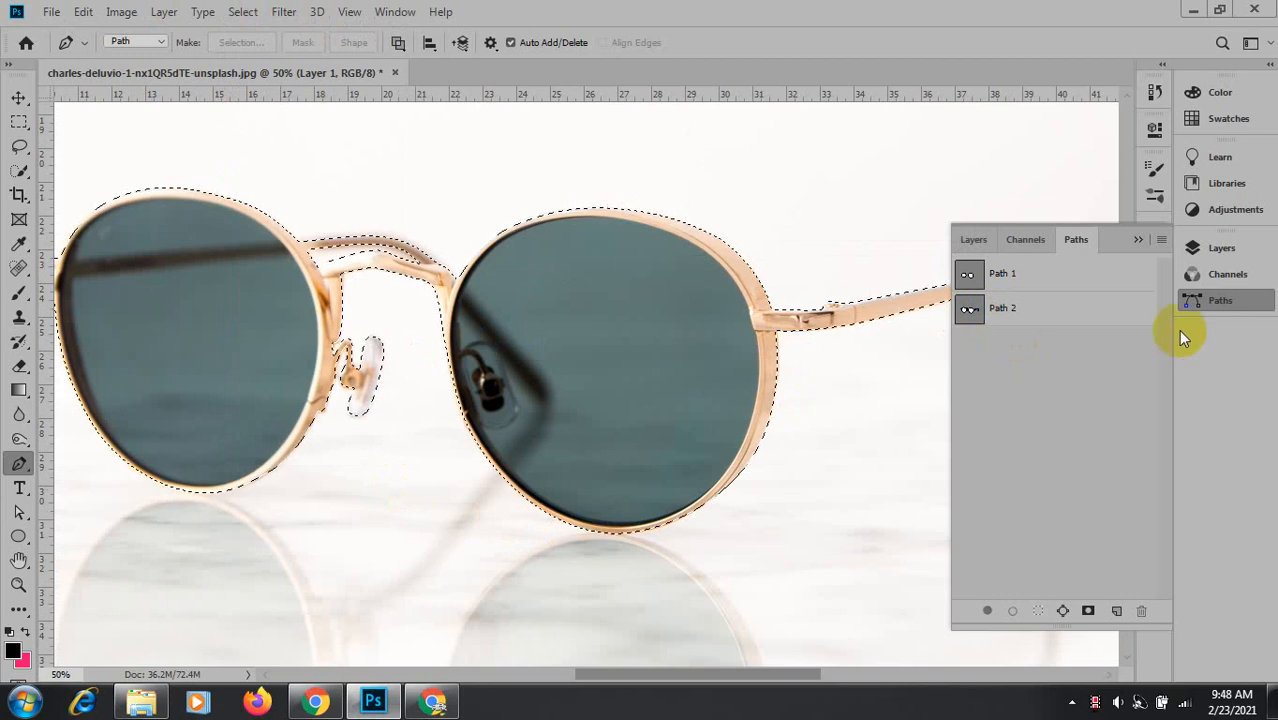
# Copy the cut-out sunglasses onto a new Layer 2, hide Layer 1, and zoom out.
pyautogui.click(973, 239)
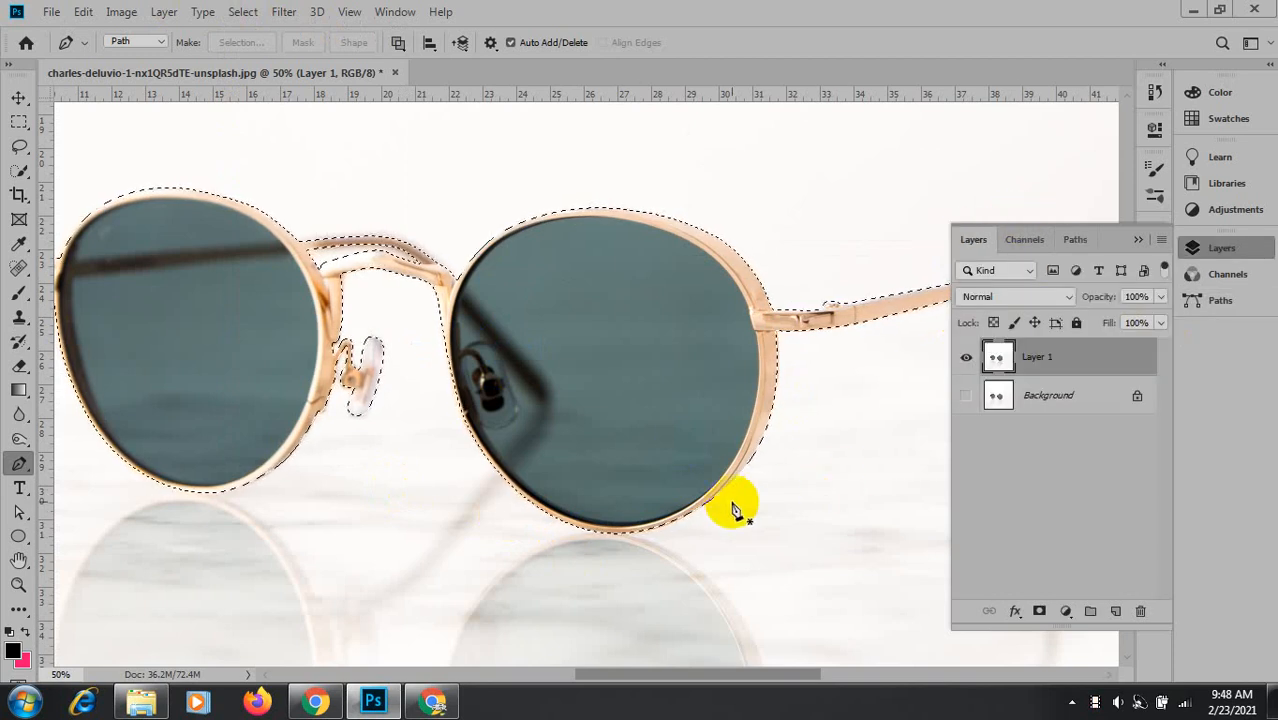
pyautogui.hotkey('ctrl', 'j')
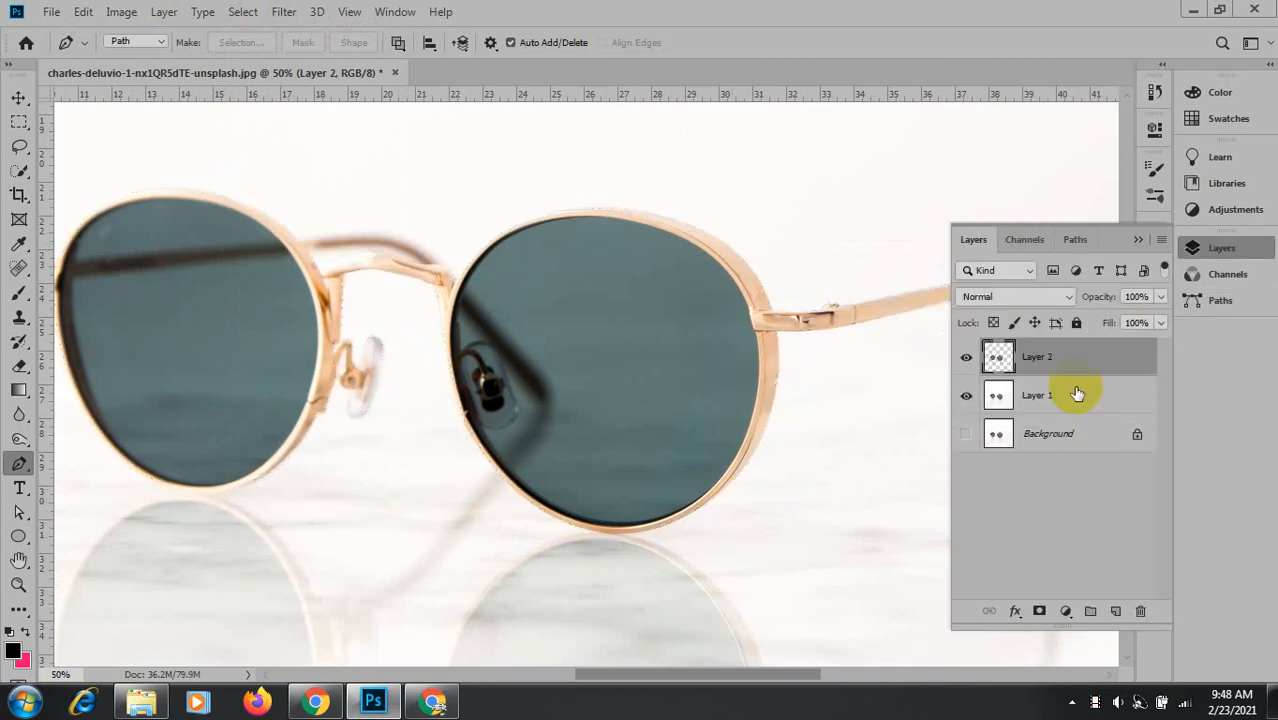
pyautogui.click(966, 396)
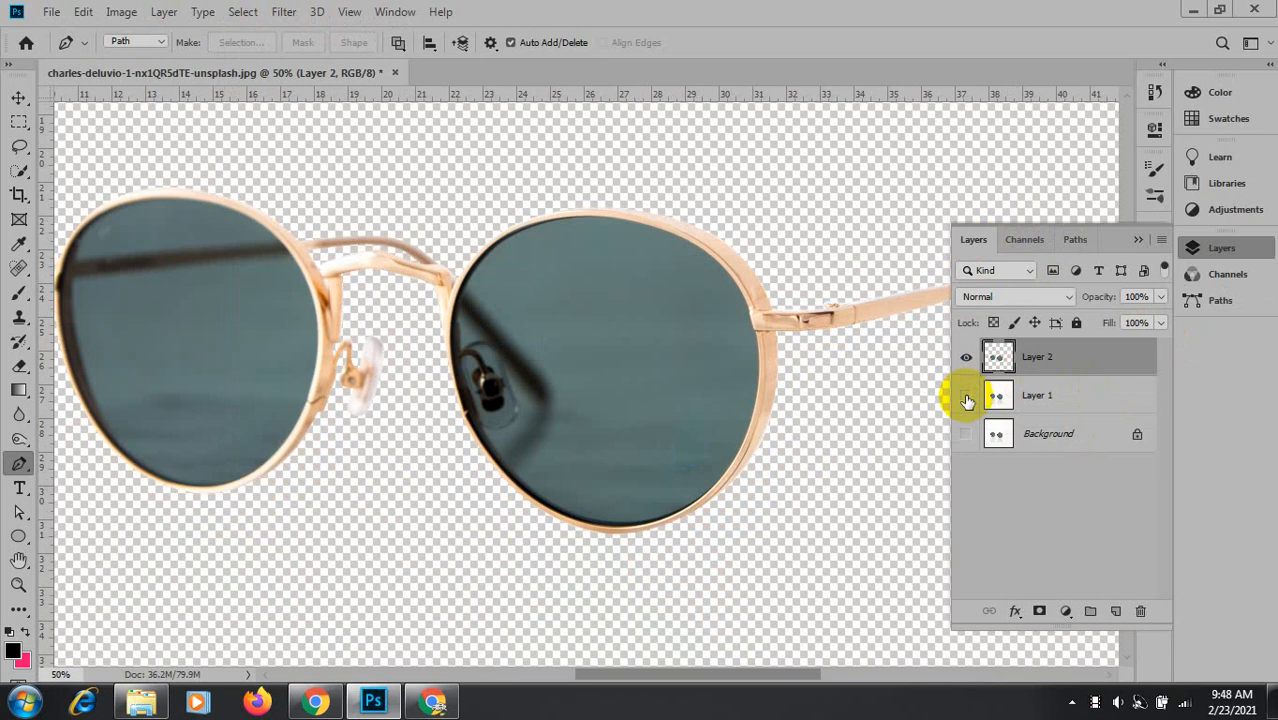
pyautogui.click(18, 97)
pyautogui.press('ctrl')
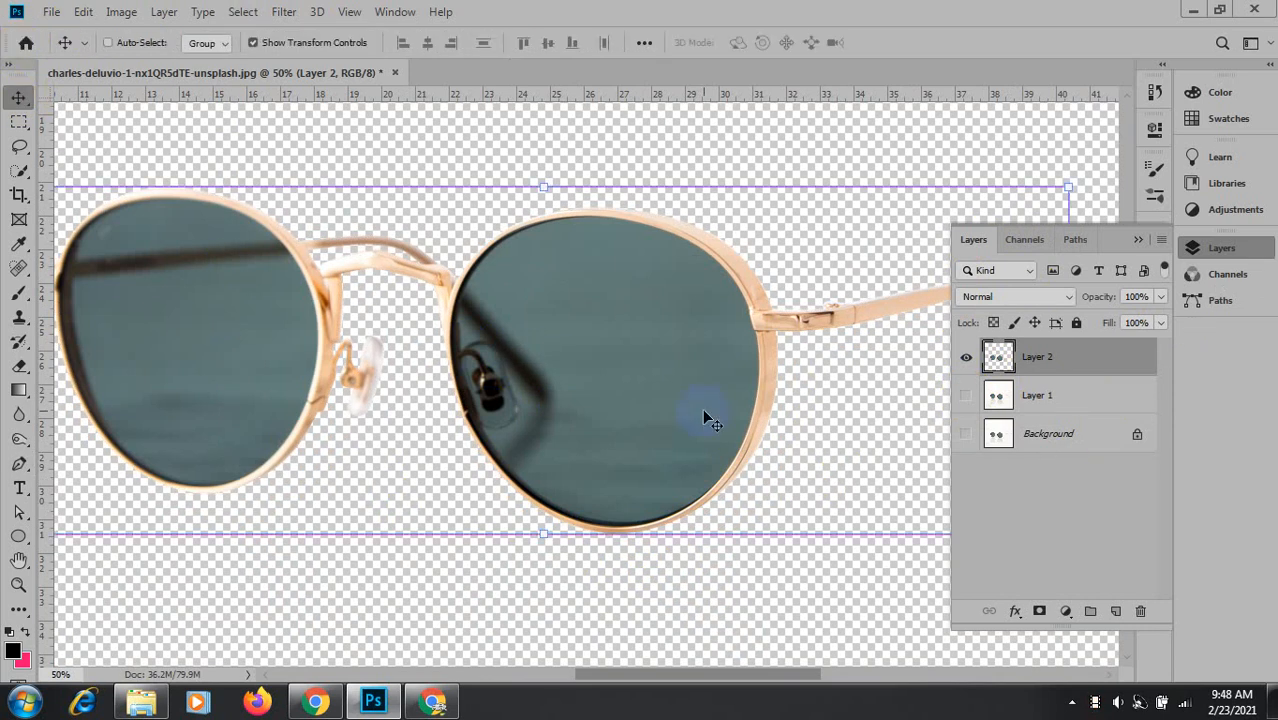
pyautogui.hotkey('ctrl', '-')
pyautogui.hotkey('ctrl', '-')
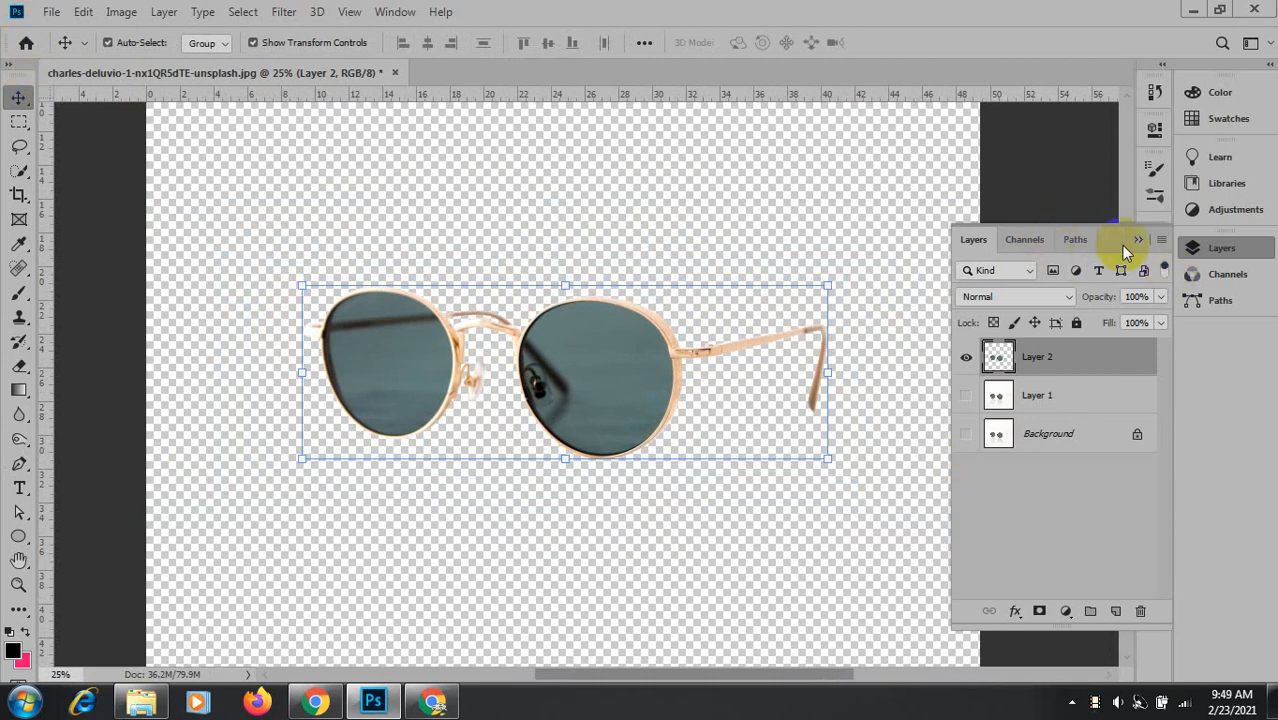
# Load Path 1, the lens outline, as a selection.
pyautogui.click(1075, 241)
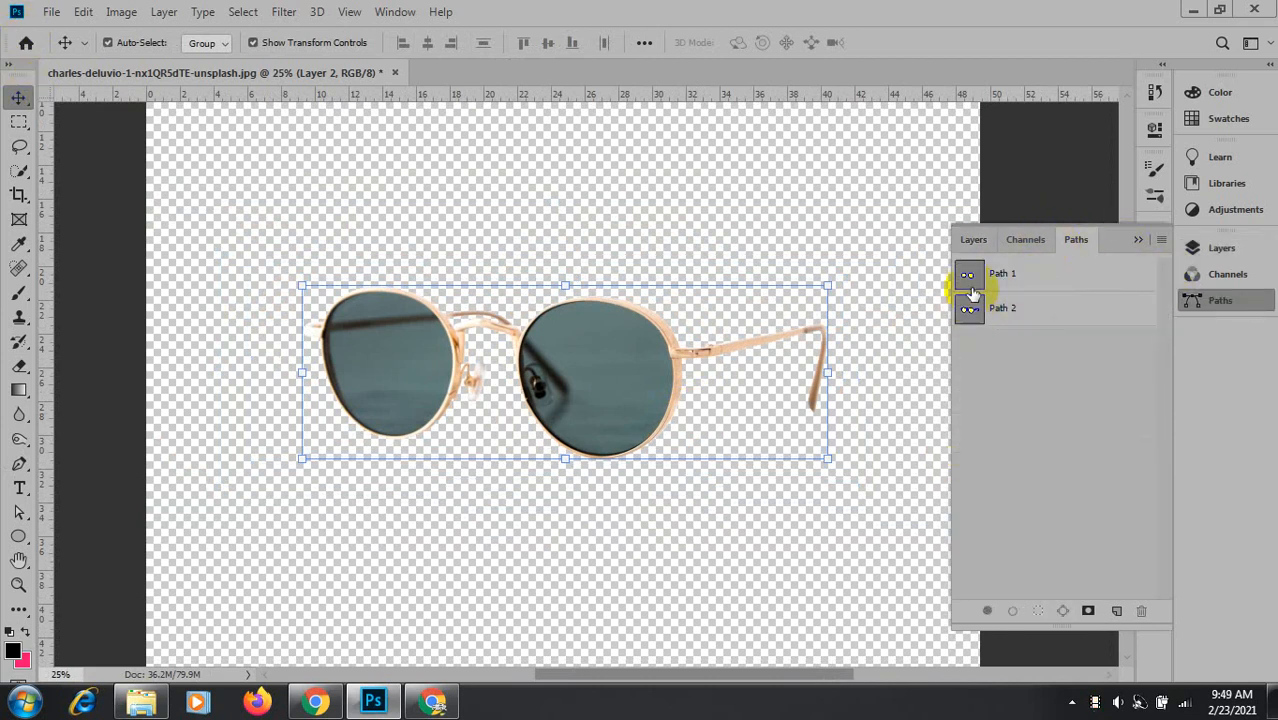
pyautogui.click(971, 279)
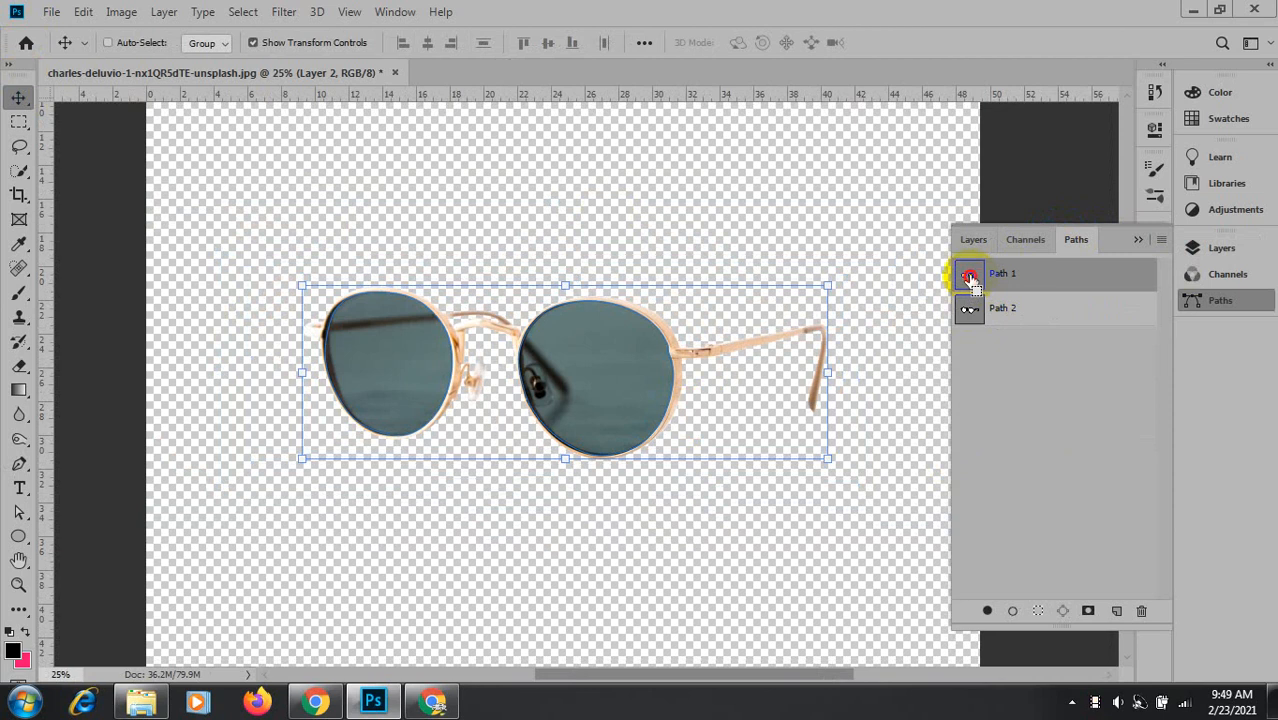
pyautogui.keyDown('ctrl'); pyautogui.click(971, 279); pyautogui.keyUp('ctrl')
# Copy the lenses onto a new Layer 3, hide Layer 2, and select Layer 3's lens shapes.
pyautogui.click(962, 239)
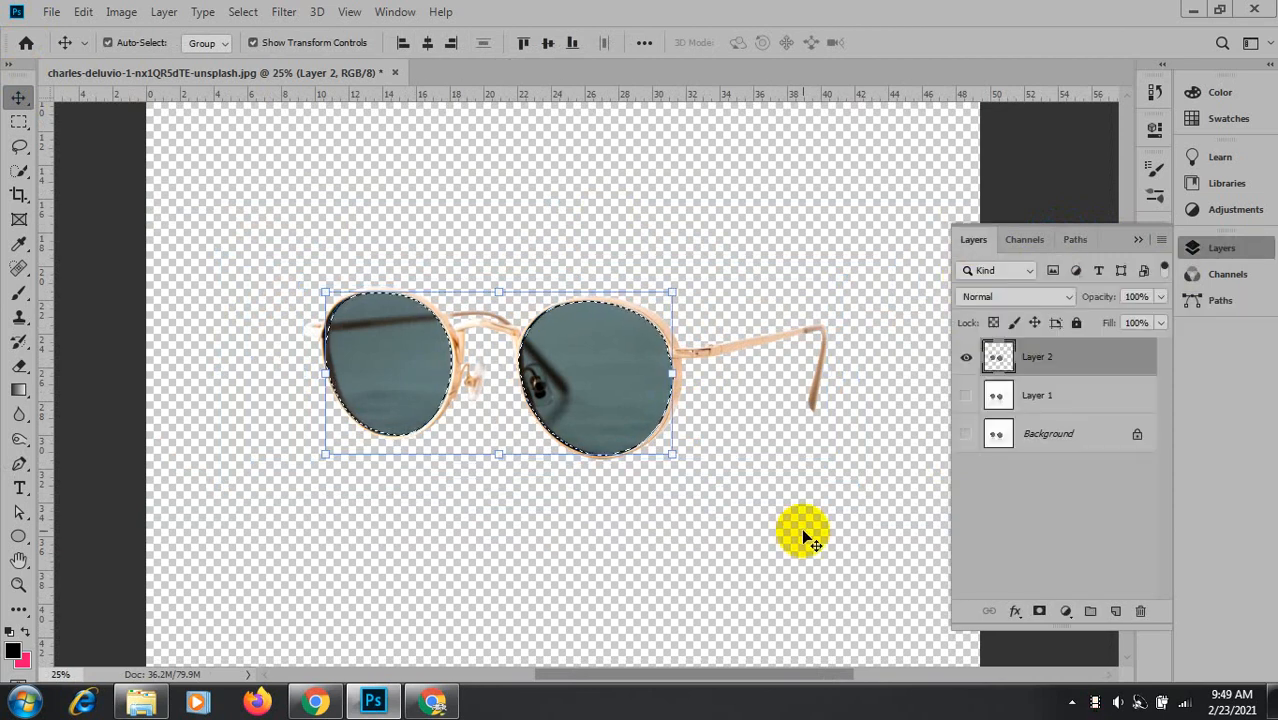
pyautogui.hotkey('ctrl', 'j')
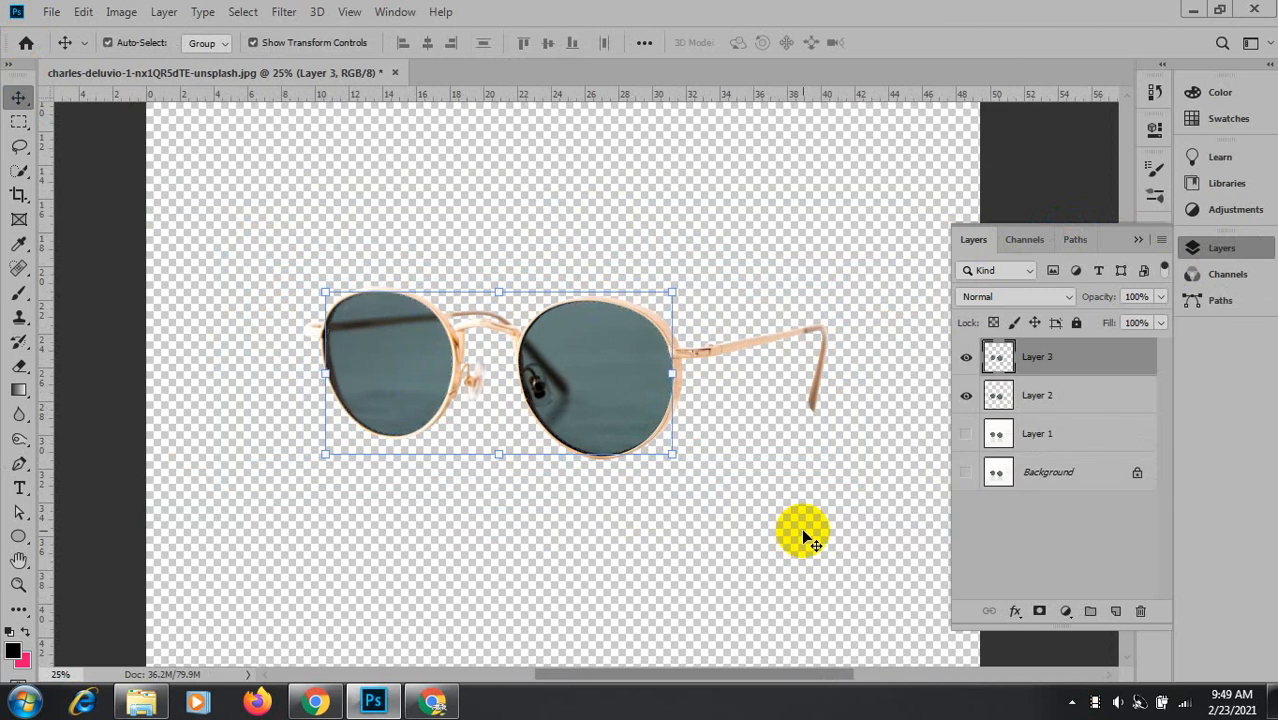
pyautogui.click(966, 396)
pyautogui.click(966, 396)
pyautogui.click(966, 396)
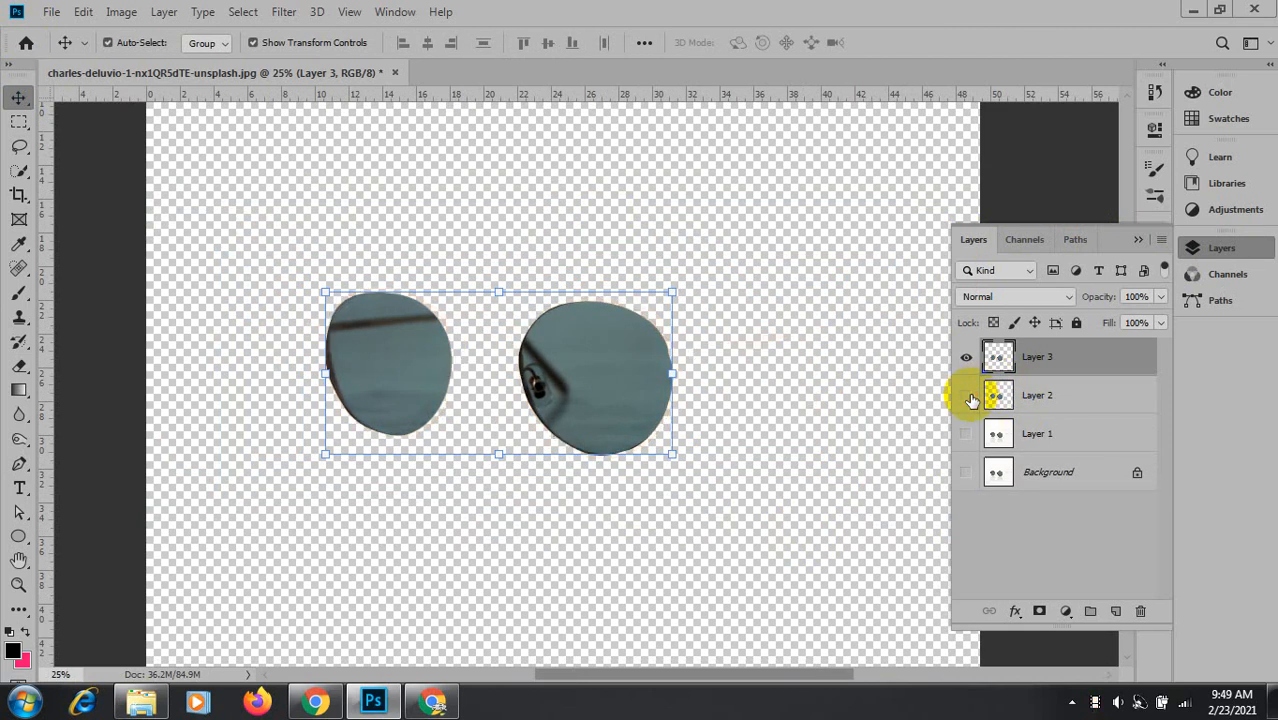
pyautogui.keyDown('ctrl'); pyautogui.click(1000, 357); pyautogui.keyUp('ctrl')
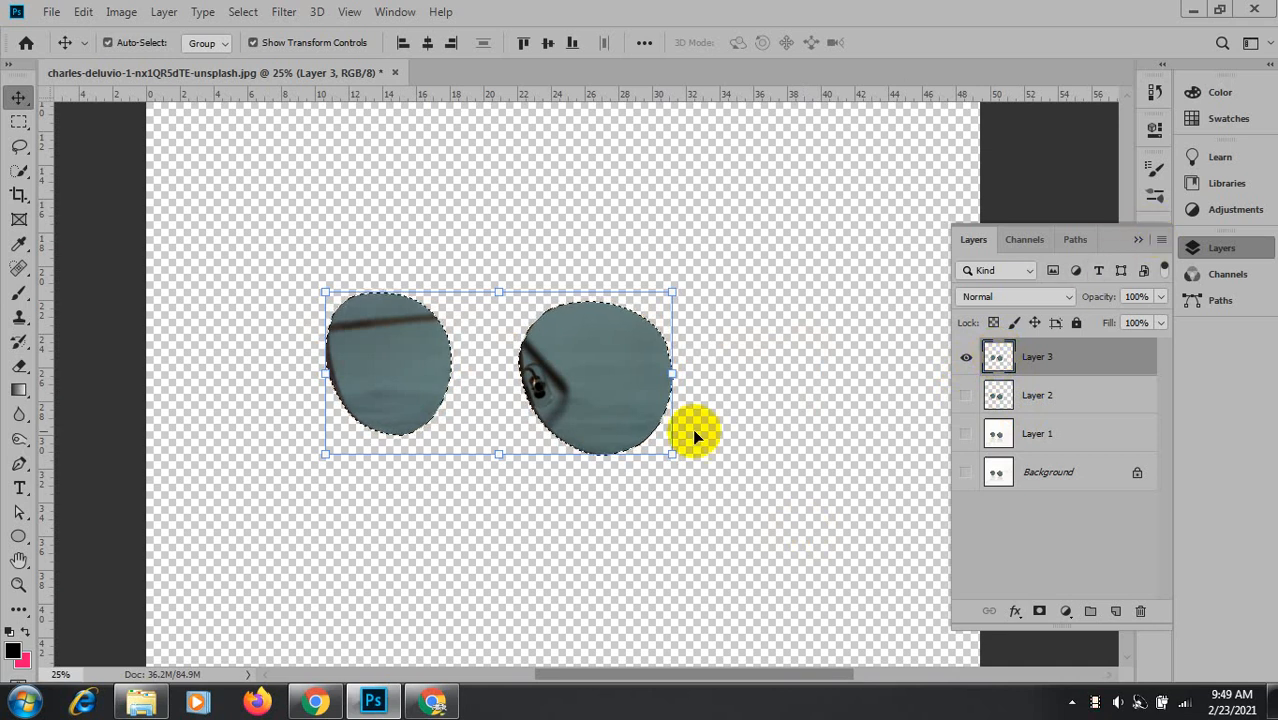
# Set the foreground colour to a very dark navy, #0c013b, then darken it to #080129.
pyautogui.click(14, 650)
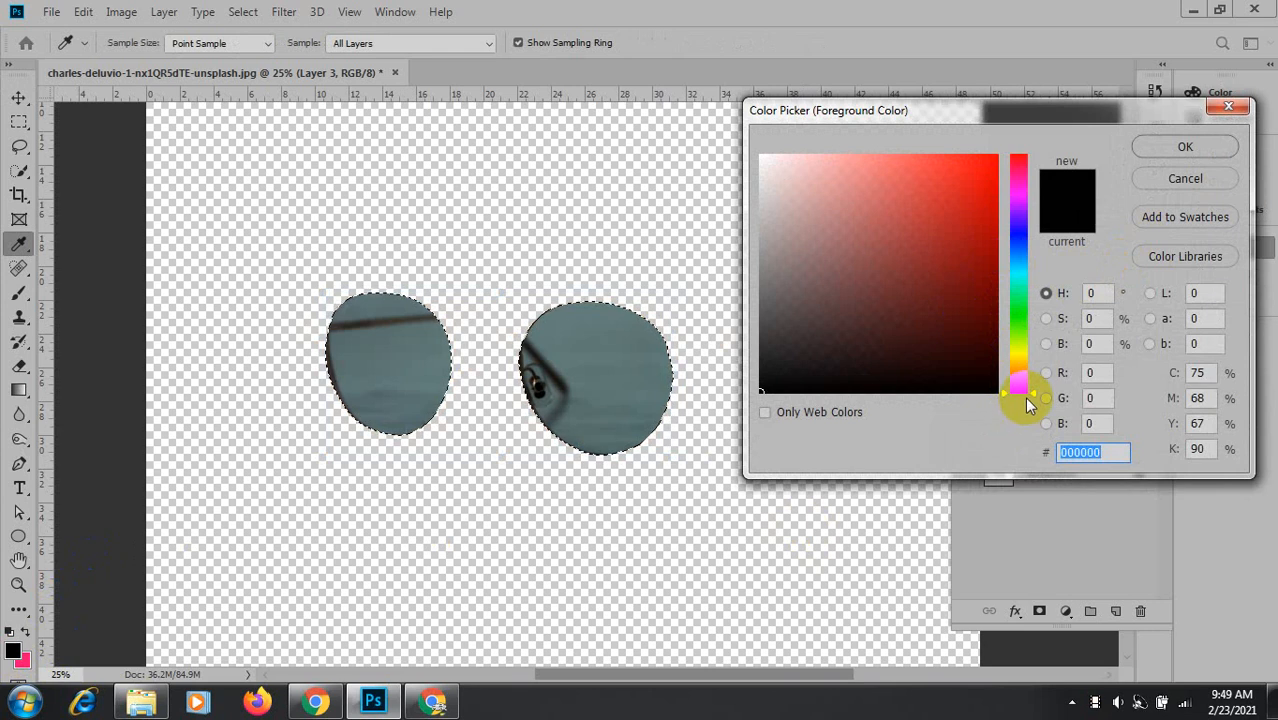
pyautogui.moveTo(1028, 394); pyautogui.dragTo(1040, 245)
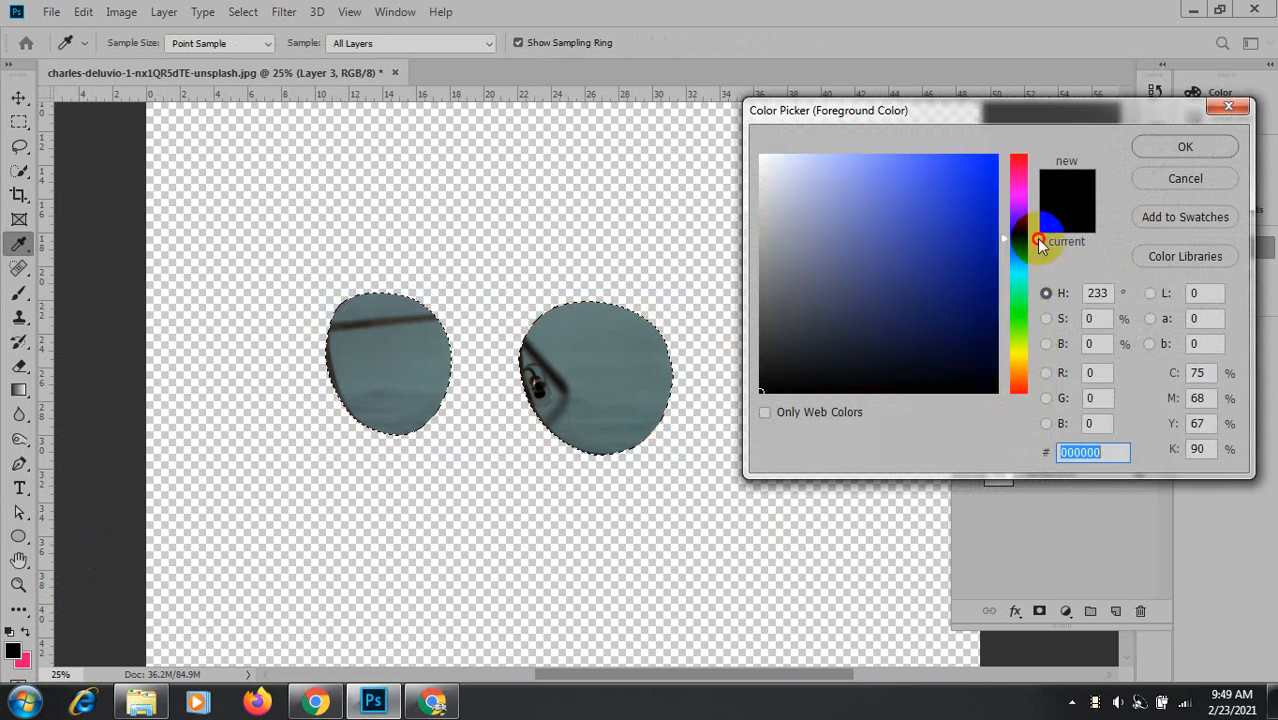
pyautogui.moveTo(990, 354); pyautogui.dragTo(995, 326)
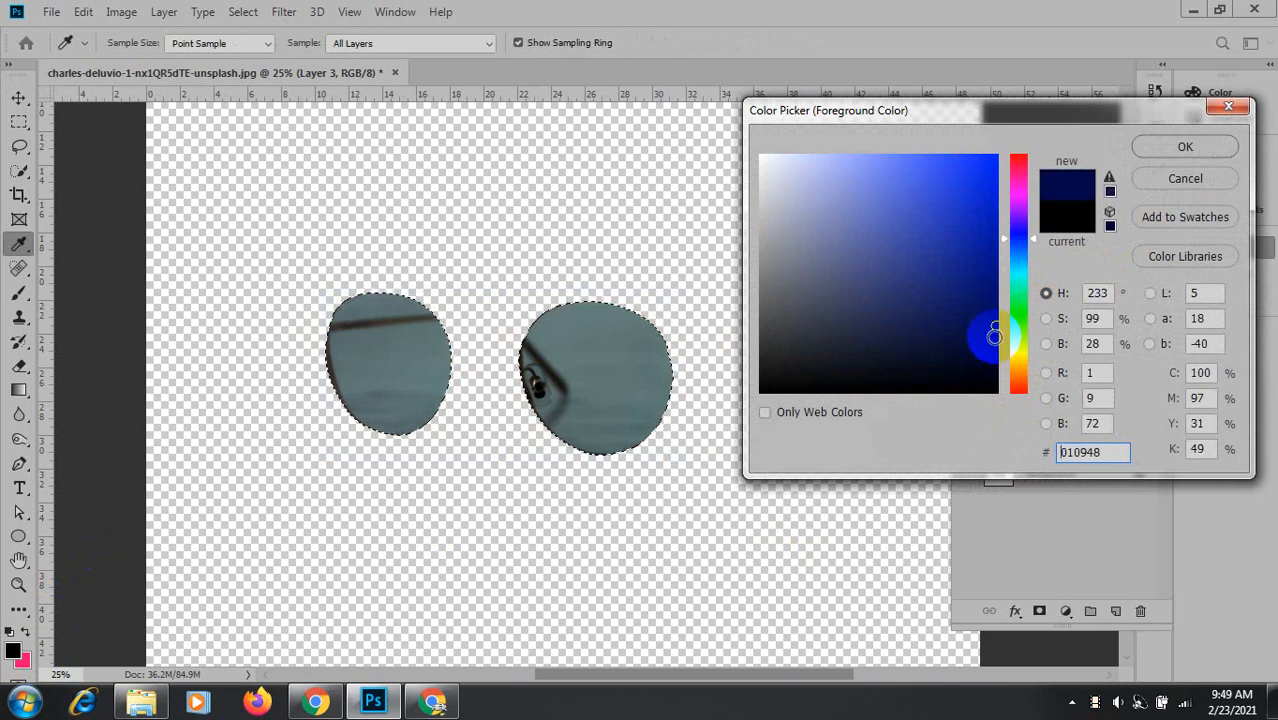
pyautogui.moveTo(1025, 237); pyautogui.dragTo(1036, 227)
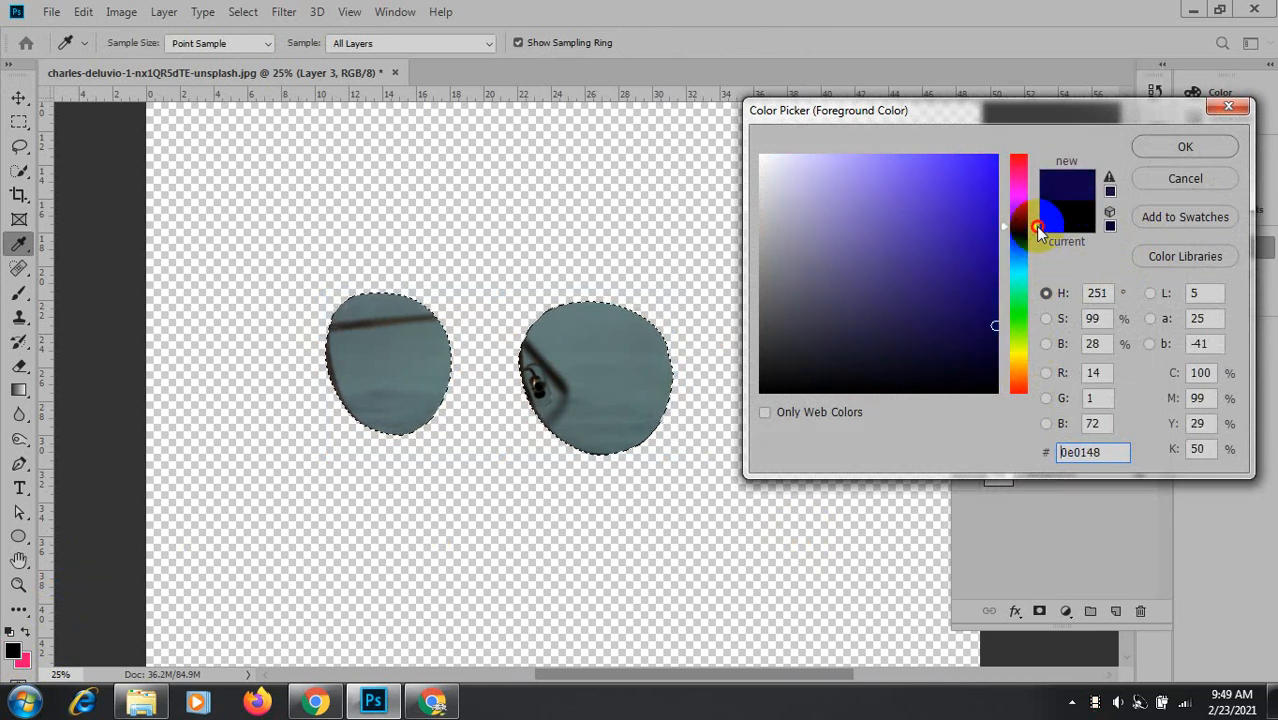
pyautogui.click(988, 326)
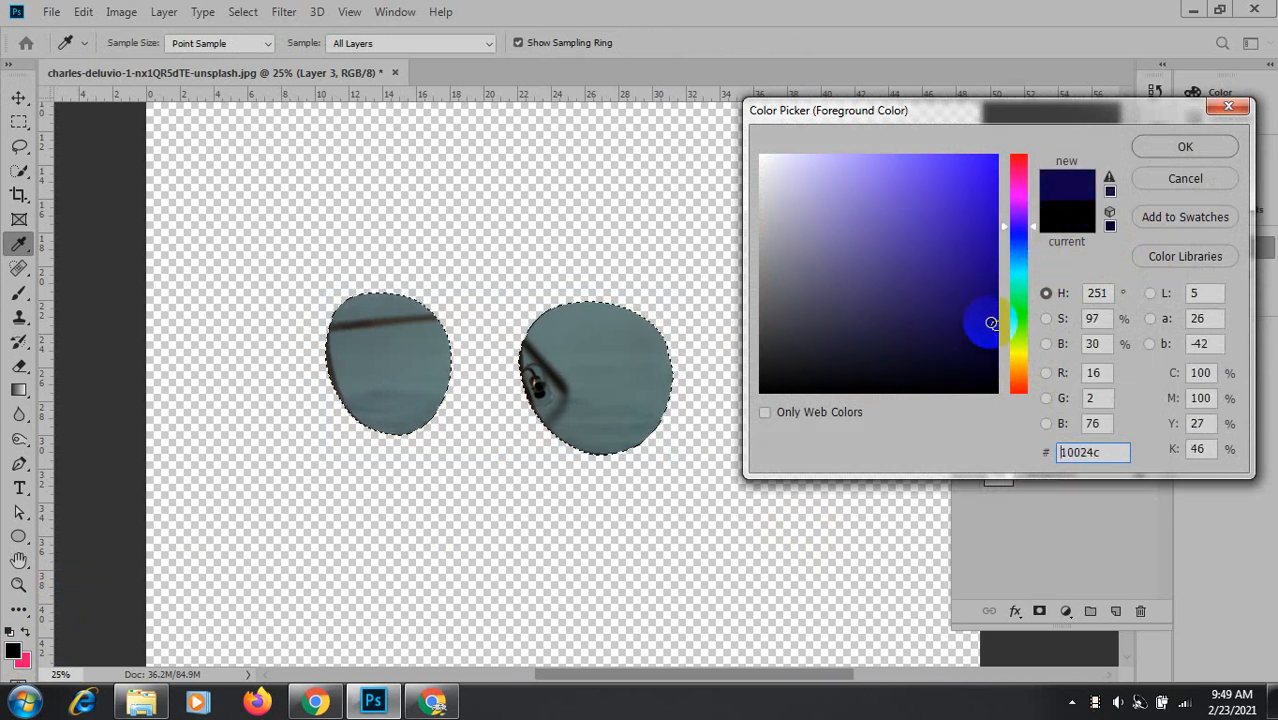
pyautogui.click(993, 338)
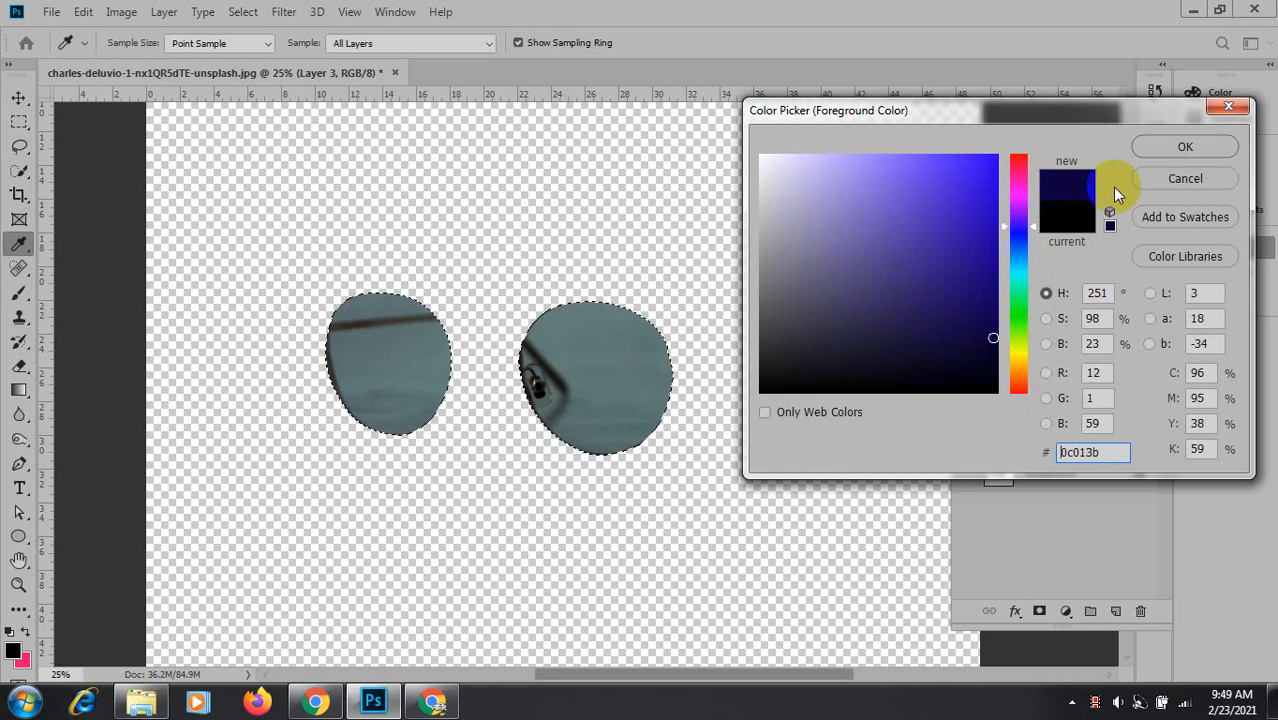
pyautogui.click(1183, 148)
pyautogui.press('v')
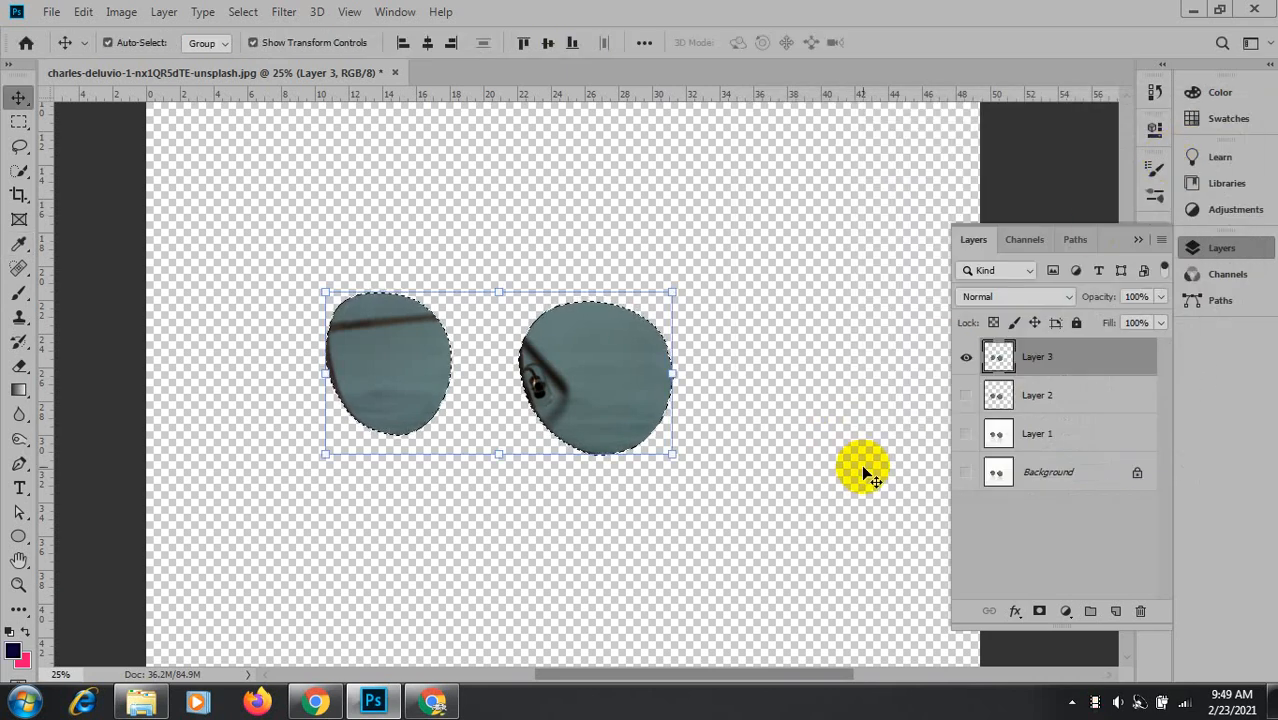
pyautogui.click(13, 648)
pyautogui.click(984, 351)
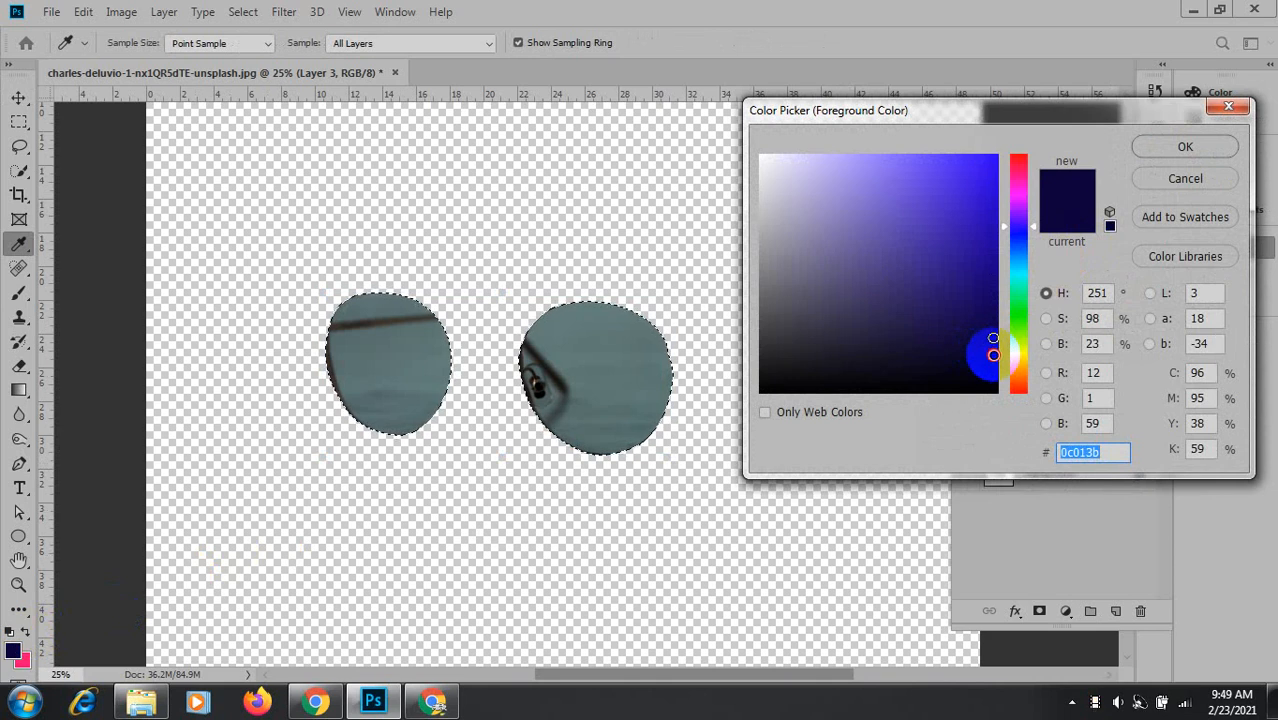
pyautogui.click(1170, 140)
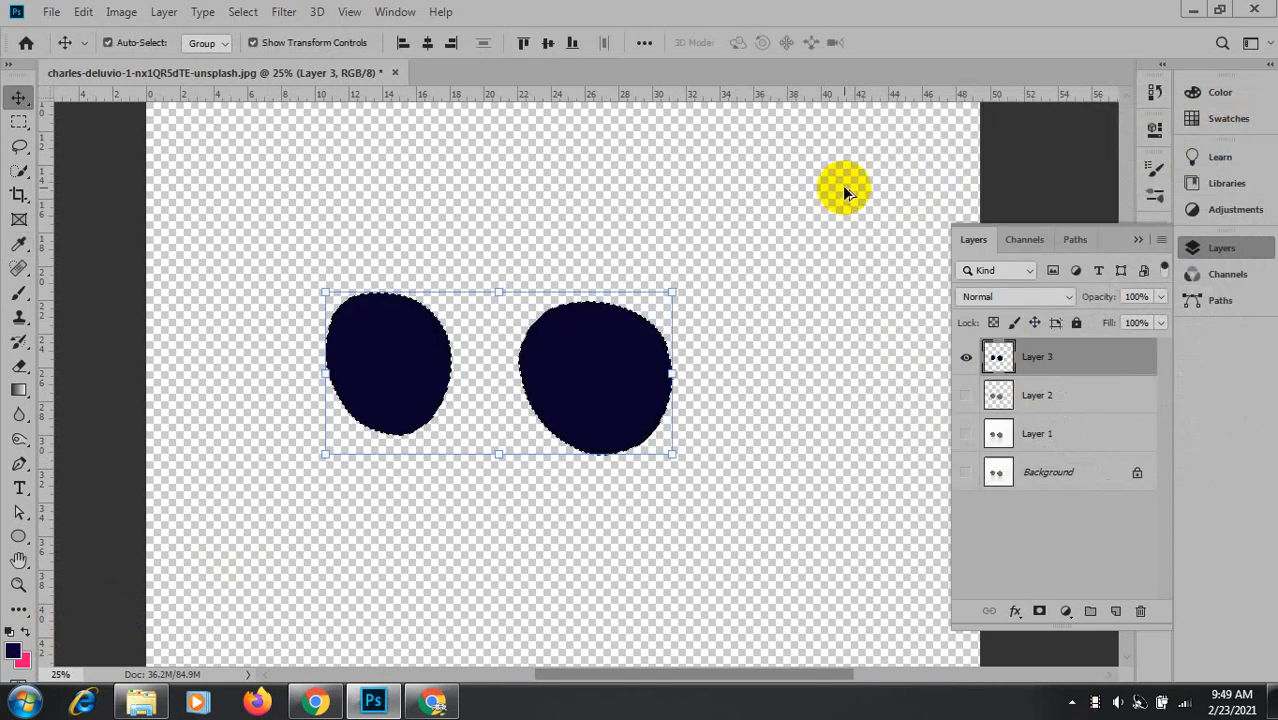
# Set Layer 3 to Multiply at 89% opacity and 98% fill, and show Layer 2's frames.
pyautogui.click(1068, 303)
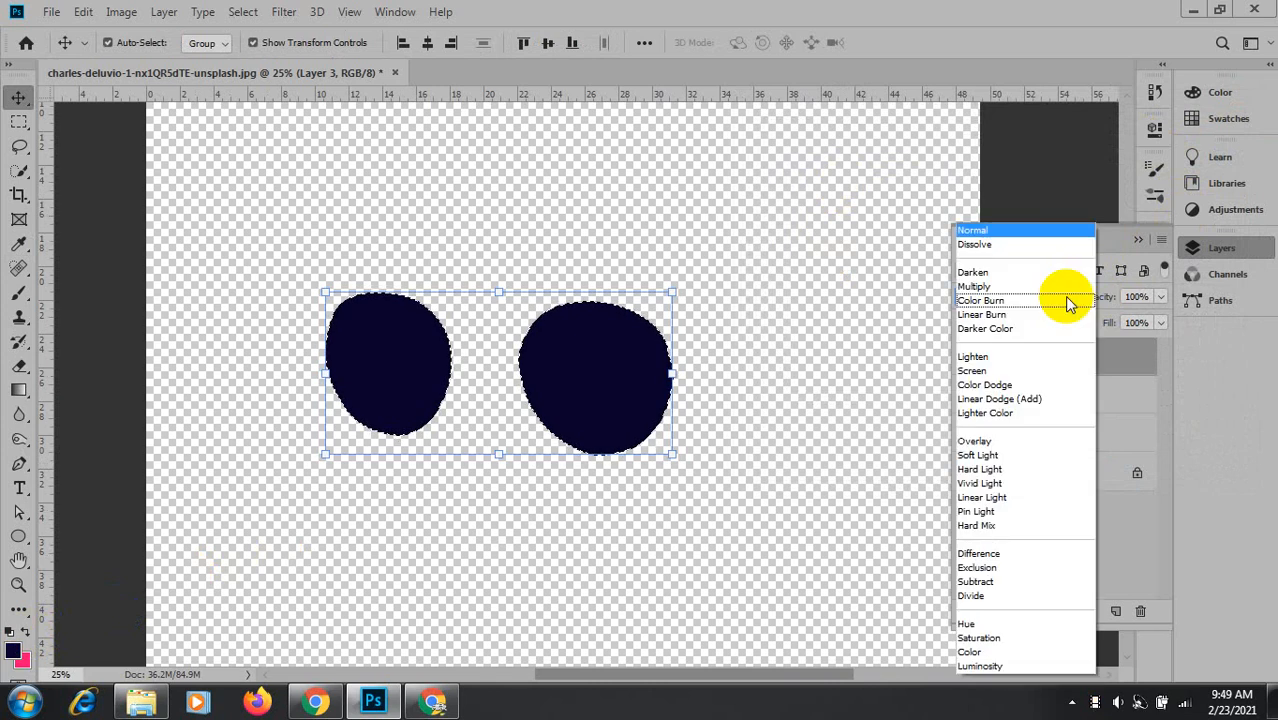
pyautogui.click(1000, 289)
pyautogui.click(1161, 298)
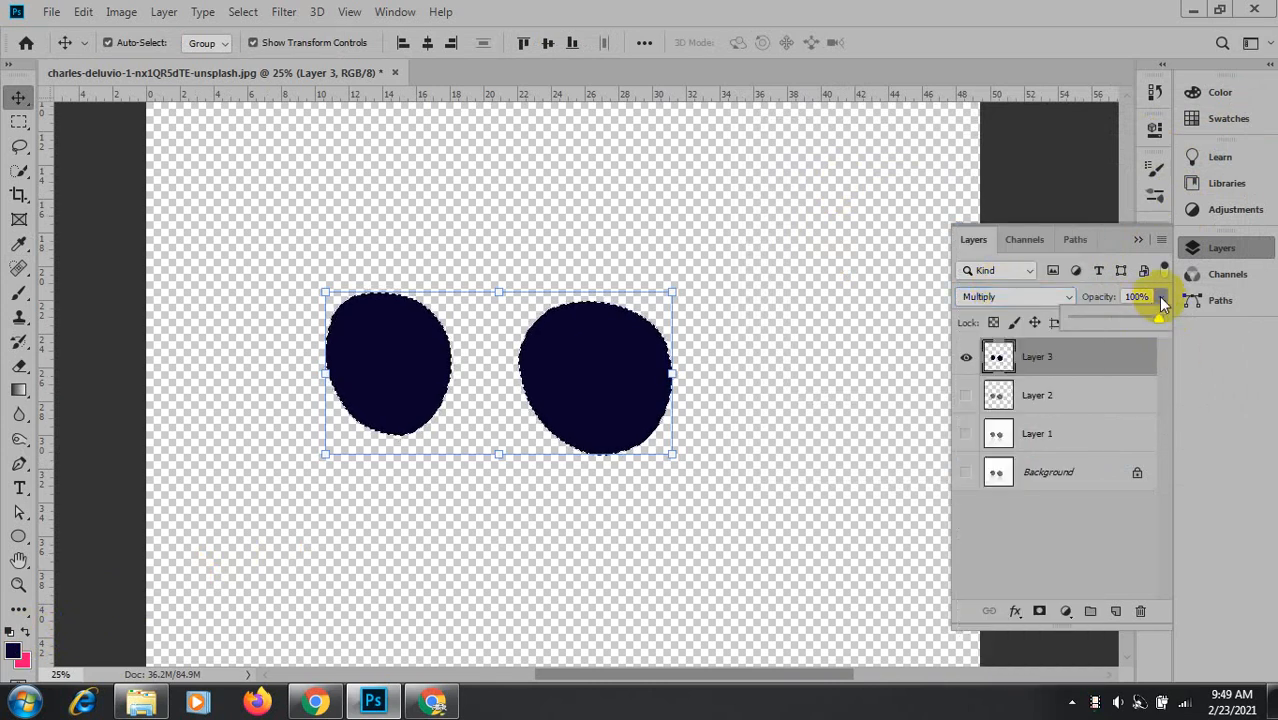
pyautogui.moveTo(1159, 318); pyautogui.dragTo(1133, 320)
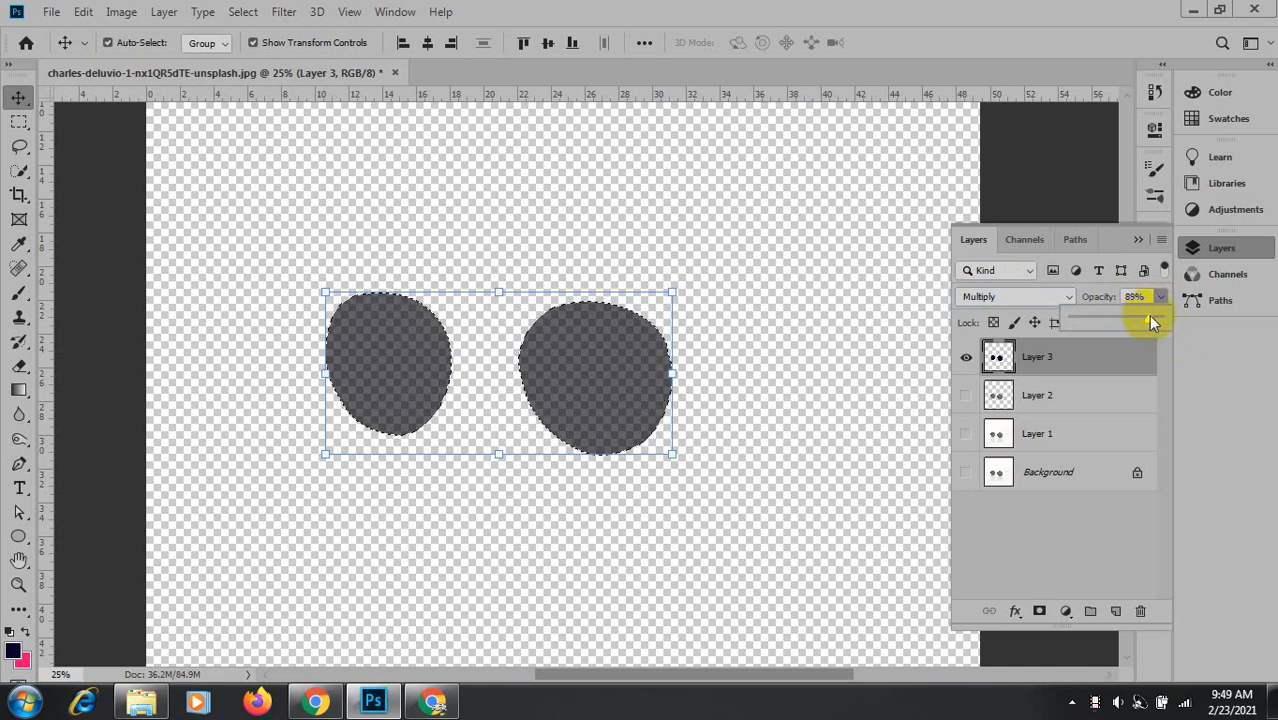
pyautogui.click(1161, 322)
pyautogui.moveTo(1161, 342); pyautogui.dragTo(1157, 345)
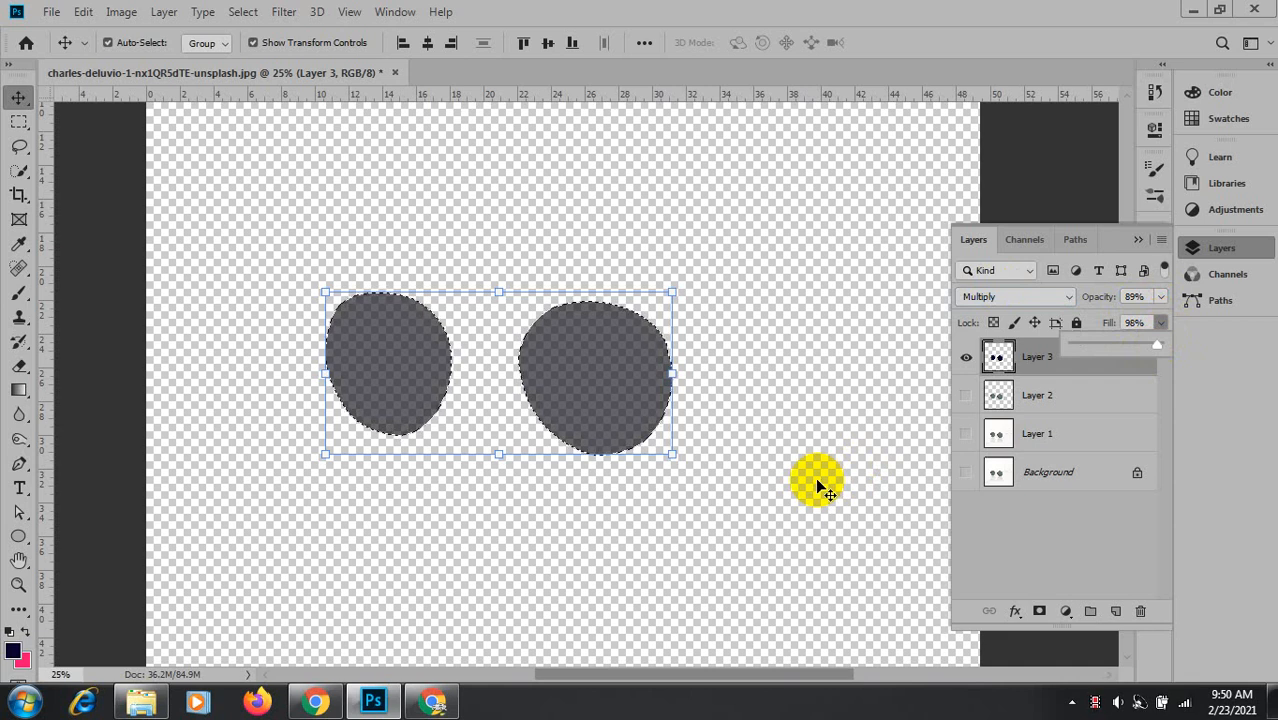
pyautogui.click(965, 396)
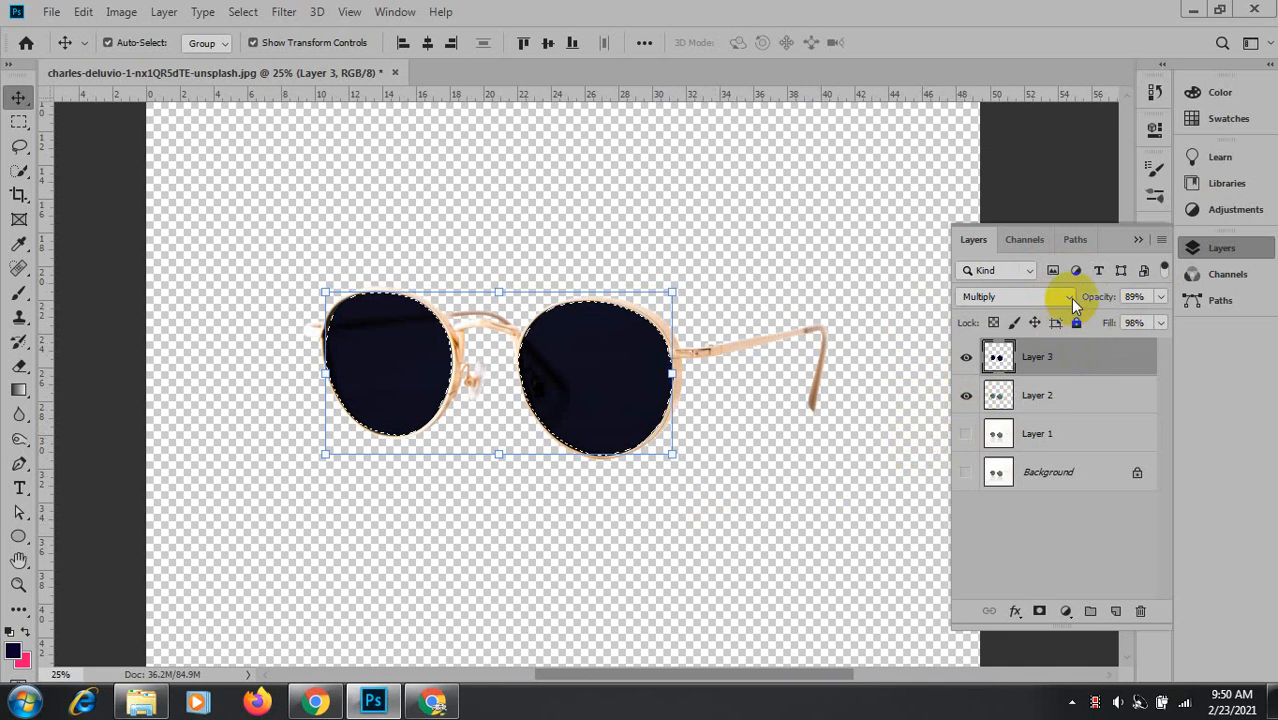
# Try Screen at 100% opacity on the lens layer, then switch it to Linear Dodge (Add).
pyautogui.click(1066, 297)
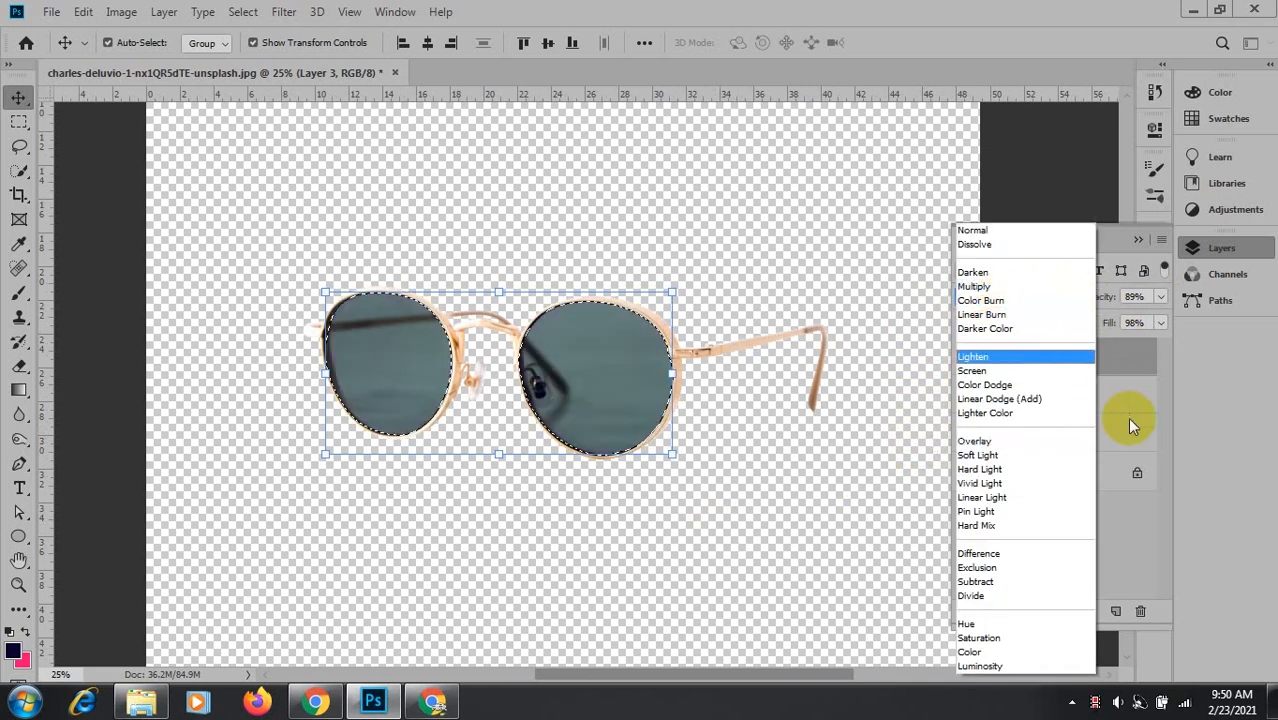
pyautogui.click(1050, 374)
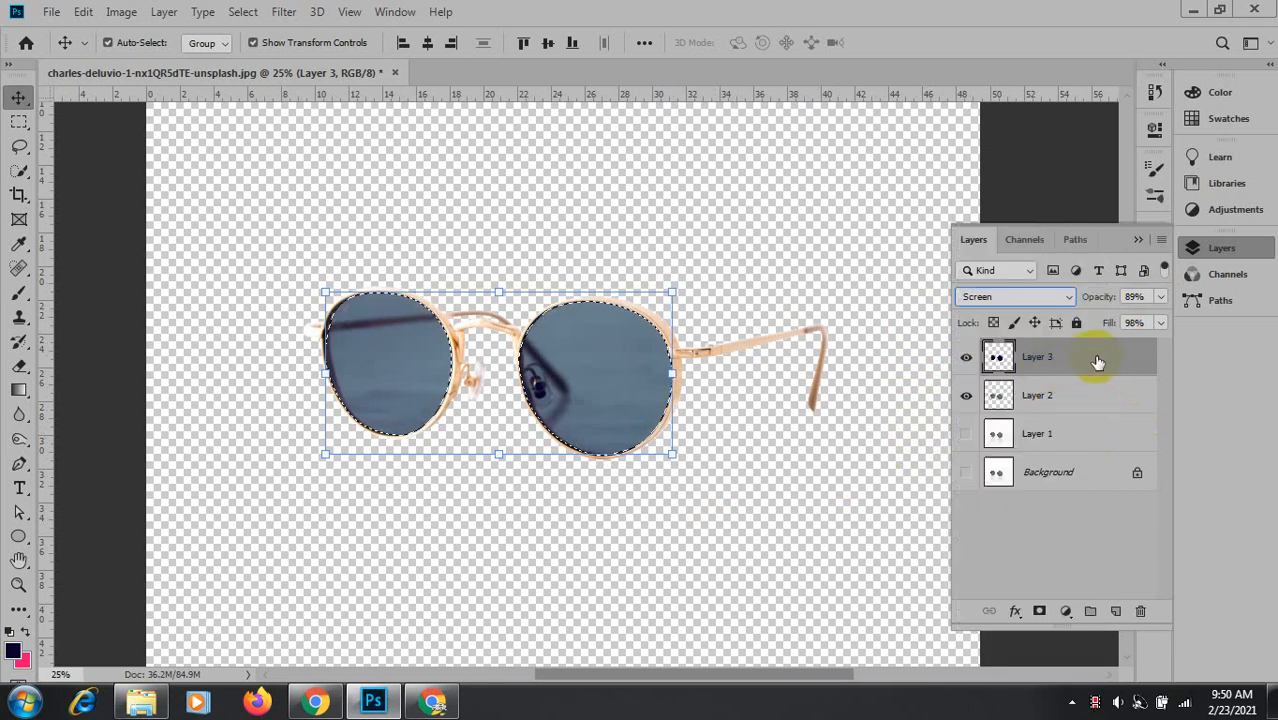
pyautogui.click(1158, 301)
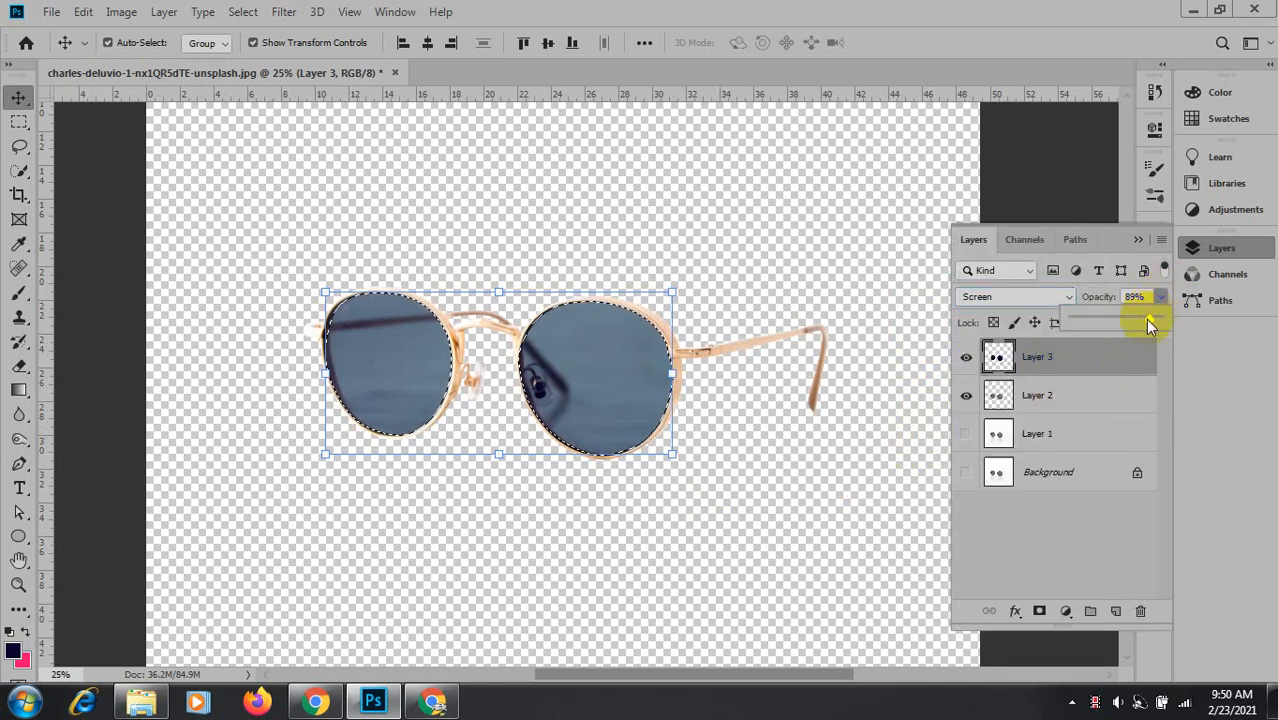
pyautogui.moveTo(1148, 319); pyautogui.dragTo(1241, 337)
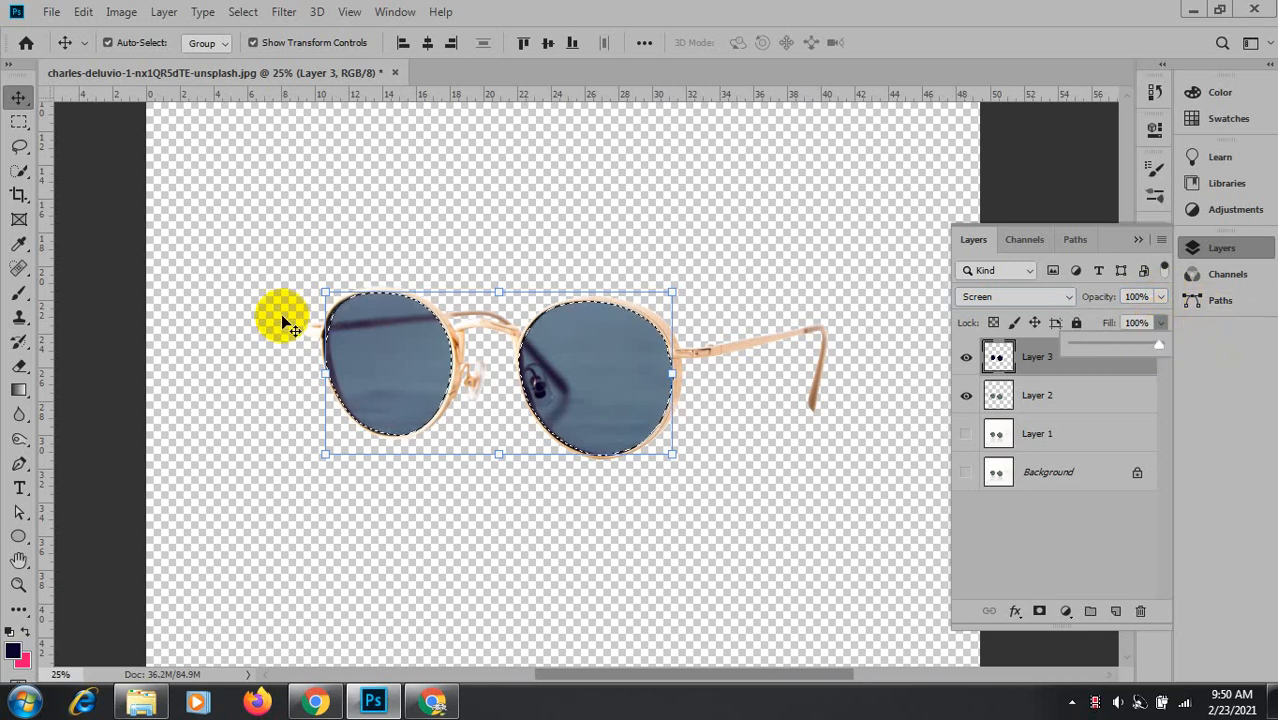
pyautogui.click(1066, 296)
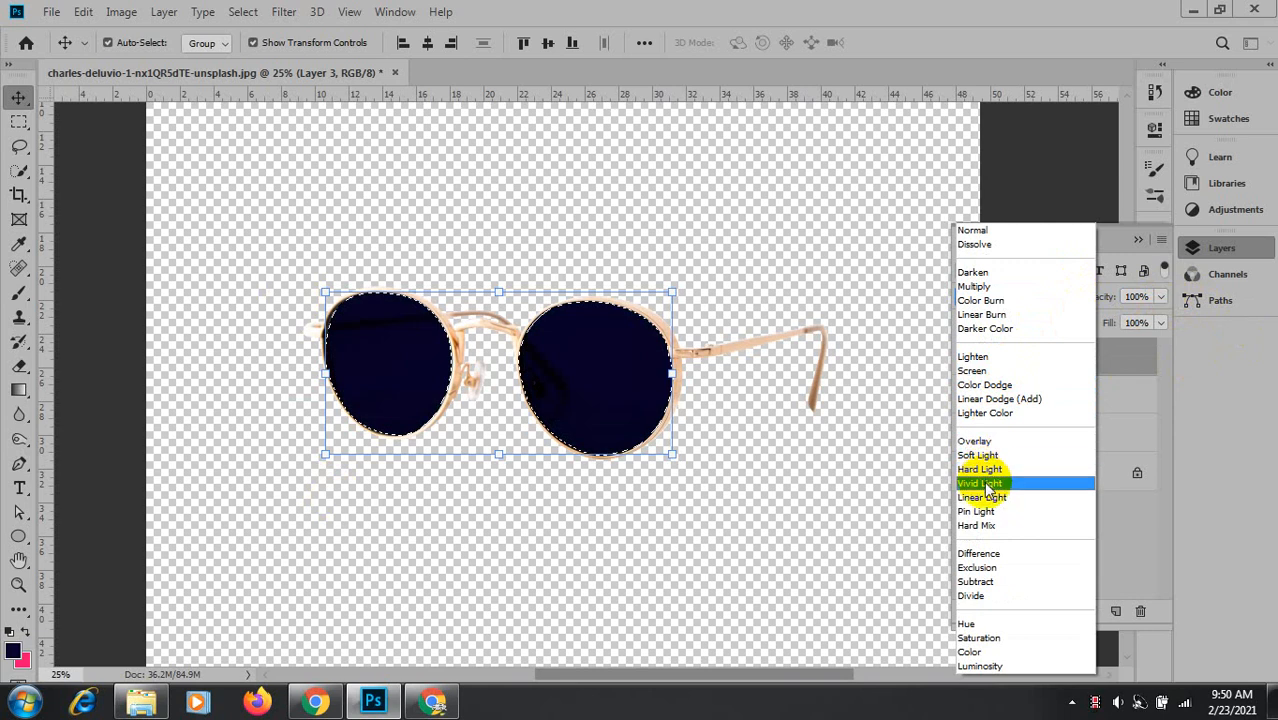
pyautogui.click(997, 399)
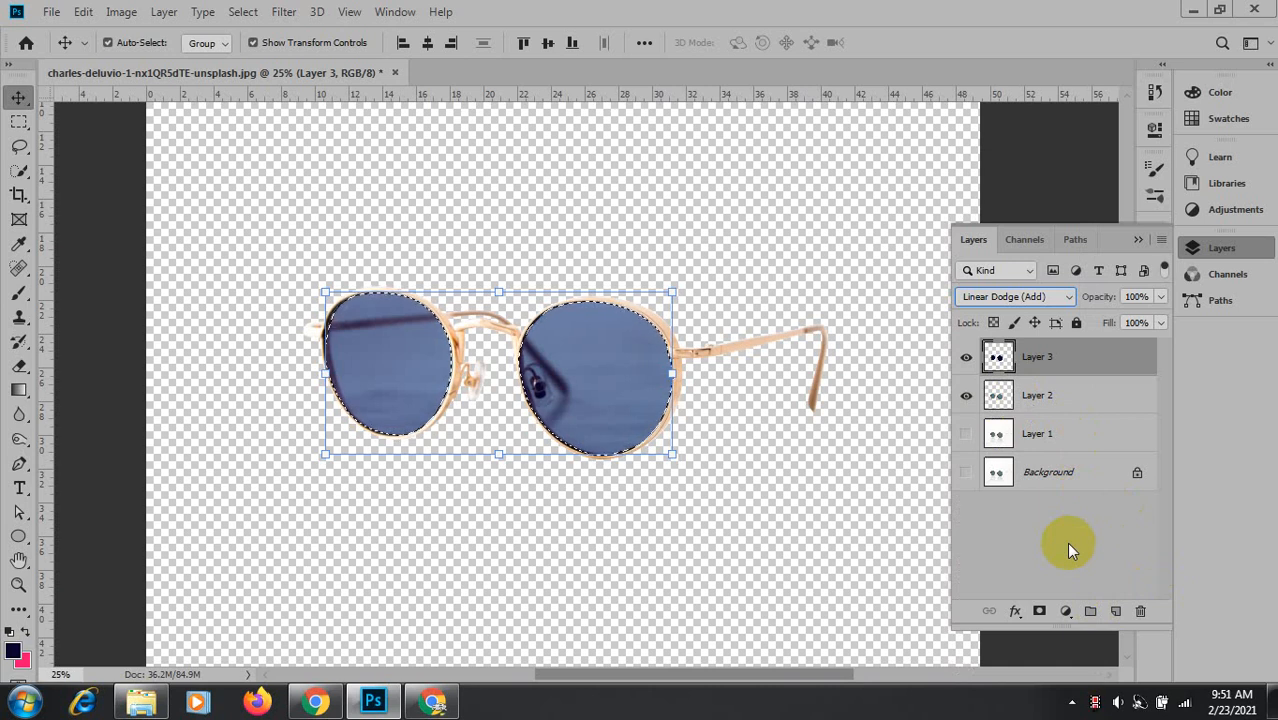
# Cancel a first Solid Color fill attempt and deselect the lenses.
pyautogui.click(1065, 611)
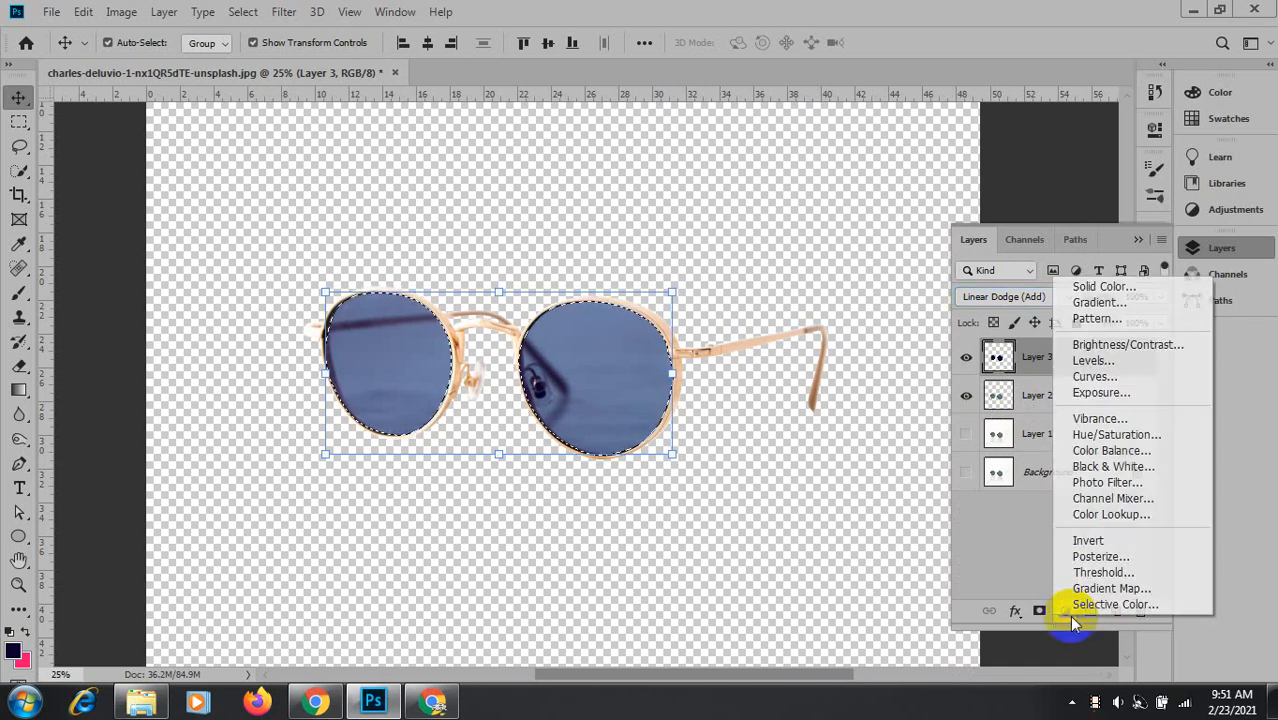
pyautogui.click(1110, 286)
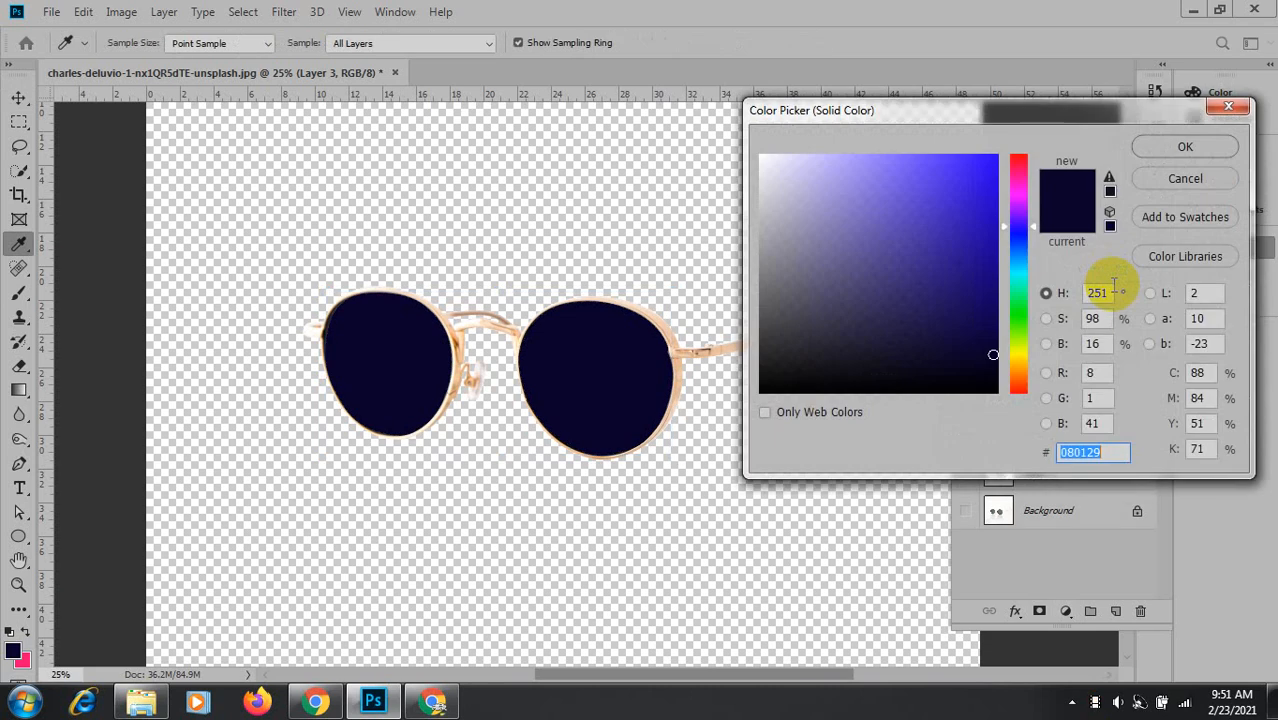
pyautogui.click(1210, 178)
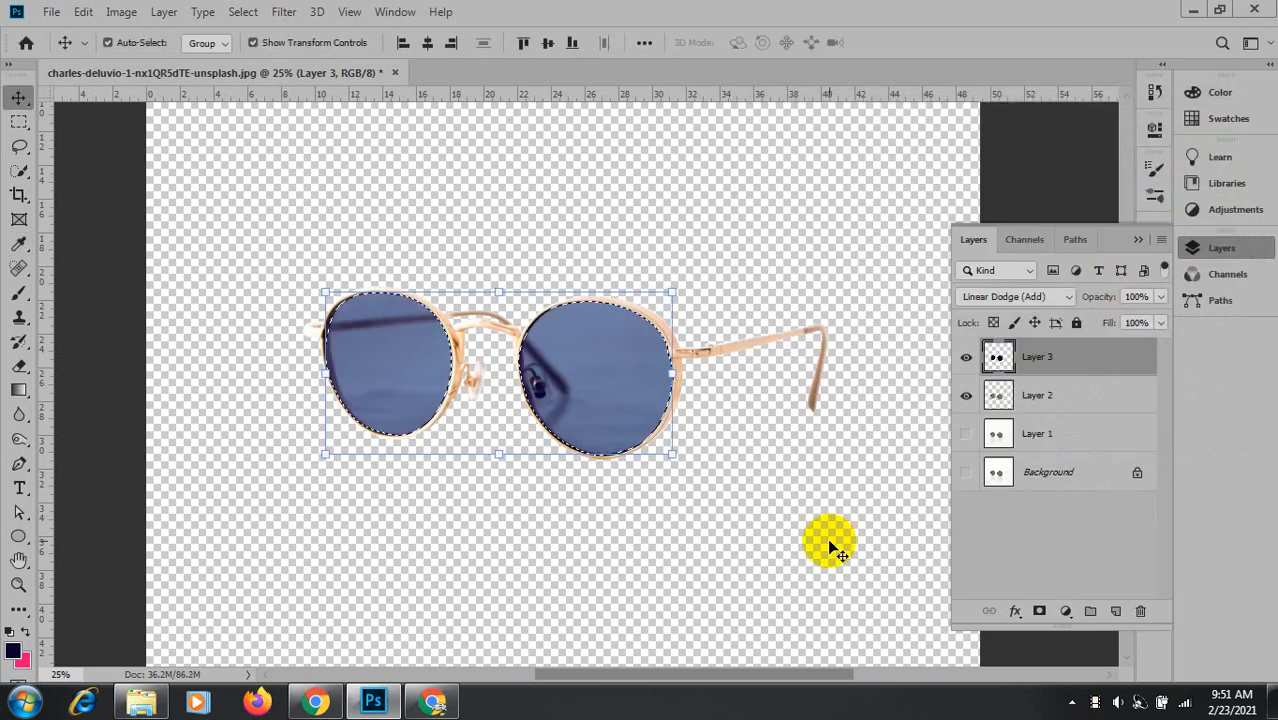
pyautogui.hotkey('ctrl', 'd')
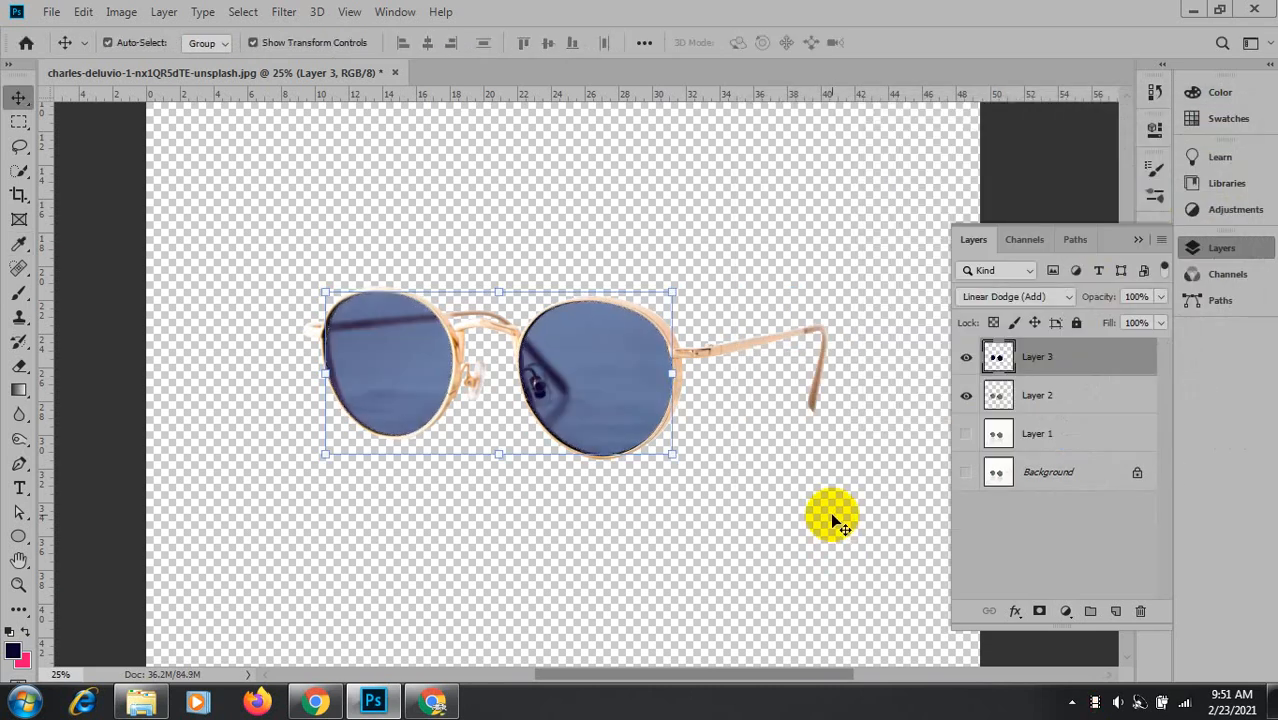
# Add a purple #6a47fd Solid Color fill layer and move it beneath the glasses layers.
pyautogui.click(1065, 612)
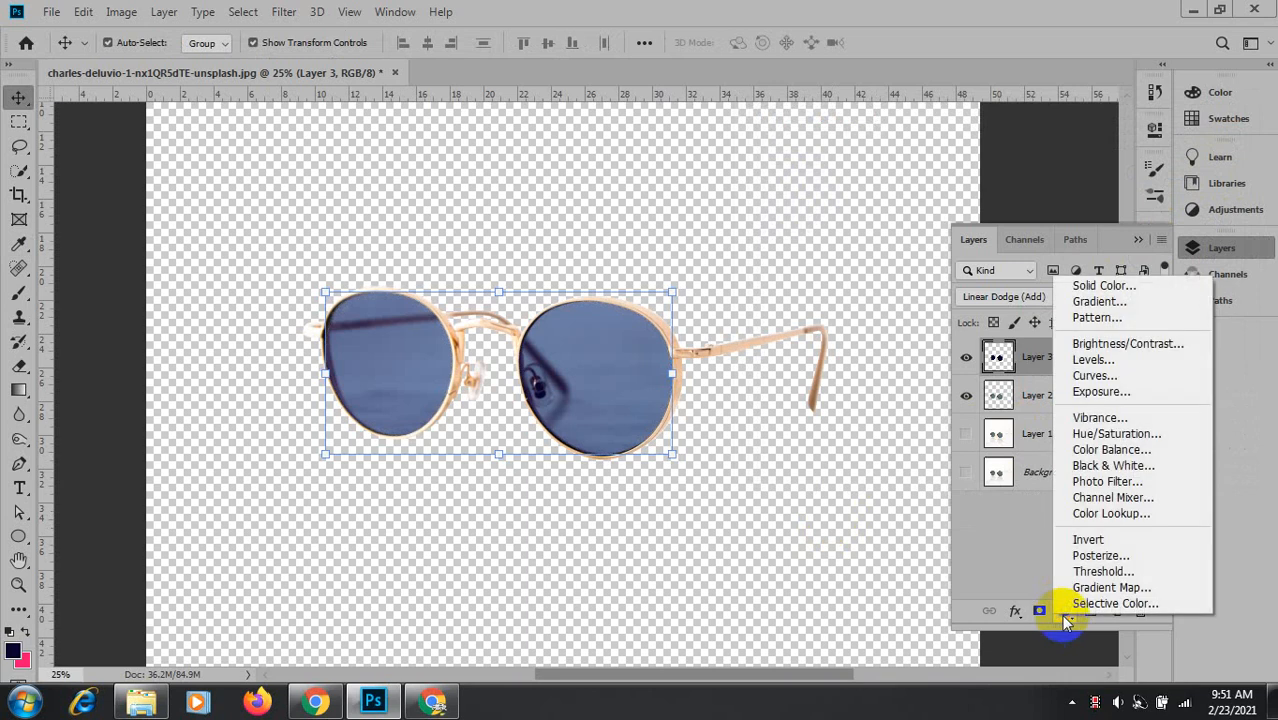
pyautogui.click(1118, 288)
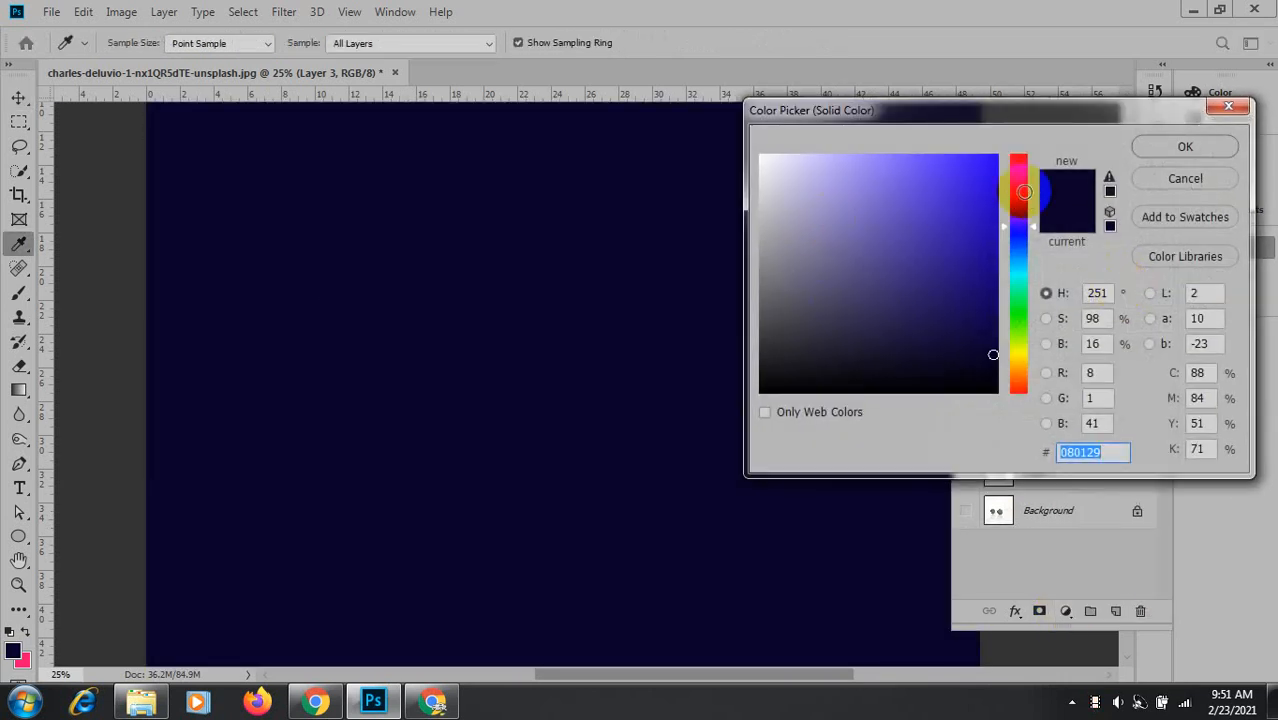
pyautogui.click(930, 156)
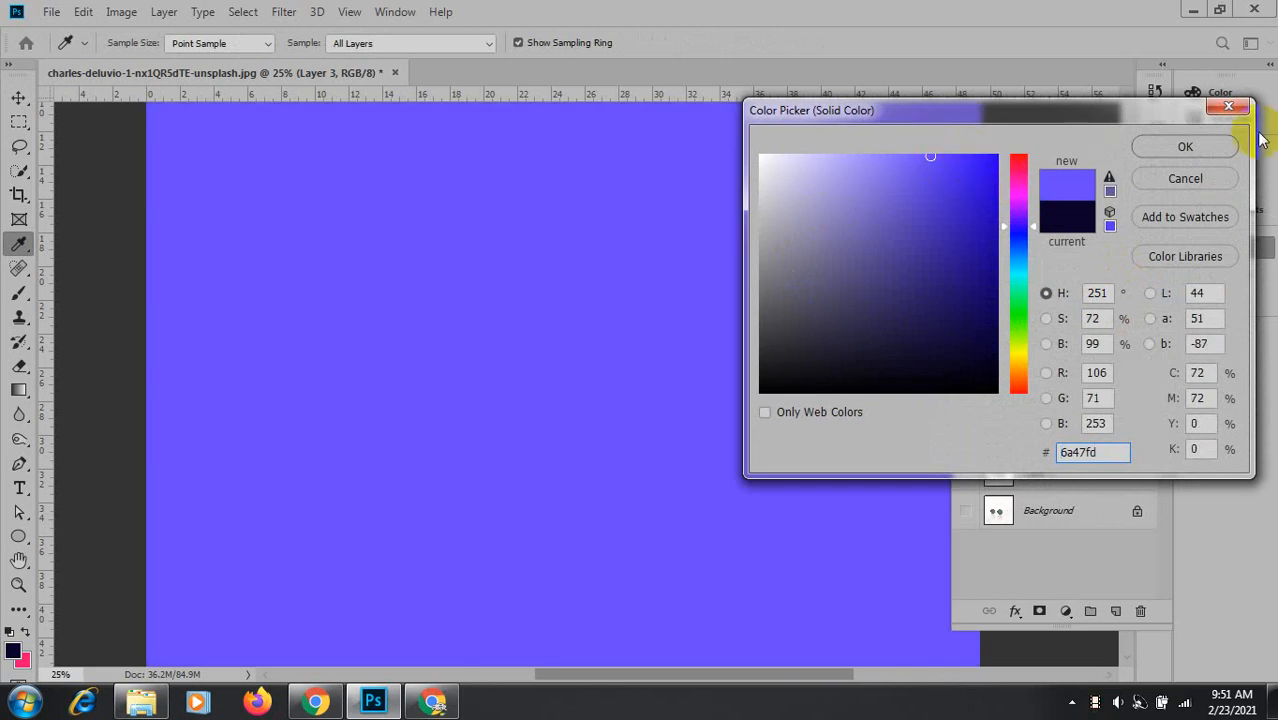
pyautogui.click(1185, 142)
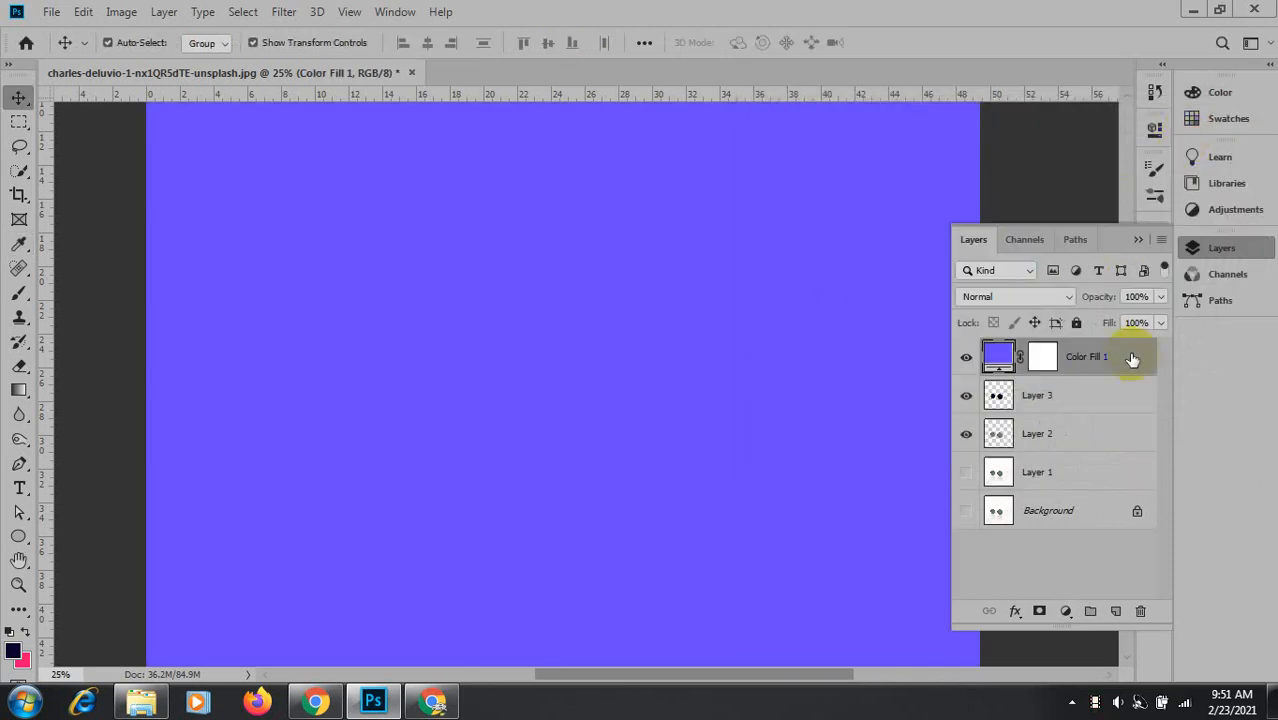
pyautogui.moveTo(1133, 357); pyautogui.dragTo(1112, 451)
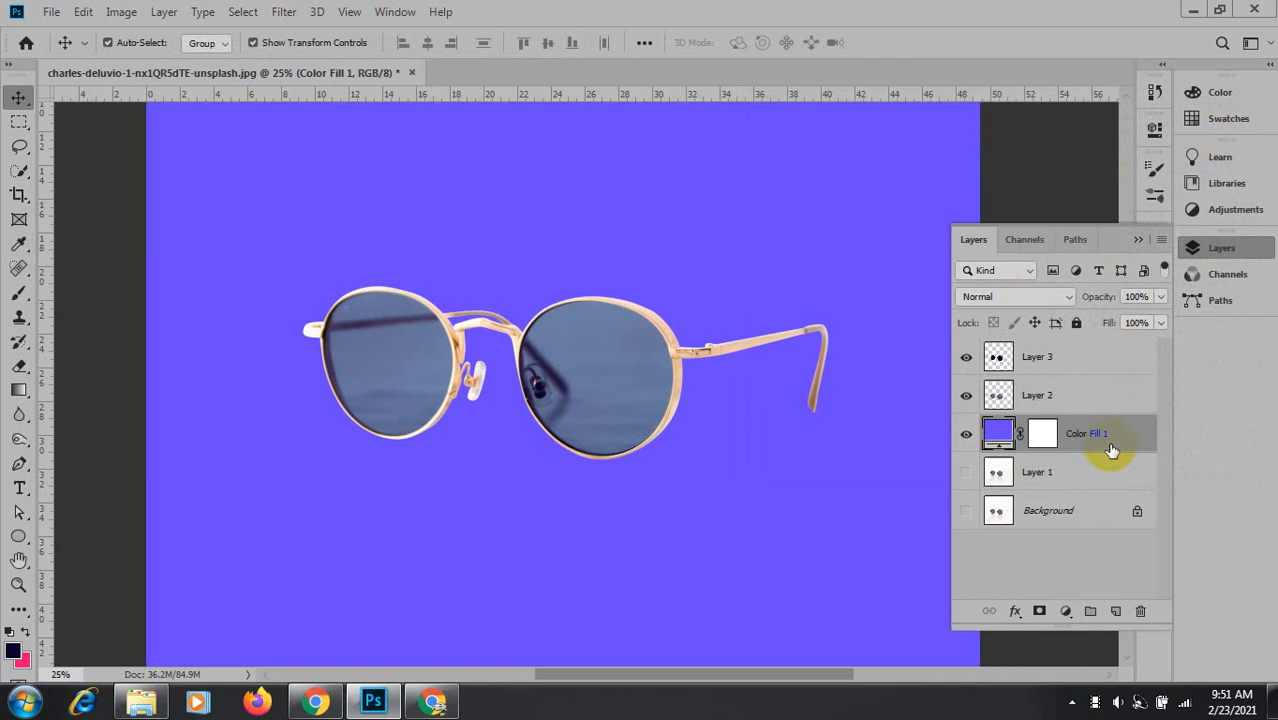
# Add a layer mask to Layer 2 and set up a brush of about 163 pixels.
pyautogui.click(1000, 352)
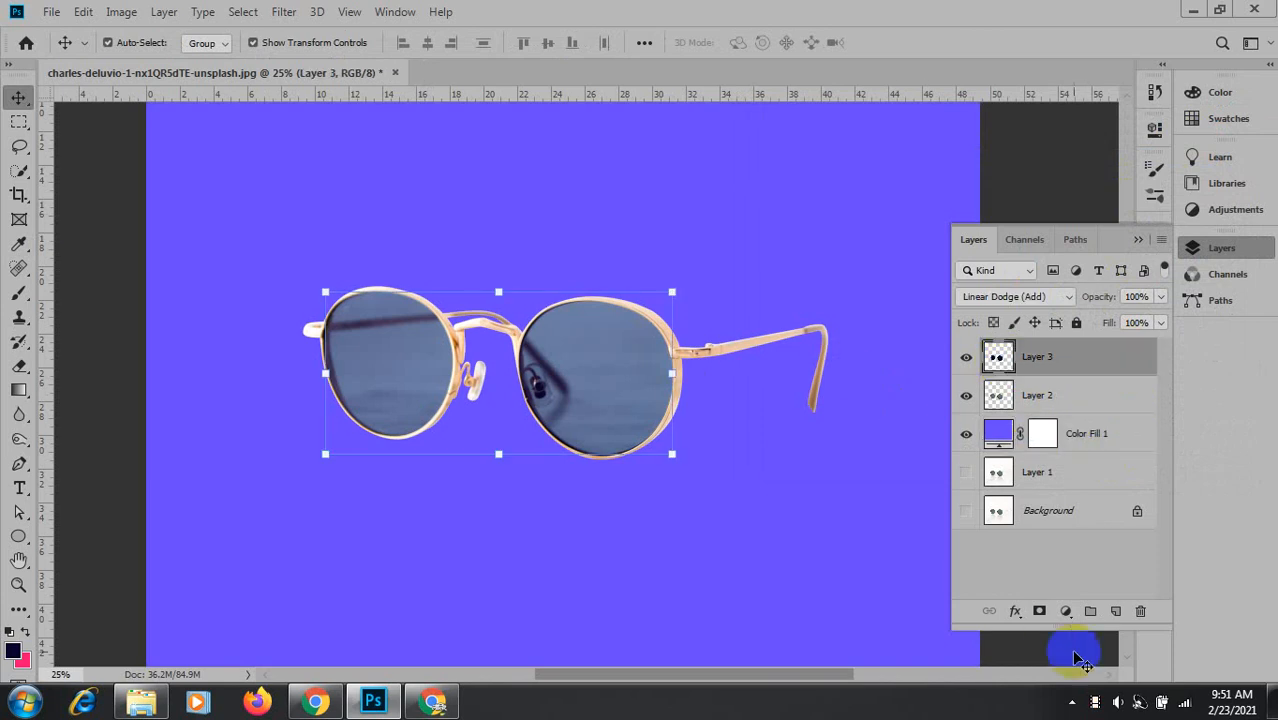
pyautogui.click(1040, 611)
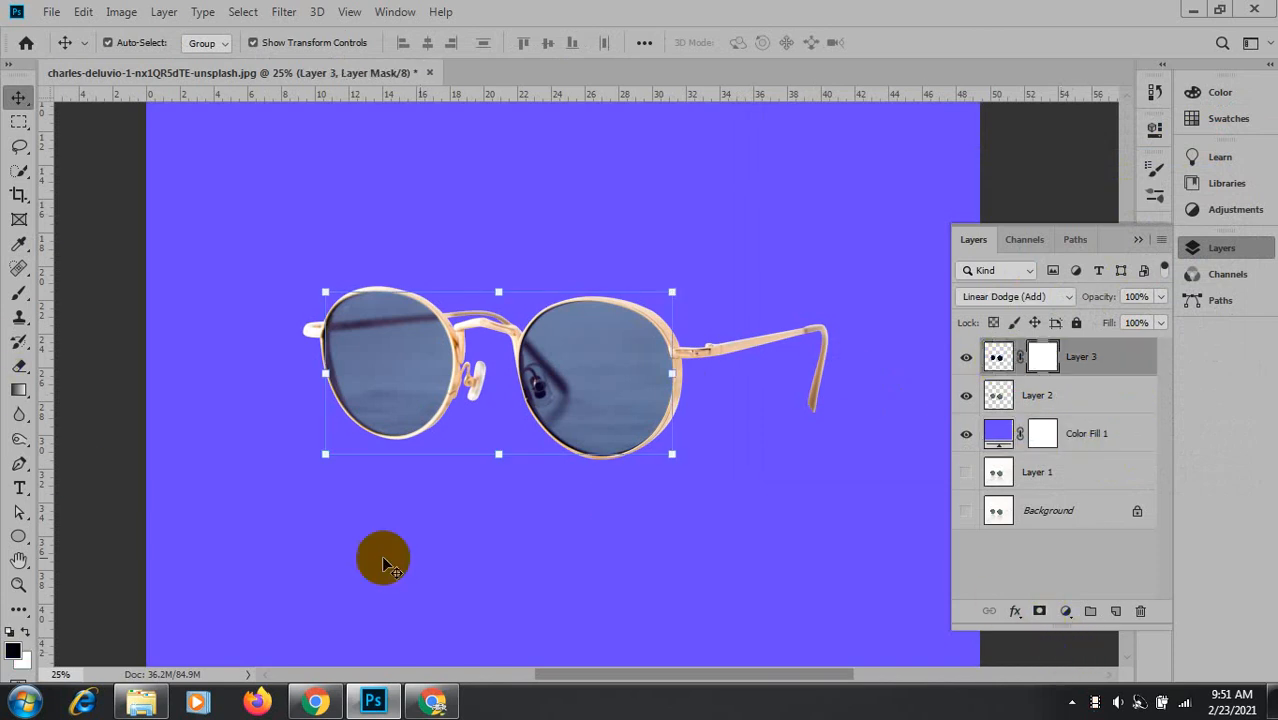
pyautogui.click(21, 291)
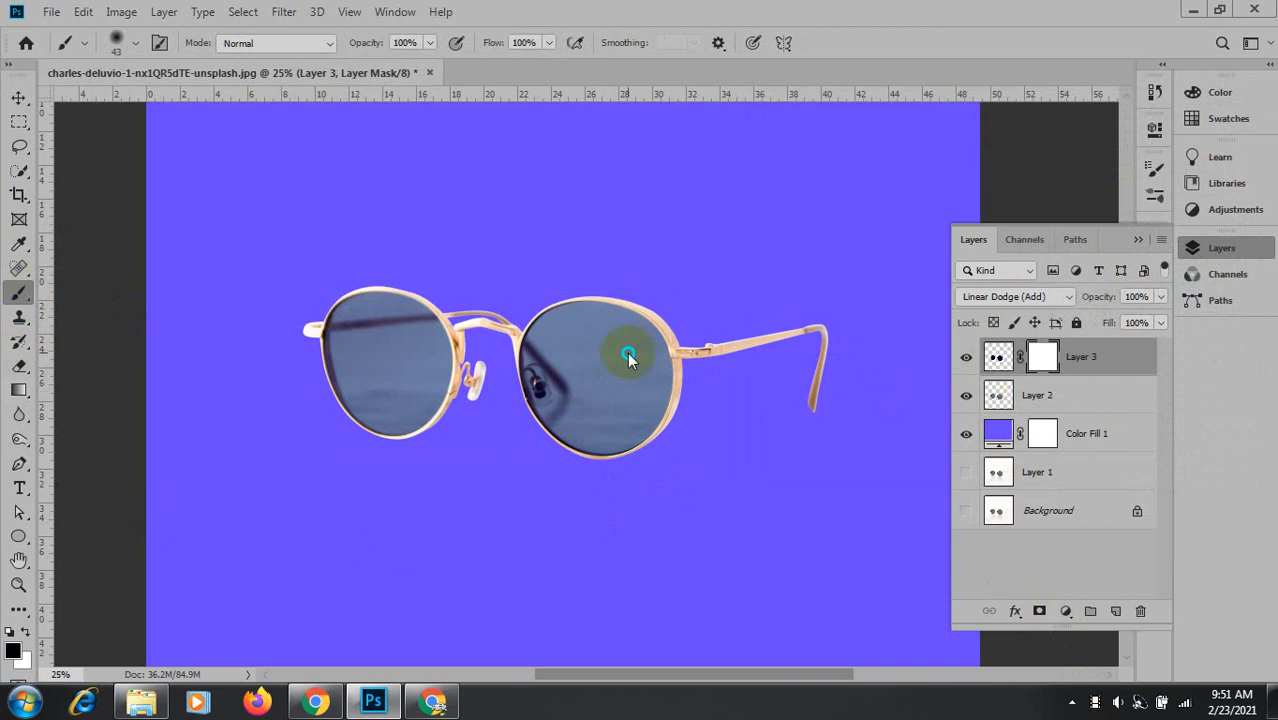
pyautogui.moveTo(628, 353); pyautogui.dragTo(642, 354)
pyautogui.hotkey('ctrl', 'z')
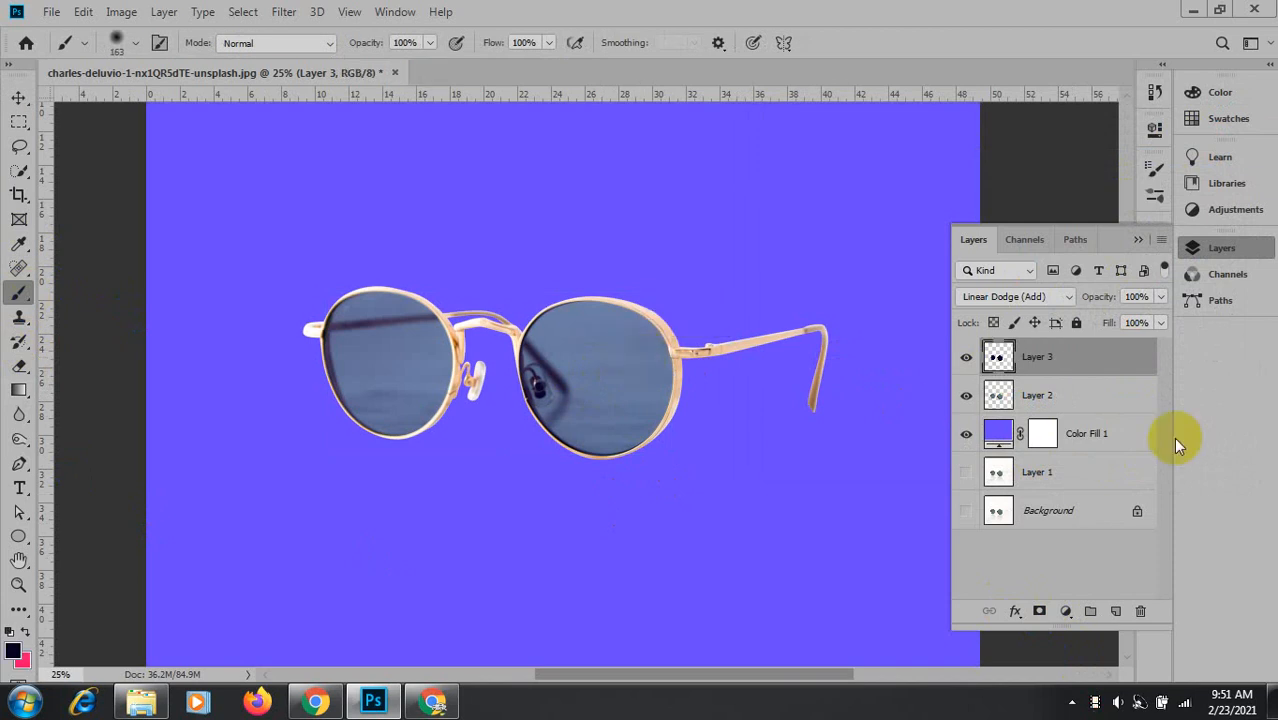
pyautogui.click(1046, 397)
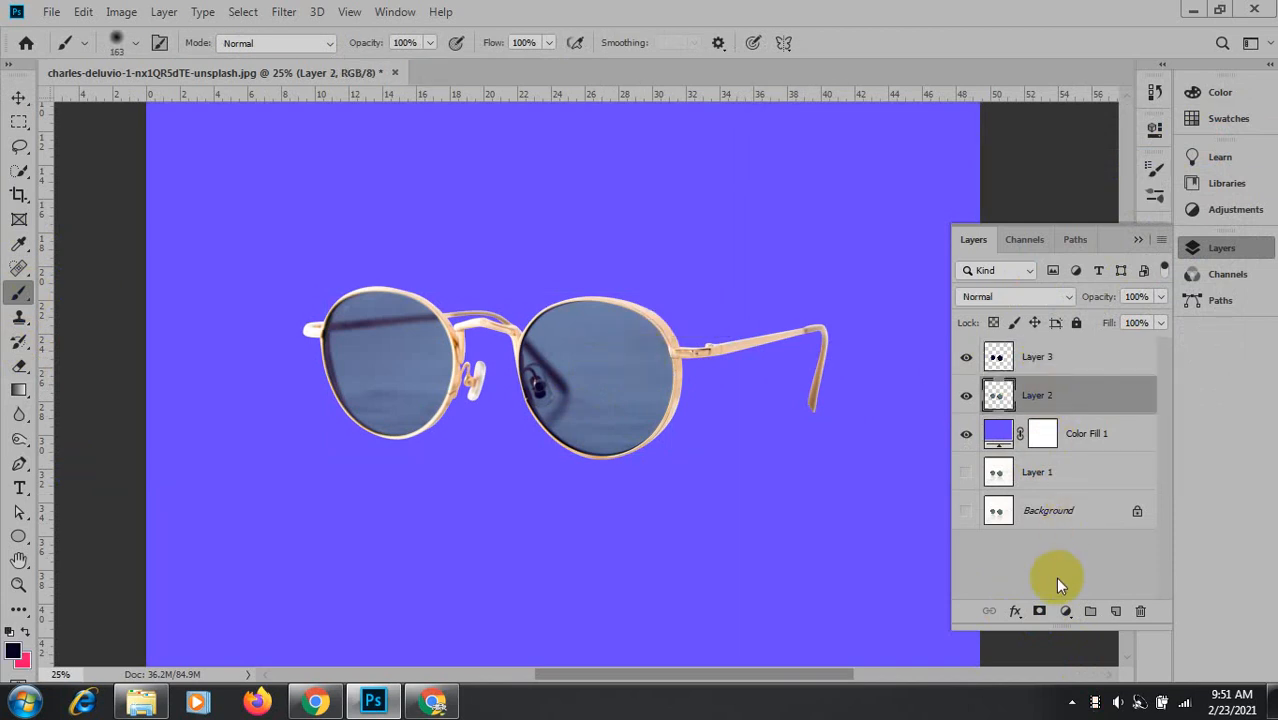
pyautogui.click(1041, 611)
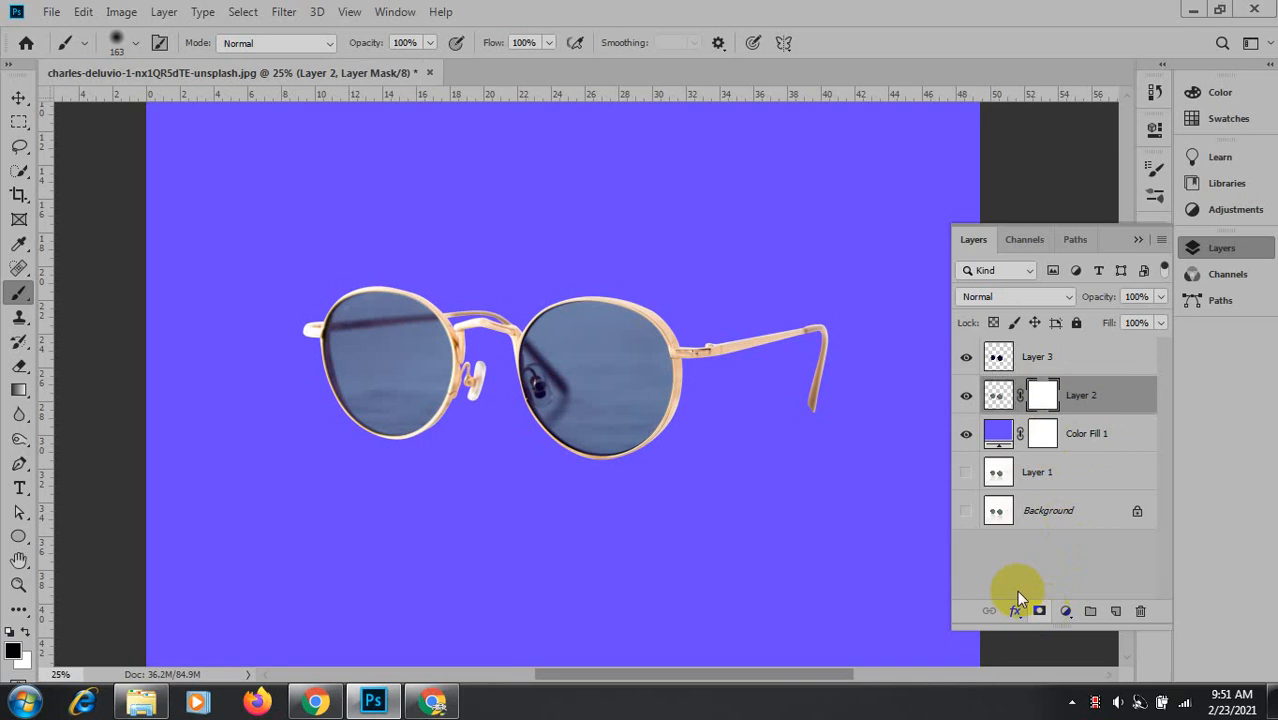
# Paint the mask over the right lens so the purple background shows through.
pyautogui.click(589, 325)
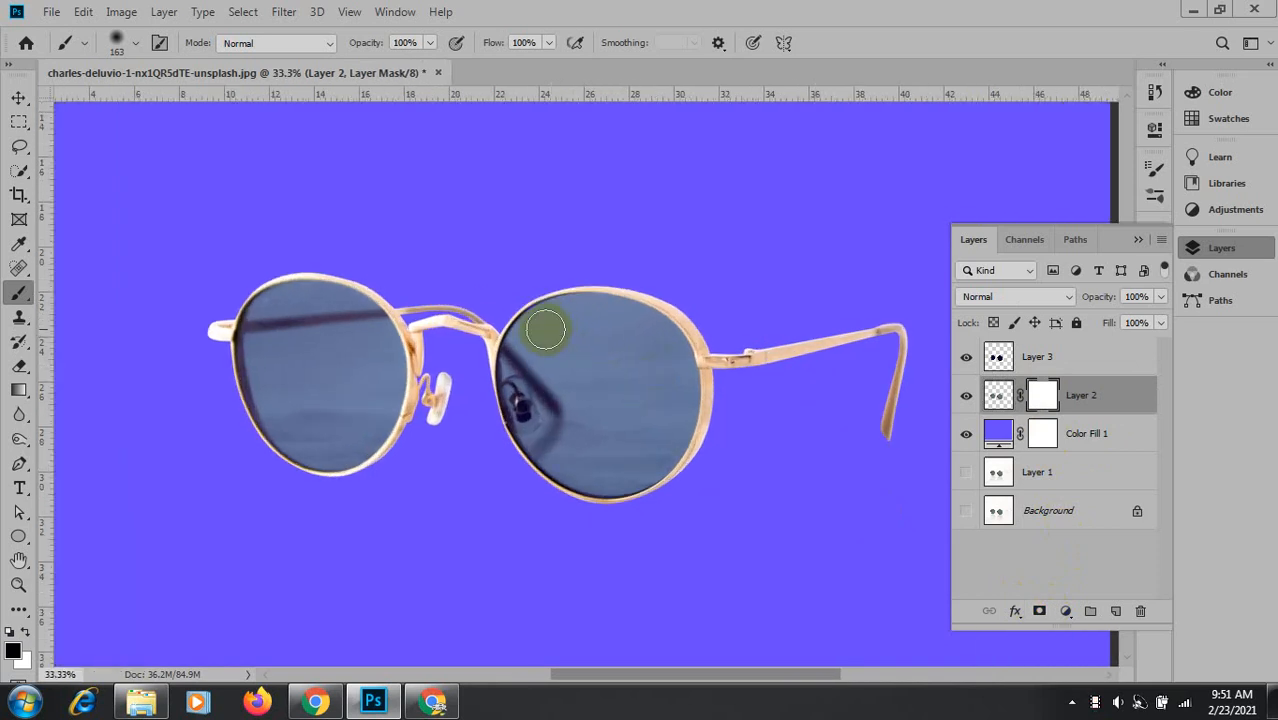
pyautogui.moveTo(545, 330)
pyautogui.mouseDown()
pyautogui.moveTo(645, 336)
pyautogui.moveTo(667, 384)
pyautogui.moveTo(638, 446)
pyautogui.moveTo(607, 367)
pyautogui.moveTo(531, 338)
pyautogui.moveTo(625, 410)
pyautogui.moveTo(679, 425)
pyautogui.moveTo(691, 360)
pyautogui.moveTo(685, 374)
pyautogui.moveTo(630, 334)
pyautogui.moveTo(660, 345)
pyautogui.moveTo(674, 409)
pyautogui.moveTo(650, 452)
pyautogui.moveTo(610, 470)
pyautogui.moveTo(579, 465)
pyautogui.moveTo(565, 457)
pyautogui.moveTo(594, 422)
pyautogui.moveTo(590, 407)
pyautogui.moveTo(551, 358)
pyautogui.mouseUp()
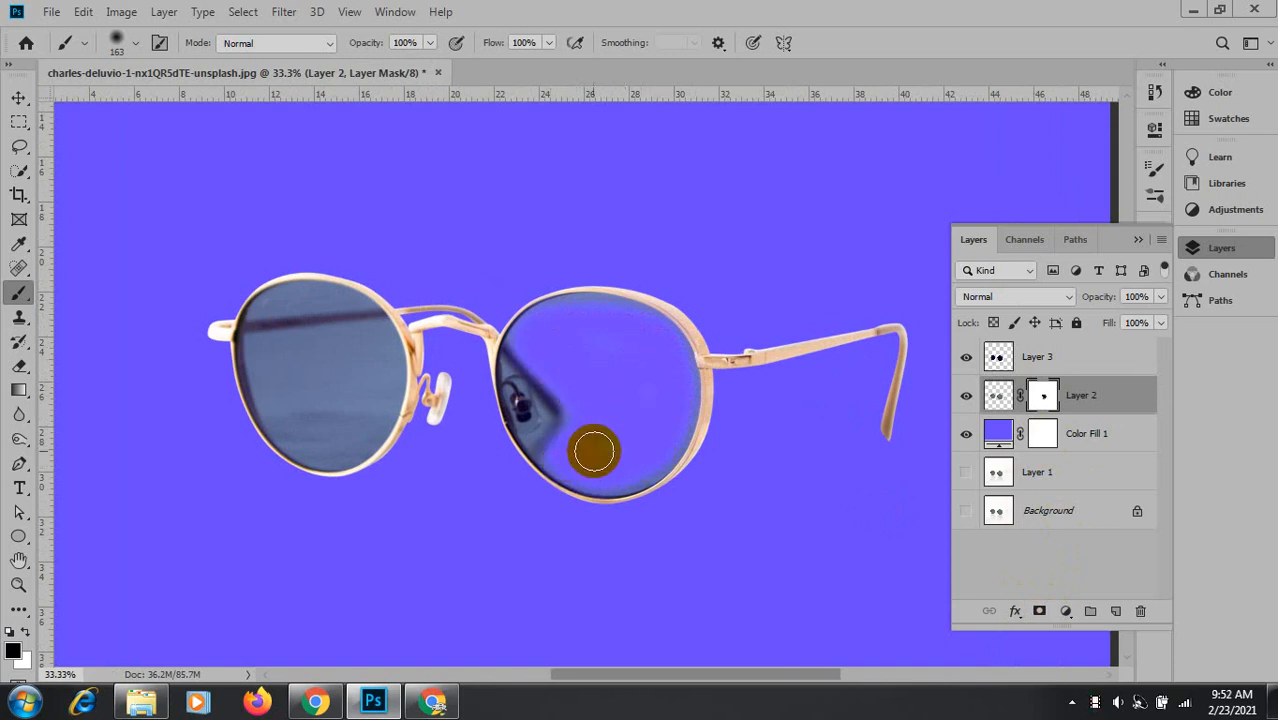
pyautogui.moveTo(594, 451)
pyautogui.mouseDown()
pyautogui.moveTo(546, 440)
pyautogui.moveTo(558, 447)
pyautogui.mouseUp()
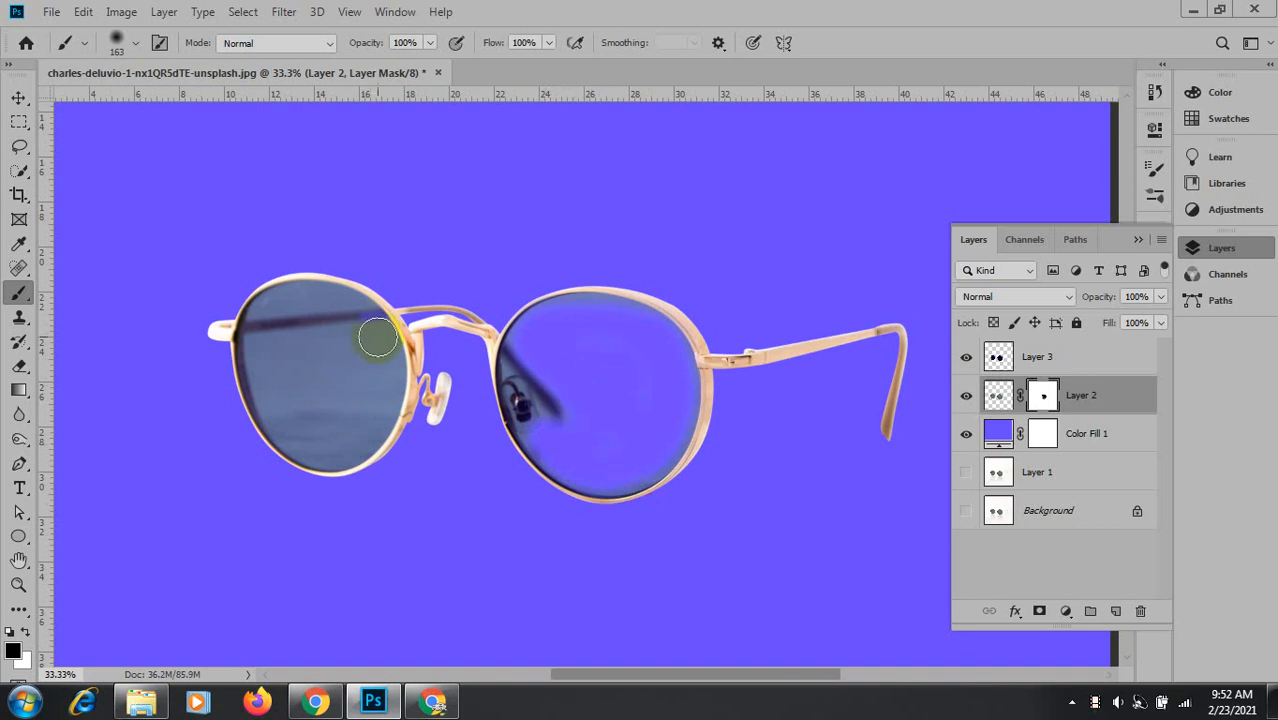
pyautogui.moveTo(377, 337)
pyautogui.mouseDown()
pyautogui.moveTo(380, 405)
pyautogui.moveTo(319, 456)
pyautogui.moveTo(273, 405)
pyautogui.moveTo(257, 362)
pyautogui.moveTo(268, 319)
pyautogui.moveTo(318, 300)
pyautogui.mouseUp()
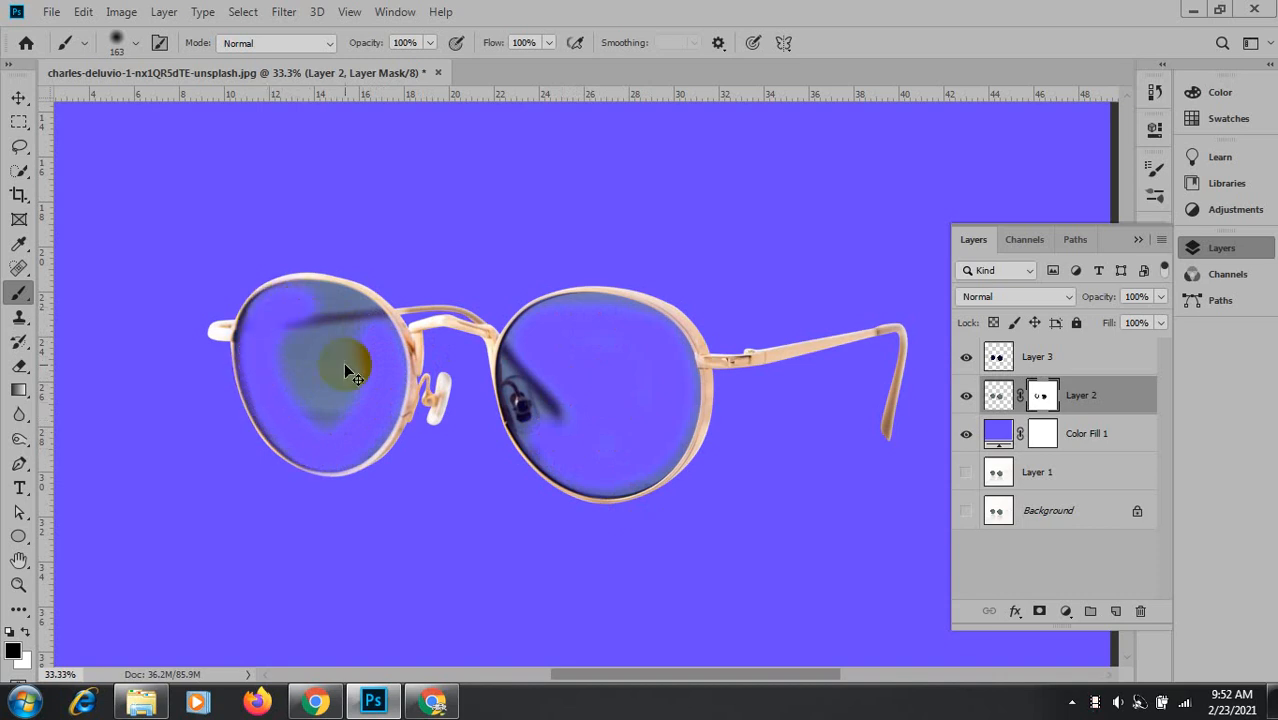
pyautogui.hotkey('ctrl', 'z')
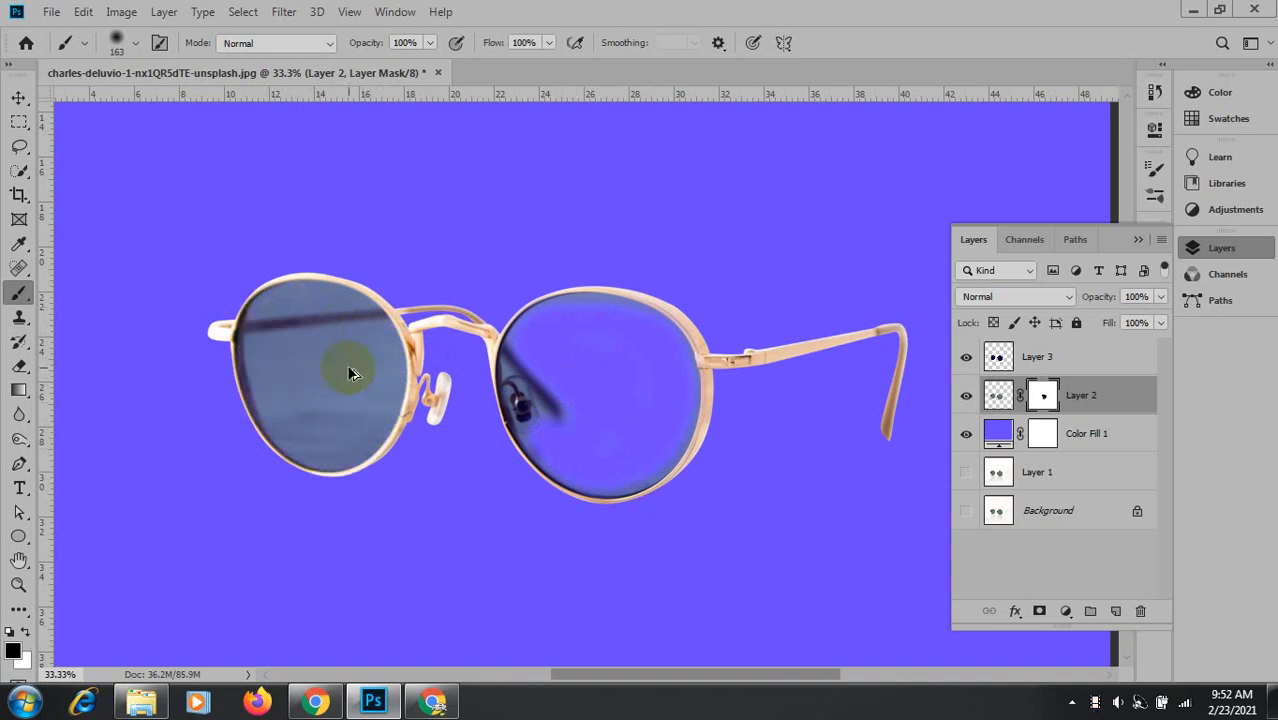
pyautogui.moveTo(584, 436); pyautogui.dragTo(549, 446)
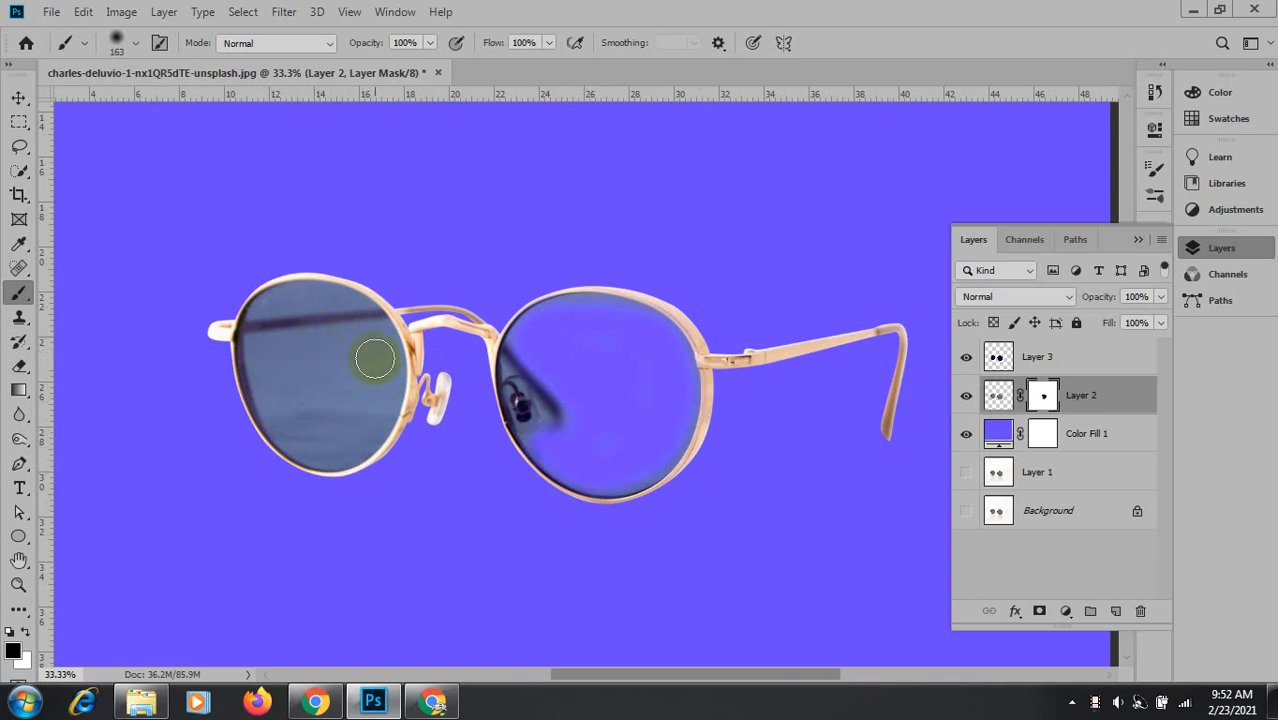
# Mask out the left lens, shrinking the brush below 80 pixels for the edges.
pyautogui.moveTo(362, 341); pyautogui.dragTo(262, 342)
pyautogui.moveTo(273, 388)
pyautogui.mouseDown()
pyautogui.moveTo(304, 443)
pyautogui.moveTo(343, 448)
pyautogui.moveTo(375, 414)
pyautogui.moveTo(388, 353)
pyautogui.moveTo(344, 405)
pyautogui.moveTo(323, 372)
pyautogui.moveTo(290, 360)
pyautogui.mouseUp()
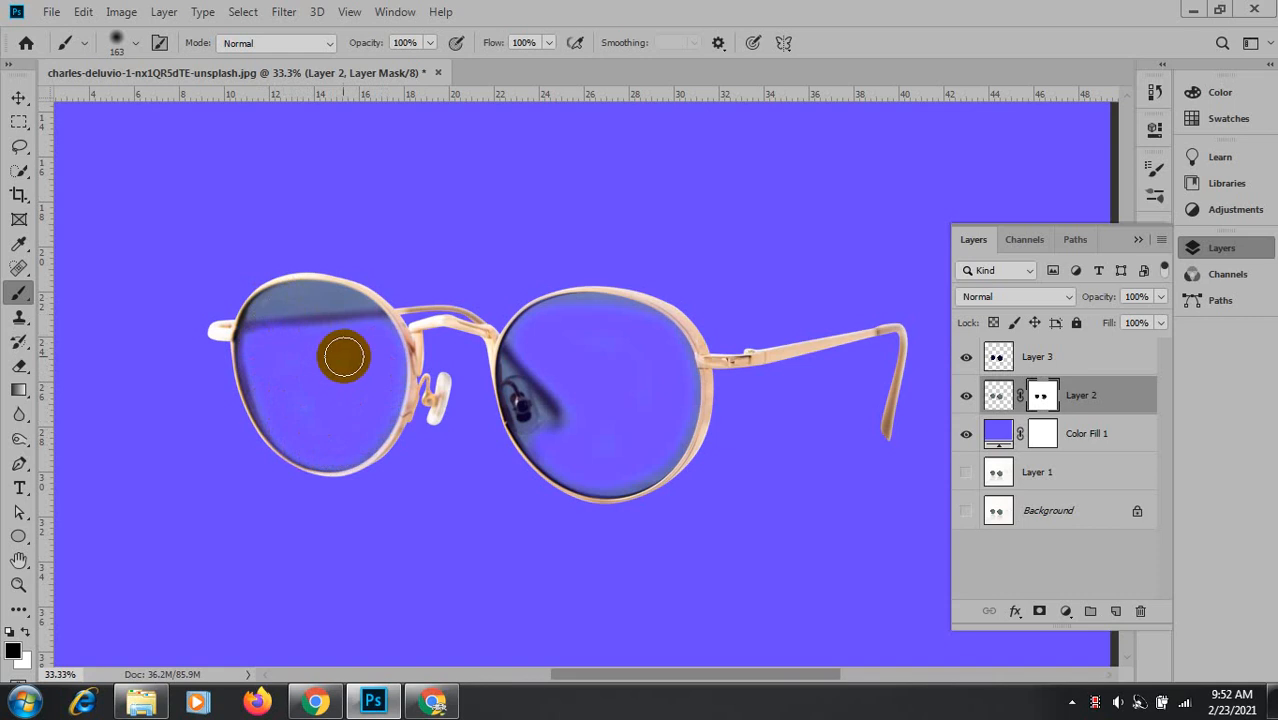
pyautogui.keyDown('ctrl'); pyautogui.click(293, 311); pyautogui.keyUp('ctrl')
pyautogui.keyDown('ctrl'); pyautogui.click(293, 311); pyautogui.keyUp('ctrl')
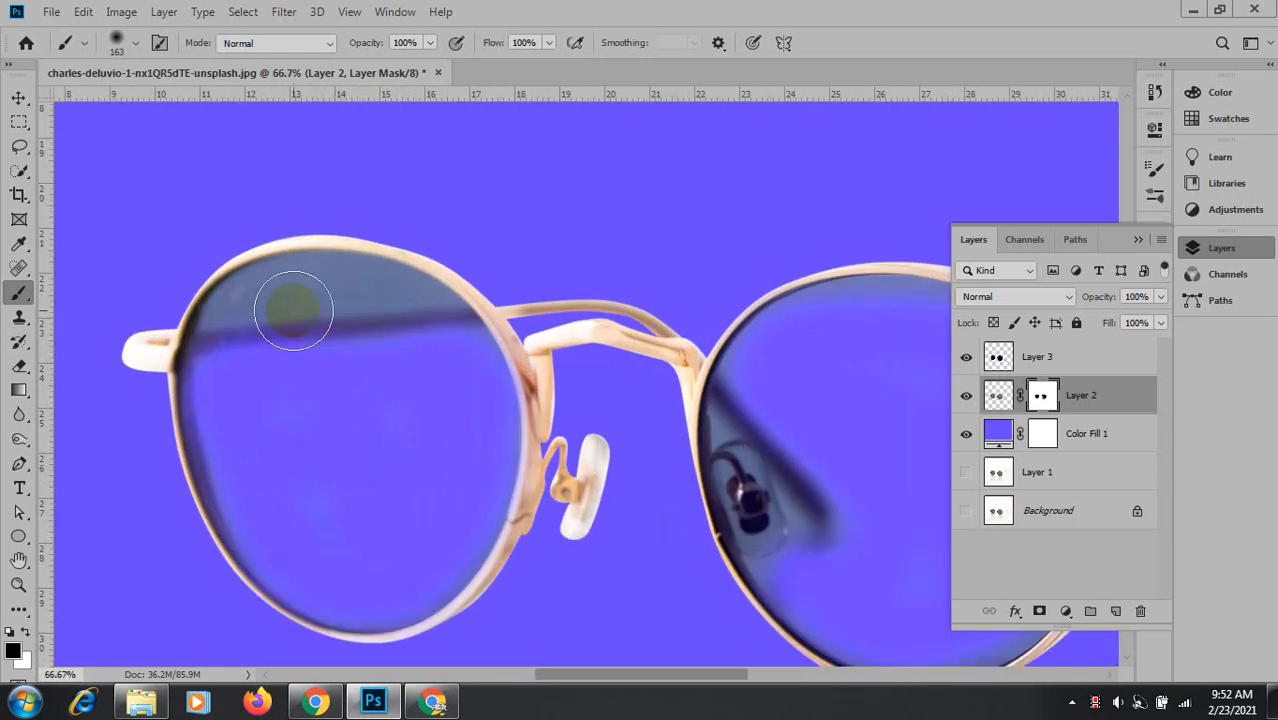
pyautogui.hotkey('alt', 'space')
pyautogui.click(389, 437)
pyautogui.moveTo(297, 311)
pyautogui.mouseDown()
pyautogui.moveTo(227, 311)
pyautogui.moveTo(312, 282)
pyautogui.moveTo(351, 284)
pyautogui.moveTo(241, 293)
pyautogui.moveTo(325, 278)
pyautogui.moveTo(444, 297)
pyautogui.moveTo(249, 306)
pyautogui.moveTo(340, 290)
pyautogui.mouseUp()
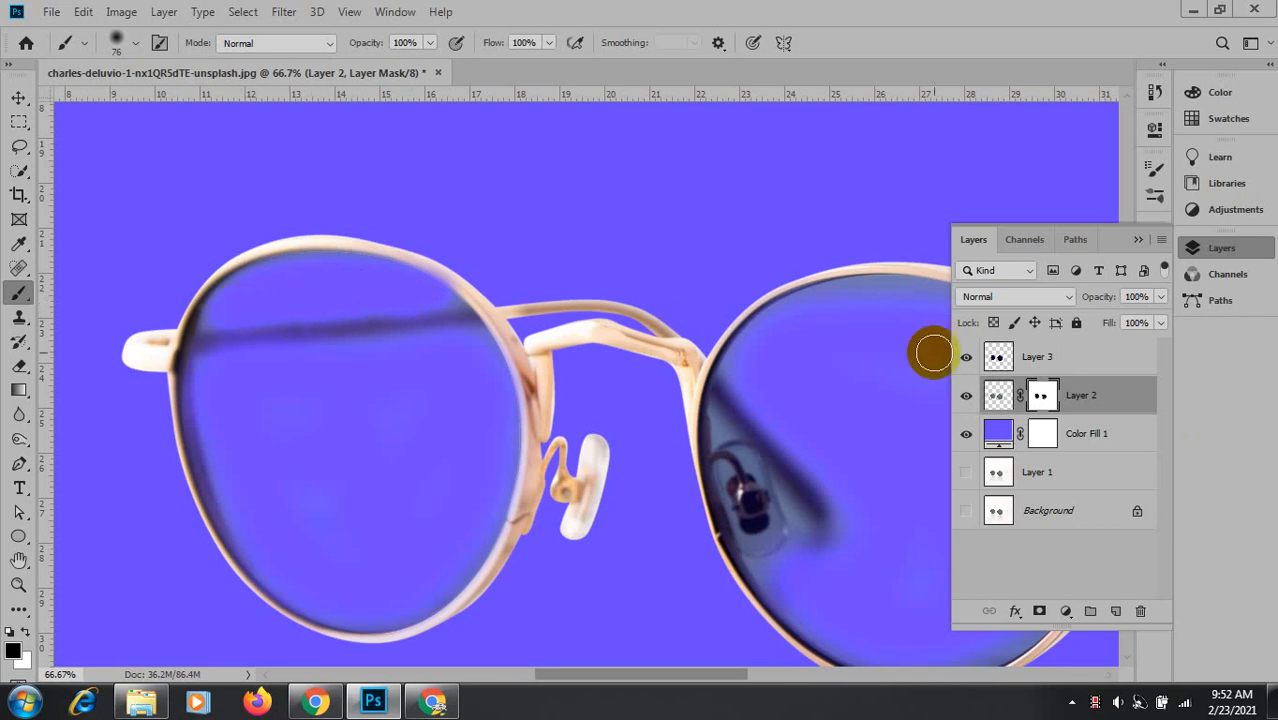
pyautogui.click(1000, 358)
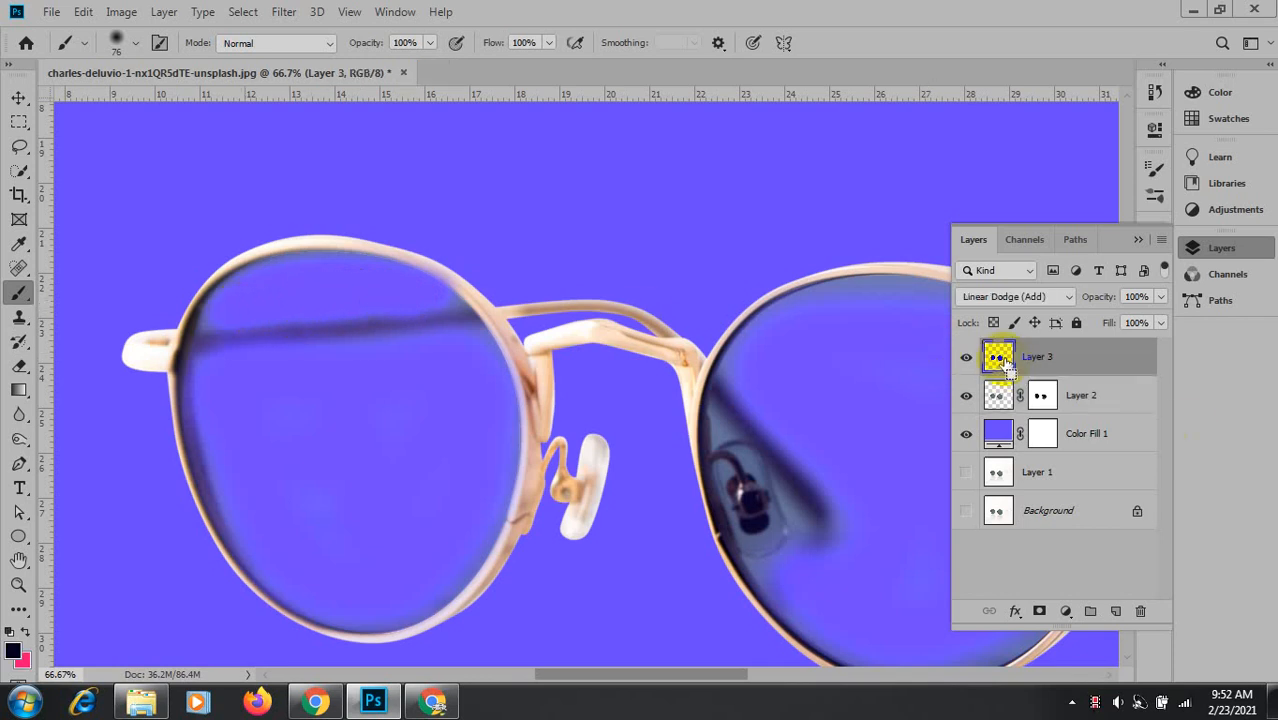
# Change Layer 3's blend mode to Color for a muted slate-purple lens tint.
pyautogui.keyDown('ctrl'); pyautogui.click(998, 358); pyautogui.keyUp('ctrl')
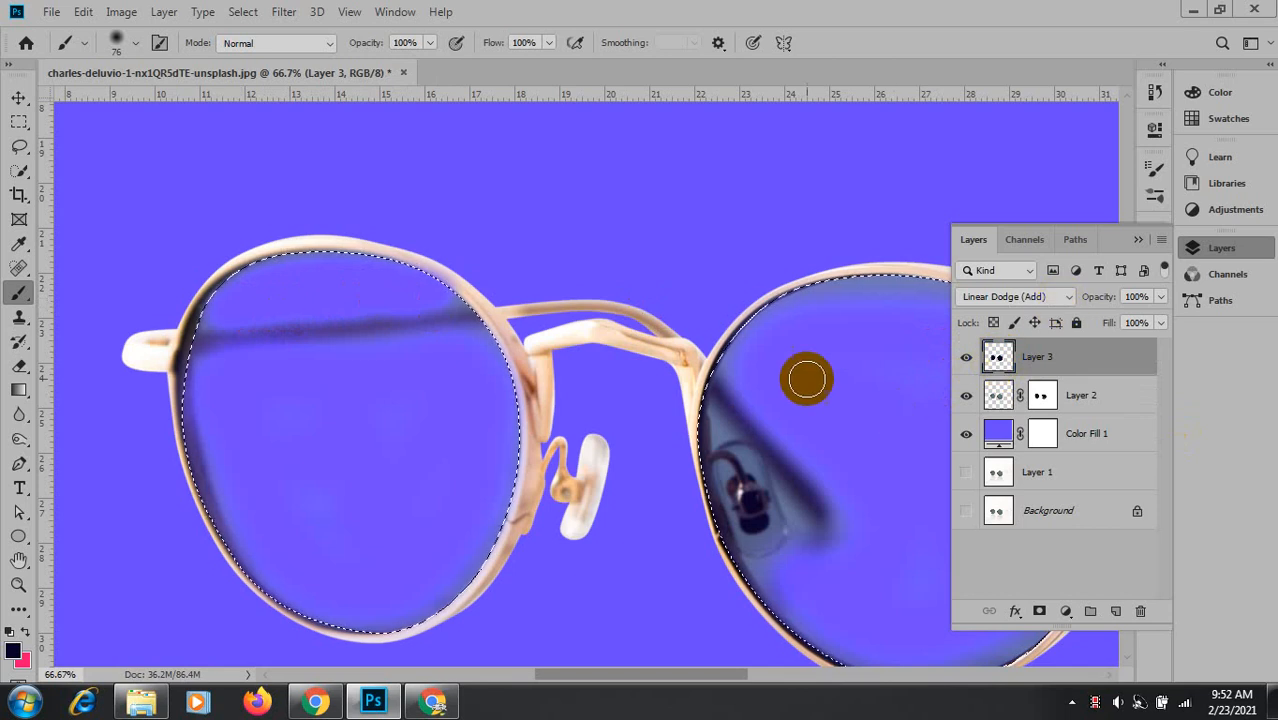
pyautogui.hotkey('ctrl', 'd')
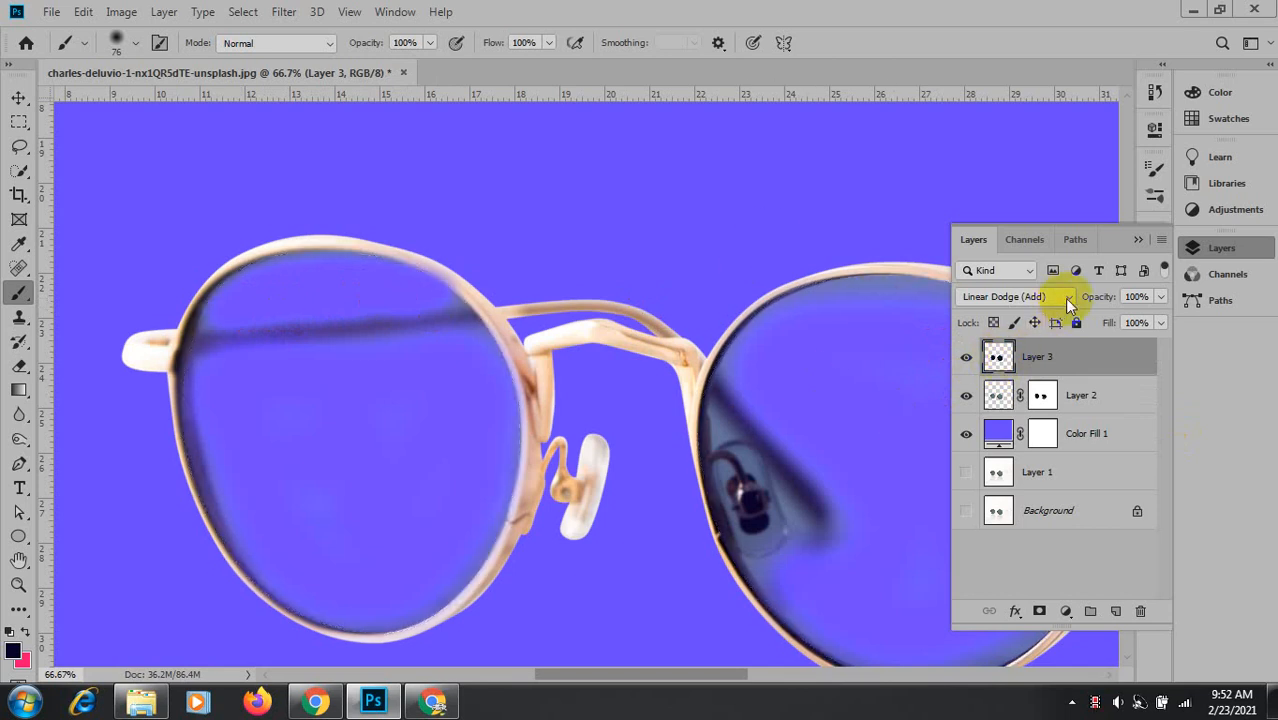
pyautogui.click(1064, 298)
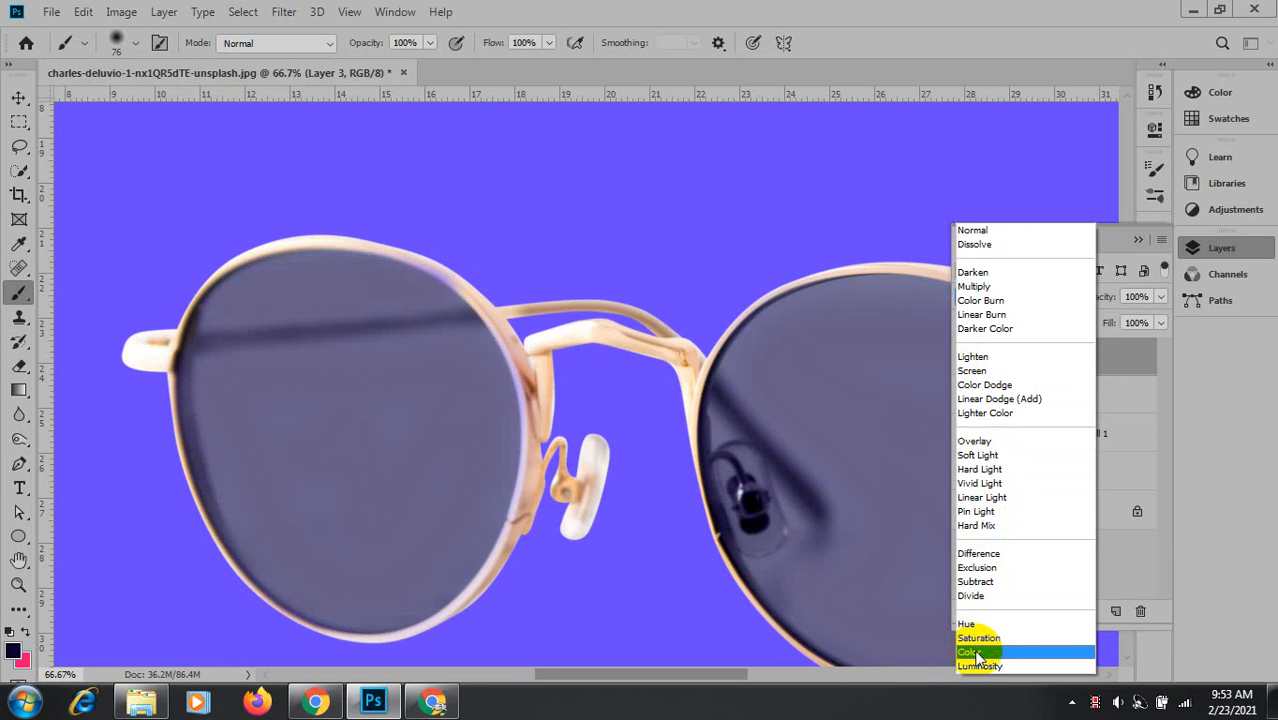
pyautogui.click(970, 652)
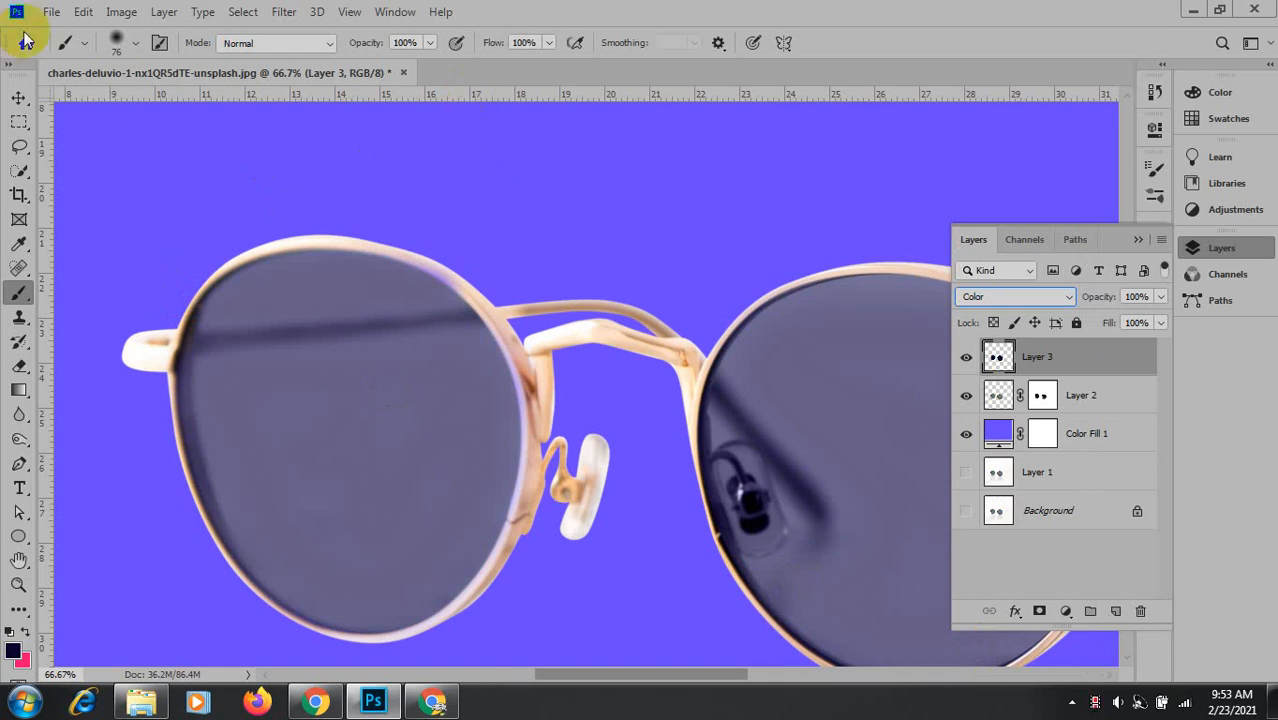
pyautogui.click(18, 97)
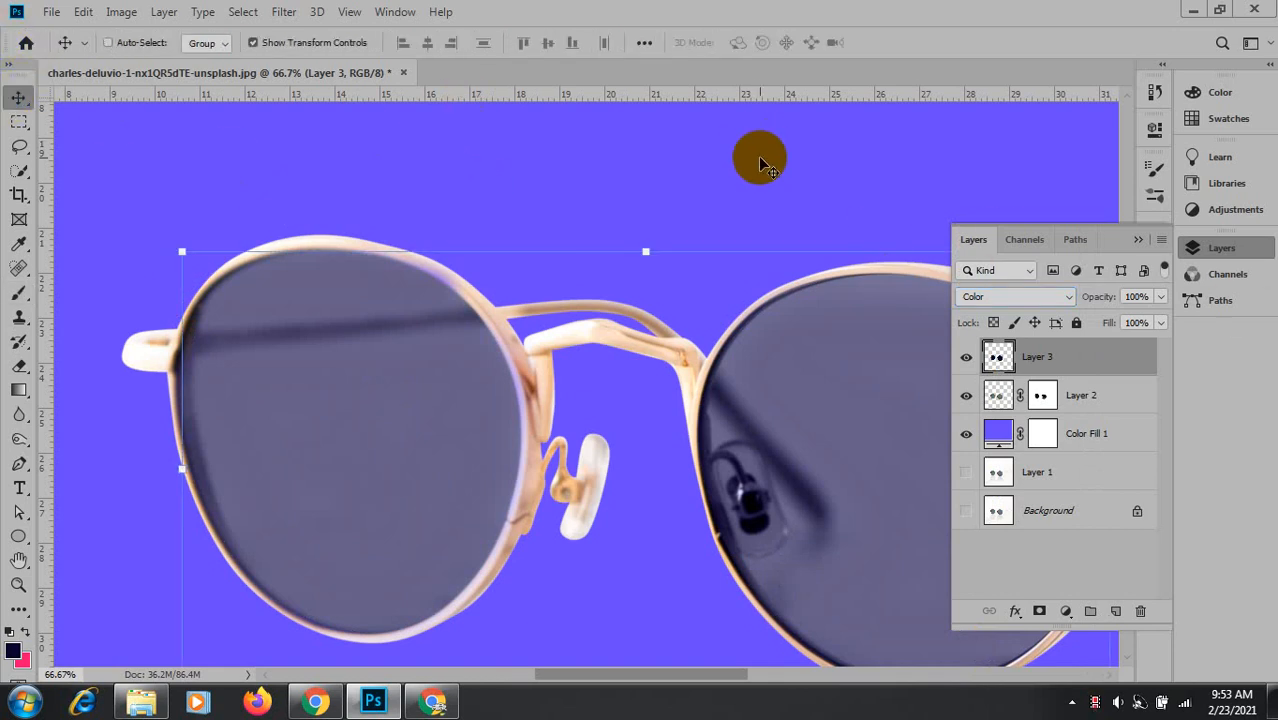
# Apply Layer 2's mask permanently with Apply Layer Mask, then also select Layer 3.
pyautogui.hotkey('ctrl', '-')
pyautogui.hotkey('ctrl', '-')
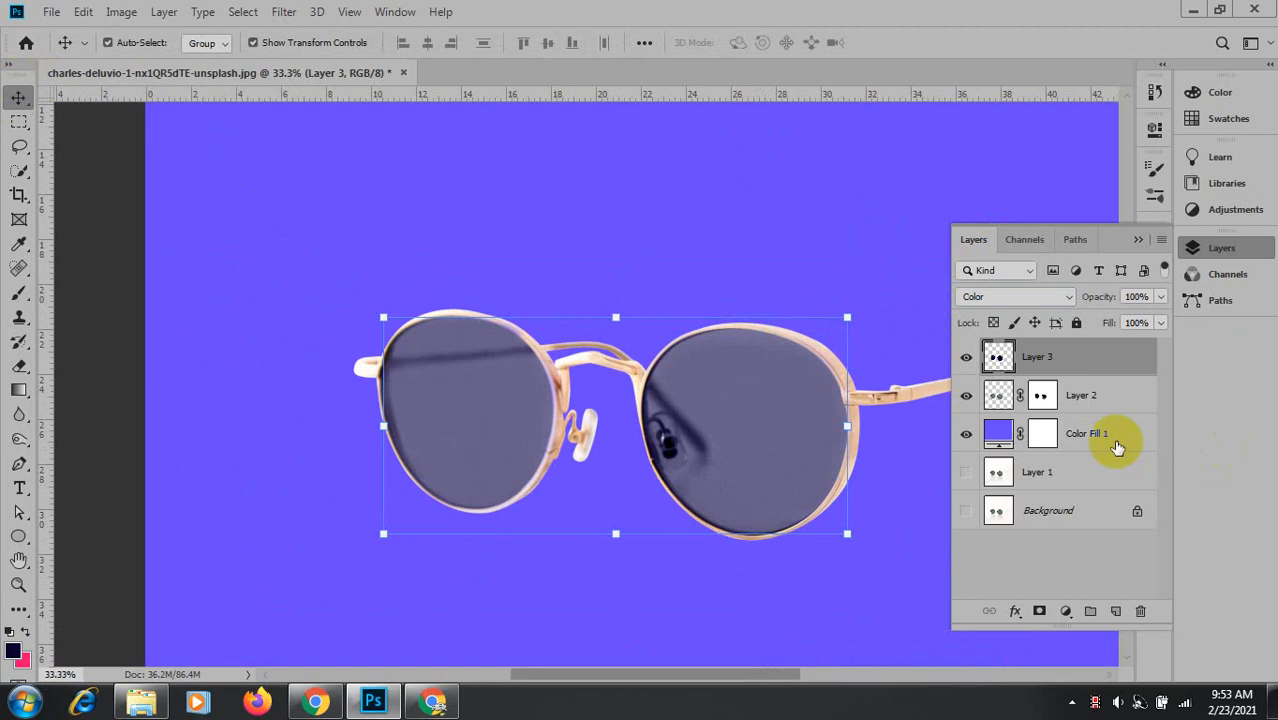
pyautogui.click(1050, 400)
pyautogui.click(1042, 397)
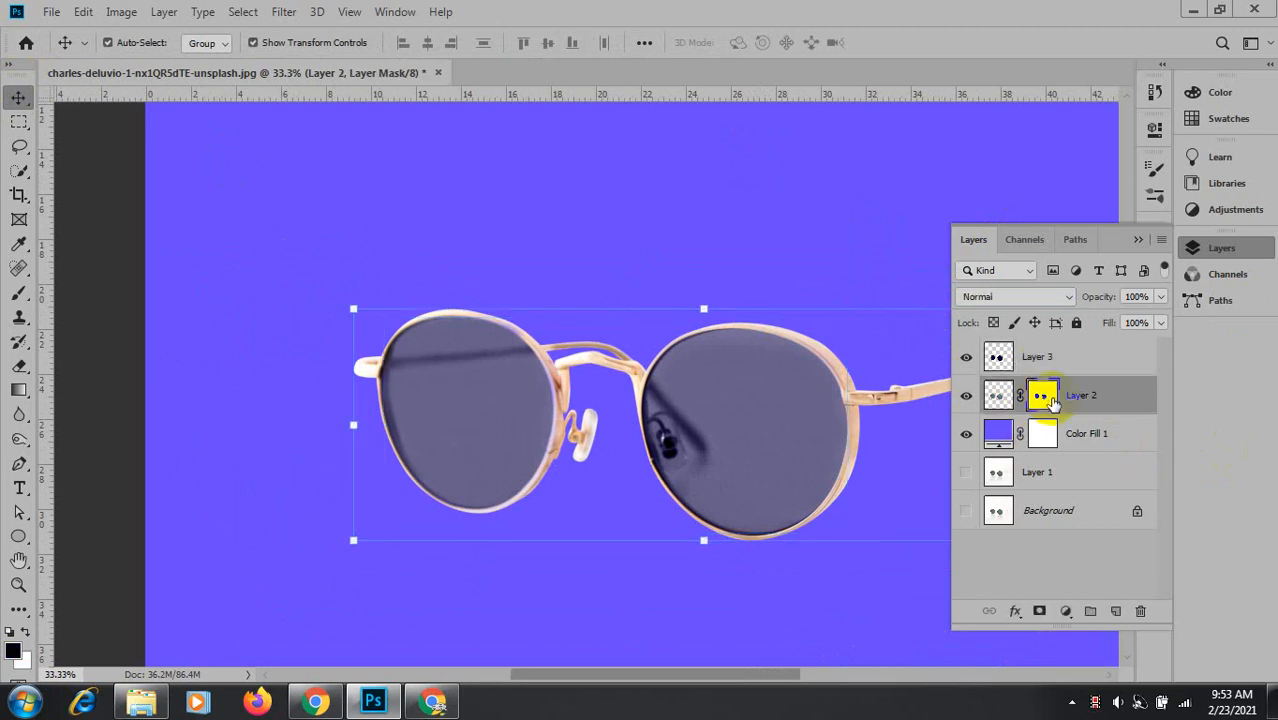
pyautogui.rightClick(1050, 400)
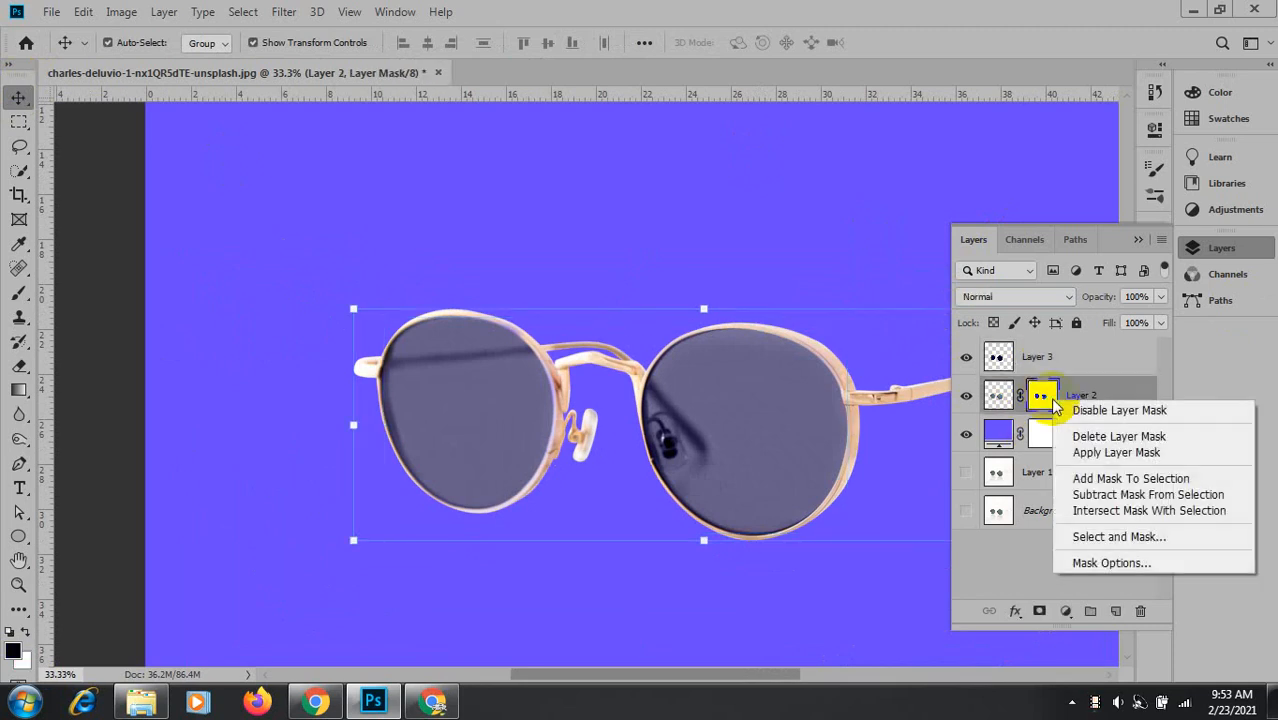
pyautogui.click(1108, 433)
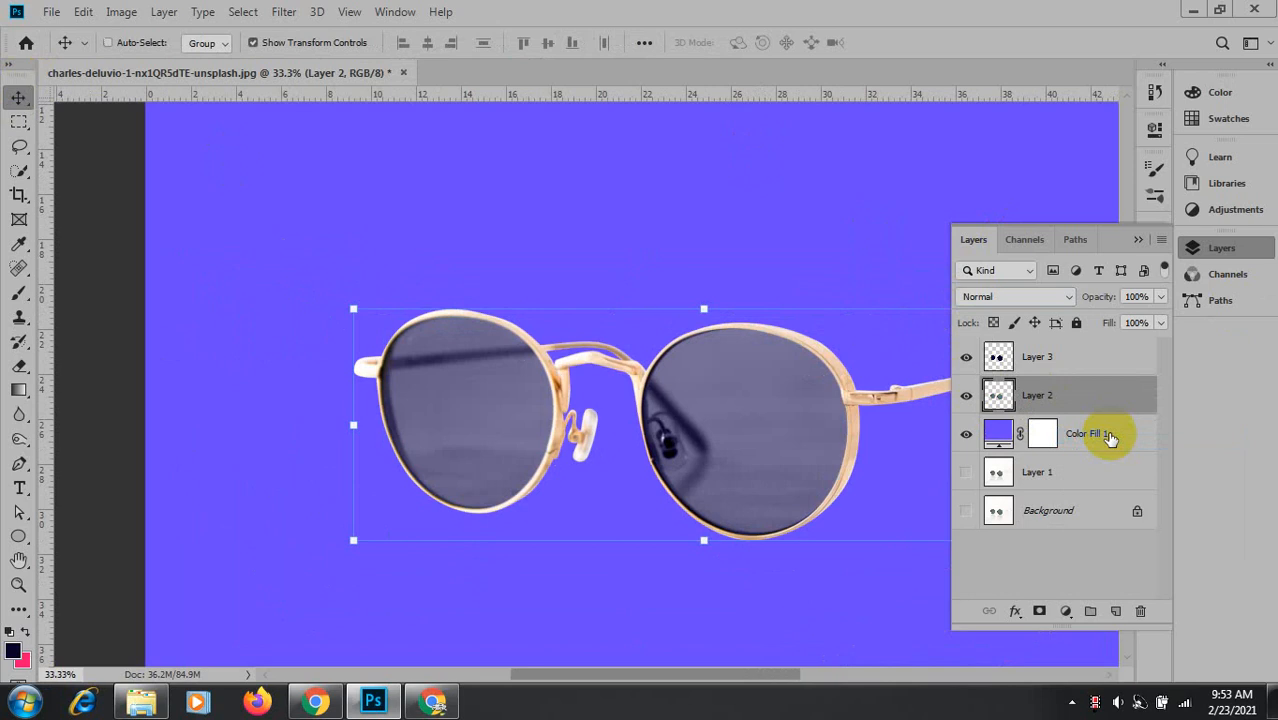
pyautogui.hotkey('ctrl', 'z')
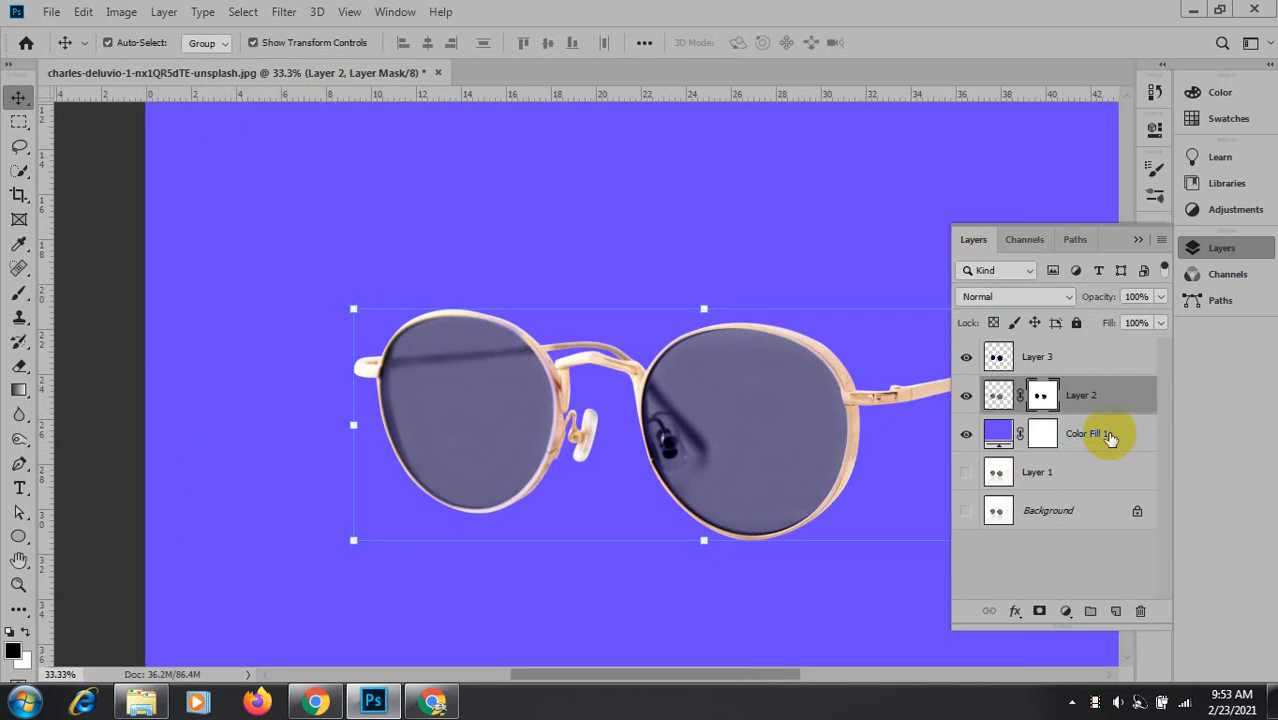
pyautogui.hotkey('ctrl', '-')
pyautogui.hotkey('ctrl', '-')
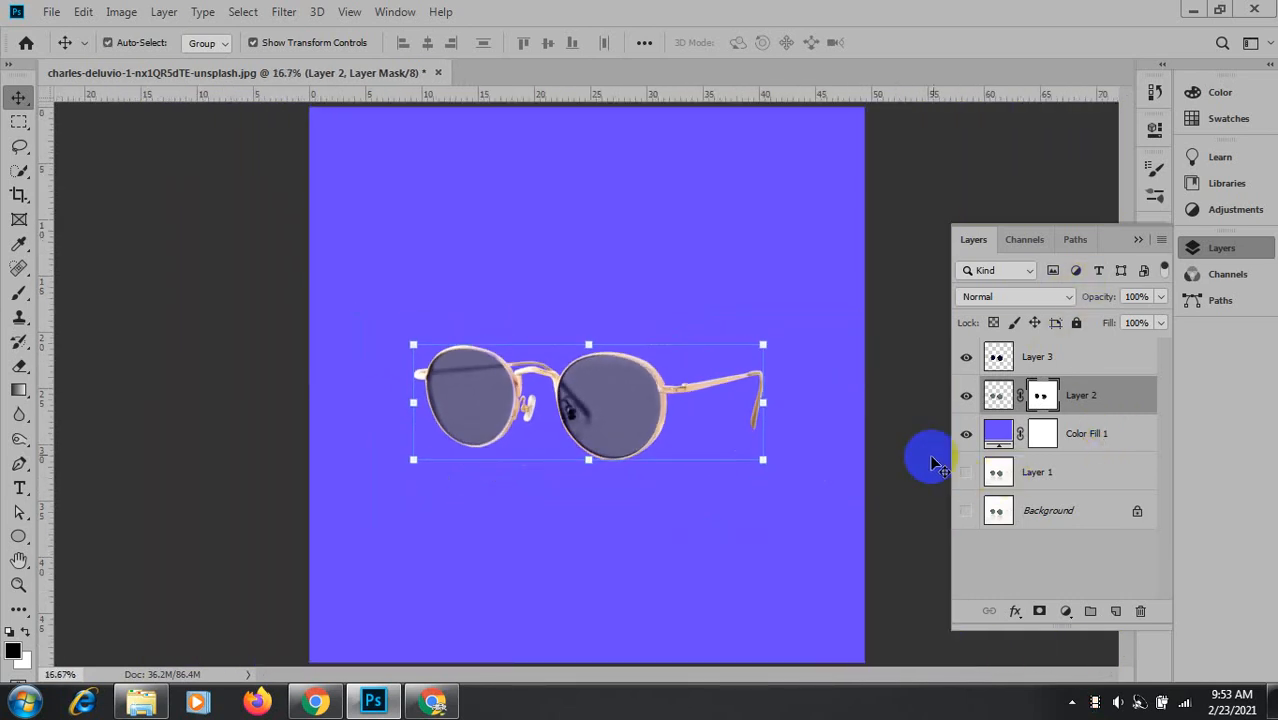
pyautogui.rightClick(1043, 399)
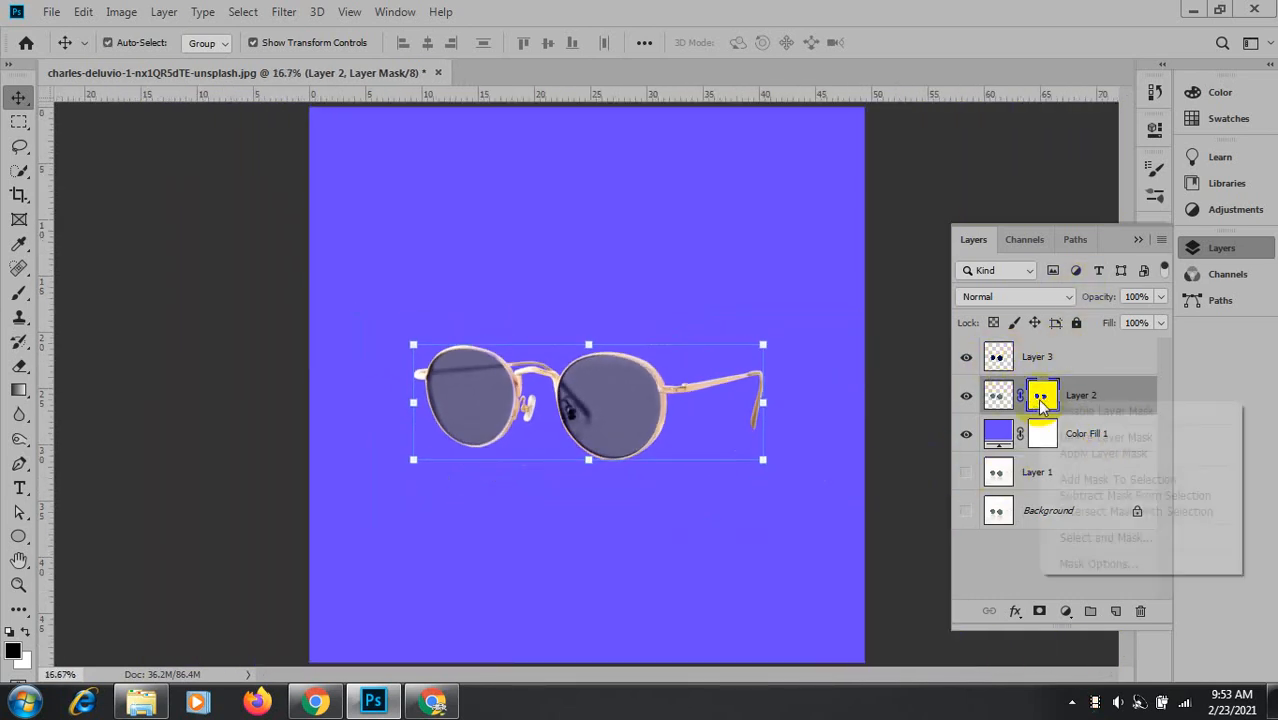
pyautogui.click(1085, 453)
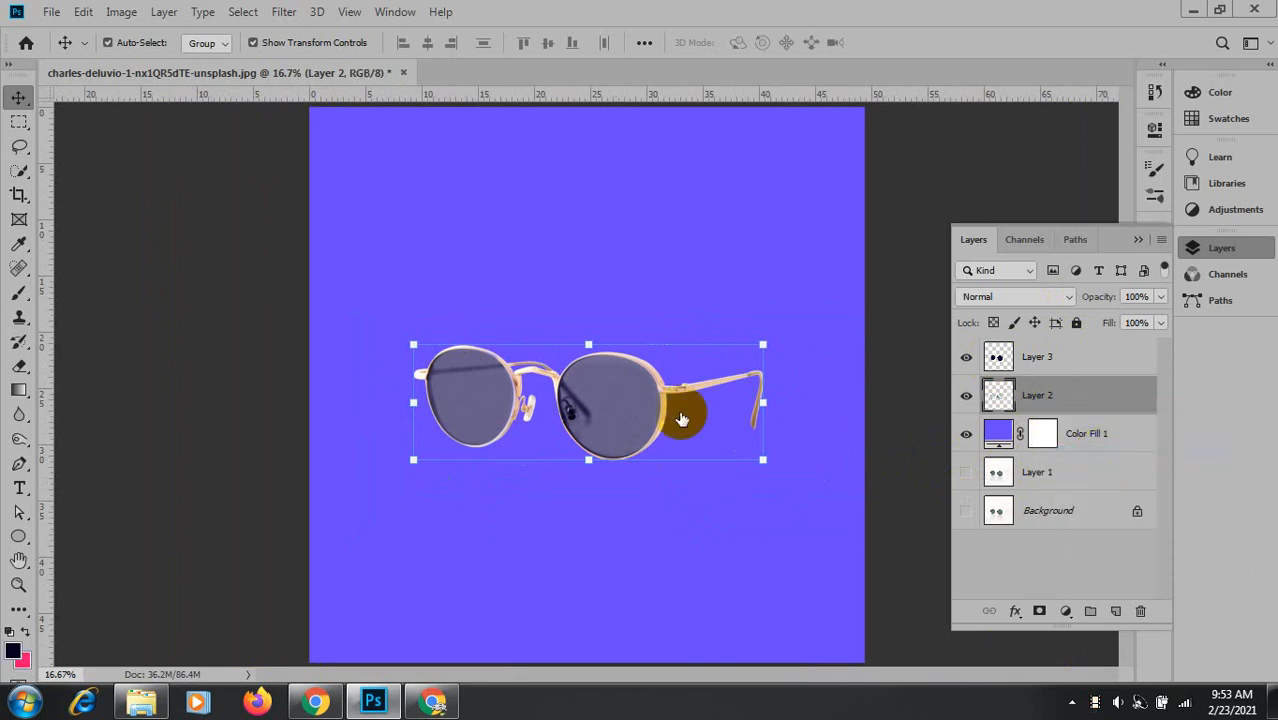
pyautogui.keyDown('shift'); pyautogui.click(1040, 362); pyautogui.keyUp('shift')
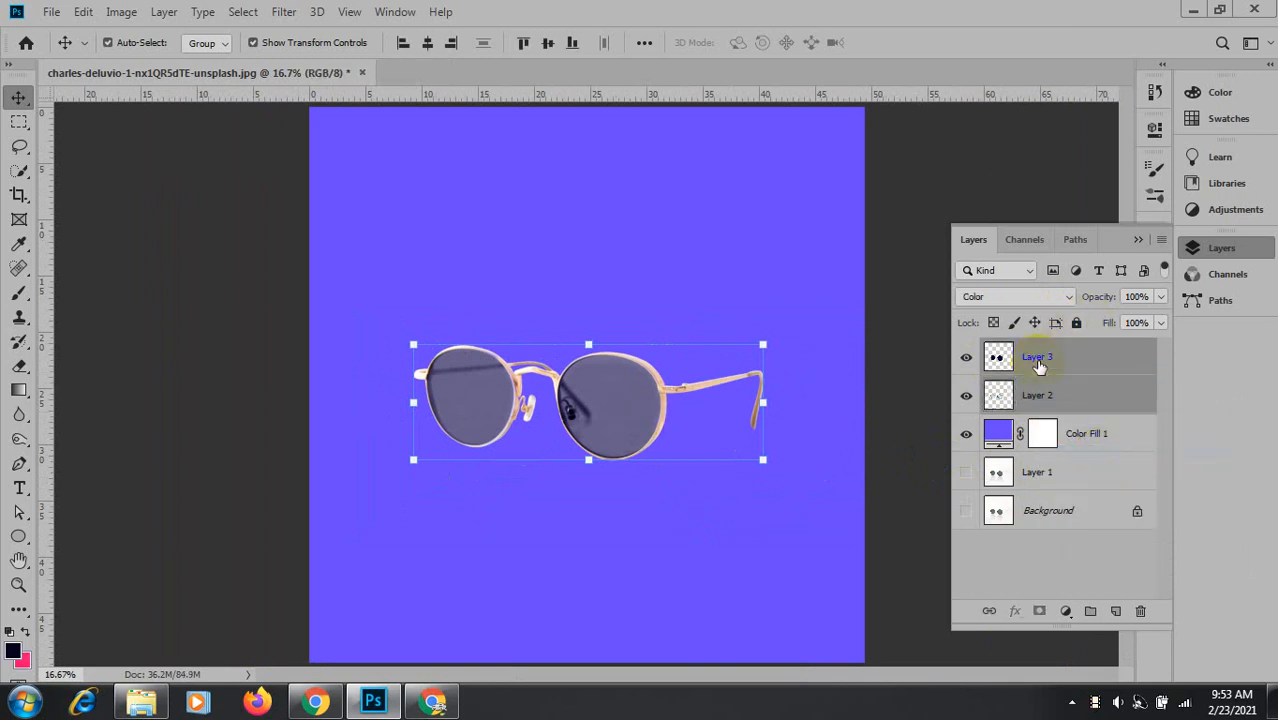
# Group Layer 2 and Layer 3 into Group 1, undoing trial merges along the way.
pyautogui.rightClick(1040, 366)
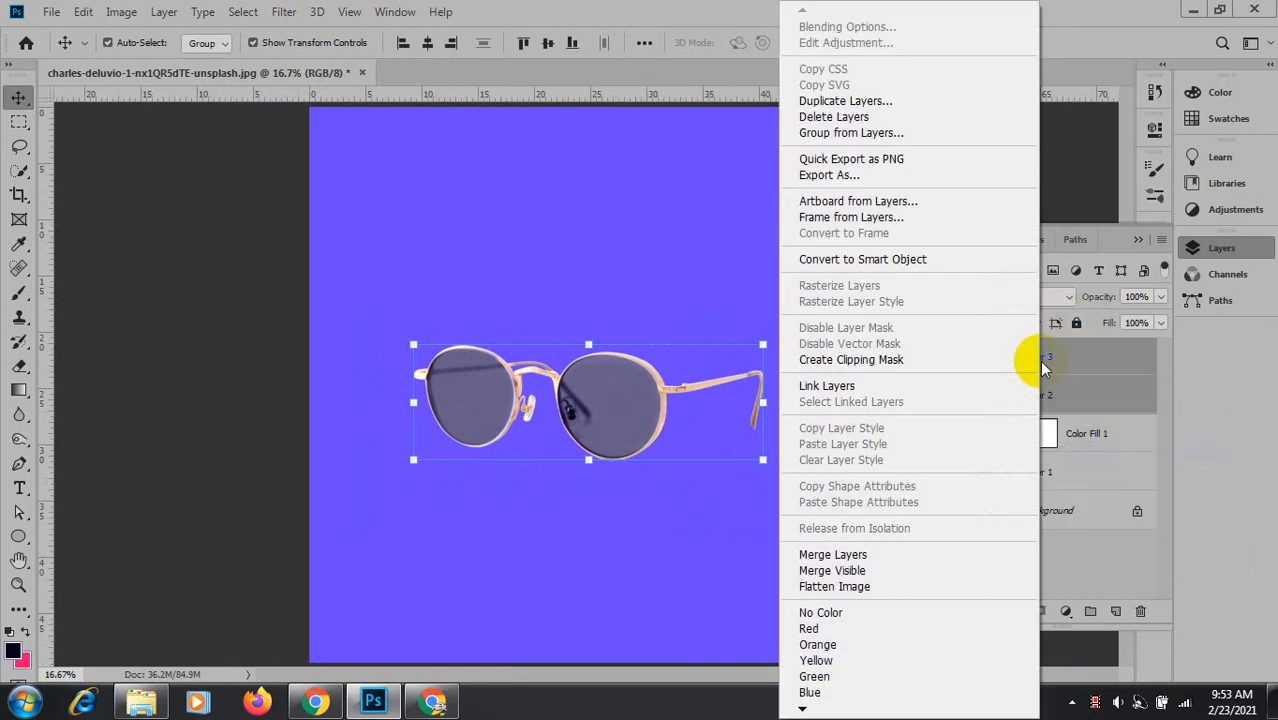
pyautogui.click(886, 556)
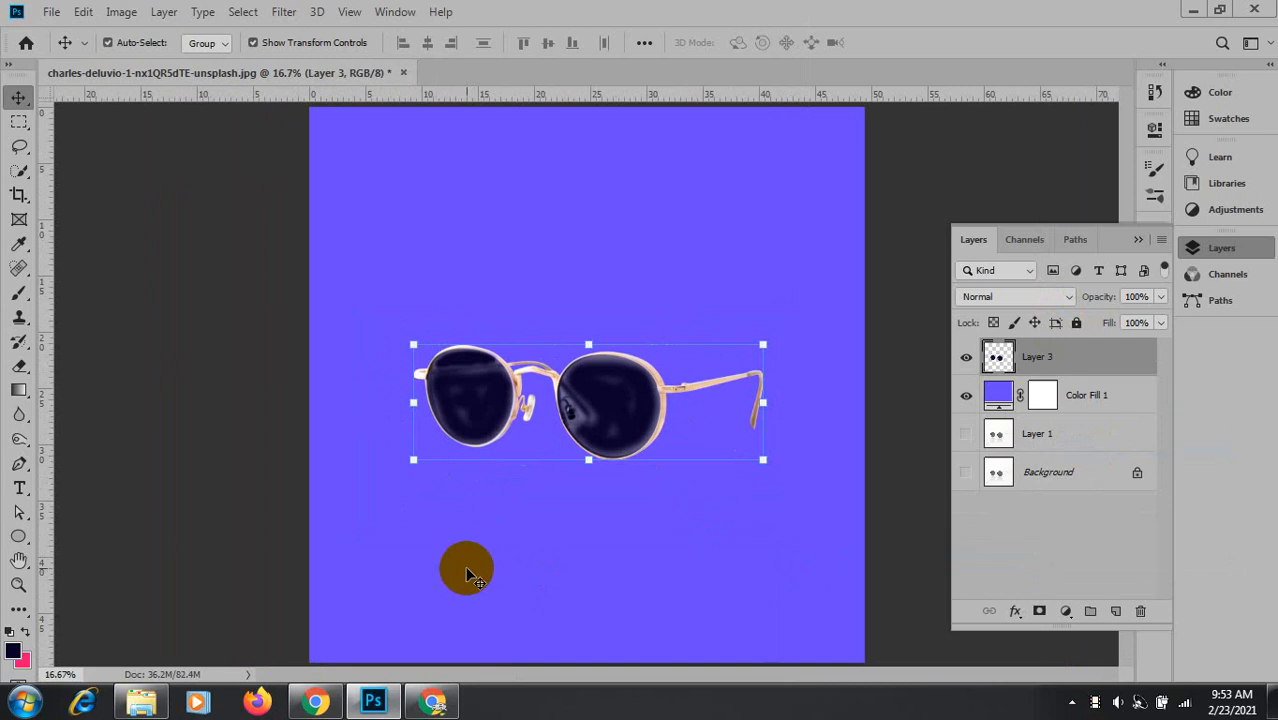
pyautogui.hotkey('ctrl', 'z')
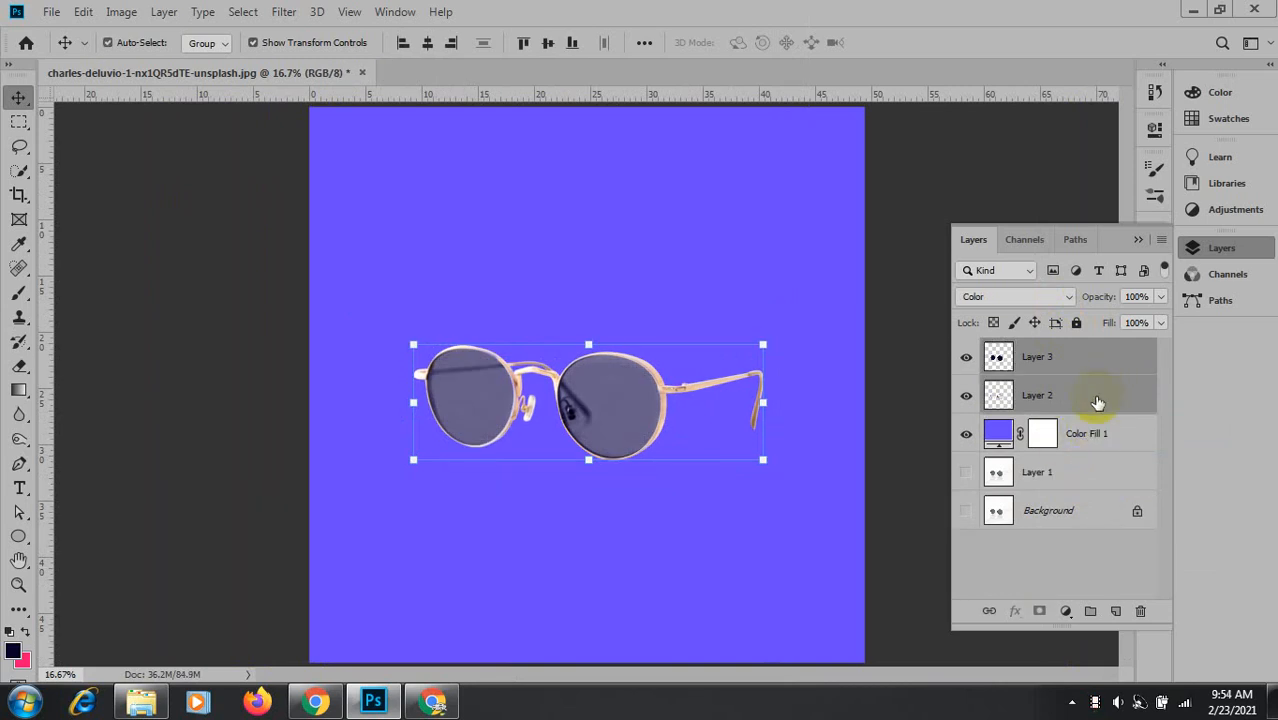
pyautogui.doubleClick(1040, 396)
pyautogui.press('ctrl')
pyautogui.hotkey('ctrl', 'g')
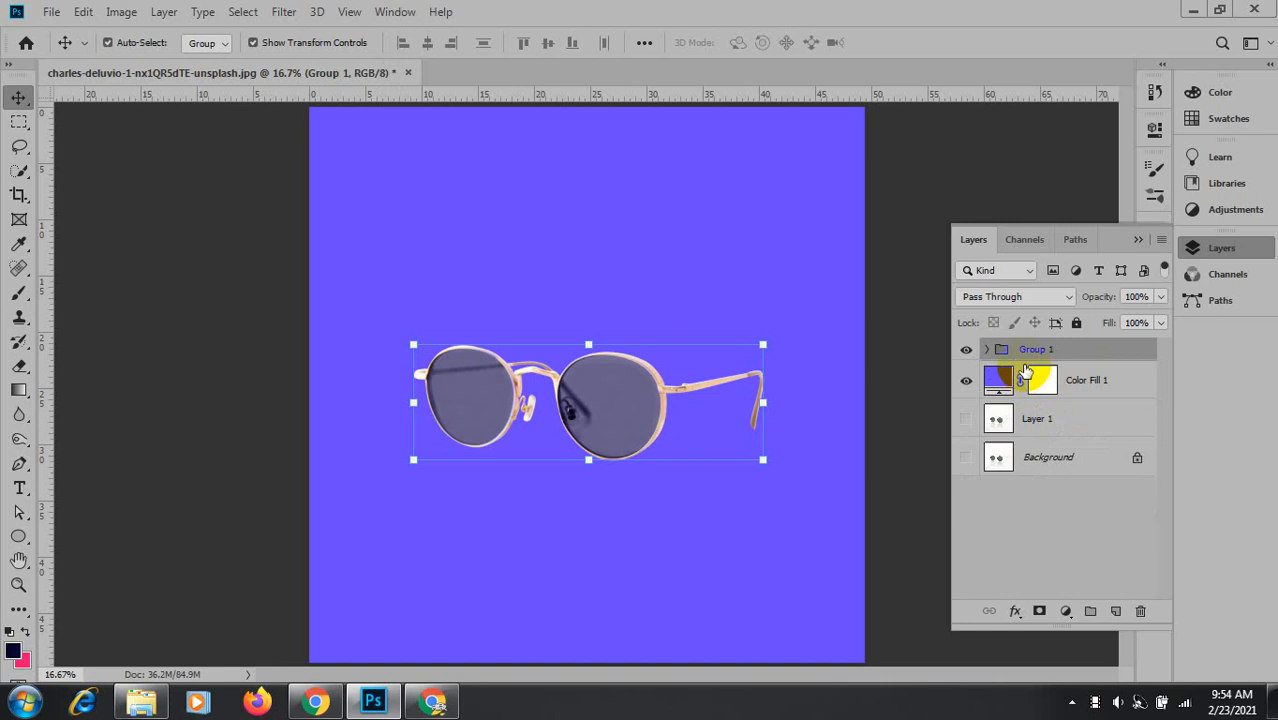
pyautogui.hotkey('ctrl', 'shift', 'g')
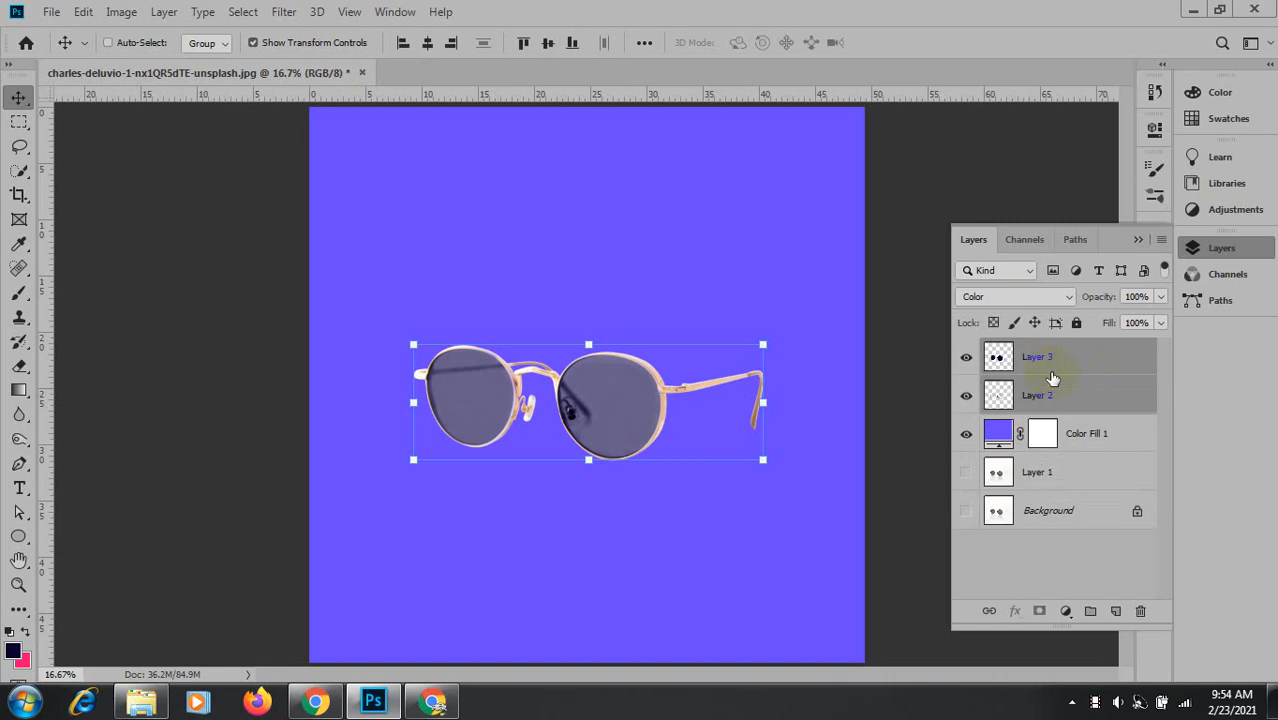
pyautogui.click(1063, 445)
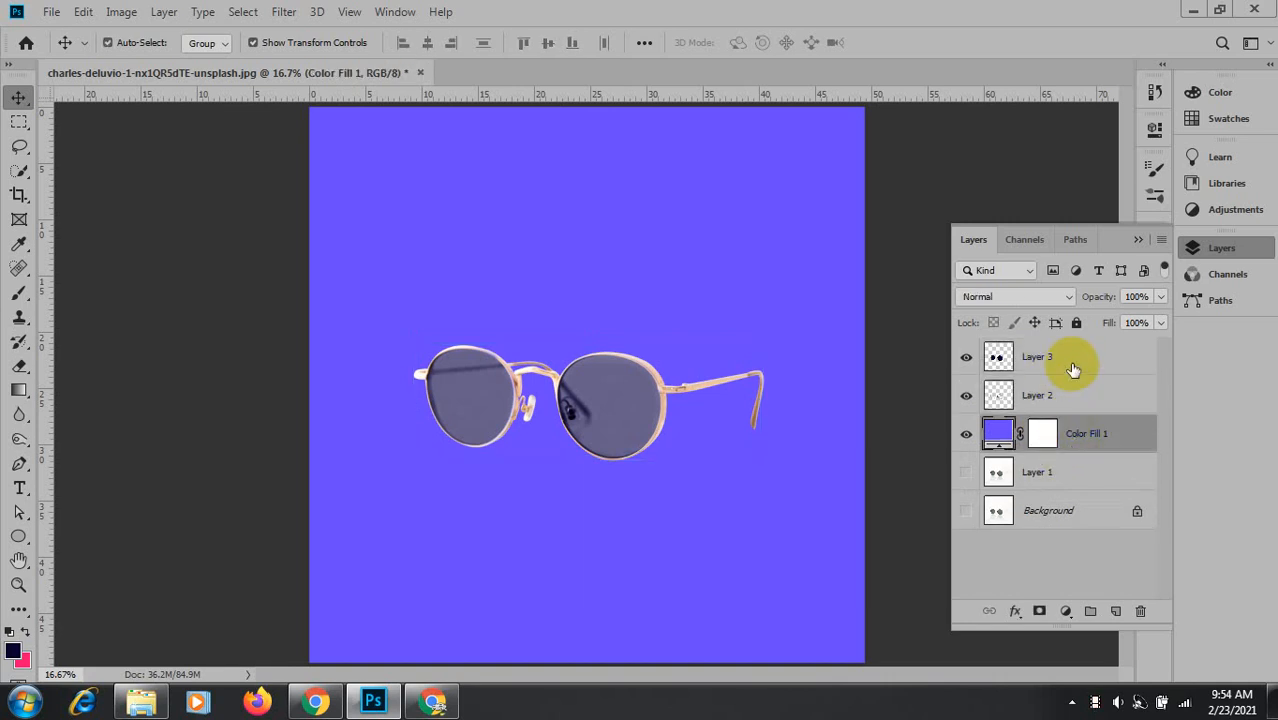
pyautogui.click(1060, 400)
pyautogui.keyDown('shift'); pyautogui.click(1064, 368); pyautogui.keyUp('shift')
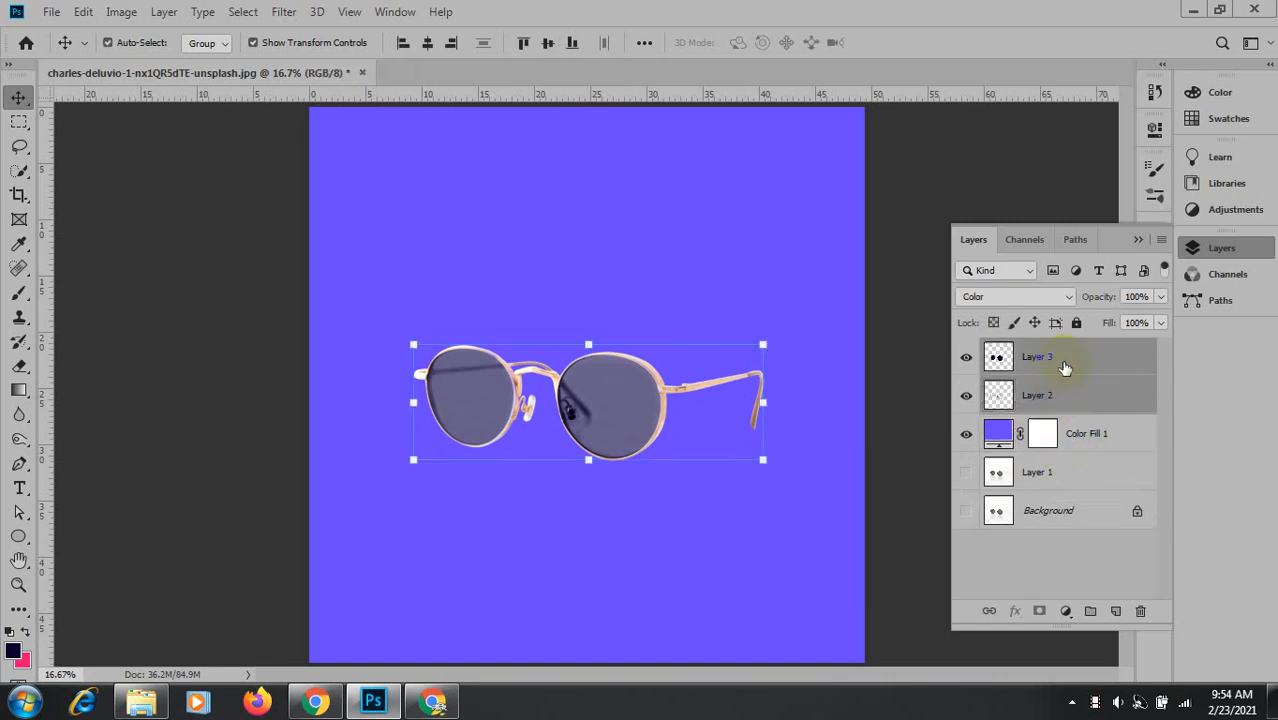
pyautogui.hotkey('ctrl', 'g')
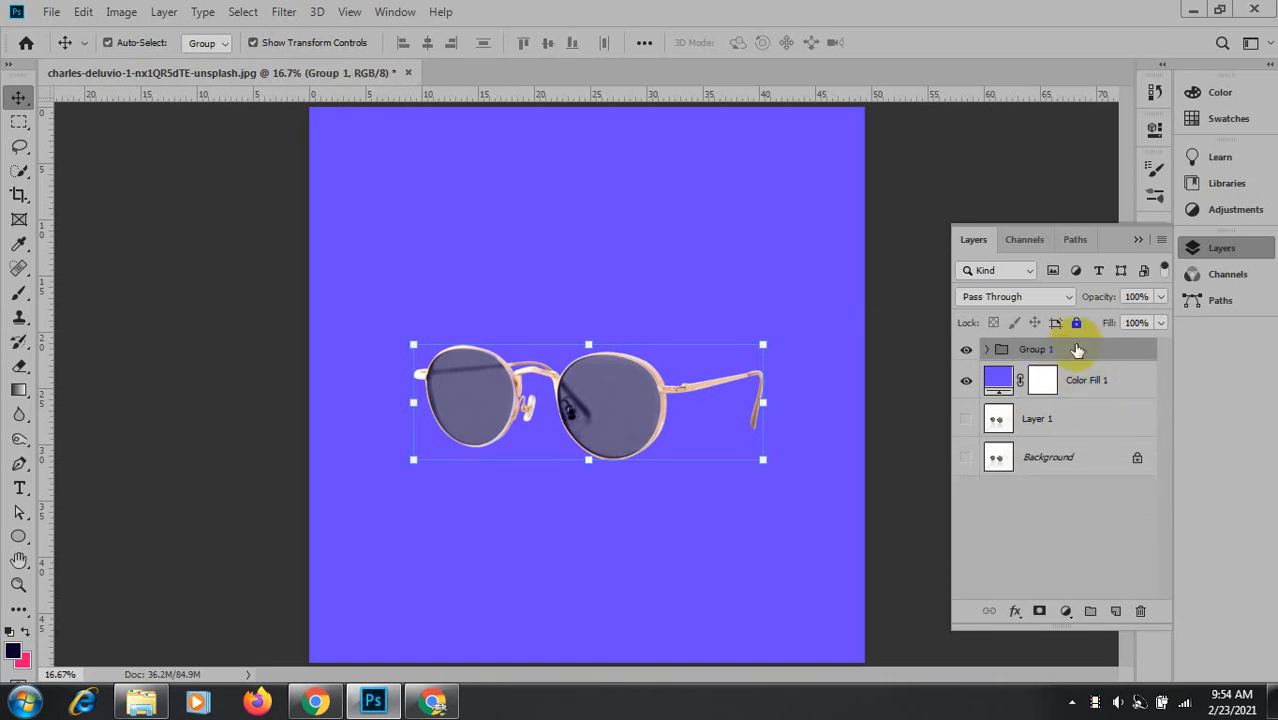
pyautogui.hotkey('ctrl', 'e')
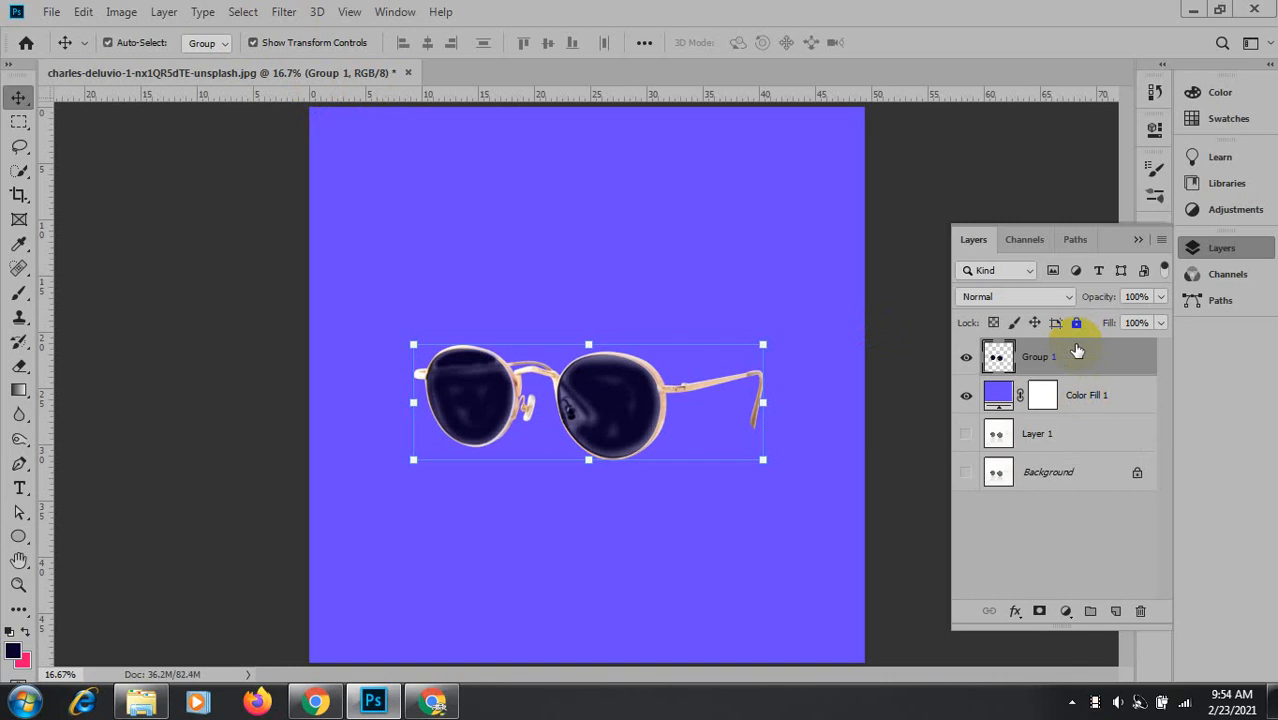
pyautogui.hotkey('ctrl', 'z')
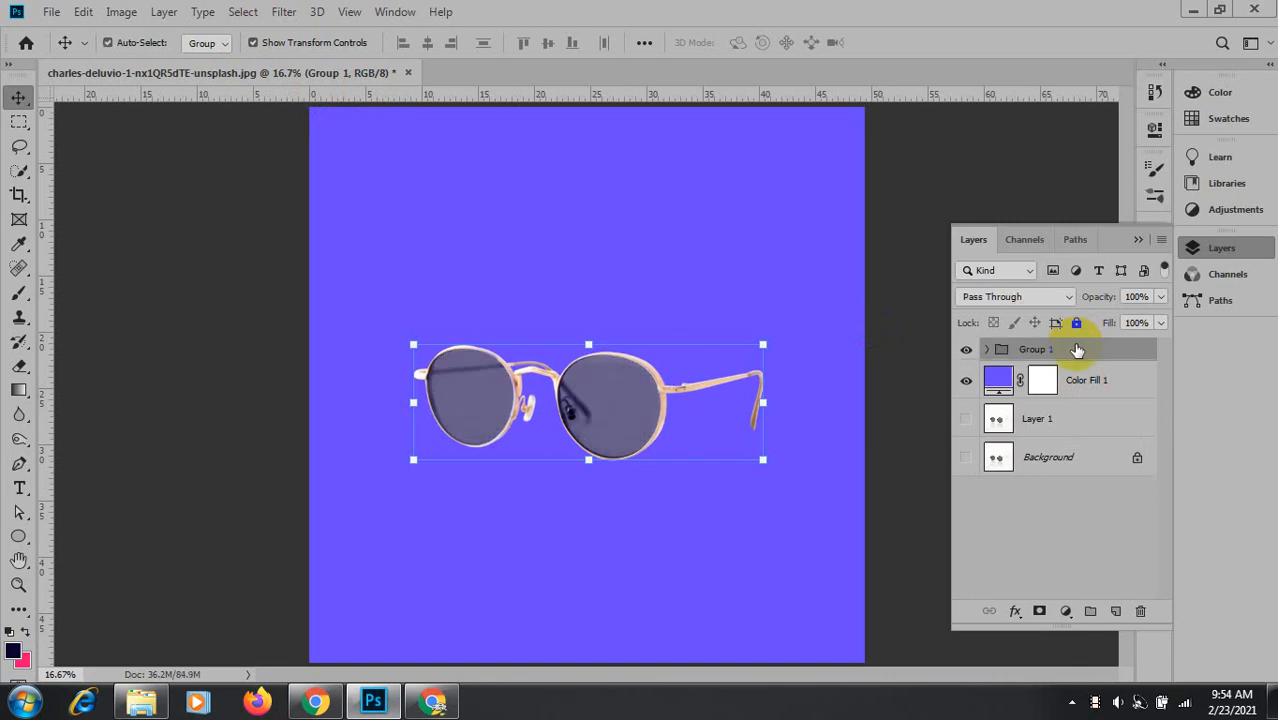
# Create a merged stamp of all visible layers as Layer 4, compare it, then delete it.
pyautogui.hotkey('ctrl', 'shift', 'alt', 'e')
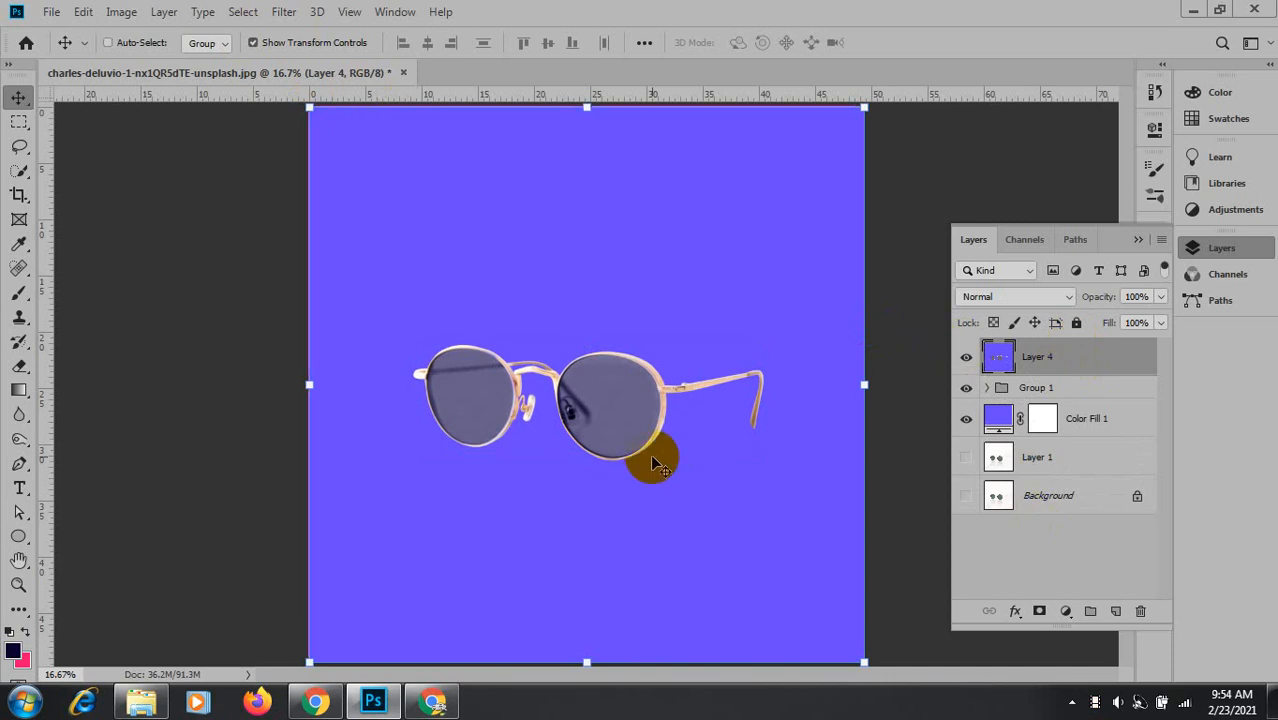
pyautogui.hotkey('ctrl', 't')
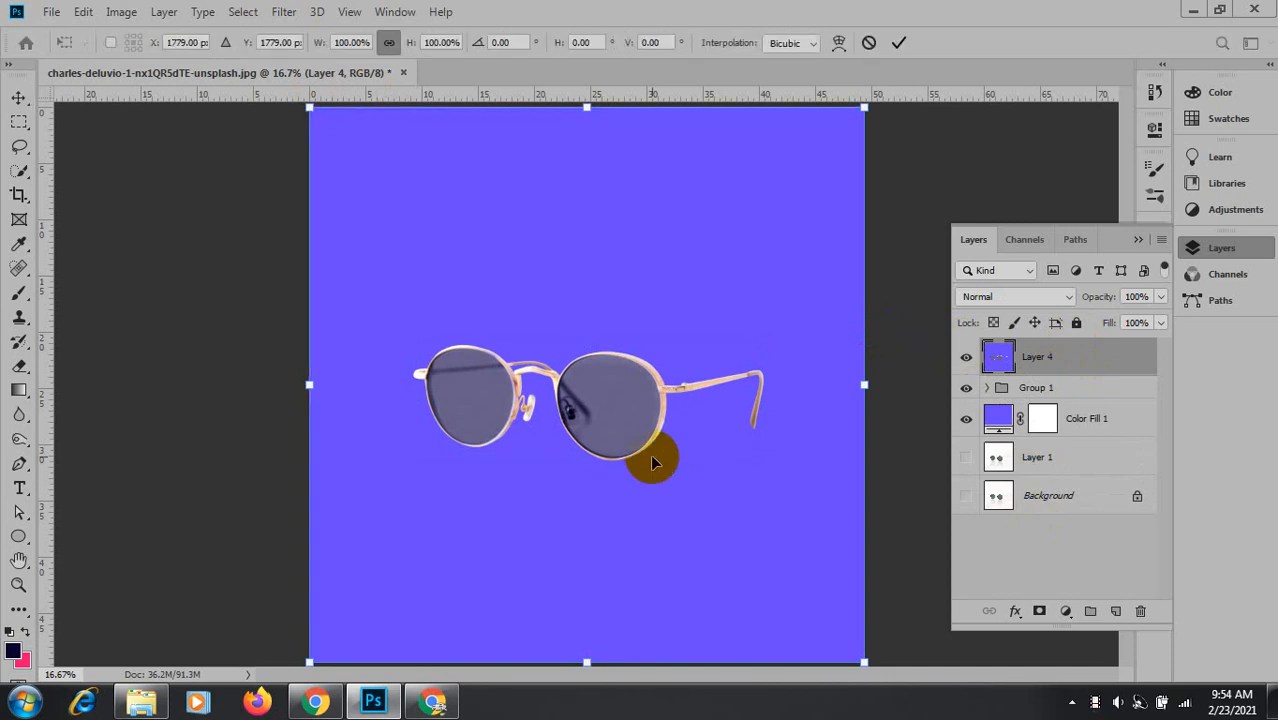
pyautogui.click(966, 359)
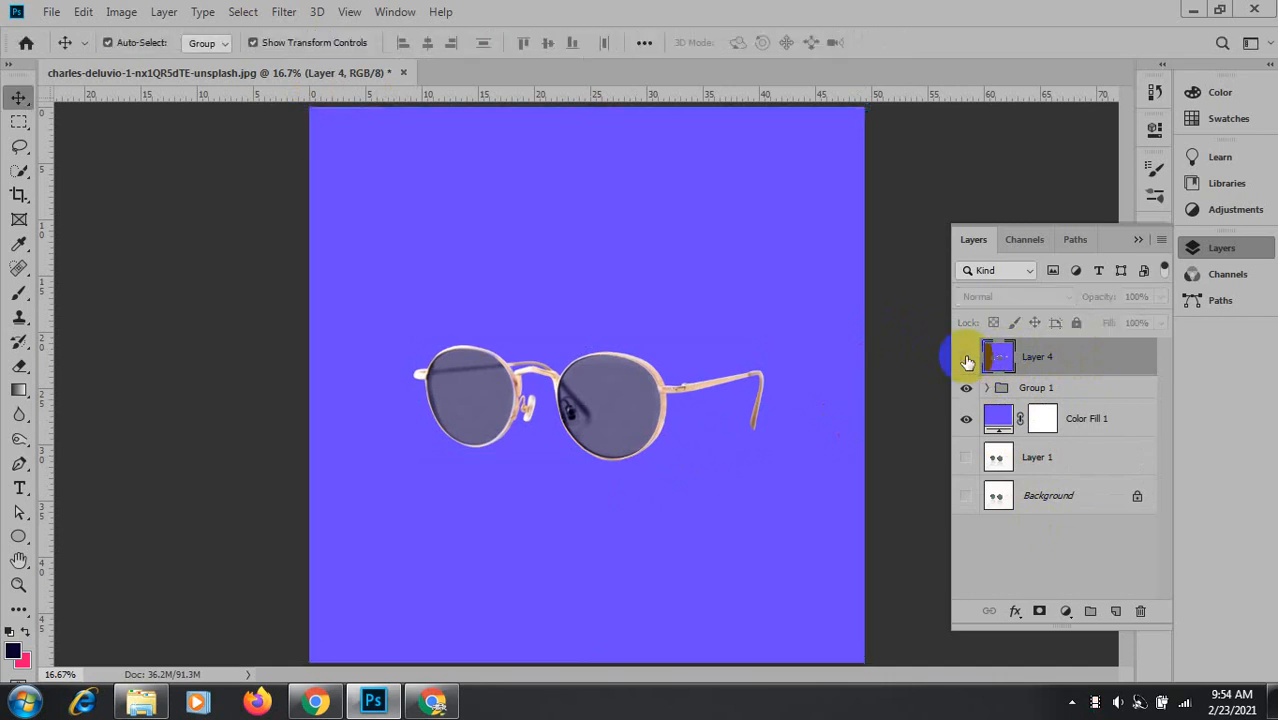
pyautogui.click(966, 359)
pyautogui.click(966, 359)
pyautogui.click(966, 359)
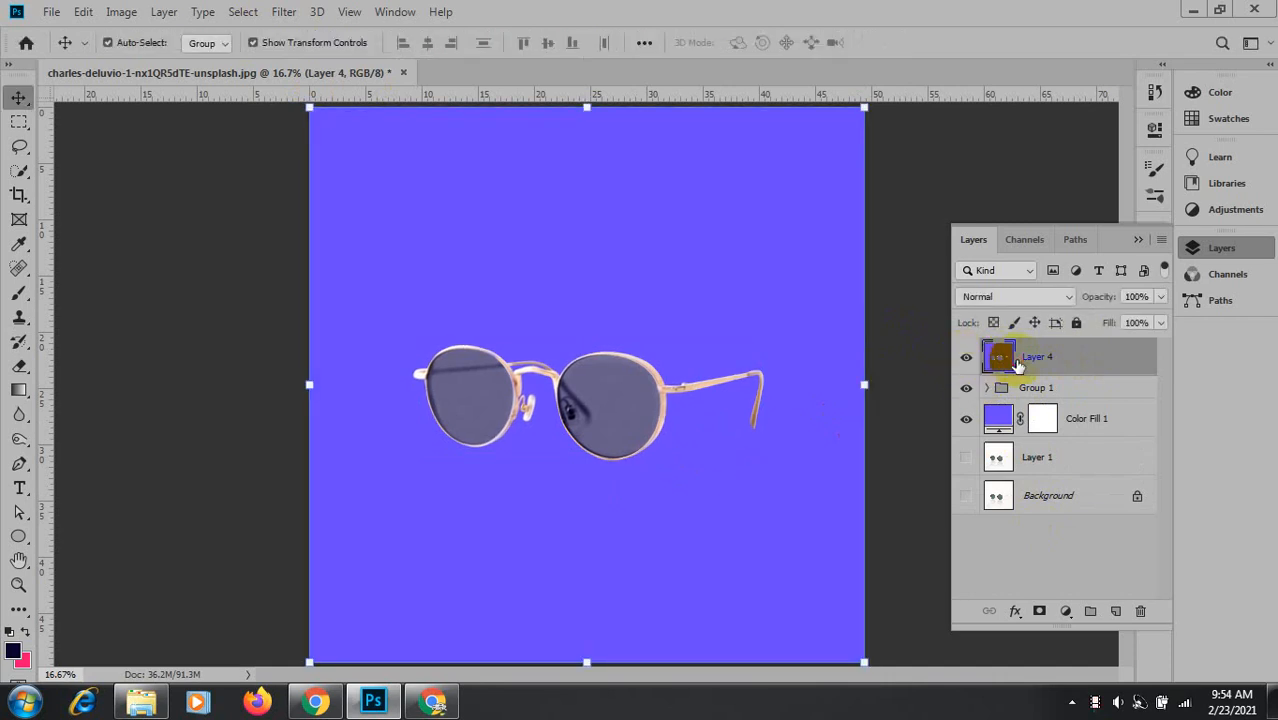
pyautogui.press('Delete')
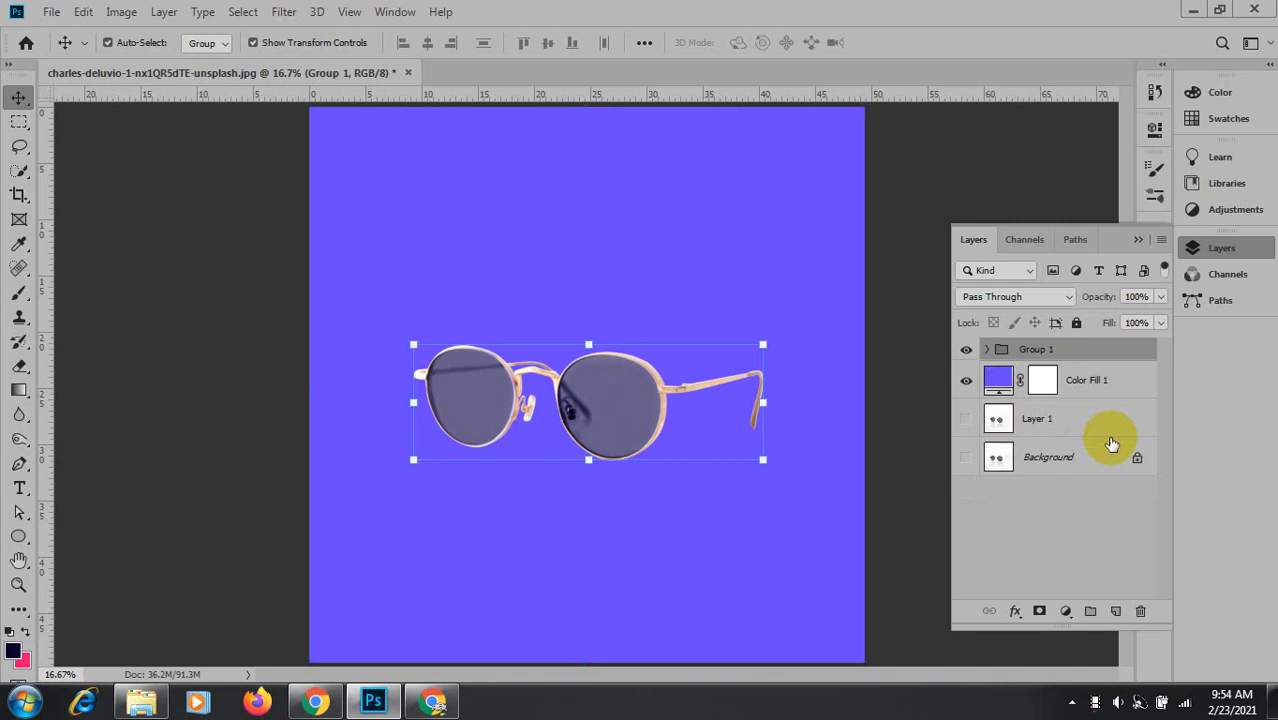
# Stamp a merged copy of the glasses without the purple fill, then delete that dark lens overlay.
pyautogui.click(986, 349)
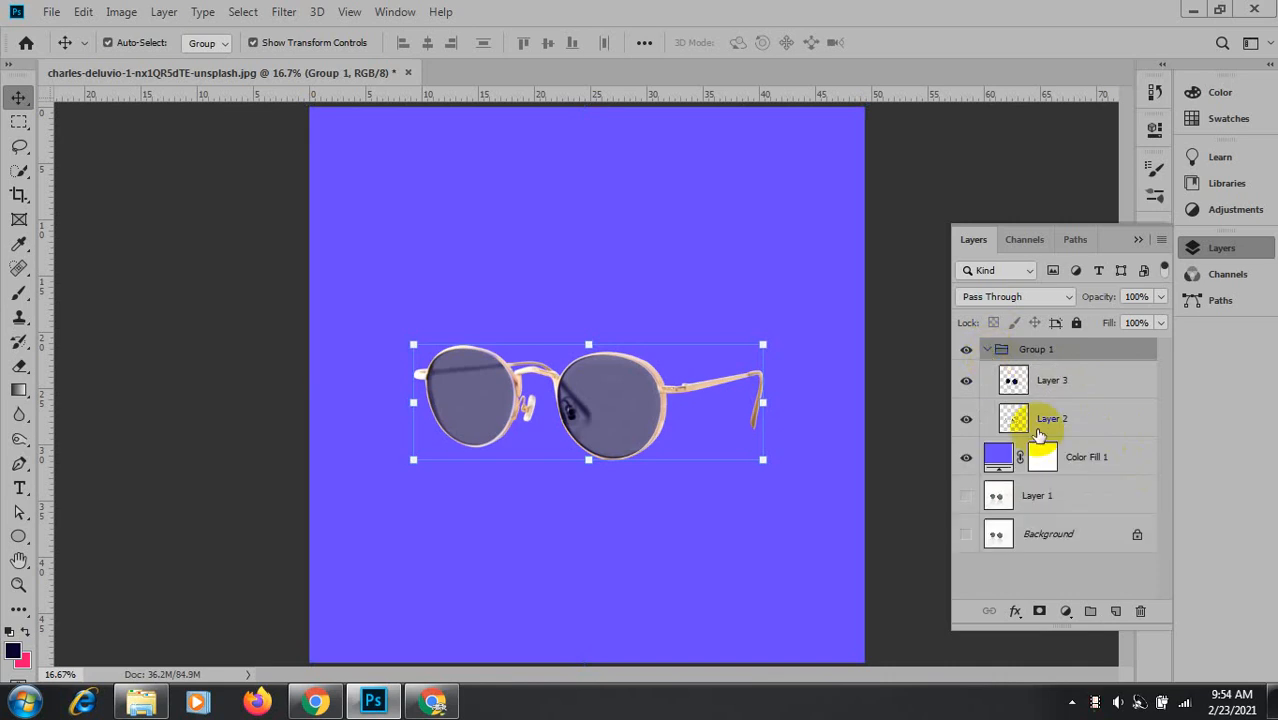
pyautogui.click(1066, 383)
pyautogui.keyDown('shift'); pyautogui.click(1063, 427); pyautogui.keyUp('shift')
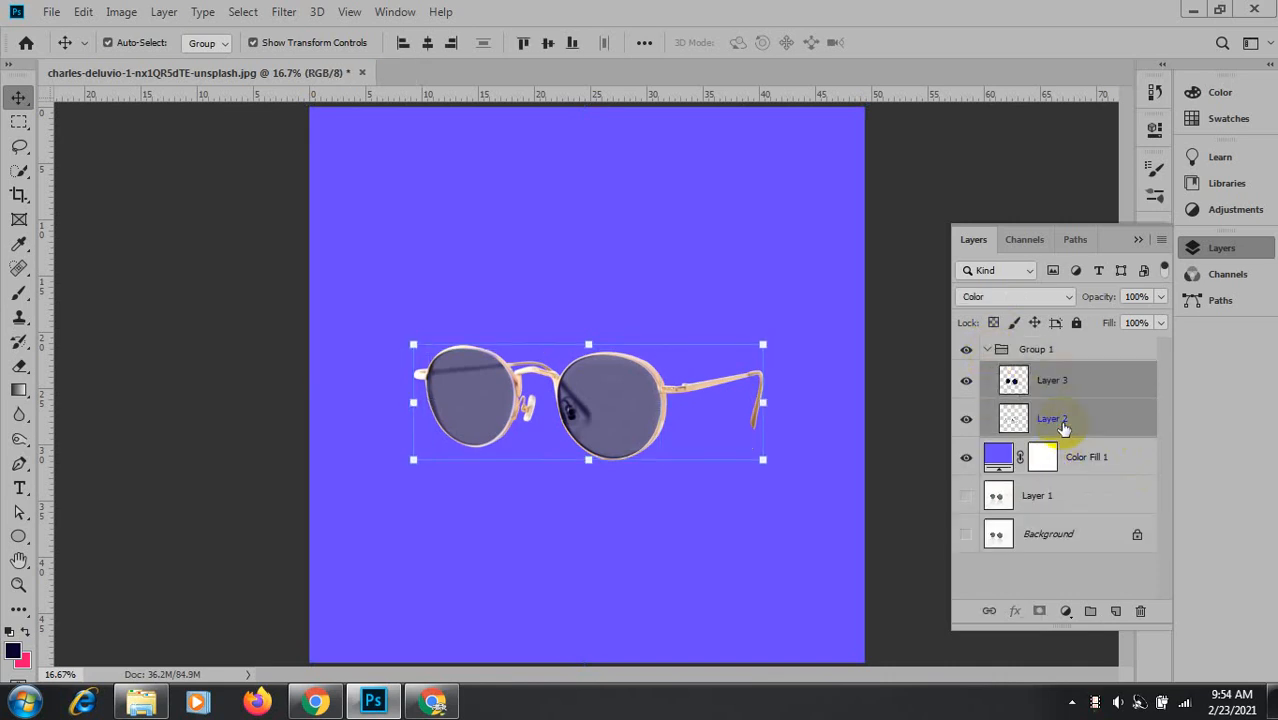
pyautogui.click(986, 349)
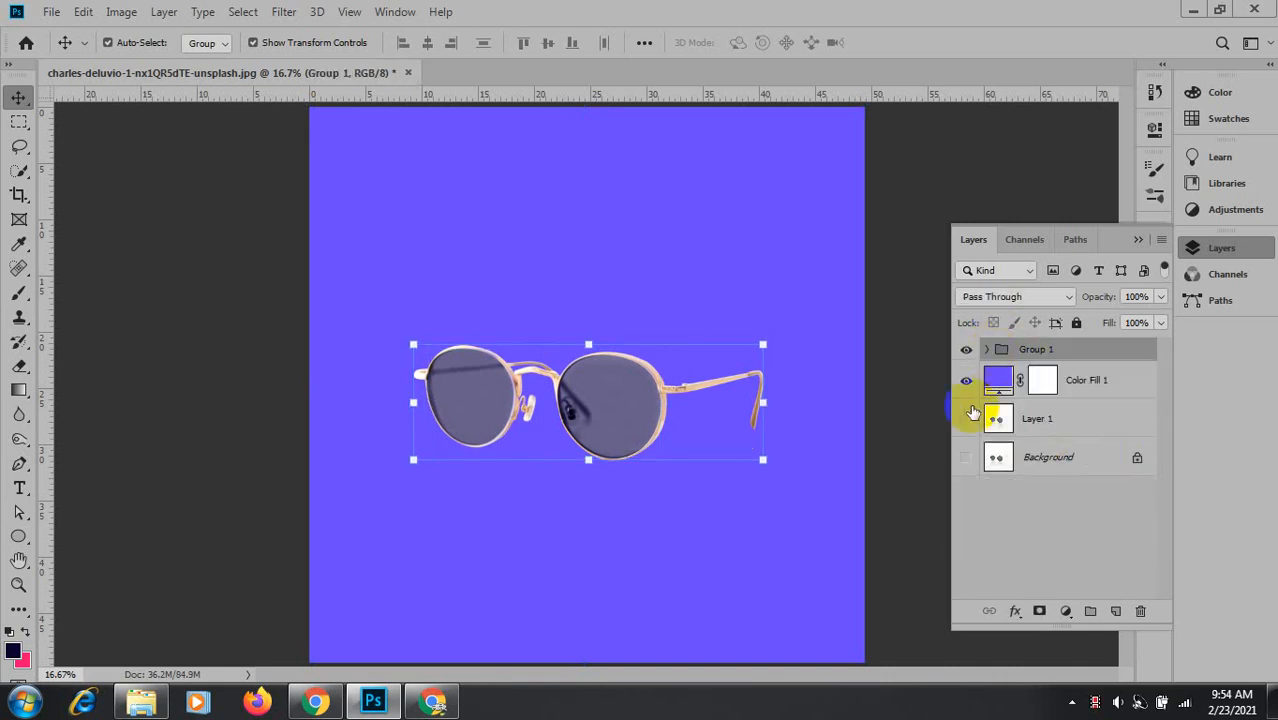
pyautogui.click(965, 380)
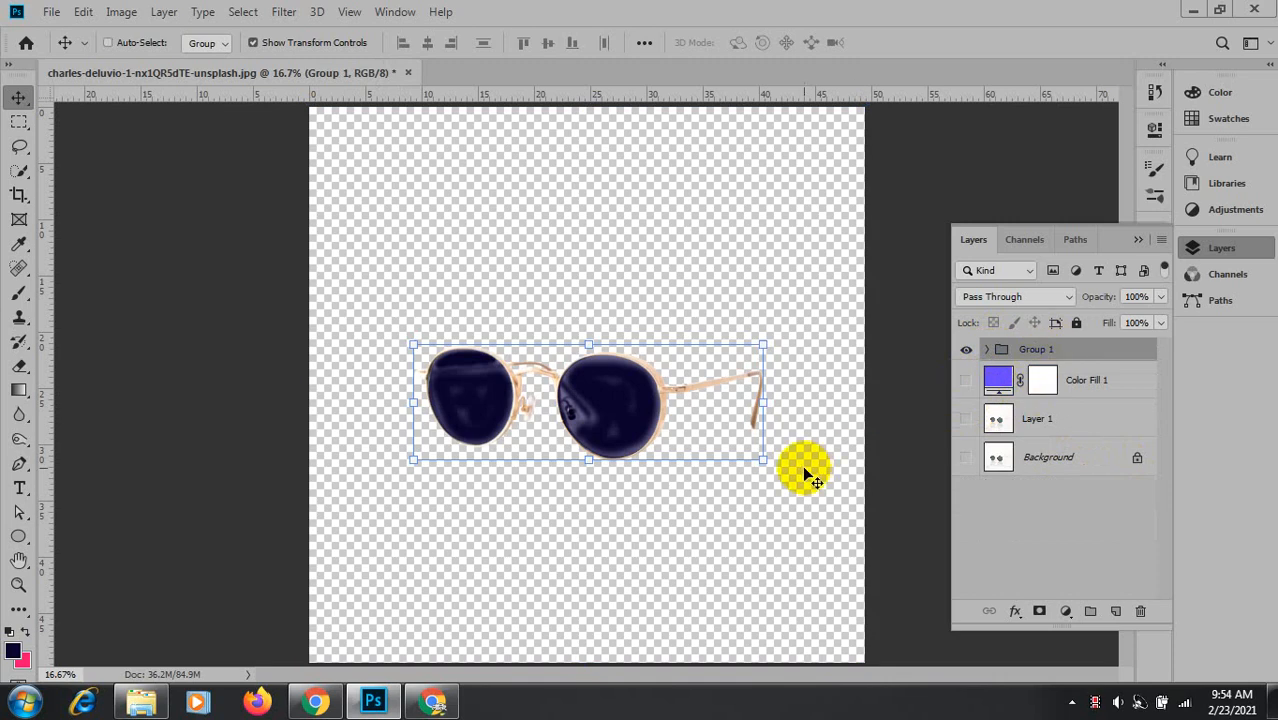
pyautogui.hotkey('ctrl', 'shift', 'alt', 'e')
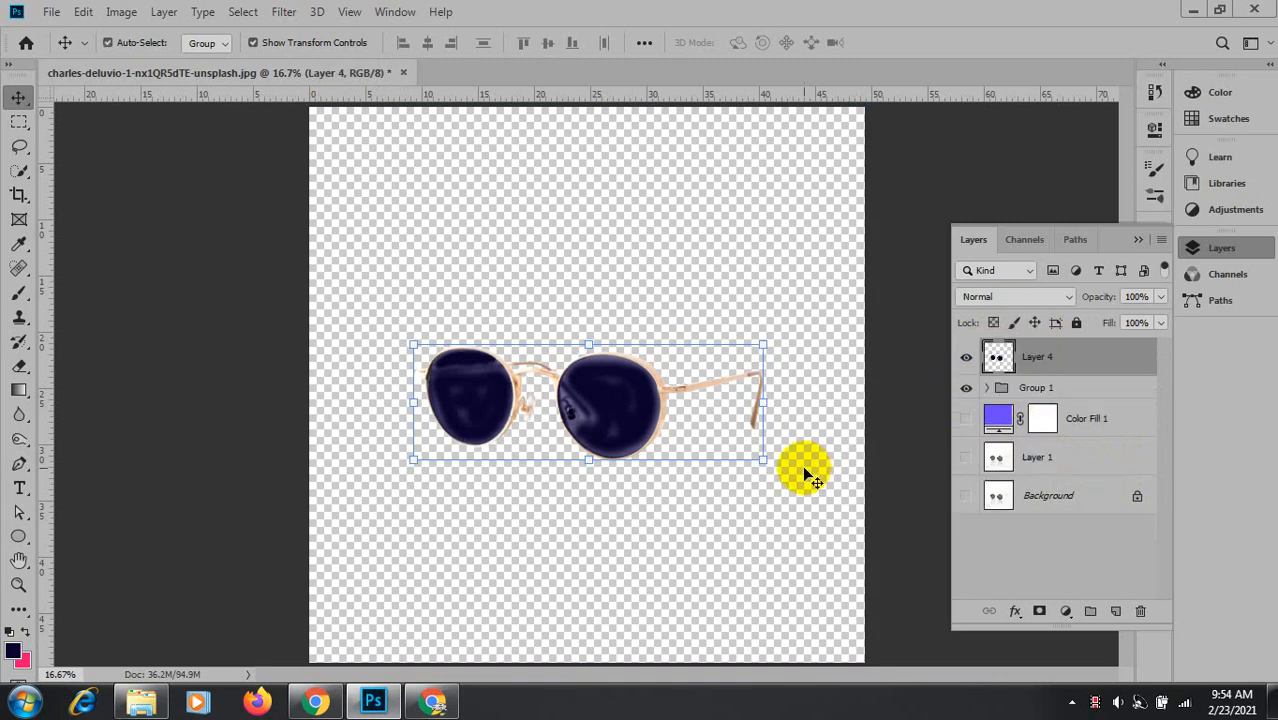
pyautogui.click(968, 418)
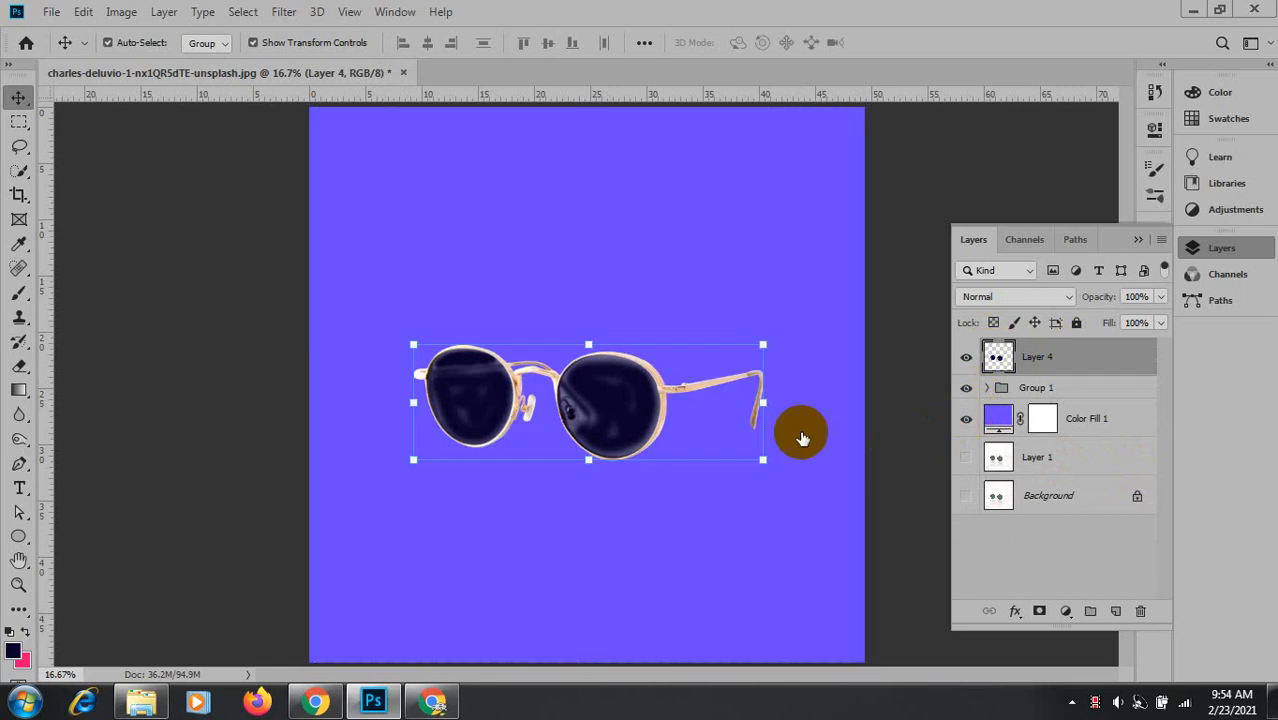
pyautogui.click(989, 392)
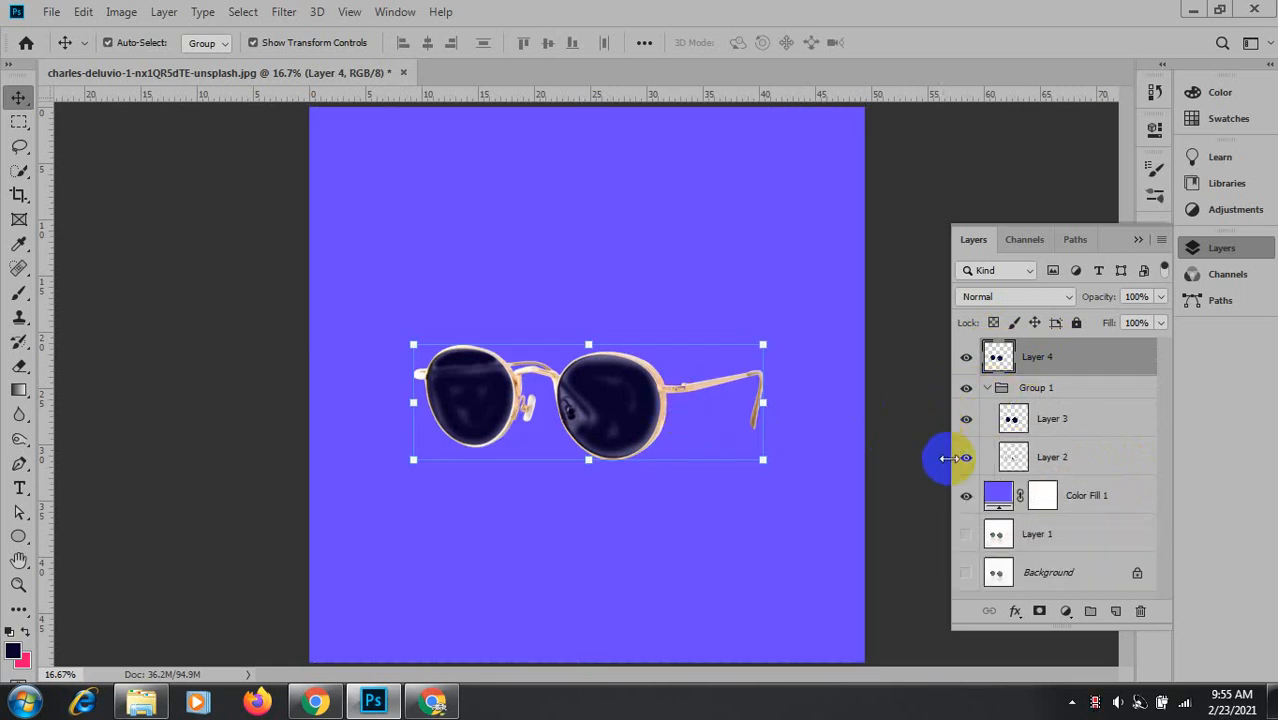
pyautogui.click(989, 388)
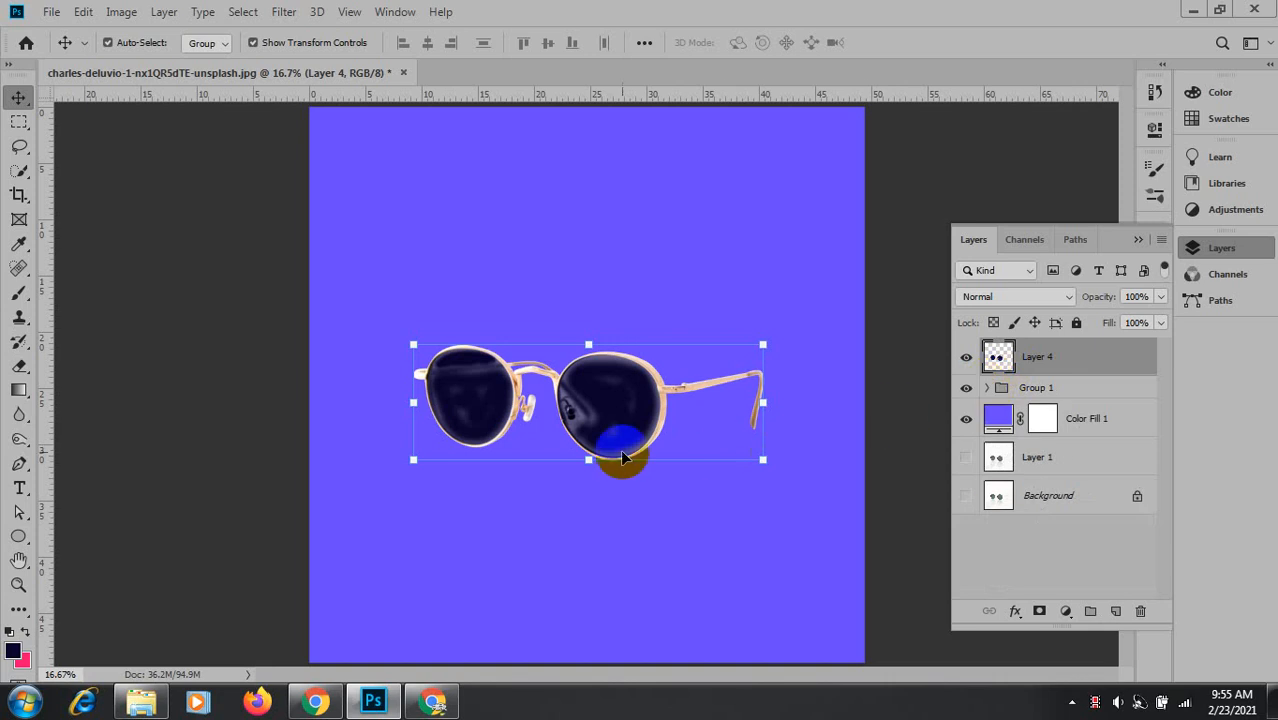
pyautogui.press('Delete')
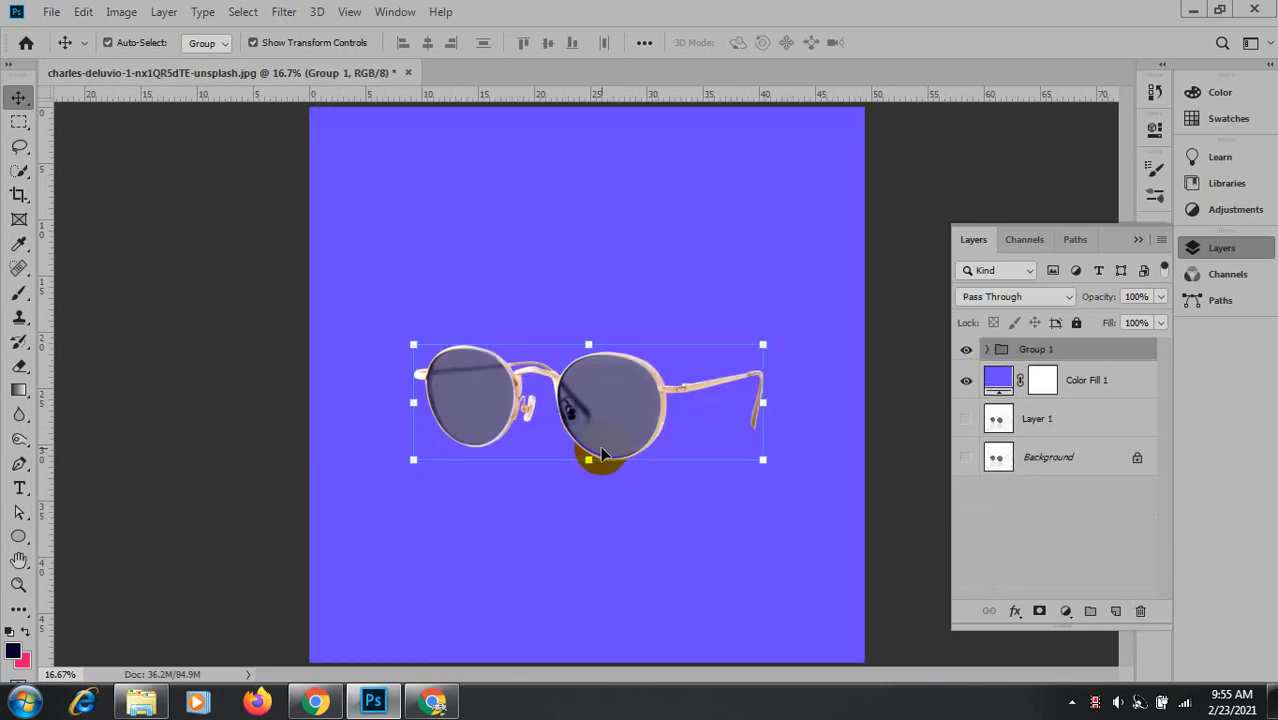
# Toggle the purple fill to check the cutout, then duplicate Group 1 as Group 1 copy.
pyautogui.click(966, 381)
pyautogui.click(966, 386)
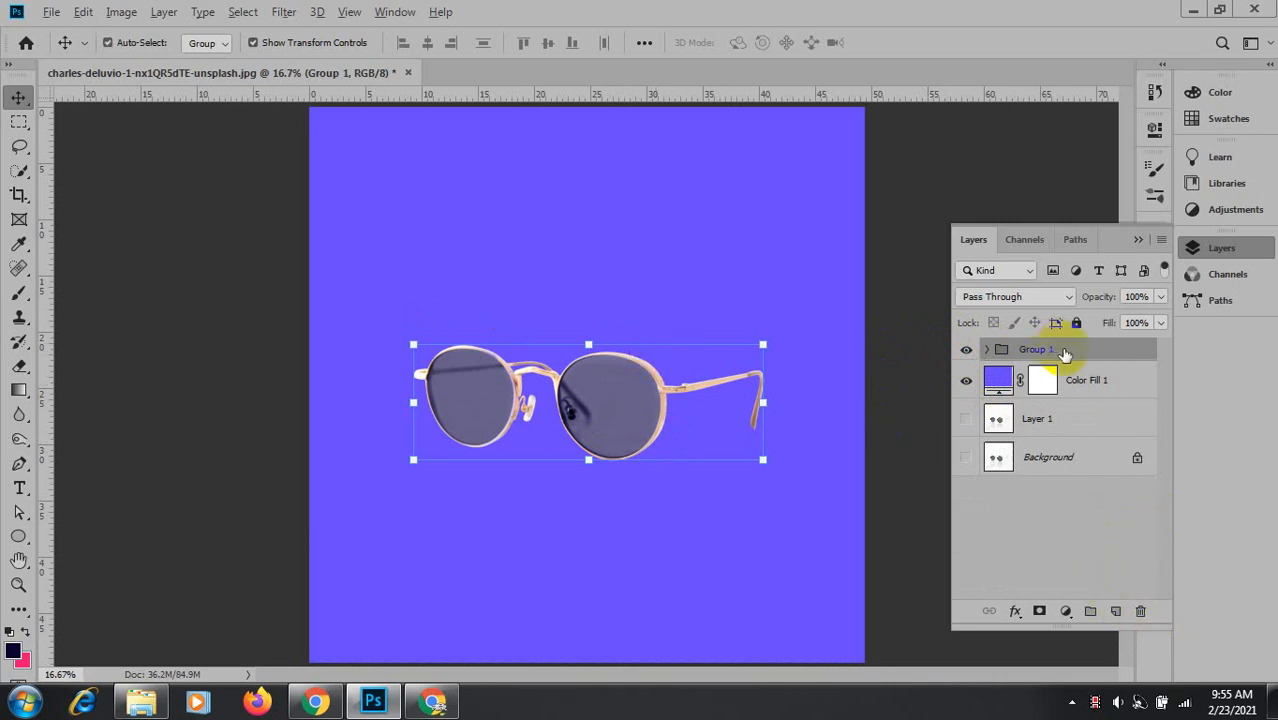
pyautogui.moveTo(1064, 354); pyautogui.dragTo(1066, 370)
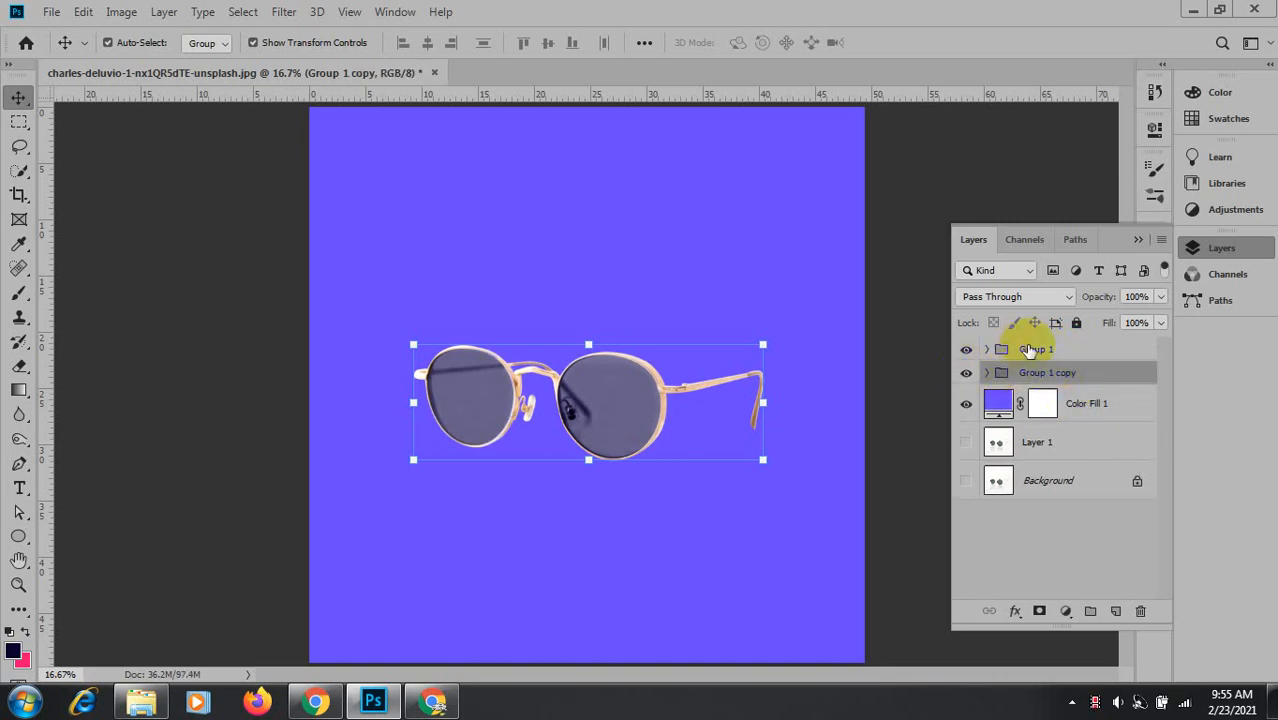
pyautogui.click(1092, 346)
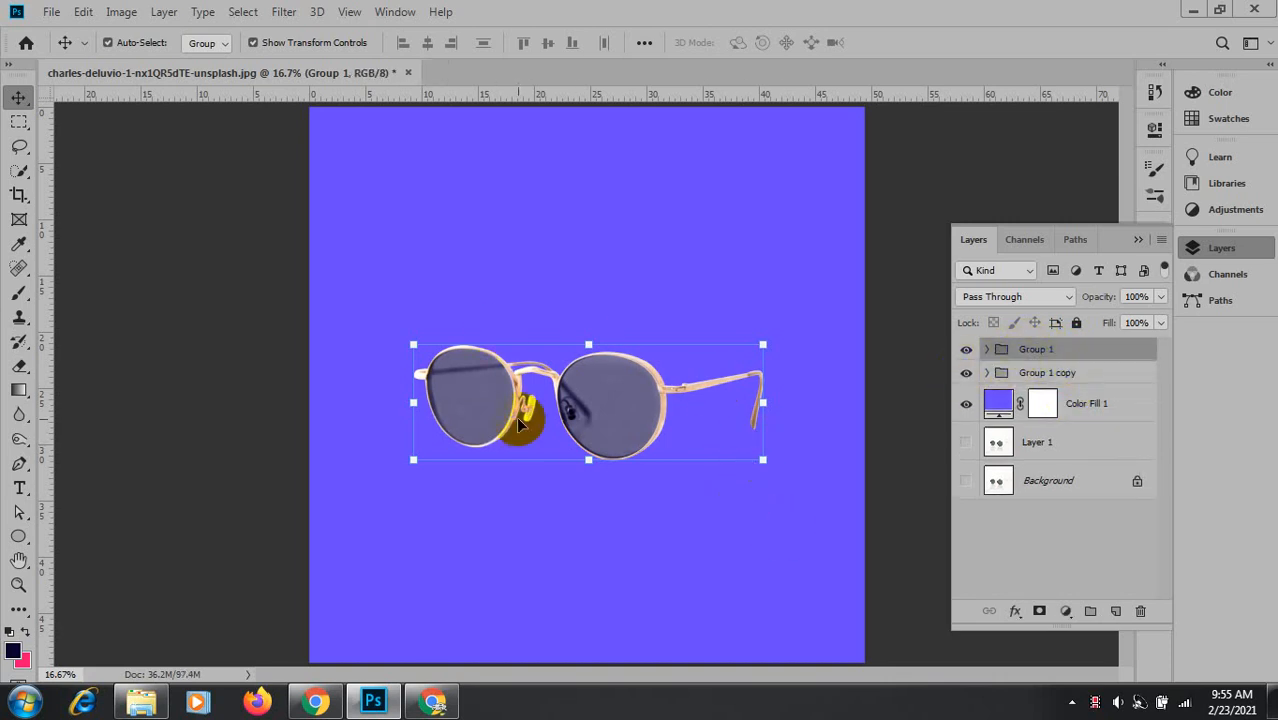
# Flip Group 1 vertically and rotate it below the original as a draft reflection.
pyautogui.hotkey('ctrl', 't')
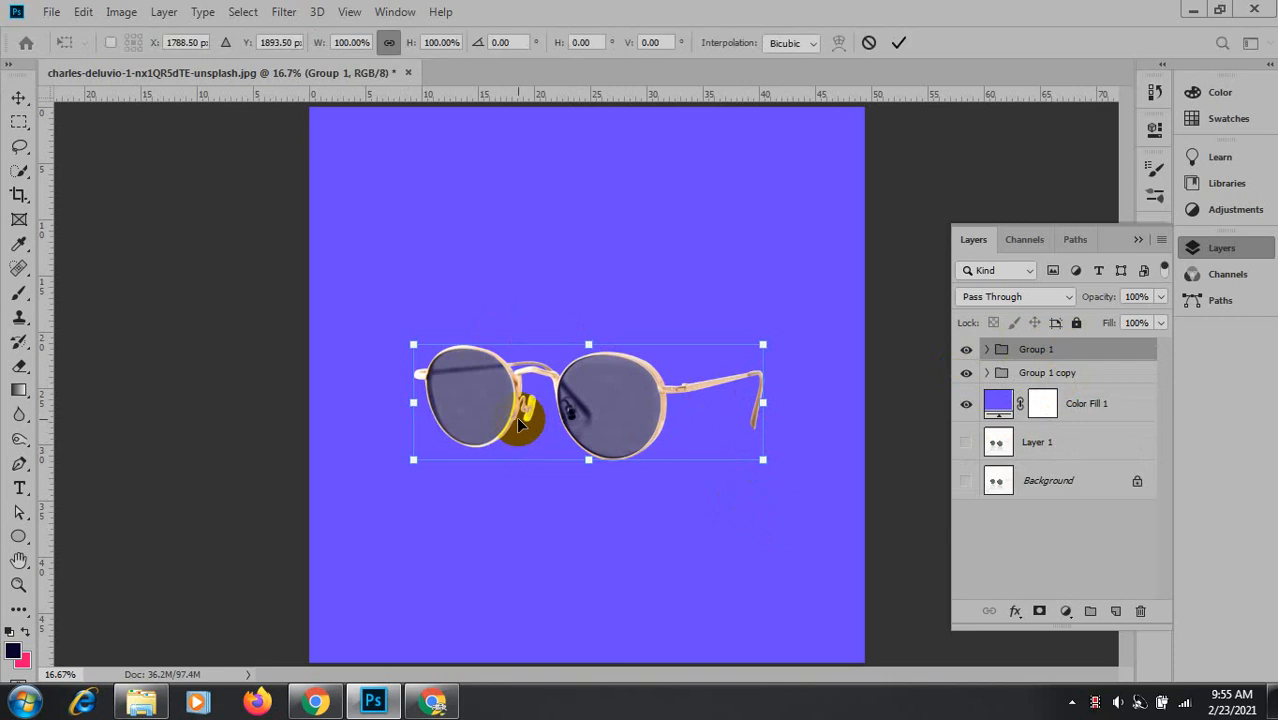
pyautogui.rightClick(629, 395)
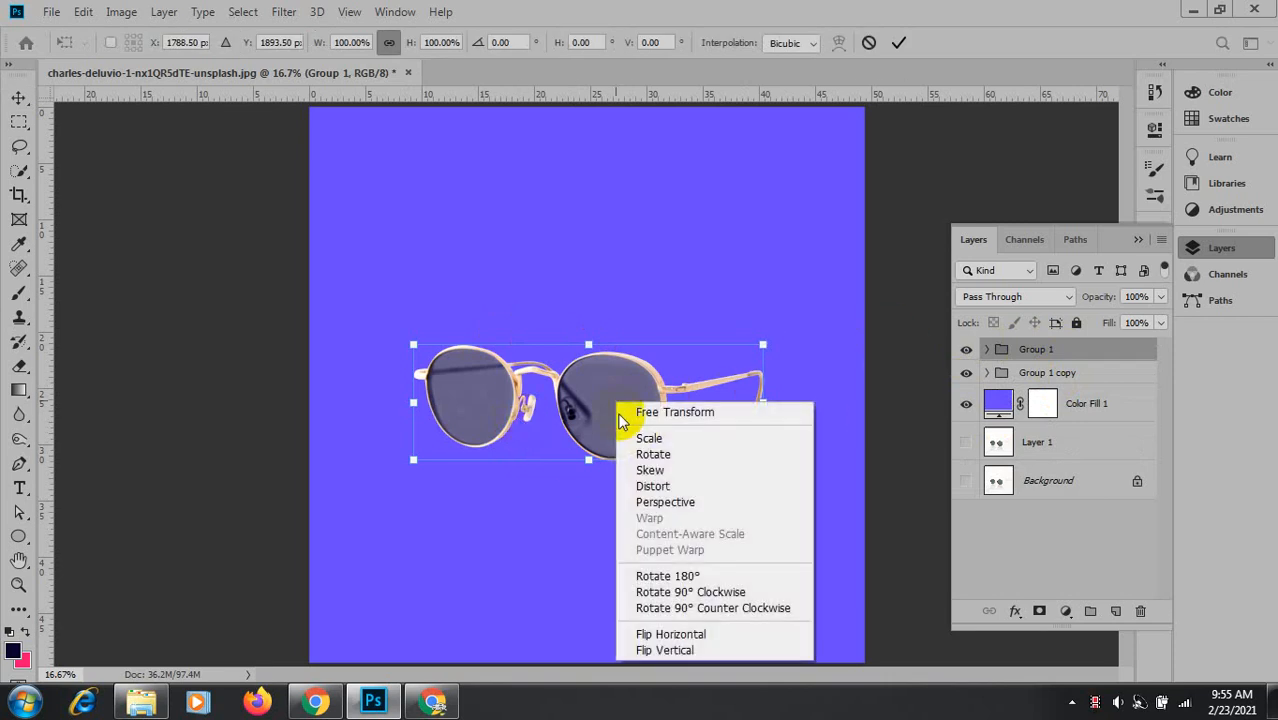
pyautogui.click(690, 651)
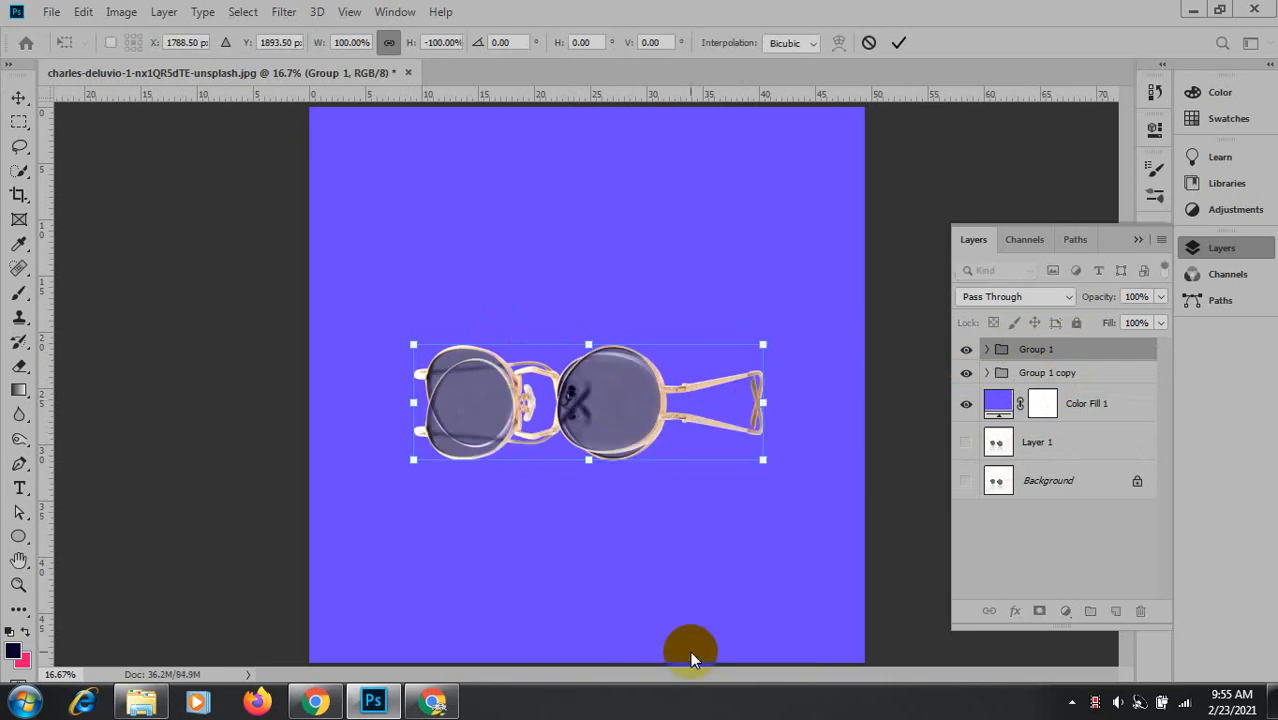
pyautogui.moveTo(596, 416); pyautogui.dragTo(600, 462)
pyautogui.moveTo(770, 528)
pyautogui.mouseDown()
pyautogui.moveTo(790, 508)
pyautogui.moveTo(781, 528)
pyautogui.mouseUp()
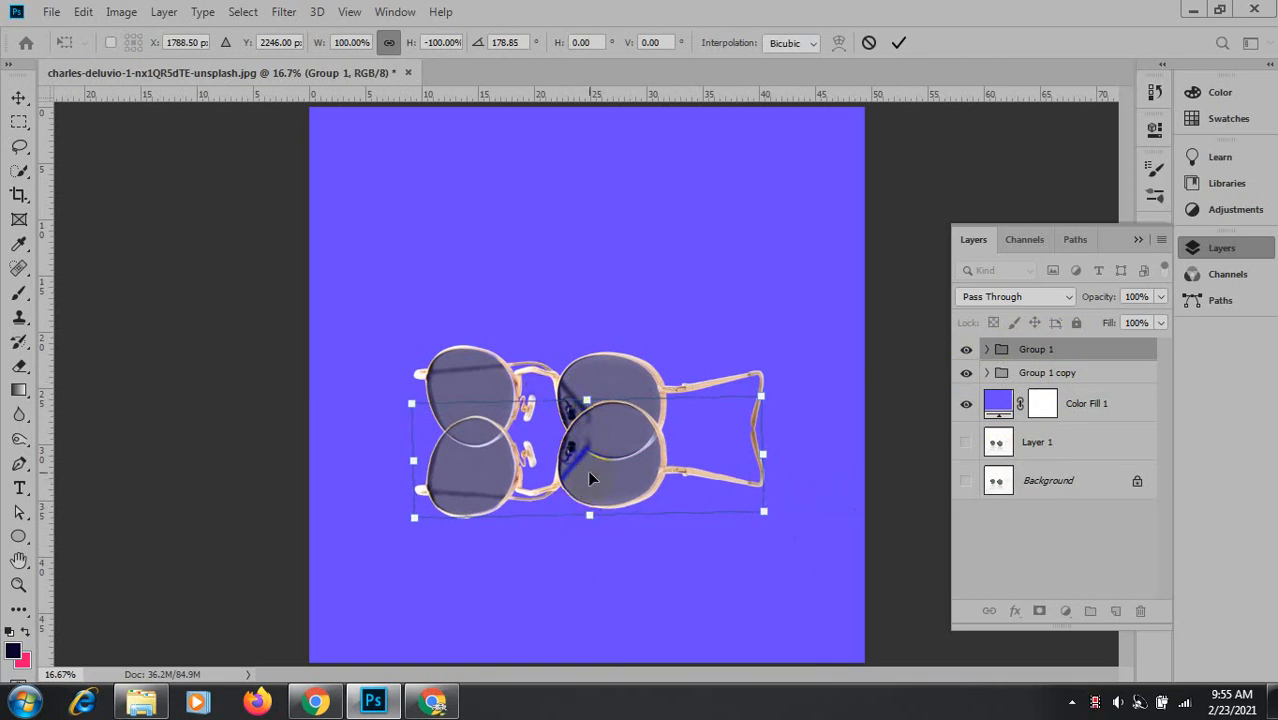
pyautogui.moveTo(588, 480); pyautogui.dragTo(587, 537)
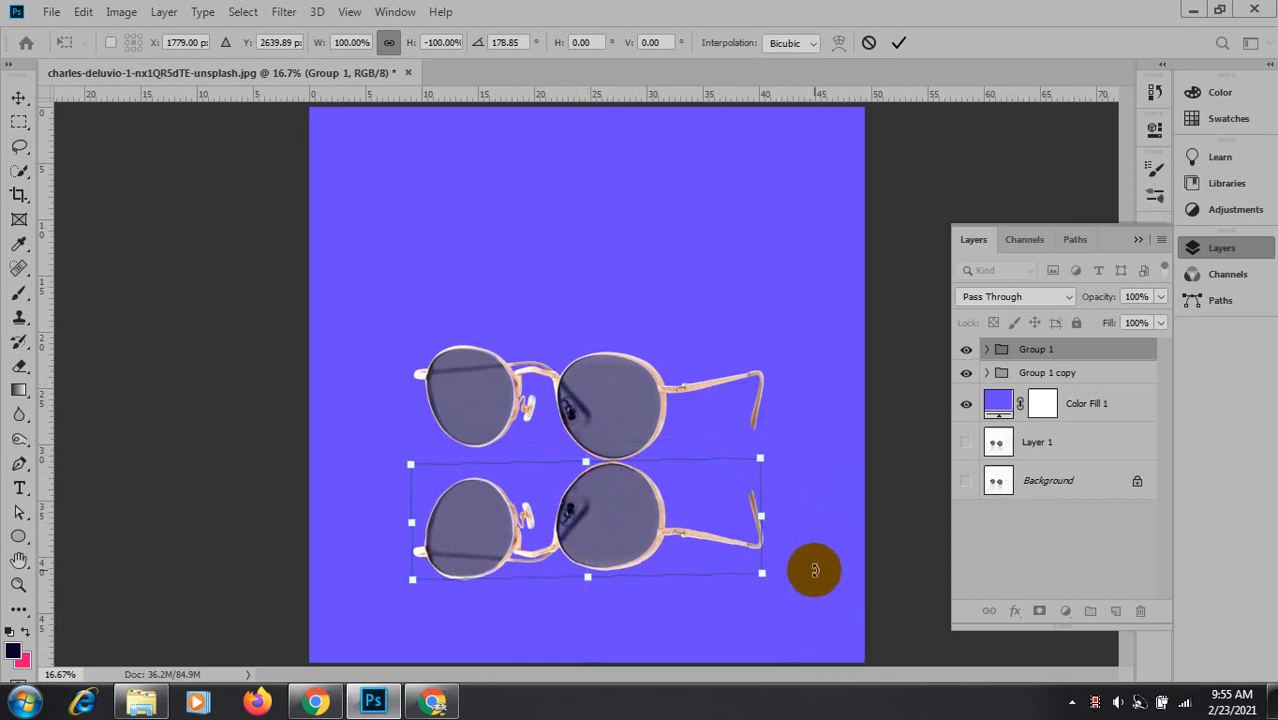
pyautogui.moveTo(776, 443)
pyautogui.mouseDown()
pyautogui.moveTo(777, 398)
pyautogui.moveTo(770, 462)
pyautogui.moveTo(776, 451)
pyautogui.mouseUp()
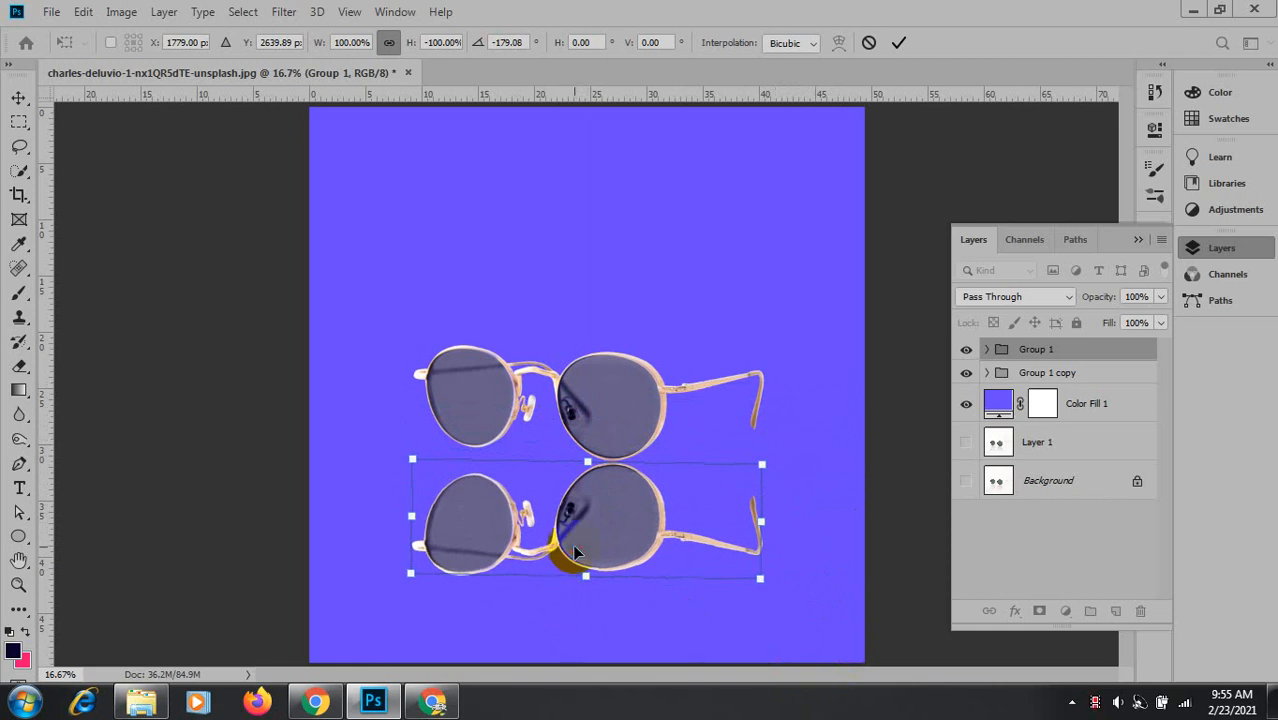
pyautogui.moveTo(583, 539); pyautogui.dragTo(576, 483)
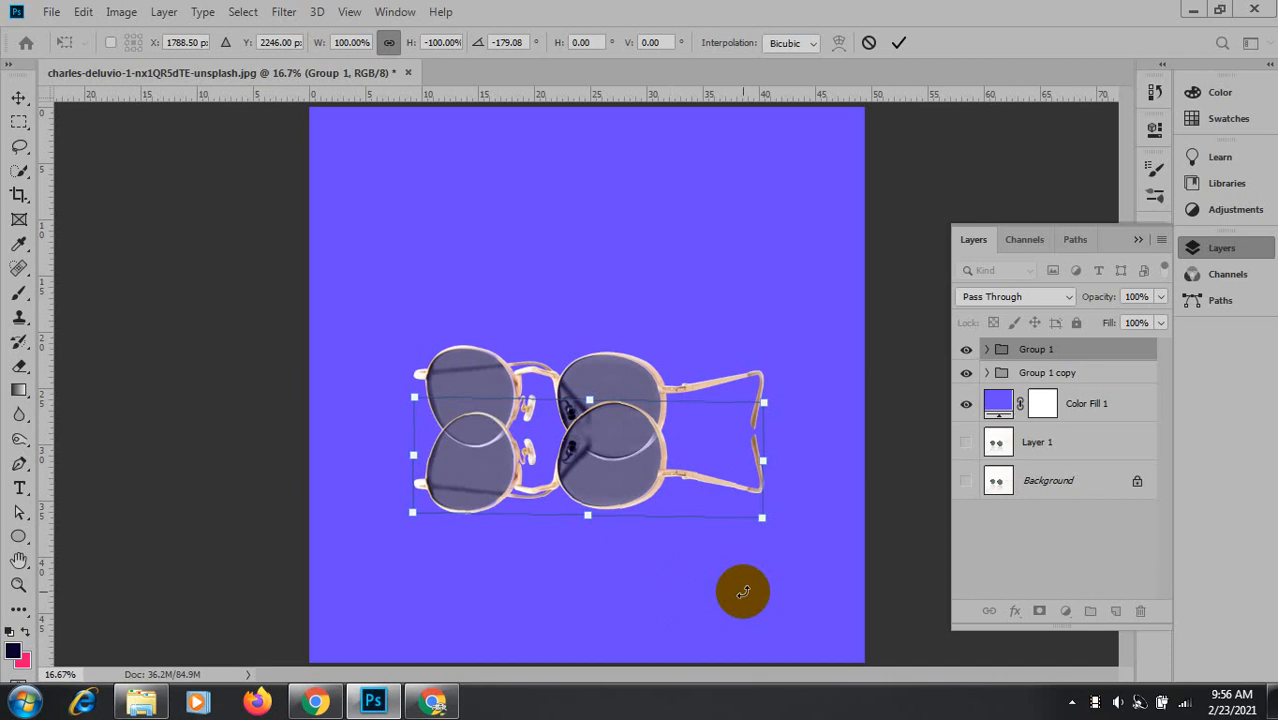
pyautogui.click(1066, 380)
# Undo the flipped draft and the Group 1 duplicate, then inspect Group 1's contents.
pyautogui.hotkey('ctrl', 'z')
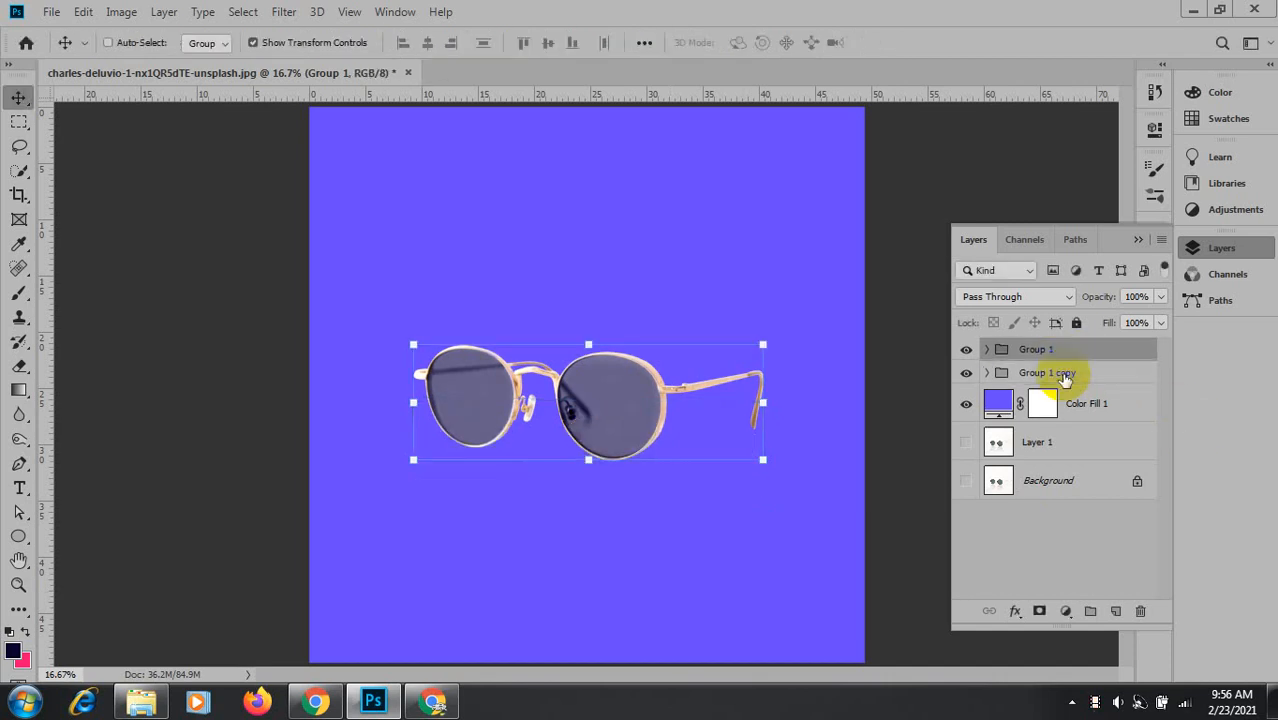
pyautogui.hotkey('ctrl', 'shift', 'z')
pyautogui.press('Delete')
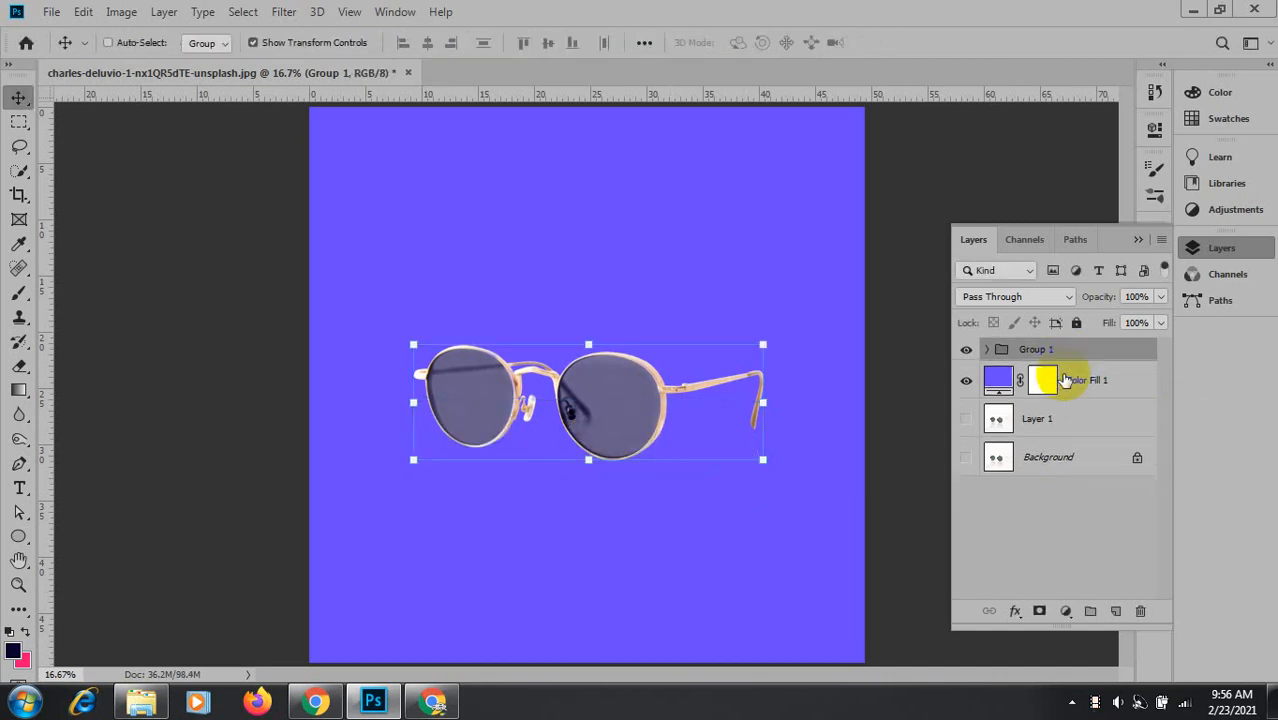
pyautogui.click(989, 350)
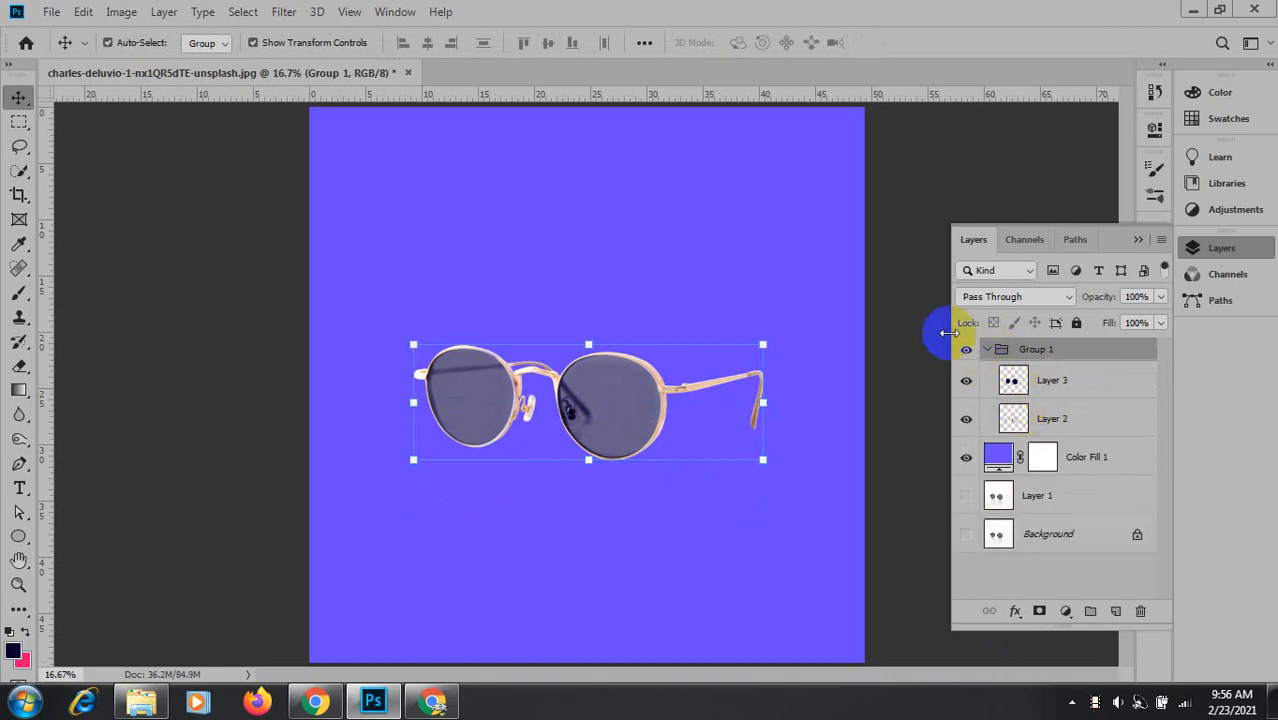
pyautogui.click(987, 350)
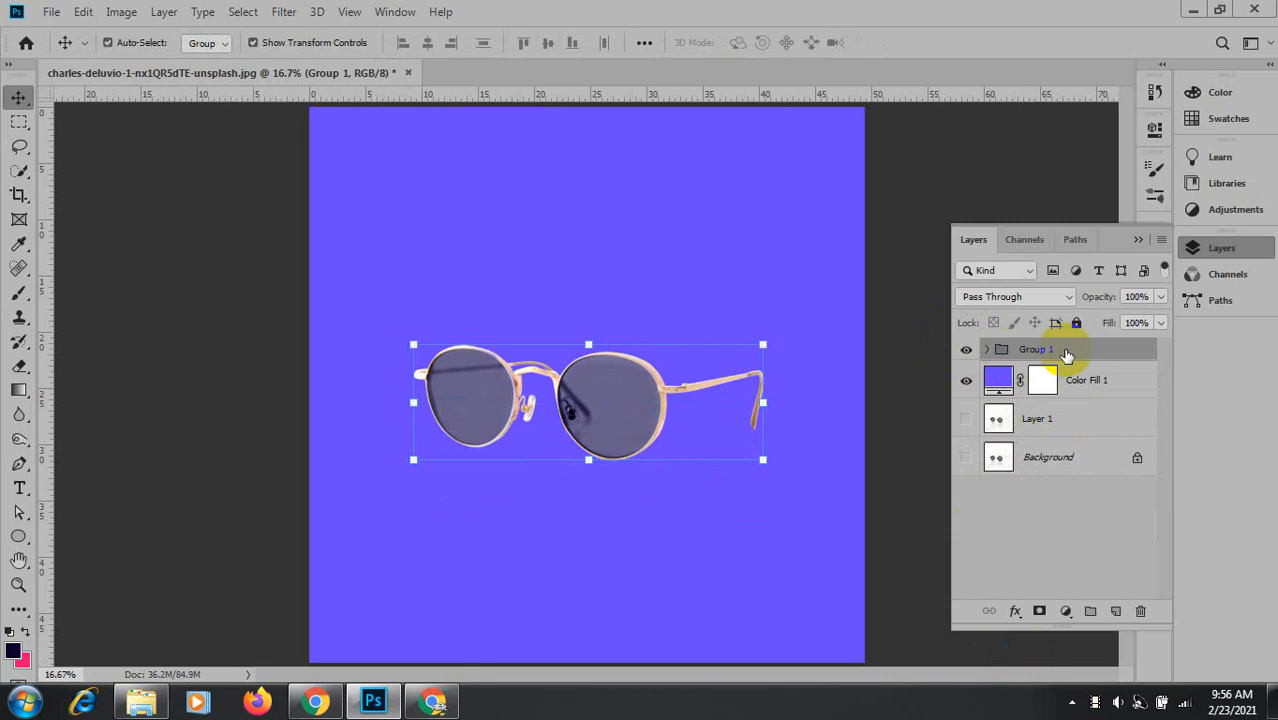
# Duplicate Group 1 in place with Ctrl+J after undoing a stray upward copy.
pyautogui.press('F10')
pyautogui.moveTo(610, 420); pyautogui.dragTo(600, 273)
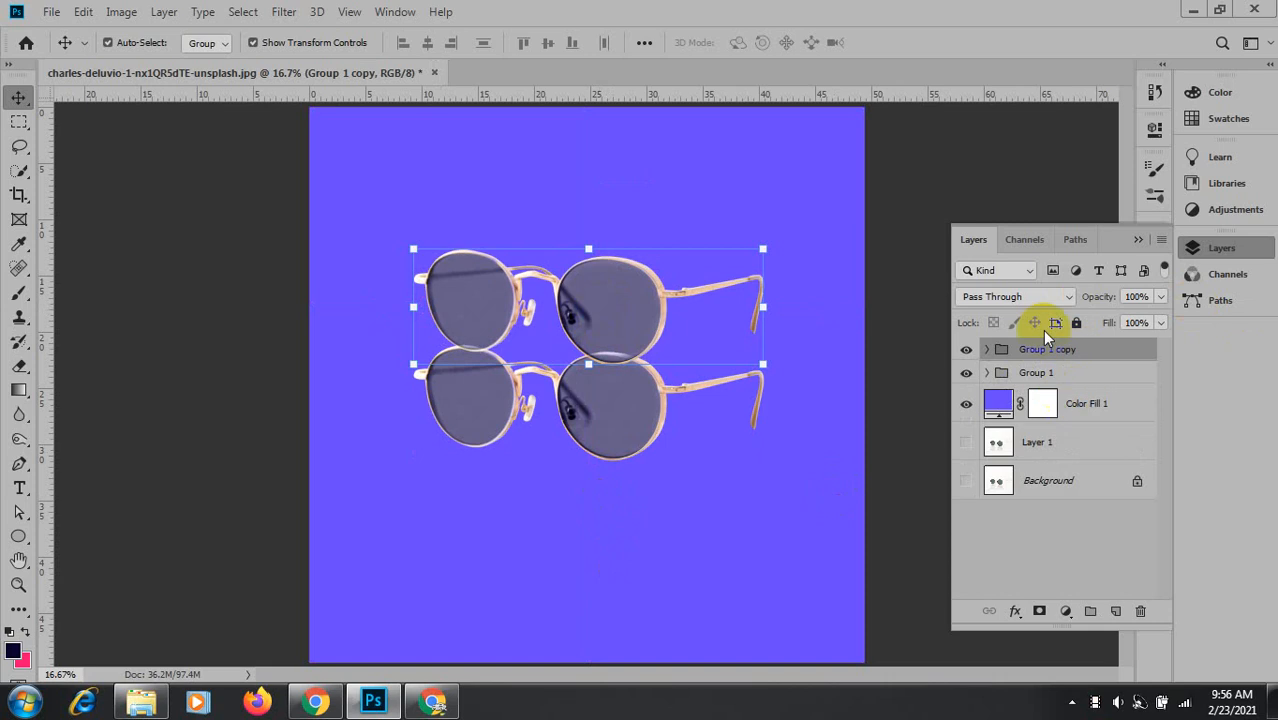
pyautogui.hotkey('ctrl', 'z')
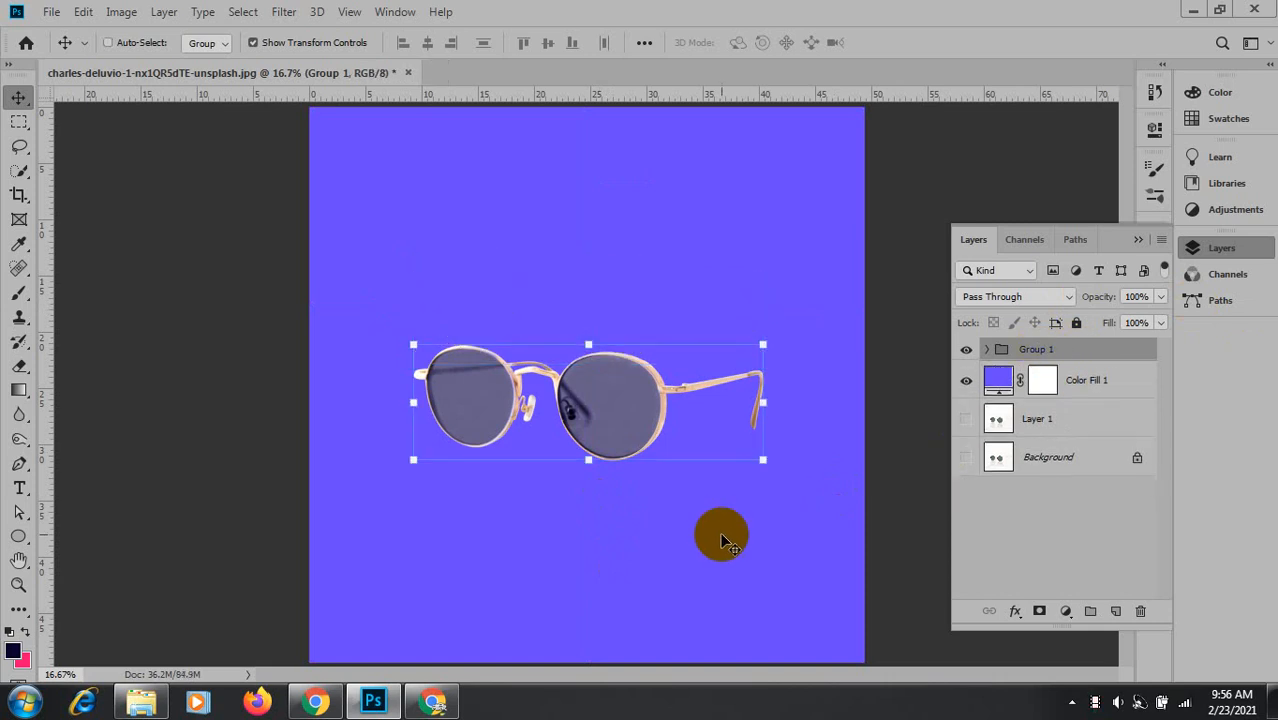
pyautogui.hotkey('ctrl', 'j')
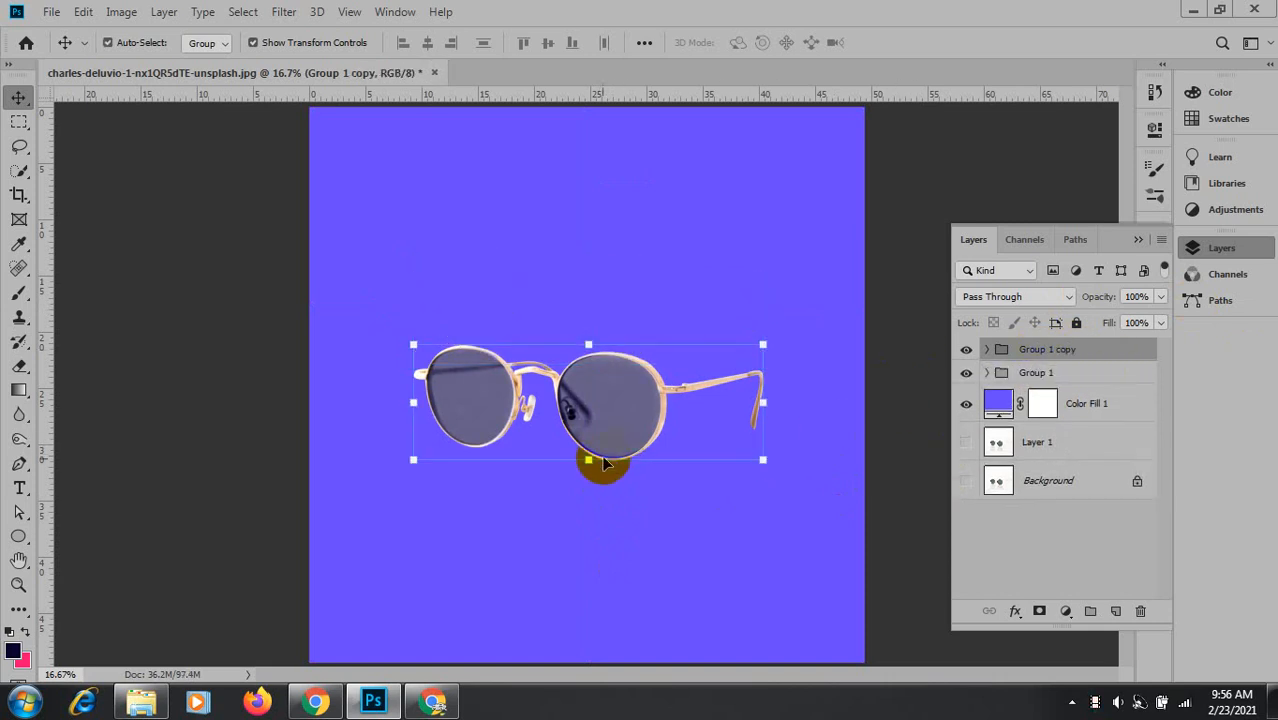
# Free-transform Group 1 copy, flip it vertically, and nudge it down below the original.
pyautogui.click(83, 11)
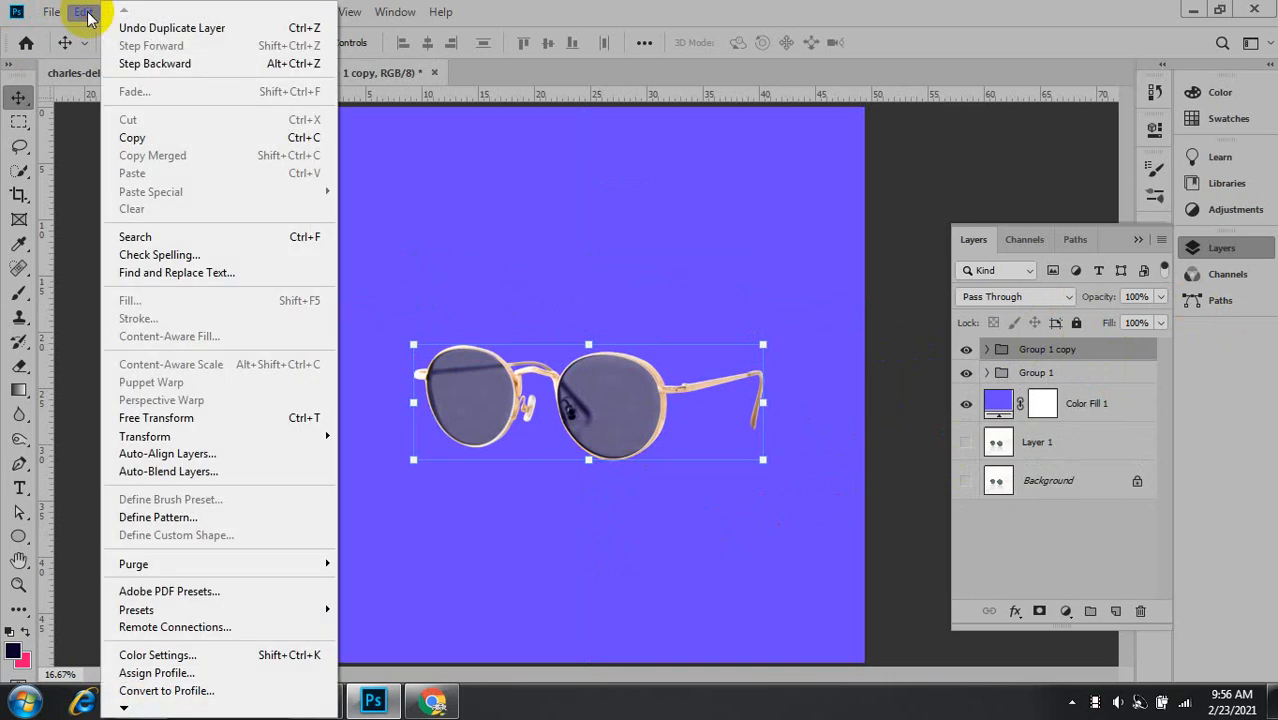
pyautogui.click(218, 420)
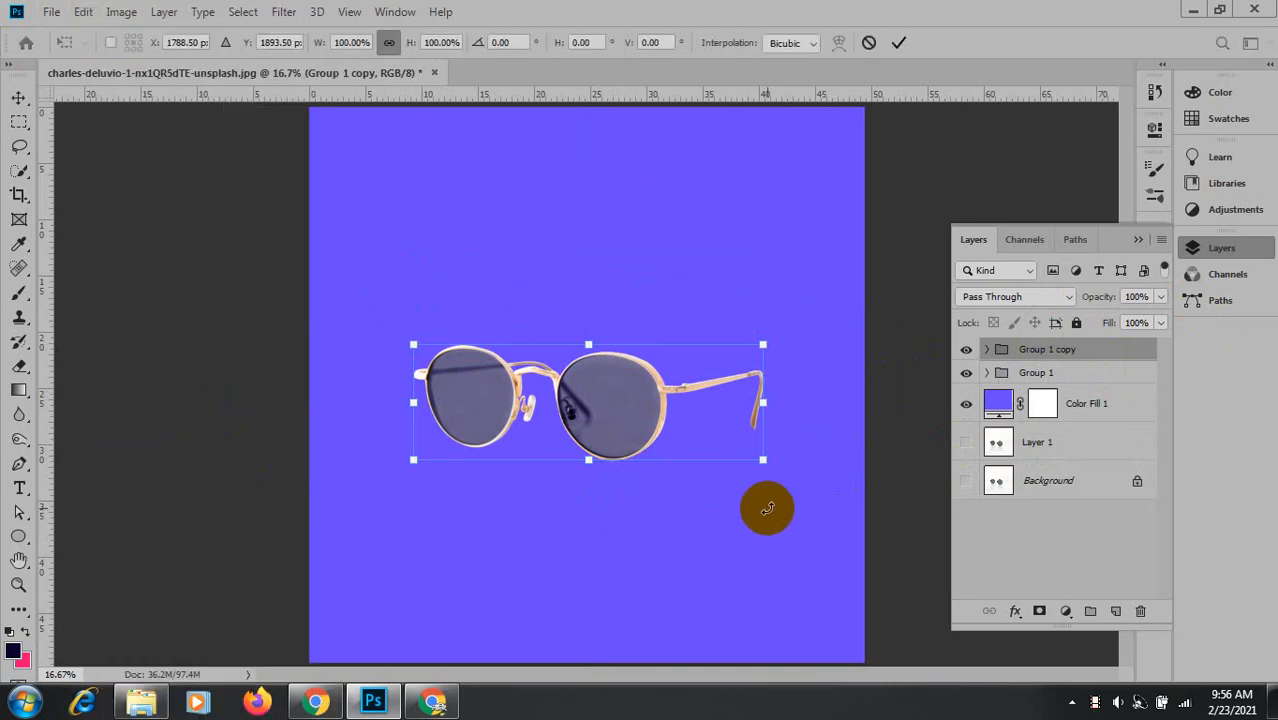
pyautogui.rightClick(570, 389)
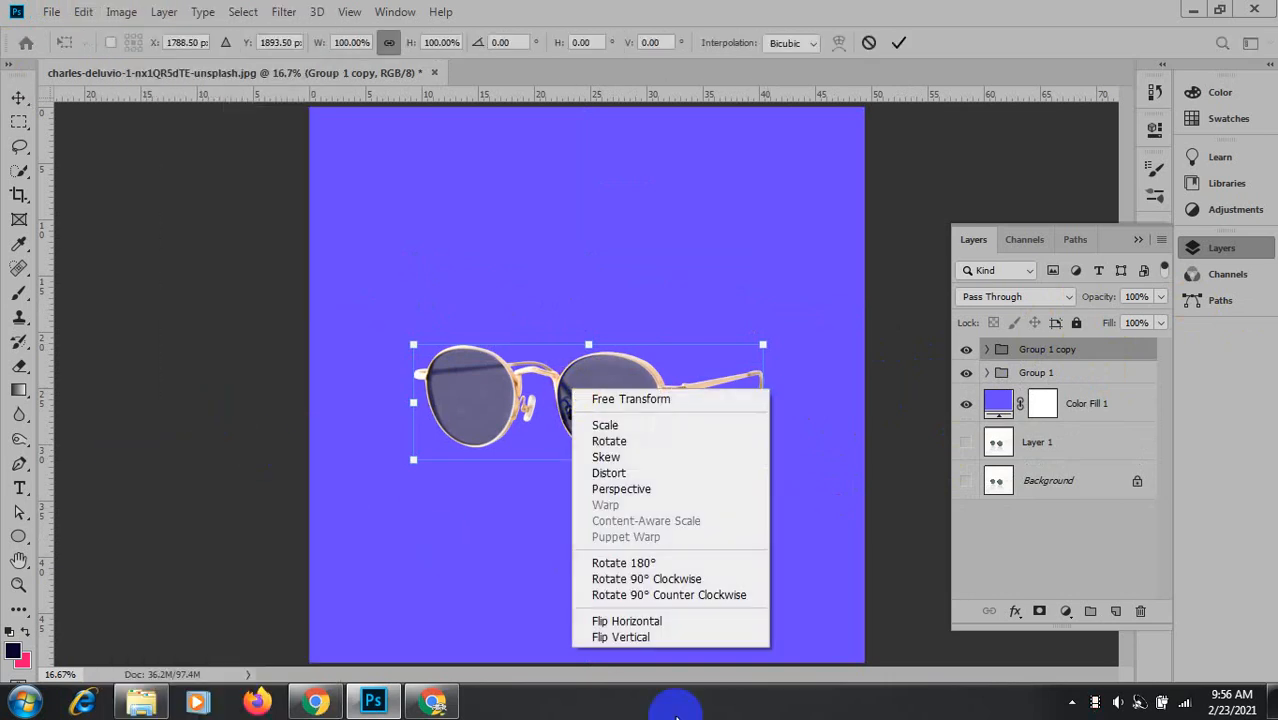
pyautogui.click(647, 638)
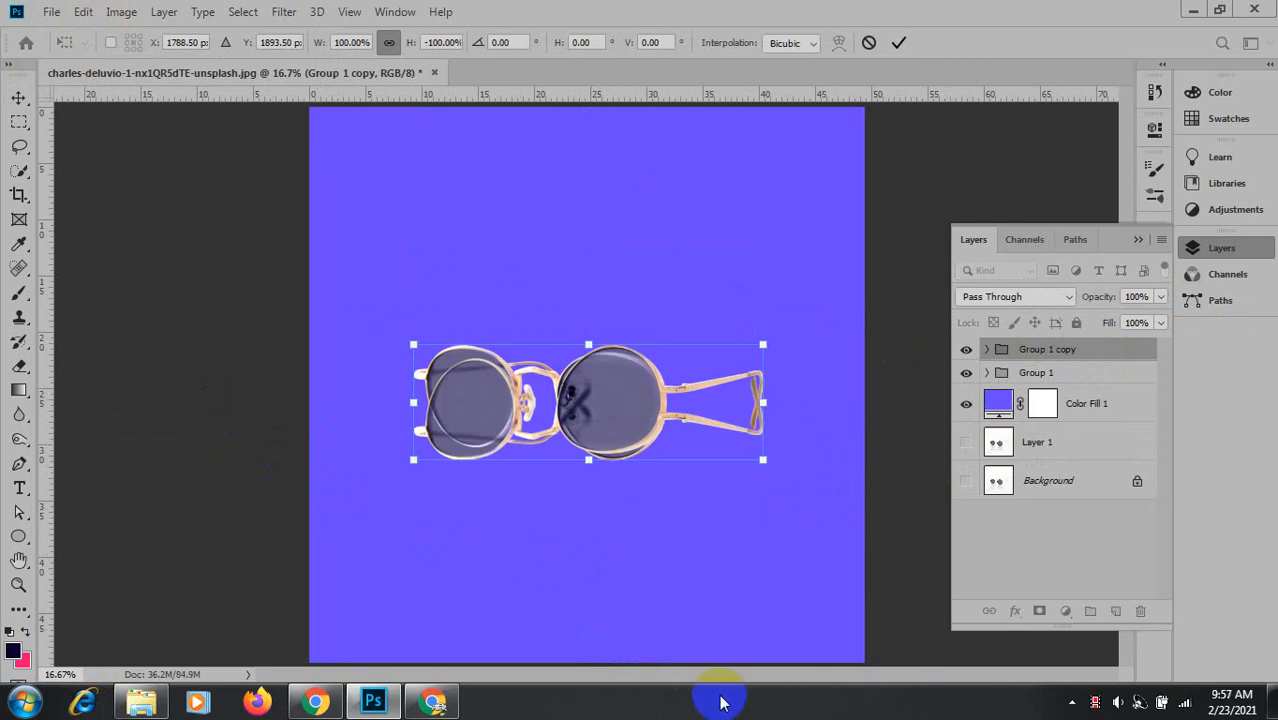
pyautogui.hotkey('shift', 'Down')
pyautogui.hotkey('shift', 'Down')
pyautogui.hotkey('shift', 'Down')
pyautogui.hotkey('shift', 'Down')
pyautogui.hotkey('shift', 'Down')
pyautogui.hotkey('shift', 'Down')
pyautogui.hotkey('shift', 'Down')
pyautogui.hotkey('shift', 'Down')
pyautogui.hotkey('shift', 'Down')
pyautogui.hotkey('shift', 'Down')
pyautogui.hotkey('shift', 'Down')
pyautogui.hotkey('shift', 'Down')
pyautogui.hotkey('shift', 'Down')
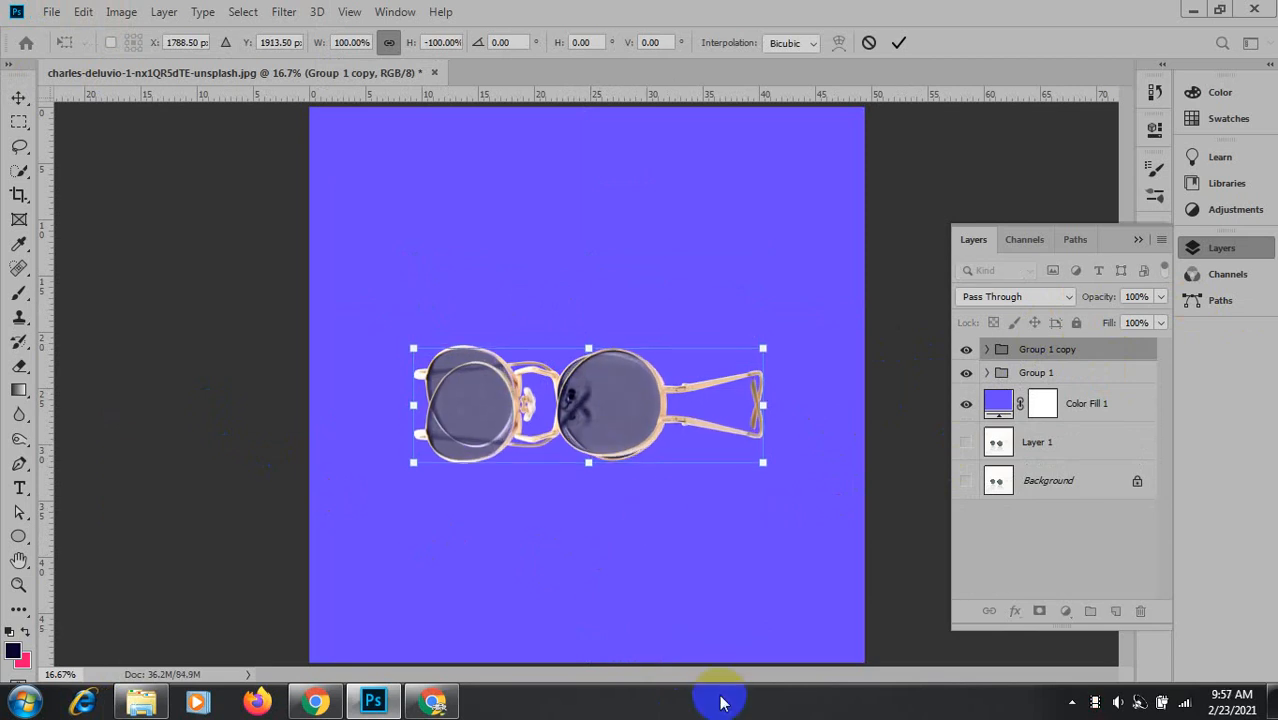
pyautogui.hotkey('shift', 'Down')
pyautogui.hotkey('shift', 'Down')
pyautogui.hotkey('shift', 'Down')
pyautogui.hotkey('shift', 'Down')
pyautogui.hotkey('shift', 'Down')
pyautogui.hotkey('shift', 'Down')
pyautogui.hotkey('shift', 'Down')
pyautogui.hotkey('shift', 'Down')
pyautogui.hotkey('shift', 'Down')
pyautogui.hotkey('shift', 'Down')
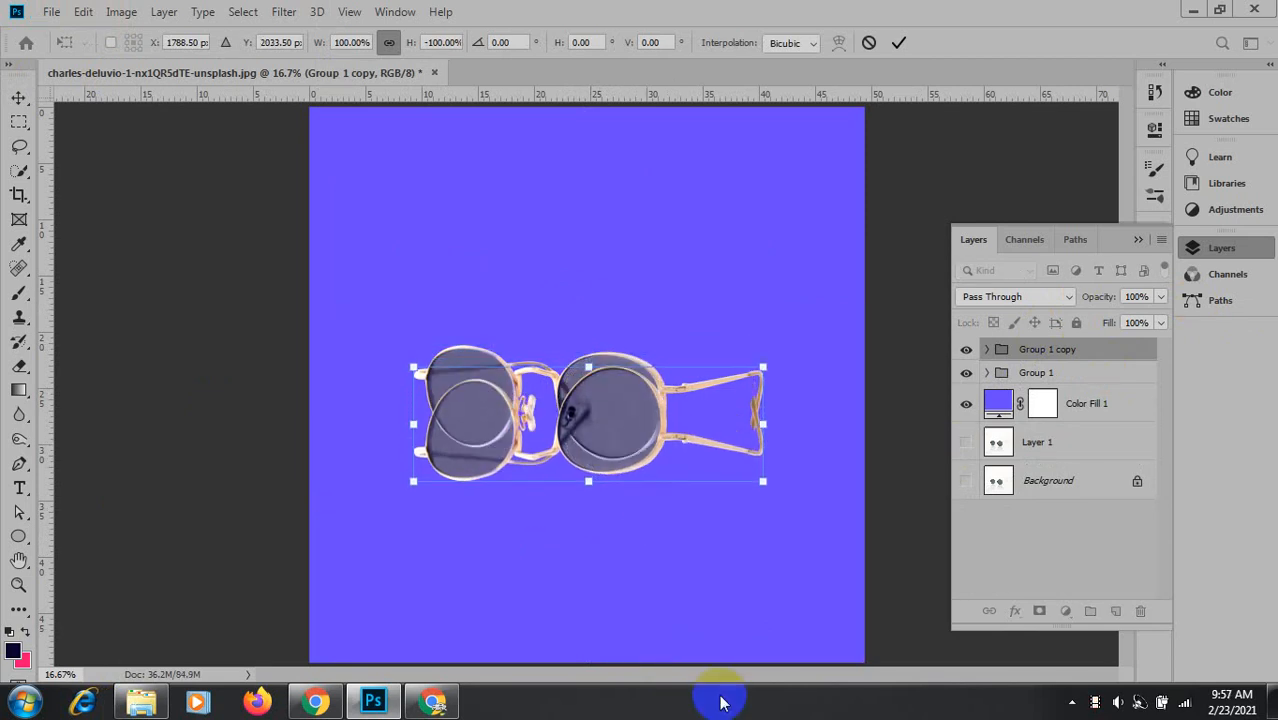
pyautogui.hotkey('shift', 'Down')
pyautogui.hotkey('shift', 'Down')
pyautogui.hotkey('shift', 'Down')
pyautogui.hotkey('shift', 'Down')
pyautogui.hotkey('shift', 'Down')
pyautogui.hotkey('shift', 'Down')
pyautogui.hotkey('shift', 'Down')
pyautogui.hotkey('shift', 'Down')
pyautogui.hotkey('shift', 'Down')
pyautogui.hotkey('shift', 'Down')
pyautogui.hotkey('shift', 'Down')
pyautogui.hotkey('shift', 'Down')
pyautogui.hotkey('shift', 'Down')
pyautogui.hotkey('shift', 'Down')
pyautogui.hotkey('shift', 'Down')
pyautogui.hotkey('shift', 'Down')
pyautogui.hotkey('shift', 'Down')
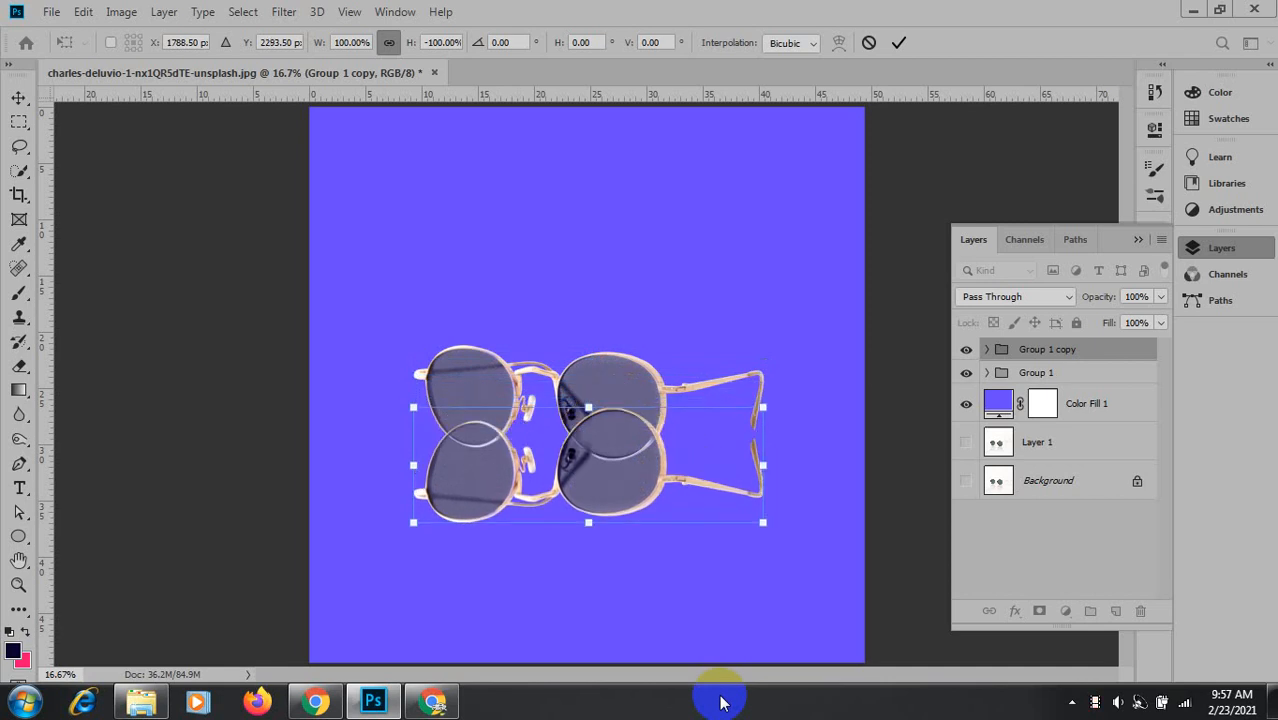
pyautogui.hotkey('shift', 'Down')
pyautogui.hotkey('shift', 'Down')
pyautogui.hotkey('shift', 'Down')
pyautogui.hotkey('shift', 'Down')
pyautogui.hotkey('shift', 'Down')
pyautogui.hotkey('shift', 'Down')
pyautogui.hotkey('shift', 'Down')
pyautogui.hotkey('shift', 'Down')
pyautogui.hotkey('shift', 'Down')
pyautogui.hotkey('shift', 'Down')
pyautogui.hotkey('shift', 'Down')
pyautogui.hotkey('shift', 'Down')
pyautogui.hotkey('shift', 'Down')
pyautogui.hotkey('shift', 'Down')
pyautogui.hotkey('shift', 'Down')
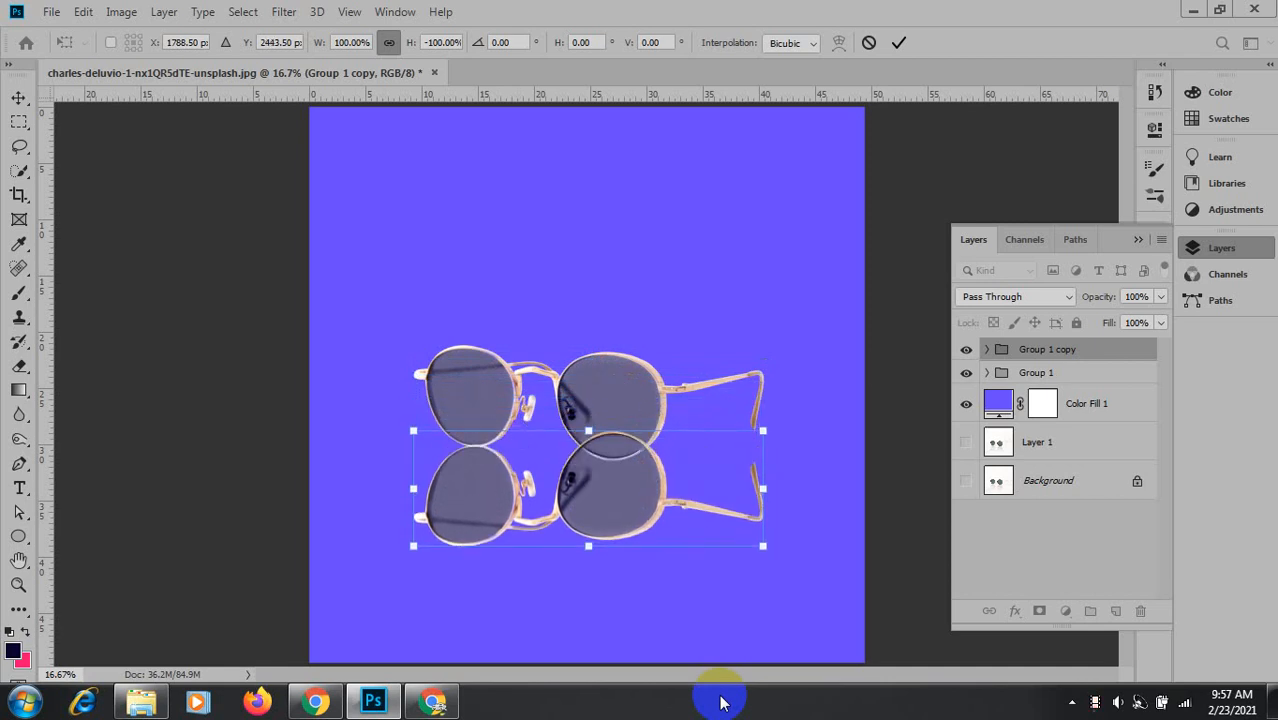
pyautogui.hotkey('shift', 'Down')
pyautogui.hotkey('shift', 'Down')
pyautogui.hotkey('shift', 'Down')
pyautogui.hotkey('shift', 'Down')
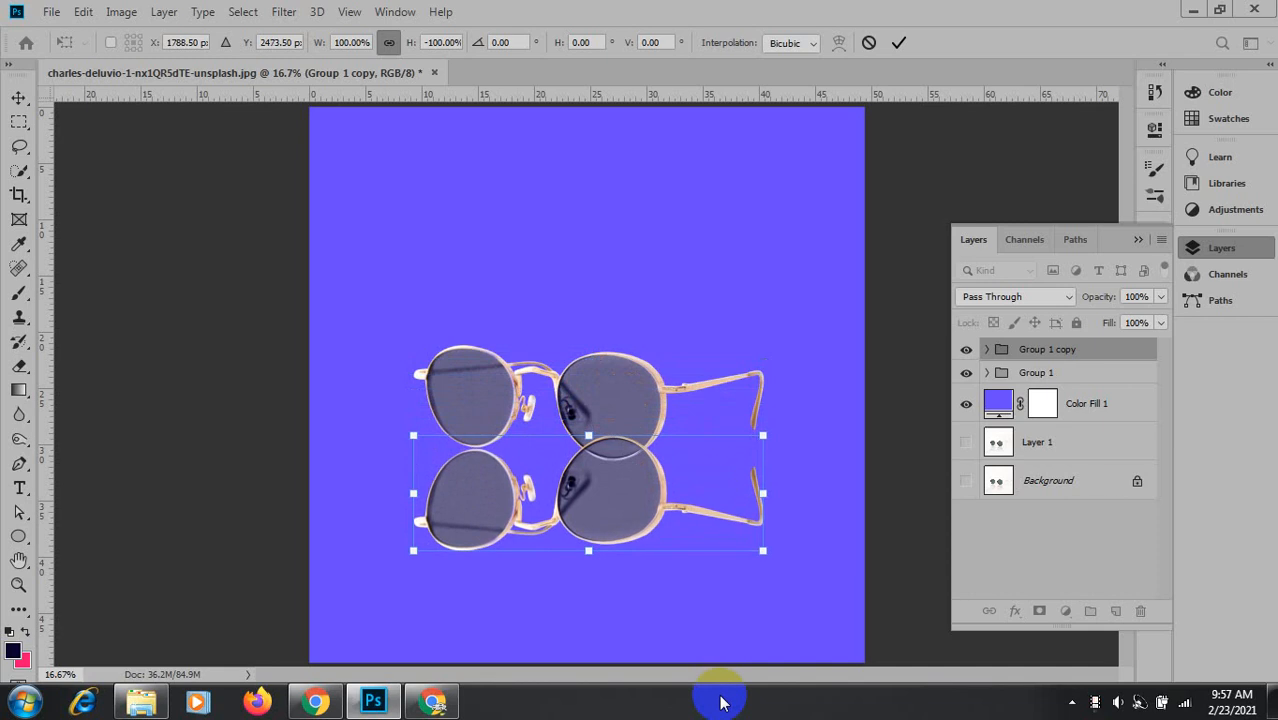
pyautogui.hotkey('shift', 'Down')
pyautogui.hotkey('shift', 'Down')
pyautogui.hotkey('shift', 'Down')
pyautogui.hotkey('shift', 'Down')
pyautogui.hotkey('shift', 'Down')
pyautogui.hotkey('shift', 'Down')
pyautogui.hotkey('shift', 'Down')
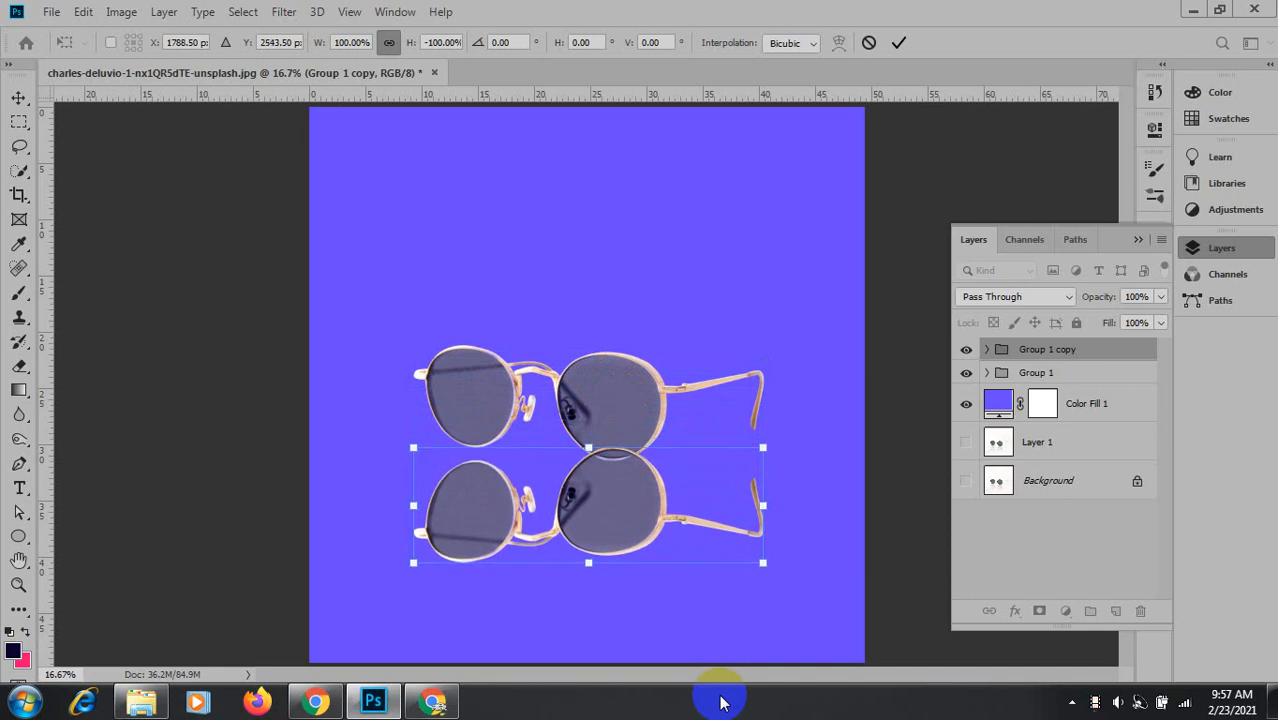
pyautogui.hotkey('shift', 'Down')
pyautogui.hotkey('shift', 'Down')
pyautogui.hotkey('shift', 'Down')
pyautogui.hotkey('shift', 'Down')
pyautogui.hotkey('shift', 'Down')
pyautogui.hotkey('shift', 'Down')
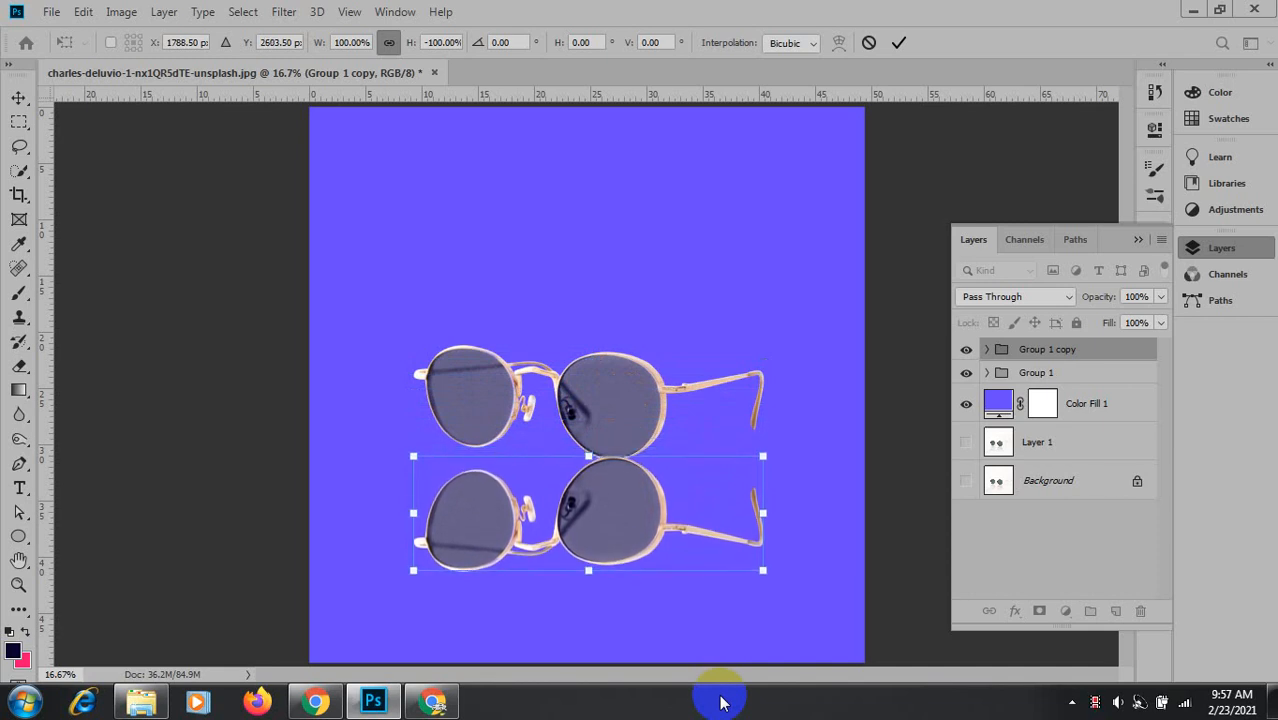
pyautogui.hotkey('shift', 'Down')
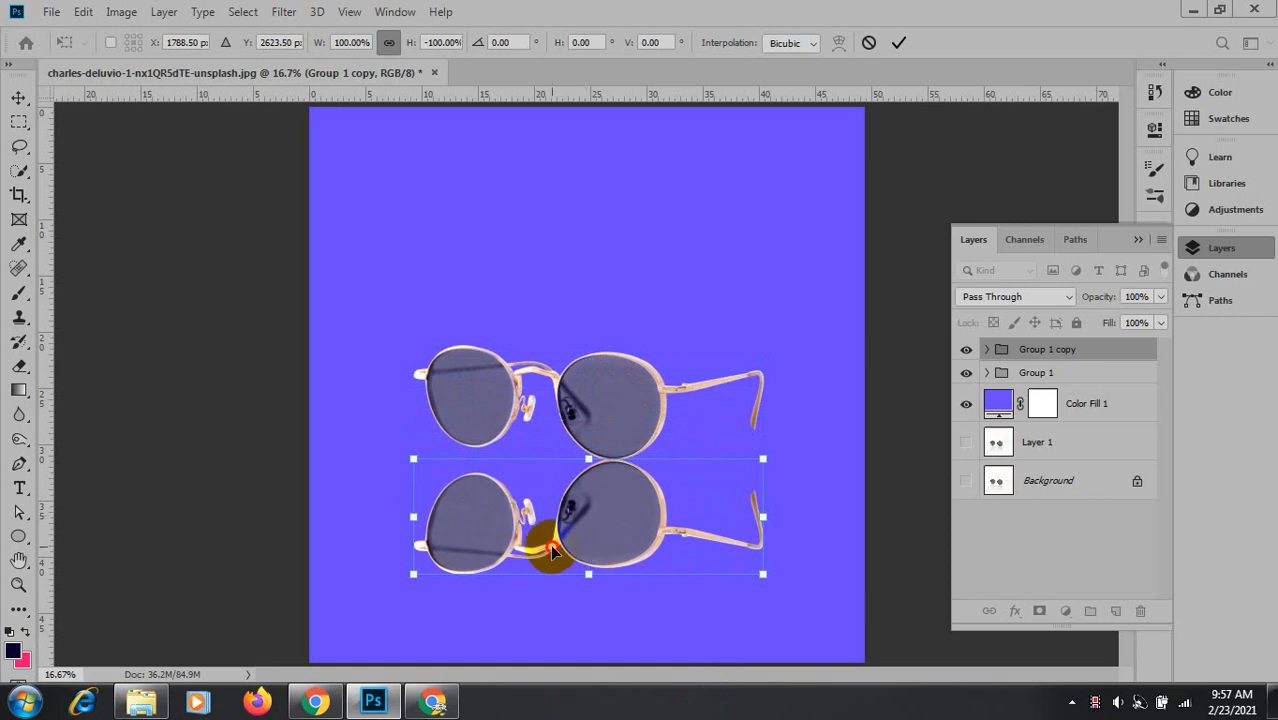
# Tilt the flipped copy to about -169° and fine-tune it just beneath the original glasses.
pyautogui.moveTo(551, 551)
pyautogui.mouseDown()
pyautogui.moveTo(522, 456)
pyautogui.moveTo(531, 536)
pyautogui.moveTo(536, 522)
pyautogui.moveTo(551, 547)
pyautogui.mouseUp()
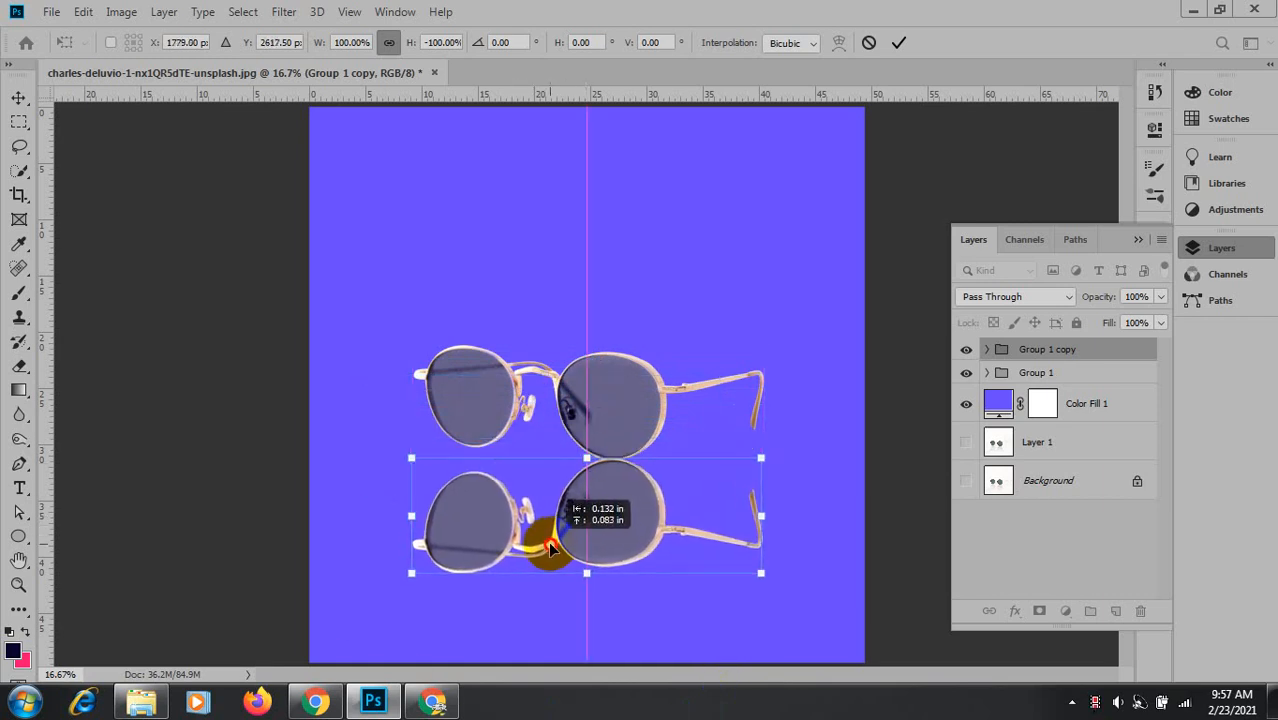
pyautogui.moveTo(793, 465); pyautogui.dragTo(785, 489)
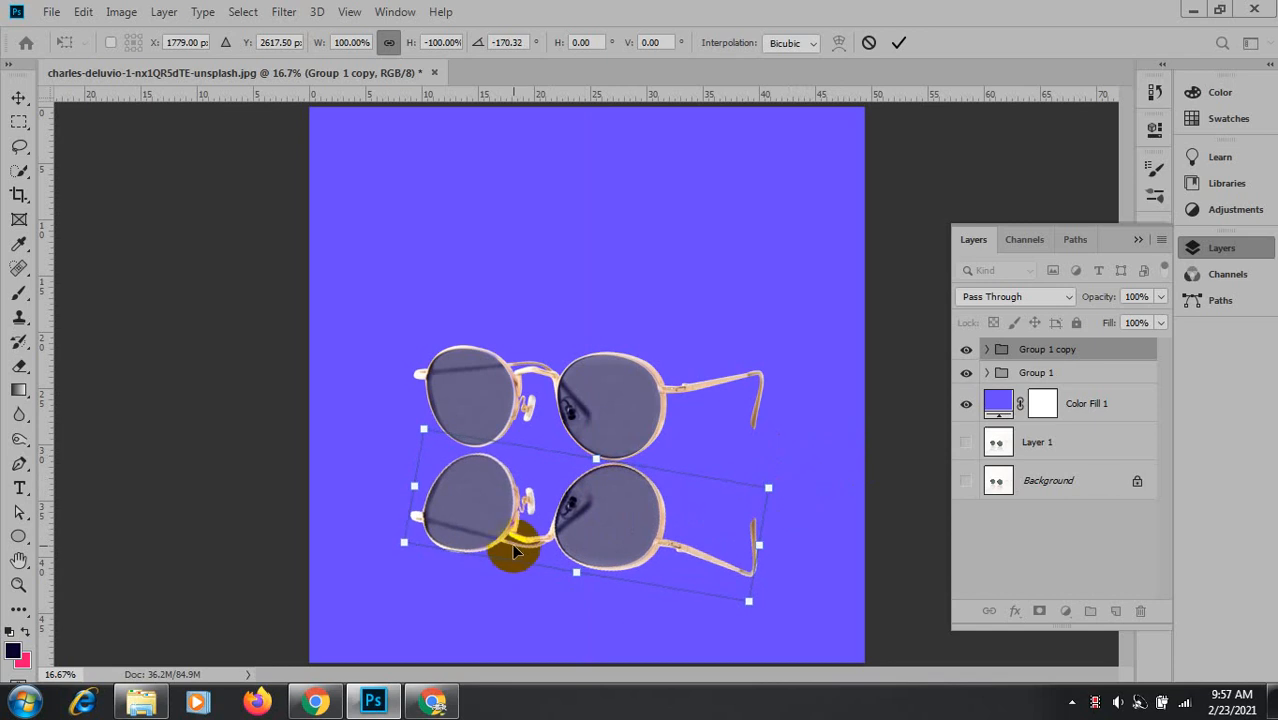
pyautogui.moveTo(512, 543); pyautogui.dragTo(504, 538)
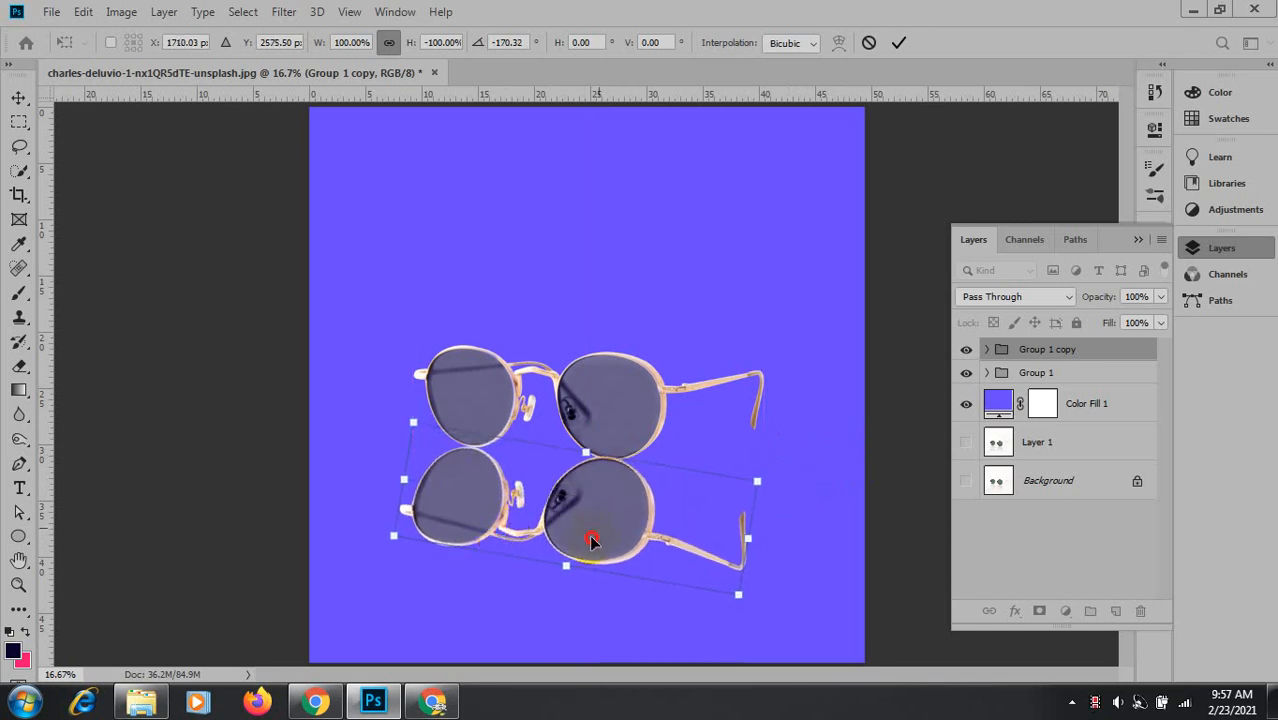
pyautogui.moveTo(591, 541); pyautogui.dragTo(594, 538)
pyautogui.moveTo(770, 486)
pyautogui.mouseDown()
pyautogui.moveTo(773, 500)
pyautogui.moveTo(765, 491)
pyautogui.mouseUp()
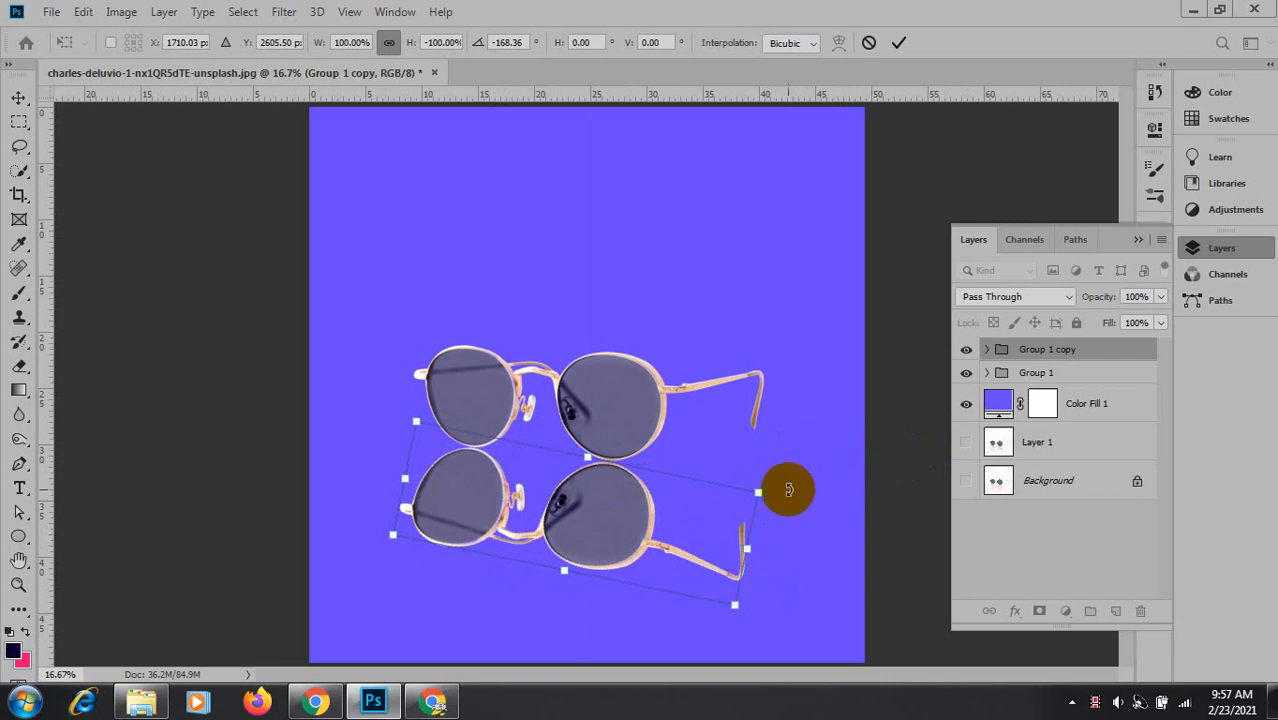
pyautogui.moveTo(773, 500); pyautogui.dragTo(786, 489)
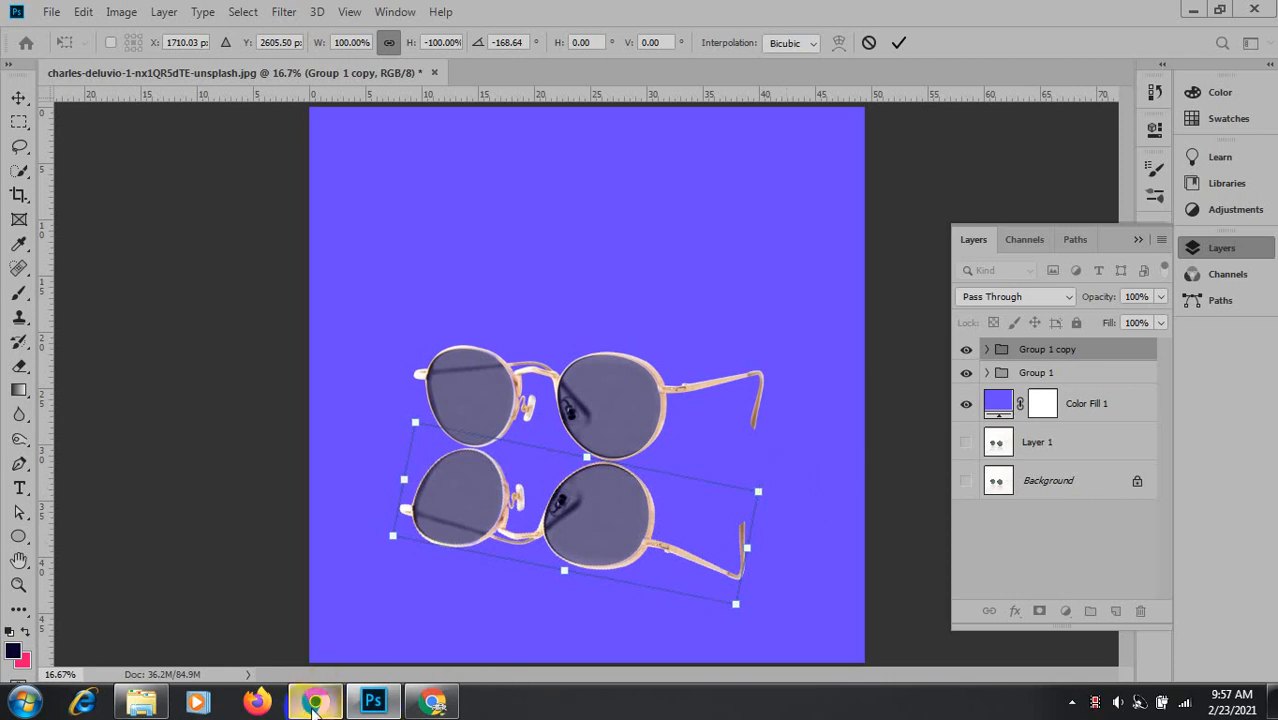
# Open the charles-deluvio sunglasses photo from the Assignment folder for reference, then return to Photoshop.
pyautogui.click(140, 703)
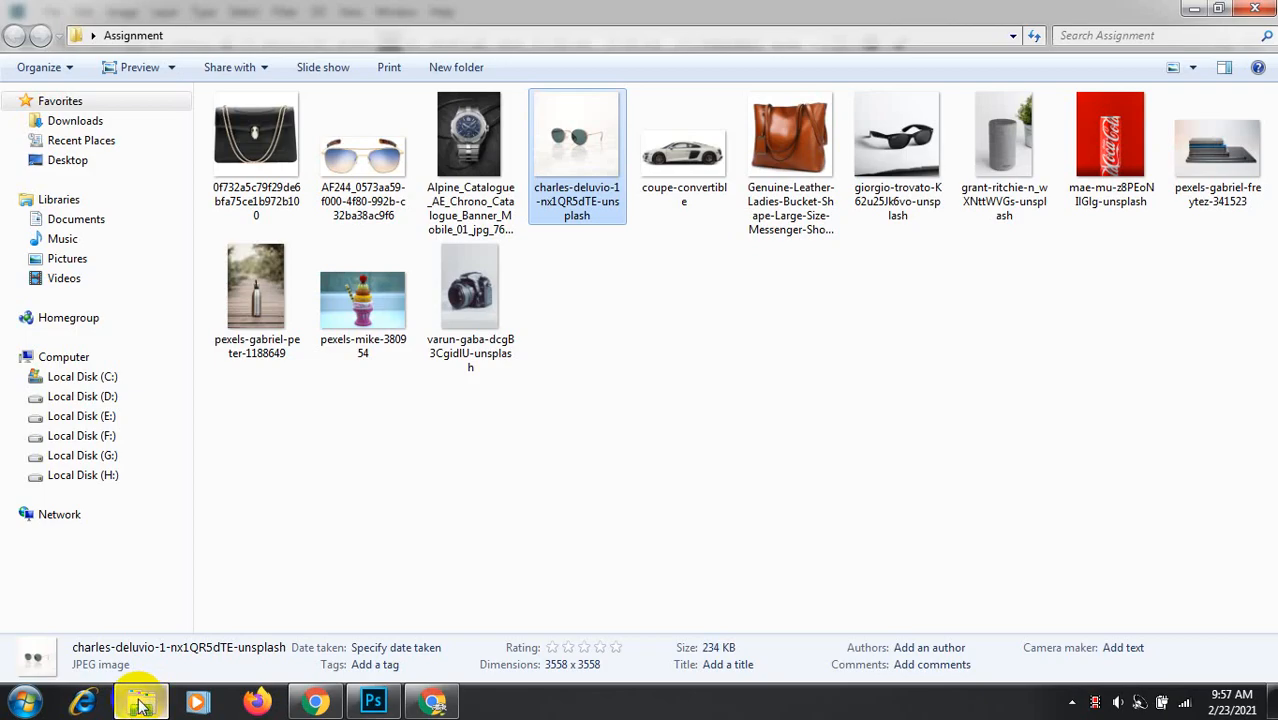
pyautogui.click(580, 163)
pyautogui.doubleClick(579, 163)
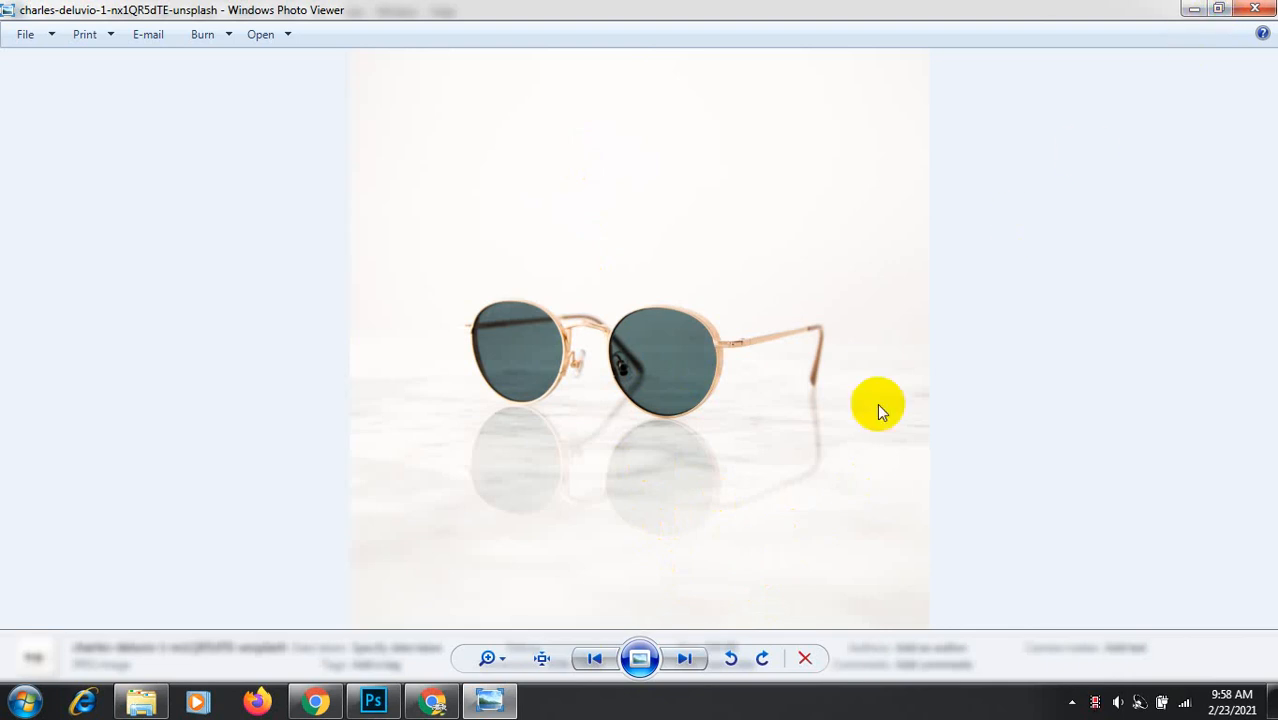
pyautogui.click(373, 701)
# Try distorting the flipped copy's corners into a reflection, then cancel the transform.
pyautogui.rightClick(590, 516)
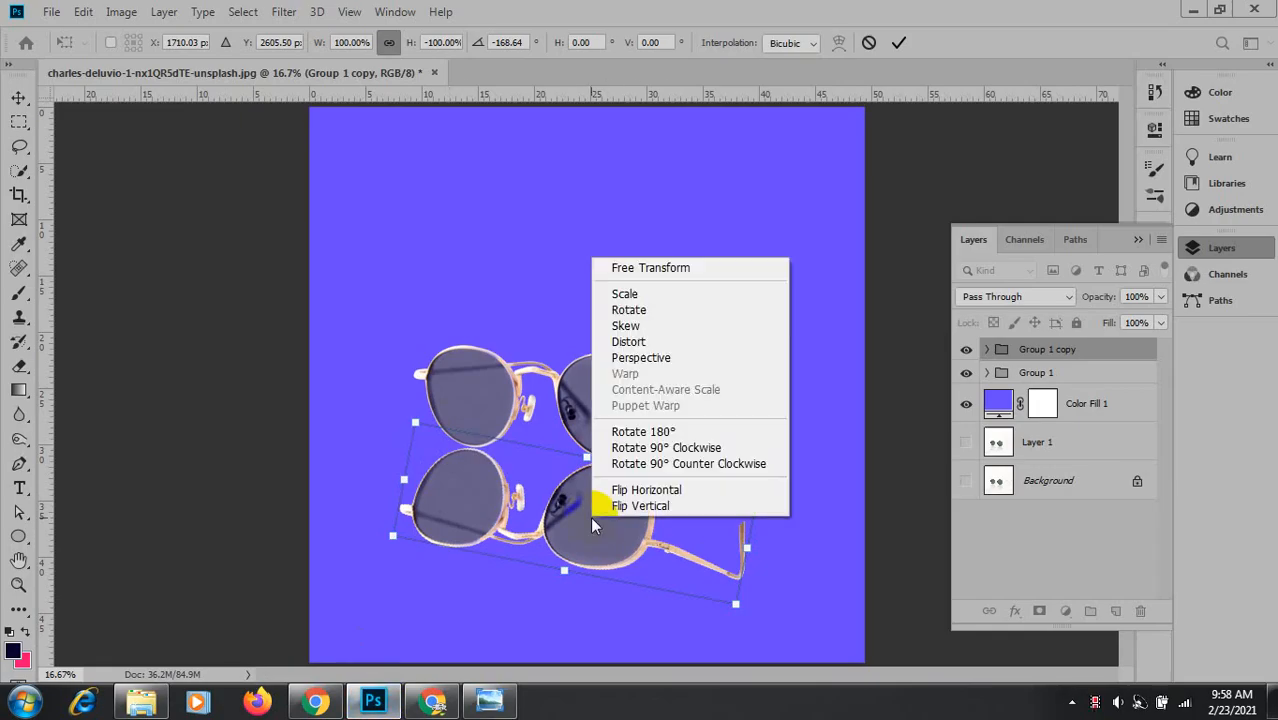
pyautogui.click(653, 340)
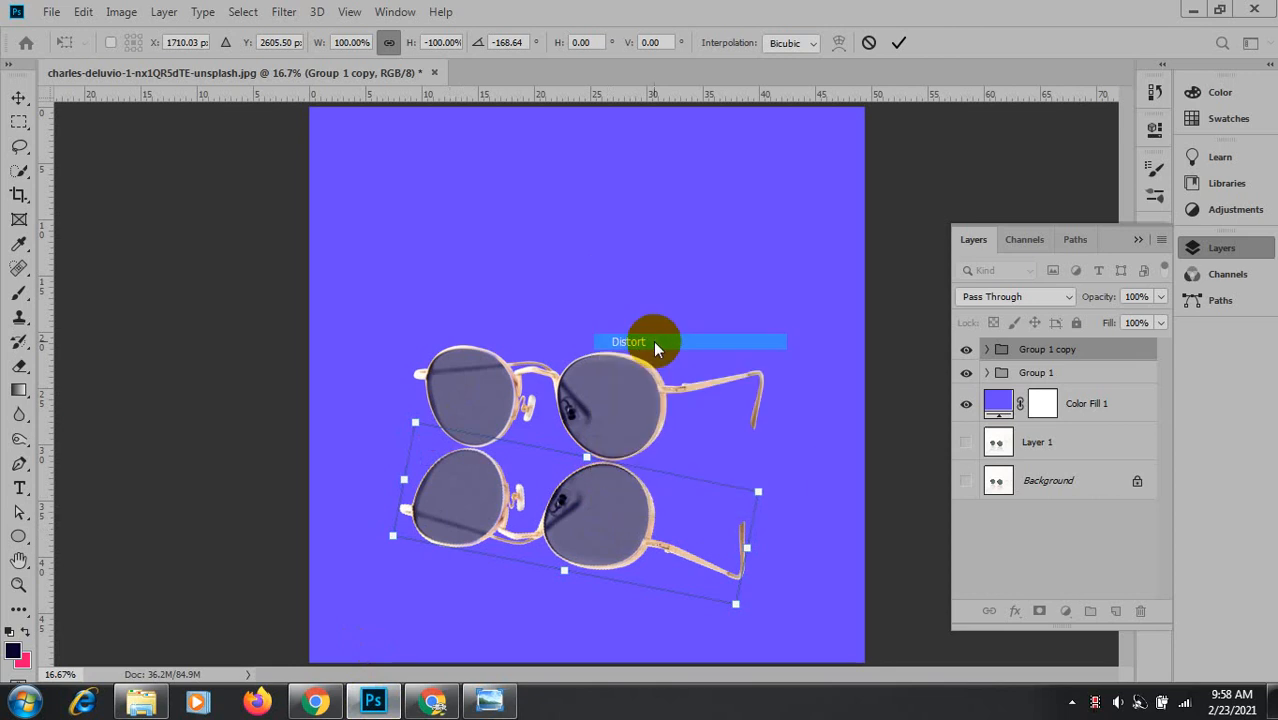
pyautogui.moveTo(759, 494)
pyautogui.mouseDown()
pyautogui.moveTo(753, 420)
pyautogui.moveTo(748, 514)
pyautogui.moveTo(762, 488)
pyautogui.mouseUp()
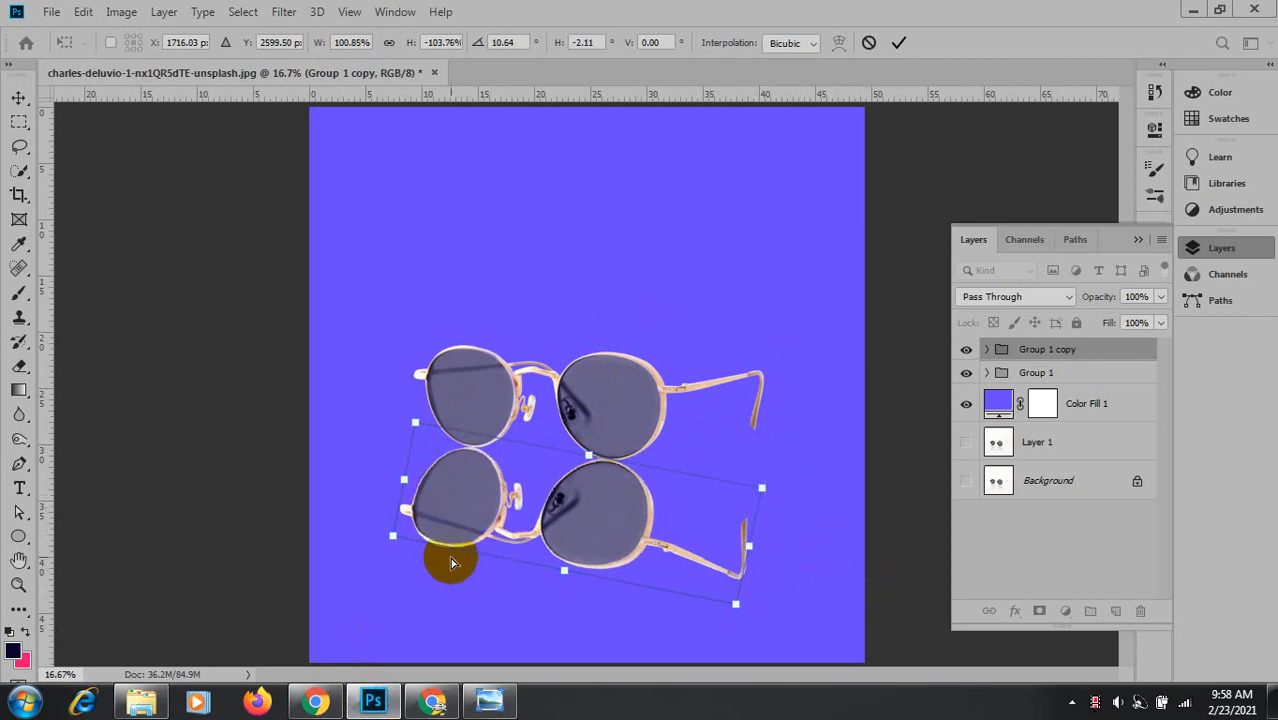
pyautogui.moveTo(393, 541); pyautogui.dragTo(438, 536)
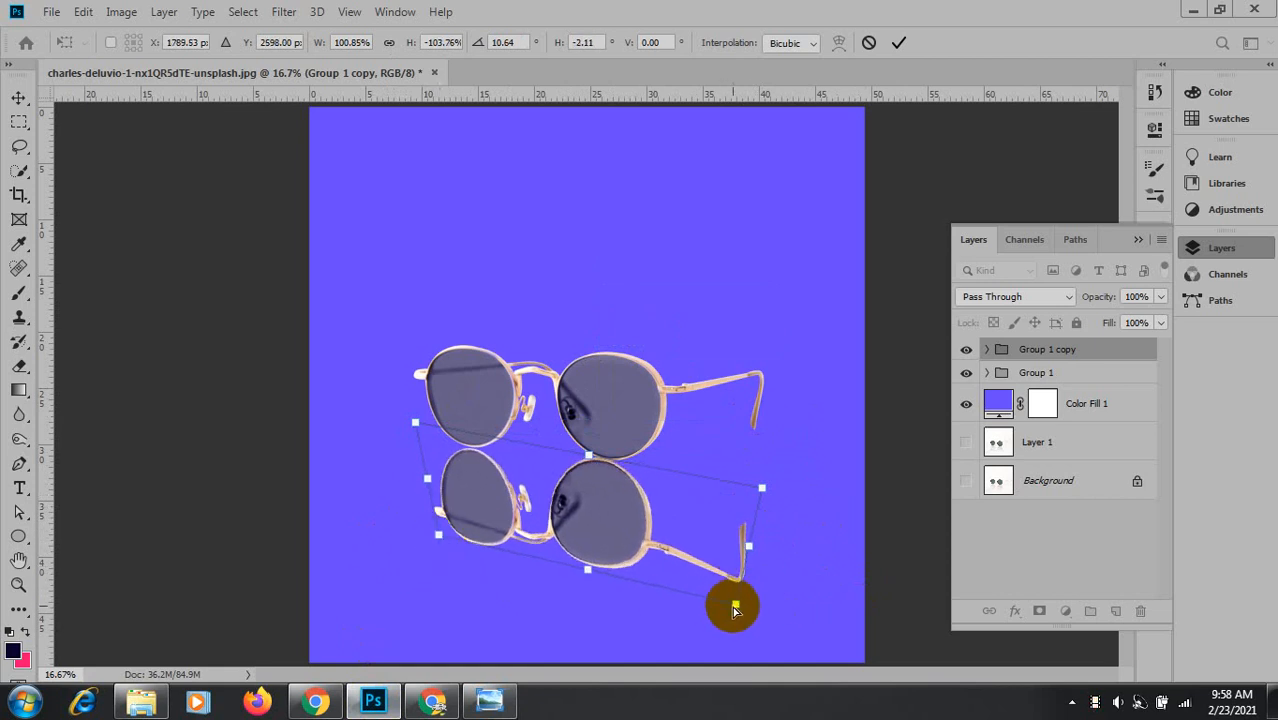
pyautogui.moveTo(736, 605); pyautogui.dragTo(766, 523)
pyautogui.moveTo(768, 402); pyautogui.dragTo(751, 431)
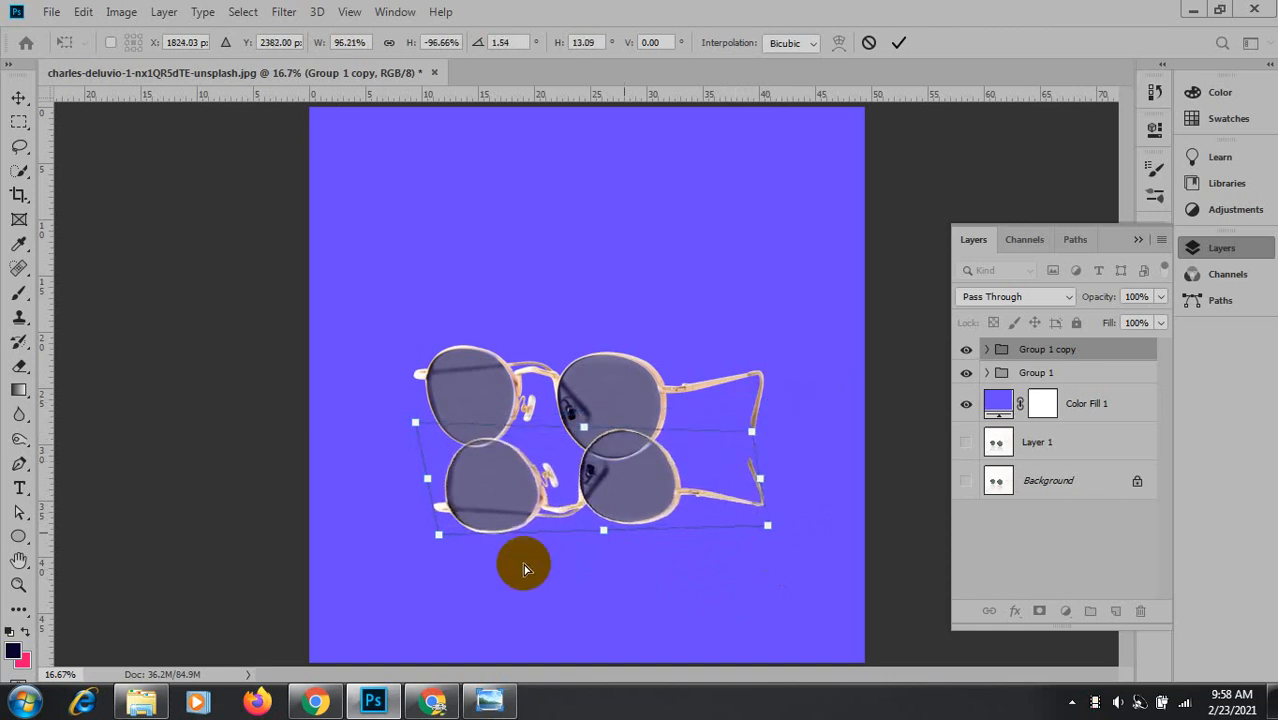
pyautogui.moveTo(590, 561); pyautogui.dragTo(588, 540)
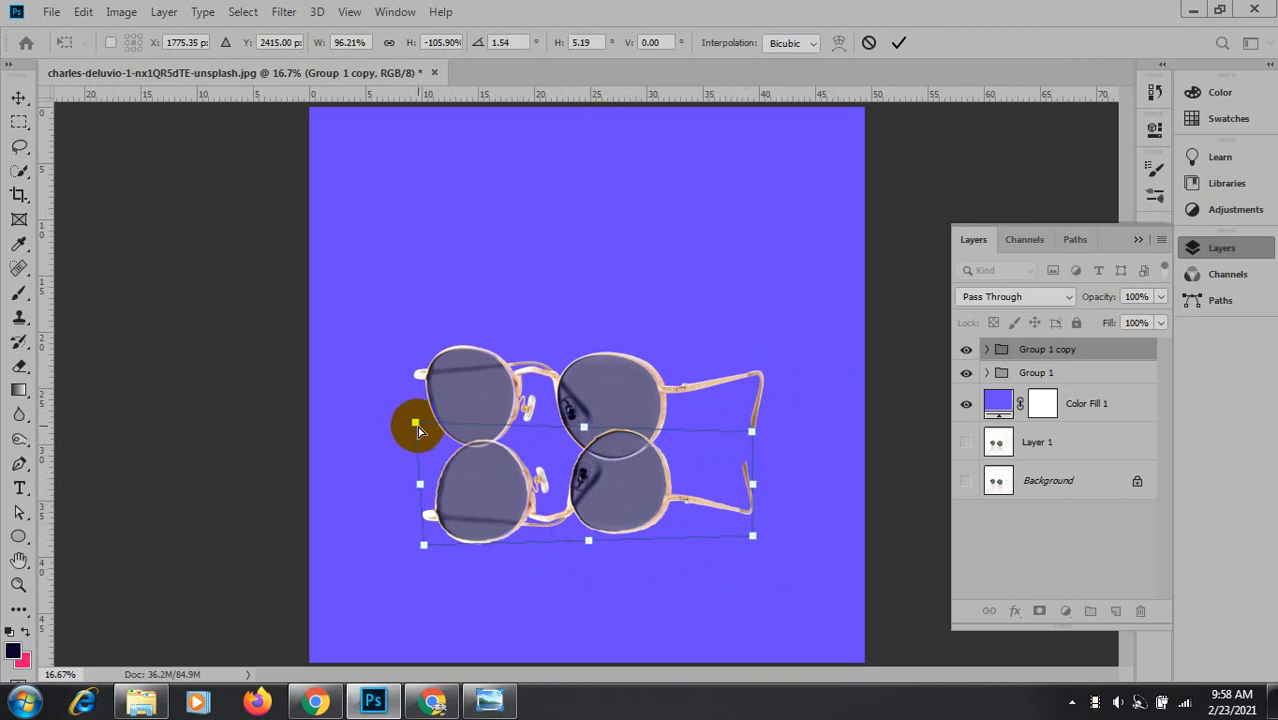
pyautogui.moveTo(417, 426); pyautogui.dragTo(423, 434)
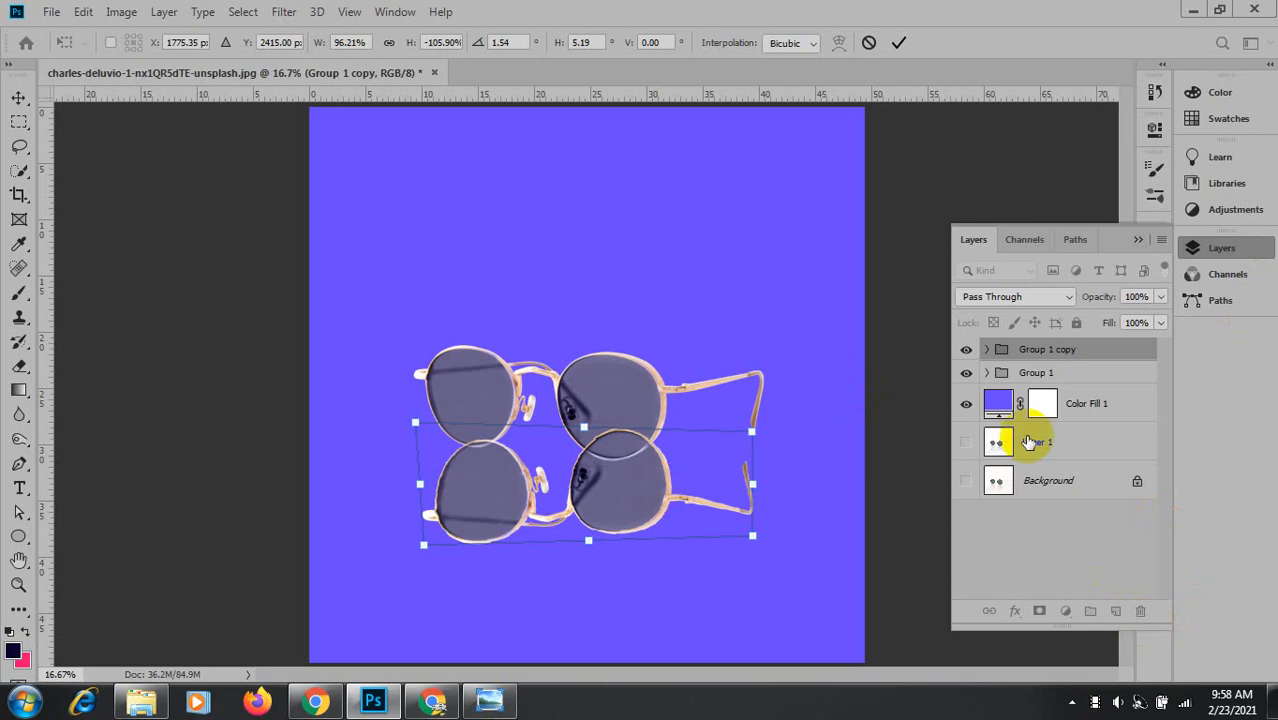
pyautogui.click(873, 40)
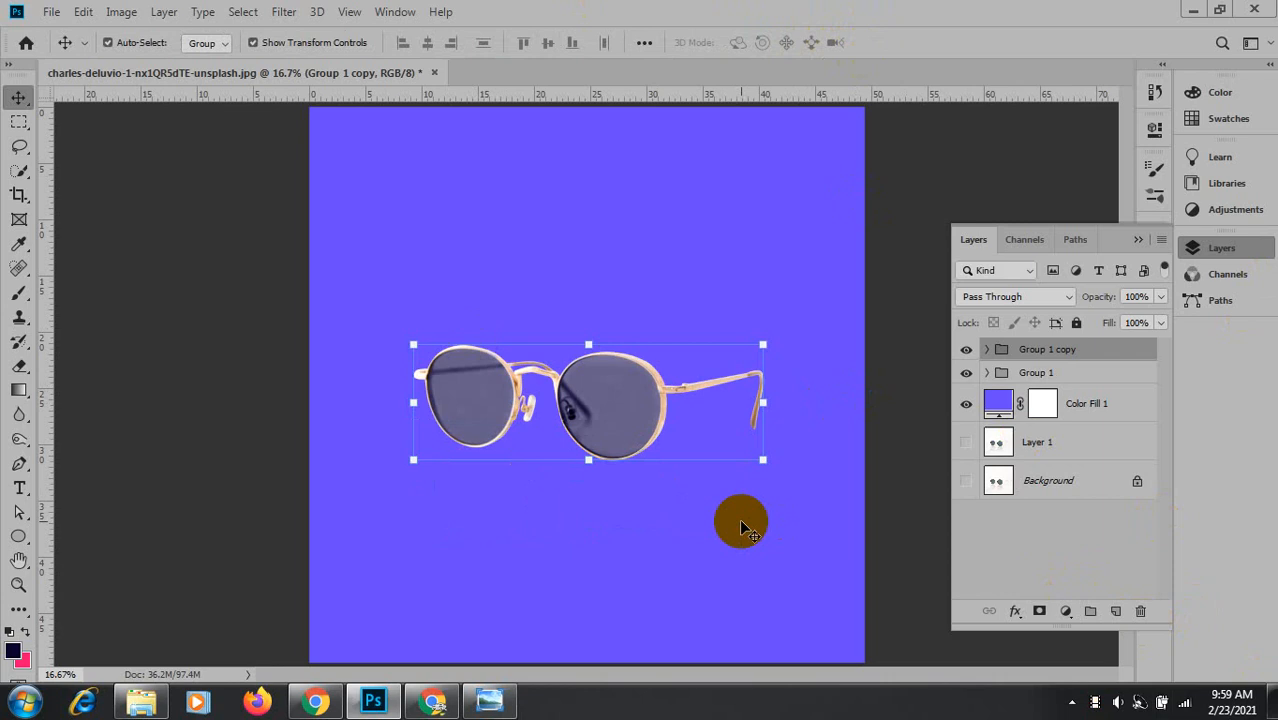
# Flip Group 1 copy horizontally, move it below the original, and bring up the reference photo.
pyautogui.hotkey('ctrl', 't')
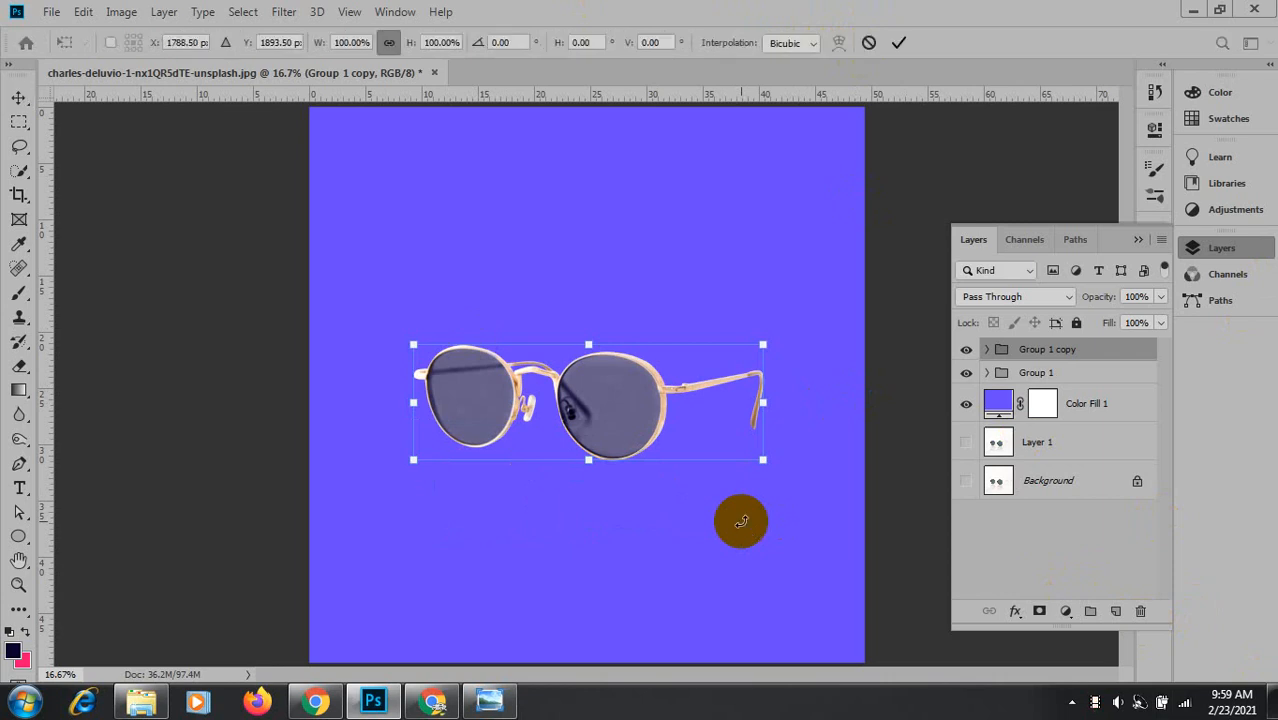
pyautogui.rightClick(612, 410)
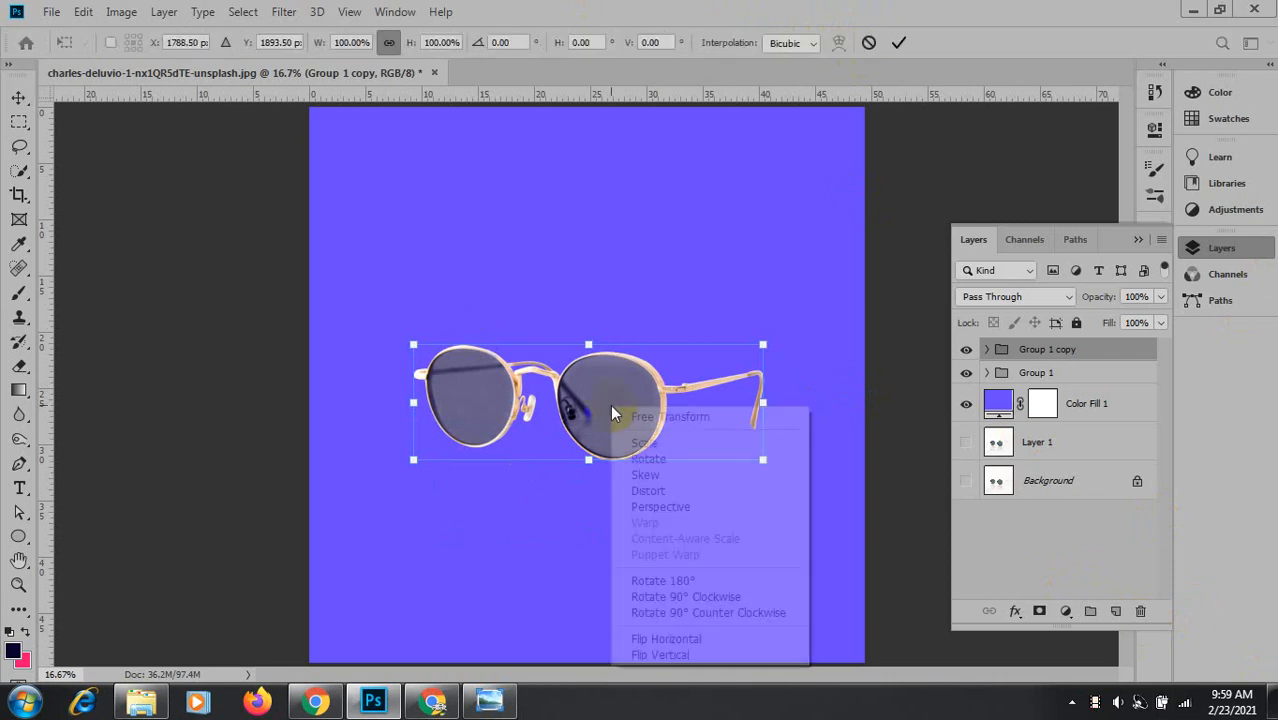
pyautogui.click(704, 639)
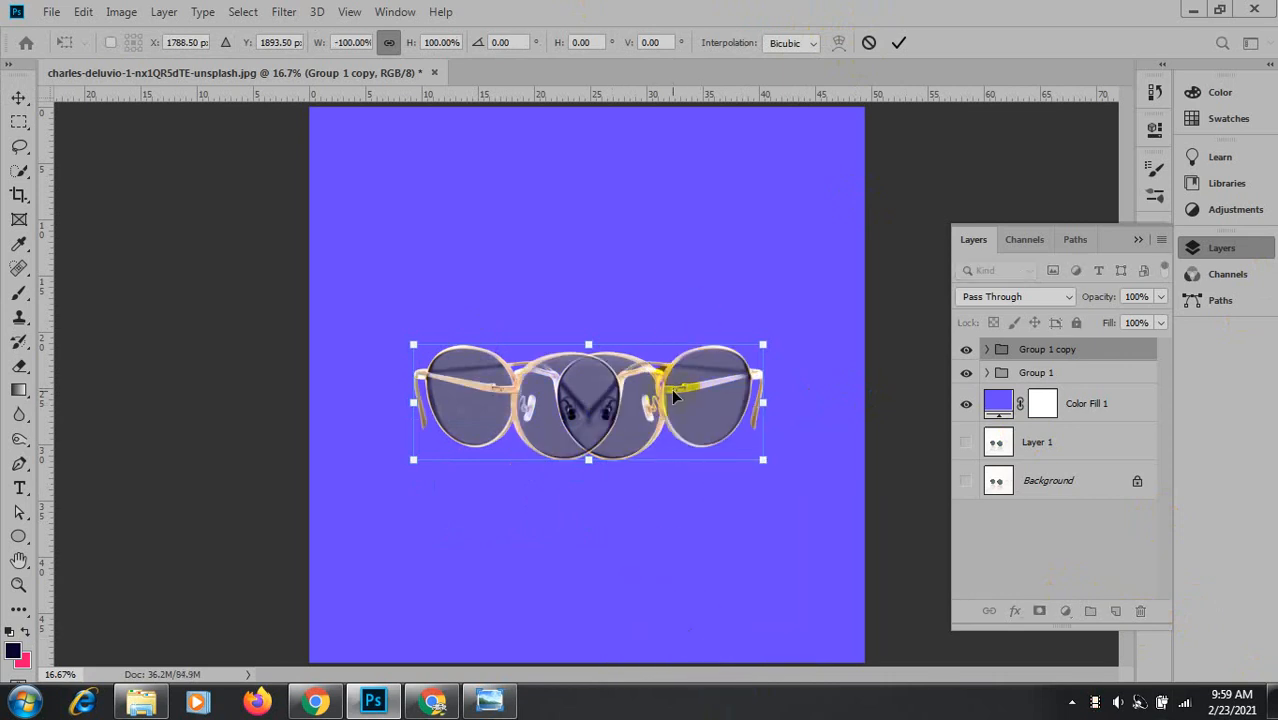
pyautogui.moveTo(697, 403); pyautogui.dragTo(720, 530)
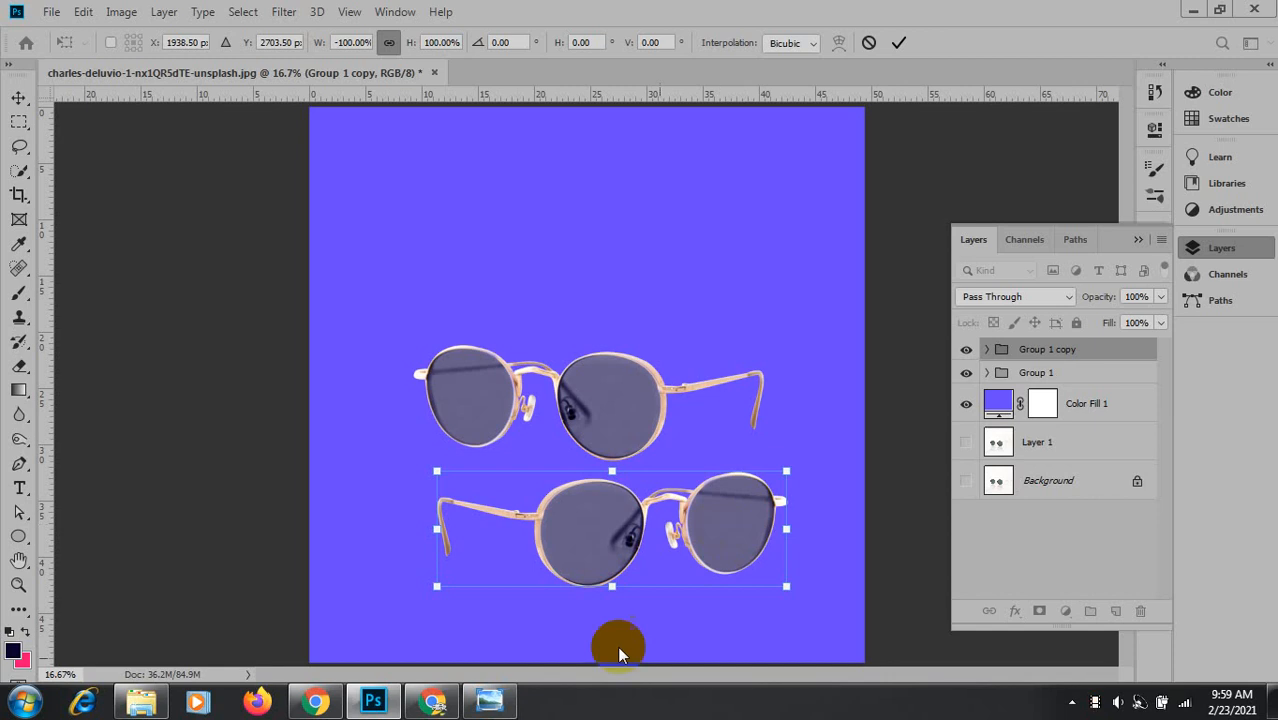
pyautogui.click(490, 700)
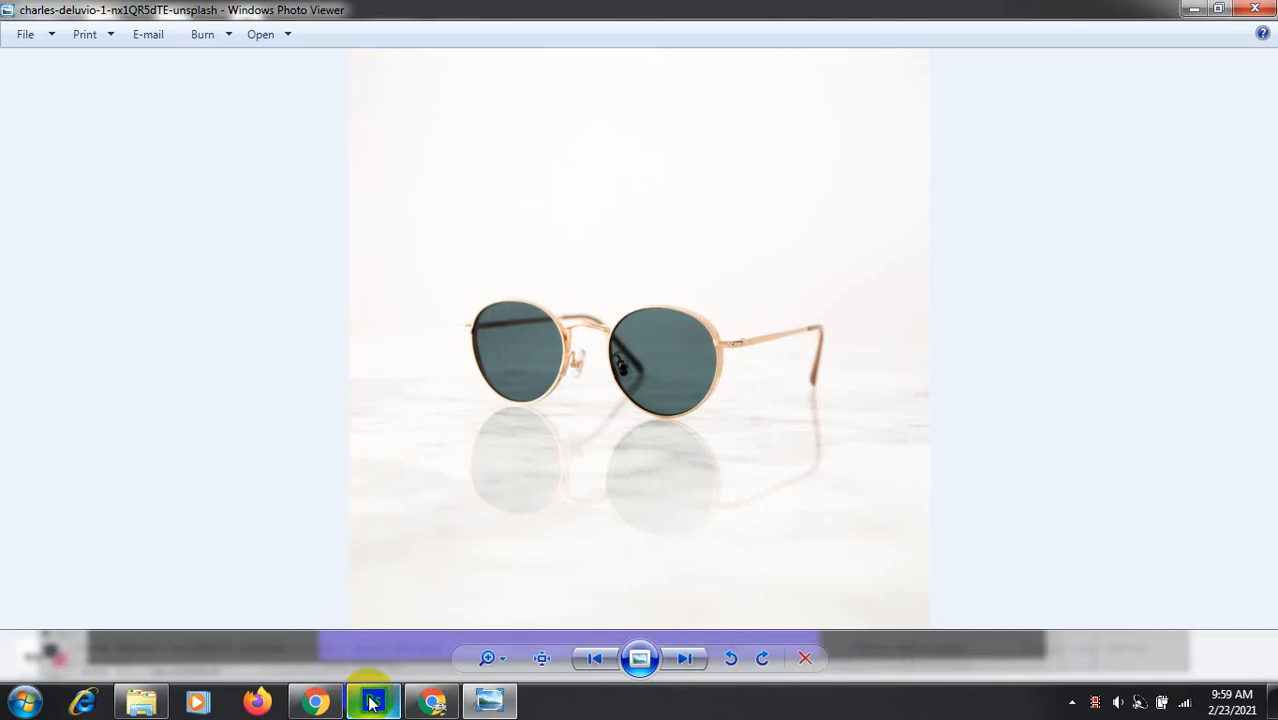
# Switch back and forth between the document and the reference photo, ending in Photoshop.
pyautogui.click(372, 703)
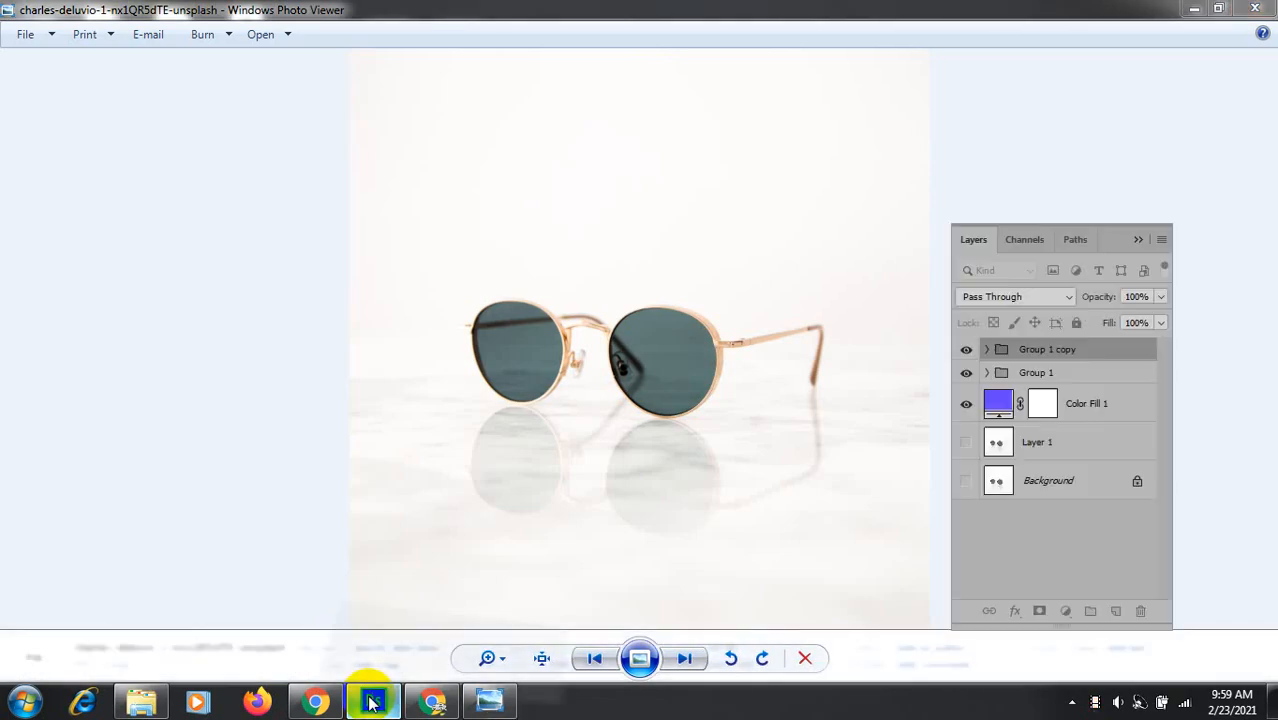
pyautogui.click(372, 703)
pyautogui.click(372, 703)
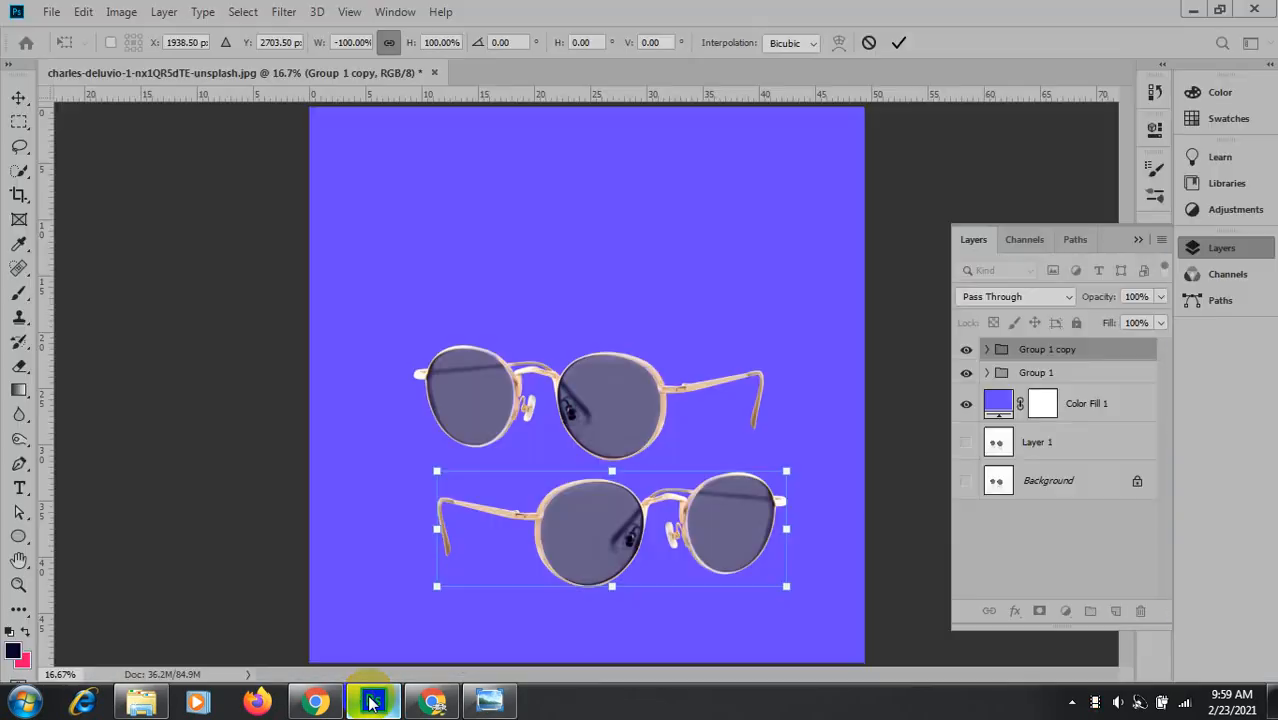
pyautogui.click(372, 703)
pyautogui.click(372, 703)
pyautogui.click(372, 703)
pyautogui.click(372, 703)
pyautogui.click(372, 703)
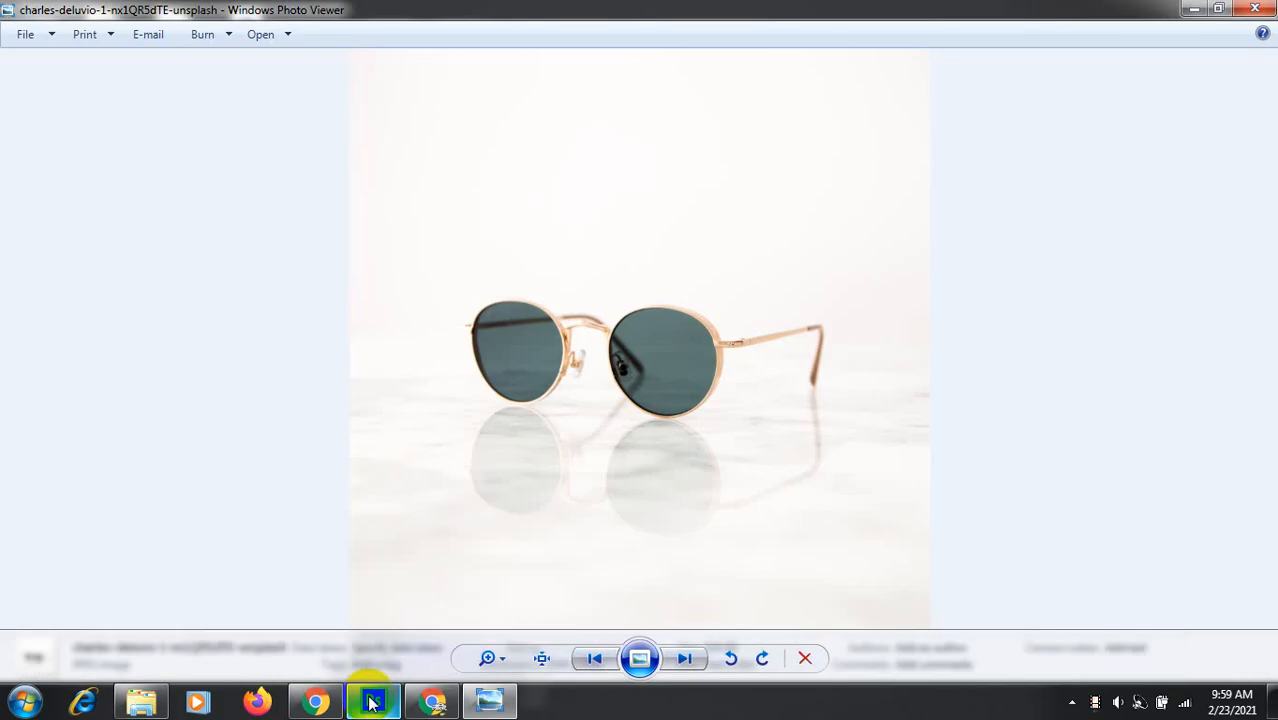
pyautogui.click(372, 703)
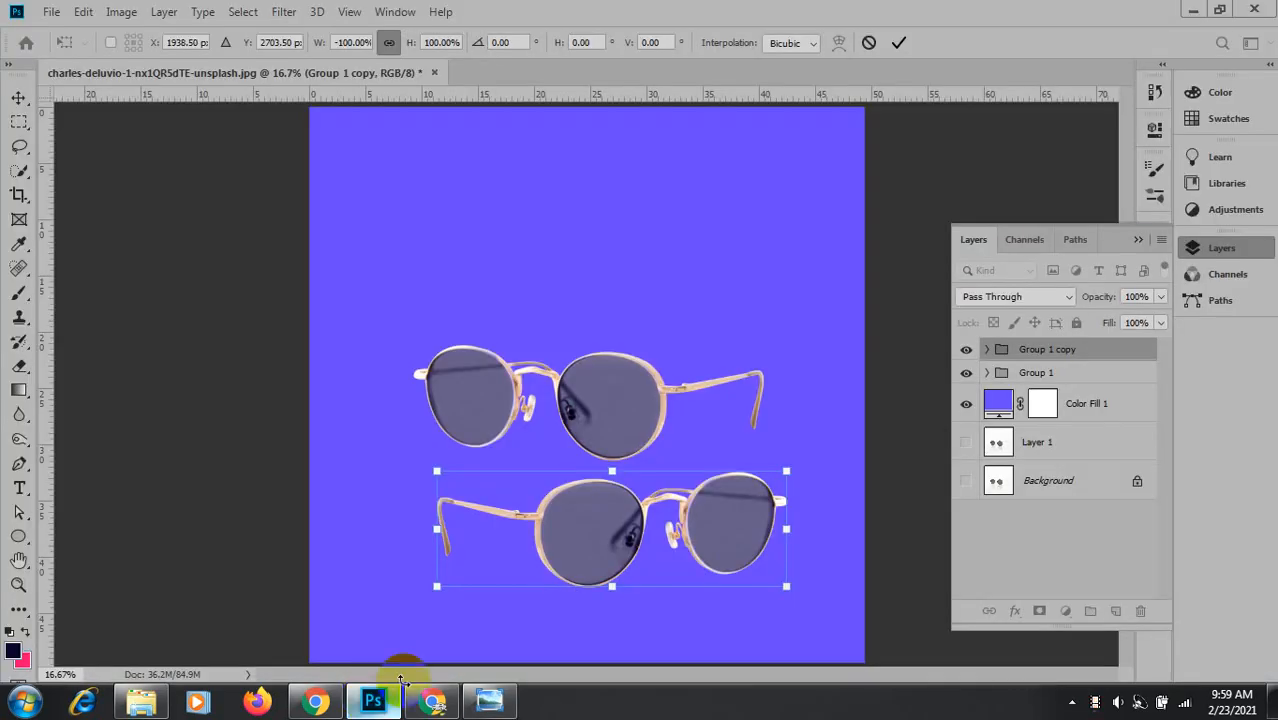
pyautogui.click(370, 703)
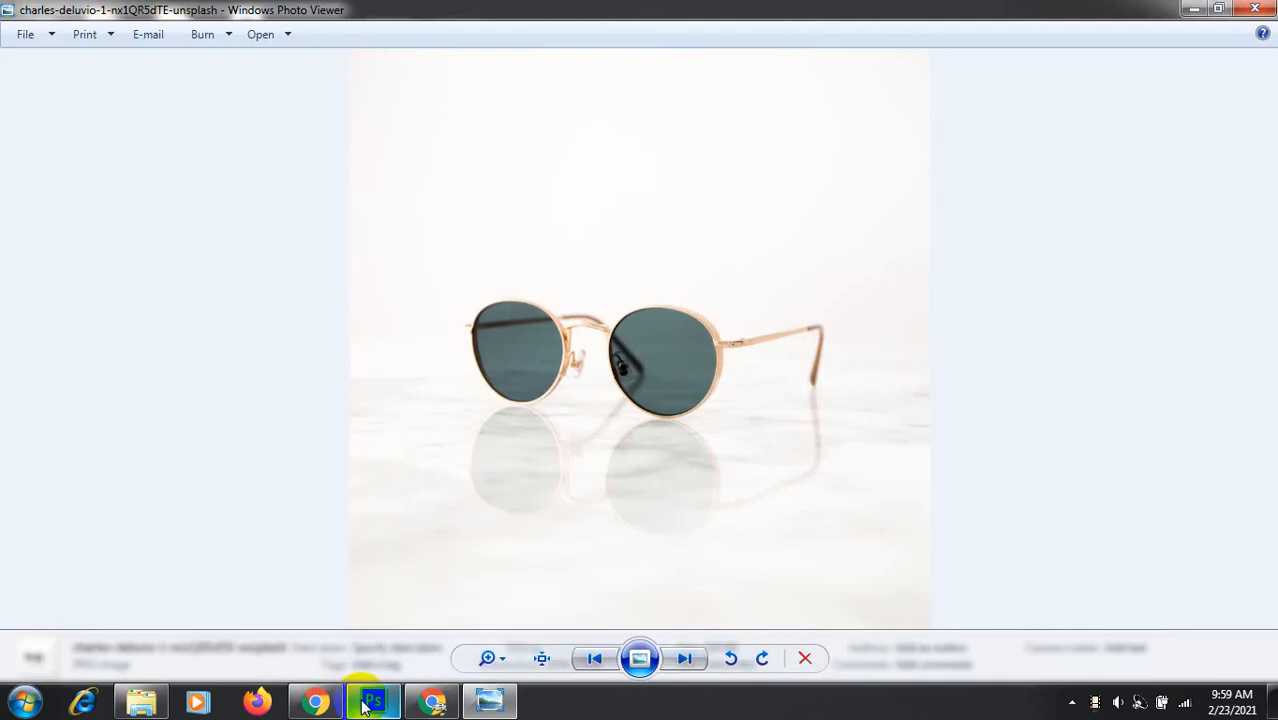
pyautogui.click(370, 703)
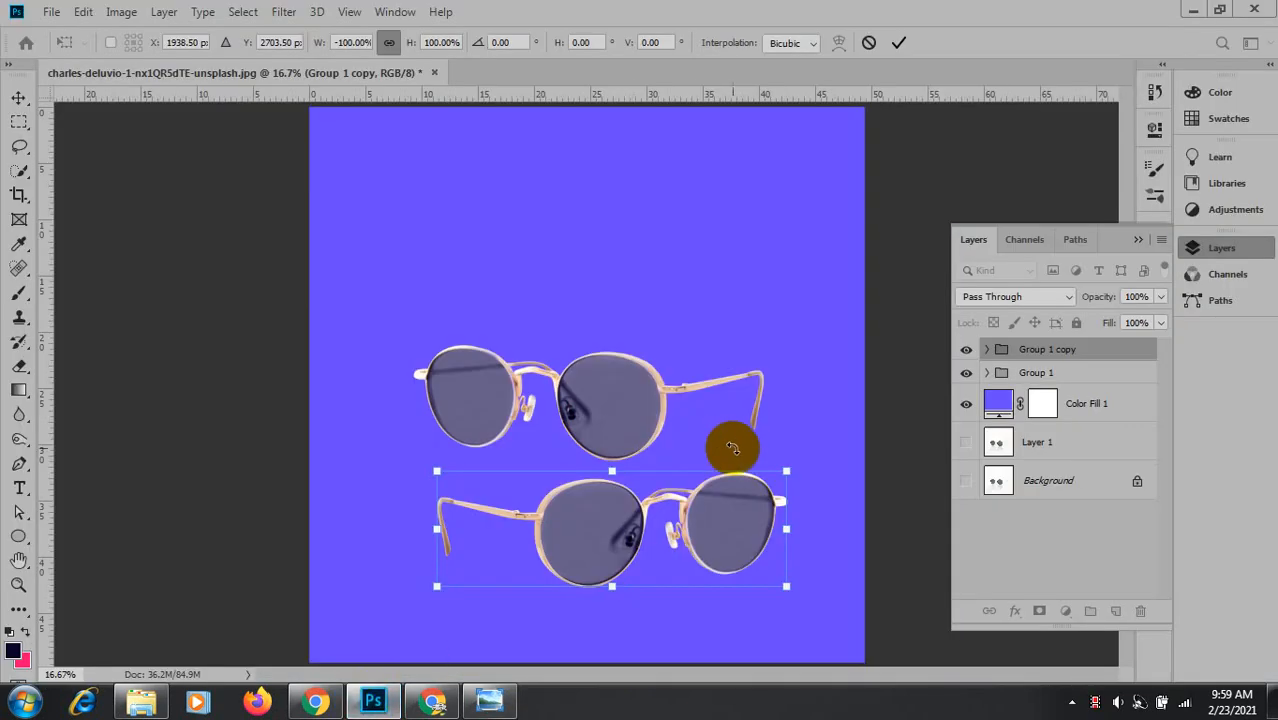
# Flip the copy vertically, undo its horizontal mirror, and move it up over the original's lower half.
pyautogui.rightClick(691, 514)
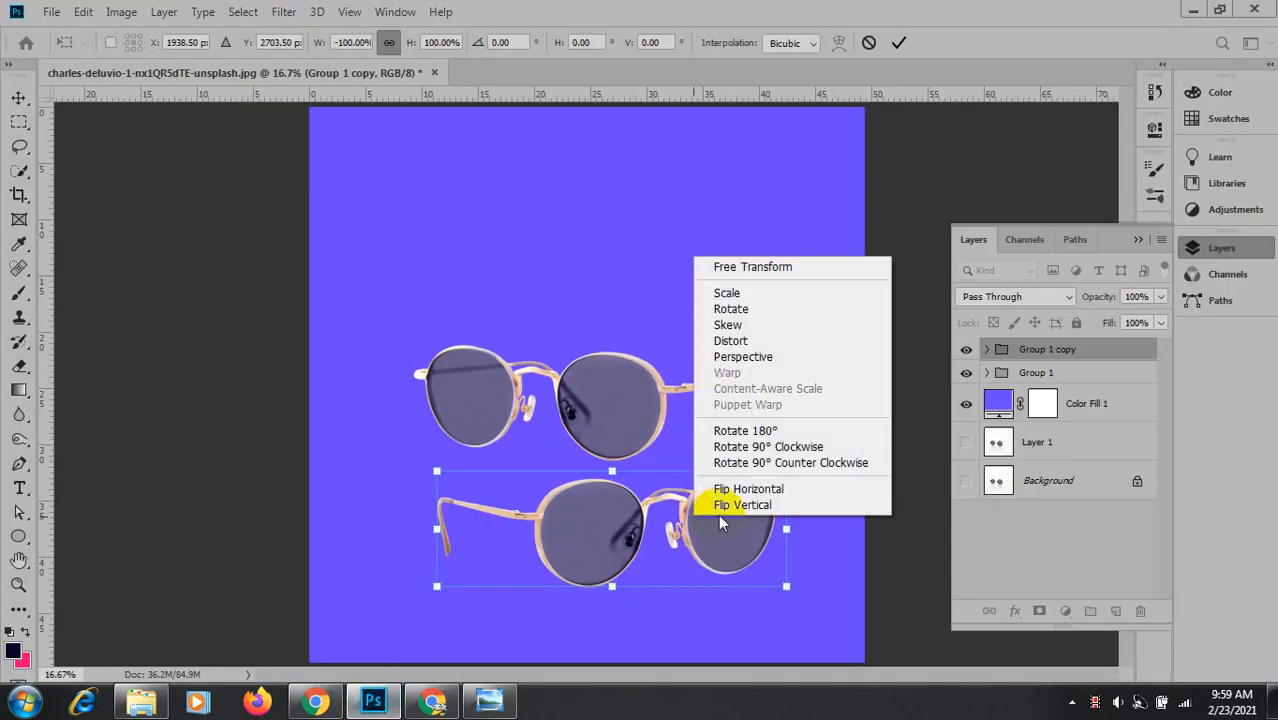
pyautogui.click(755, 504)
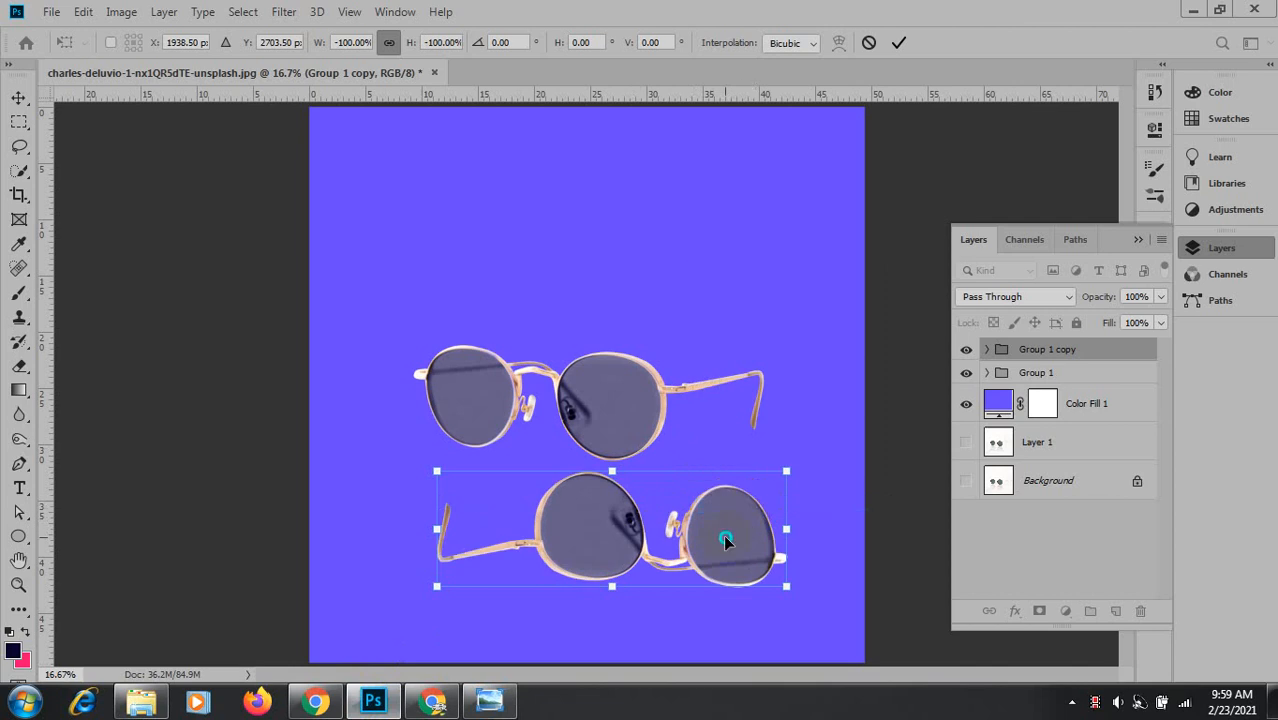
pyautogui.rightClick(725, 536)
pyautogui.click(757, 511)
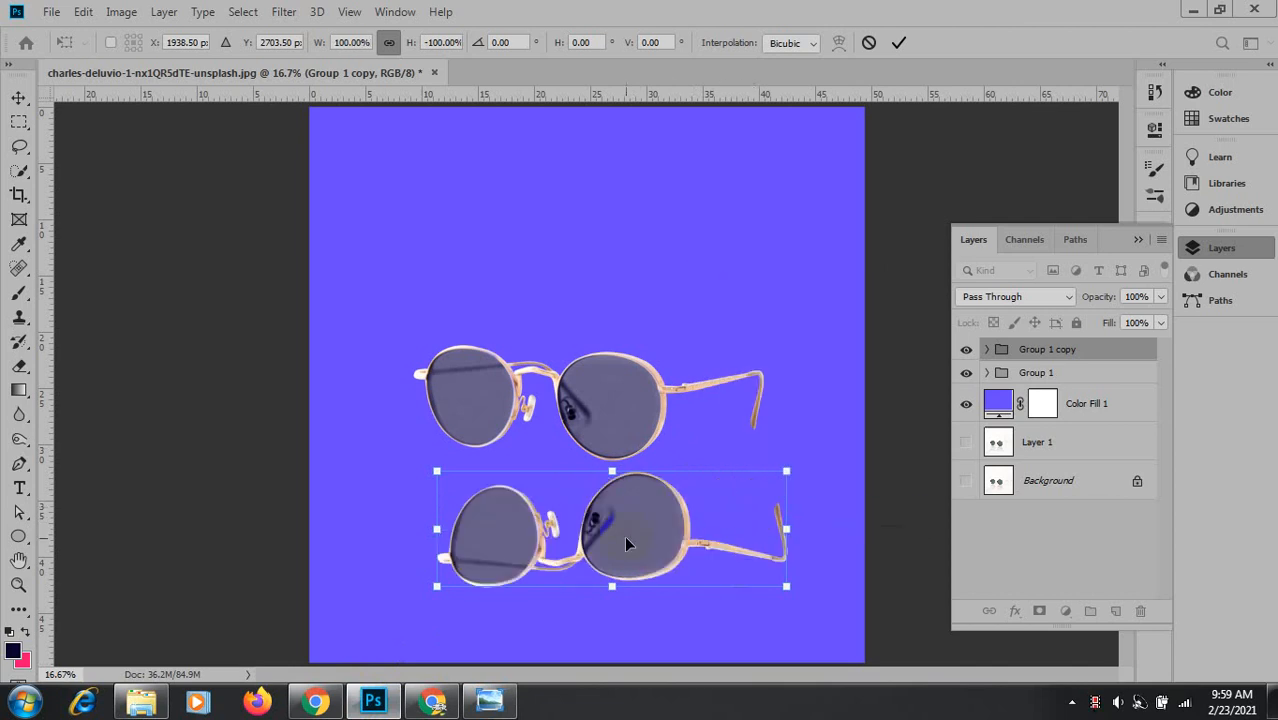
pyautogui.rightClick(641, 548)
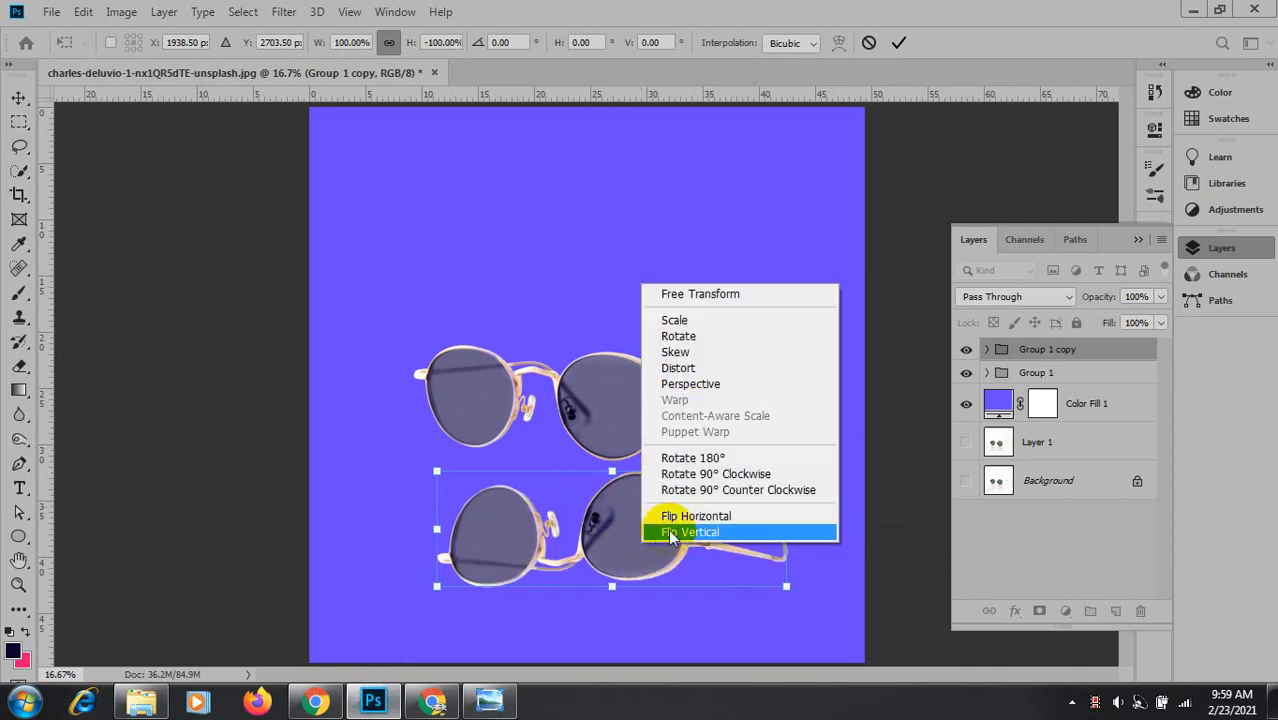
pyautogui.click(836, 583)
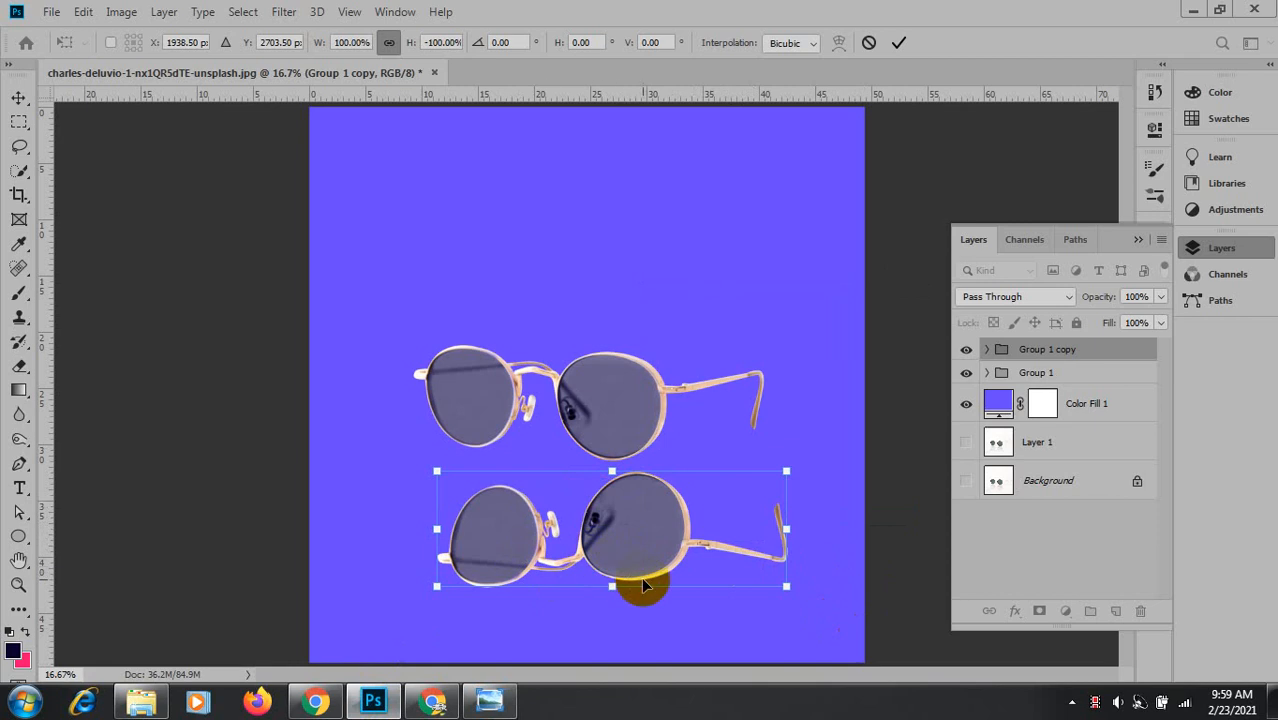
pyautogui.moveTo(642, 575); pyautogui.dragTo(620, 511)
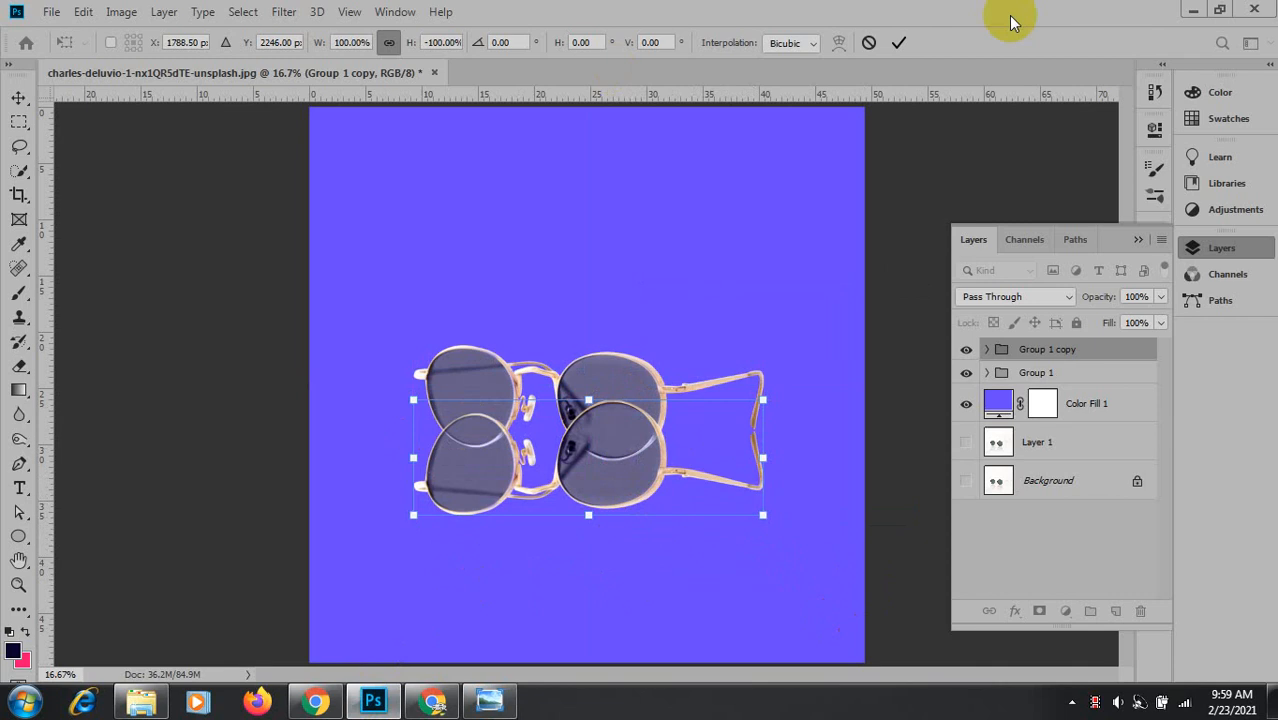
# Distort the flipped copy, reshaping its lower-left corner and stretching its height.
pyautogui.rightClick(580, 431)
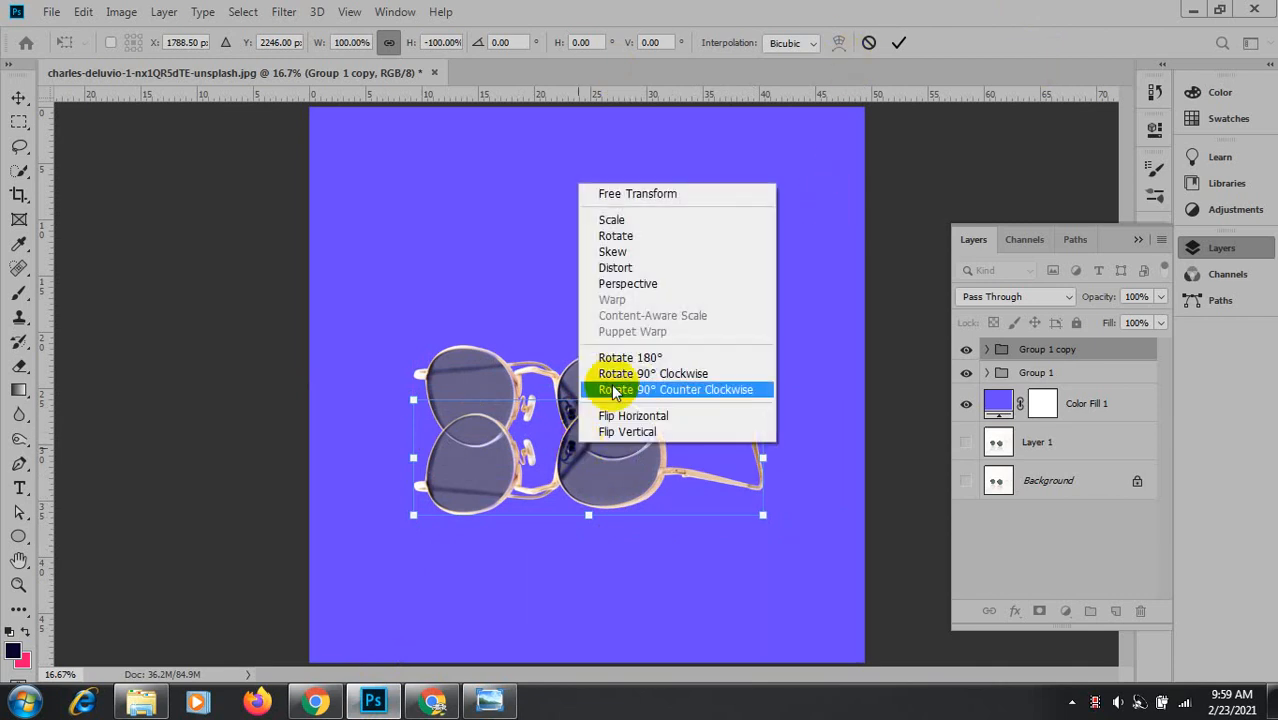
pyautogui.click(612, 268)
pyautogui.moveTo(535, 495)
pyautogui.mouseDown()
pyautogui.moveTo(529, 526)
pyautogui.moveTo(539, 492)
pyautogui.mouseUp()
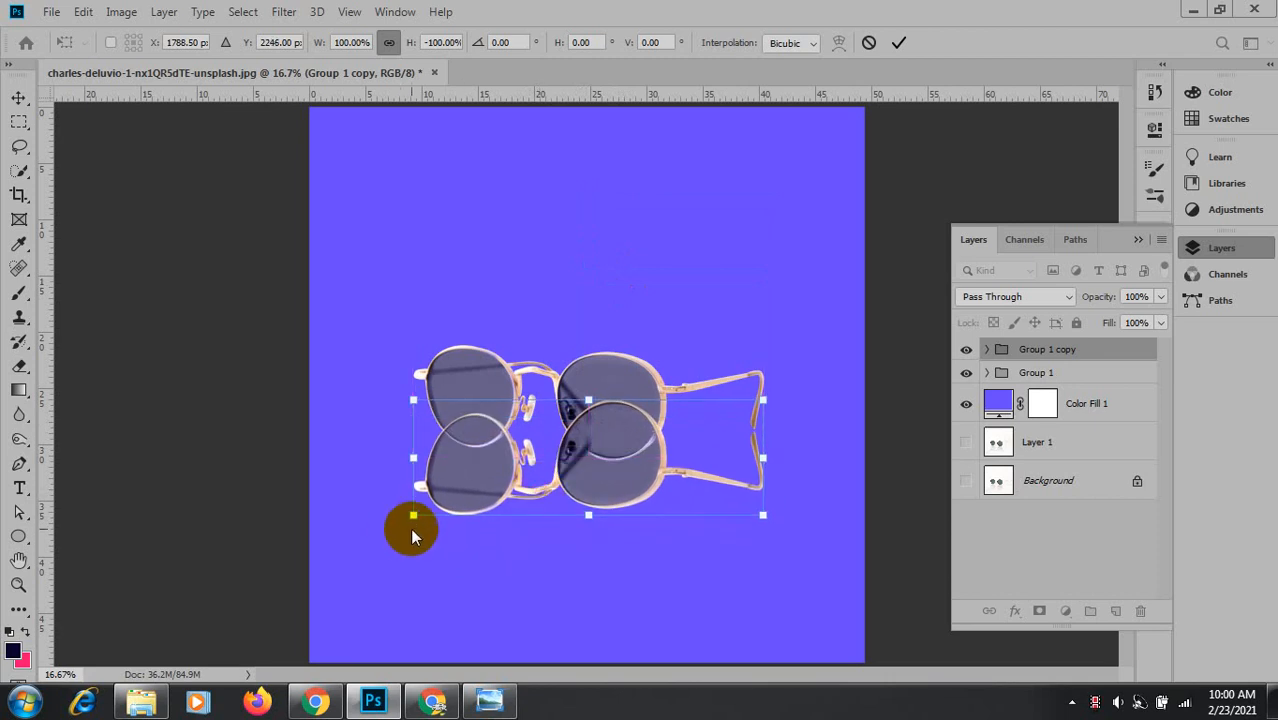
pyautogui.moveTo(413, 525)
pyautogui.mouseDown()
pyautogui.moveTo(398, 552)
pyautogui.moveTo(412, 517)
pyautogui.mouseUp()
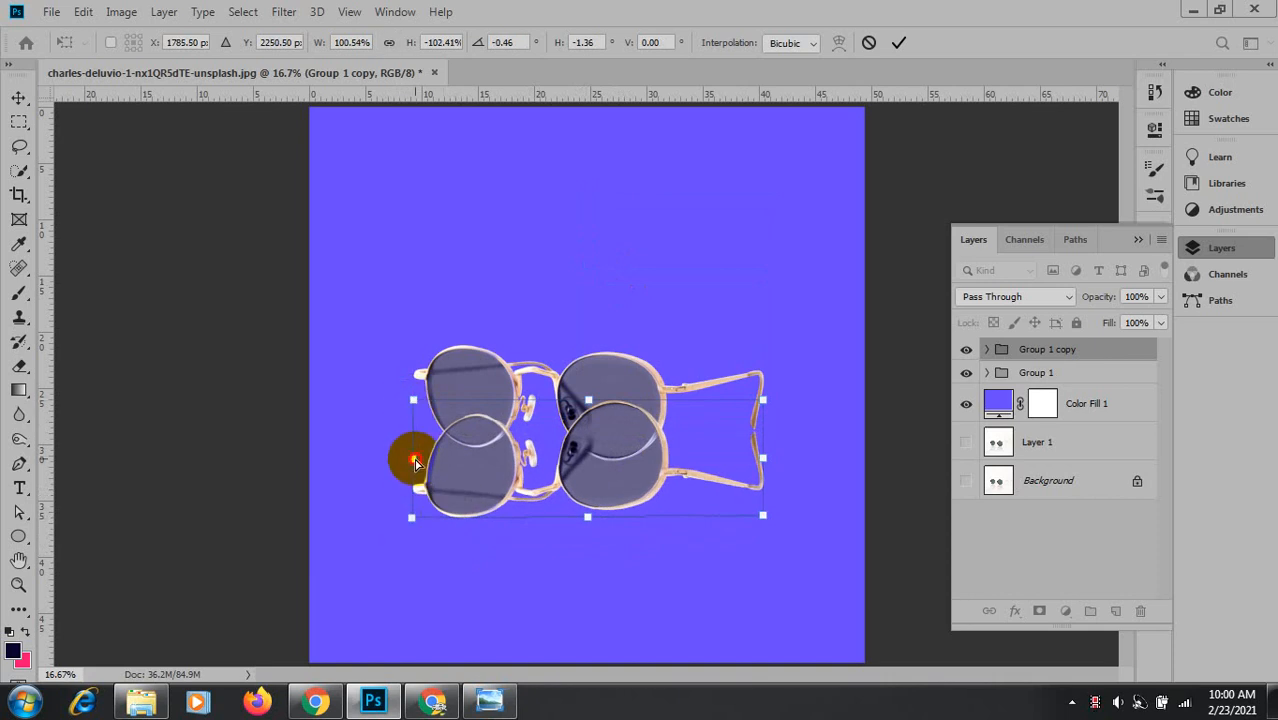
pyautogui.moveTo(416, 462); pyautogui.dragTo(413, 498)
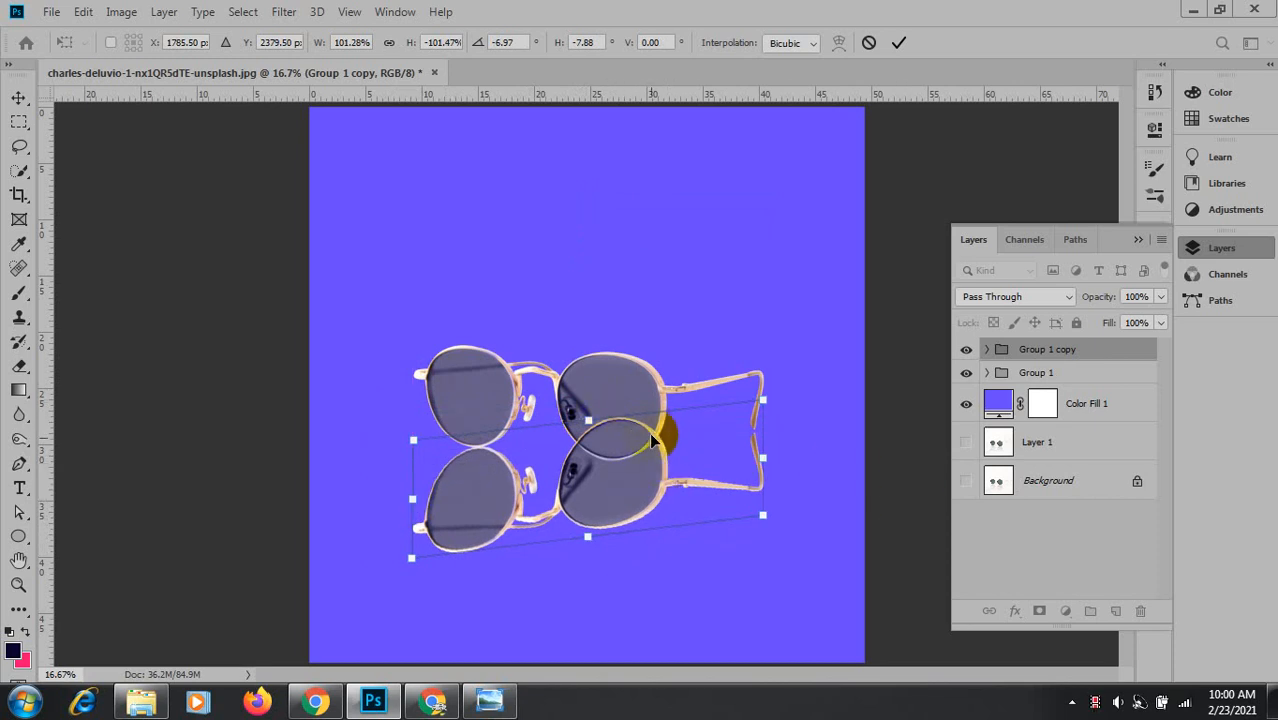
pyautogui.moveTo(664, 450)
pyautogui.mouseDown()
pyautogui.moveTo(664, 466)
pyautogui.moveTo(668, 438)
pyautogui.moveTo(666, 450)
pyautogui.mouseUp()
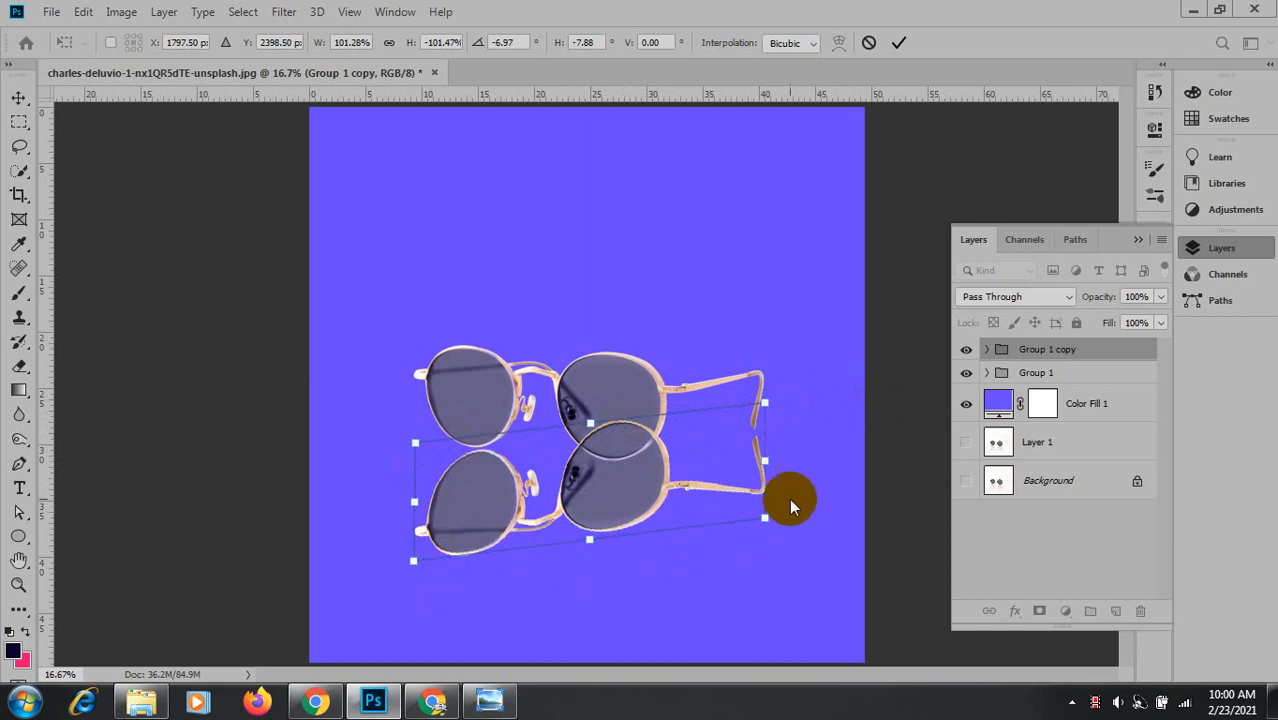
pyautogui.moveTo(590, 541); pyautogui.dragTo(603, 569)
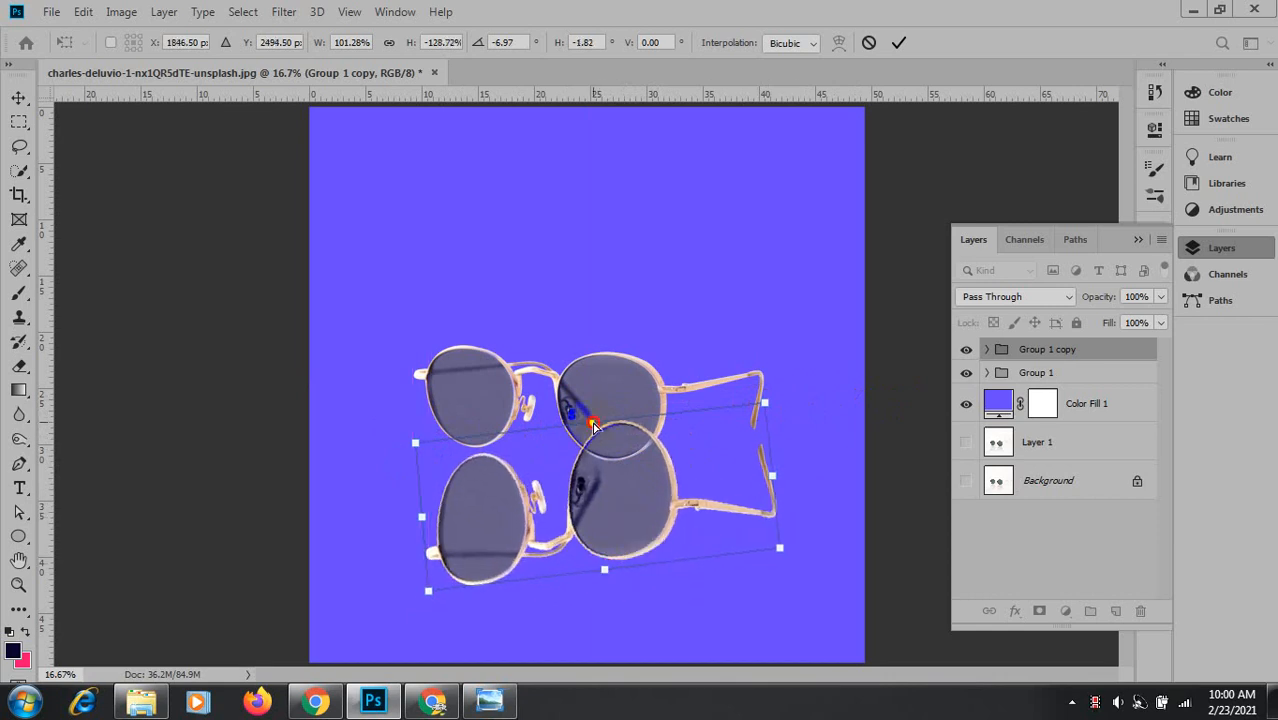
pyautogui.moveTo(593, 425); pyautogui.dragTo(586, 462)
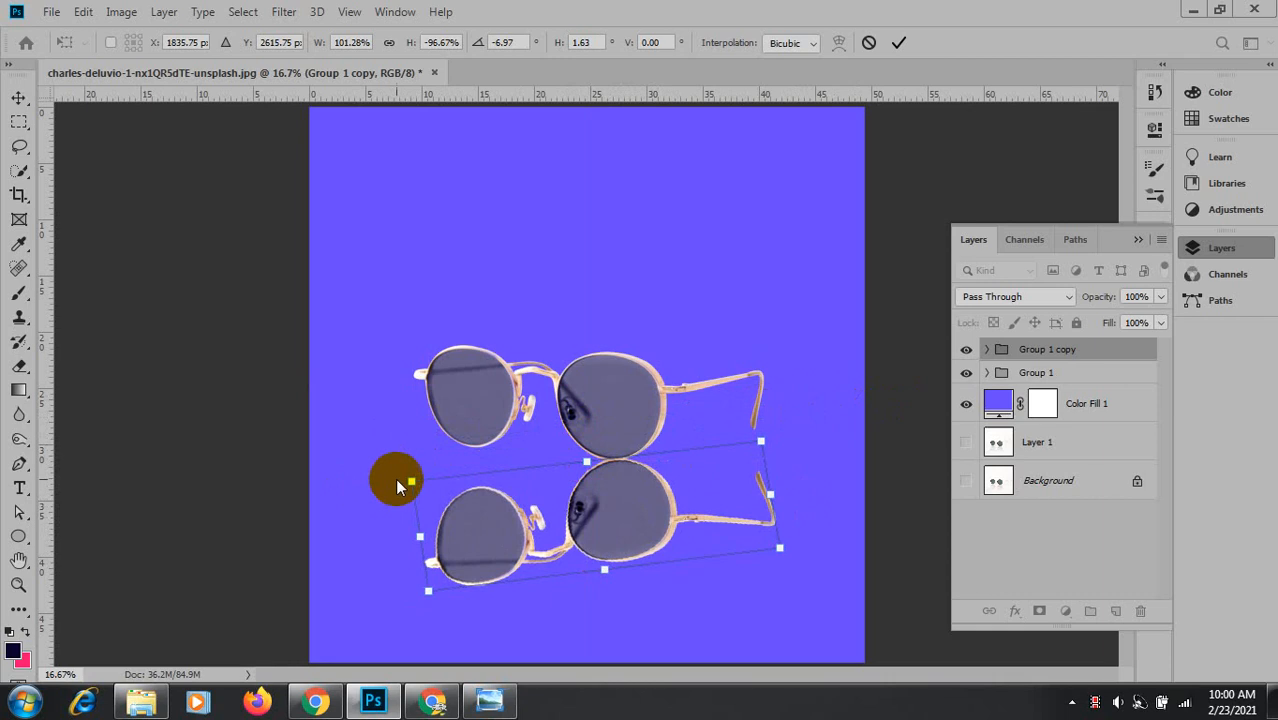
# Slant the reflection's corners and top edge further, then cancel the whole transform.
pyautogui.moveTo(410, 486); pyautogui.dragTo(385, 422)
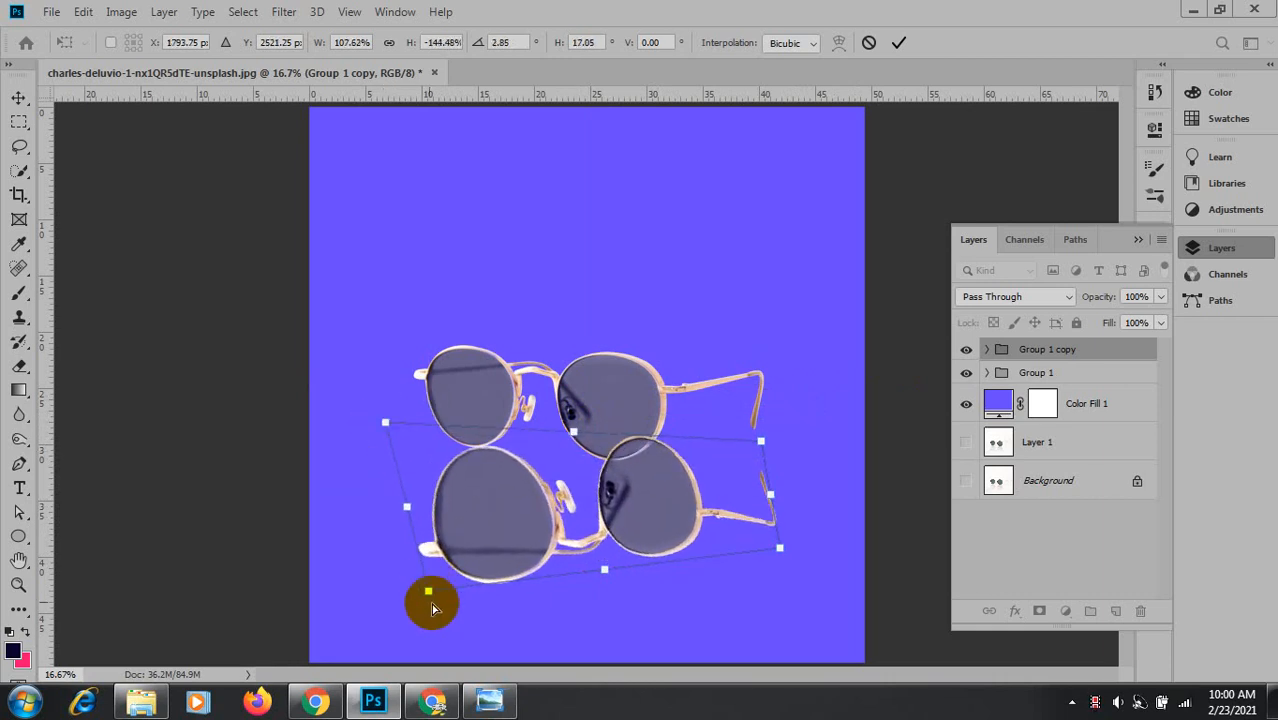
pyautogui.moveTo(426, 594); pyautogui.dragTo(391, 532)
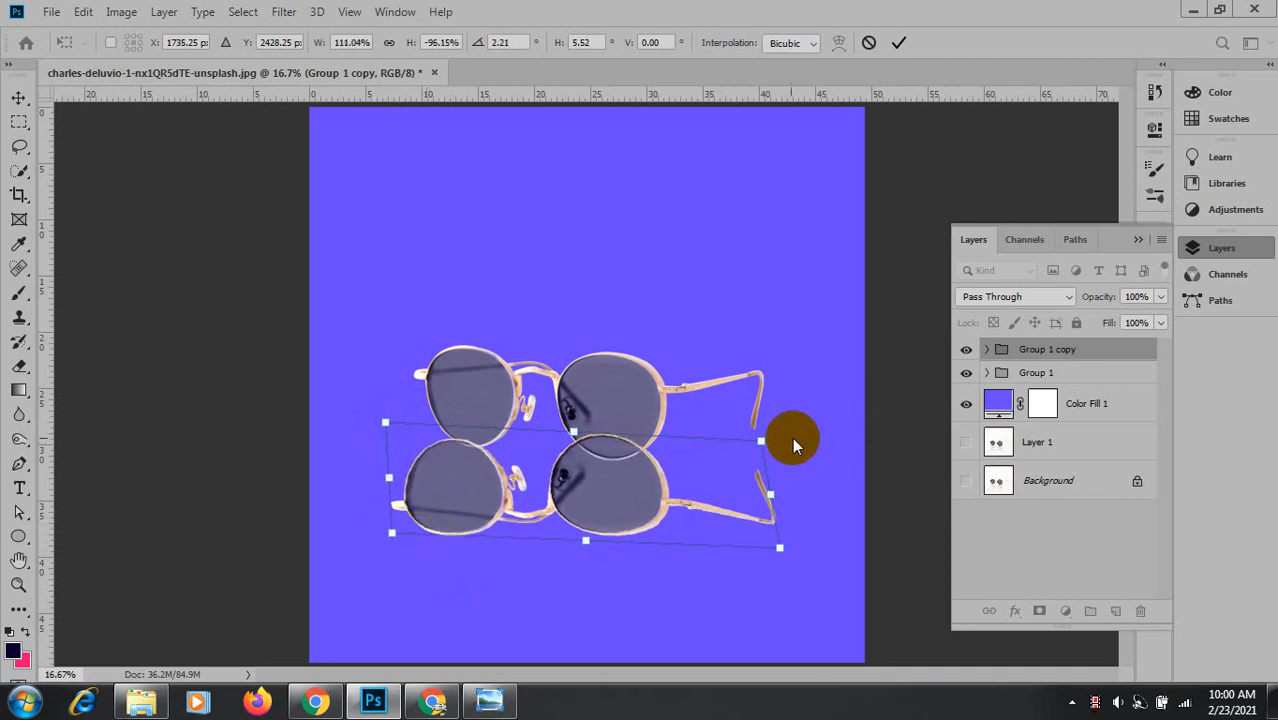
pyautogui.moveTo(762, 448)
pyautogui.mouseDown()
pyautogui.moveTo(759, 428)
pyautogui.moveTo(767, 447)
pyautogui.mouseUp()
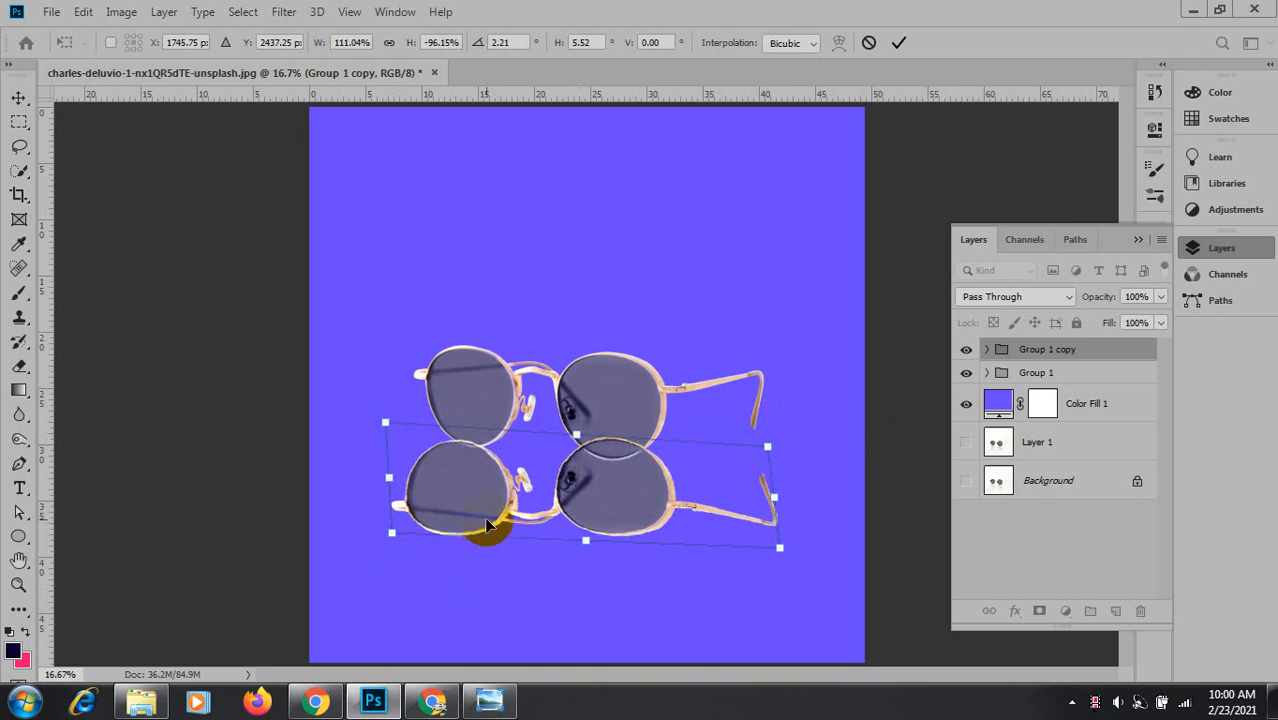
pyautogui.moveTo(507, 539)
pyautogui.mouseDown()
pyautogui.moveTo(513, 519)
pyautogui.moveTo(500, 521)
pyautogui.moveTo(521, 522)
pyautogui.mouseUp()
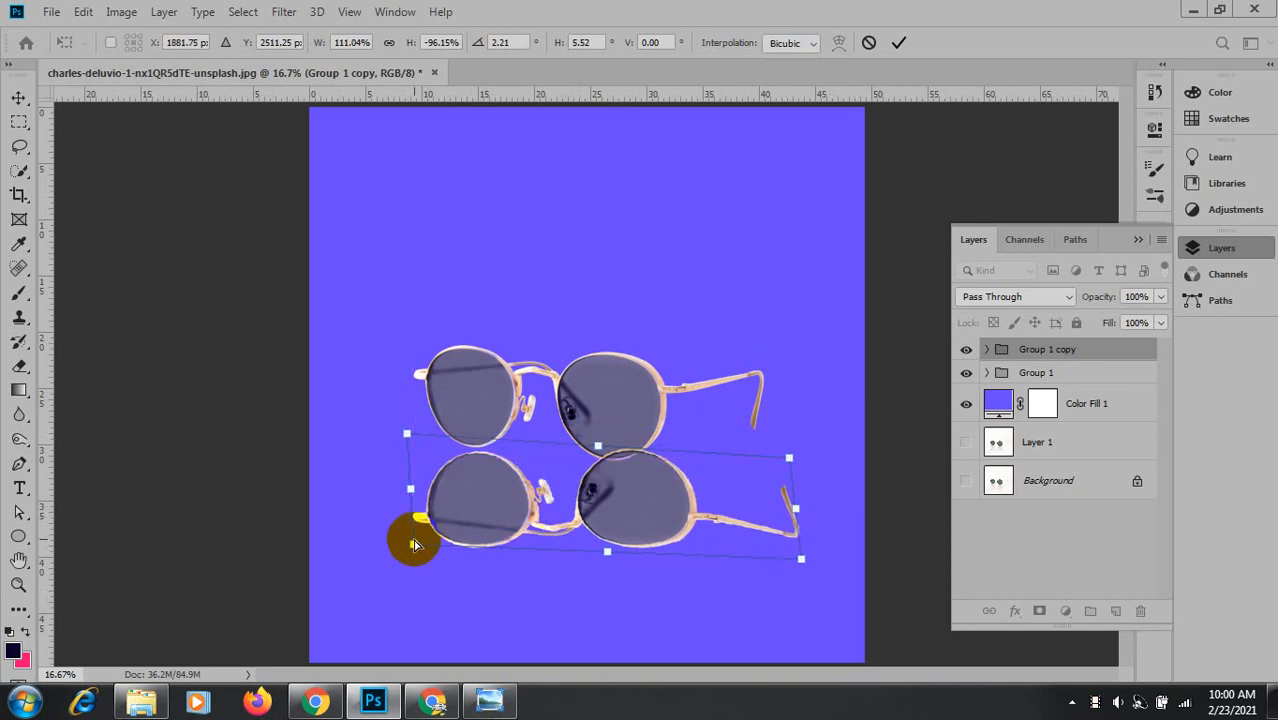
pyautogui.moveTo(408, 537); pyautogui.dragTo(422, 522)
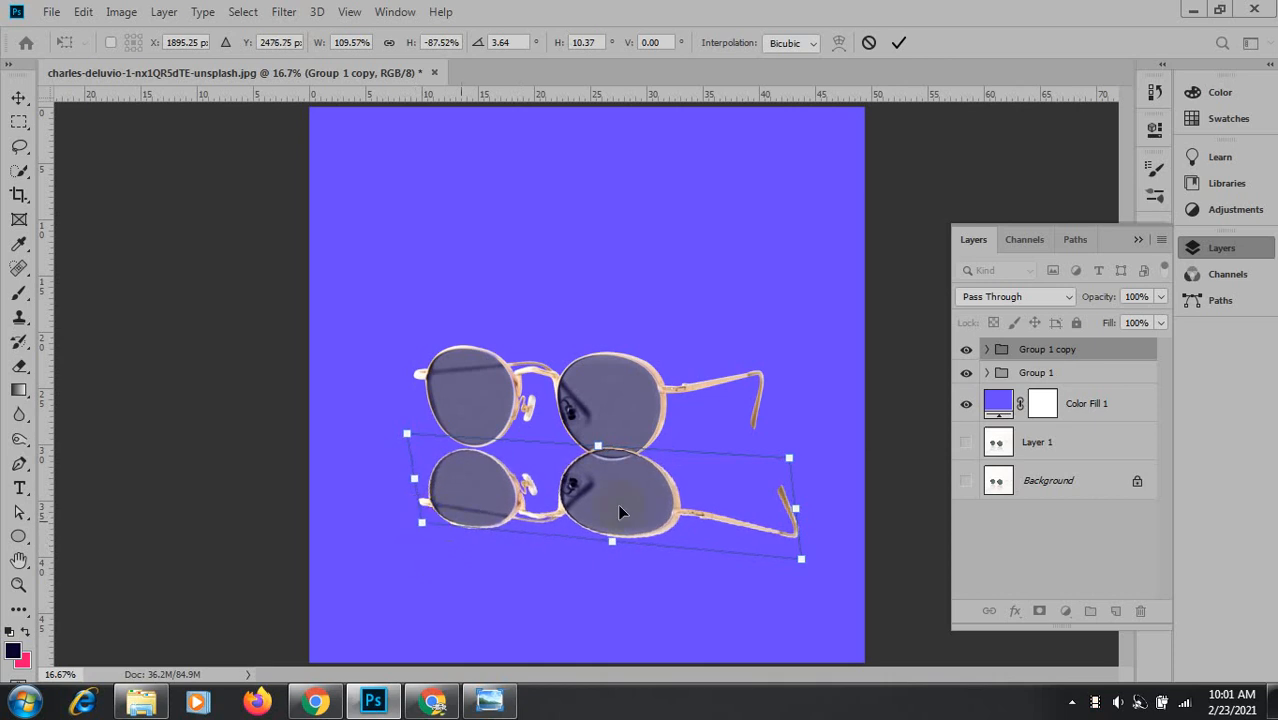
pyautogui.moveTo(790, 462); pyautogui.dragTo(768, 418)
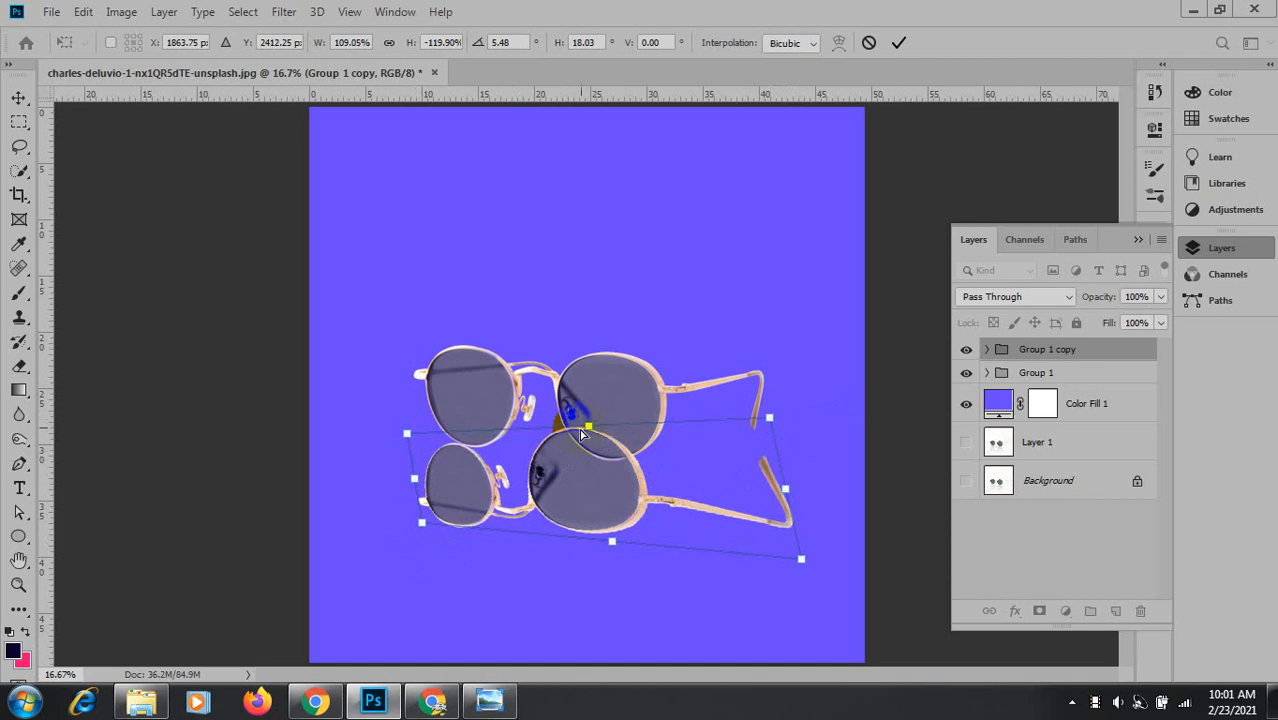
pyautogui.moveTo(595, 440)
pyautogui.mouseDown()
pyautogui.moveTo(608, 458)
pyautogui.moveTo(610, 446)
pyautogui.moveTo(595, 451)
pyautogui.mouseUp()
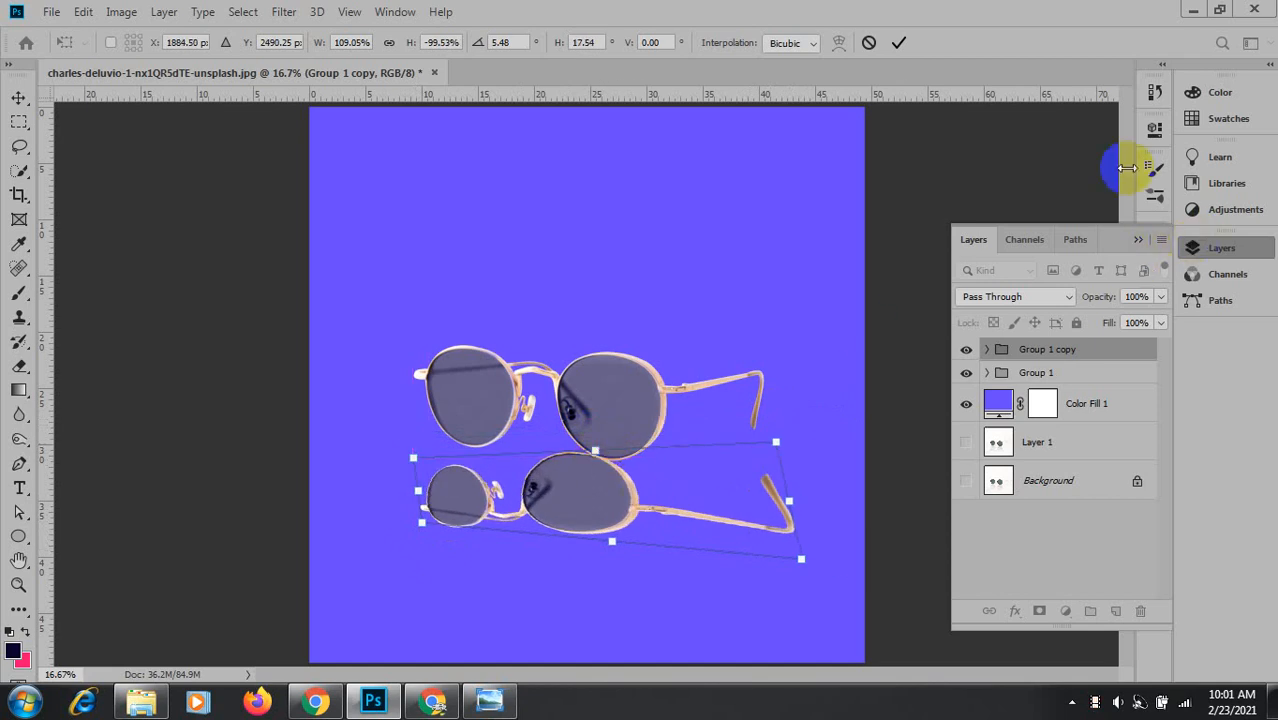
pyautogui.click(869, 42)
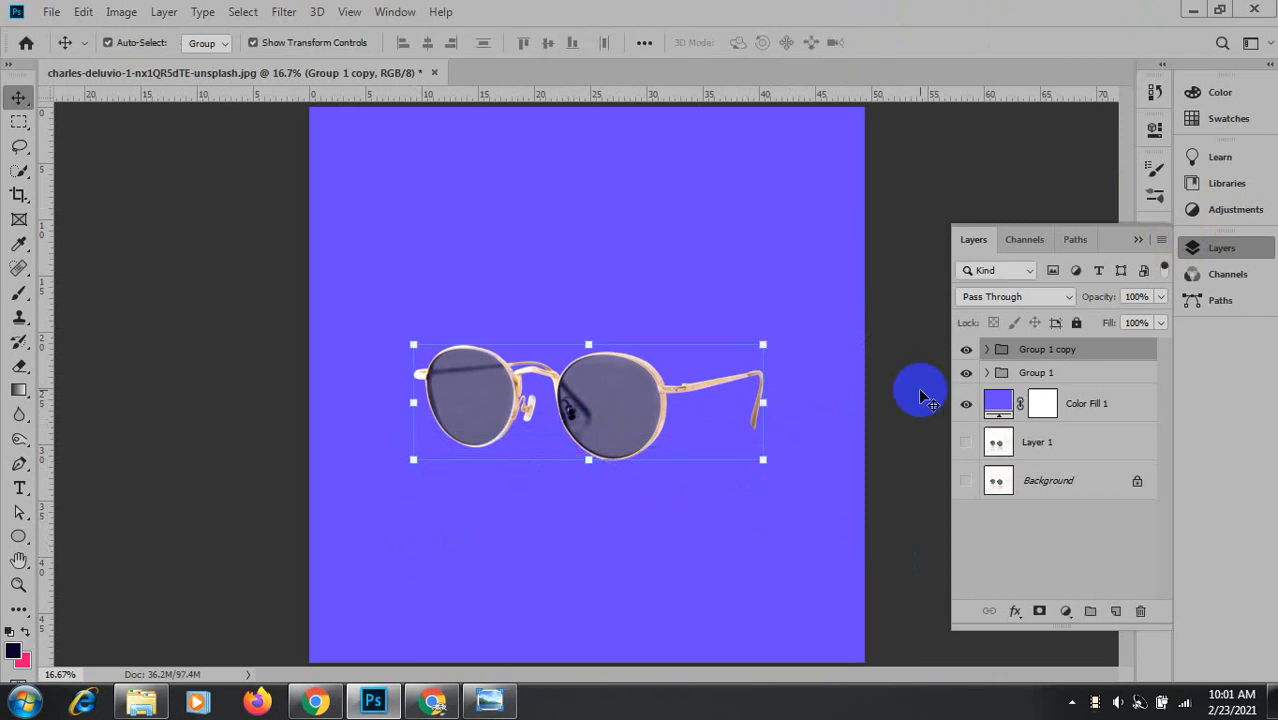
# Check the layers under the glasses, then group and ungroup Group 1 copy, leaving it unchanged.
pyautogui.rightClick(557, 378)
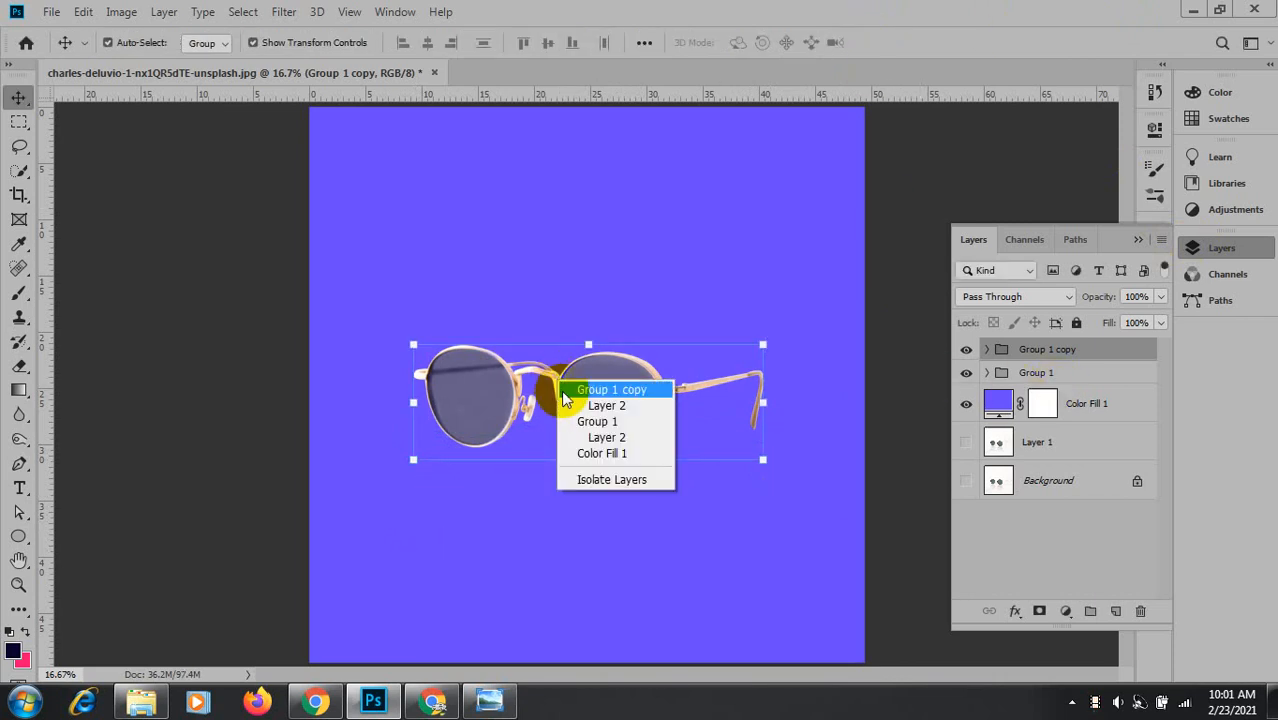
pyautogui.rightClick(615, 250)
pyautogui.click(617, 366)
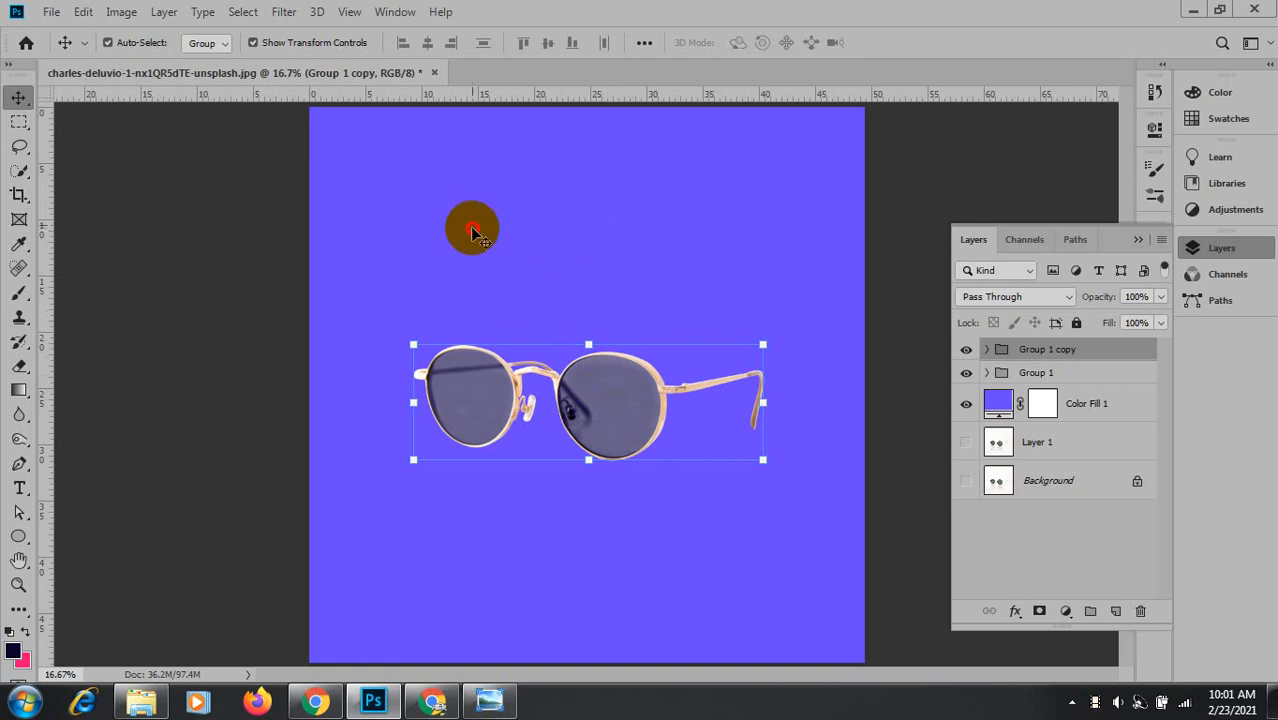
pyautogui.press('ctrl')
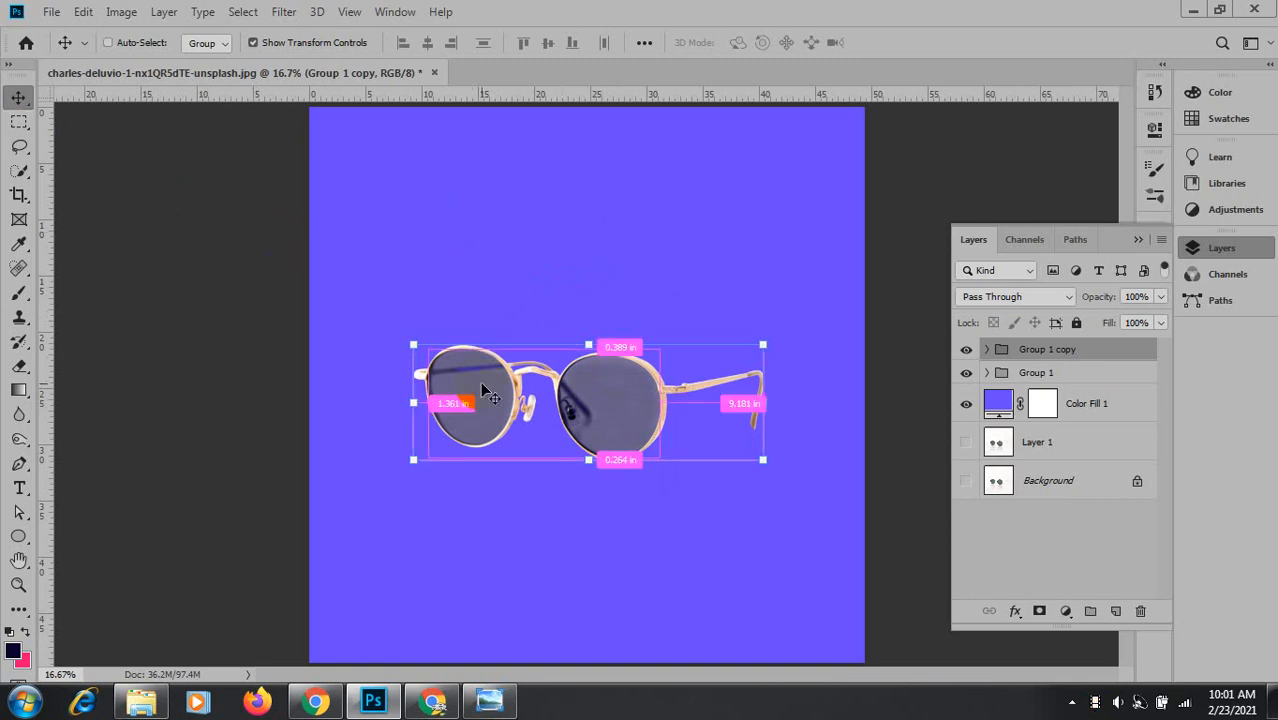
pyautogui.hotkey('ctrl', 'g')
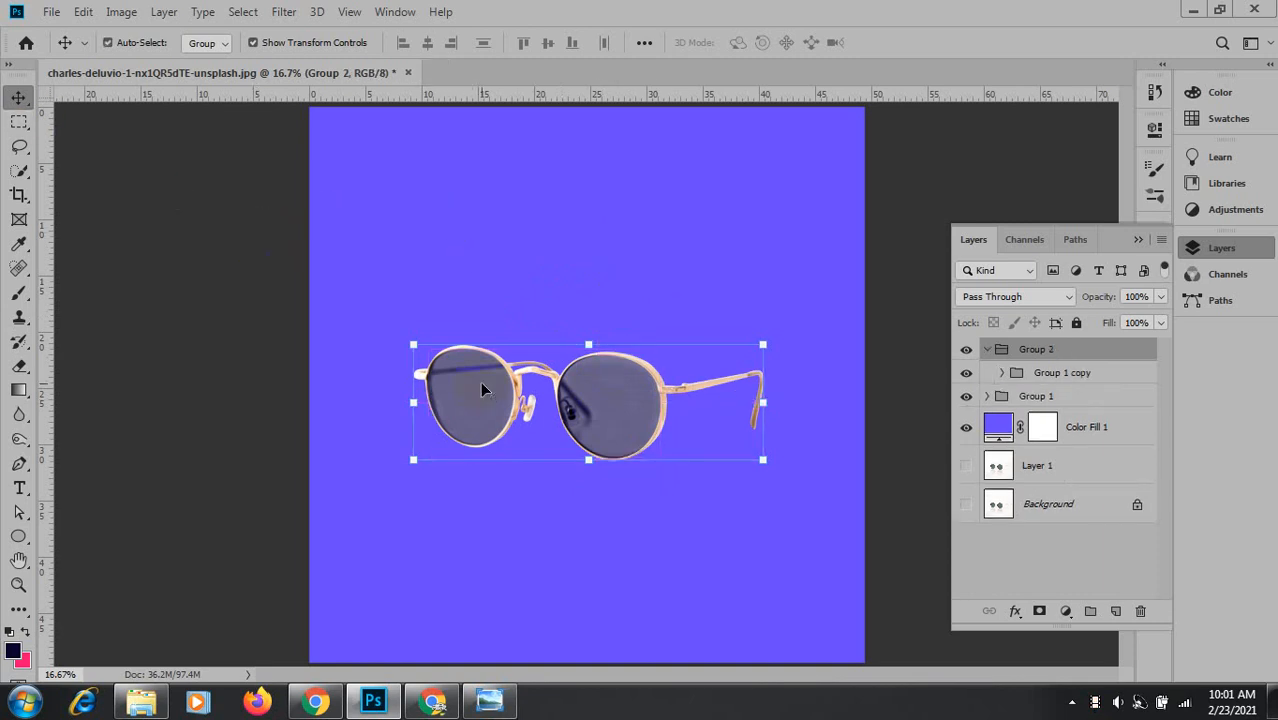
pyautogui.hotkey('ctrl', 'shift', 'g')
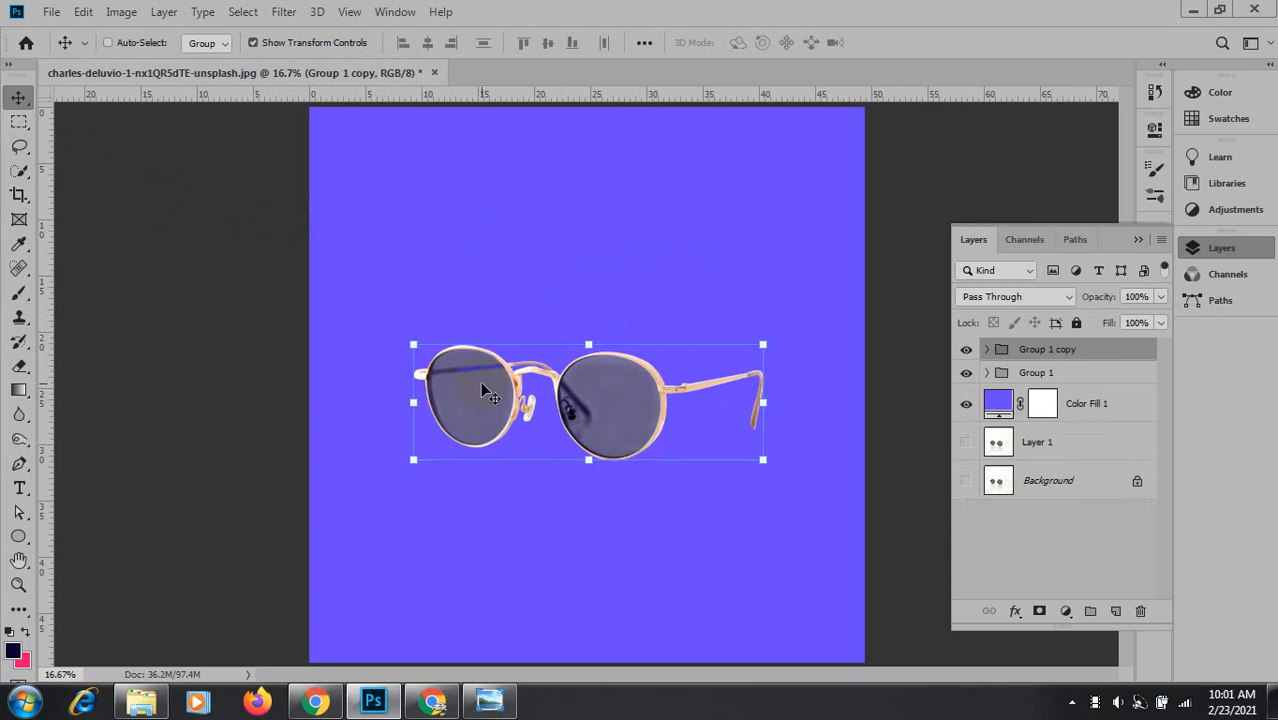
# Free-transform Group 1 copy and flip it vertically, undoing an accidental horizontal flip.
pyautogui.hotkey('ctrl', 't')
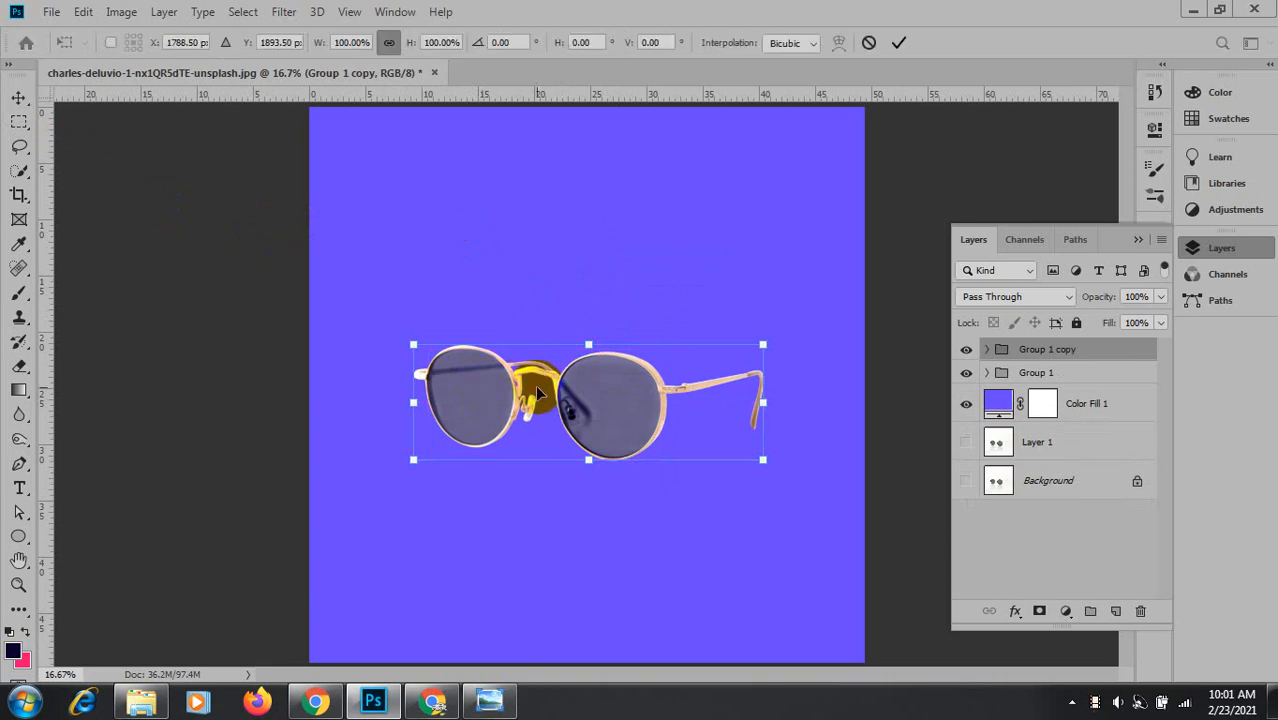
pyautogui.rightClick(621, 397)
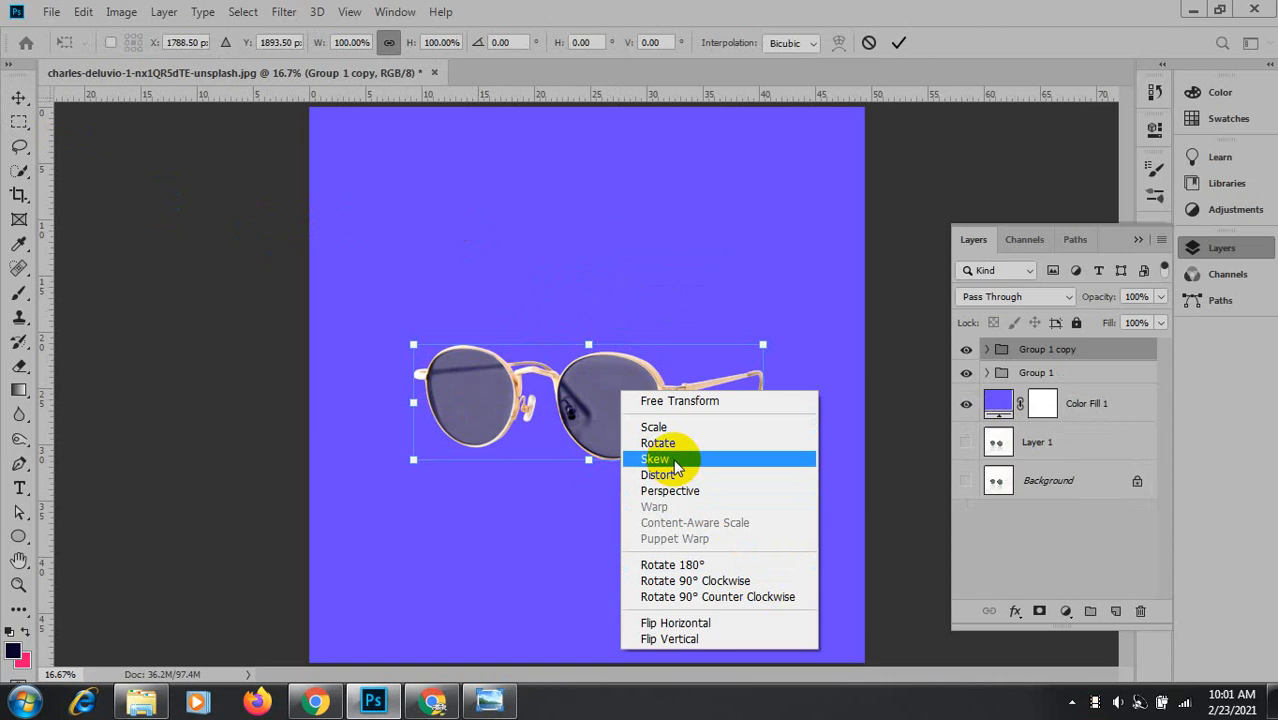
pyautogui.click(715, 622)
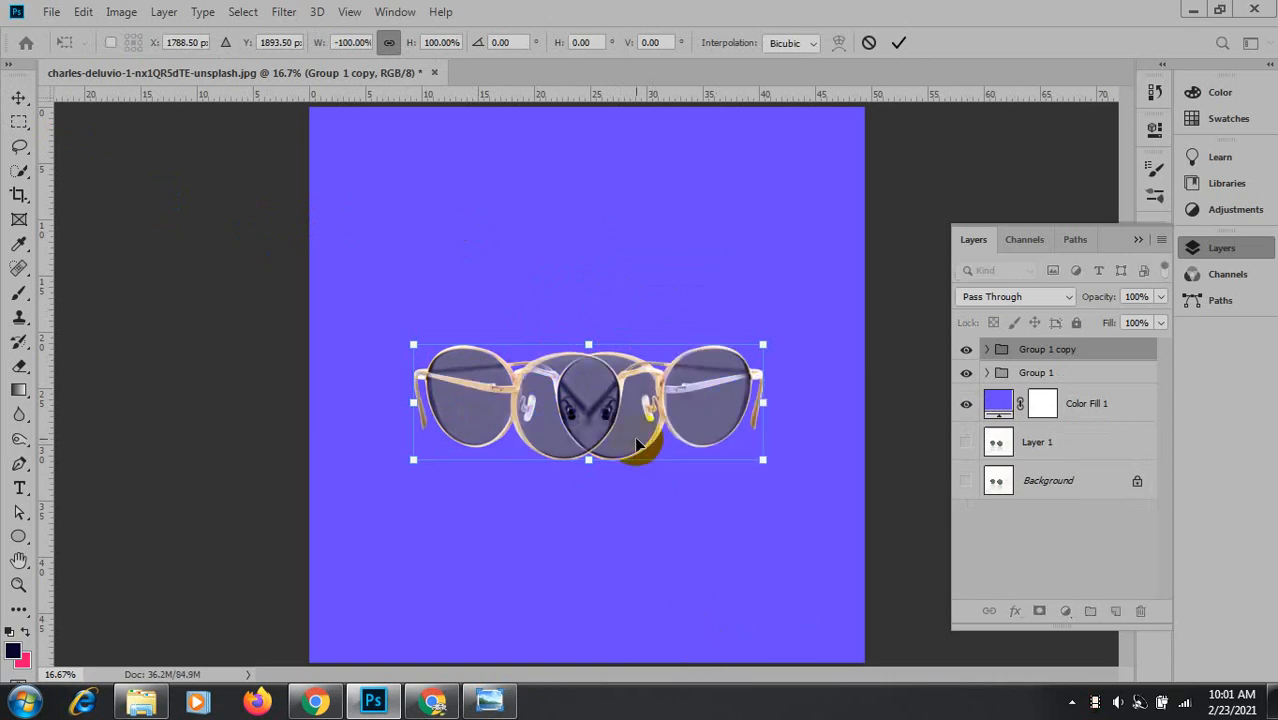
pyautogui.hotkey('ctrl', 'z')
pyautogui.rightClick(585, 398)
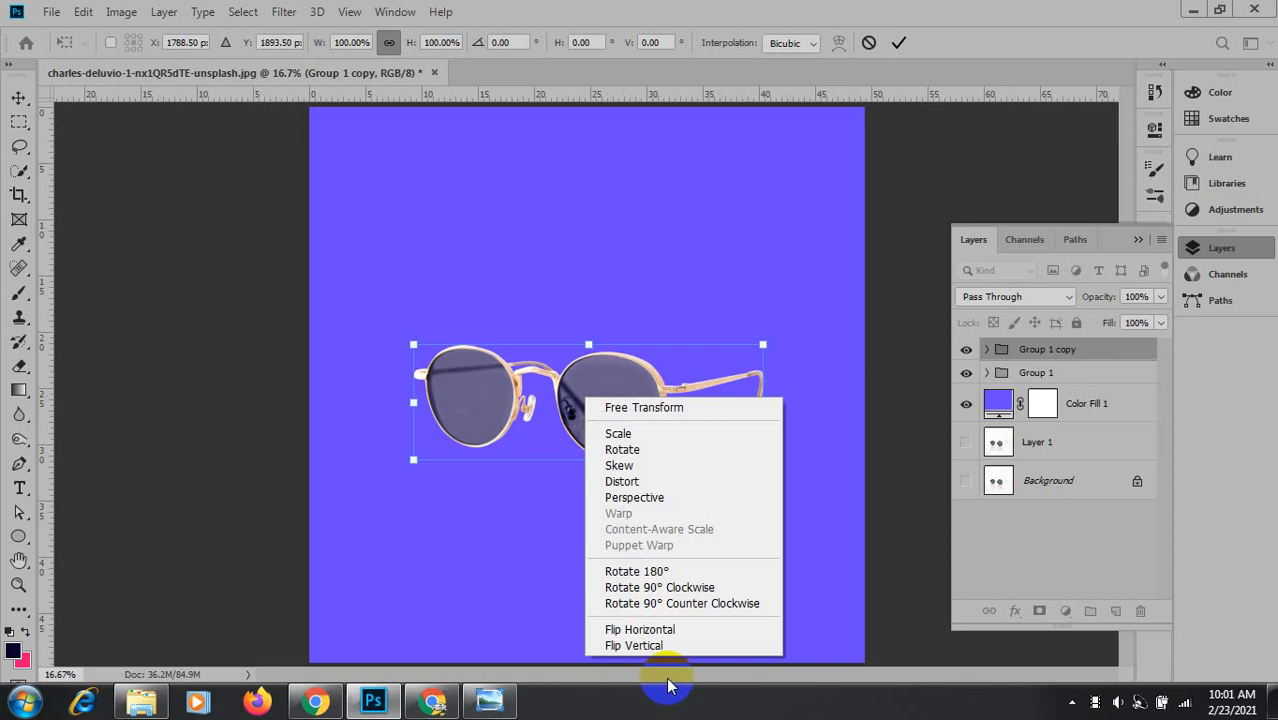
pyautogui.click(672, 641)
# Move the flipped copy below the glasses and rotate it about 10 degrees.
pyautogui.moveTo(604, 415); pyautogui.dragTo(602, 536)
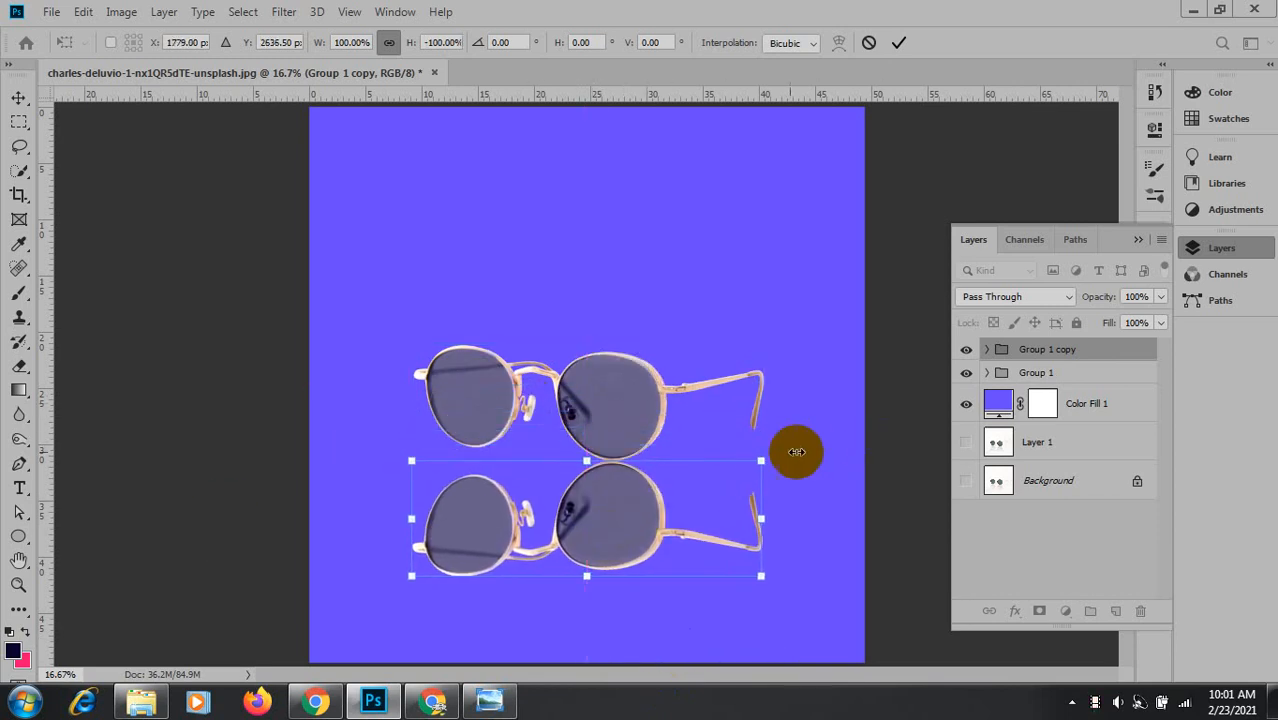
pyautogui.moveTo(776, 453); pyautogui.dragTo(776, 488)
pyautogui.moveTo(599, 530); pyautogui.dragTo(587, 522)
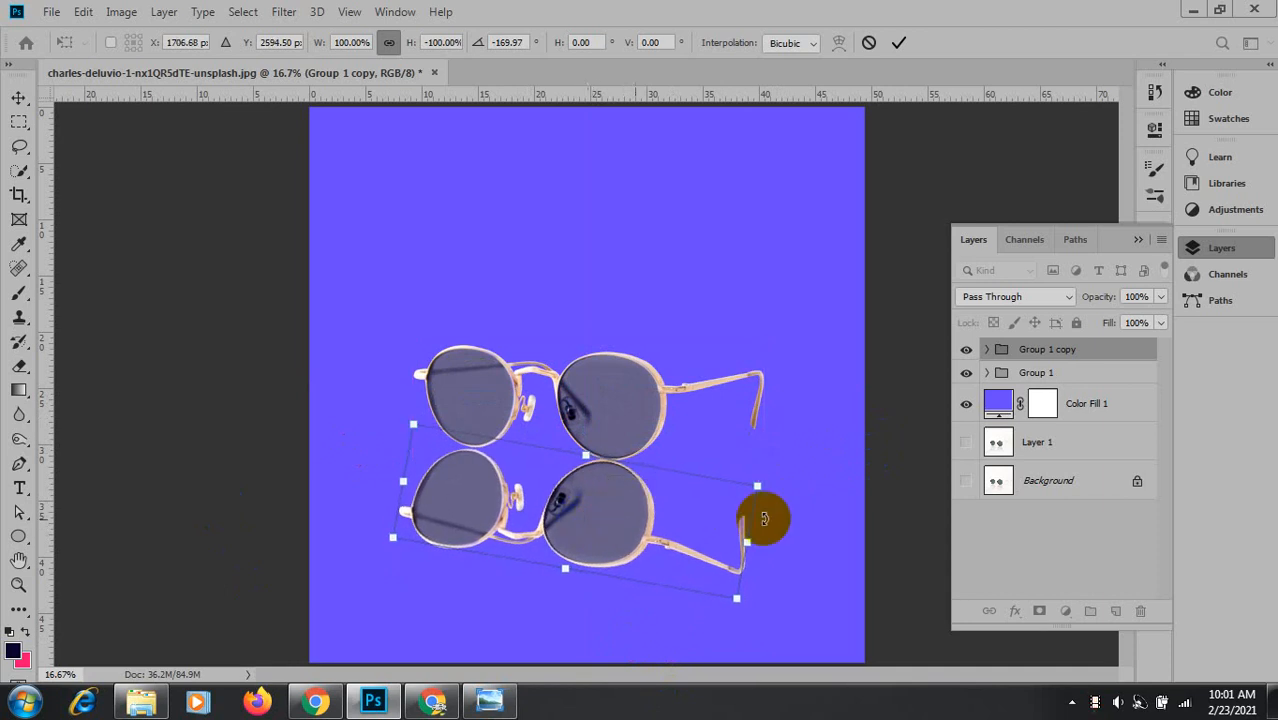
pyautogui.moveTo(778, 492)
pyautogui.mouseDown()
pyautogui.moveTo(765, 498)
pyautogui.moveTo(772, 488)
pyautogui.mouseUp()
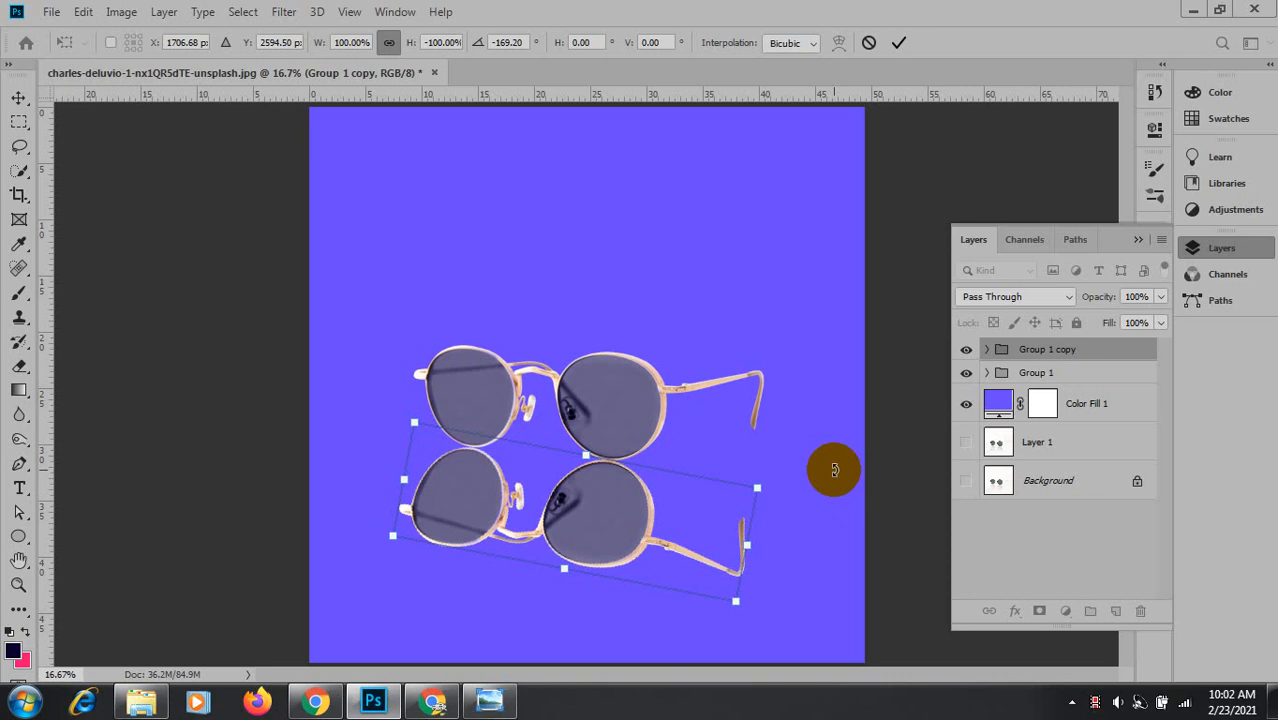
# Try Normal blending on Group 1 copy, restore Pass Through, fine-tune the reflection and commit.
pyautogui.click(1066, 298)
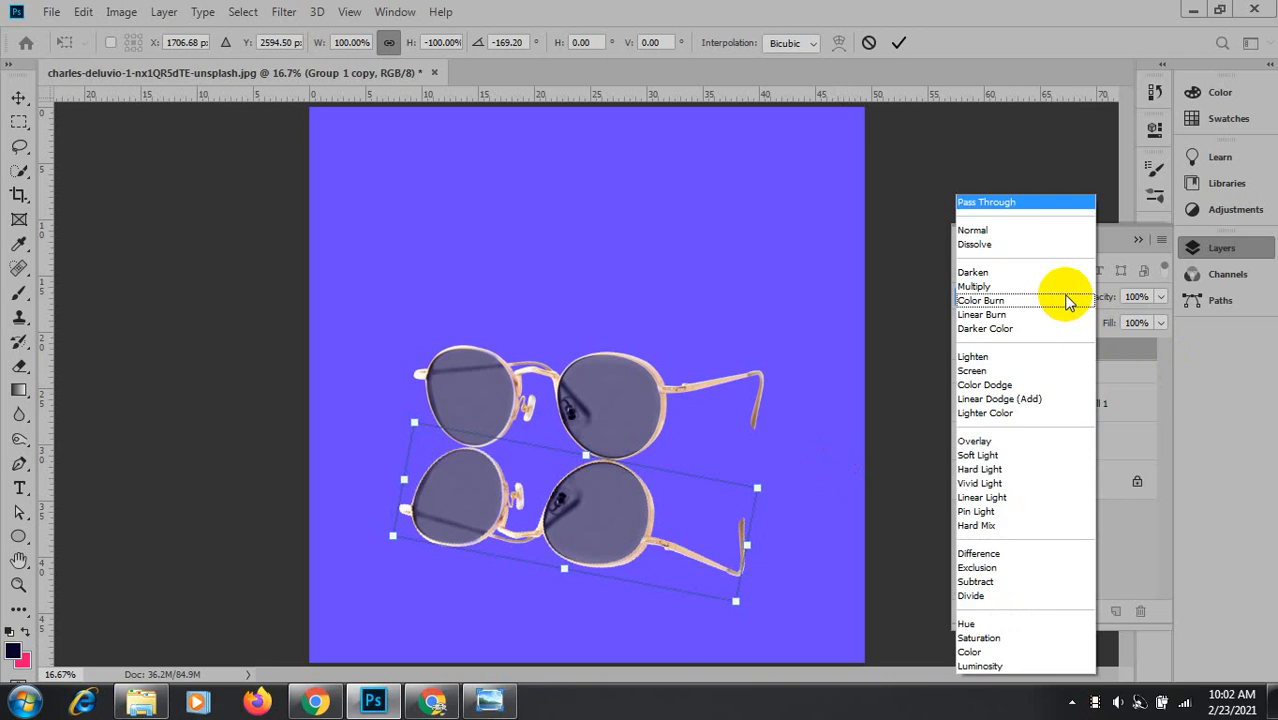
pyautogui.click(997, 231)
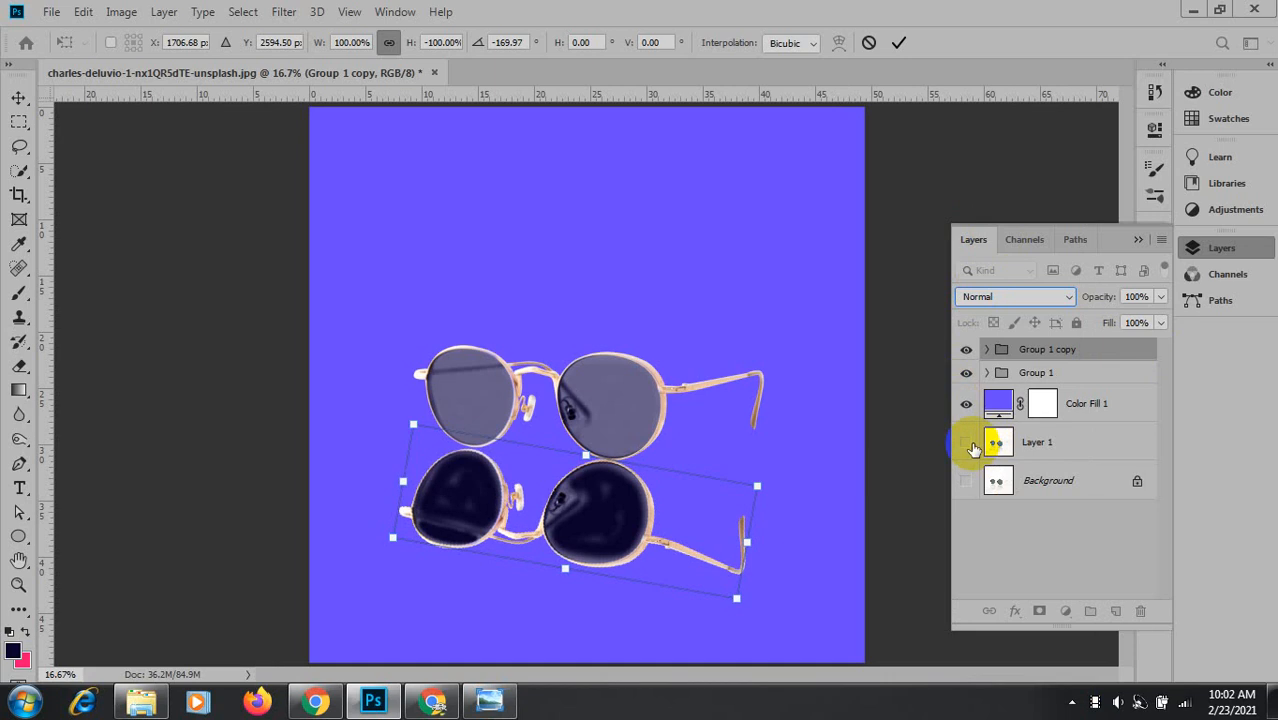
pyautogui.click(1064, 297)
pyautogui.click(1030, 201)
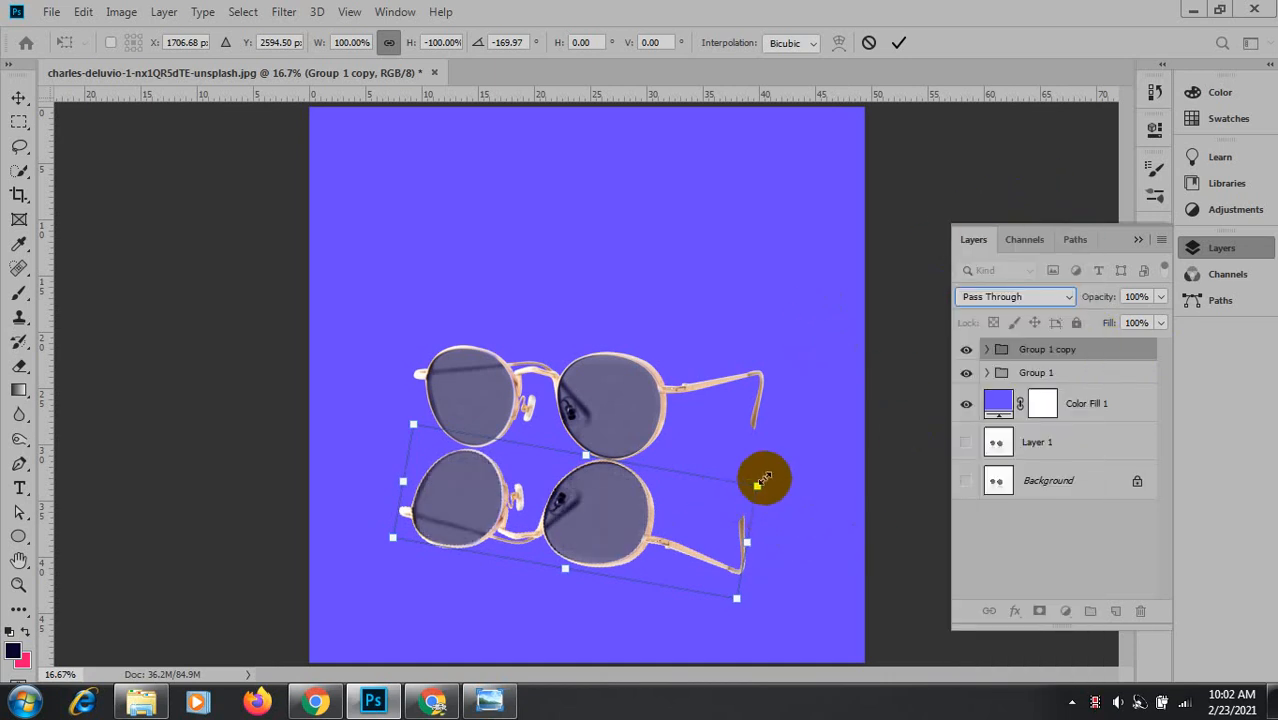
pyautogui.moveTo(780, 489); pyautogui.dragTo(780, 491)
pyautogui.moveTo(598, 526)
pyautogui.mouseDown()
pyautogui.moveTo(591, 541)
pyautogui.moveTo(597, 531)
pyautogui.mouseUp()
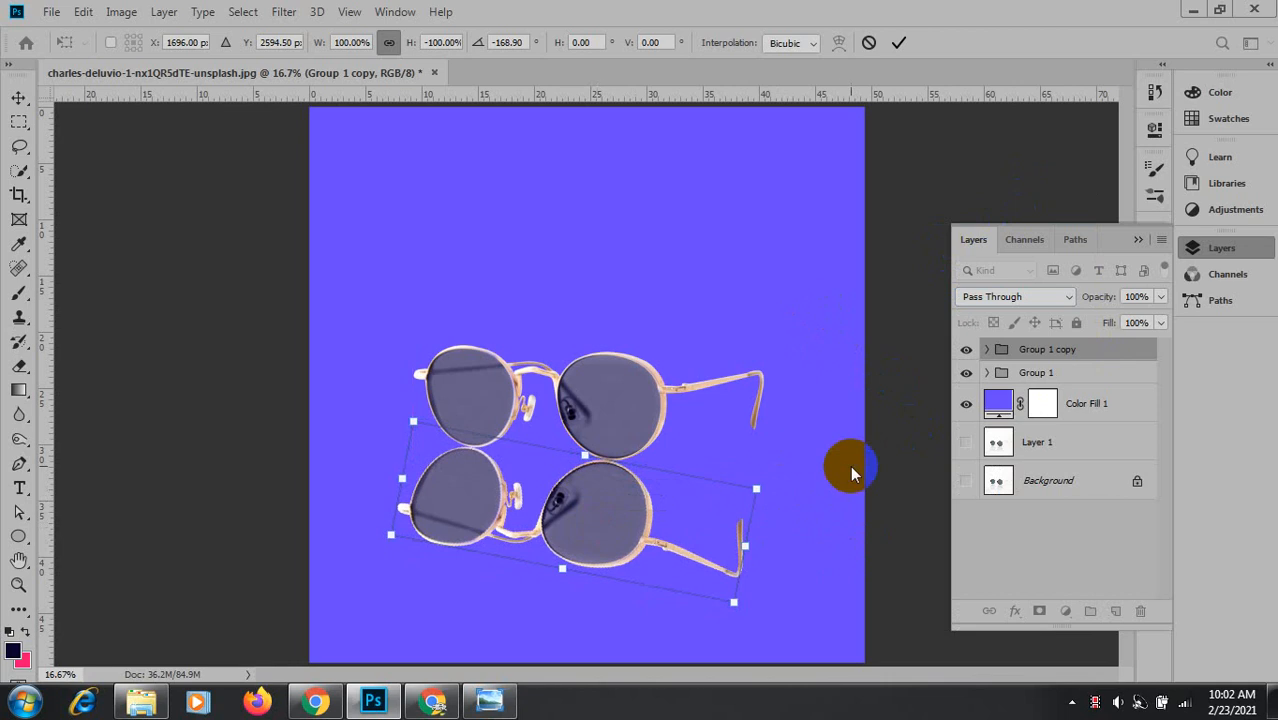
pyautogui.click(898, 42)
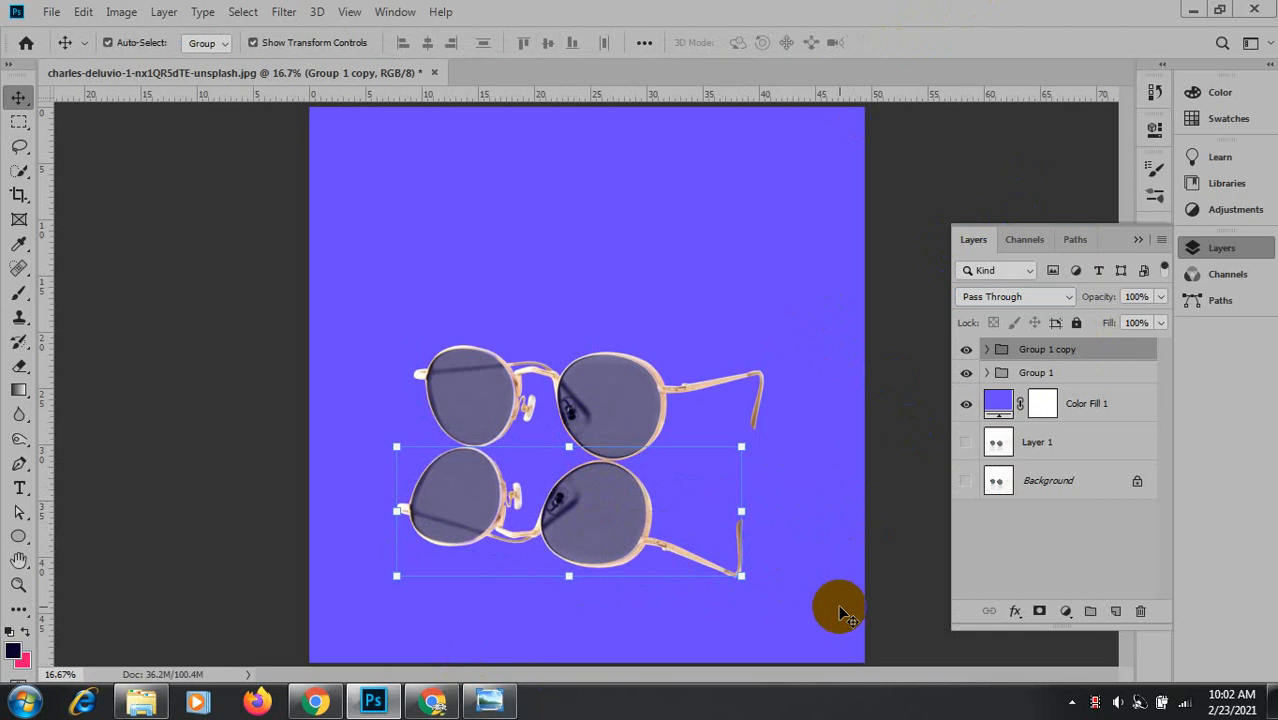
# Add a layer mask to Group 1 copy and choose the Foreground to Background gradient.
pyautogui.keyDown('alt'); pyautogui.click(1040, 612); pyautogui.keyUp('alt')
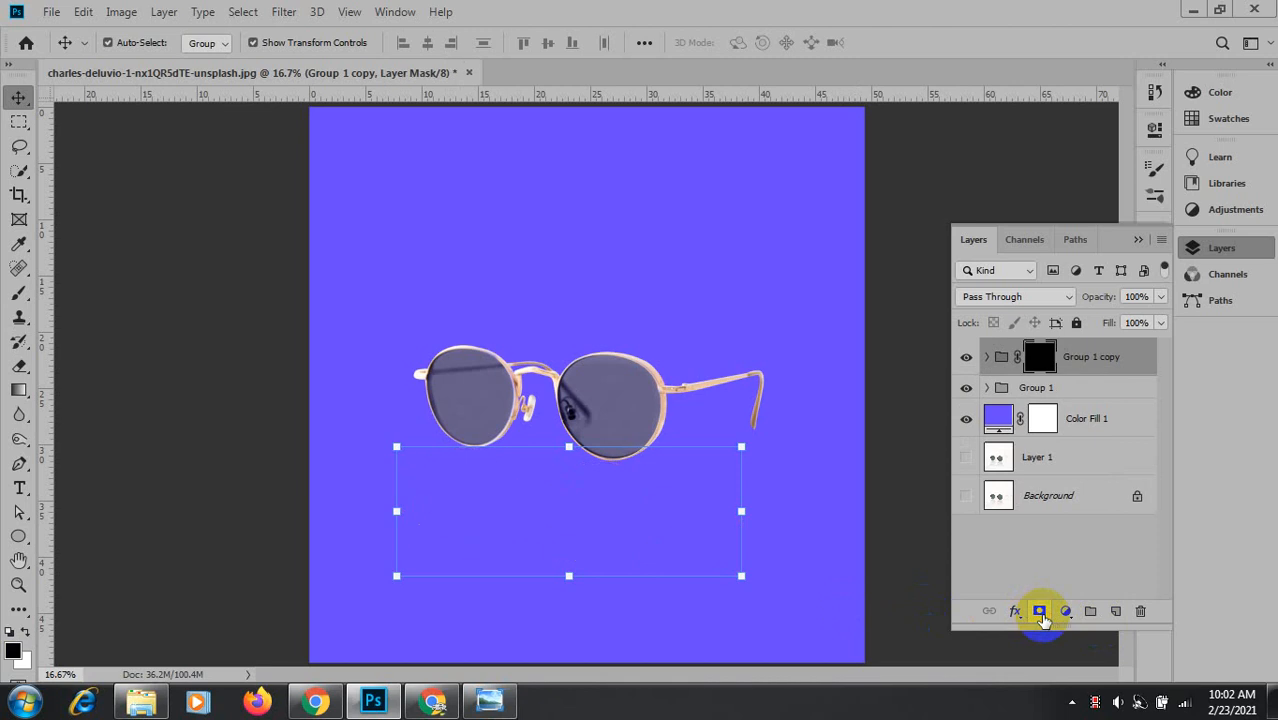
pyautogui.click(18, 390)
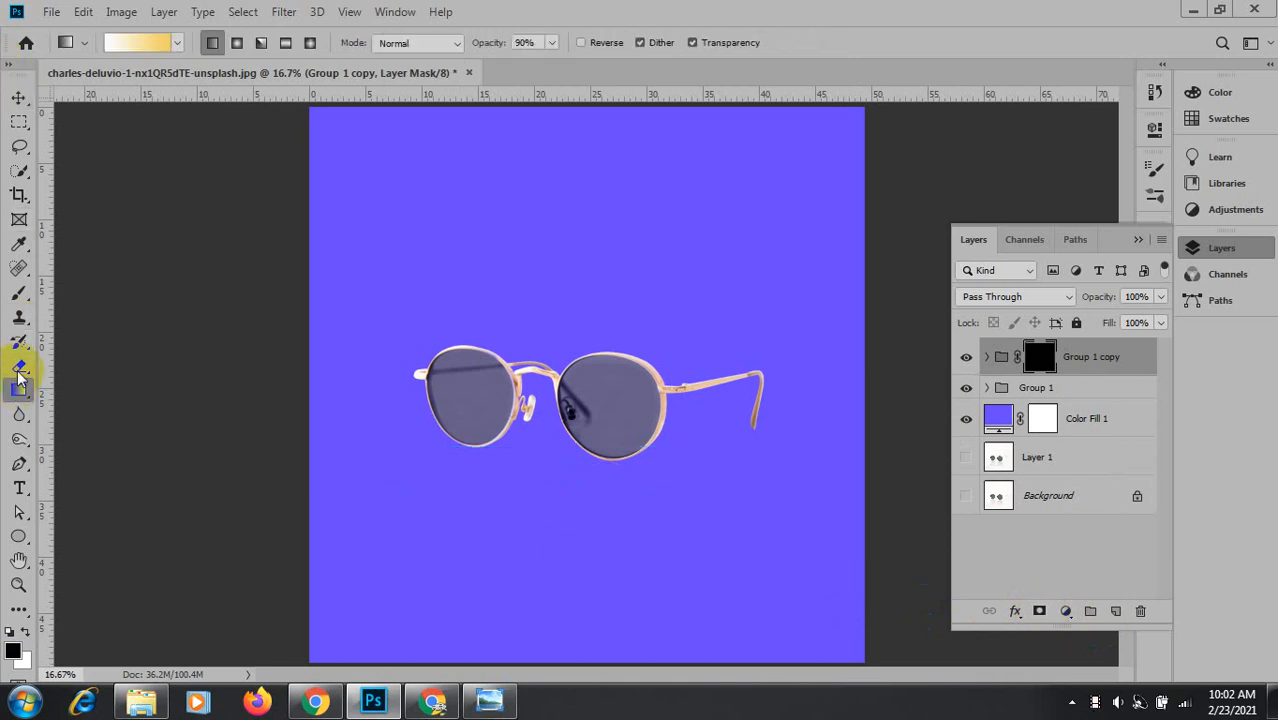
pyautogui.click(125, 42)
pyautogui.click(800, 104)
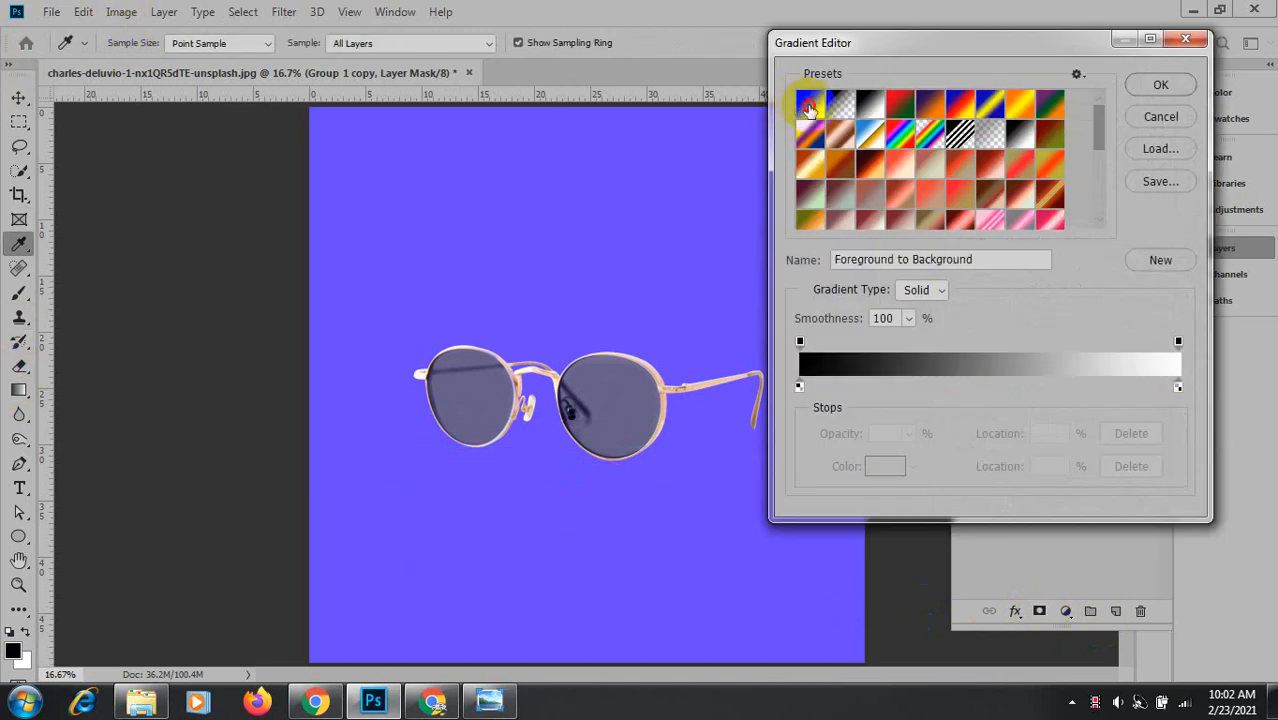
pyautogui.click(1157, 85)
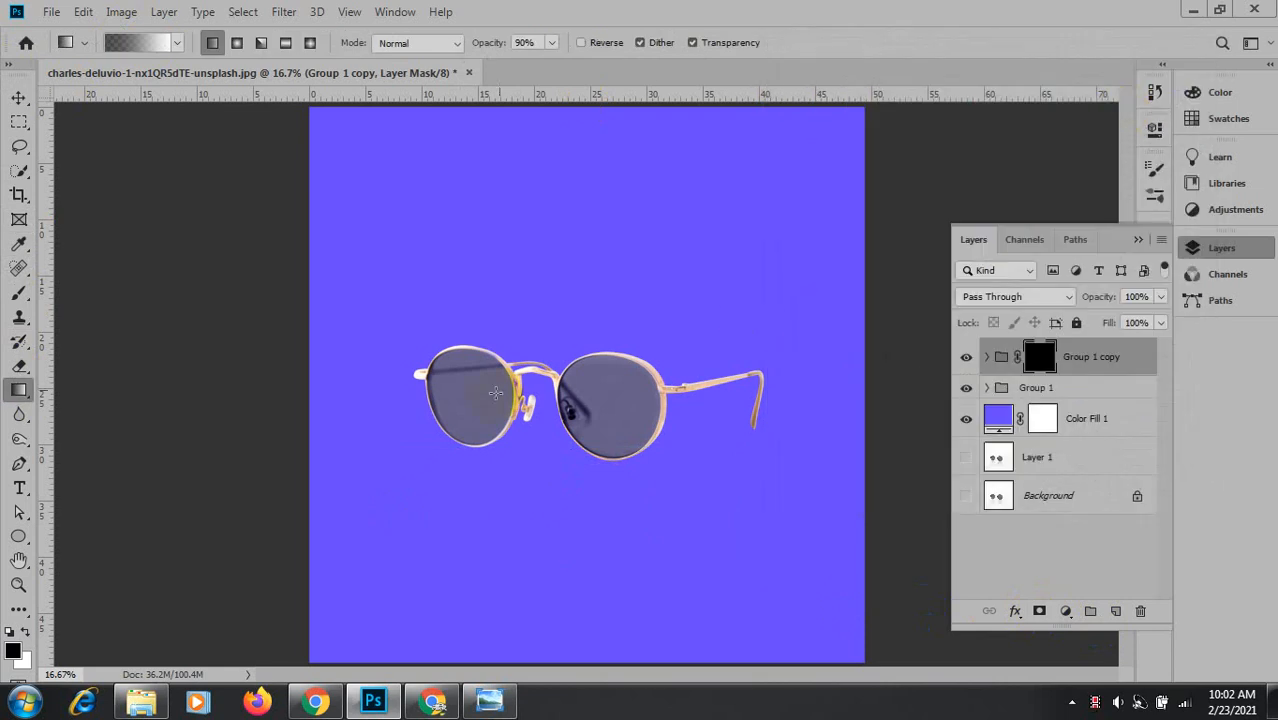
# Draw and redo upward gradient fades on the mask from below the reflection to the bridge.
pyautogui.moveTo(576, 340); pyautogui.dragTo(502, 546)
pyautogui.click(502, 557)
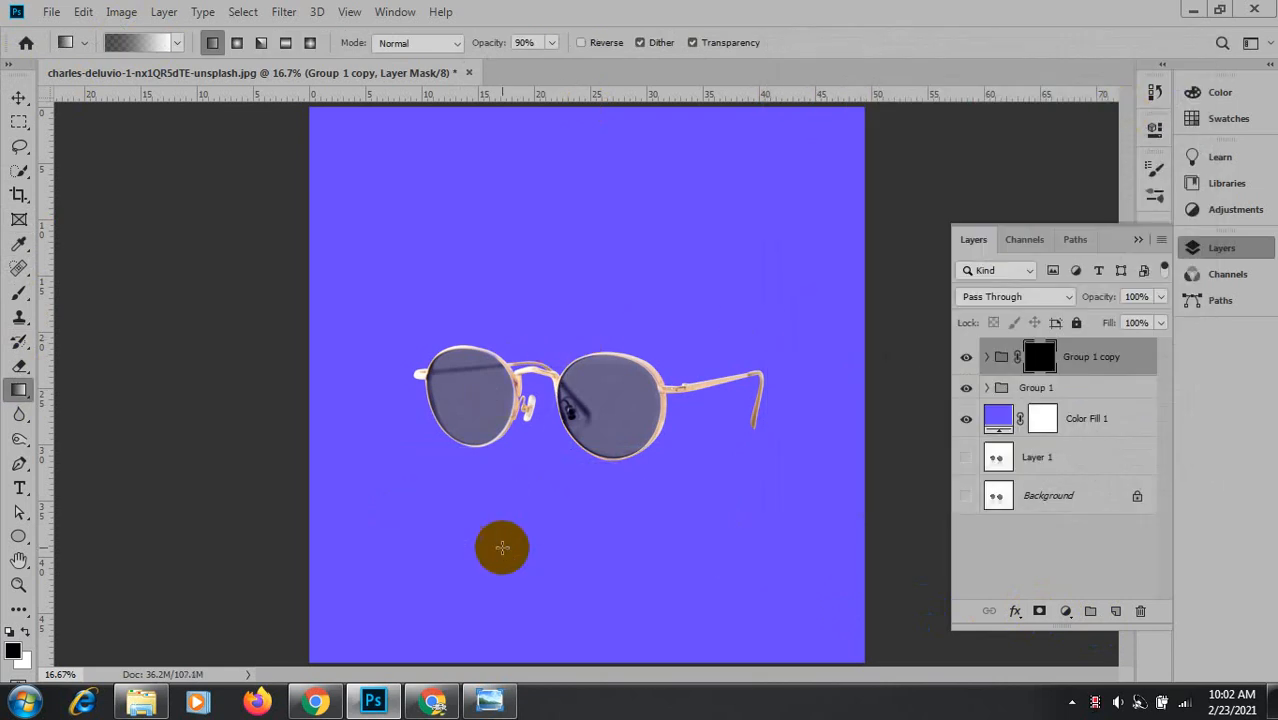
pyautogui.moveTo(497, 532); pyautogui.dragTo(533, 402)
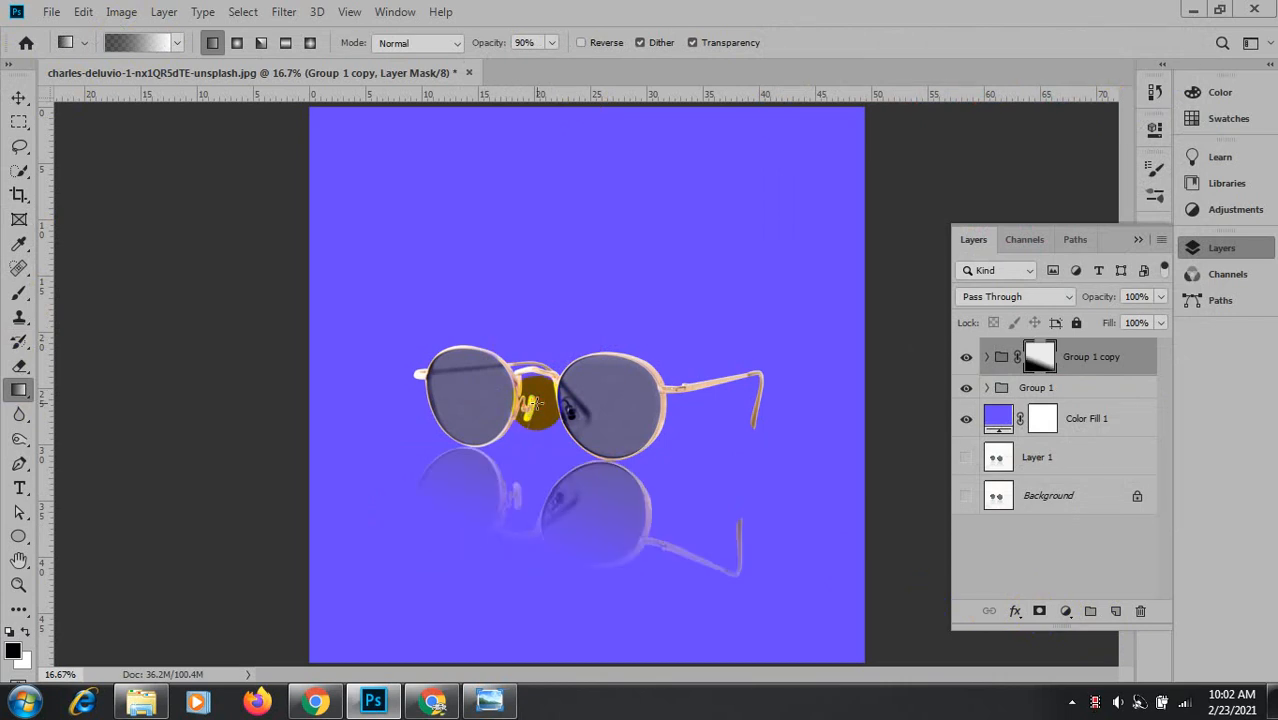
pyautogui.click(525, 456)
pyautogui.moveTo(508, 497); pyautogui.dragTo(524, 408)
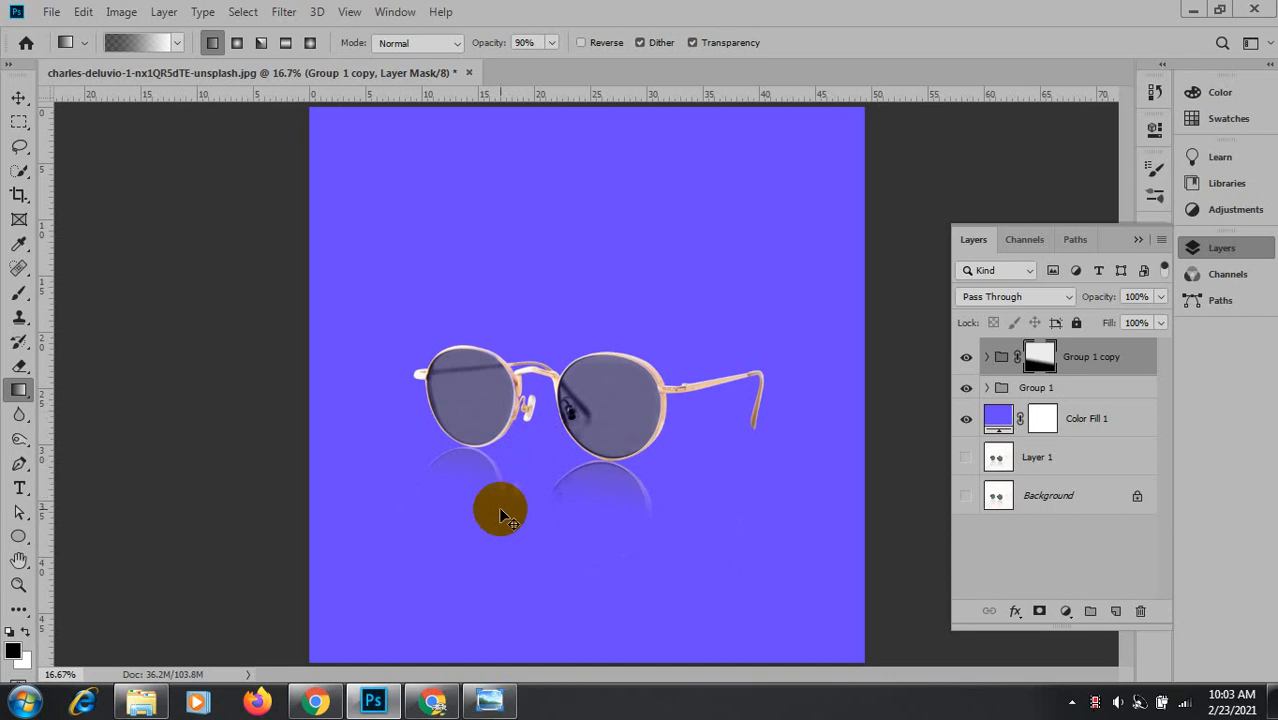
pyautogui.click(499, 512)
pyautogui.moveTo(497, 527); pyautogui.dragTo(538, 418)
pyautogui.hotkey('ctrl', 'z')
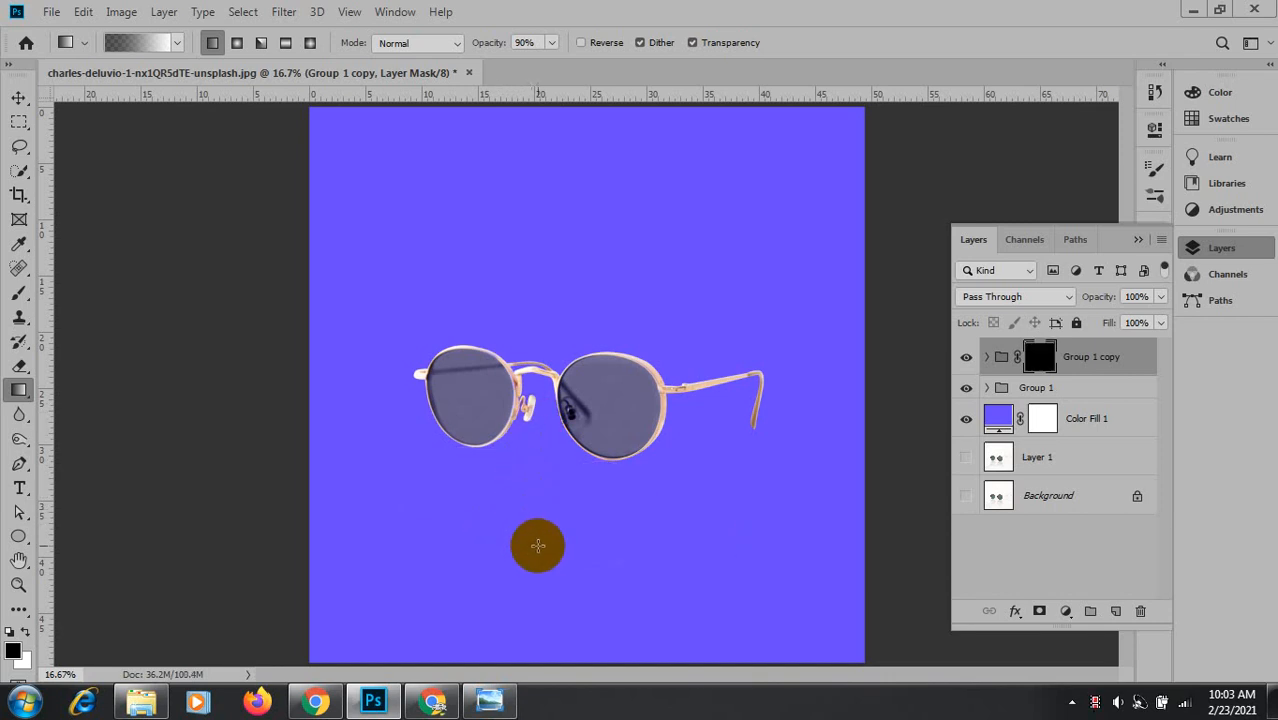
pyautogui.moveTo(440, 504); pyautogui.dragTo(572, 450)
pyautogui.hotkey('ctrl', 'z')
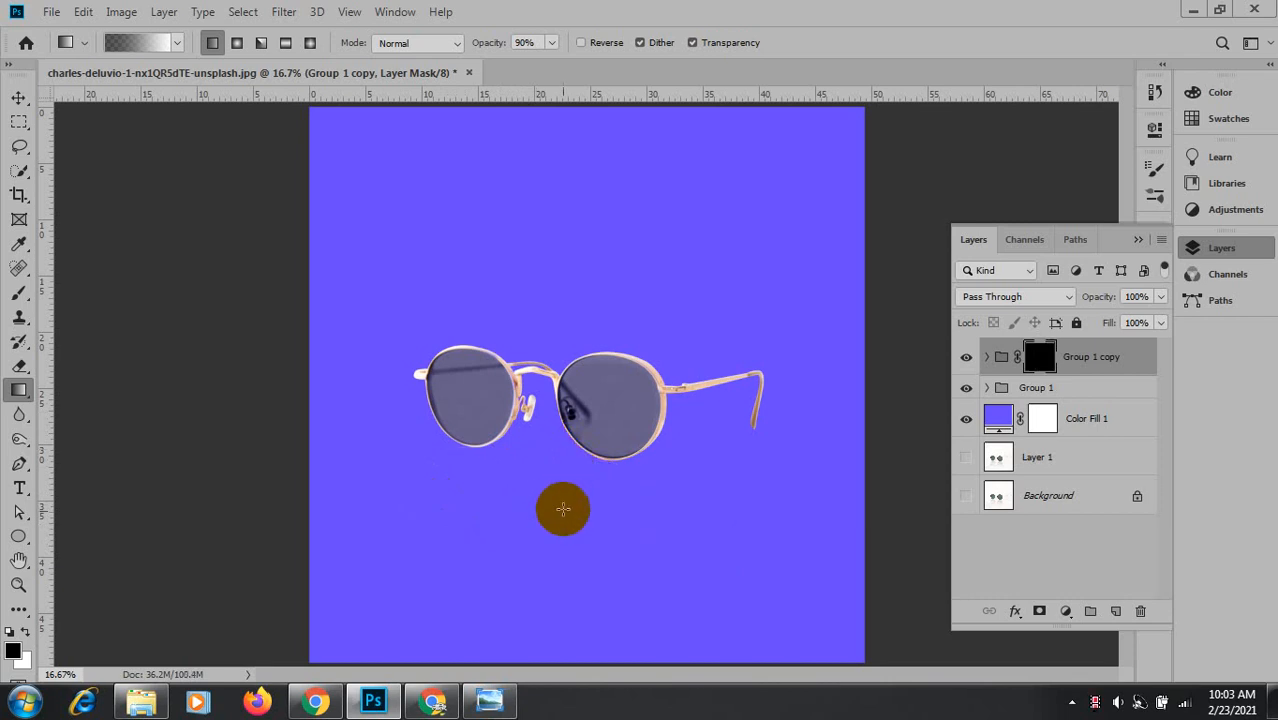
pyautogui.moveTo(580, 550)
pyautogui.mouseDown()
pyautogui.moveTo(510, 470)
pyautogui.moveTo(505, 415)
pyautogui.mouseUp()
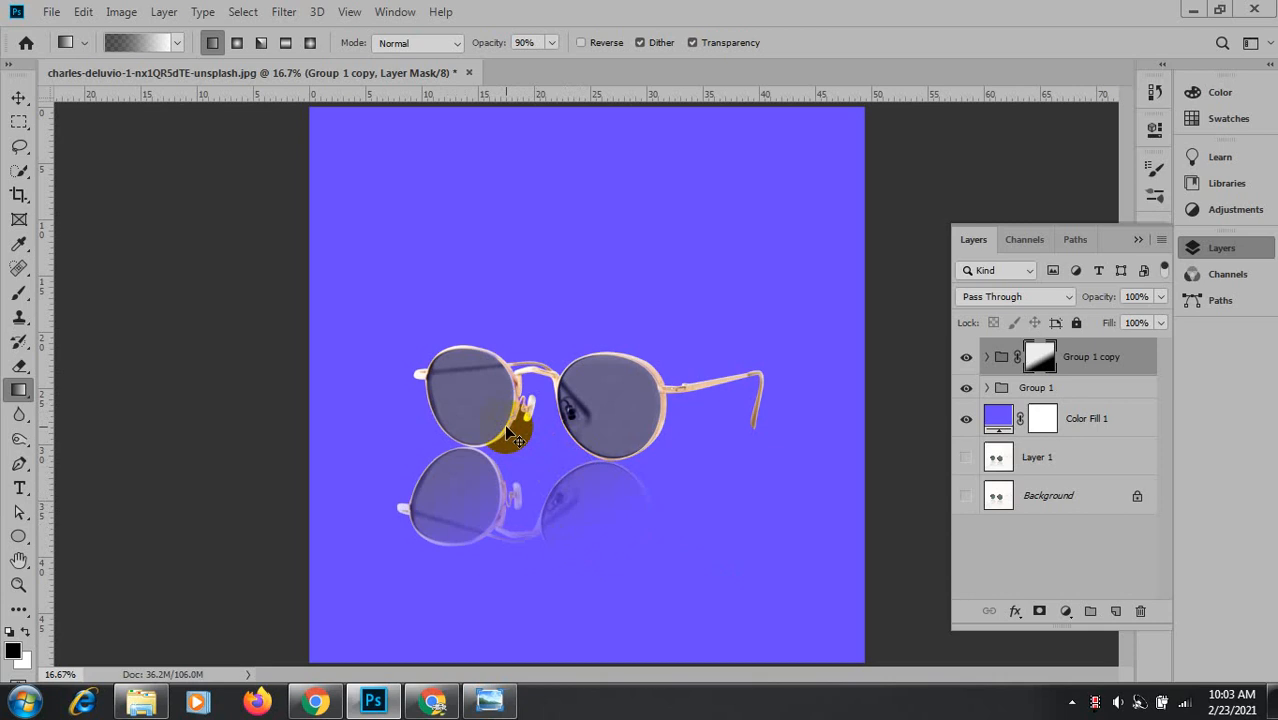
pyautogui.hotkey('ctrl', 'z')
pyautogui.moveTo(542, 544); pyautogui.dragTo(531, 410)
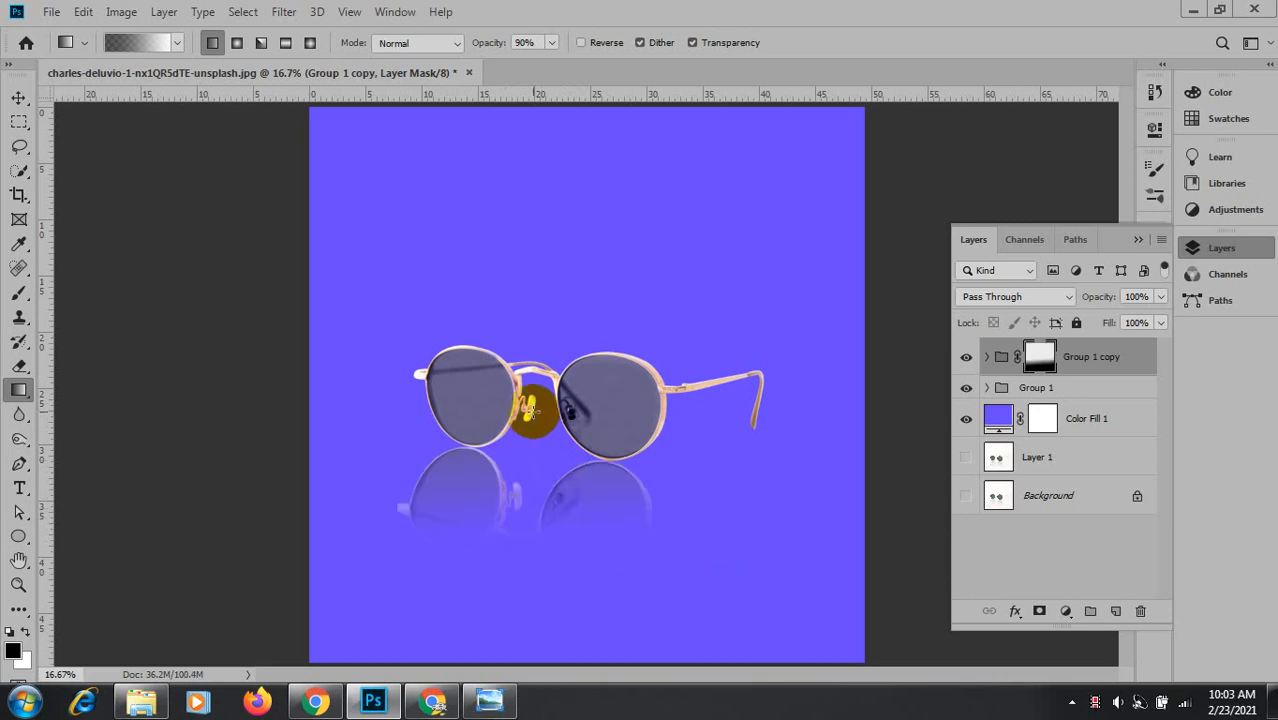
# Reset the reflection mask, redraw a stronger upward fade, and open Color Fill 1's colour picker.
pyautogui.click(17, 97)
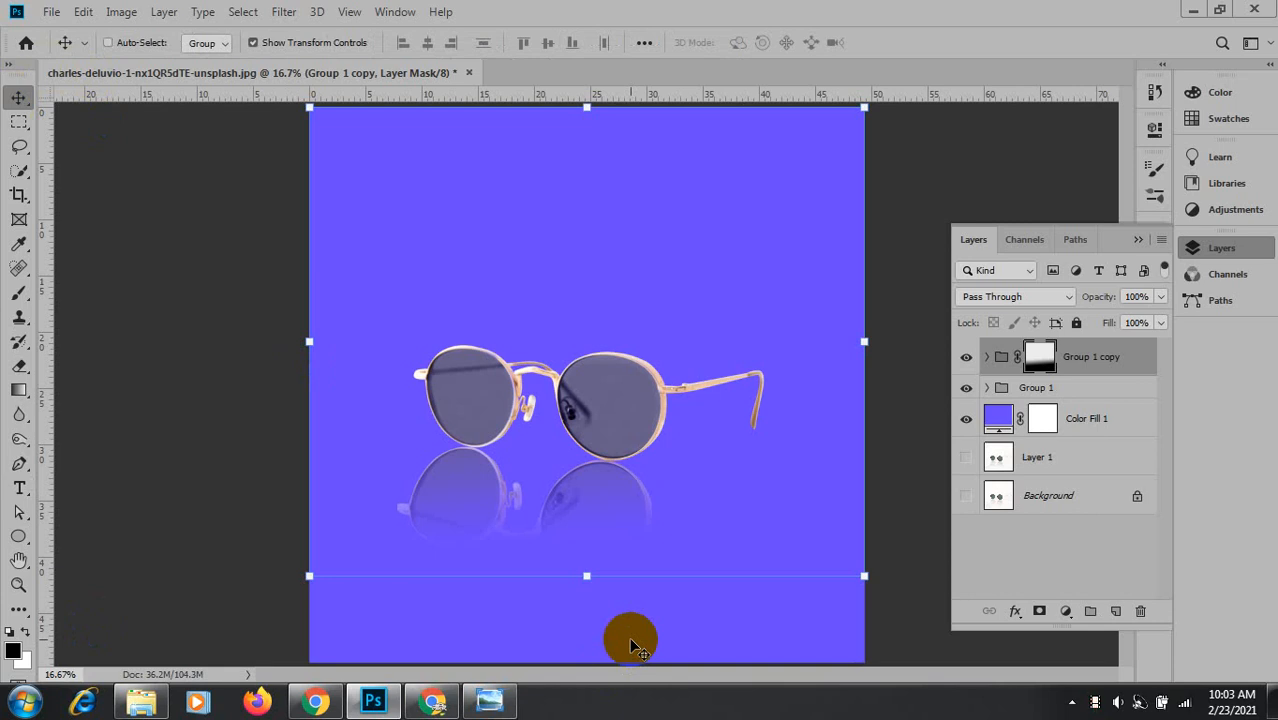
pyautogui.hotkey('alt', 'BackSpace')
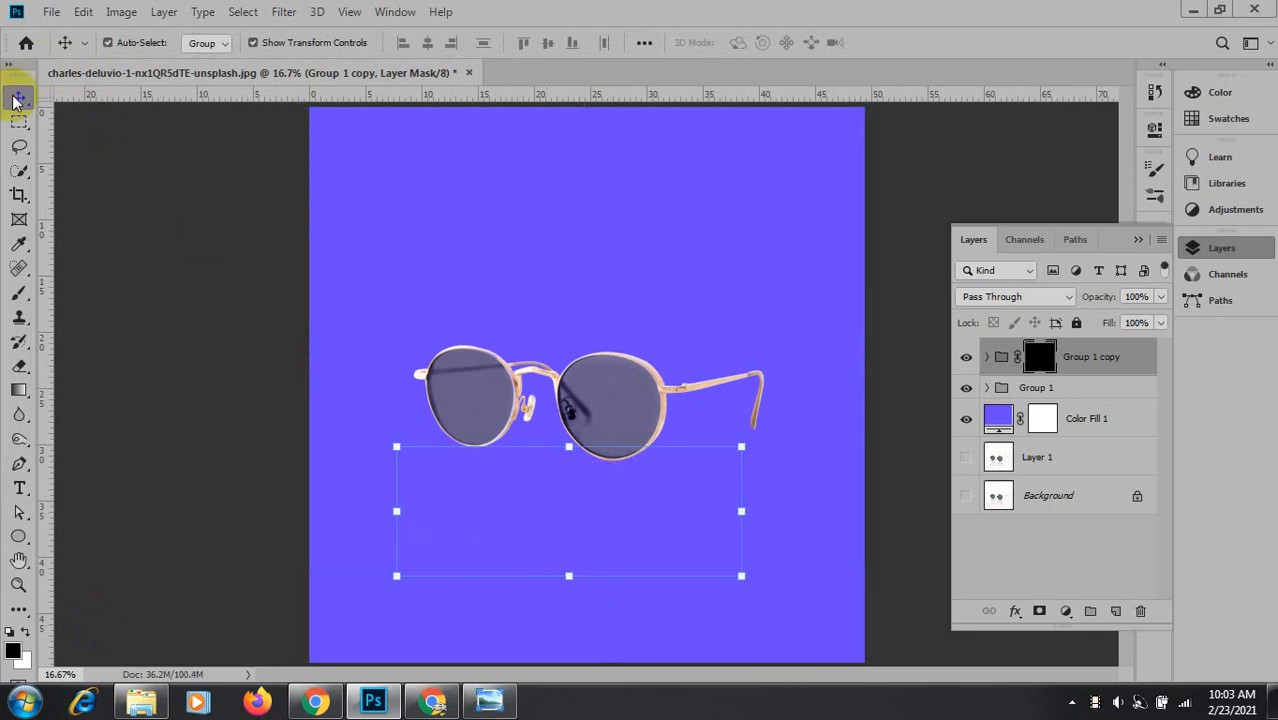
pyautogui.click(28, 398)
pyautogui.moveTo(540, 510); pyautogui.dragTo(528, 300)
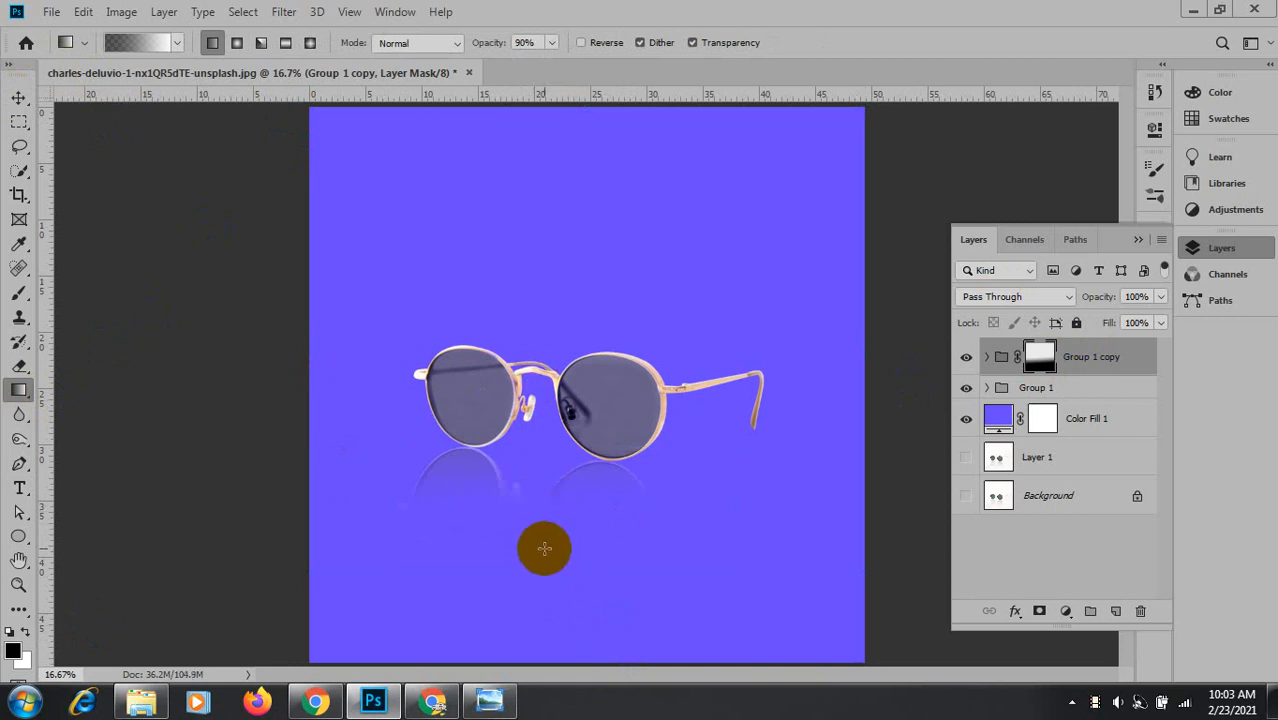
pyautogui.moveTo(544, 548); pyautogui.dragTo(540, 382)
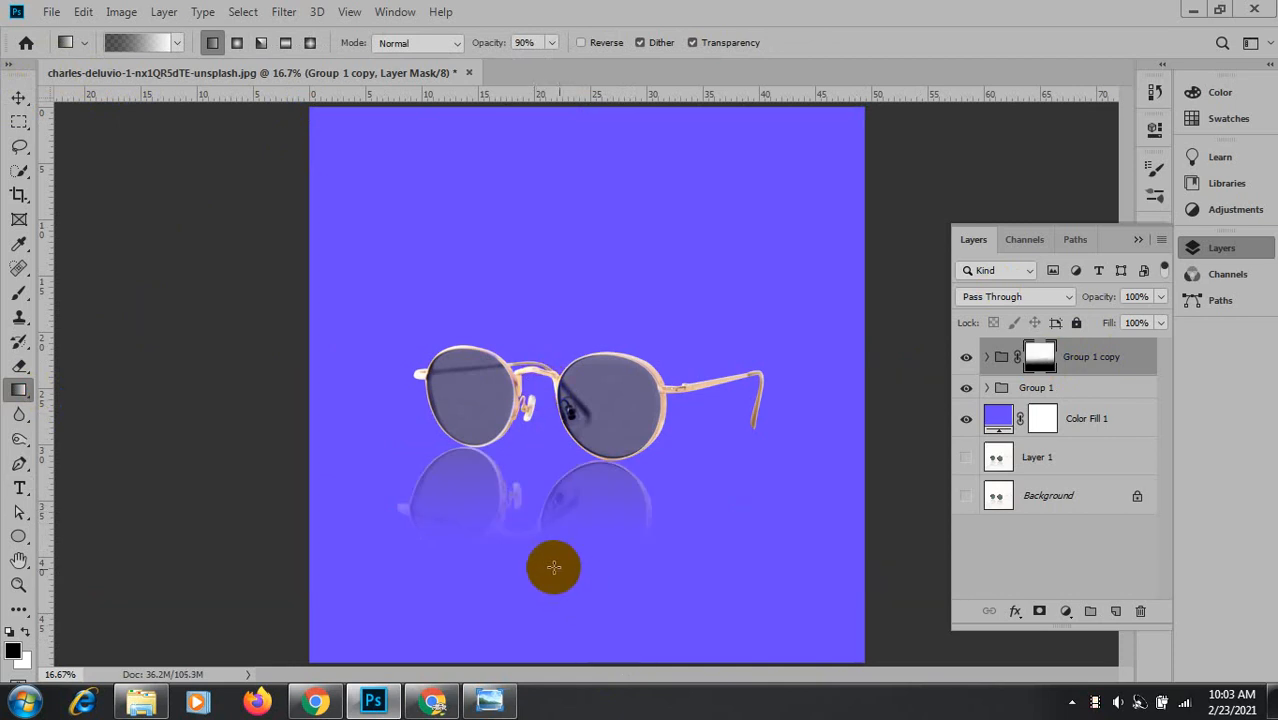
pyautogui.moveTo(532, 558); pyautogui.dragTo(536, 391)
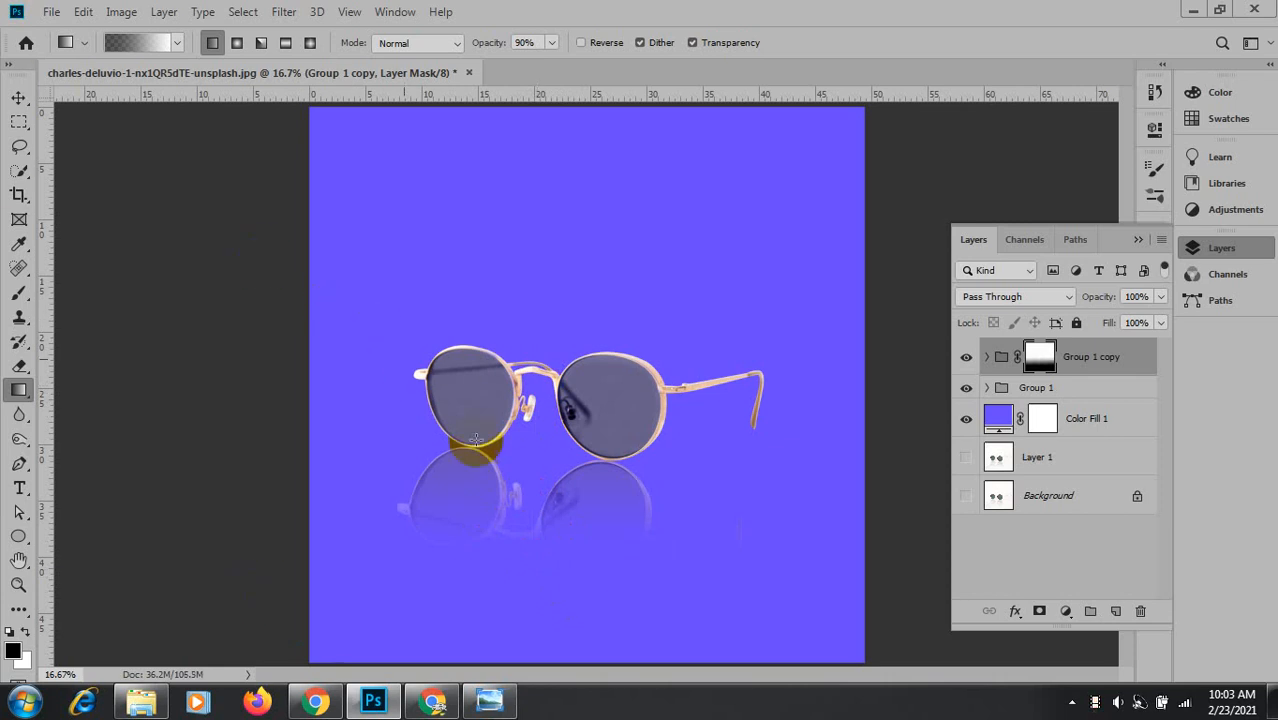
pyautogui.click(17, 96)
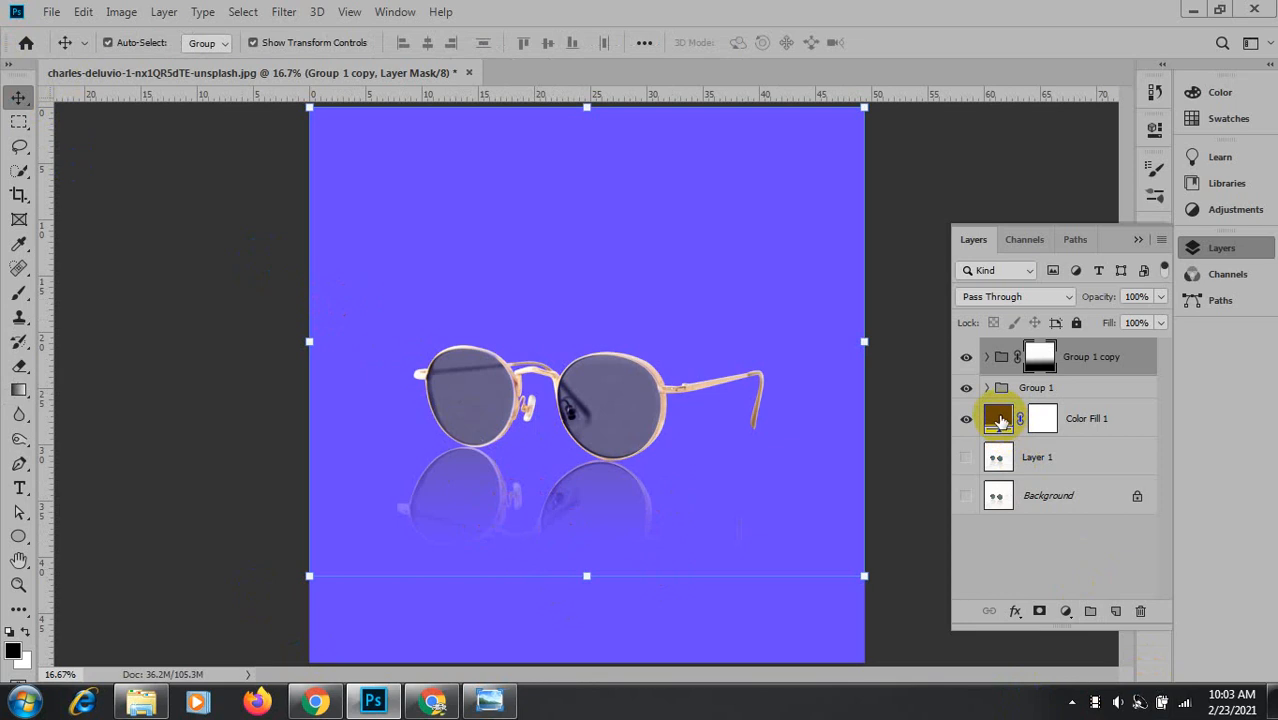
pyautogui.doubleClick(998, 418)
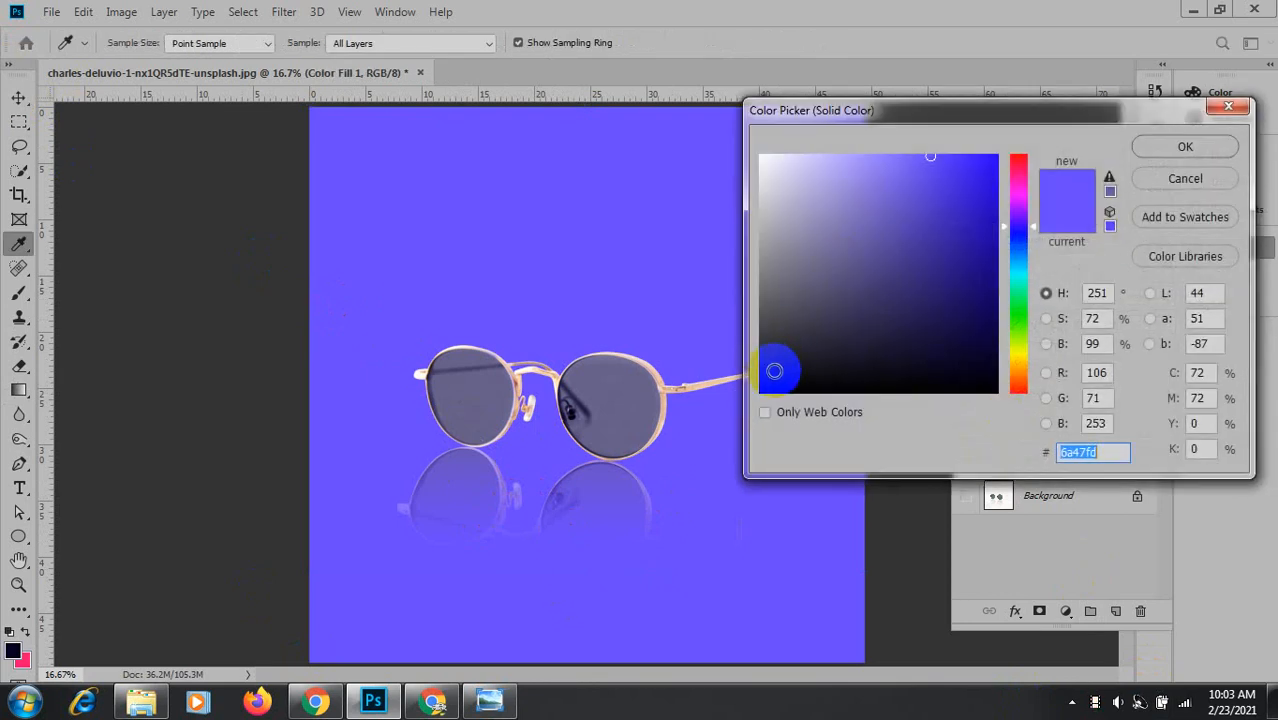
pyautogui.click(767, 369)
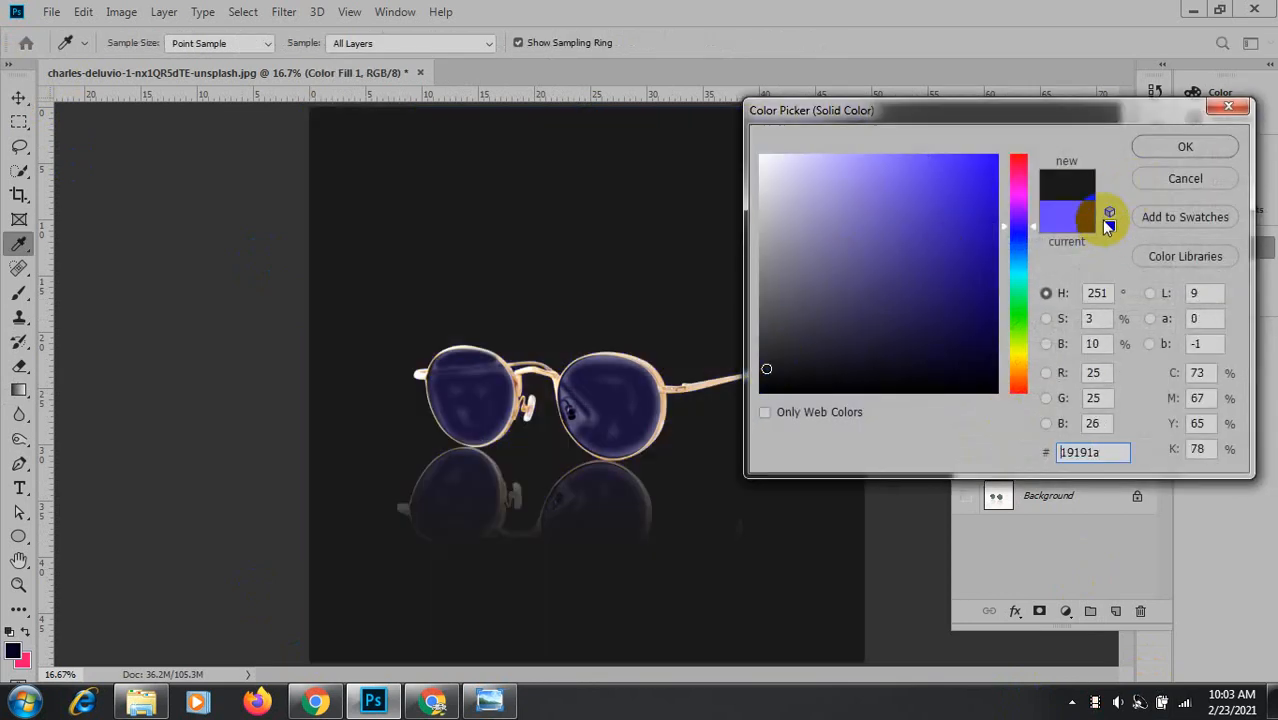
pyautogui.click(986, 380)
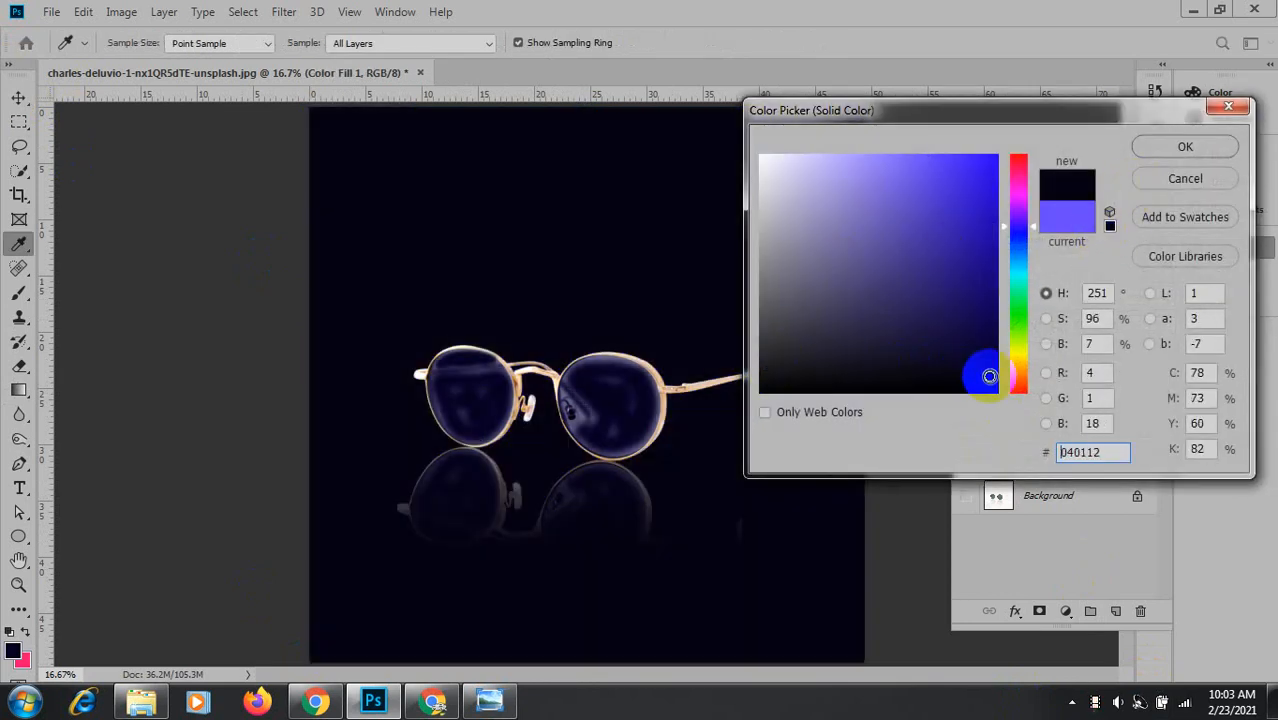
pyautogui.click(993, 327)
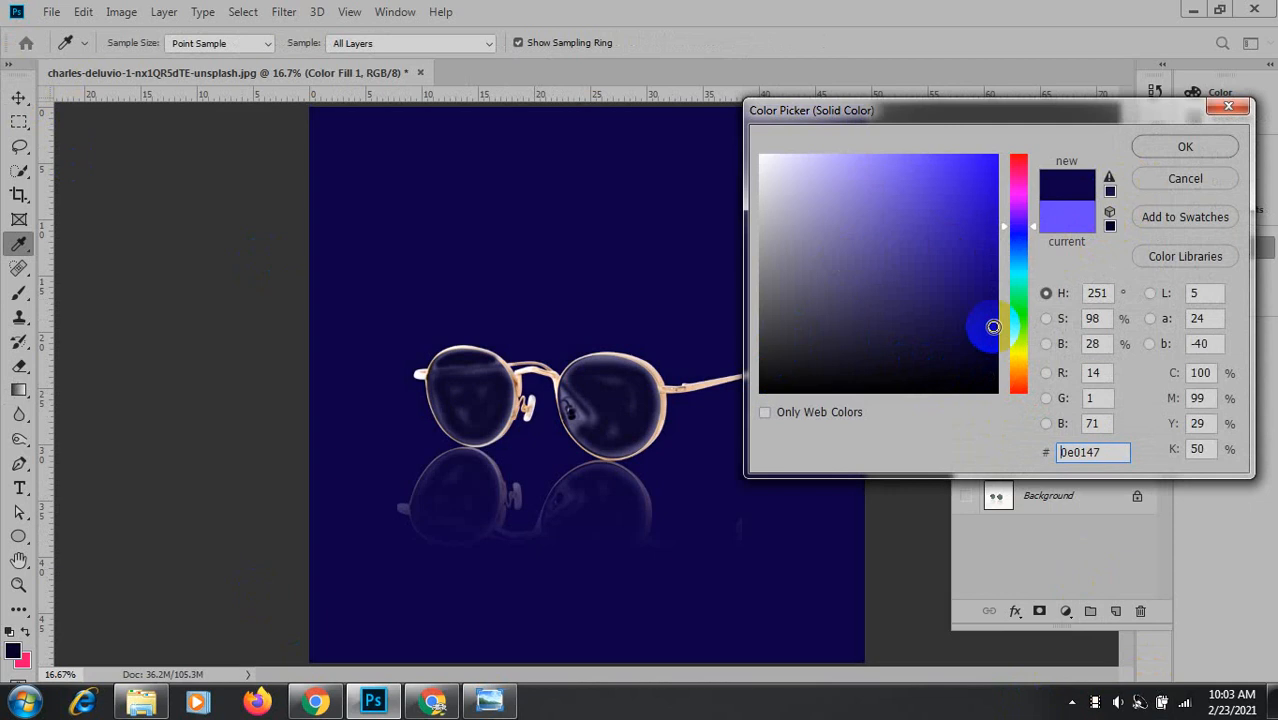
pyautogui.click(1184, 178)
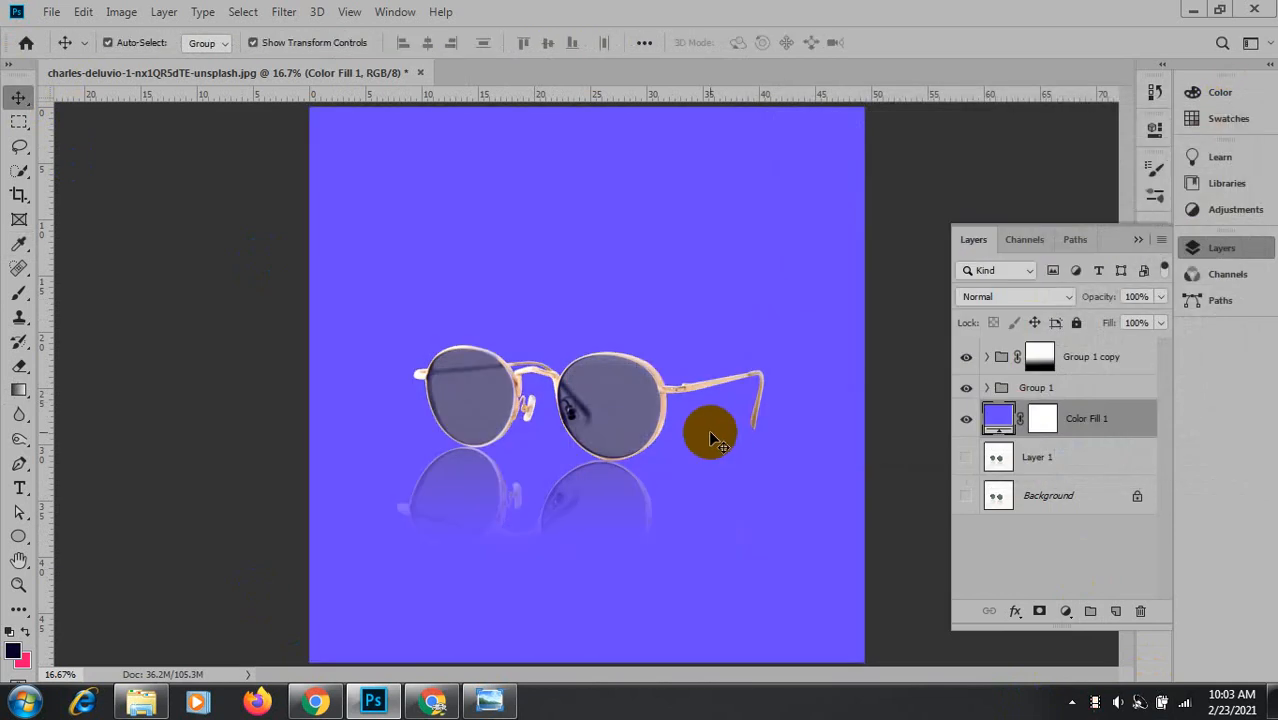
# Inspect Layer 3 and Layer 2 inside Group 1, then collapse the group.
pyautogui.click(987, 389)
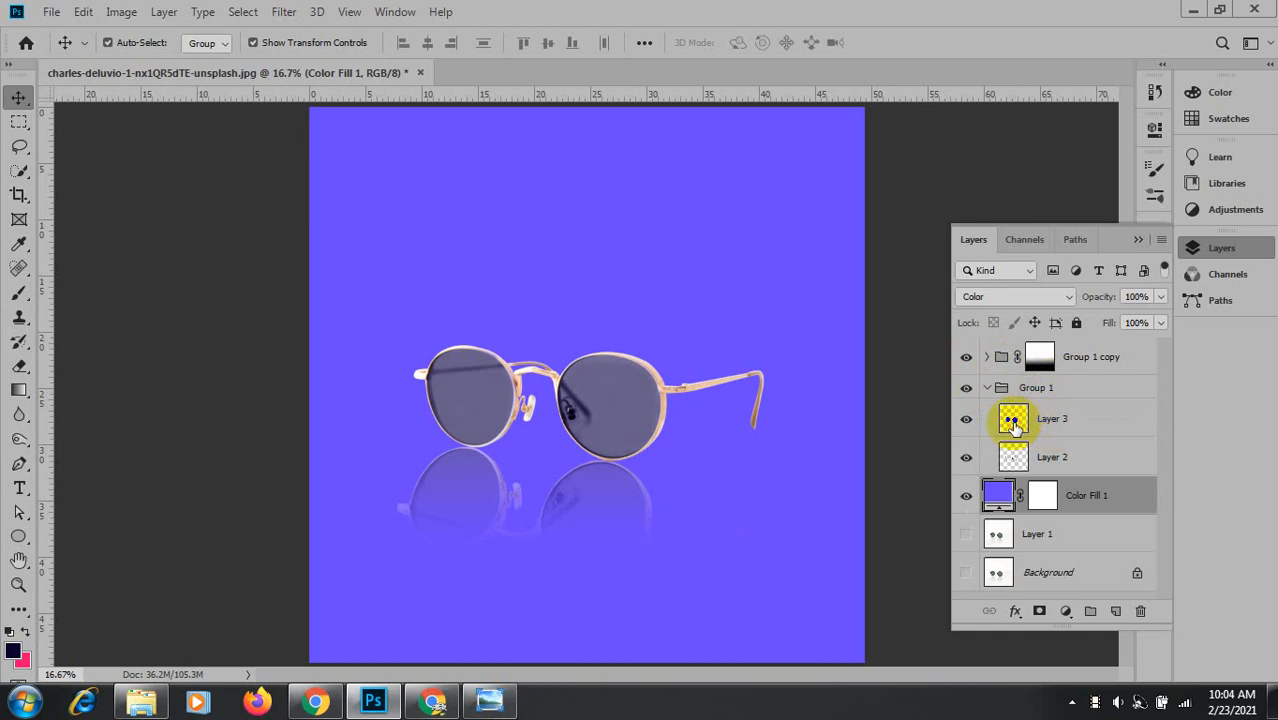
pyautogui.click(1013, 421)
pyautogui.click(1013, 458)
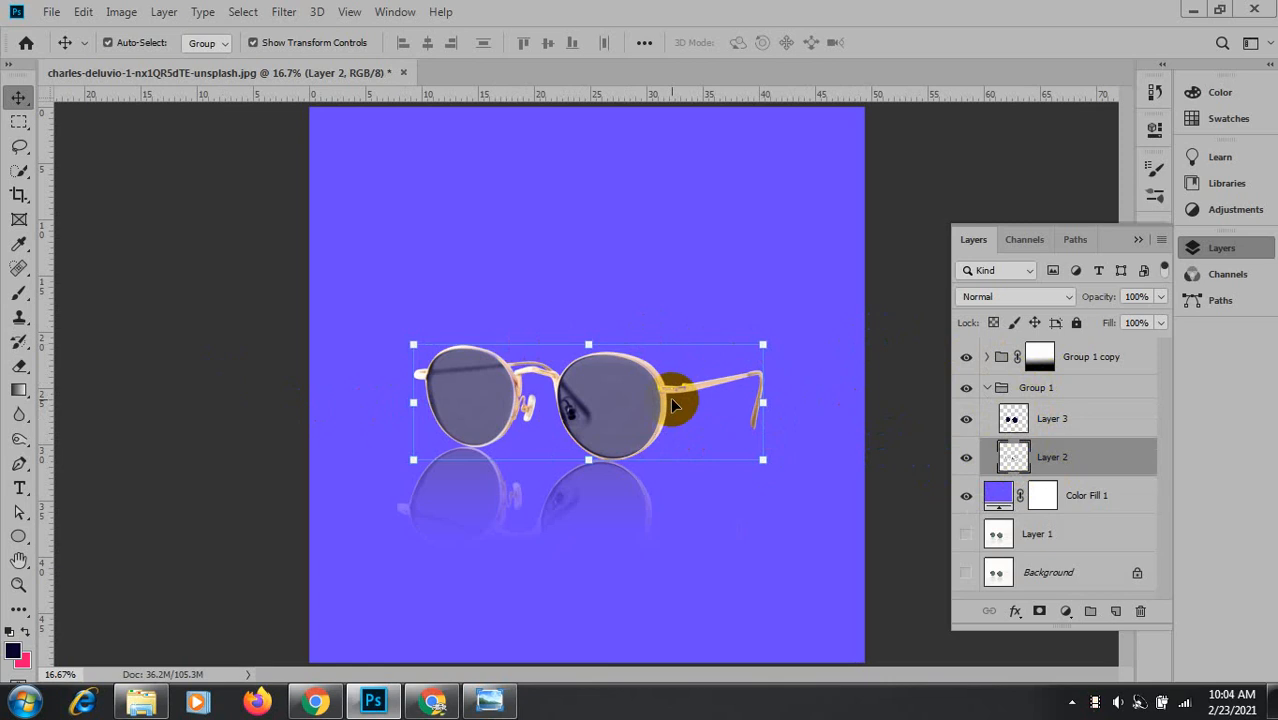
pyautogui.moveTo(670, 397); pyautogui.dragTo(1003, 460)
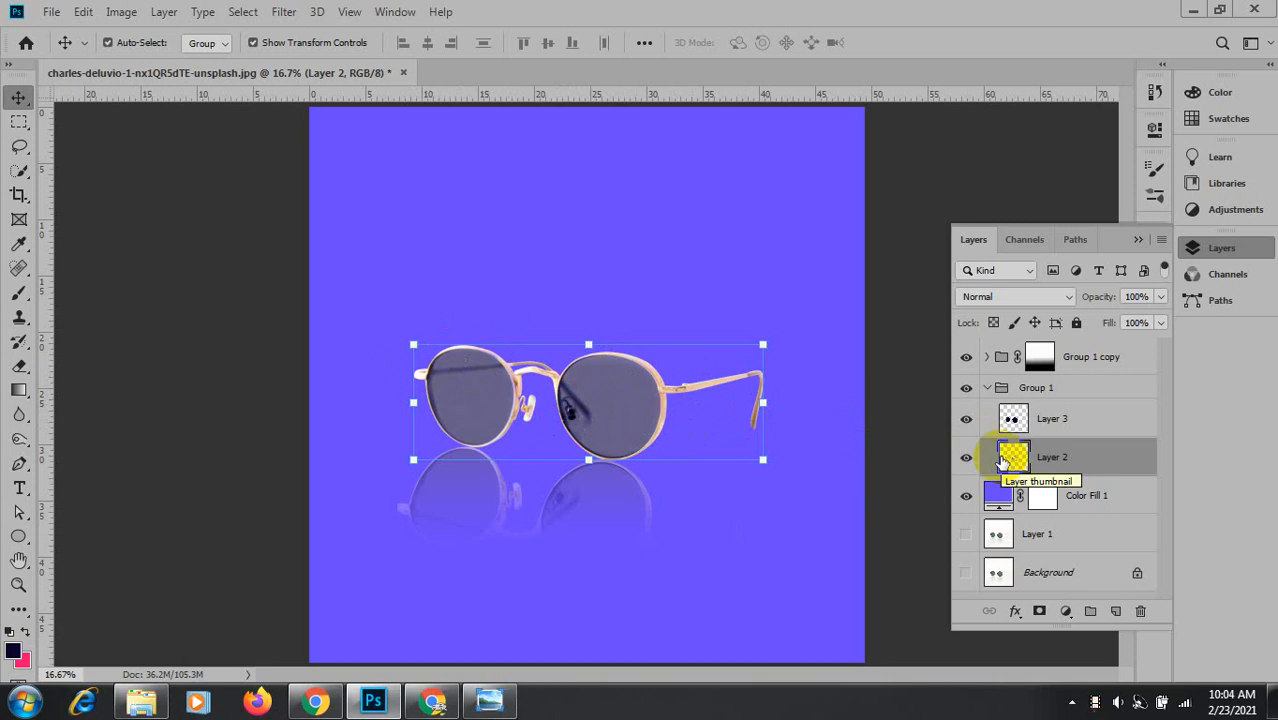
pyautogui.click(1139, 240)
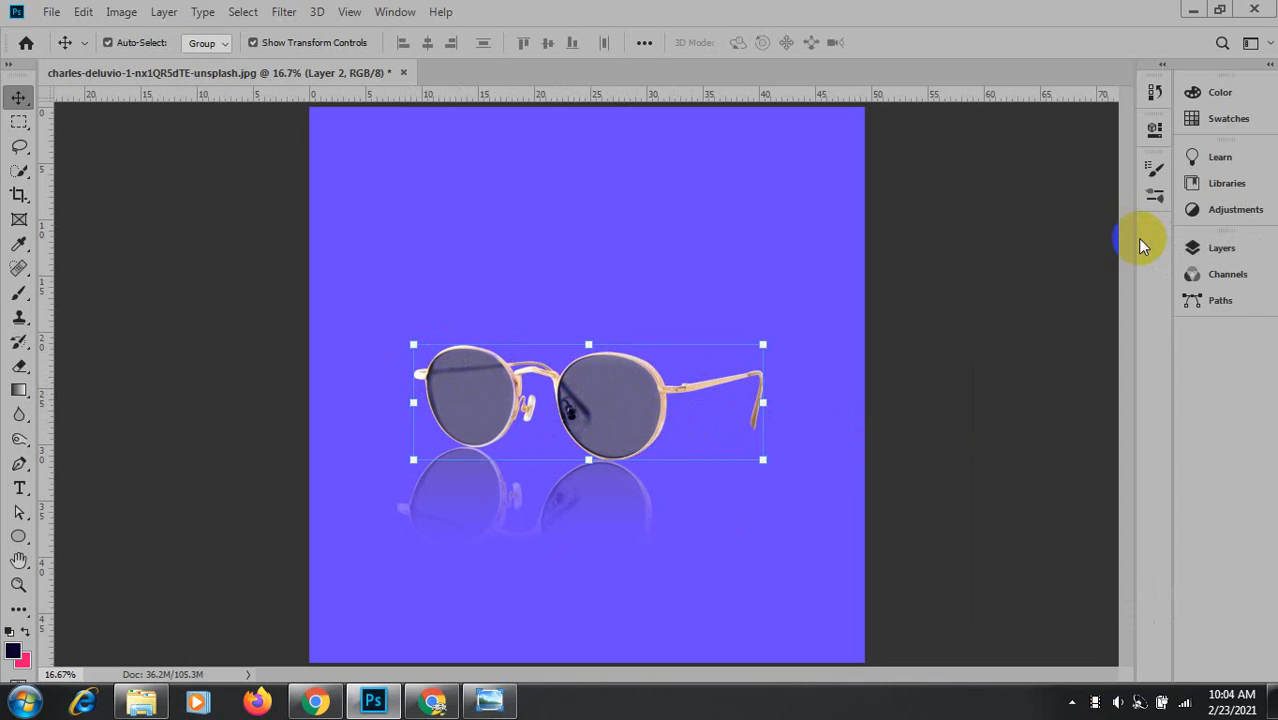
pyautogui.click(773, 598)
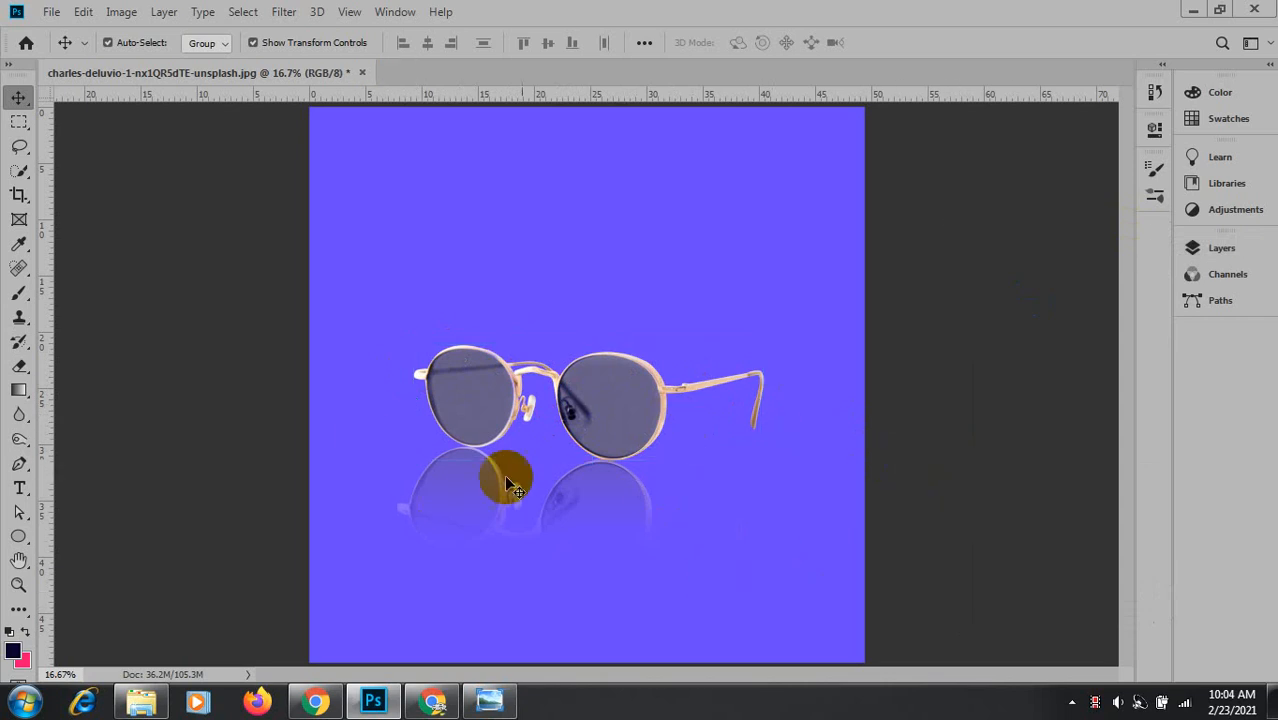
pyautogui.click(1221, 248)
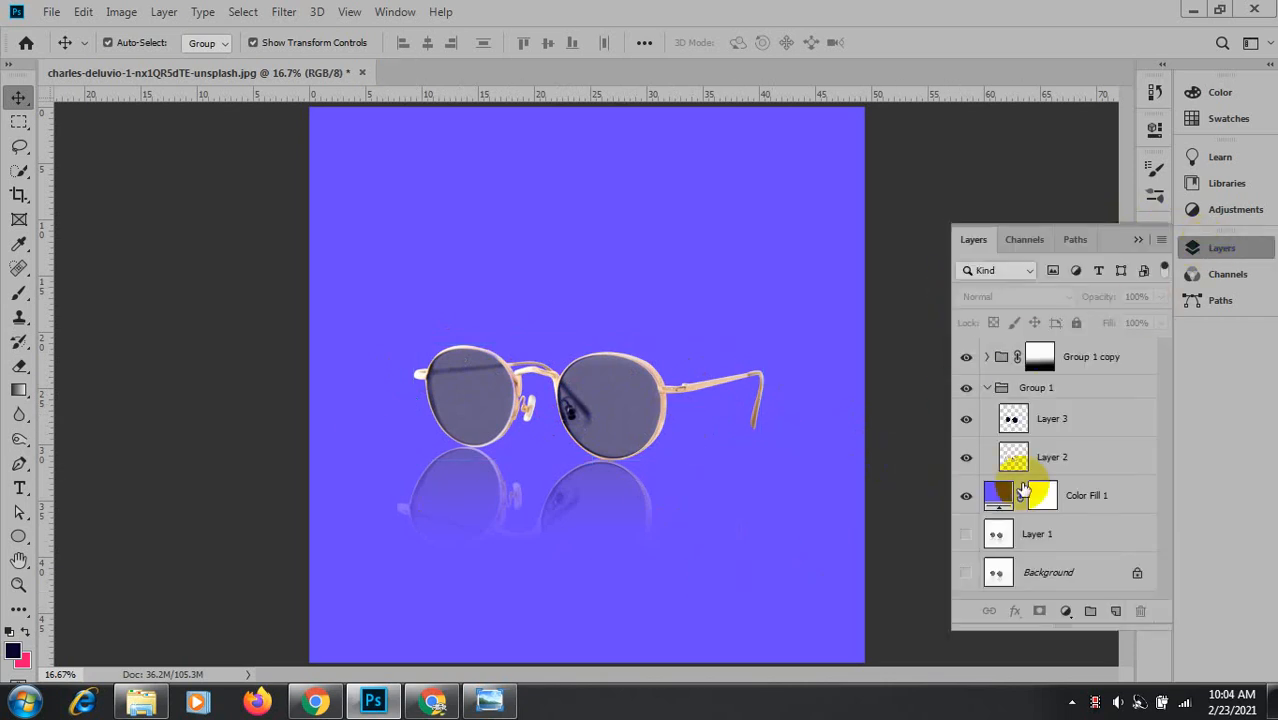
pyautogui.click(987, 387)
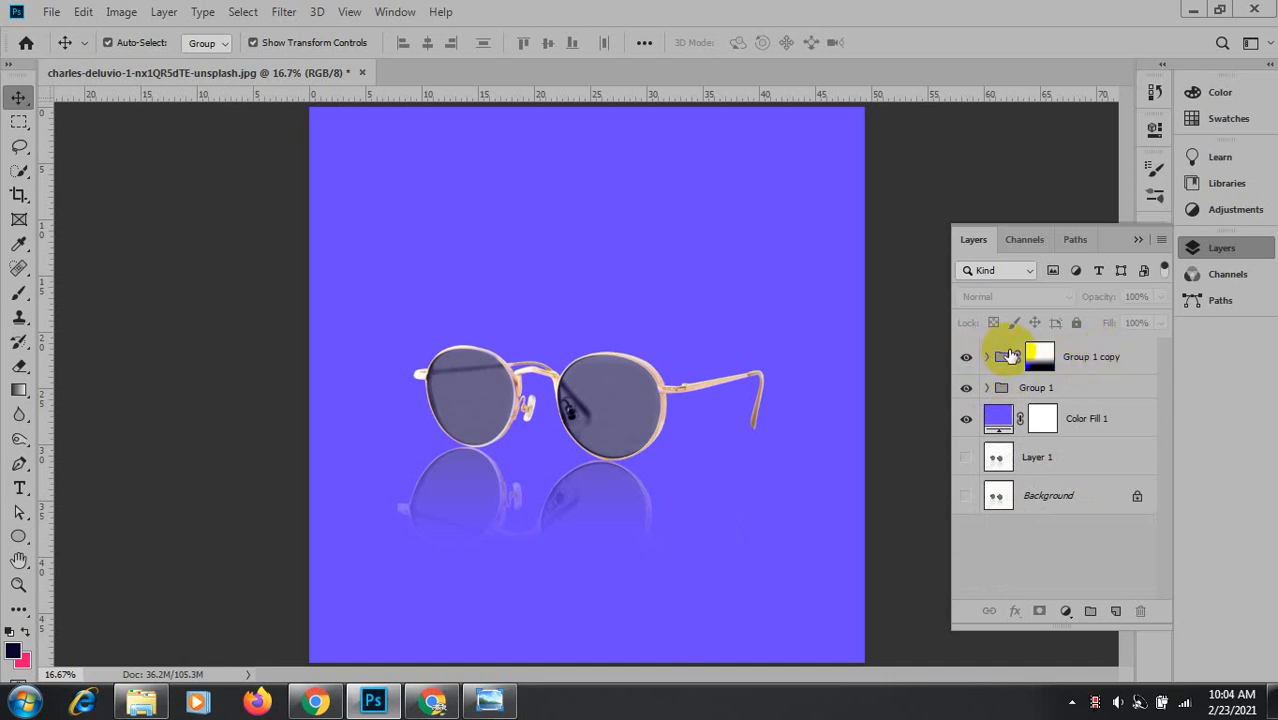
# Group Group 1 copy and Group 1 into Group 2, hide it, and show Layer 1.
pyautogui.click(1105, 359)
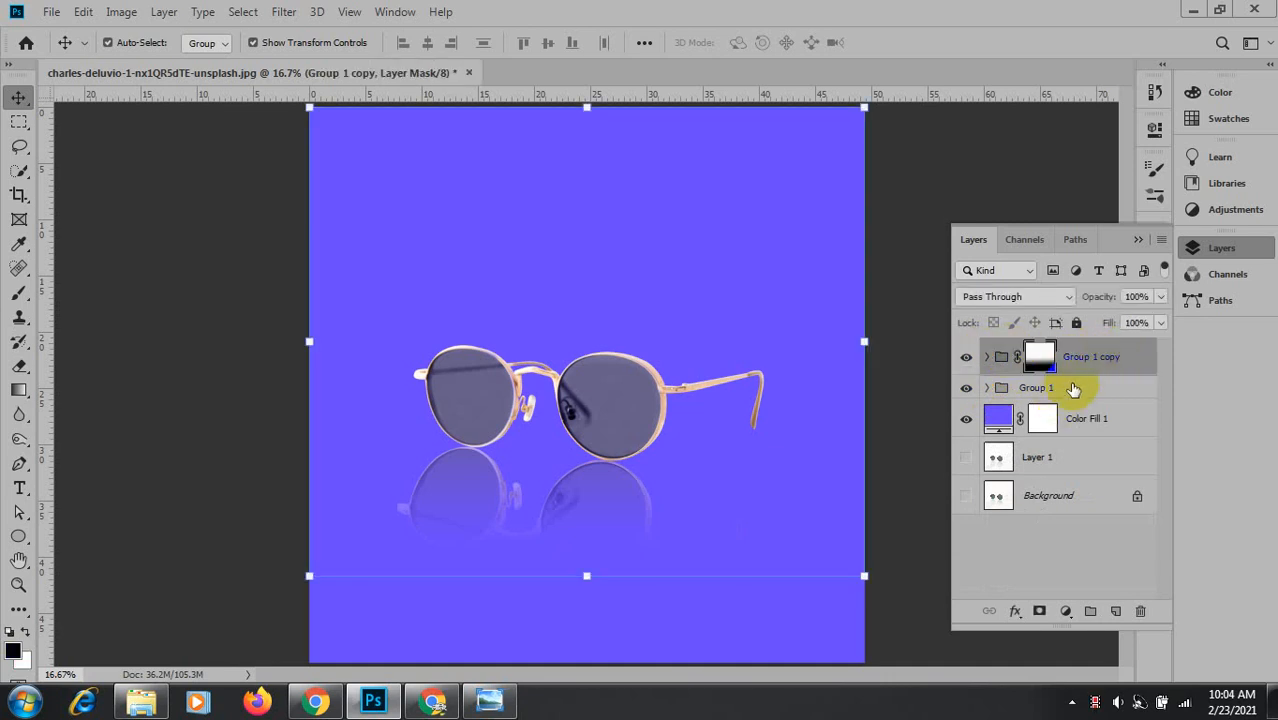
pyautogui.keyDown('shift'); pyautogui.click(1075, 390); pyautogui.keyUp('shift')
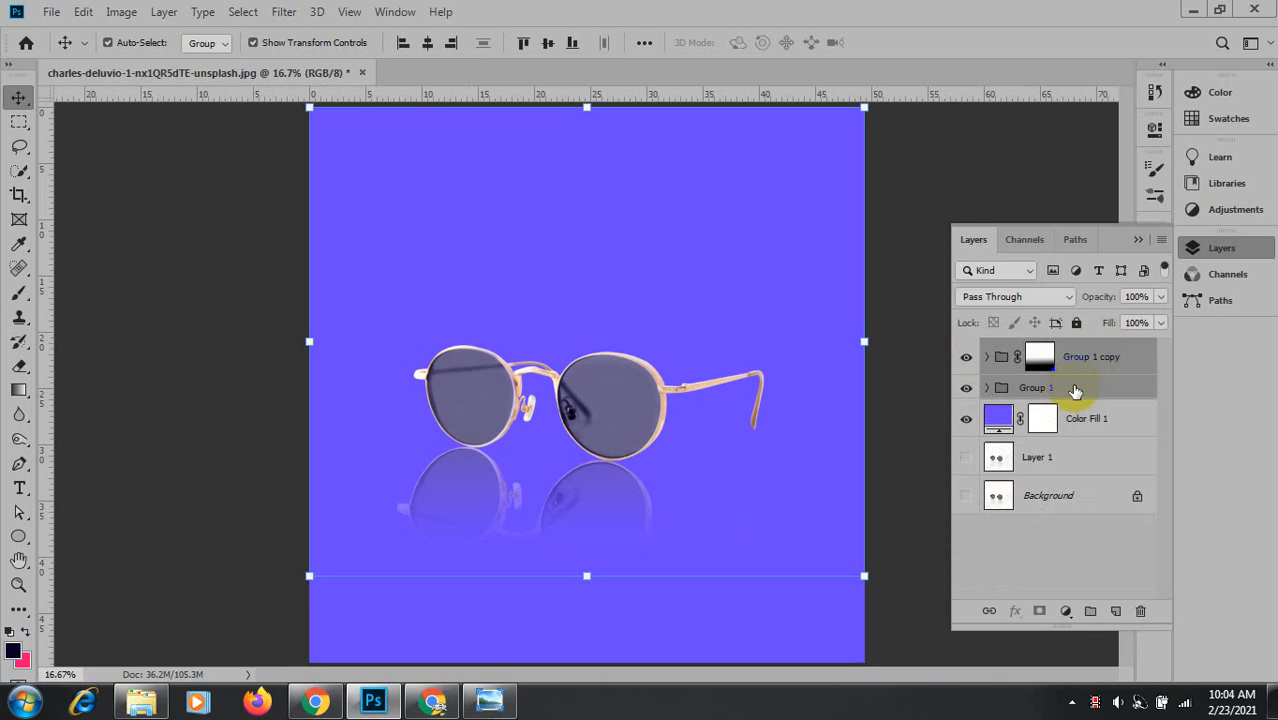
pyautogui.hotkey('ctrl', 'g')
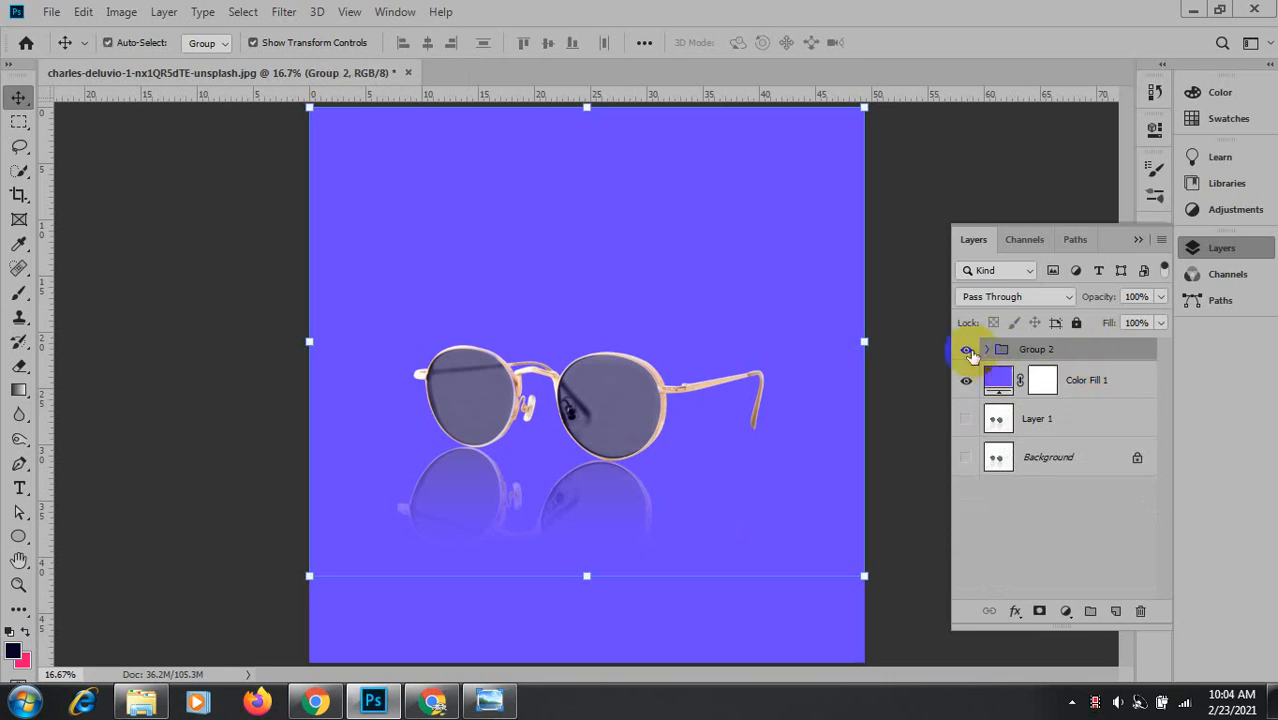
pyautogui.click(966, 350)
pyautogui.click(966, 419)
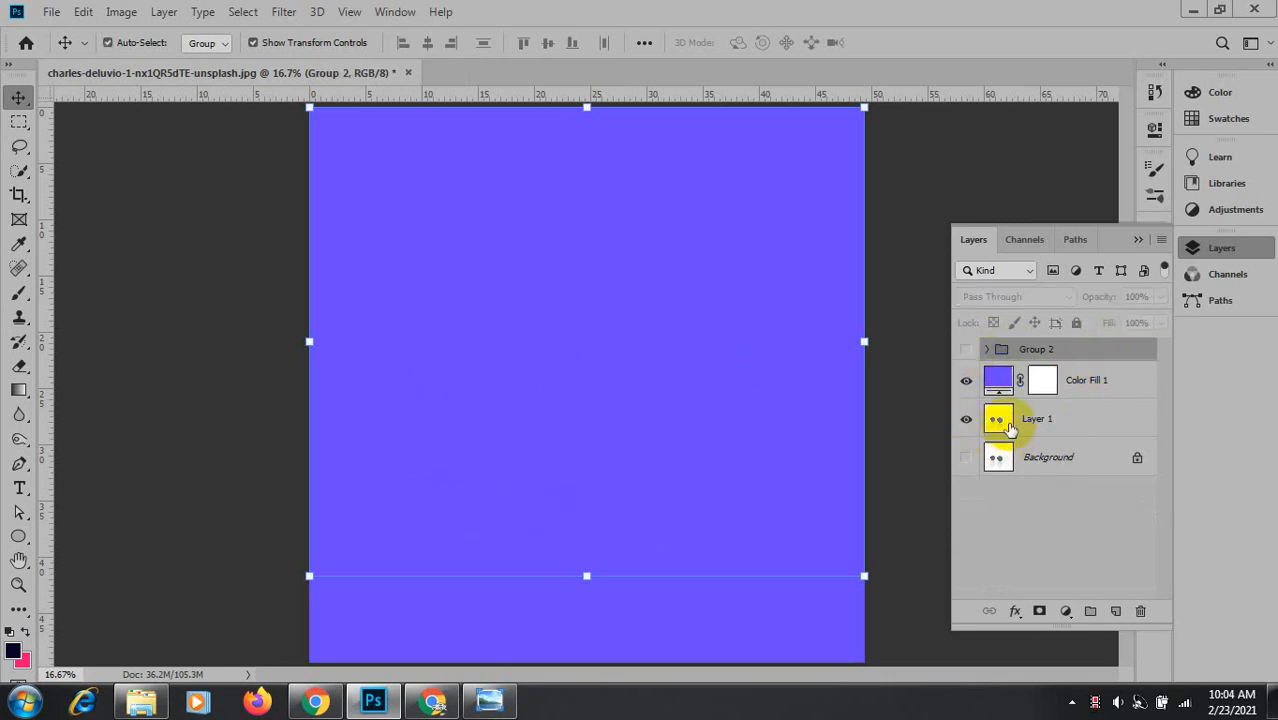
# Load Path 2 as a selection on Layer 1 and feather it by 0.5 pixels.
pyautogui.click(1010, 427)
pyautogui.click(1076, 240)
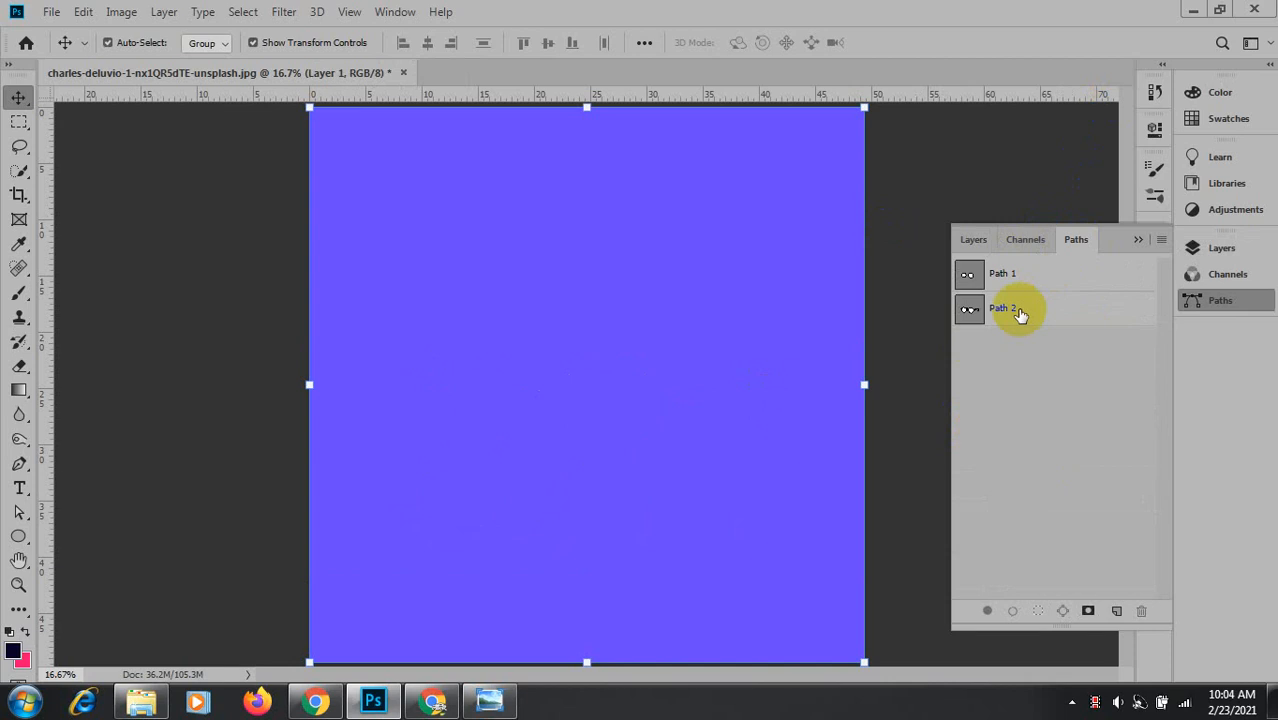
pyautogui.keyDown('ctrl'); pyautogui.click(969, 312); pyautogui.keyUp('ctrl')
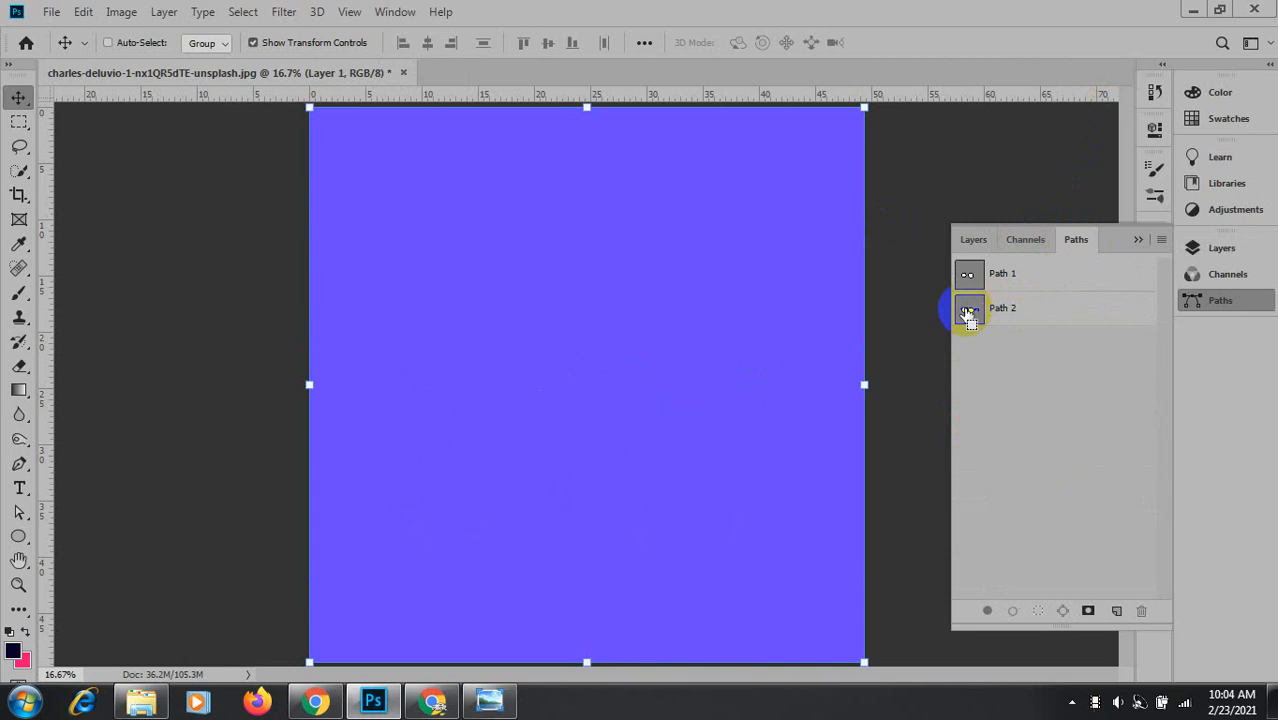
pyautogui.click(974, 240)
pyautogui.click(1075, 241)
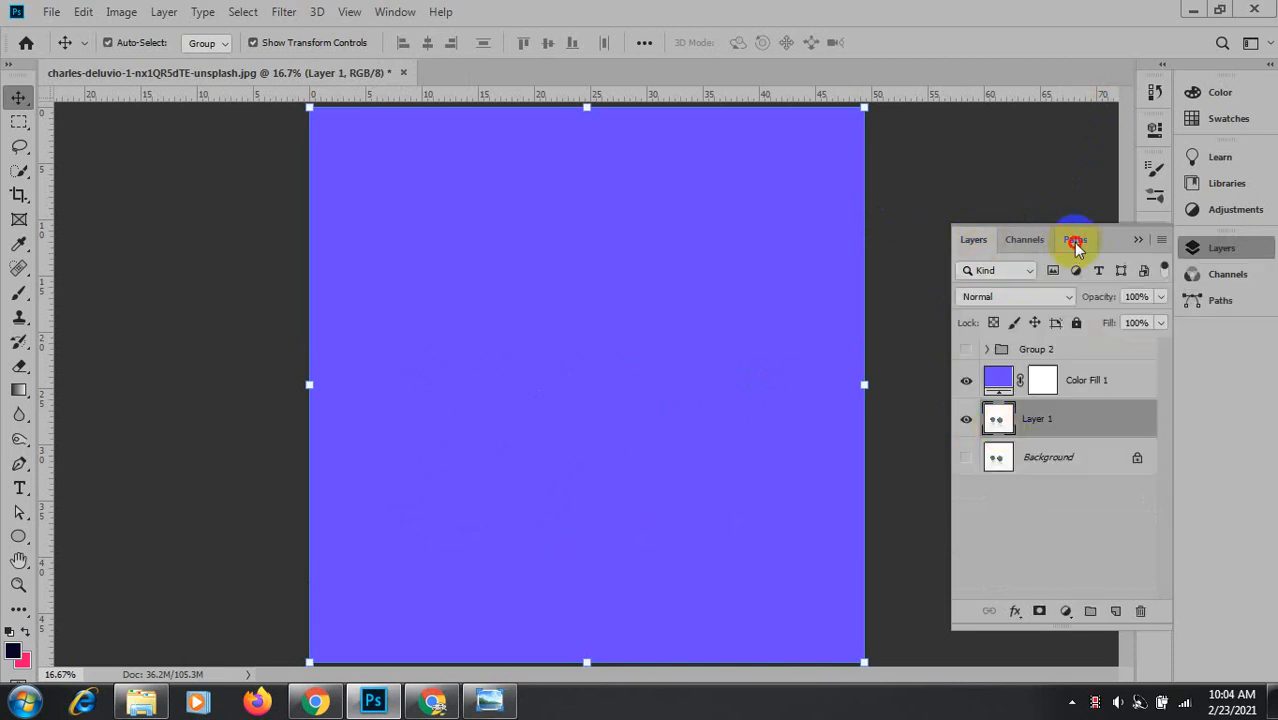
pyautogui.keyDown('ctrl'); pyautogui.click(969, 310); pyautogui.keyUp('ctrl')
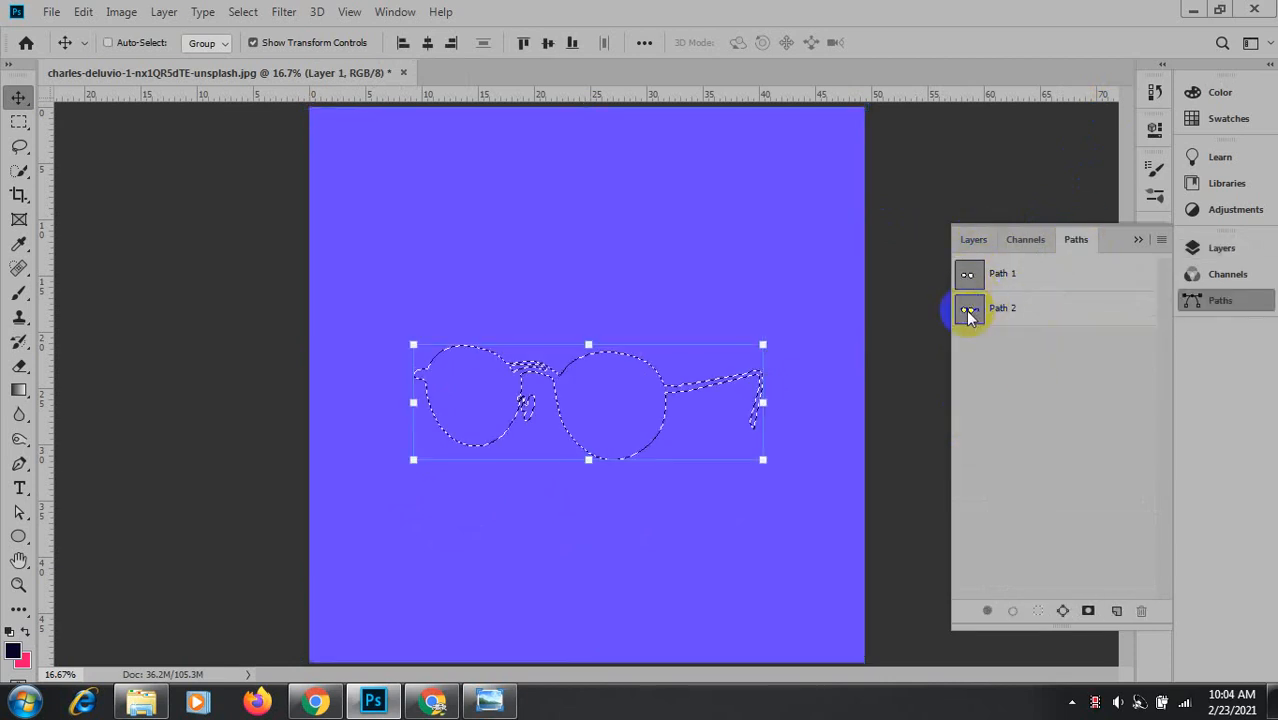
pyautogui.click(246, 12)
pyautogui.moveTo(342, 277)
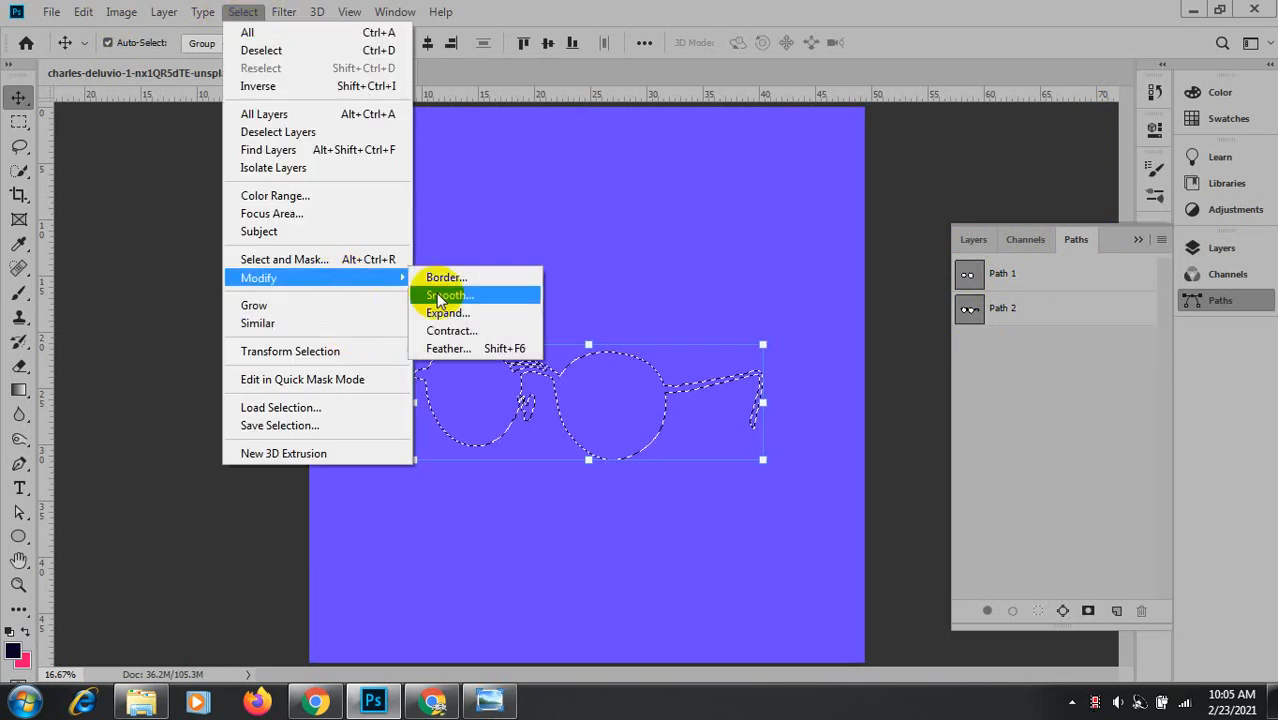
pyautogui.click(458, 350)
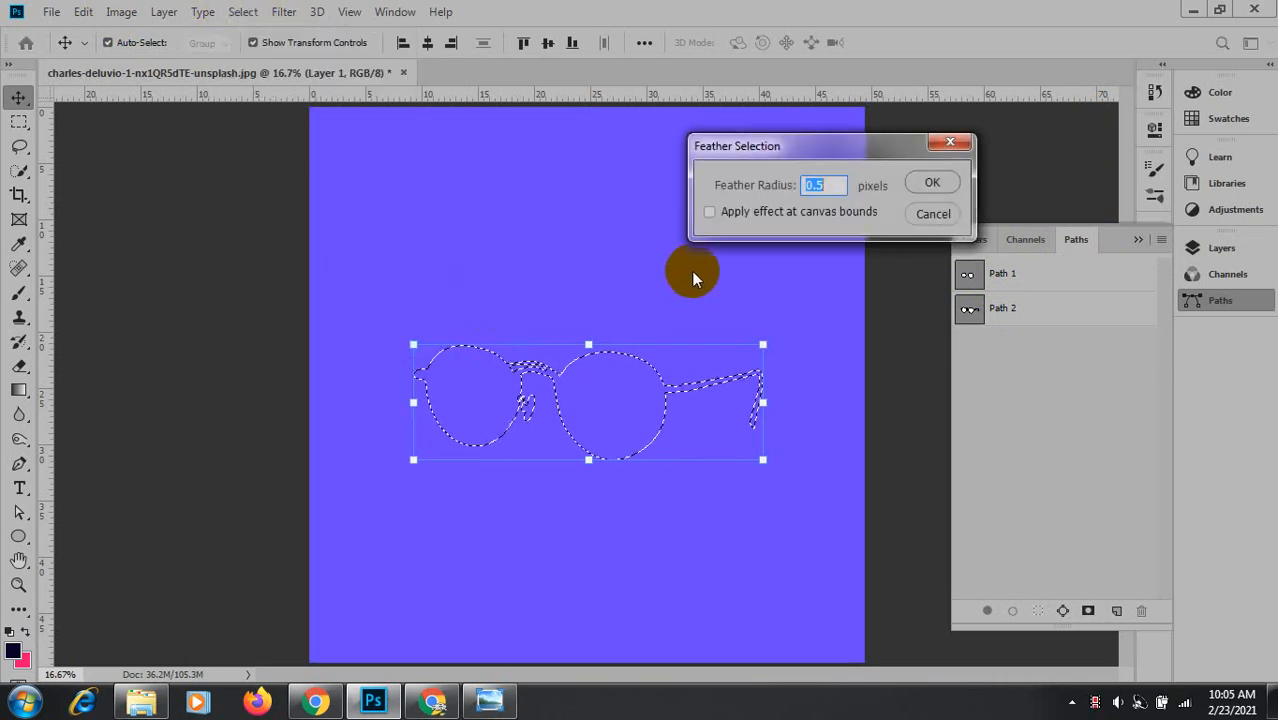
pyautogui.press('Return')
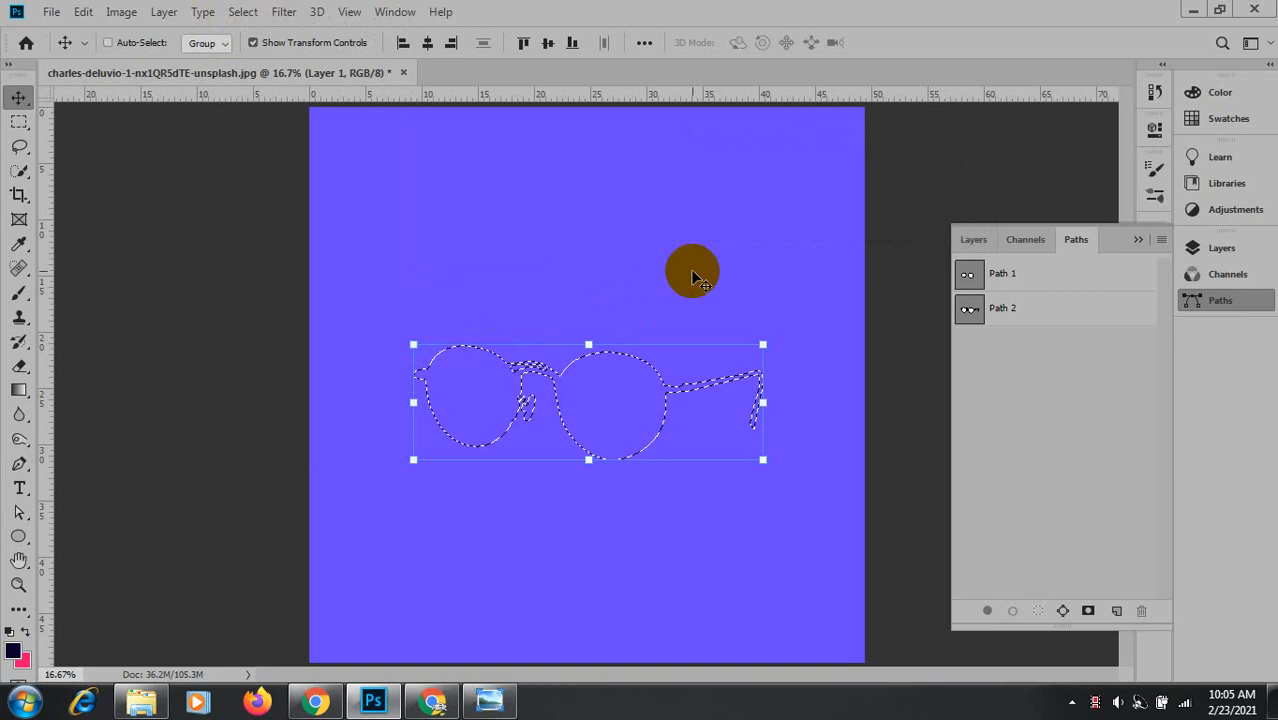
# Copy the selected glasses to new Layer 4 and move it above Color Fill 1.
pyautogui.hotkey('ctrl', 'j')
pyautogui.click(973, 239)
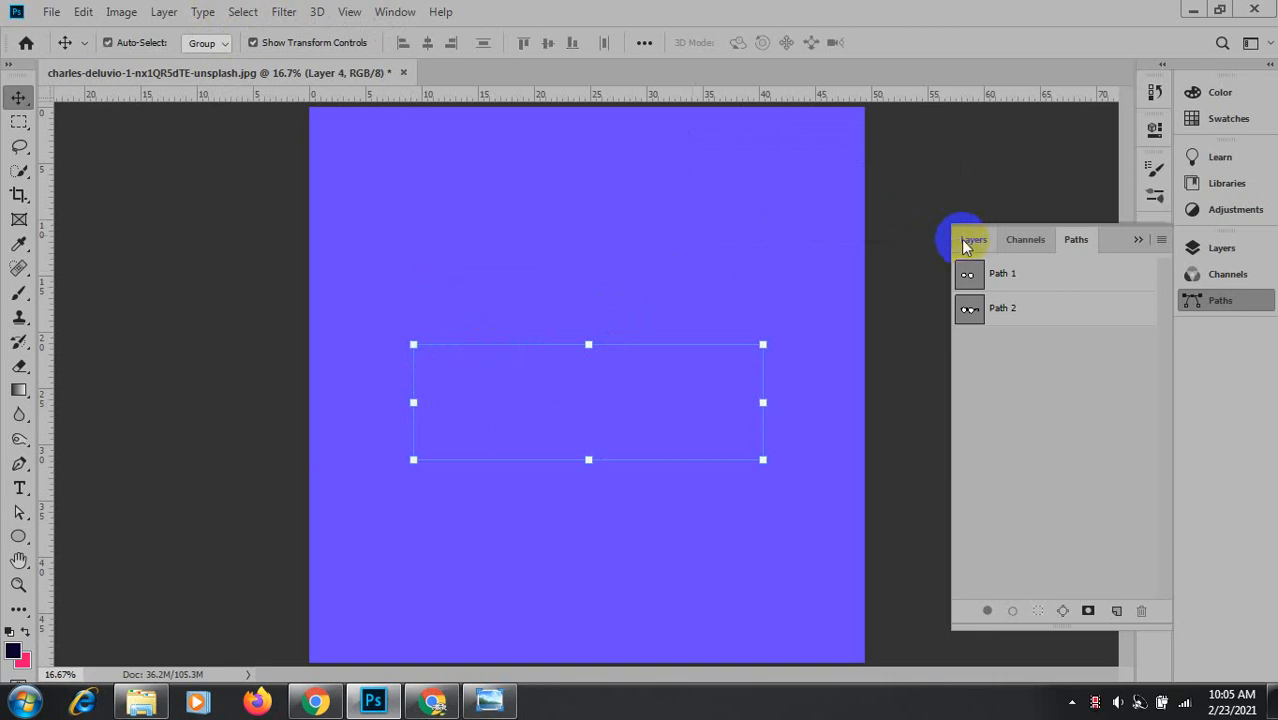
pyautogui.moveTo(1053, 424); pyautogui.dragTo(1040, 374)
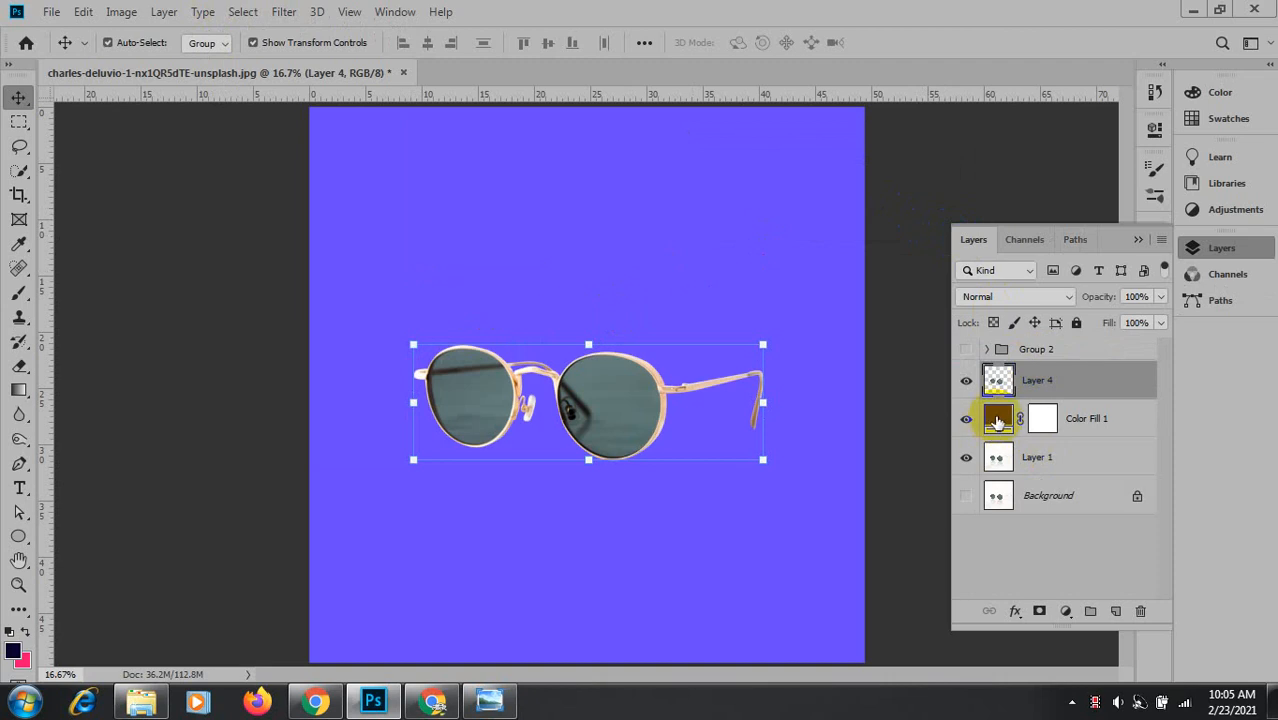
pyautogui.click(1003, 418)
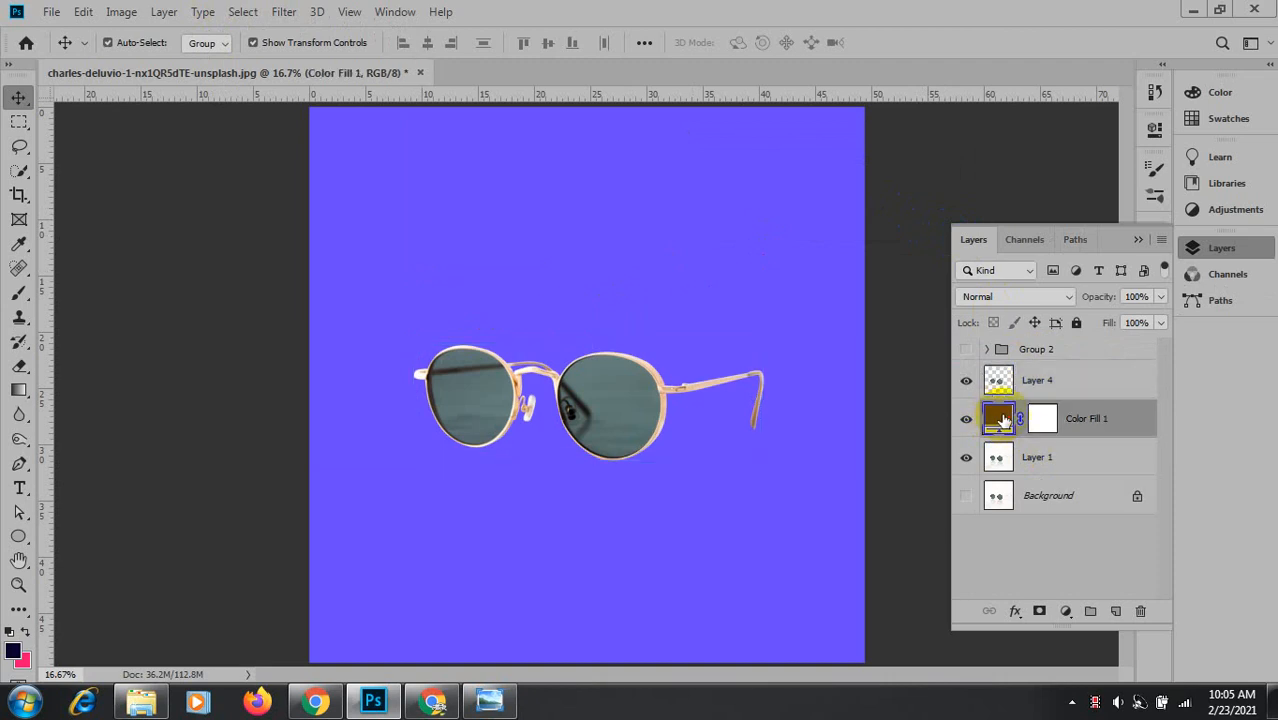
# Change Color Fill 1 to near-black 030303, then select Layer 4.
pyautogui.doubleClick(1003, 418)
pyautogui.click(767, 388)
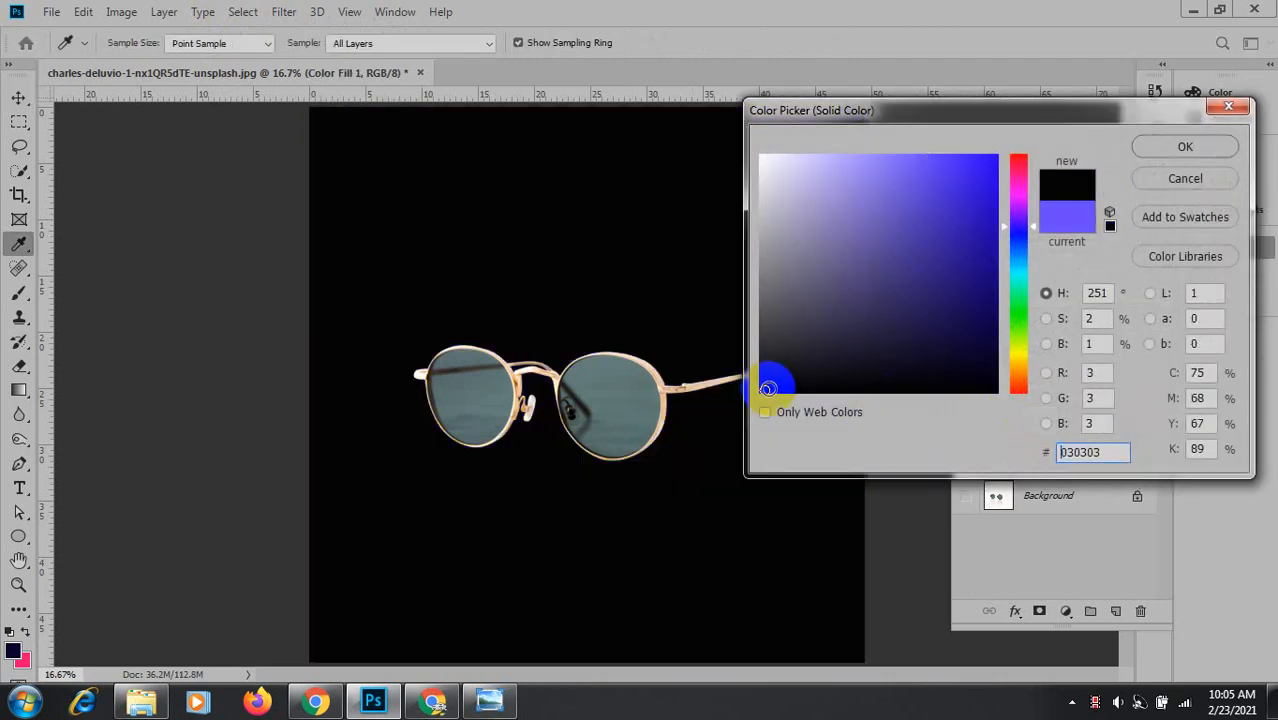
pyautogui.click(1185, 147)
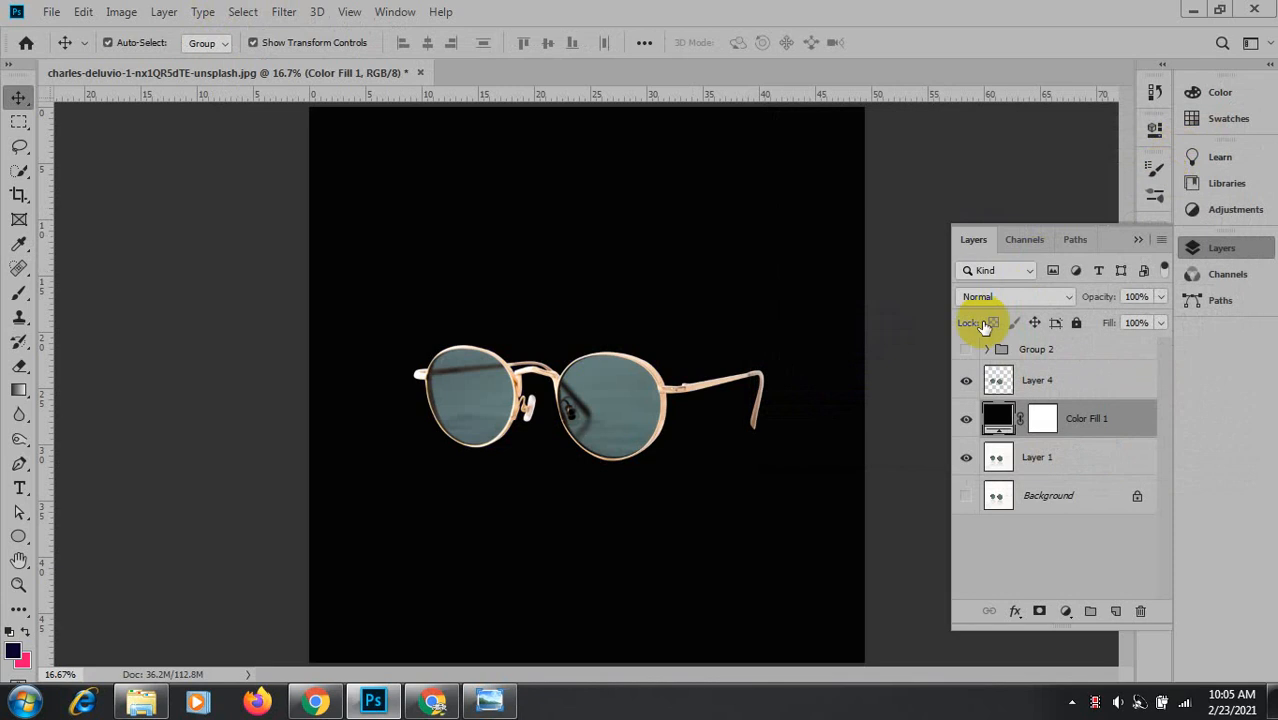
pyautogui.click(1000, 383)
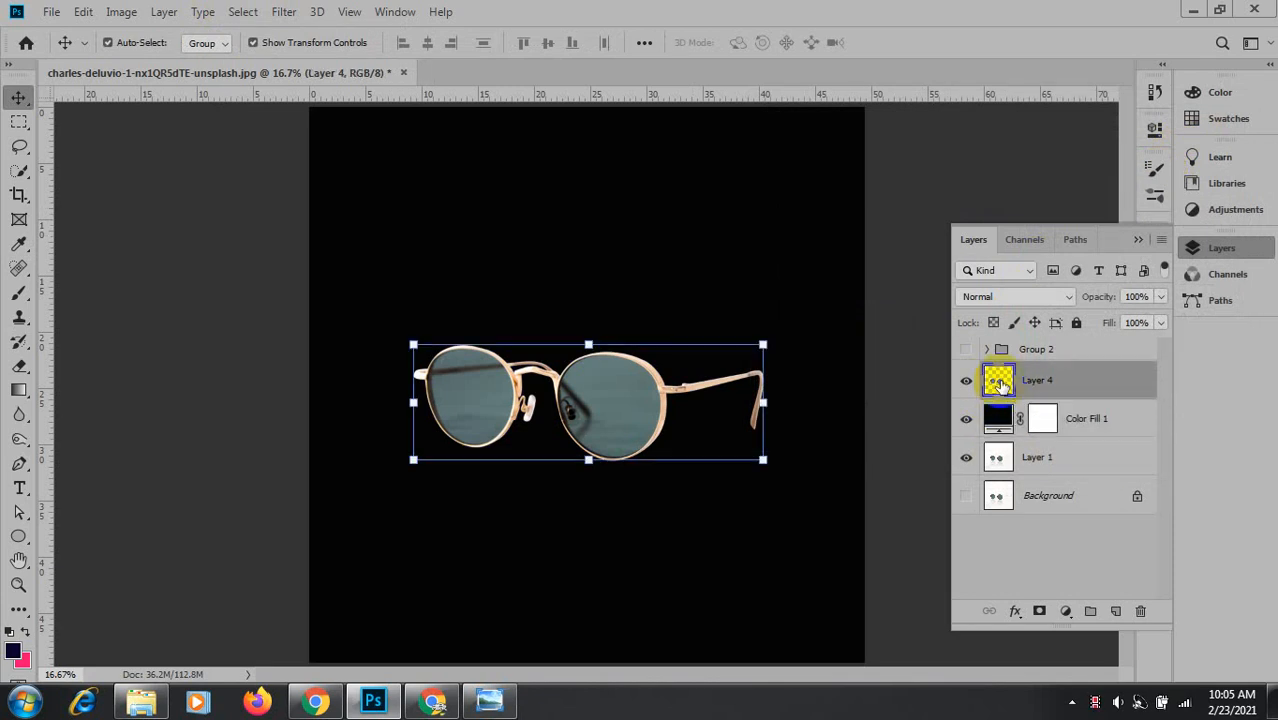
# Load Path 1 as the lens selection on Layer 4 and feather it by 0.5 pixels.
pyautogui.click(1075, 243)
pyautogui.click(968, 278)
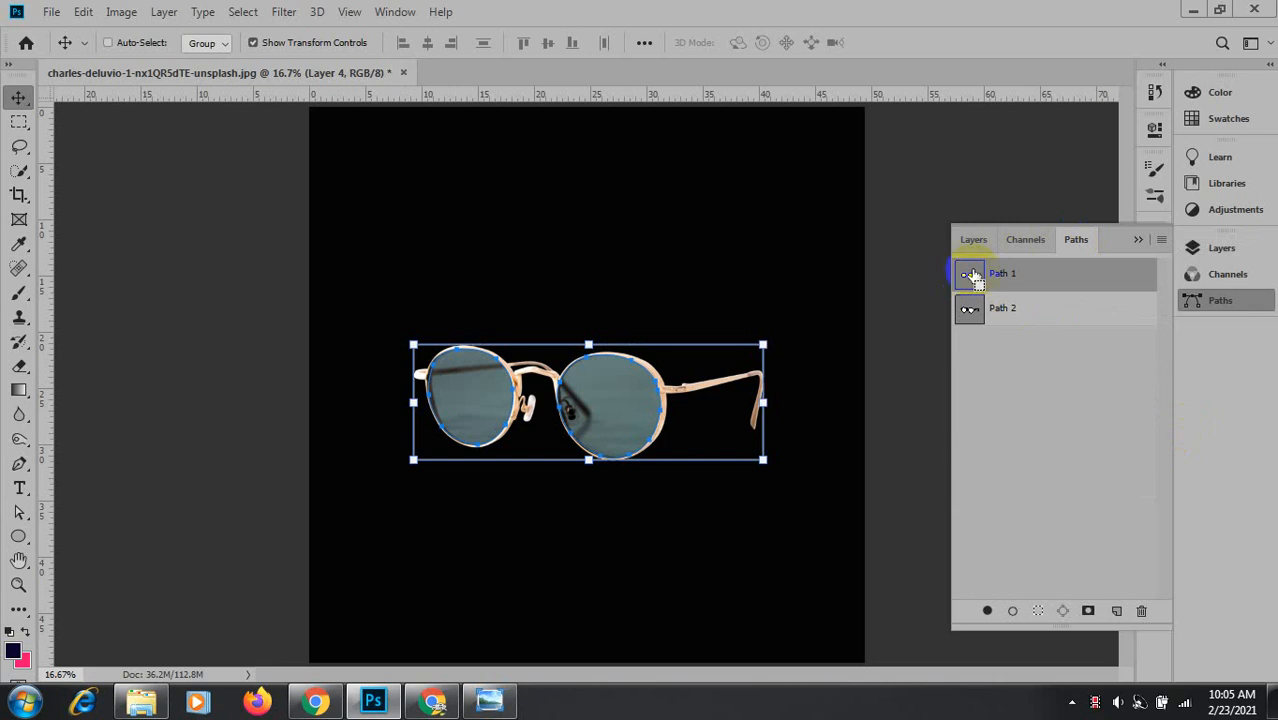
pyautogui.keyDown('ctrl'); pyautogui.click(971, 276); pyautogui.keyUp('ctrl')
pyautogui.click(970, 240)
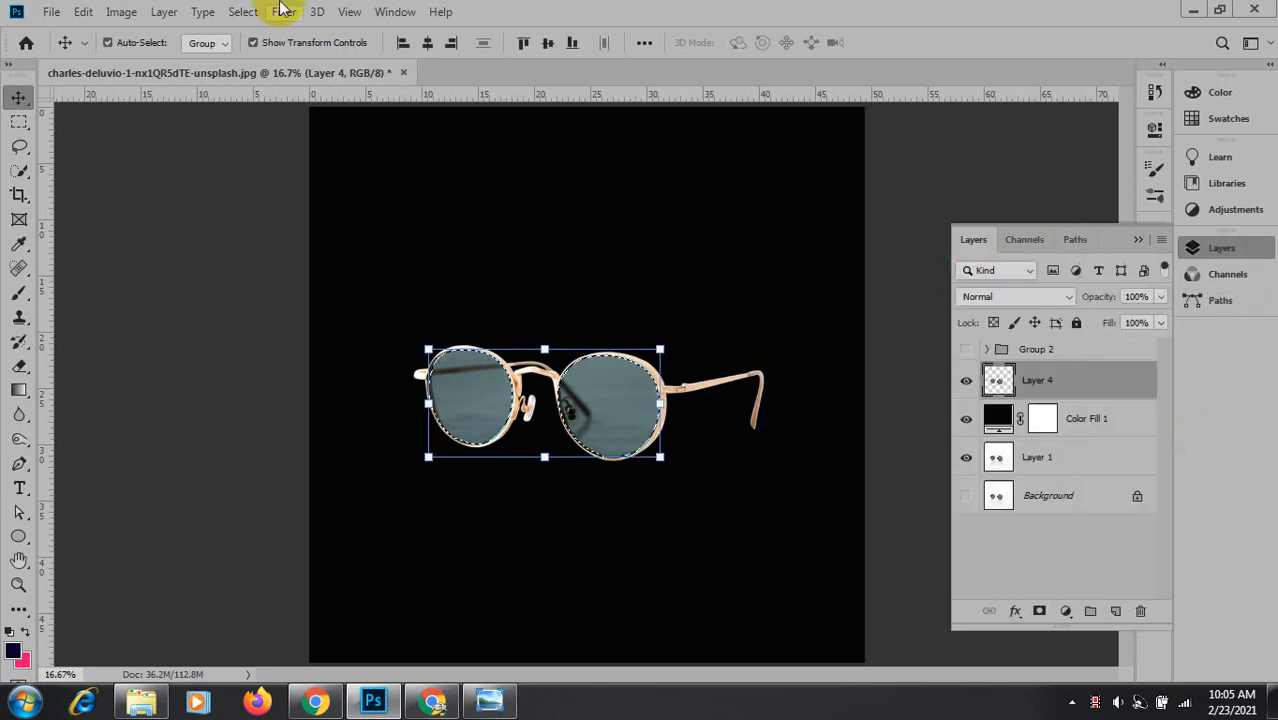
pyautogui.click(283, 11)
pyautogui.moveTo(247, 12)
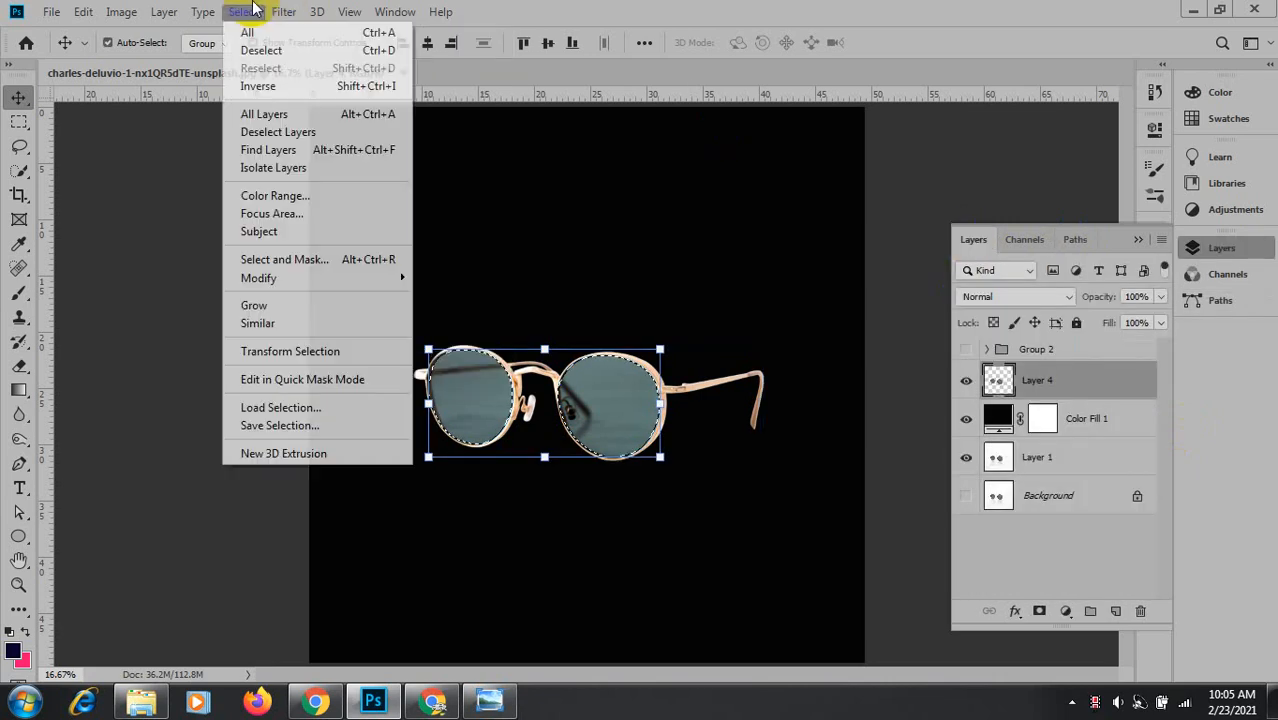
pyautogui.moveTo(355, 281)
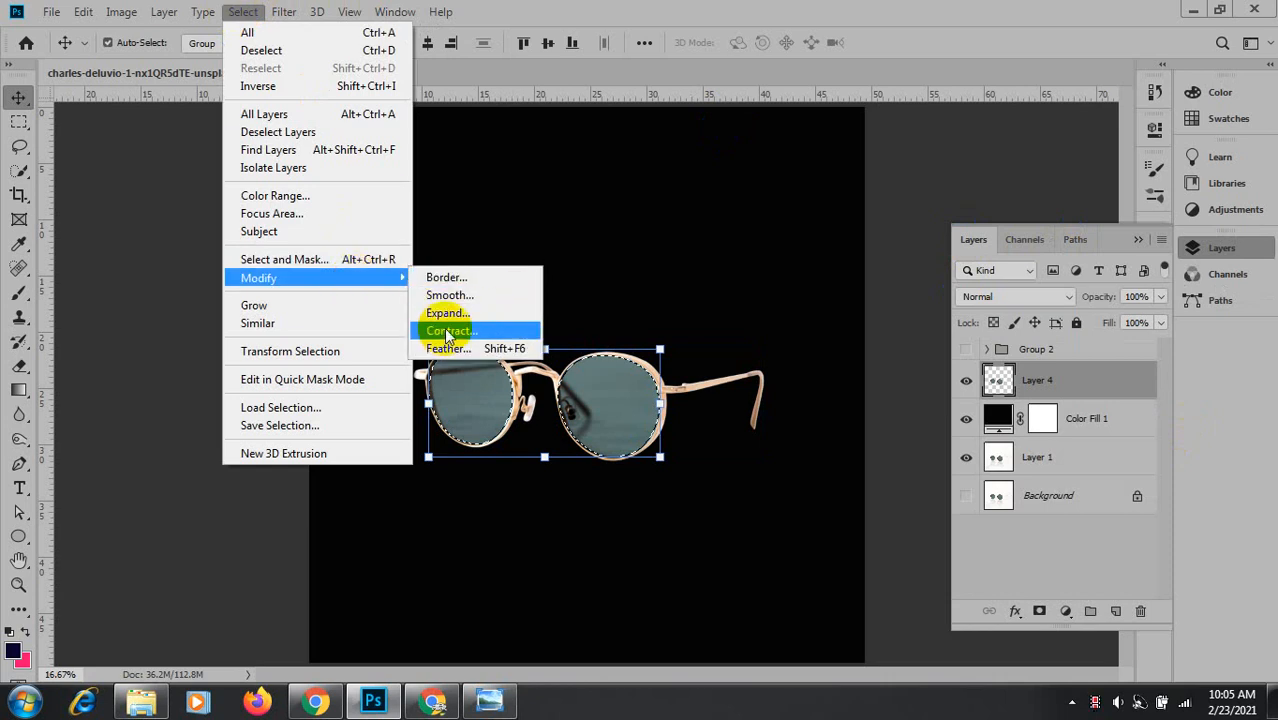
pyautogui.click(479, 348)
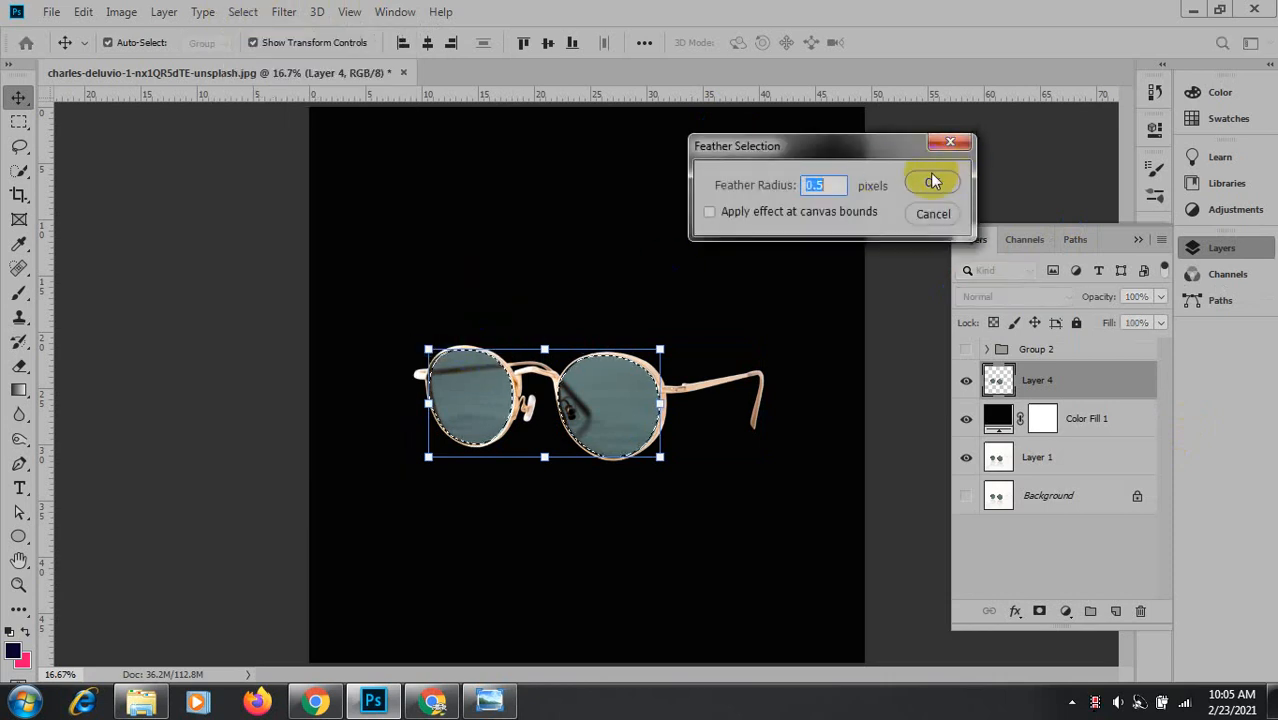
pyautogui.click(930, 186)
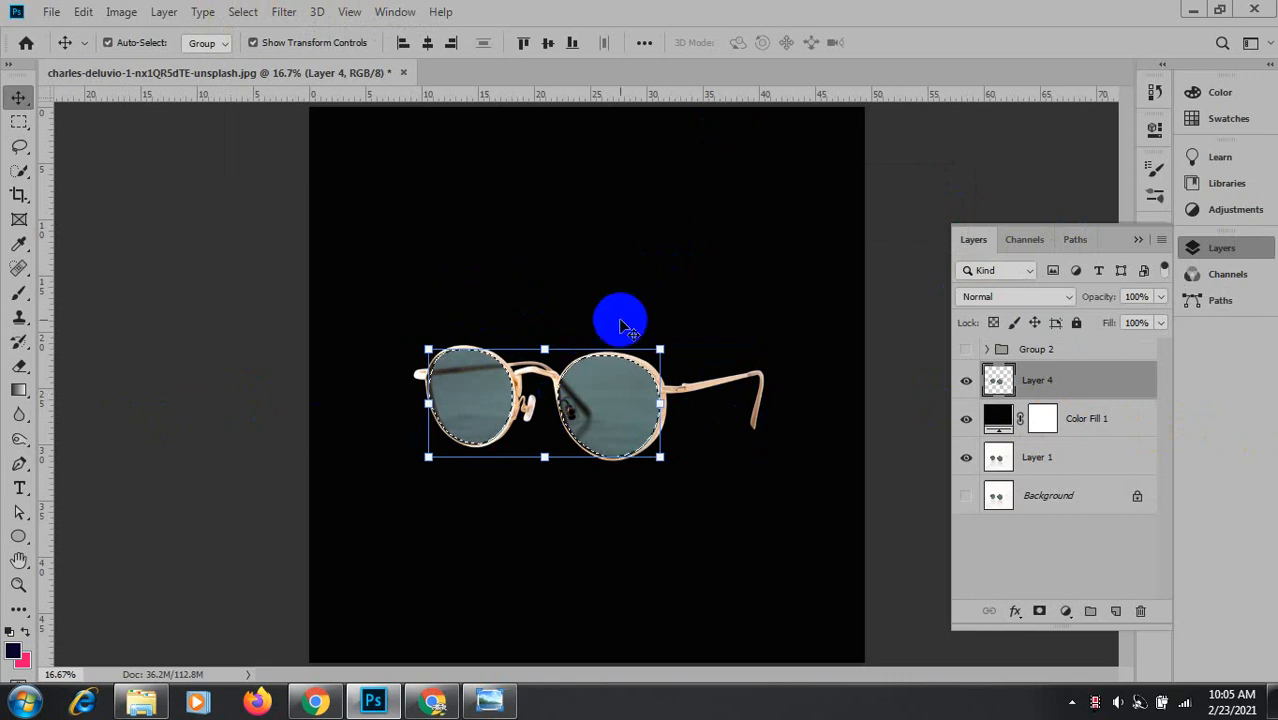
# Set the foreground colour to yellow fada03 and fill the selected lenses with it.
pyautogui.click(13, 651)
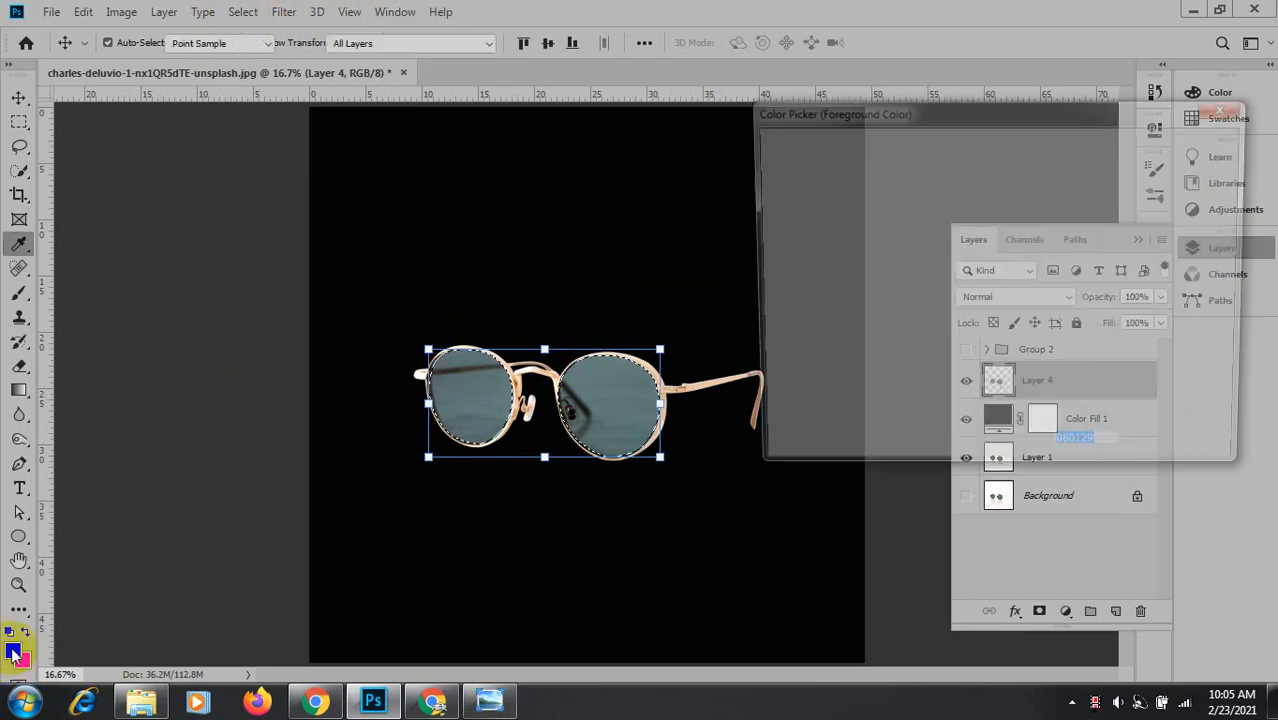
pyautogui.moveTo(1036, 359); pyautogui.dragTo(1022, 357)
pyautogui.click(994, 160)
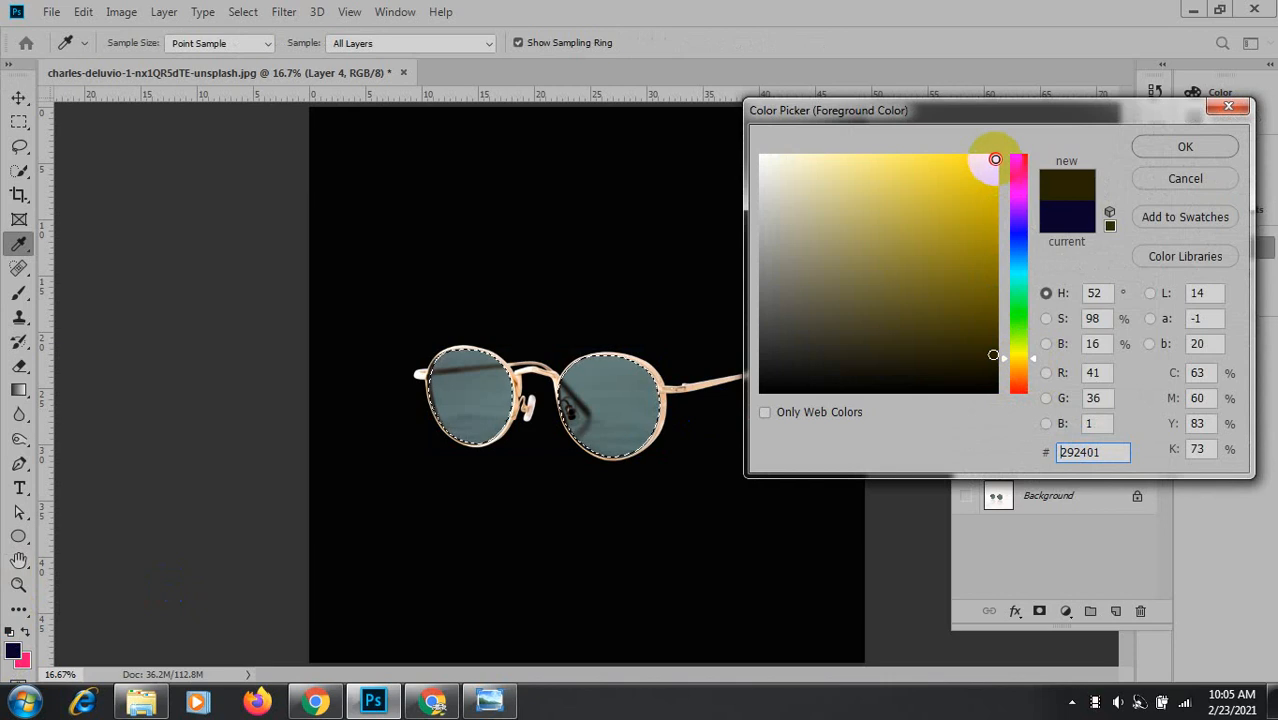
pyautogui.click(1212, 147)
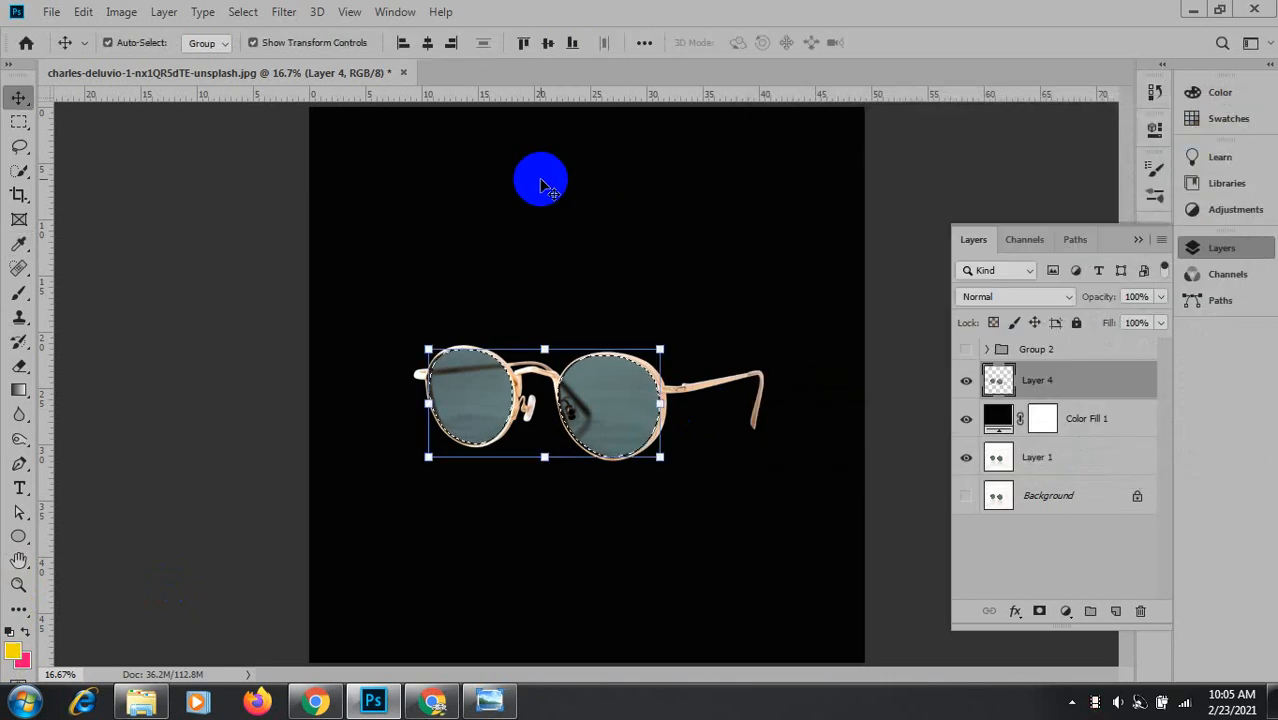
pyautogui.hotkey('alt', 'BackSpace')
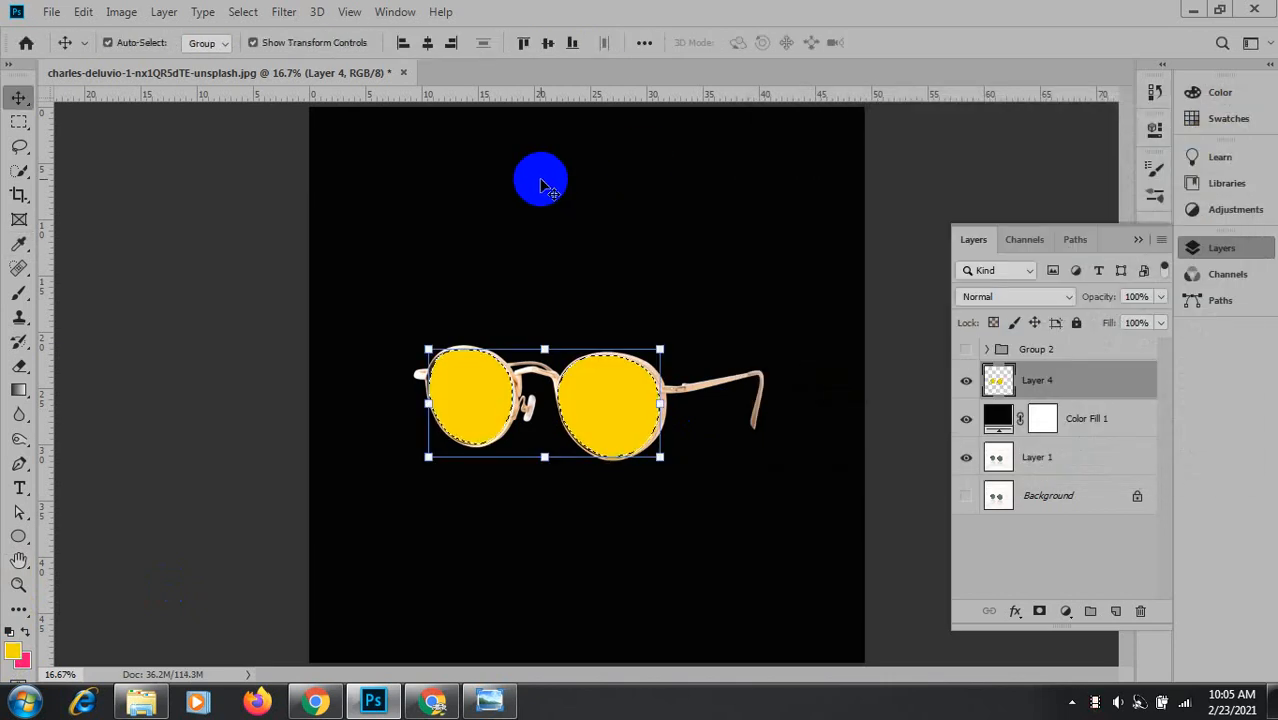
pyautogui.click(1066, 296)
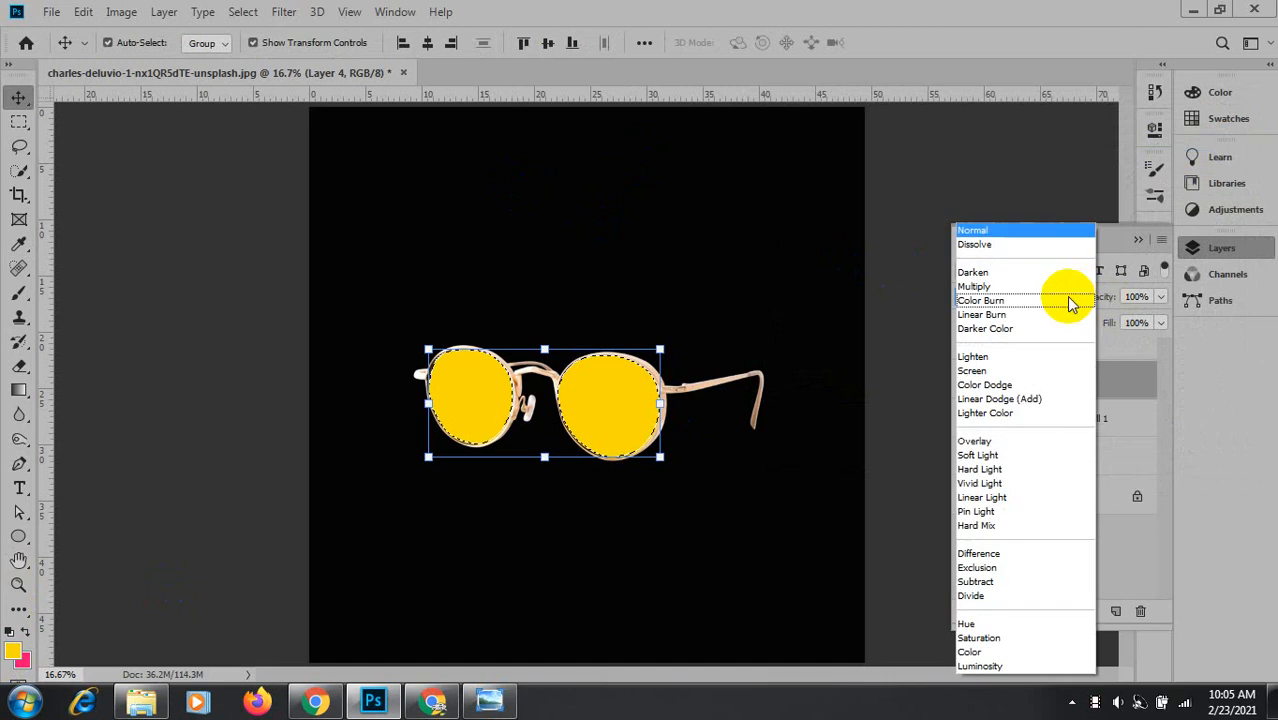
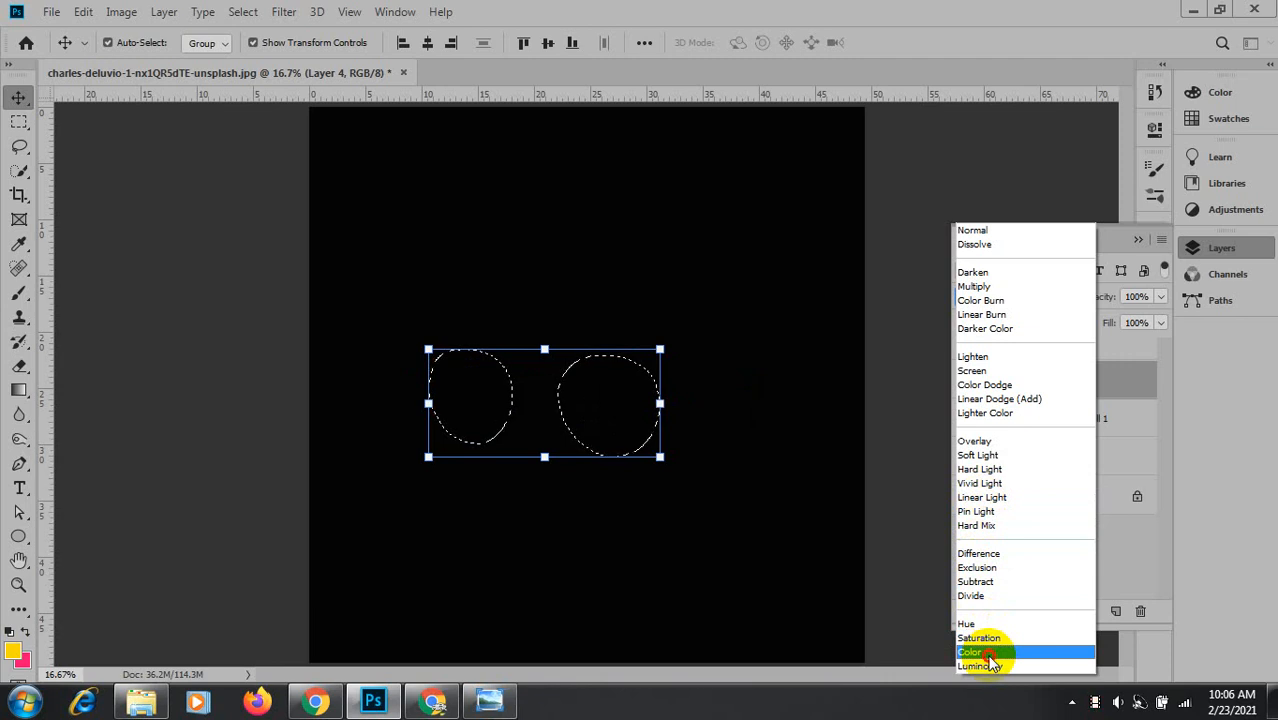
# Compare Layer 4 in Color blend mode, revert it to Normal, and copy the lenses to a new Layer 5.
pyautogui.click(988, 655)
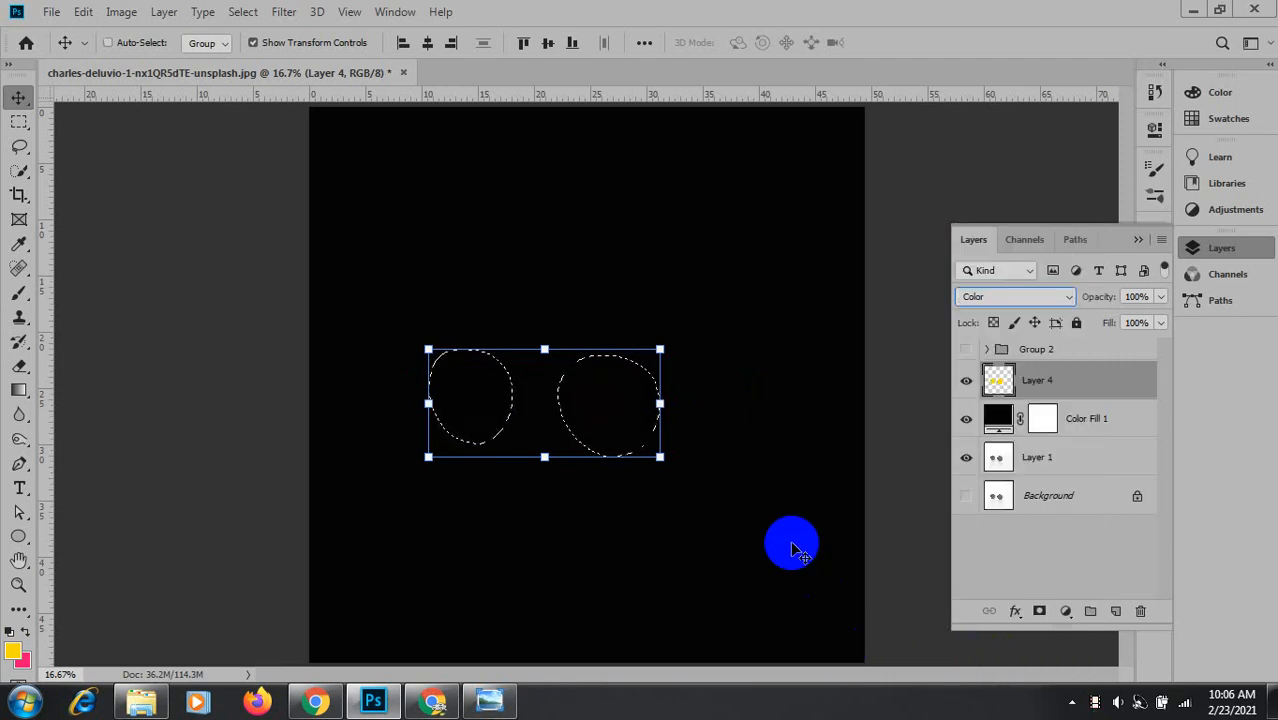
pyautogui.hotkey('ctrl', 'z')
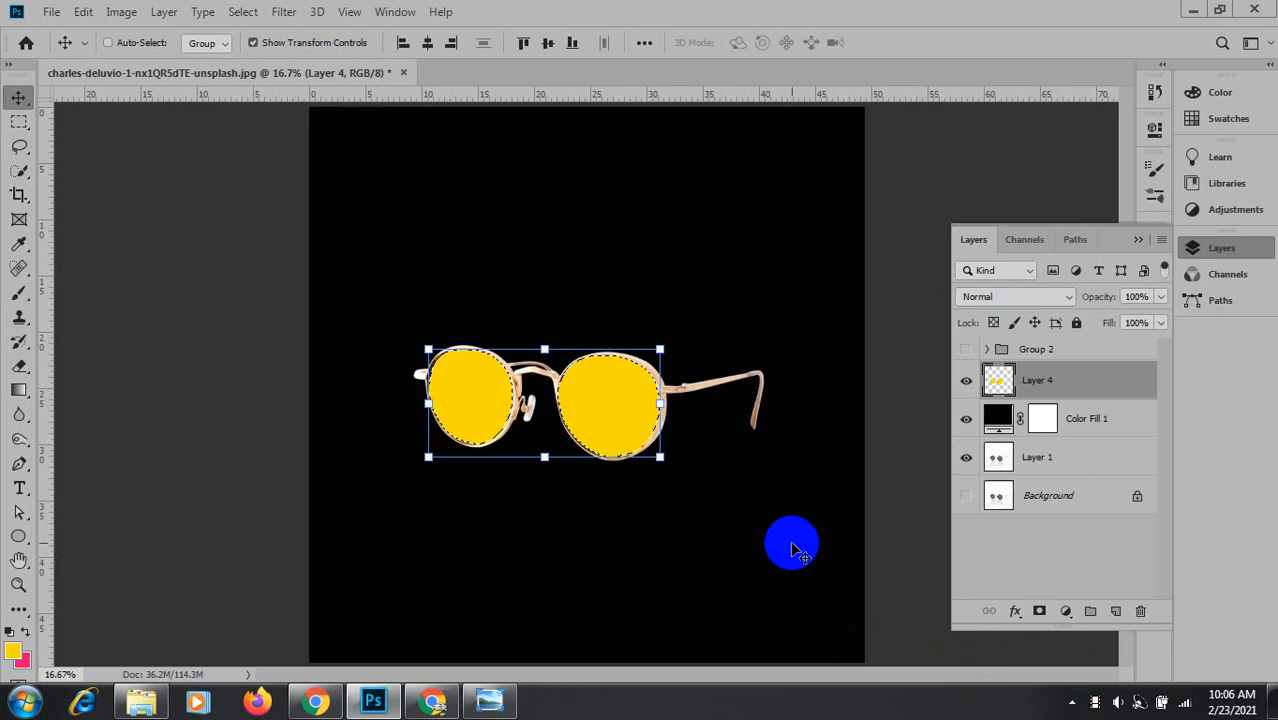
pyautogui.hotkey('ctrl', 'shift', 'z')
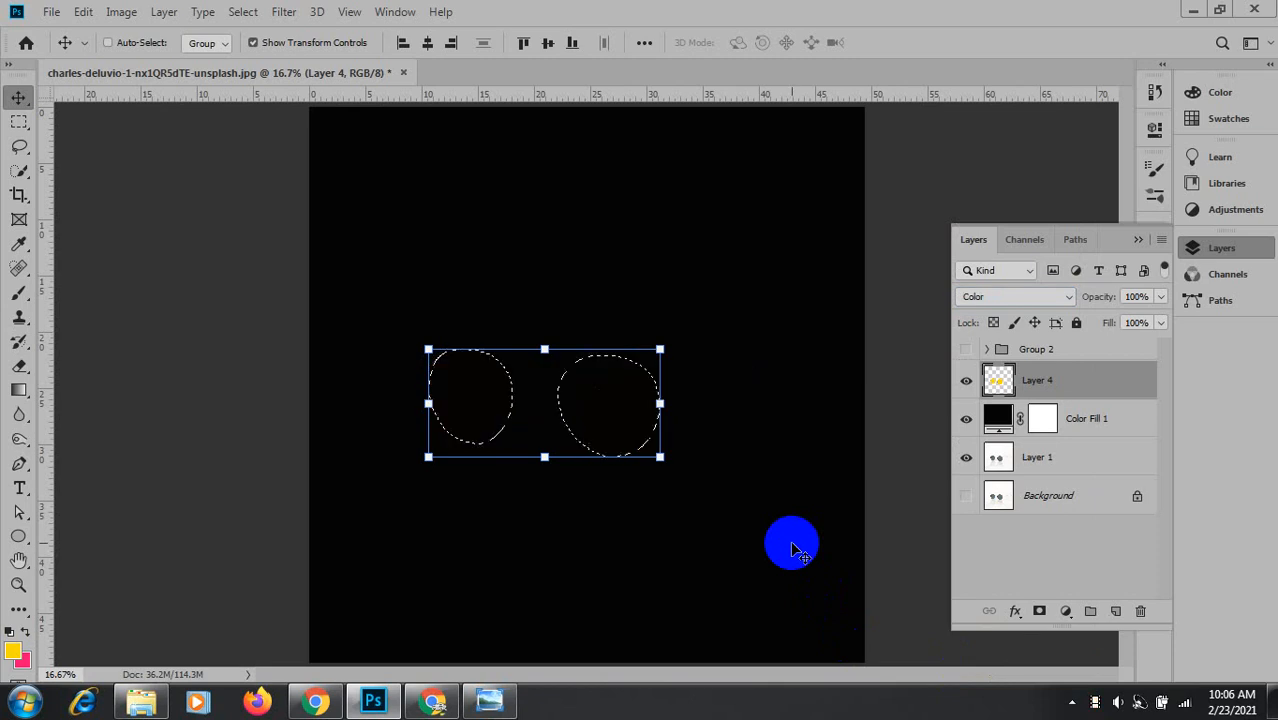
pyautogui.hotkey('ctrl', 'z')
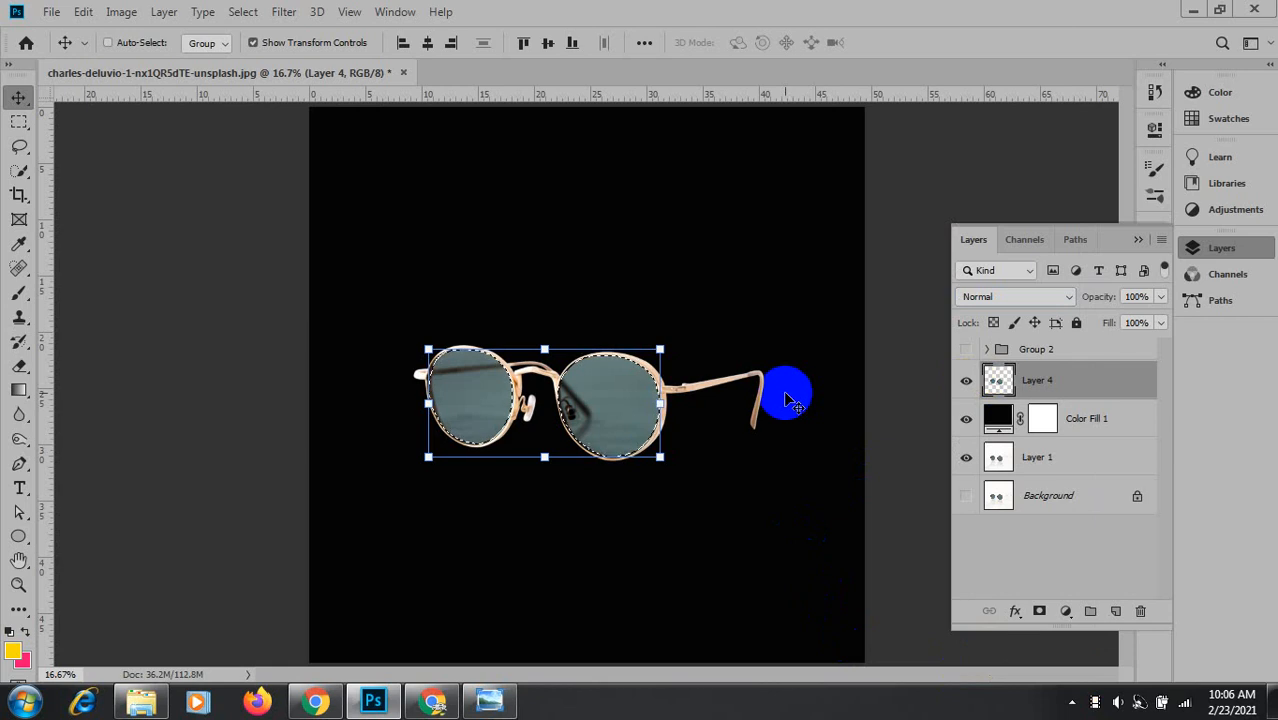
pyautogui.hotkey('ctrl', 'j')
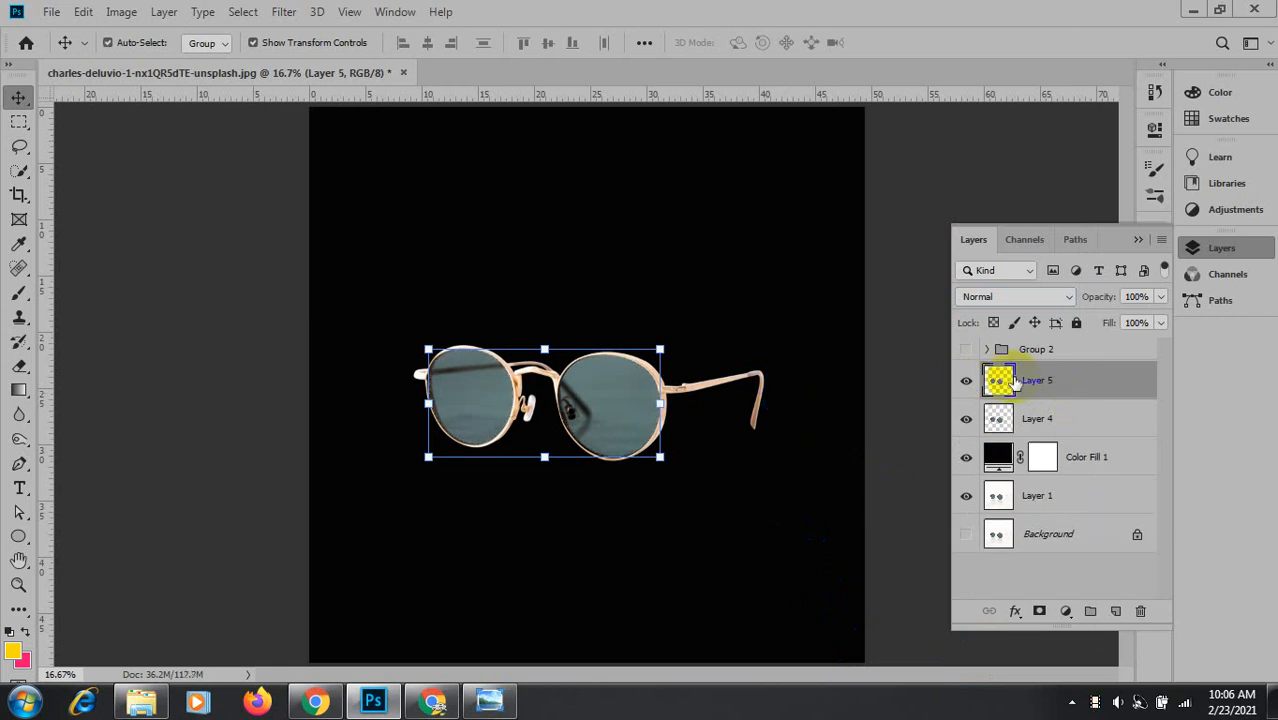
# Reload Layer 5's lens selection, fill it with yellow, and preview blend modes while keeping Normal.
pyautogui.keyDown('ctrl'); pyautogui.click(998, 384); pyautogui.keyUp('ctrl')
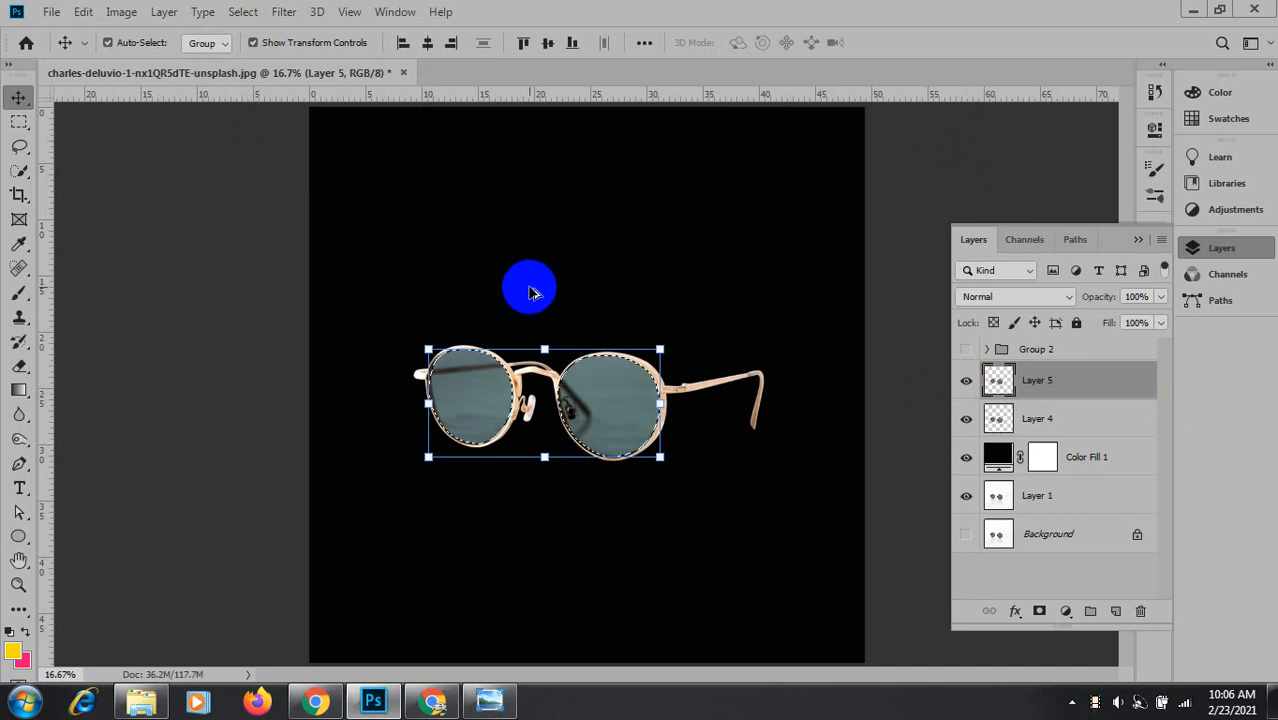
pyautogui.hotkey('alt', 'BackSpace')
pyautogui.click(1064, 296)
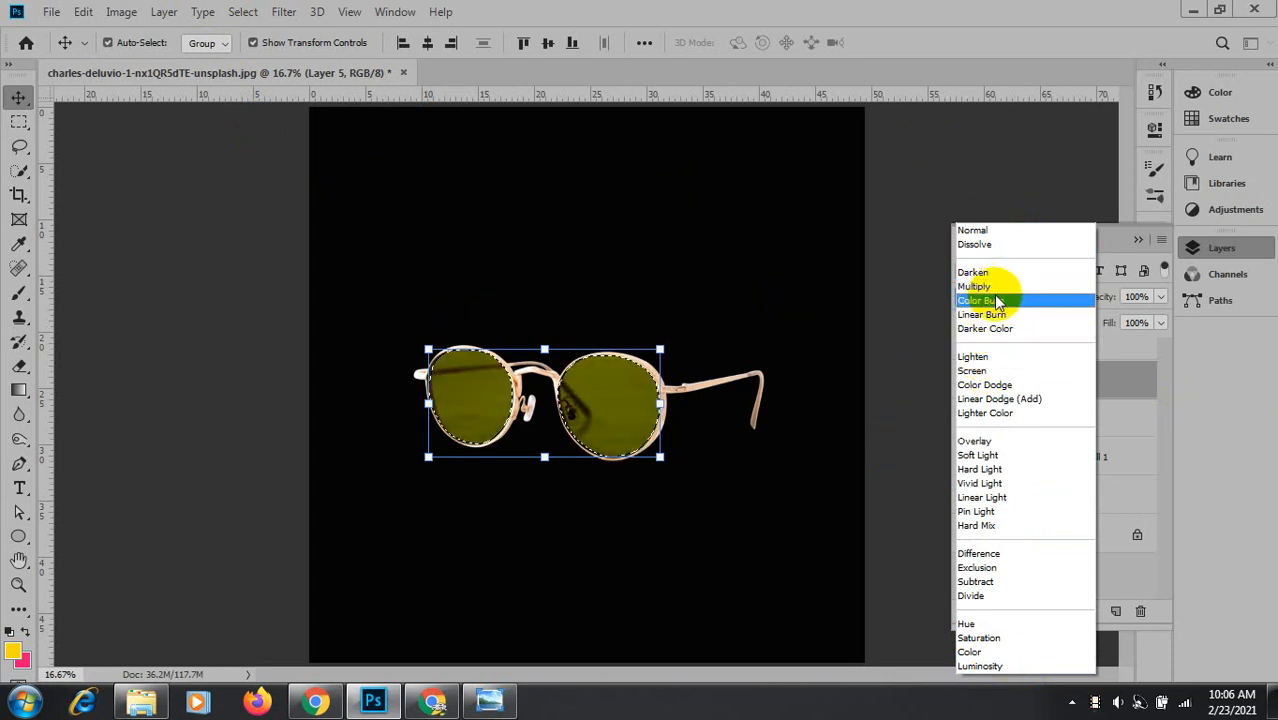
pyautogui.click(917, 178)
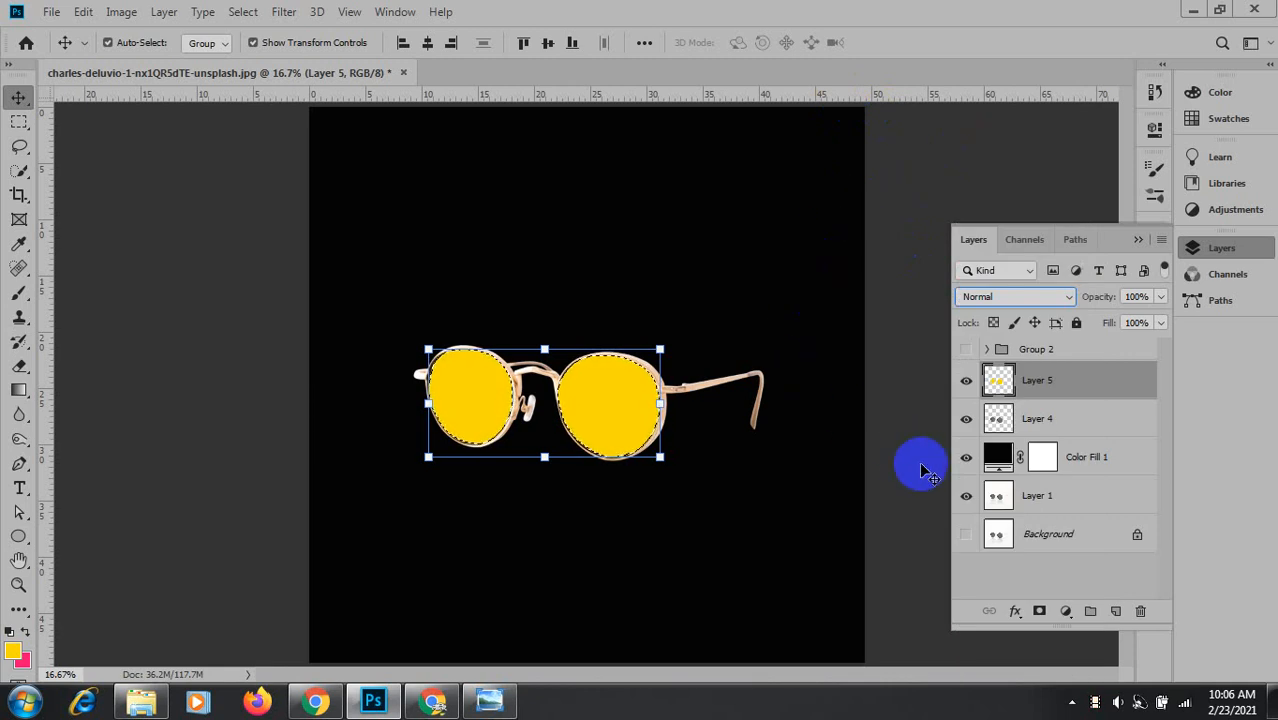
# Lower Layer 5 to 74% opacity and 90% fill for a muted yellow tint.
pyautogui.click(1161, 297)
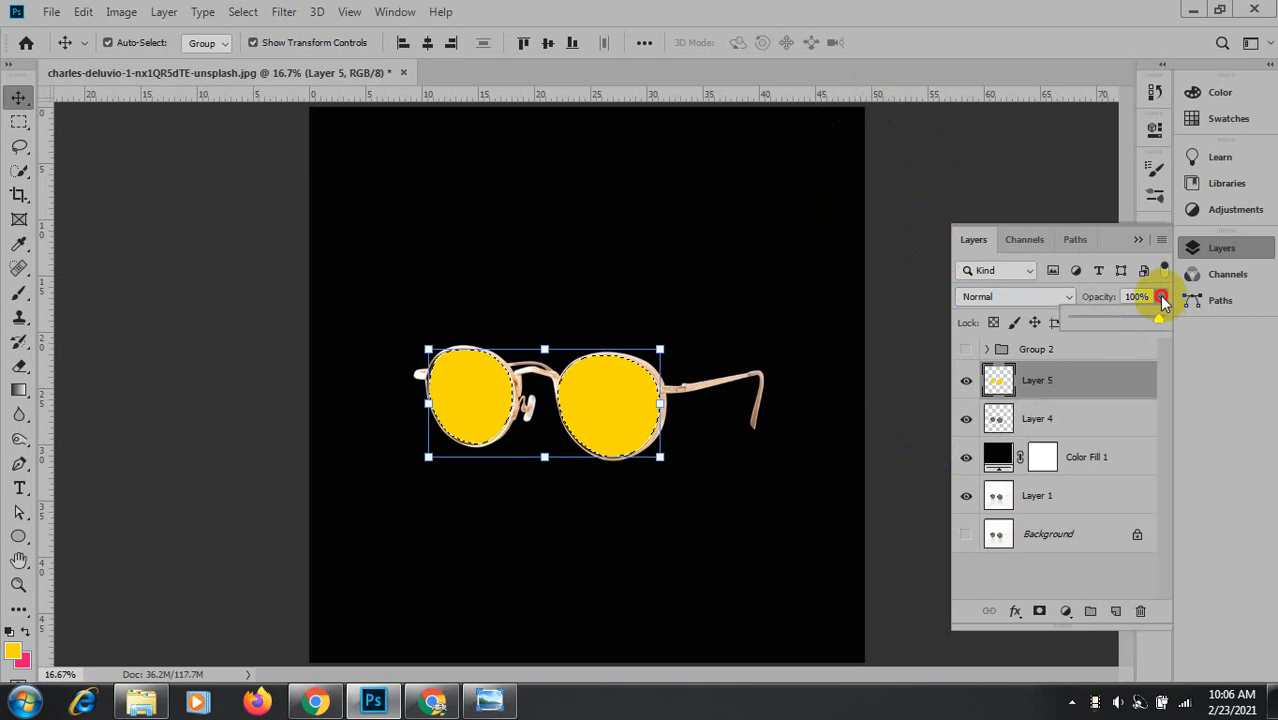
pyautogui.moveTo(1159, 318); pyautogui.dragTo(1142, 320)
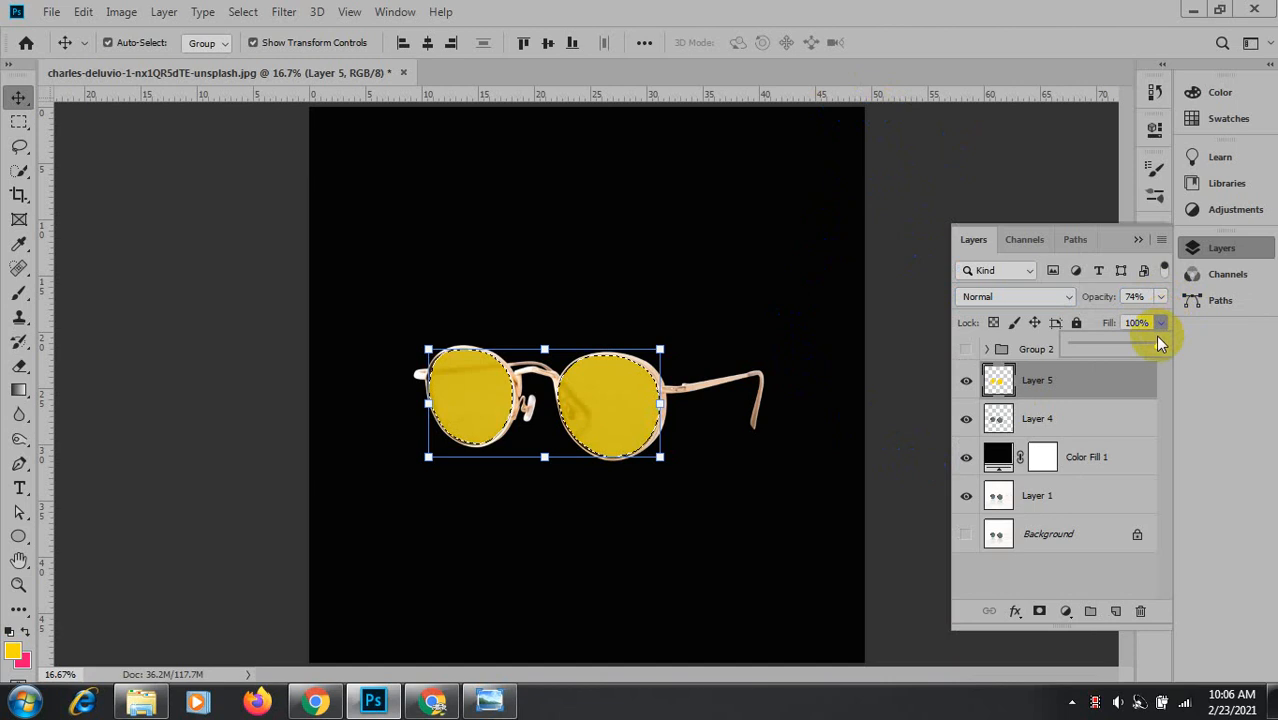
pyautogui.click(1161, 322)
pyautogui.moveTo(1159, 344); pyautogui.dragTo(1152, 347)
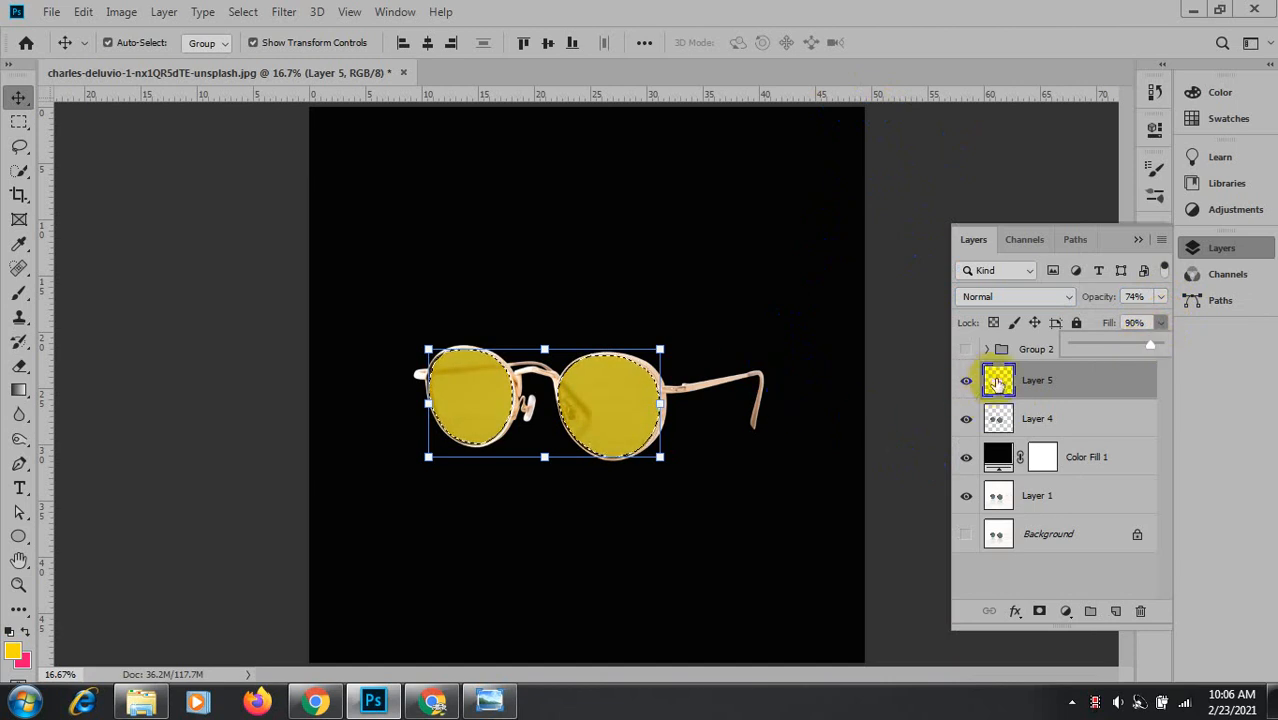
pyautogui.click(998, 384)
pyautogui.click(13, 651)
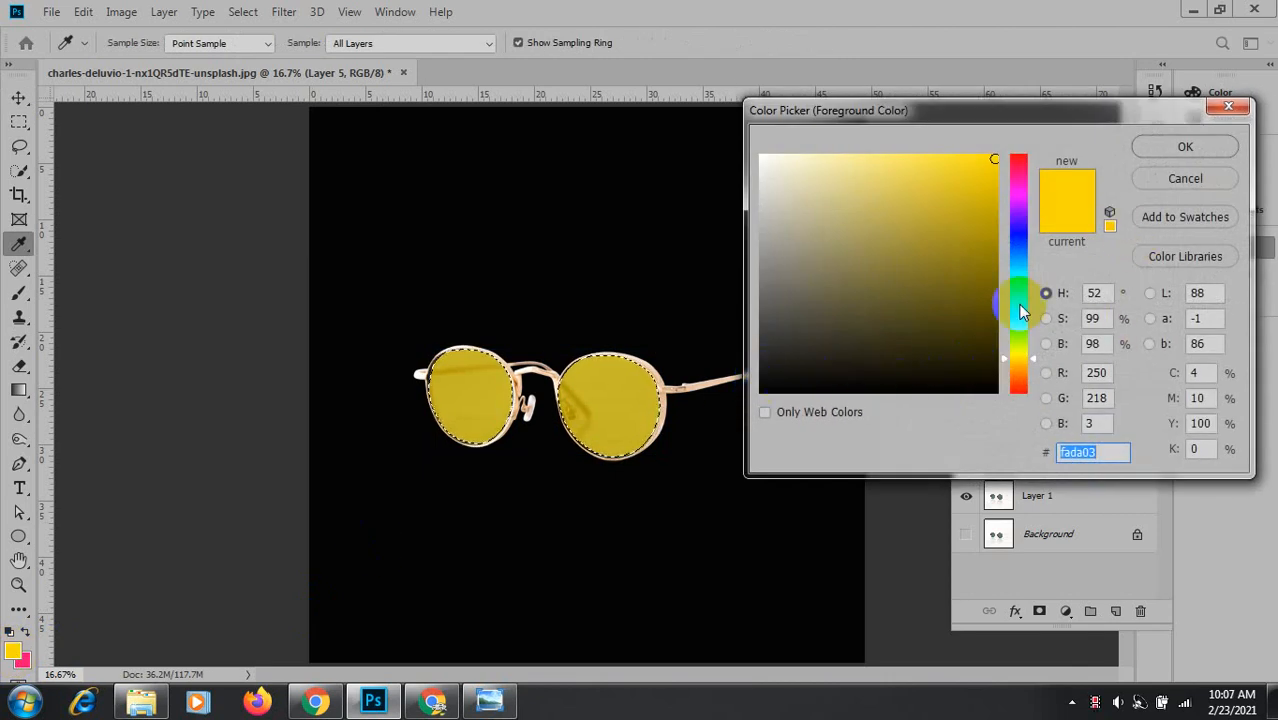
# Change the foreground colour to dark blue 021742.
pyautogui.click(1018, 247)
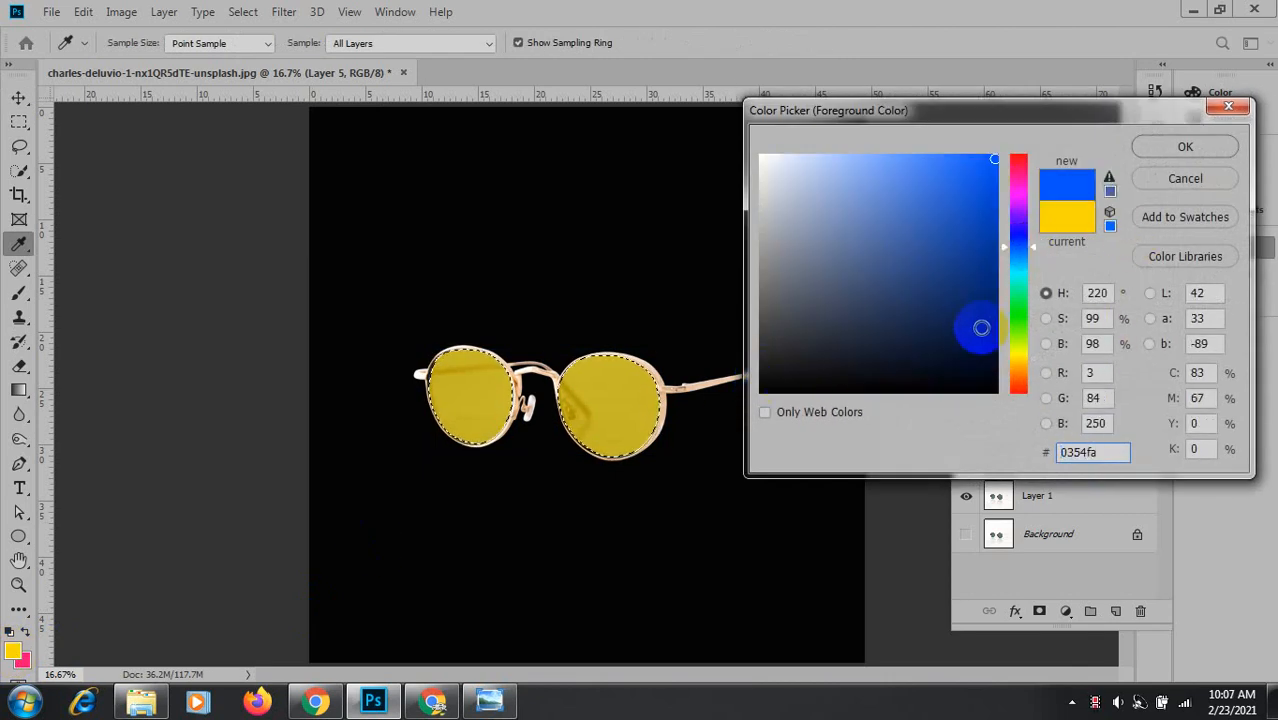
pyautogui.click(988, 317)
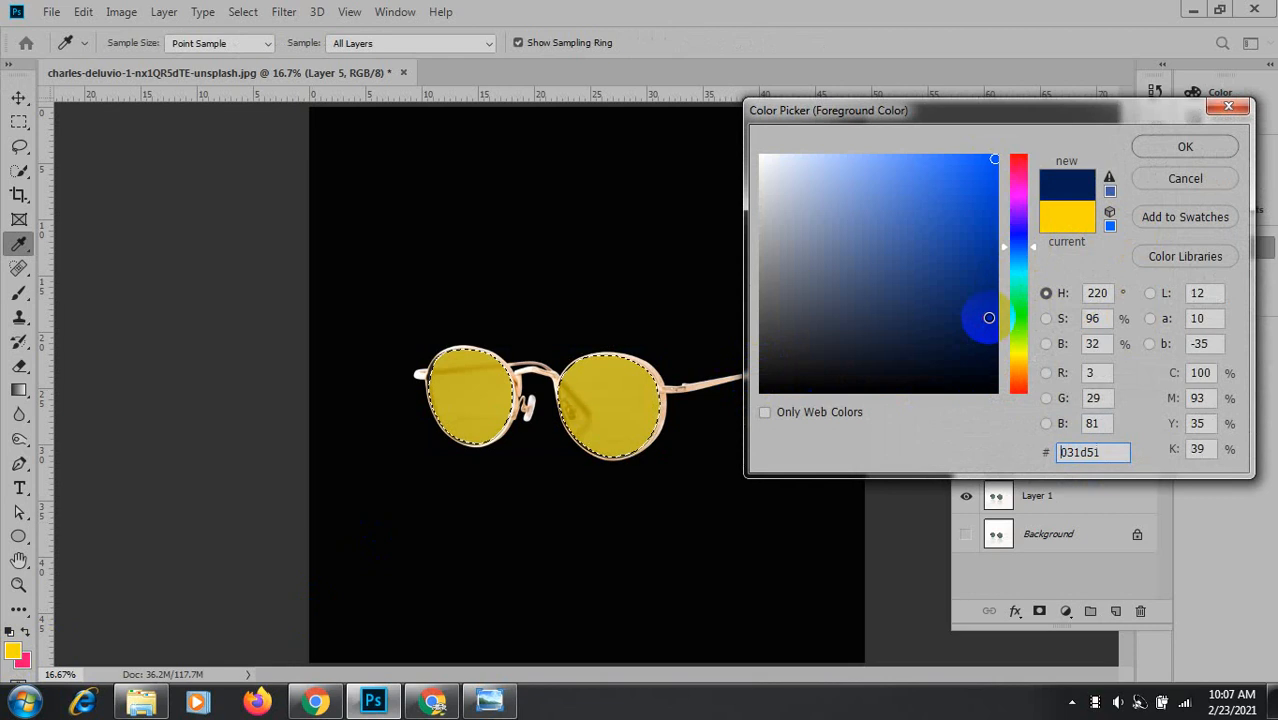
pyautogui.click(989, 331)
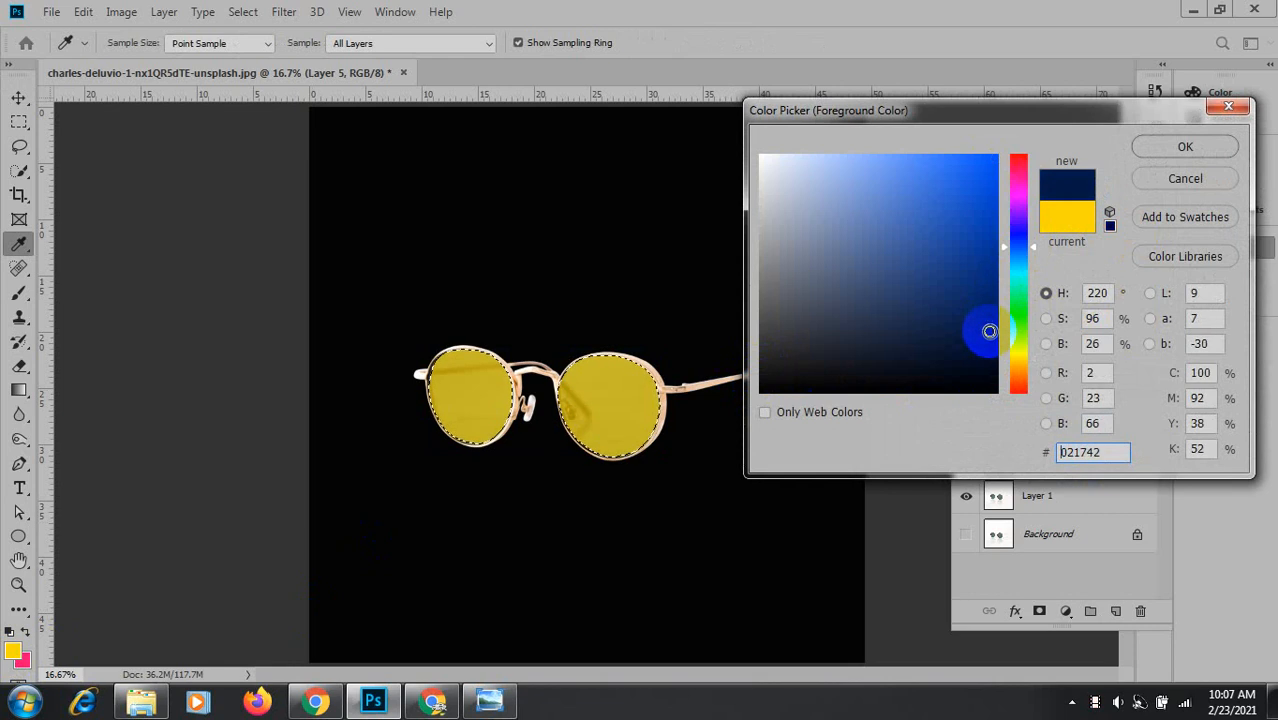
pyautogui.click(1186, 147)
pyautogui.press('v')
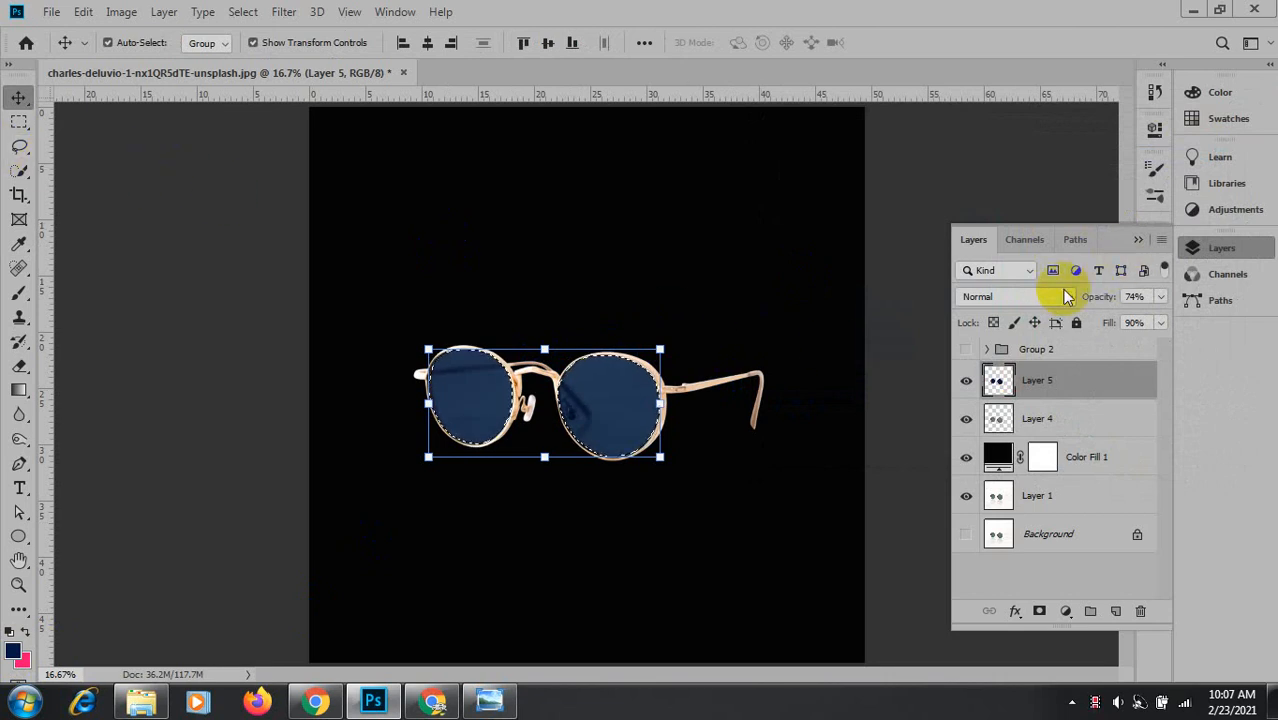
# Set the foreground colour to dark red 3c0101 and fill the lenses with it.
pyautogui.click(13, 652)
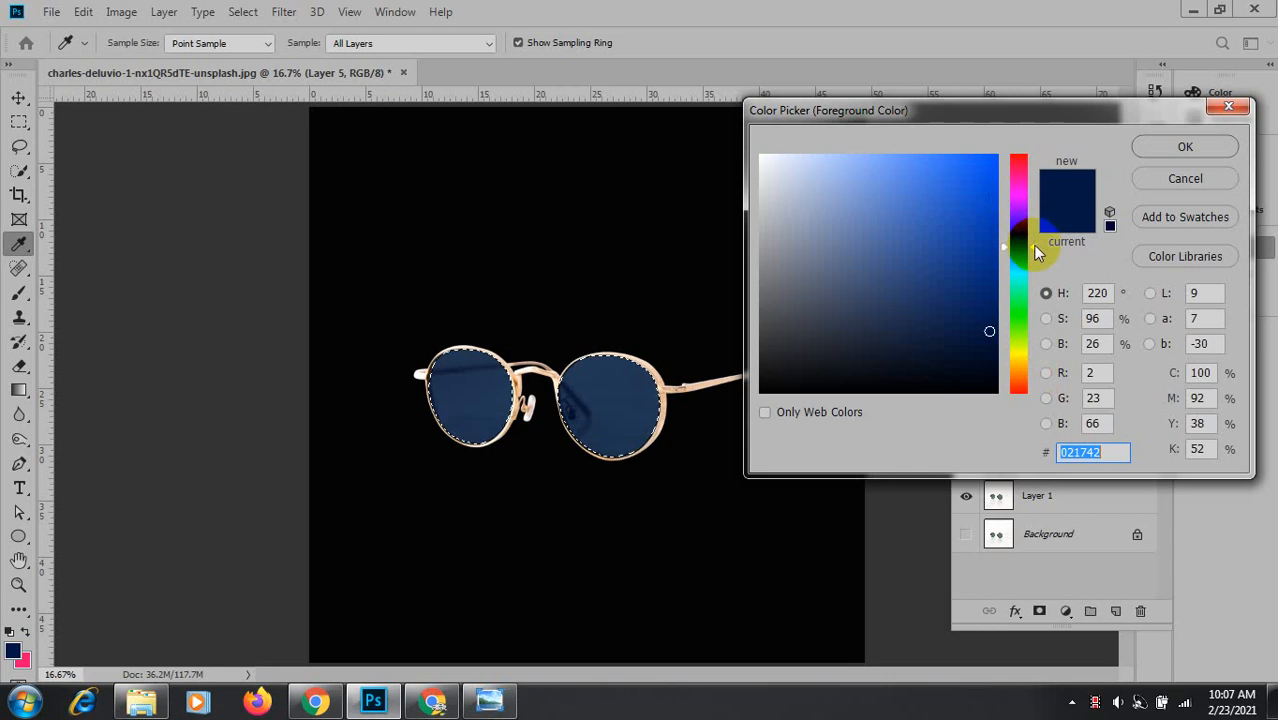
pyautogui.moveTo(1036, 254); pyautogui.dragTo(1058, 63)
pyautogui.click(989, 333)
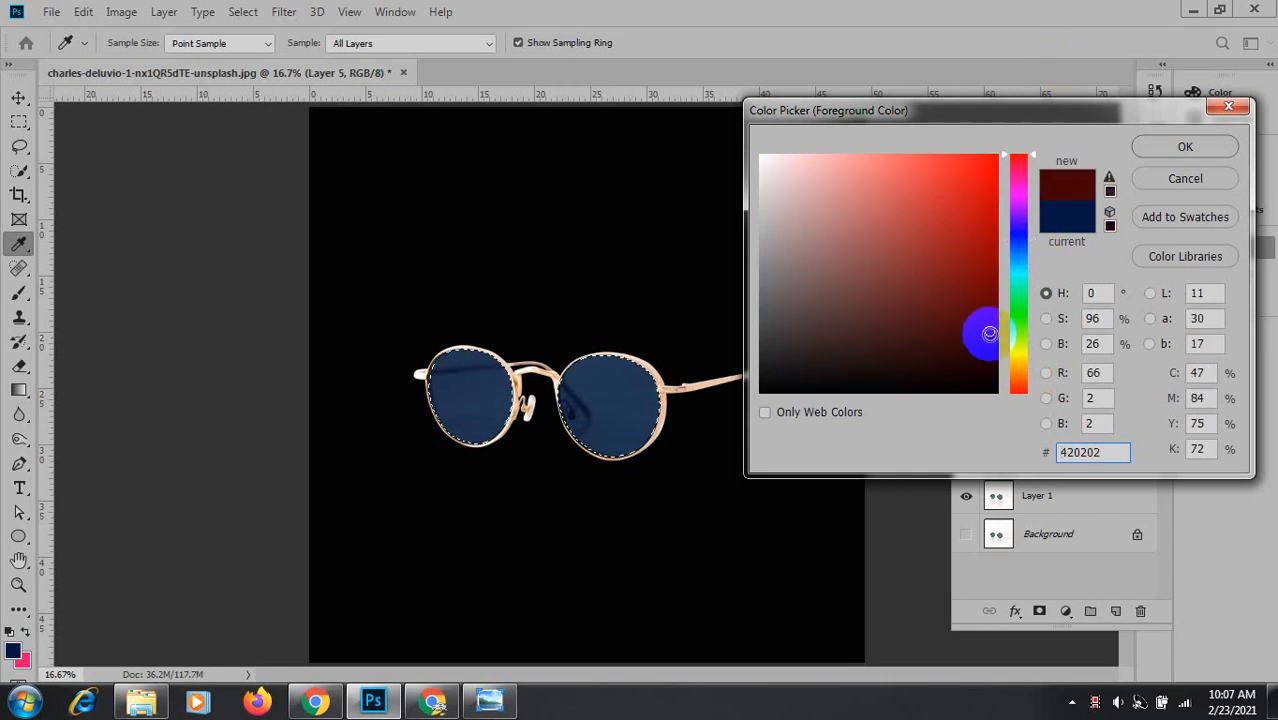
pyautogui.moveTo(989, 333); pyautogui.dragTo(993, 337)
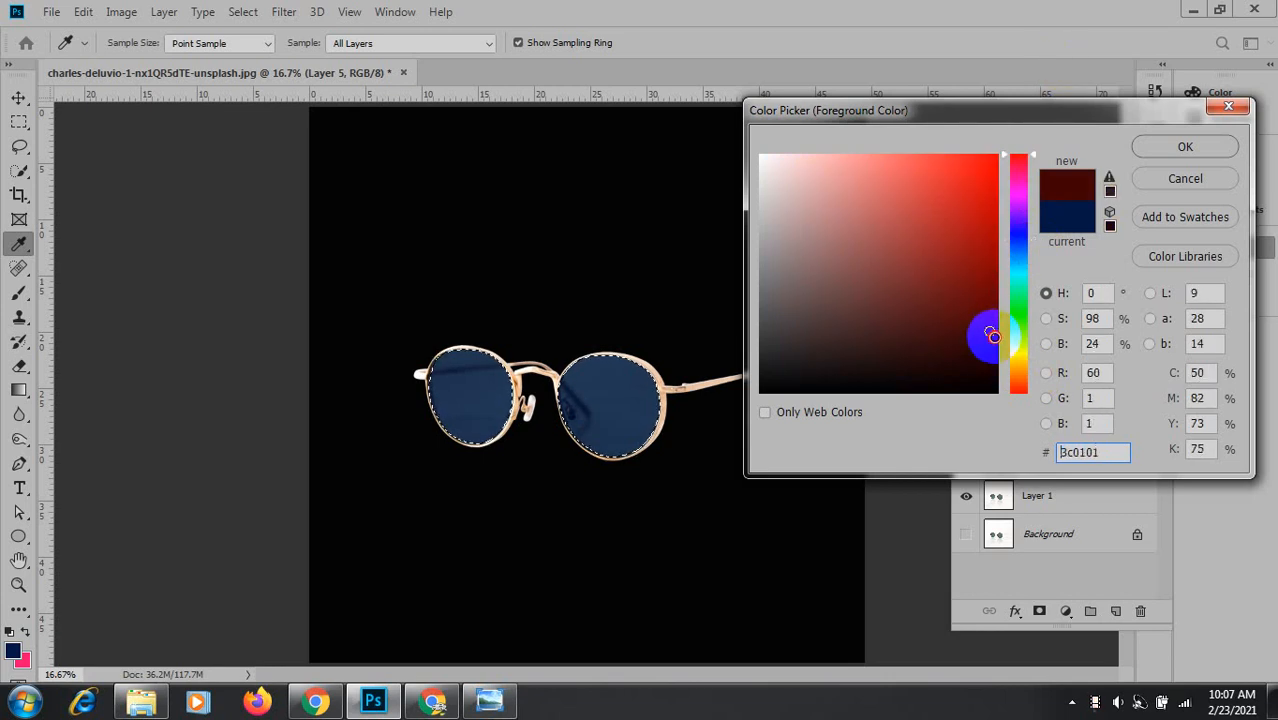
pyautogui.click(1187, 146)
pyautogui.press('v')
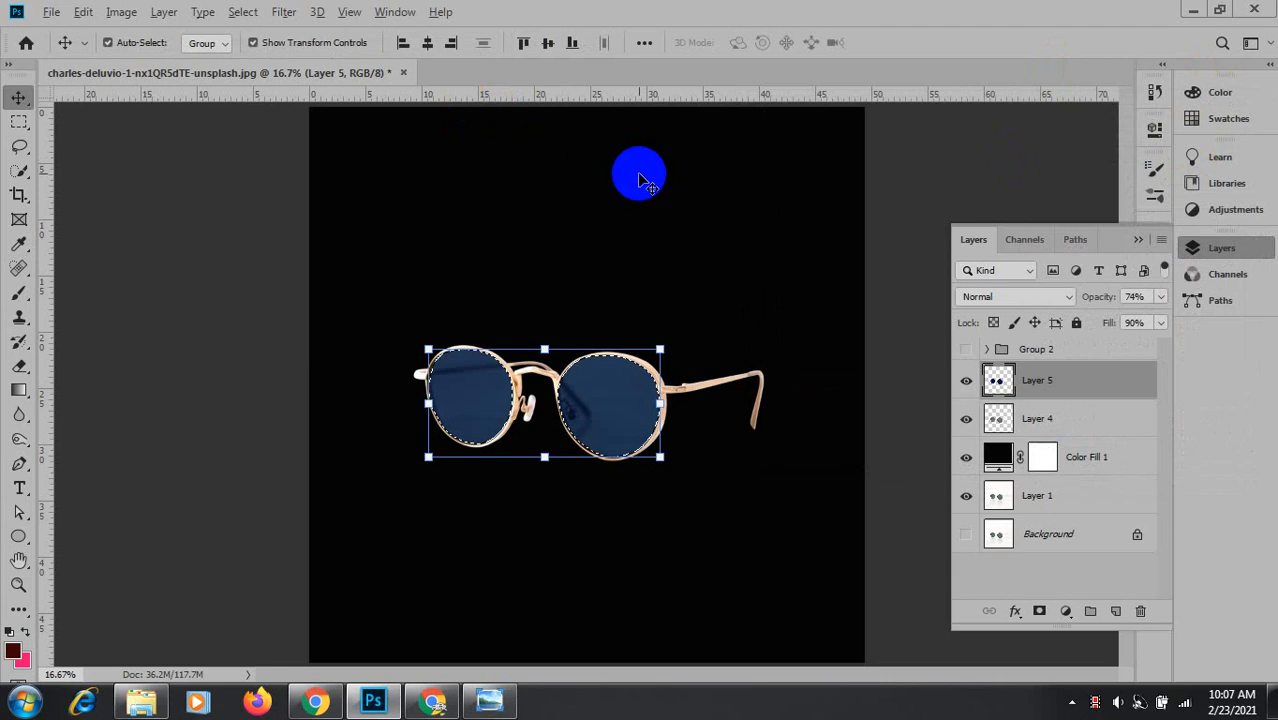
pyautogui.hotkey('alt', 'BackSpace')
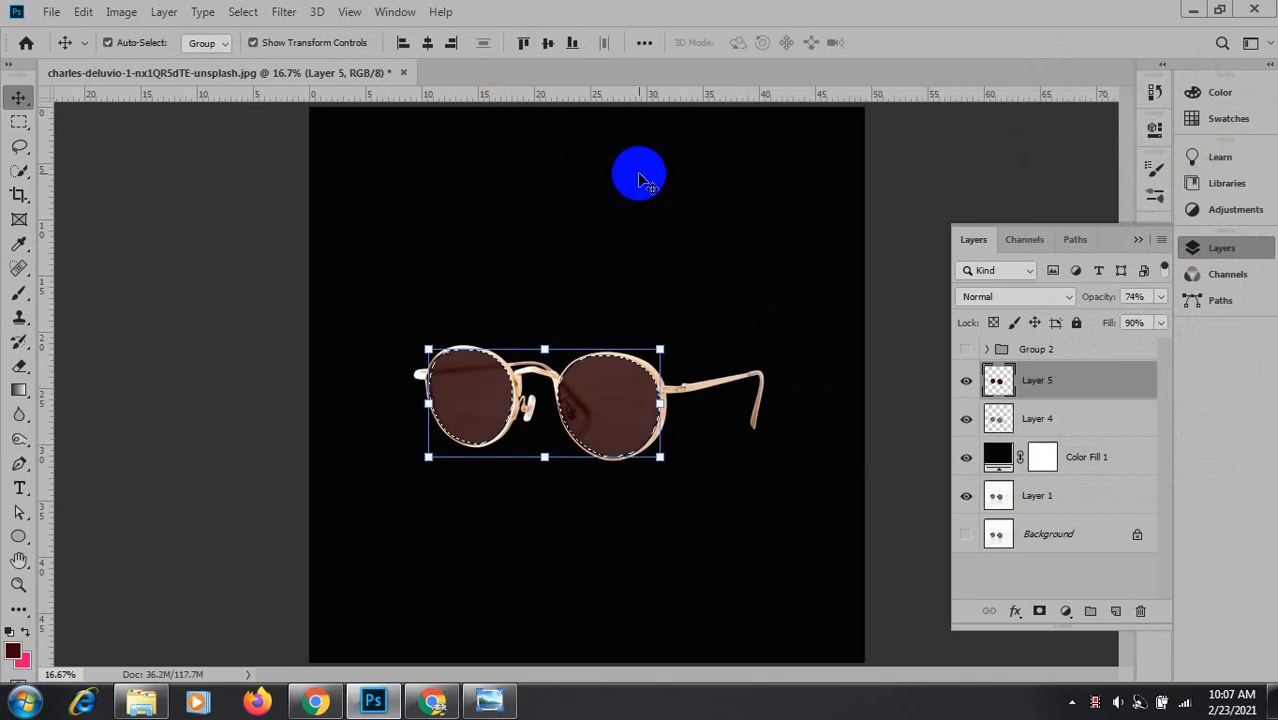
# Set Layer 5 to 87% opacity and 92% fill.
pyautogui.click(1161, 296)
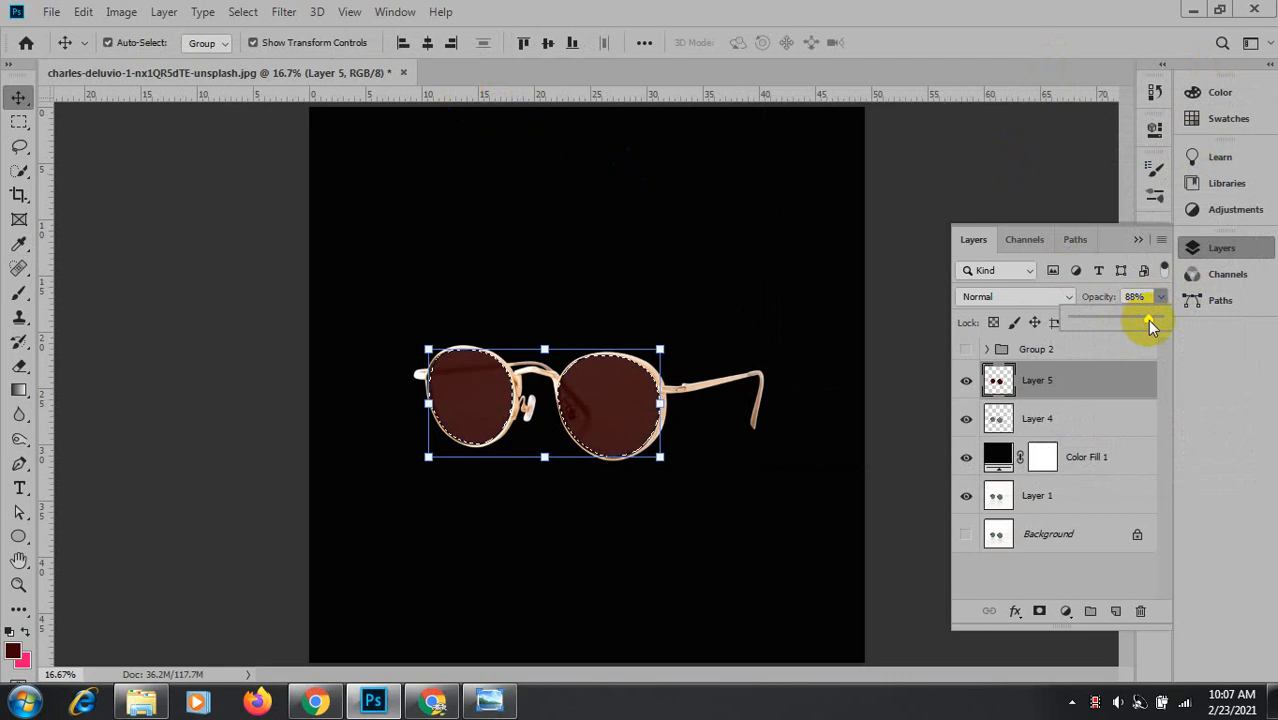
pyautogui.moveTo(1147, 320); pyautogui.dragTo(1150, 320)
pyautogui.moveTo(1150, 320)
pyautogui.mouseDown()
pyautogui.moveTo(1135, 318)
pyautogui.moveTo(1147, 320)
pyautogui.mouseUp()
pyautogui.click(1160, 300)
pyautogui.click(1159, 324)
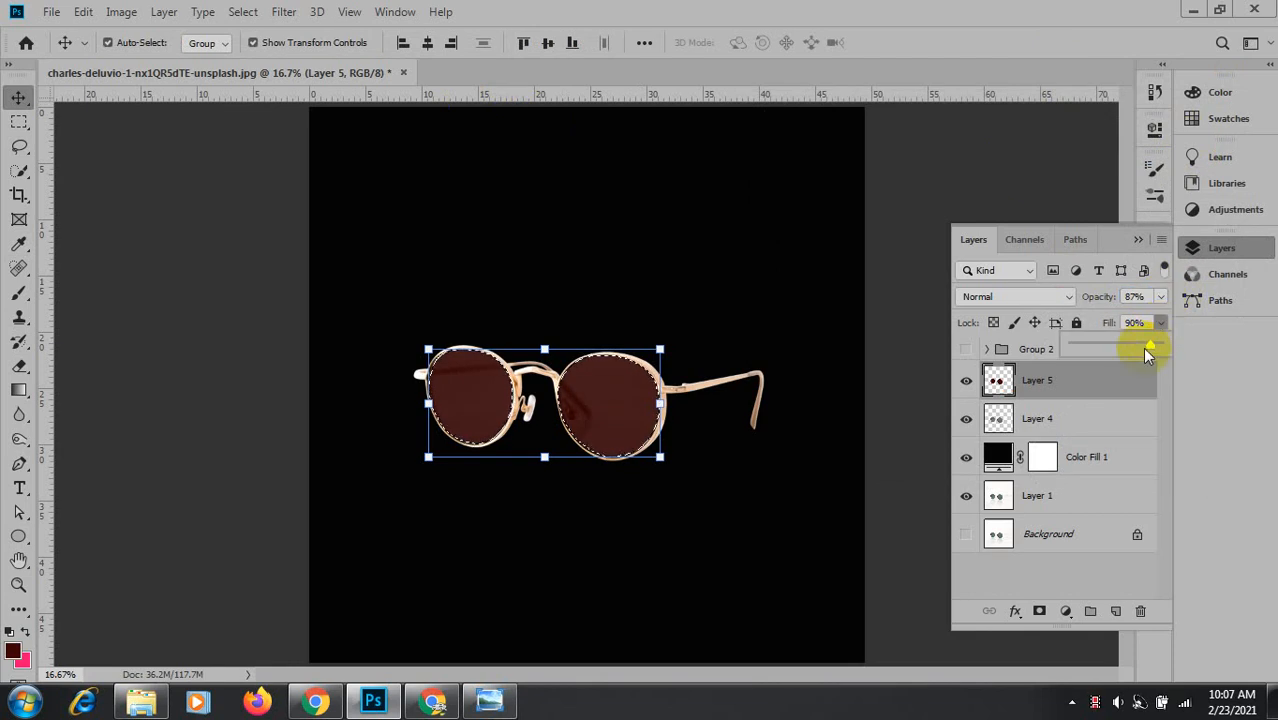
pyautogui.moveTo(1142, 347)
pyautogui.mouseDown()
pyautogui.moveTo(1163, 352)
pyautogui.moveTo(1152, 346)
pyautogui.mouseUp()
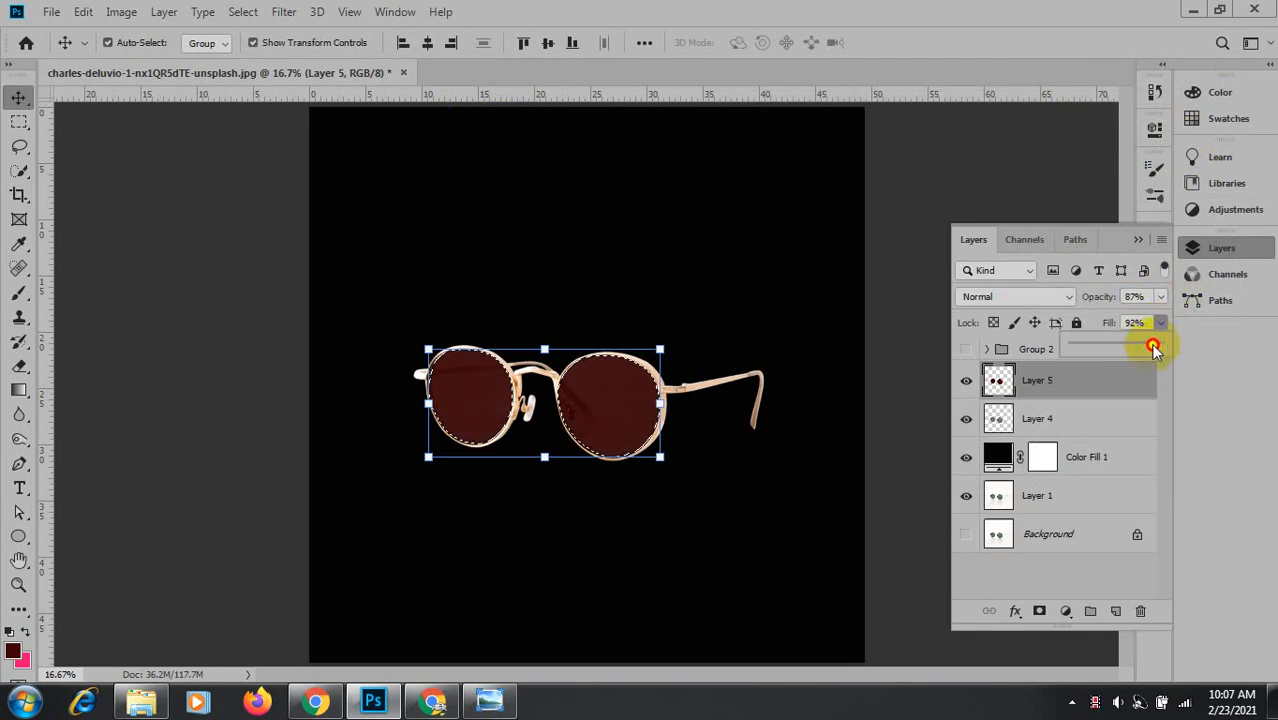
# Make near-black 030303 the foreground colour and refill Layer 5's lenses with it.
pyautogui.click(12, 655)
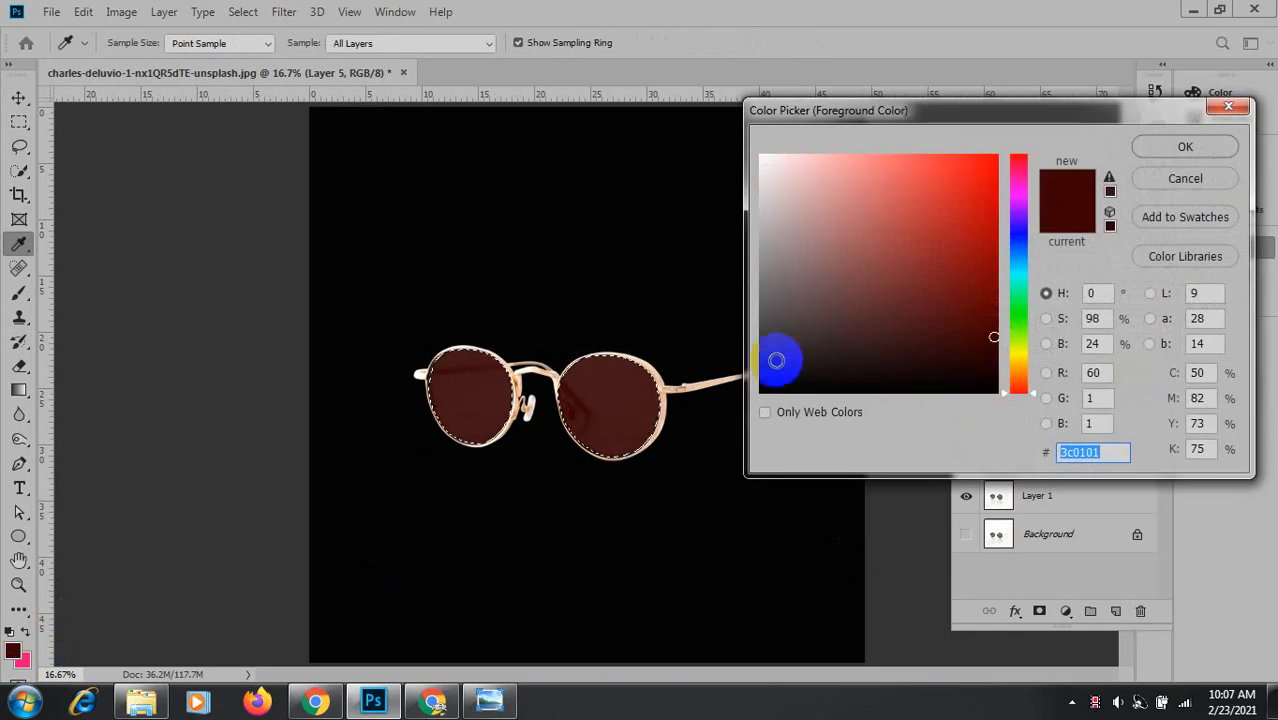
pyautogui.click(763, 389)
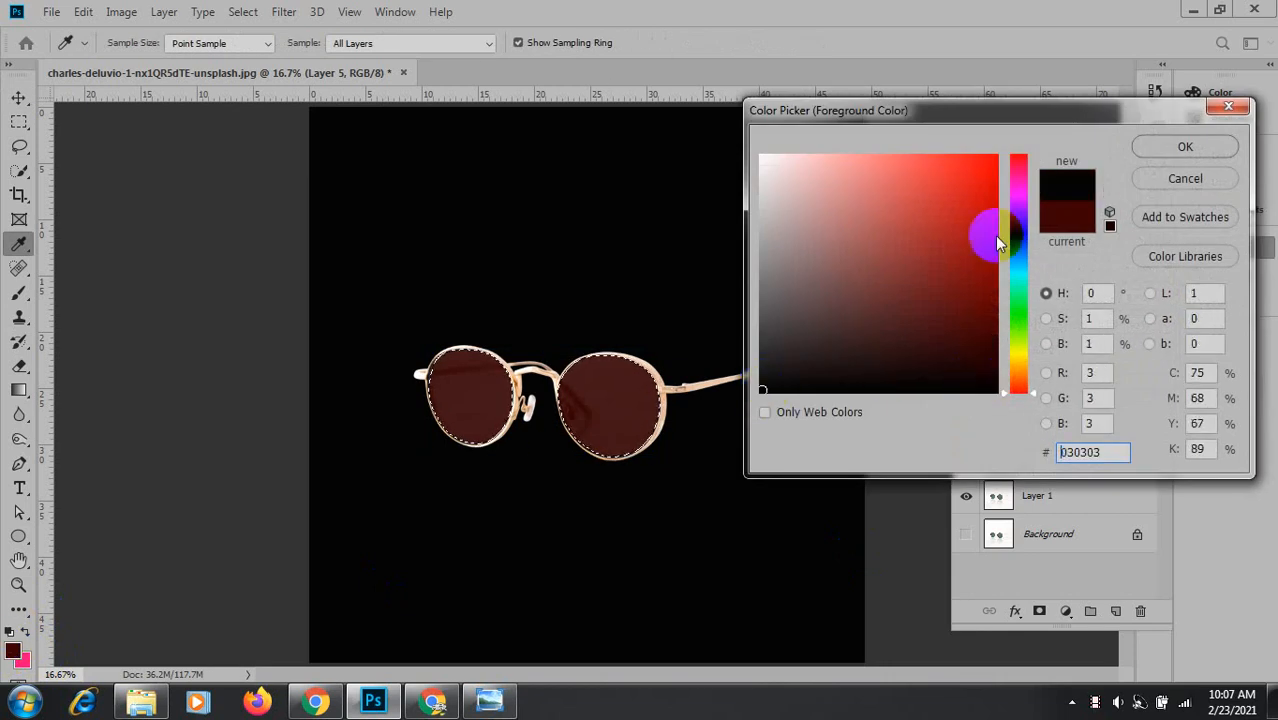
pyautogui.click(1212, 147)
pyautogui.press('v')
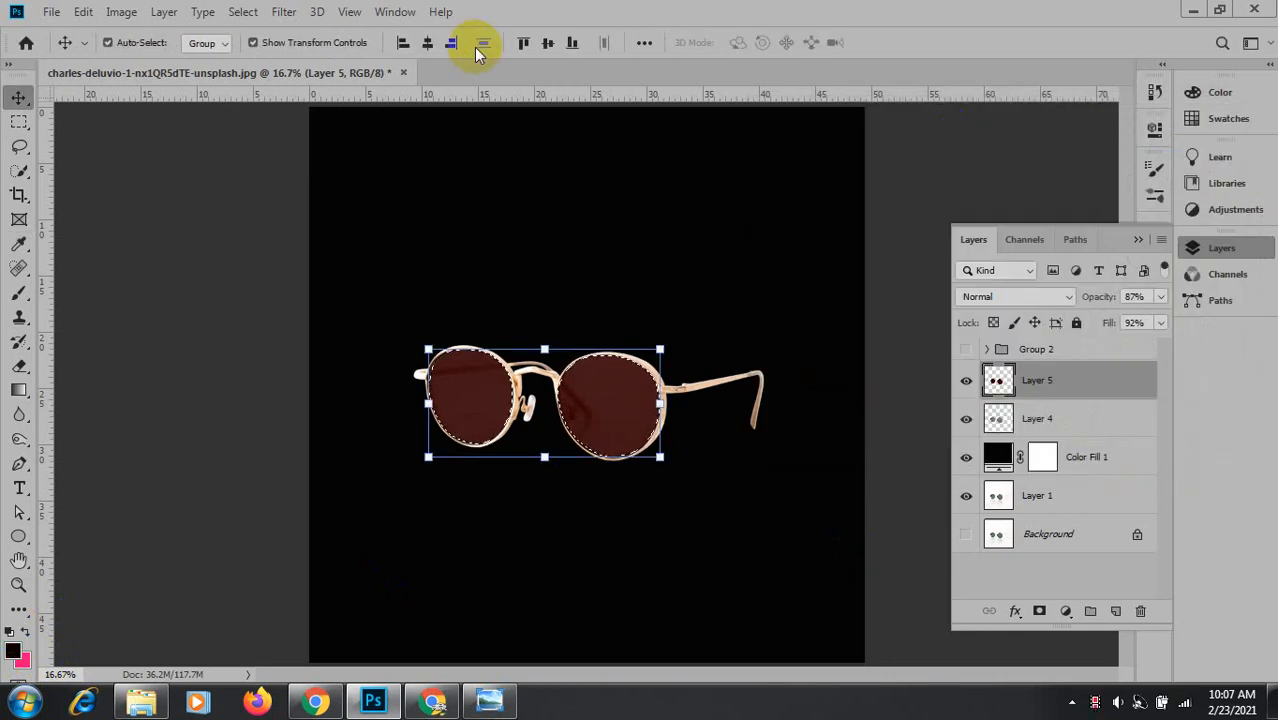
pyautogui.hotkey('alt', 'BackSpace')
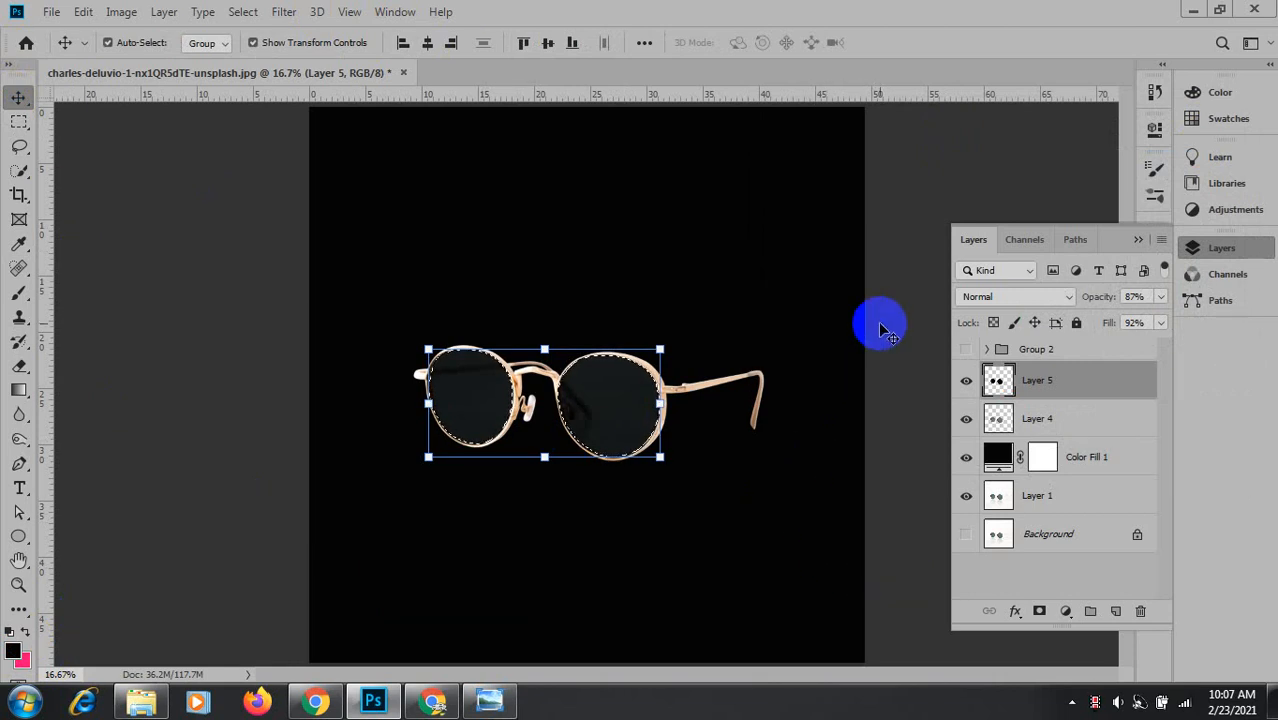
# Reselect Layer 5 and set it to 91% opacity and 93% fill.
pyautogui.click(511, 425)
pyautogui.click(511, 425)
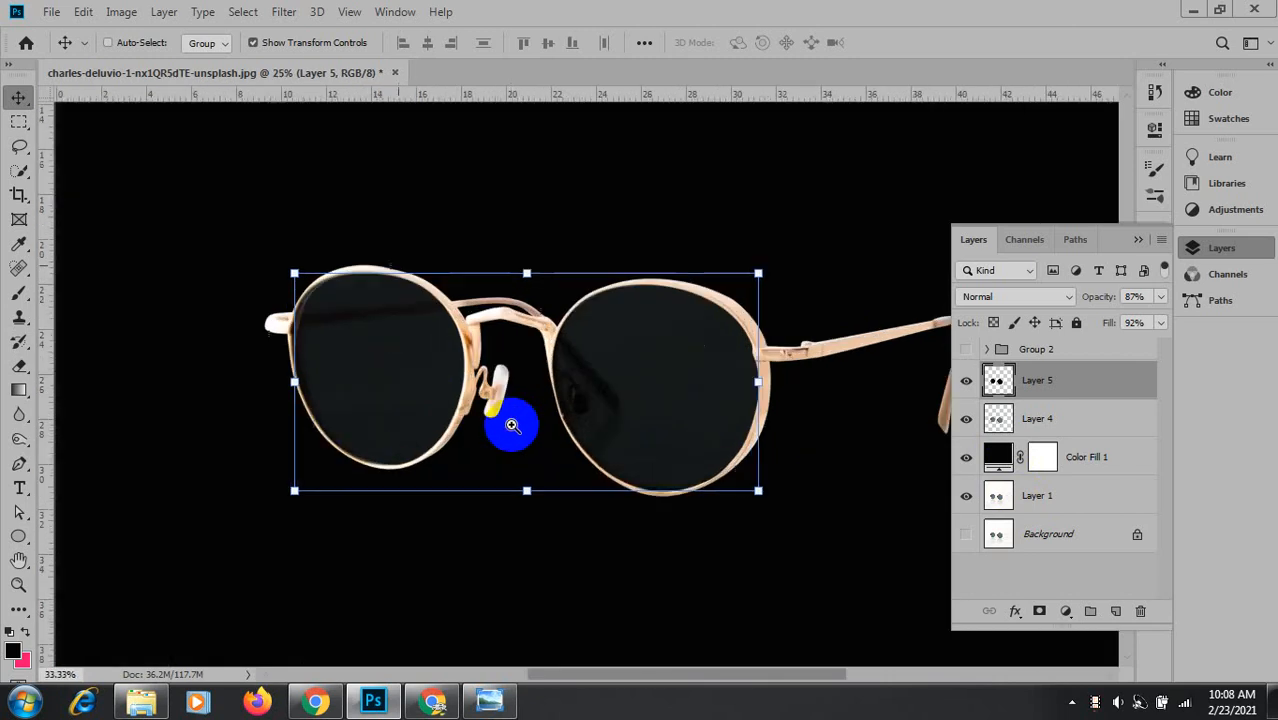
pyautogui.click(603, 371)
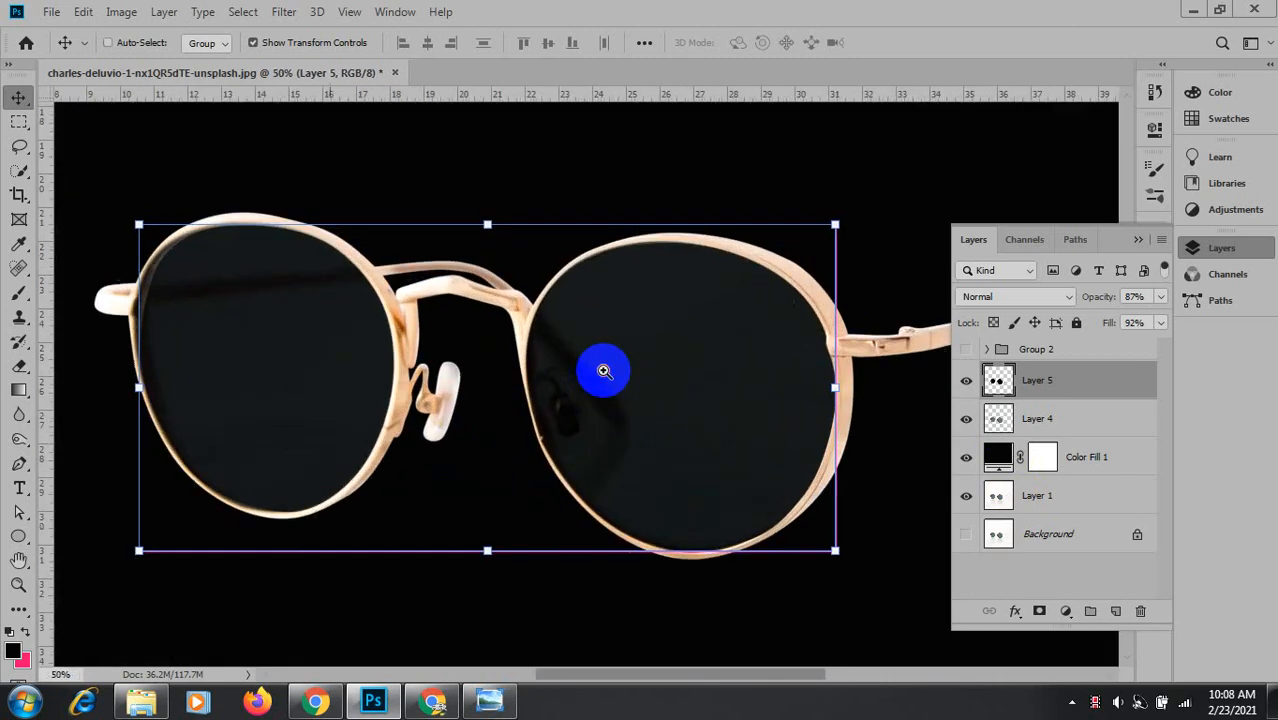
pyautogui.click(727, 430)
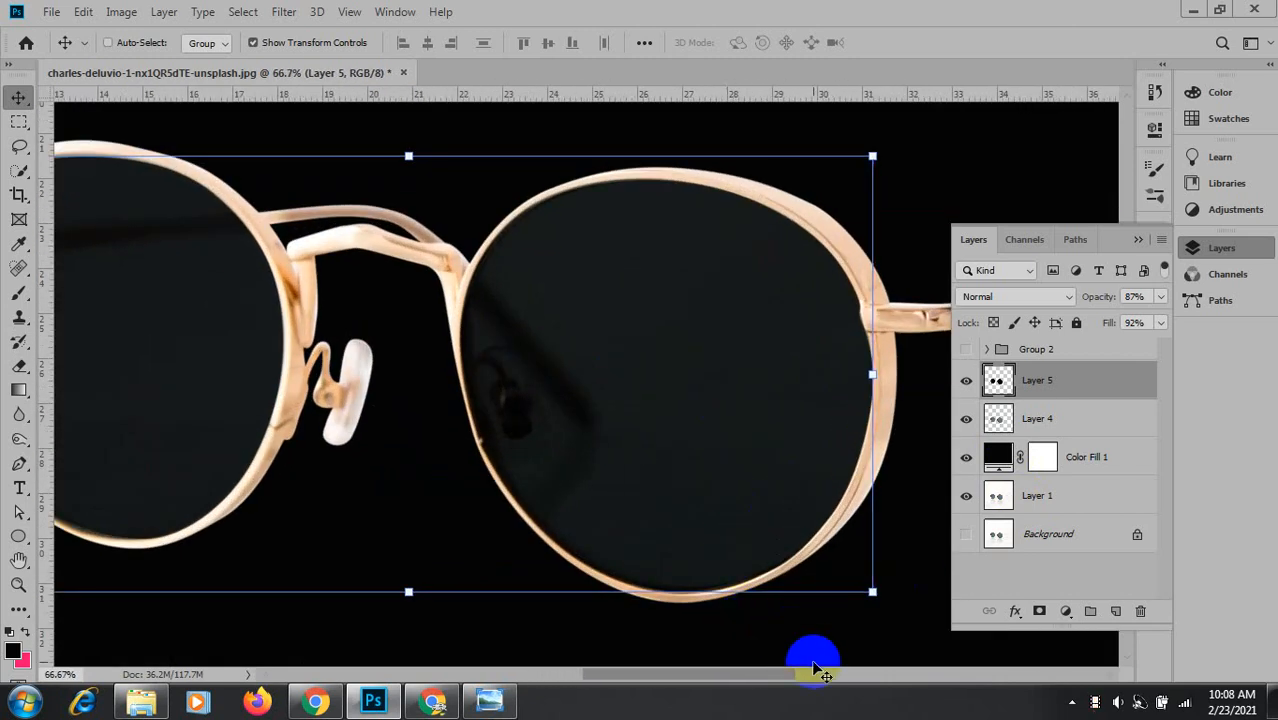
pyautogui.hotkey('ctrl', '-')
pyautogui.hotkey('ctrl', '-')
pyautogui.hotkey('ctrl', '-')
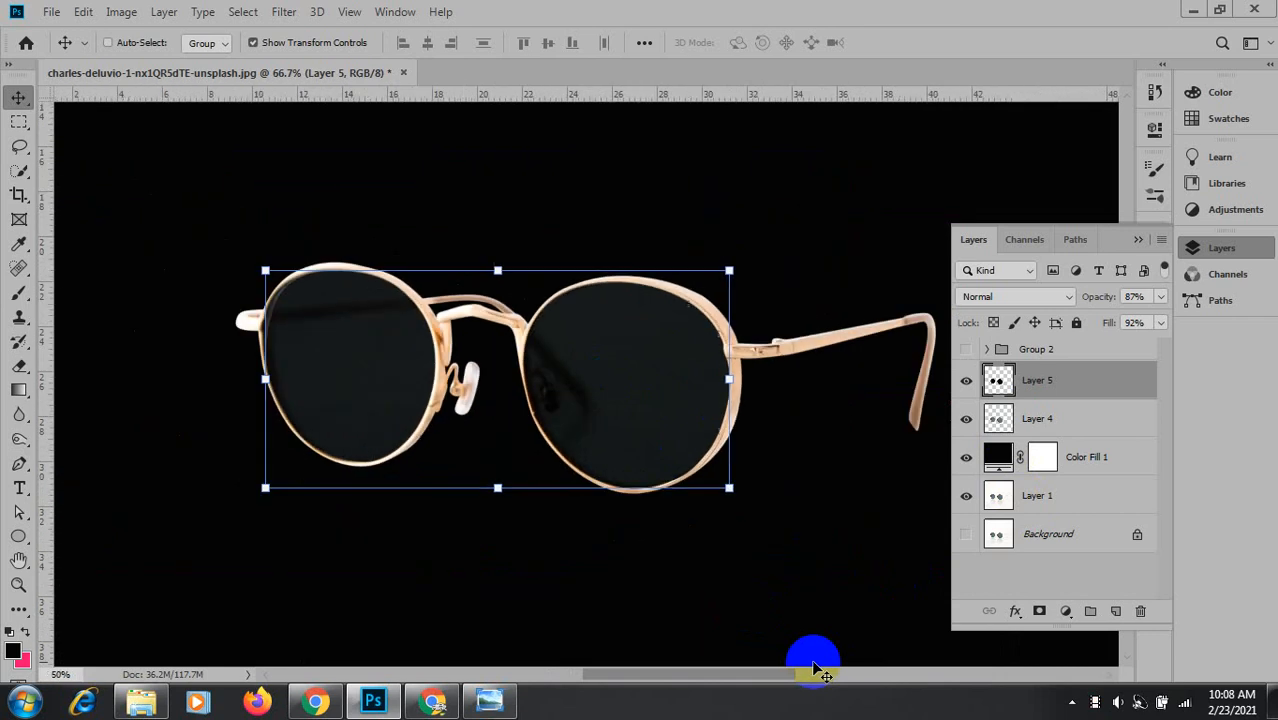
pyautogui.click(68, 304)
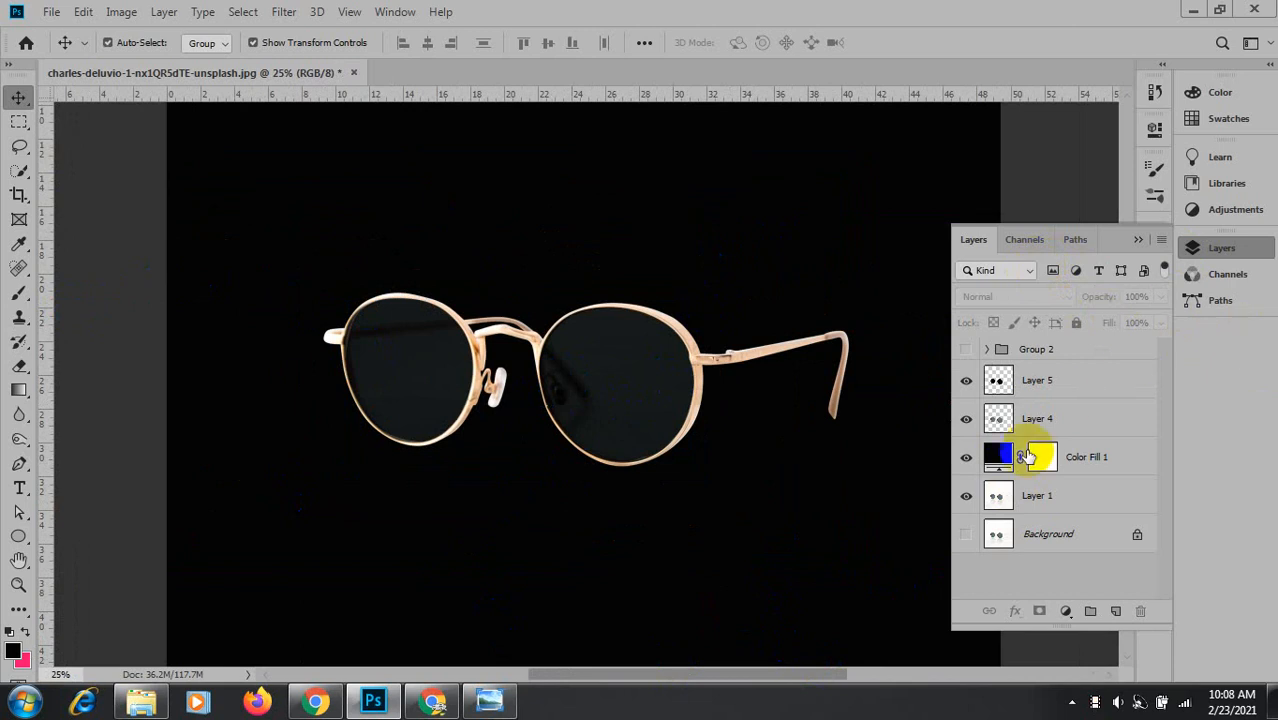
pyautogui.click(1040, 381)
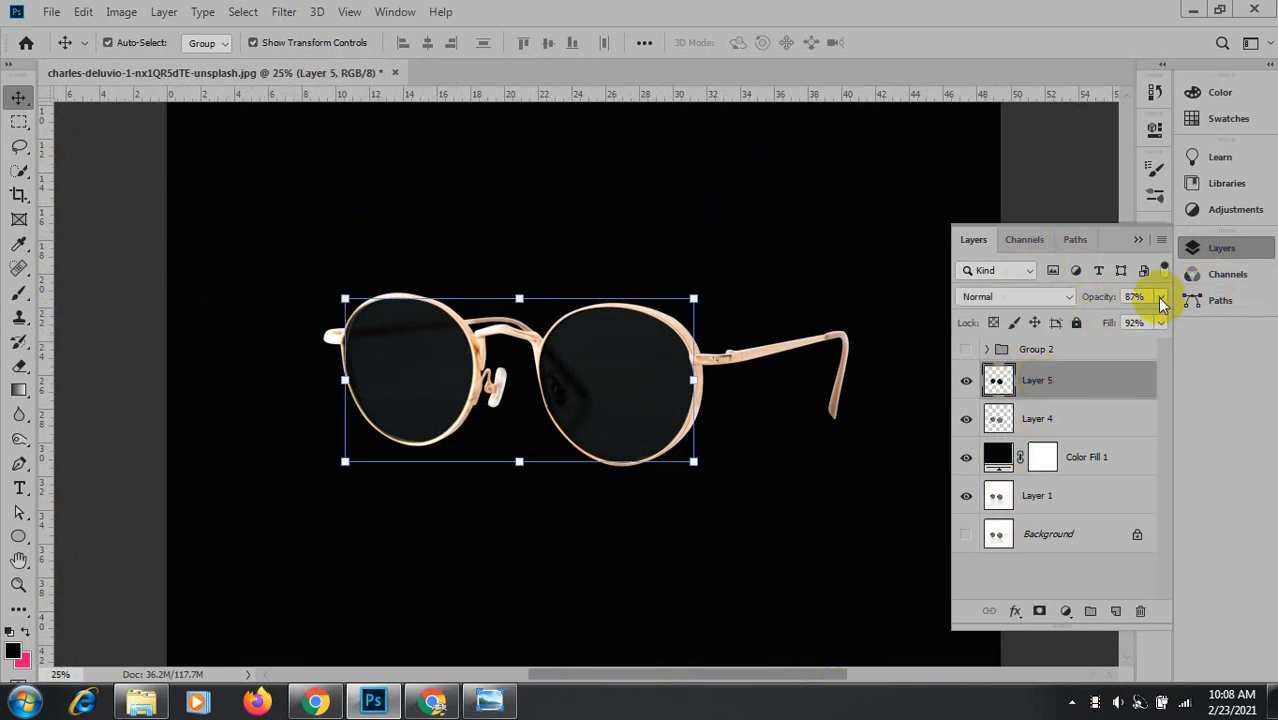
pyautogui.click(1161, 297)
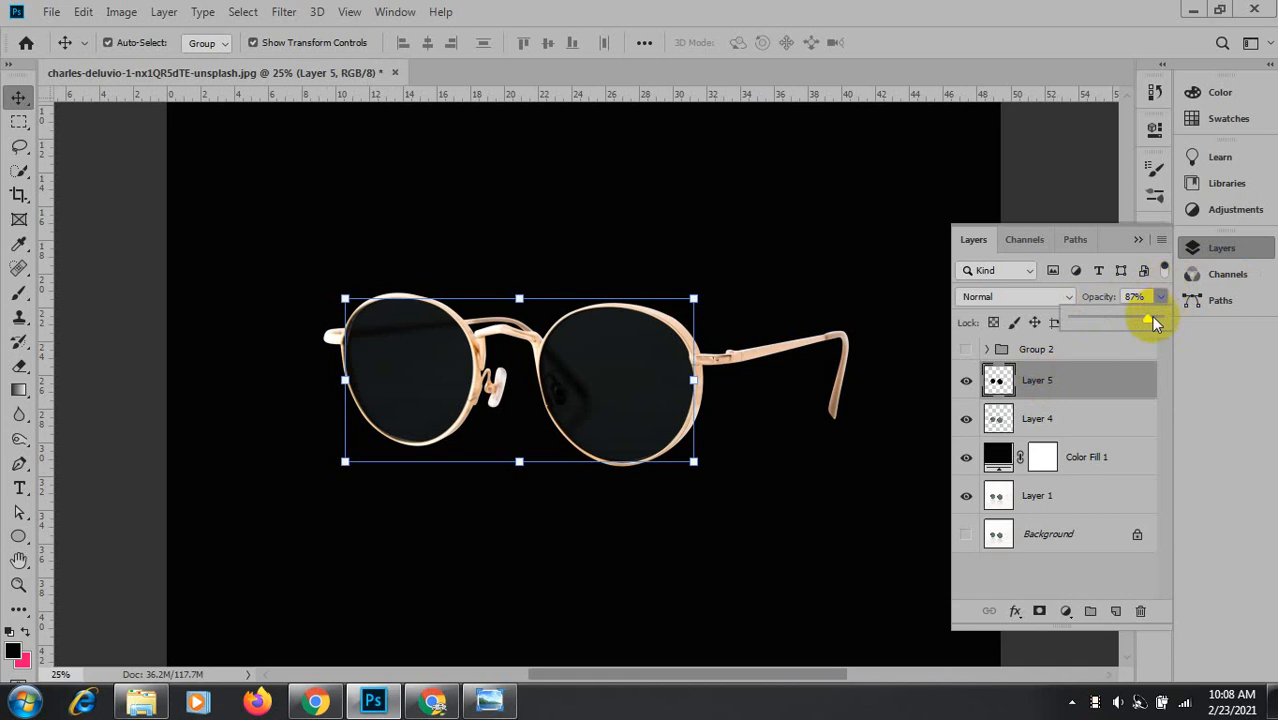
pyautogui.moveTo(1150, 322); pyautogui.dragTo(1154, 323)
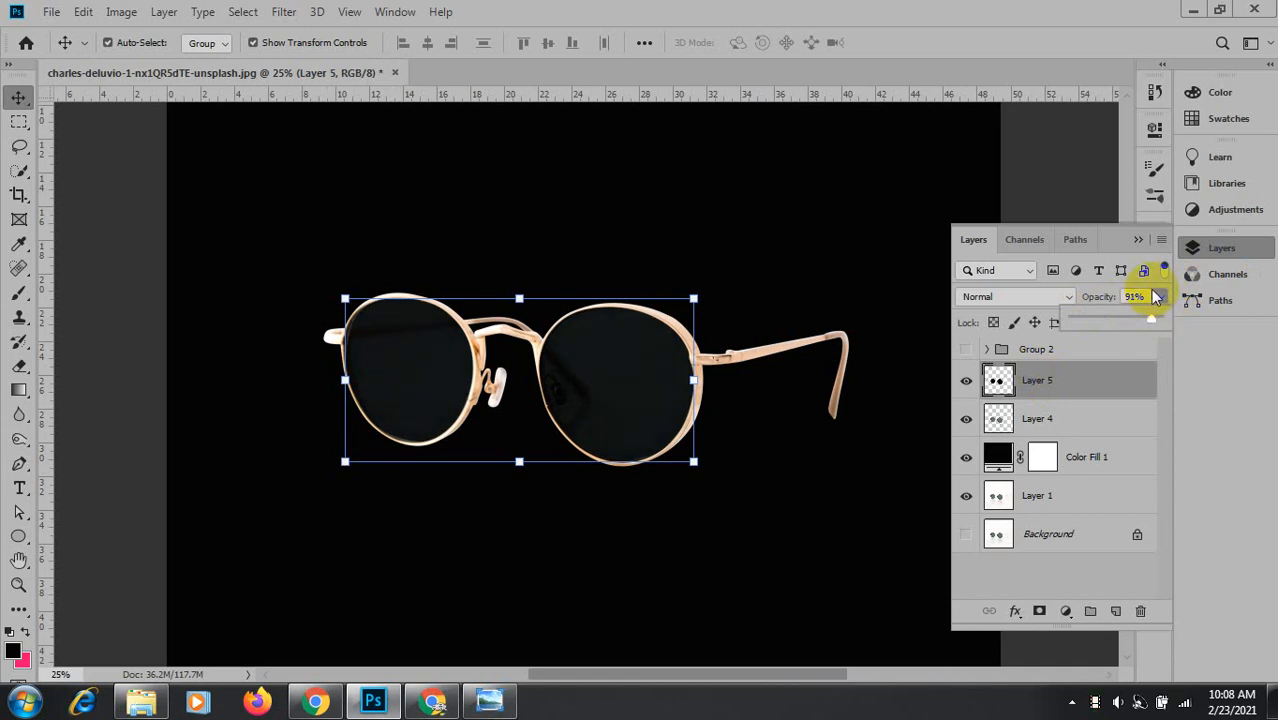
pyautogui.click(1161, 323)
pyautogui.moveTo(1160, 345)
pyautogui.mouseDown()
pyautogui.moveTo(1131, 348)
pyautogui.moveTo(1155, 353)
pyautogui.mouseUp()
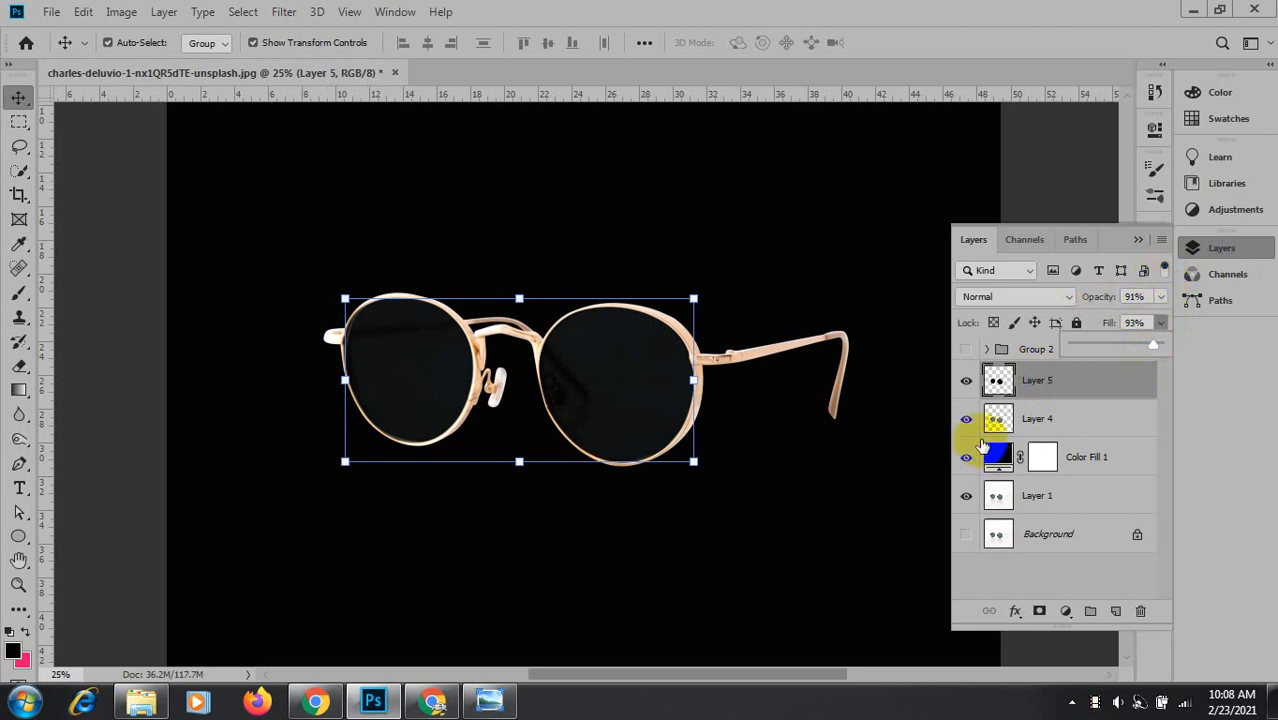
# Change the Color Fill 1 background to grey 818082.
pyautogui.doubleClick(986, 450)
pyautogui.moveTo(676, 224); pyautogui.dragTo(762, 271)
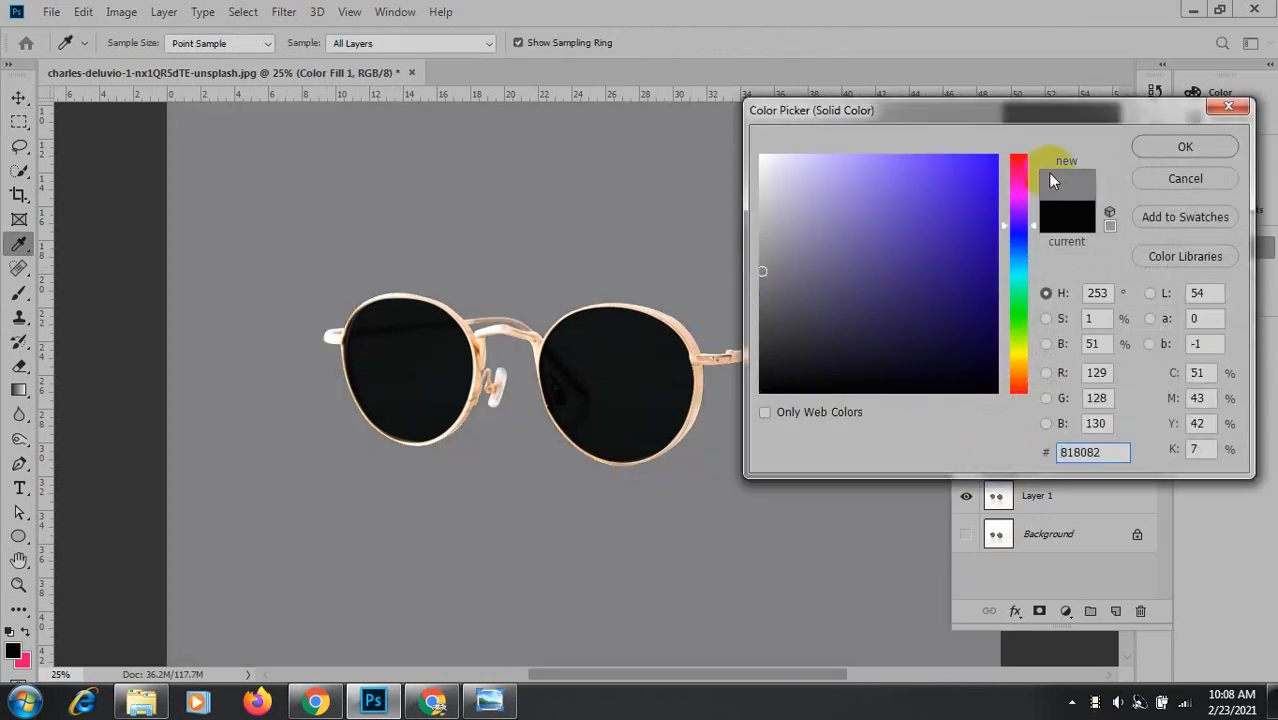
pyautogui.click(1190, 147)
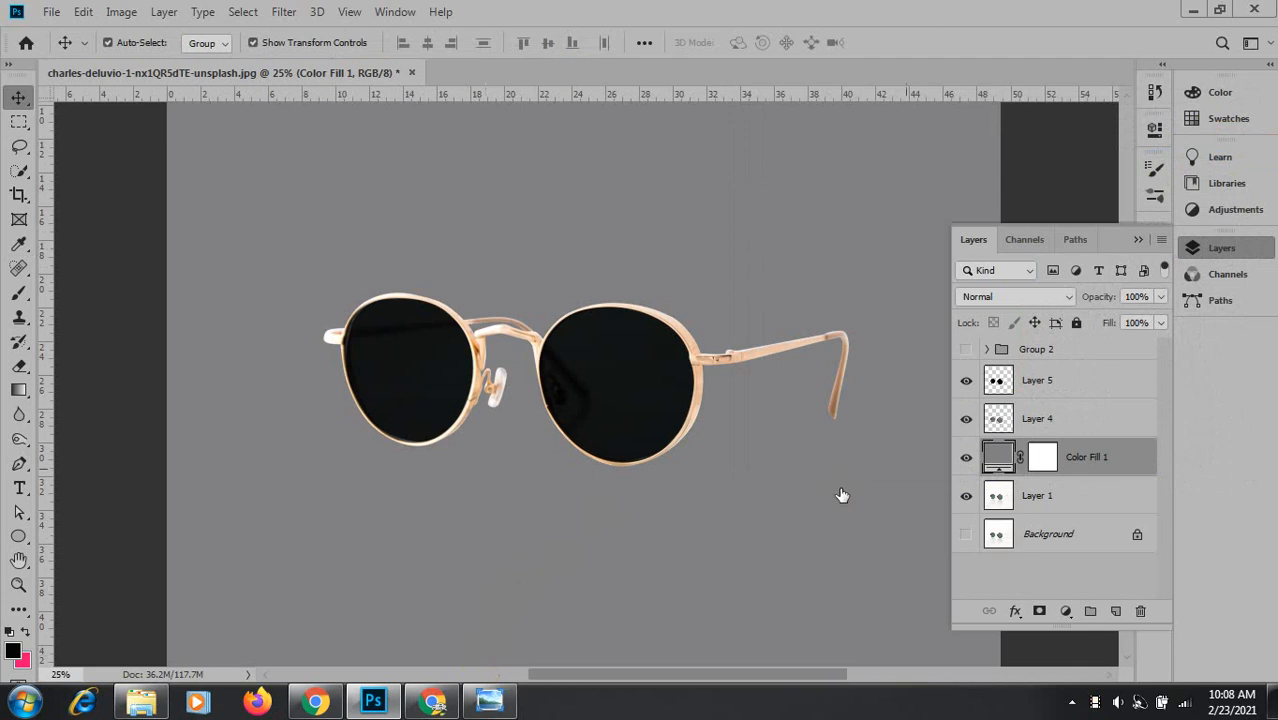
# Set Layer 5 to 84% opacity and 88% fill.
pyautogui.click(1035, 380)
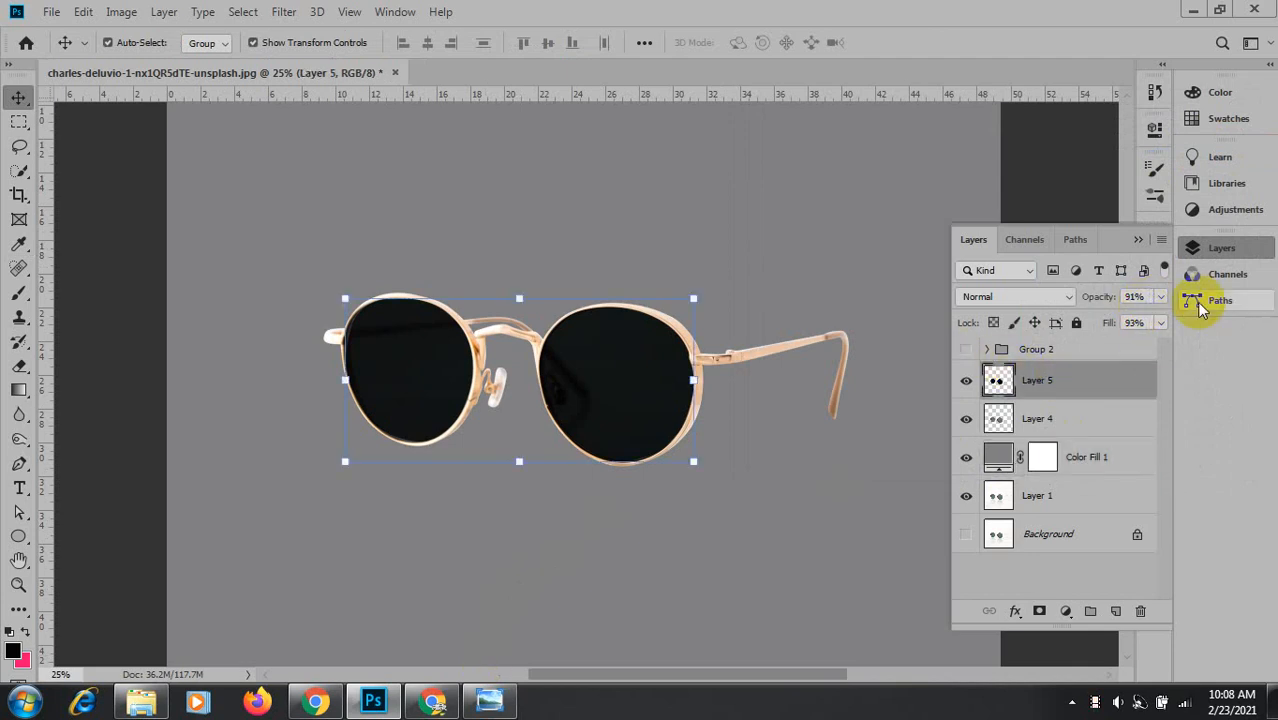
pyautogui.moveTo(1151, 319); pyautogui.dragTo(1145, 320)
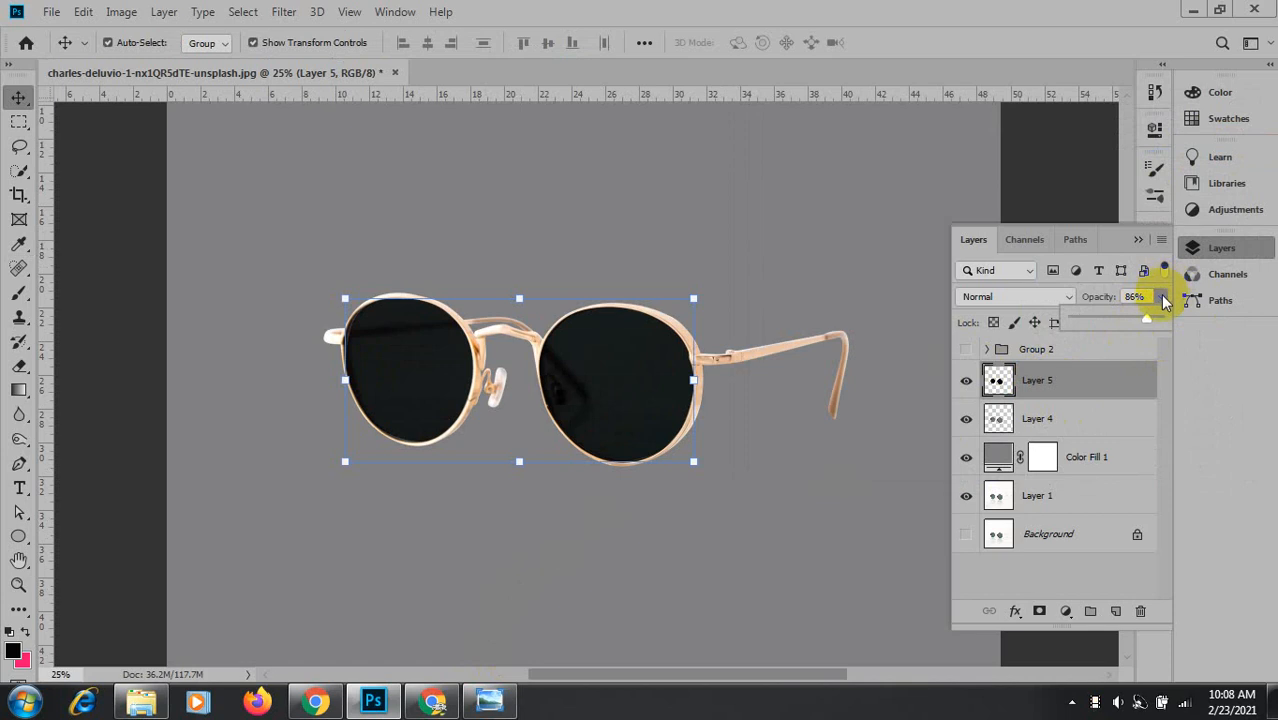
pyautogui.moveTo(1148, 320); pyautogui.dragTo(1146, 318)
pyautogui.click(1158, 322)
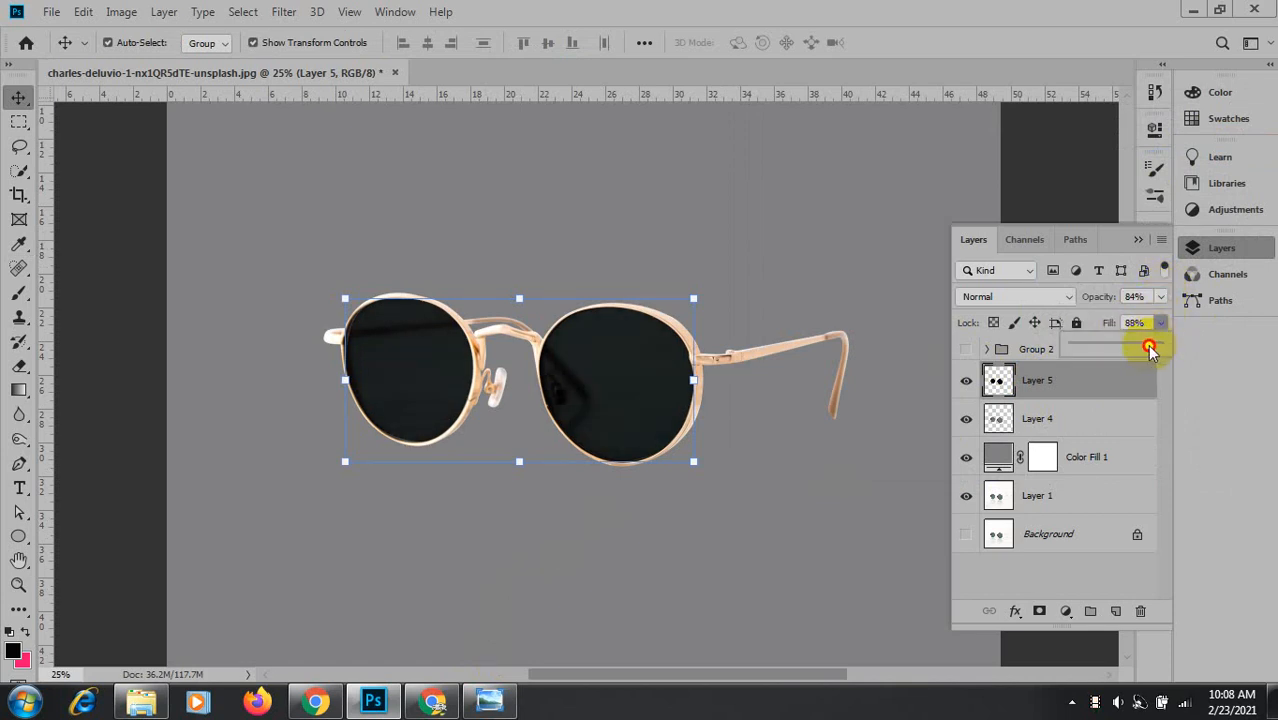
pyautogui.click(1162, 297)
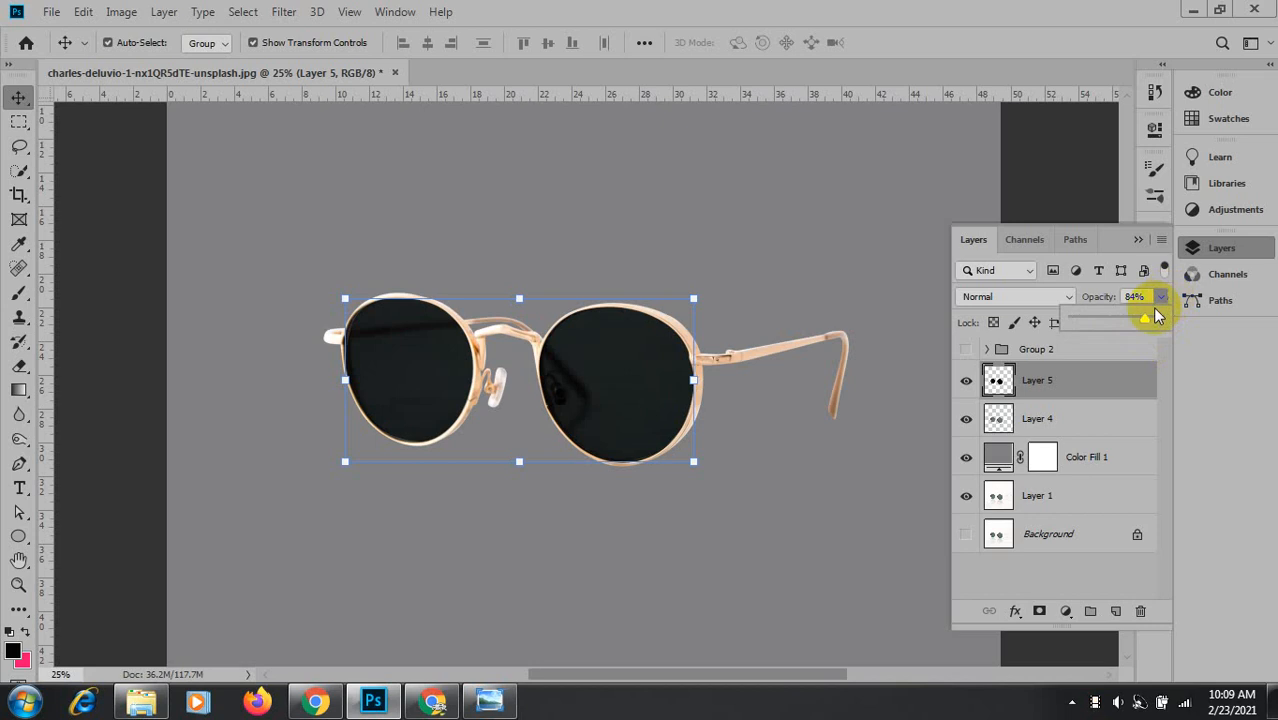
pyautogui.click(588, 420)
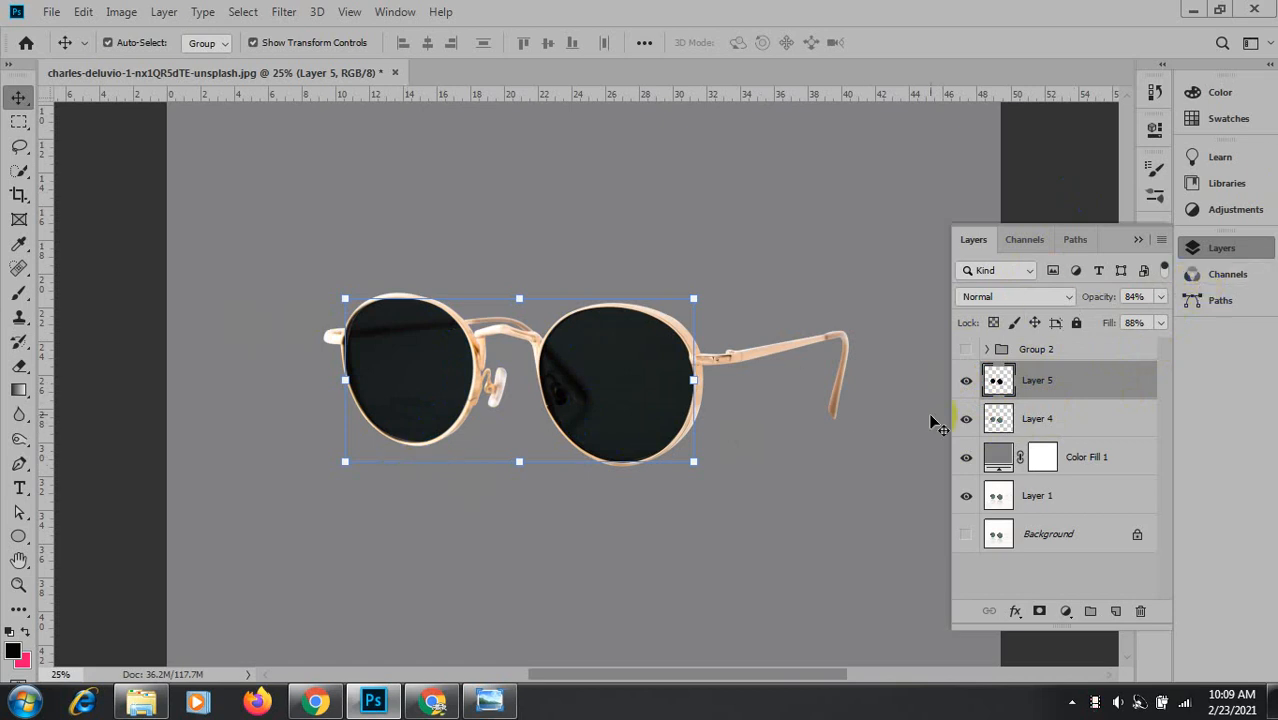
# Load Layer 5's lens selection, fill it with dark red, and deselect.
pyautogui.click(999, 386)
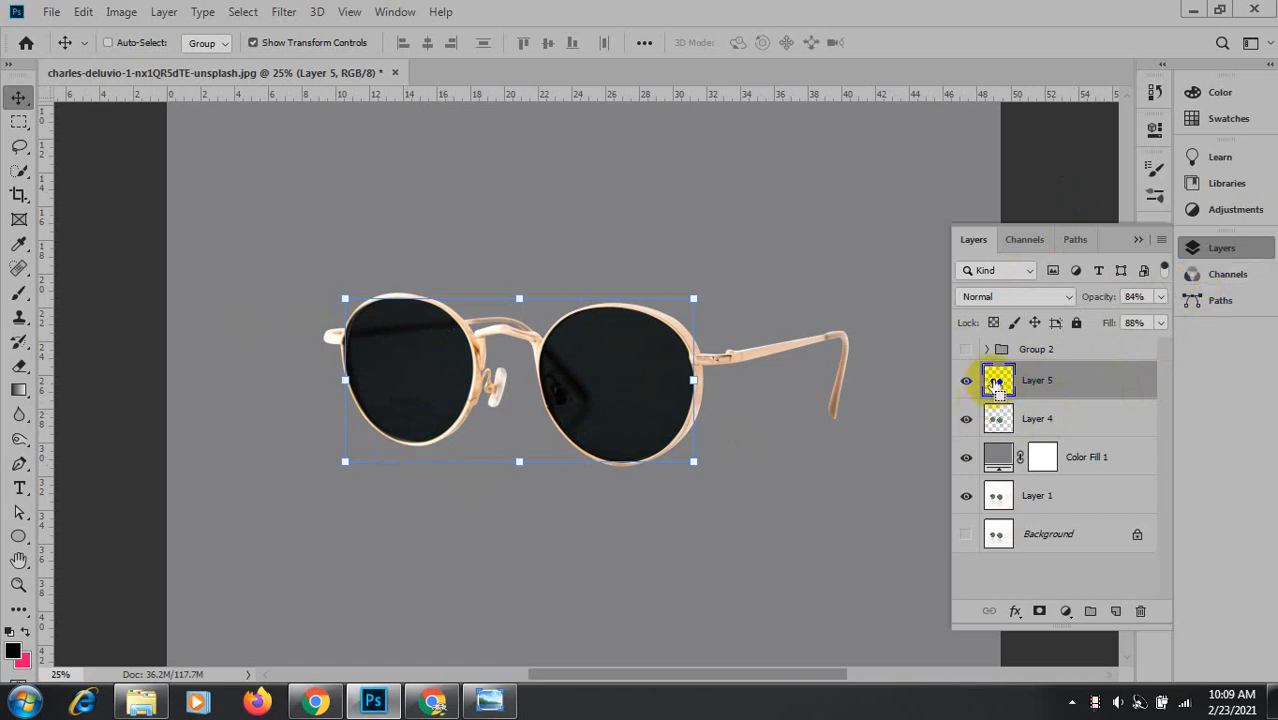
pyautogui.keyDown('ctrl'); pyautogui.click(995, 384); pyautogui.keyUp('ctrl')
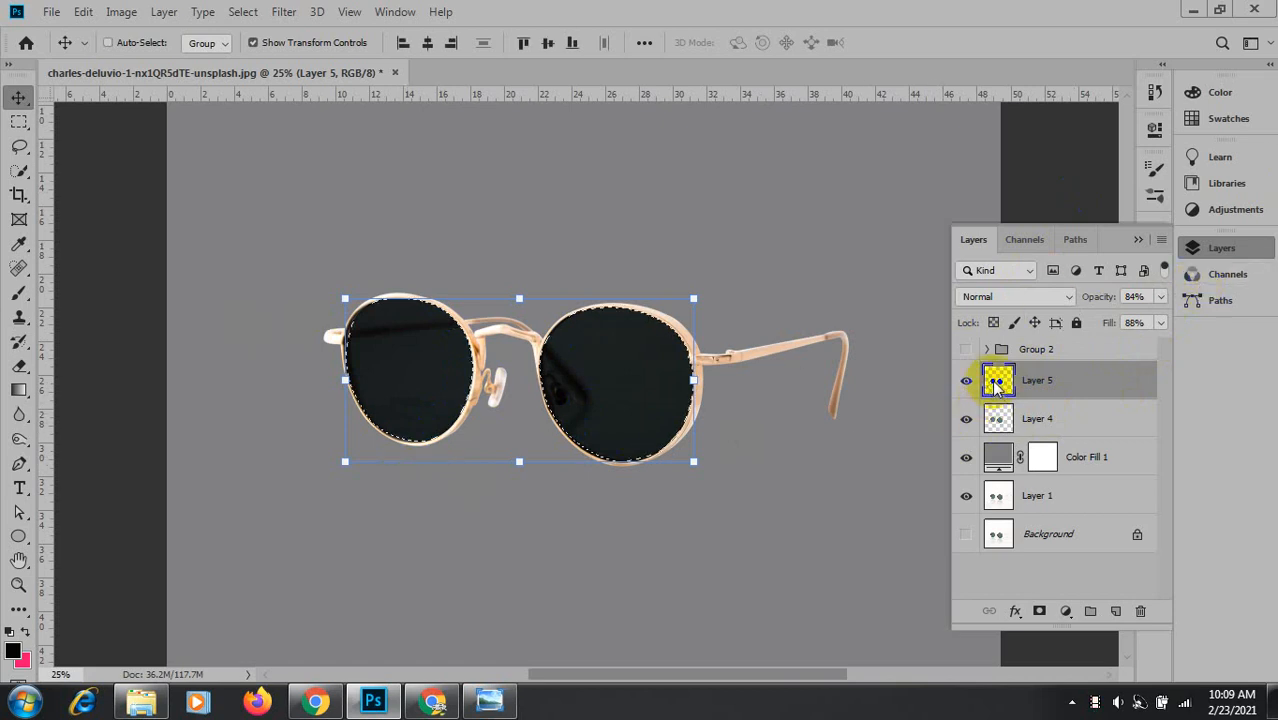
pyautogui.click(12, 651)
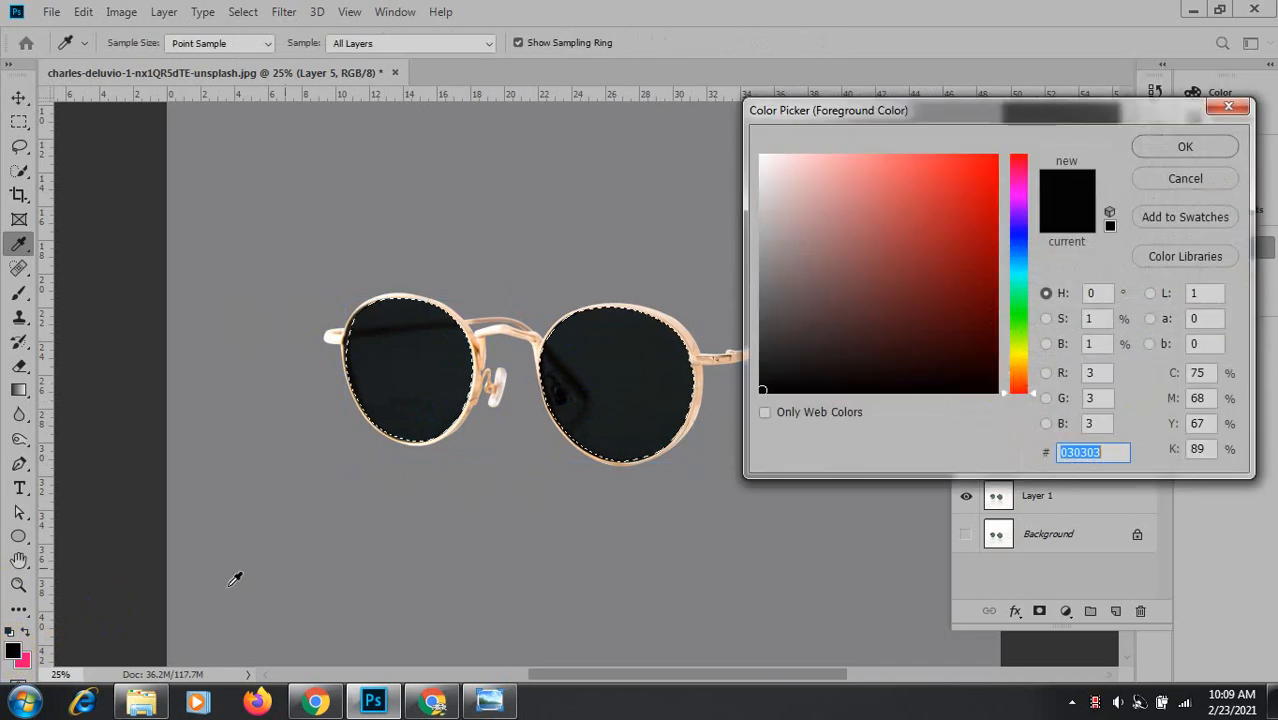
pyautogui.click(992, 344)
pyautogui.click(1190, 146)
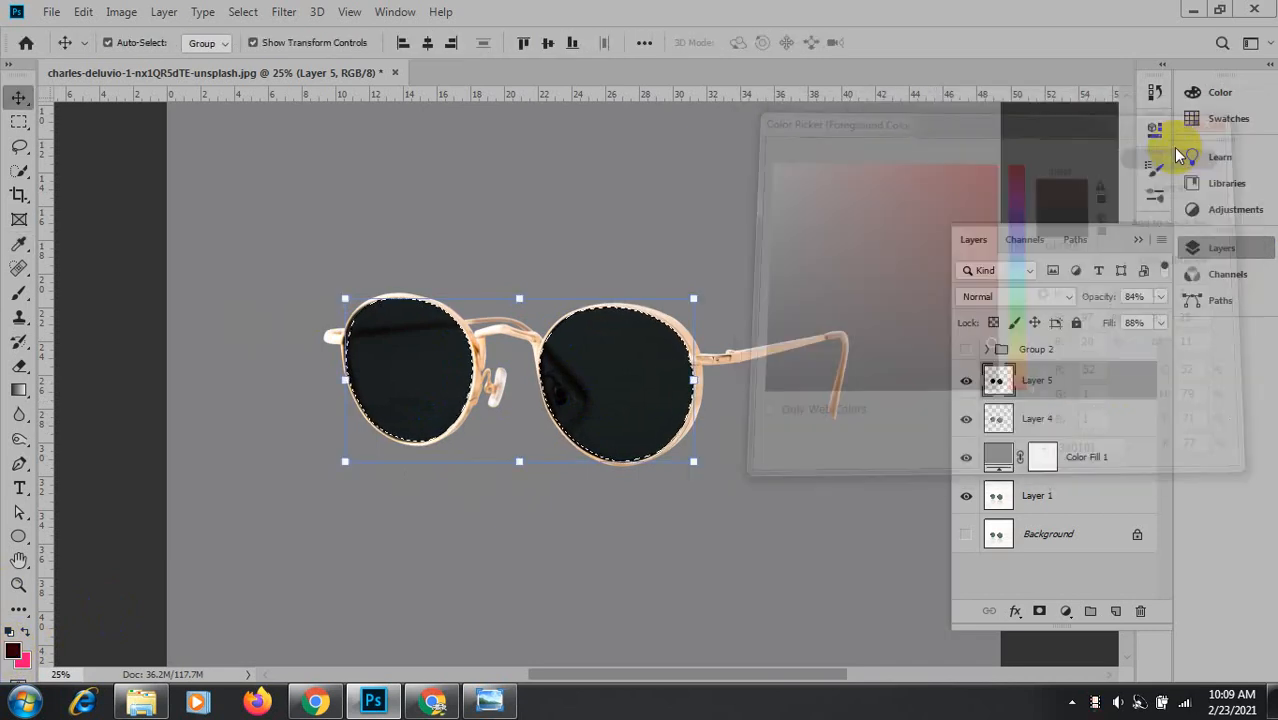
pyautogui.hotkey('alt', 'BackSpace')
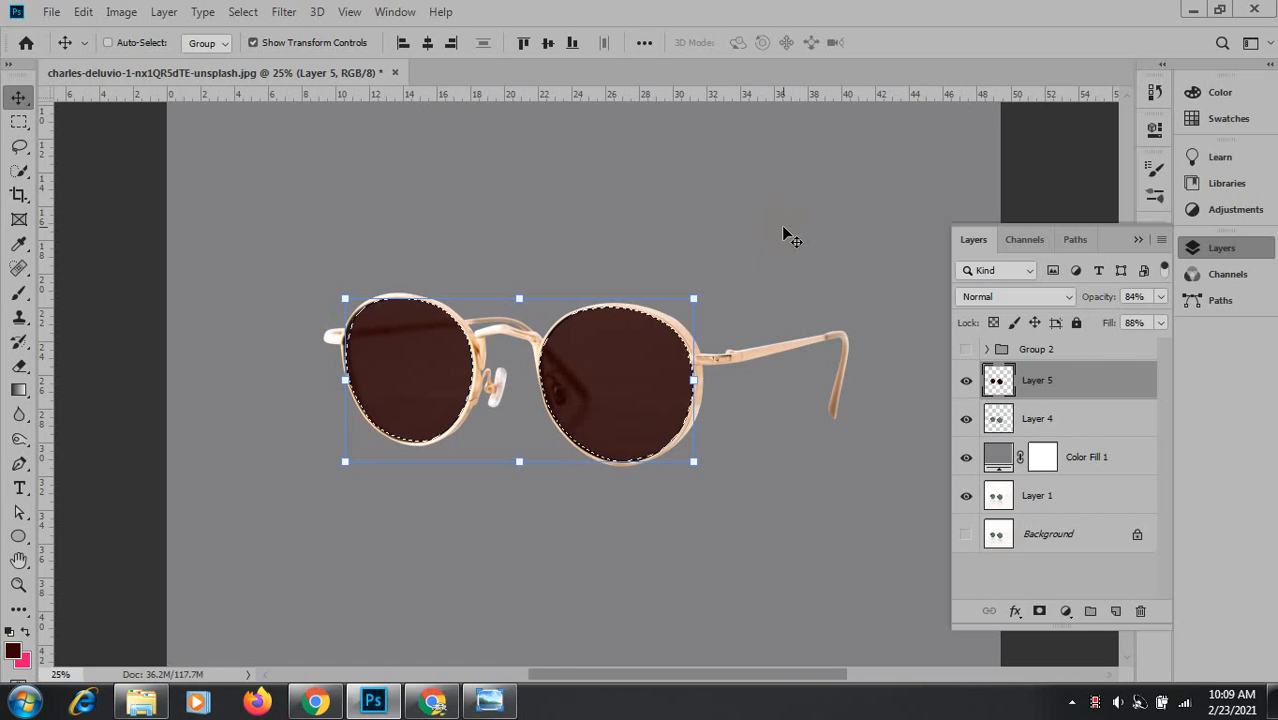
pyautogui.hotkey('ctrl', 'd')
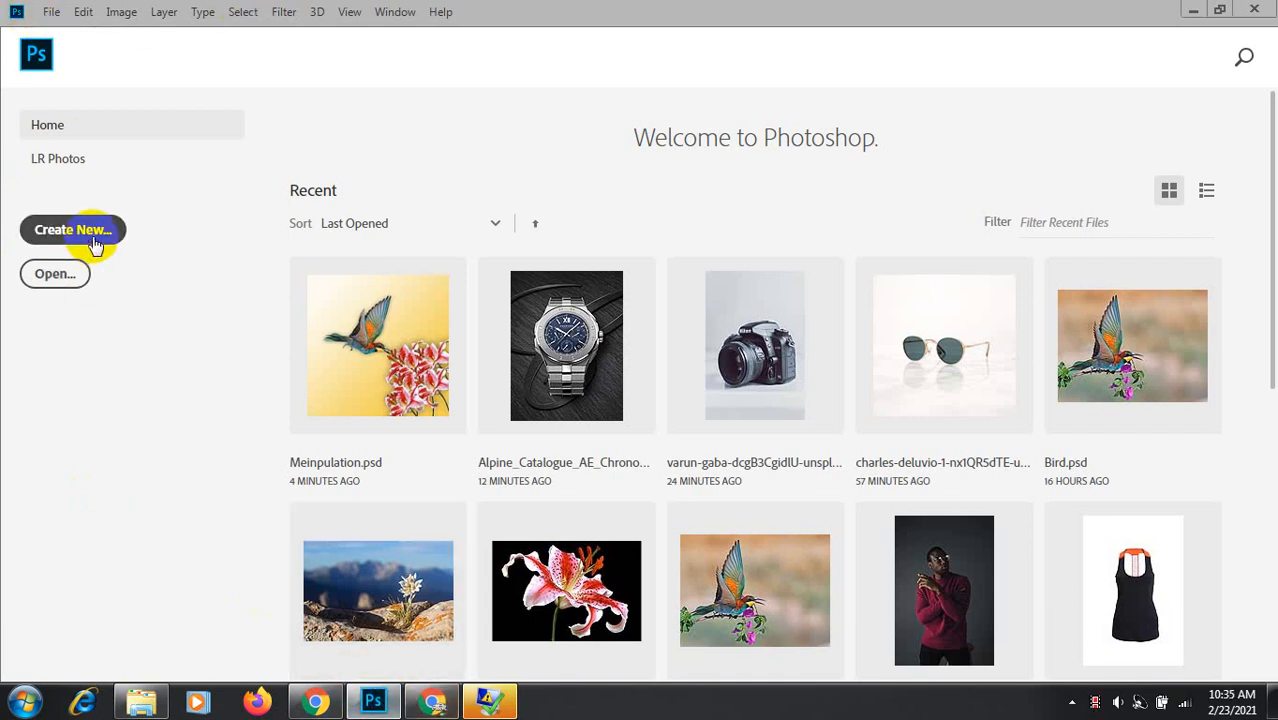
# Create a 3.5 × 2 in, 300 ppi document and unlock its Background as Layer 0.
pyautogui.click(92, 238)
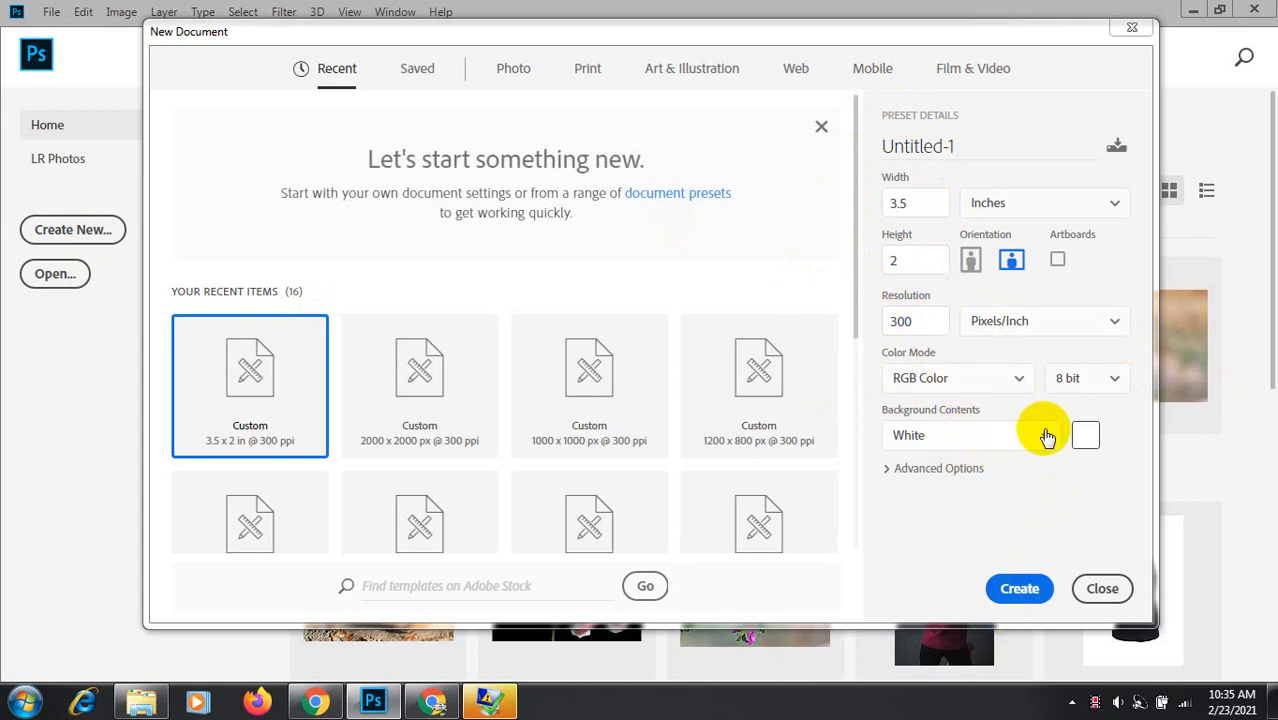
pyautogui.click(1020, 590)
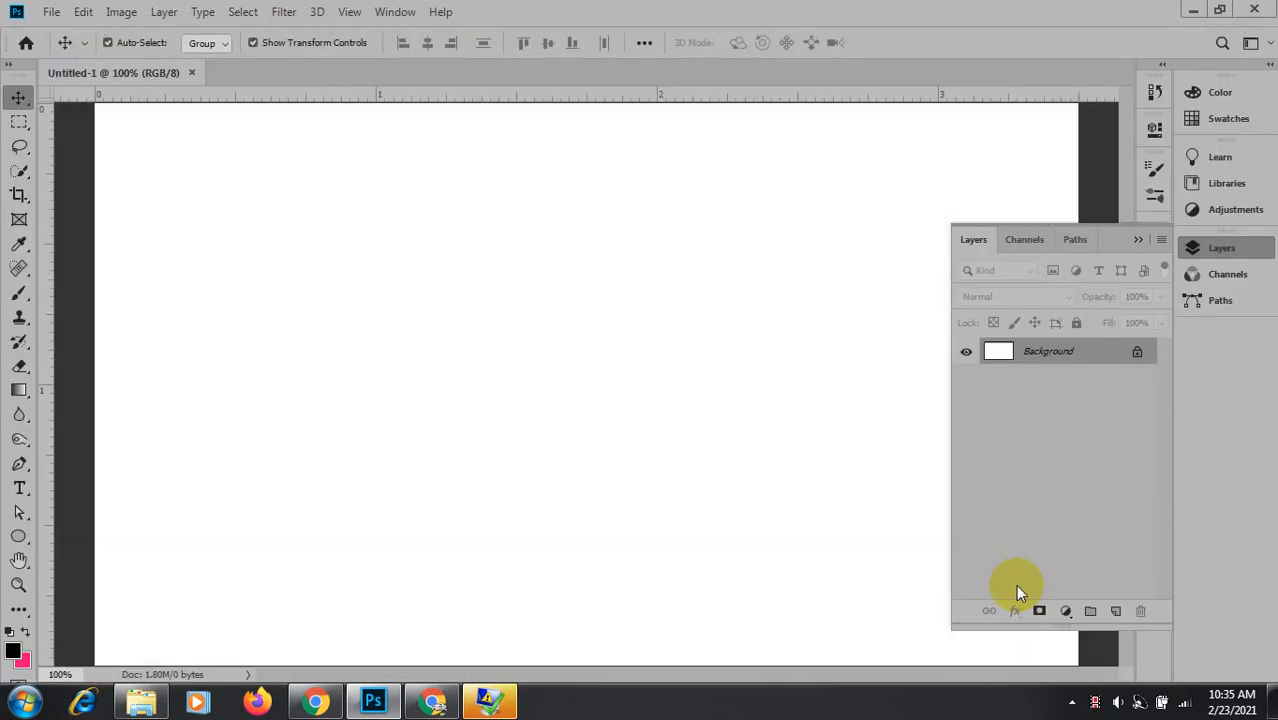
pyautogui.hotkey('ctrl', '-')
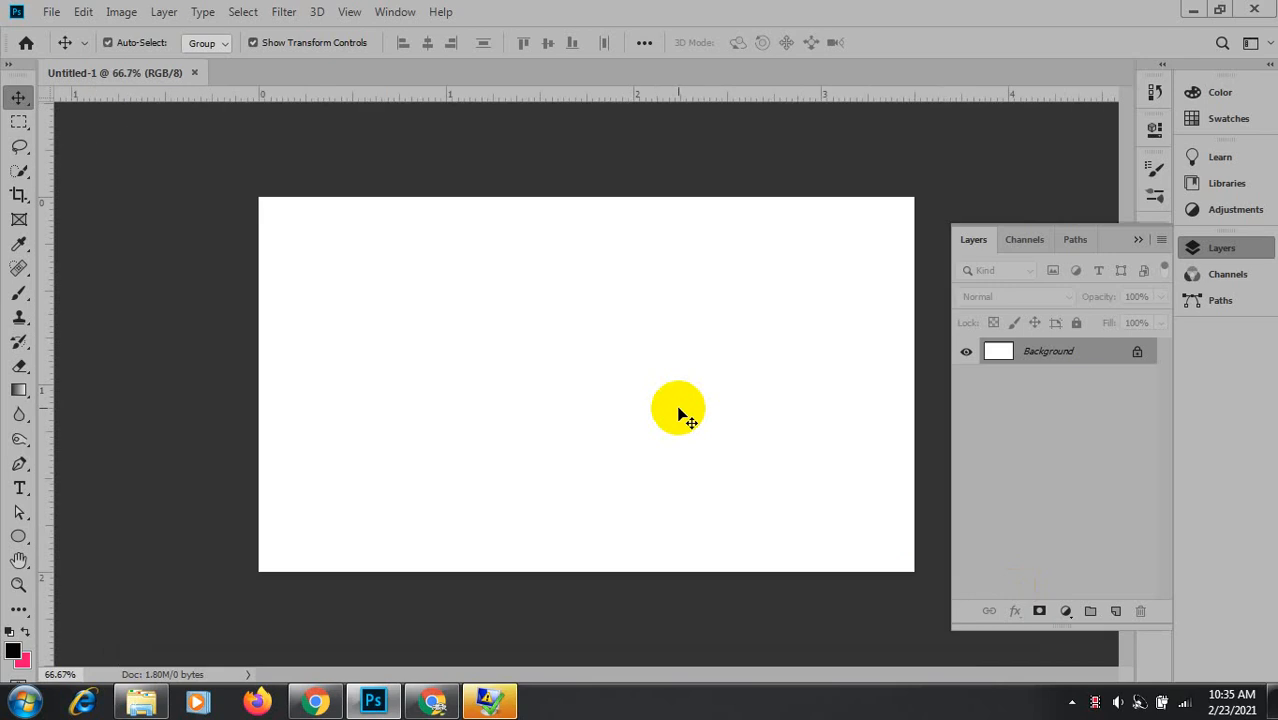
pyautogui.doubleClick(1035, 352)
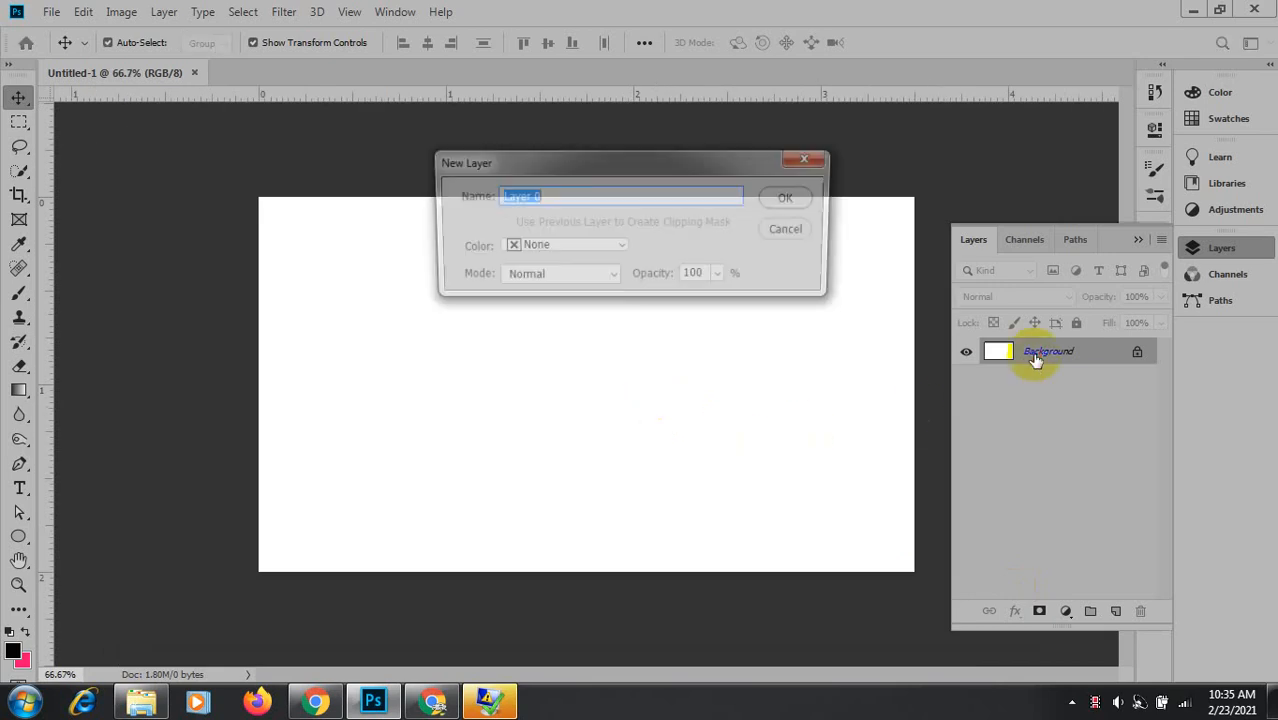
pyautogui.click(791, 199)
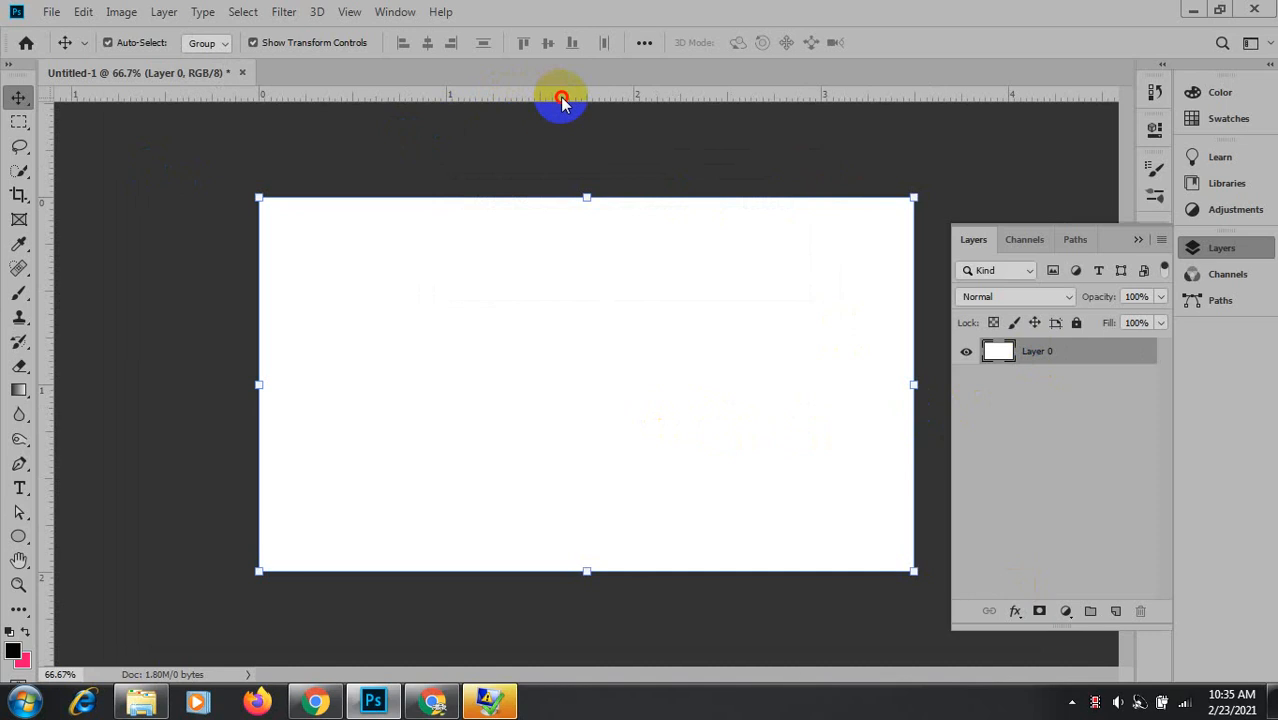
# Frame the card with guides on all four edges, including vertical guides at 0 and 3.5 in.
pyautogui.moveTo(561, 100); pyautogui.dragTo(562, 197)
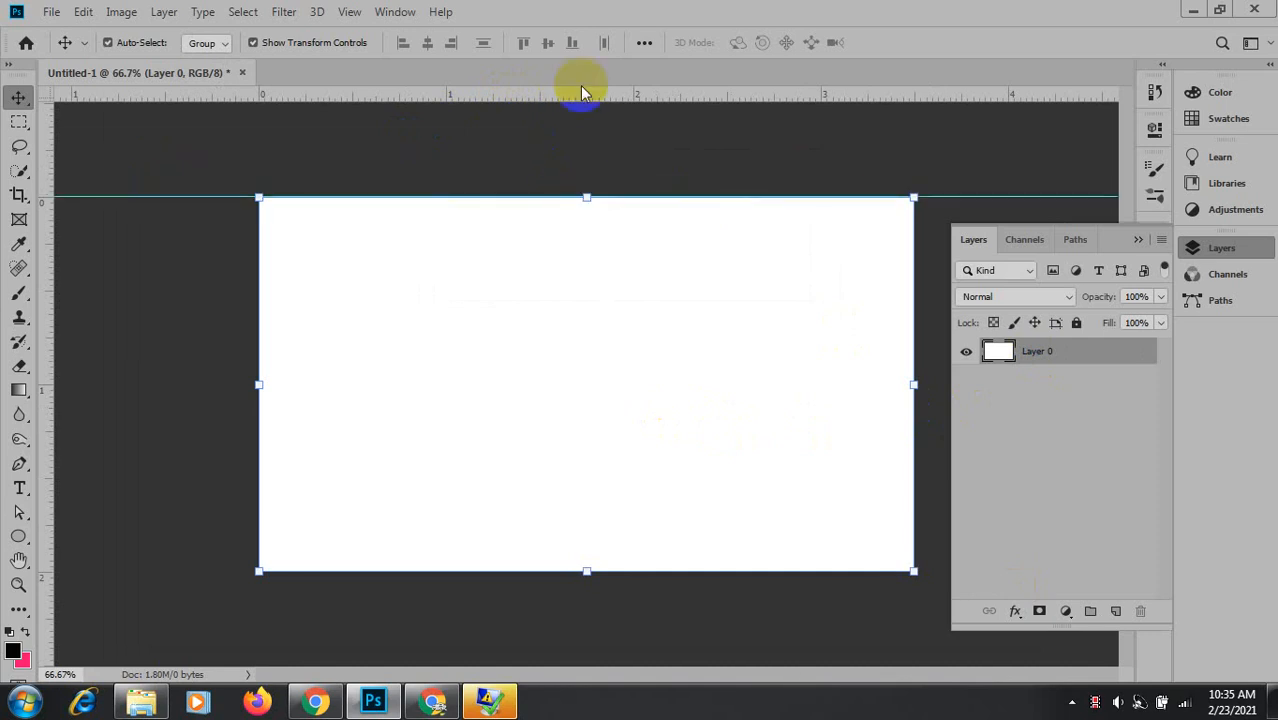
pyautogui.moveTo(582, 104); pyautogui.dragTo(620, 578)
pyautogui.keyDown('ctrl'); pyautogui.click(571, 183); pyautogui.keyUp('ctrl')
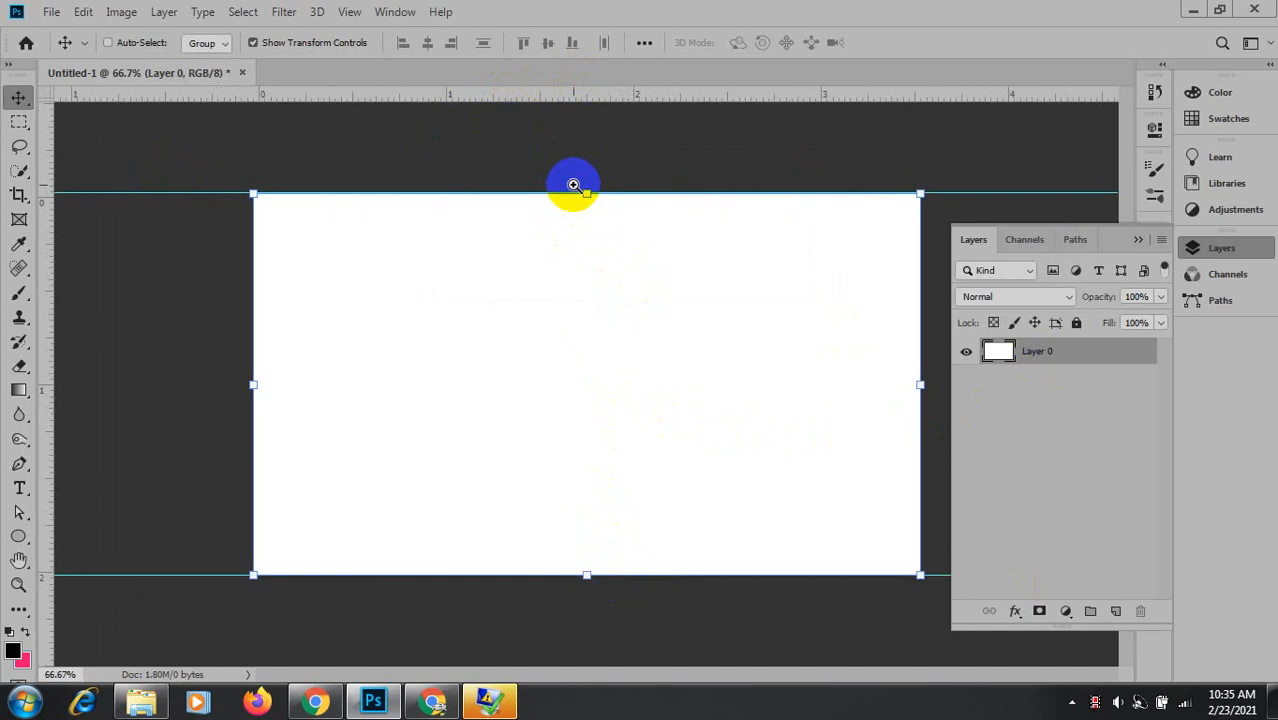
pyautogui.keyDown('ctrl'); pyautogui.click(575, 185); pyautogui.keyUp('ctrl')
pyautogui.moveTo(576, 187); pyautogui.dragTo(578, 526)
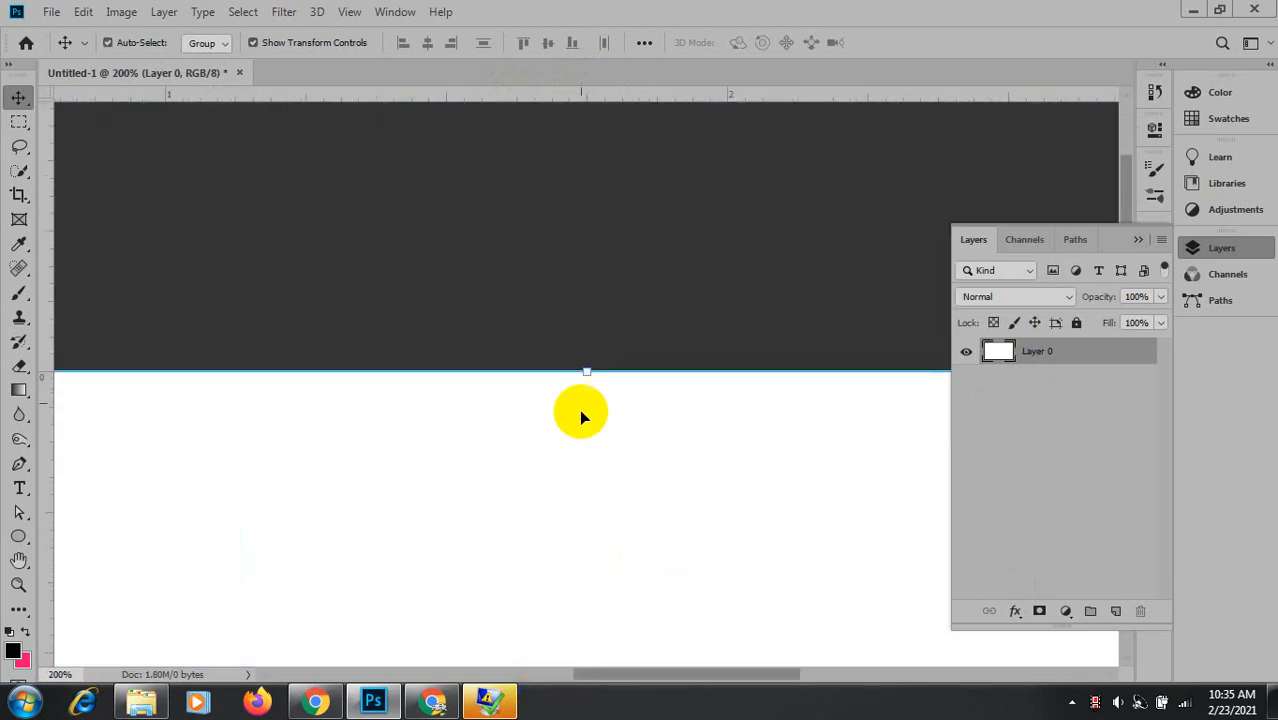
pyautogui.keyDown('ctrl'); pyautogui.click(636, 380); pyautogui.keyUp('ctrl')
pyautogui.keyDown('ctrl'); pyautogui.click(636, 380); pyautogui.keyUp('ctrl')
pyautogui.keyDown('ctrl'); pyautogui.click(636, 380); pyautogui.keyUp('ctrl')
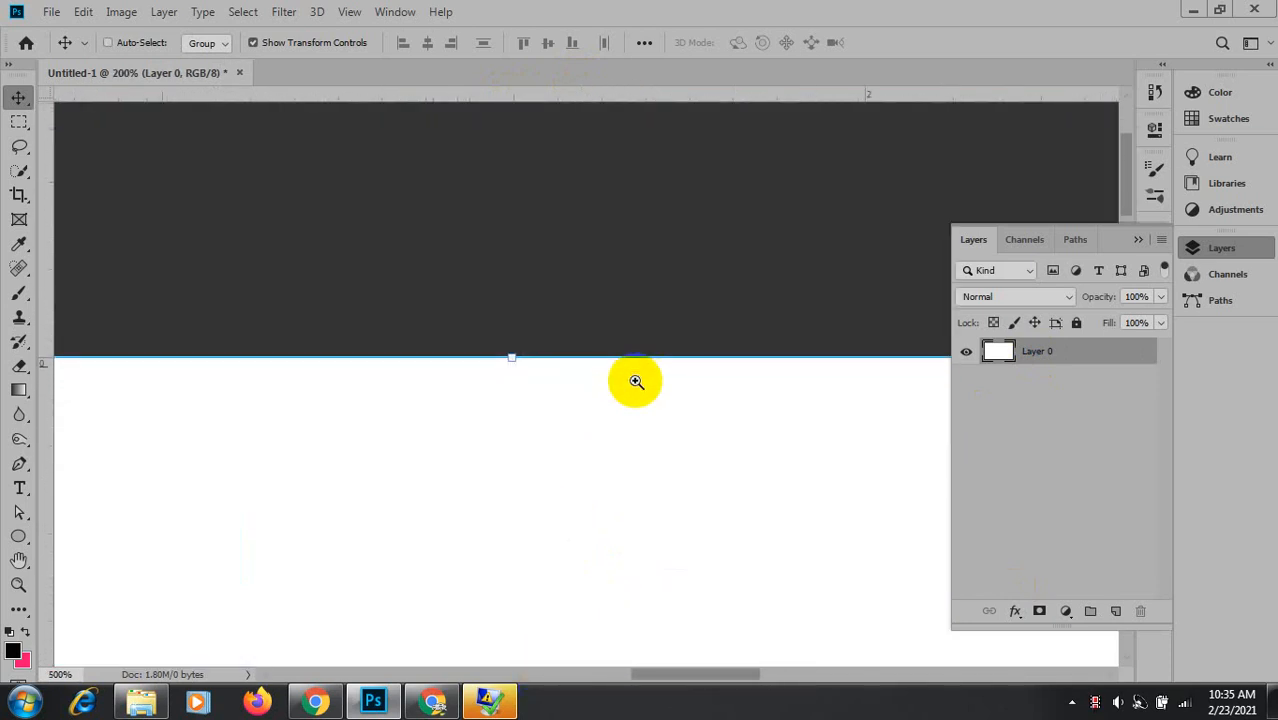
pyautogui.keyDown('ctrl'); pyautogui.click(636, 380); pyautogui.keyUp('ctrl')
pyautogui.hotkey('ctrl', '-')
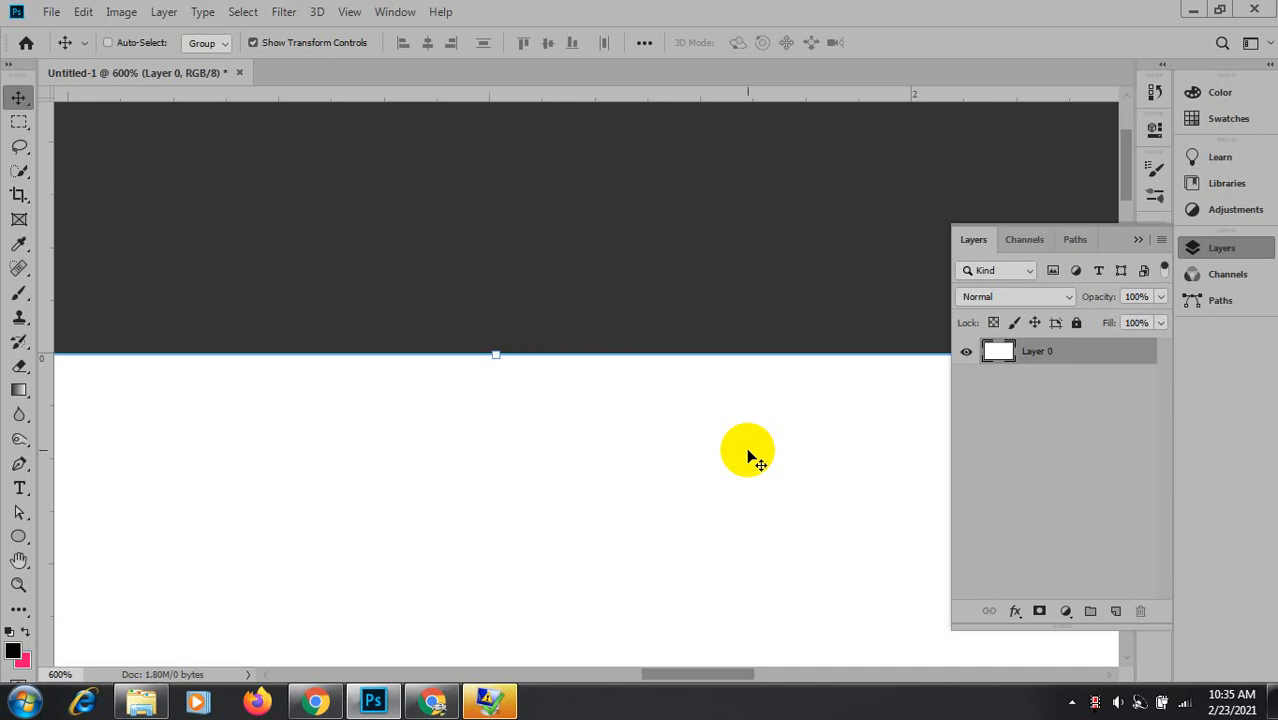
pyautogui.hotkey('ctrl', '-')
pyautogui.hotkey('ctrl', '-')
pyautogui.hotkey('ctrl', '-')
pyautogui.hotkey('ctrl', '-')
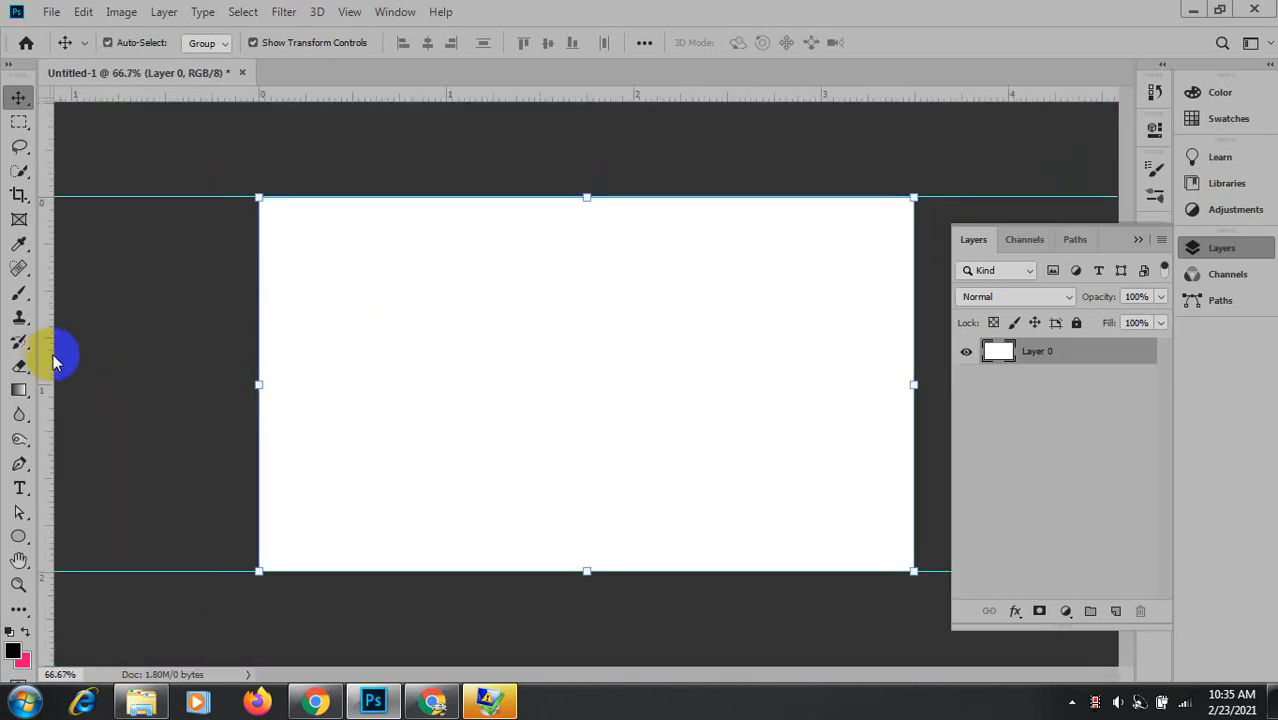
pyautogui.moveTo(47, 363); pyautogui.dragTo(913, 425)
pyautogui.moveTo(43, 326); pyautogui.dragTo(251, 371)
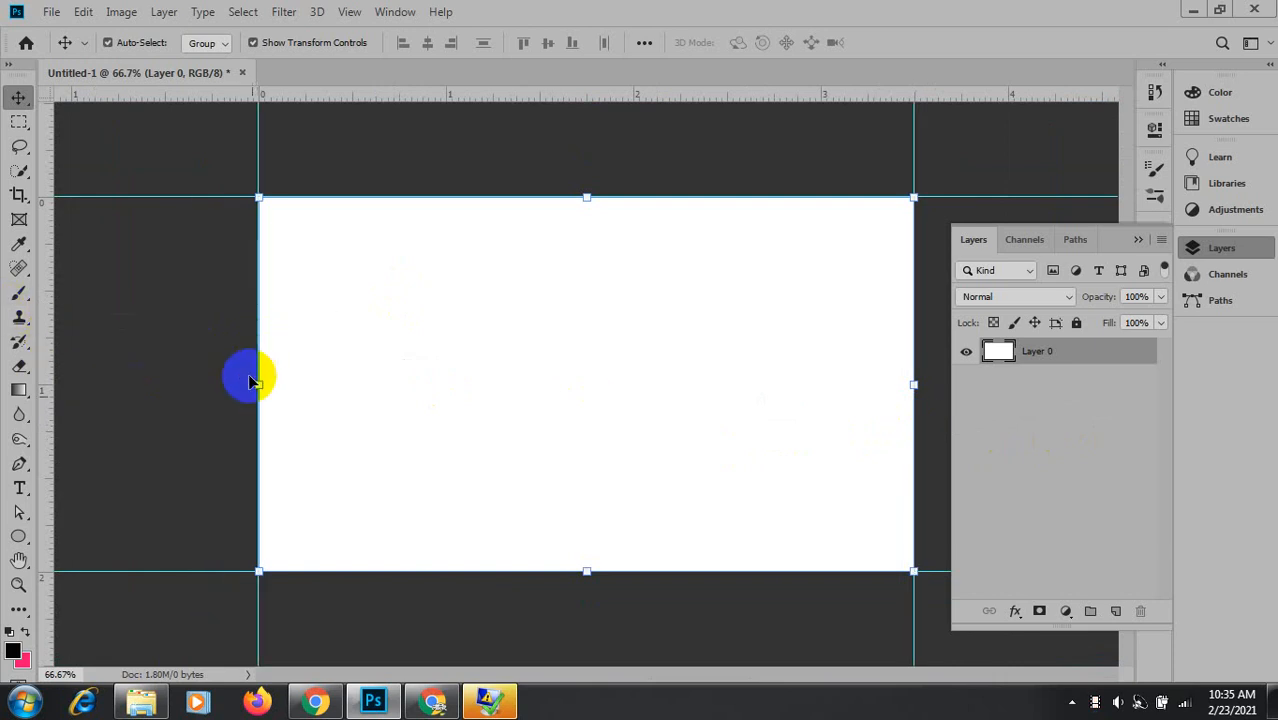
# Collapse the floating Layers panel into the side dock.
pyautogui.click(1137, 239)
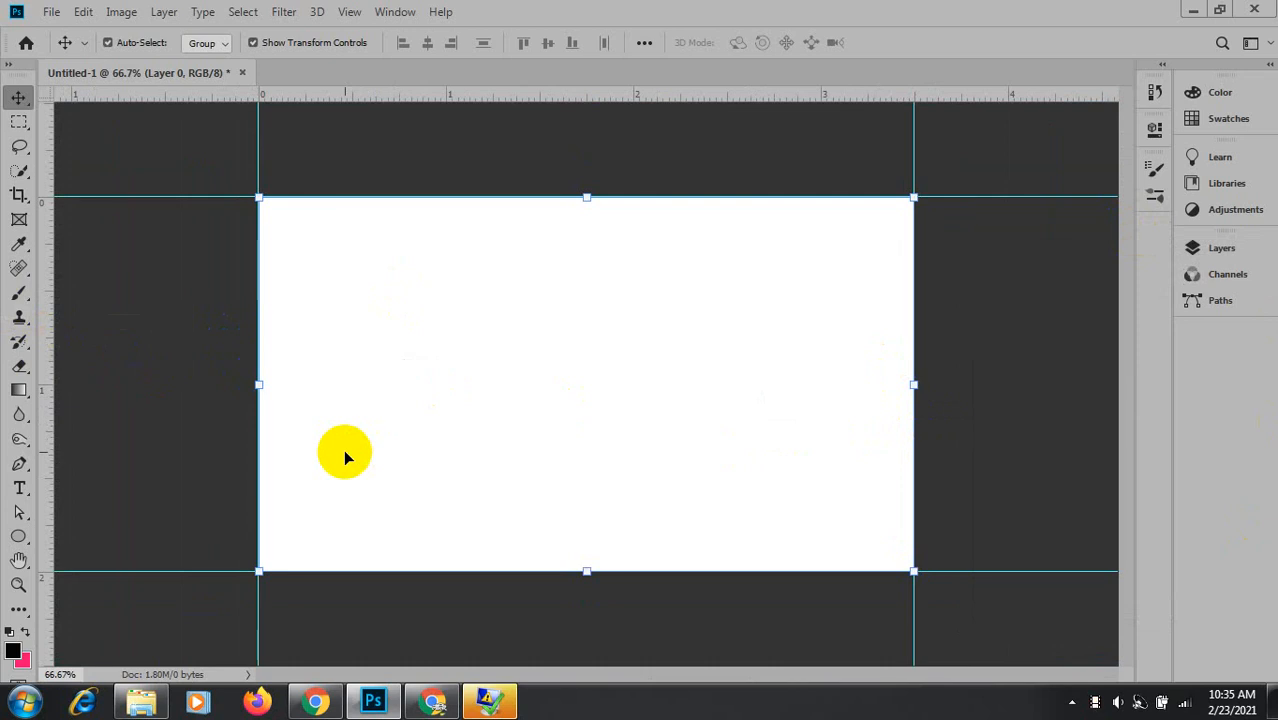
pyautogui.click(1238, 251)
pyautogui.click(1238, 251)
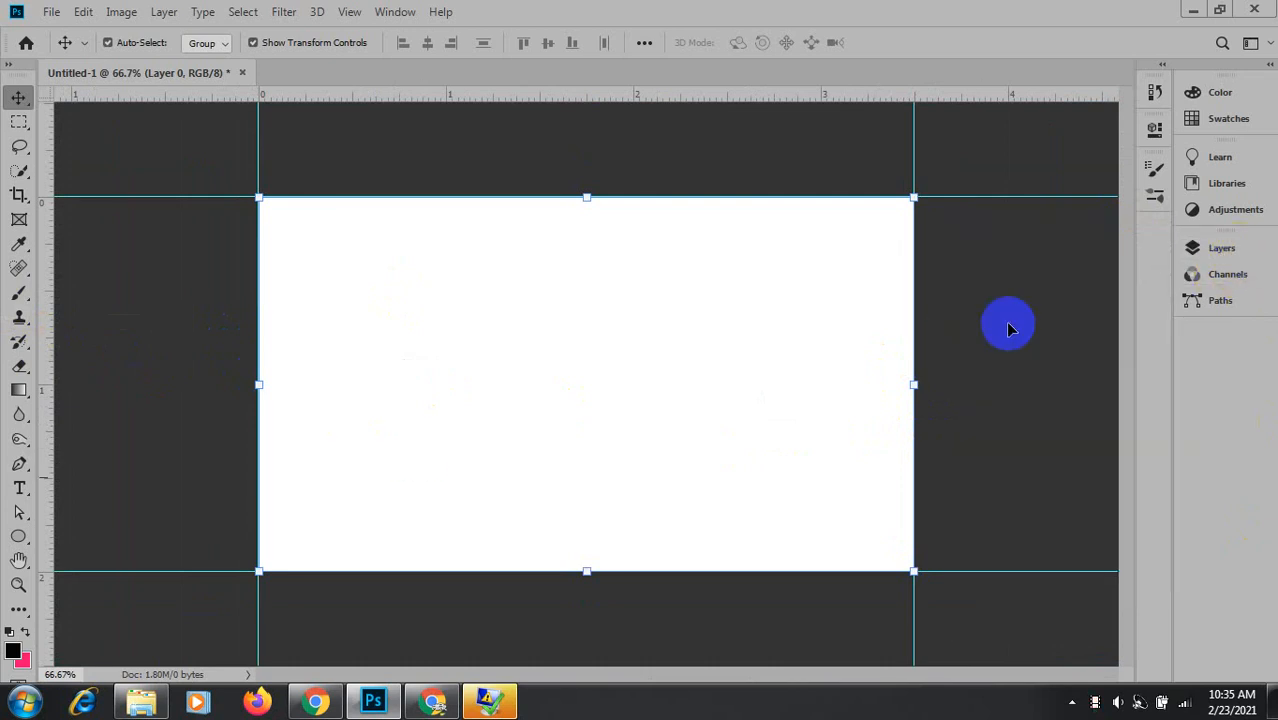
# Draw a large black ellipse over the card's right side with the Ellipse Tool.
pyautogui.click(18, 545)
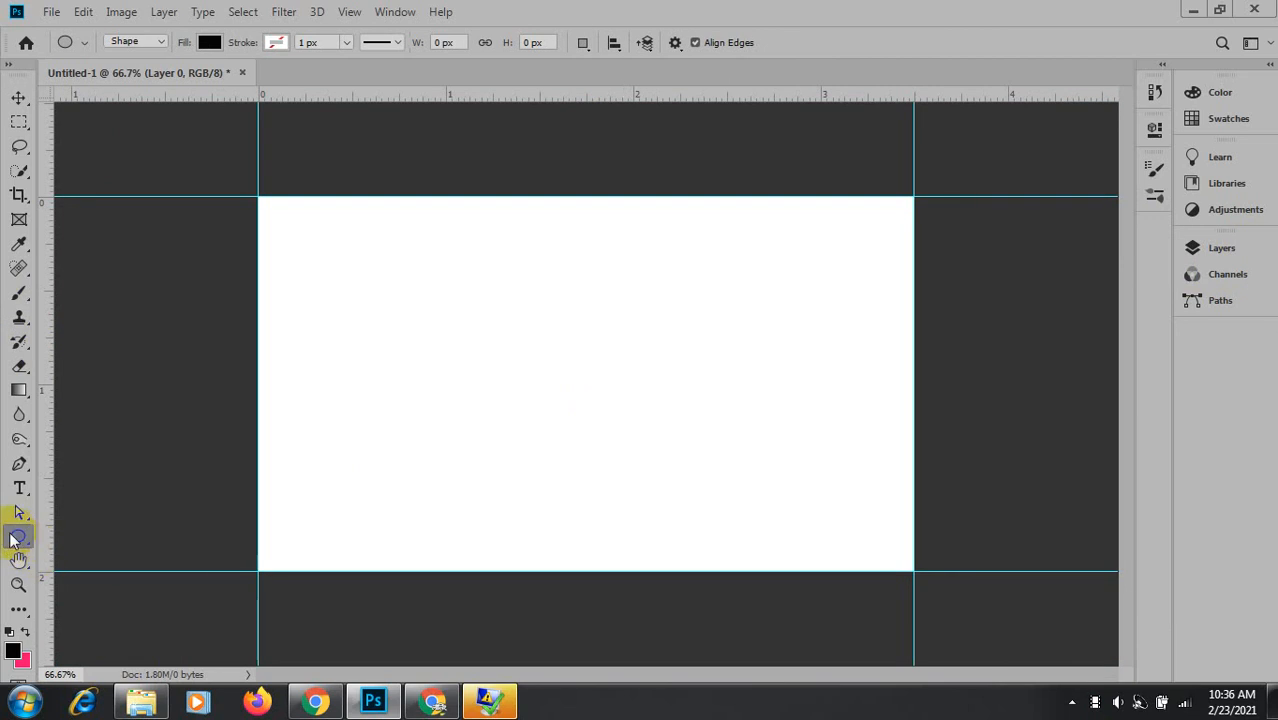
pyautogui.rightClick(13, 539)
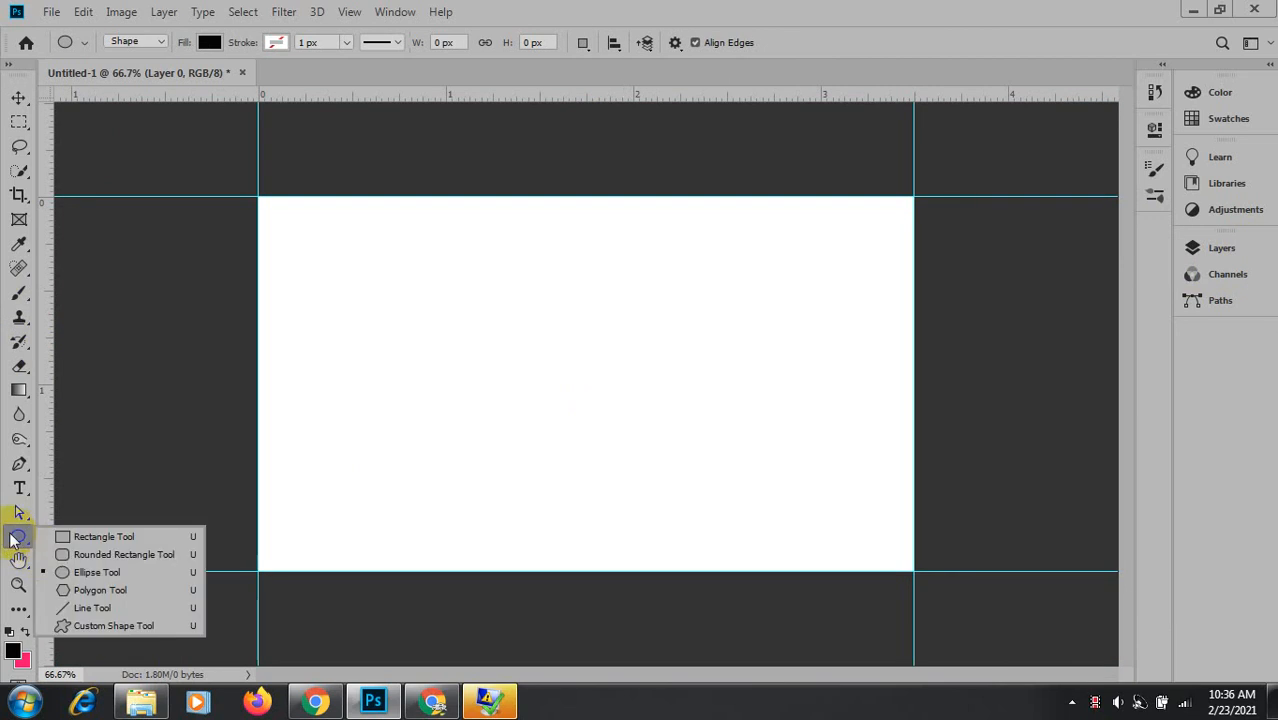
pyautogui.click(114, 573)
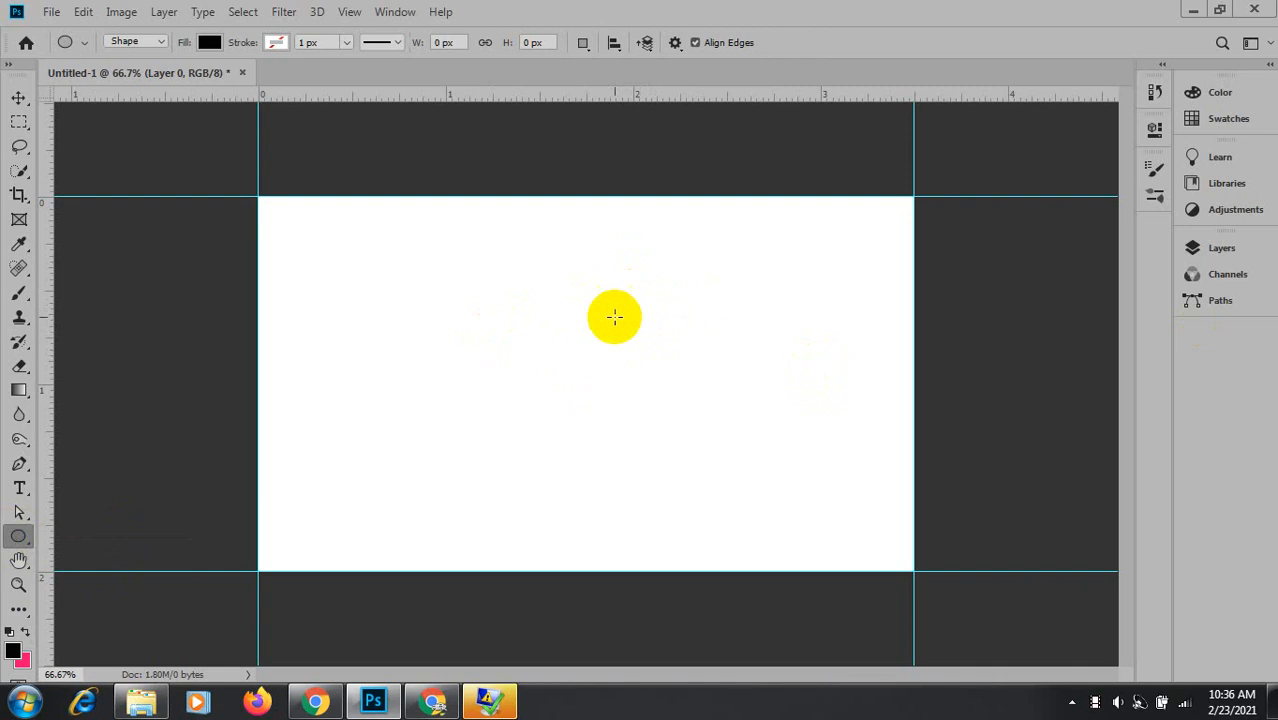
pyautogui.moveTo(613, 316); pyautogui.dragTo(1274, 717)
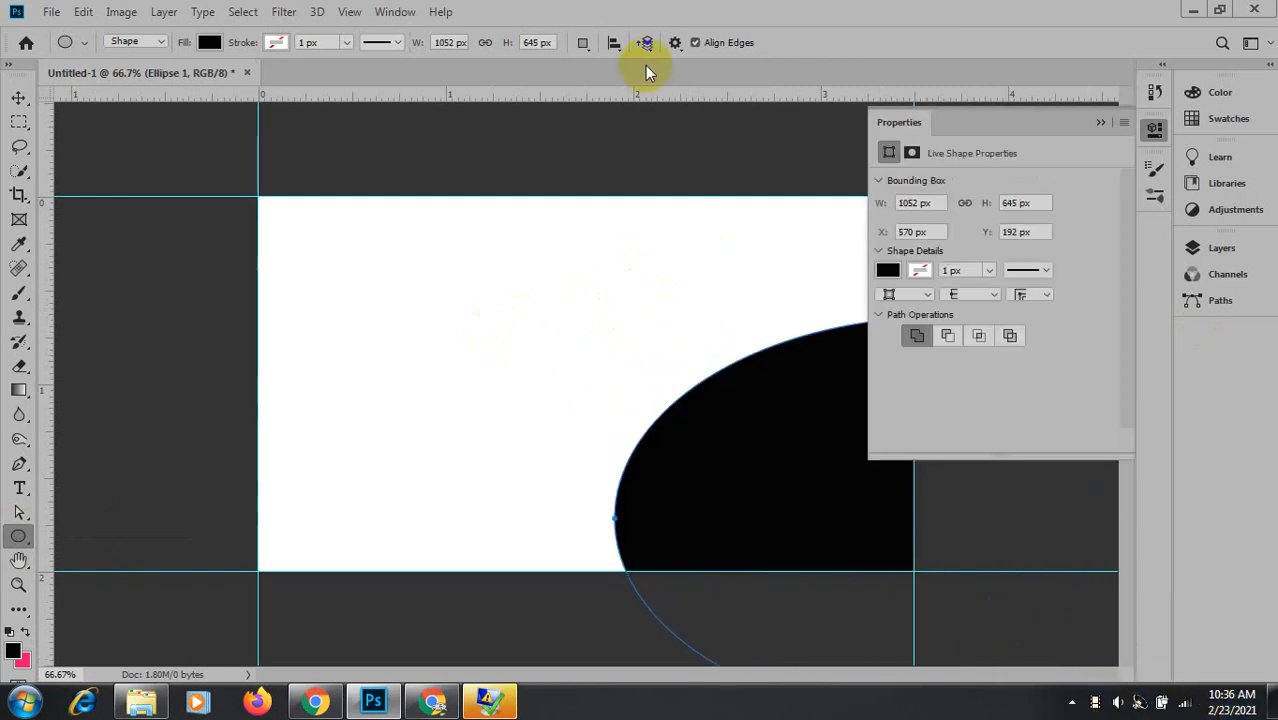
# Move the ellipse to the top edge, stretch it taller, shift it right, and commit.
pyautogui.click(20, 97)
pyautogui.moveTo(690, 448); pyautogui.dragTo(662, 360)
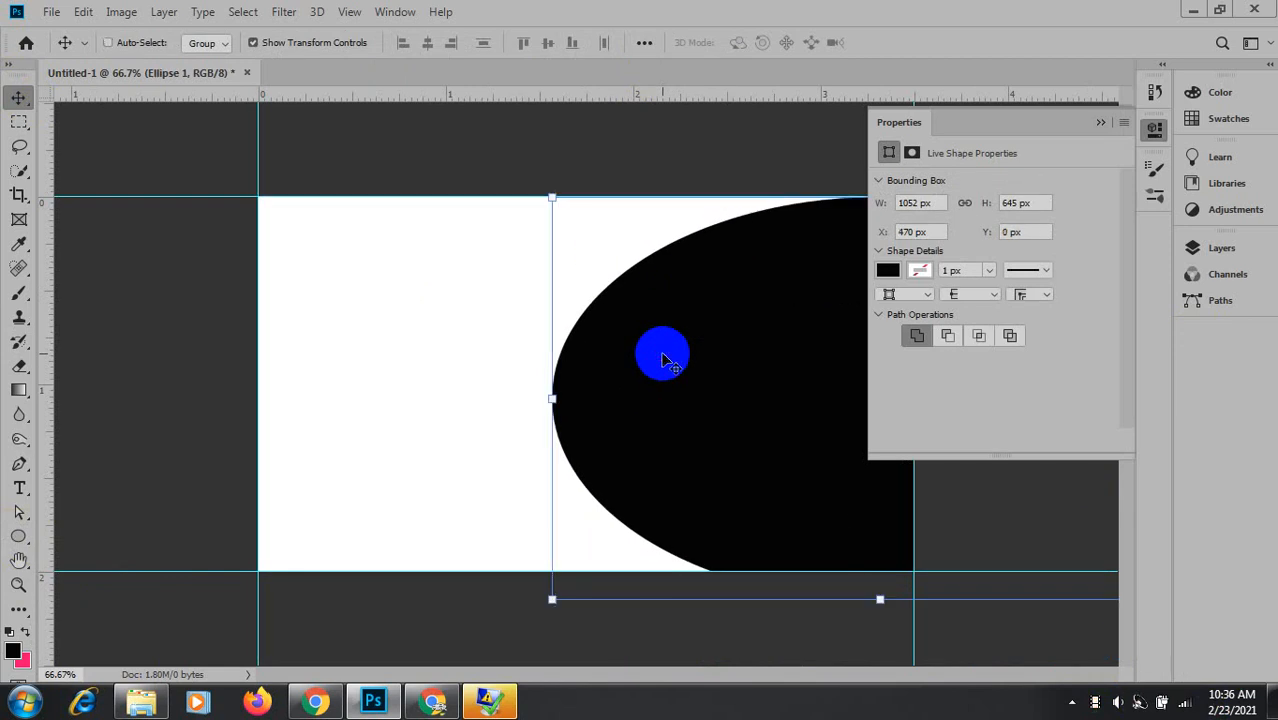
pyautogui.hotkey('ctrl', '-')
pyautogui.hotkey('ctrl', '-')
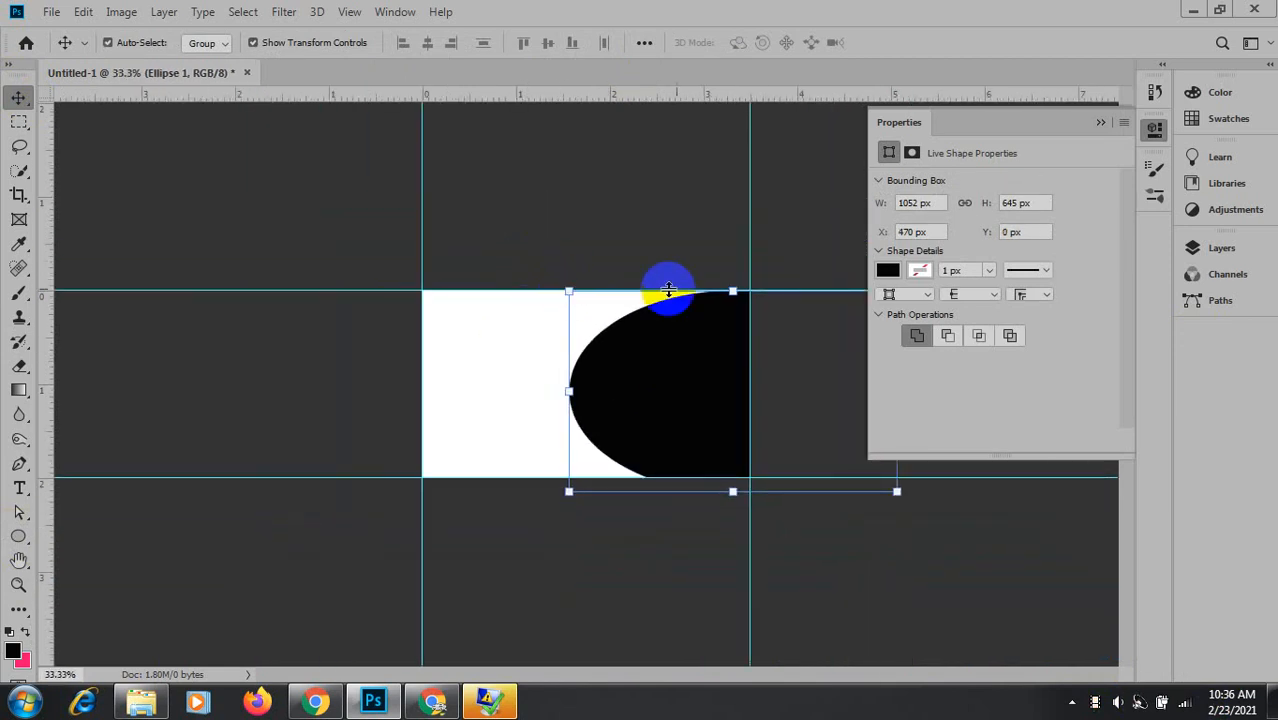
pyautogui.moveTo(737, 287); pyautogui.dragTo(738, 251)
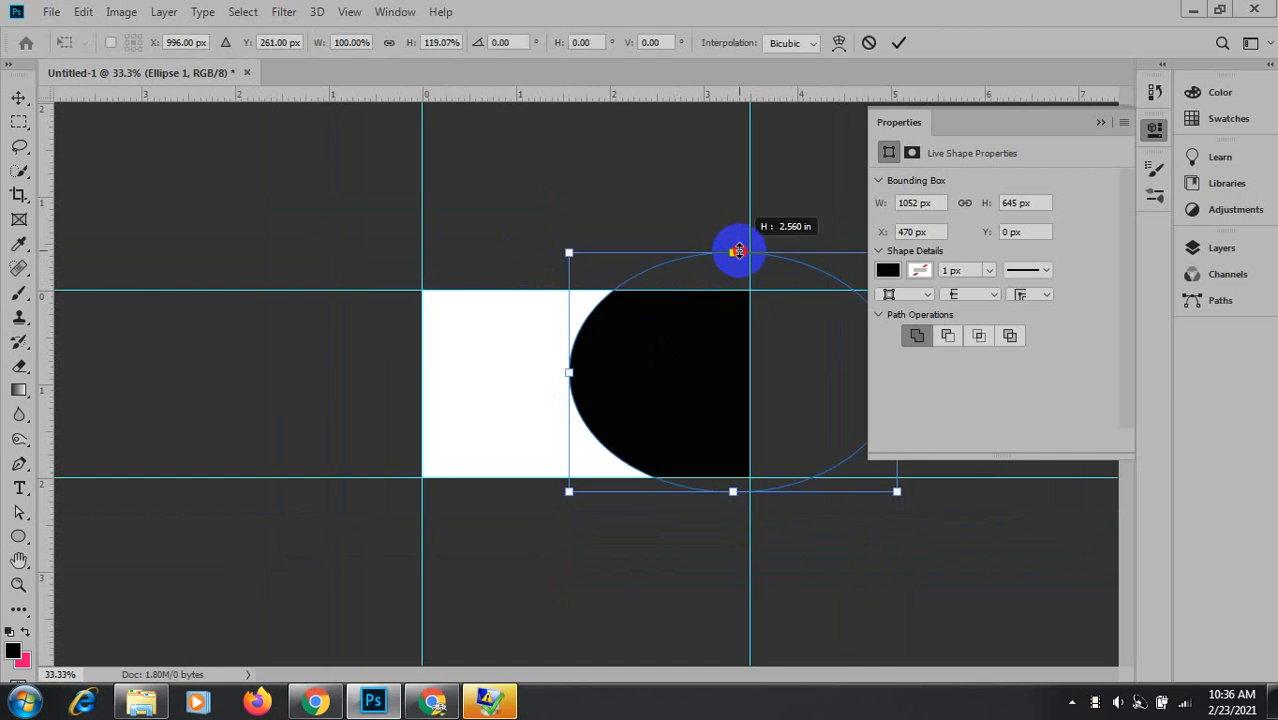
pyautogui.moveTo(699, 409); pyautogui.dragTo(727, 421)
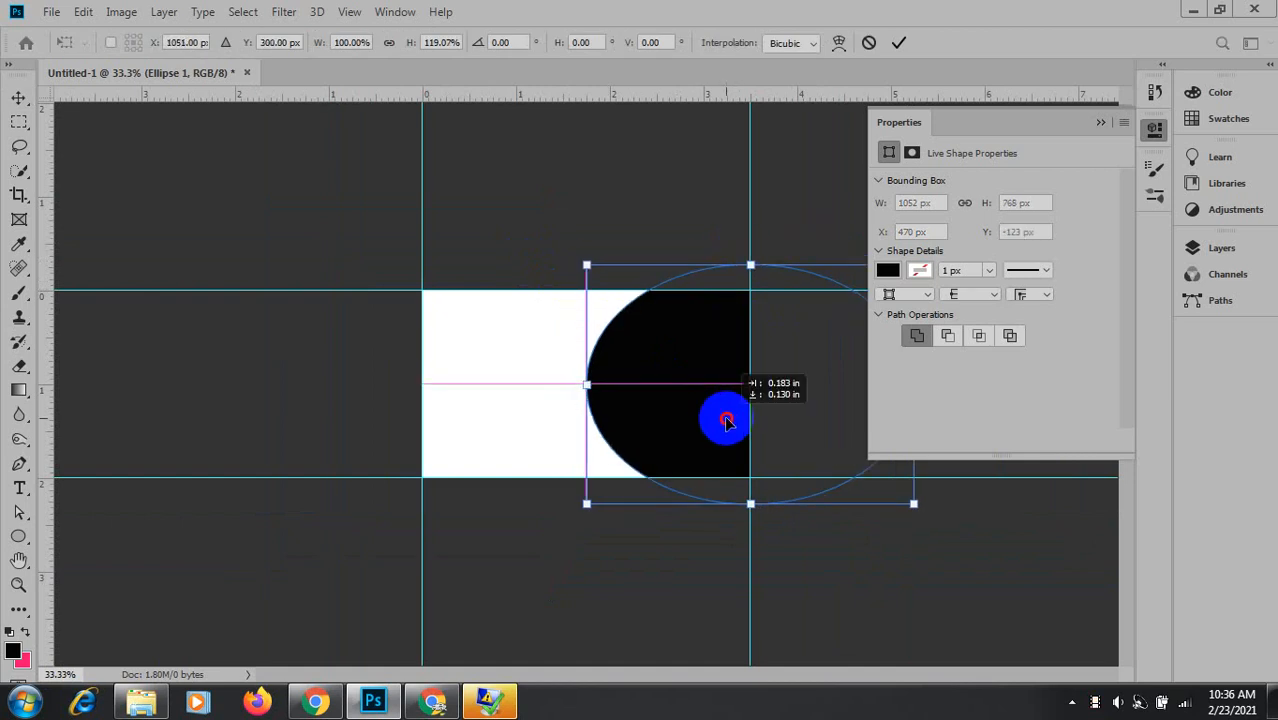
pyautogui.moveTo(750, 263); pyautogui.dragTo(752, 220)
pyautogui.moveTo(700, 395); pyautogui.dragTo(737, 425)
pyautogui.click(1099, 125)
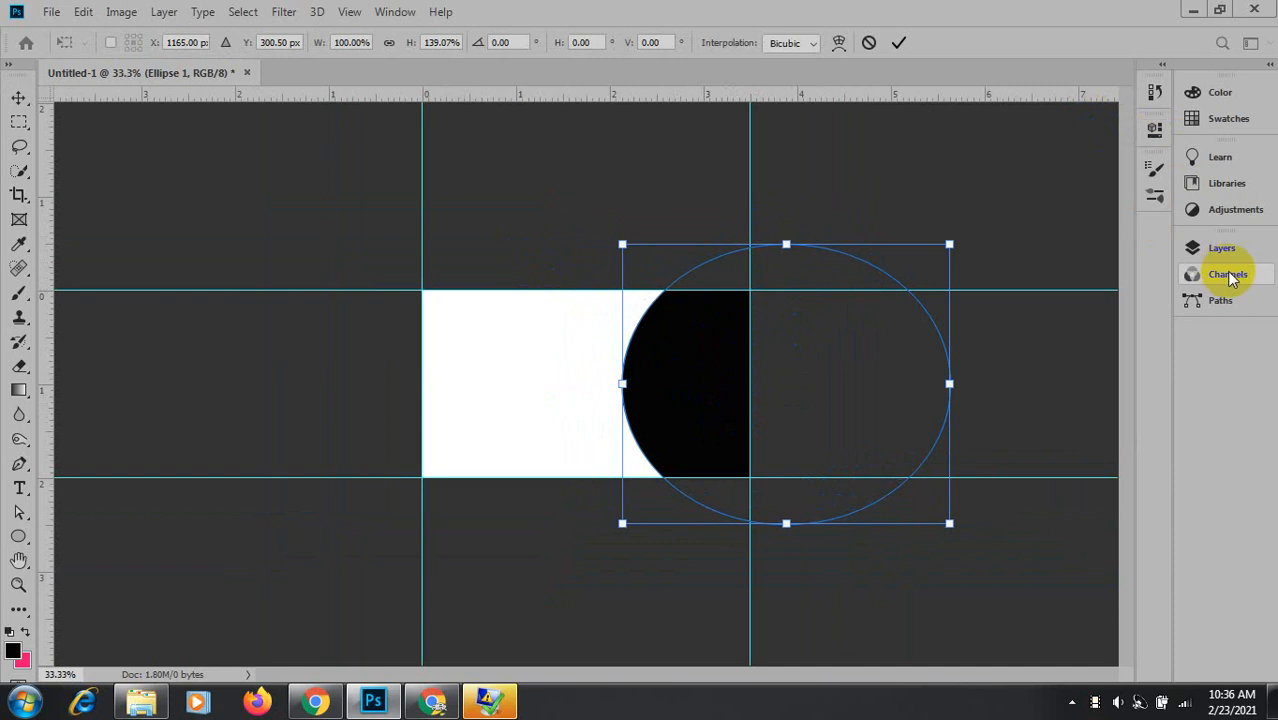
pyautogui.click(1222, 249)
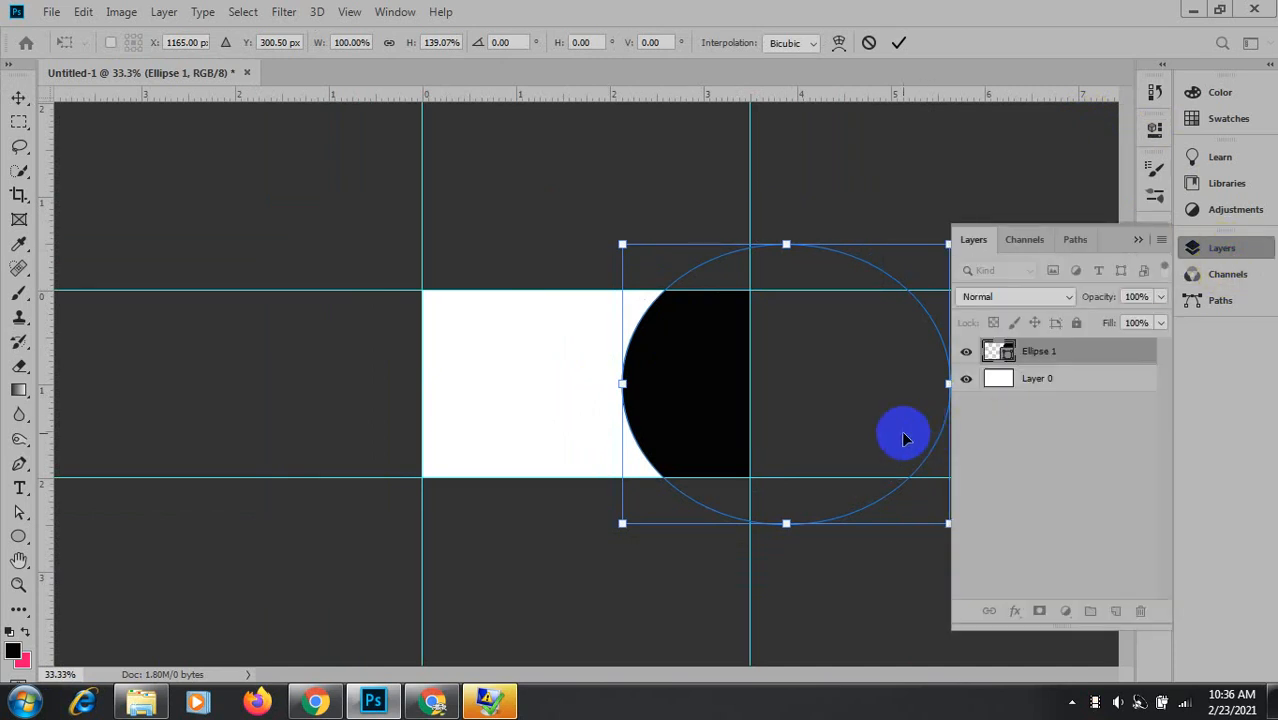
pyautogui.click(905, 38)
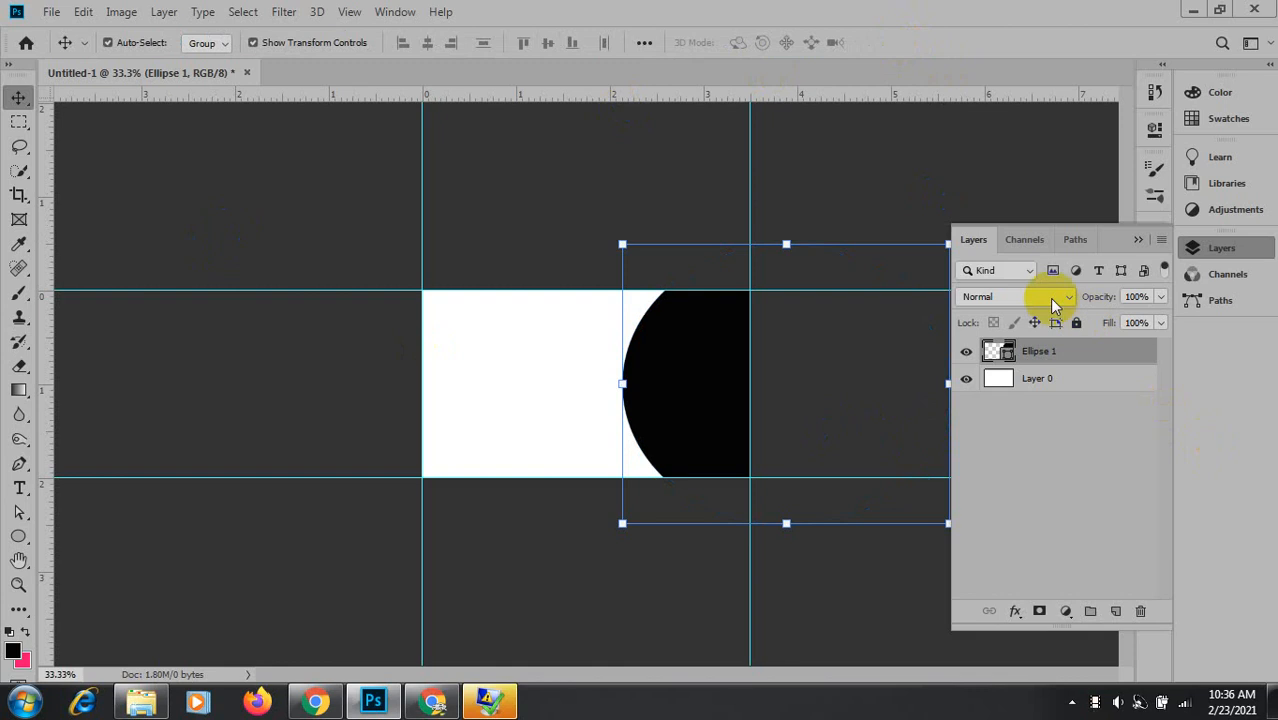
pyautogui.hotkey('ctrl', '+')
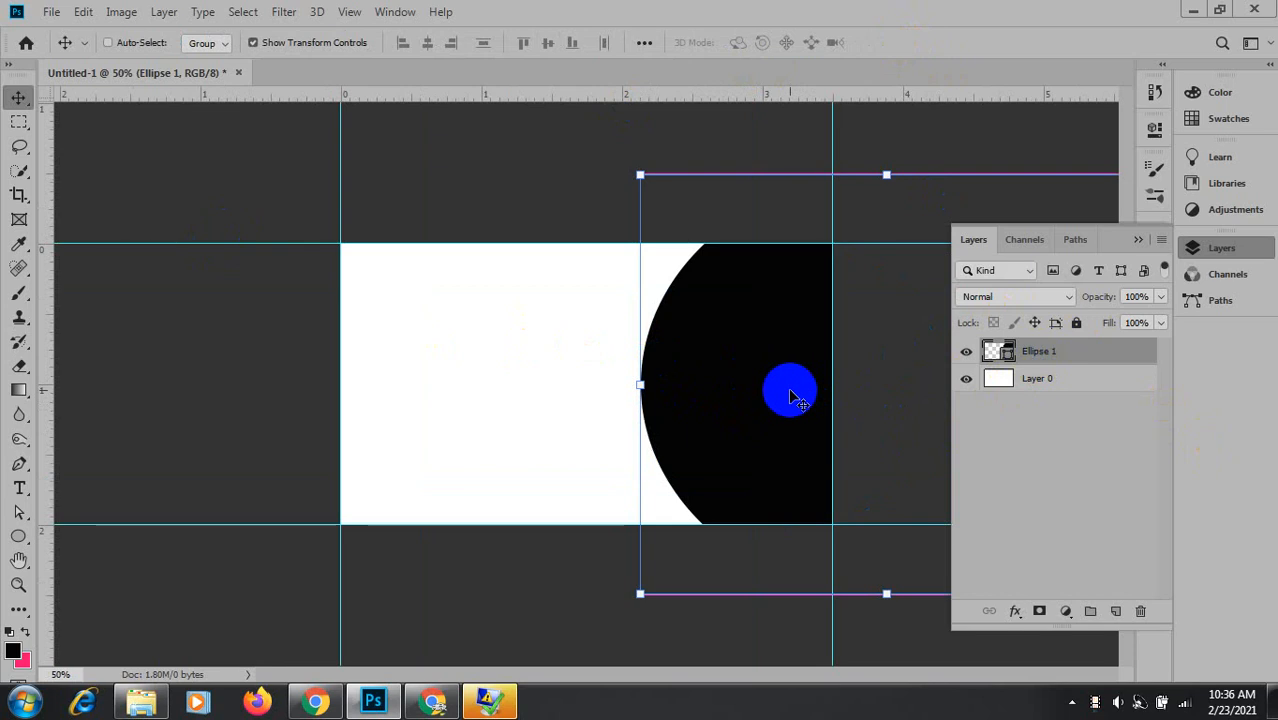
# Duplicate the ellipse and give the copy a dark grey 555156 fill.
pyautogui.hotkey('ctrl', 'j')
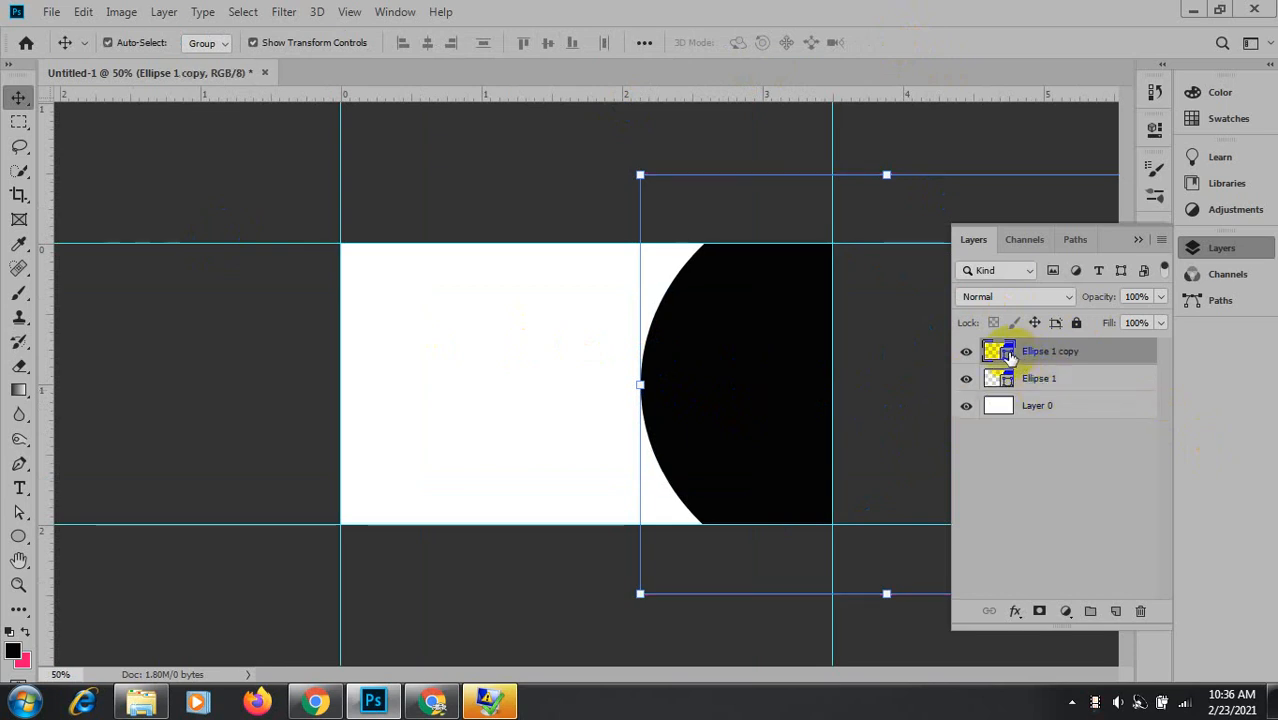
pyautogui.doubleClick(1007, 351)
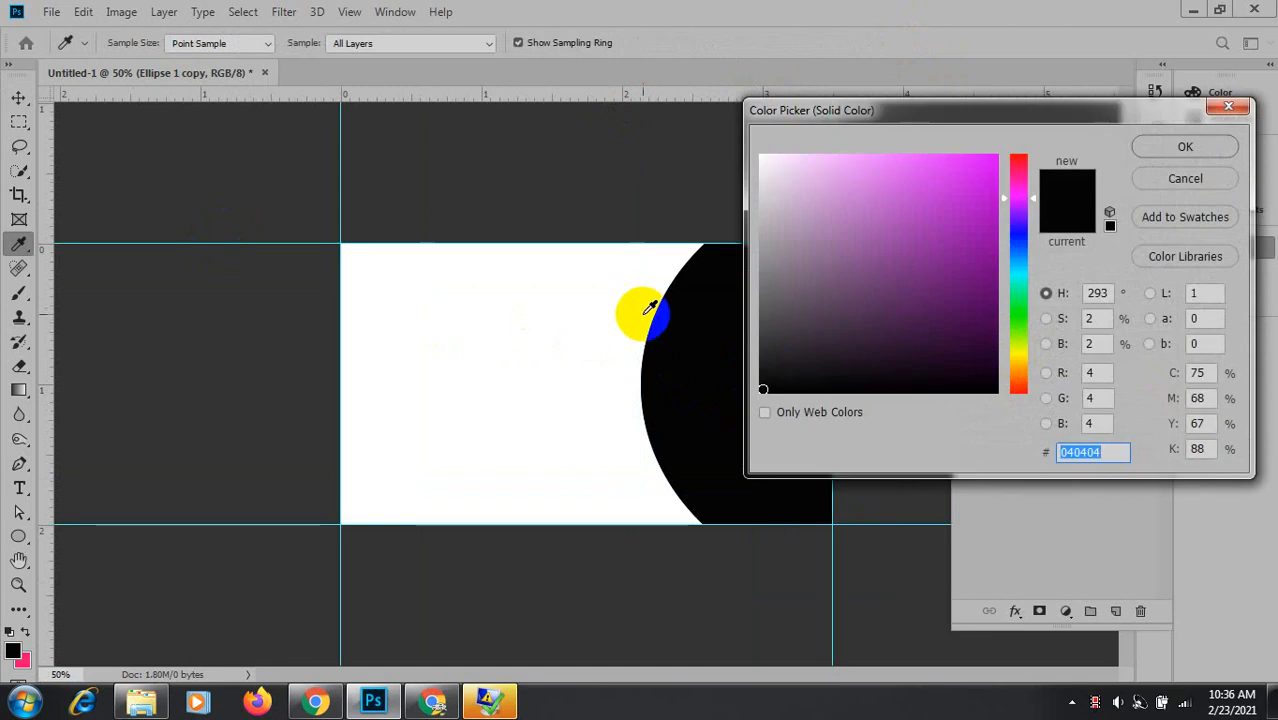
pyautogui.click(773, 313)
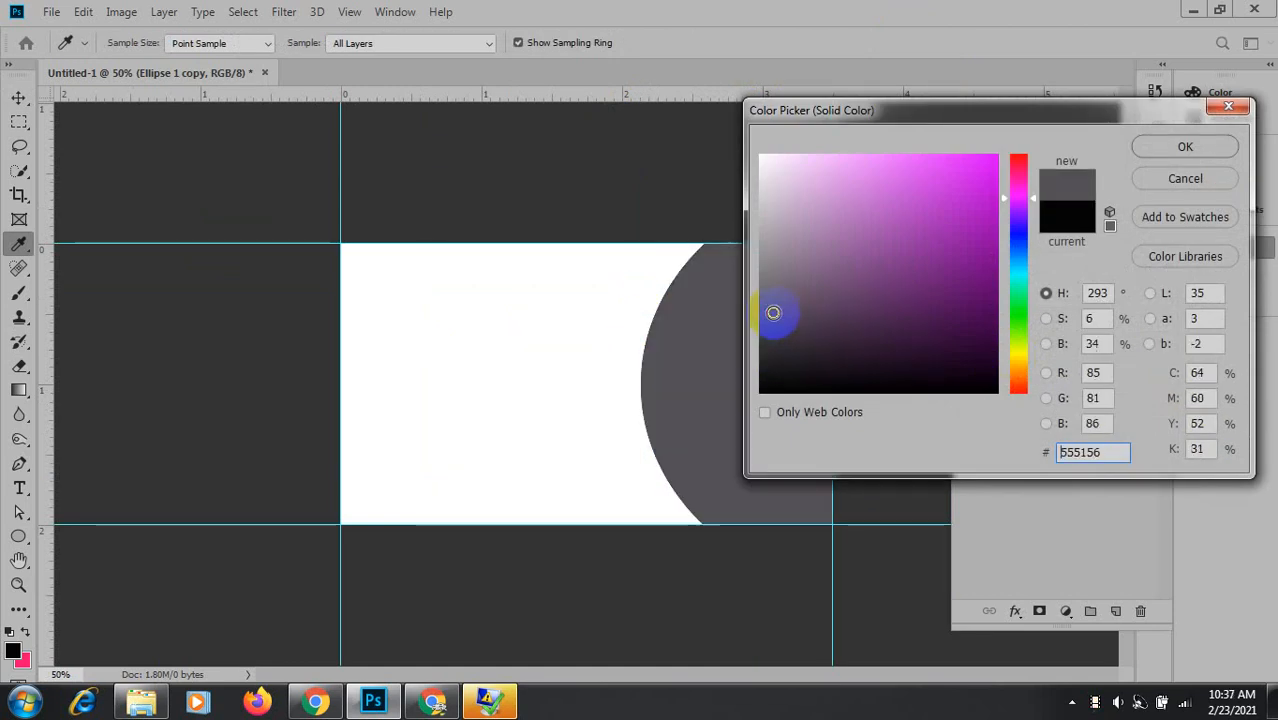
pyautogui.click(1181, 146)
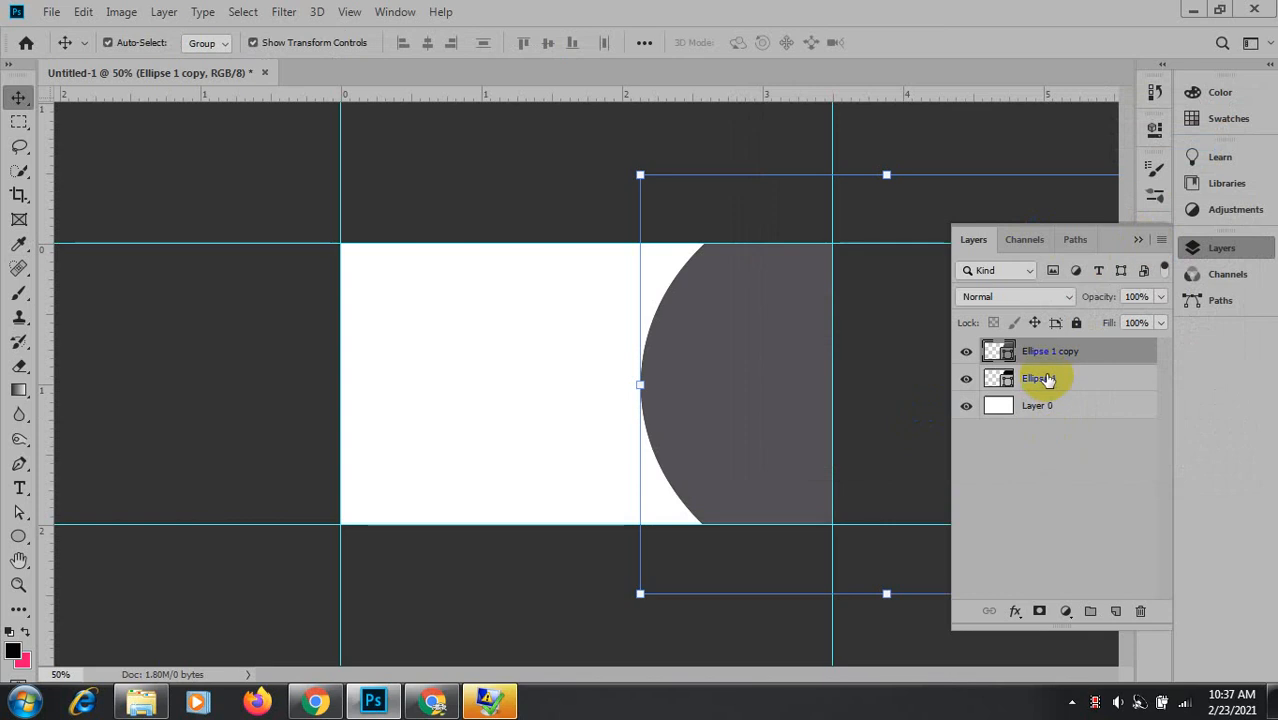
# Rotate and shift the black Ellipse 1 to leave a thin crescent, then duplicate it.
pyautogui.click(1043, 378)
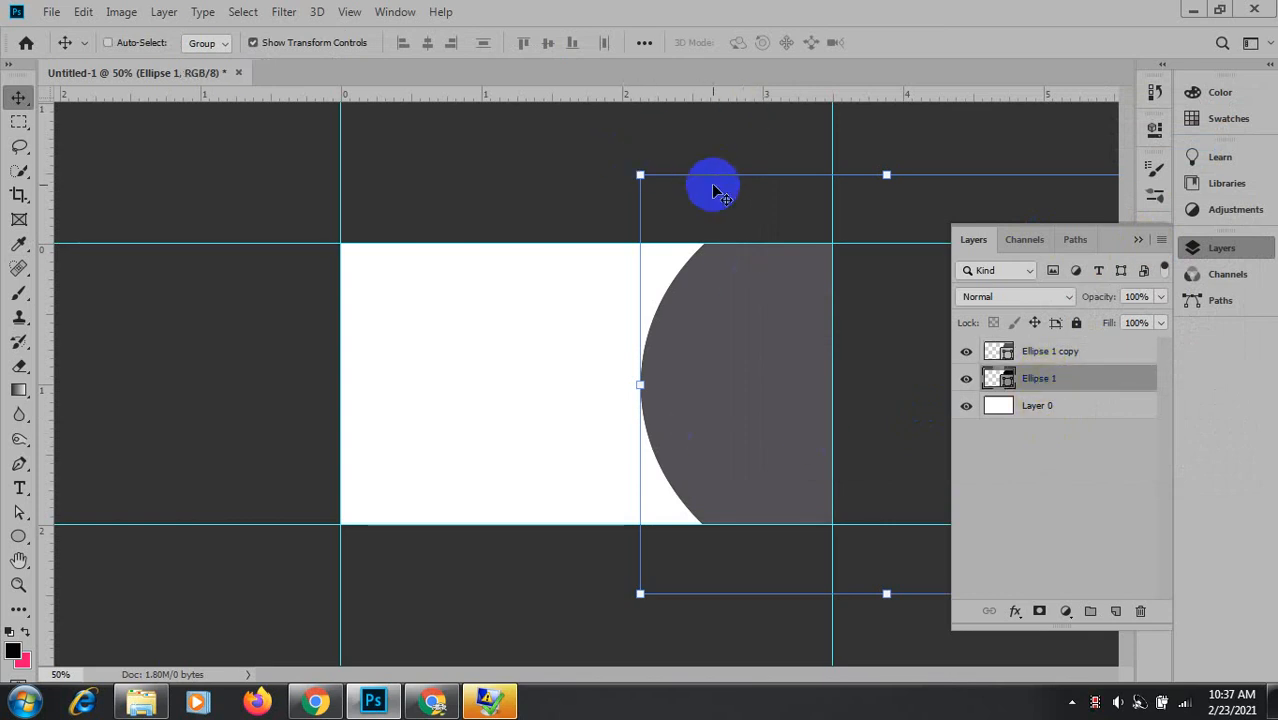
pyautogui.hotkey('ctrl', 't')
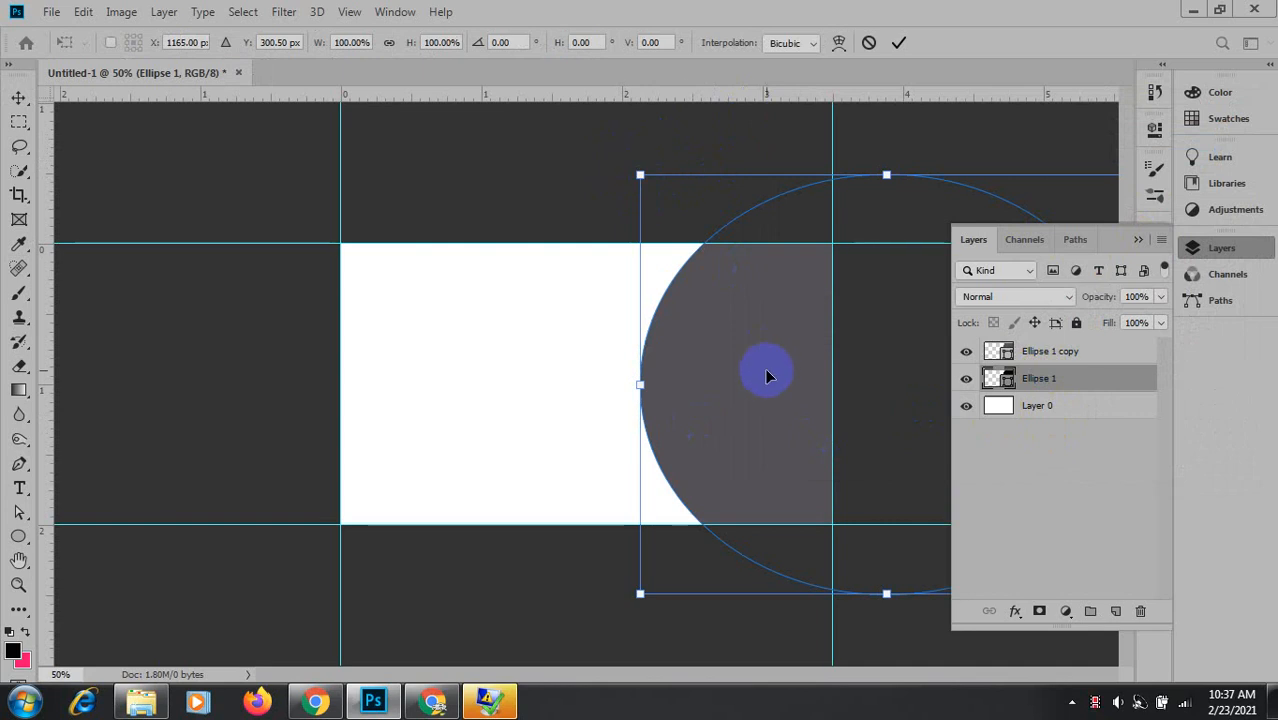
pyautogui.moveTo(766, 373); pyautogui.dragTo(724, 365)
pyautogui.moveTo(582, 156); pyautogui.dragTo(528, 180)
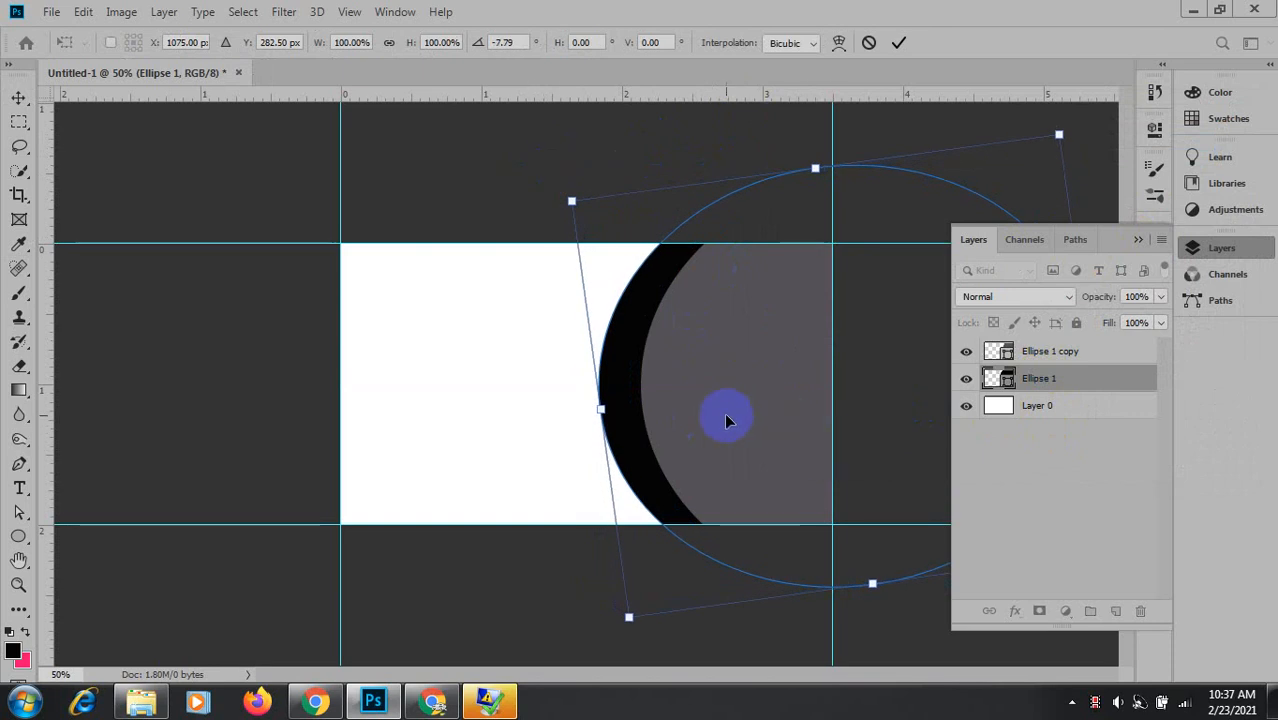
pyautogui.moveTo(614, 434); pyautogui.dragTo(622, 424)
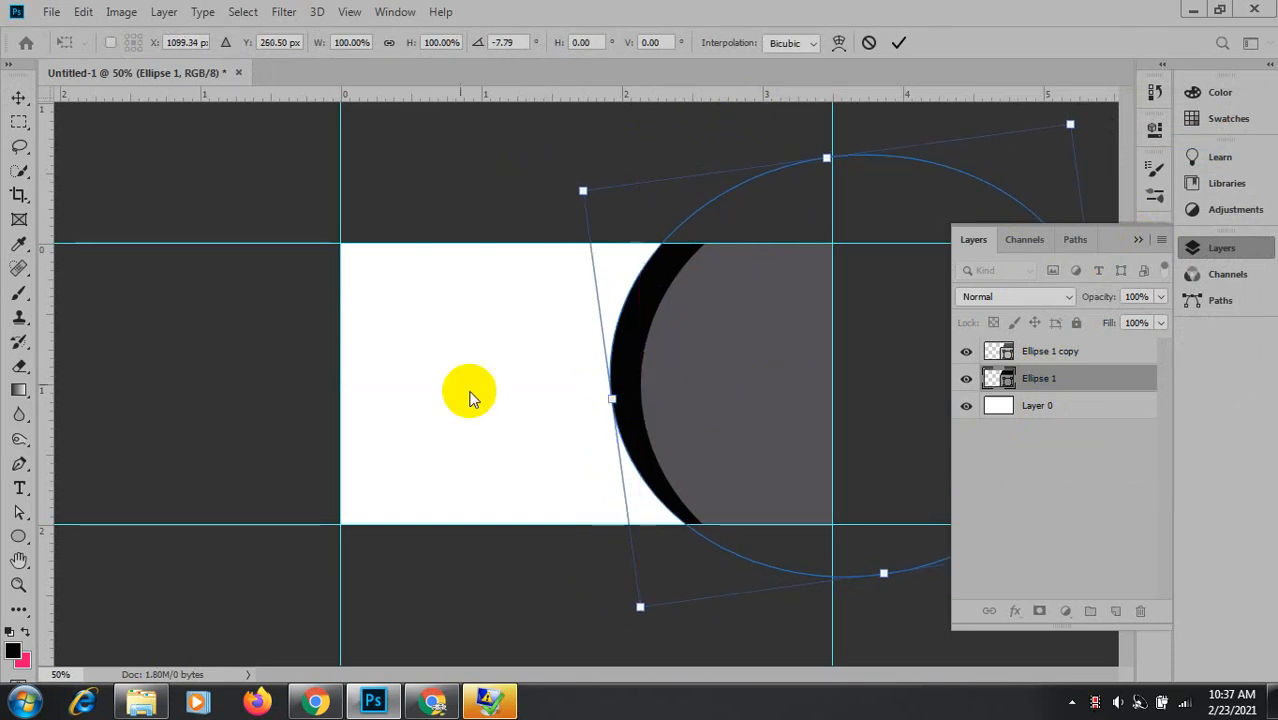
pyautogui.click(900, 44)
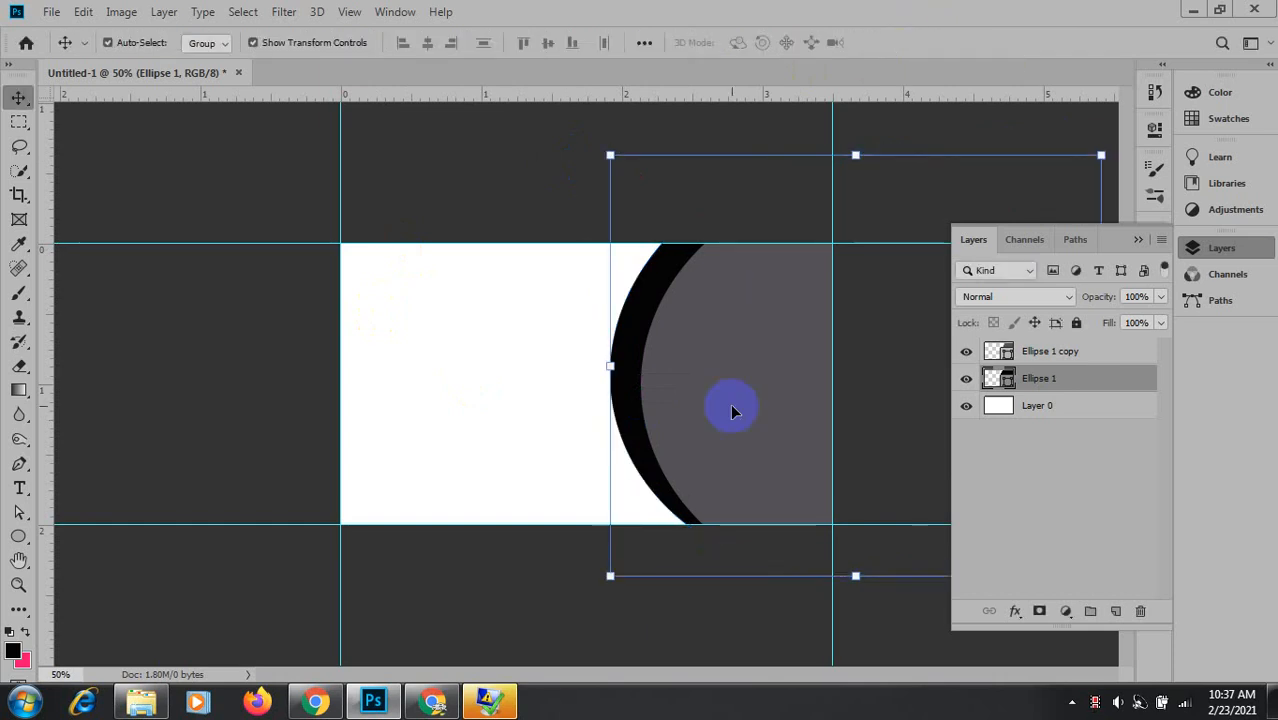
pyautogui.moveTo(740, 381); pyautogui.dragTo(741, 383)
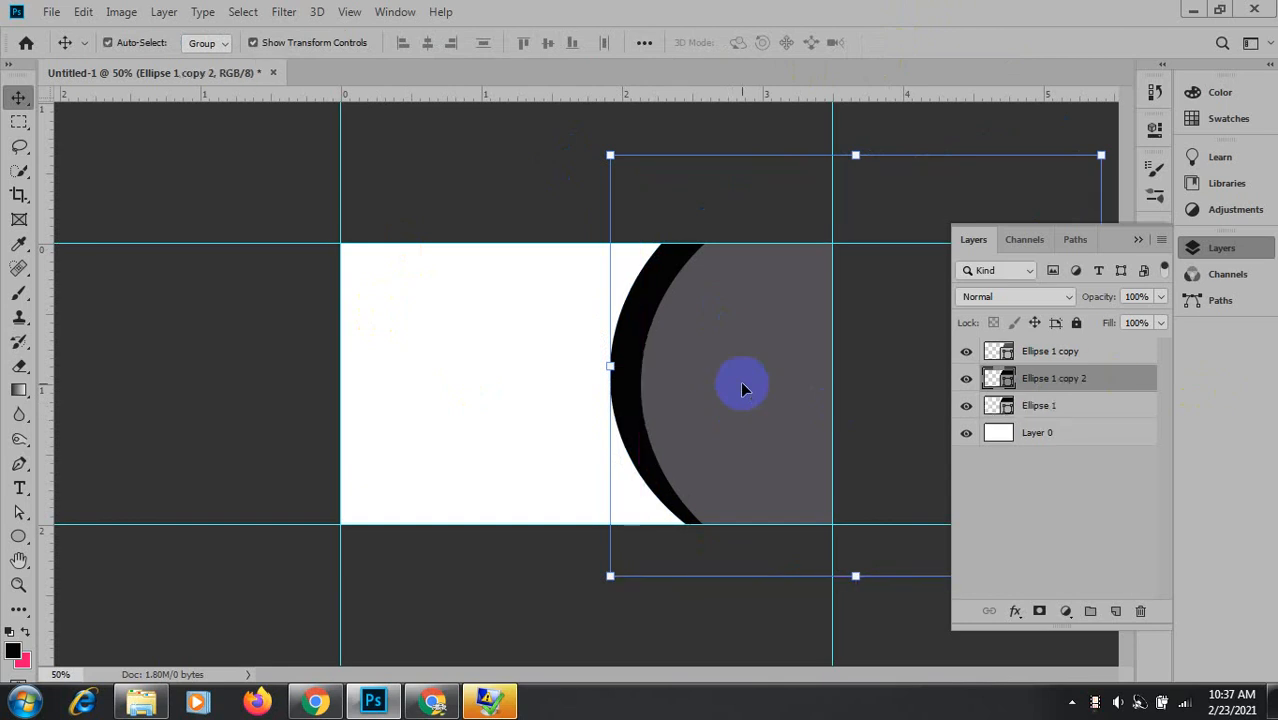
# Leave Ellipse 1's colour unchanged and fill Ellipse 1 copy 2 with lighter grey 676567.
pyautogui.click(1008, 410)
pyautogui.doubleClick(1008, 410)
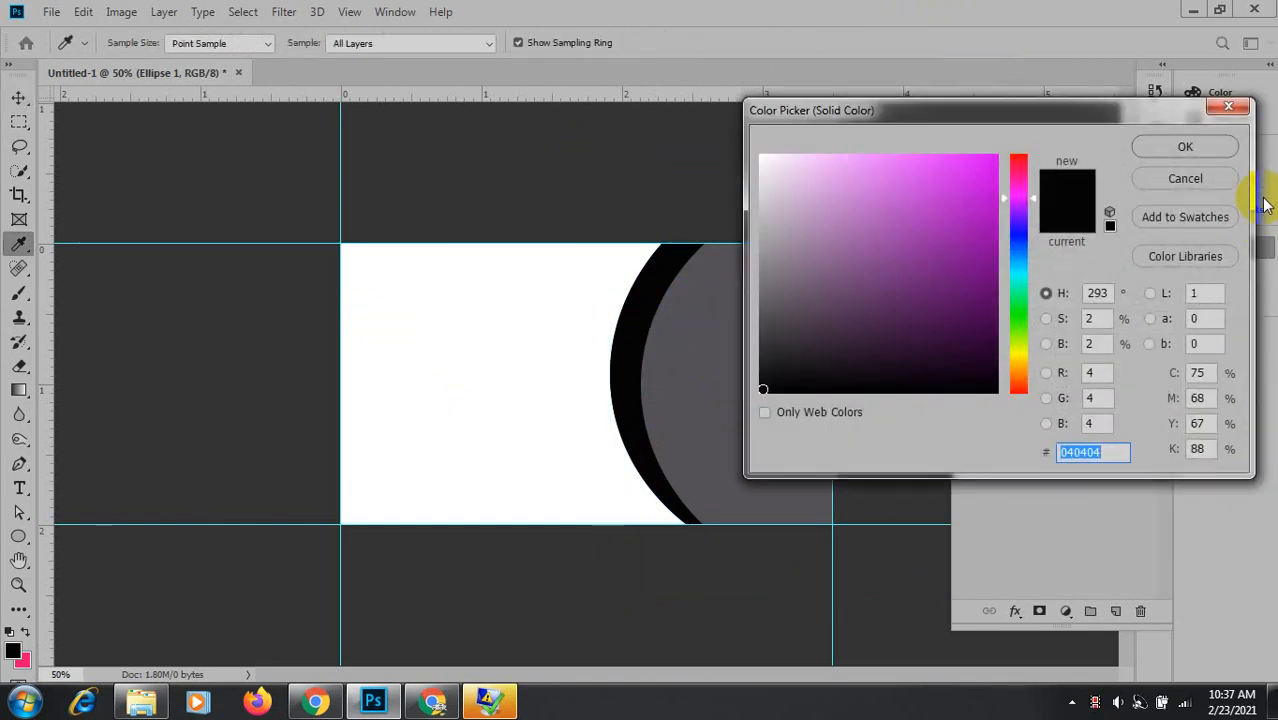
pyautogui.click(1185, 179)
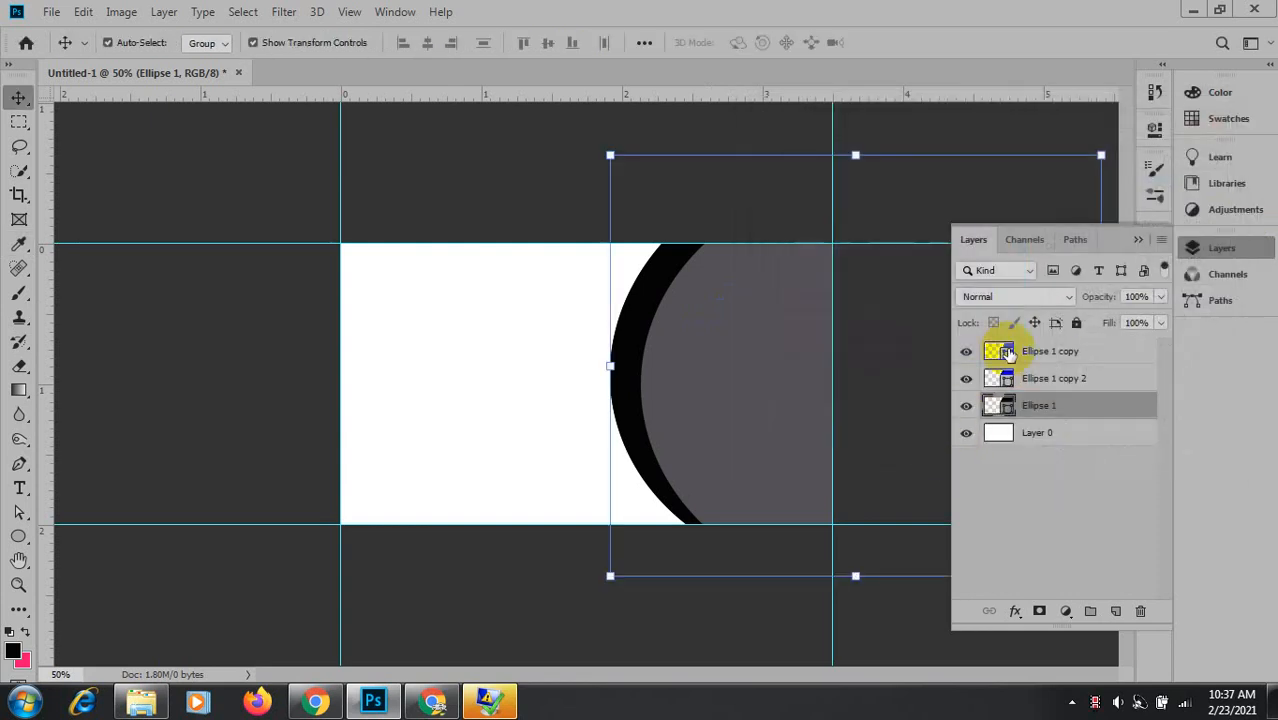
pyautogui.click(1008, 380)
pyautogui.doubleClick(1008, 380)
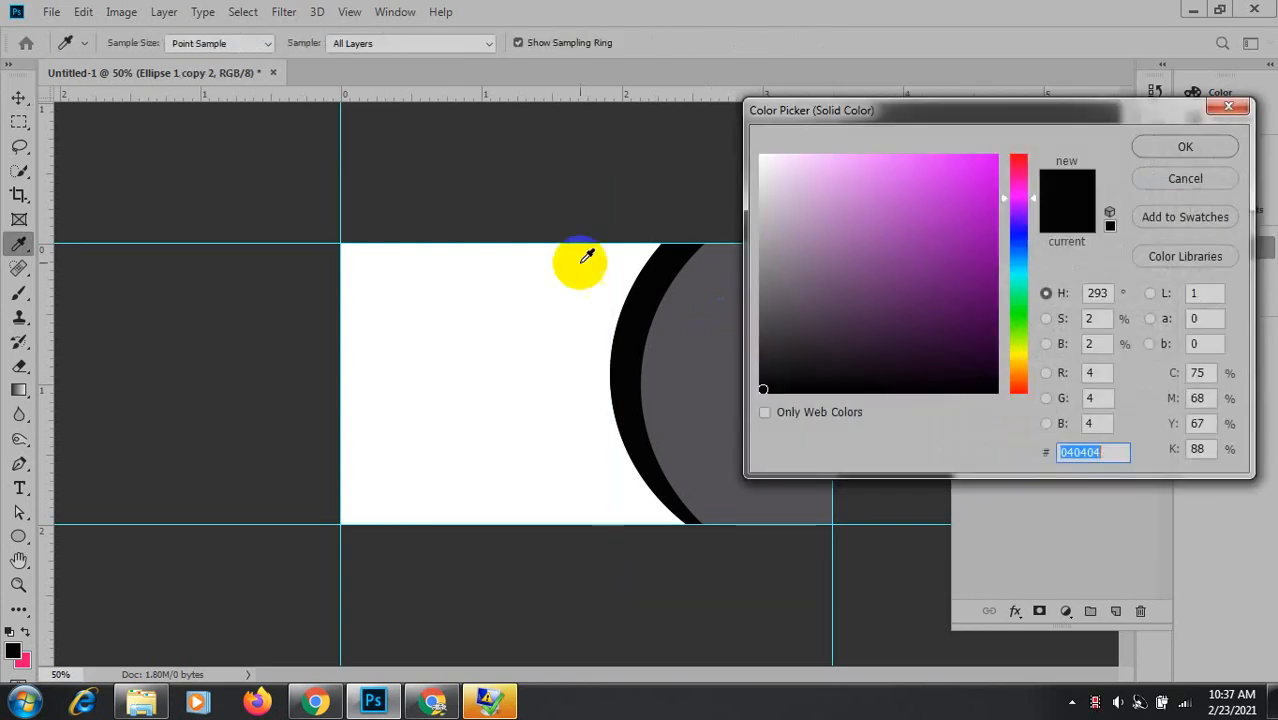
pyautogui.click(763, 310)
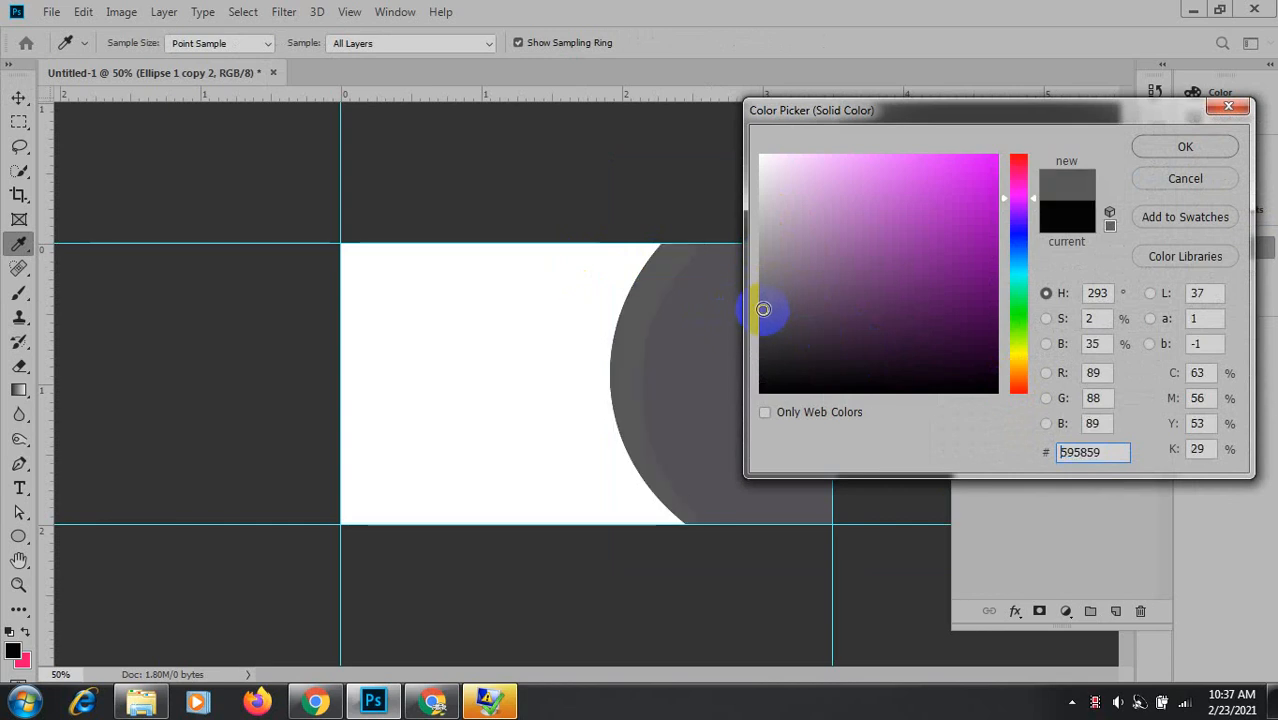
pyautogui.click(764, 297)
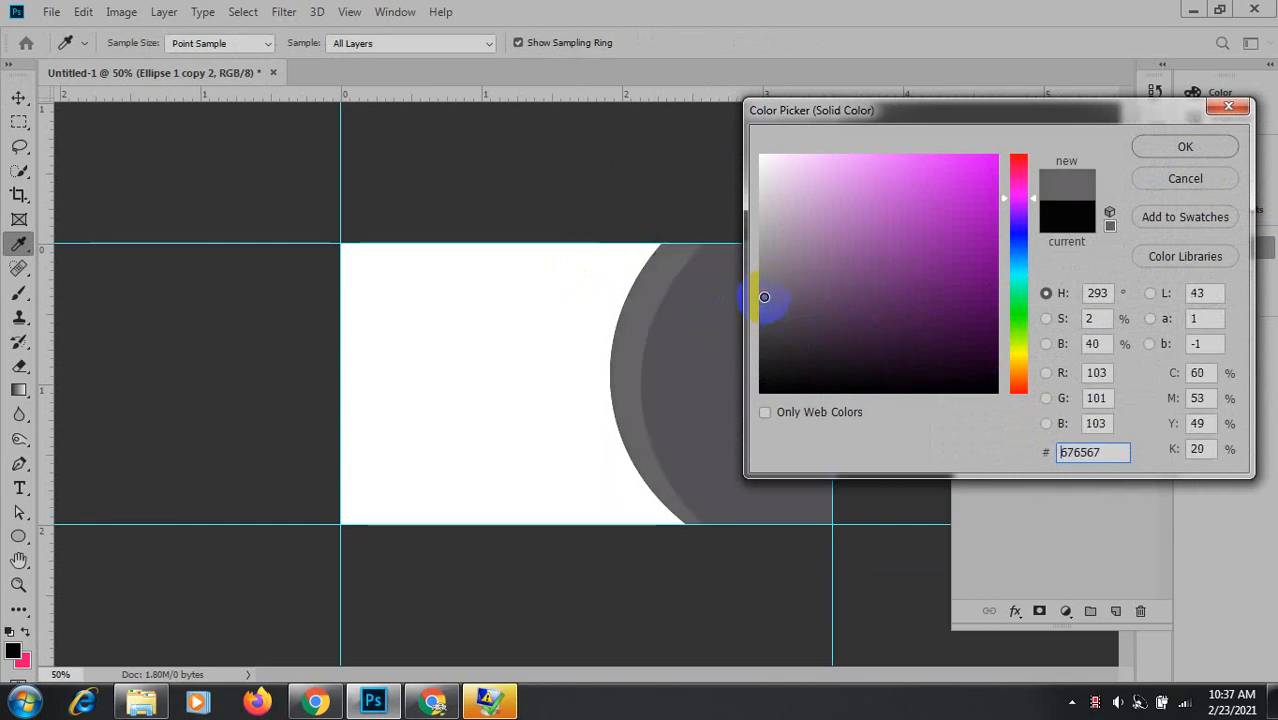
pyautogui.click(1200, 143)
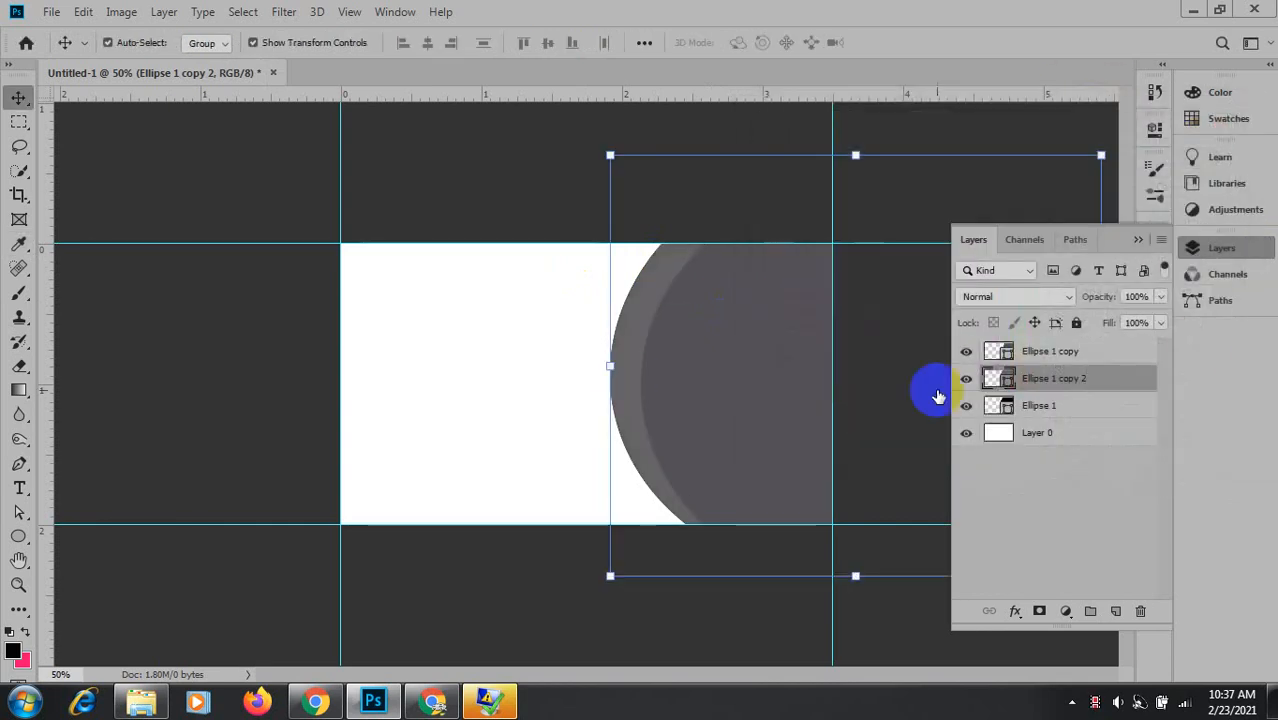
pyautogui.click(1029, 407)
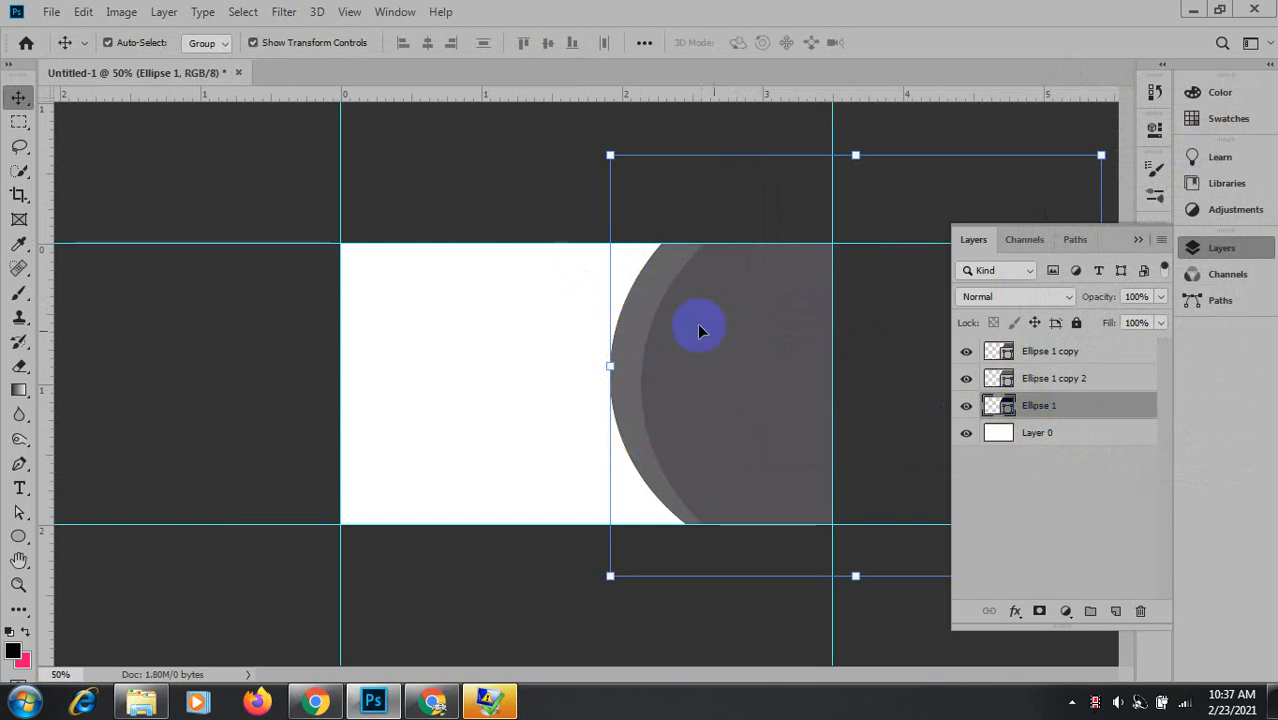
# Undo an accidental leftward move of Ellipse 1 copy.
pyautogui.click(610, 368)
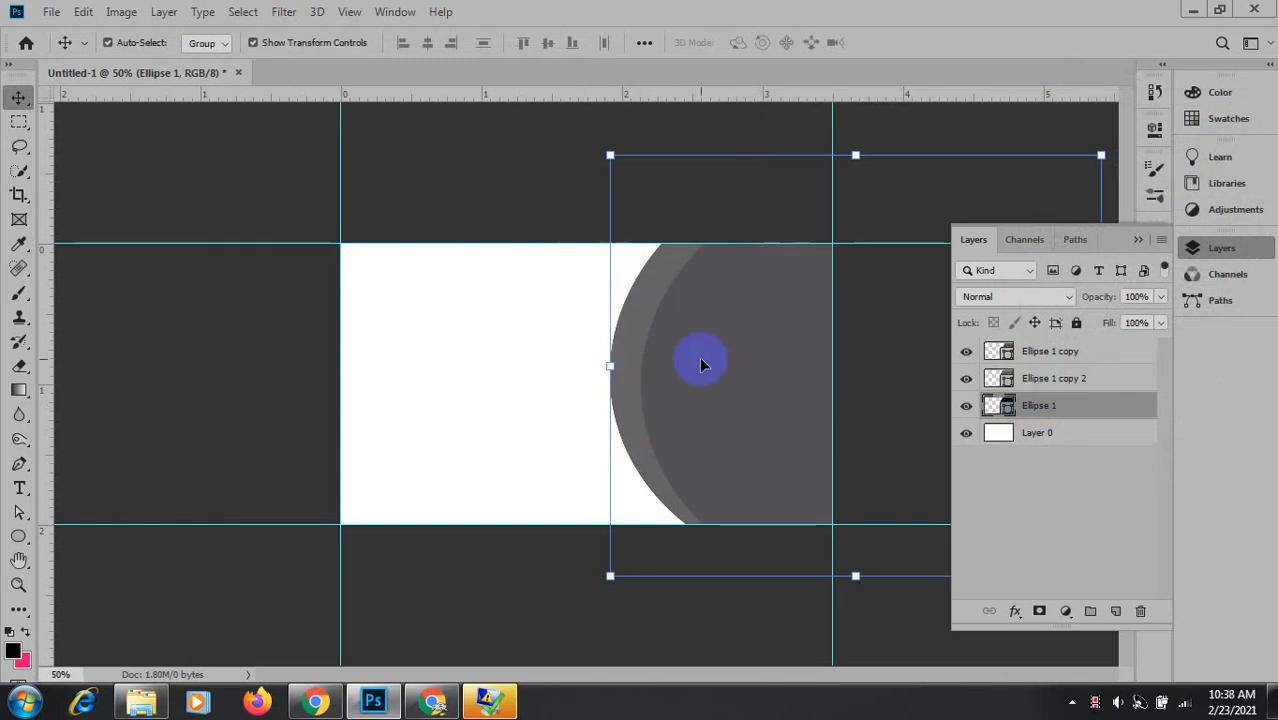
pyautogui.moveTo(700, 358); pyautogui.dragTo(679, 352)
pyautogui.hotkey('ctrl', 'z')
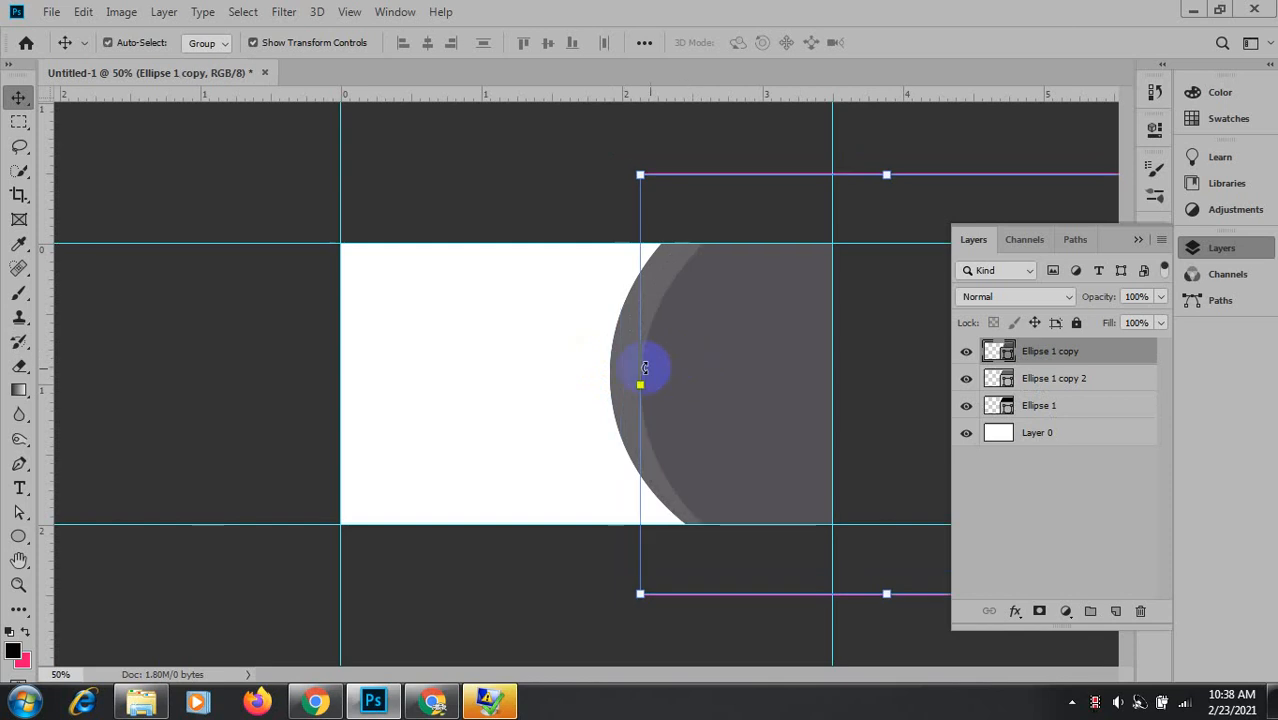
# Free Transform Ellipse 1 left, rotate it about -3°, nudge it up, and commit.
pyautogui.click(1000, 402)
pyautogui.click(1005, 406)
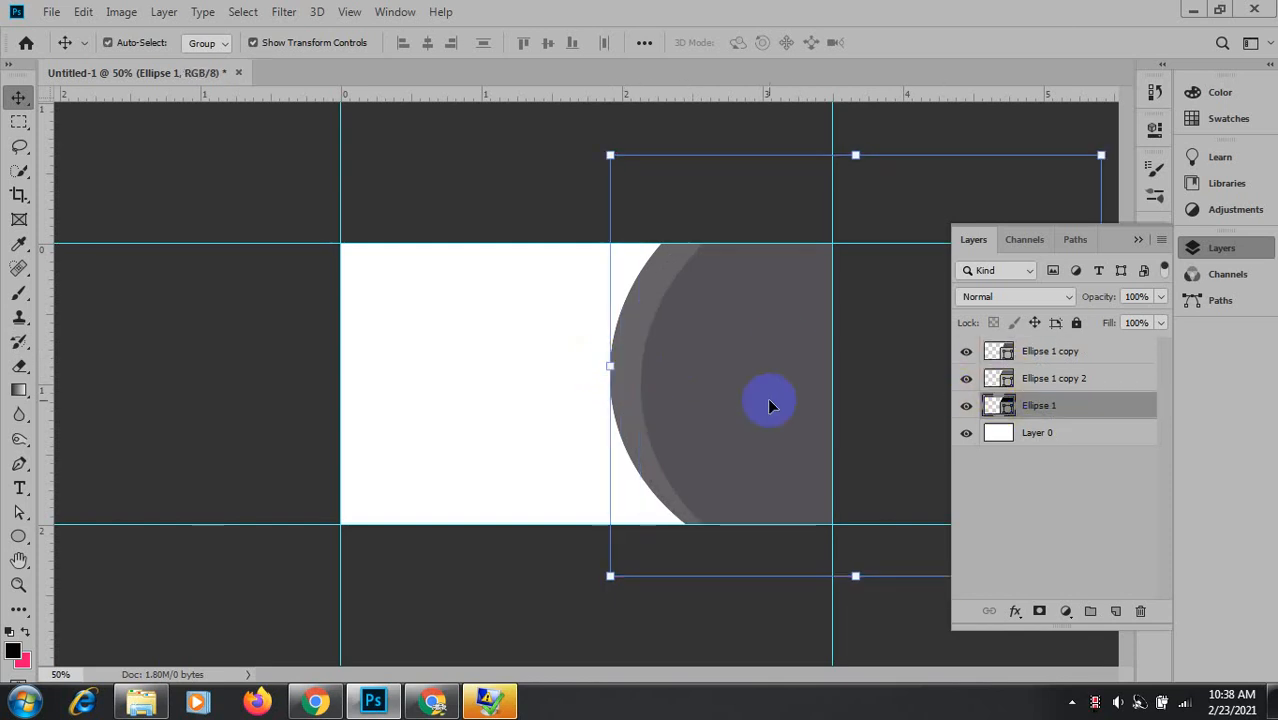
pyautogui.hotkey('ctrl', 't')
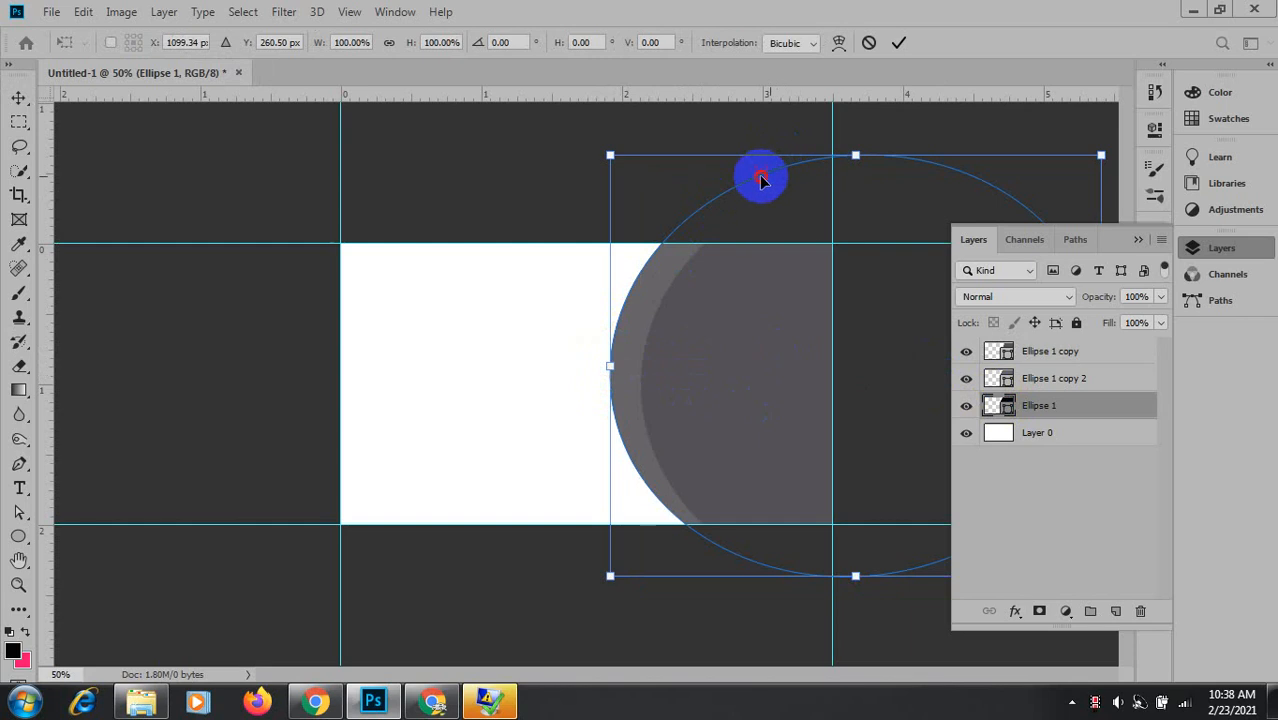
pyautogui.moveTo(767, 176); pyautogui.dragTo(730, 179)
pyautogui.moveTo(559, 123); pyautogui.dragTo(531, 146)
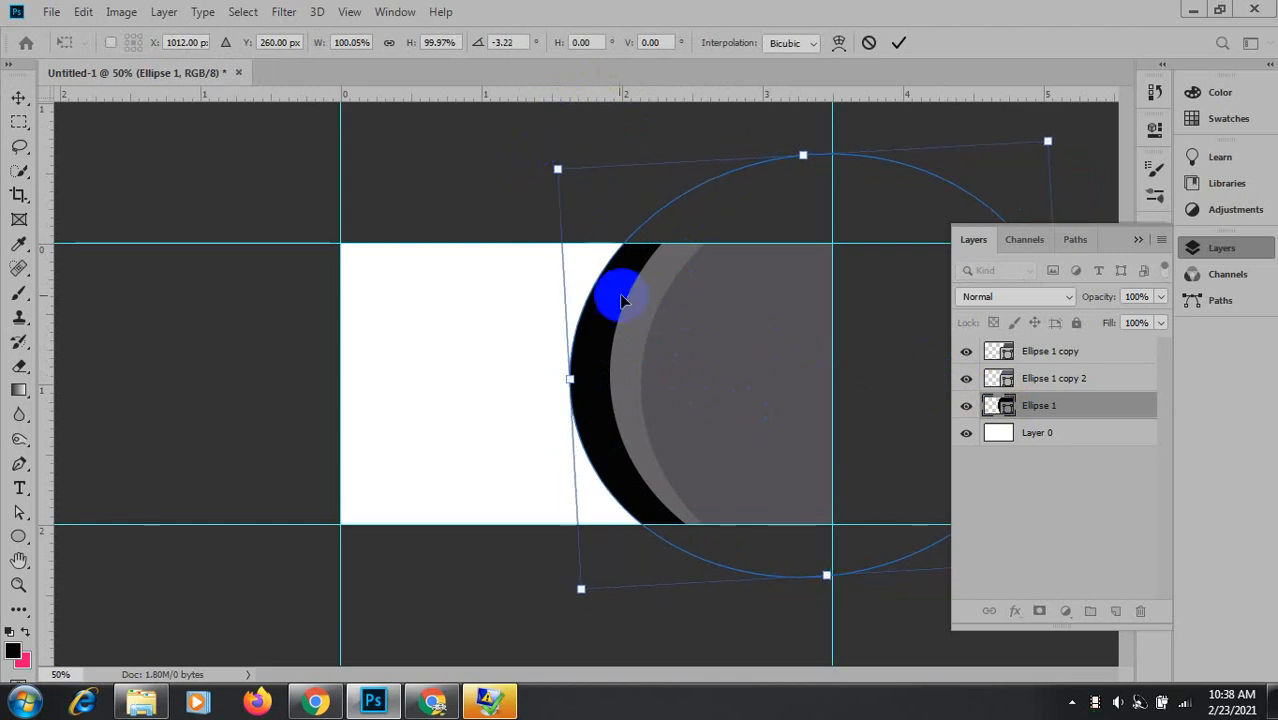
pyautogui.moveTo(615, 298)
pyautogui.mouseDown()
pyautogui.moveTo(624, 268)
pyautogui.moveTo(617, 285)
pyautogui.mouseUp()
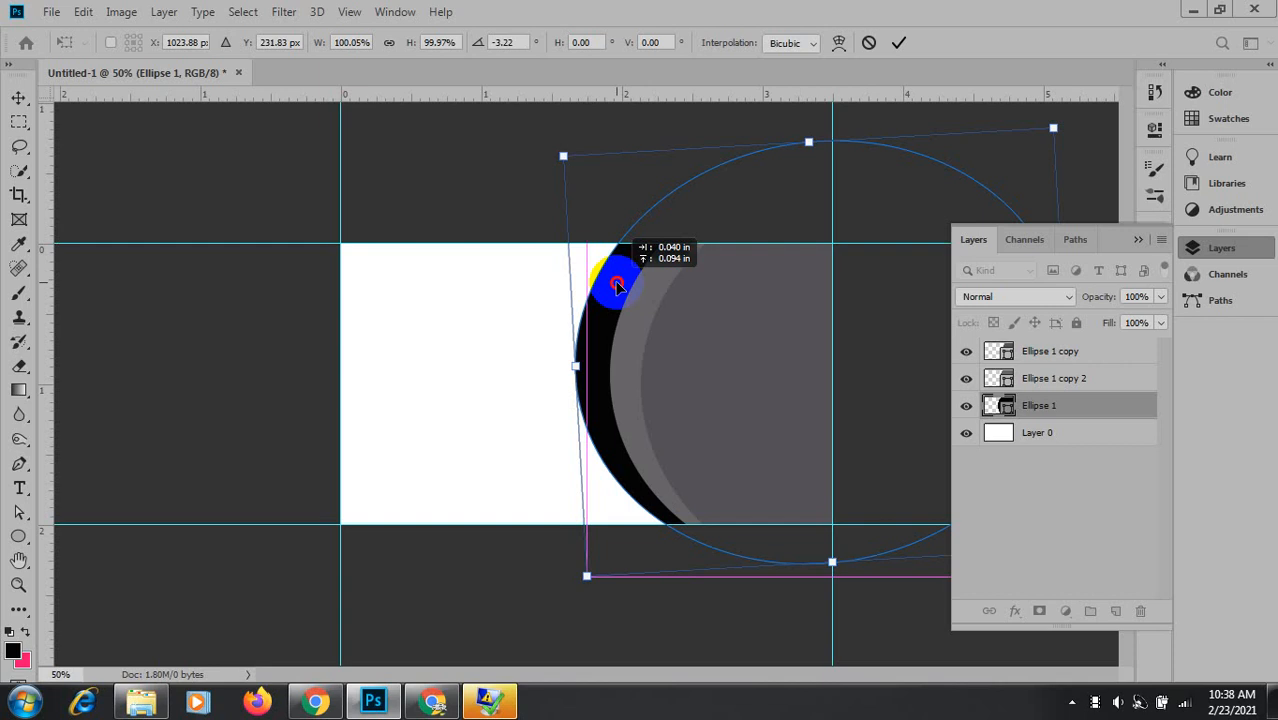
pyautogui.moveTo(617, 285); pyautogui.dragTo(619, 282)
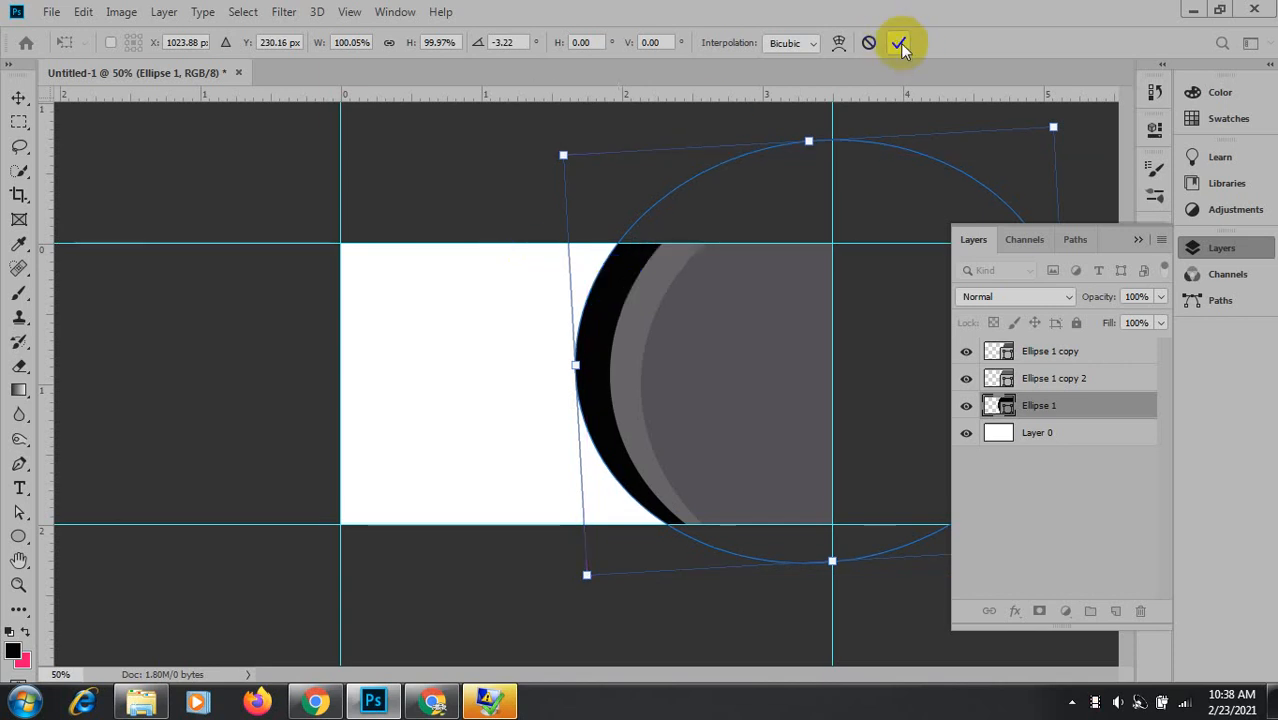
pyautogui.click(900, 43)
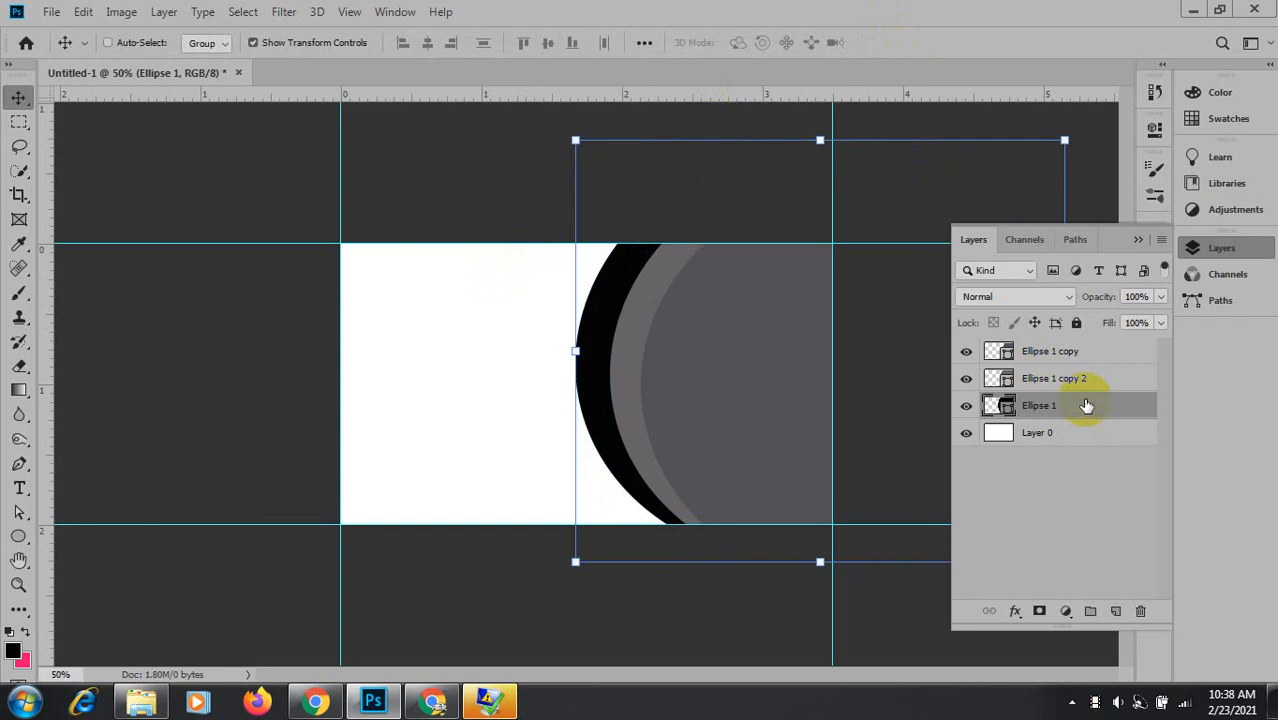
# Duplicate Ellipse 1 as Ellipse 1 copy 3 and fill the copy with grey #a6a4a6.
pyautogui.hotkey('ctrl', 'j')
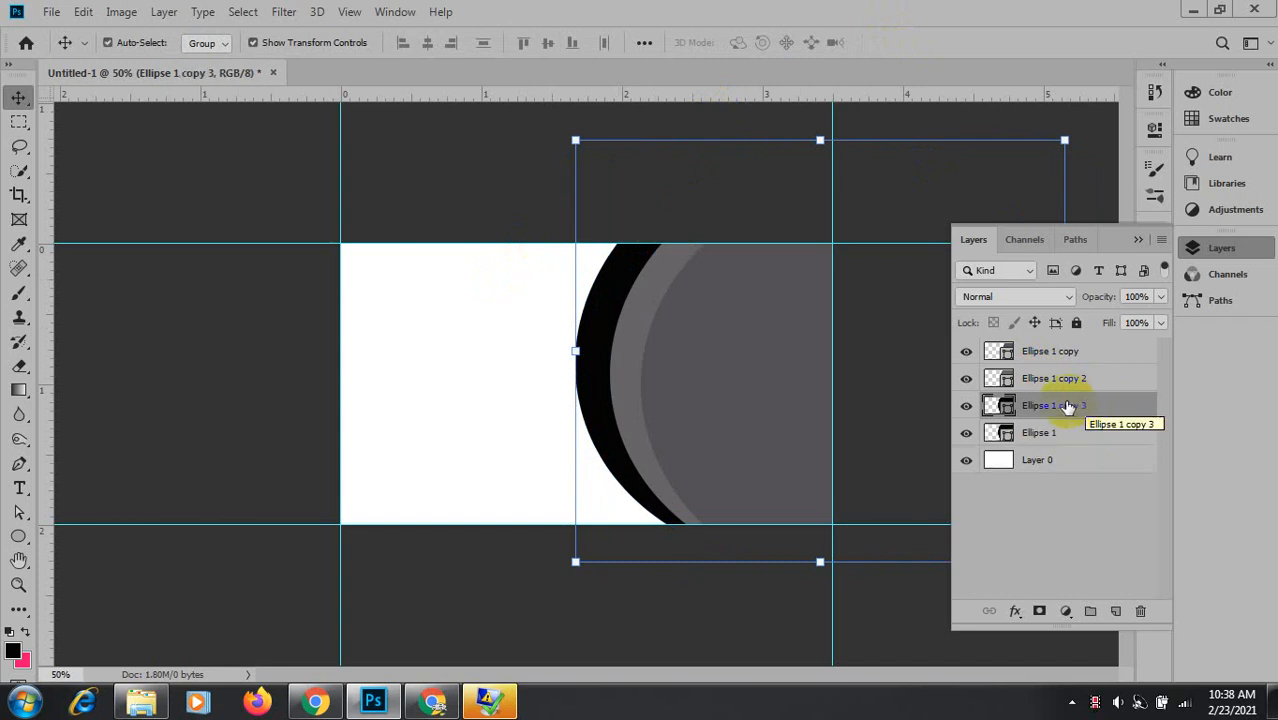
pyautogui.doubleClick(998, 405)
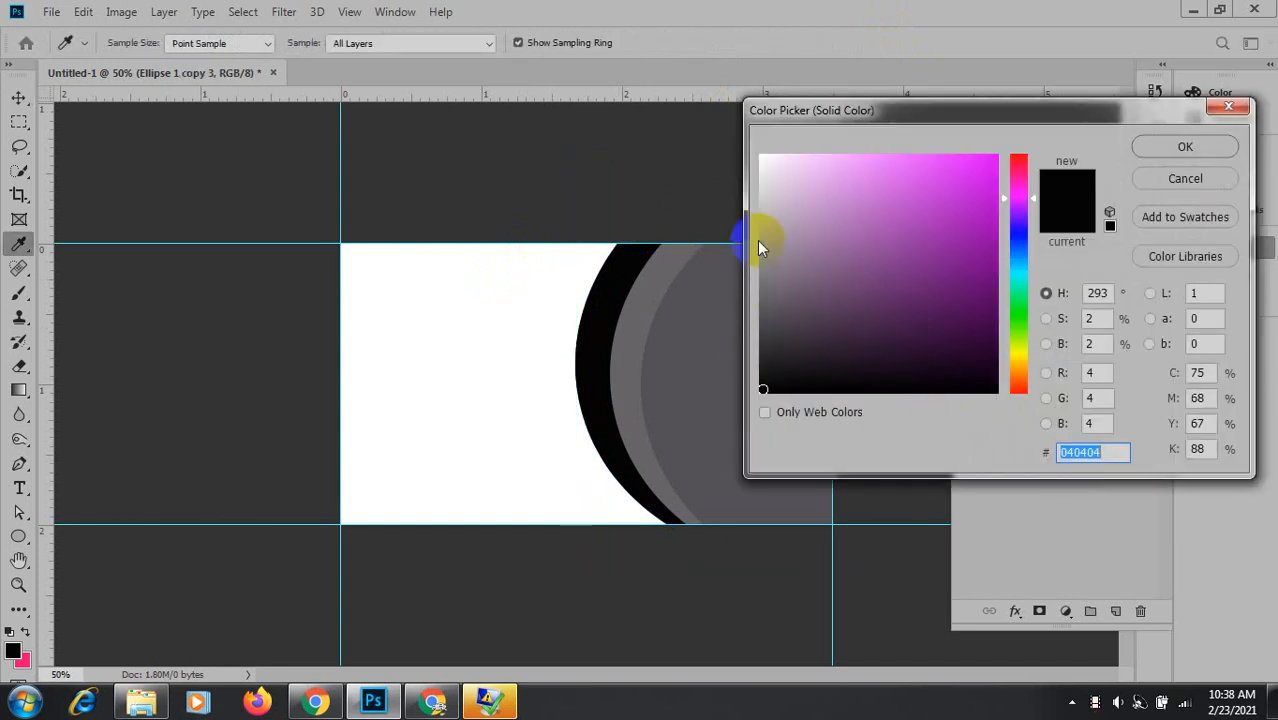
pyautogui.click(762, 237)
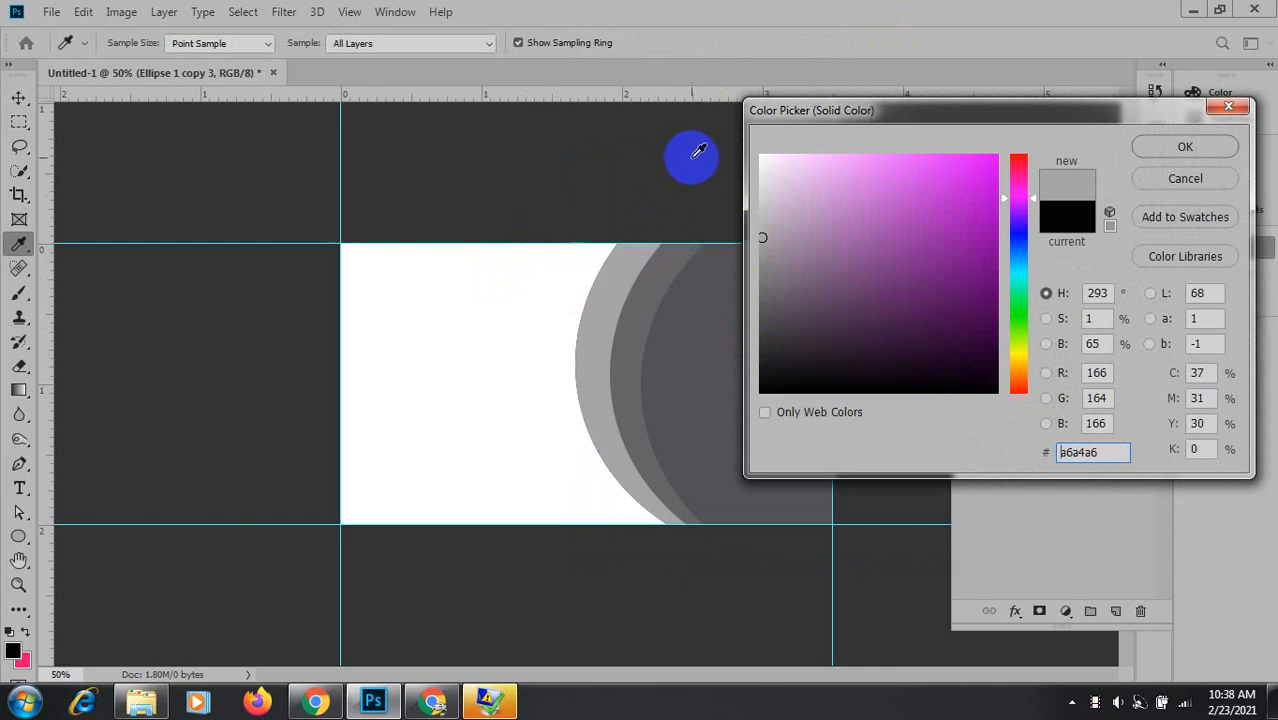
pyautogui.click(1187, 147)
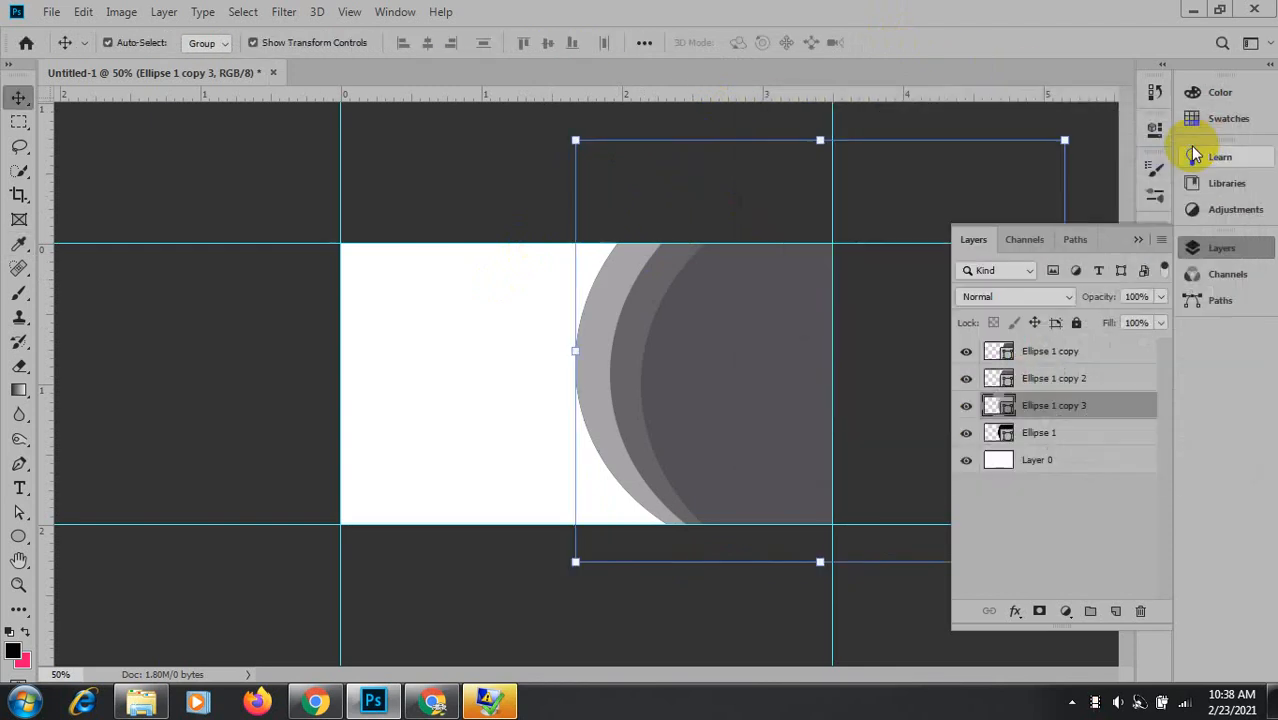
# Free Transform Ellipse 1 further left, rotate it -2.81°, fine-tune its position, and commit.
pyautogui.click(1003, 435)
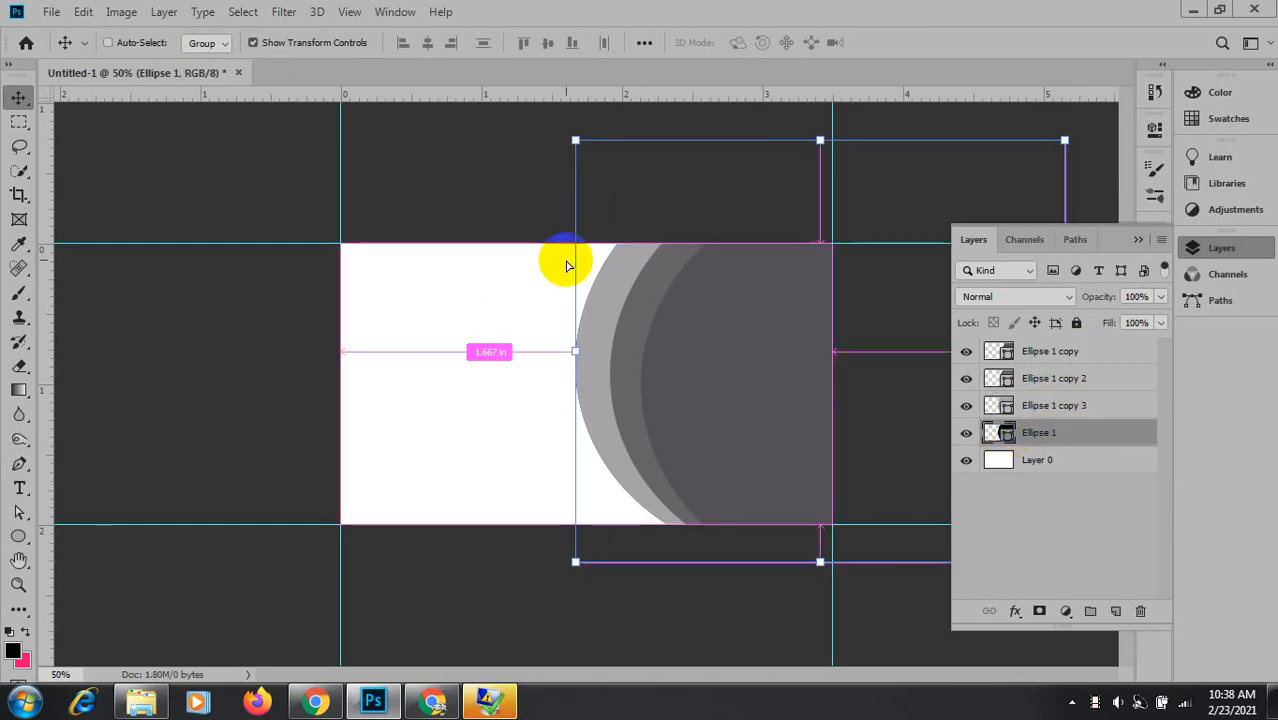
pyautogui.hotkey('ctrl', 't')
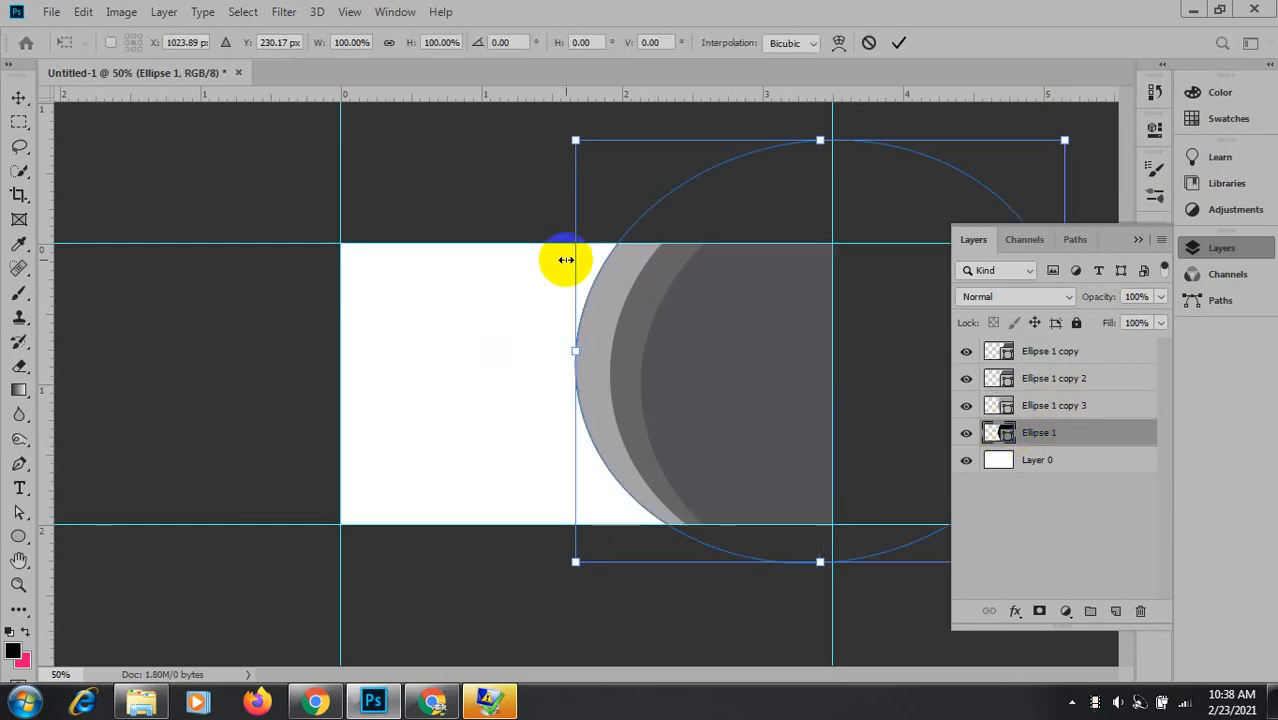
pyautogui.moveTo(719, 177); pyautogui.dragTo(681, 172)
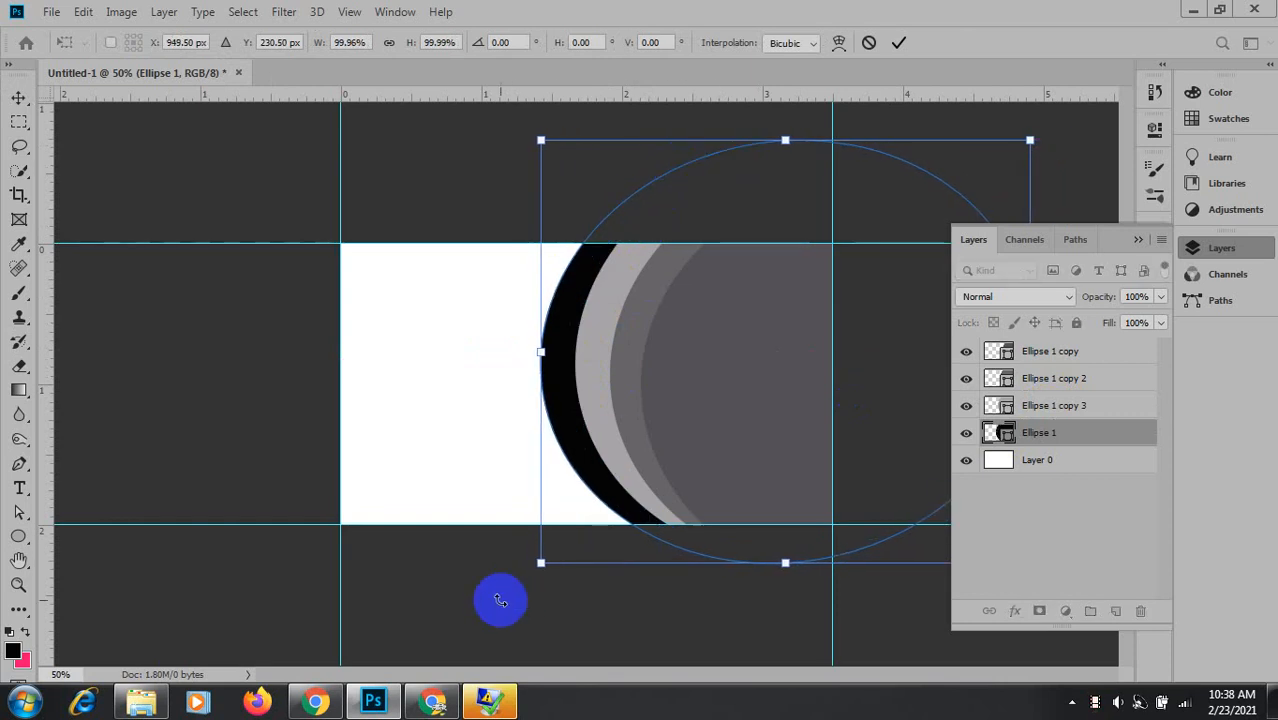
pyautogui.moveTo(525, 576); pyautogui.dragTo(542, 579)
pyautogui.moveTo(573, 454)
pyautogui.mouseDown()
pyautogui.moveTo(580, 462)
pyautogui.moveTo(568, 442)
pyautogui.mouseUp()
pyautogui.press('Up')
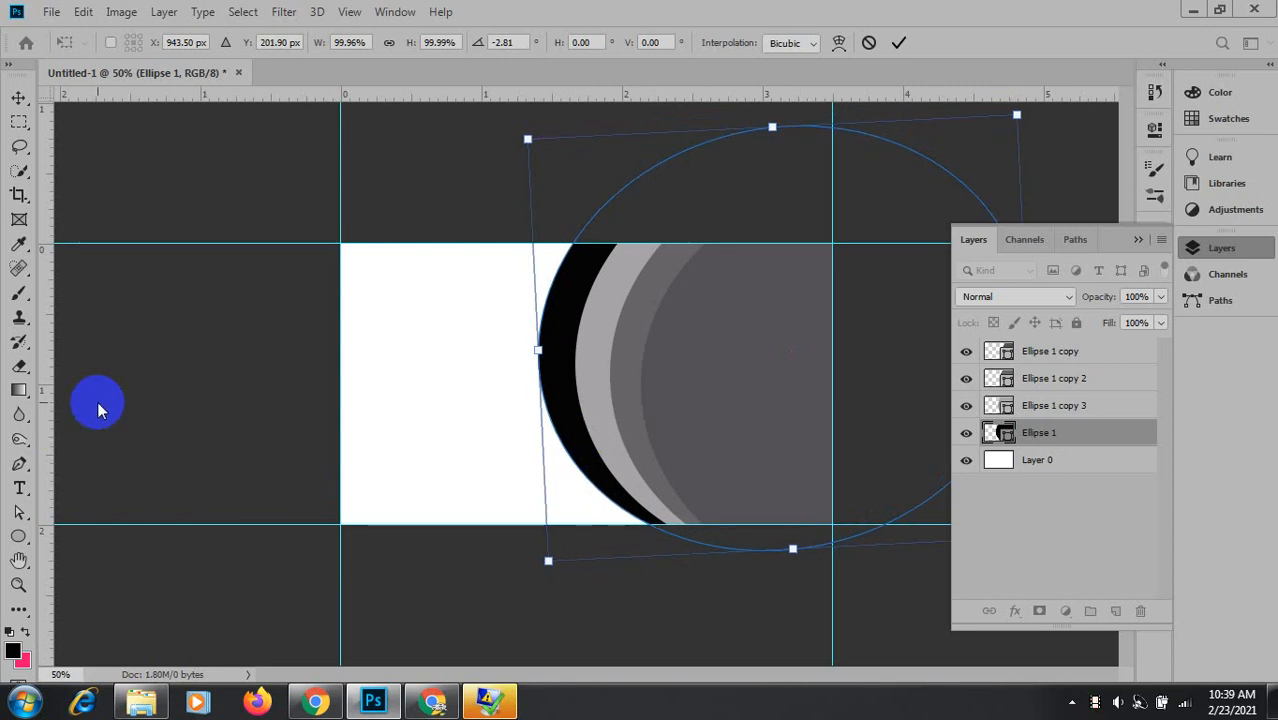
pyautogui.press('Up')
pyautogui.press('Down')
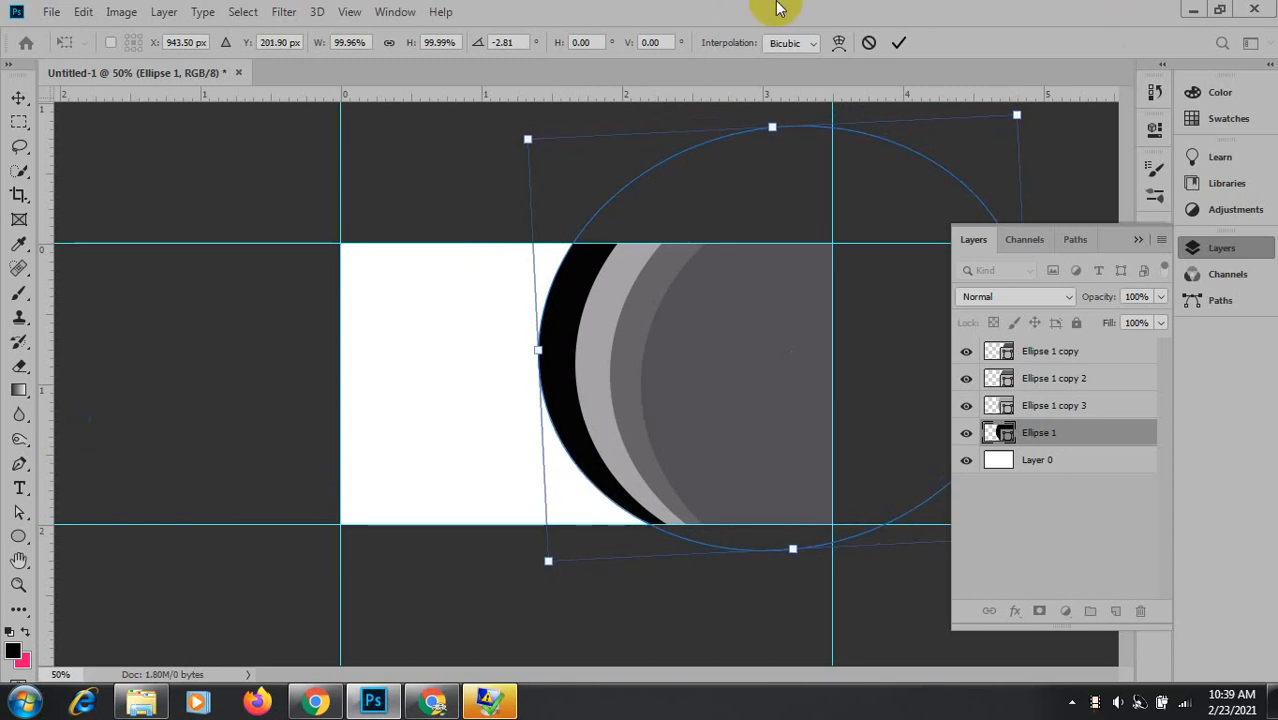
pyautogui.click(899, 43)
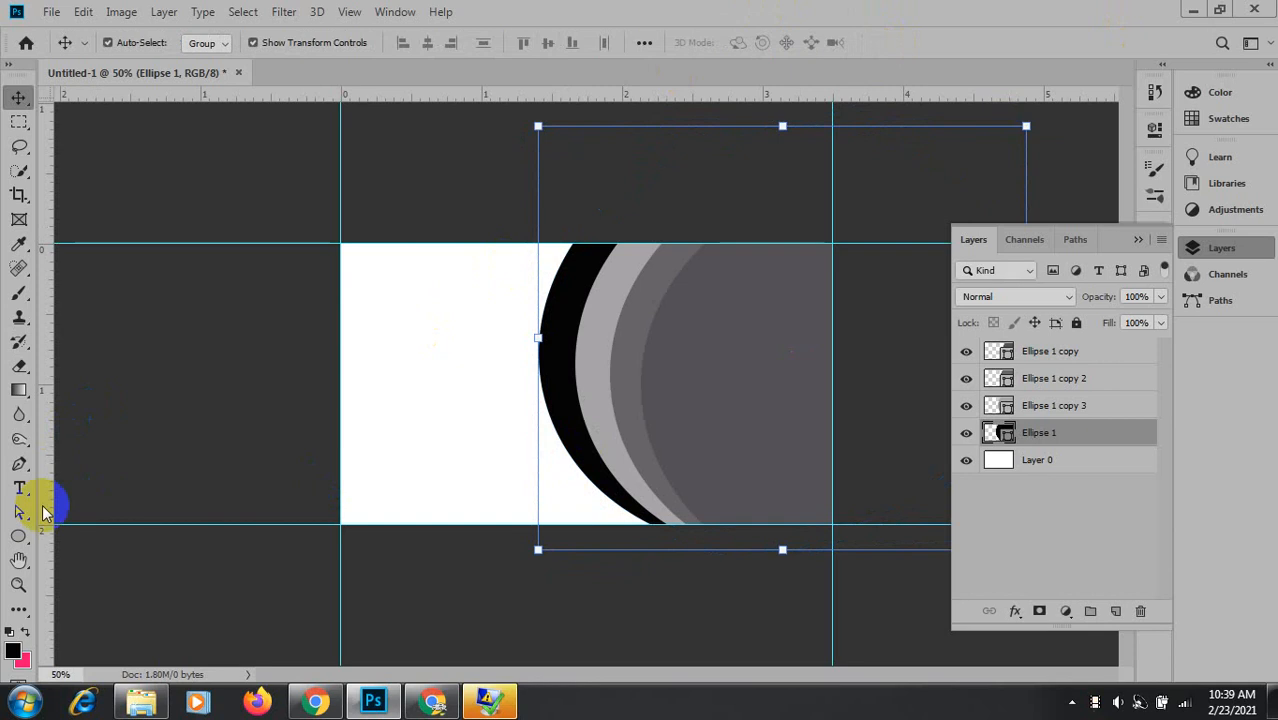
# Fill Ellipse 1 with light grey #dedbde.
pyautogui.doubleClick(1006, 433)
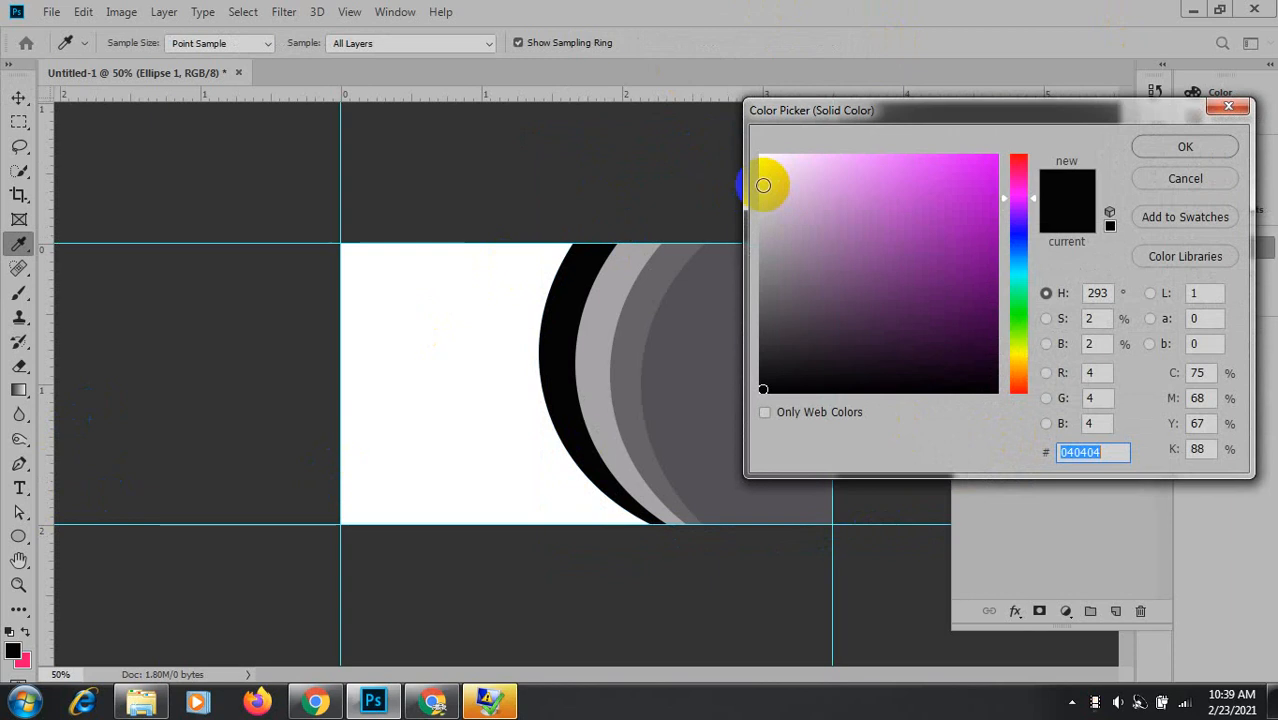
pyautogui.click(762, 185)
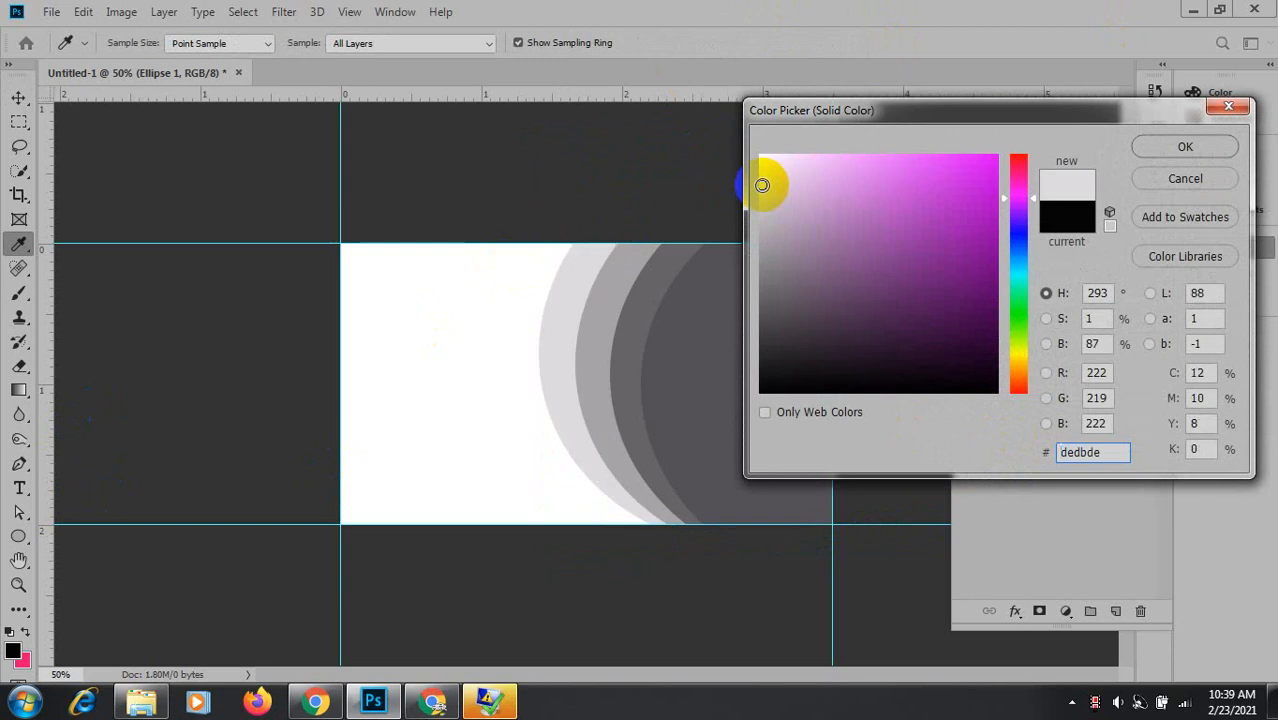
pyautogui.click(1192, 148)
# Fill Ellipse 1 copy with near-black #010101, then deselect all layers.
pyautogui.click(760, 386)
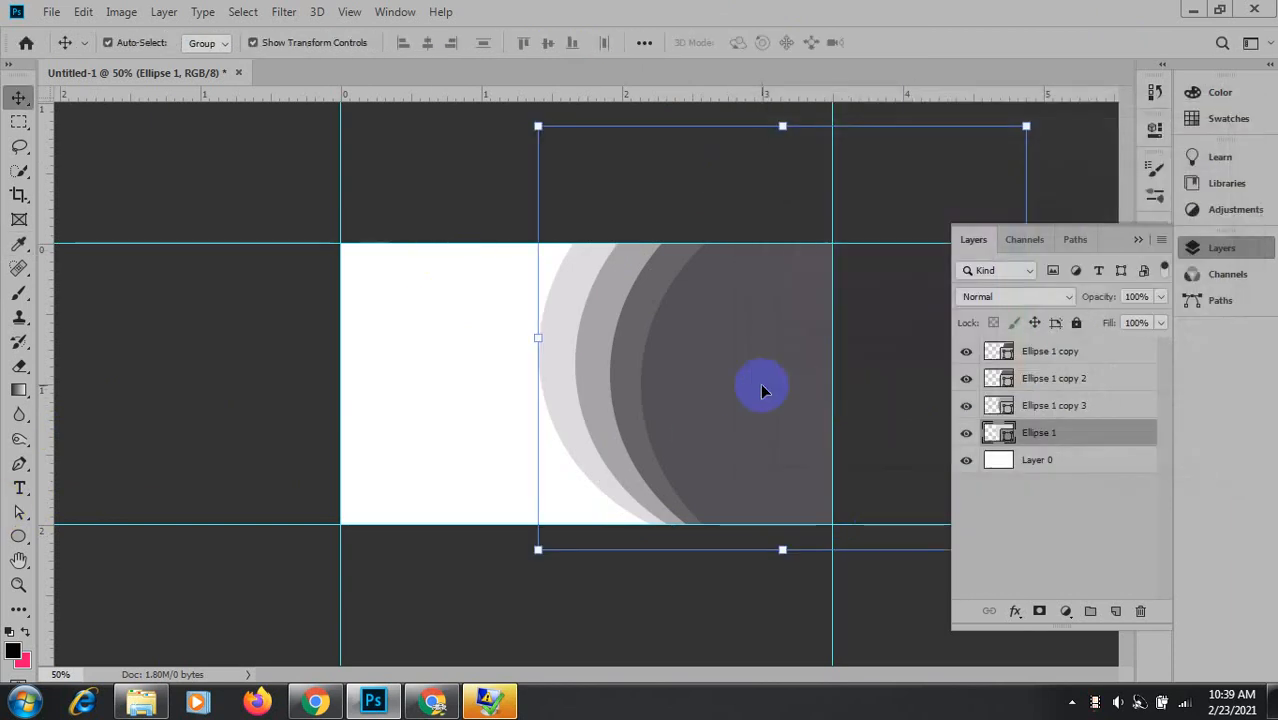
pyautogui.doubleClick(1010, 358)
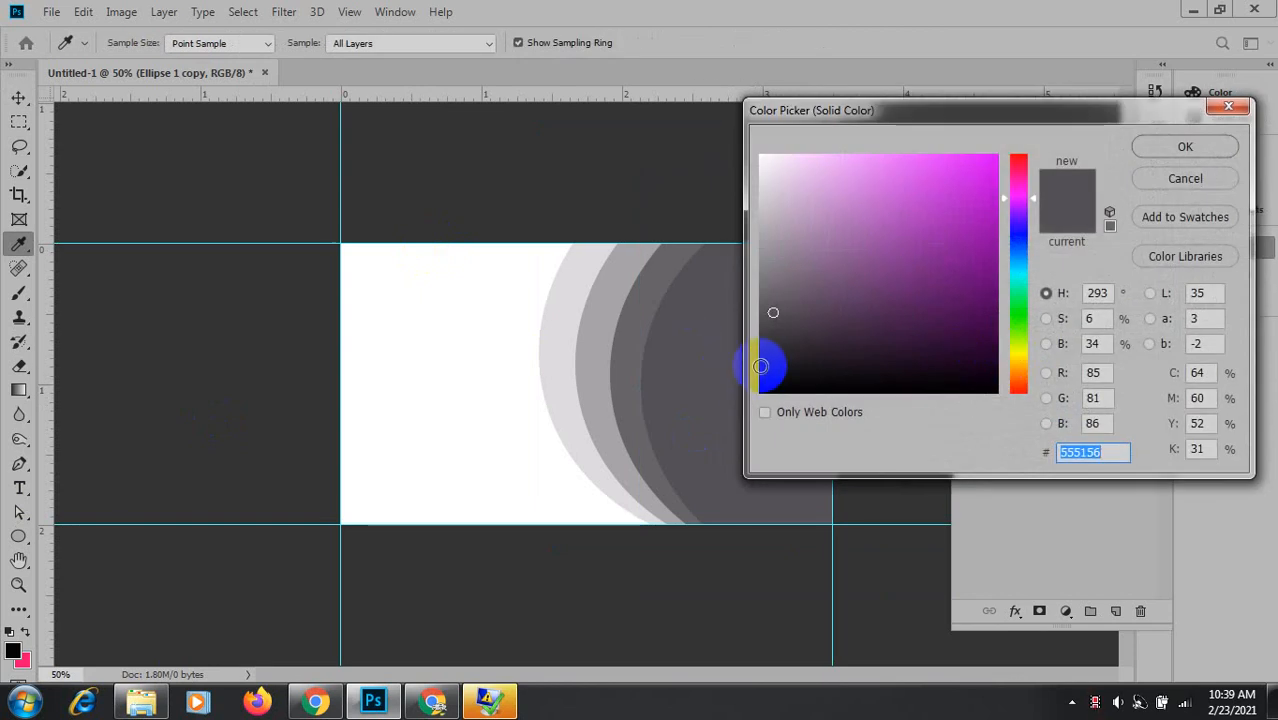
pyautogui.click(760, 366)
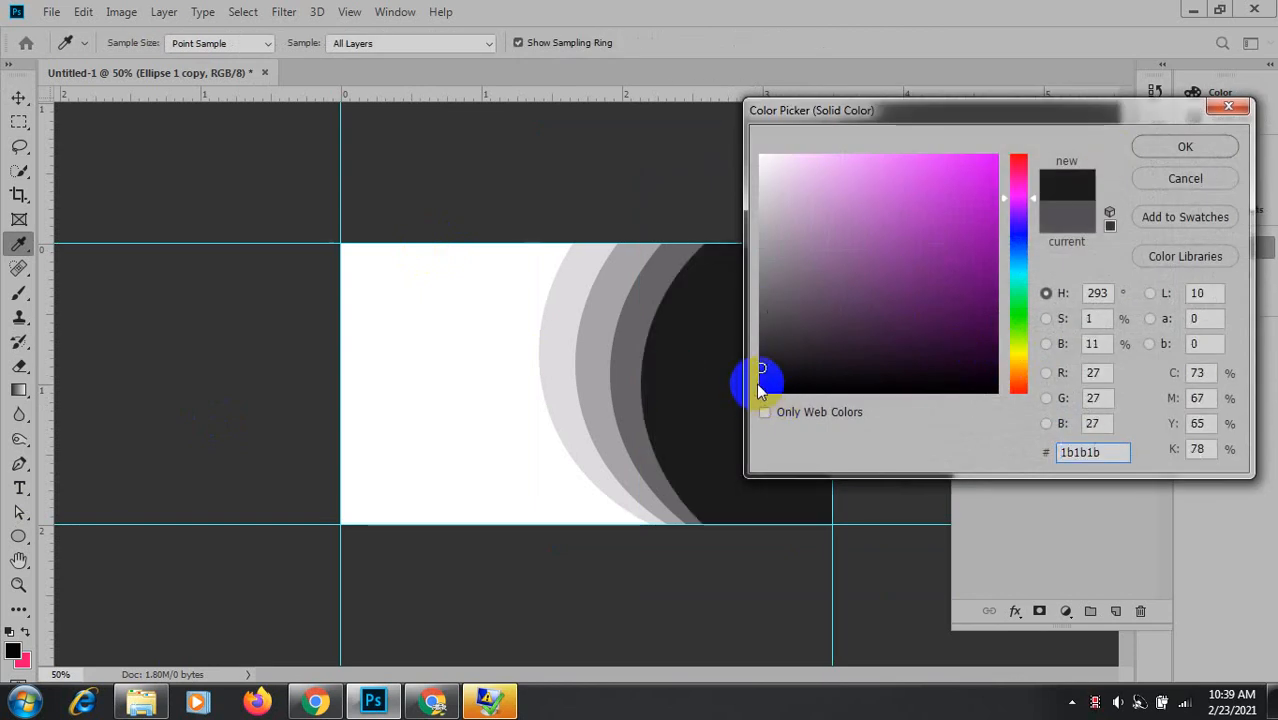
pyautogui.click(762, 392)
pyautogui.click(1205, 146)
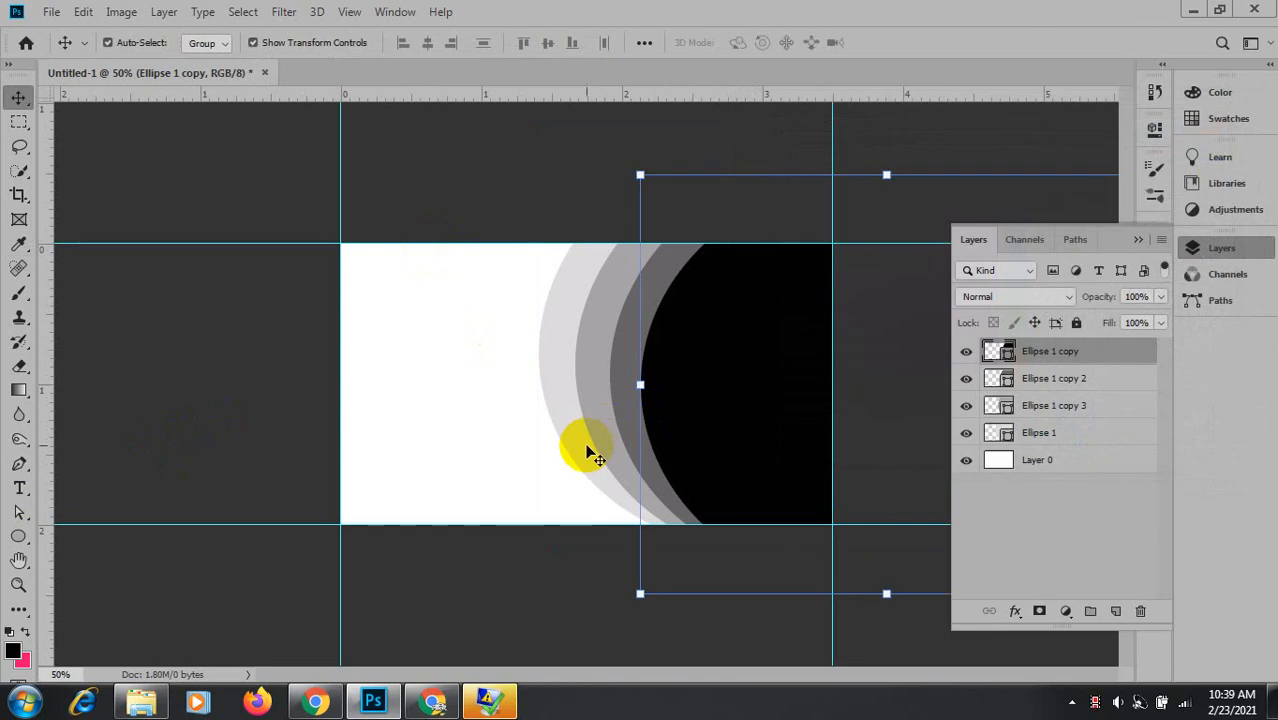
pyautogui.click(759, 285)
pyautogui.click(522, 148)
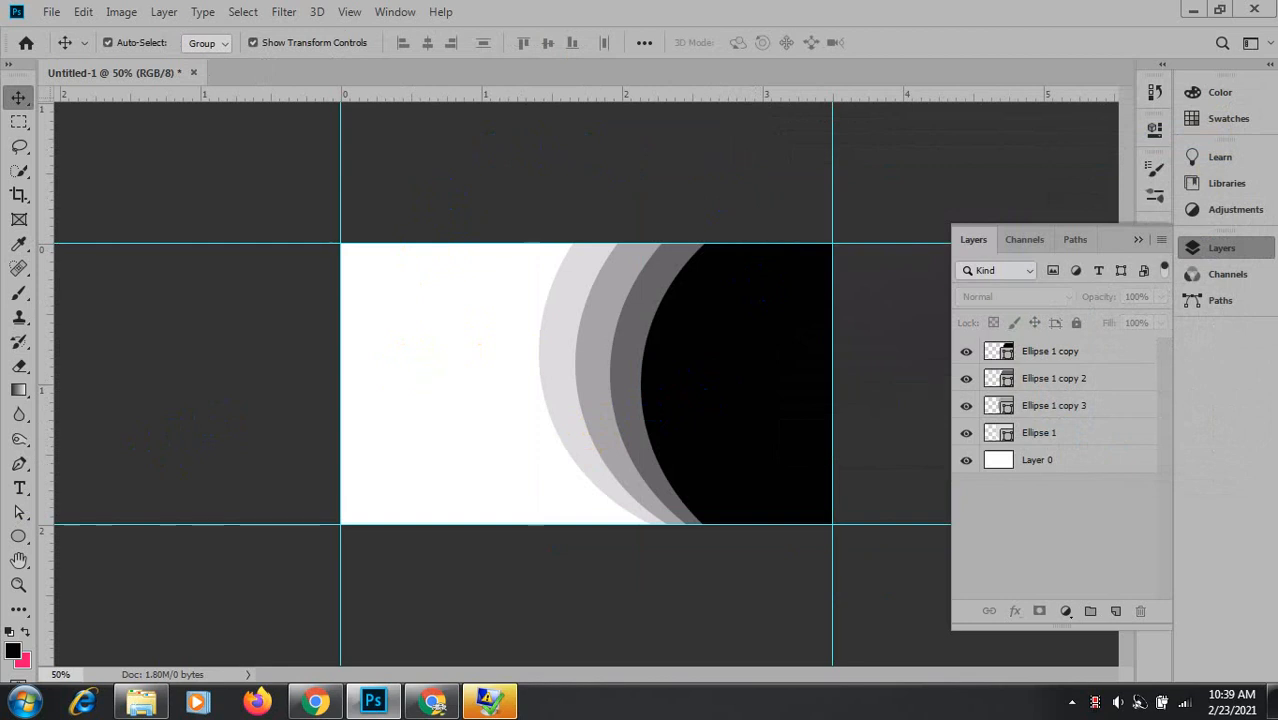
pyautogui.click(1037, 439)
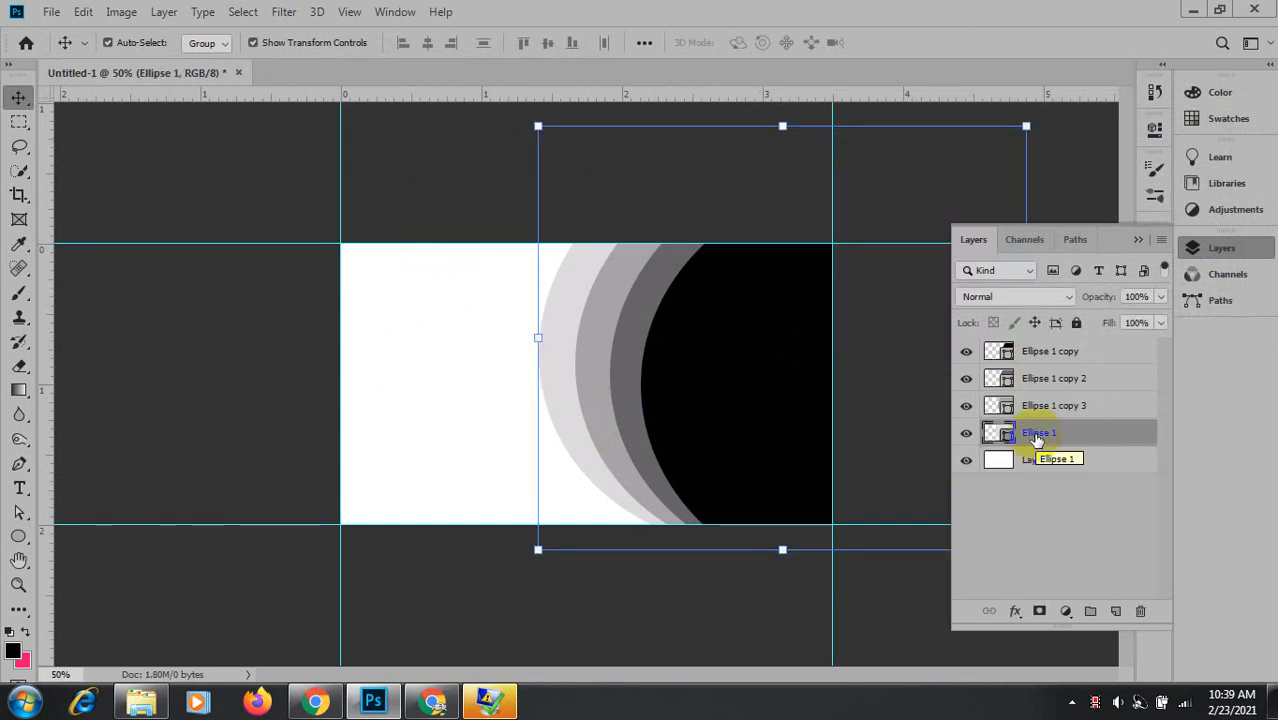
pyautogui.keyDown('shift'); pyautogui.click(1053, 358); pyautogui.keyUp('shift')
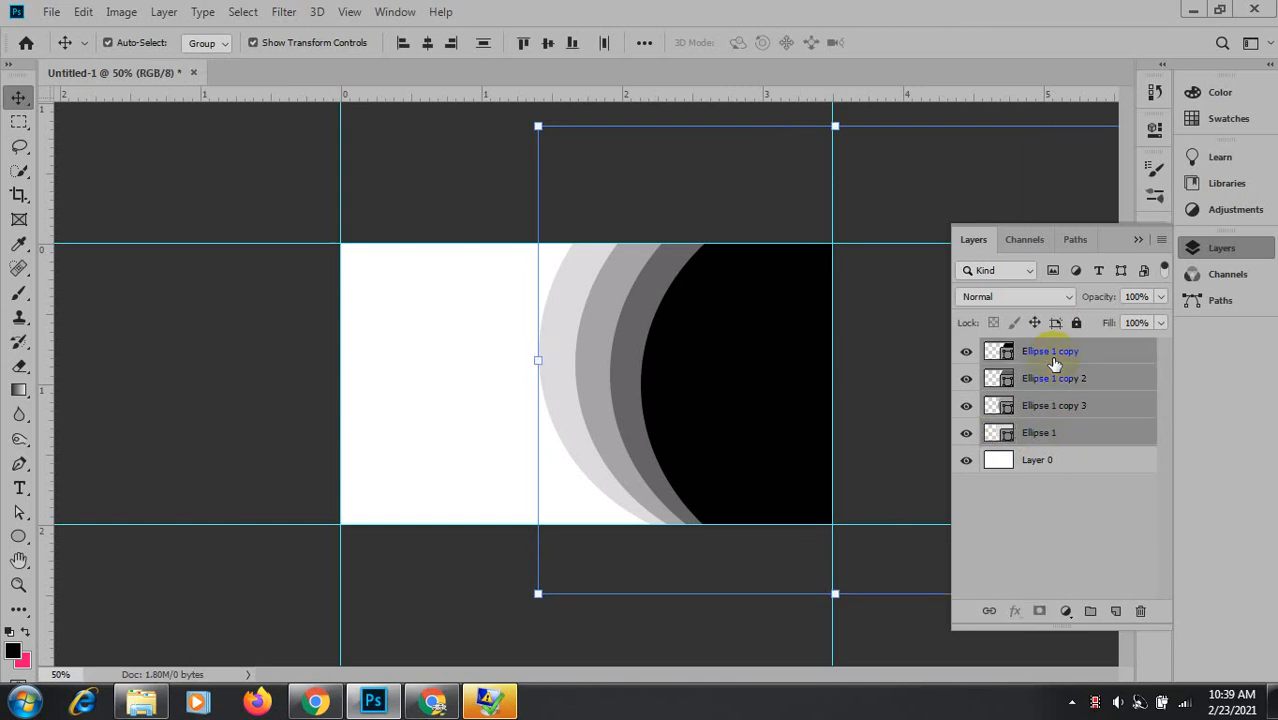
pyautogui.rightClick(1053, 360)
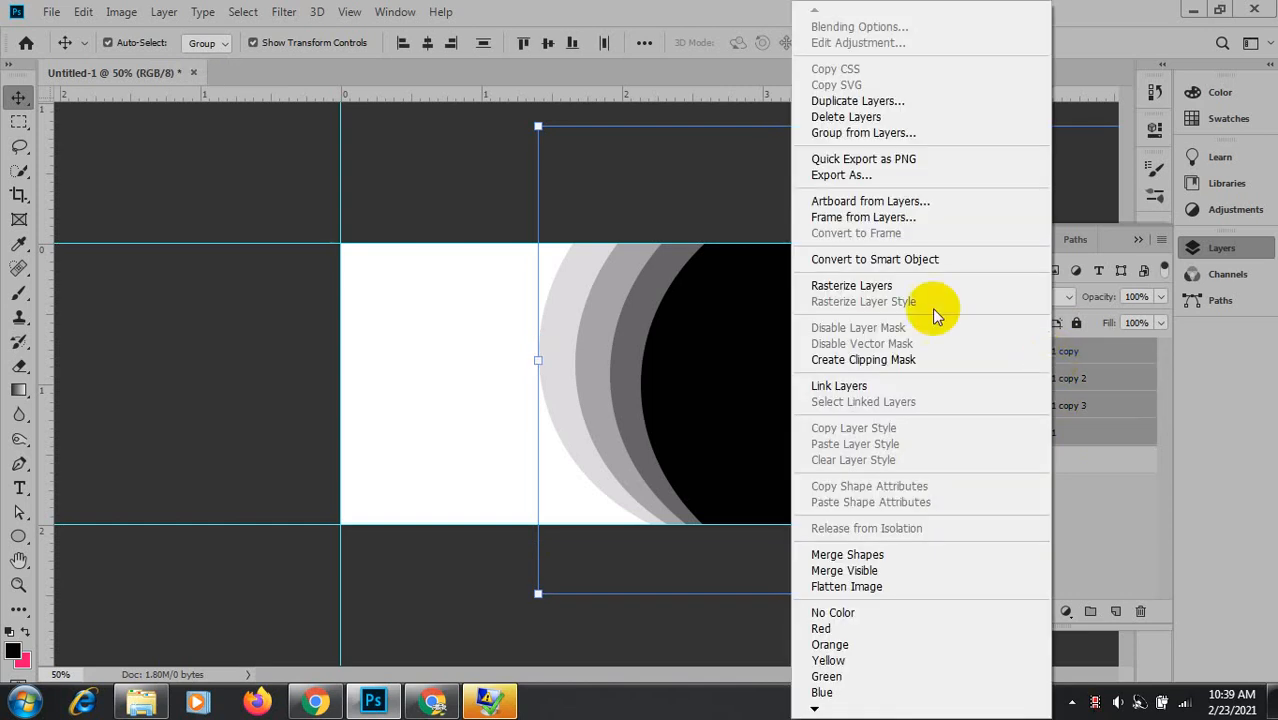
pyautogui.click(870, 287)
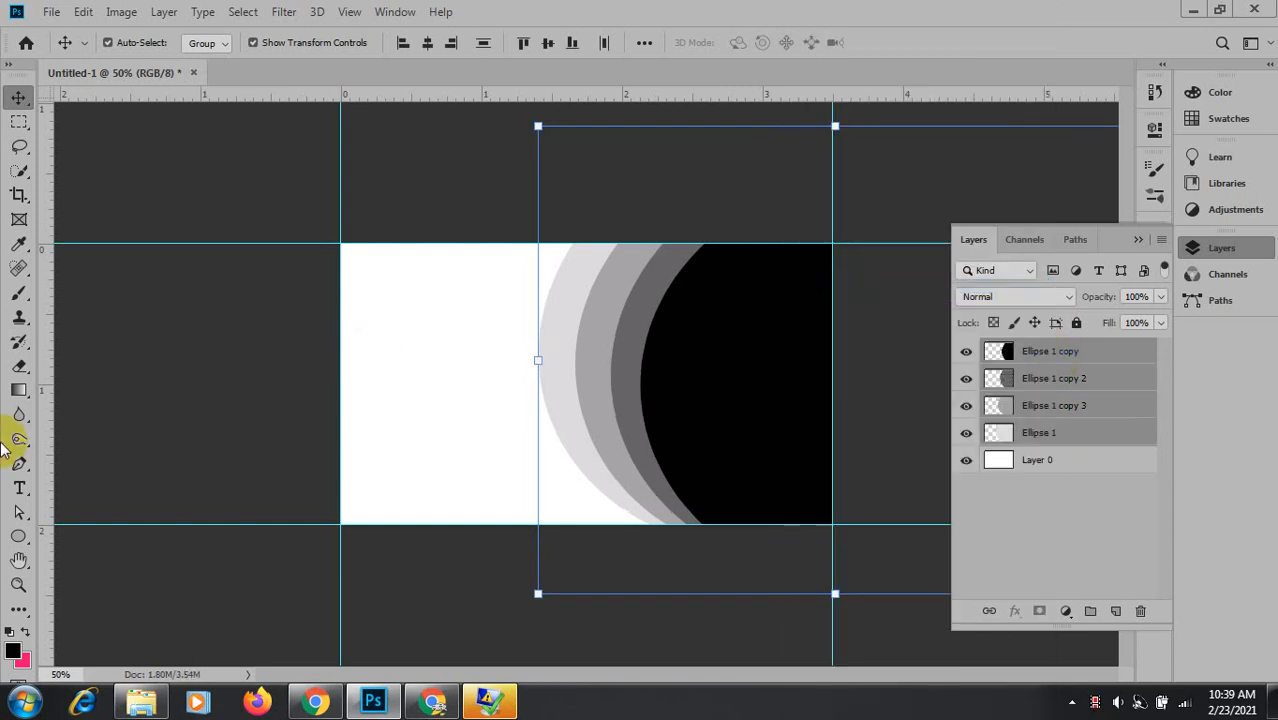
pyautogui.rightClick(1048, 432)
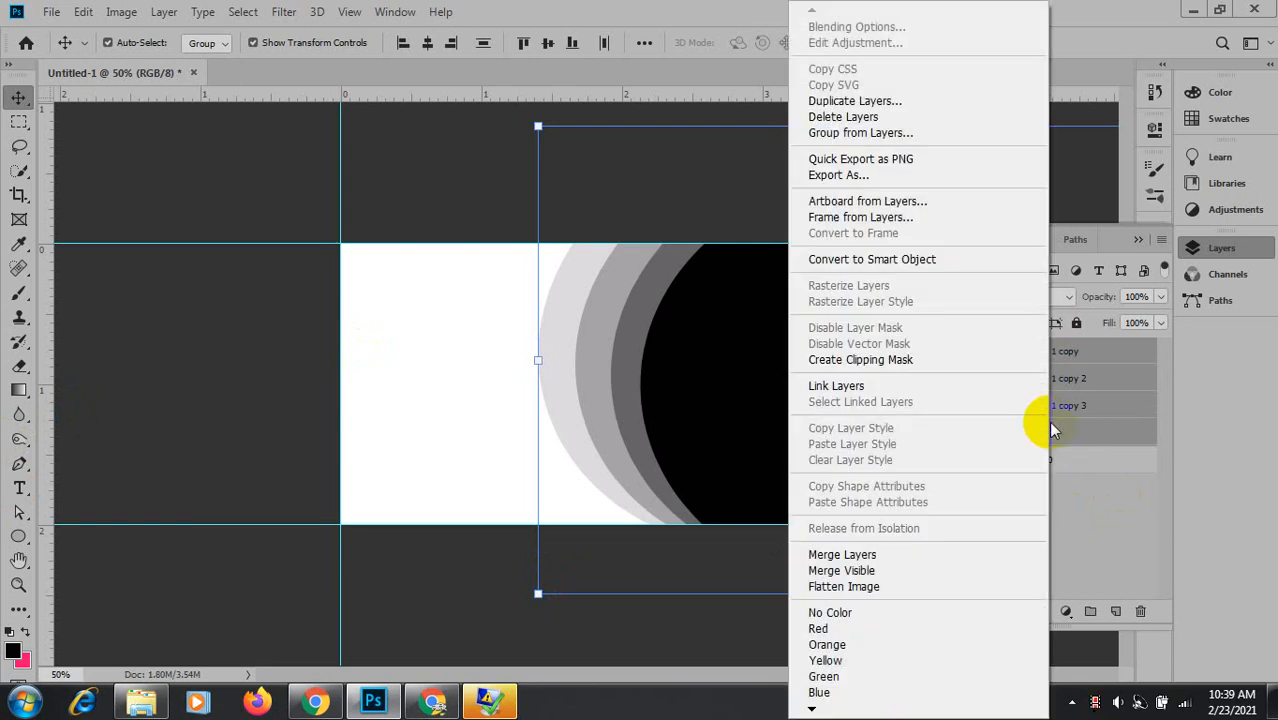
pyautogui.click(846, 557)
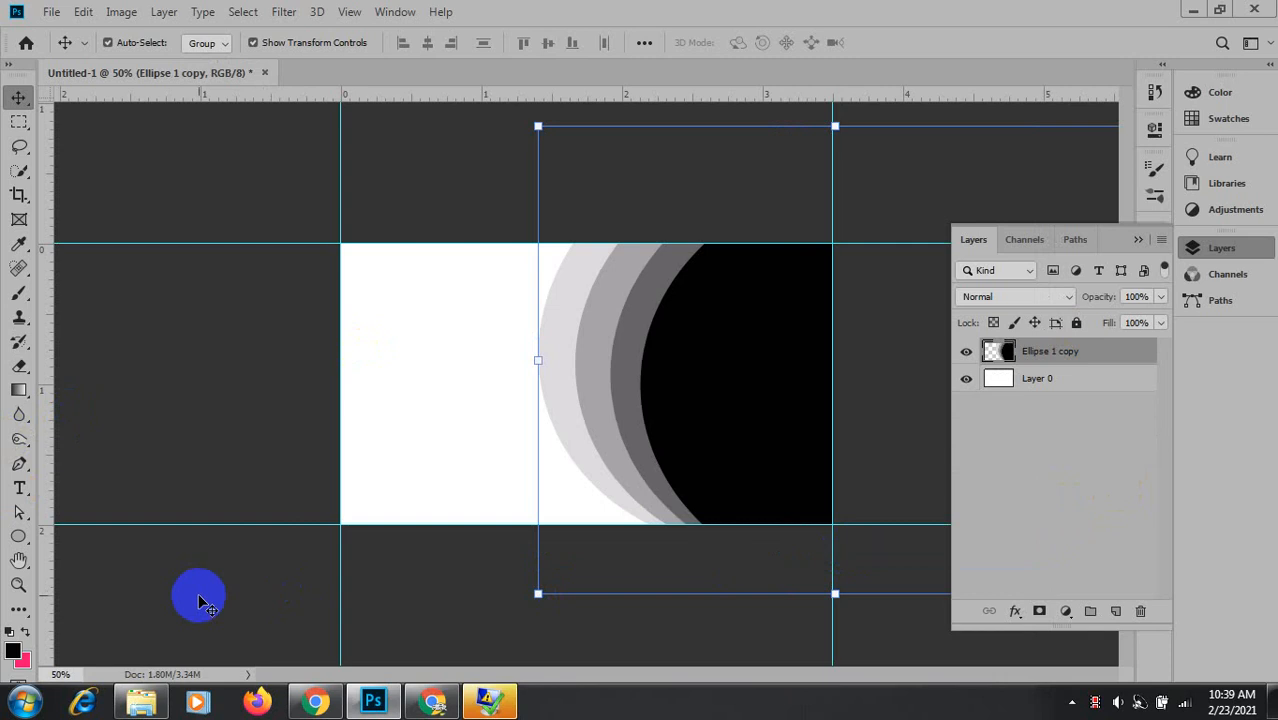
pyautogui.moveTo(688, 414); pyautogui.dragTo(660, 418)
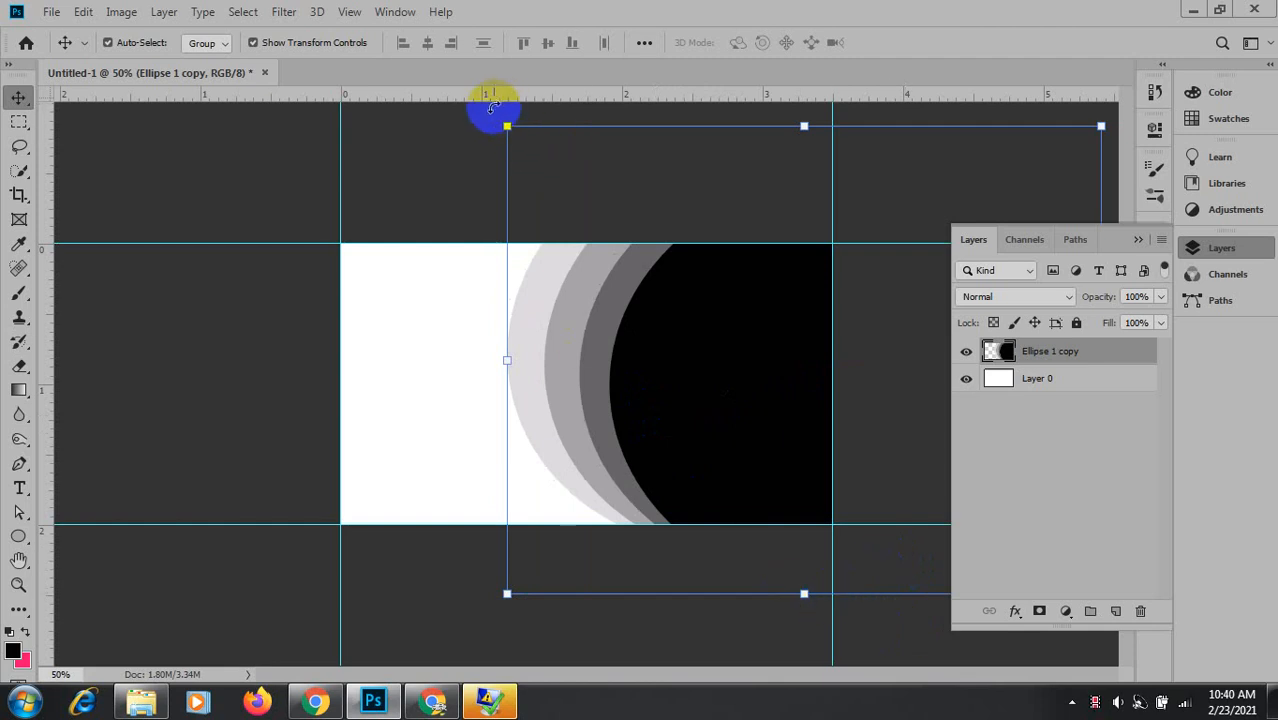
pyautogui.moveTo(499, 116); pyautogui.dragTo(481, 134)
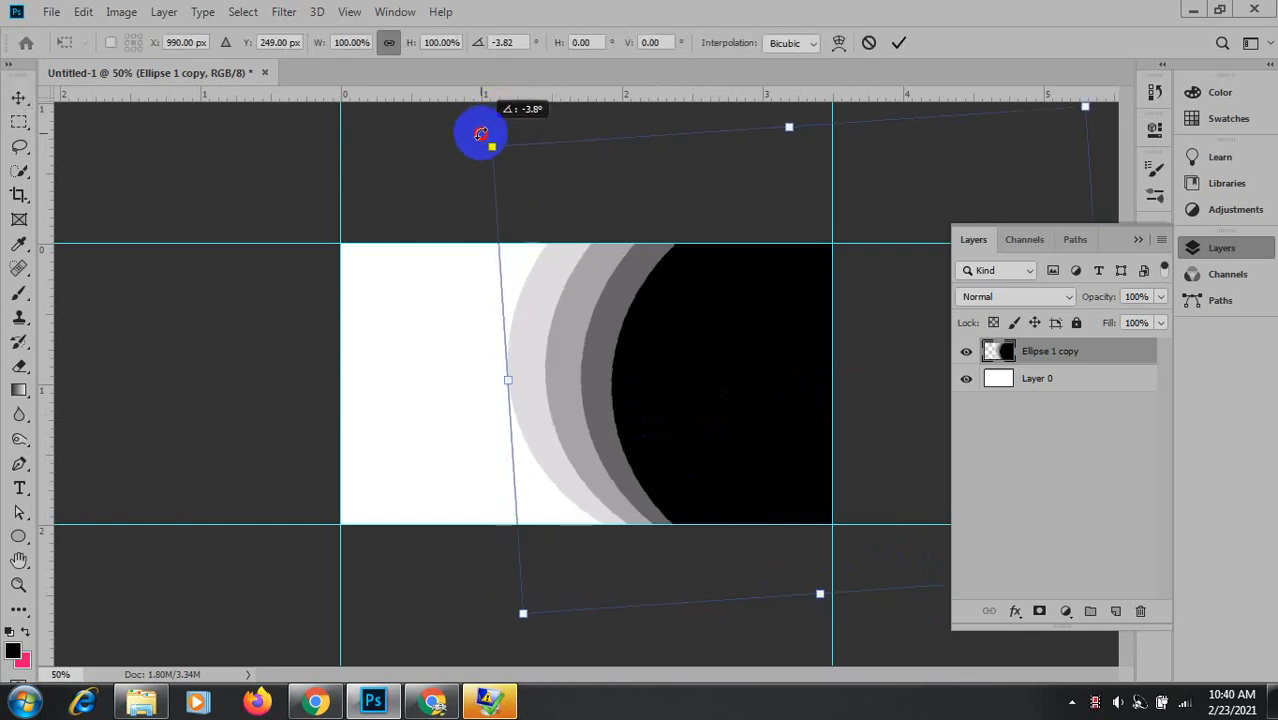
pyautogui.moveTo(727, 408)
pyautogui.mouseDown()
pyautogui.moveTo(669, 401)
pyautogui.moveTo(708, 400)
pyautogui.mouseUp()
pyautogui.hotkey('ctrl', 'z')
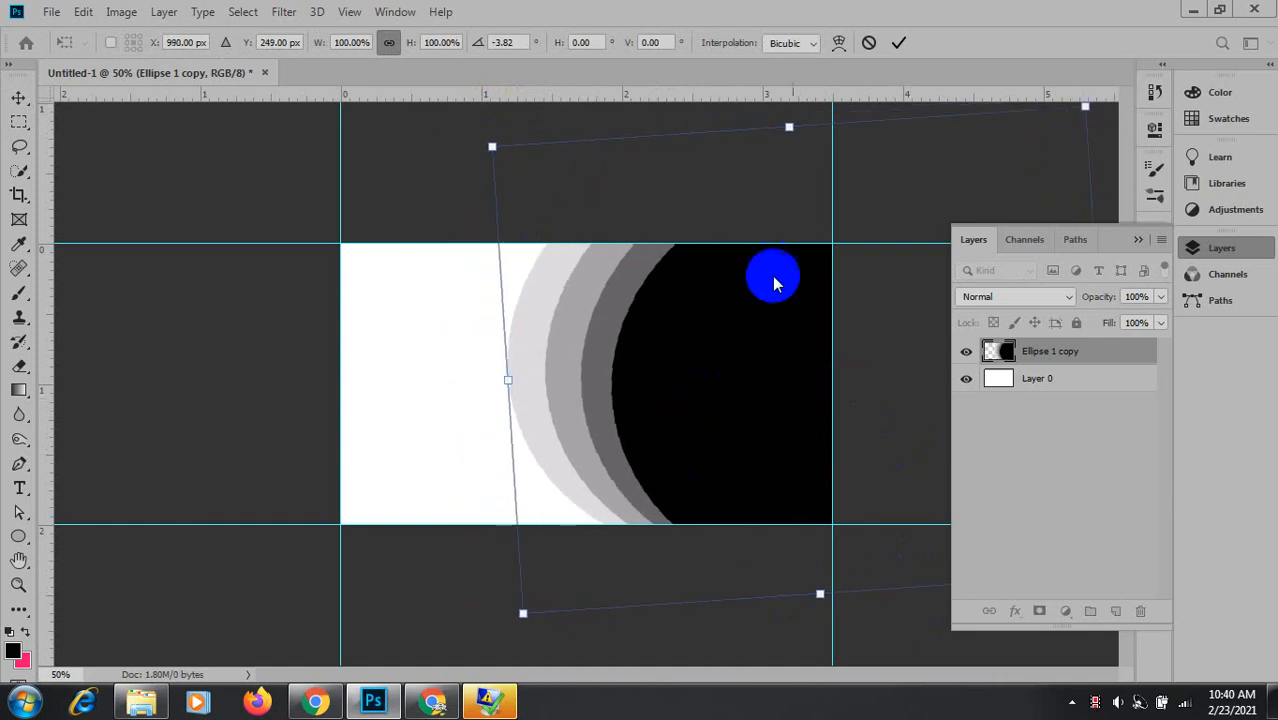
pyautogui.click(867, 40)
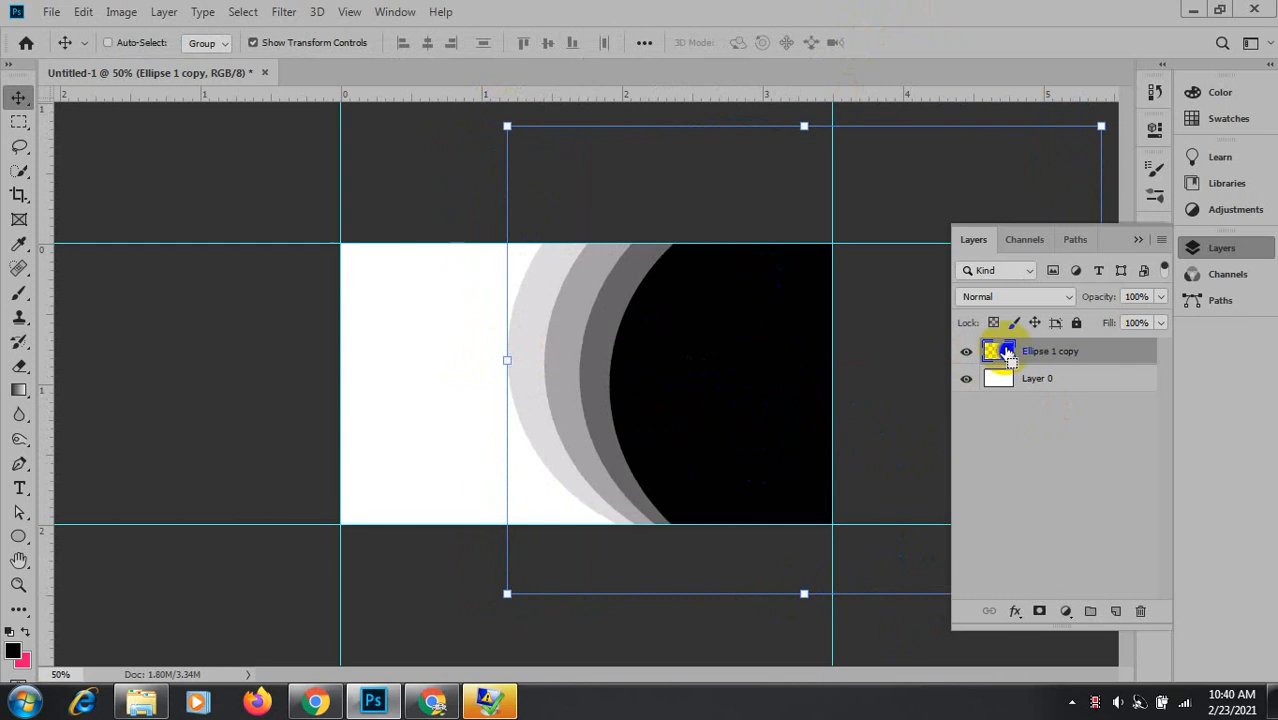
pyautogui.keyDown('ctrl'); pyautogui.click(1006, 352); pyautogui.keyUp('ctrl')
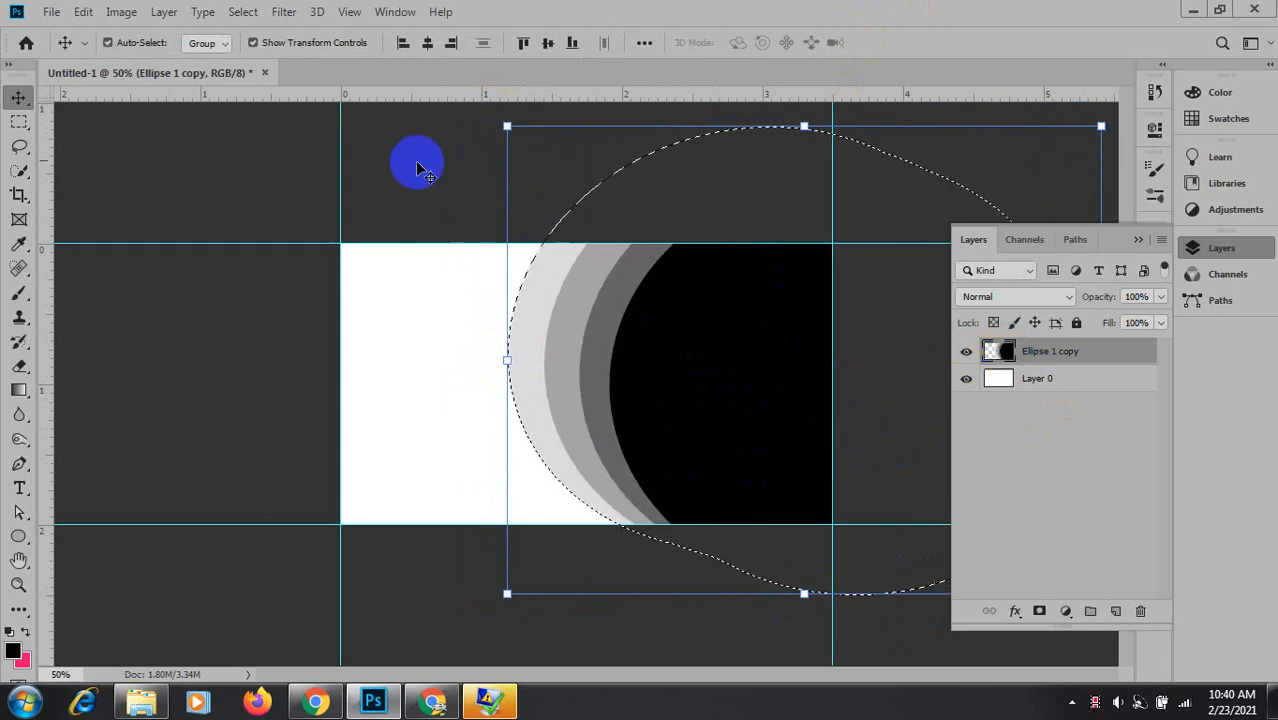
pyautogui.hotkey('ctrl', 'd')
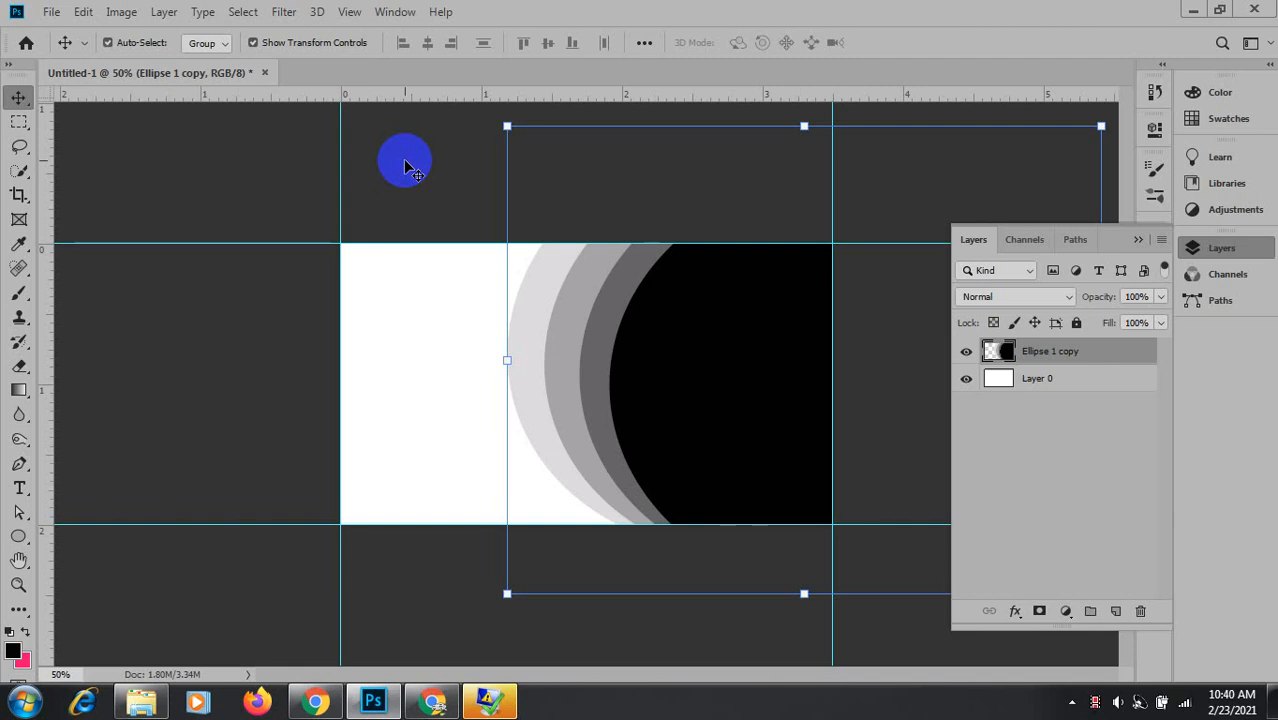
pyautogui.hotkey('ctrl', 'z')
pyautogui.hotkey('ctrl', 'z')
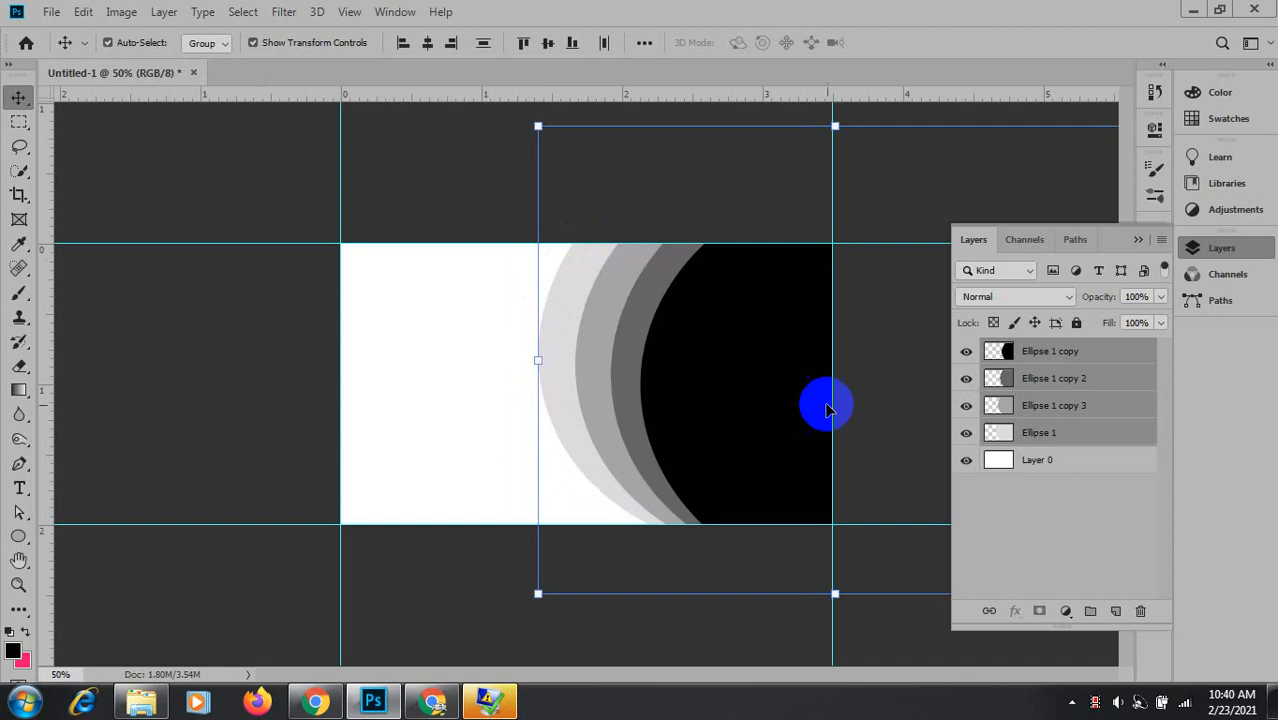
# Select each ellipse layer in turn, then all four together, then deselect.
pyautogui.click(992, 457)
pyautogui.click(1001, 441)
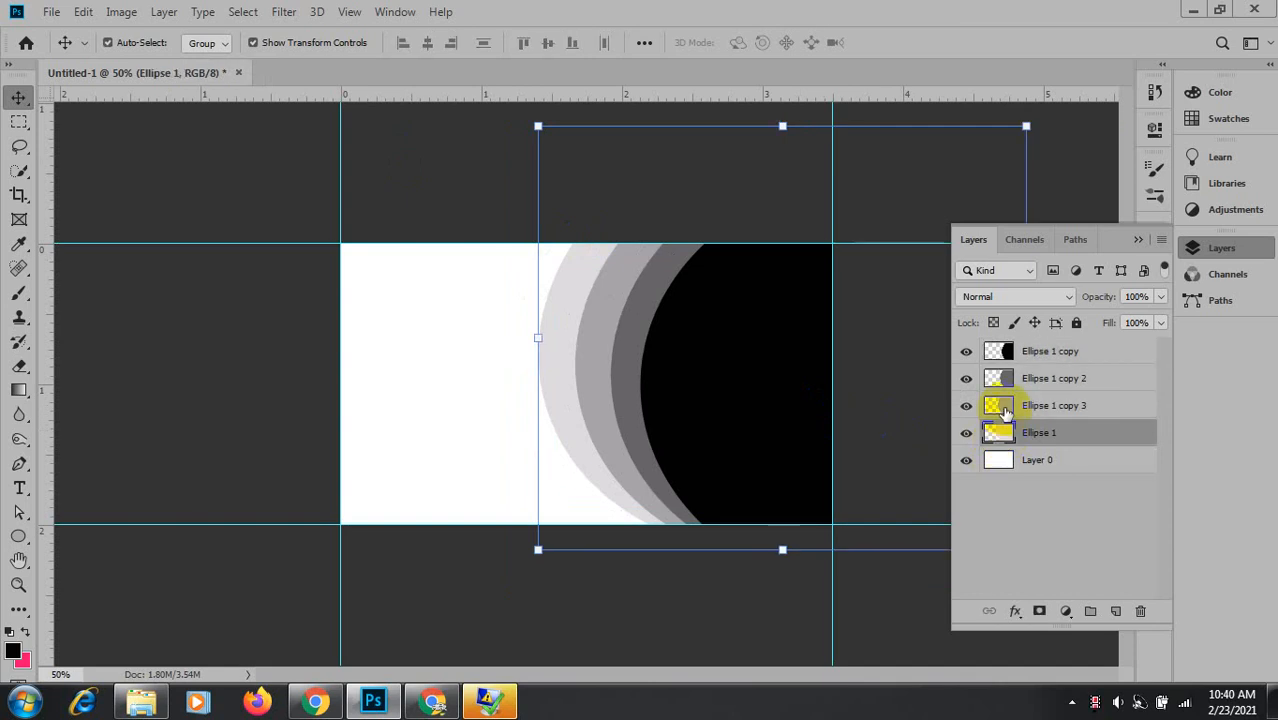
pyautogui.click(1004, 410)
pyautogui.click(1002, 380)
pyautogui.click(1008, 354)
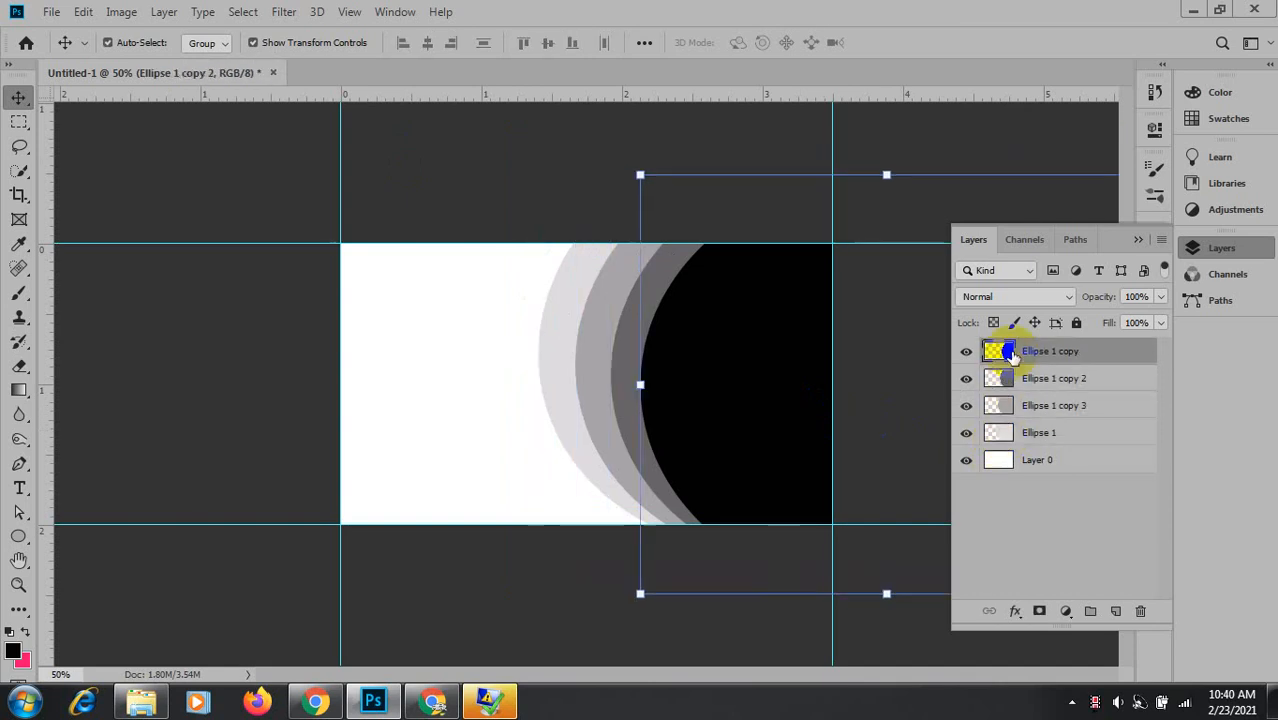
pyautogui.click(1008, 384)
pyautogui.click(1000, 406)
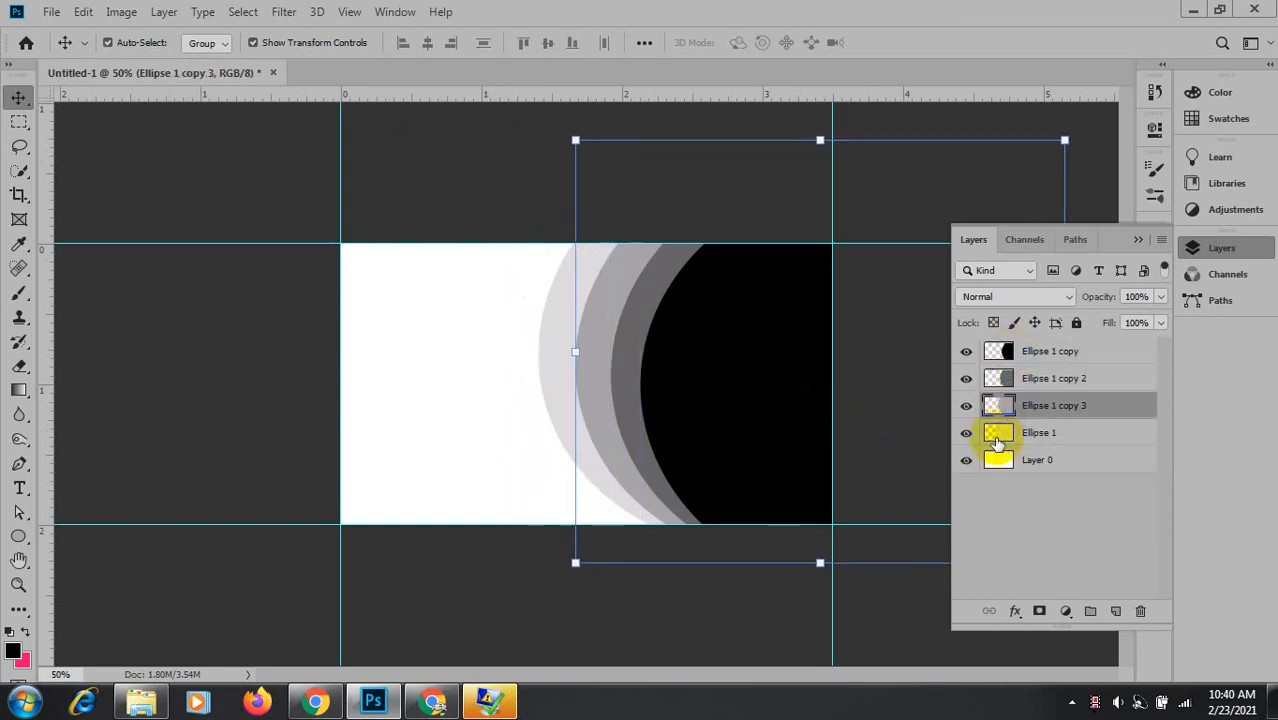
pyautogui.click(996, 436)
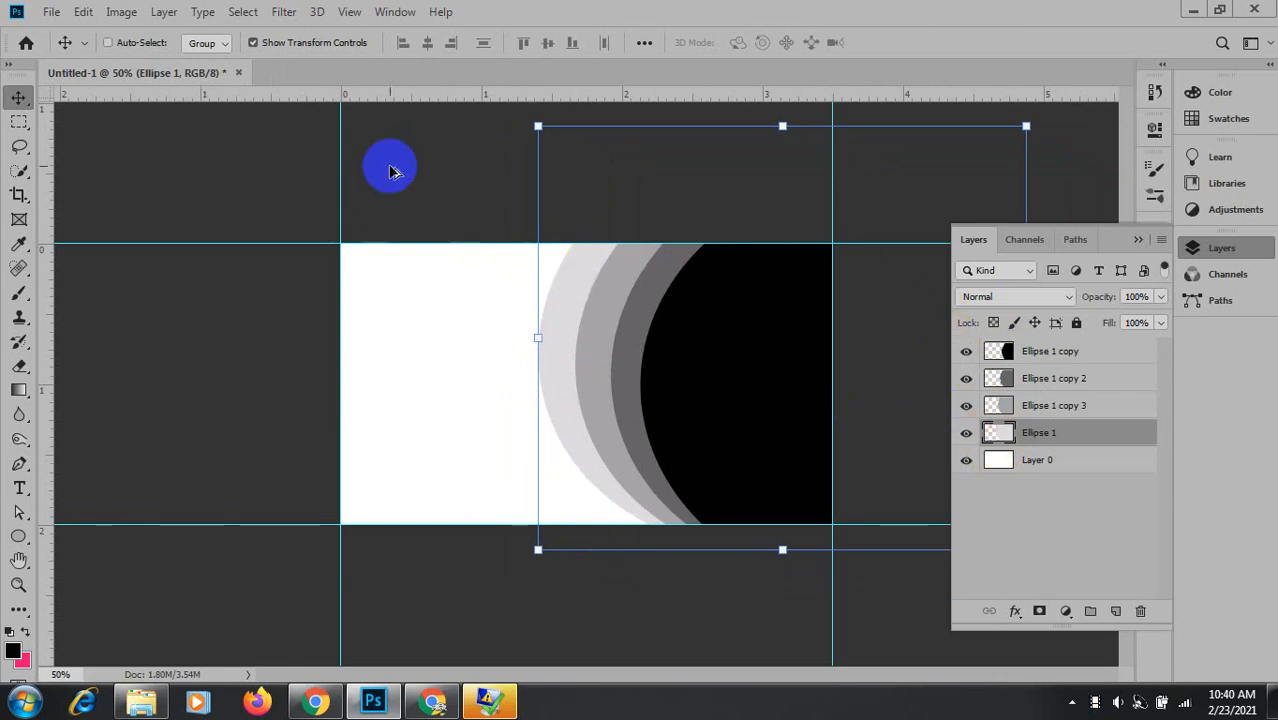
pyautogui.click(1087, 432)
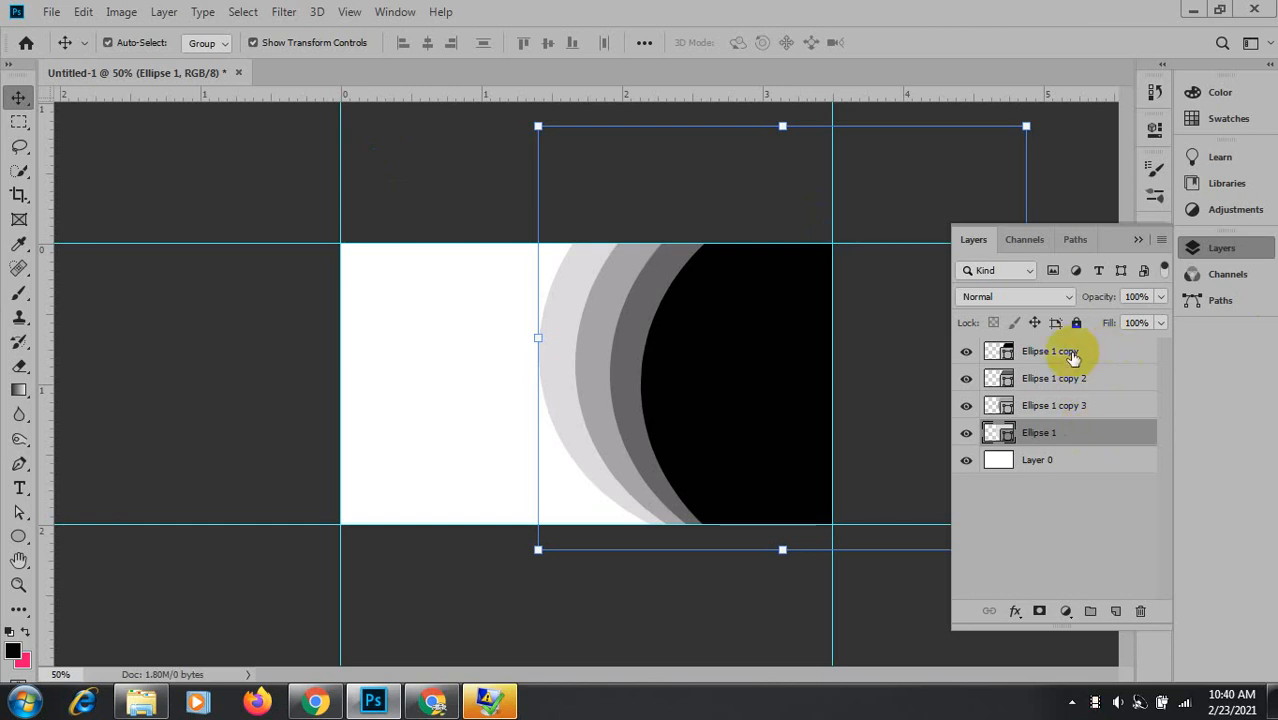
pyautogui.keyDown('shift'); pyautogui.click(1072, 352); pyautogui.keyUp('shift')
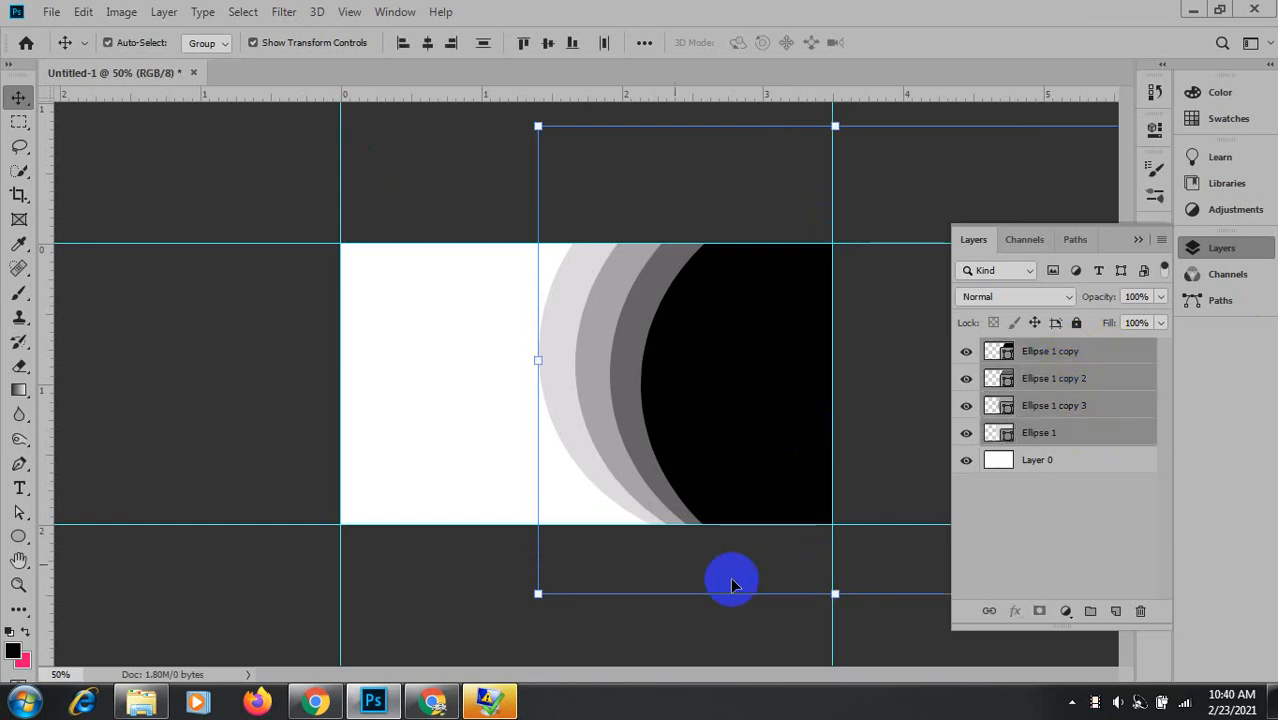
pyautogui.click(212, 466)
# Toggle Ellipse 1's visibility off and on, then start renaming the Ellipse 1 layer.
pyautogui.click(966, 433)
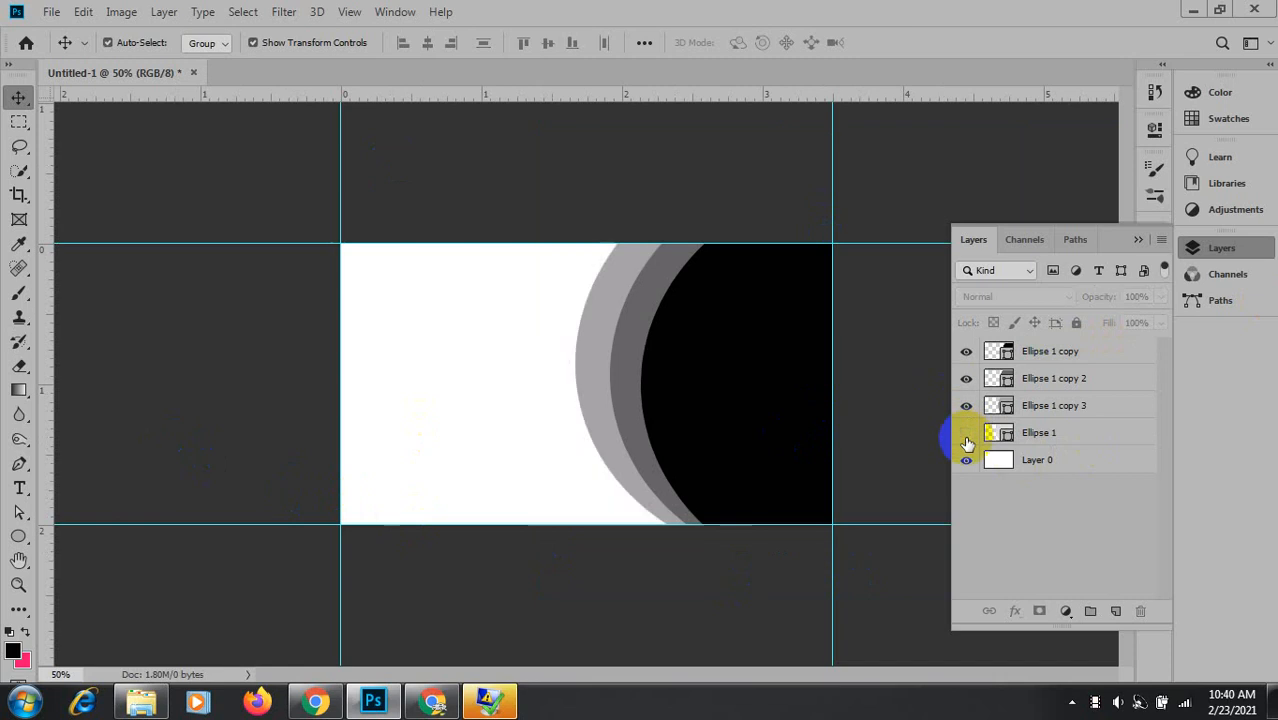
pyautogui.click(966, 434)
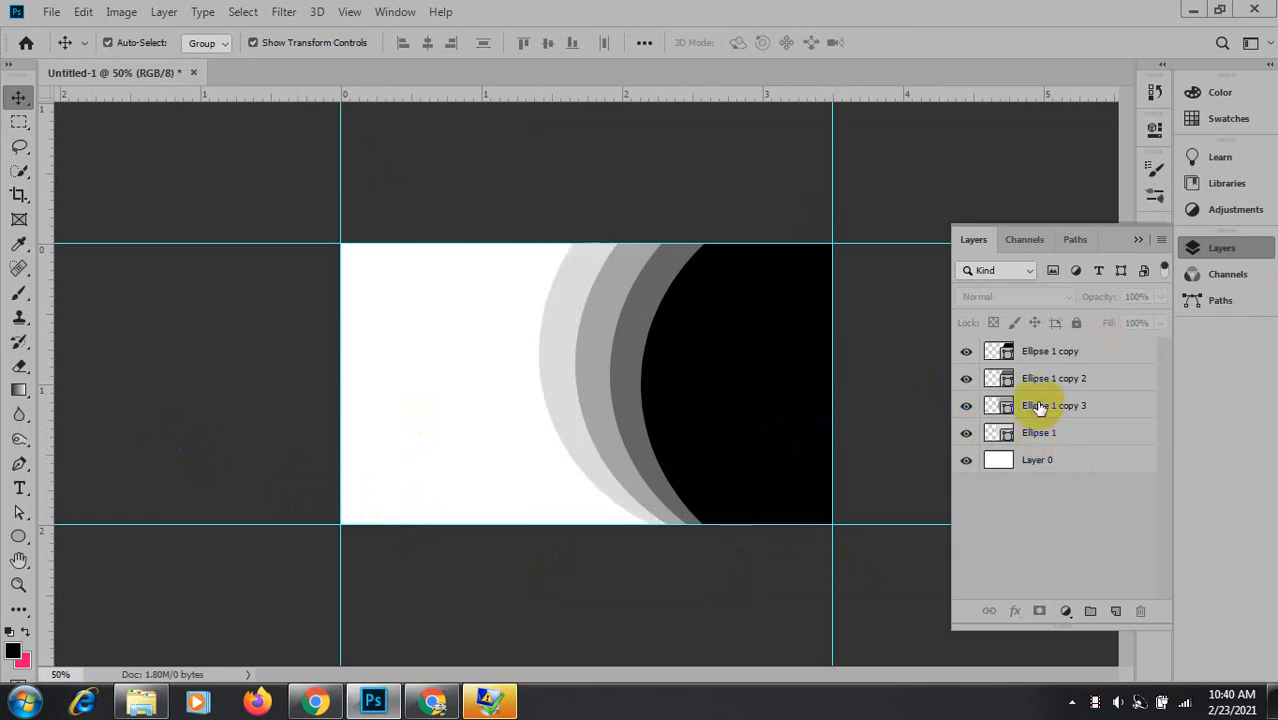
pyautogui.doubleClick(1038, 407)
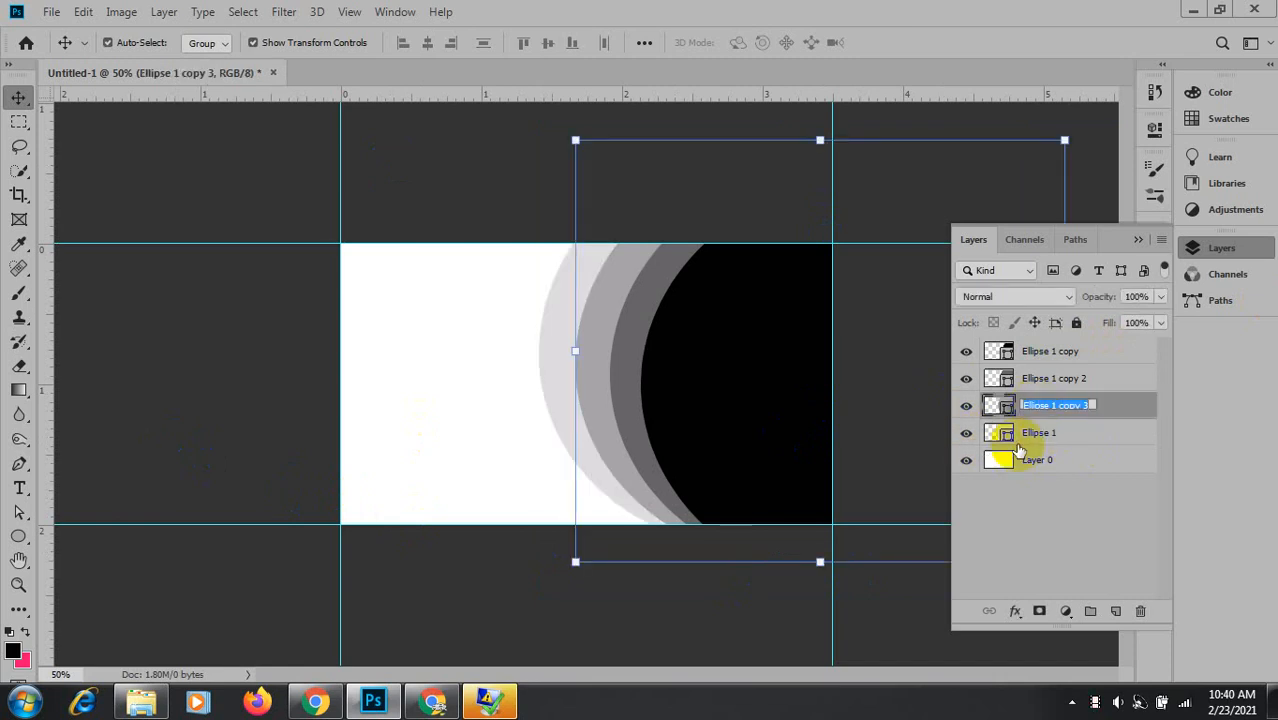
pyautogui.doubleClick(1026, 433)
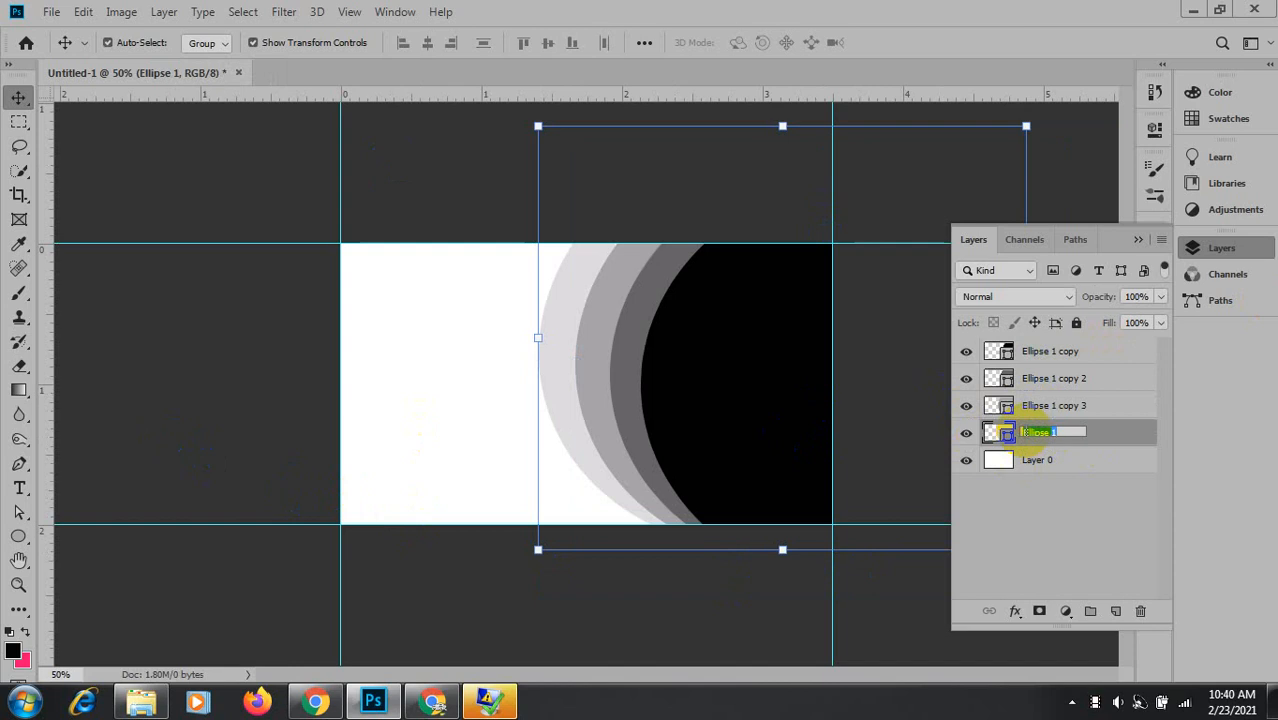
# Rename the four ellipse layers to 1, 2, 3 and 4 from bottom to top.
pyautogui.press('Return')
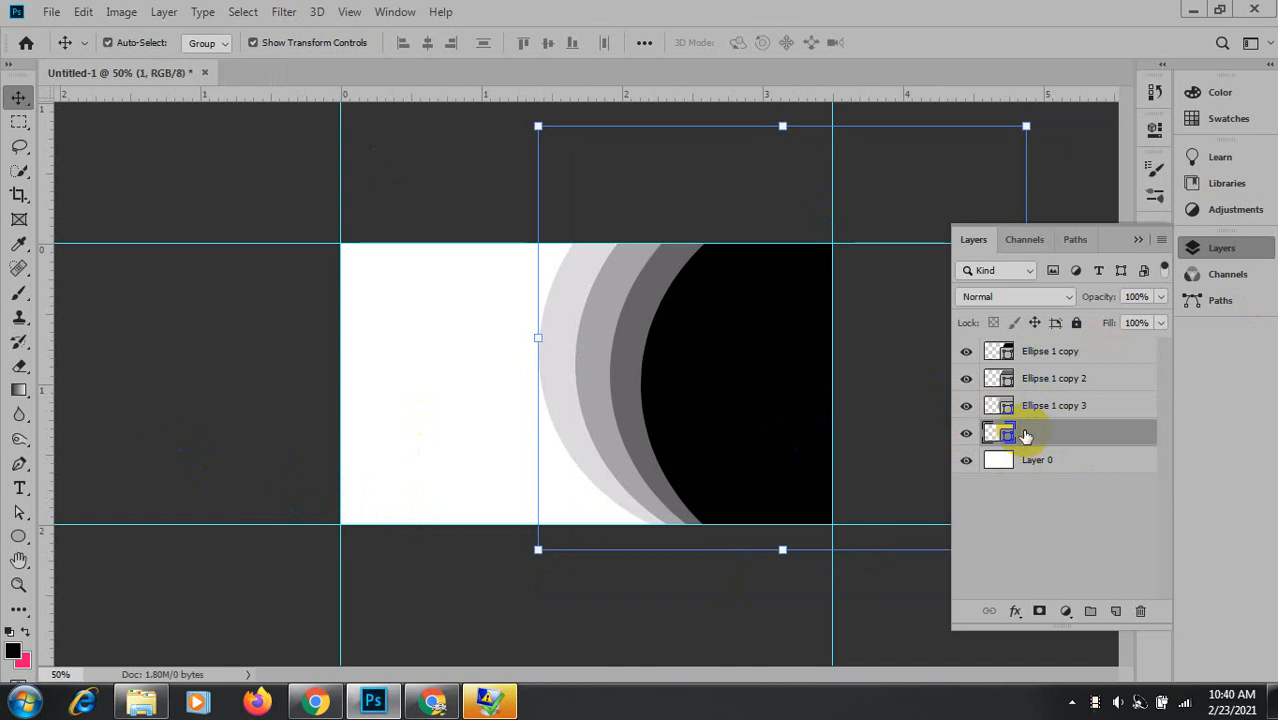
pyautogui.doubleClick(1045, 405)
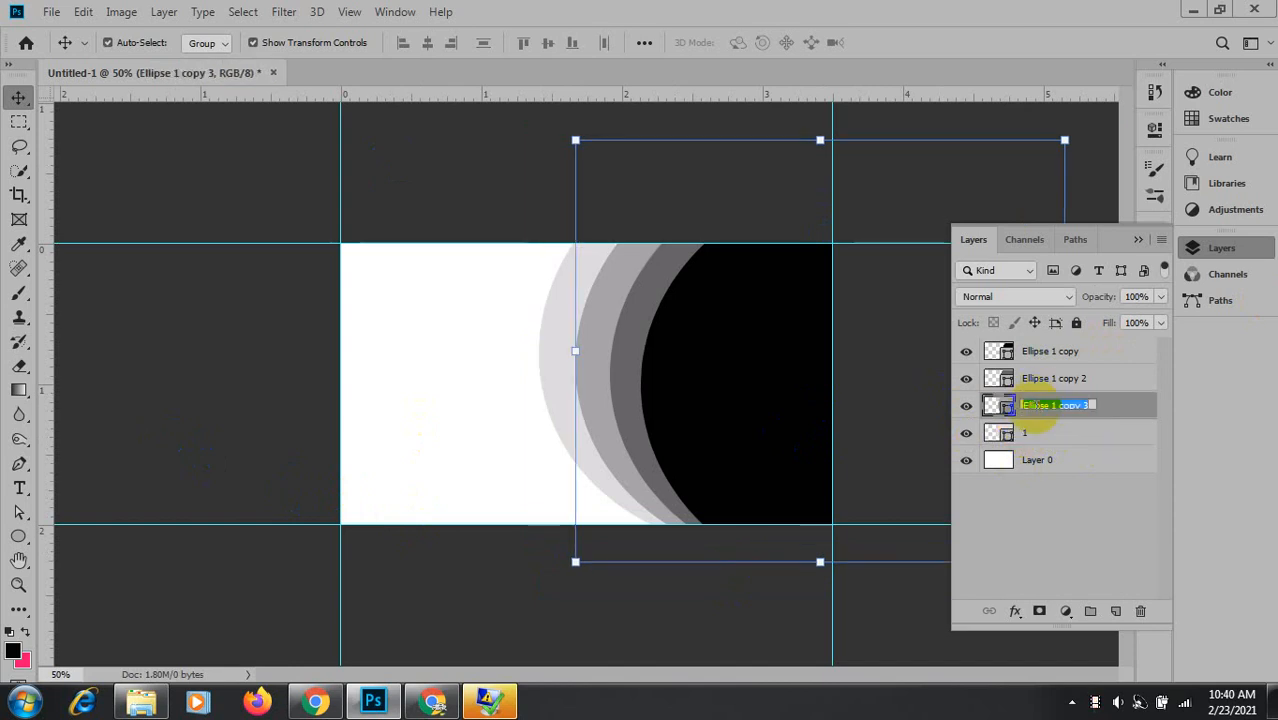
pyautogui.write('2')
pyautogui.press('Return')
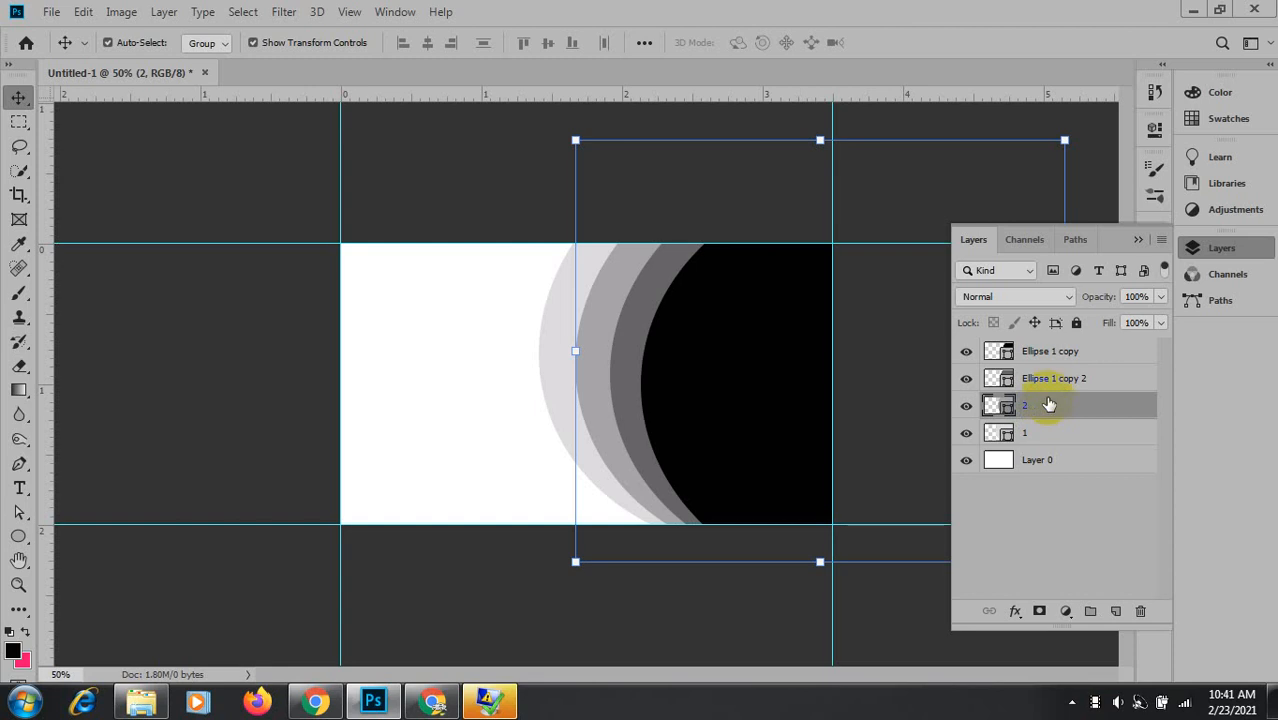
pyautogui.doubleClick(1050, 379)
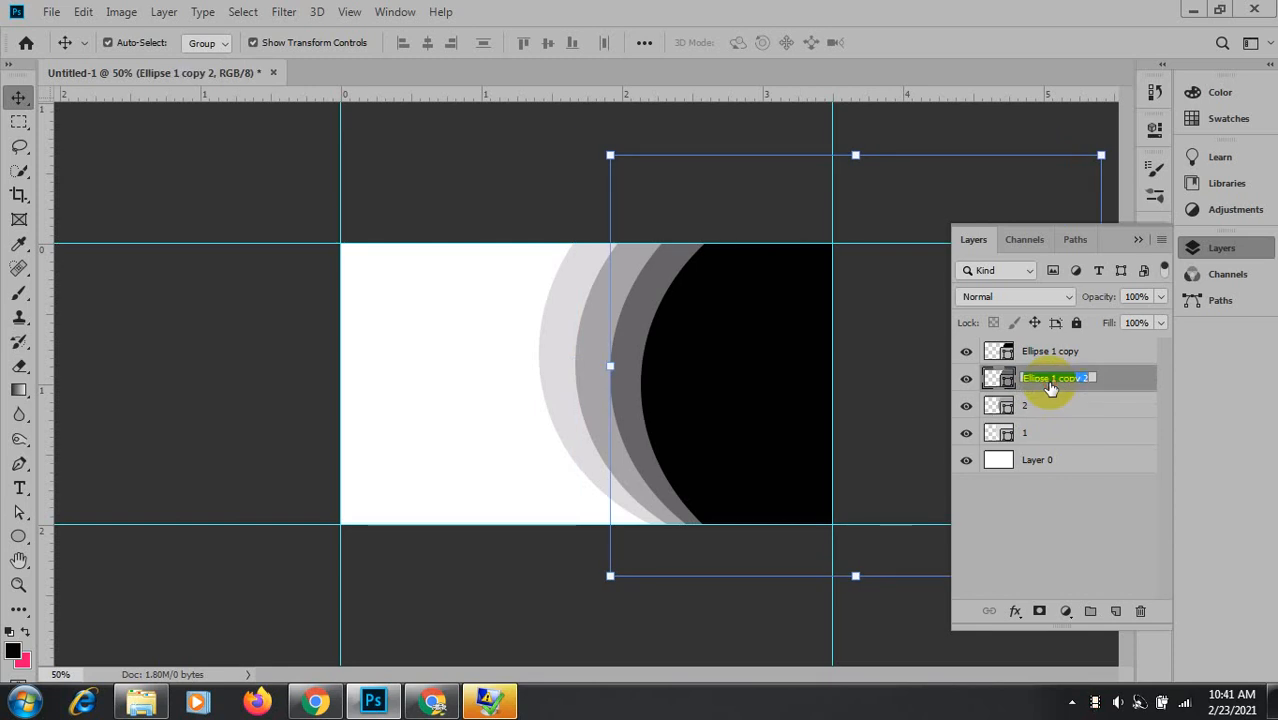
pyautogui.write('3')
pyautogui.press('Return')
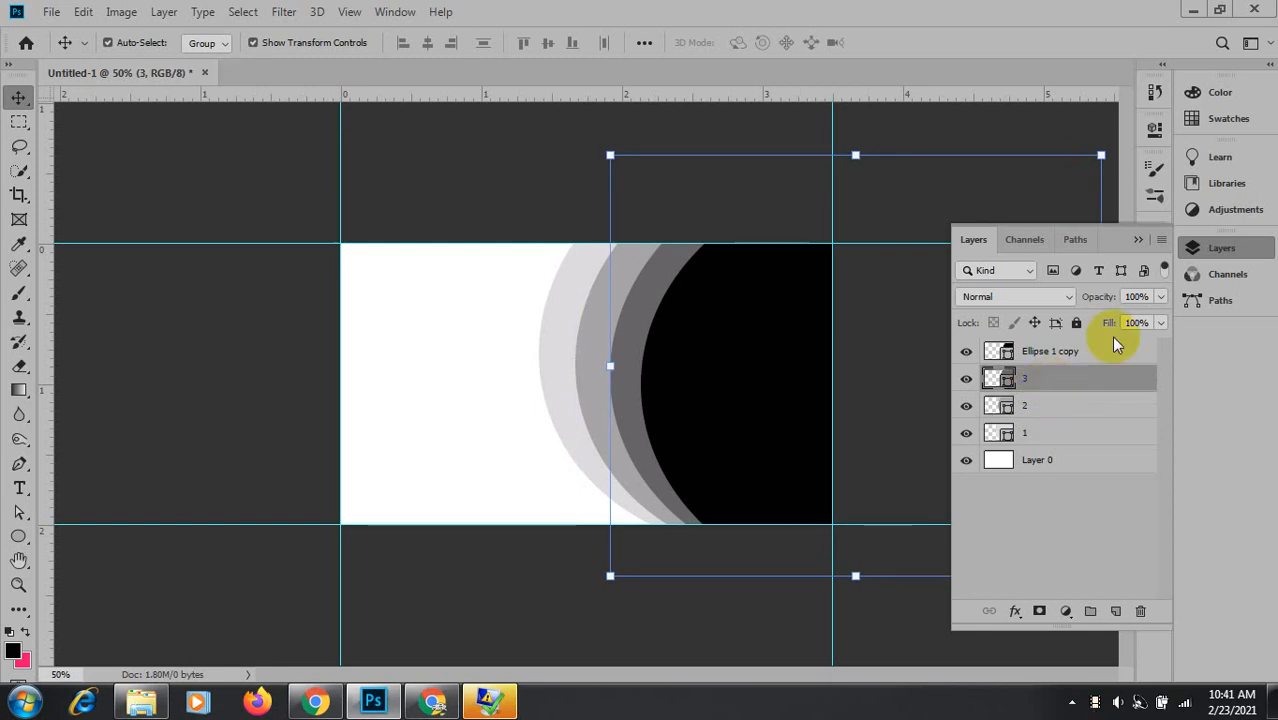
pyautogui.doubleClick(1042, 352)
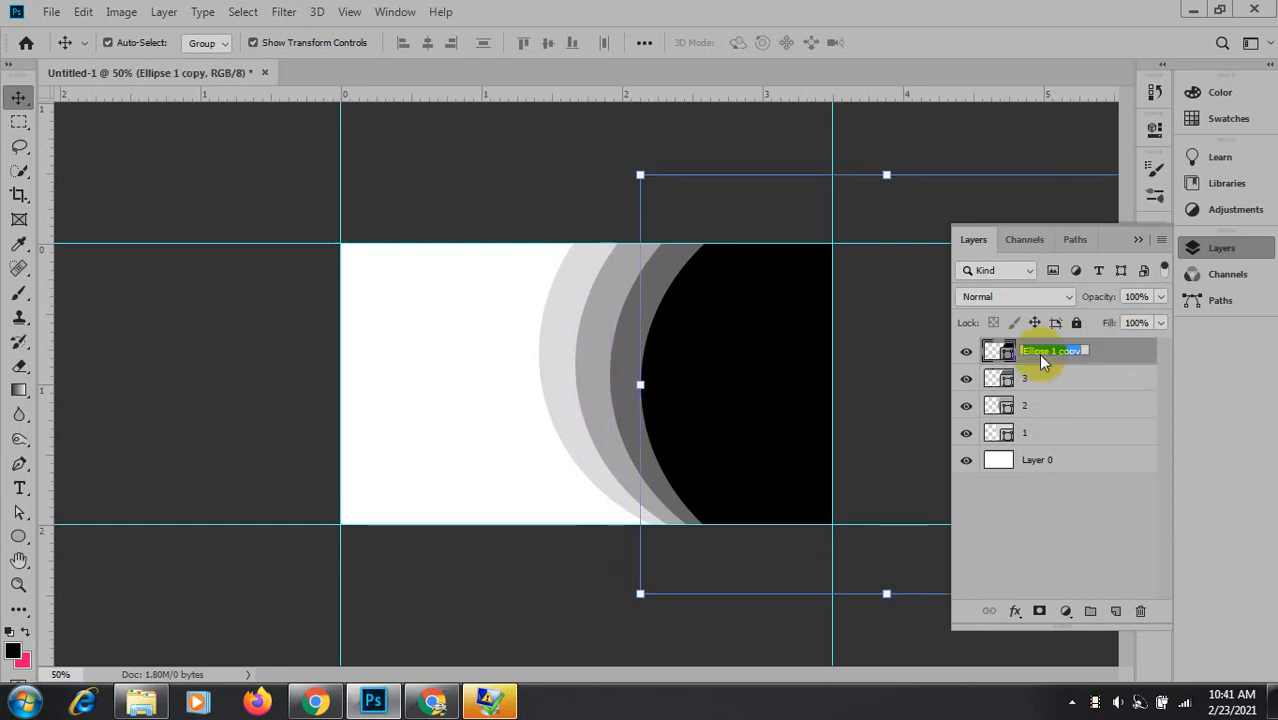
pyautogui.write('4')
pyautogui.press('Return')
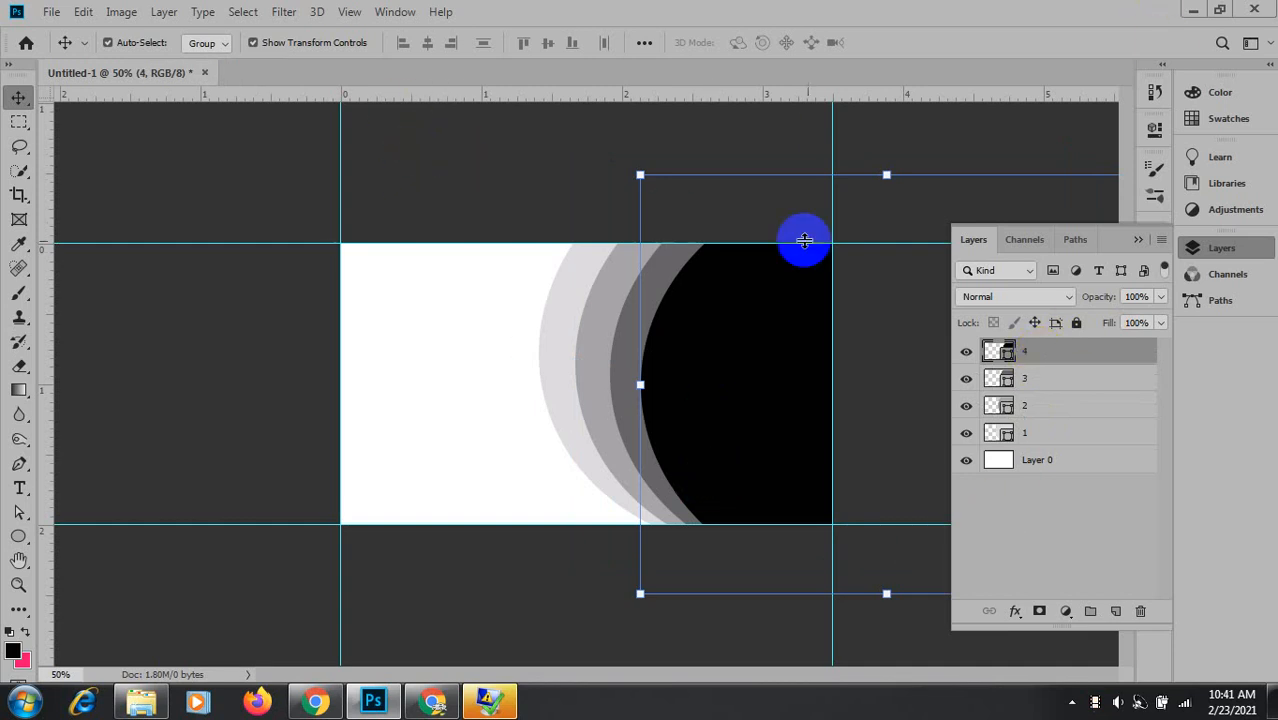
# Select layers 4 through 1 and group them into Group 1 with Ctrl+G.
pyautogui.click(550, 160)
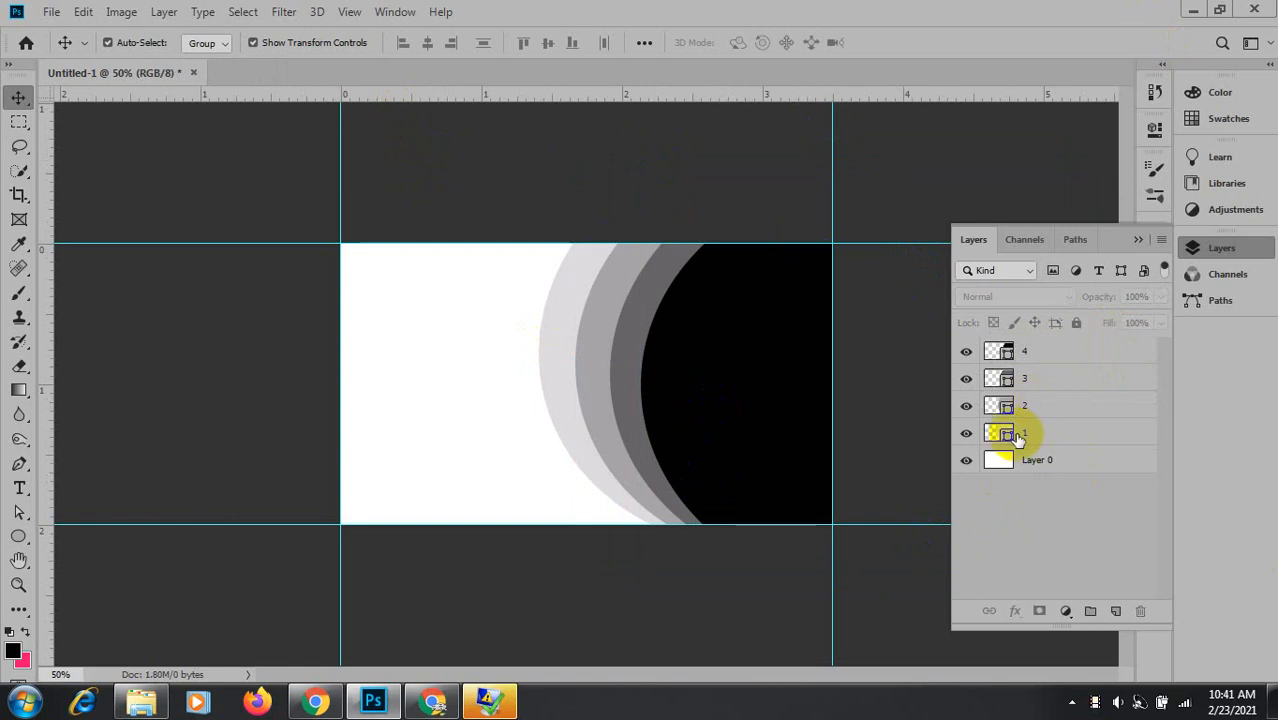
pyautogui.click(1036, 352)
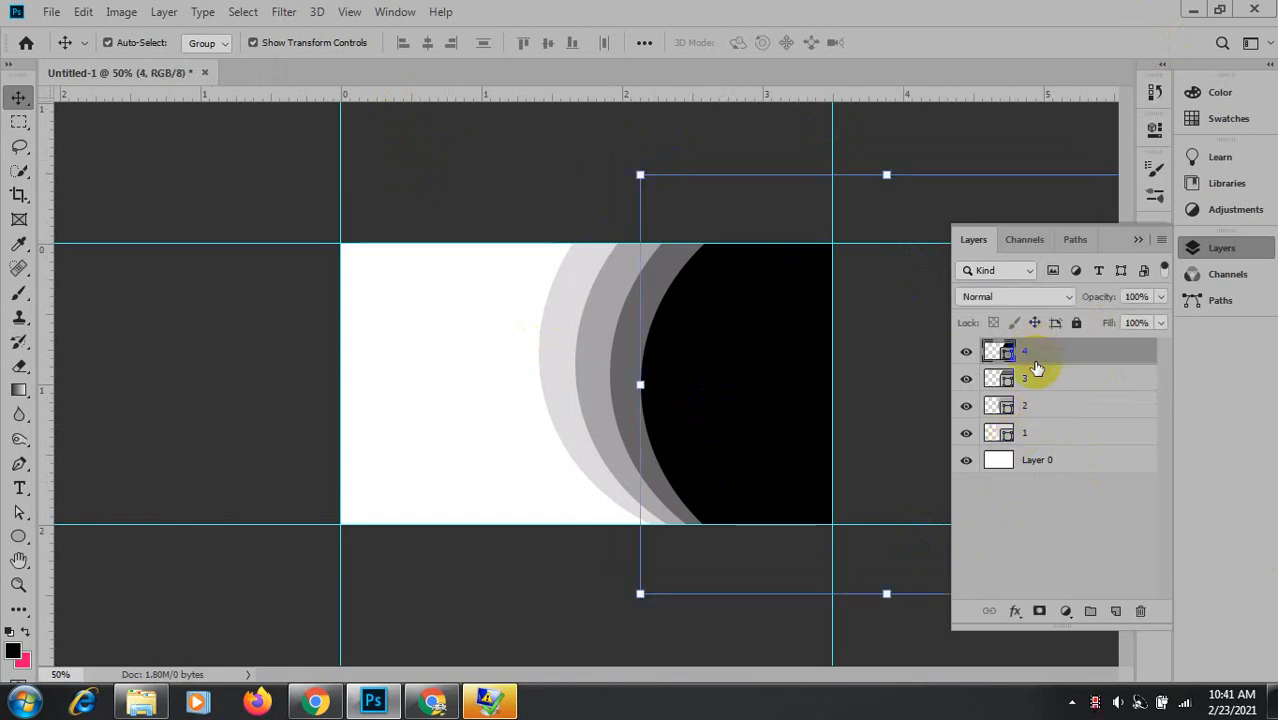
pyautogui.keyDown('shift'); pyautogui.click(1036, 434); pyautogui.keyUp('shift')
pyautogui.hotkey('ctrl', 'g')
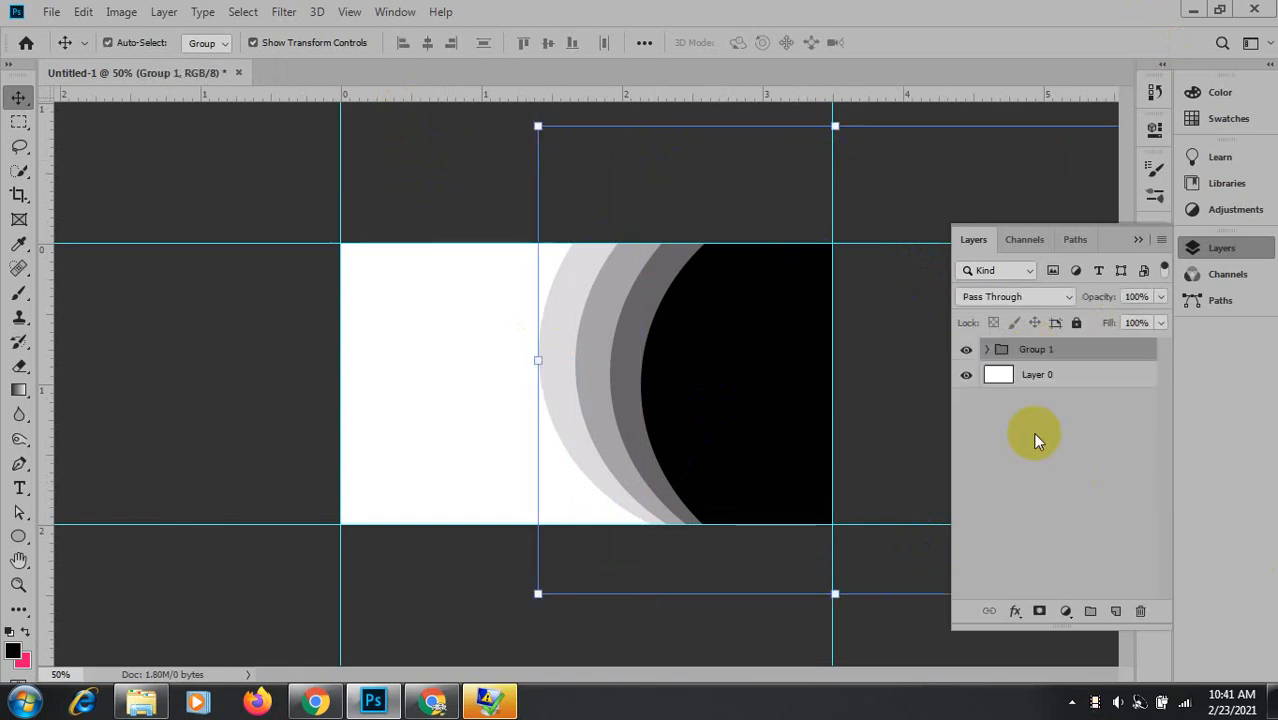
pyautogui.doubleClick(1040, 350)
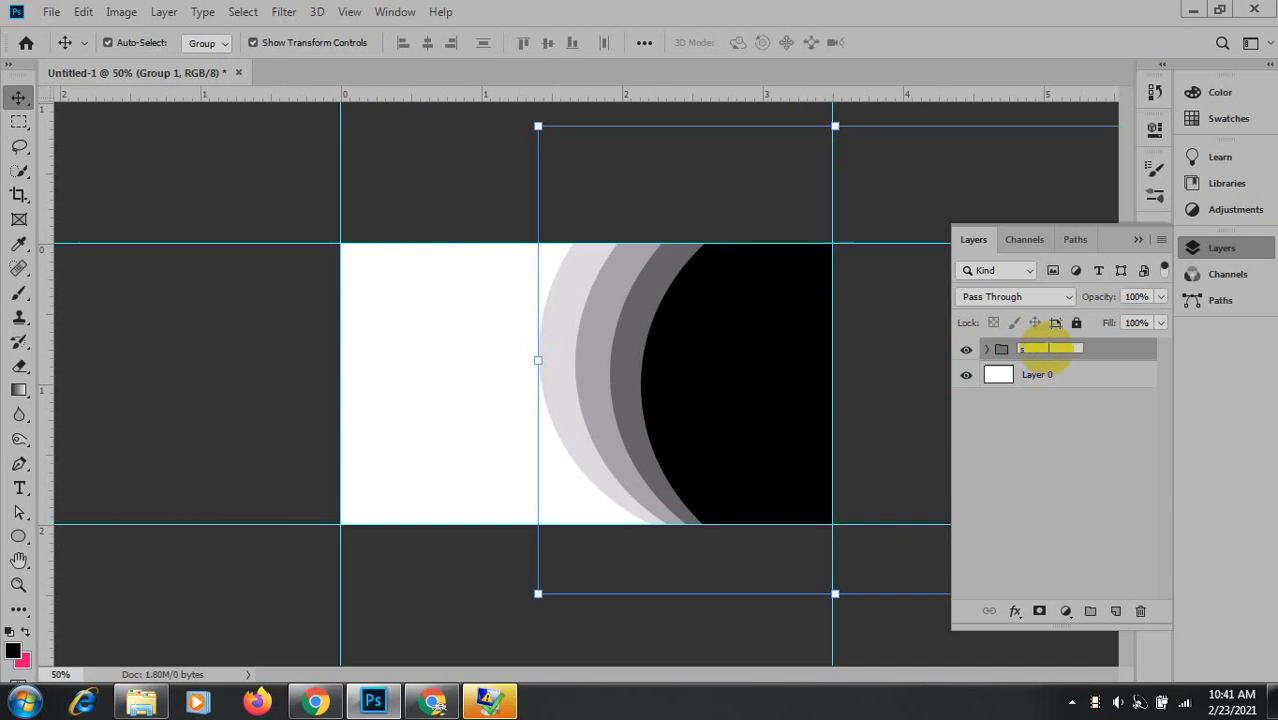
pyautogui.press('Return')
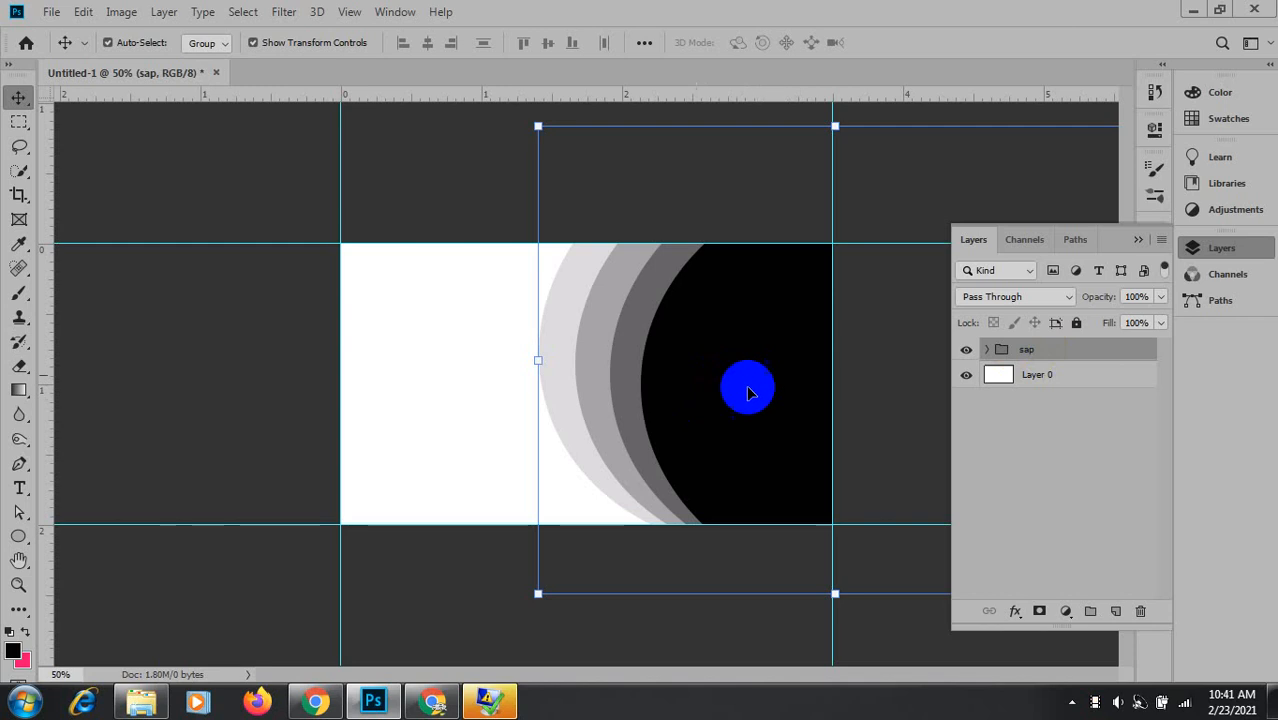
pyautogui.moveTo(733, 423); pyautogui.dragTo(703, 422)
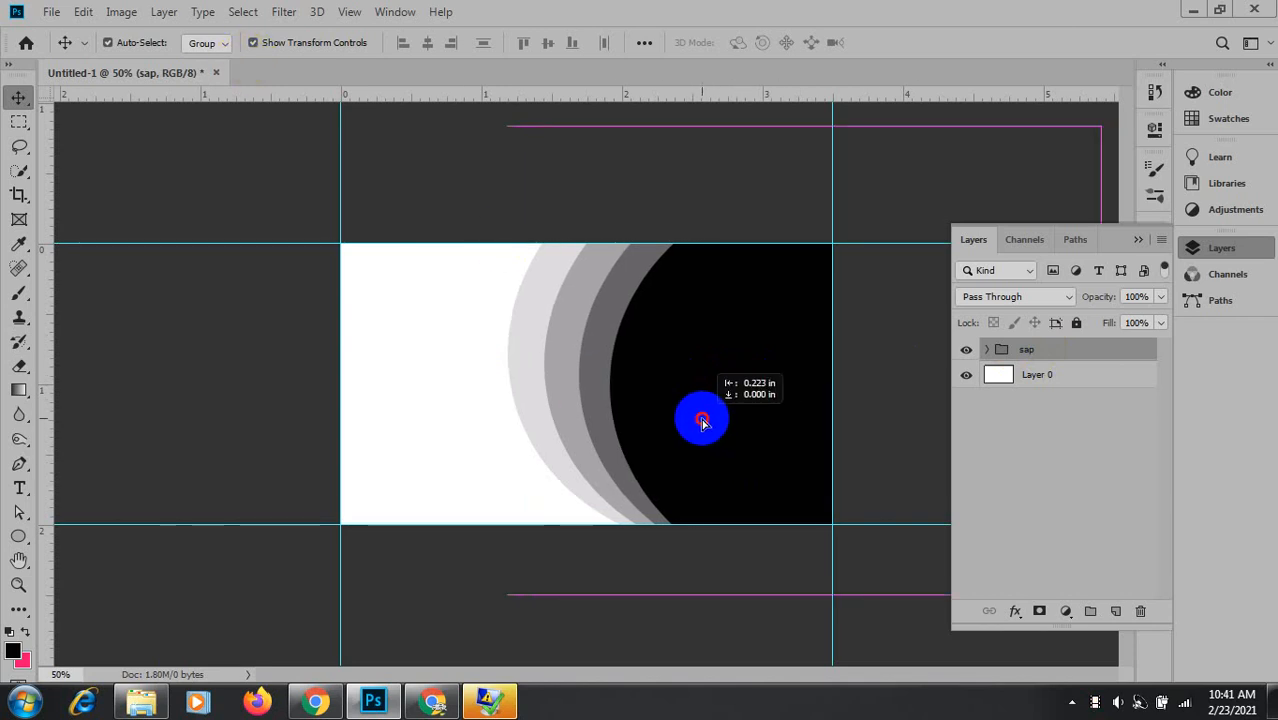
pyautogui.click(220, 362)
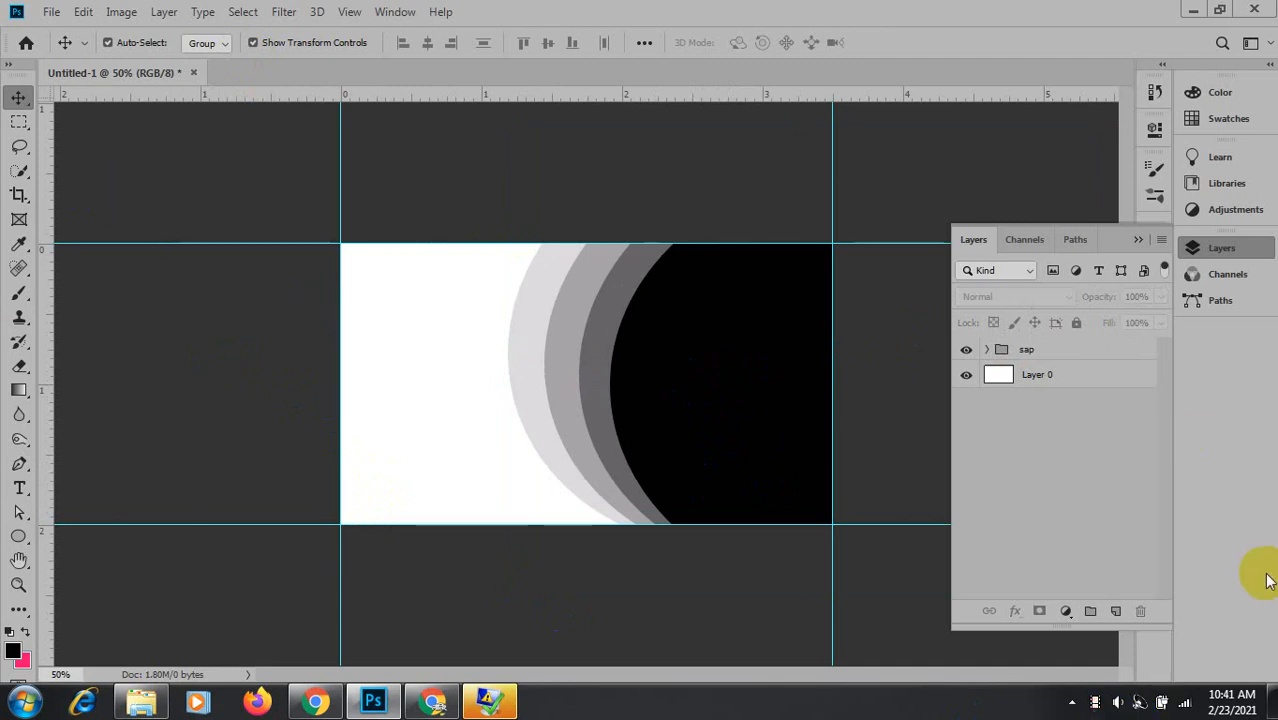
# Crop the document to the card bounds, trimming arc artwork that spills past the edges.
pyautogui.click(19, 195)
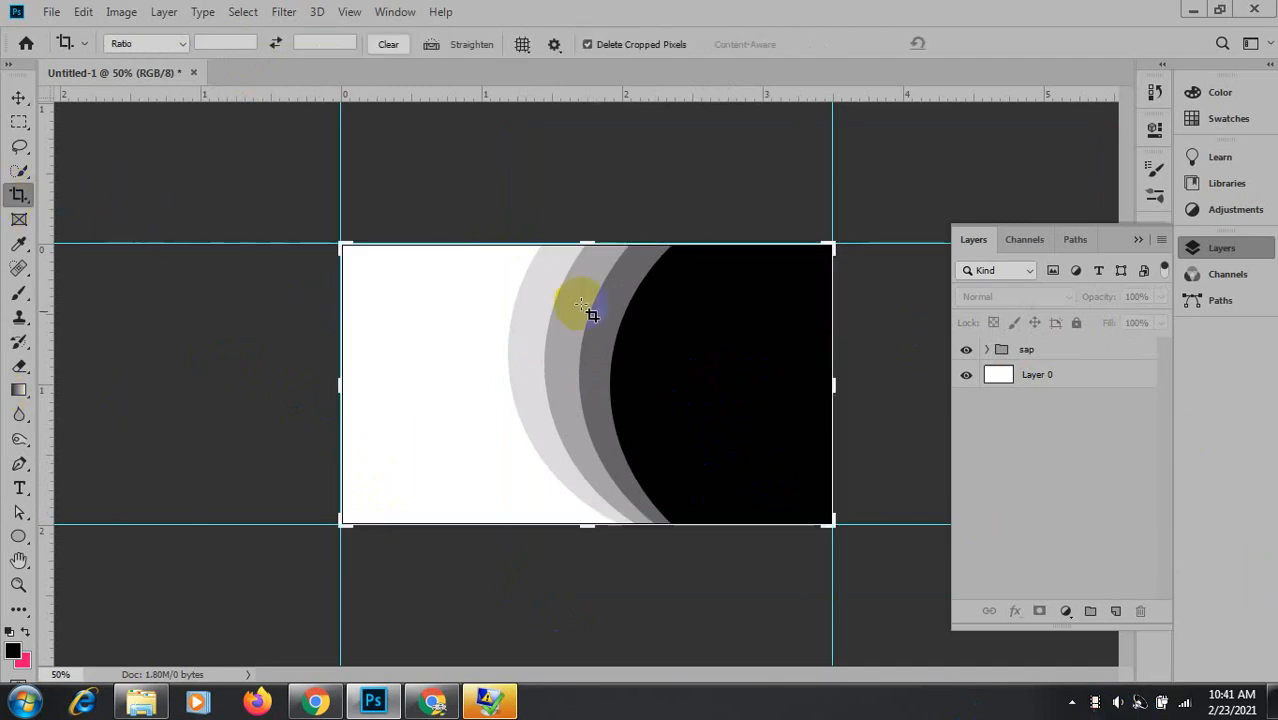
pyautogui.click(882, 520)
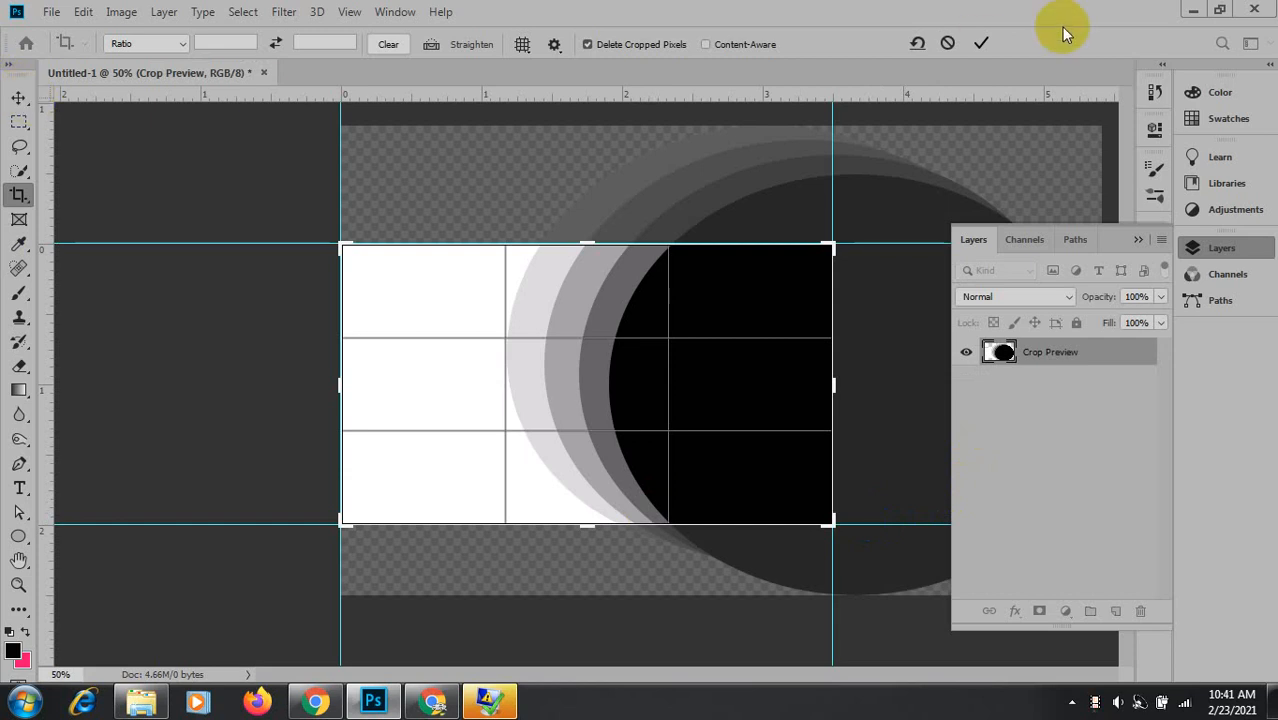
pyautogui.click(982, 40)
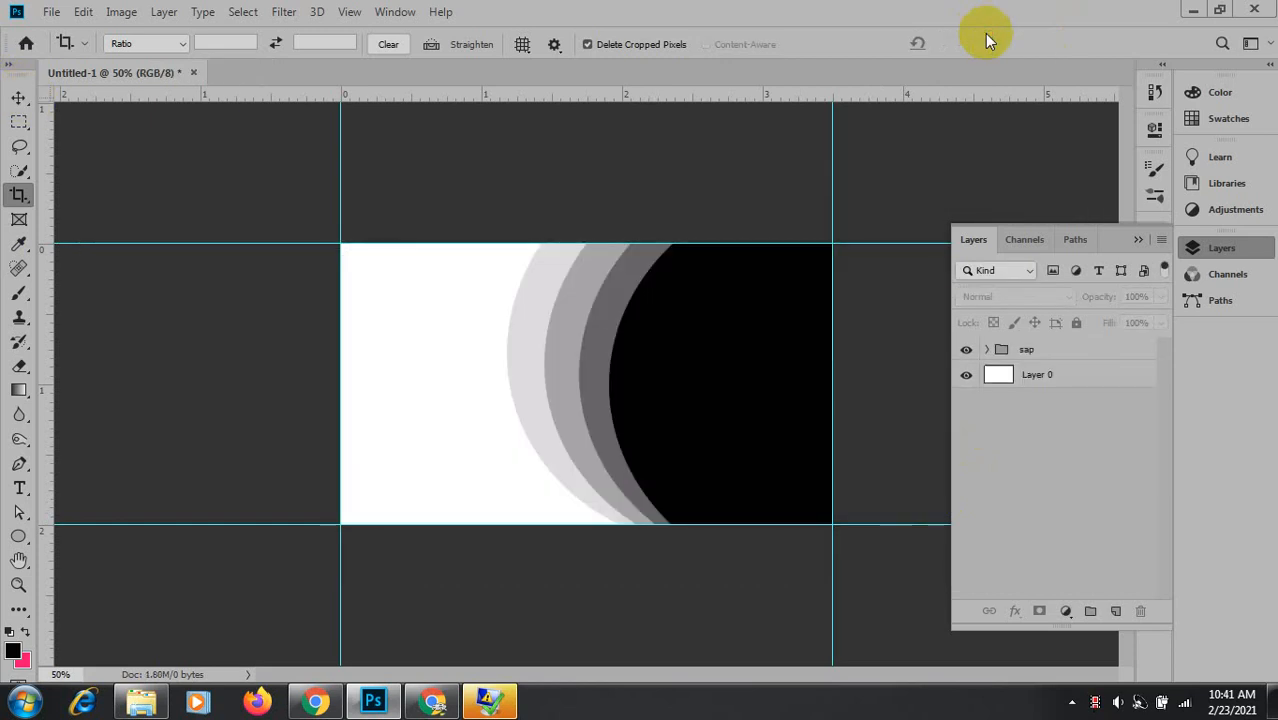
pyautogui.click(18, 97)
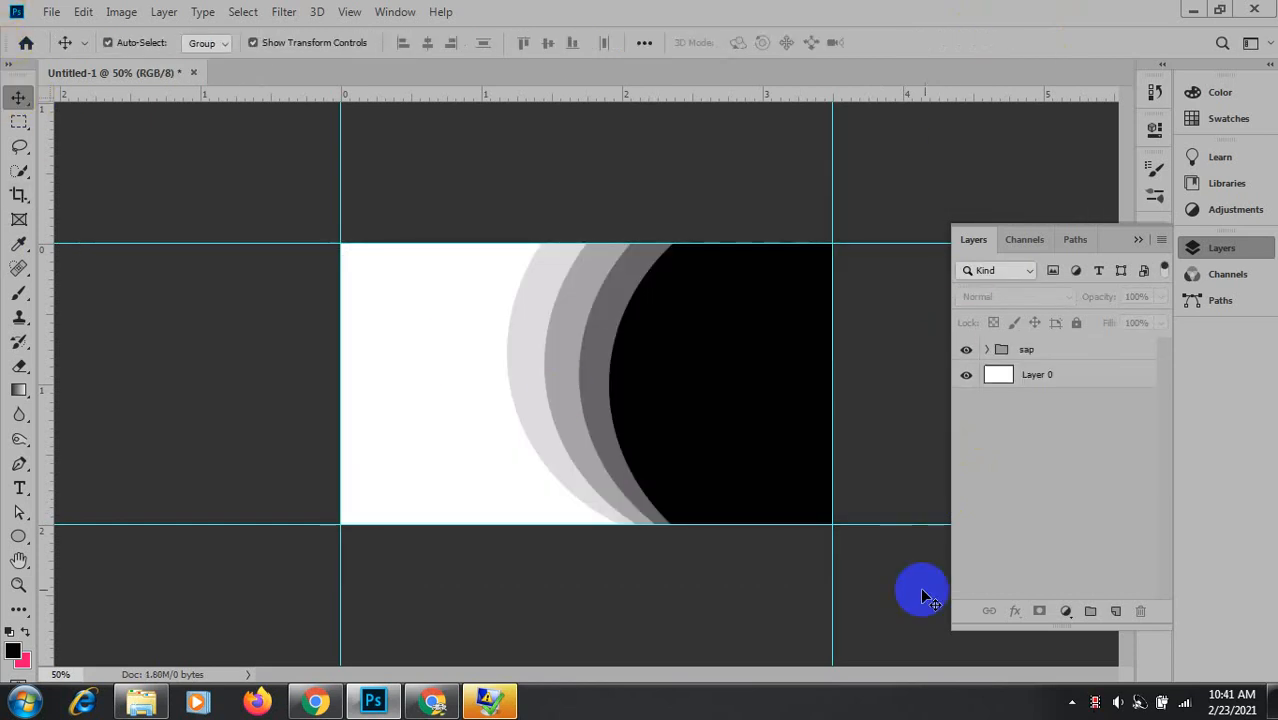
# Select the sap group and drag its arcs about 0.38 in to the left.
pyautogui.click(722, 397)
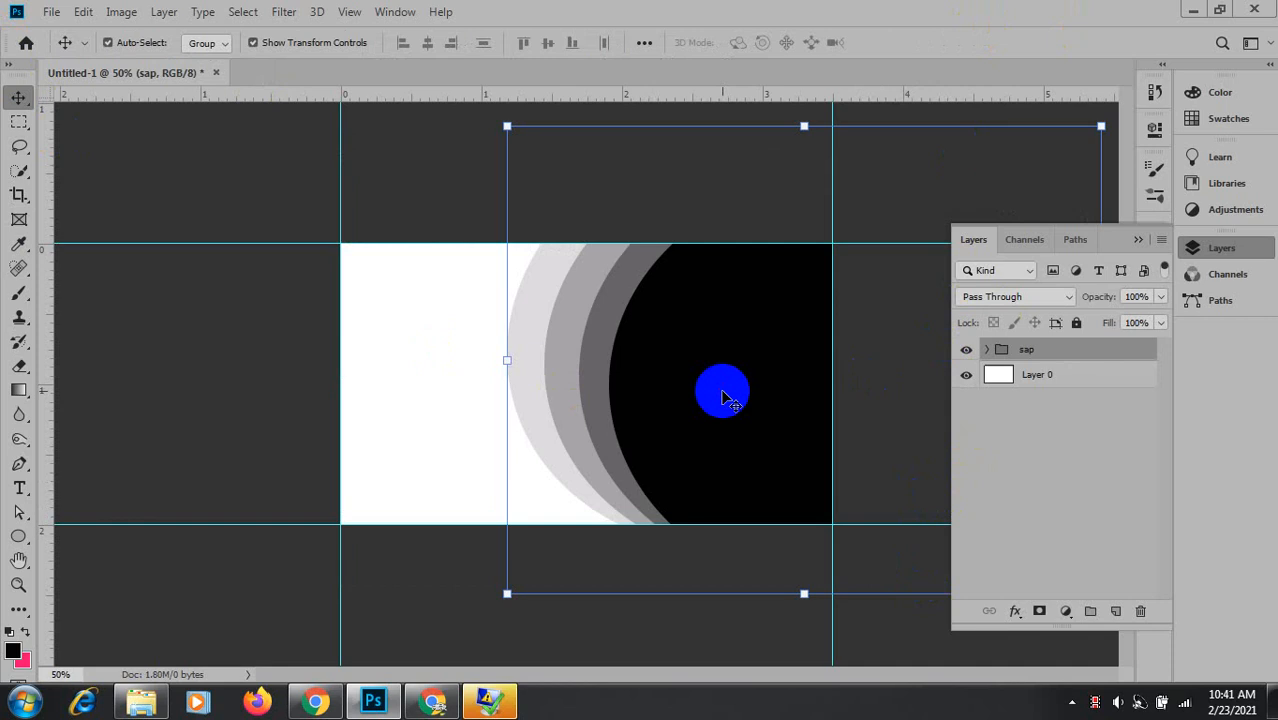
pyautogui.click(987, 350)
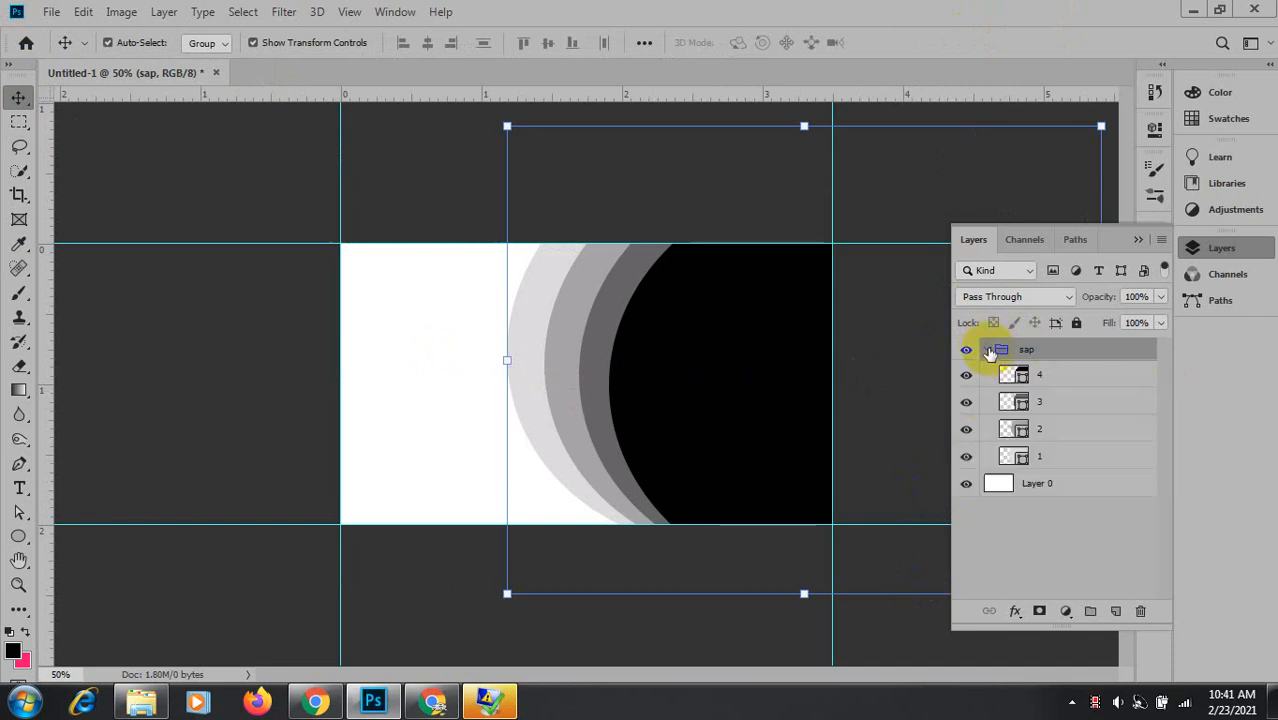
pyautogui.click(988, 350)
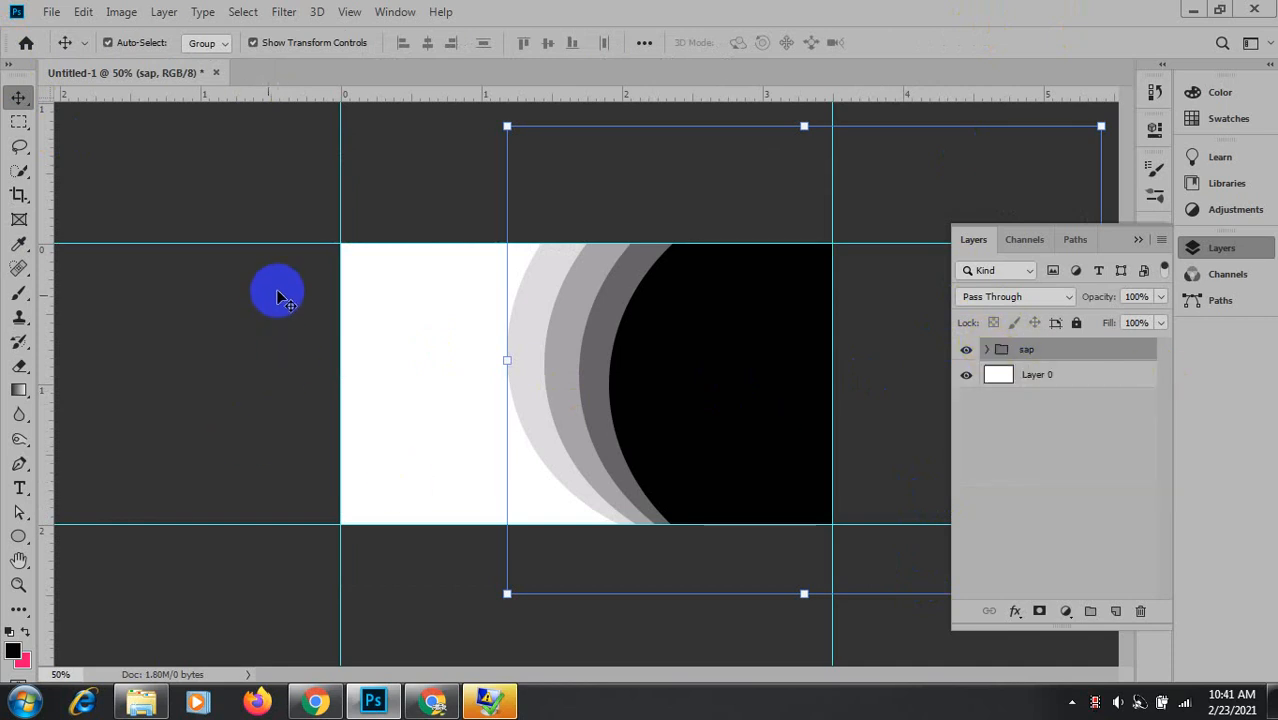
pyautogui.click(220, 346)
pyautogui.click(702, 360)
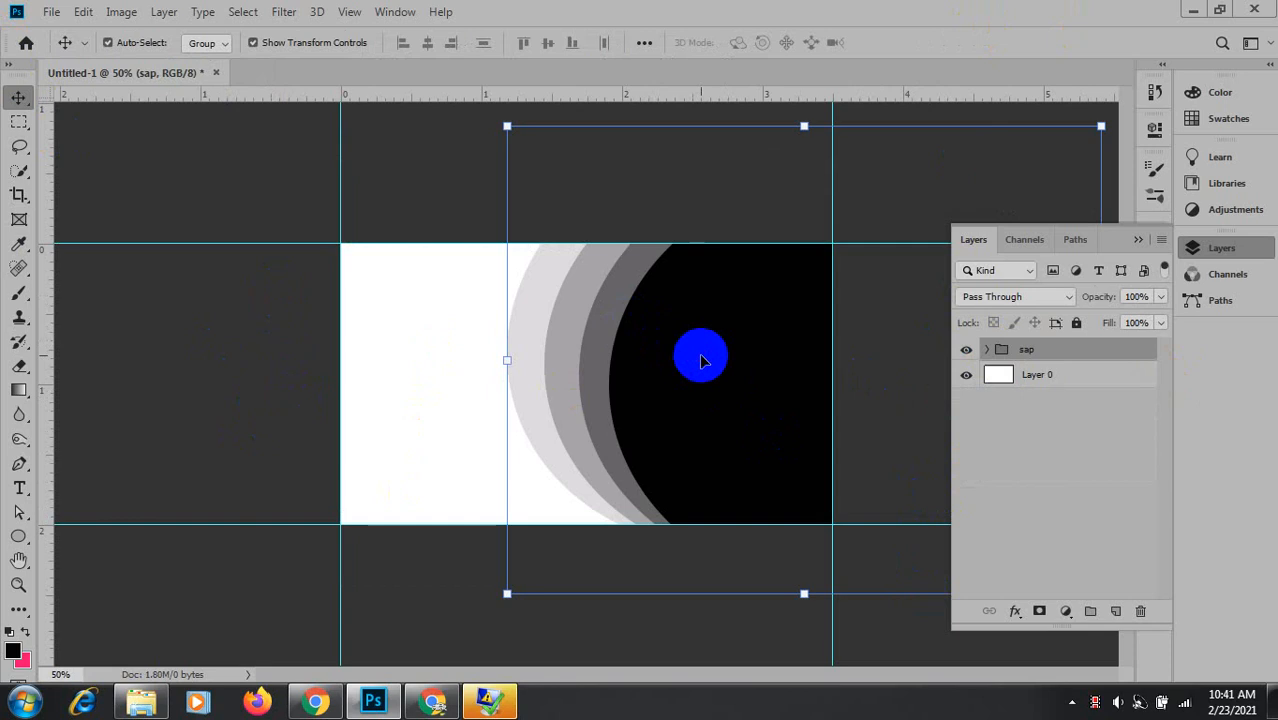
pyautogui.moveTo(702, 360); pyautogui.dragTo(655, 360)
# Expand and collapse the sap group's layer list, then slightly adjust the arcs' position.
pyautogui.click(986, 349)
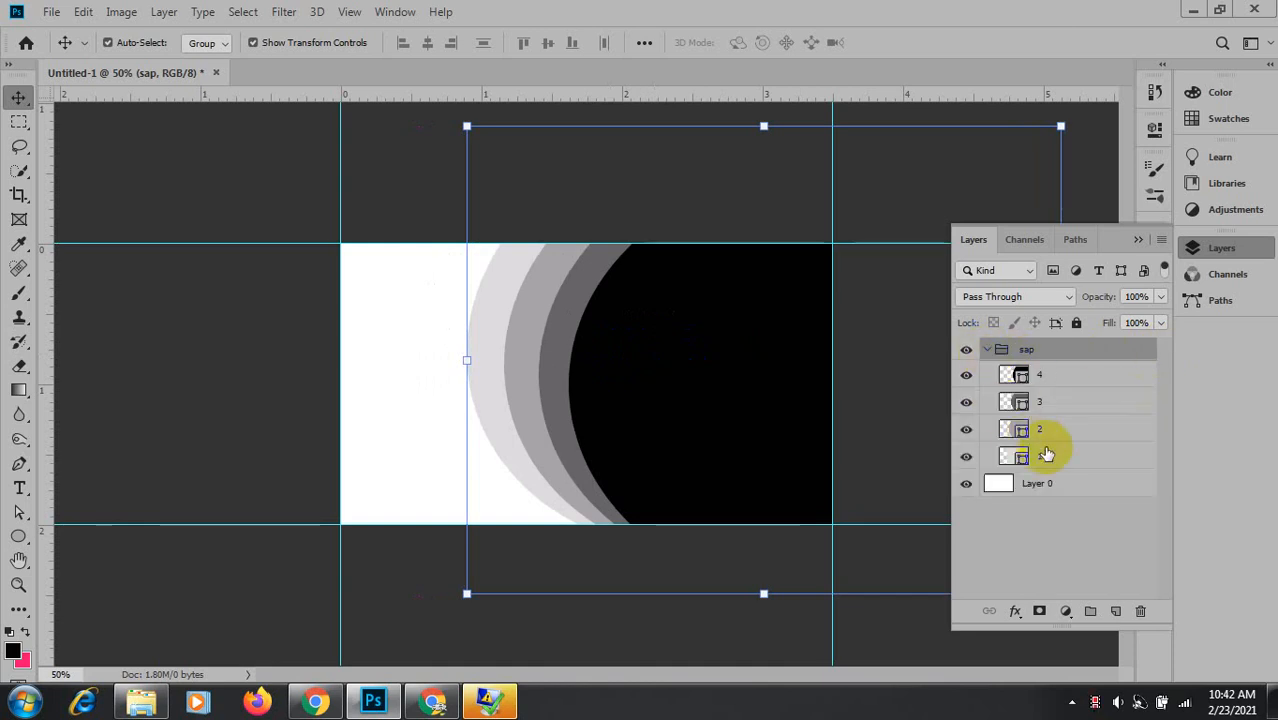
pyautogui.click(987, 350)
pyautogui.click(987, 350)
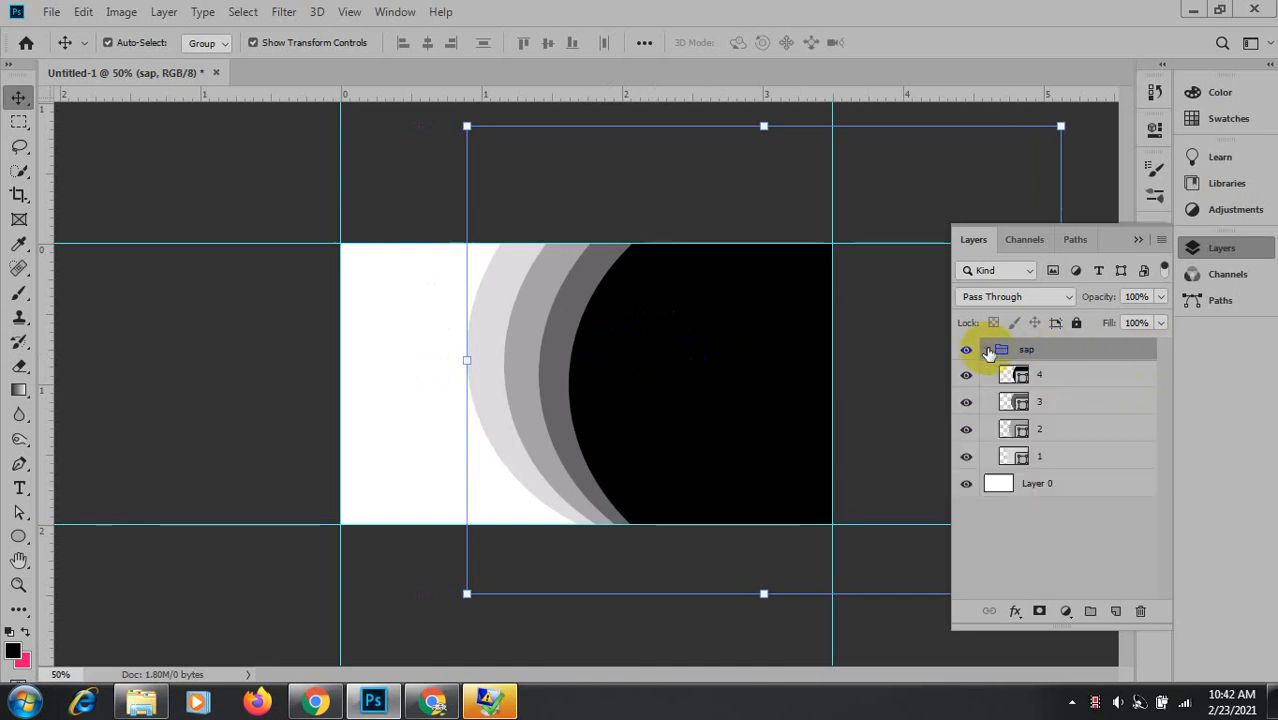
pyautogui.click(987, 350)
pyautogui.click(987, 350)
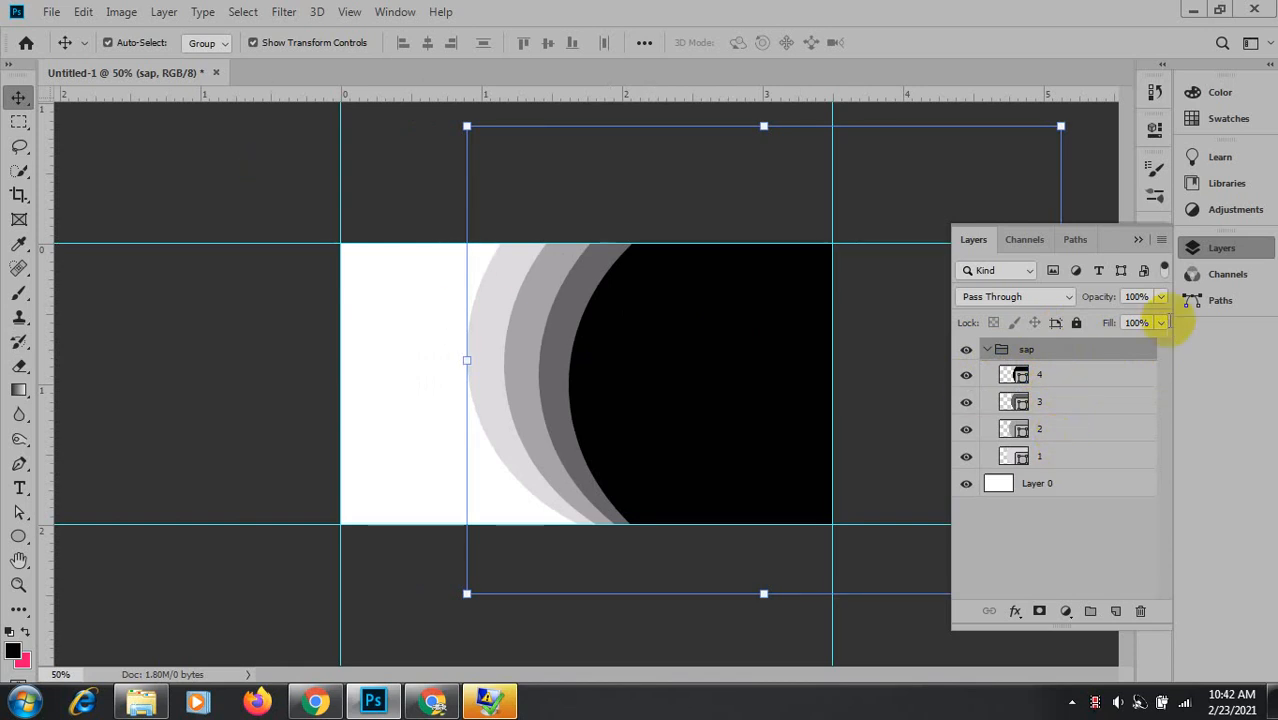
pyautogui.click(963, 354)
pyautogui.click(986, 349)
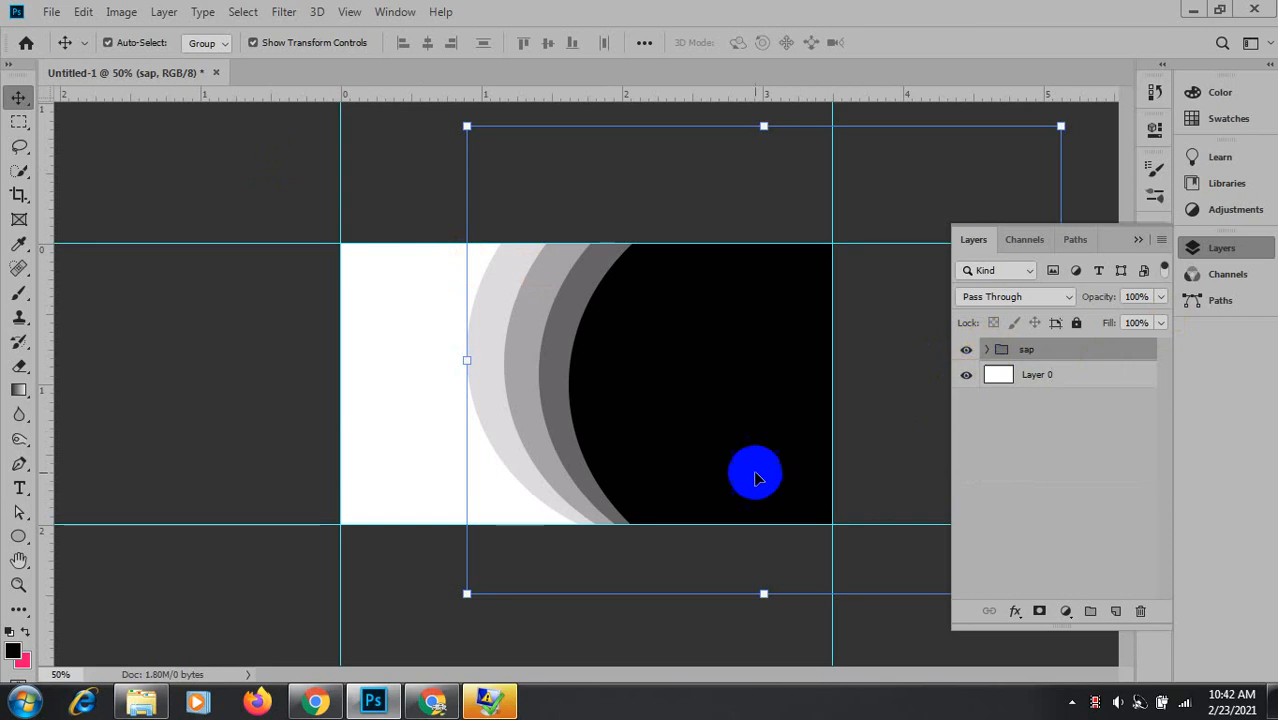
pyautogui.moveTo(634, 410)
pyautogui.mouseDown()
pyautogui.moveTo(646, 406)
pyautogui.moveTo(633, 406)
pyautogui.mouseUp()
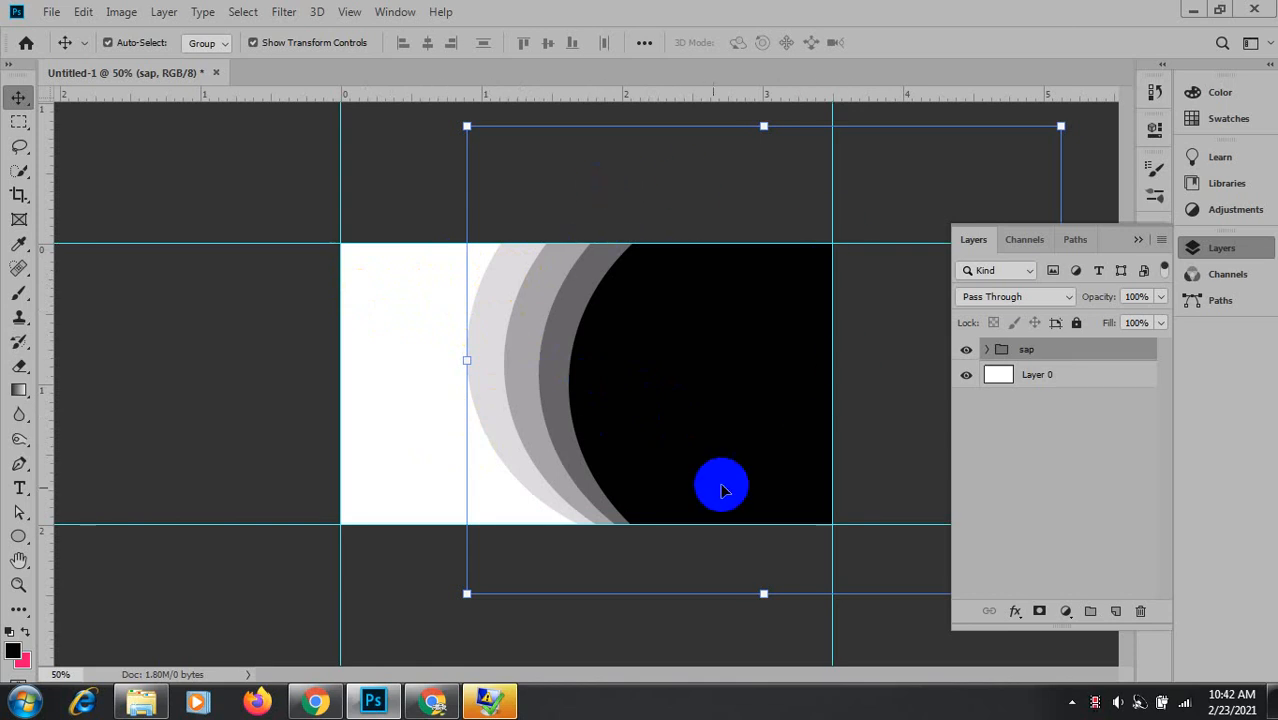
pyautogui.click(18, 538)
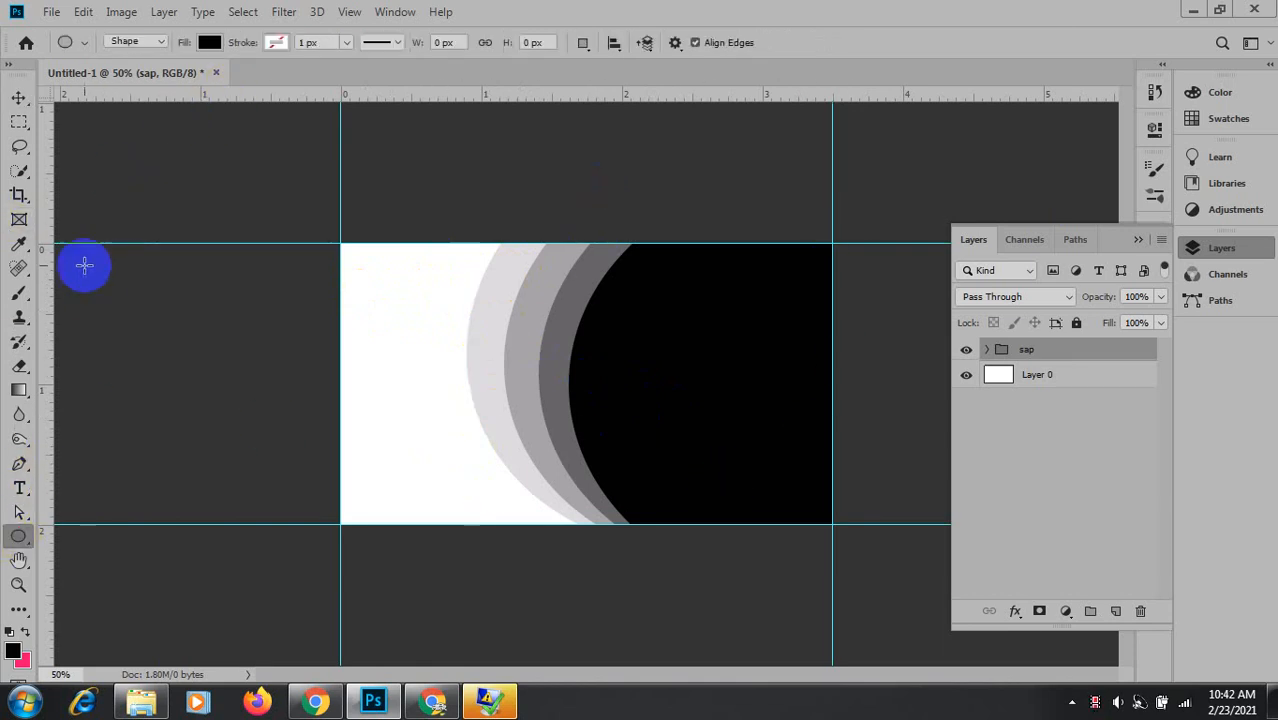
pyautogui.moveTo(86, 263); pyautogui.dragTo(220, 416)
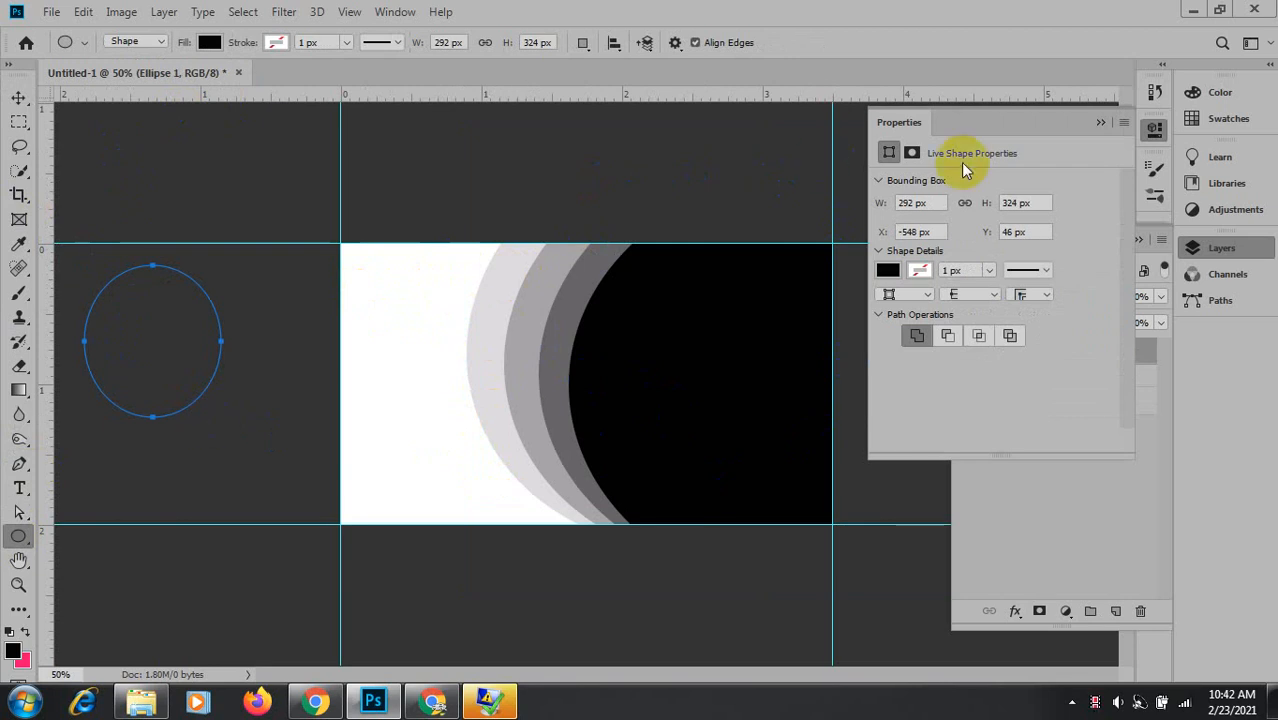
pyautogui.click(1101, 122)
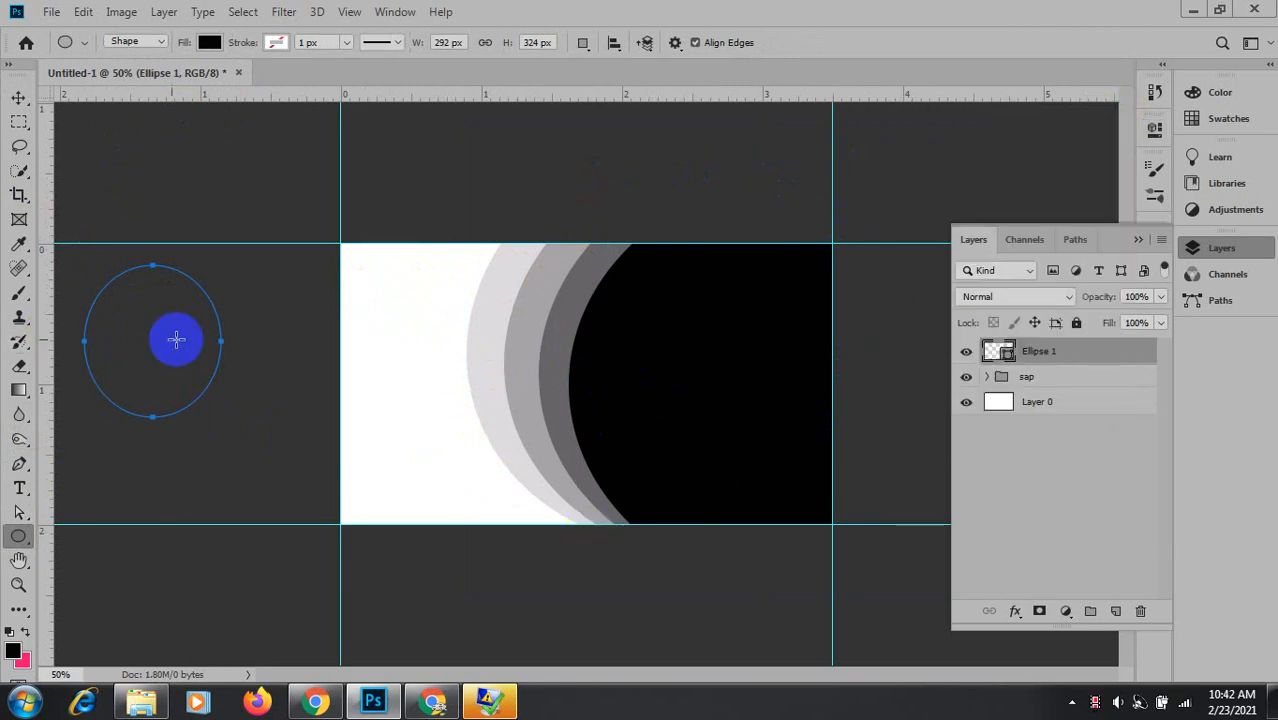
pyautogui.click(18, 97)
pyautogui.moveTo(148, 337); pyautogui.dragTo(449, 353)
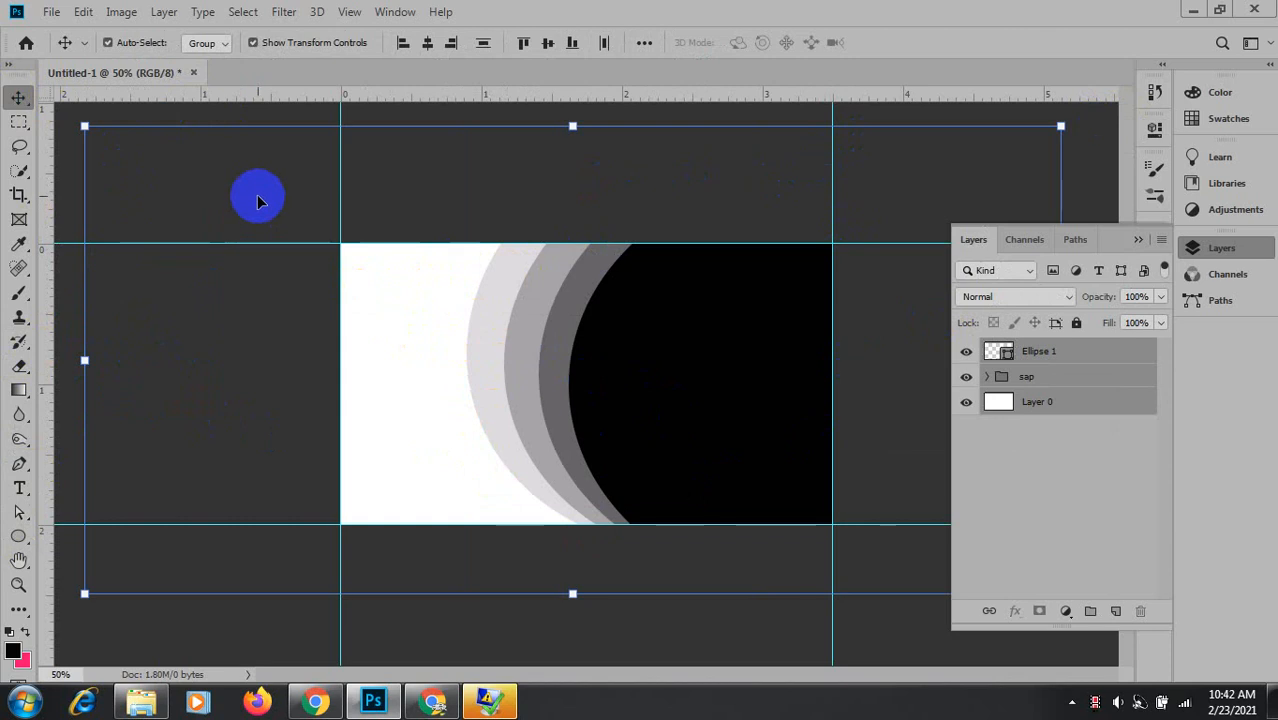
pyautogui.hotkey('ctrl', 'z')
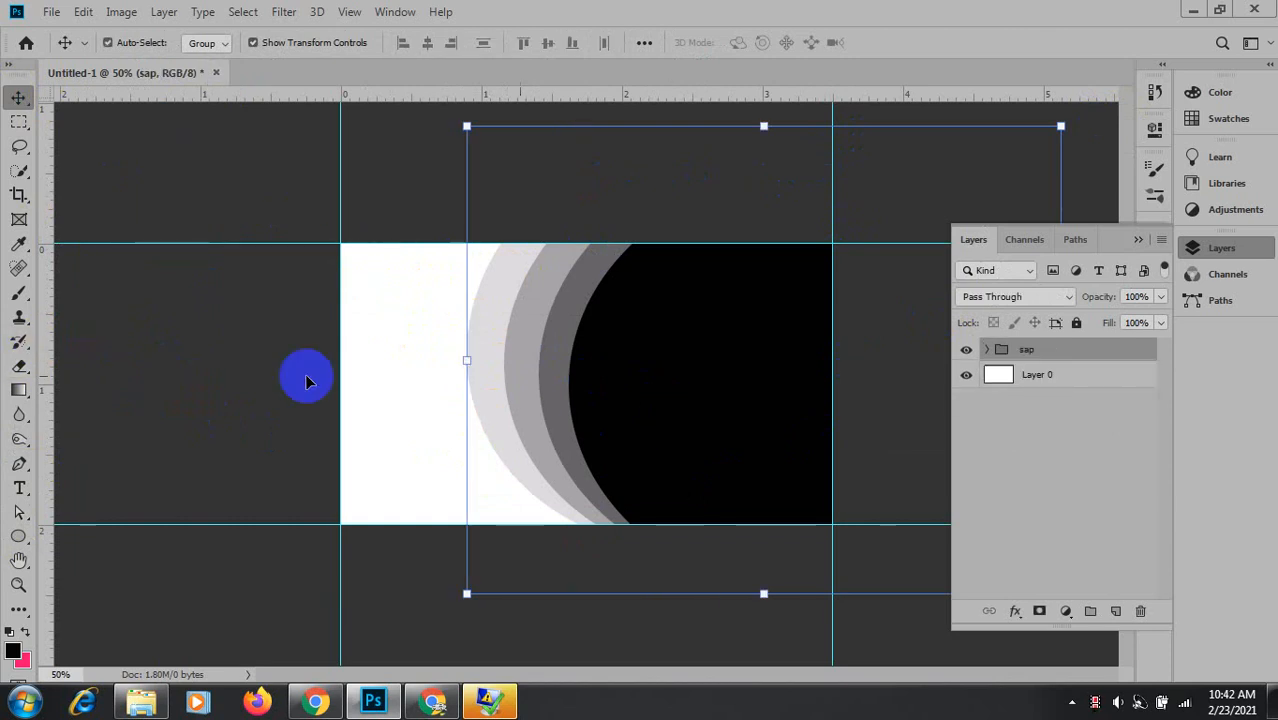
pyautogui.click(171, 348)
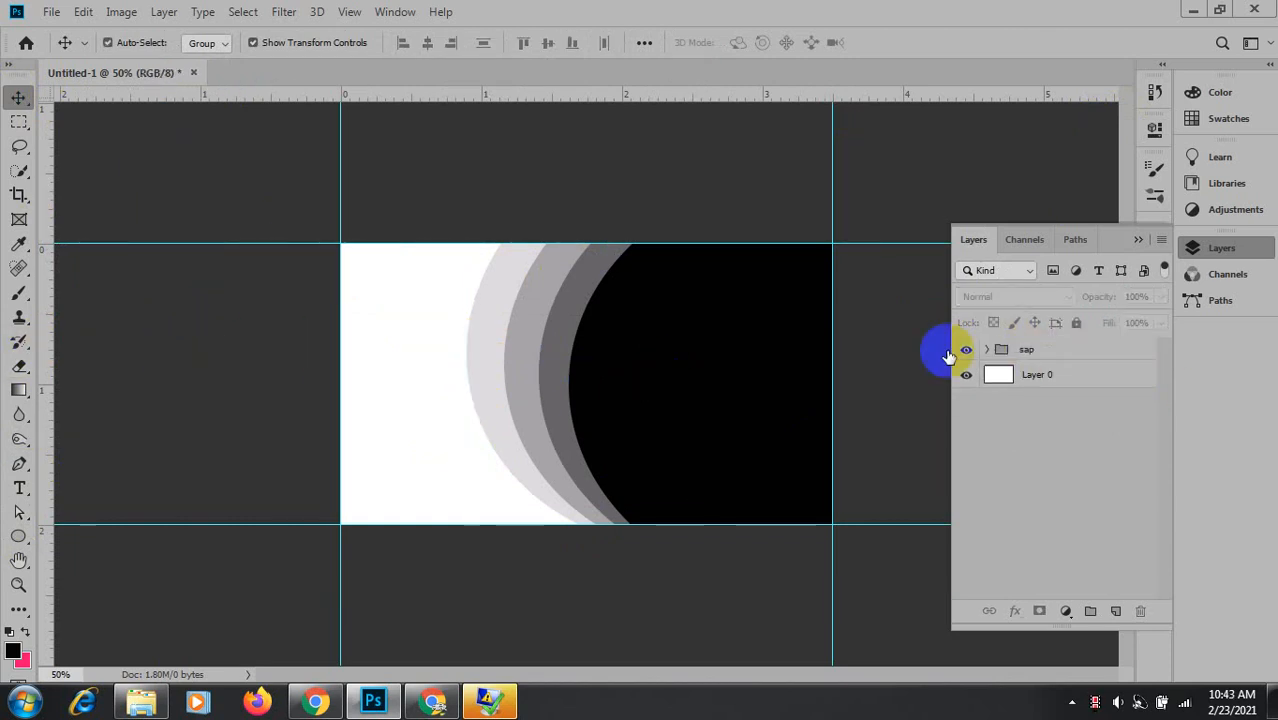
pyautogui.hotkey('ctrl', 'z')
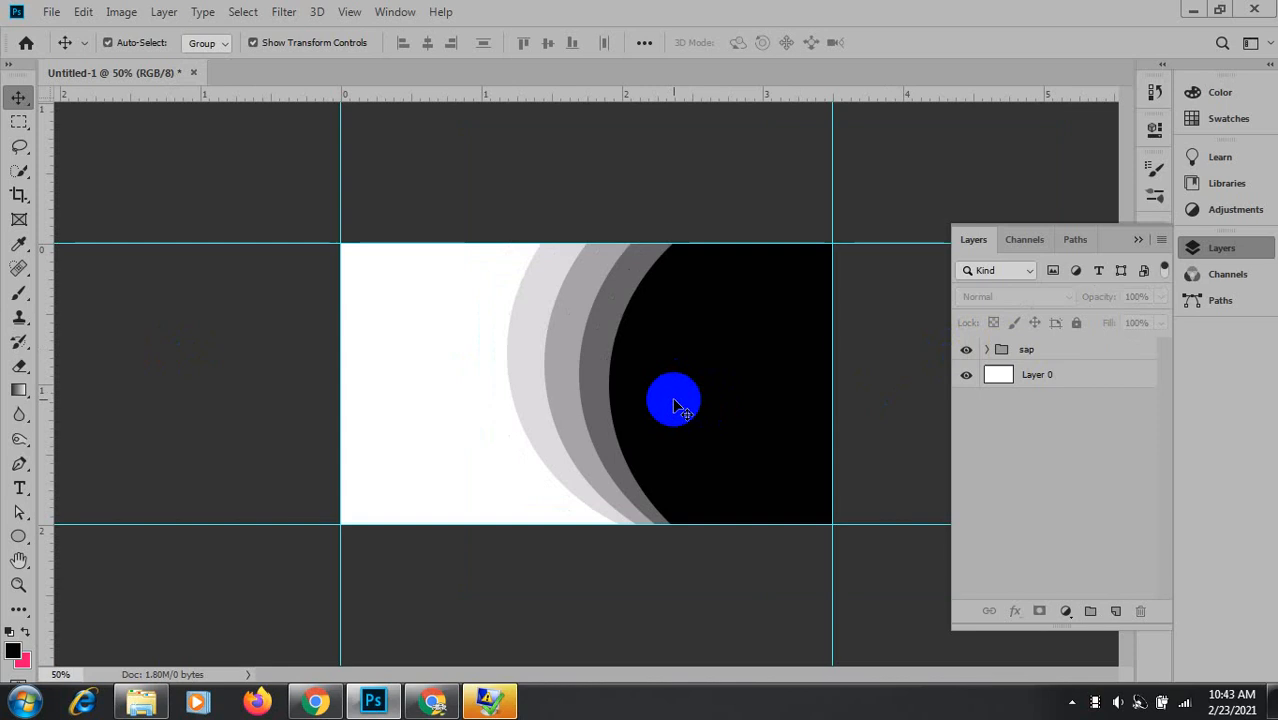
pyautogui.hotkey('ctrl', 'shift', 'z')
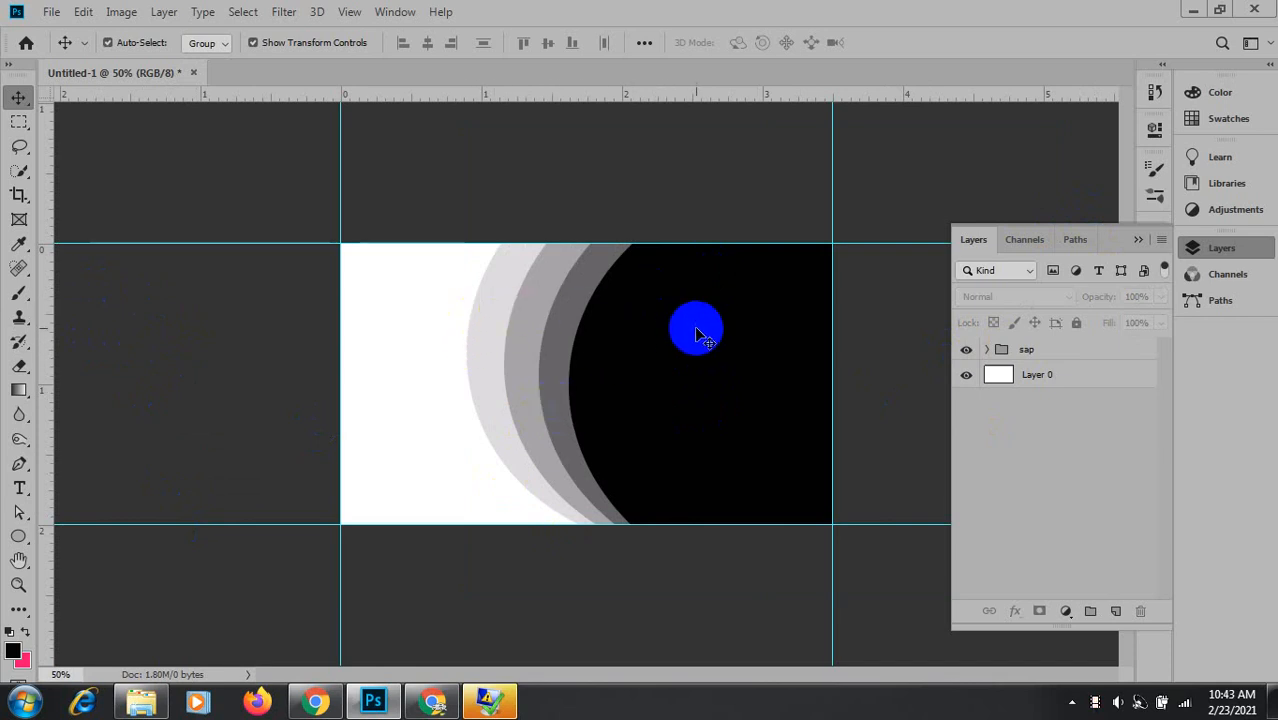
pyautogui.click(995, 350)
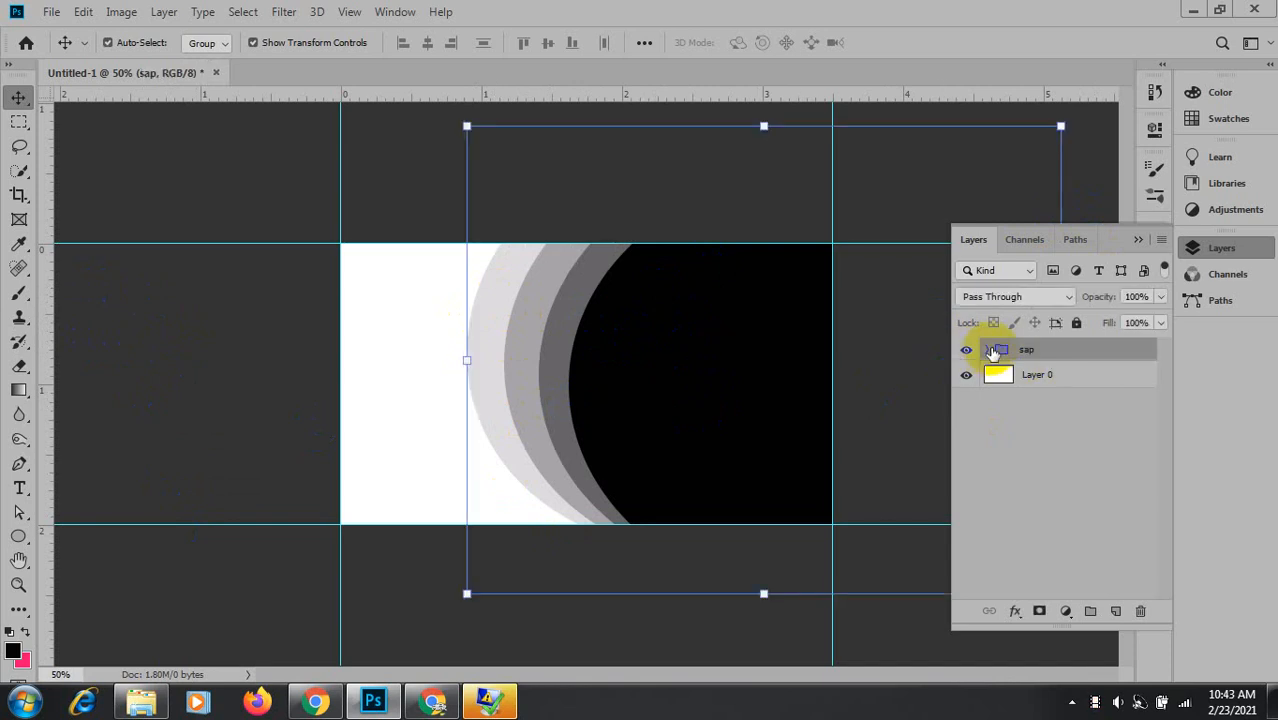
# Recolour arc layer 4 to deep teal 038369.
pyautogui.click(988, 350)
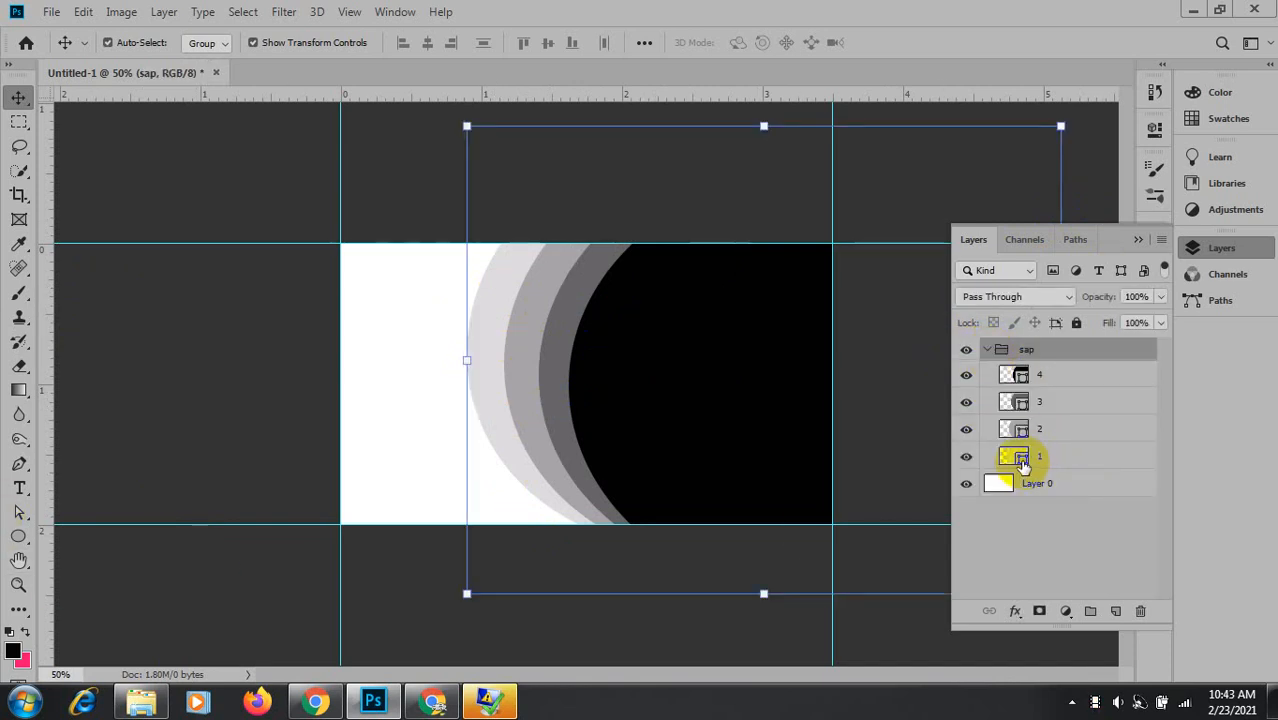
pyautogui.doubleClick(1019, 377)
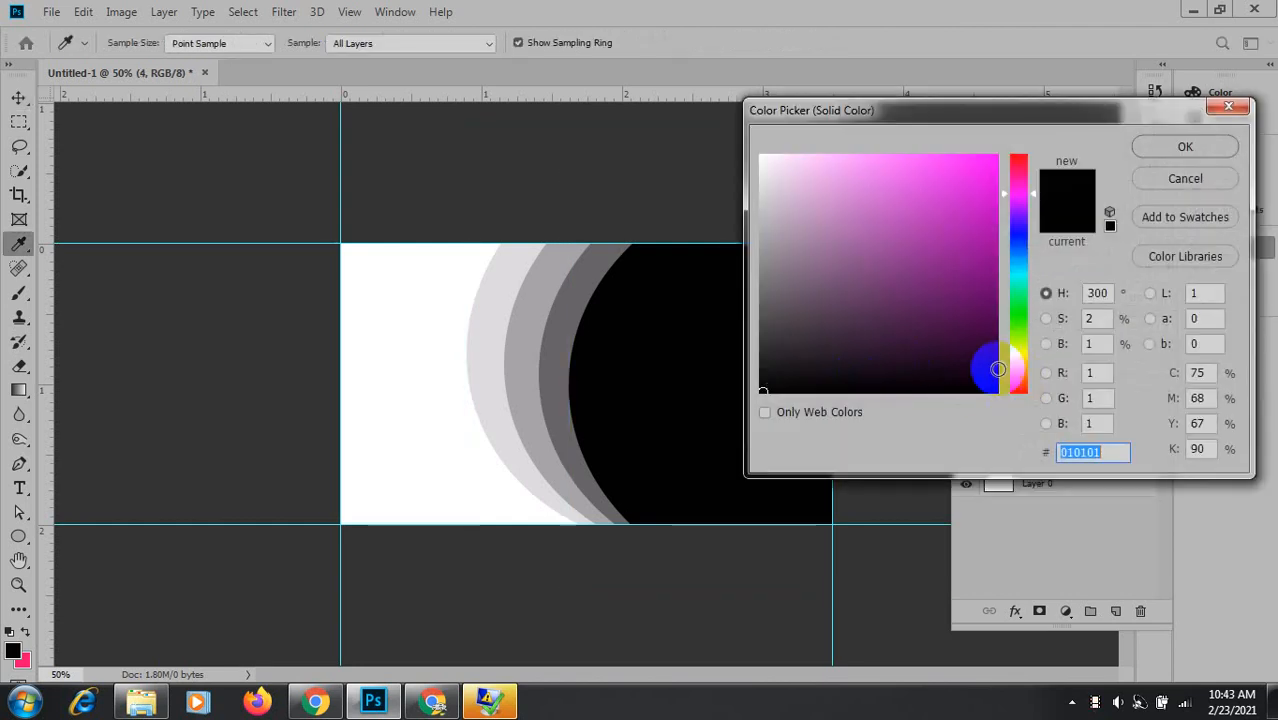
pyautogui.moveTo(1046, 195); pyautogui.dragTo(1040, 288)
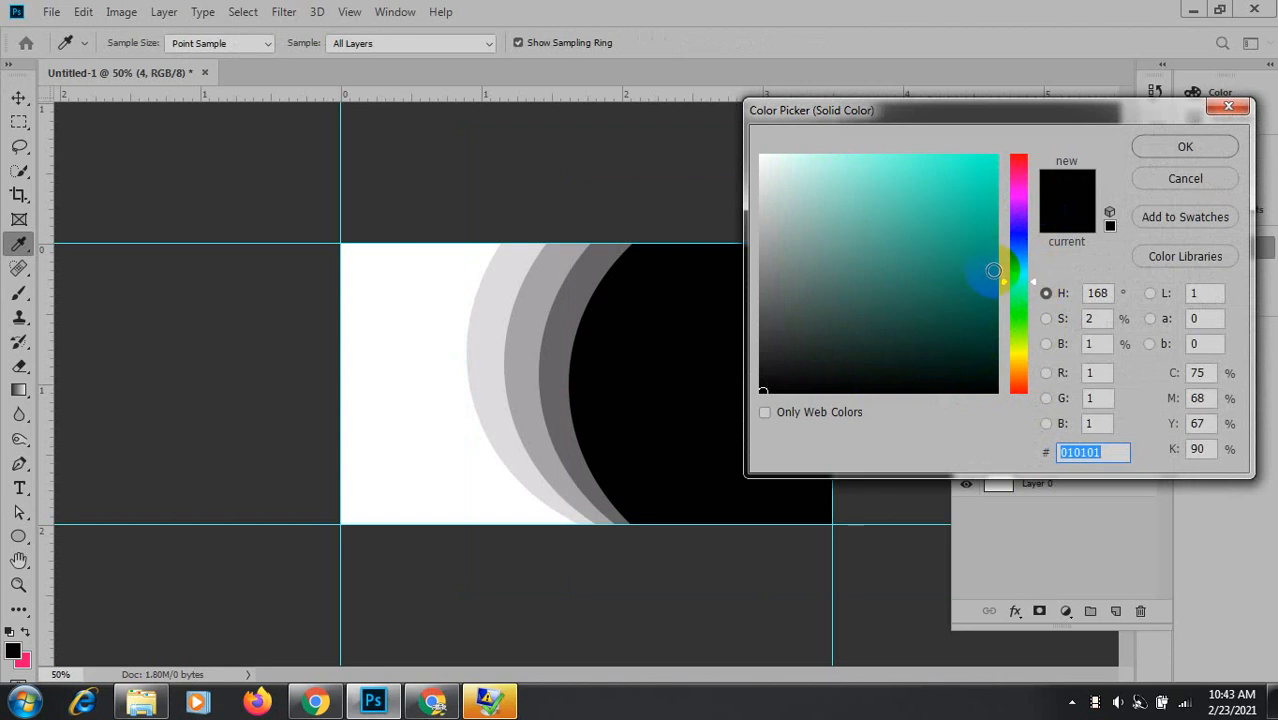
pyautogui.click(993, 270)
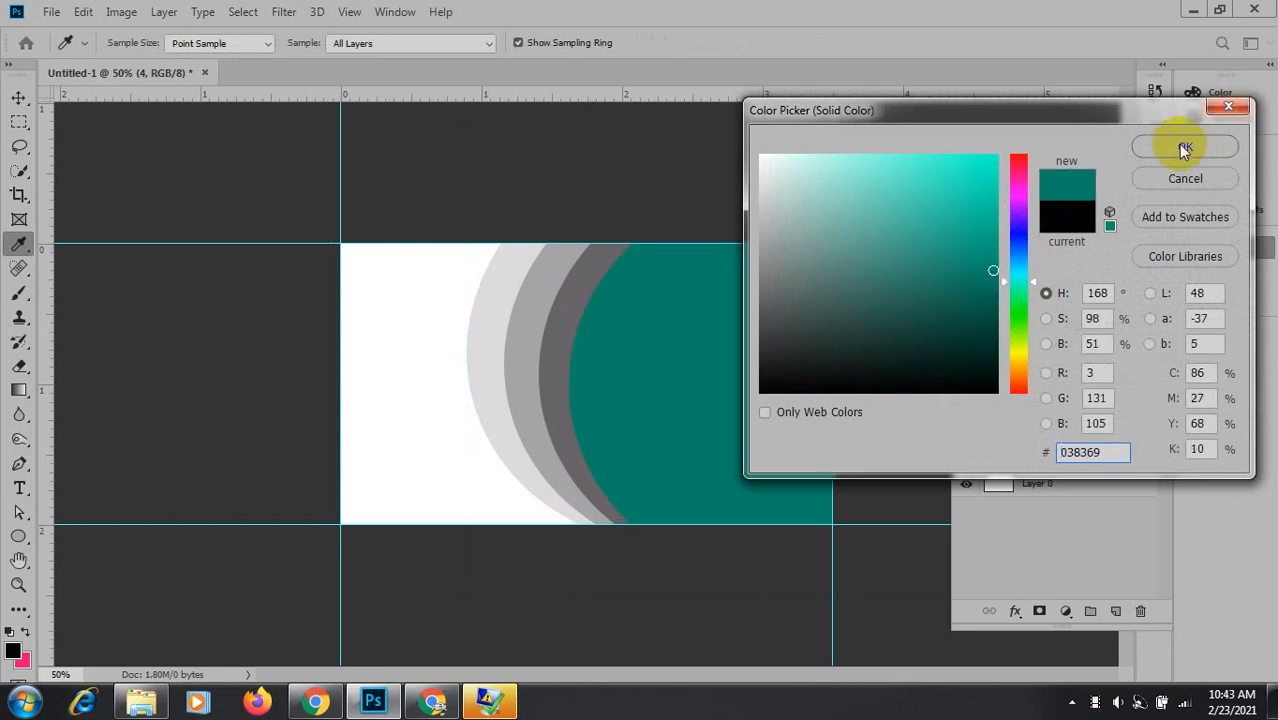
pyautogui.click(1185, 148)
pyautogui.press('v')
# Recolour arc layer 3 to brighter teal 05ad8b.
pyautogui.click(1020, 404)
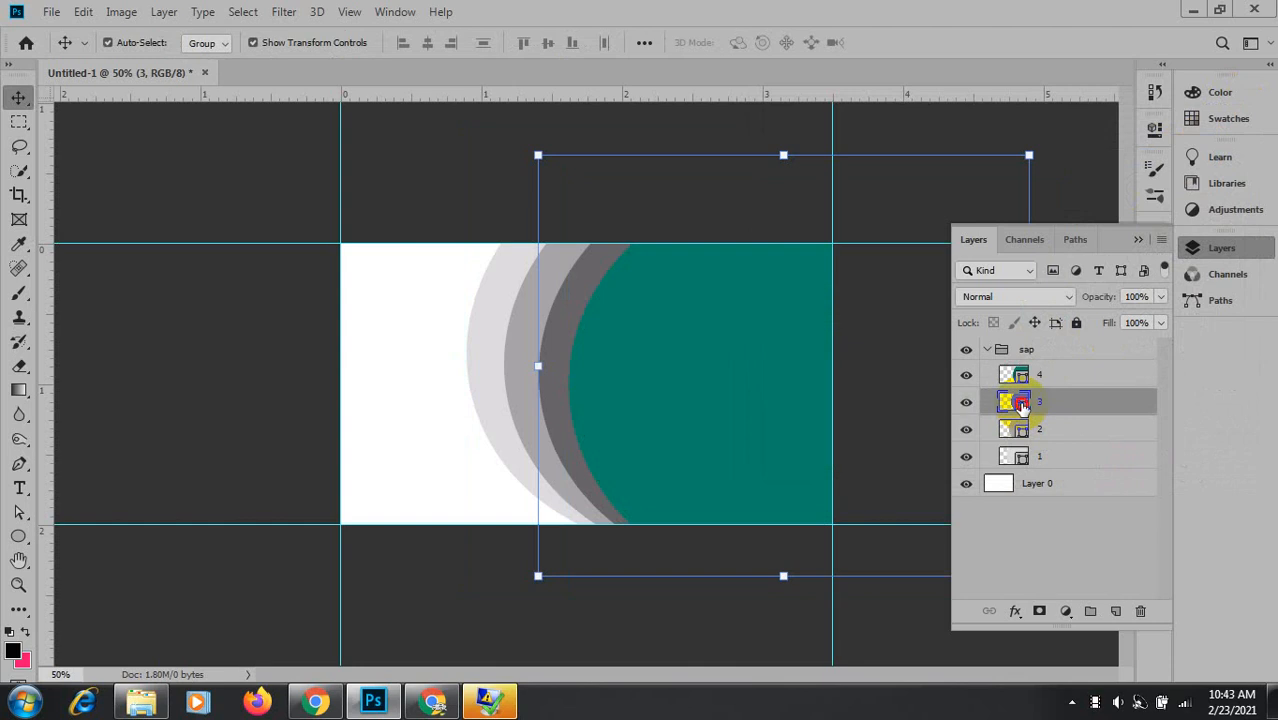
pyautogui.doubleClick(1020, 403)
pyautogui.click(656, 337)
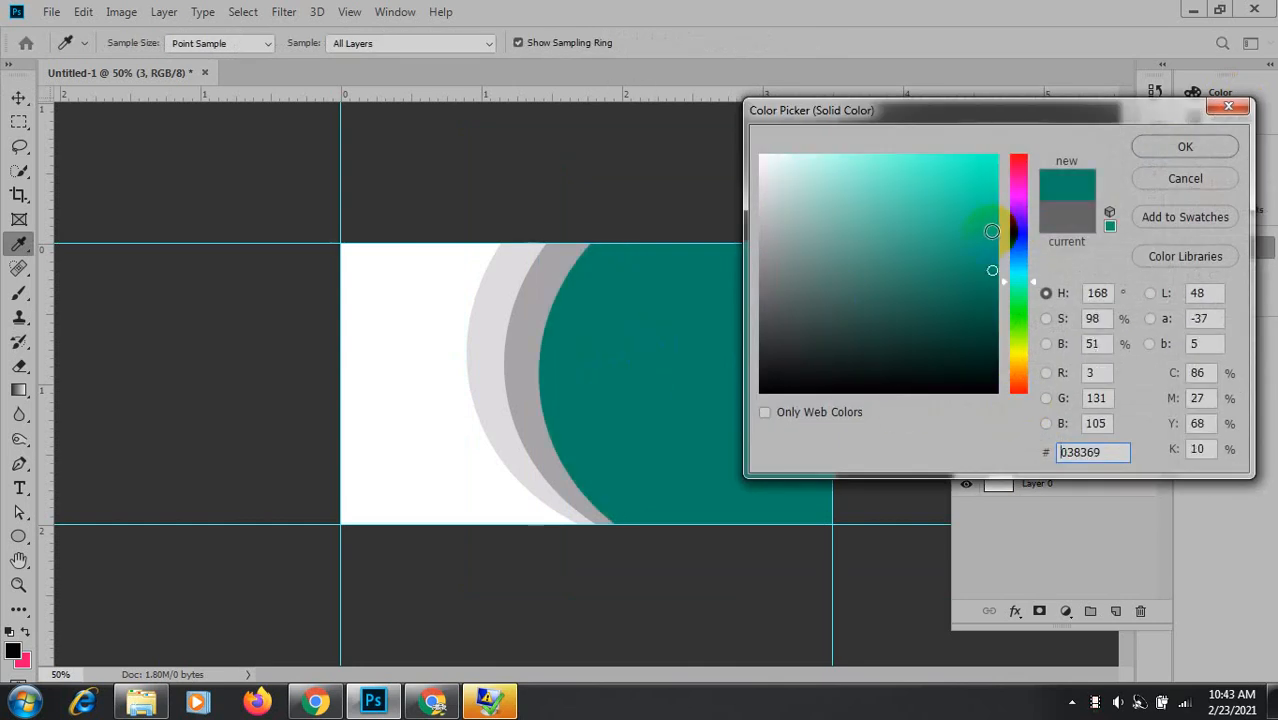
pyautogui.click(991, 231)
pyautogui.click(1208, 148)
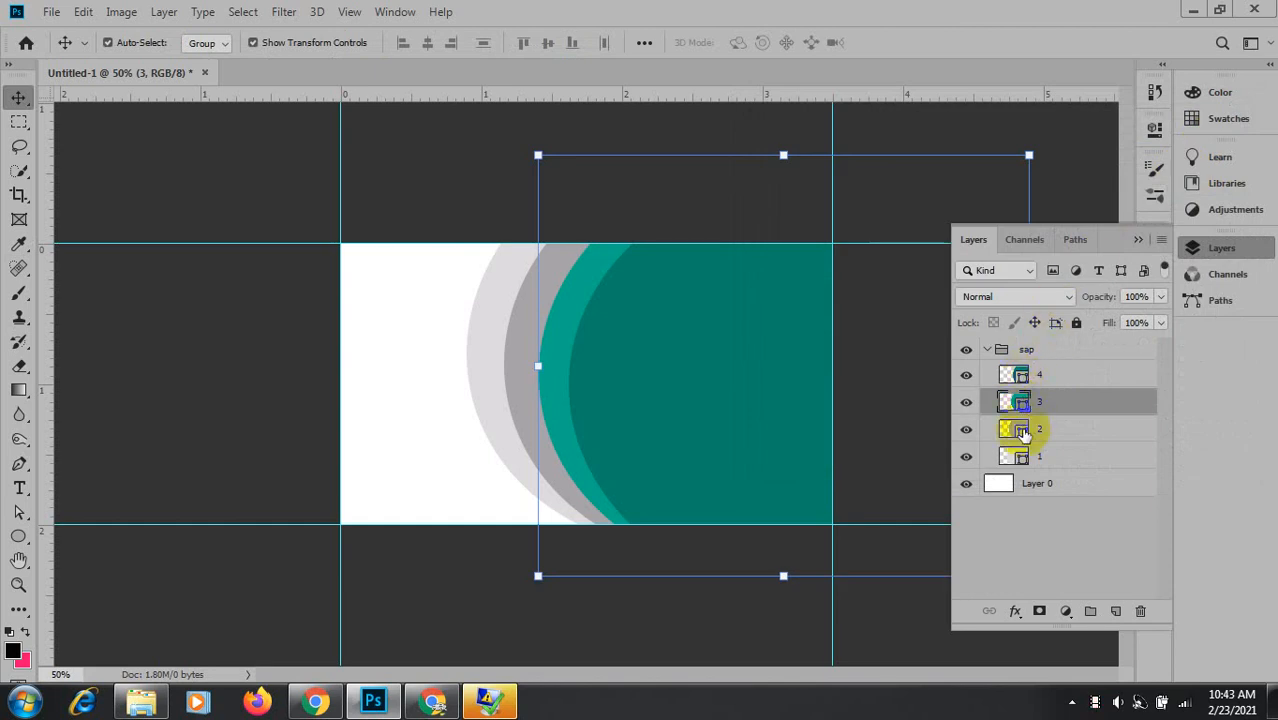
# Recolour arc layer 2 to a brighter teal, 22e0ba.
pyautogui.click(1022, 432)
pyautogui.doubleClick(1019, 430)
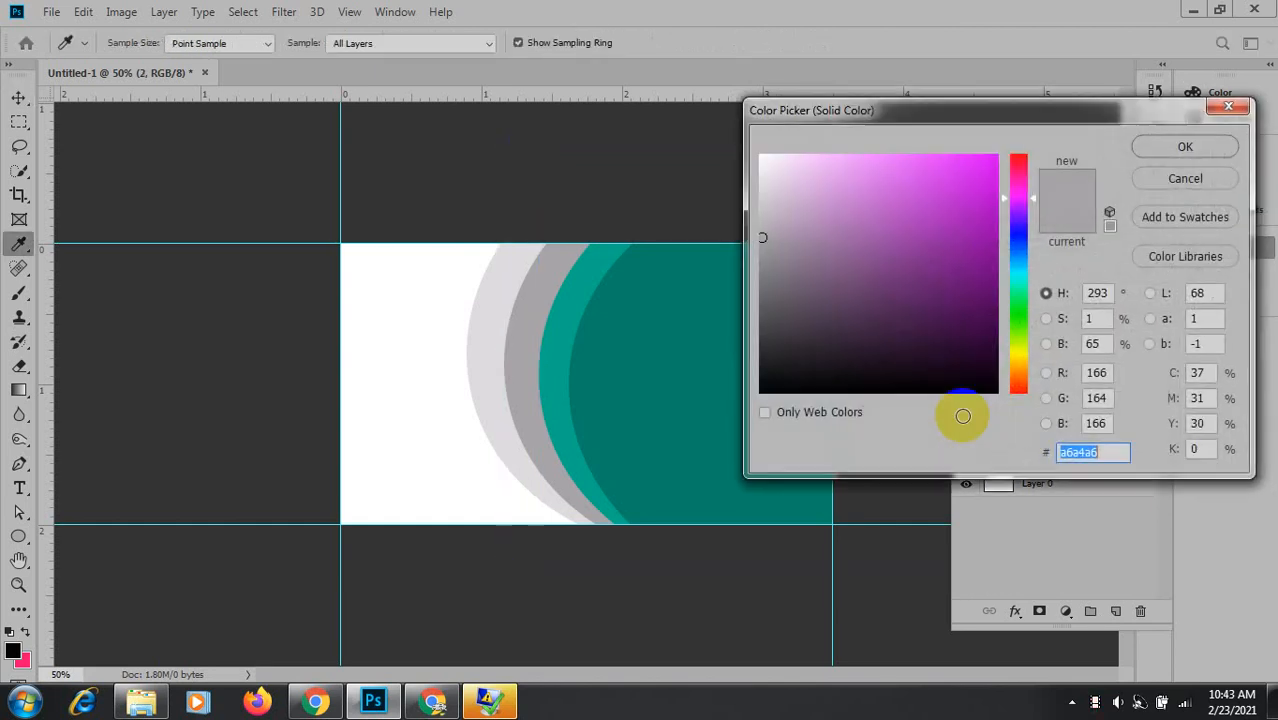
pyautogui.click(572, 290)
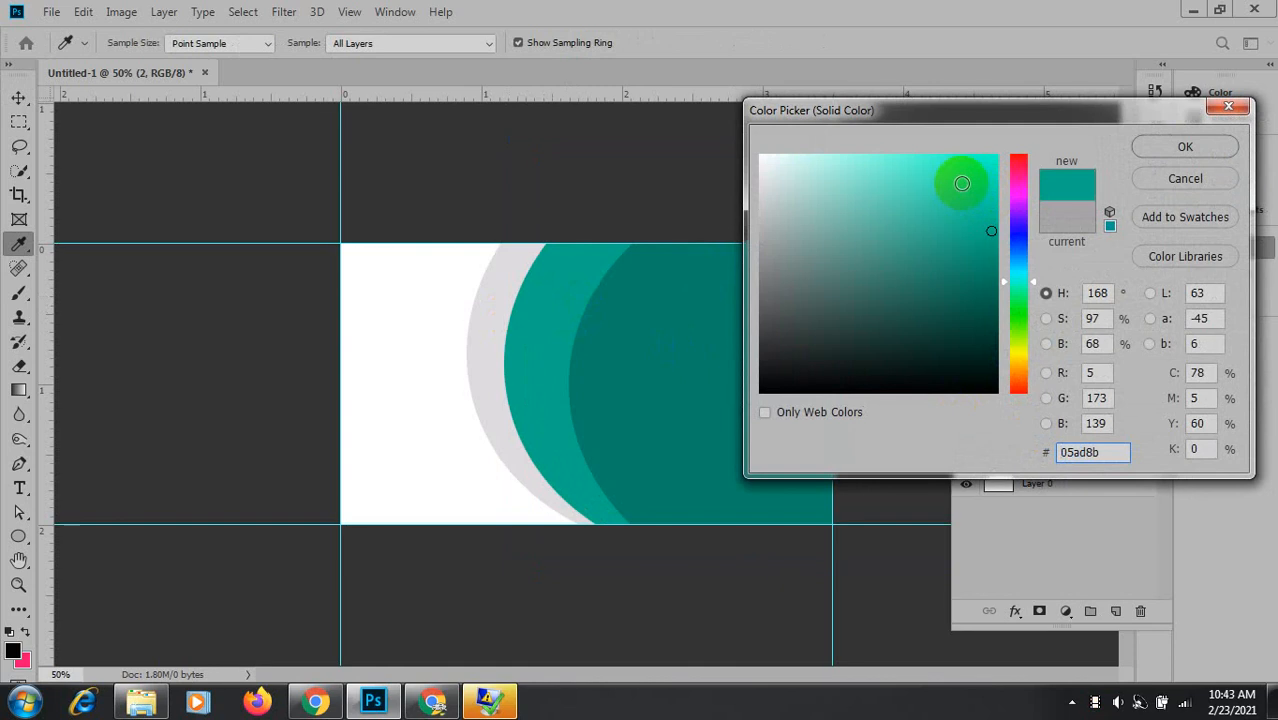
pyautogui.click(961, 183)
pyautogui.click(1180, 146)
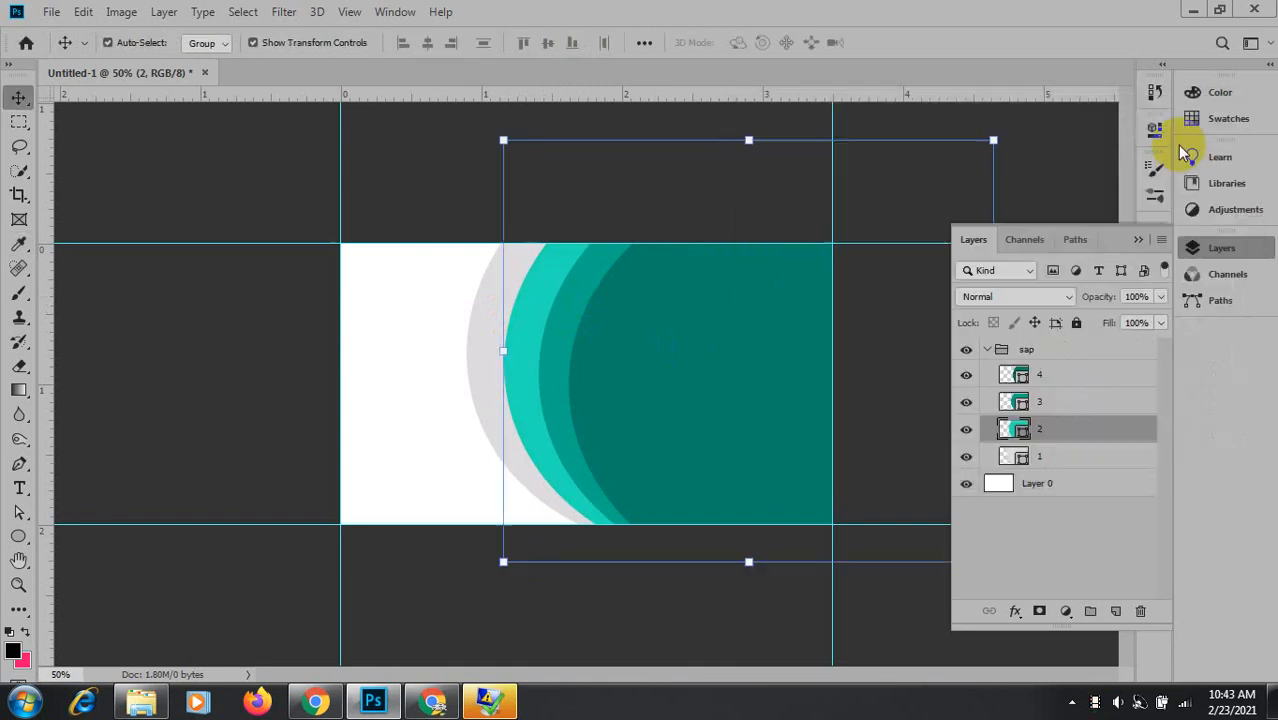
# Recolour outer arc layer 1 to light teal 9efce9, then select all four arc layers.
pyautogui.click(1024, 458)
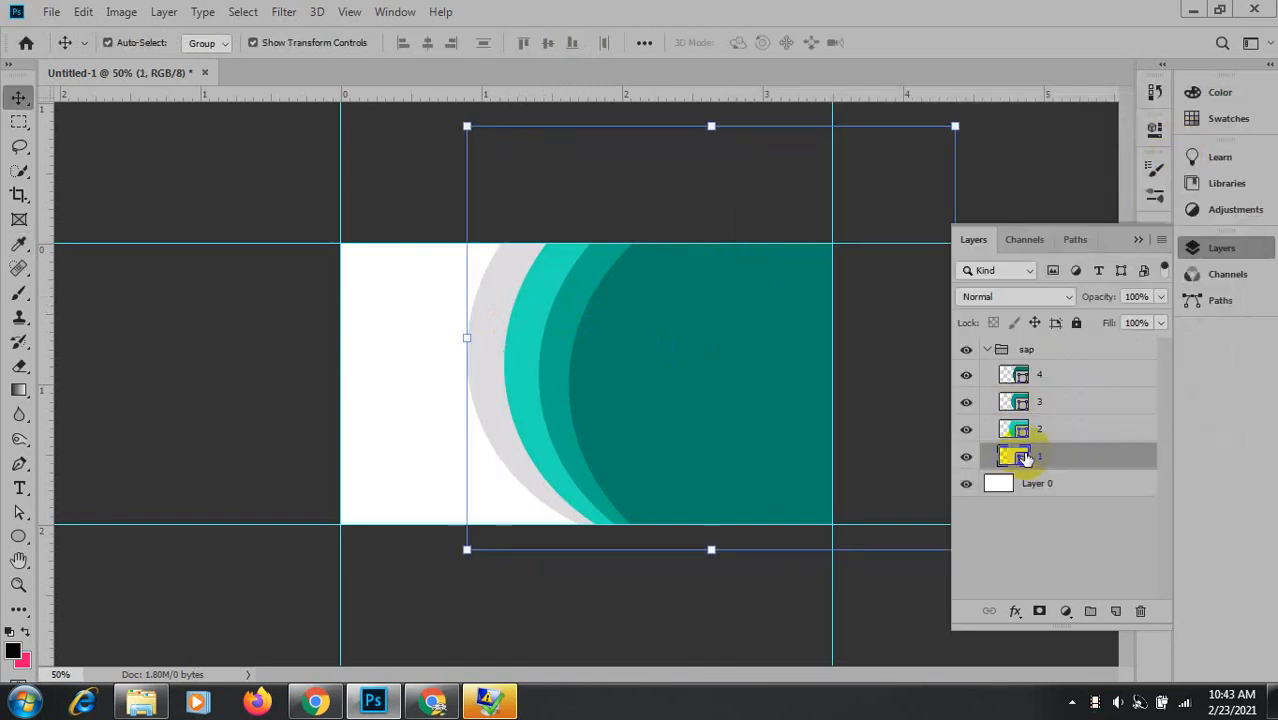
pyautogui.doubleClick(1024, 458)
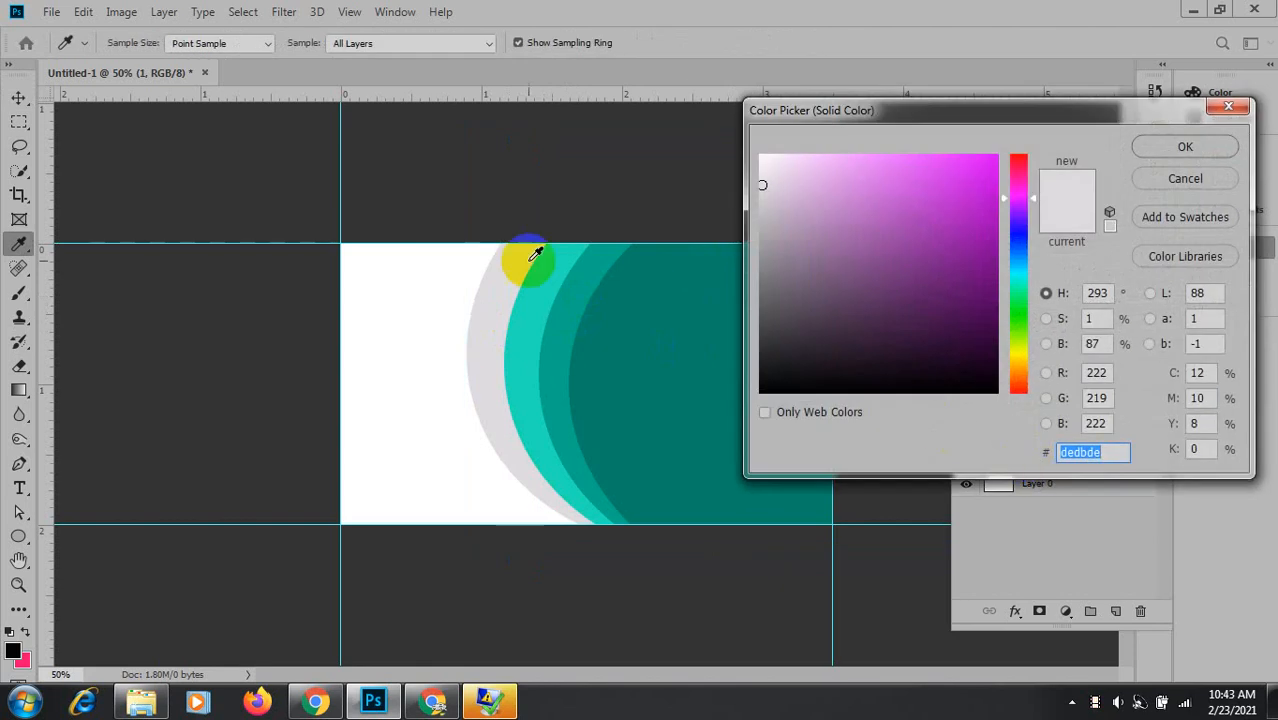
pyautogui.click(529, 291)
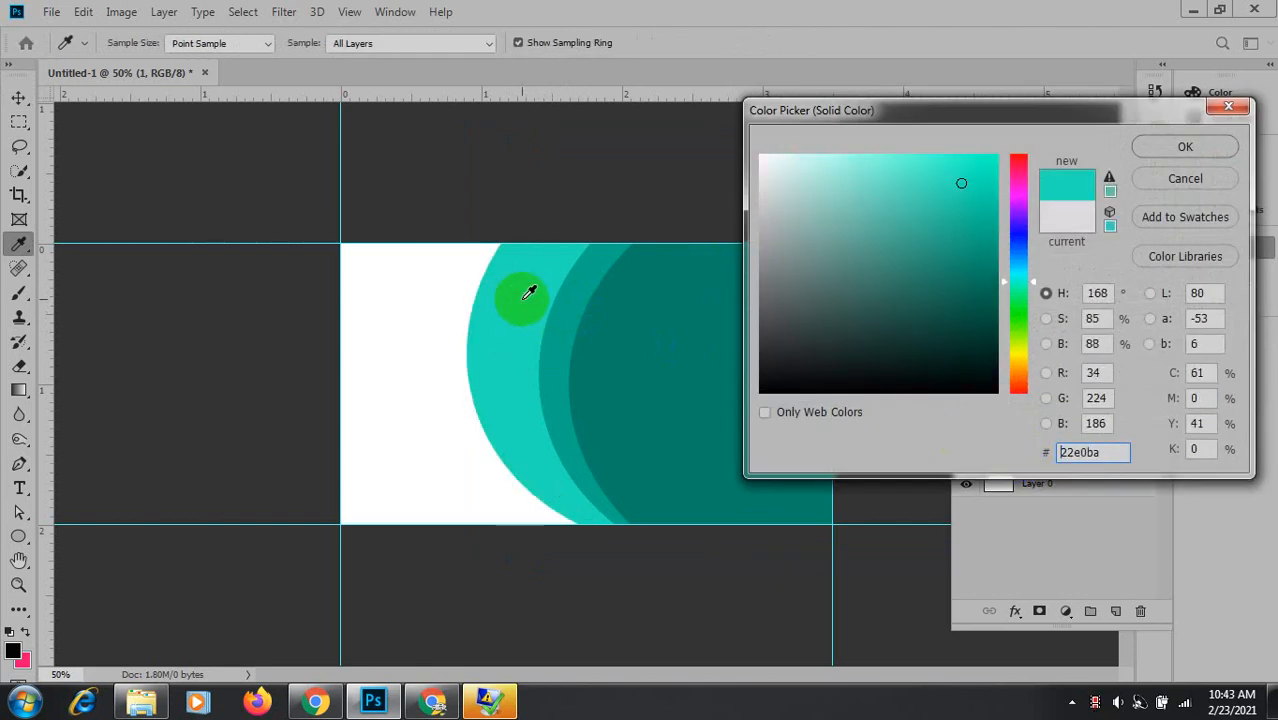
pyautogui.click(848, 157)
pyautogui.click(1184, 148)
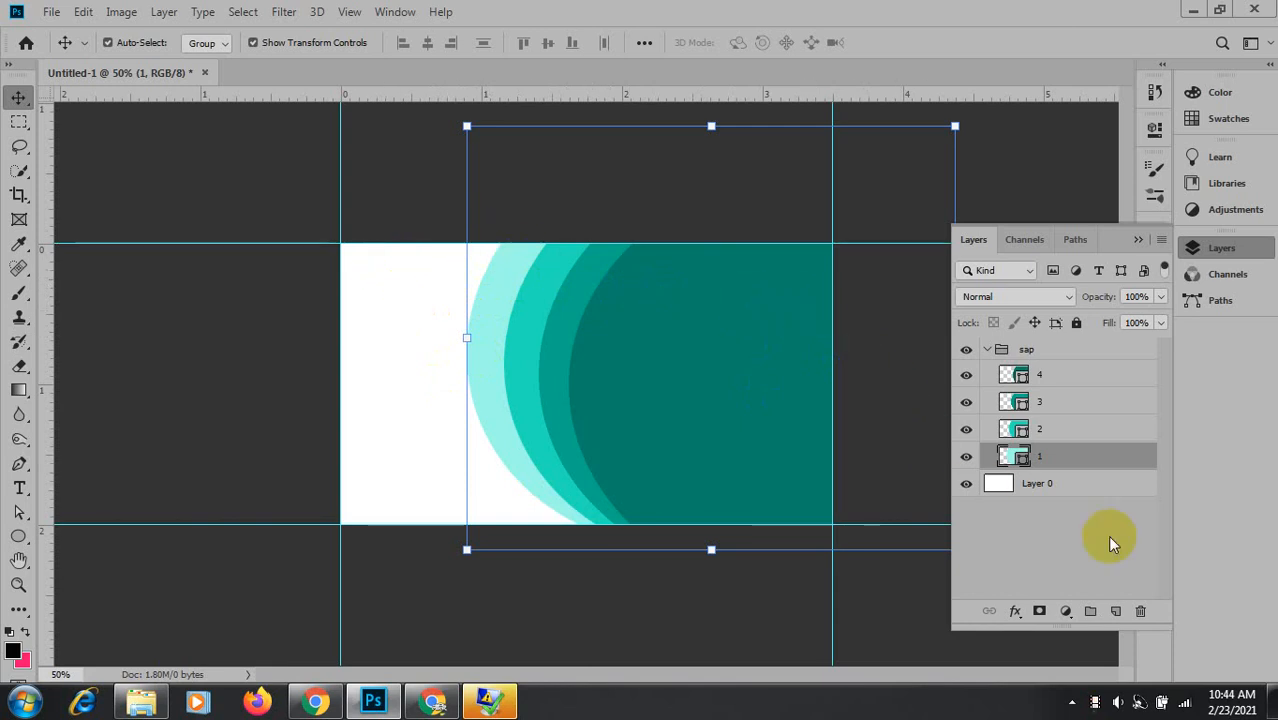
pyautogui.keyDown('shift'); pyautogui.click(1056, 377); pyautogui.keyUp('shift')
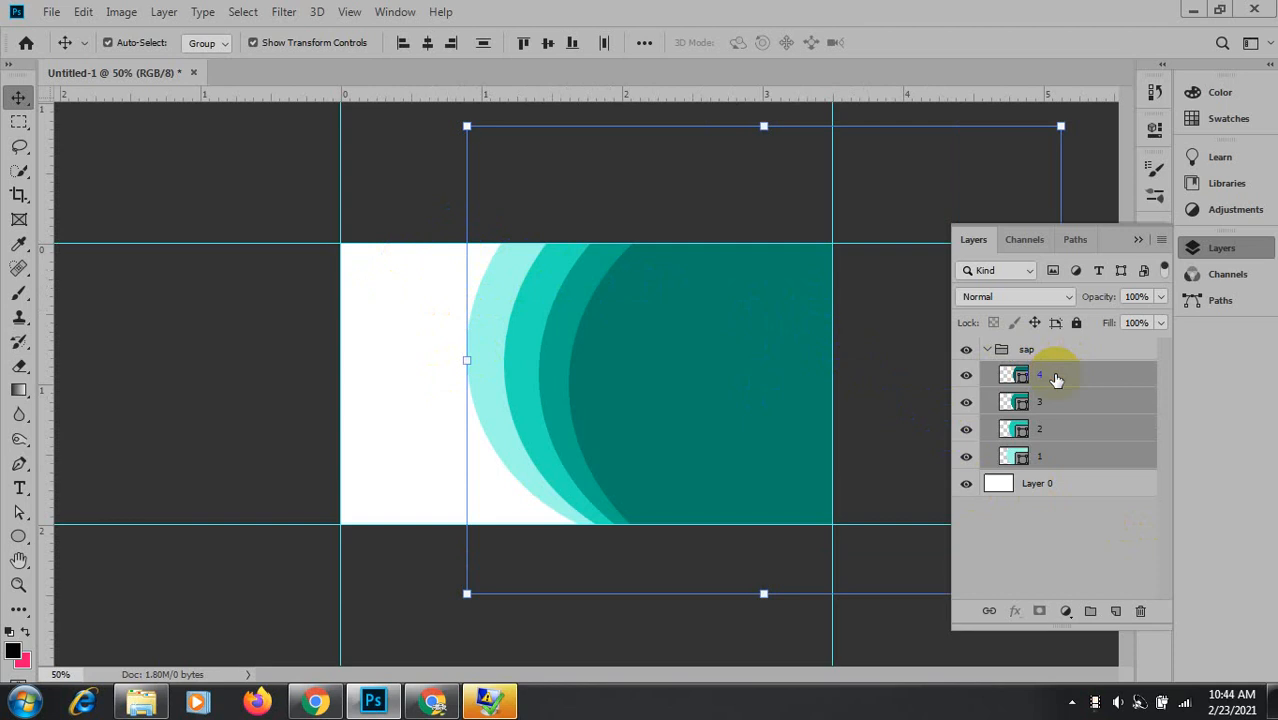
# Rasterize the four arc layers and merge them into a single layer.
pyautogui.click(481, 380)
pyautogui.rightClick(1038, 372)
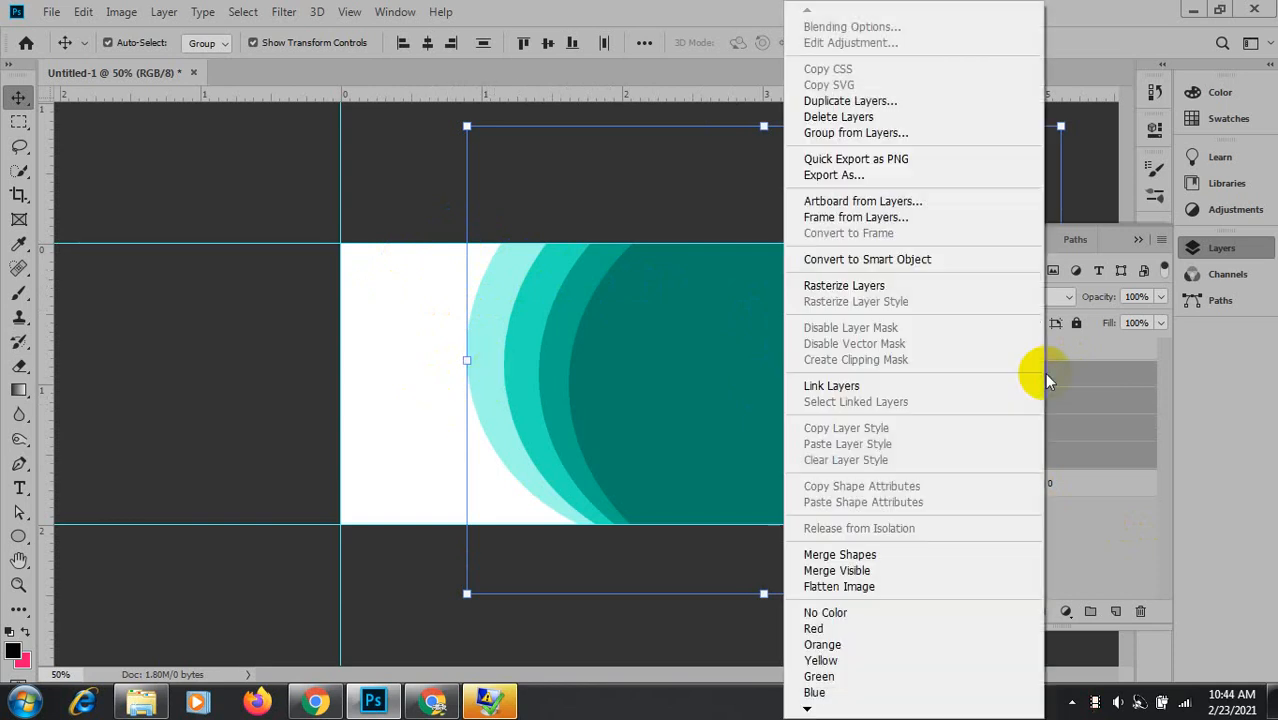
pyautogui.click(918, 288)
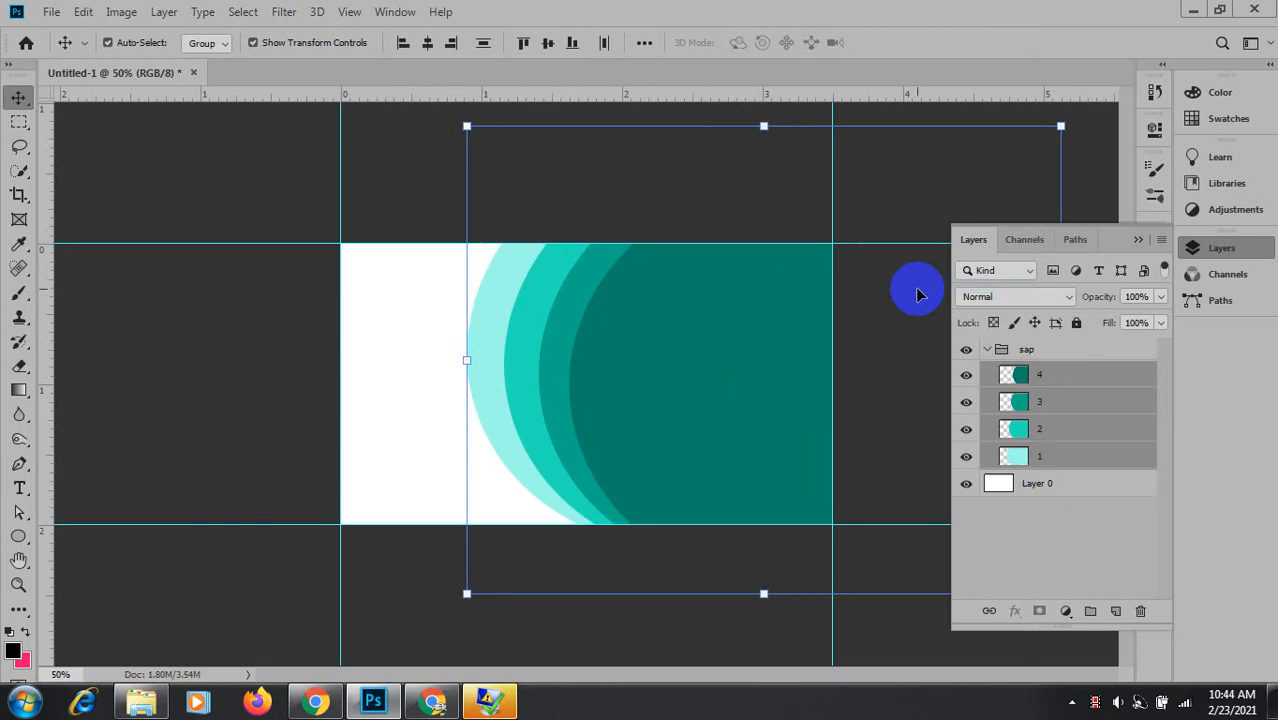
pyautogui.rightClick(1054, 414)
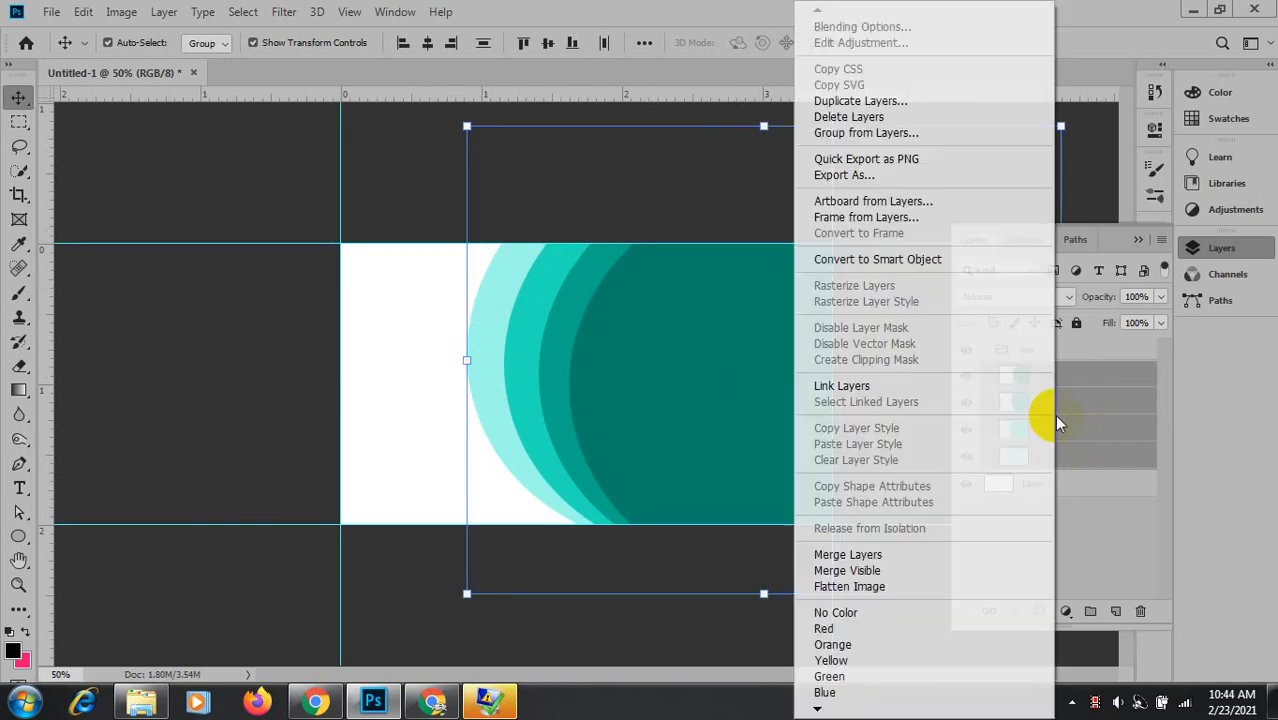
pyautogui.click(857, 556)
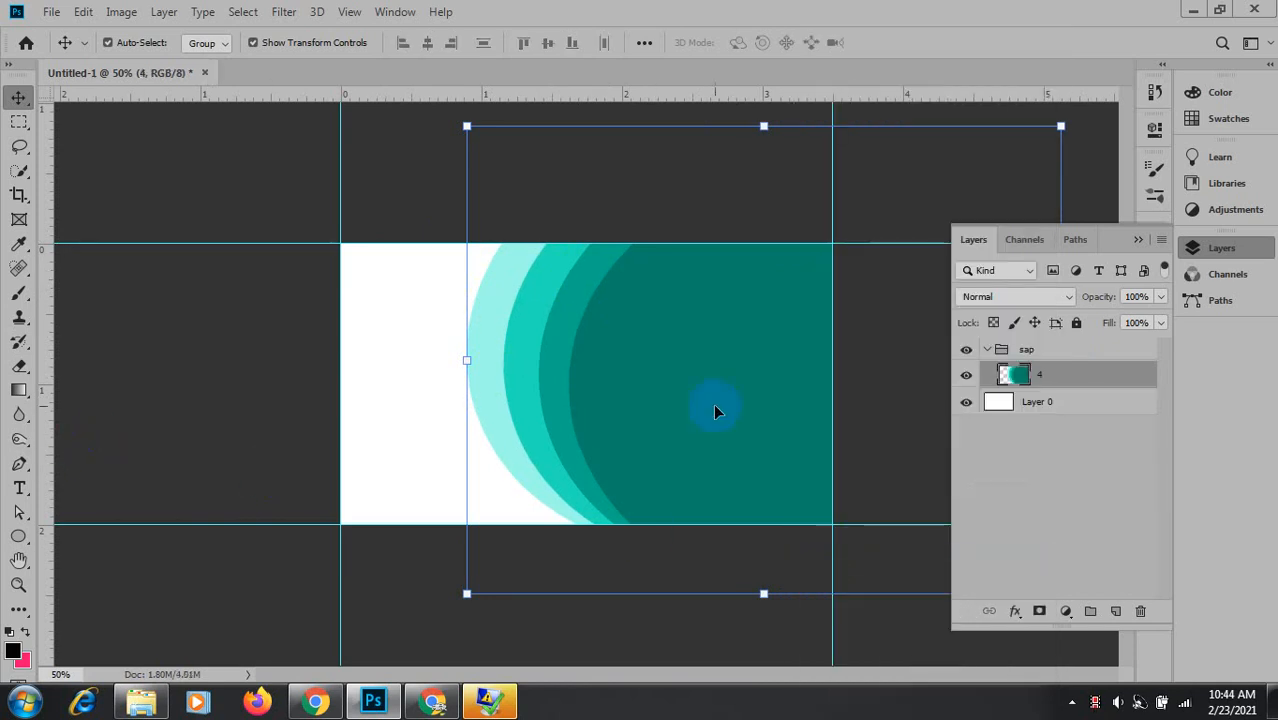
# Move merged layer 4 out of the sap group, delete the group, and shift the arcs left.
pyautogui.moveTo(735, 401)
pyautogui.mouseDown()
pyautogui.moveTo(622, 400)
pyautogui.moveTo(743, 407)
pyautogui.mouseUp()
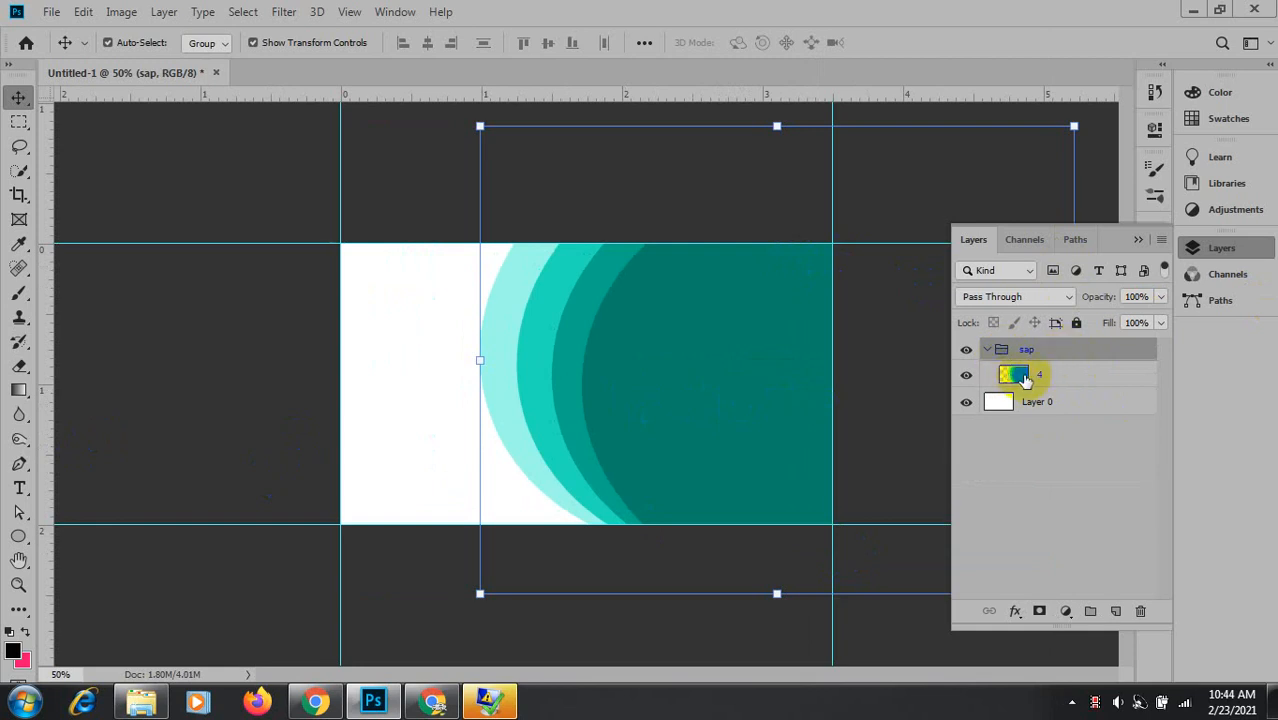
pyautogui.moveTo(1033, 372); pyautogui.dragTo(1052, 335)
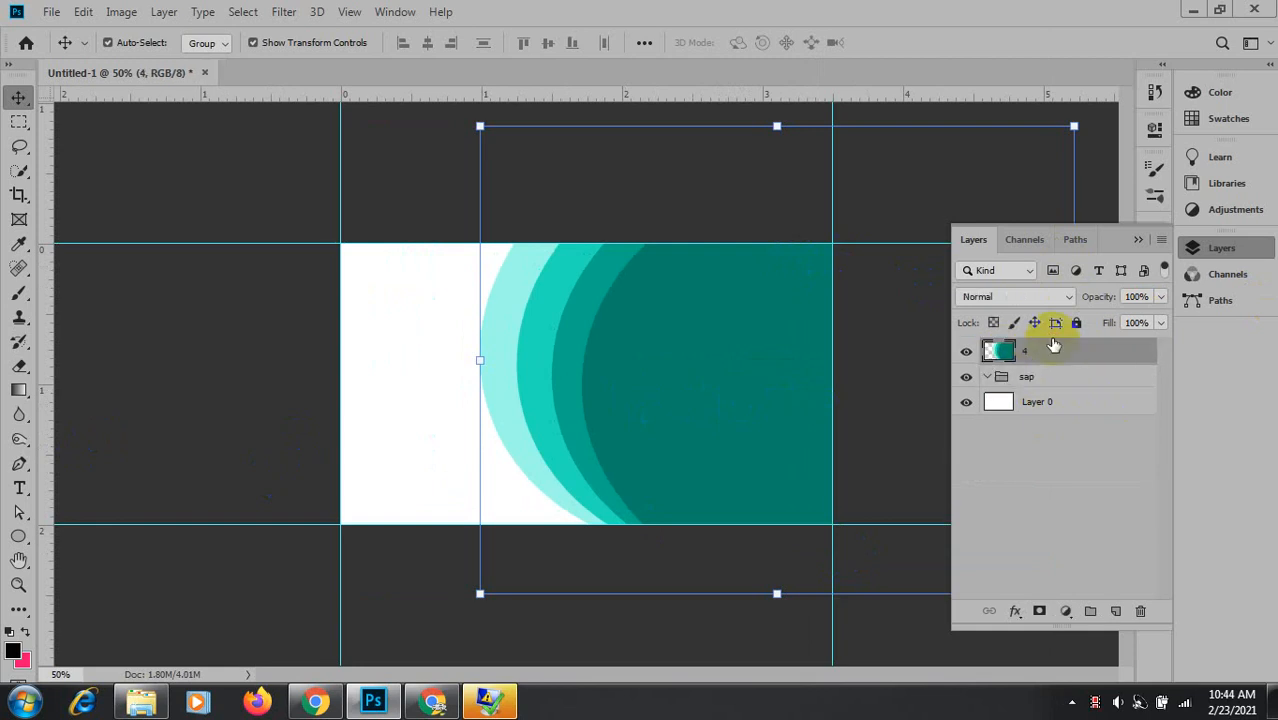
pyautogui.click(1025, 376)
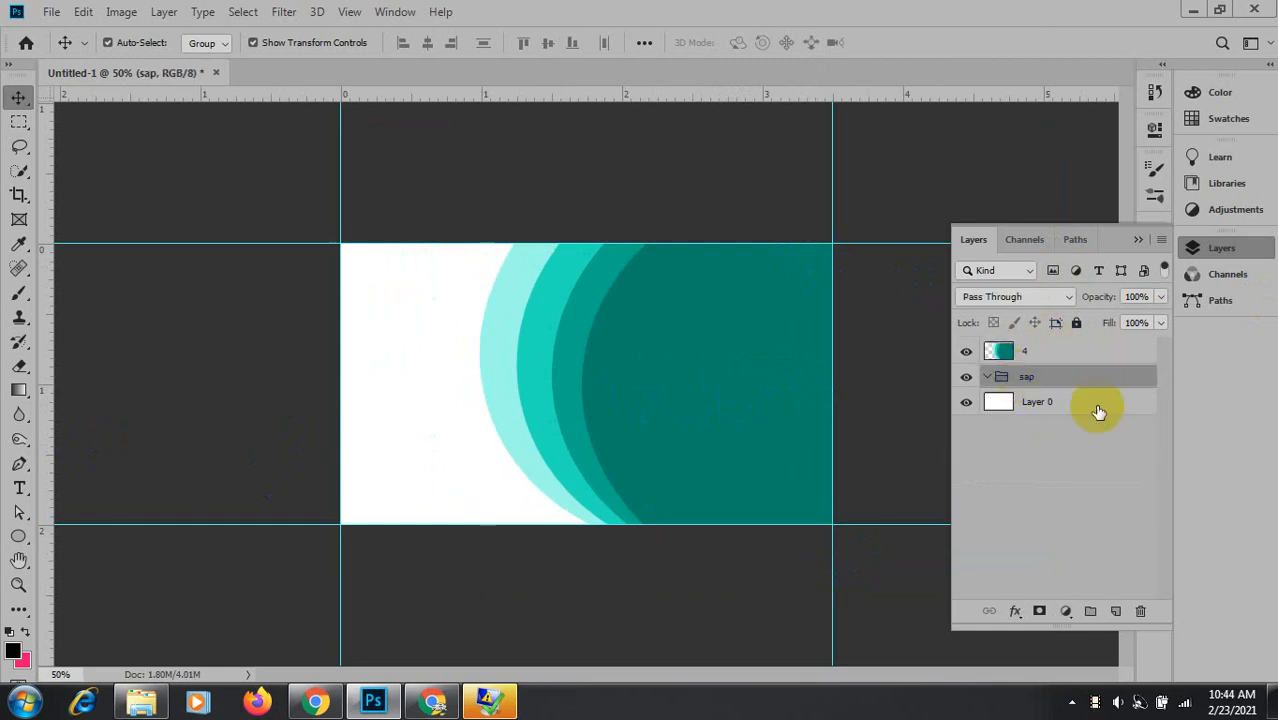
pyautogui.click(1138, 610)
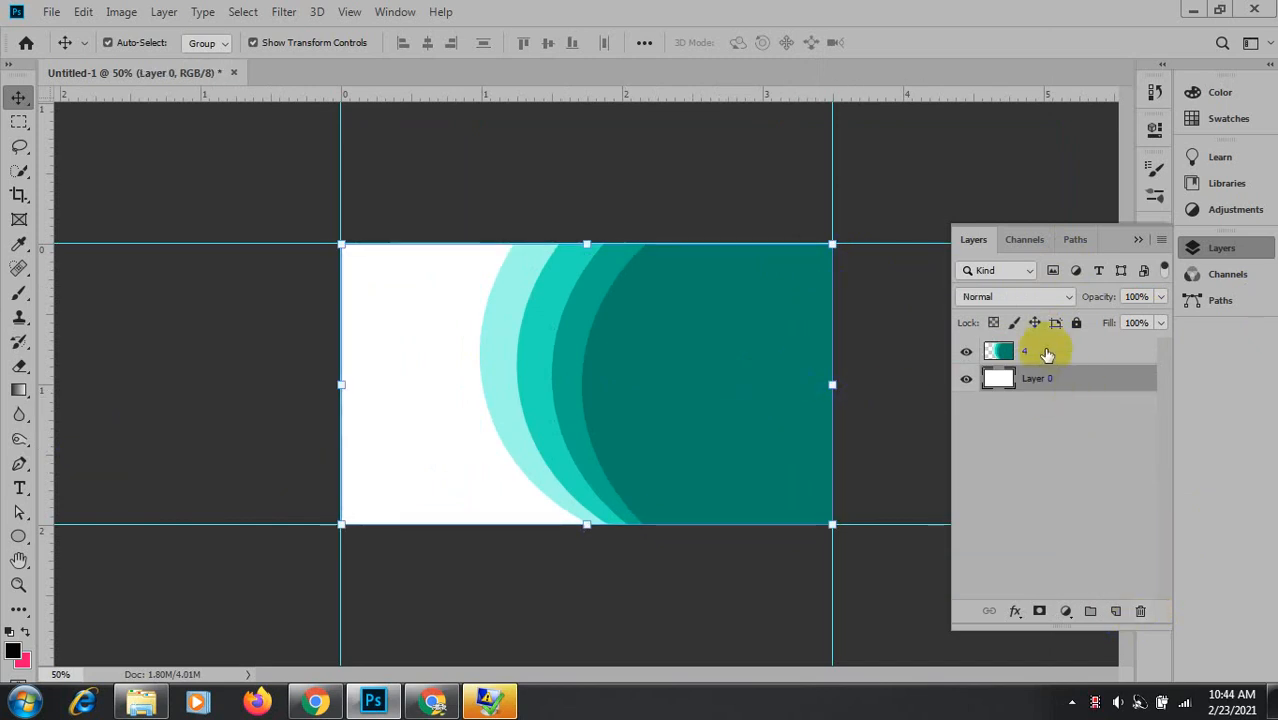
pyautogui.click(1046, 354)
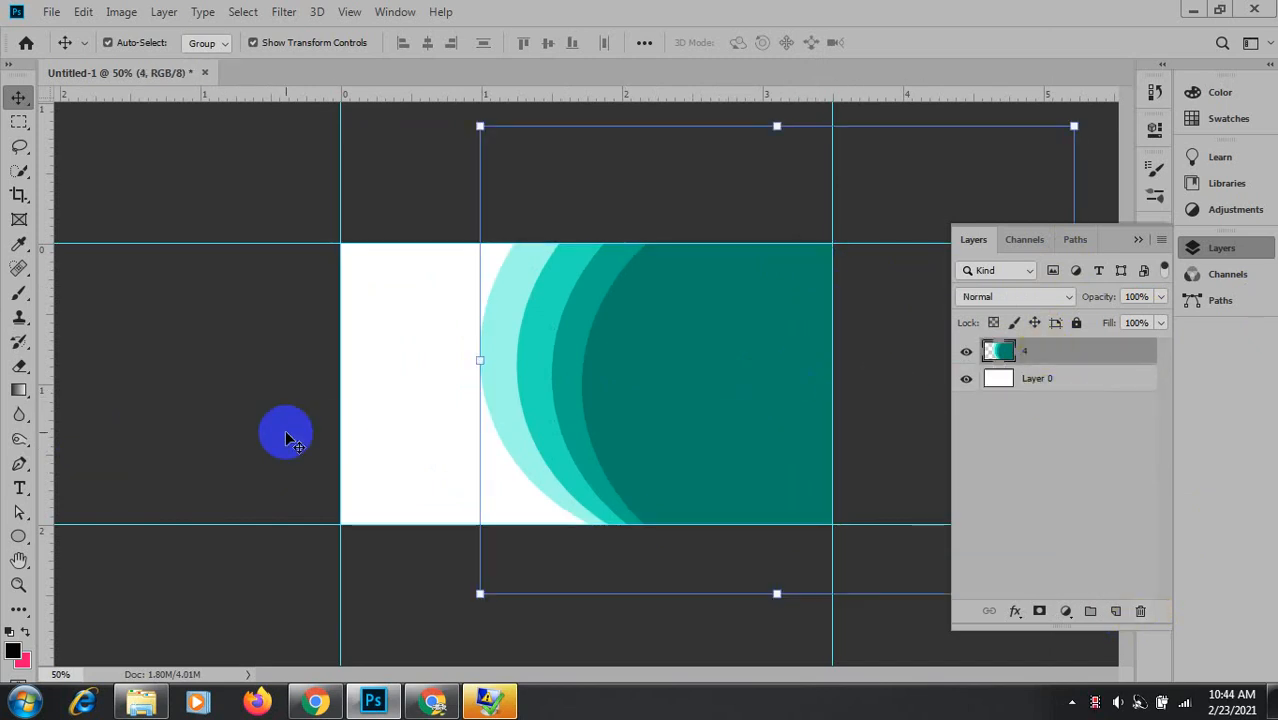
pyautogui.moveTo(697, 362); pyautogui.dragTo(671, 365)
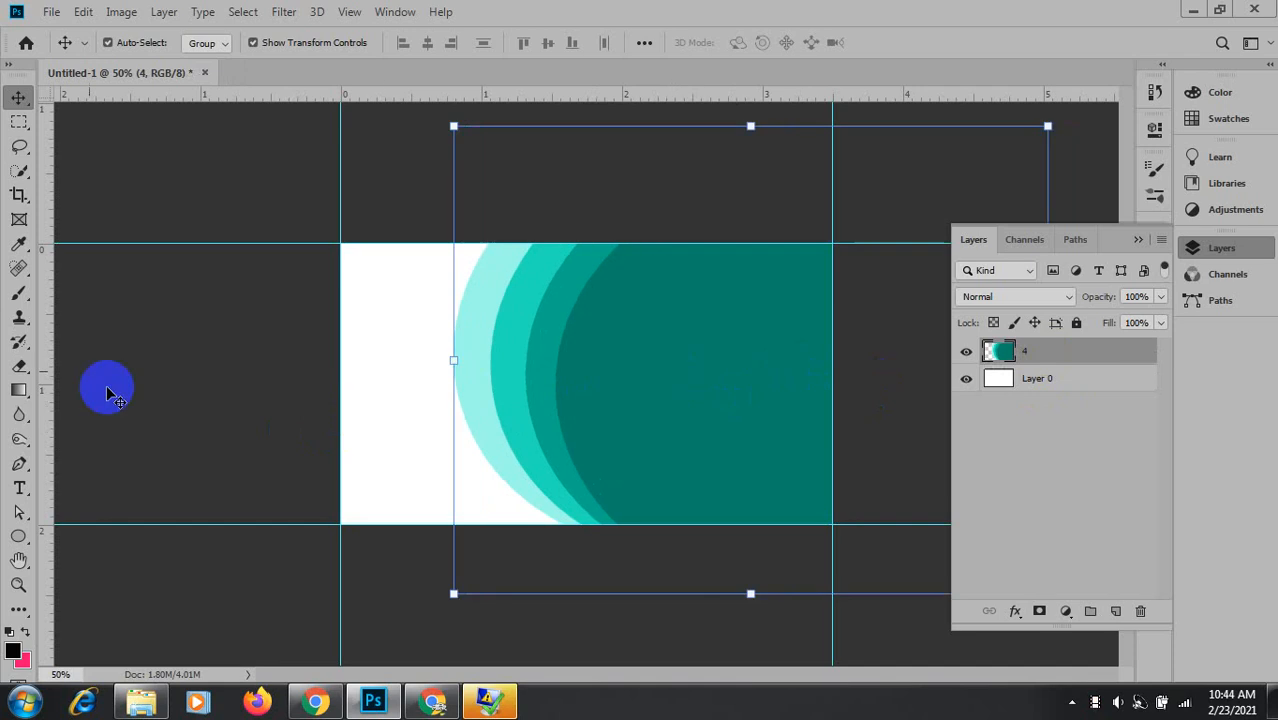
# Crop the image to the card canvas, removing everything outside it.
pyautogui.click(19, 195)
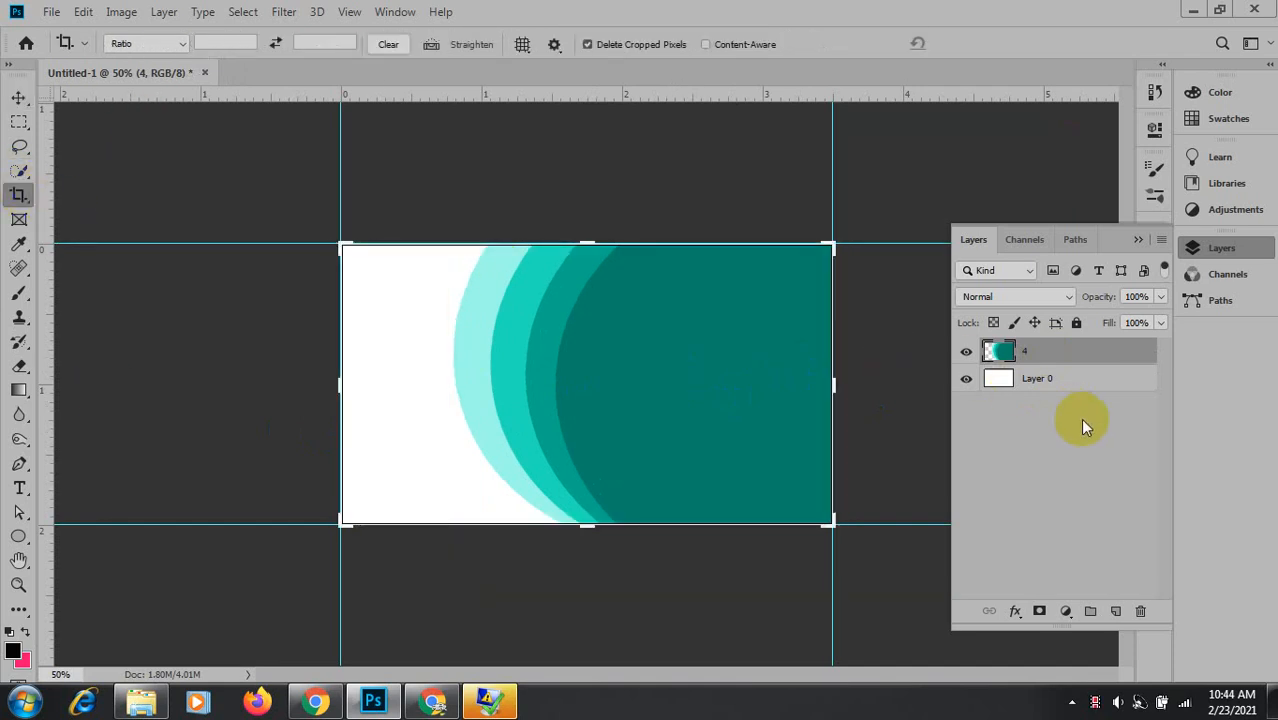
pyautogui.click(662, 352)
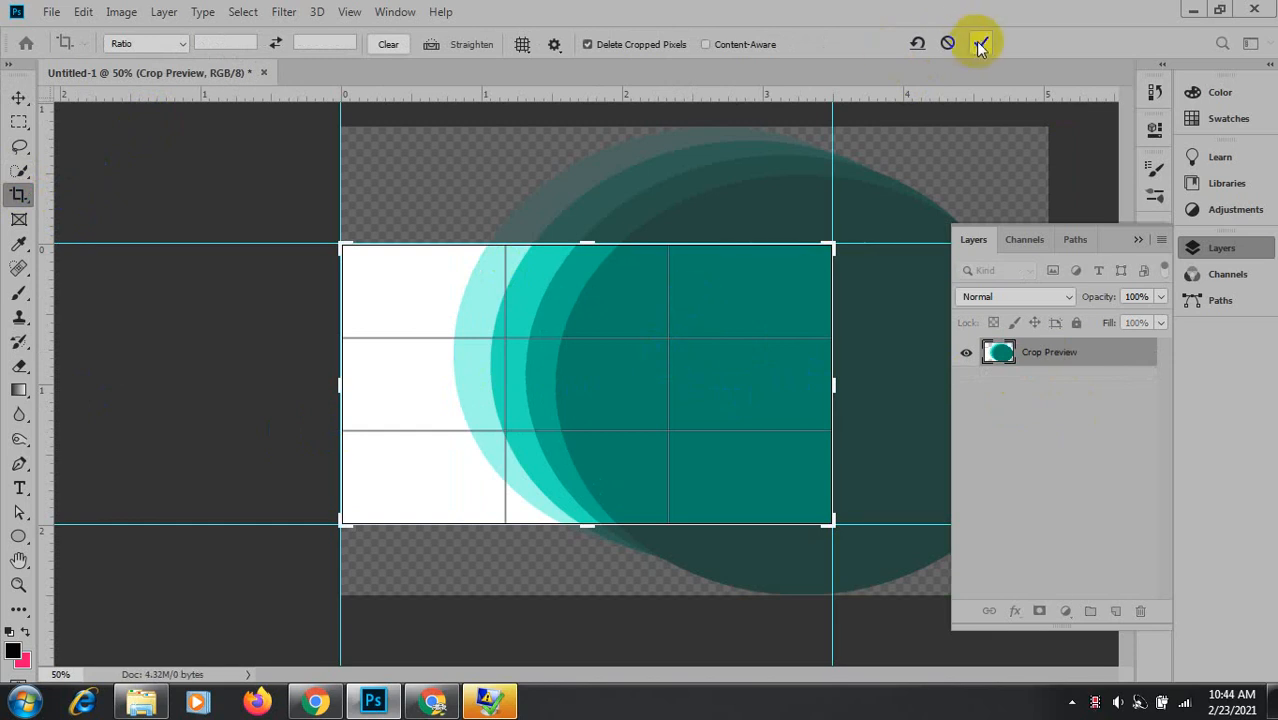
pyautogui.click(980, 44)
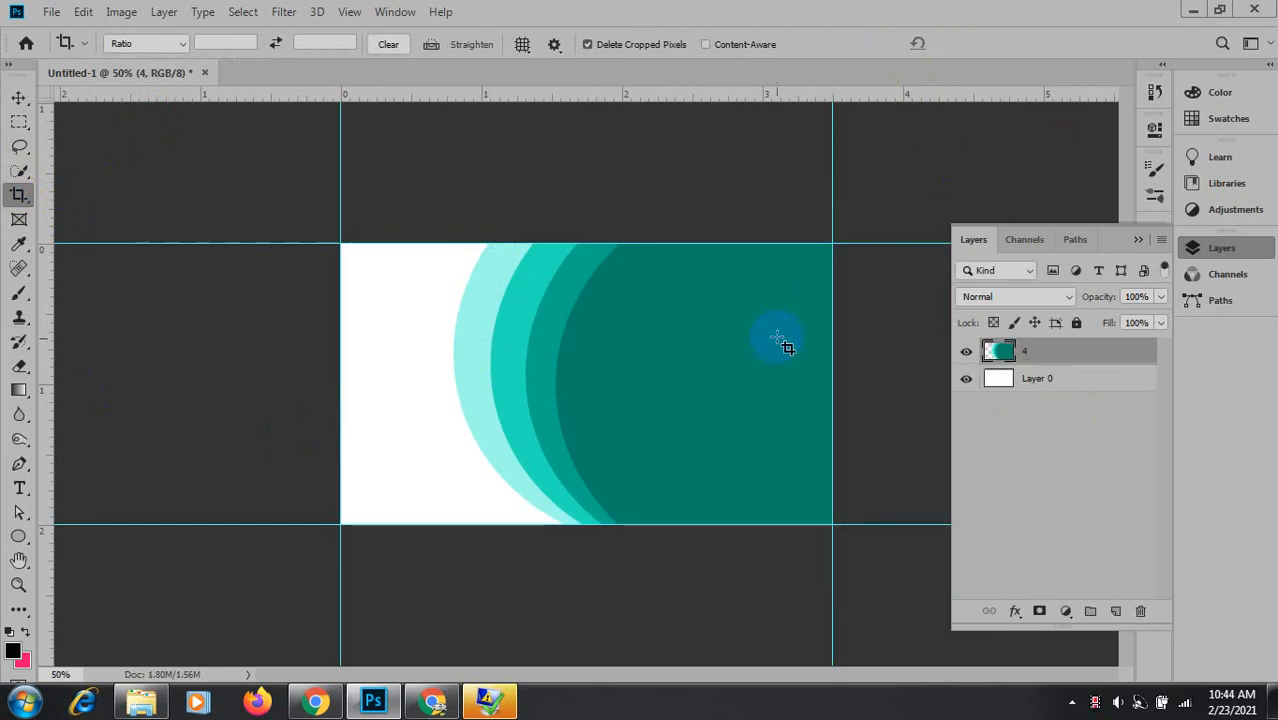
# Shift the merged teal arcs on layer 4 further right using Move and Free Transform.
pyautogui.click(19, 97)
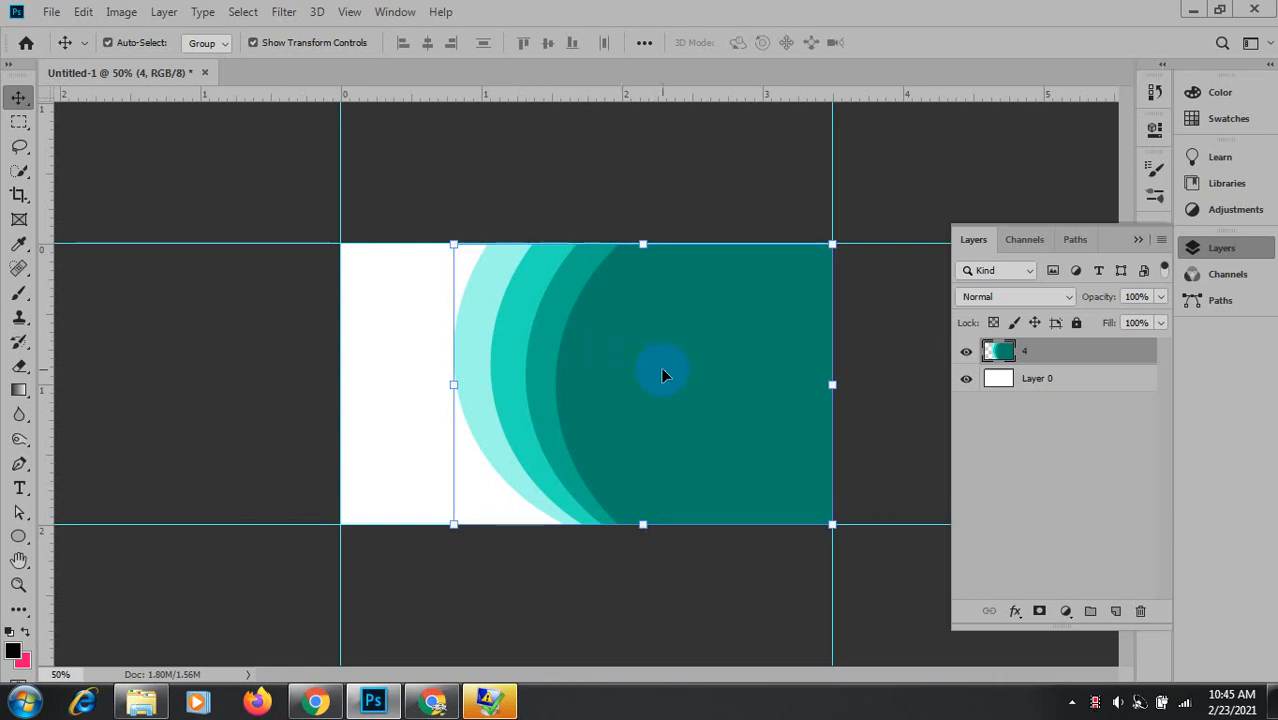
pyautogui.moveTo(652, 395)
pyautogui.mouseDown()
pyautogui.moveTo(705, 383)
pyautogui.moveTo(504, 371)
pyautogui.moveTo(519, 399)
pyautogui.moveTo(576, 382)
pyautogui.moveTo(585, 476)
pyautogui.moveTo(575, 340)
pyautogui.moveTo(580, 395)
pyautogui.moveTo(650, 395)
pyautogui.mouseUp()
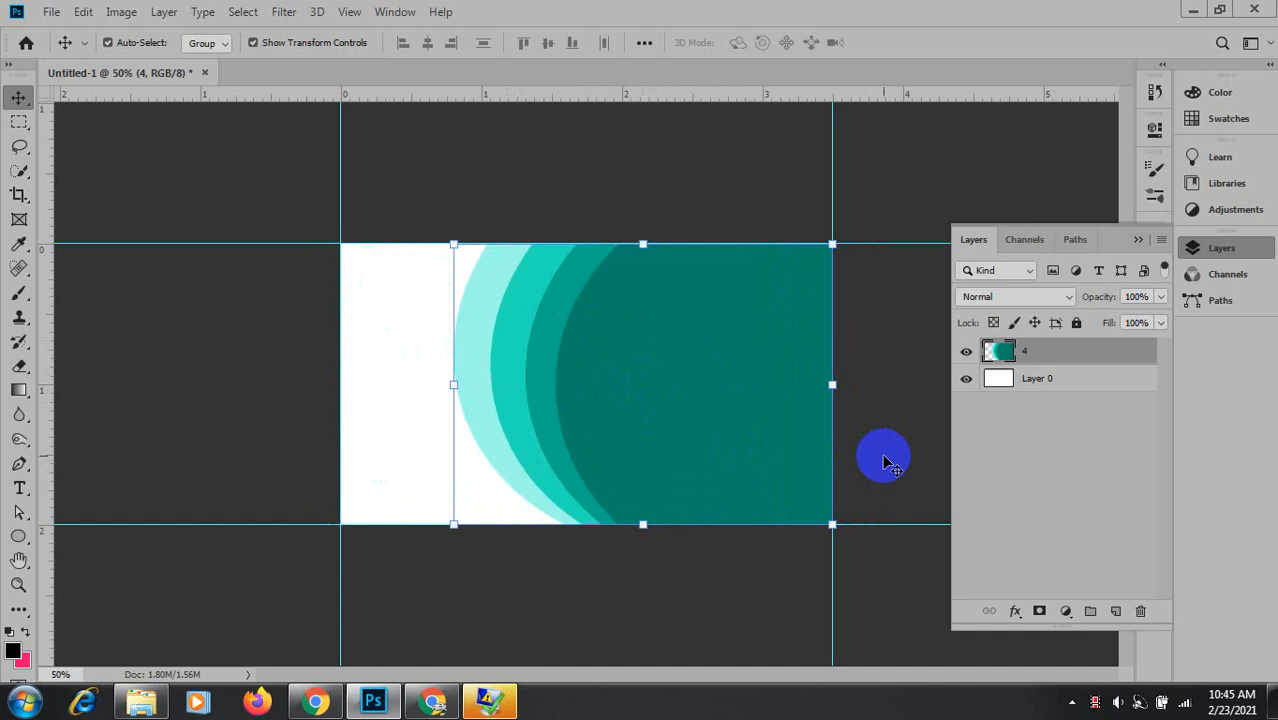
pyautogui.click(454, 384)
pyautogui.moveTo(472, 385); pyautogui.dragTo(471, 384)
pyautogui.hotkey('ctrl', 'z')
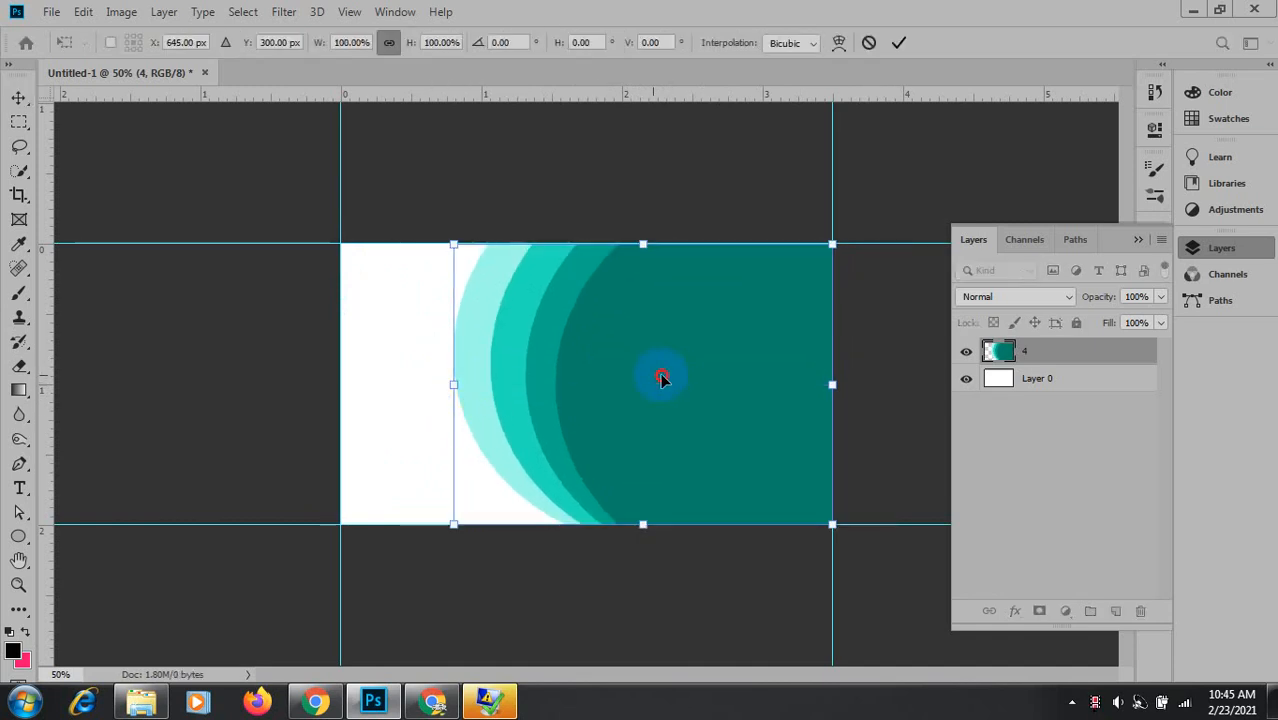
pyautogui.moveTo(661, 373); pyautogui.dragTo(653, 377)
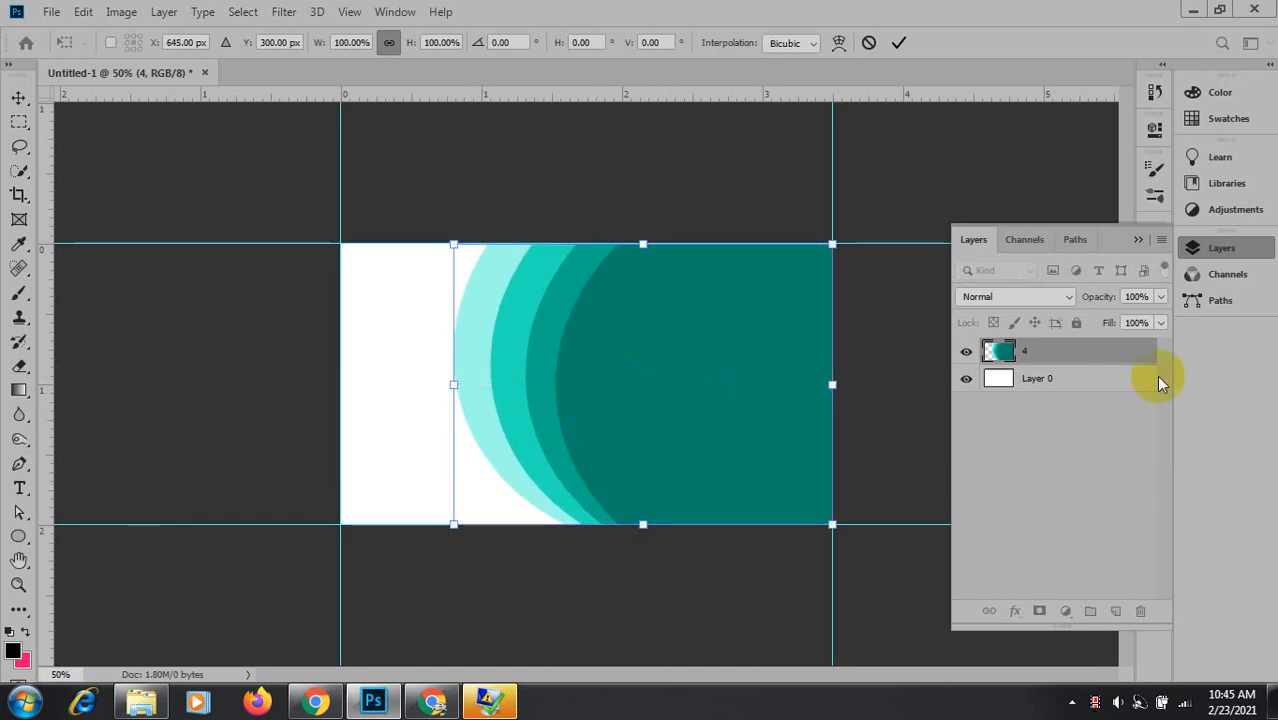
pyautogui.click(999, 385)
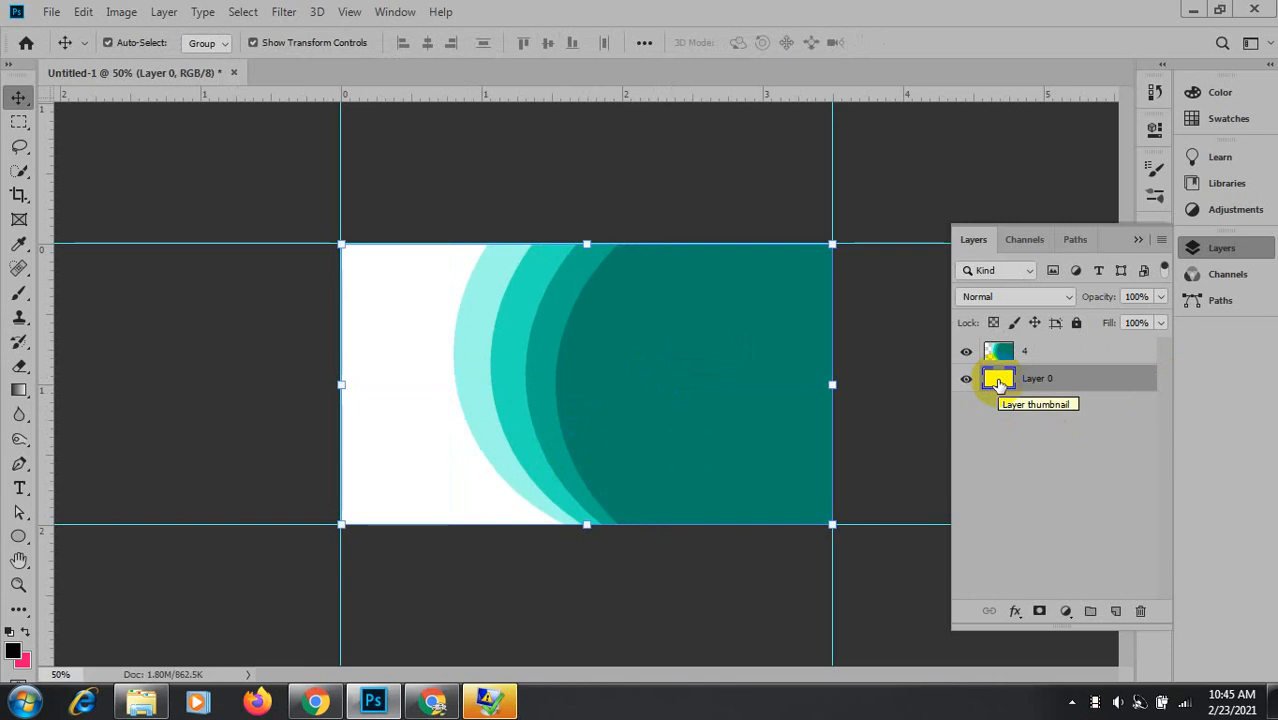
# Set the foreground colour to dark teal 05756e.
pyautogui.click(999, 385)
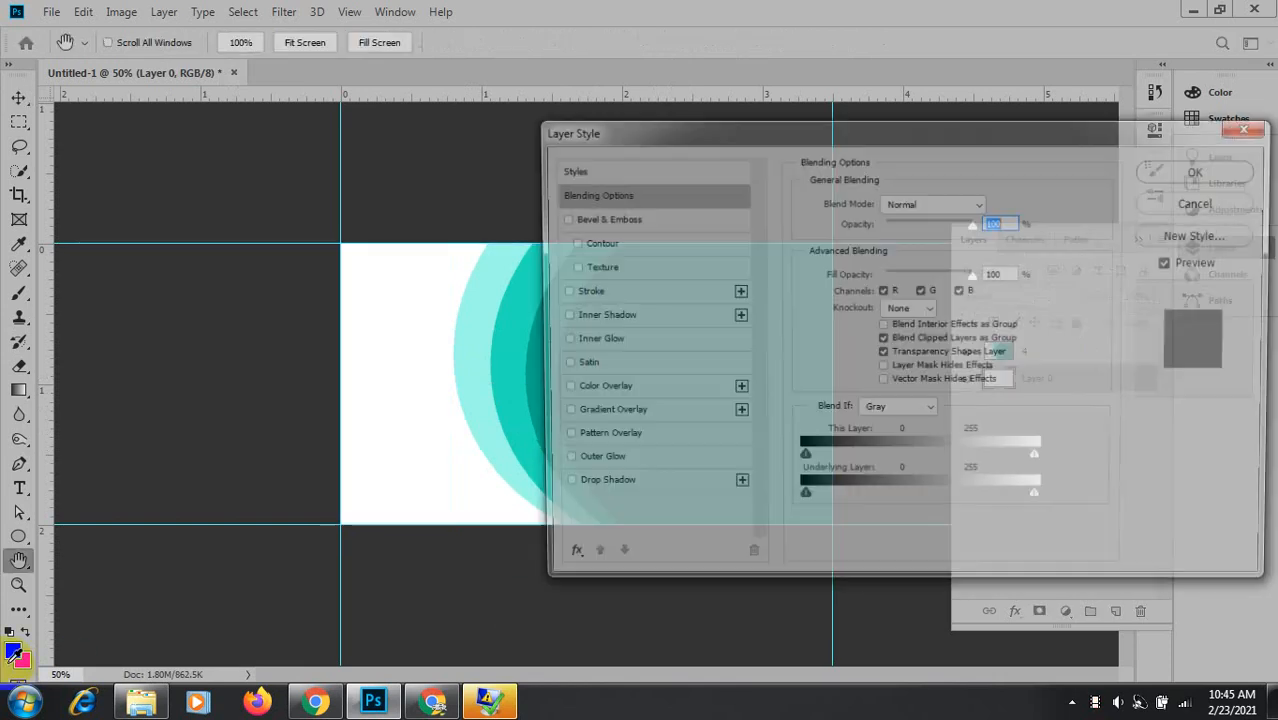
pyautogui.click(1230, 205)
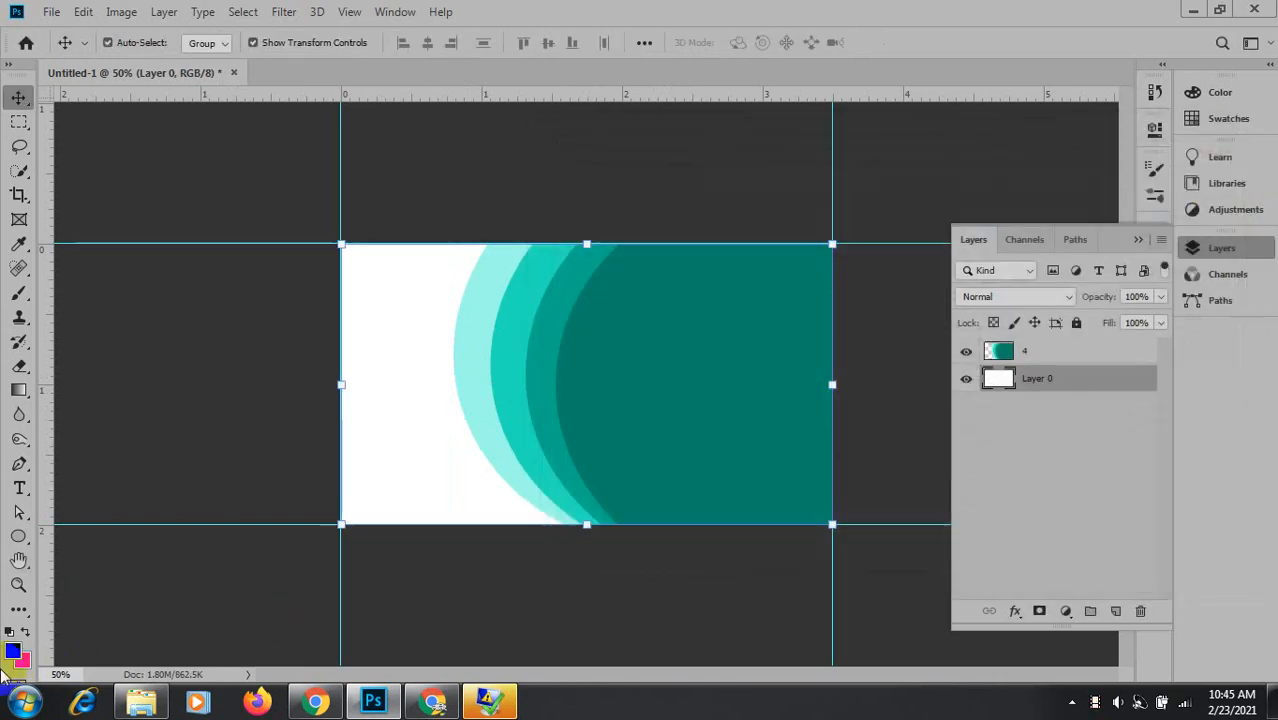
pyautogui.click(13, 652)
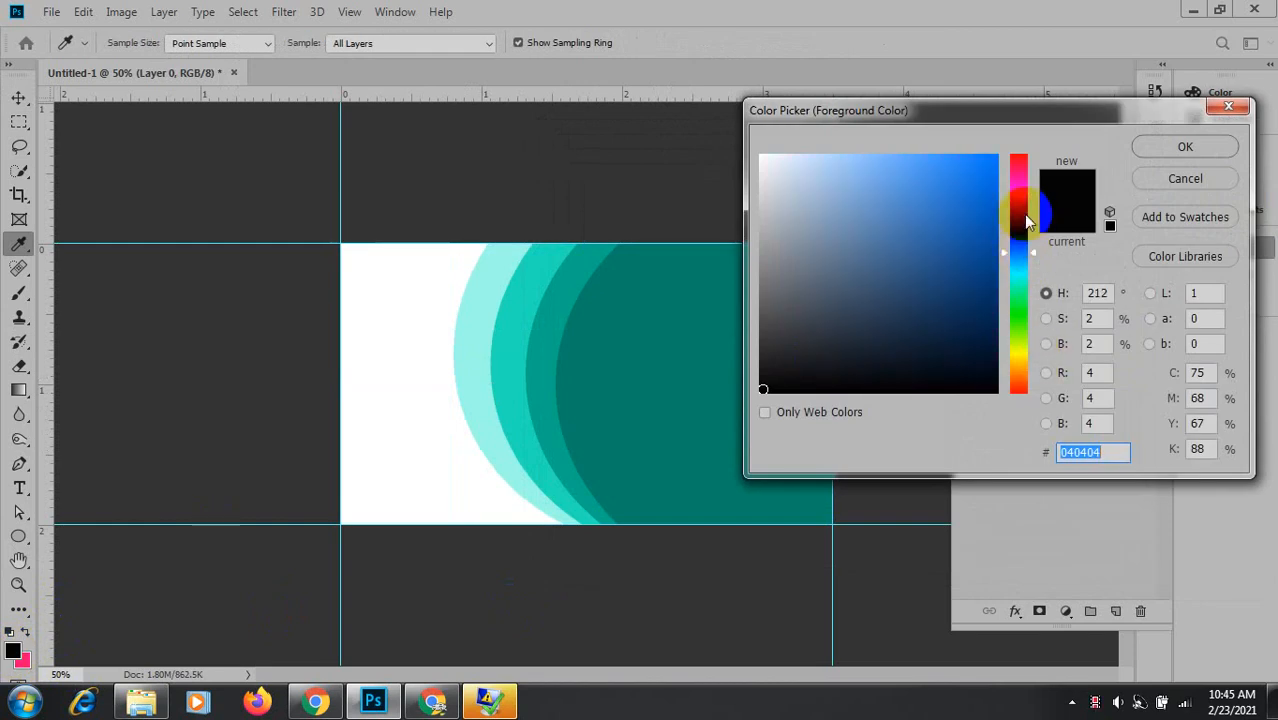
pyautogui.click(1023, 291)
pyautogui.moveTo(1028, 291); pyautogui.dragTo(1028, 275)
pyautogui.click(988, 284)
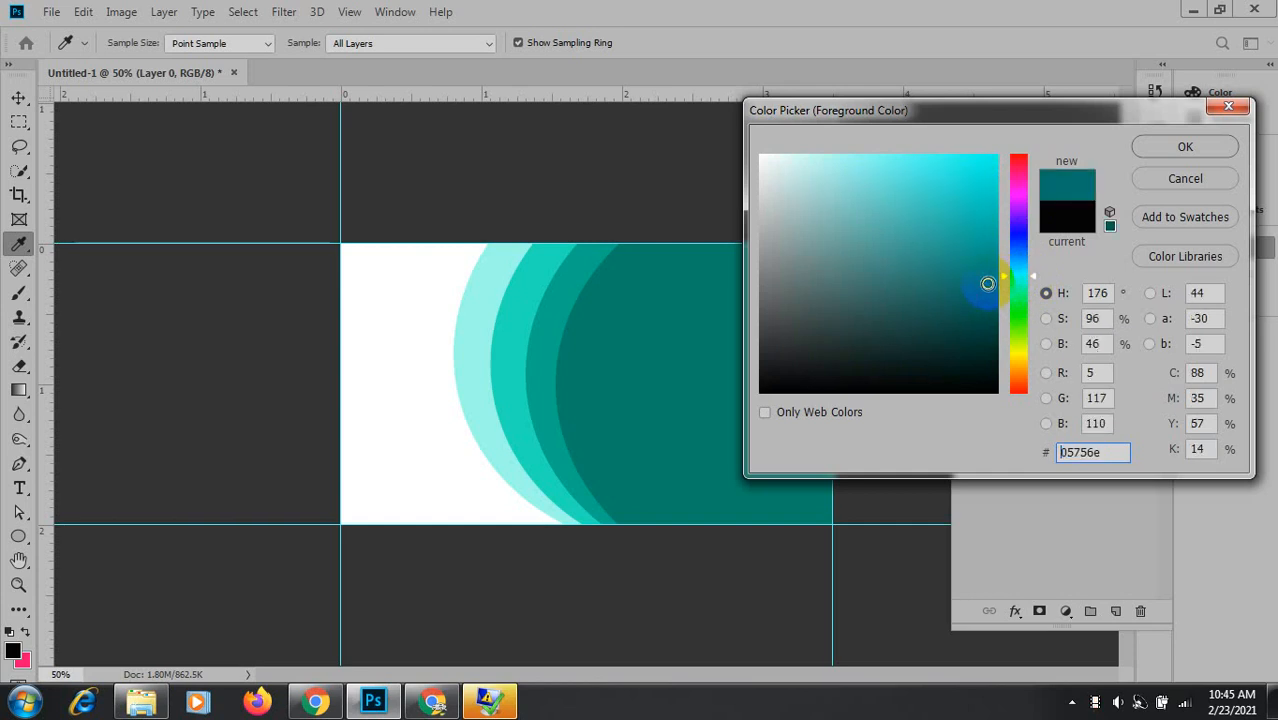
pyautogui.click(1185, 146)
pyautogui.press('v')
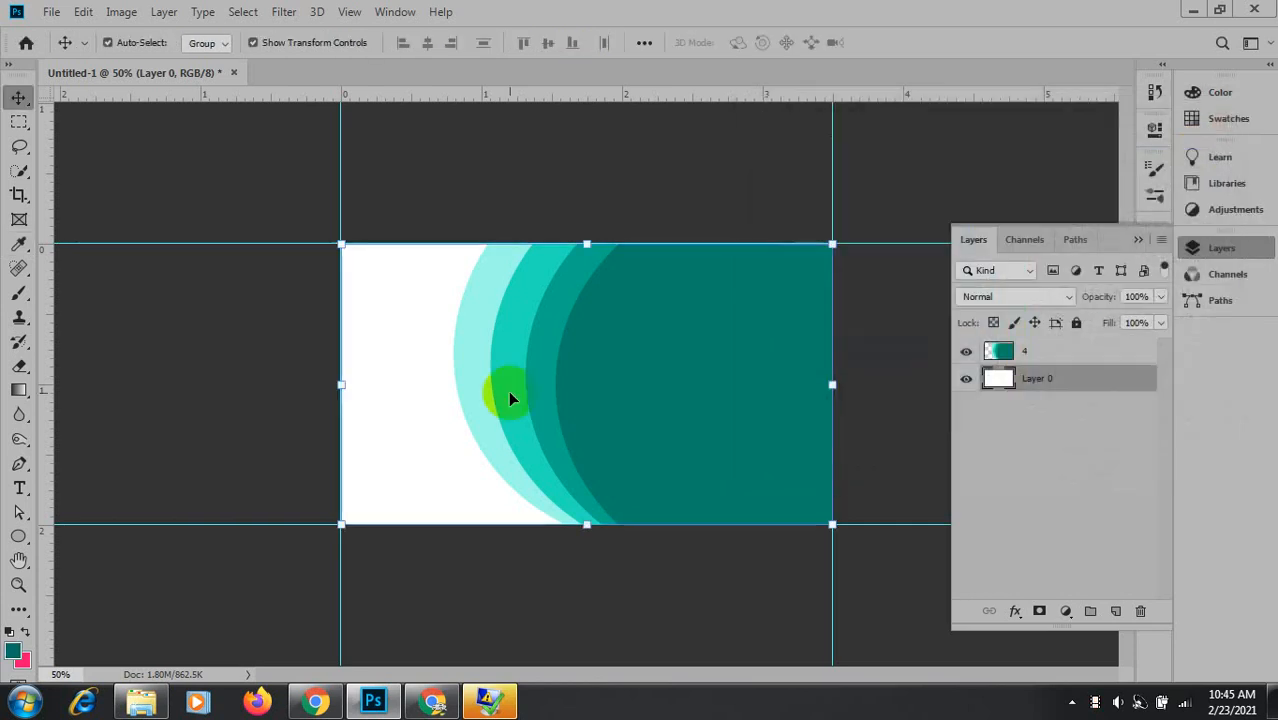
# Fill Layer 0 with dark teal, undo it, and select merged arc layer 4.
pyautogui.hotkey('alt', 'BackSpace')
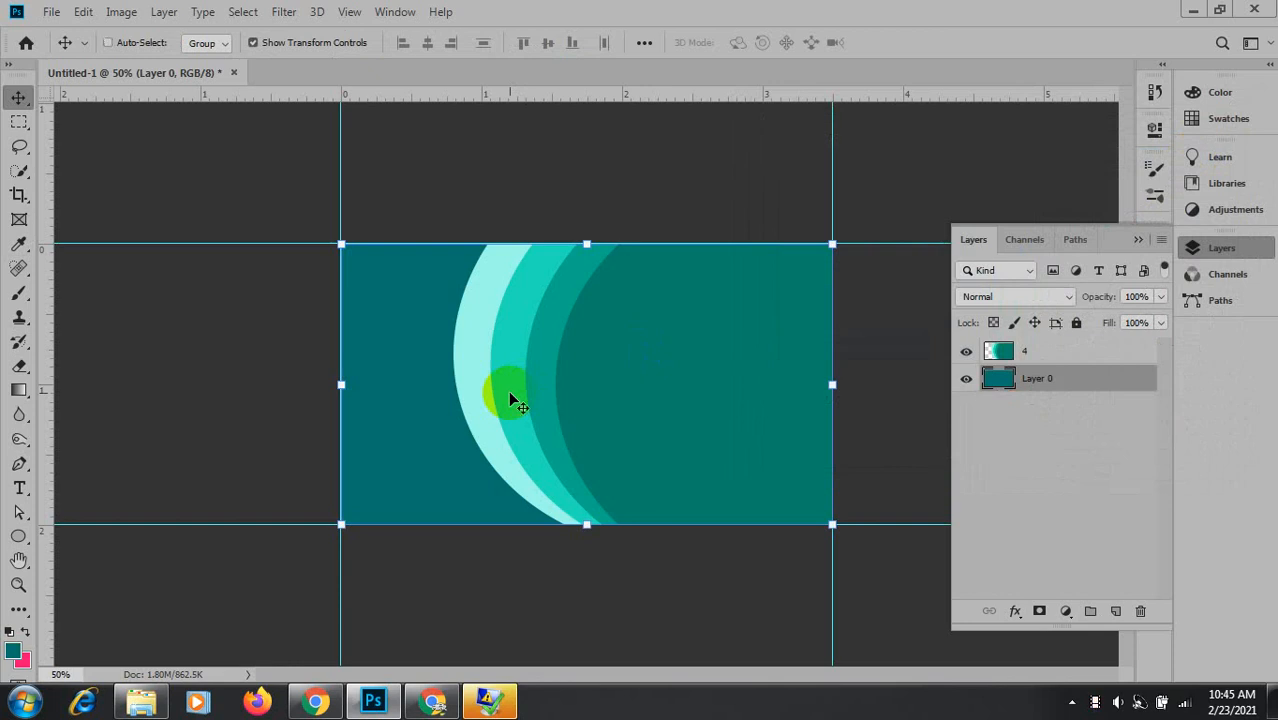
pyautogui.hotkey('ctrl', 'z')
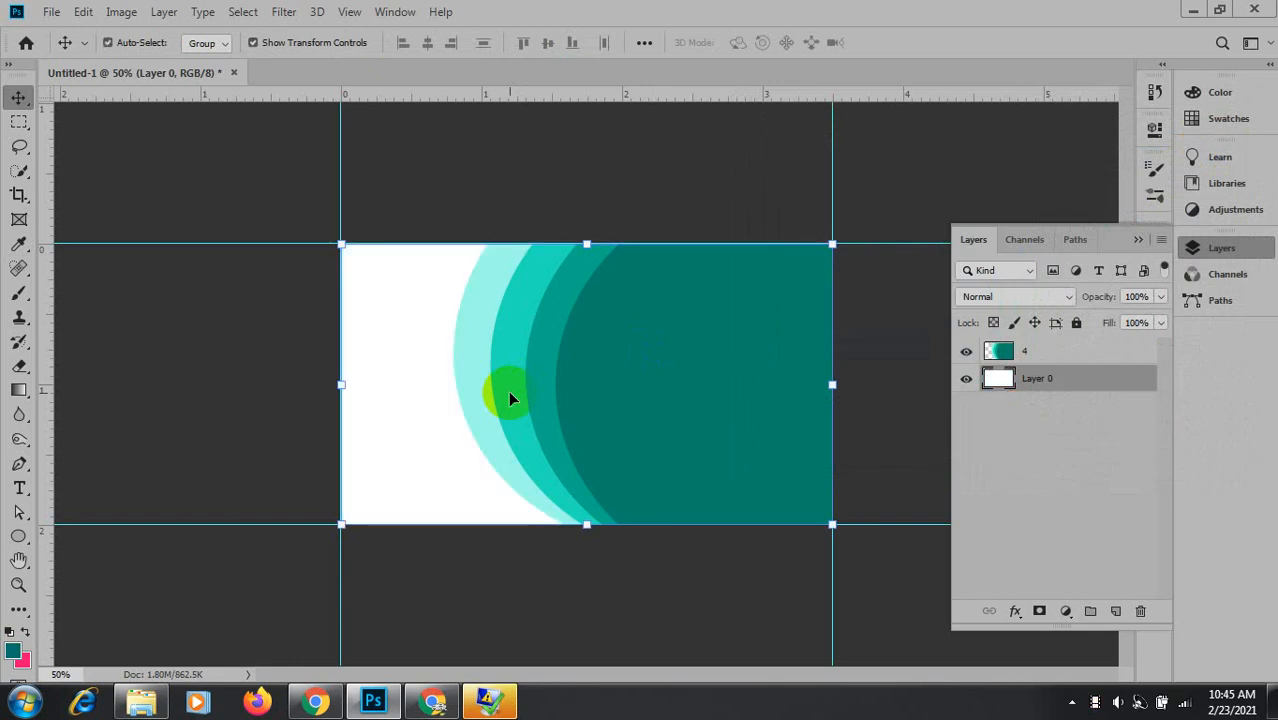
pyautogui.click(999, 350)
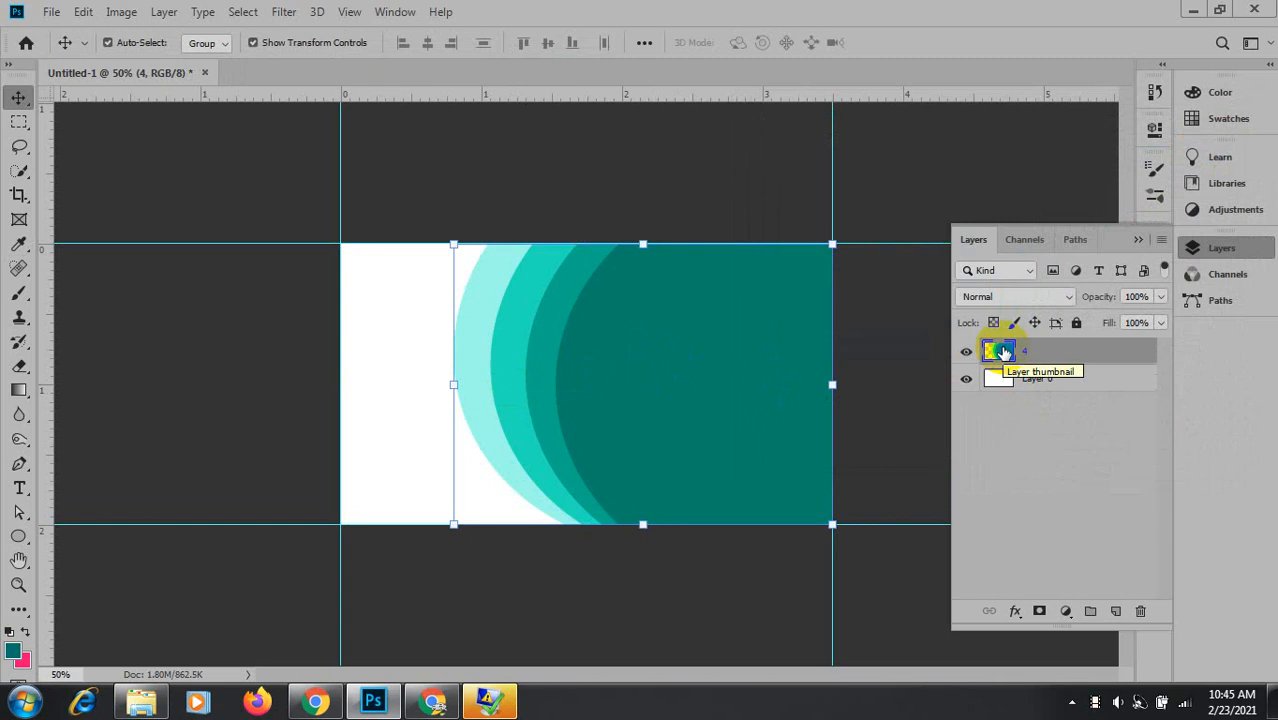
# Undo the teal fill and earlier edits until layers 4–1 are separate in group sap.
pyautogui.moveTo(433, 703)
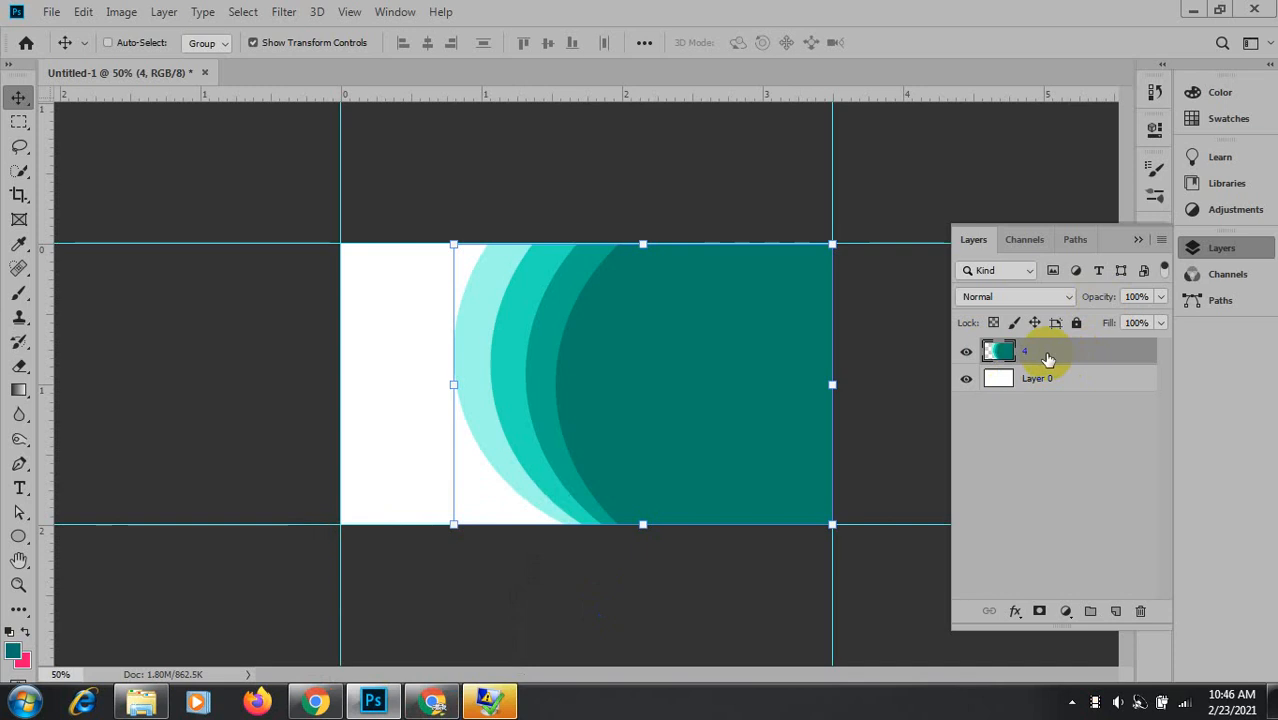
pyautogui.hotkey('alt', 'BackSpace')
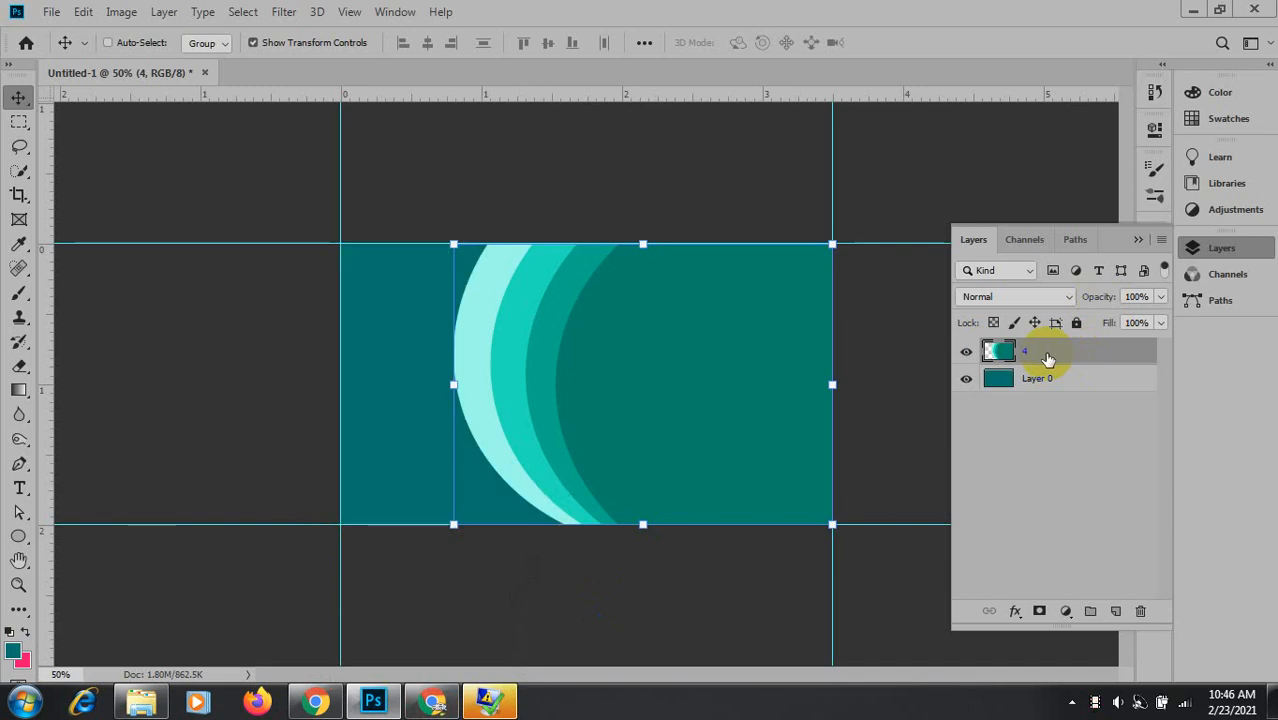
pyautogui.press('ctrl')
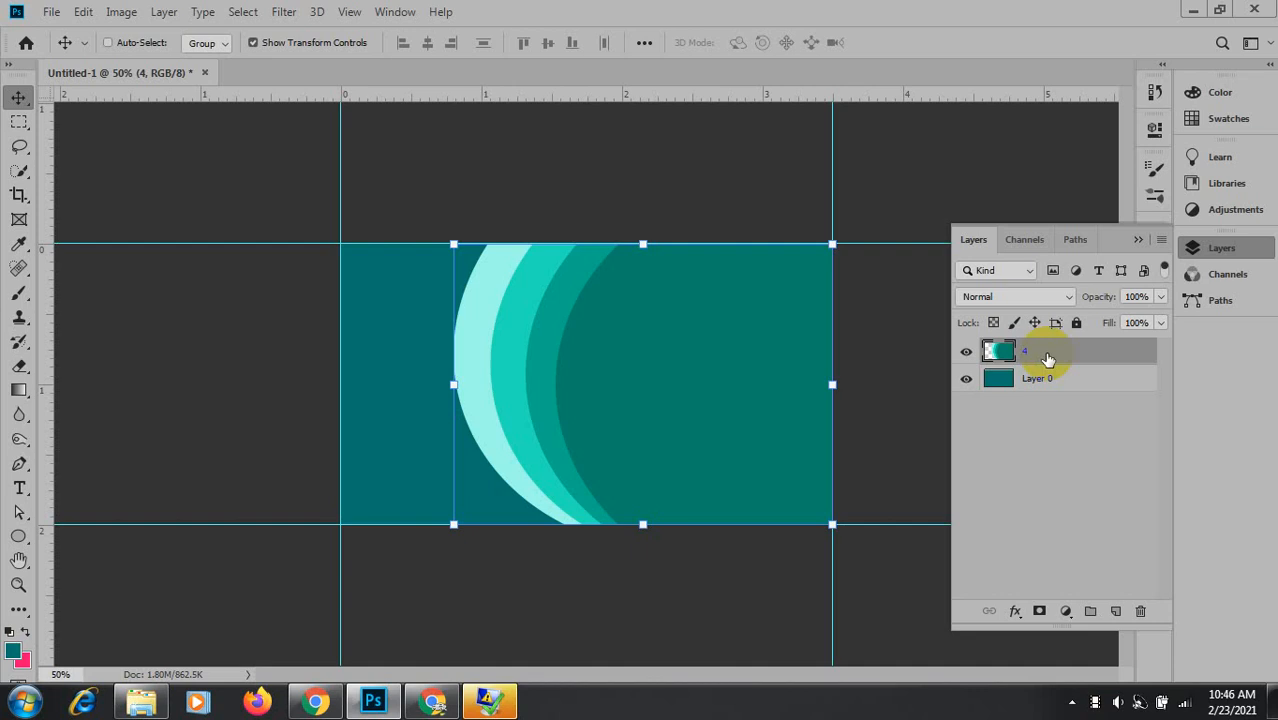
pyautogui.hotkey('ctrl', 'z')
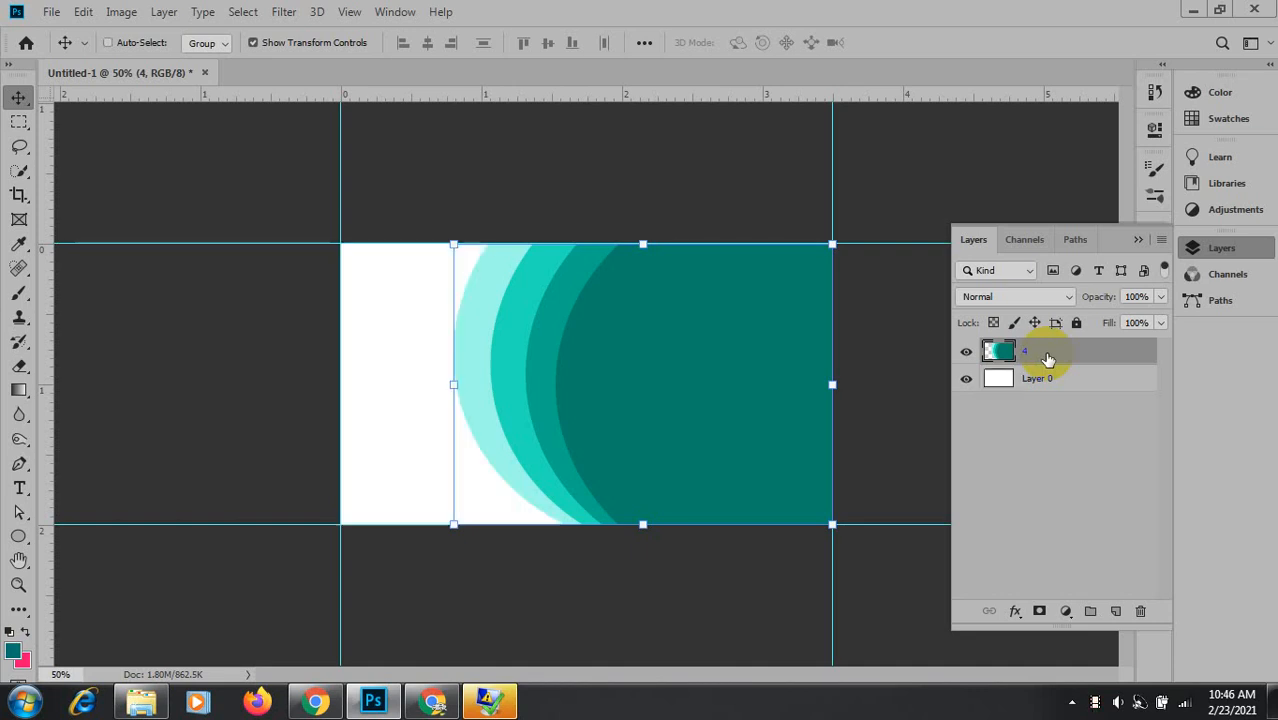
pyautogui.hotkey('ctrl', 'z')
pyautogui.hotkey('ctrl', 'z')
pyautogui.hotkey('ctrl', 'z')
pyautogui.hotkey('ctrl', 'z')
pyautogui.hotkey('ctrl', 'z')
pyautogui.hotkey('ctrl', 'z')
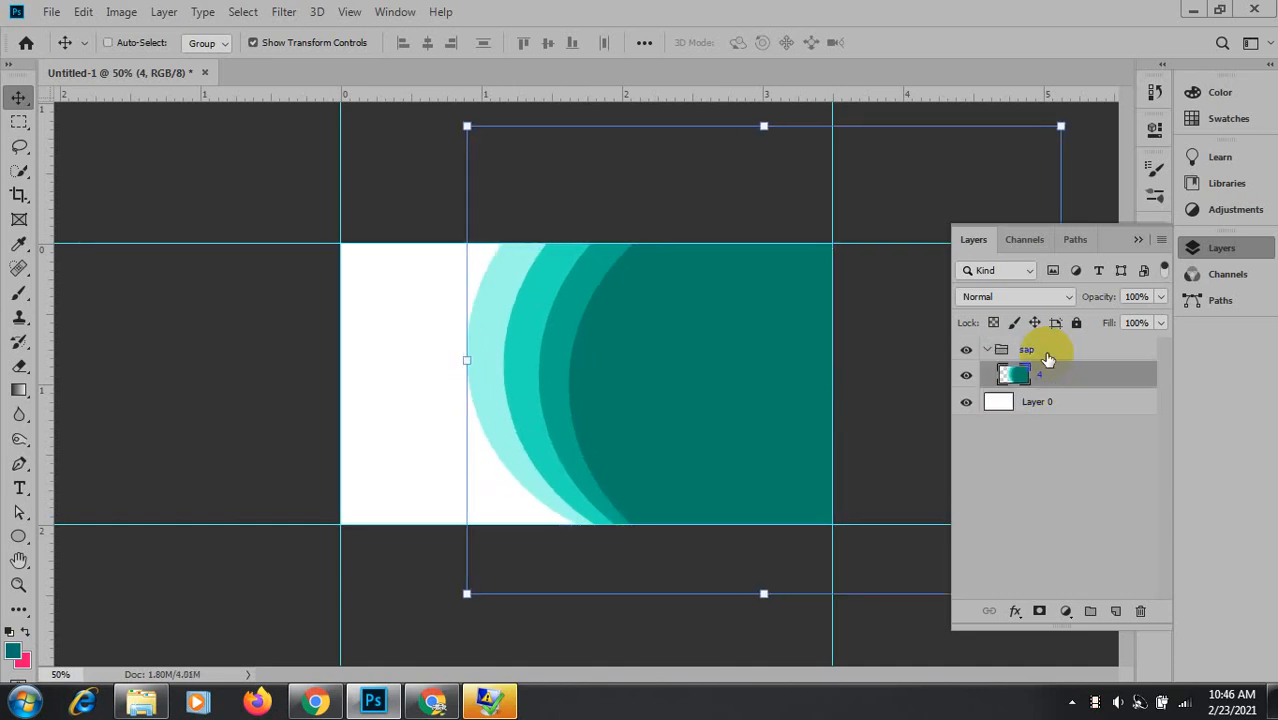
pyautogui.hotkey('ctrl', 'z')
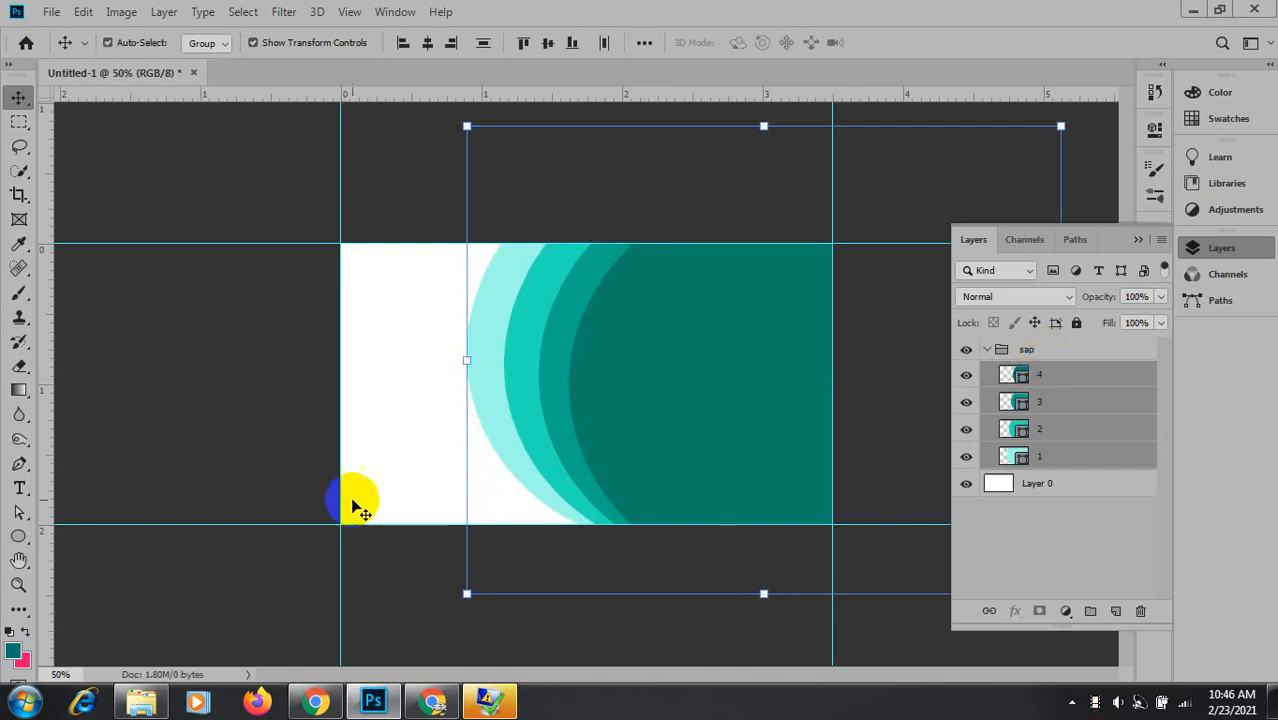
# Clear the layer selection and expand the sap group to show layers 4–1.
pyautogui.click(219, 376)
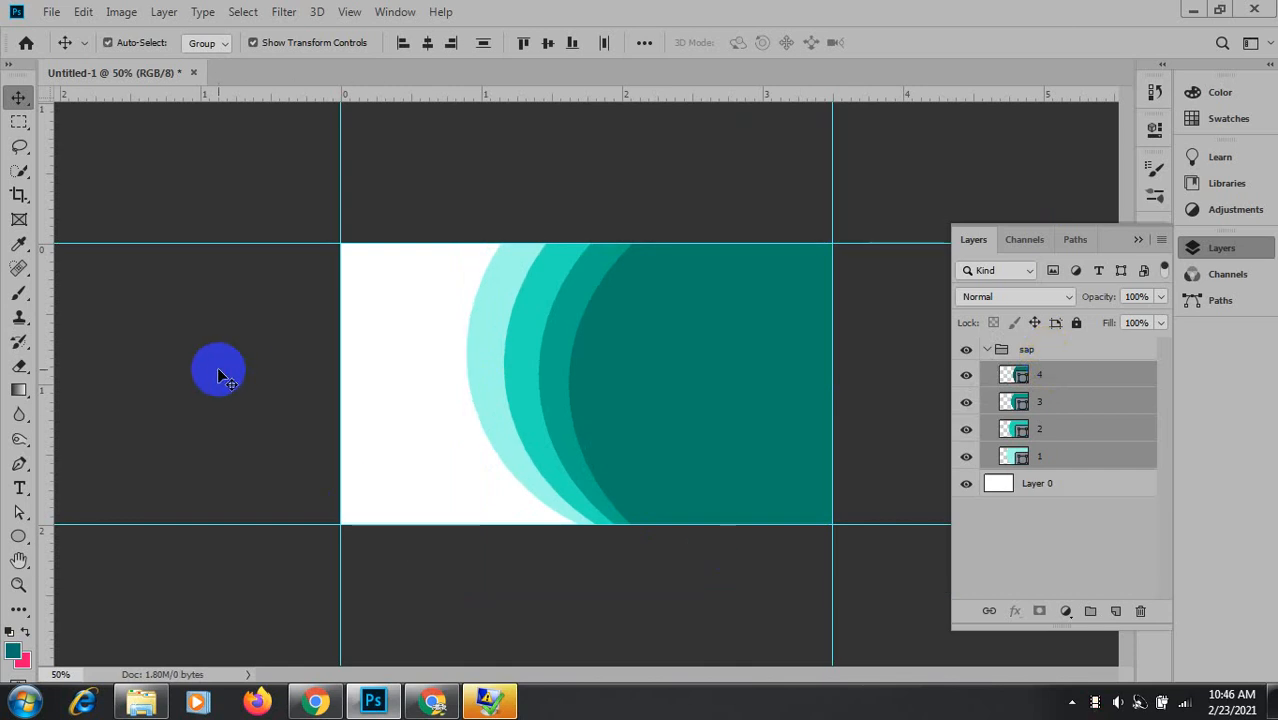
pyautogui.click(987, 350)
pyautogui.click(987, 350)
pyautogui.click(987, 350)
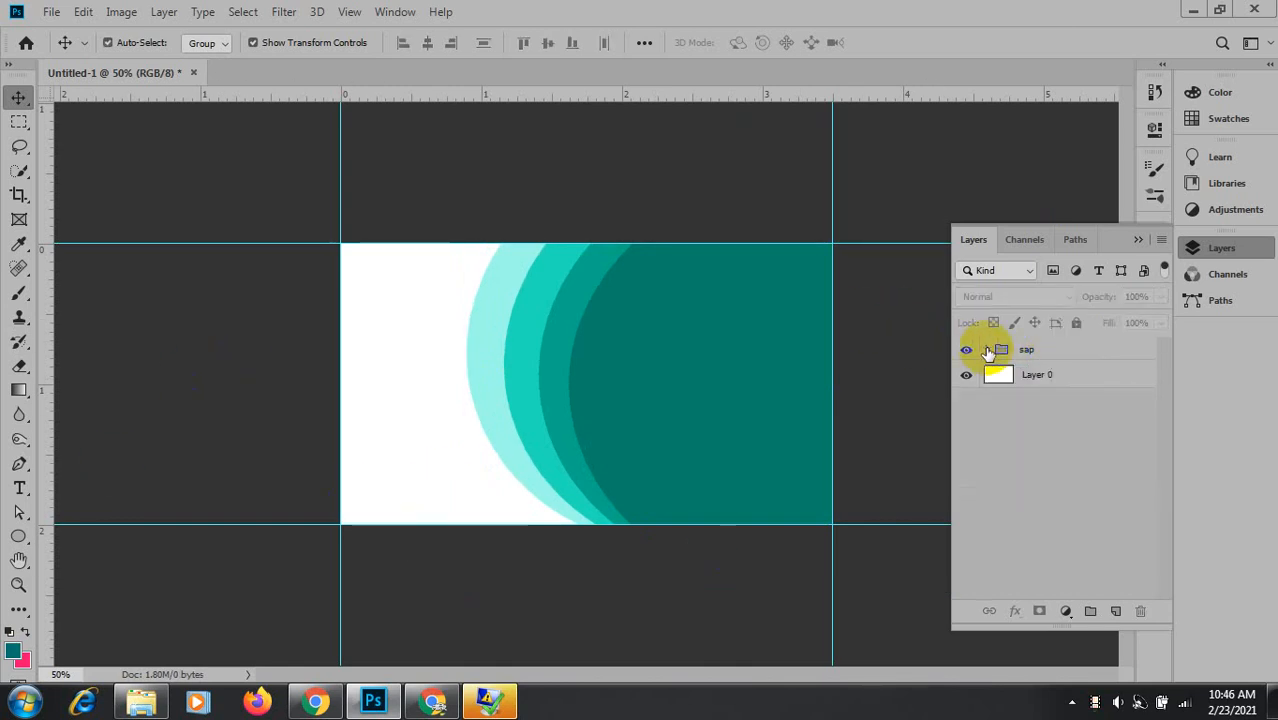
pyautogui.click(987, 350)
pyautogui.click(987, 350)
pyautogui.click(987, 350)
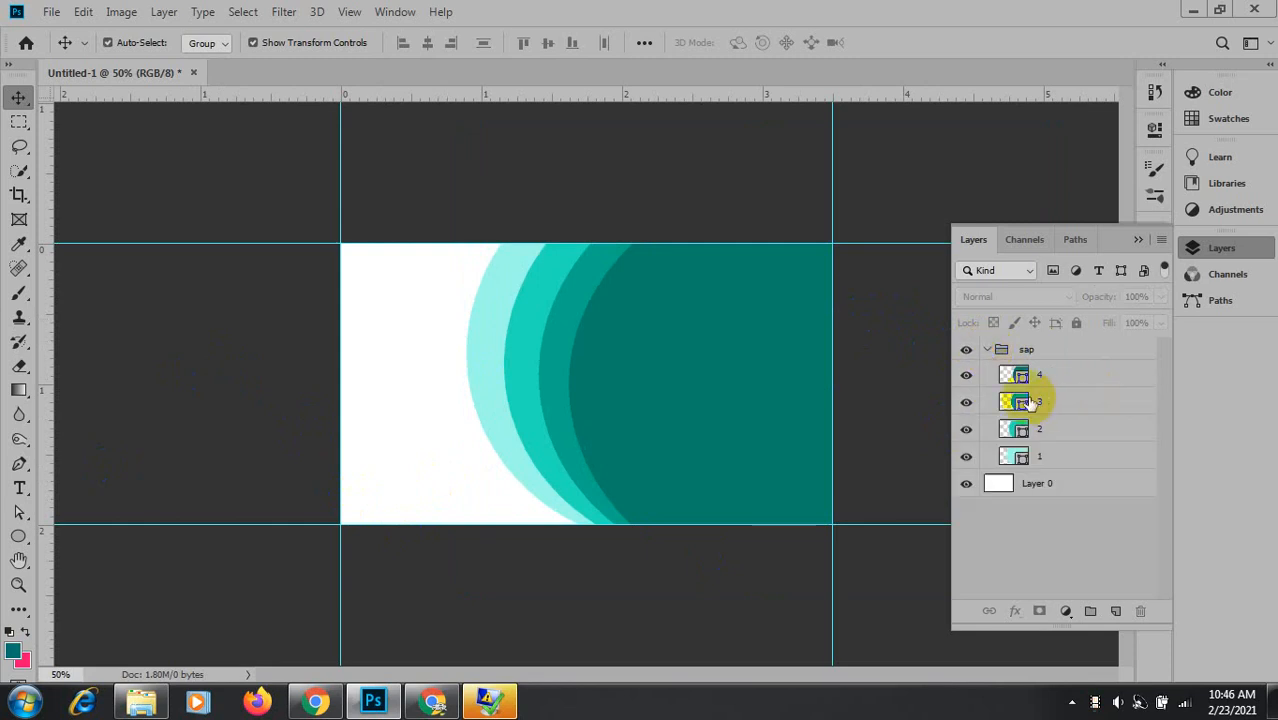
# Keep the group name sap and toggle its visibility off and back on.
pyautogui.click(1018, 352)
pyautogui.doubleClick(1018, 352)
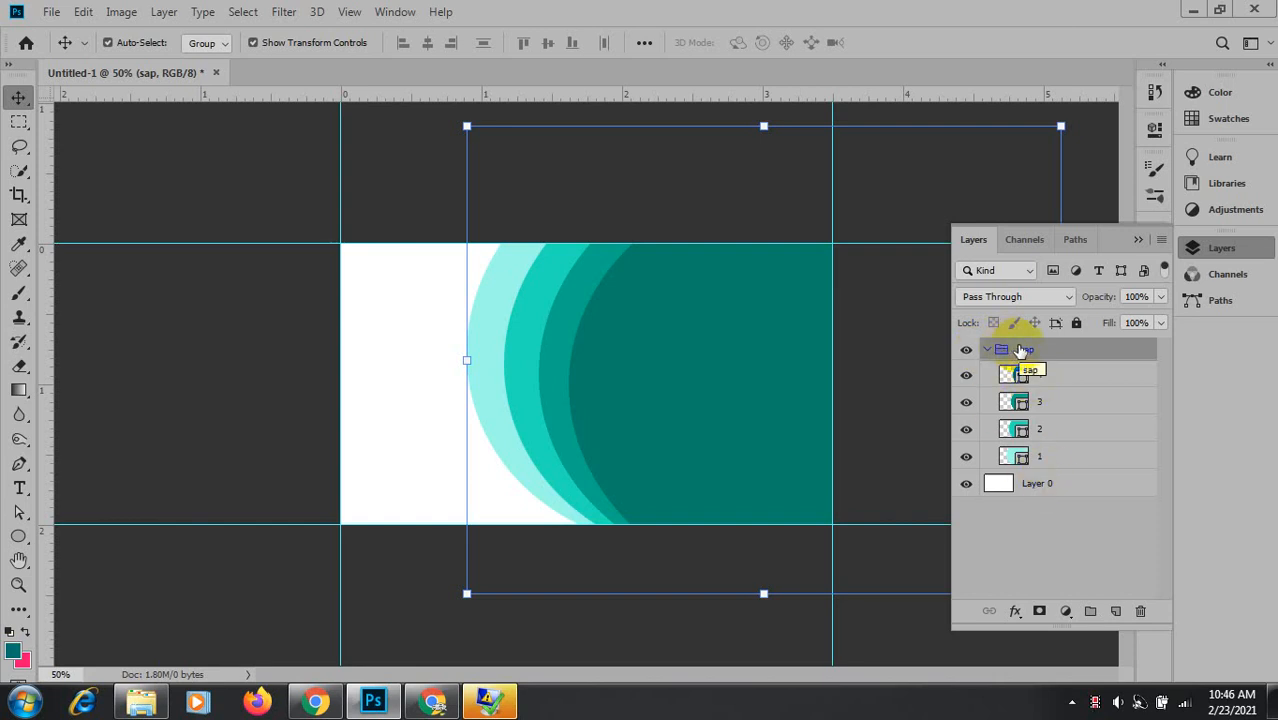
pyautogui.click(948, 349)
pyautogui.click(966, 352)
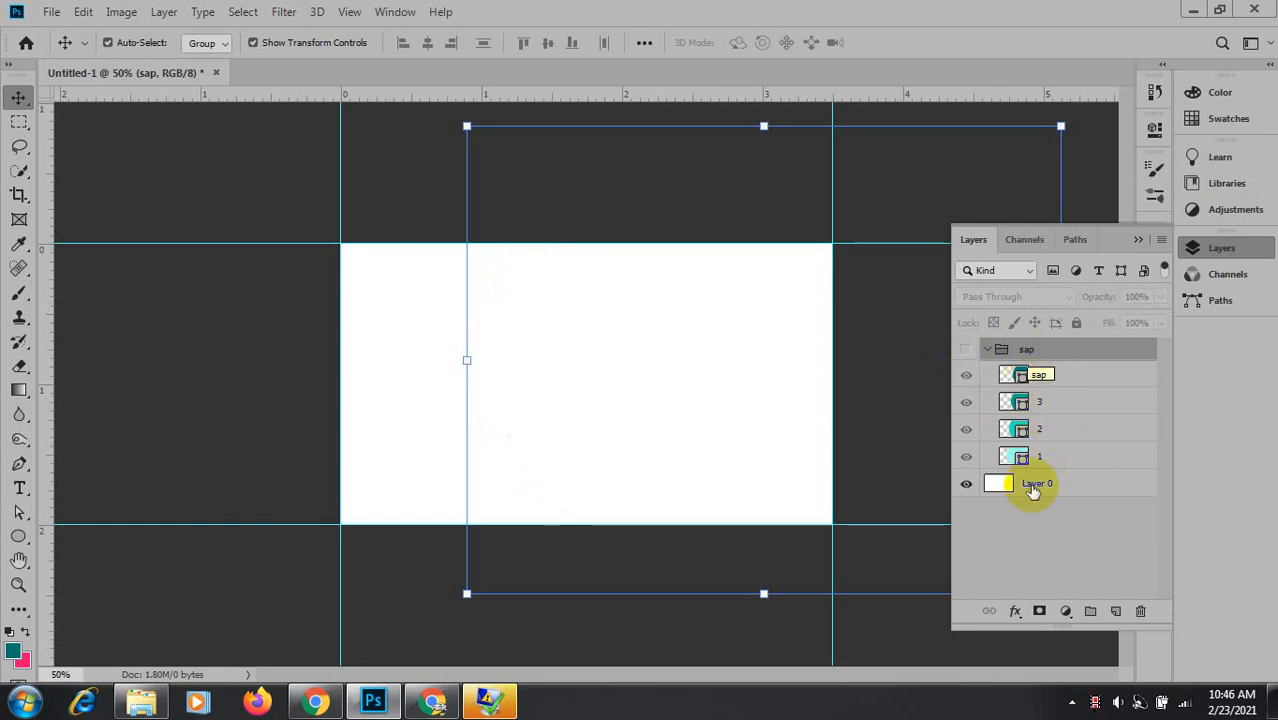
pyautogui.click(967, 351)
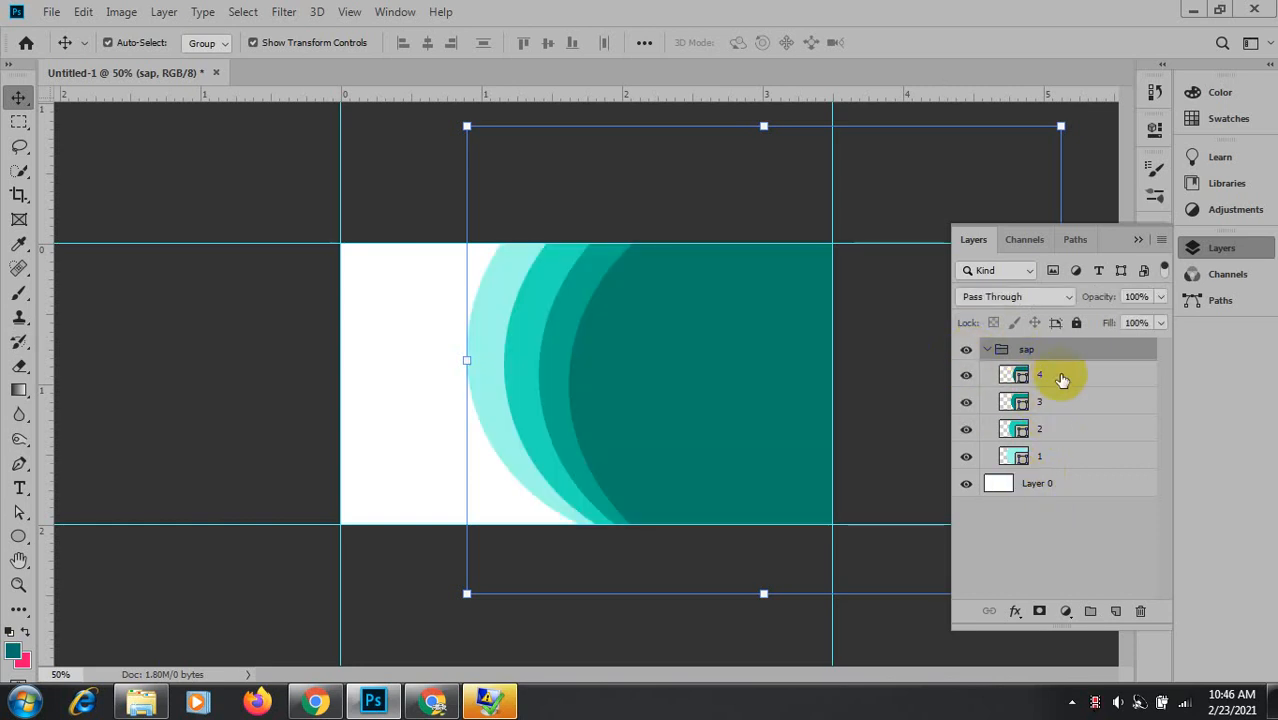
pyautogui.rightClick(1049, 353)
pyautogui.click(1040, 350)
# Rasterize arc layers 4 through 1.
pyautogui.click(1042, 377)
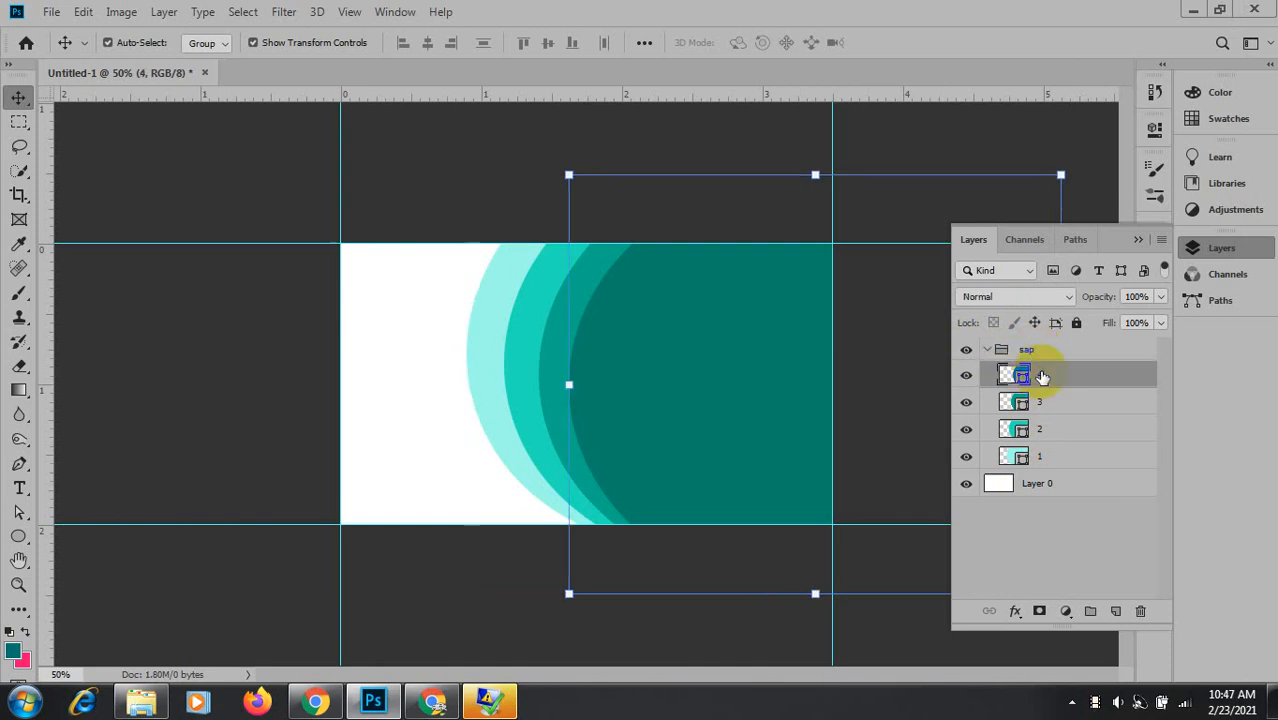
pyautogui.keyDown('shift'); pyautogui.click(1044, 460); pyautogui.keyUp('shift')
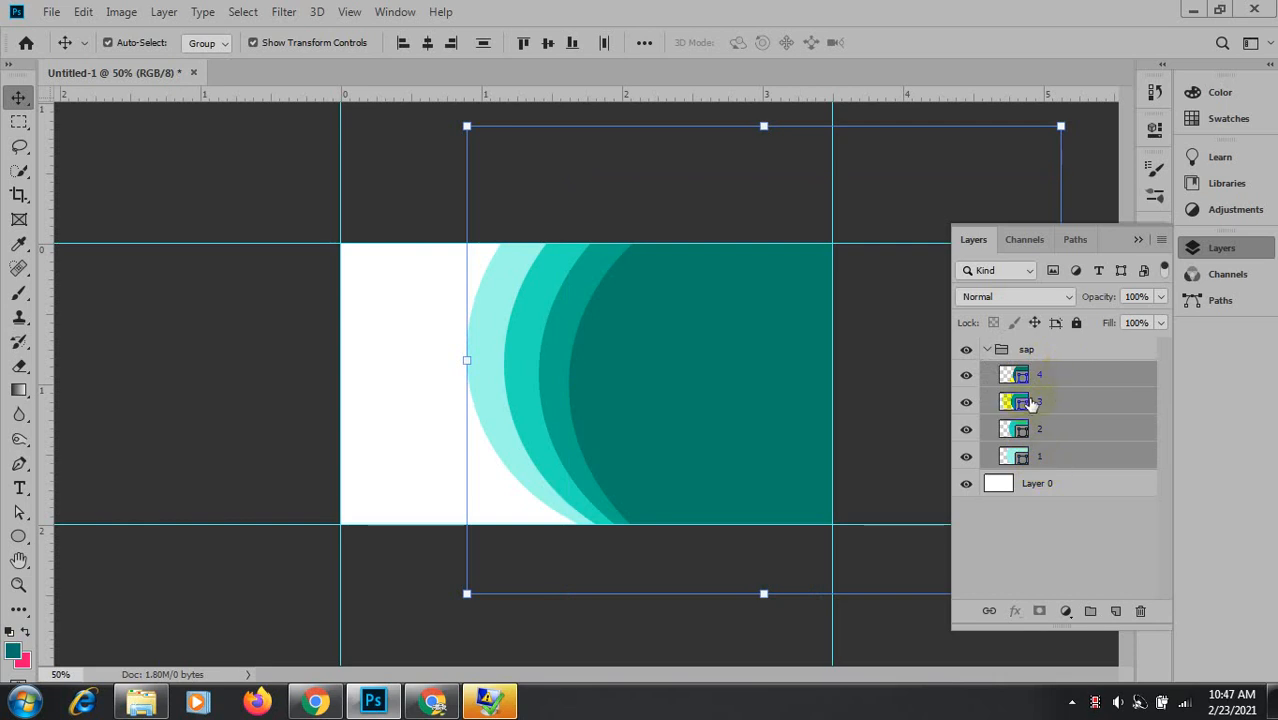
pyautogui.rightClick(1040, 383)
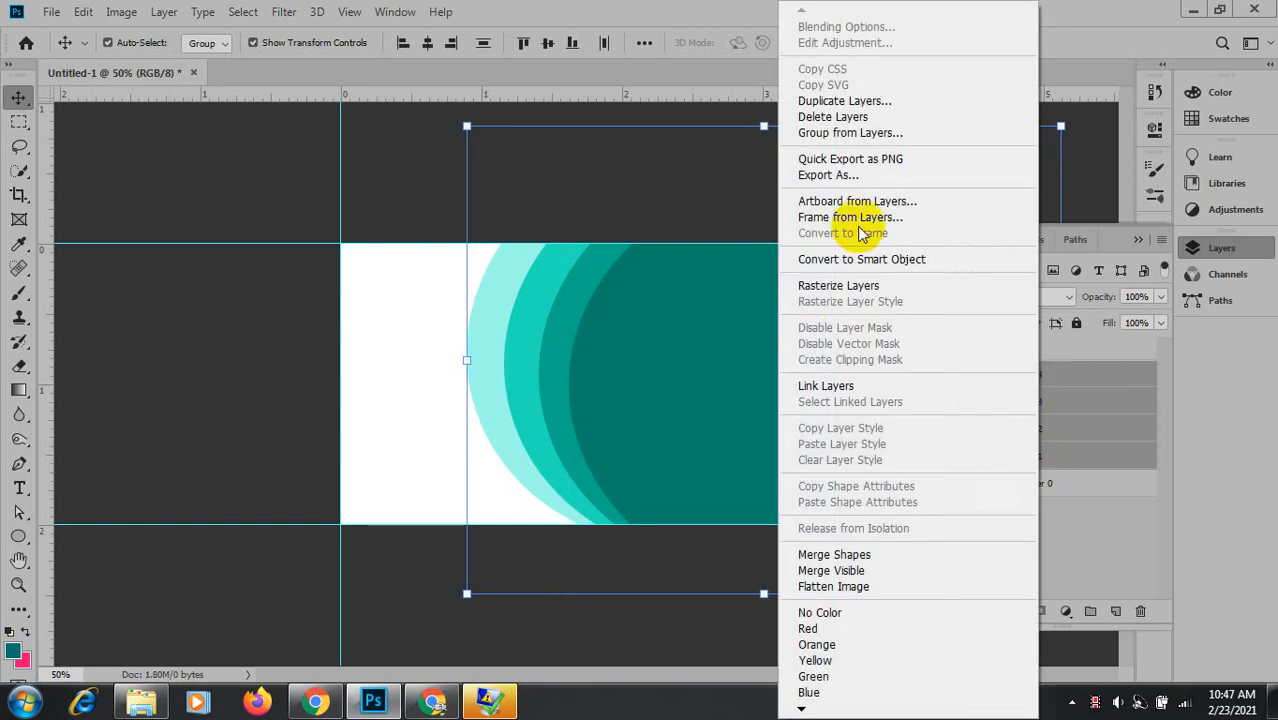
pyautogui.click(875, 286)
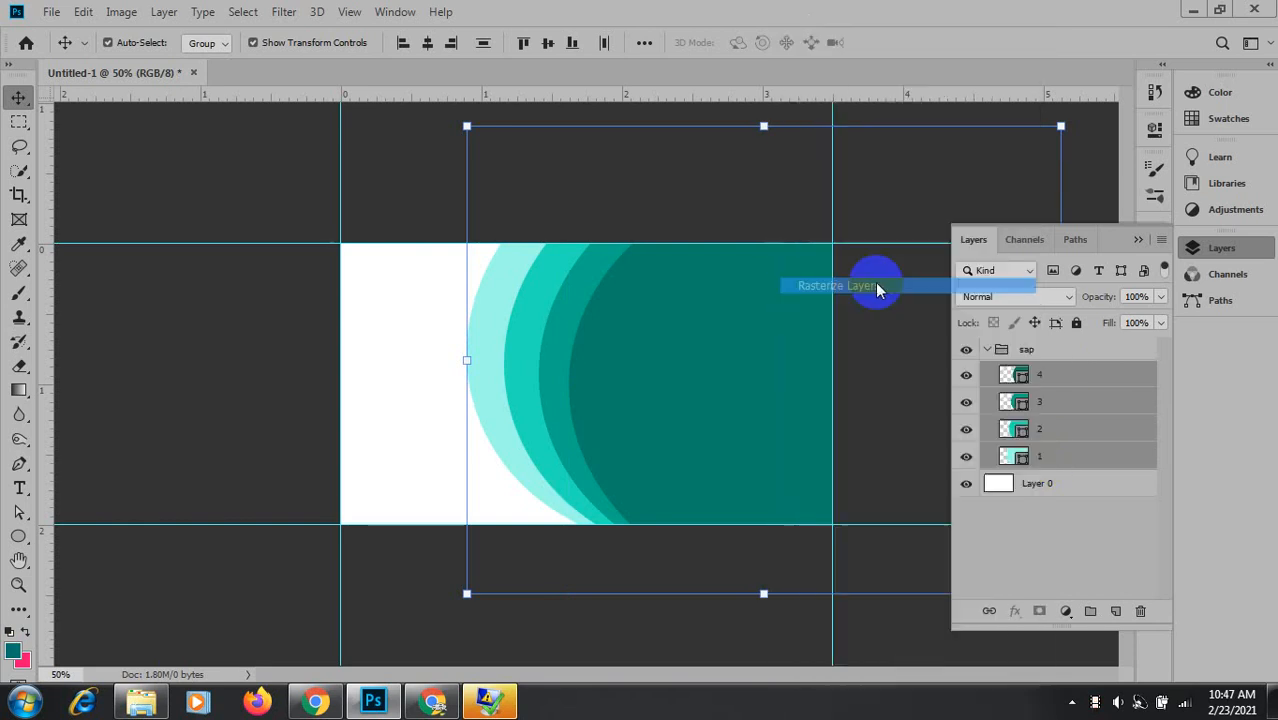
# Try merging the four arc layers, then undo so they stay separate.
pyautogui.rightClick(1057, 374)
pyautogui.click(851, 554)
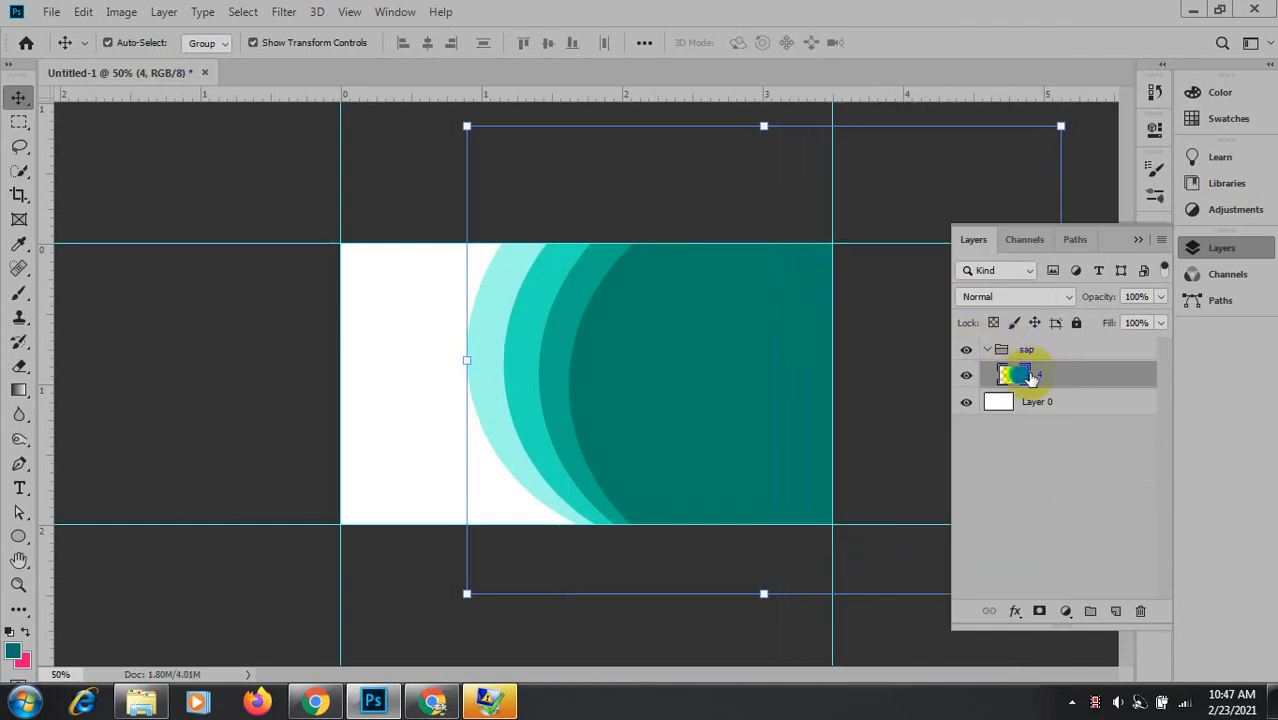
pyautogui.hotkey('ctrl', 'z')
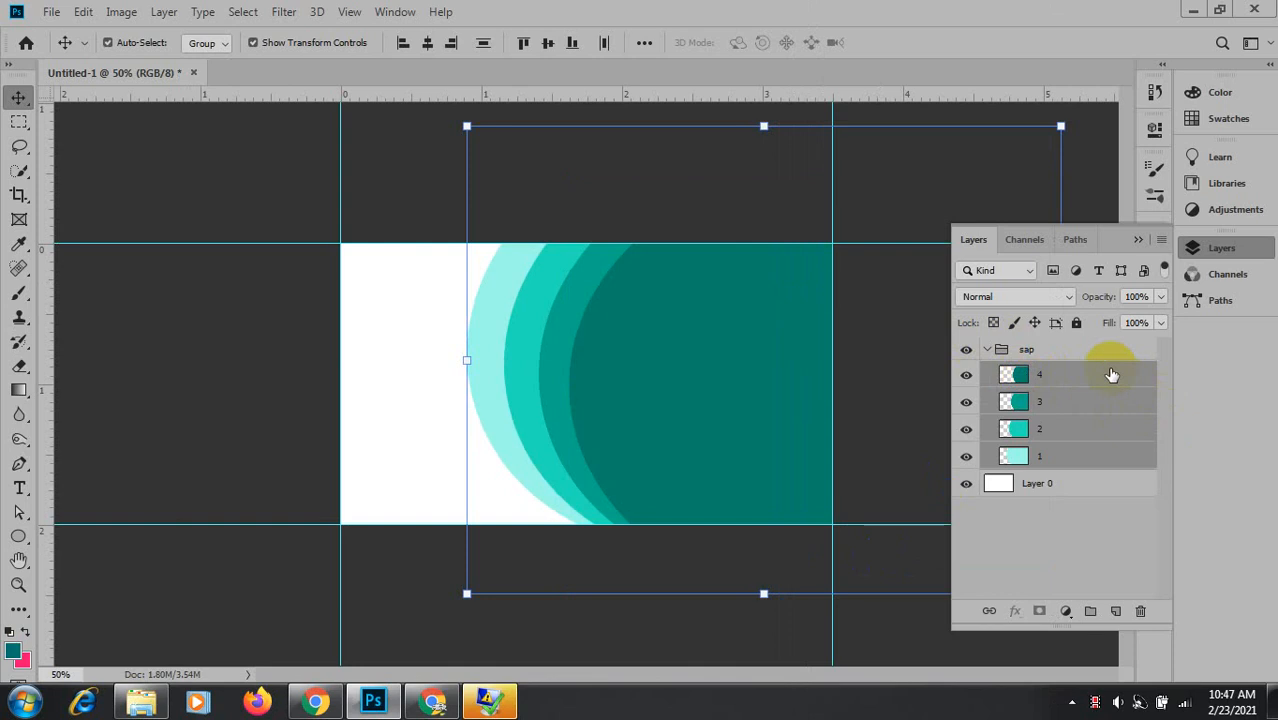
pyautogui.hotkey('ctrl', 'e')
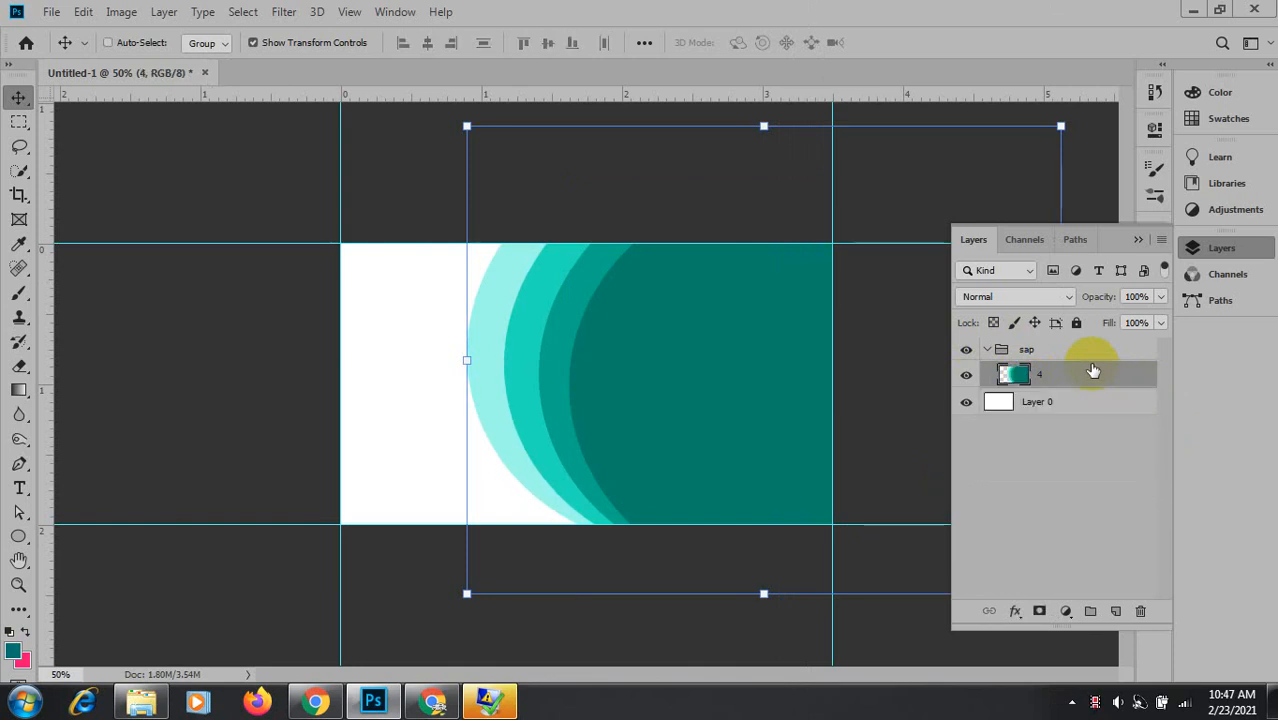
pyautogui.hotkey('ctrl', 'z')
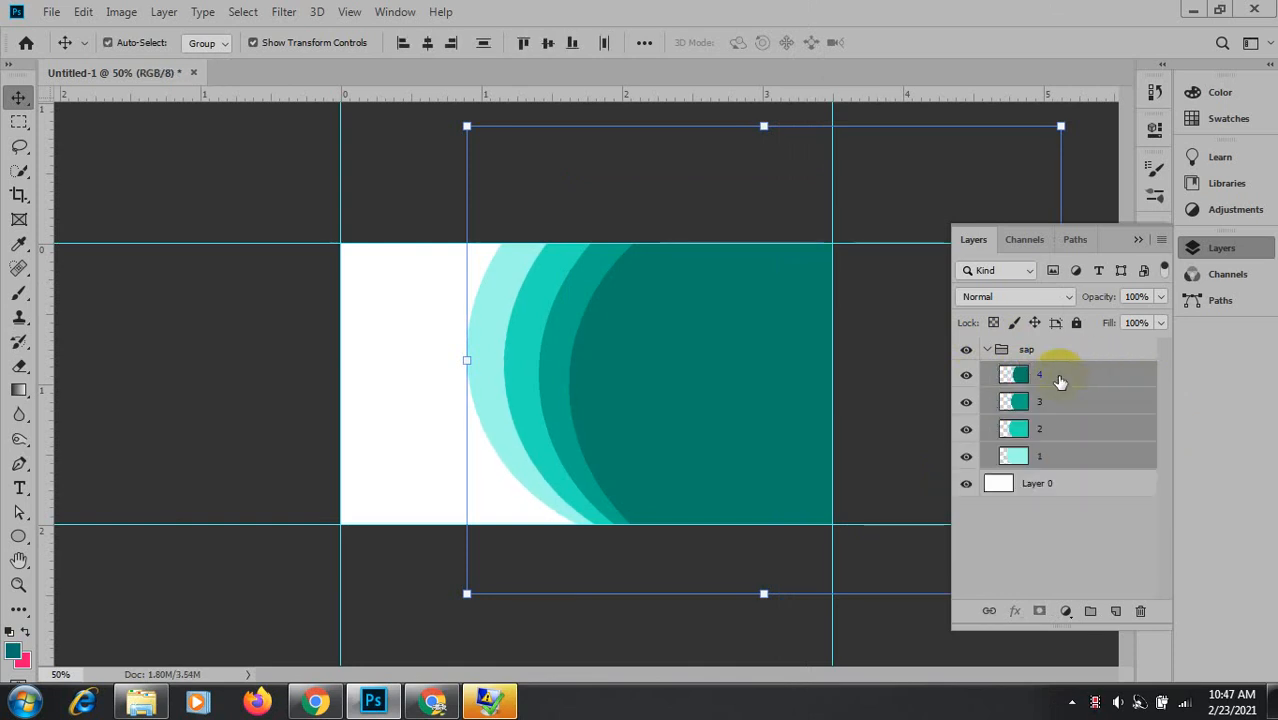
# Move layers 4–1 out above the sap group, then select layer 4.
pyautogui.moveTo(1061, 366); pyautogui.dragTo(1055, 345)
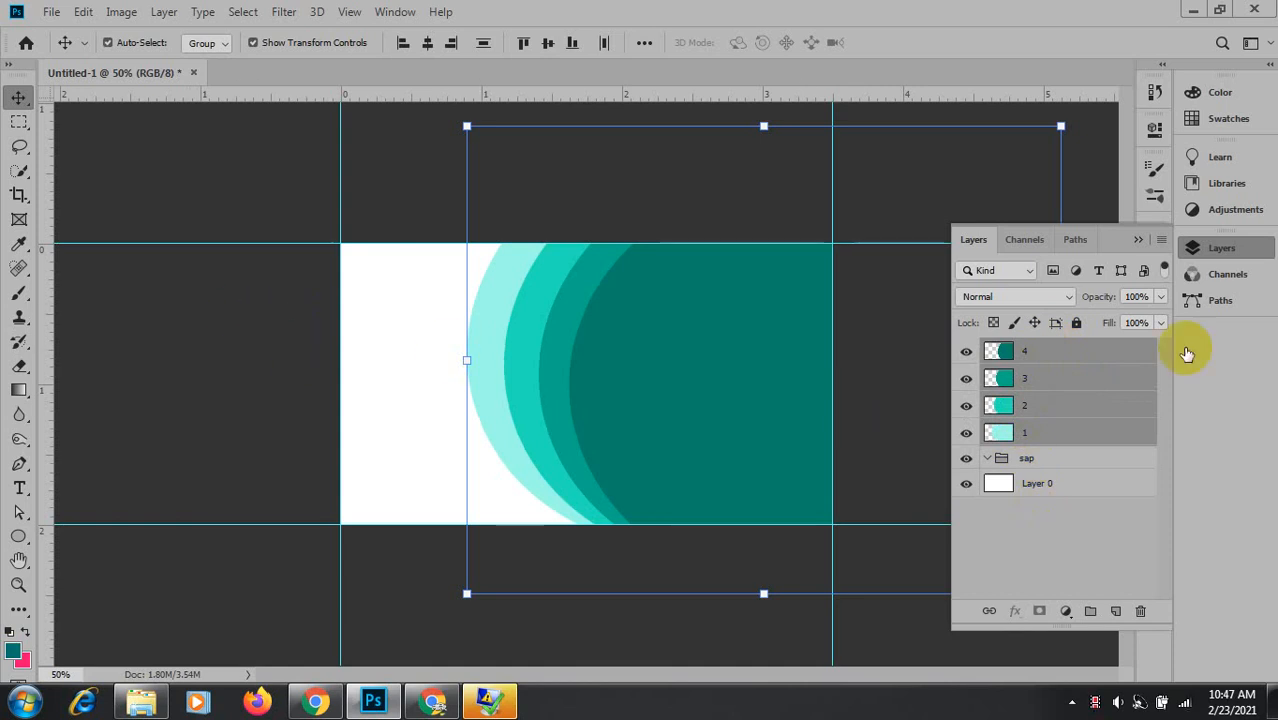
pyautogui.click(638, 350)
pyautogui.click(1031, 522)
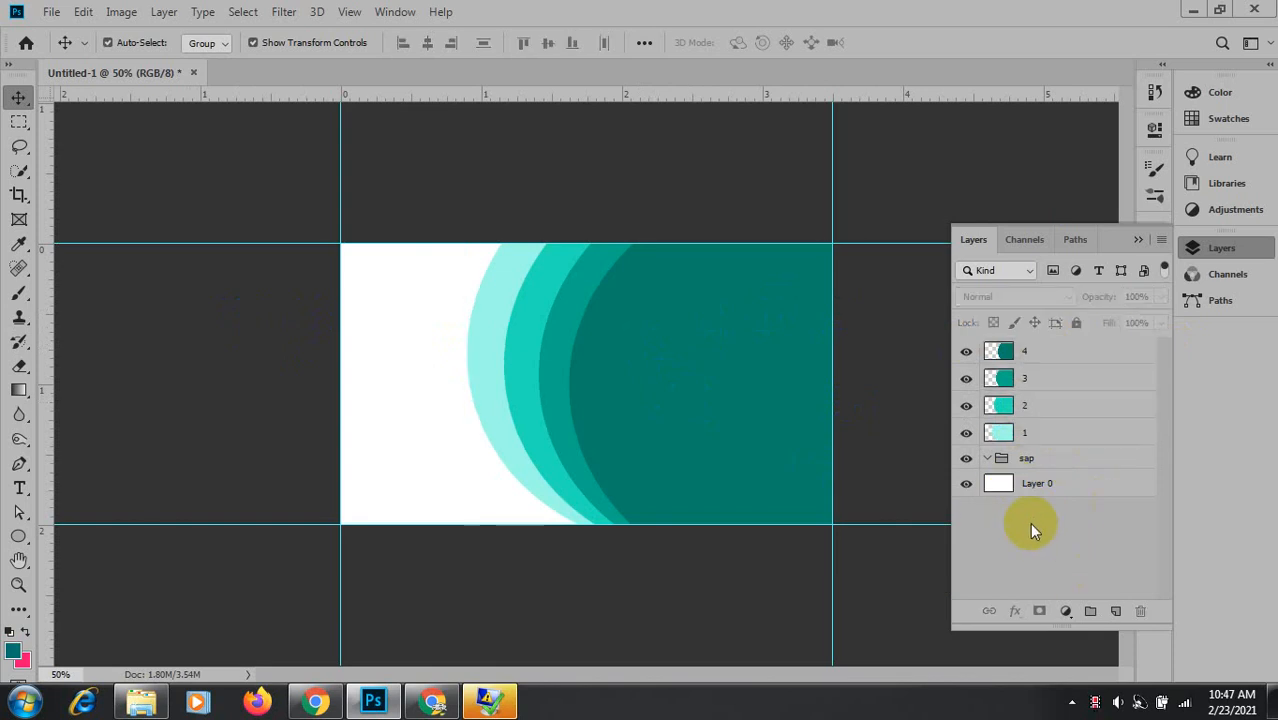
# Cancel the transform on layer 4 and set Auto-Select to pick individual layers.
pyautogui.click(640, 386)
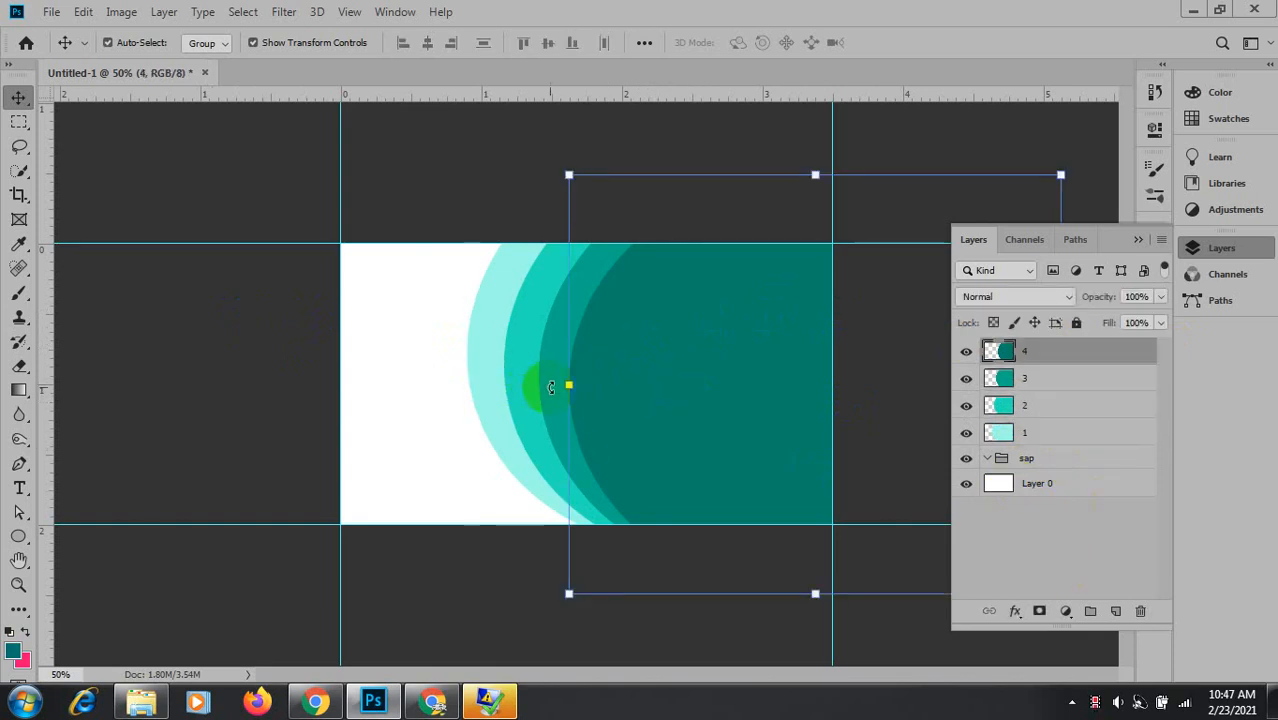
pyautogui.click(551, 387)
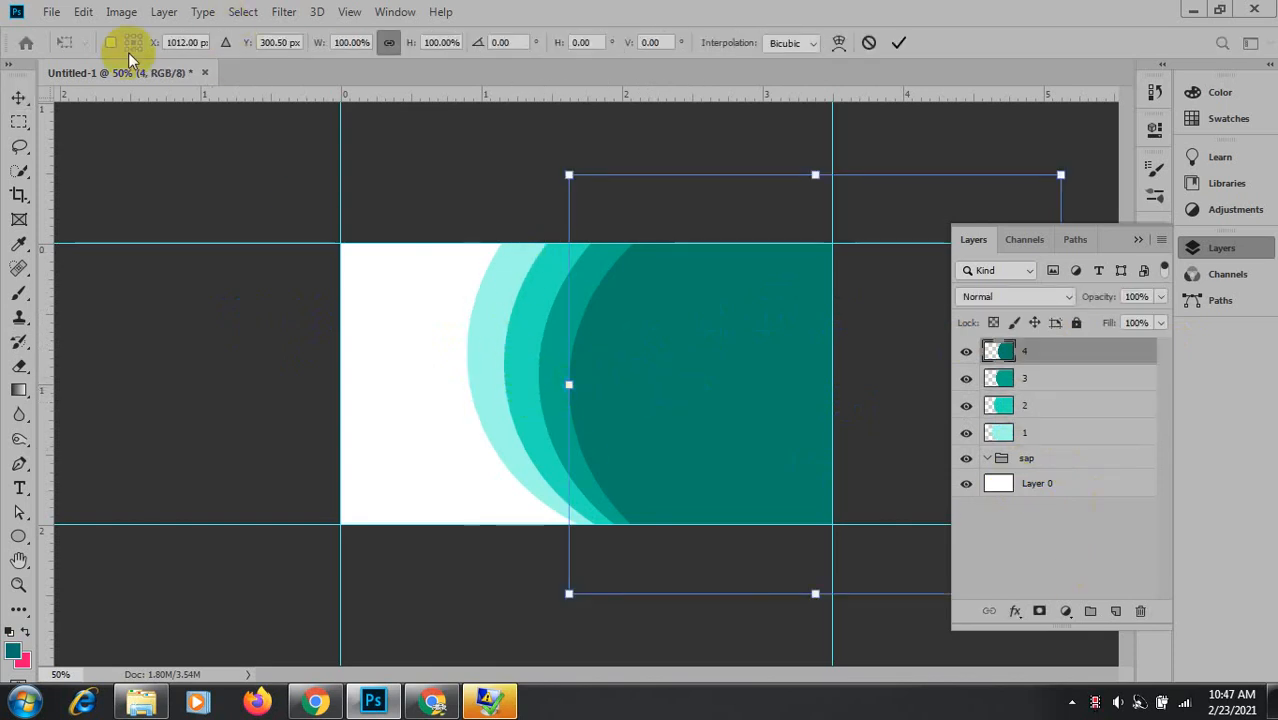
pyautogui.click(18, 97)
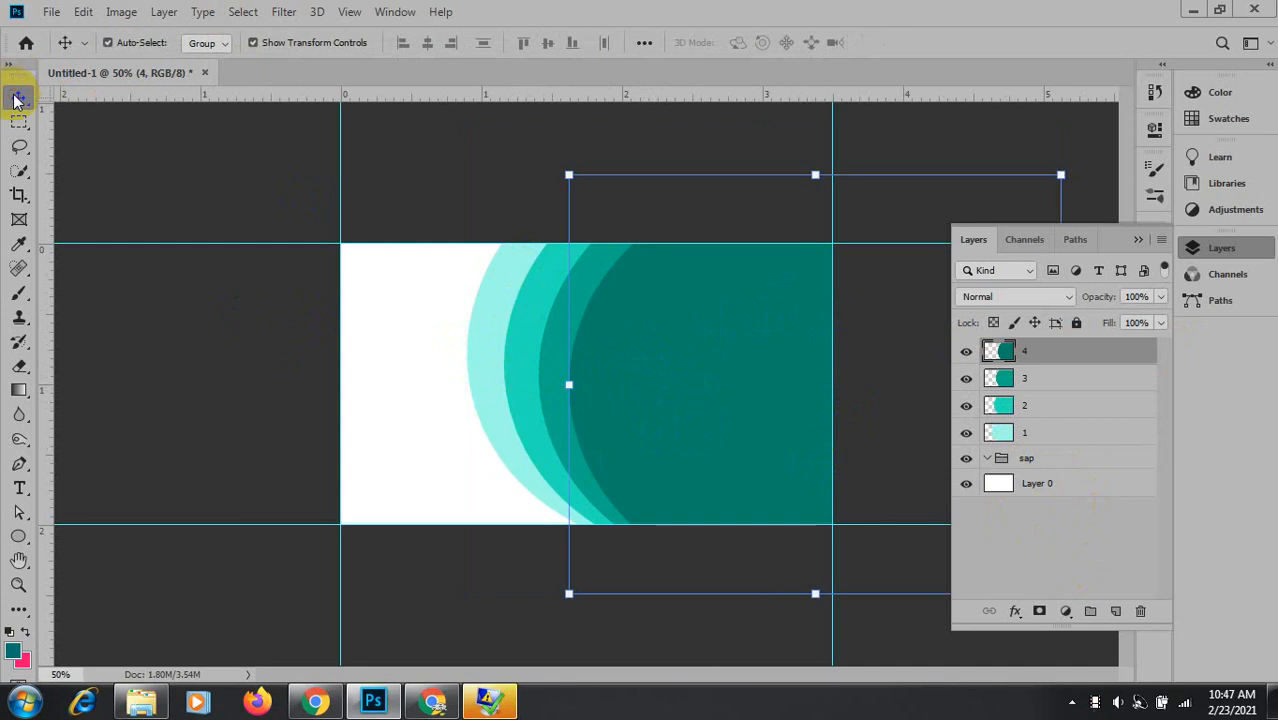
pyautogui.click(222, 43)
pyautogui.click(205, 66)
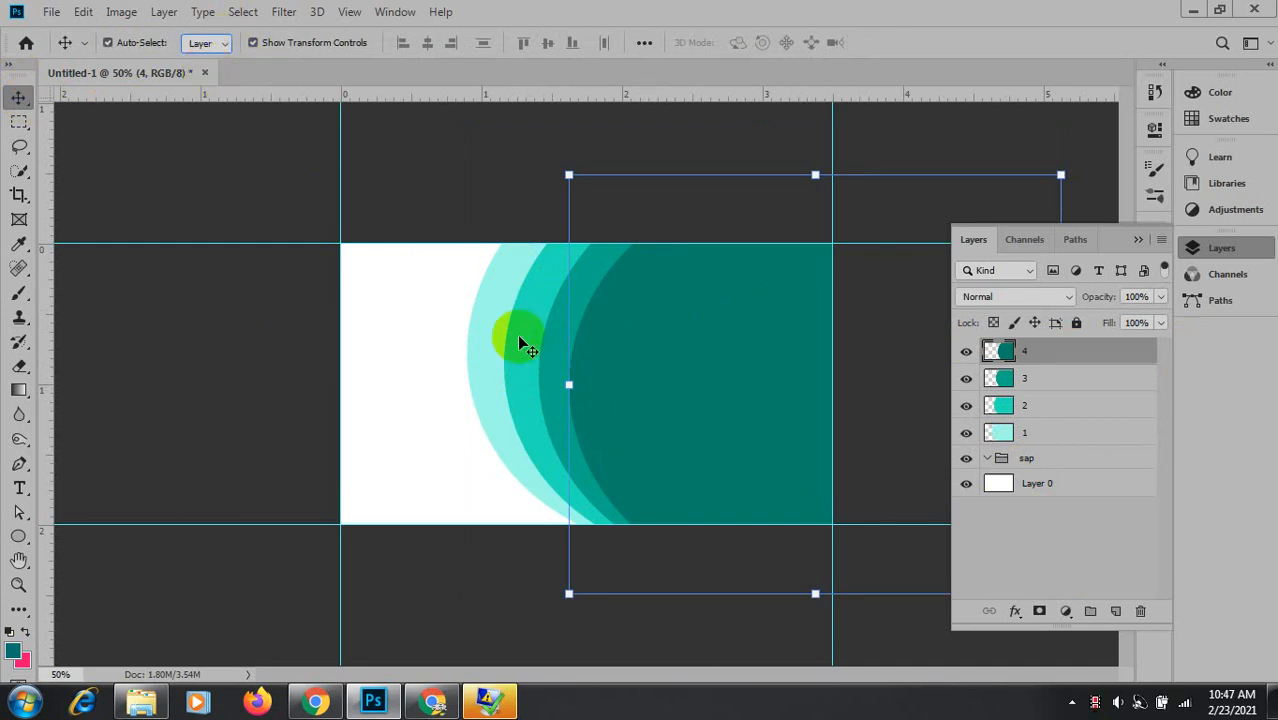
# Pick arc layers 1 through 4 individually on the canvas, then commit the transform.
pyautogui.click(490, 304)
pyautogui.click(530, 298)
pyautogui.click(568, 289)
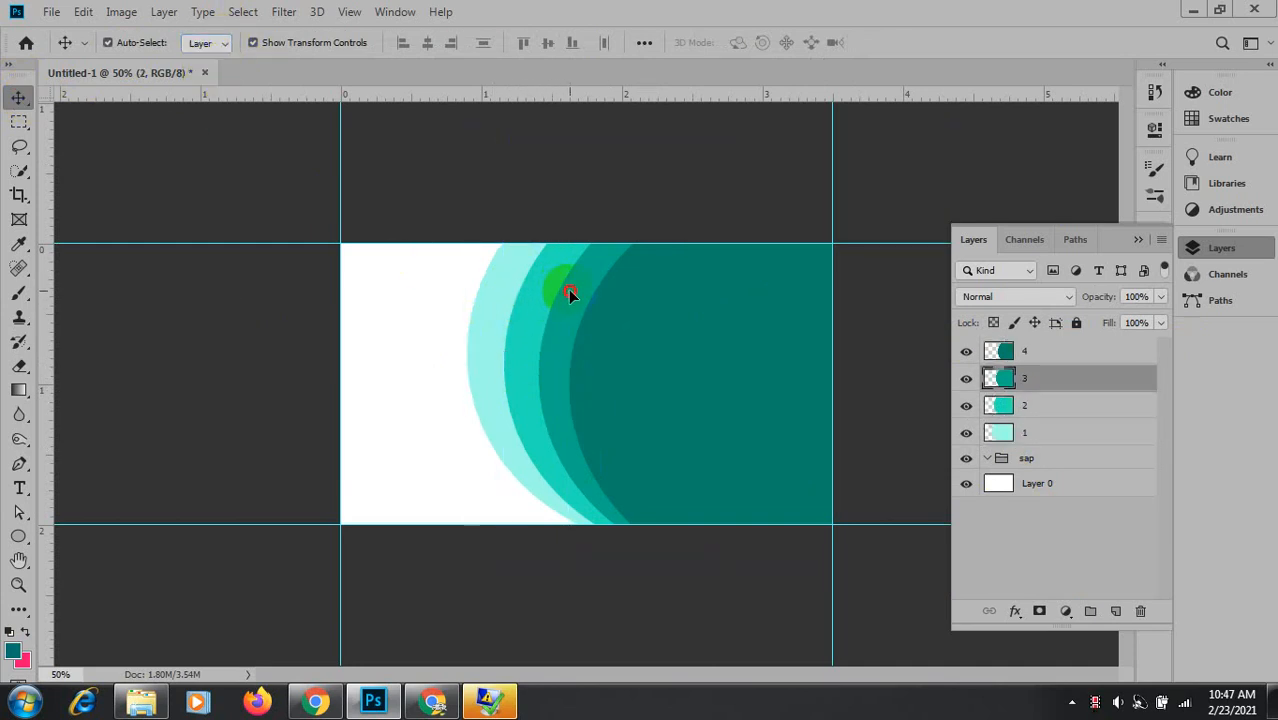
pyautogui.click(662, 305)
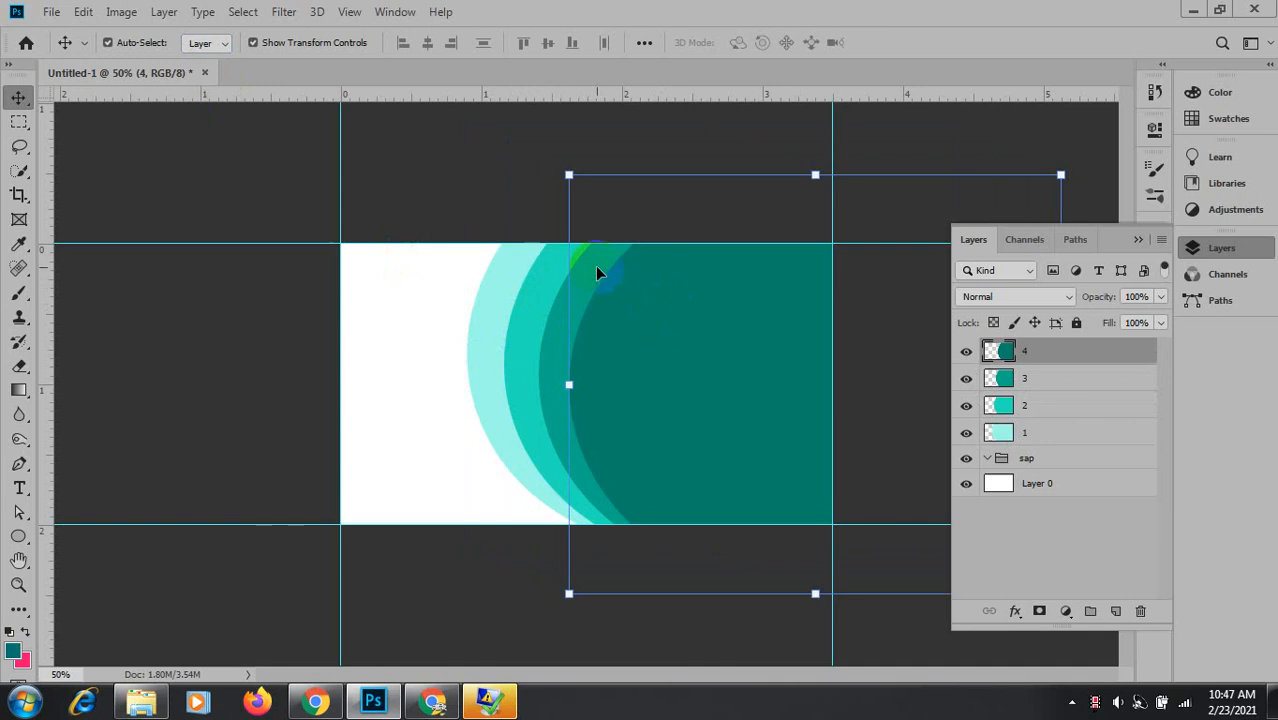
pyautogui.click(564, 280)
pyautogui.click(525, 280)
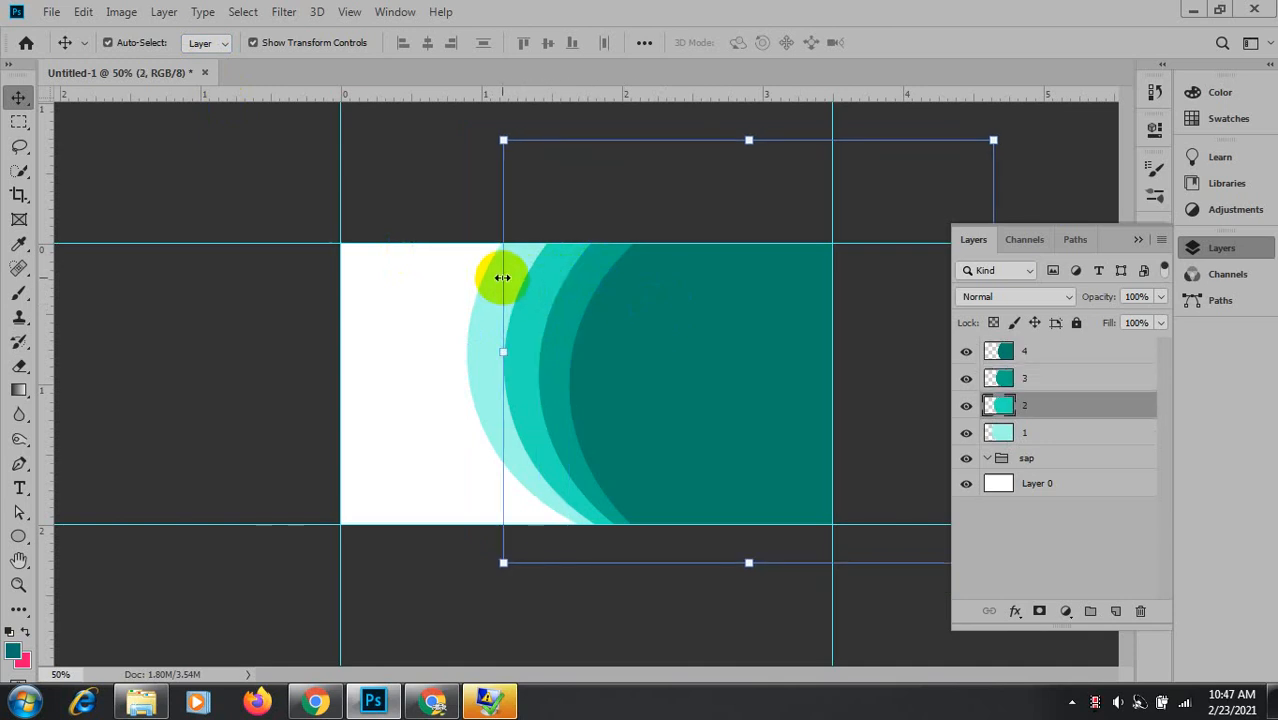
pyautogui.click(487, 301)
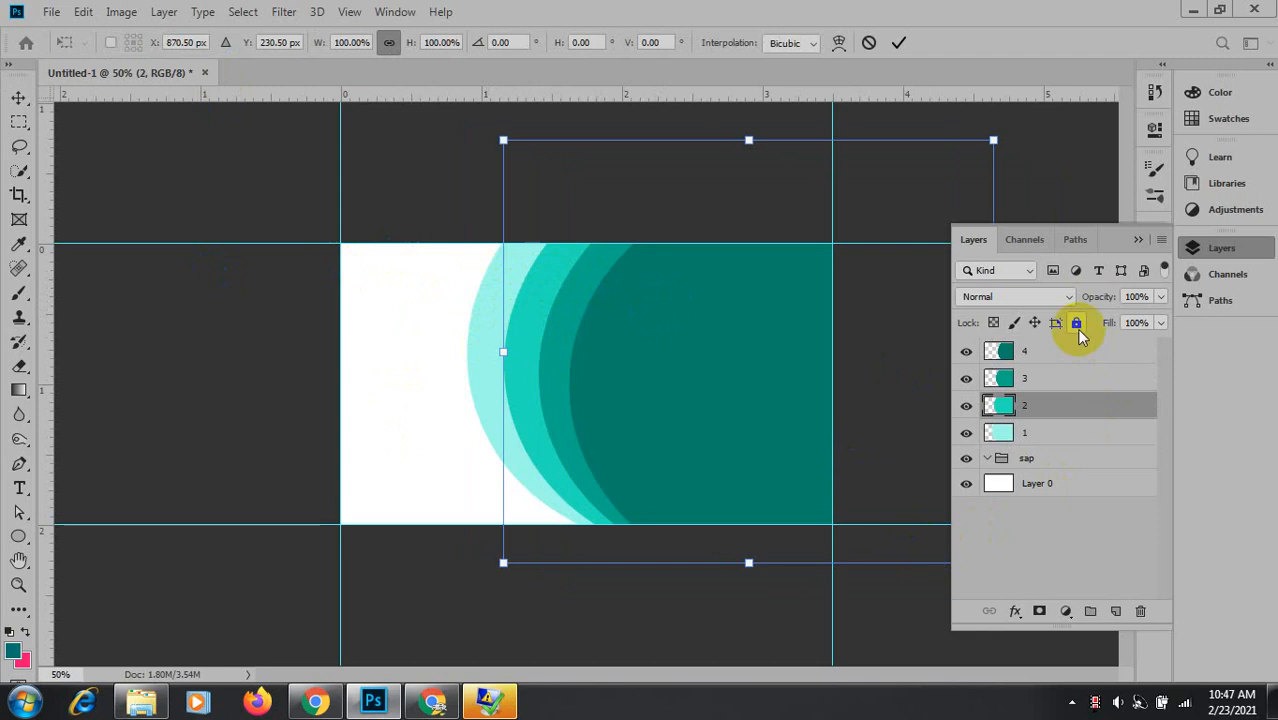
pyautogui.click(1064, 350)
# Select layers 4 to 1 together and move them into the sap group.
pyautogui.keyDown('shift'); pyautogui.click(1000, 433); pyautogui.keyUp('shift')
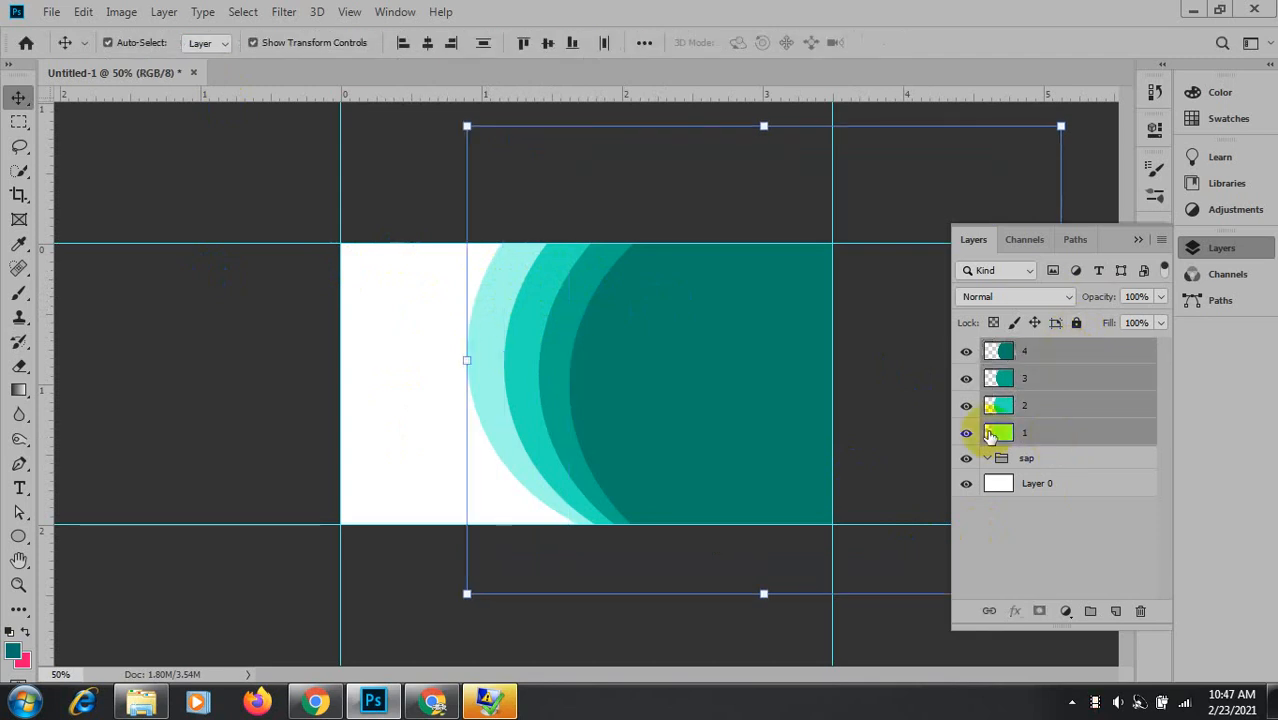
pyautogui.moveTo(717, 405)
pyautogui.mouseDown()
pyautogui.moveTo(771, 405)
pyautogui.moveTo(728, 407)
pyautogui.mouseUp()
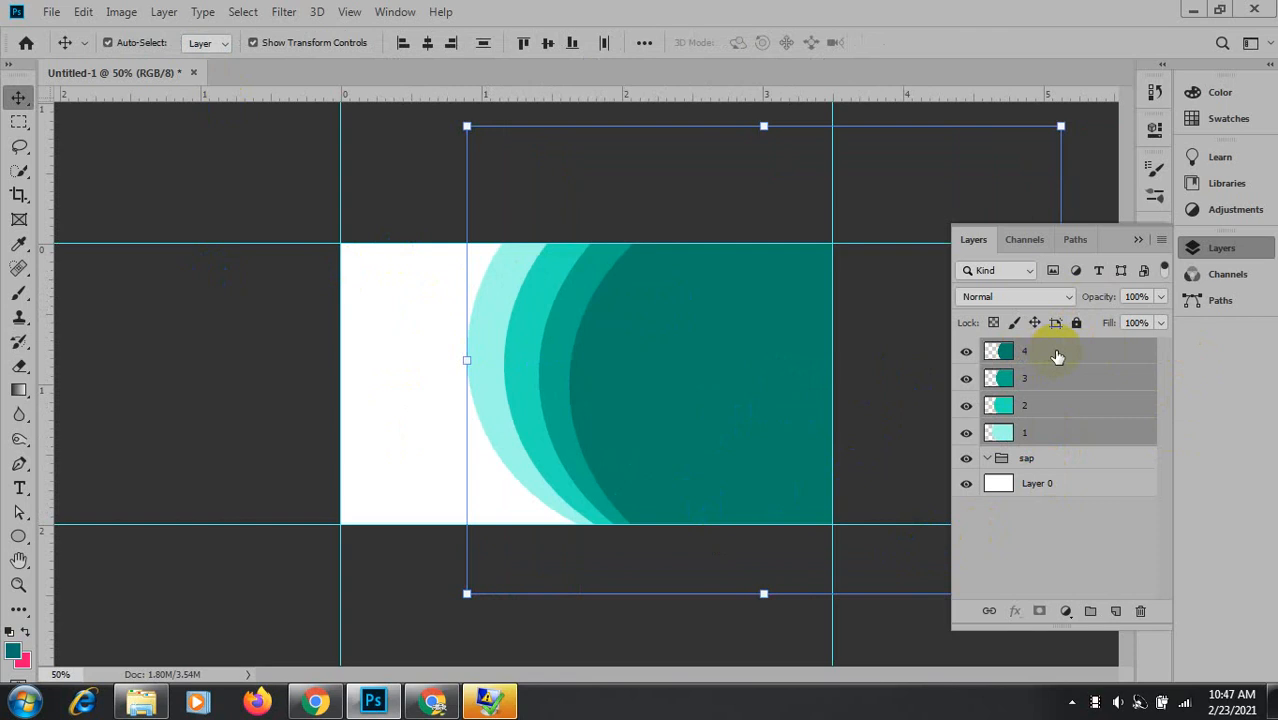
pyautogui.moveTo(1056, 355); pyautogui.dragTo(1055, 462)
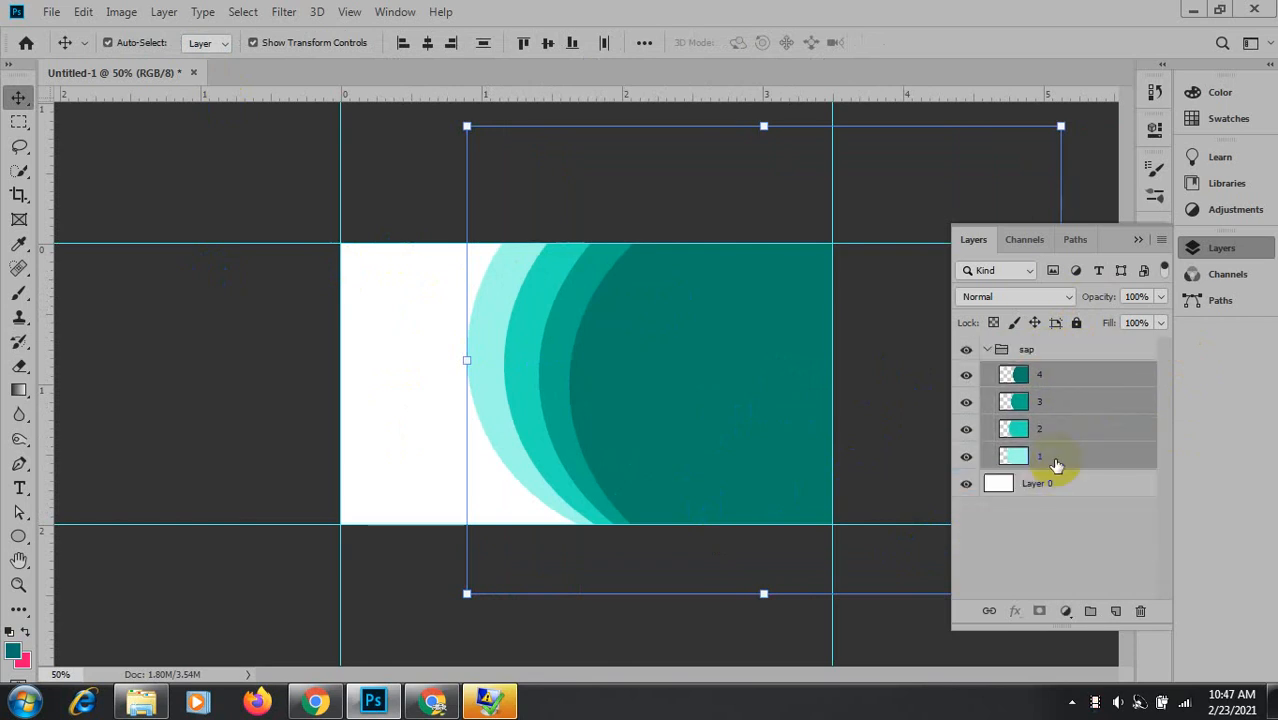
# Set Auto-Select to Group and drag the whole sap group of arcs.
pyautogui.click(988, 352)
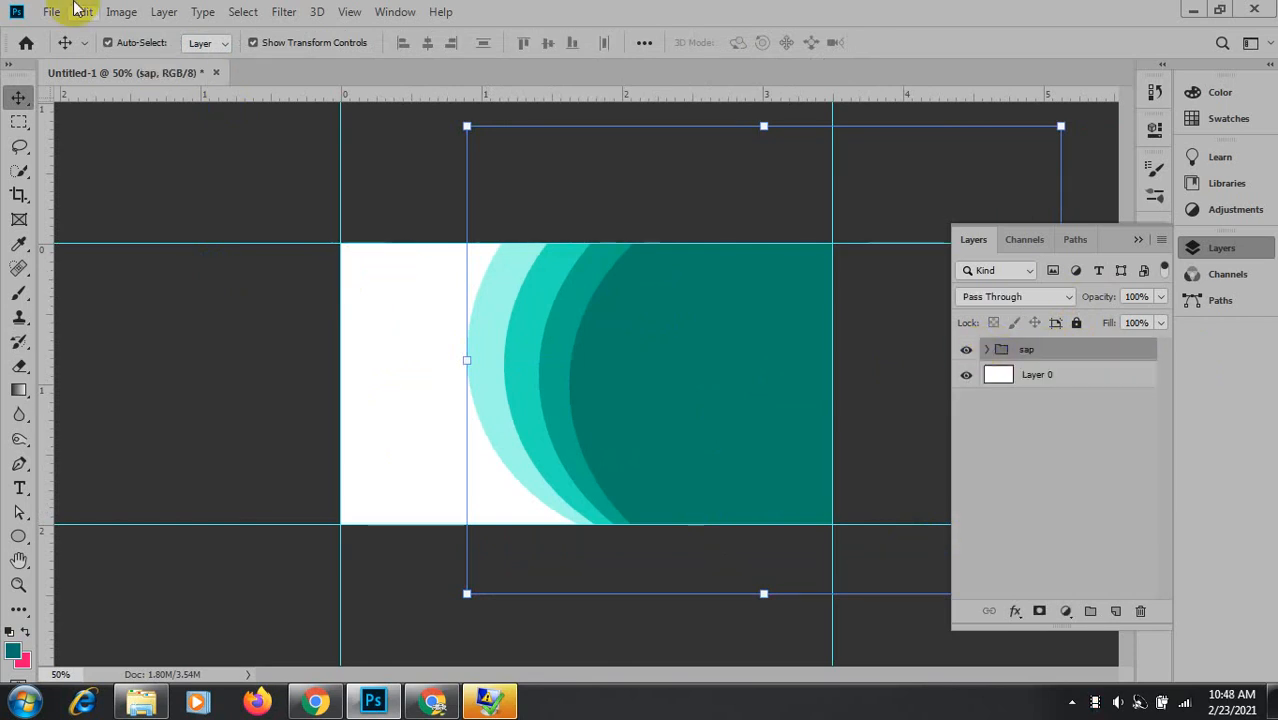
pyautogui.click(222, 46)
pyautogui.click(200, 56)
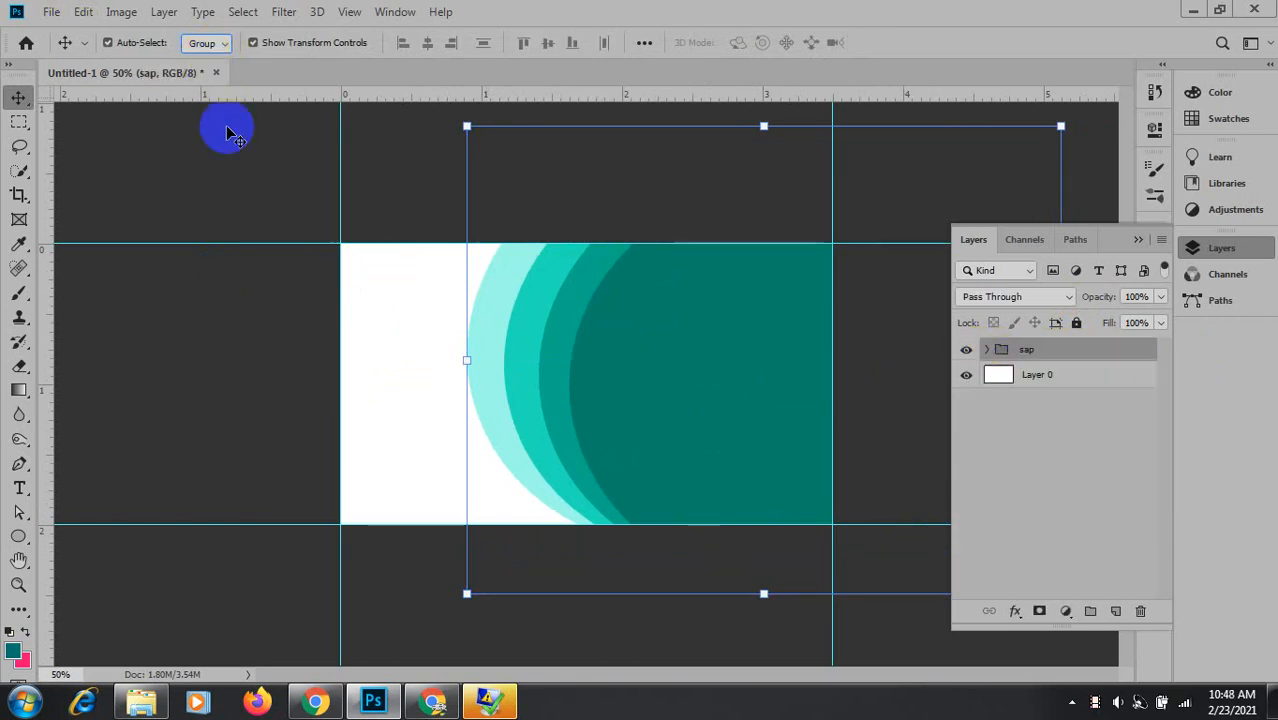
pyautogui.moveTo(694, 399); pyautogui.dragTo(762, 387)
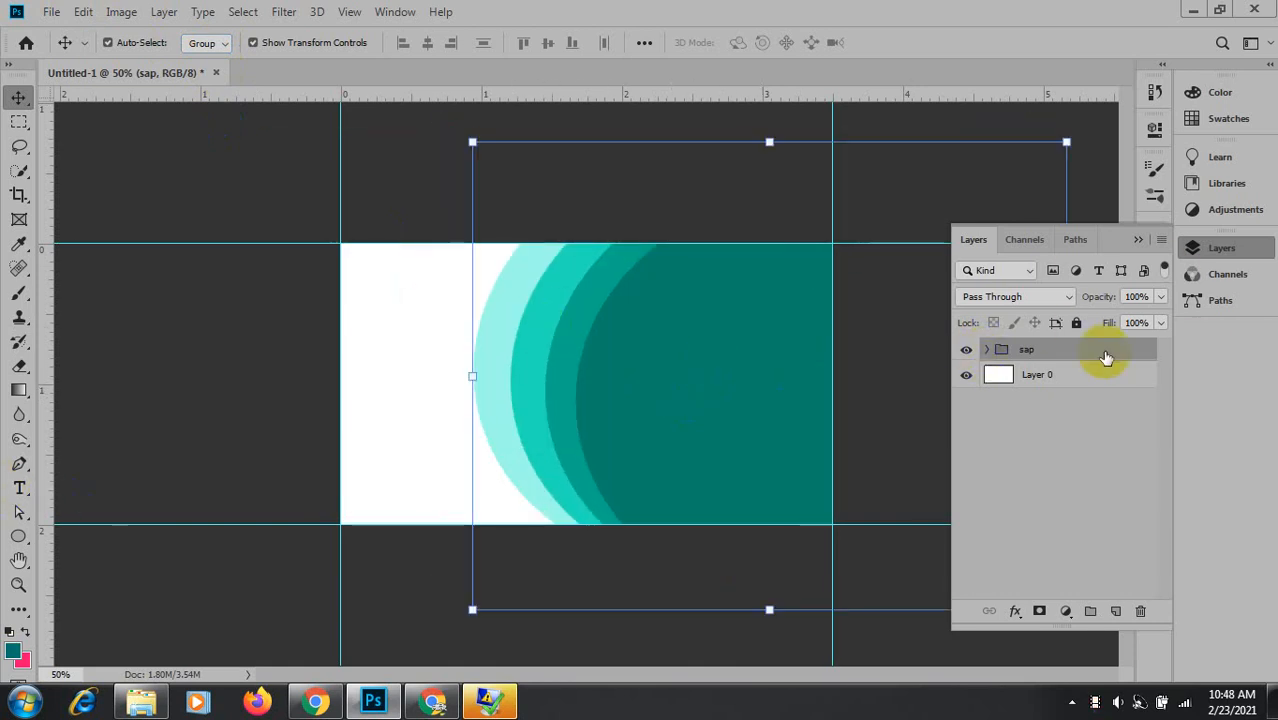
# With Auto-Select on Layer, trial-move arcs 1 and 4 left, undo both, then switch to Chrome.
pyautogui.click(986, 349)
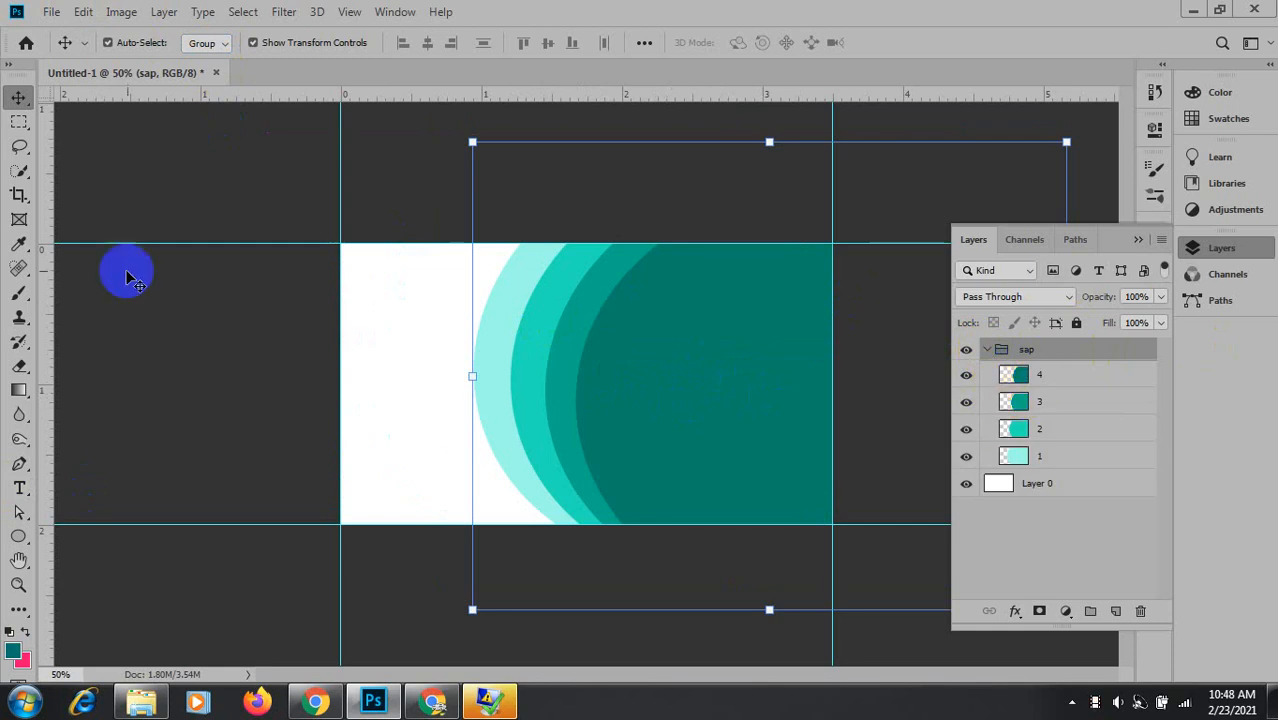
pyautogui.click(207, 42)
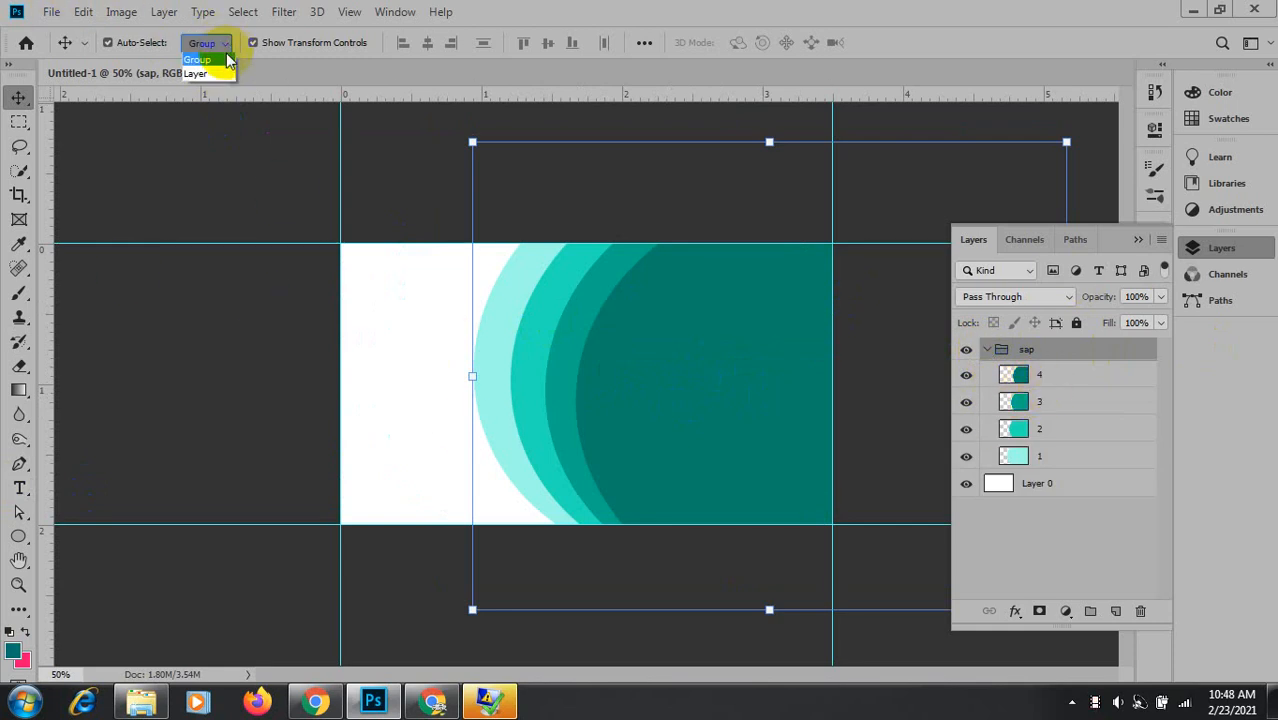
pyautogui.click(207, 64)
pyautogui.click(220, 317)
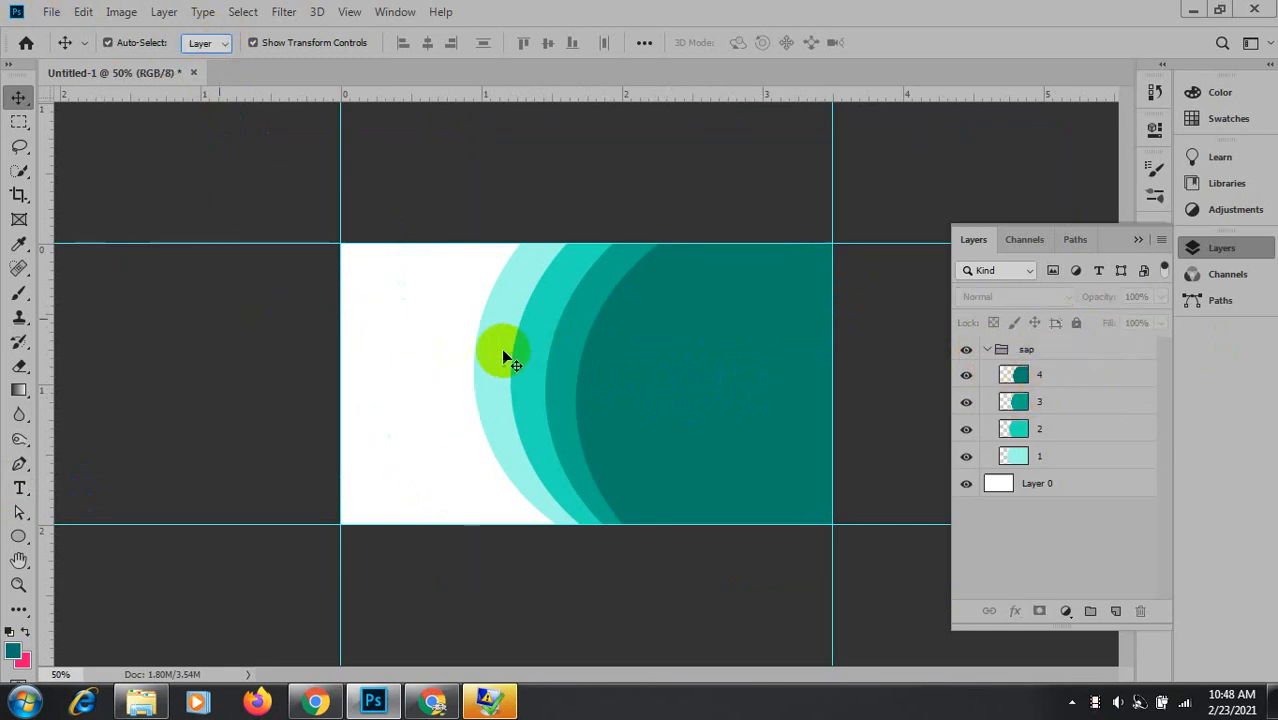
pyautogui.moveTo(502, 351); pyautogui.dragTo(390, 351)
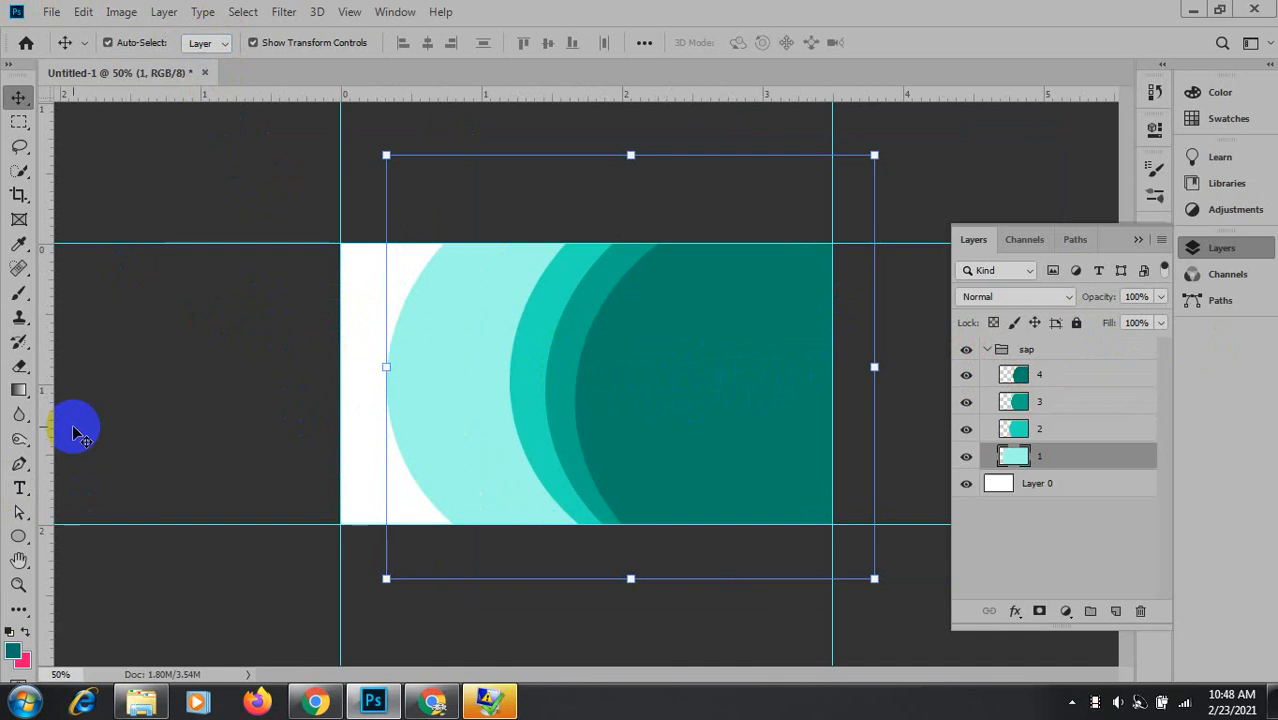
pyautogui.moveTo(588, 345); pyautogui.dragTo(533, 343)
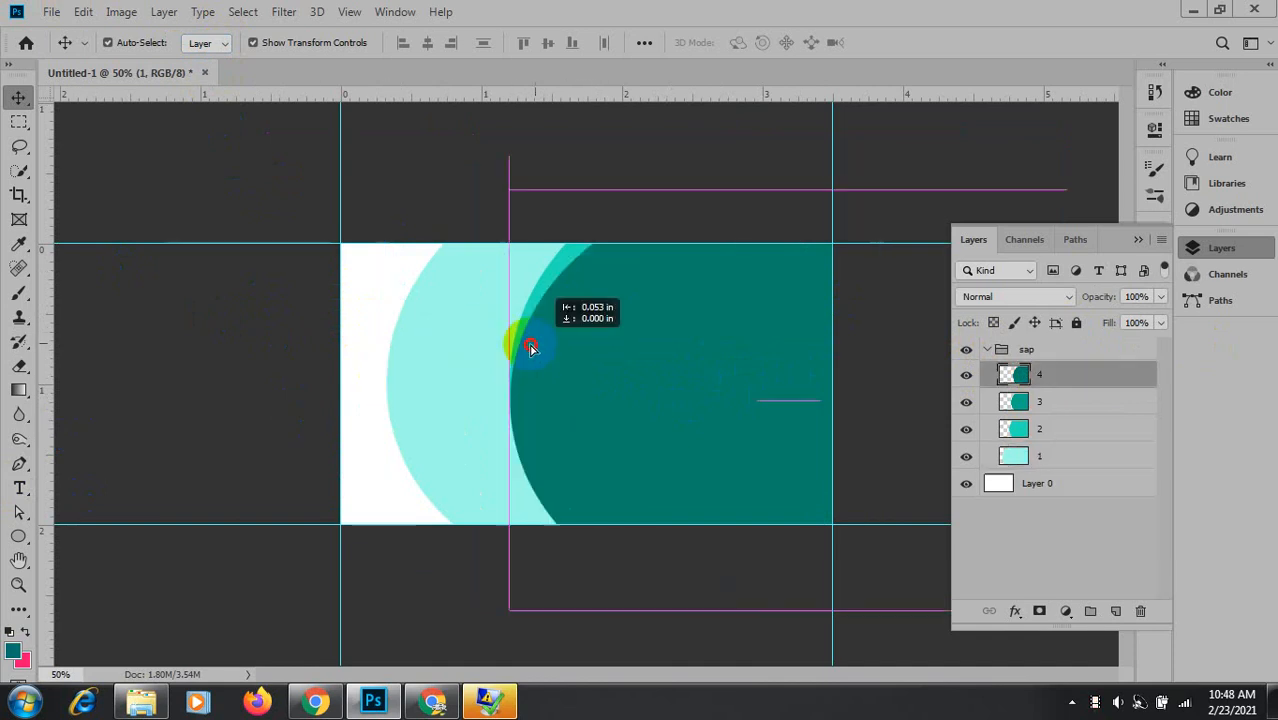
pyautogui.hotkey('ctrl', 'z')
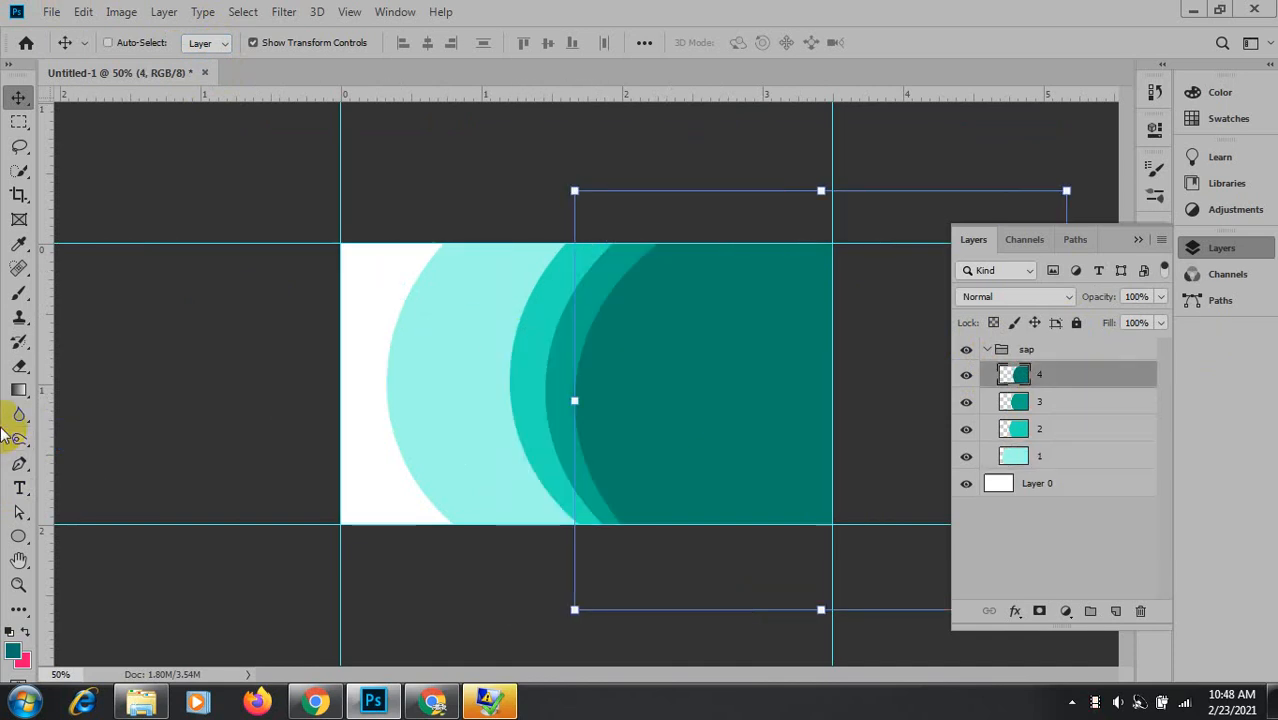
pyautogui.hotkey('ctrl', 'z')
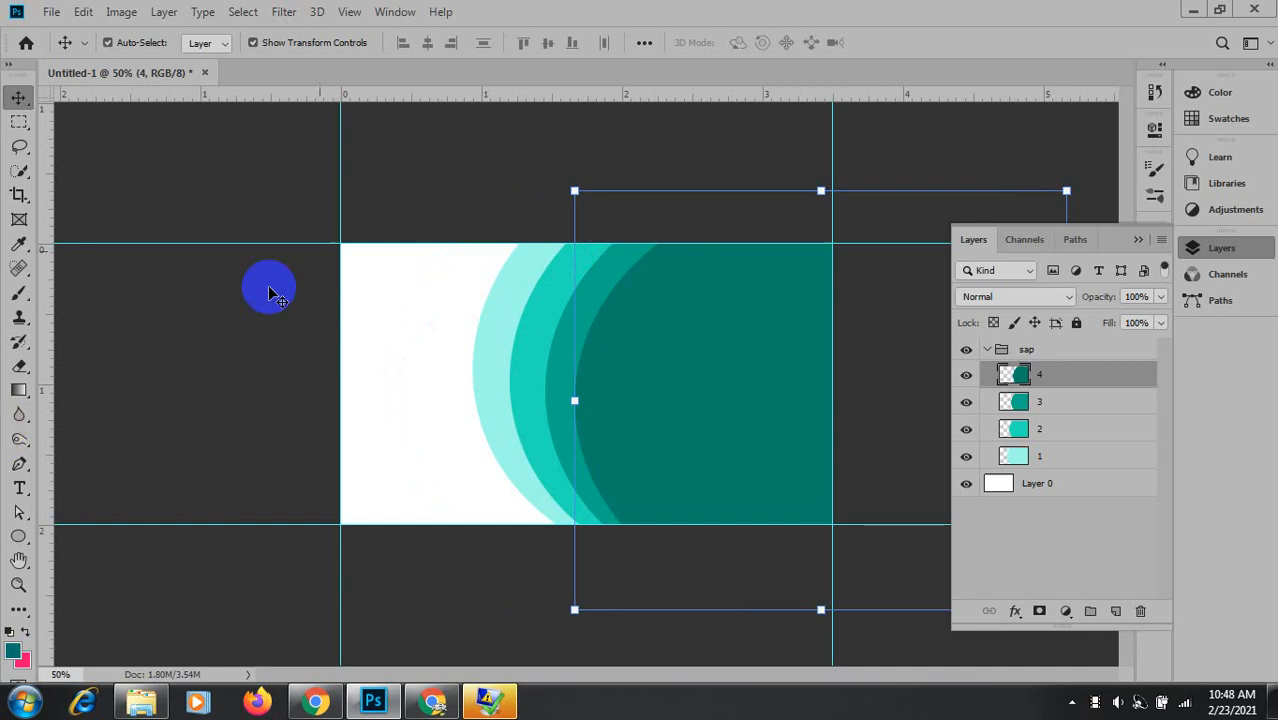
pyautogui.click(430, 702)
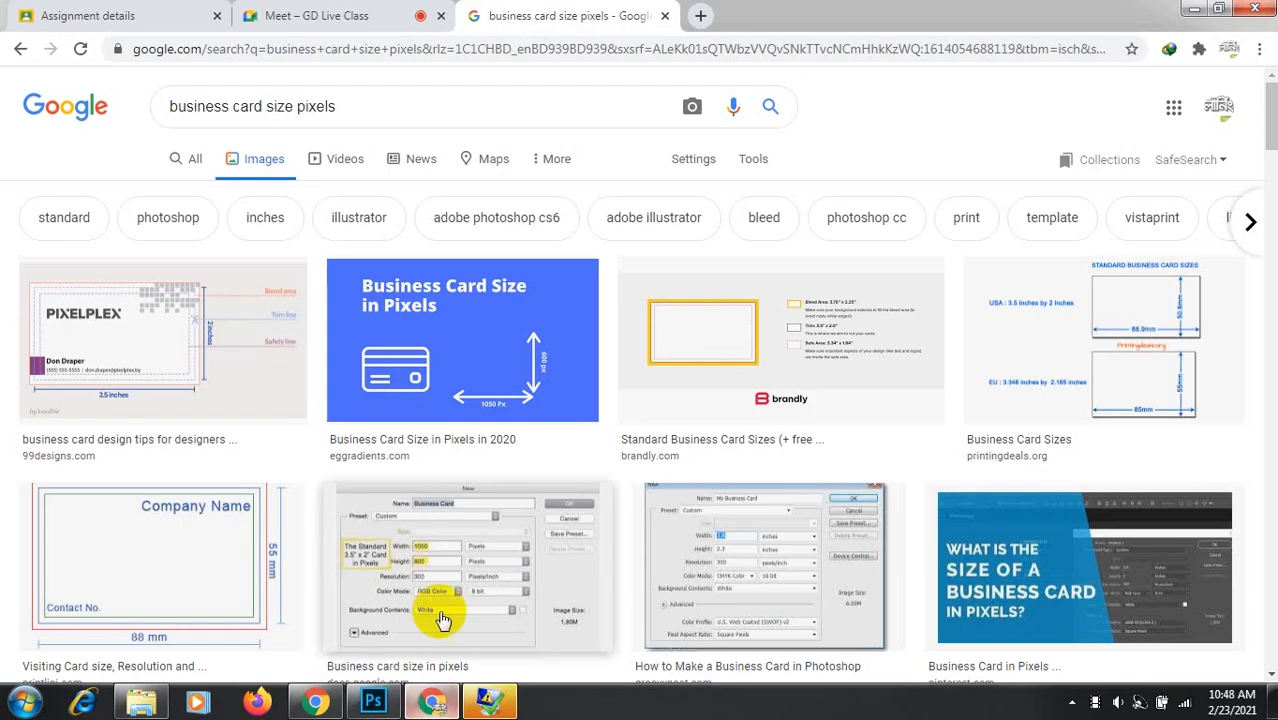
# Admit the waiting participant in Google Meet and return to Photoshop.
pyautogui.click(337, 12)
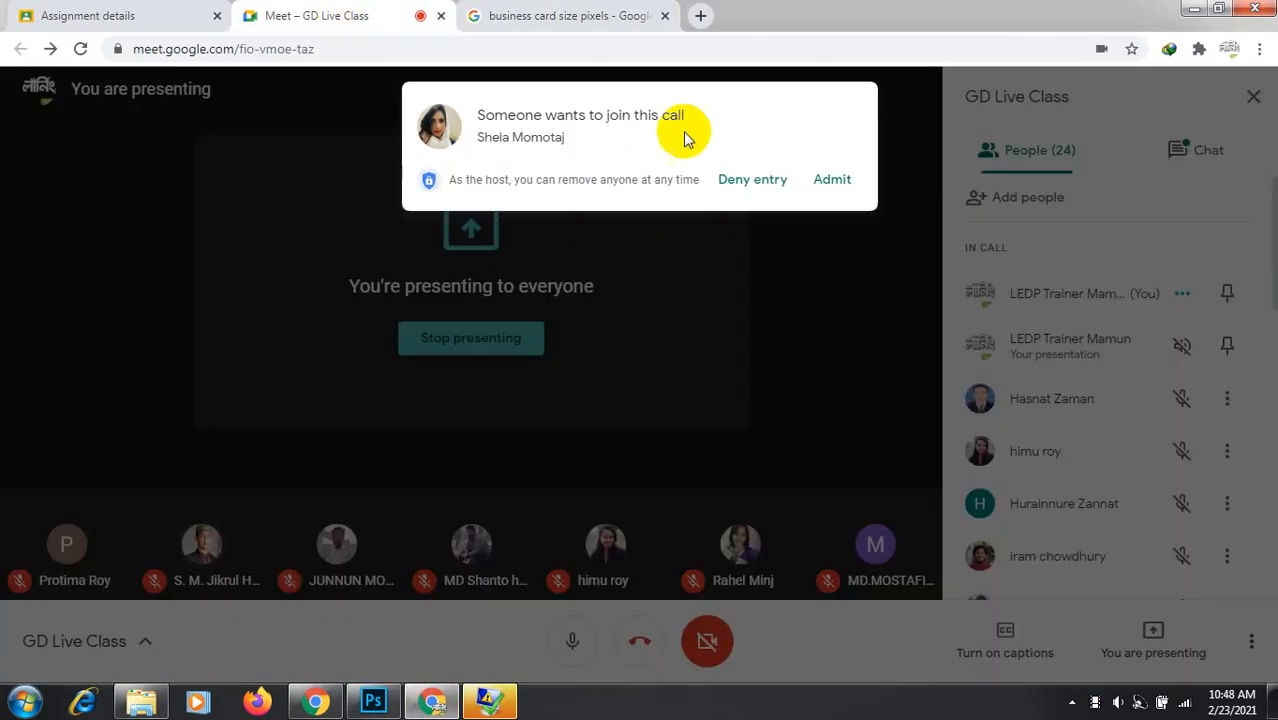
pyautogui.click(827, 180)
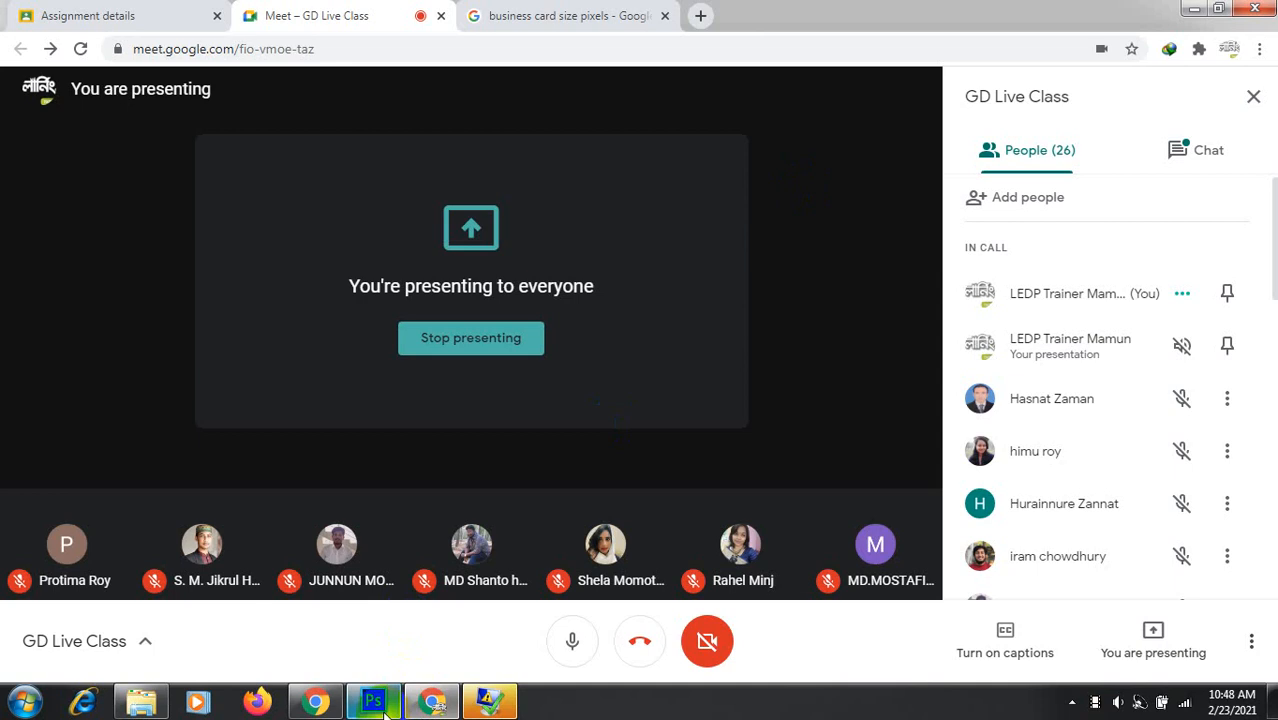
pyautogui.click(378, 704)
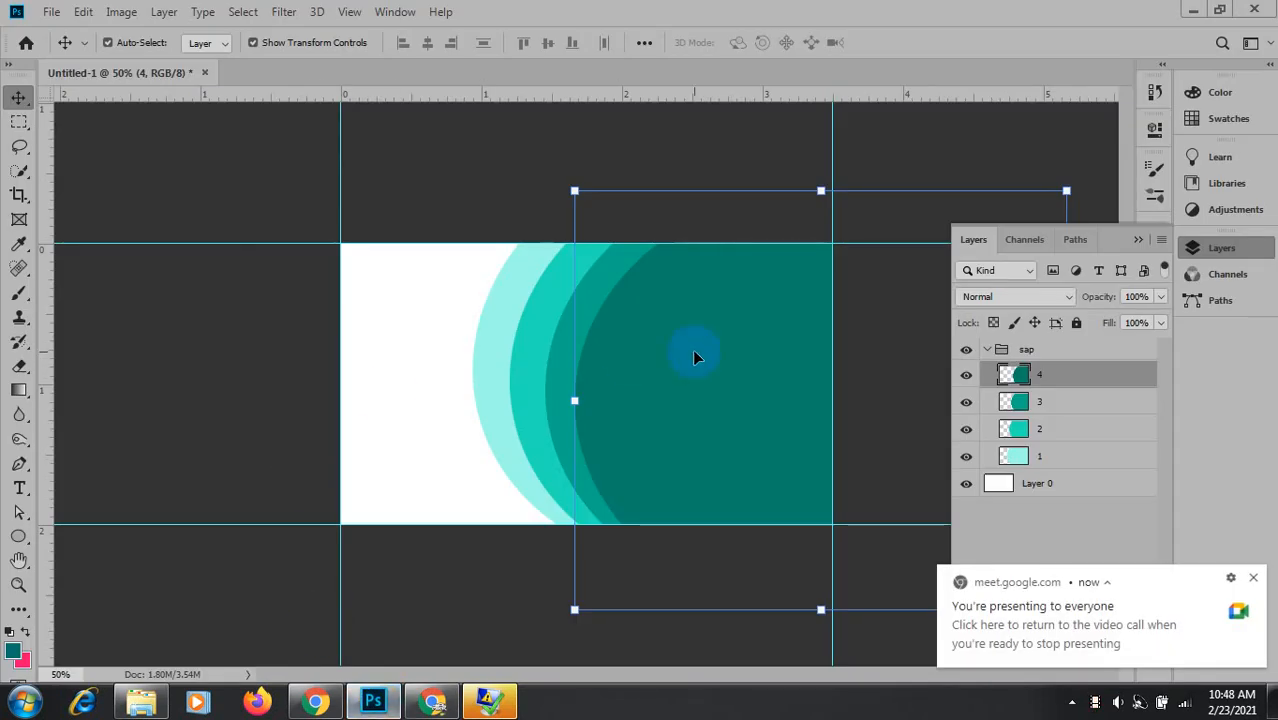
# Dismiss the presenting notice and merge arc layers 1–4 into one layer 4.
pyautogui.click(1253, 577)
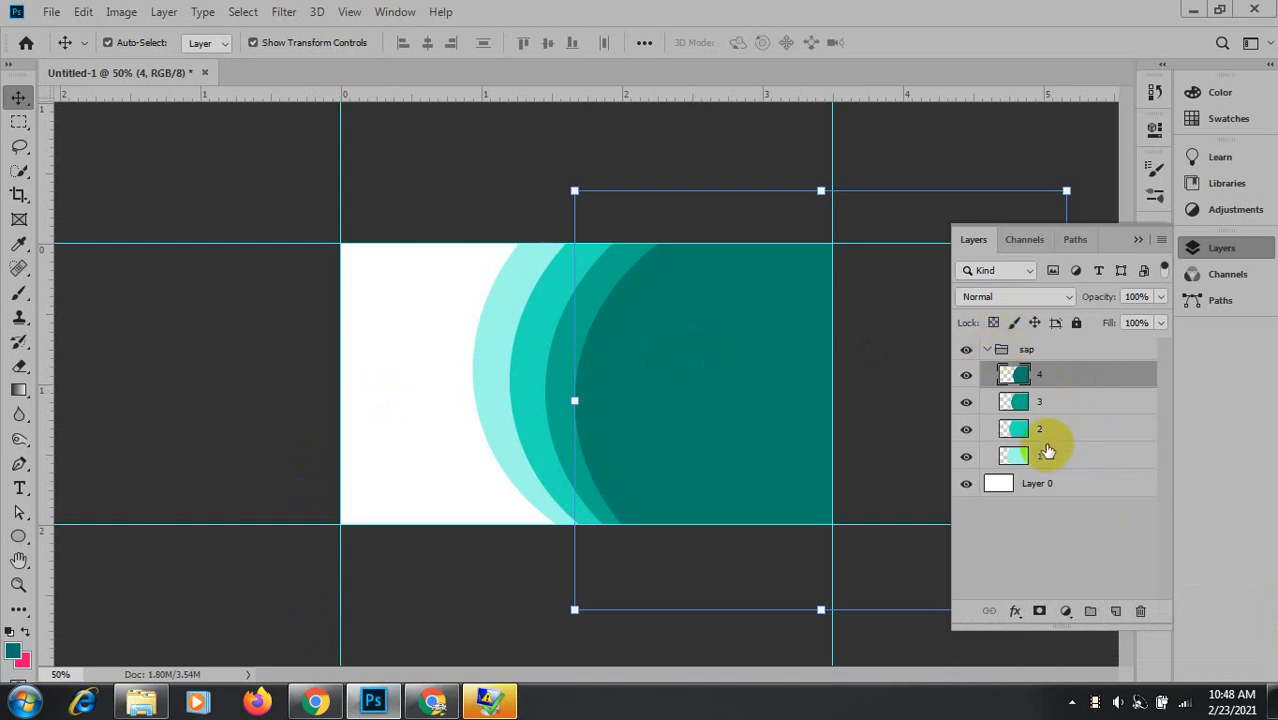
pyautogui.keyDown('shift'); pyautogui.click(1049, 456); pyautogui.keyUp('shift')
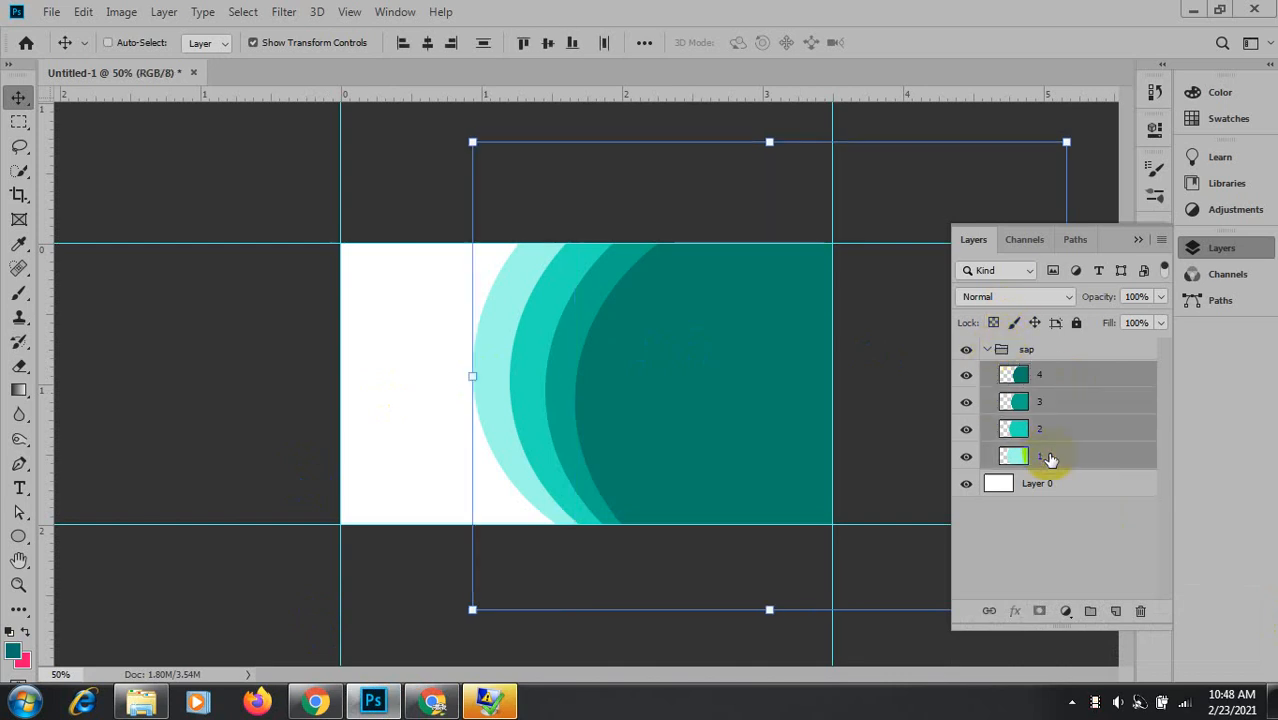
pyautogui.rightClick(1060, 402)
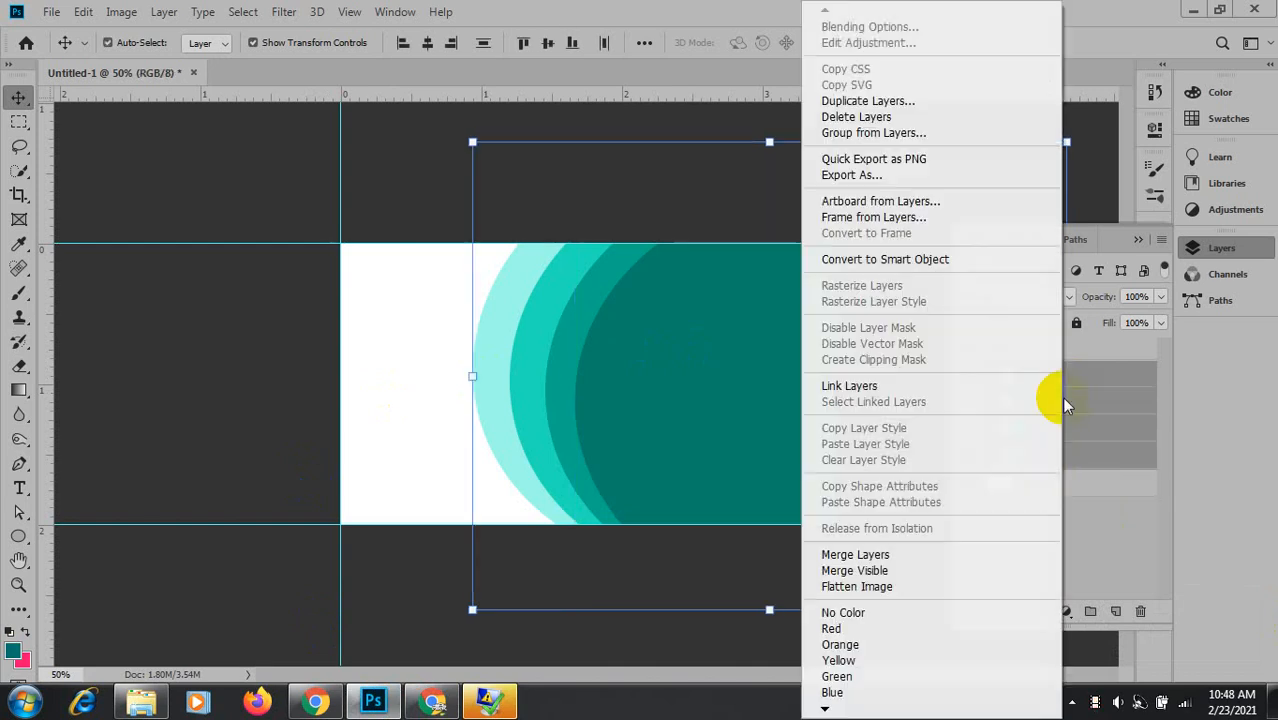
pyautogui.click(910, 557)
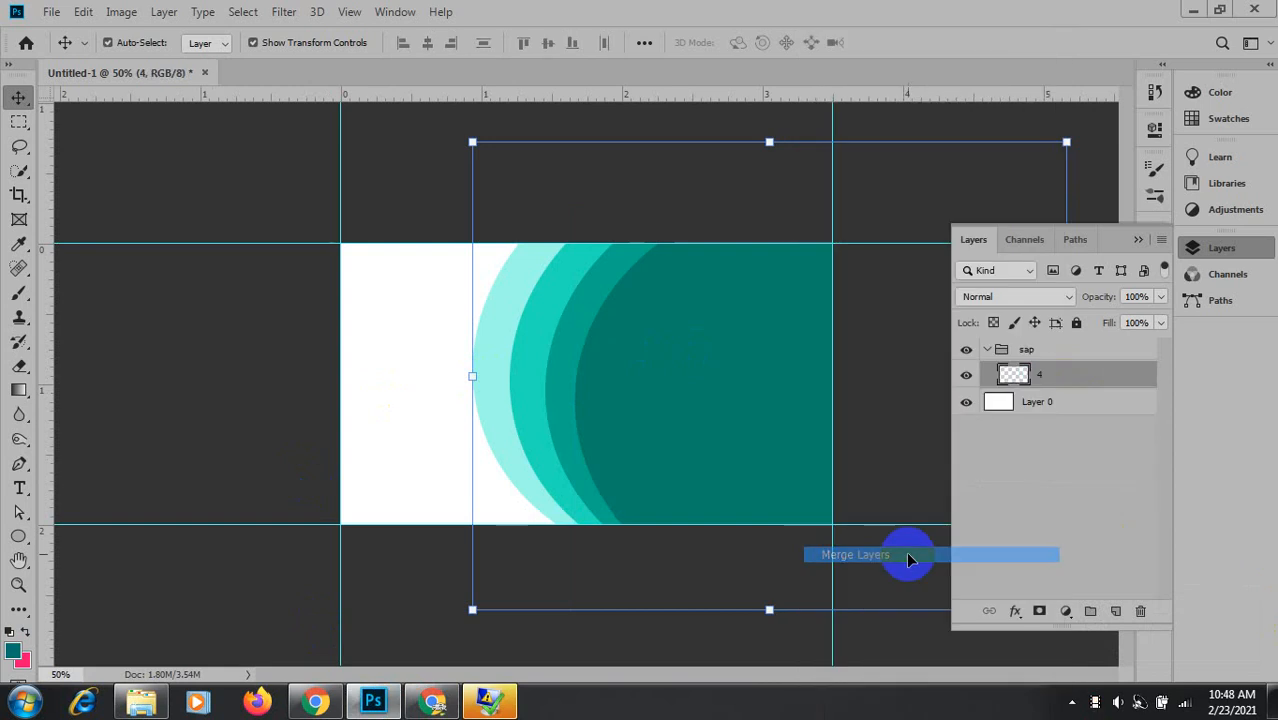
# Move merged layer 4 out of sap and delete the empty group.
pyautogui.moveTo(1087, 382); pyautogui.dragTo(1050, 340)
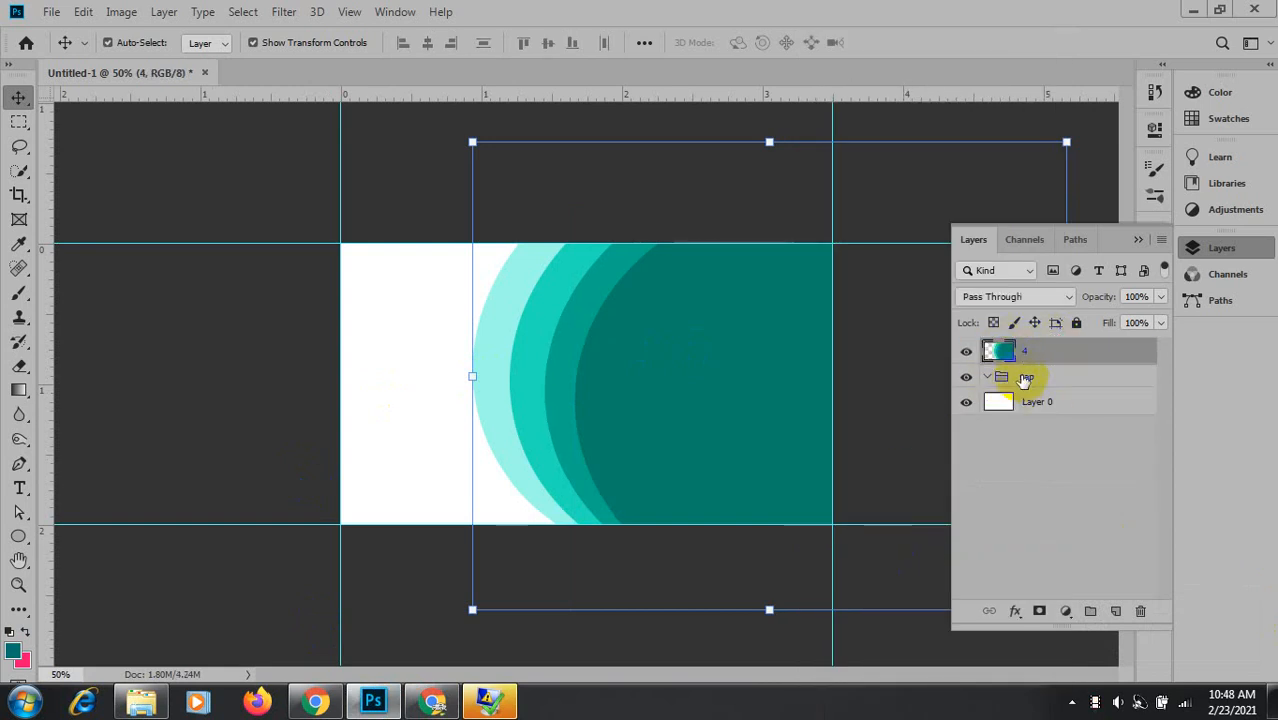
pyautogui.click(1025, 380)
pyautogui.press('Delete')
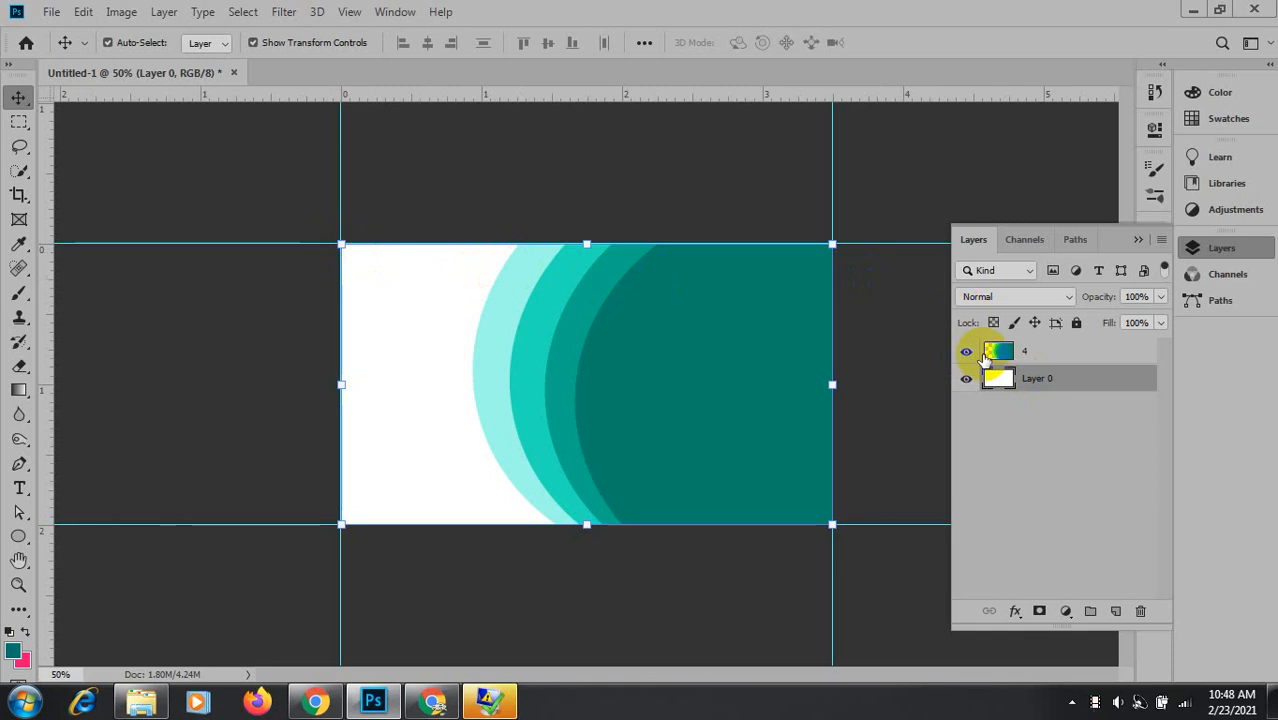
# Drag merged arc layer 4 rightward in three moves, leaving Auto-Select on Layer.
pyautogui.moveTo(585, 357); pyautogui.dragTo(665, 383)
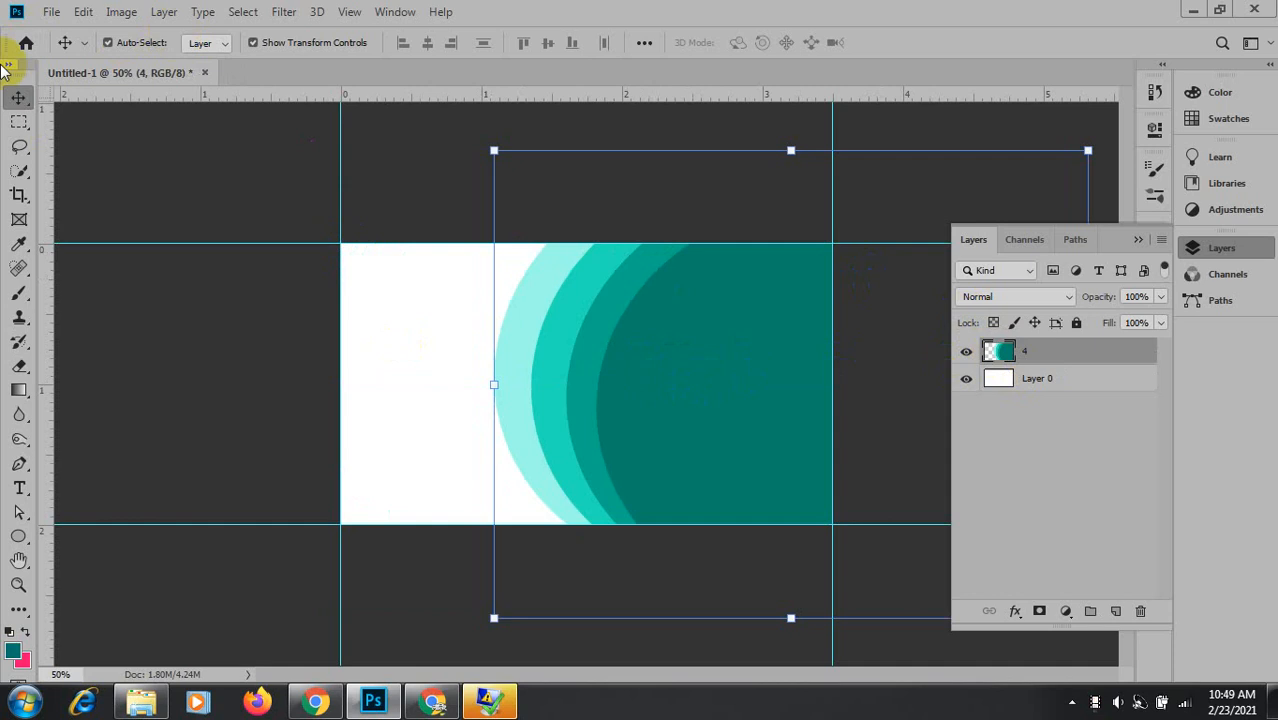
pyautogui.click(226, 45)
pyautogui.click(212, 60)
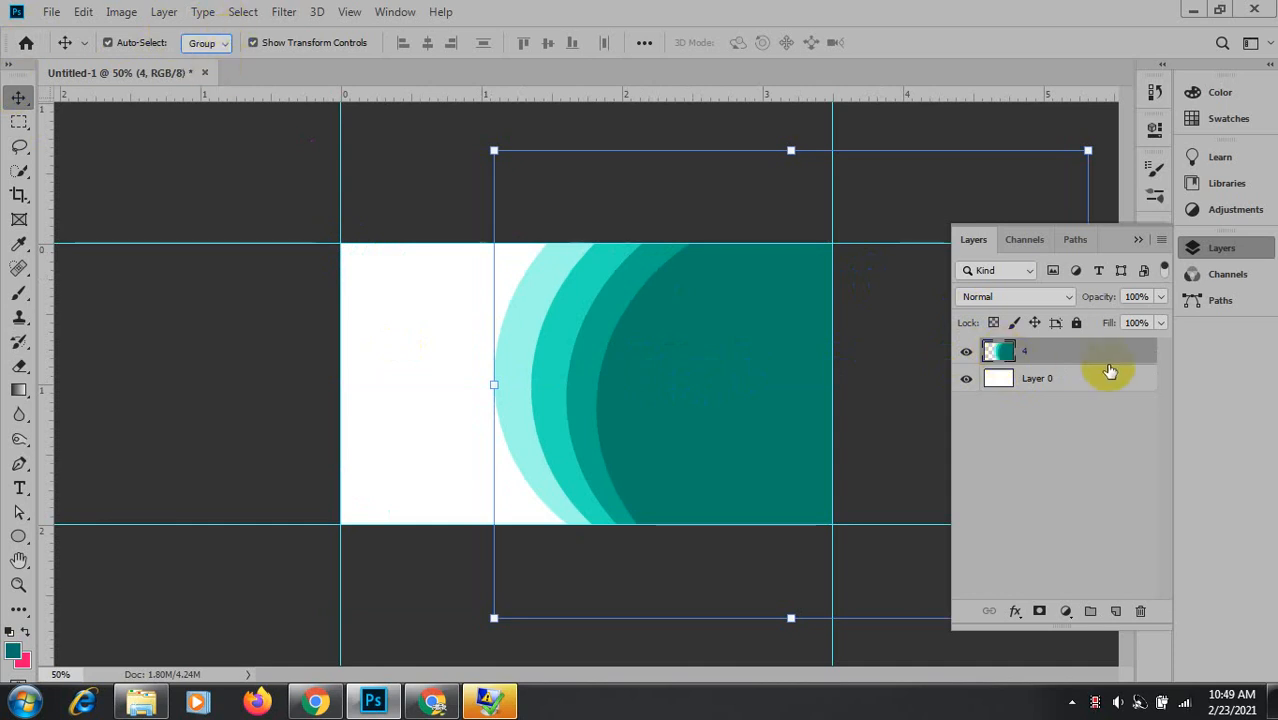
pyautogui.moveTo(752, 404); pyautogui.dragTo(590, 428)
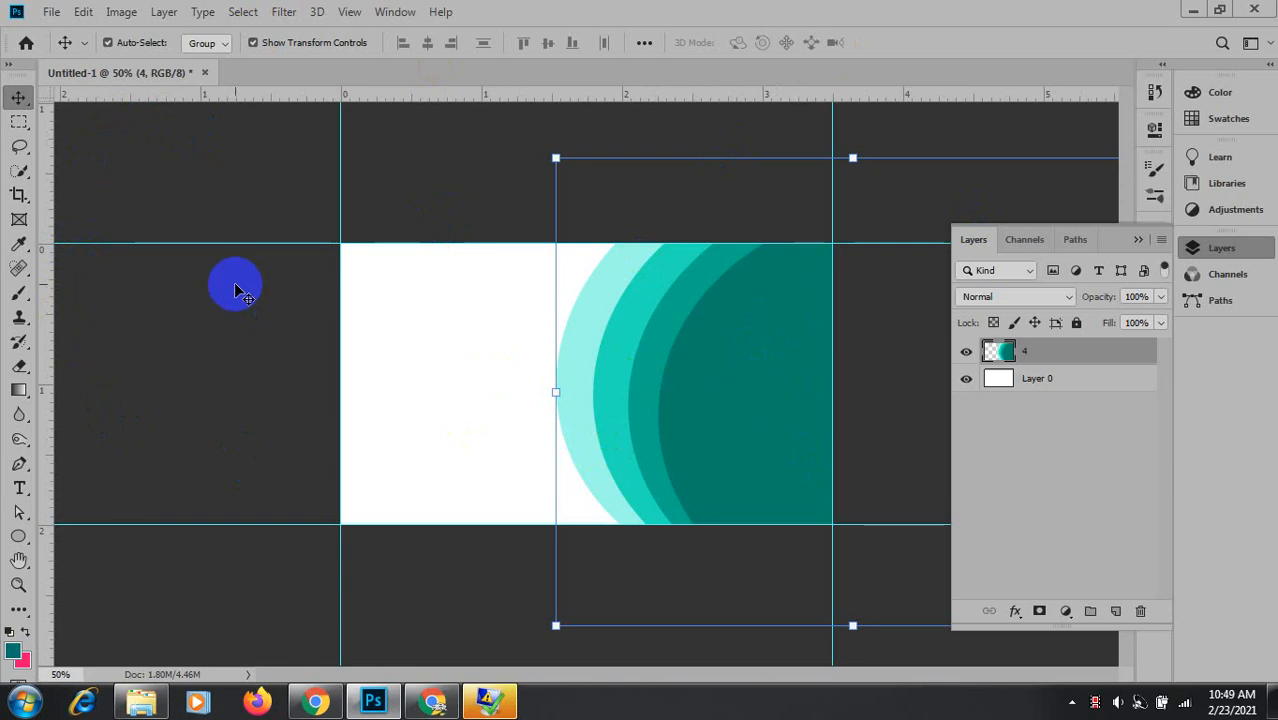
pyautogui.click(226, 43)
pyautogui.click(205, 72)
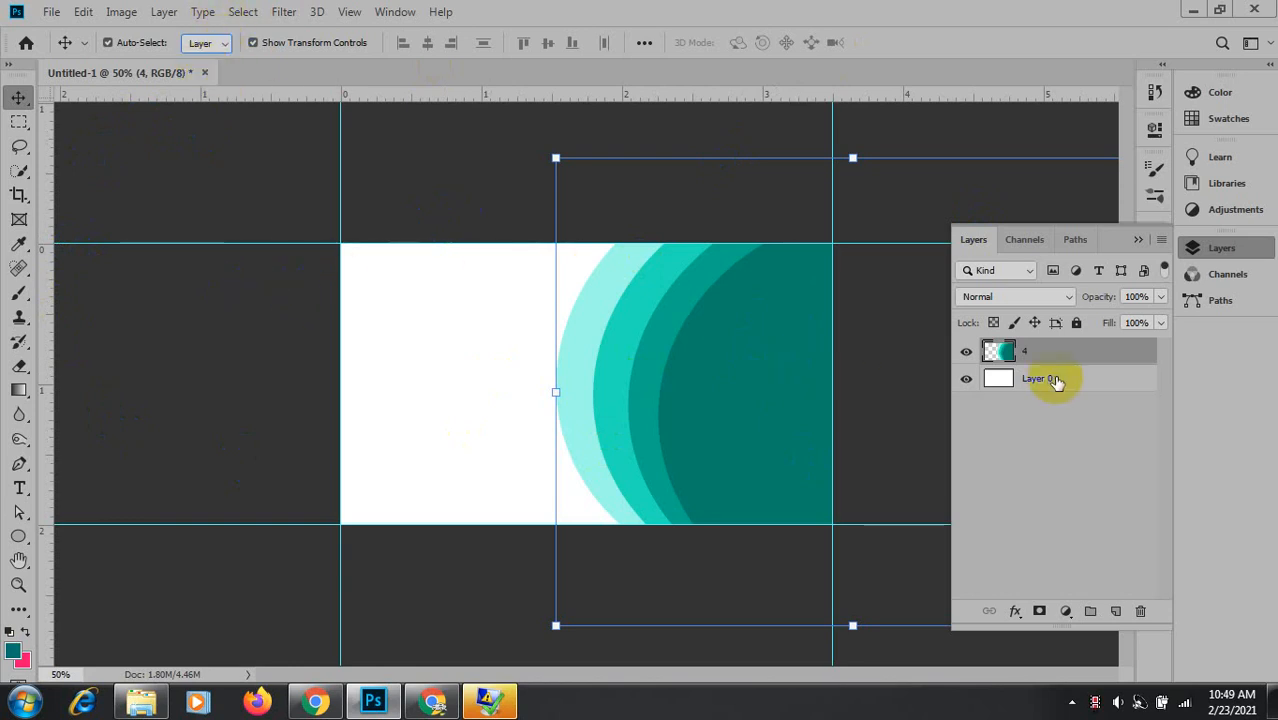
pyautogui.moveTo(730, 374)
pyautogui.mouseDown()
pyautogui.moveTo(713, 383)
pyautogui.moveTo(745, 376)
pyautogui.mouseUp()
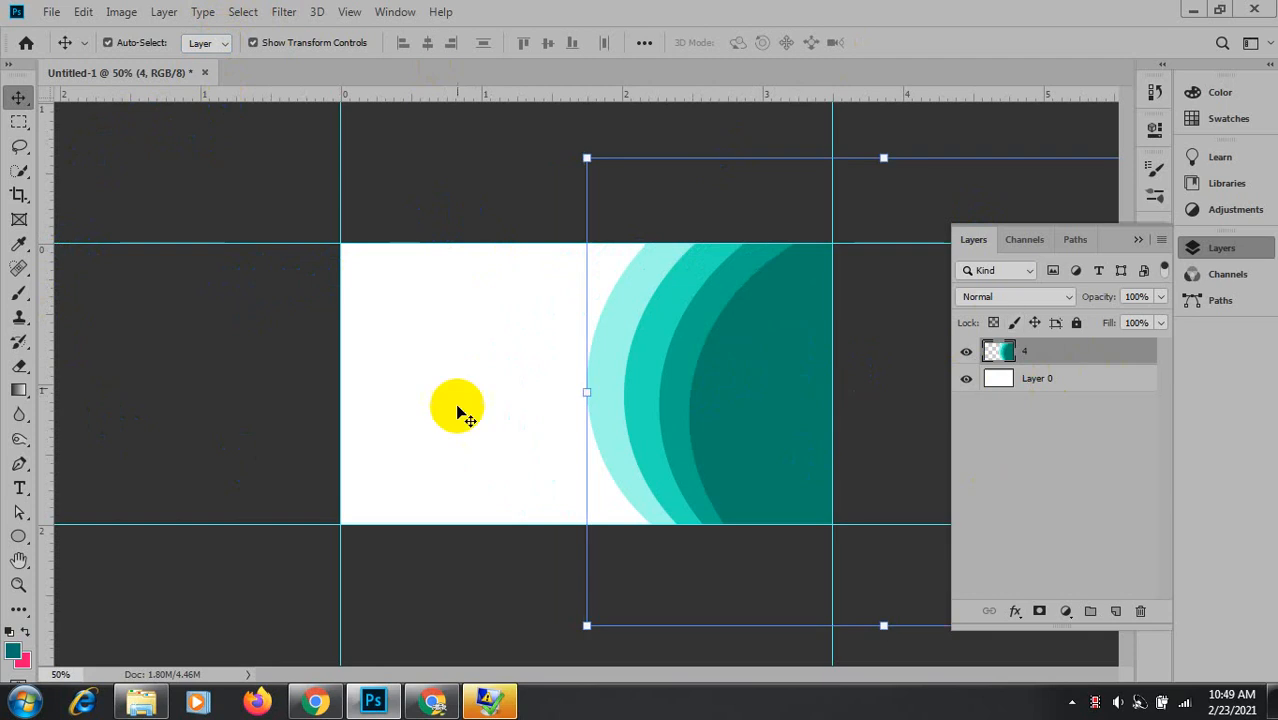
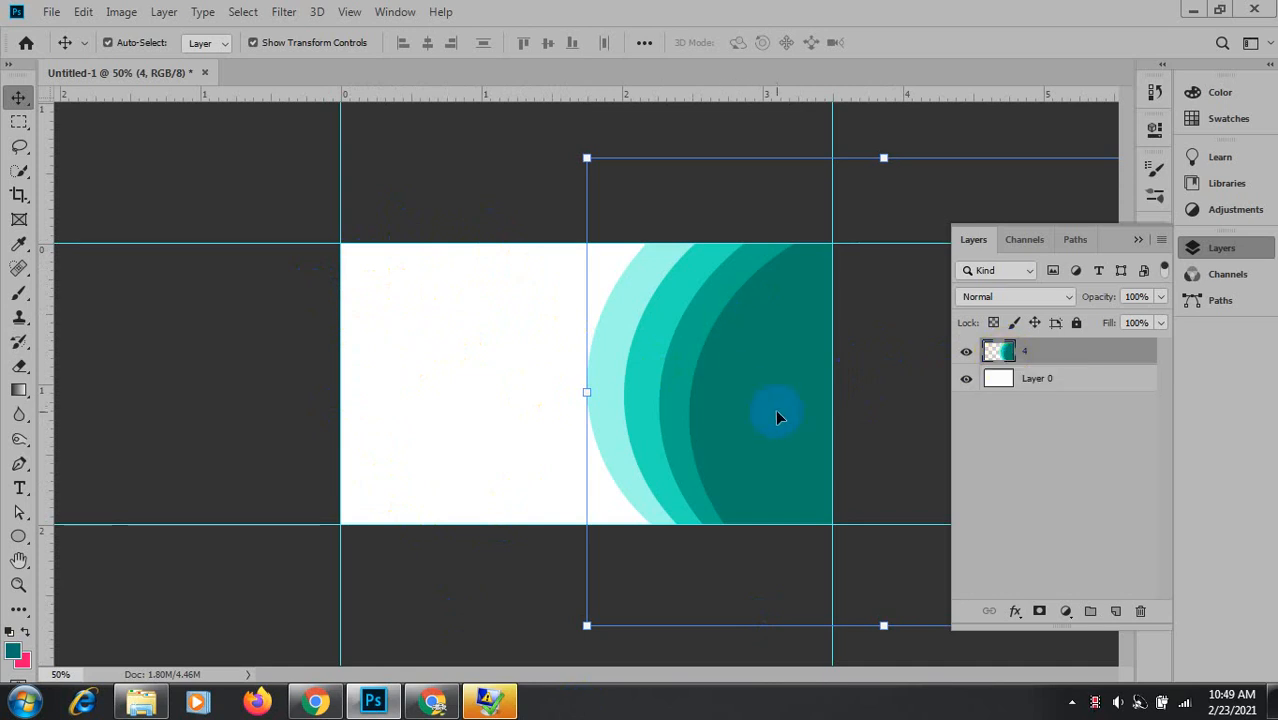
# Shift arc layer 4 about 0.193 in left so the arcs start near the card's centre.
pyautogui.moveTo(779, 417); pyautogui.dragTo(726, 410)
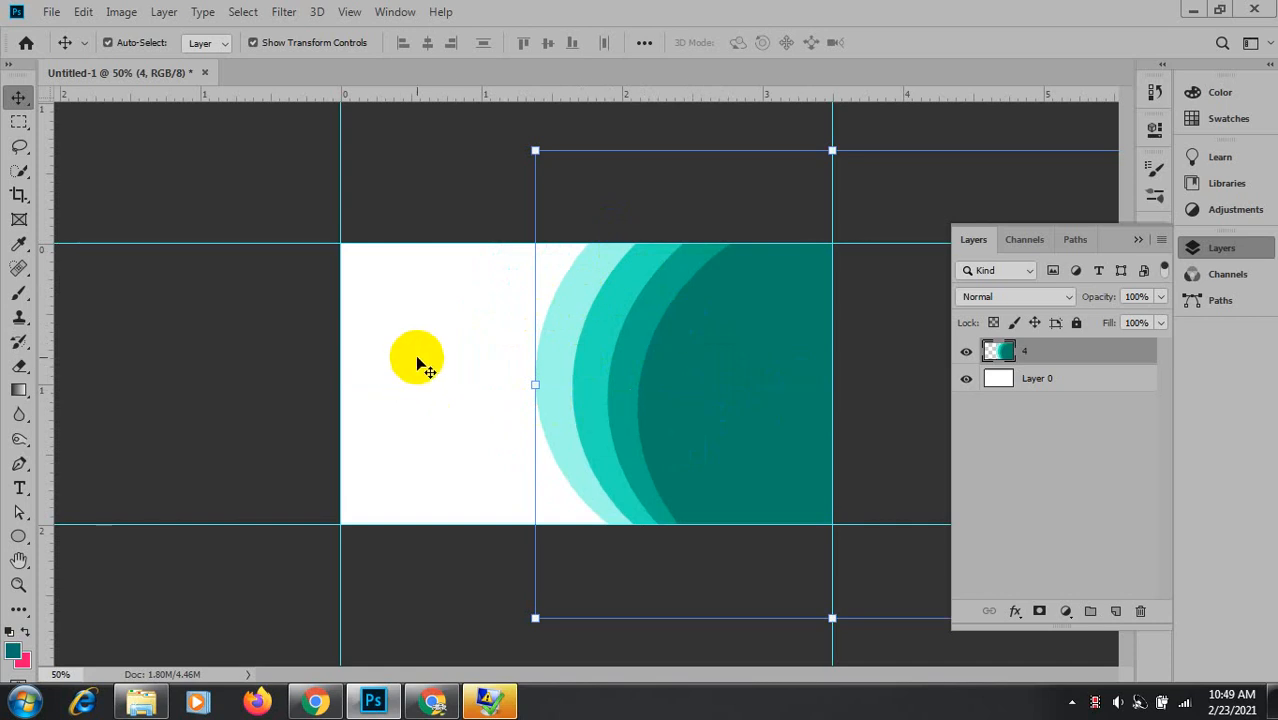
pyautogui.moveTo(388, 702)
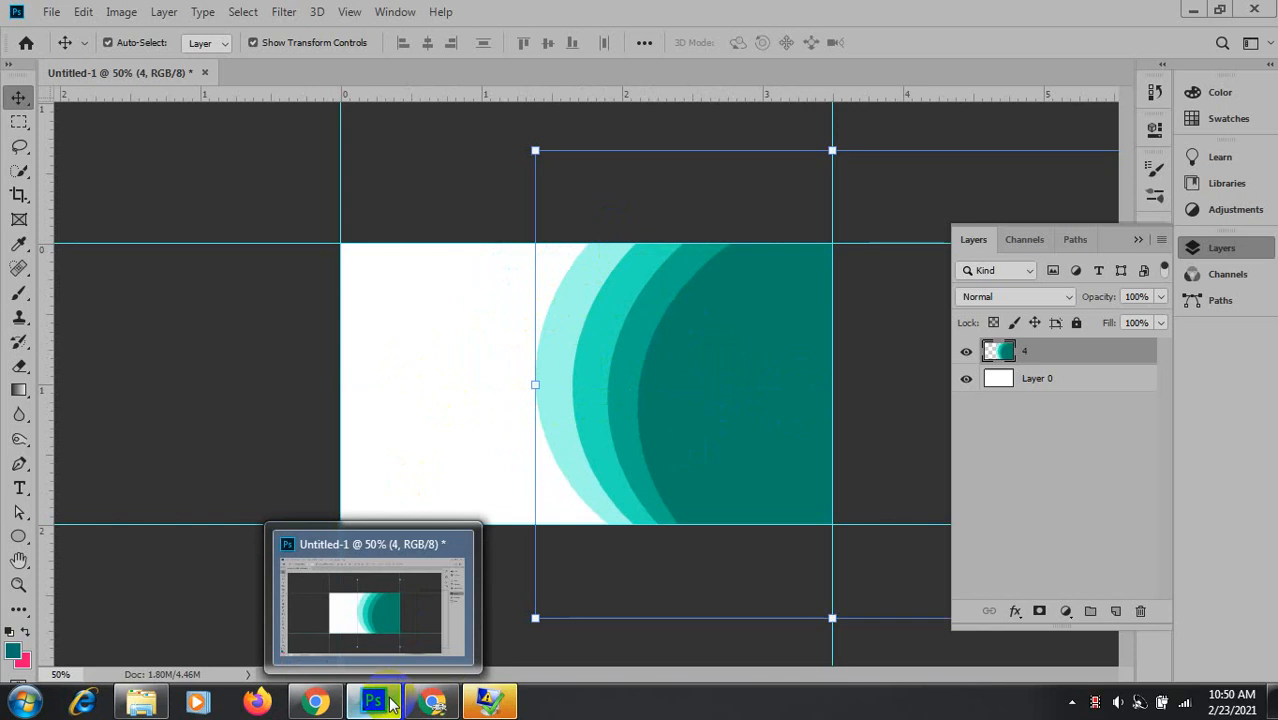
pyautogui.moveTo(730, 387); pyautogui.dragTo(707, 385)
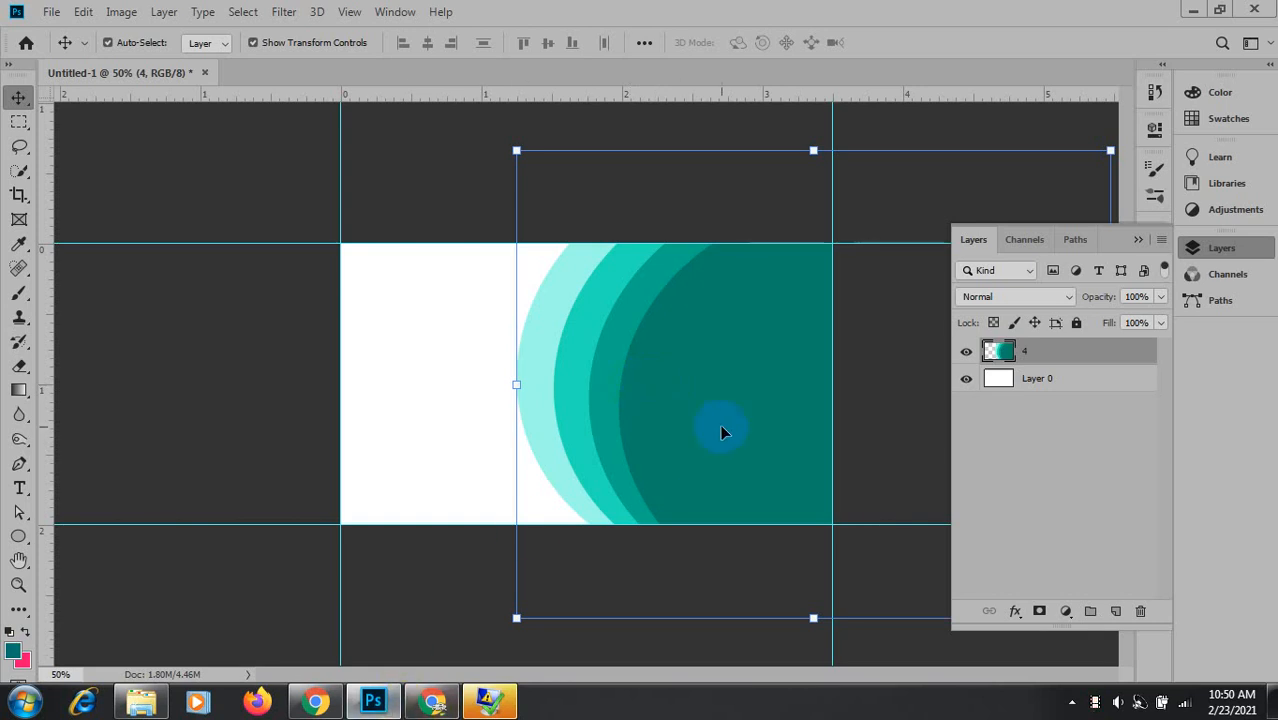
pyautogui.moveTo(699, 404); pyautogui.dragTo(675, 412)
# Crop the canvas to the card bounds, trimming the teal arcs' overflow.
pyautogui.click(19, 195)
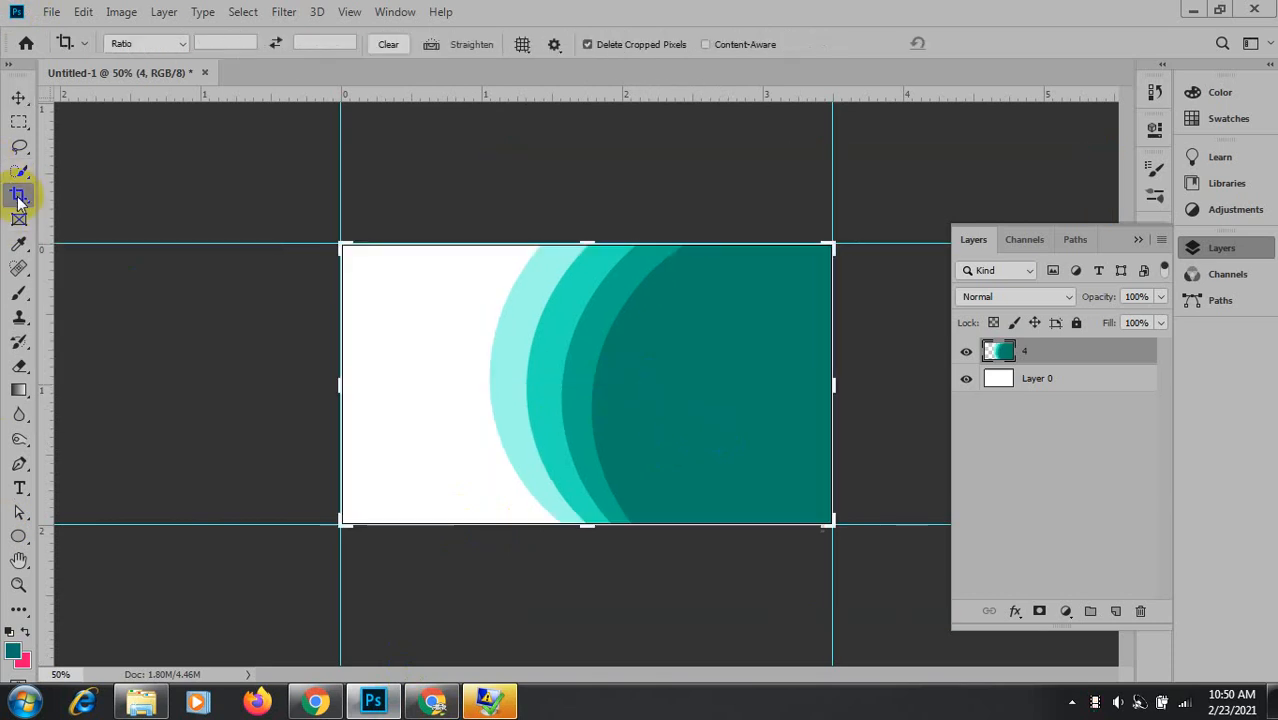
pyautogui.click(741, 363)
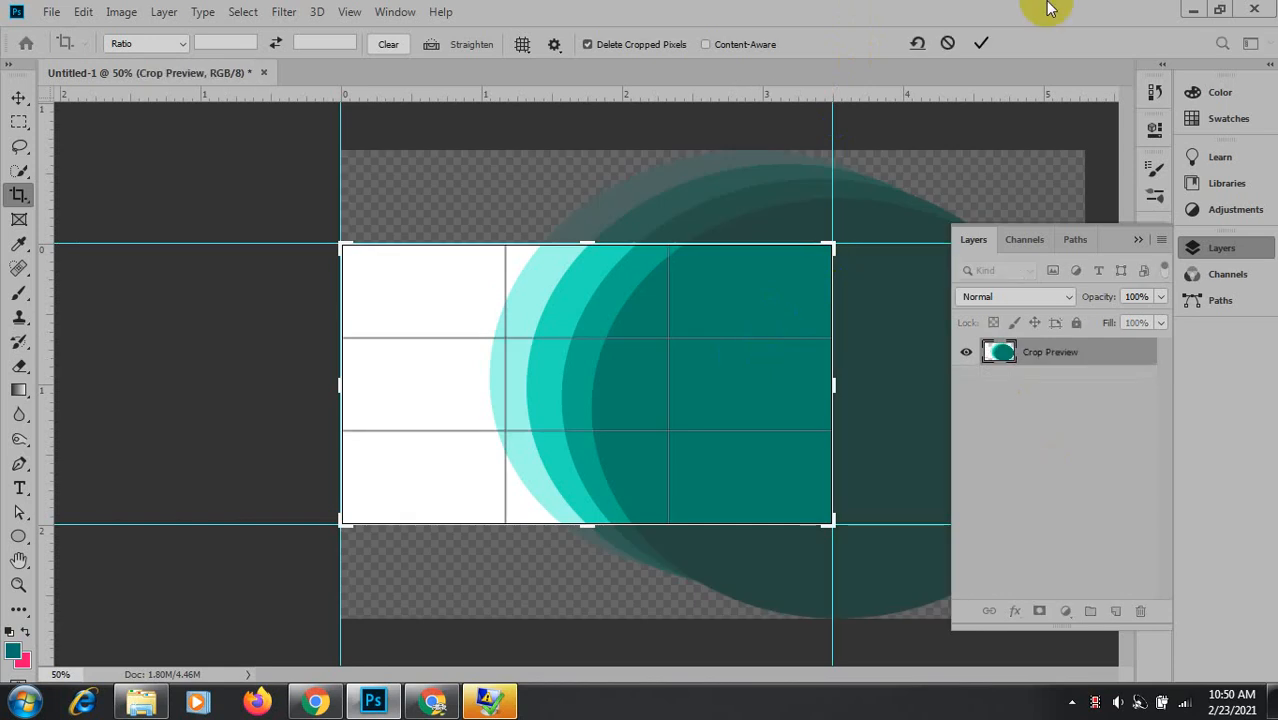
pyautogui.click(981, 43)
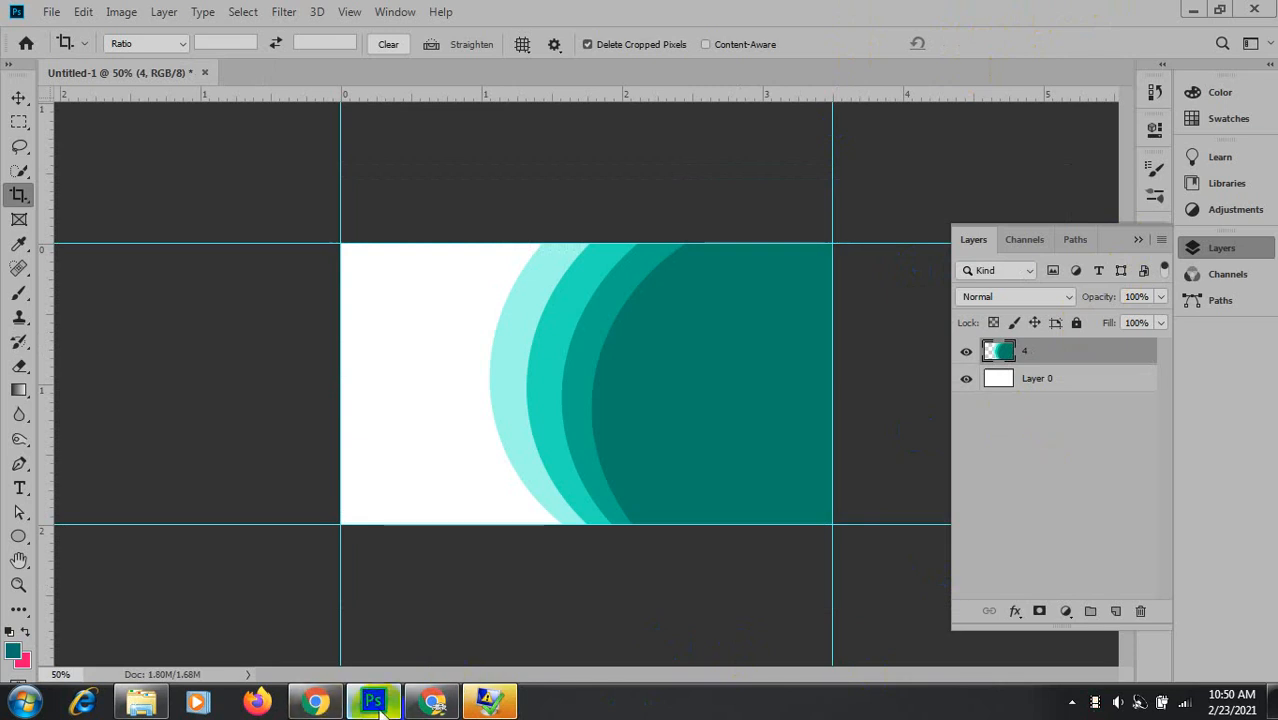
# In Chrome, search Google for 'best font in business card' in a new tab.
pyautogui.click(432, 703)
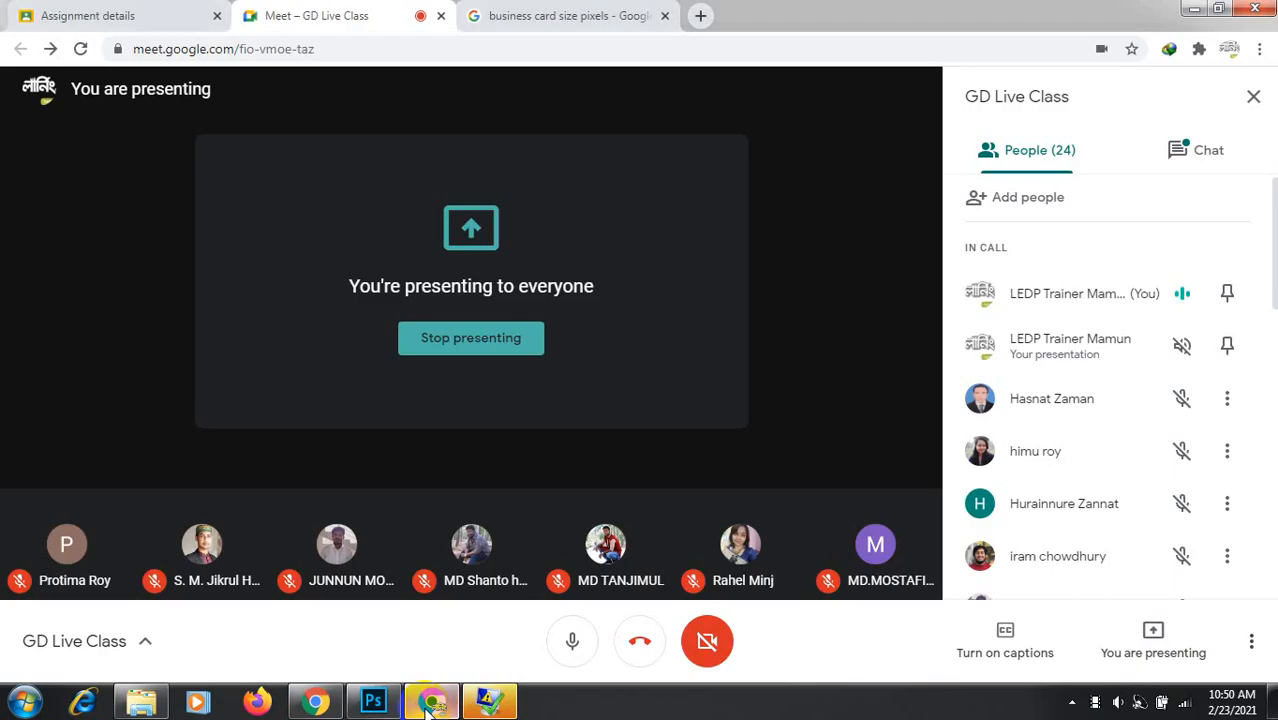
pyautogui.click(701, 16)
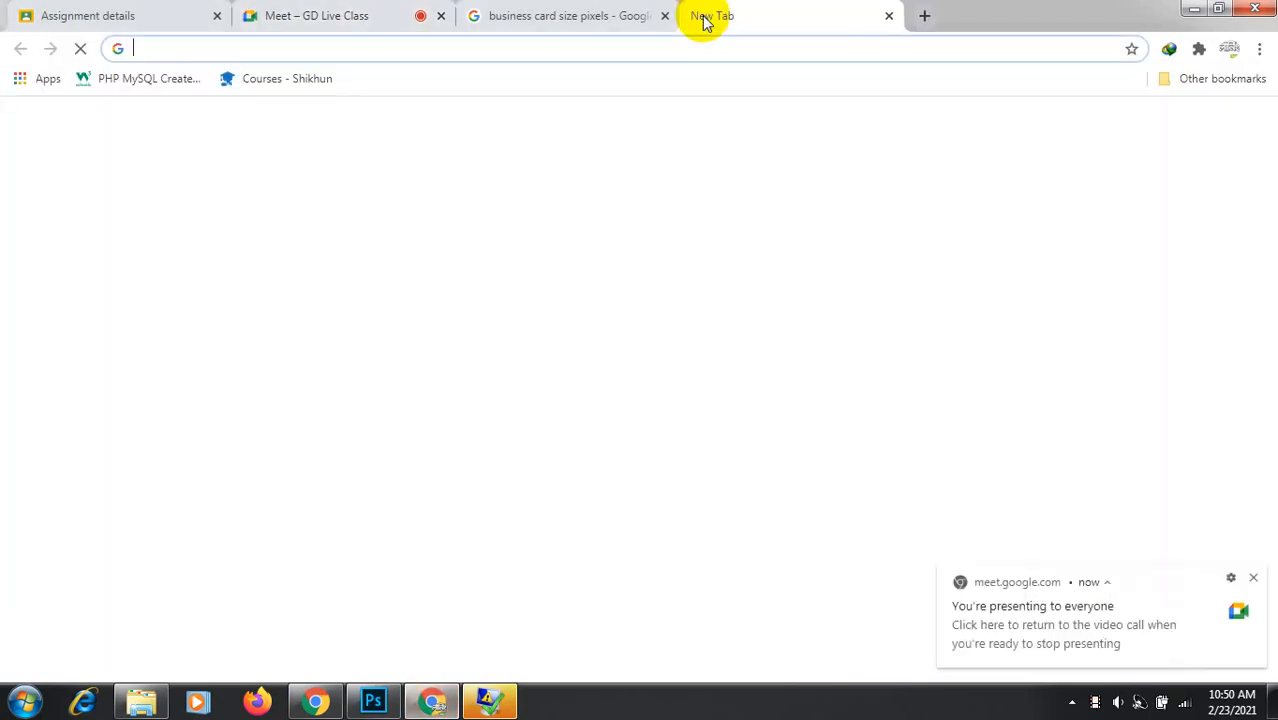
pyautogui.click(657, 51)
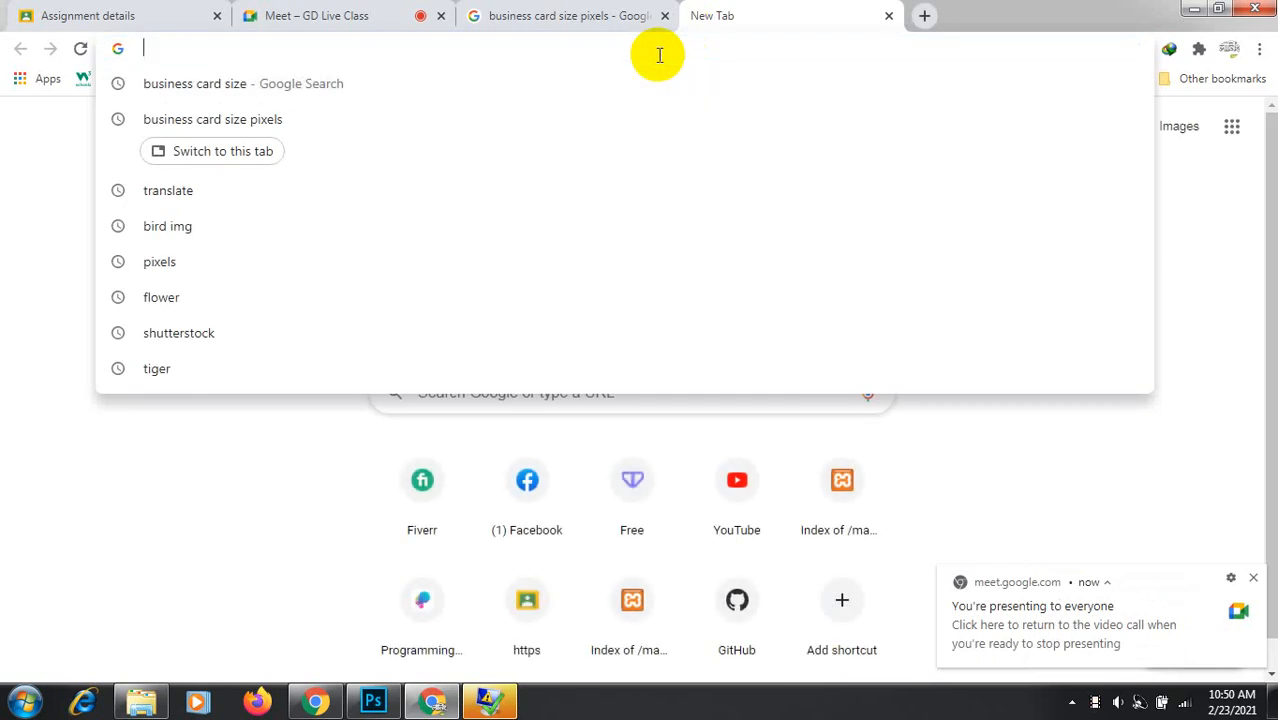
pyautogui.write('b')
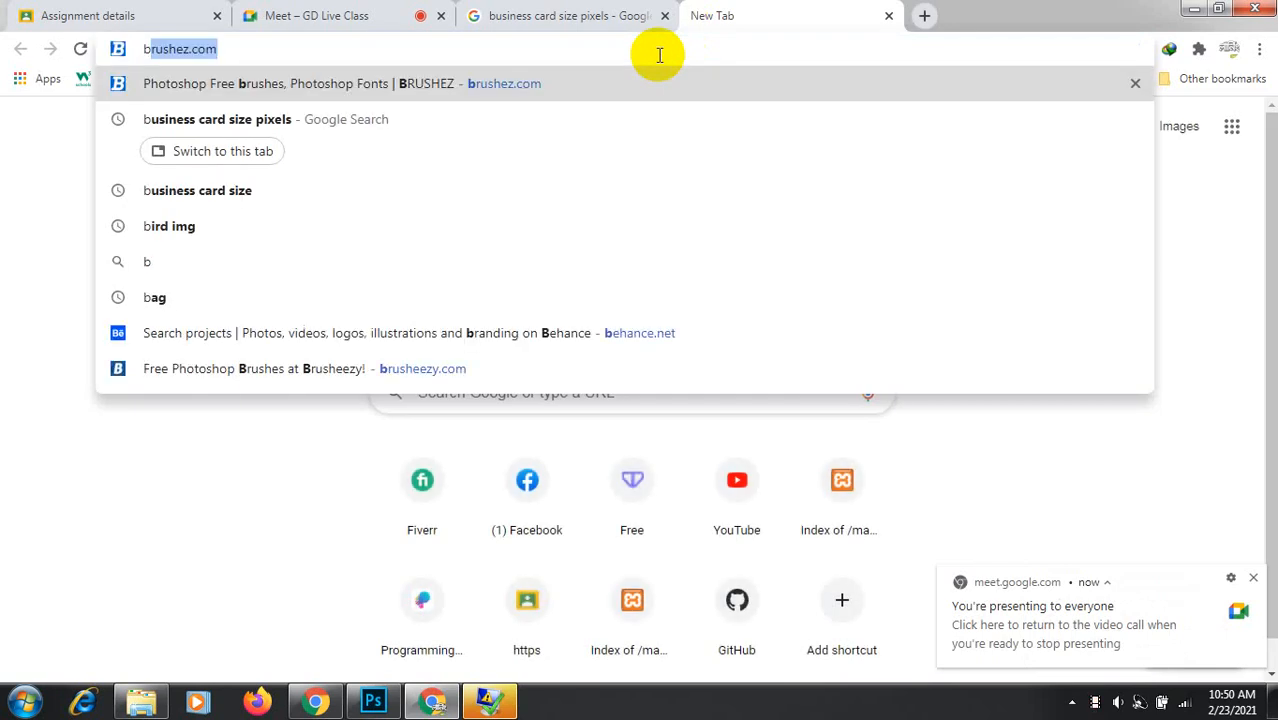
pyautogui.write('es')
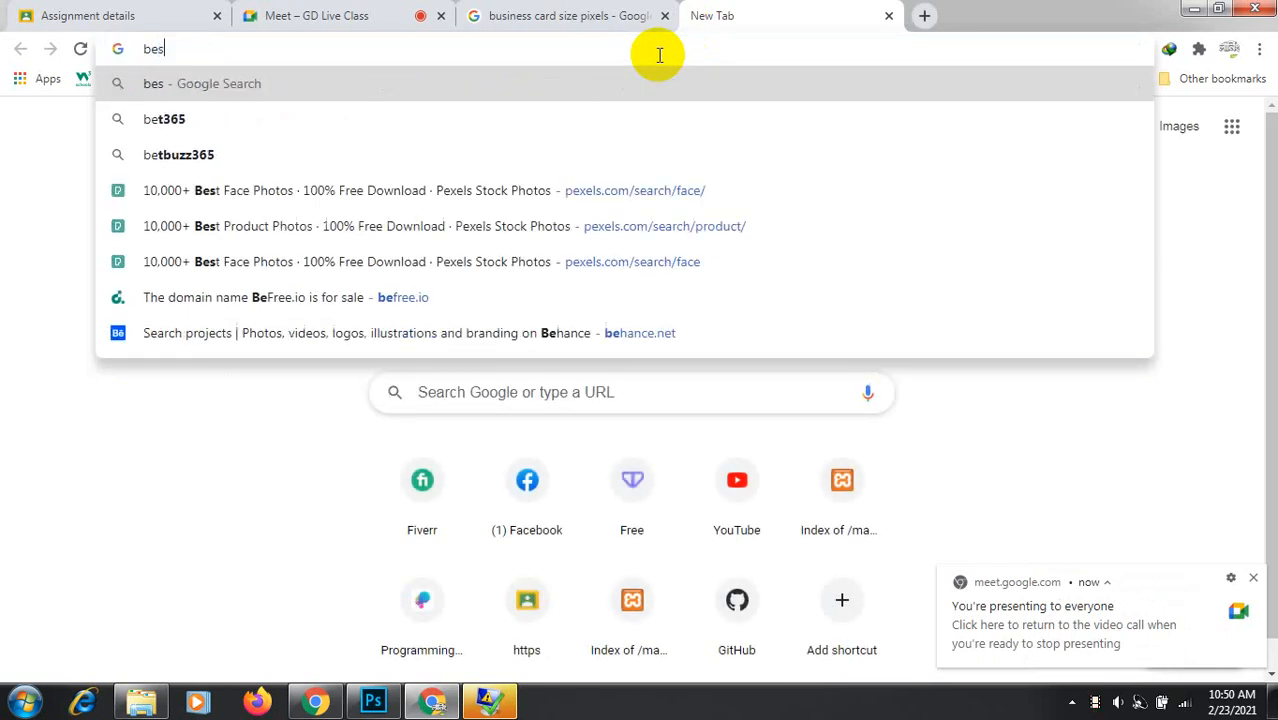
pyautogui.write('t')
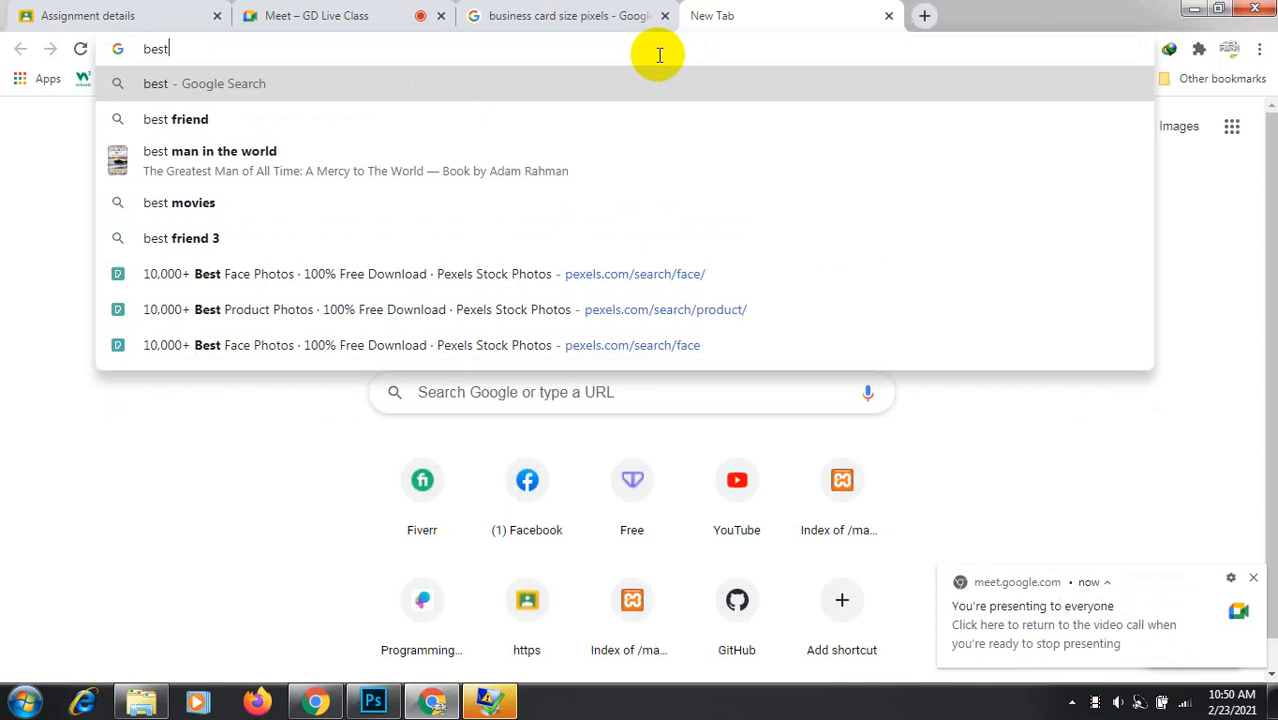
pyautogui.write(' font')
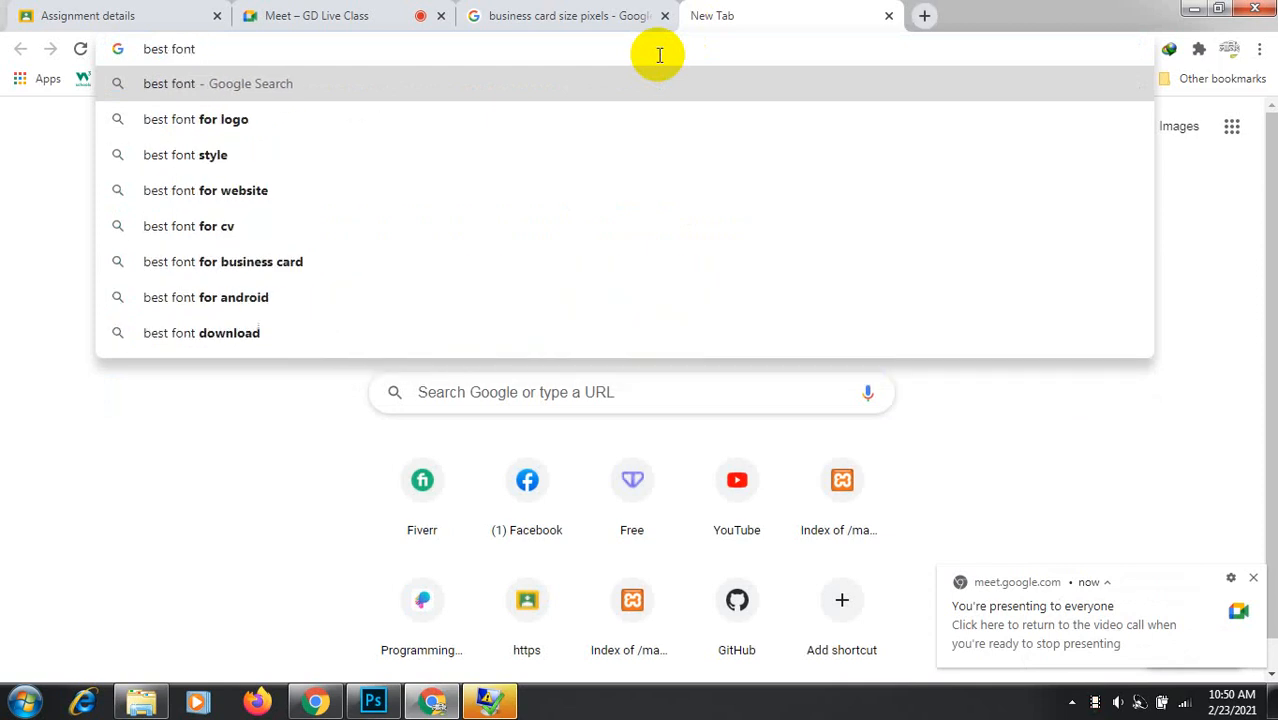
pyautogui.write('in')
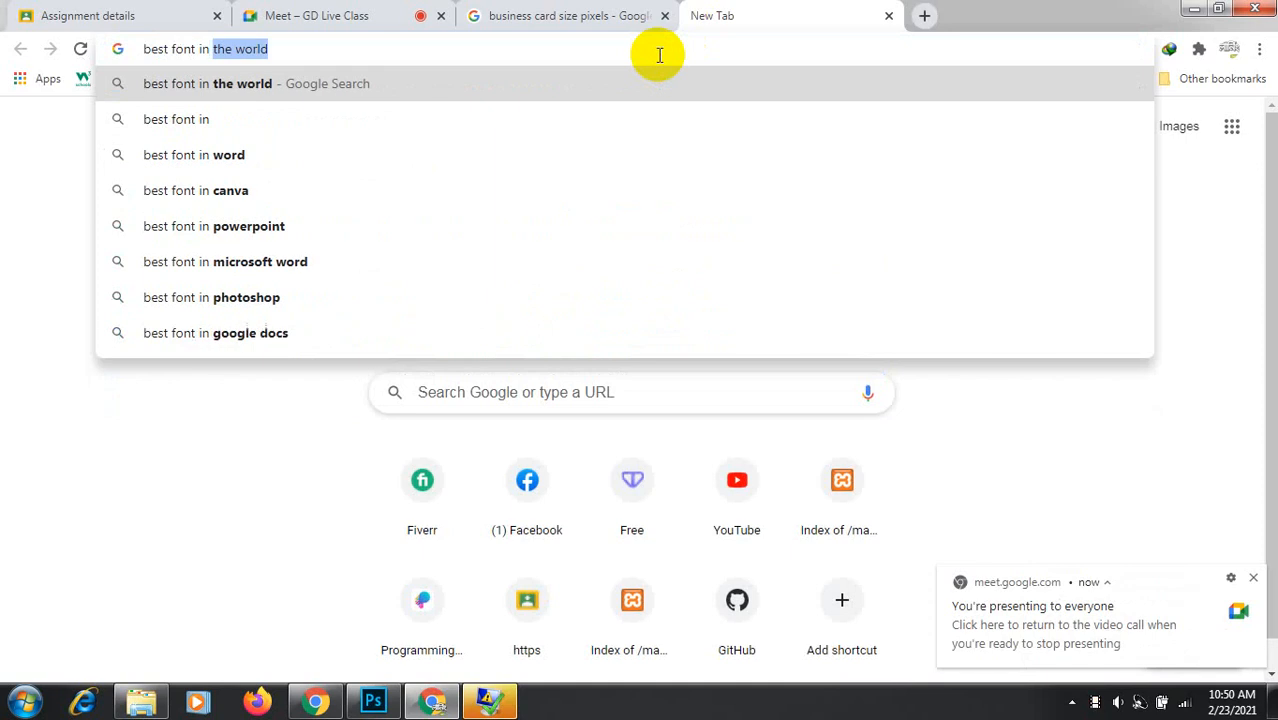
pyautogui.write(' busi')
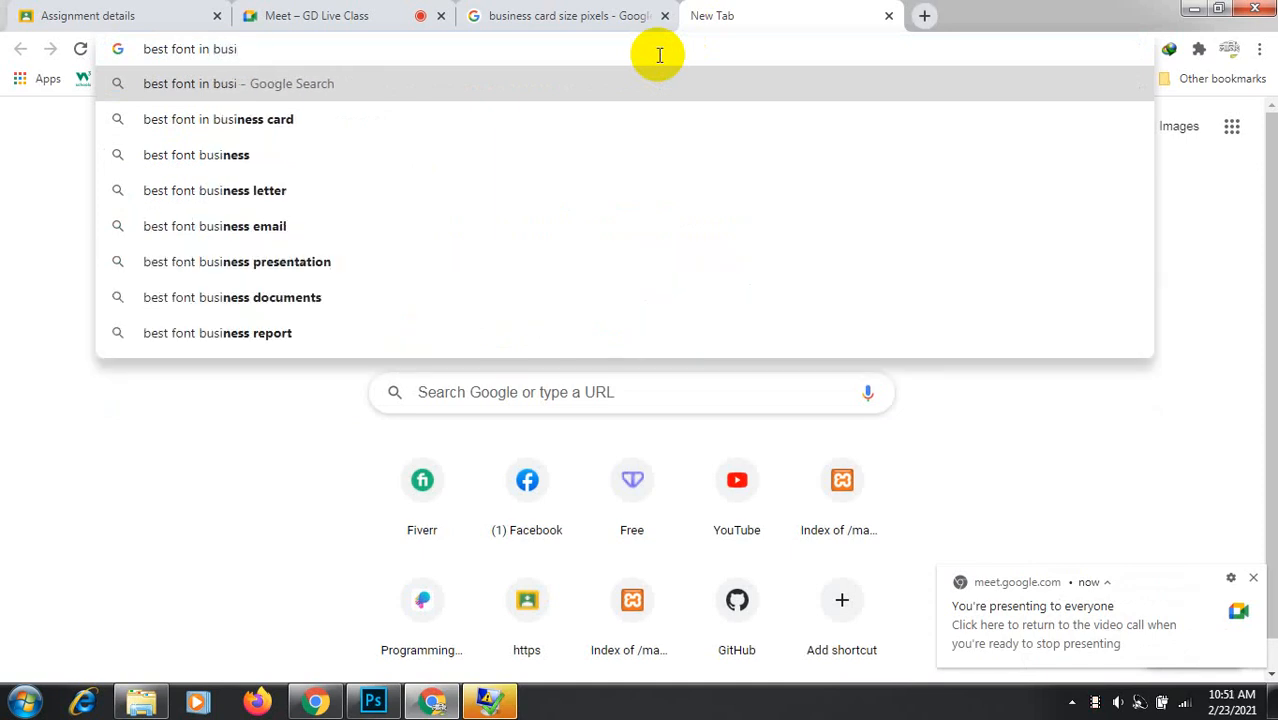
pyautogui.write('ness')
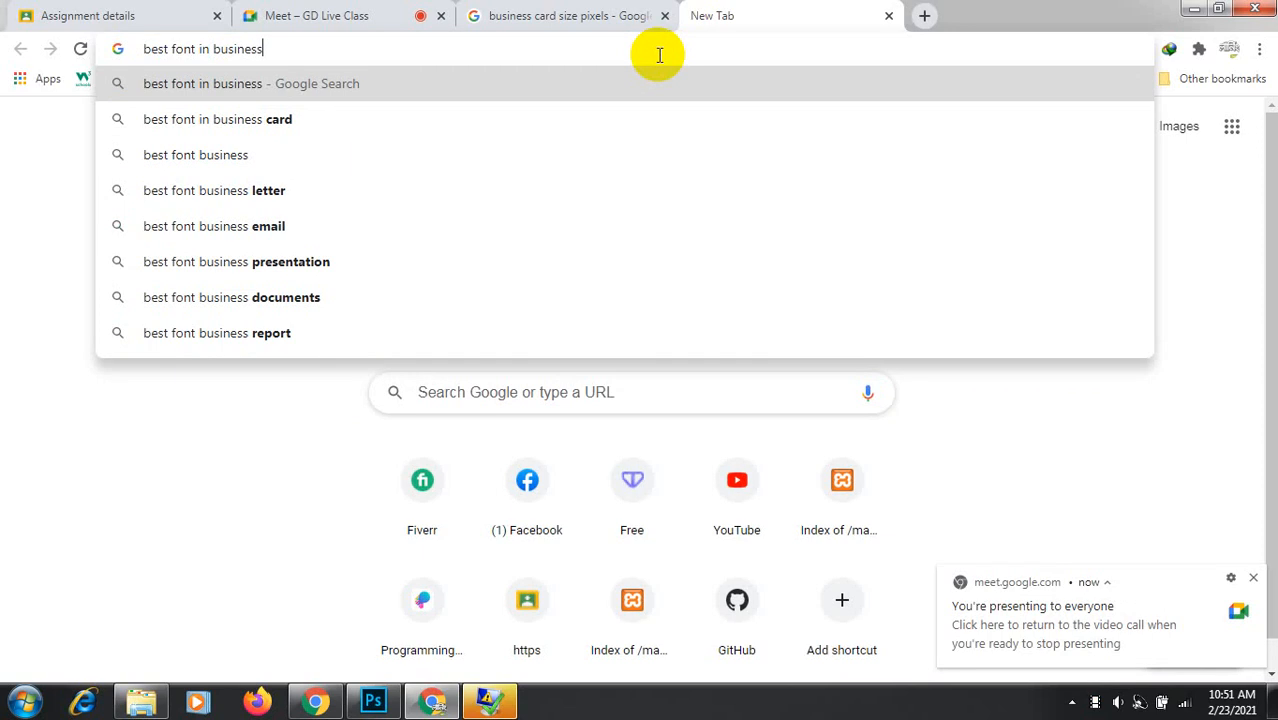
pyautogui.click(271, 119)
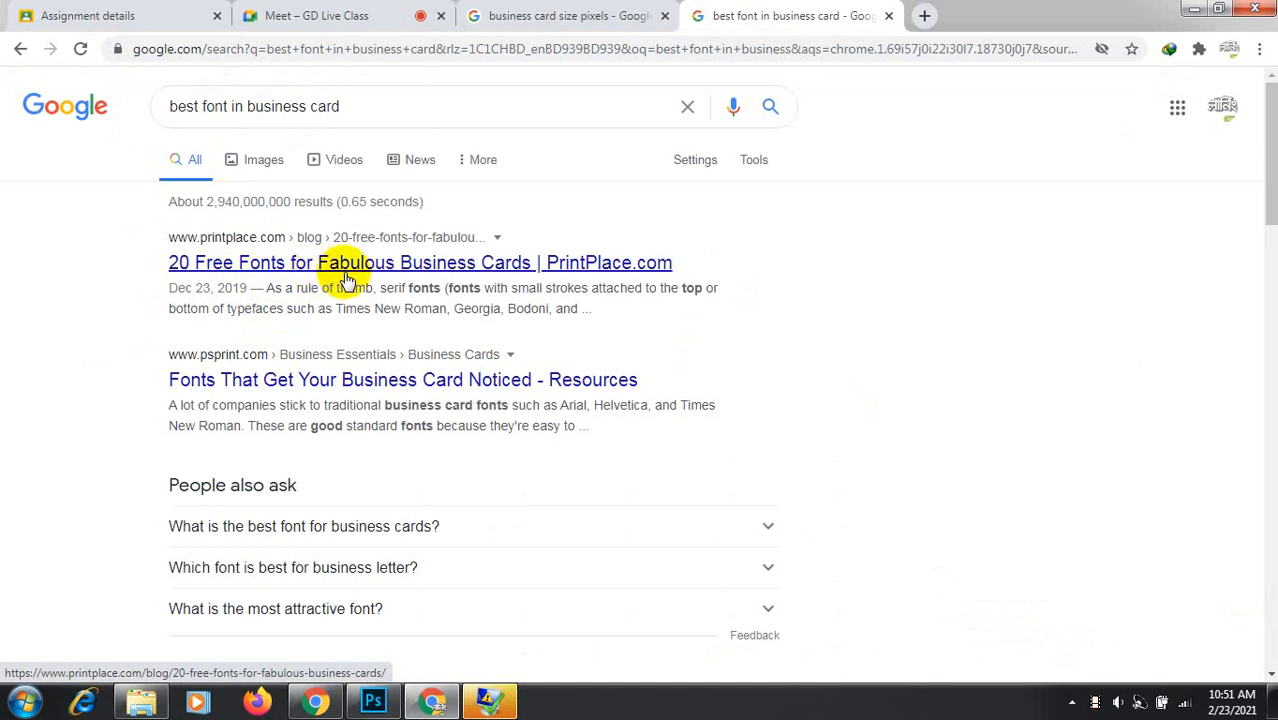
# Open PrintPlace's '20 Free Fonts for Fabulous Business Cards' article in a new tab and skim it.
pyautogui.click(395, 264)
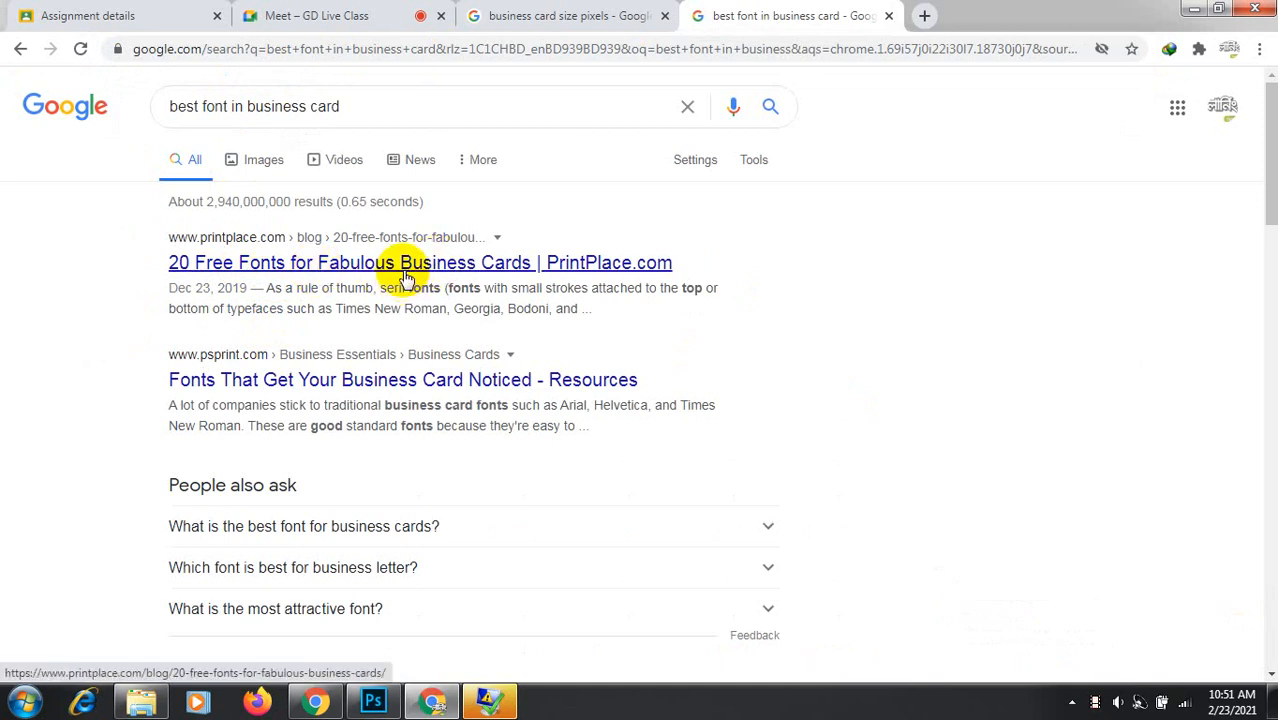
pyautogui.keyDown('ctrl'); pyautogui.click(405, 270); pyautogui.keyUp('ctrl')
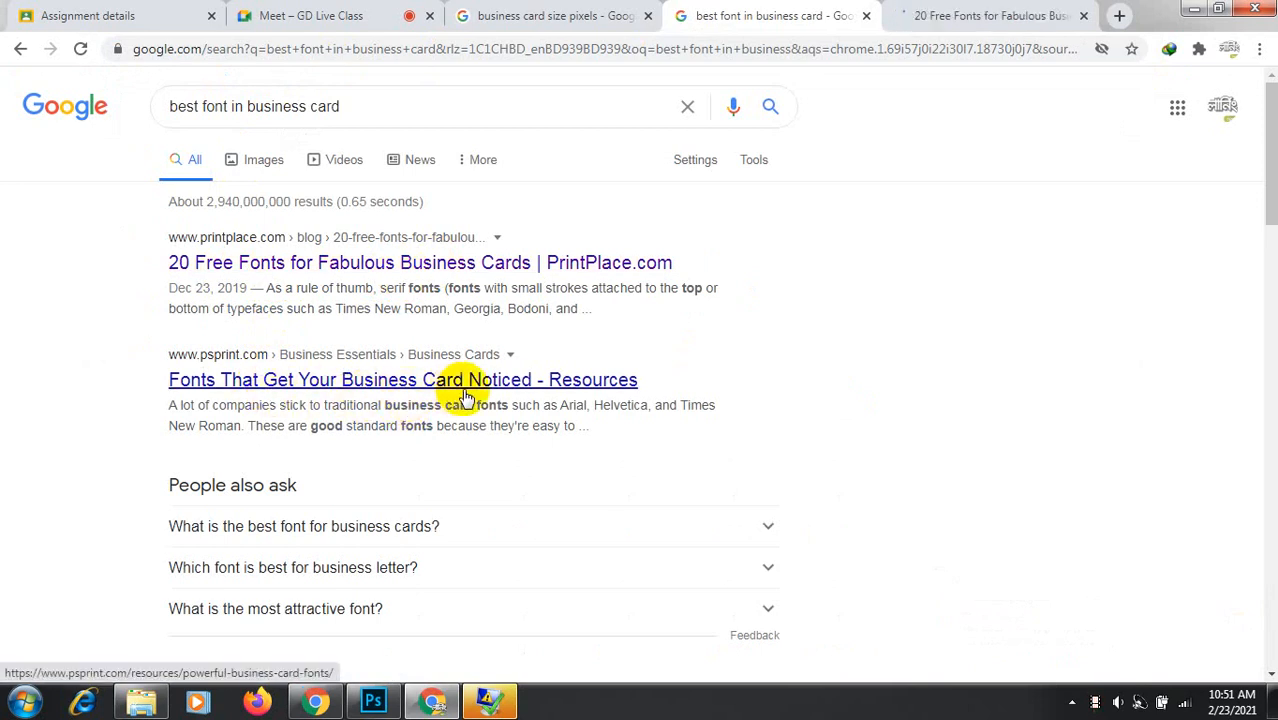
pyautogui.scroll(-5, 463, 394)
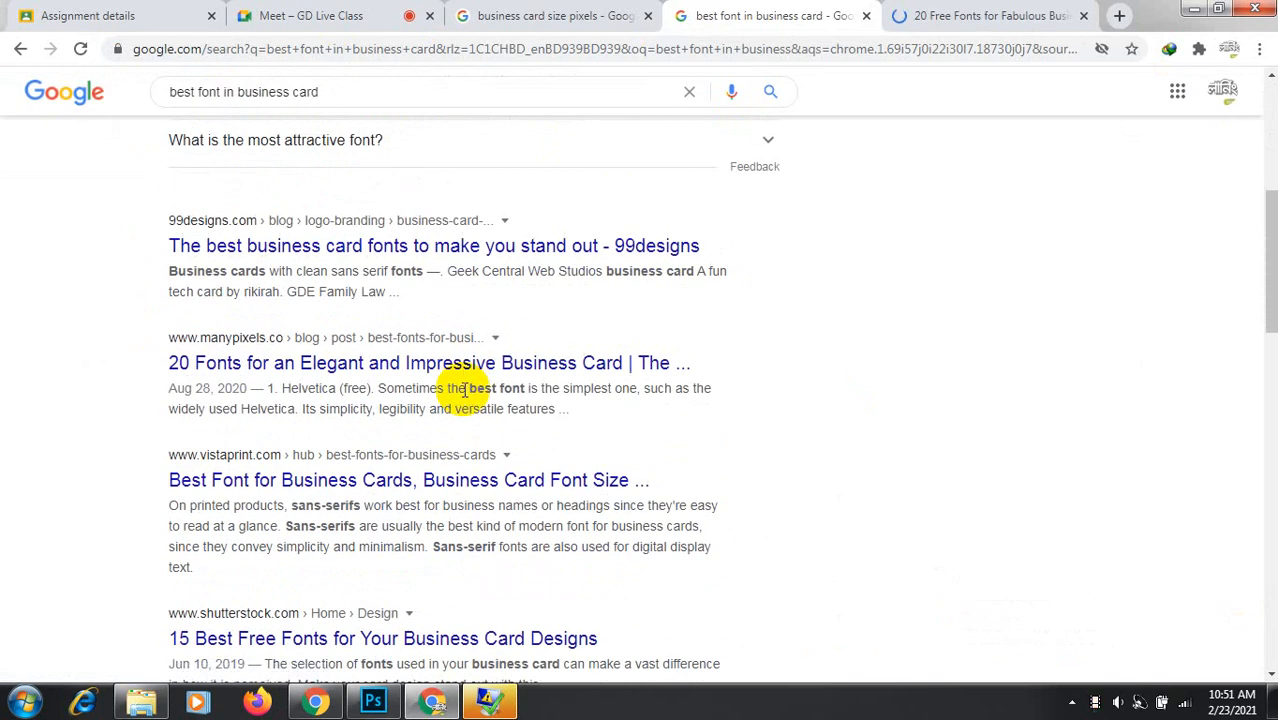
pyautogui.scroll(4, 464, 390)
pyautogui.scroll(1, 464, 390)
pyautogui.click(945, 15)
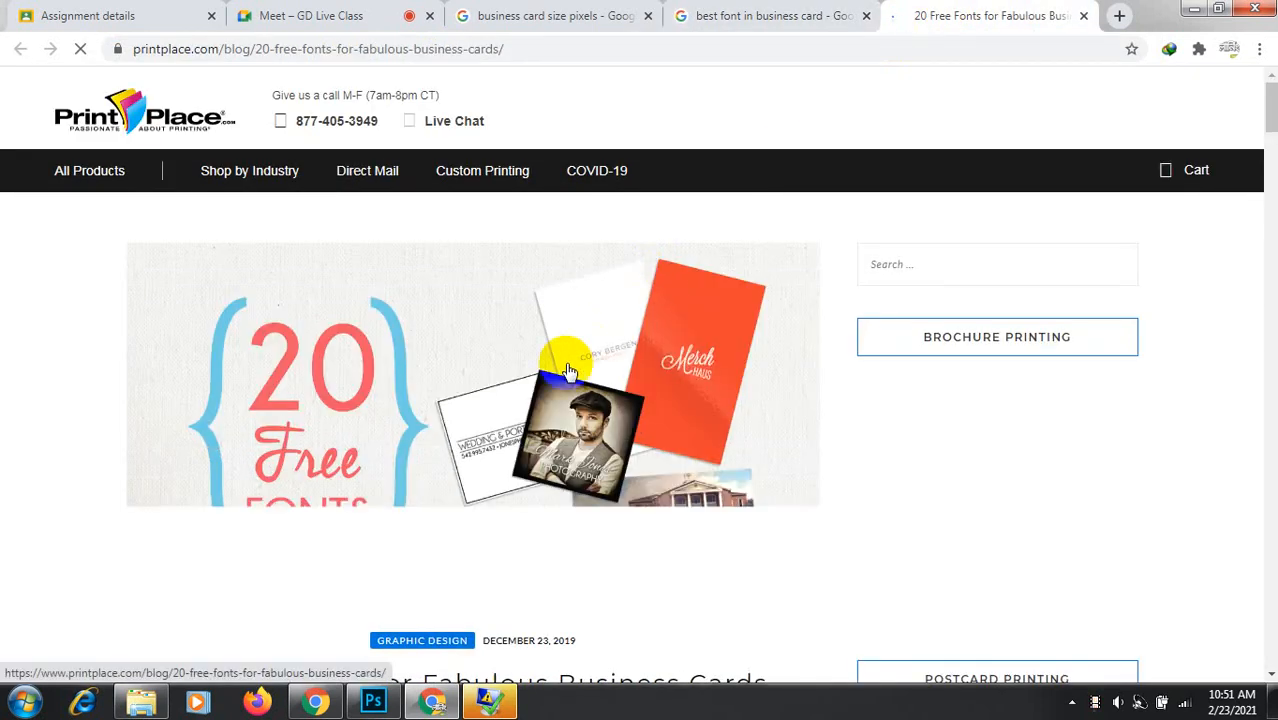
pyautogui.scroll(-2, 585, 455)
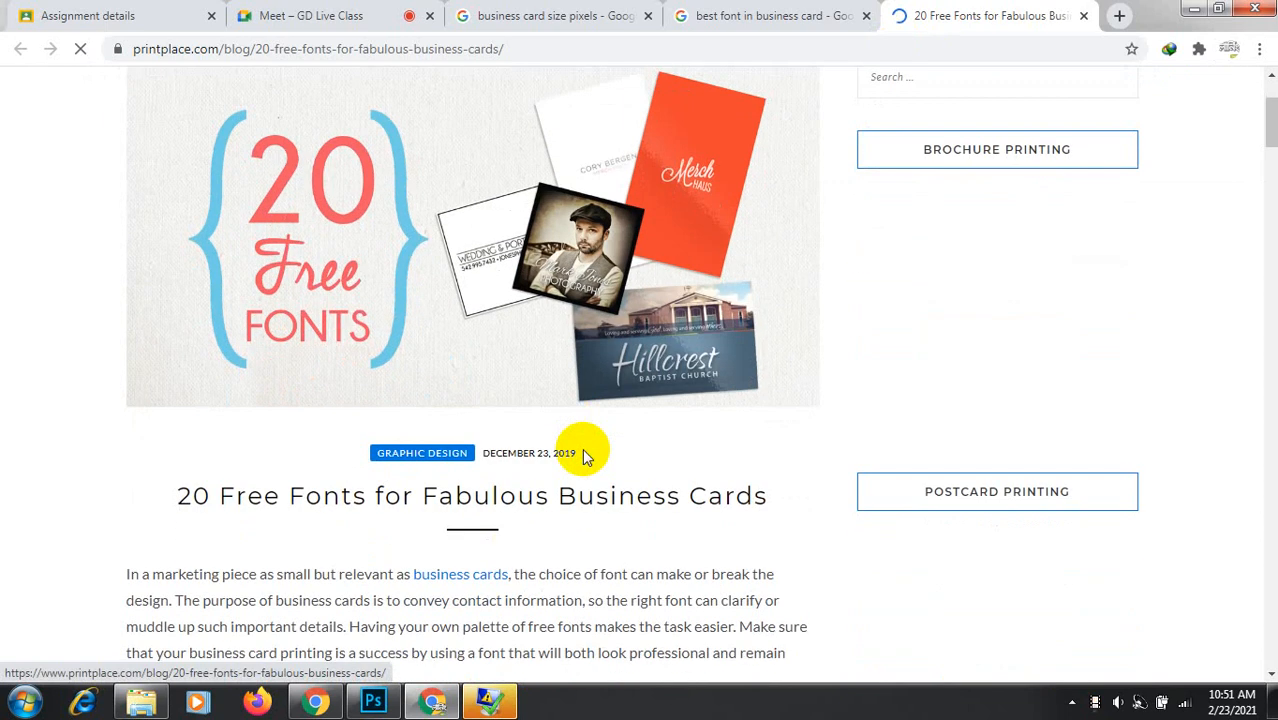
pyautogui.scroll(-3, 585, 455)
pyautogui.scroll(-3, 582, 448)
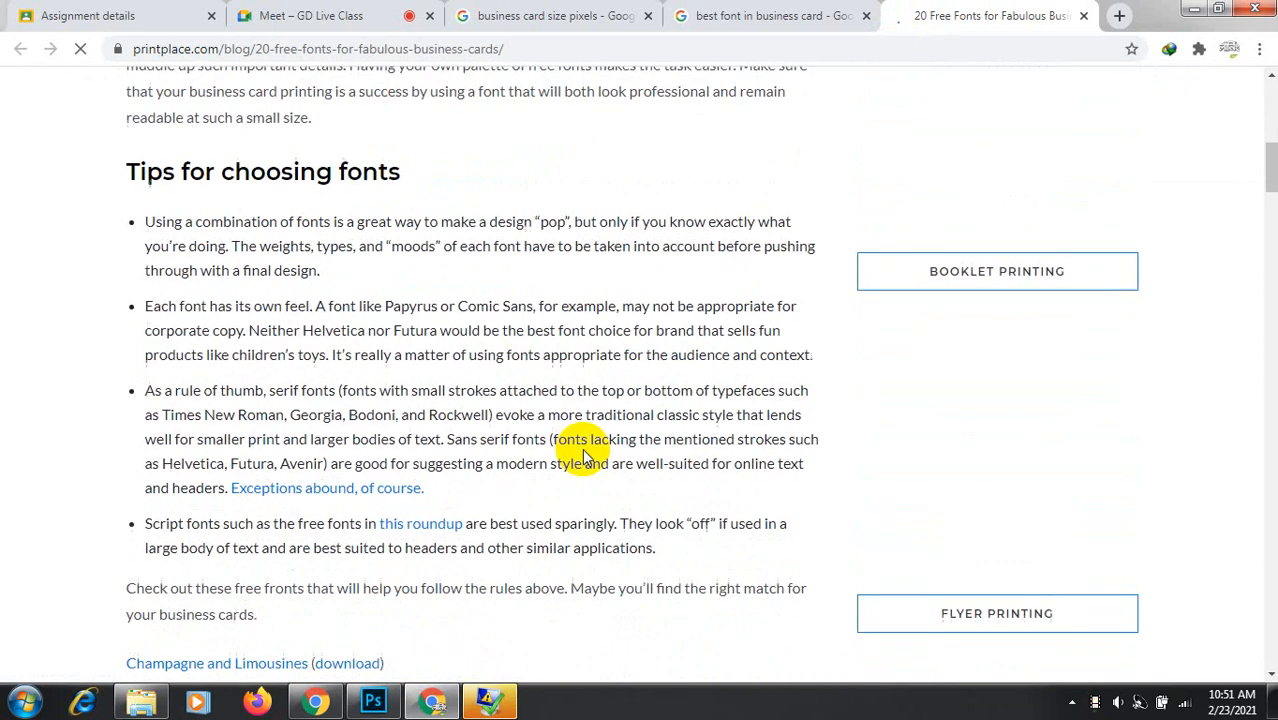
pyautogui.scroll(5, 585, 456)
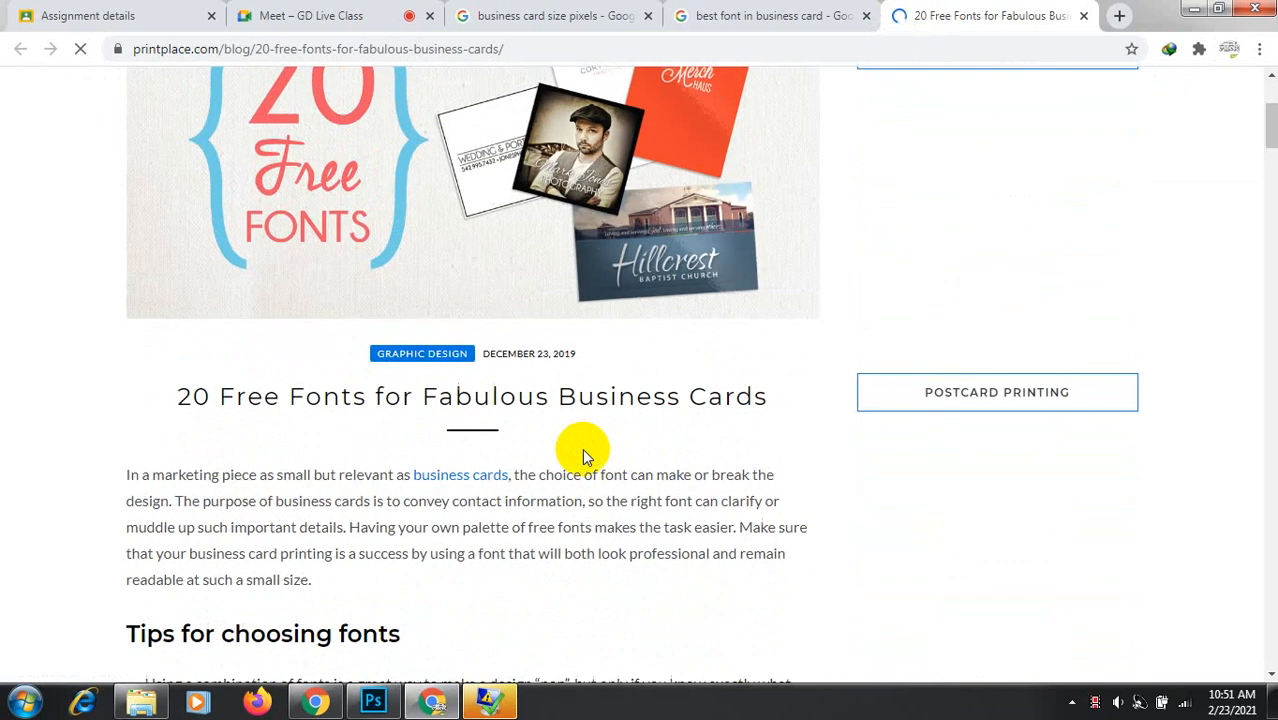
pyautogui.scroll(-10, 585, 456)
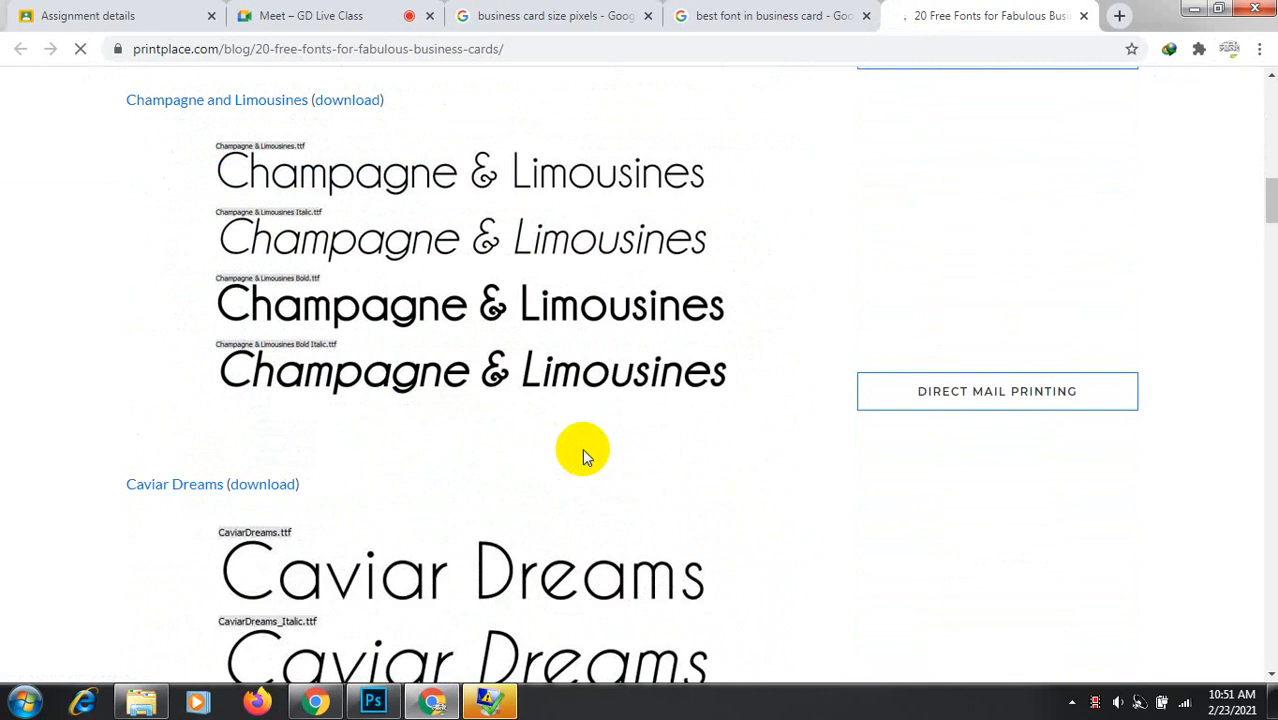
pyautogui.scroll(-5, 582, 448)
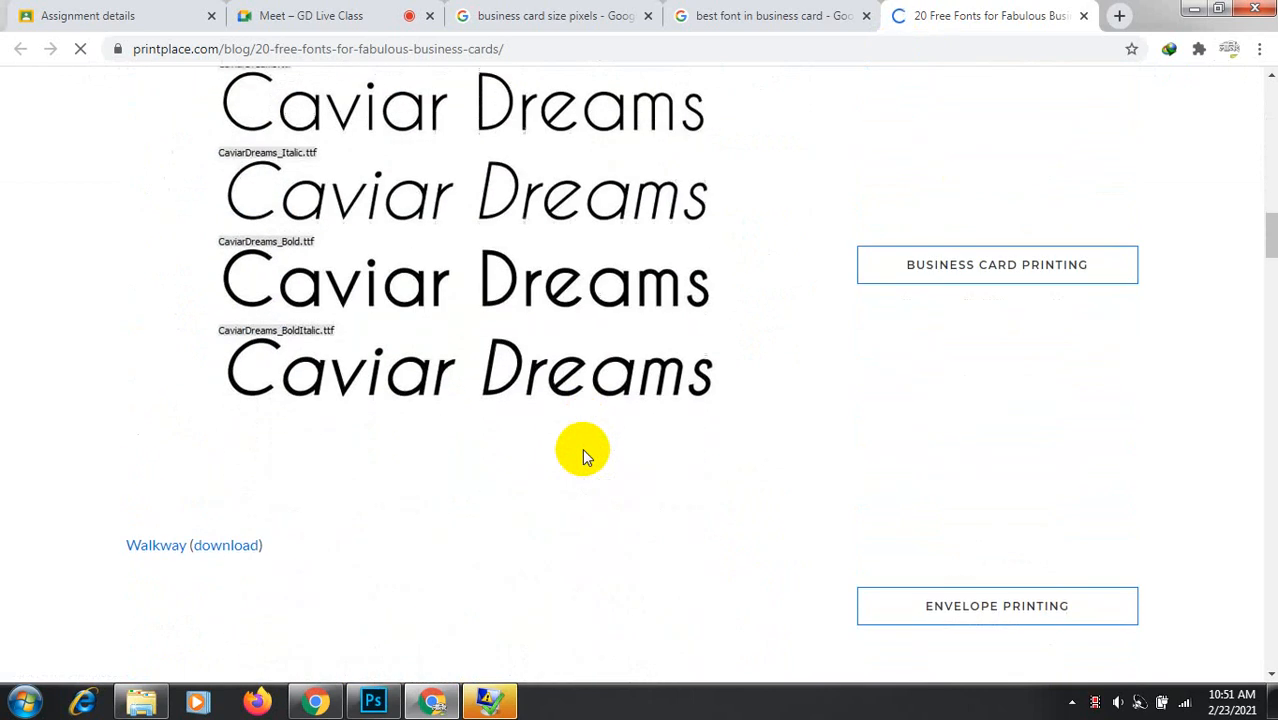
pyautogui.scroll(15, 582, 448)
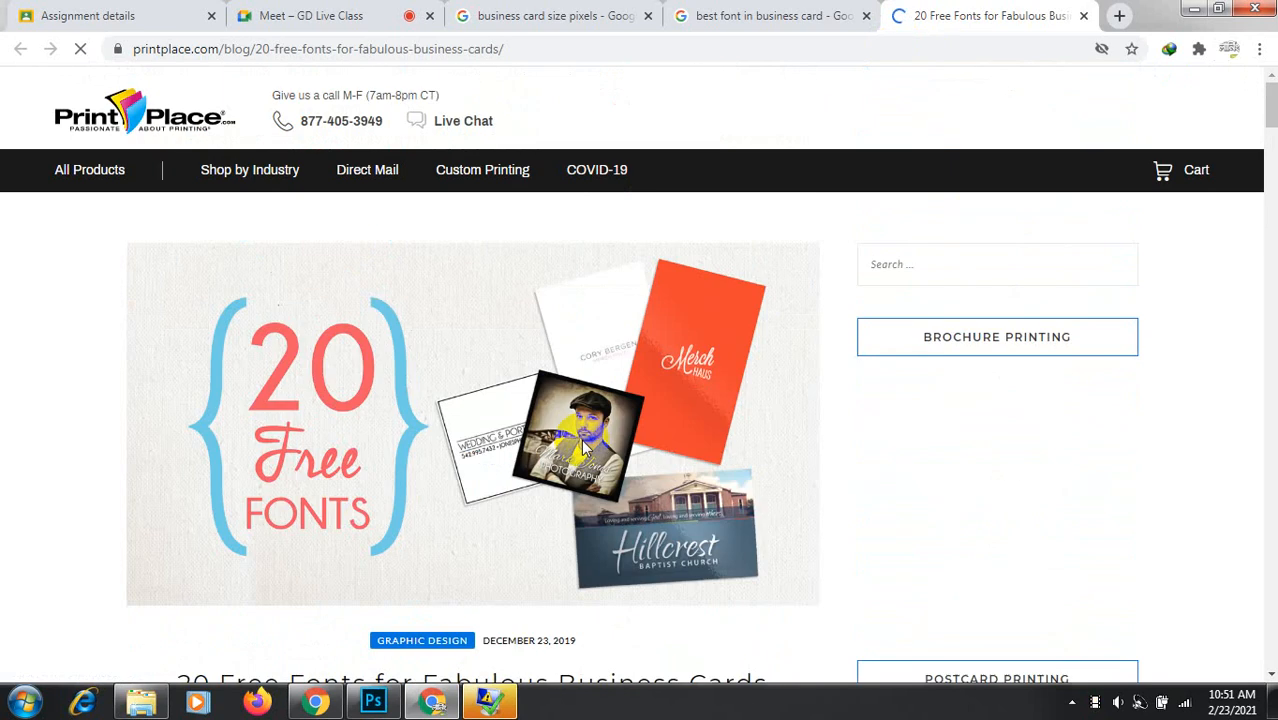
# Look back through the Google results for business card fonts.
pyautogui.click(800, 15)
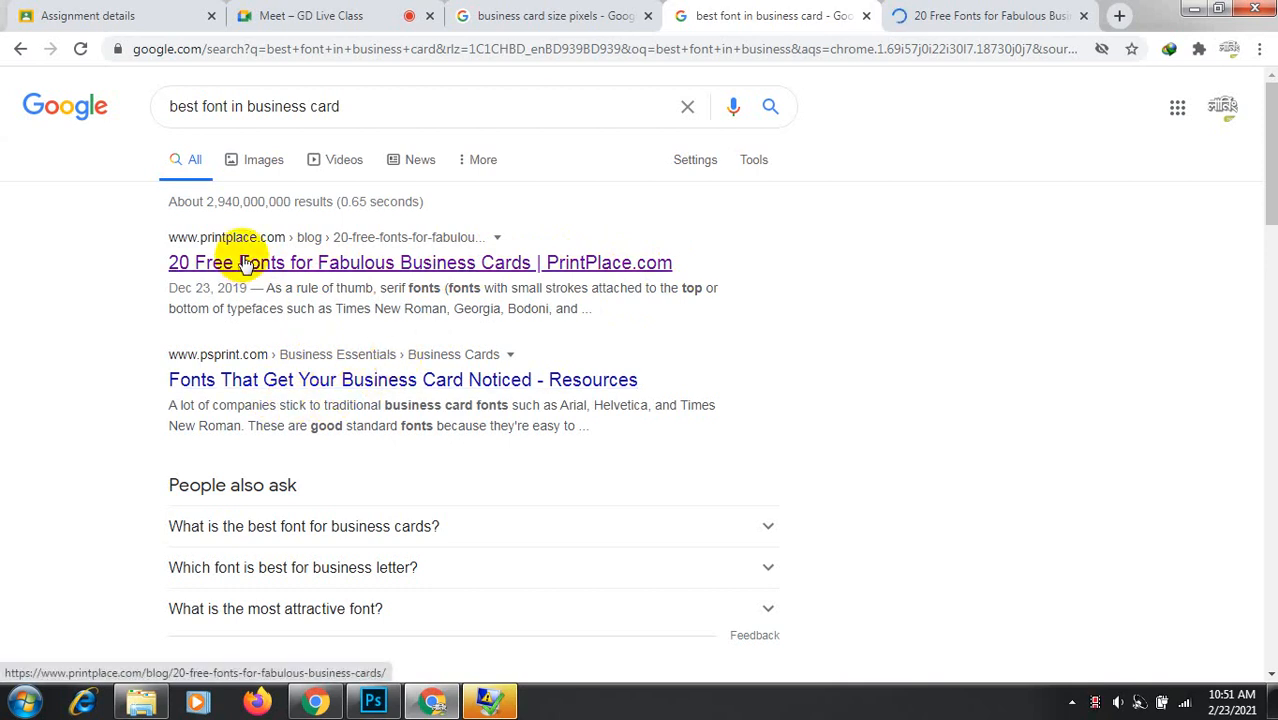
pyautogui.scroll(-5, 470, 270)
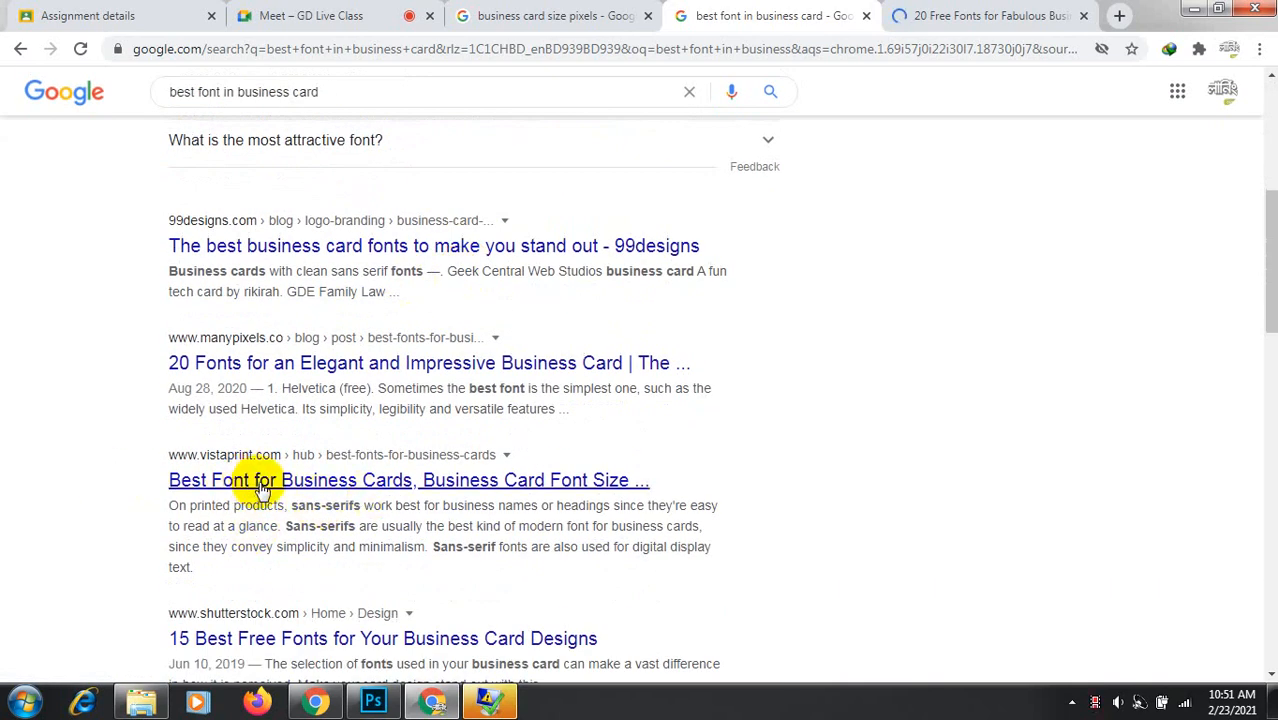
pyautogui.scroll(-4, 445, 488)
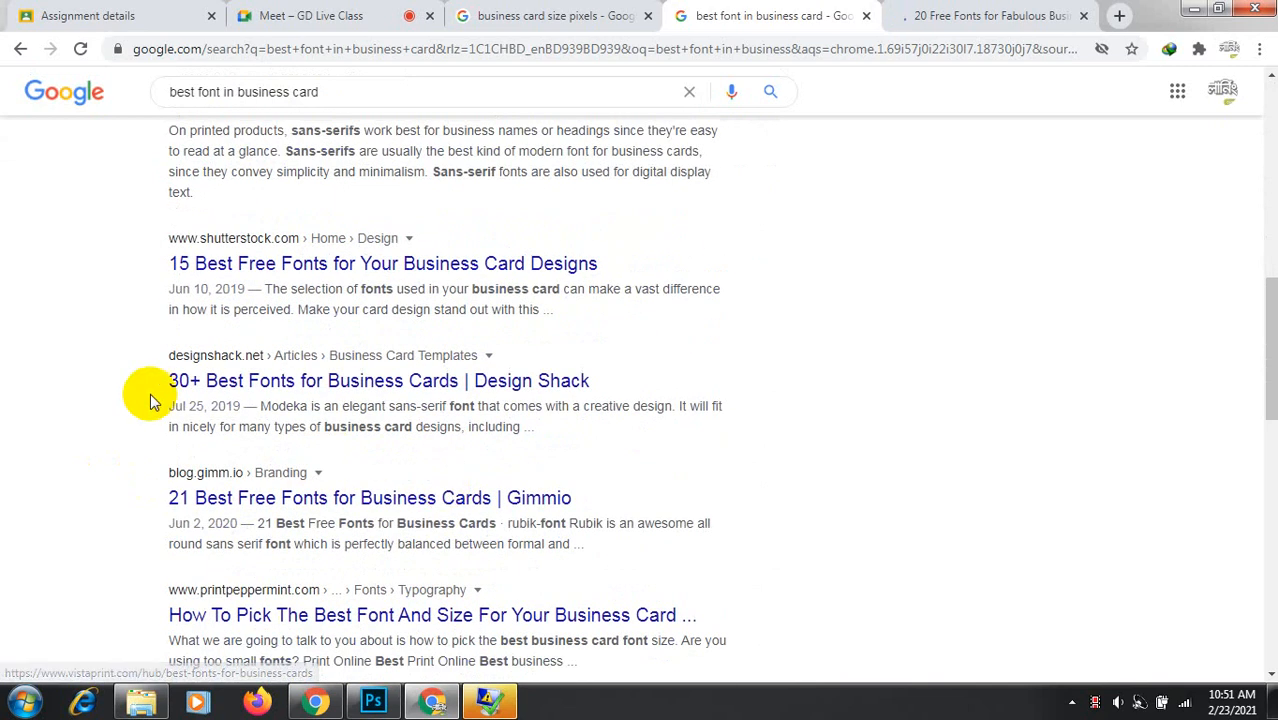
pyautogui.scroll(-3, 412, 545)
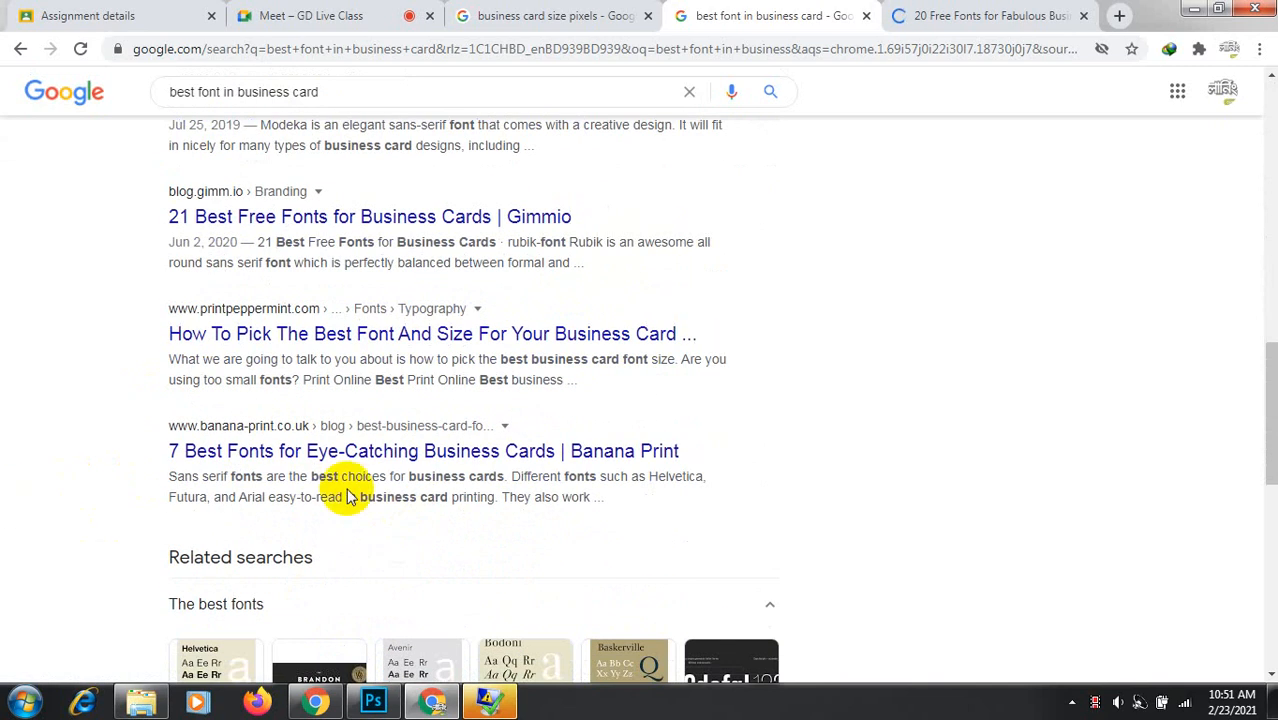
pyautogui.scroll(-4, 345, 493)
pyautogui.scroll(12, 370, 497)
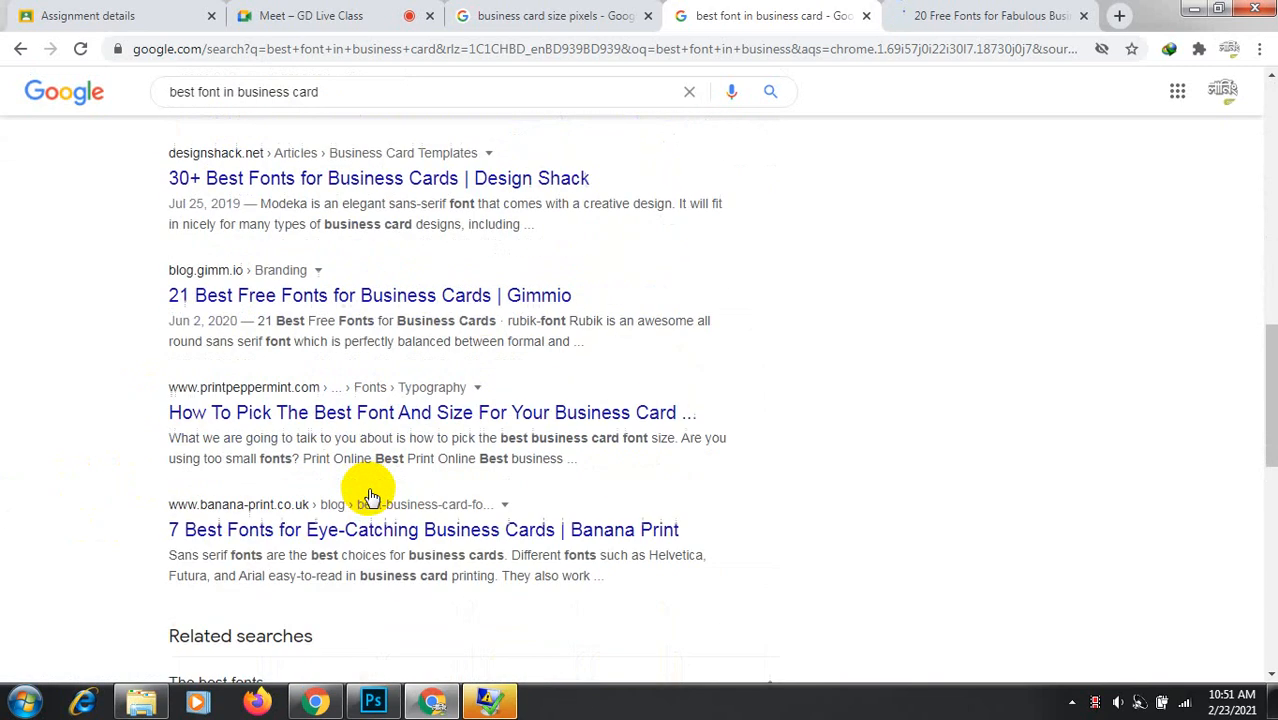
pyautogui.scroll(2, 370, 497)
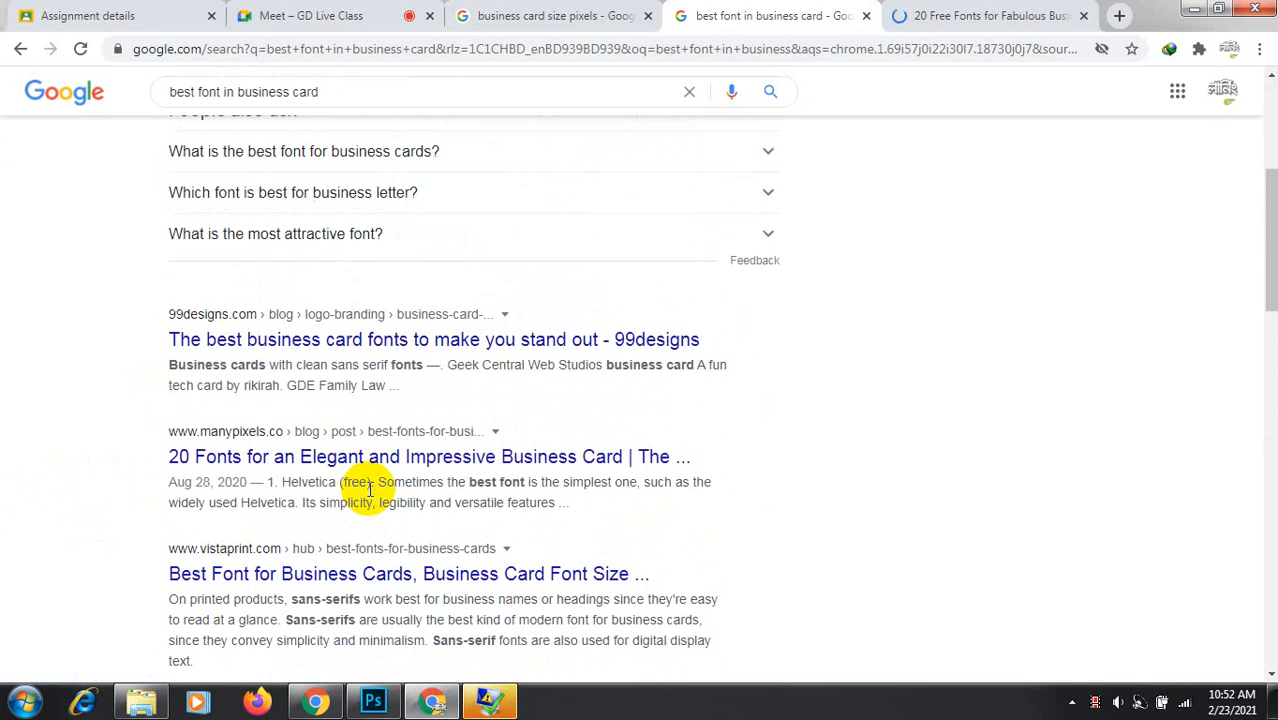
pyautogui.scroll(2, 448, 572)
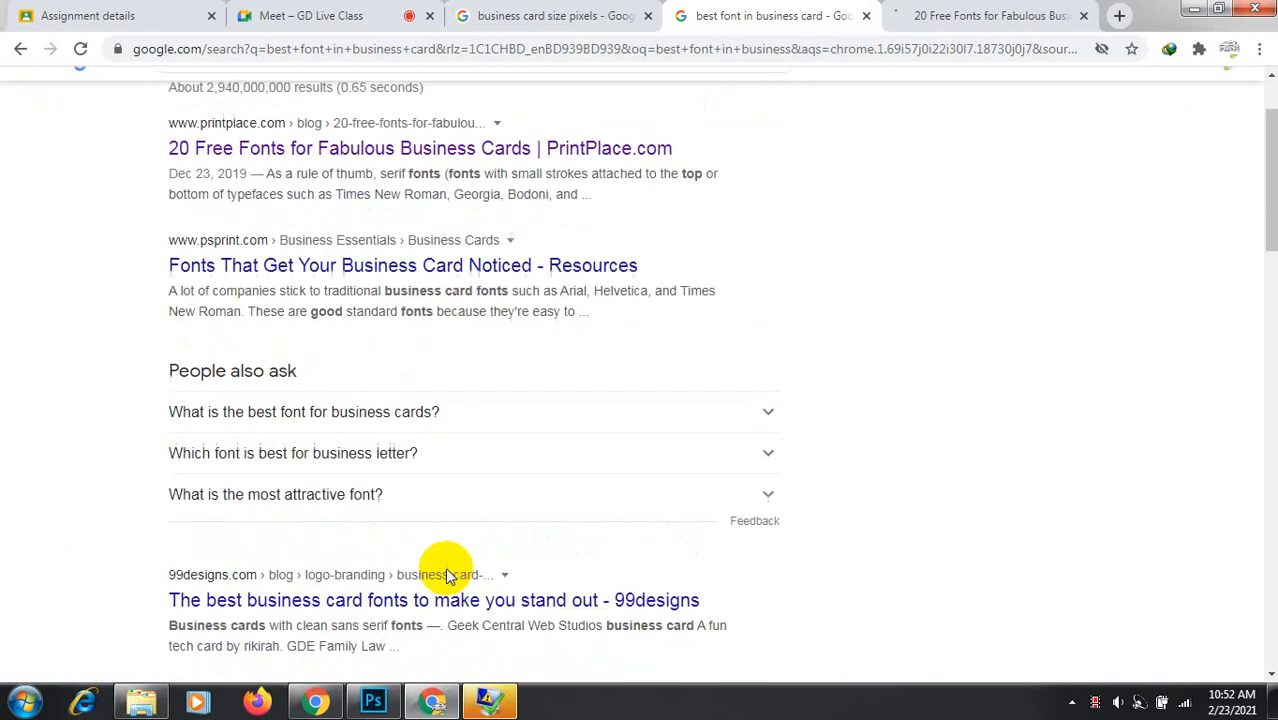
# Return to the PrintPlace article and scroll down to the Steiner font sample.
pyautogui.click(945, 15)
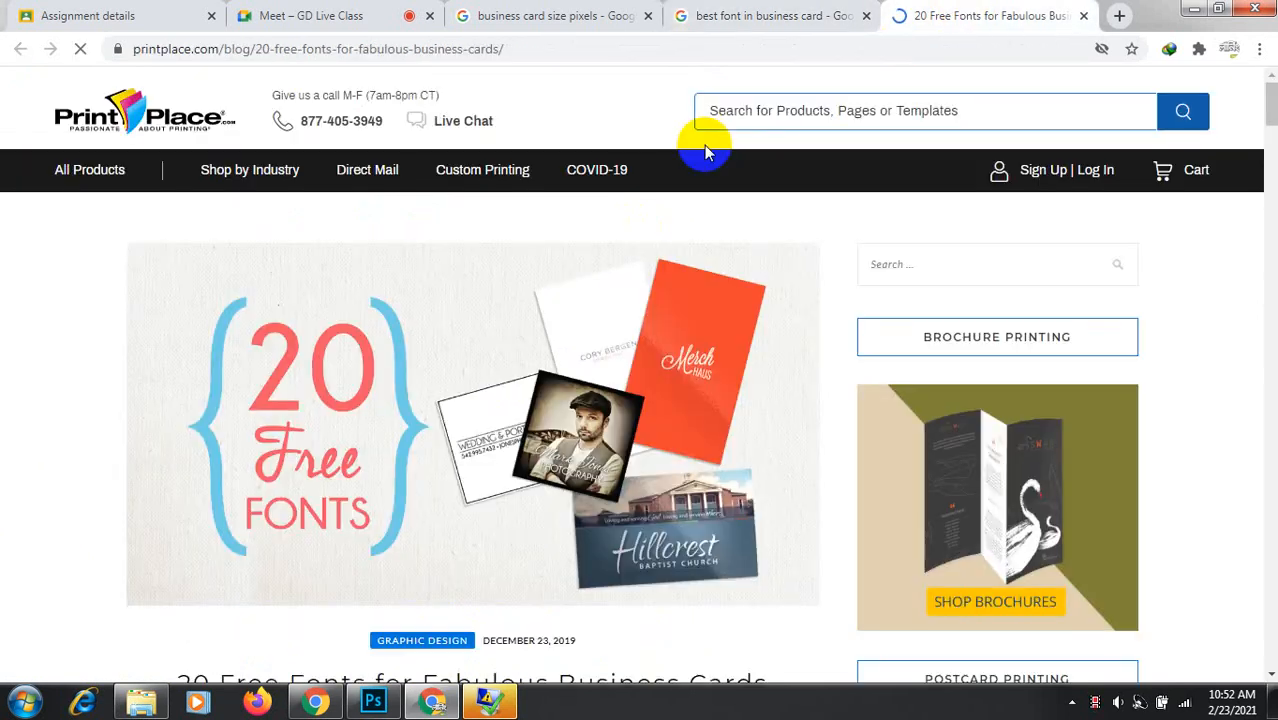
pyautogui.scroll(-6, 633, 257)
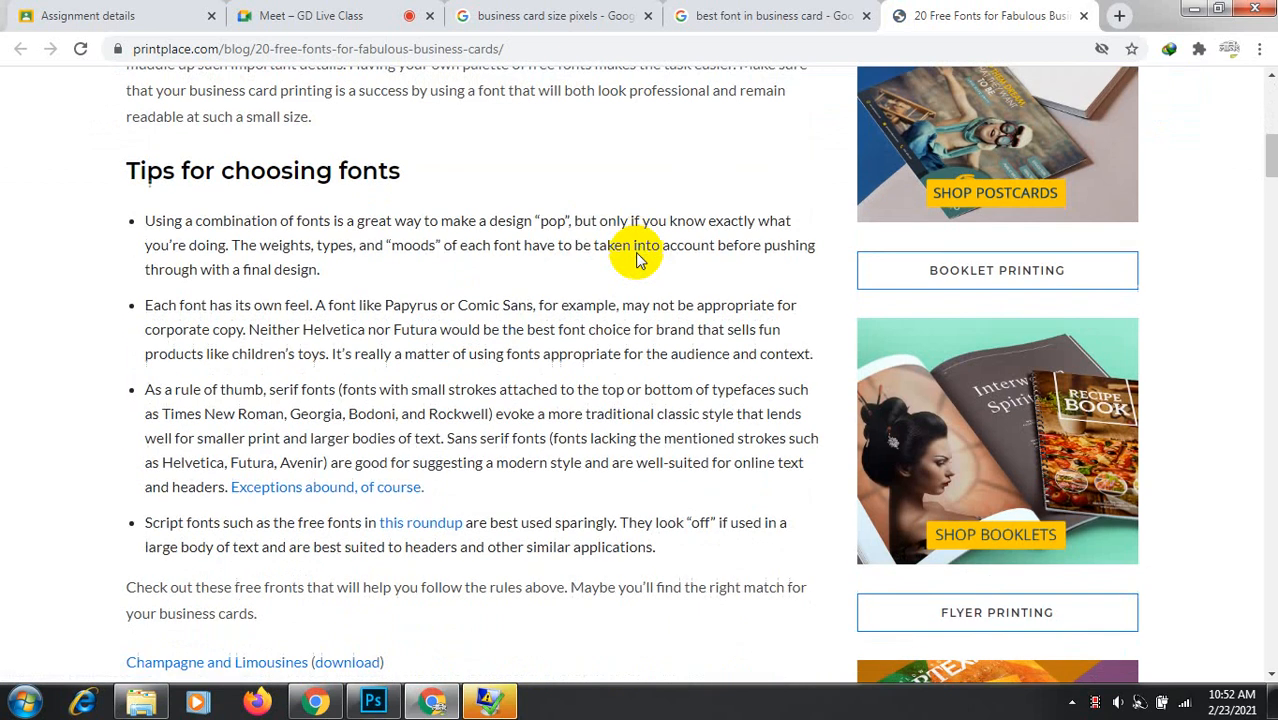
pyautogui.scroll(-10, 640, 258)
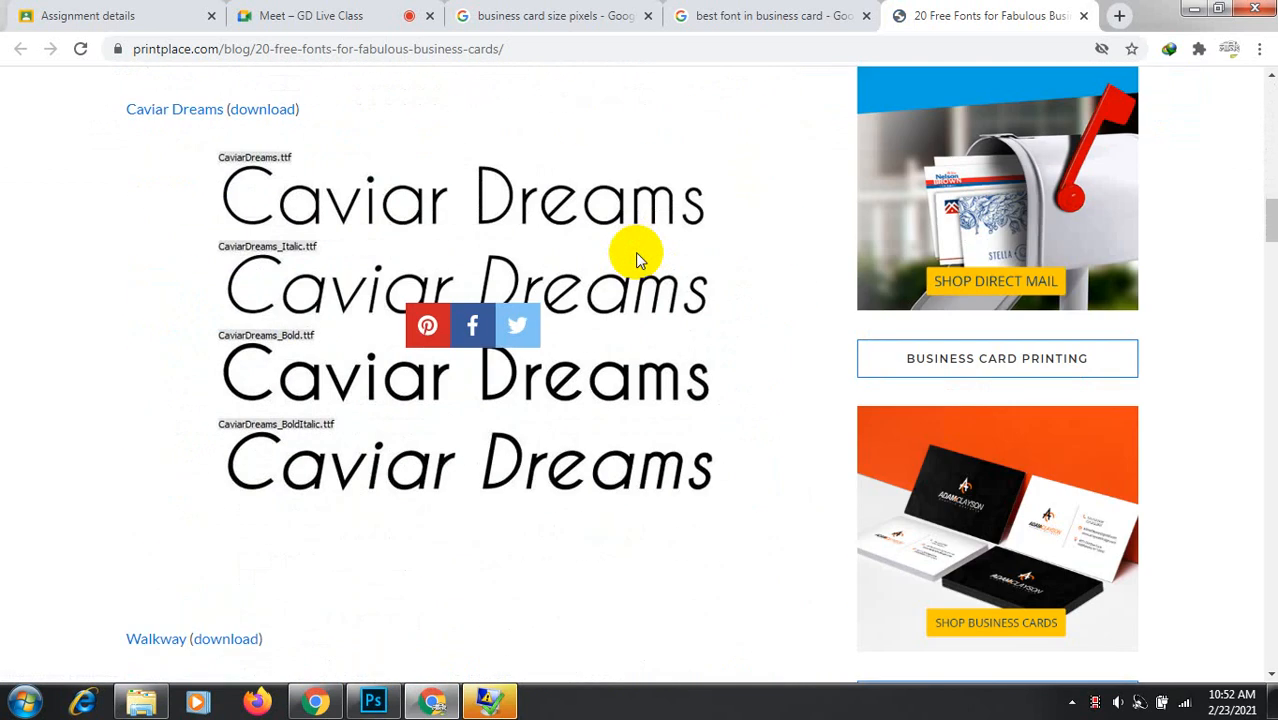
pyautogui.scroll(4, 635, 252)
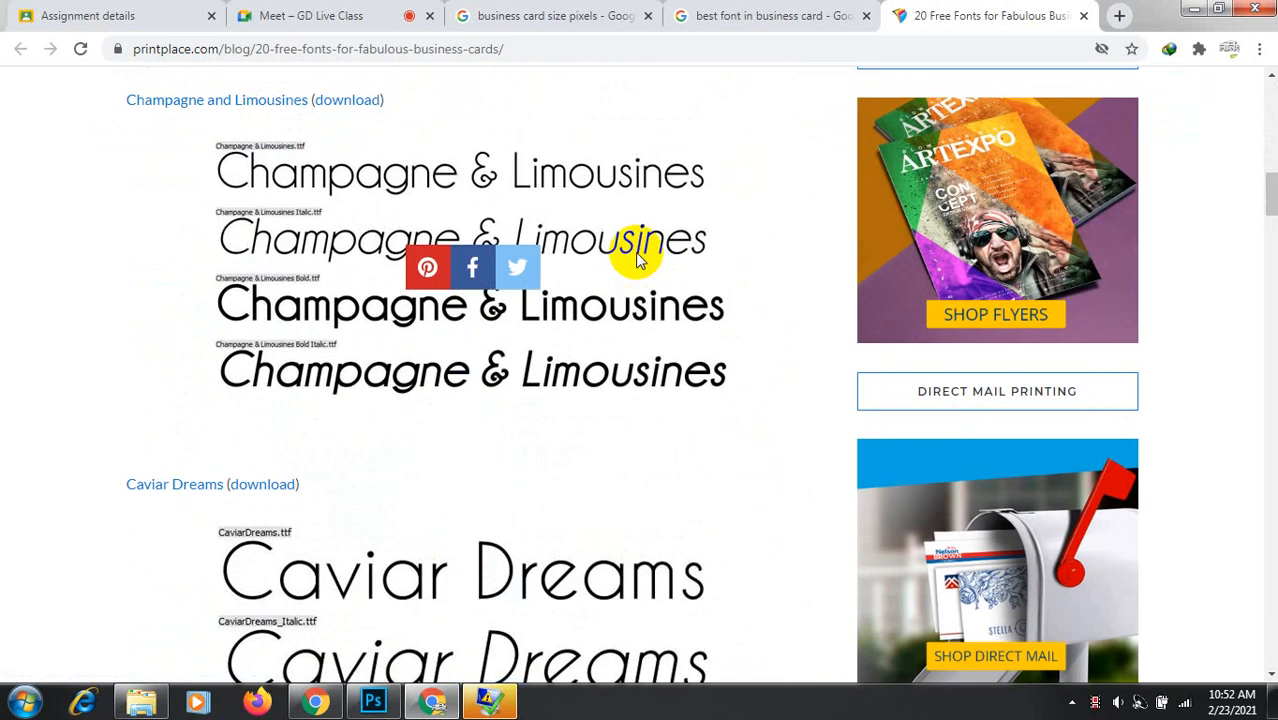
pyautogui.scroll(-9, 635, 252)
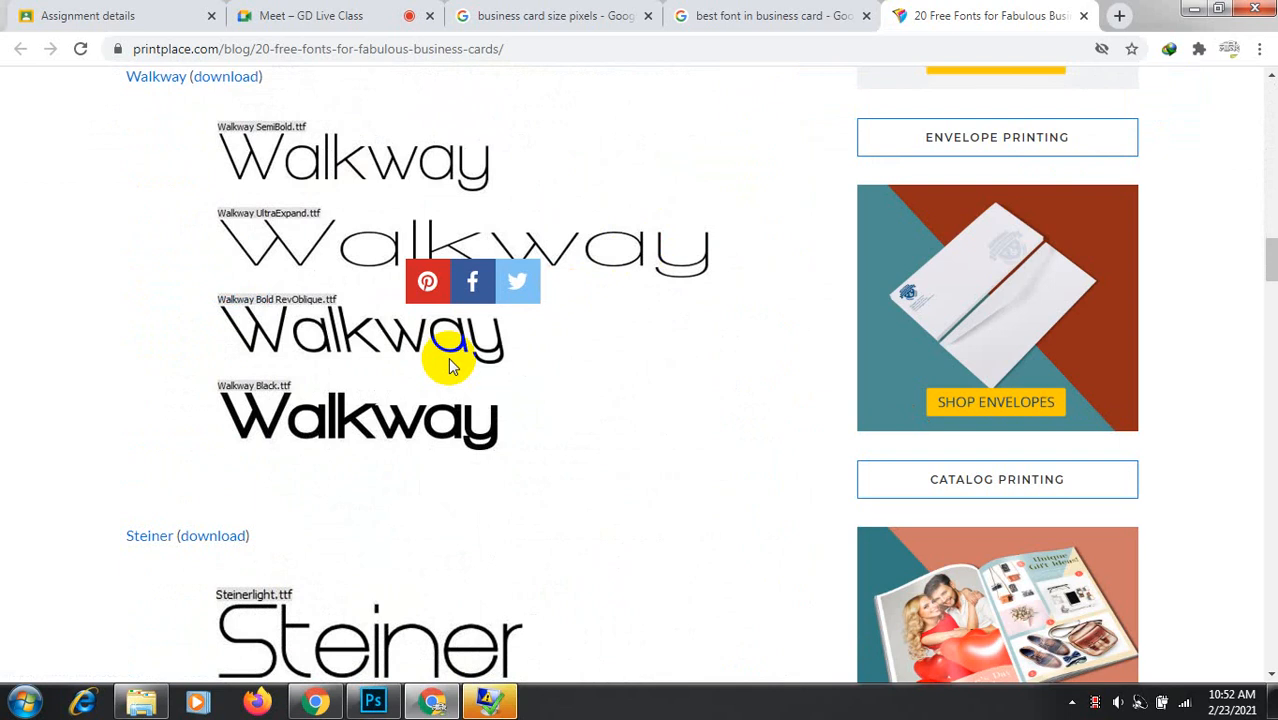
pyautogui.scroll(-5, 397, 497)
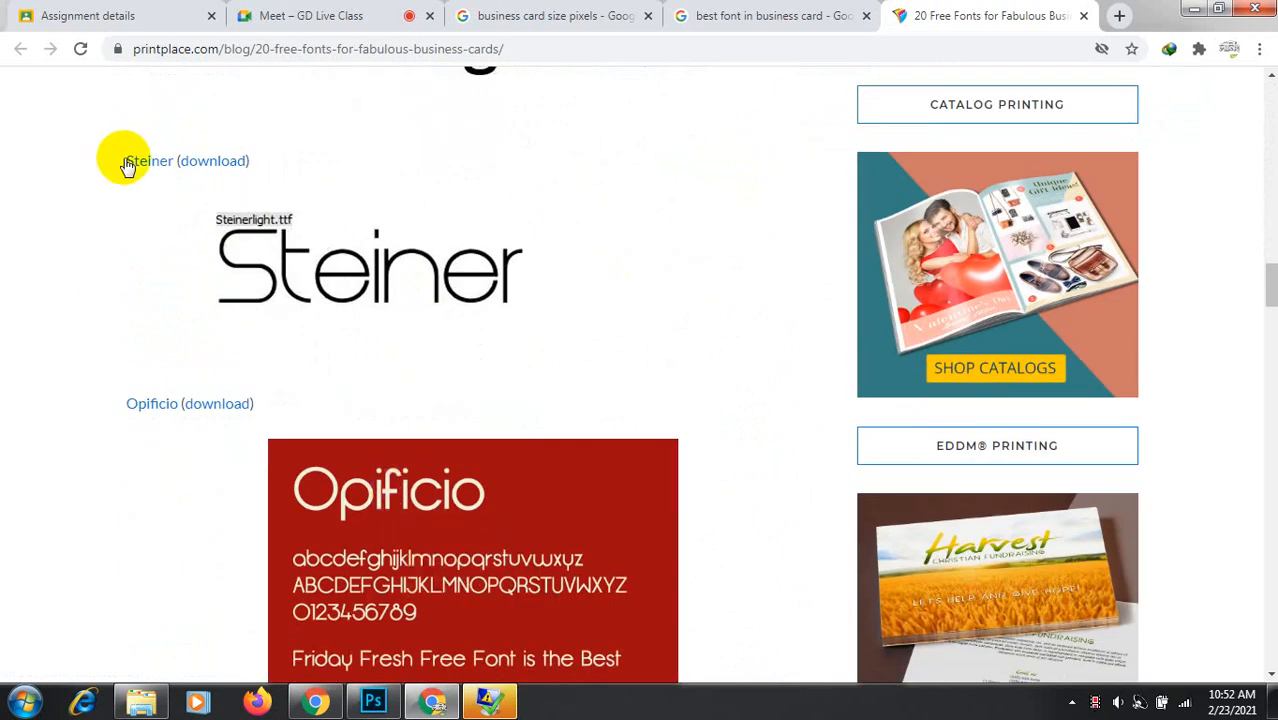
# Download steiner.zip (11.57 KB) via IDM and show it in Downloads\Compressed.
pyautogui.click(205, 164)
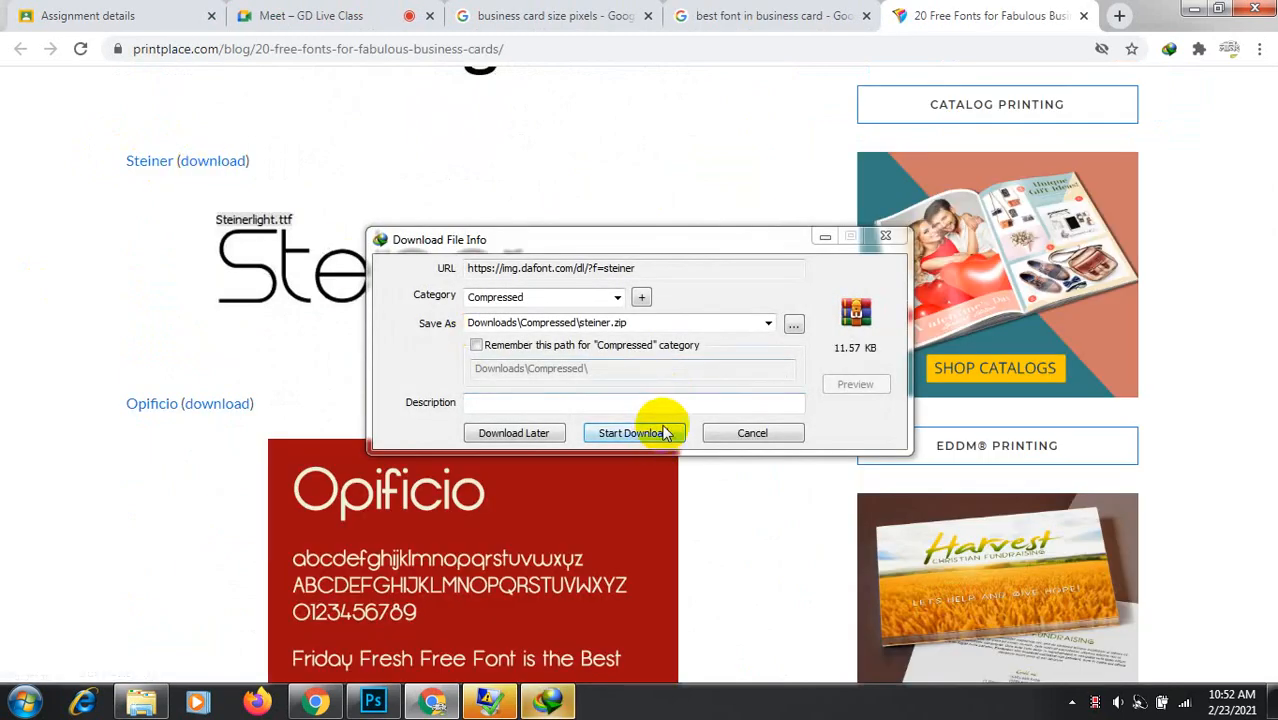
pyautogui.click(657, 434)
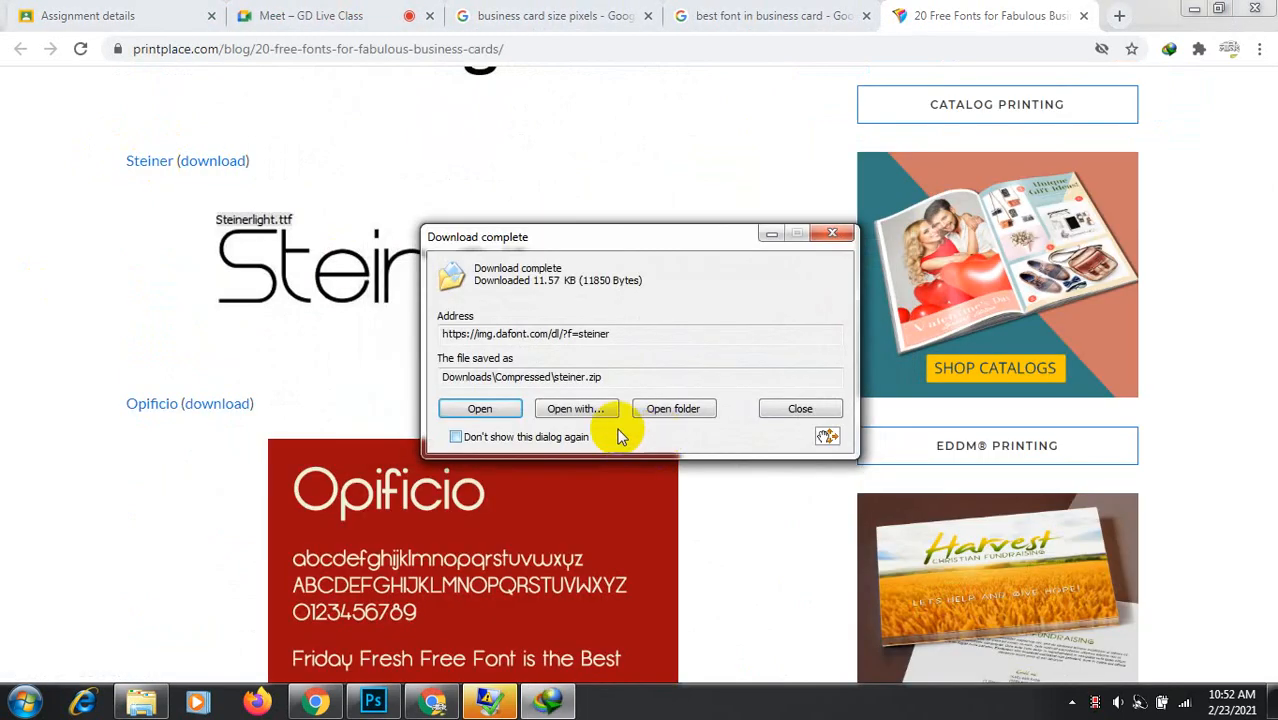
pyautogui.click(670, 408)
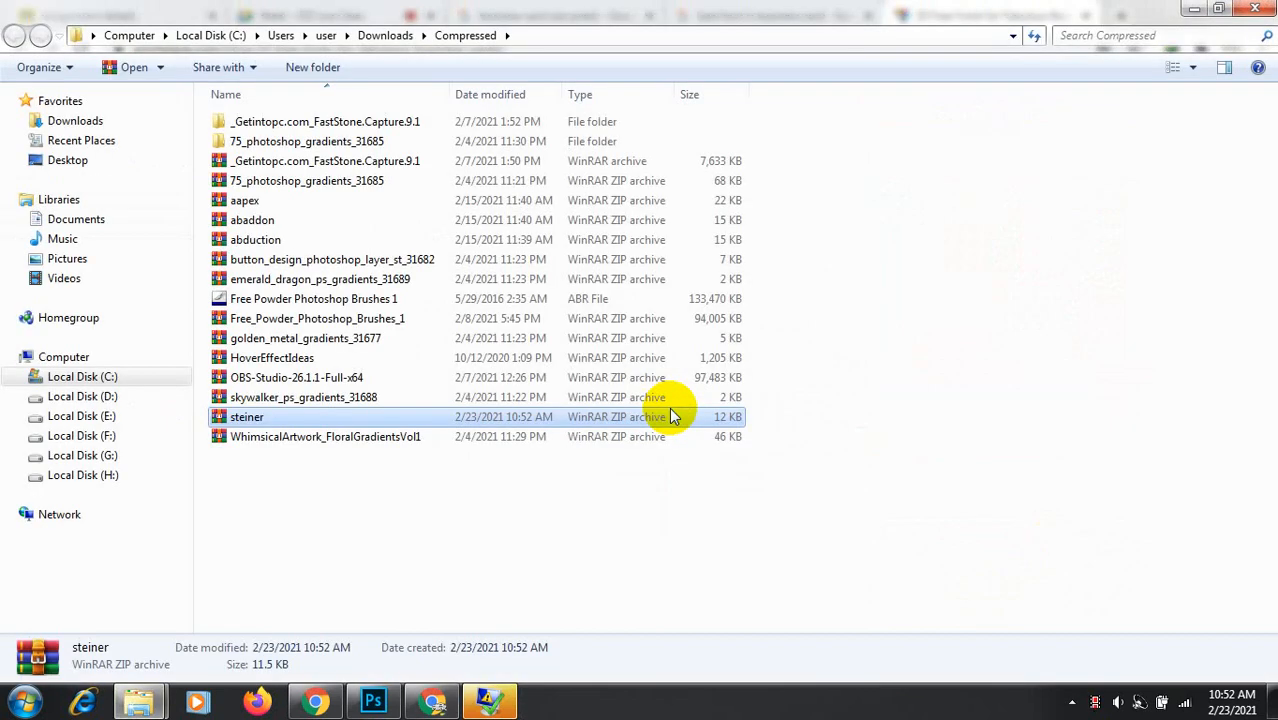
# Extract steiner.zip with 7-Zip and open the Steinerlight font file from the new steiner folder.
pyautogui.rightClick(257, 421)
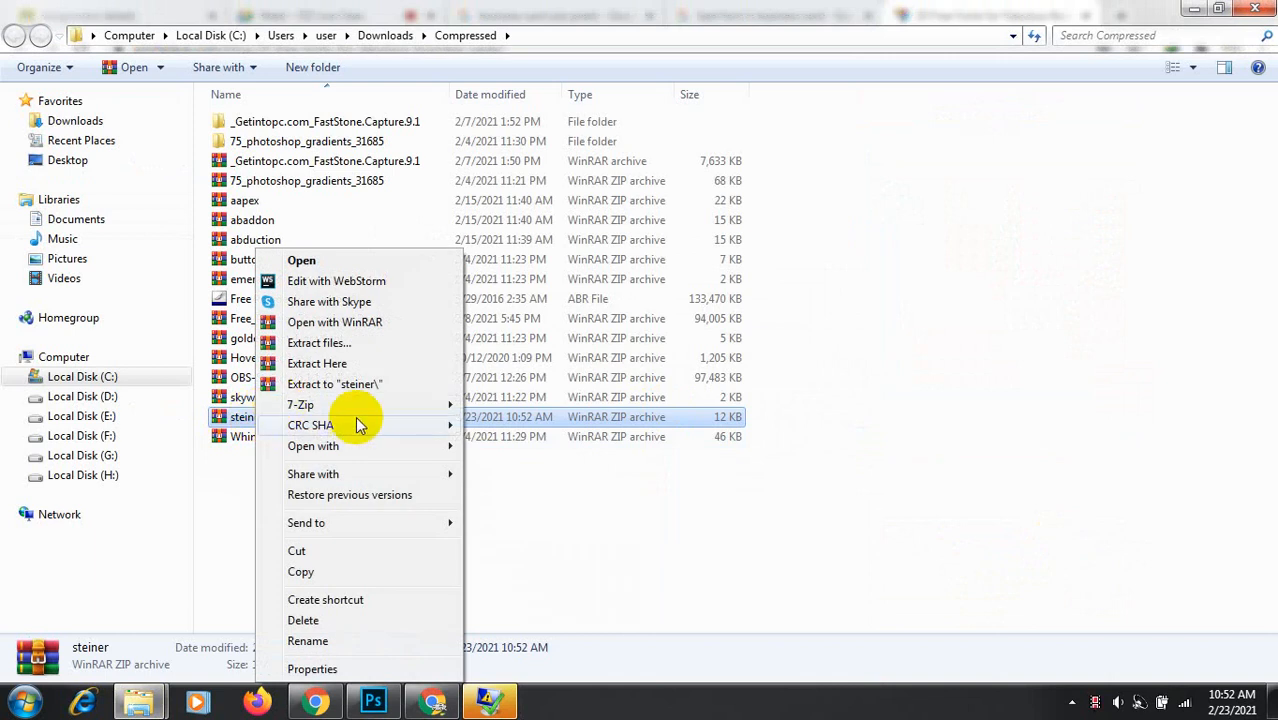
pyautogui.moveTo(383, 405)
pyautogui.click(538, 447)
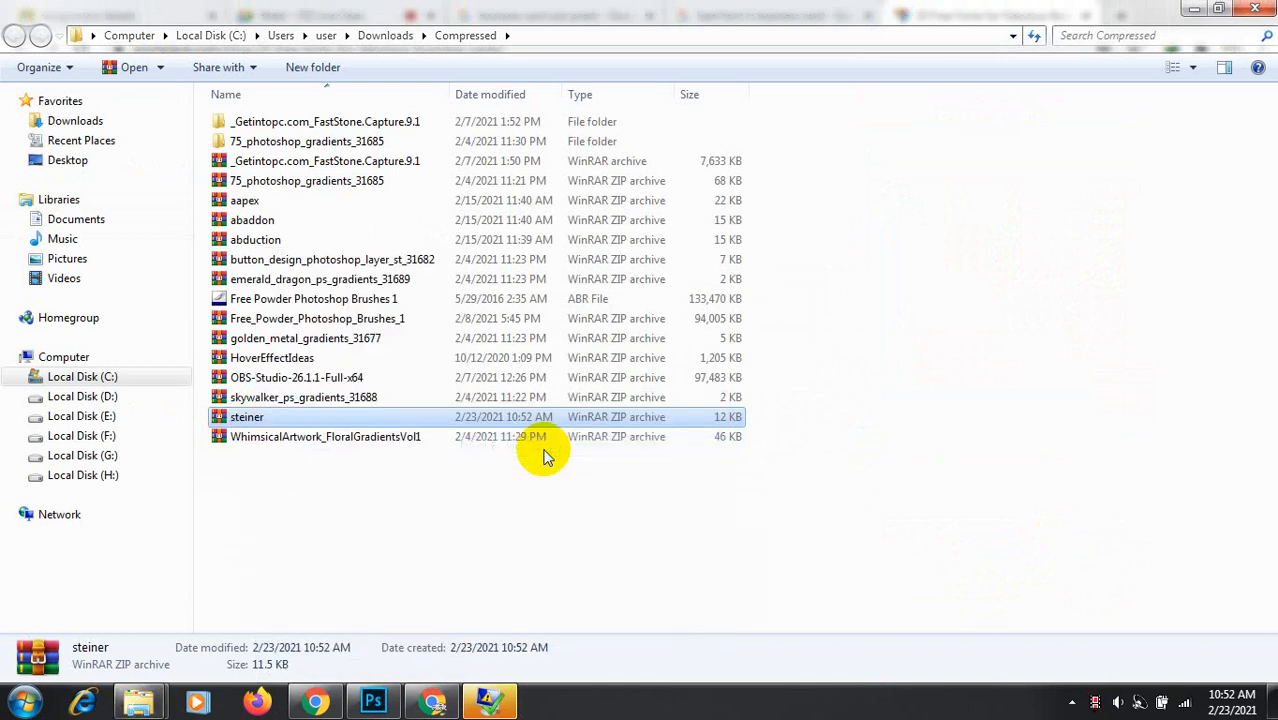
pyautogui.click(642, 467)
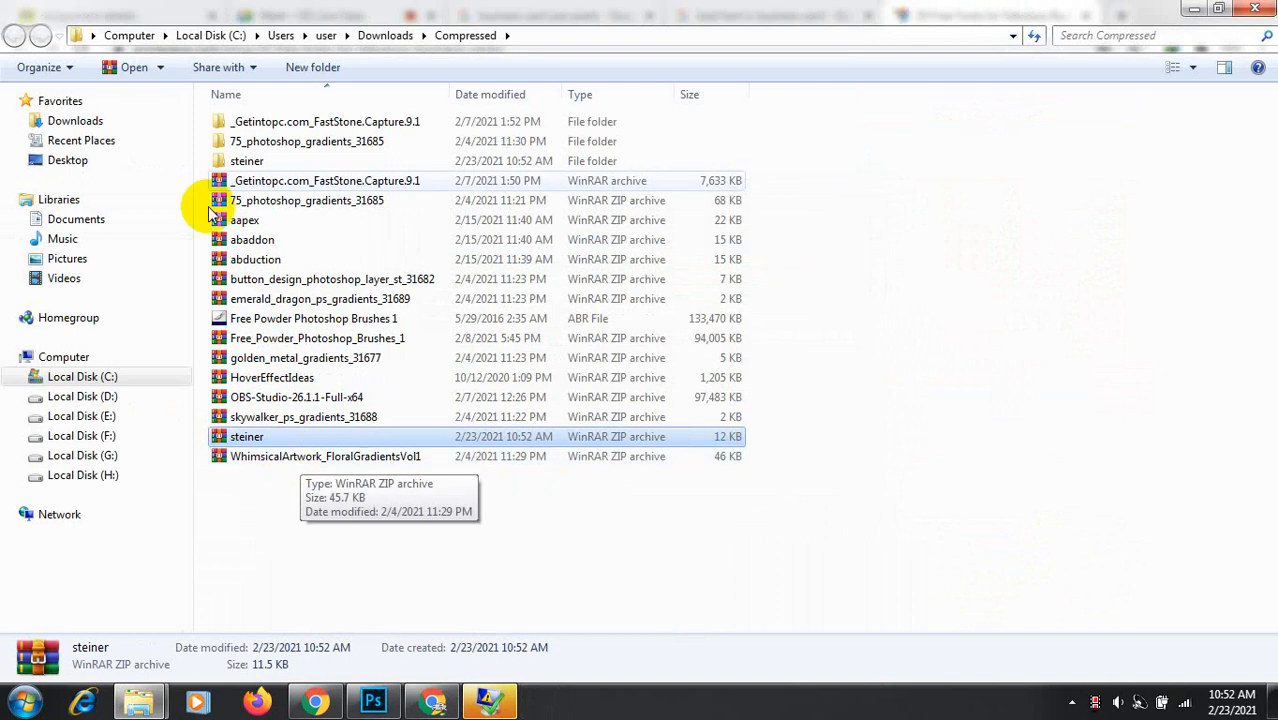
pyautogui.doubleClick(250, 162)
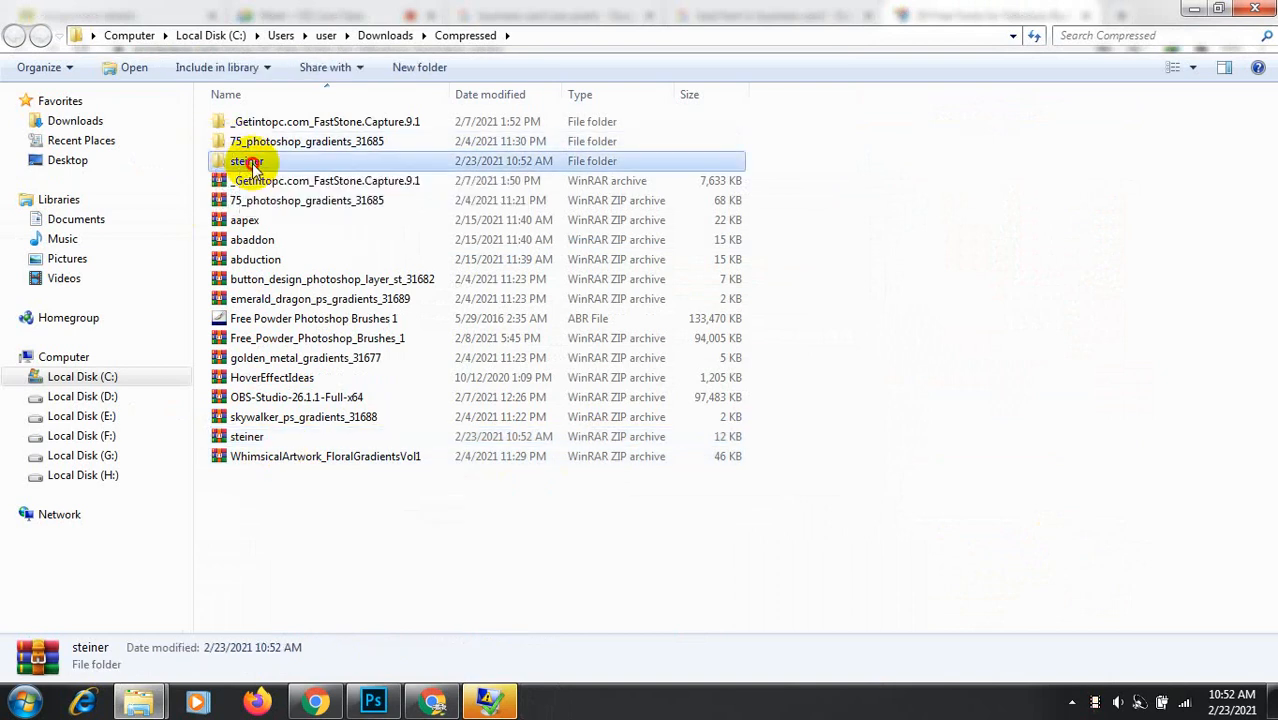
pyautogui.doubleClick(262, 186)
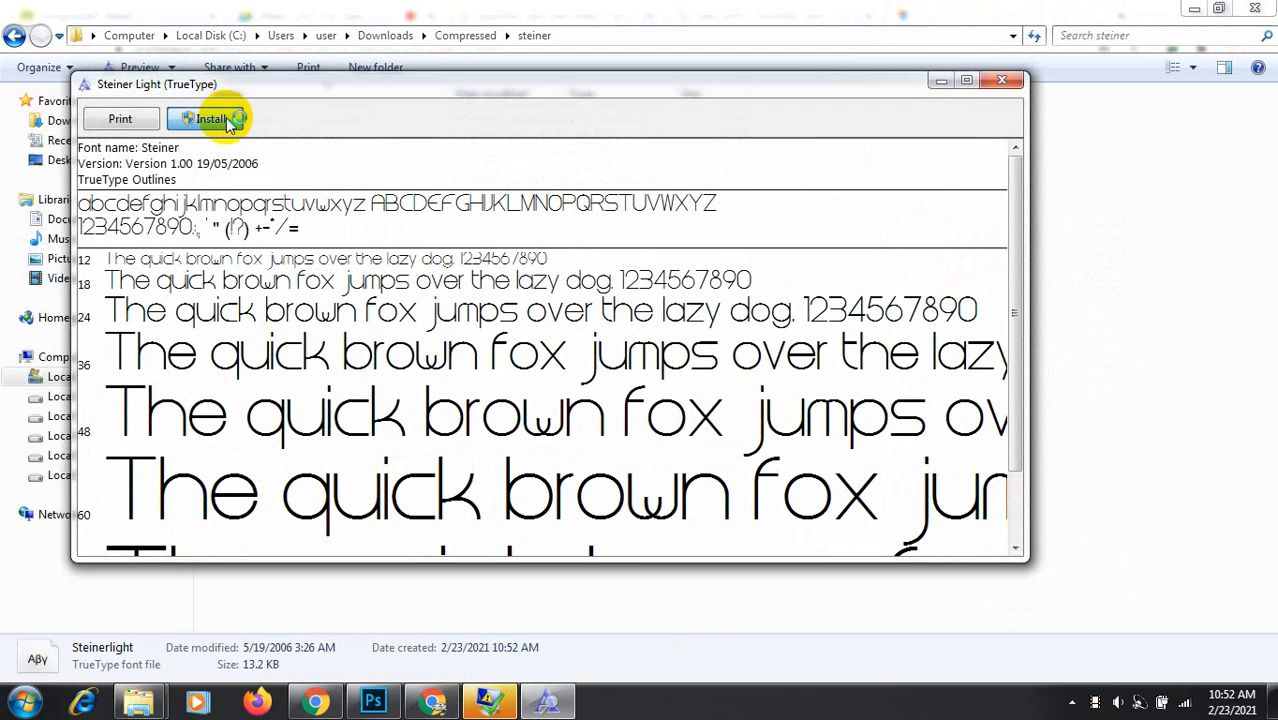
# Install Steiner Light, close the font viewer and return to Photoshop.
pyautogui.click(212, 119)
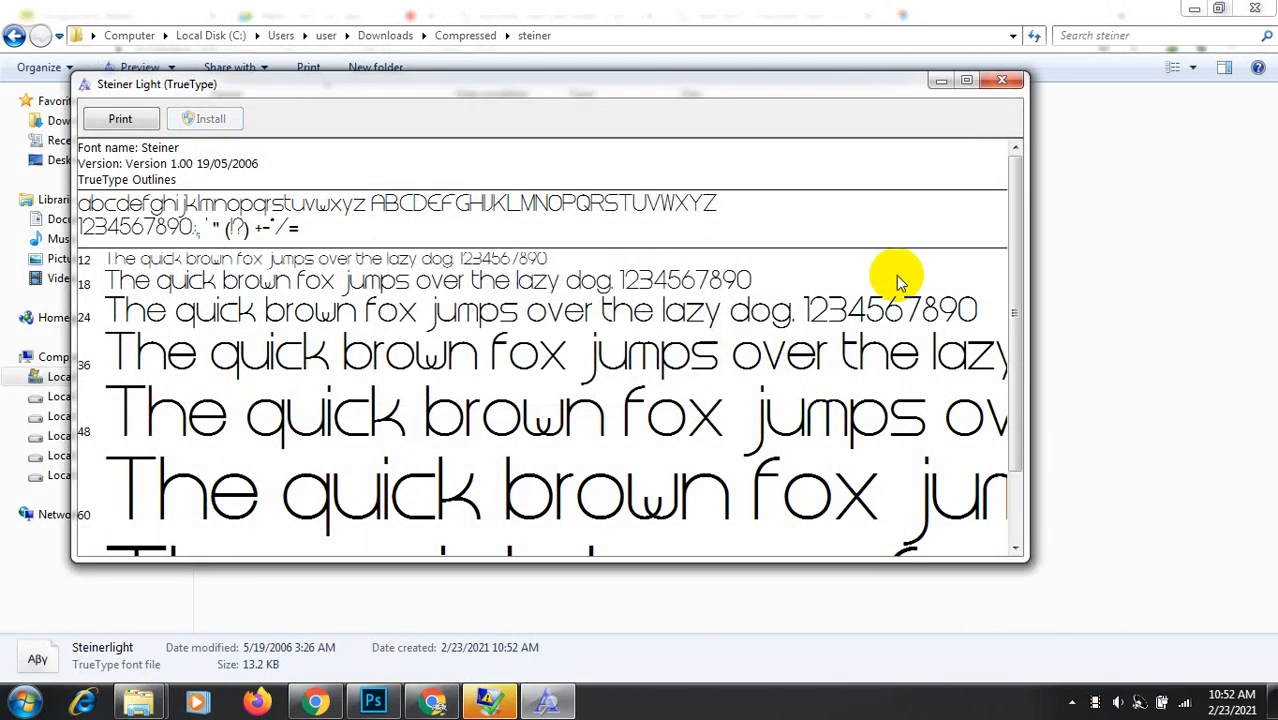
pyautogui.click(1006, 82)
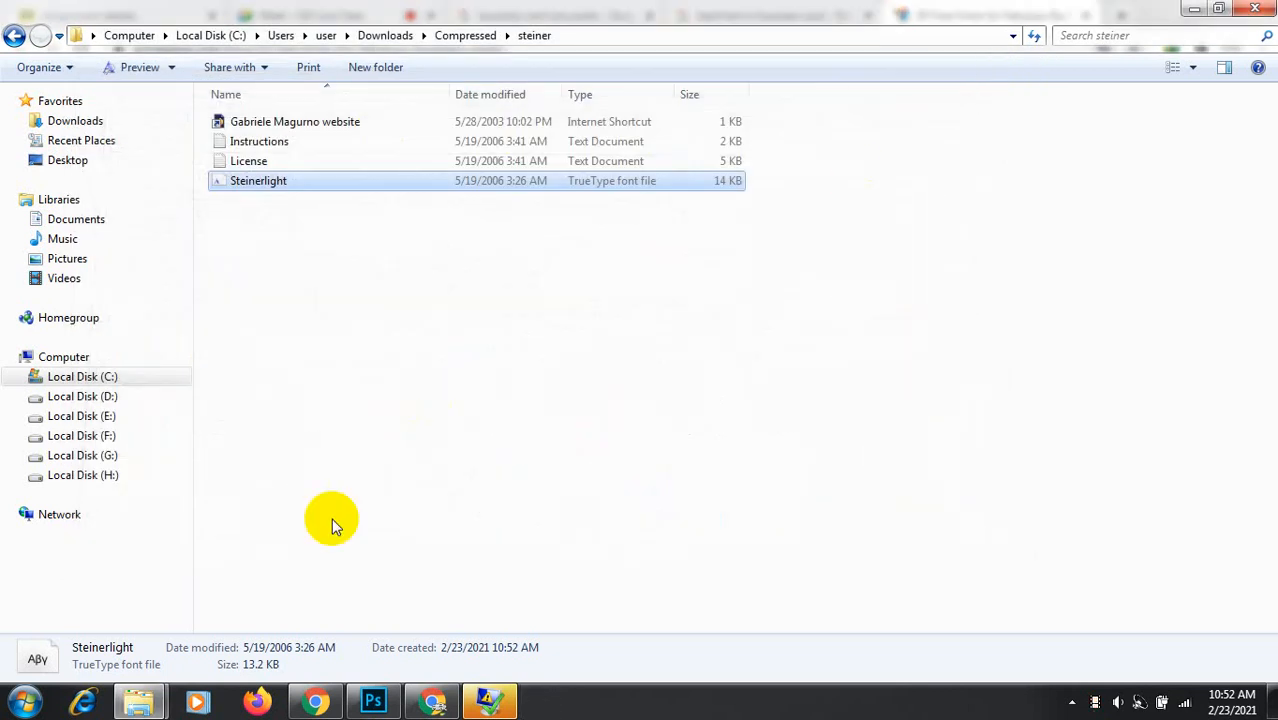
pyautogui.click(373, 702)
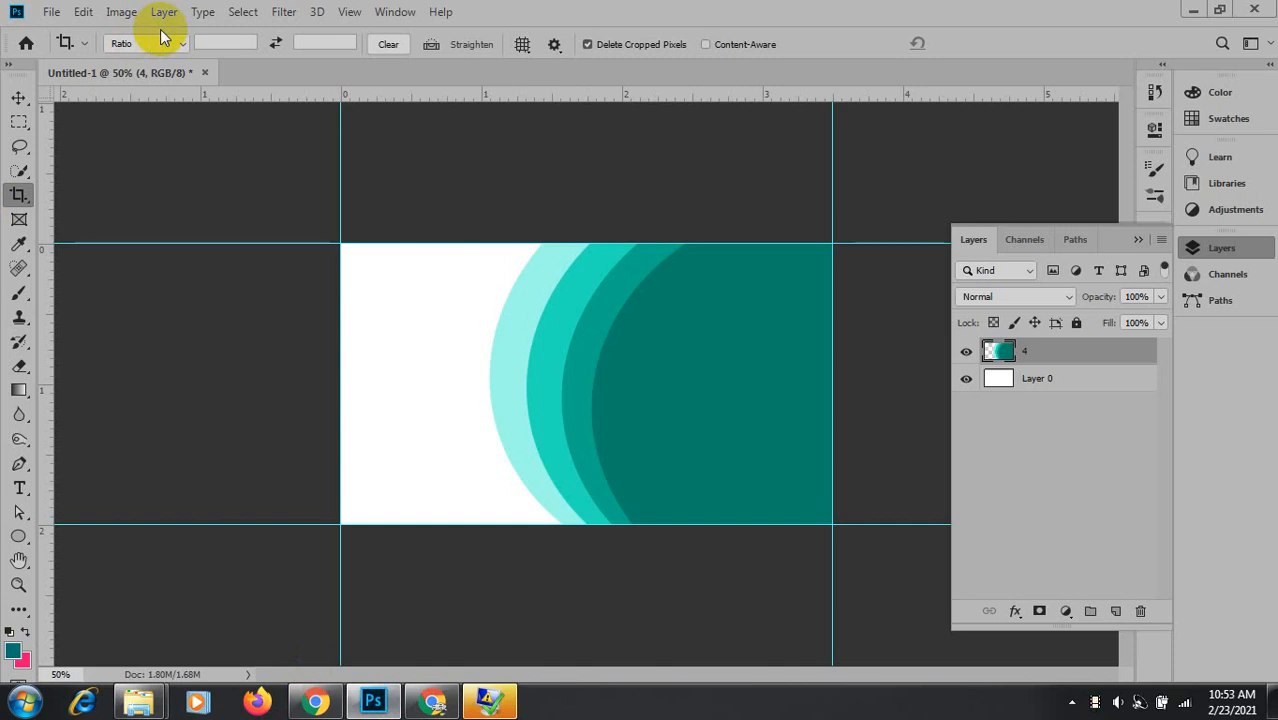
# Type 'SM JH J' as an 11 pt text layer on the card's left side and commit it.
pyautogui.click(18, 97)
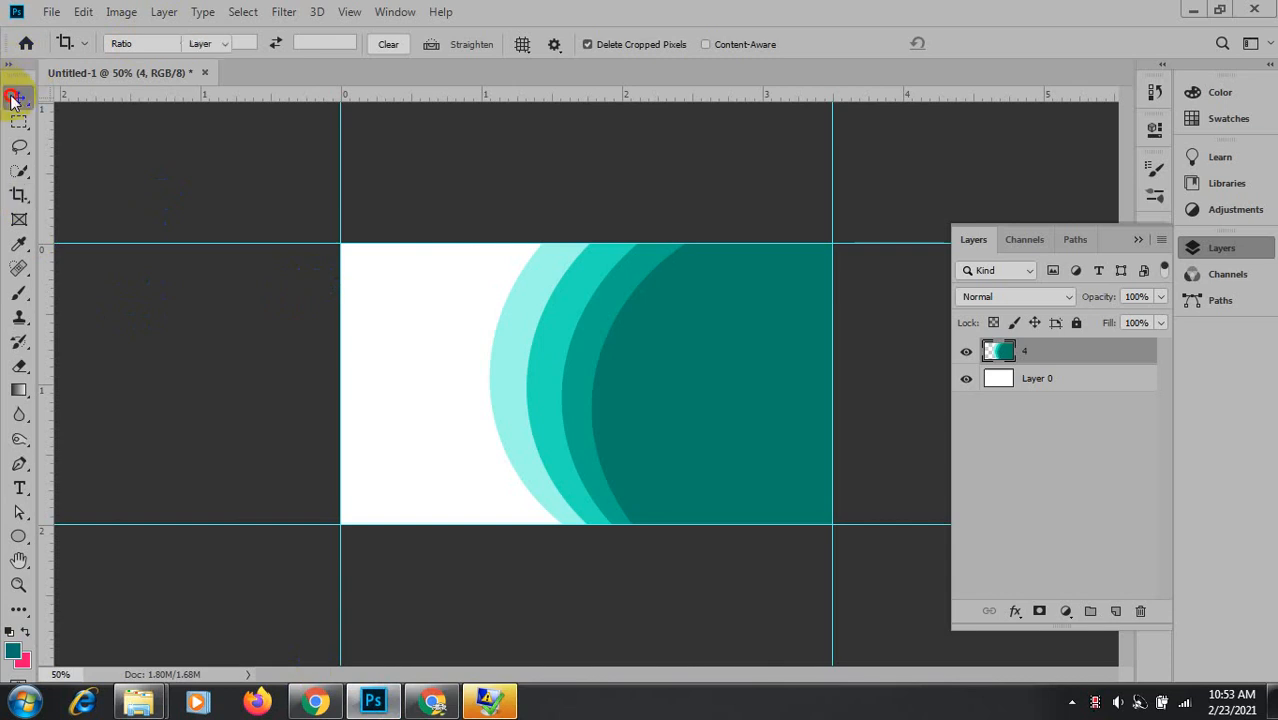
pyautogui.click(18, 489)
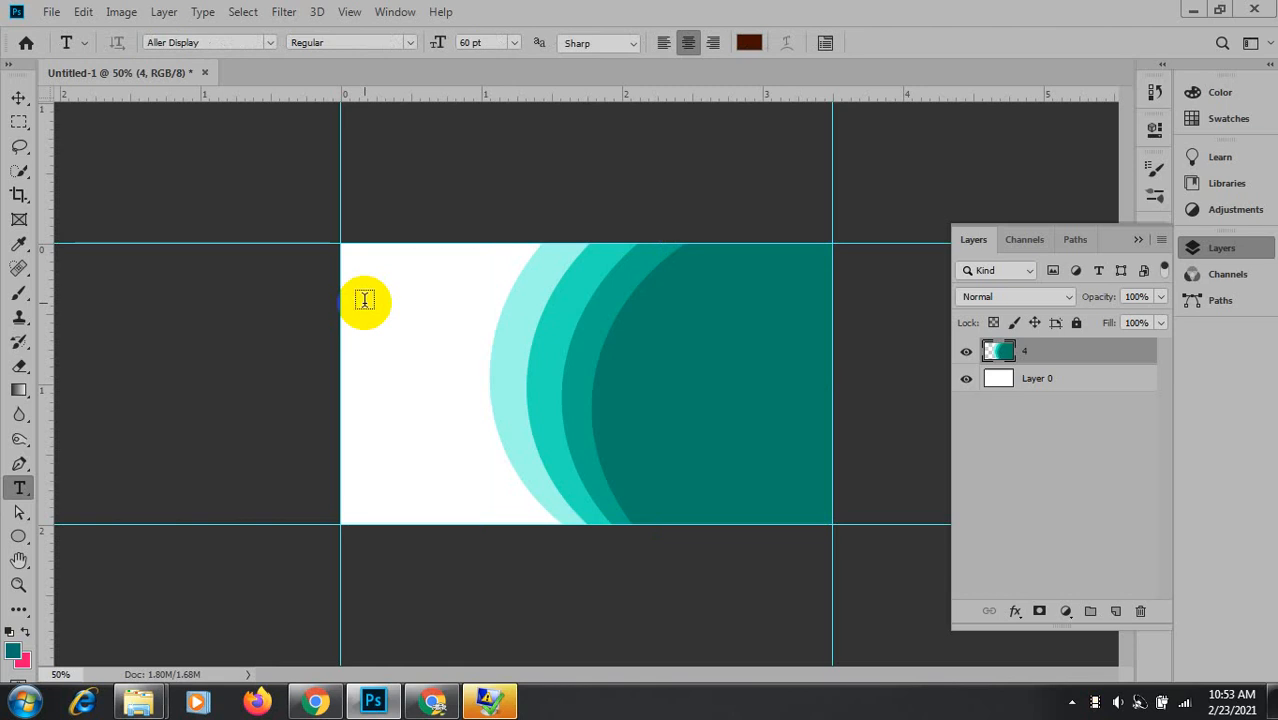
pyautogui.click(666, 329)
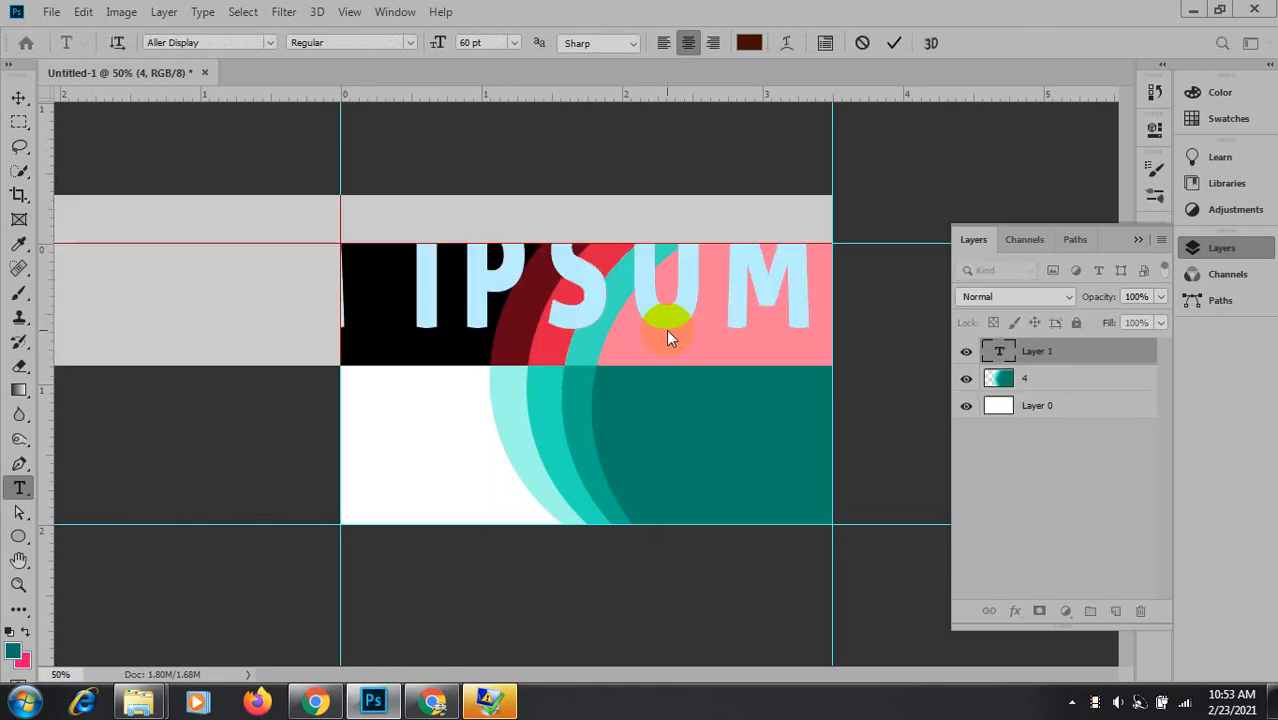
pyautogui.click(514, 43)
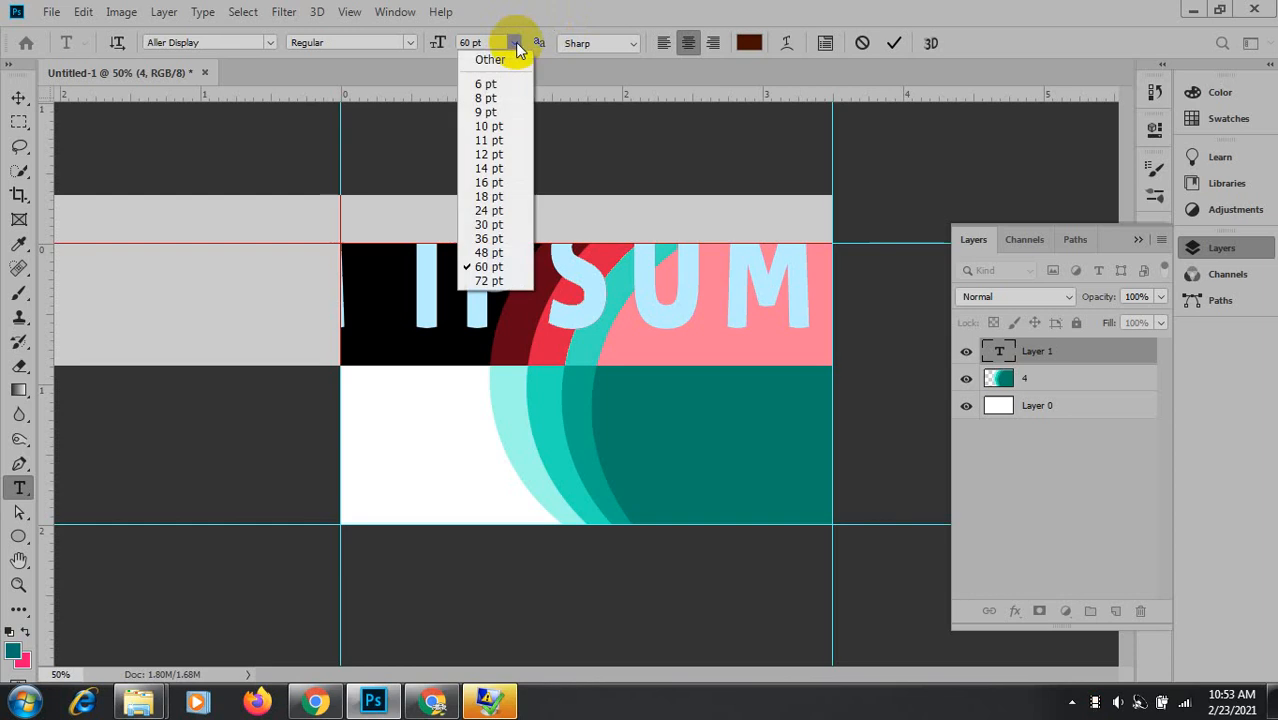
pyautogui.click(489, 140)
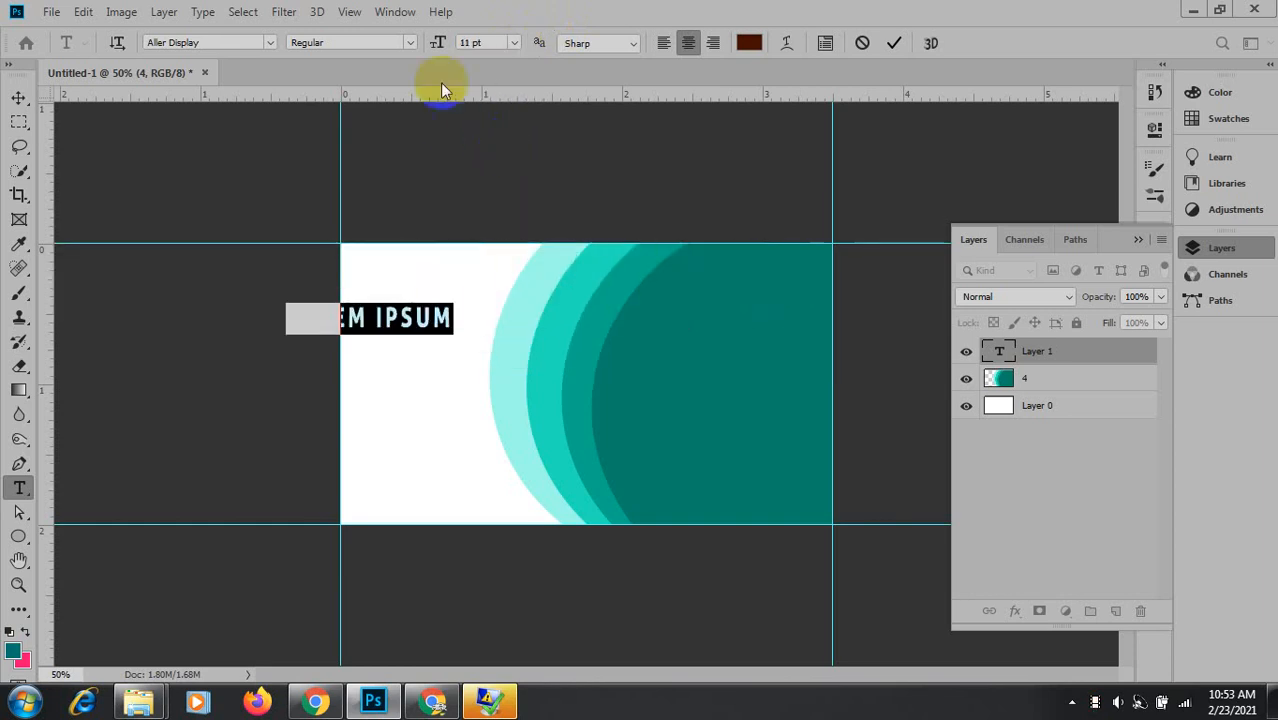
pyautogui.click(551, 147)
pyautogui.write('S')
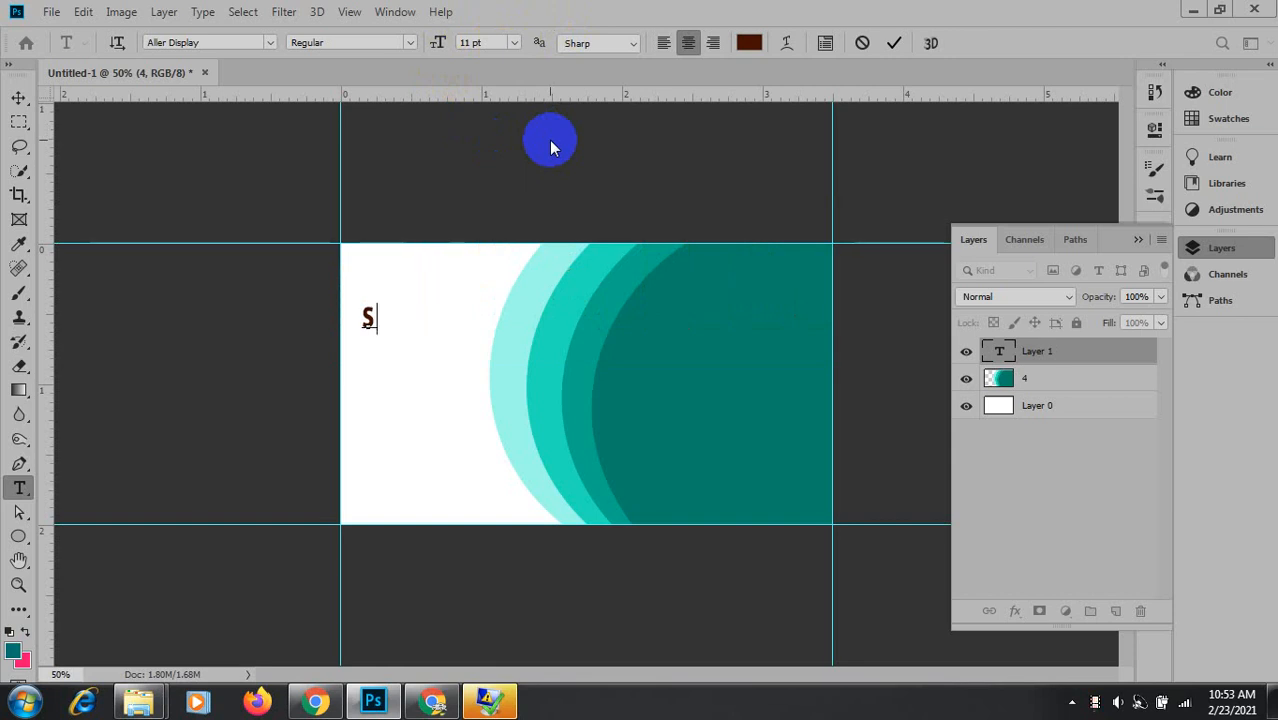
pyautogui.write('M')
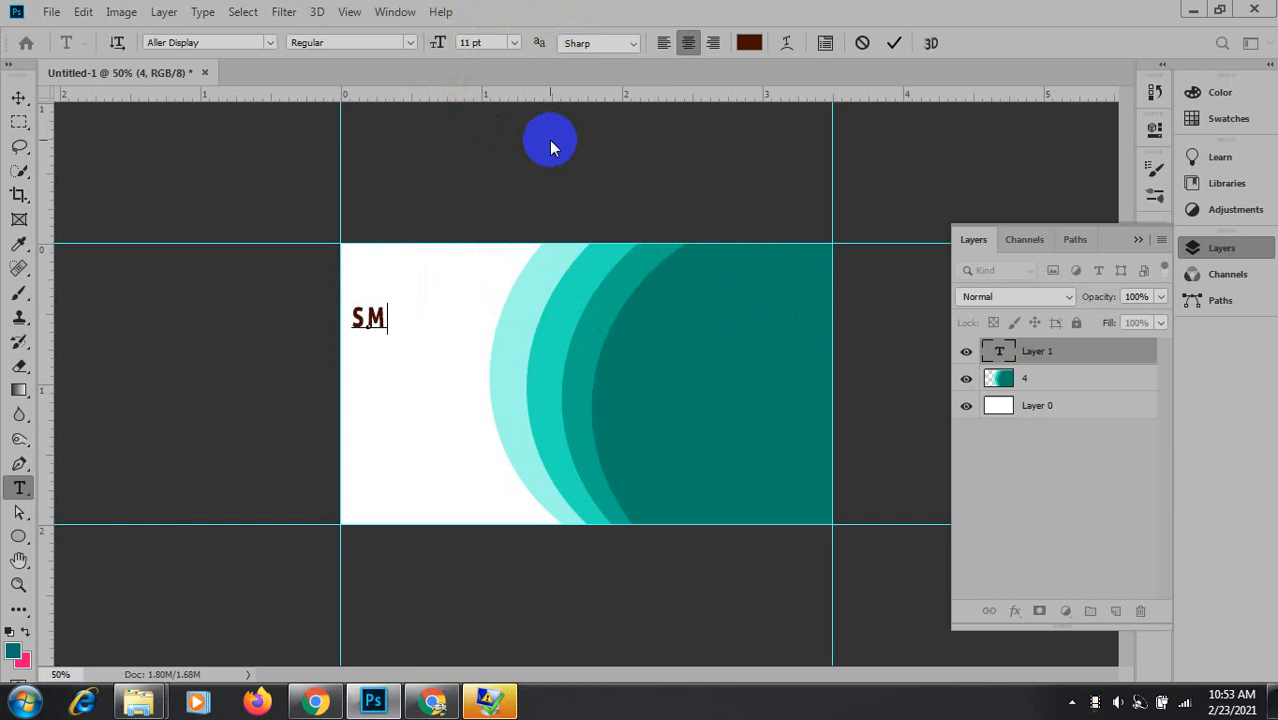
pyautogui.write(' JH')
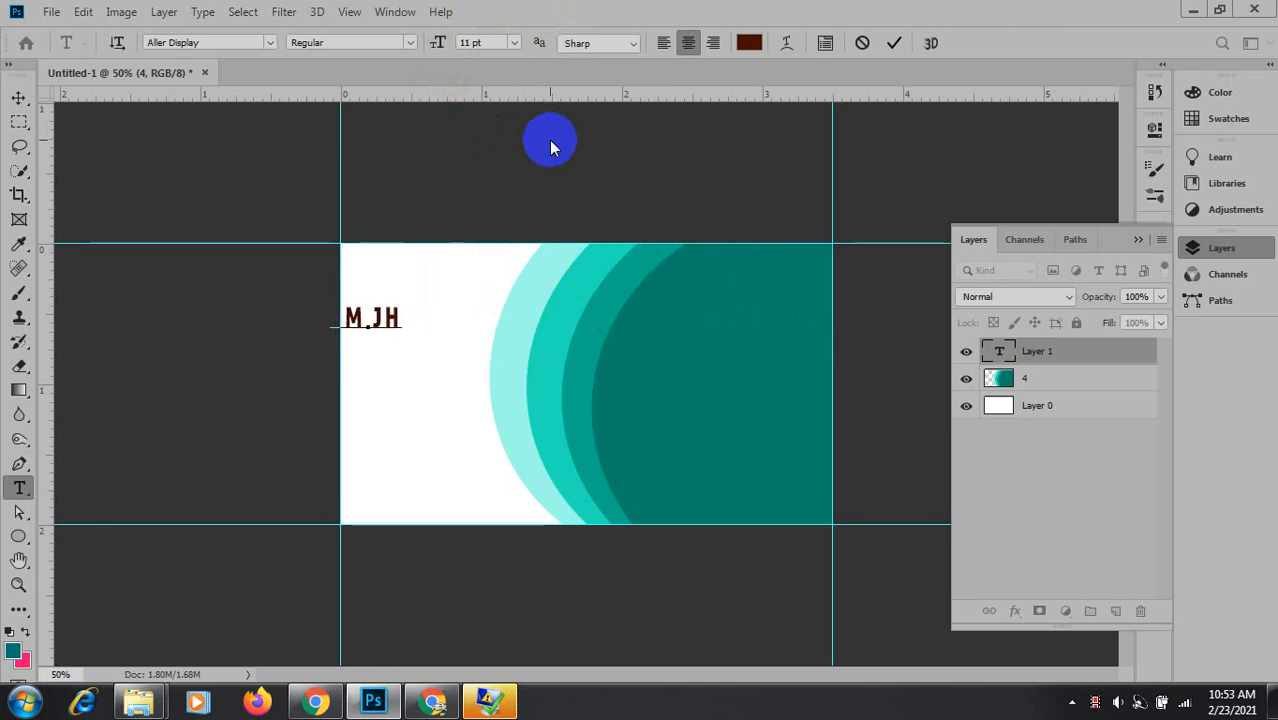
pyautogui.write(' J')
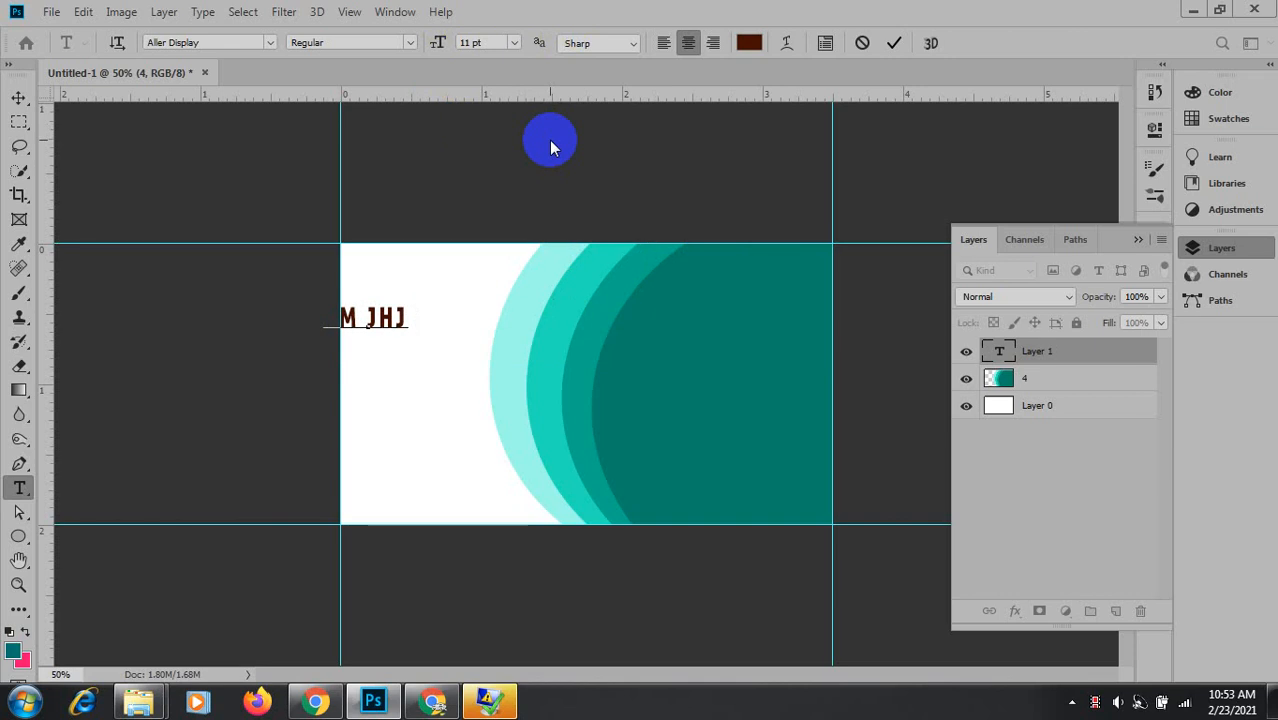
pyautogui.click(18, 97)
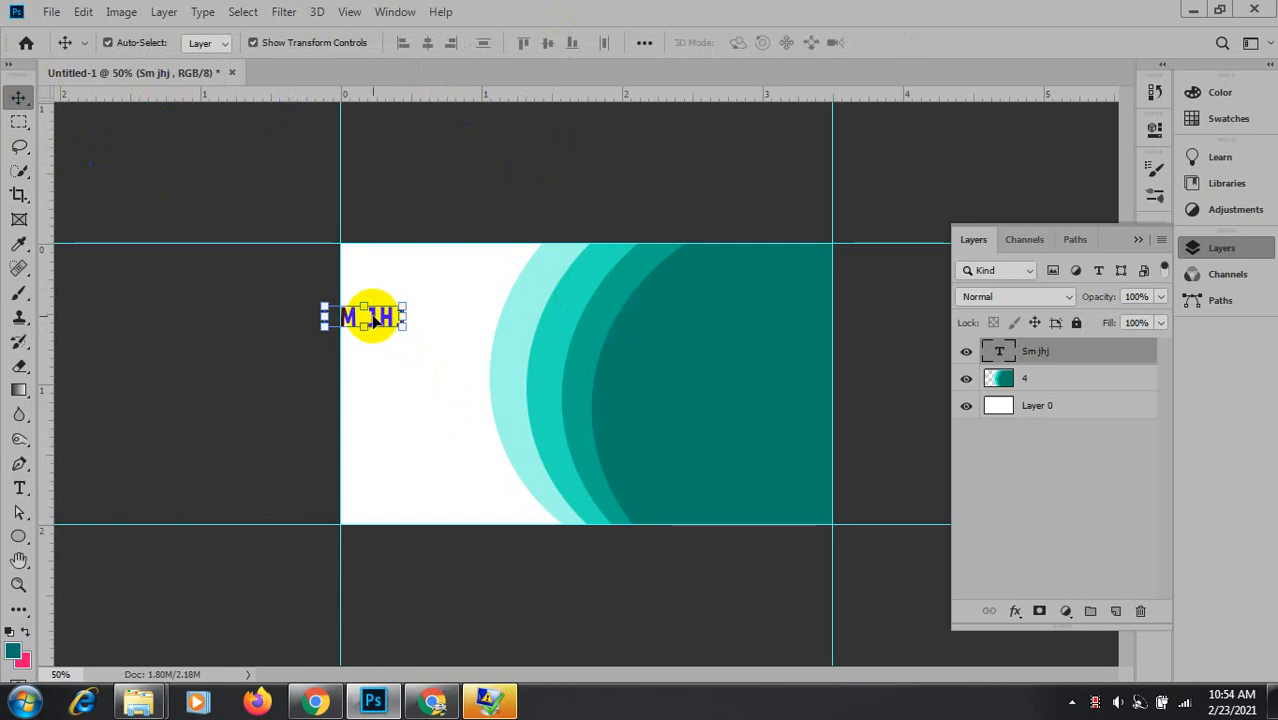
pyautogui.moveTo(374, 319); pyautogui.dragTo(414, 331)
pyautogui.click(422, 429)
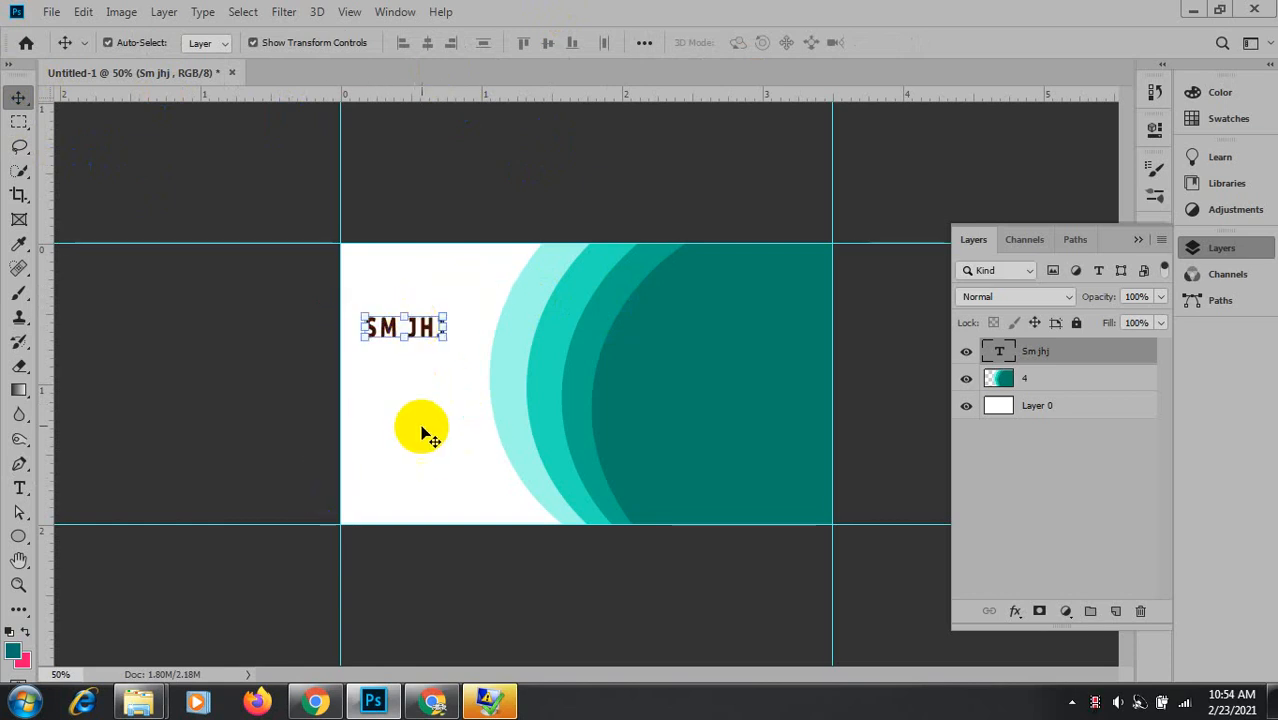
pyautogui.click(421, 330)
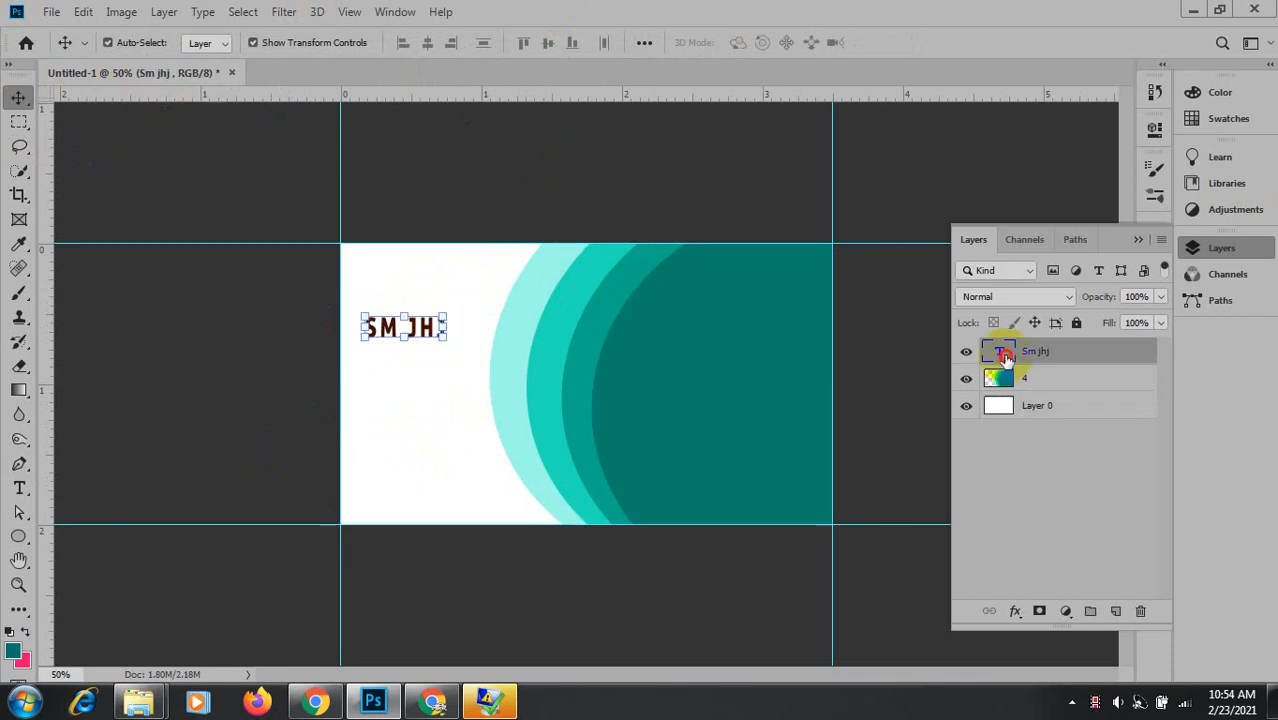
pyautogui.doubleClick(1001, 352)
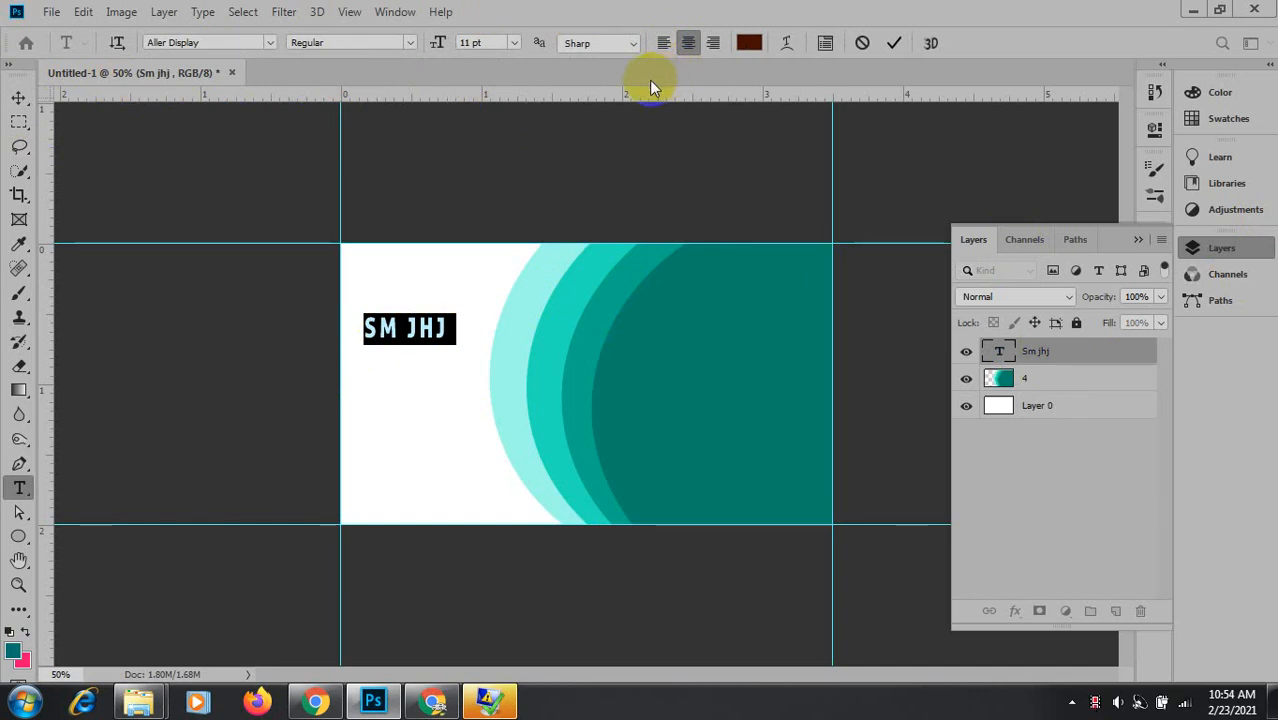
pyautogui.click(432, 703)
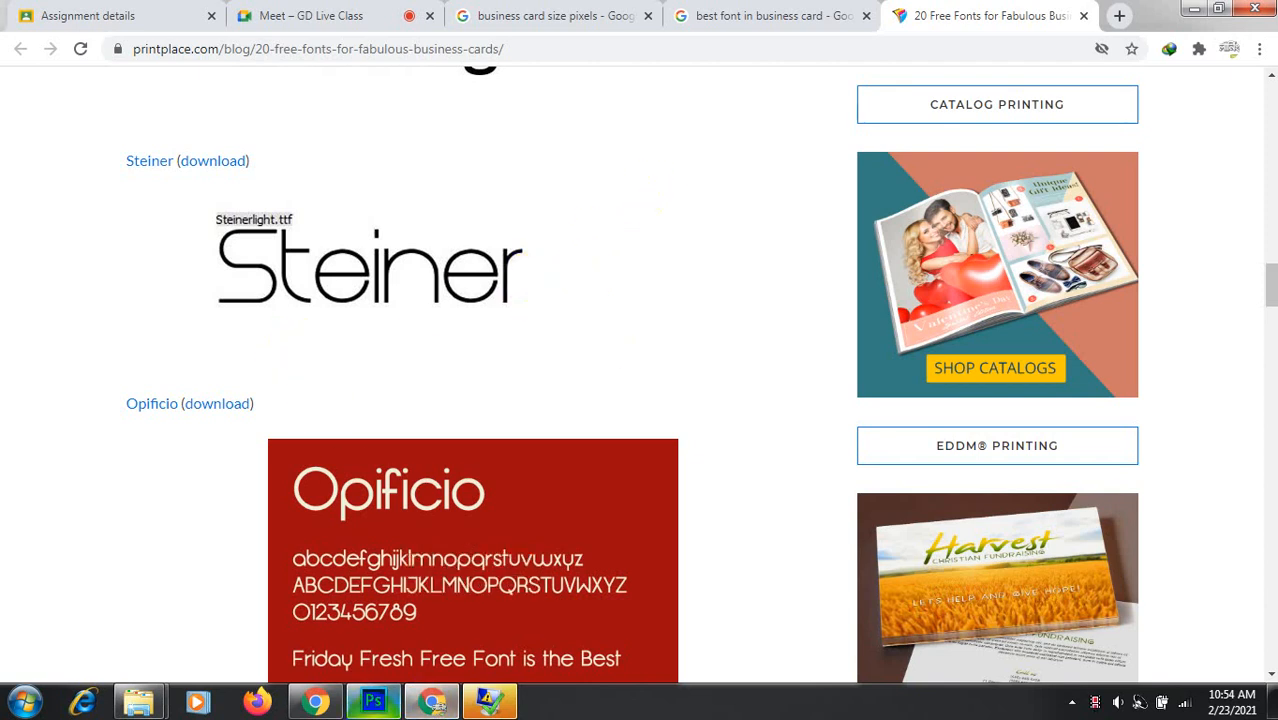
pyautogui.click(372, 700)
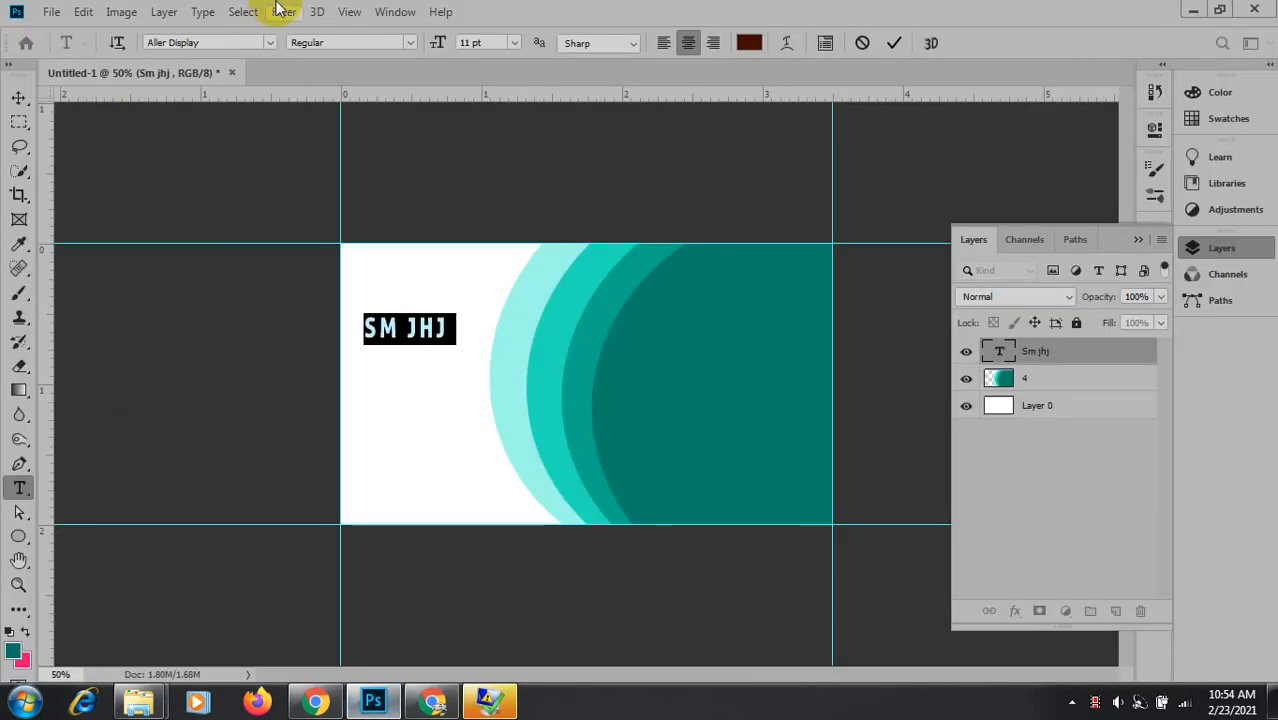
# Change the SM JHJ text's font from Aller Display to Steiner Regular.
pyautogui.click(241, 43)
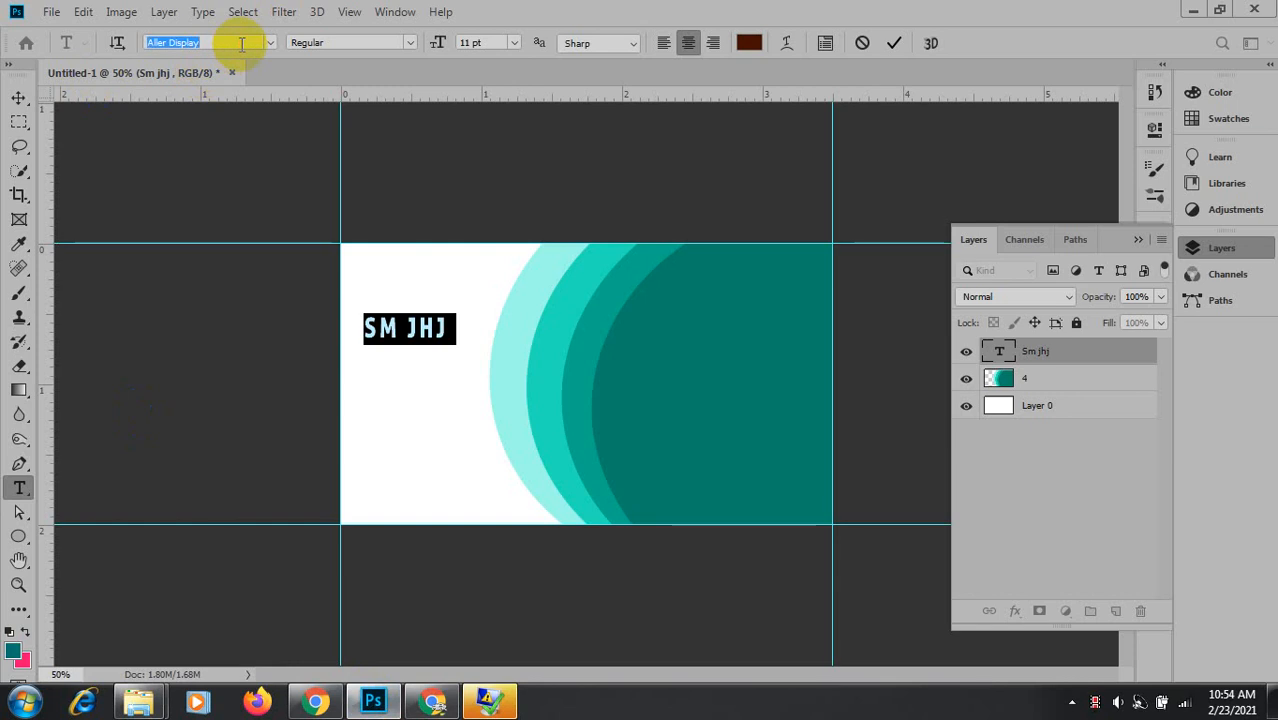
pyautogui.click(241, 43)
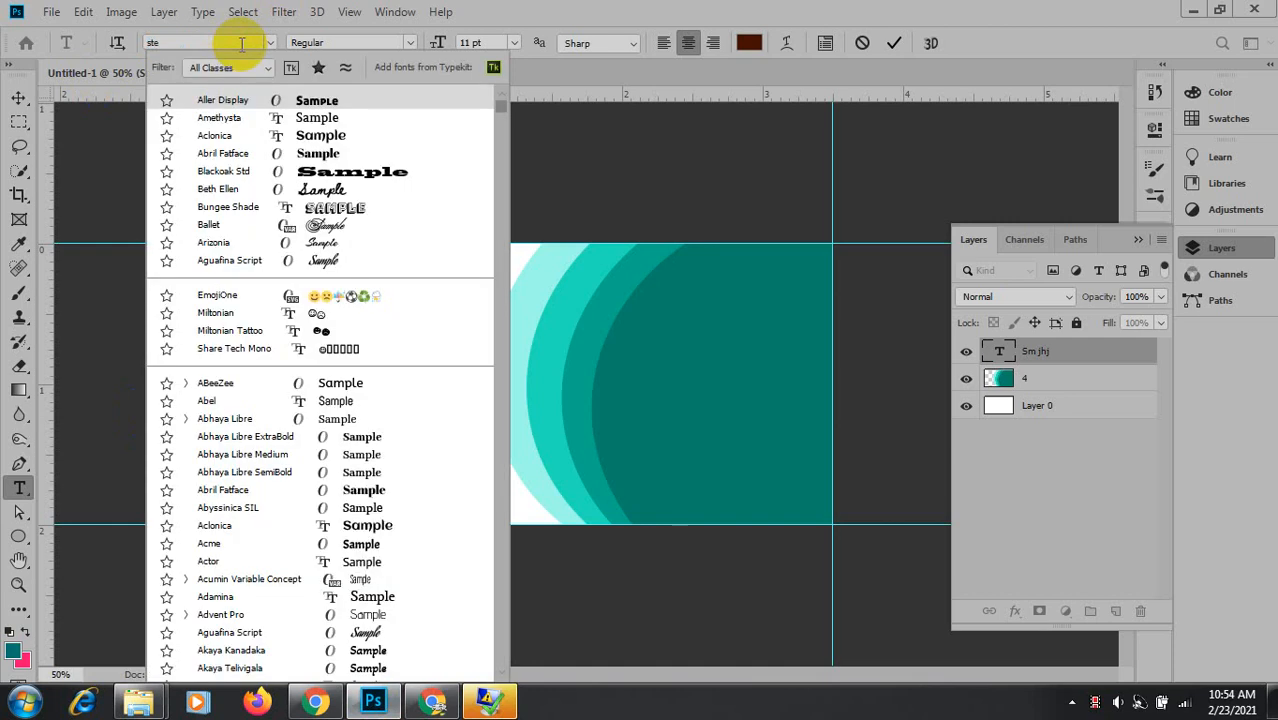
pyautogui.write('ste')
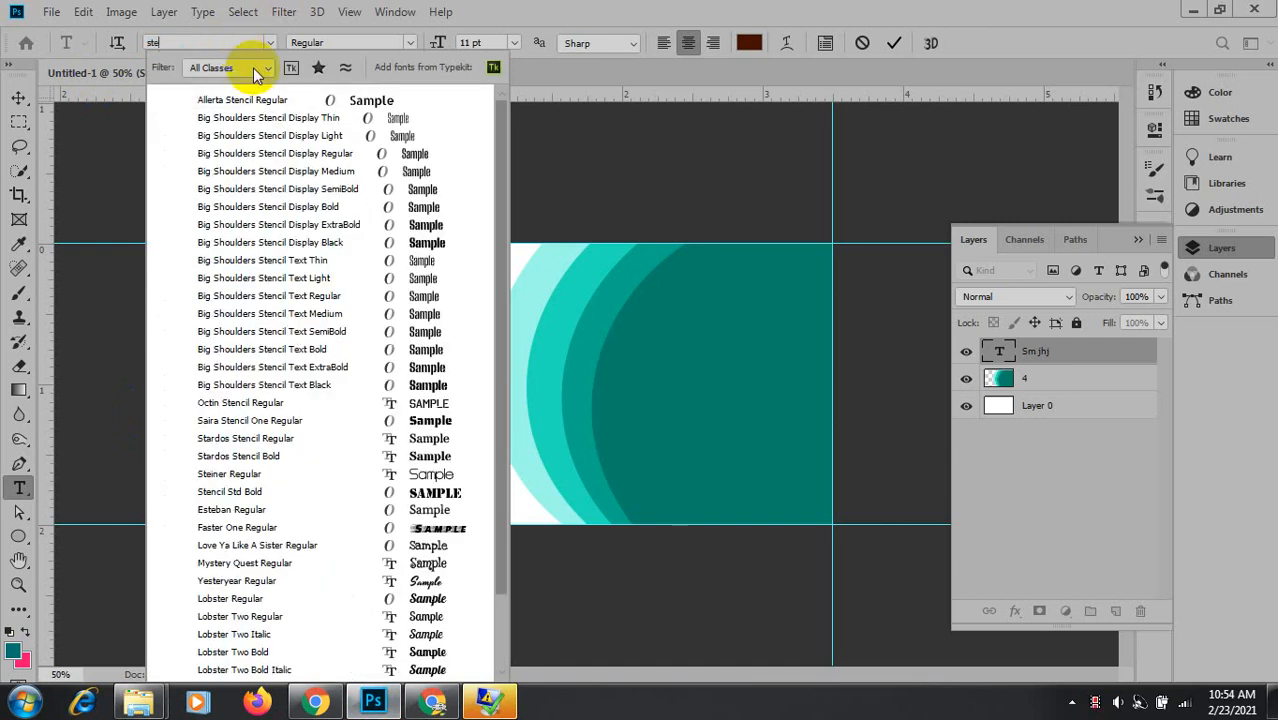
pyautogui.click(452, 705)
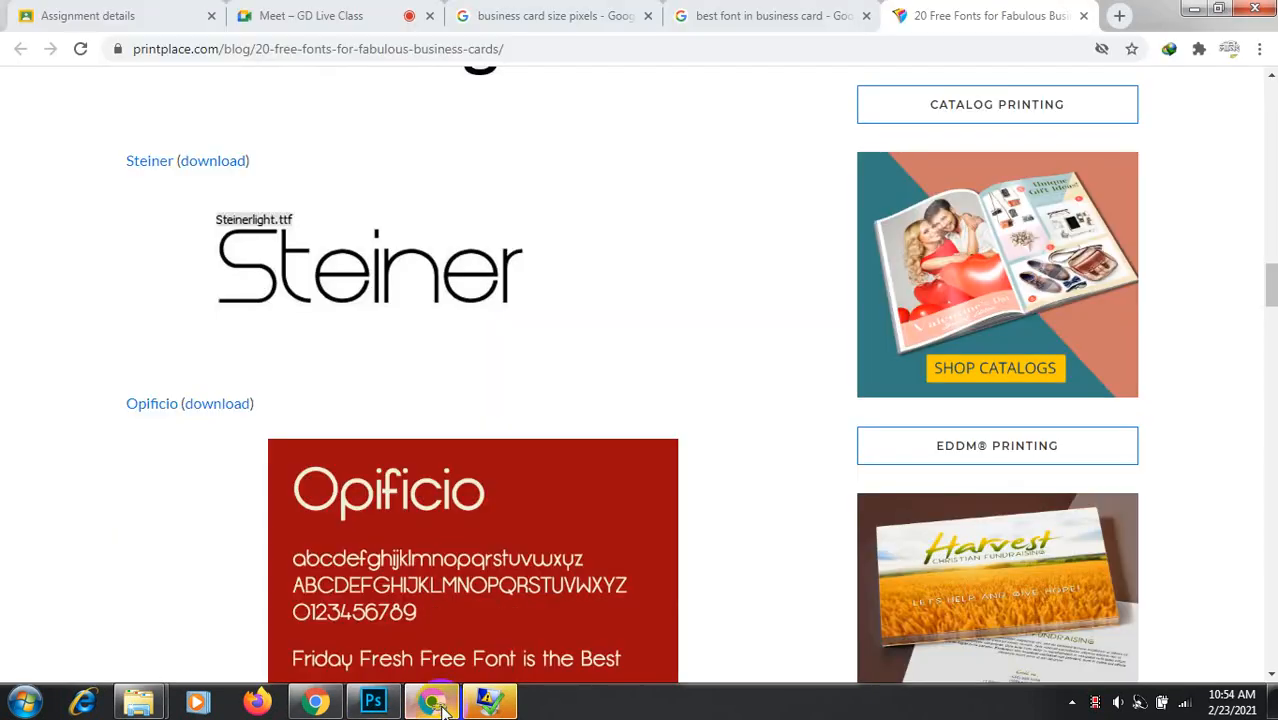
pyautogui.click(373, 705)
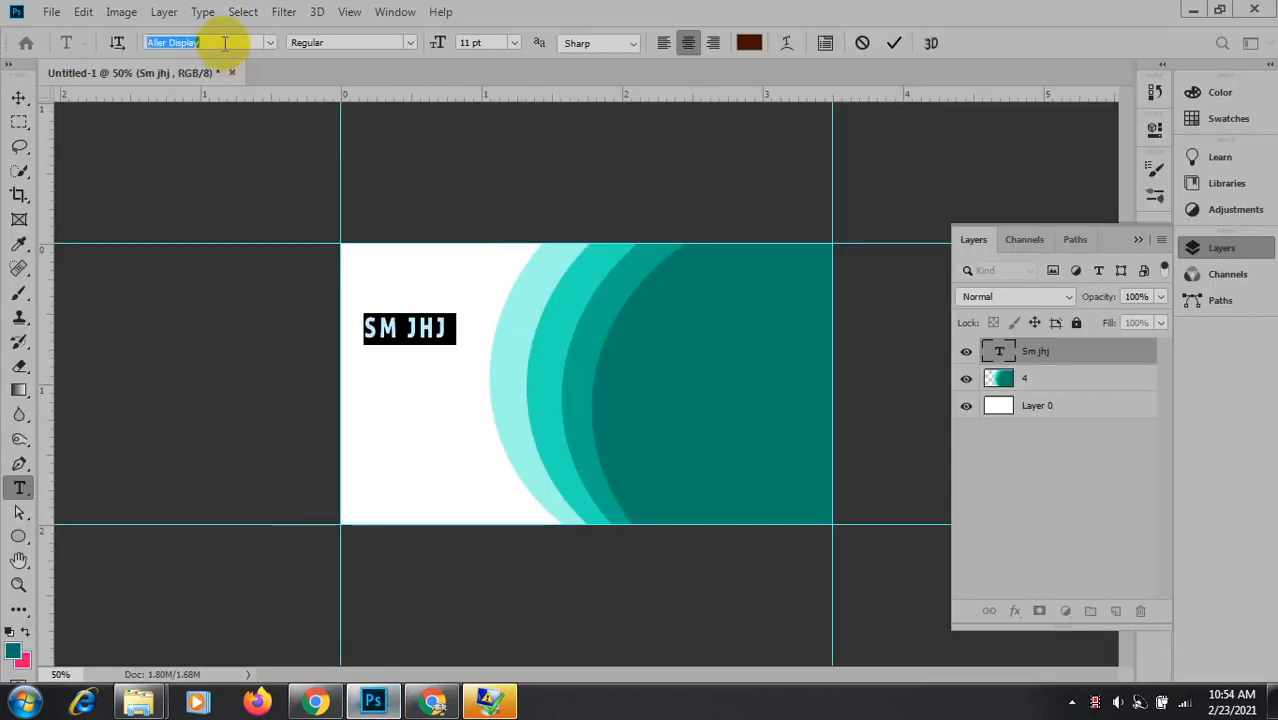
pyautogui.write('st')
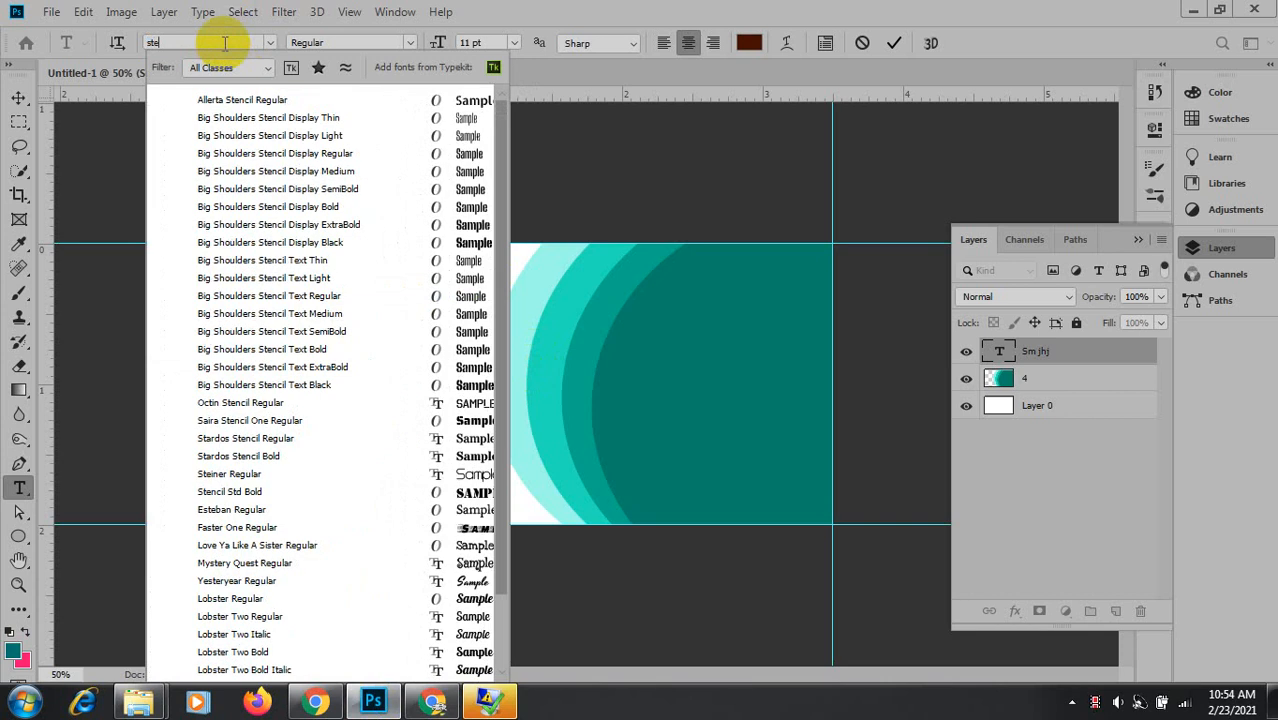
pyautogui.write('er')
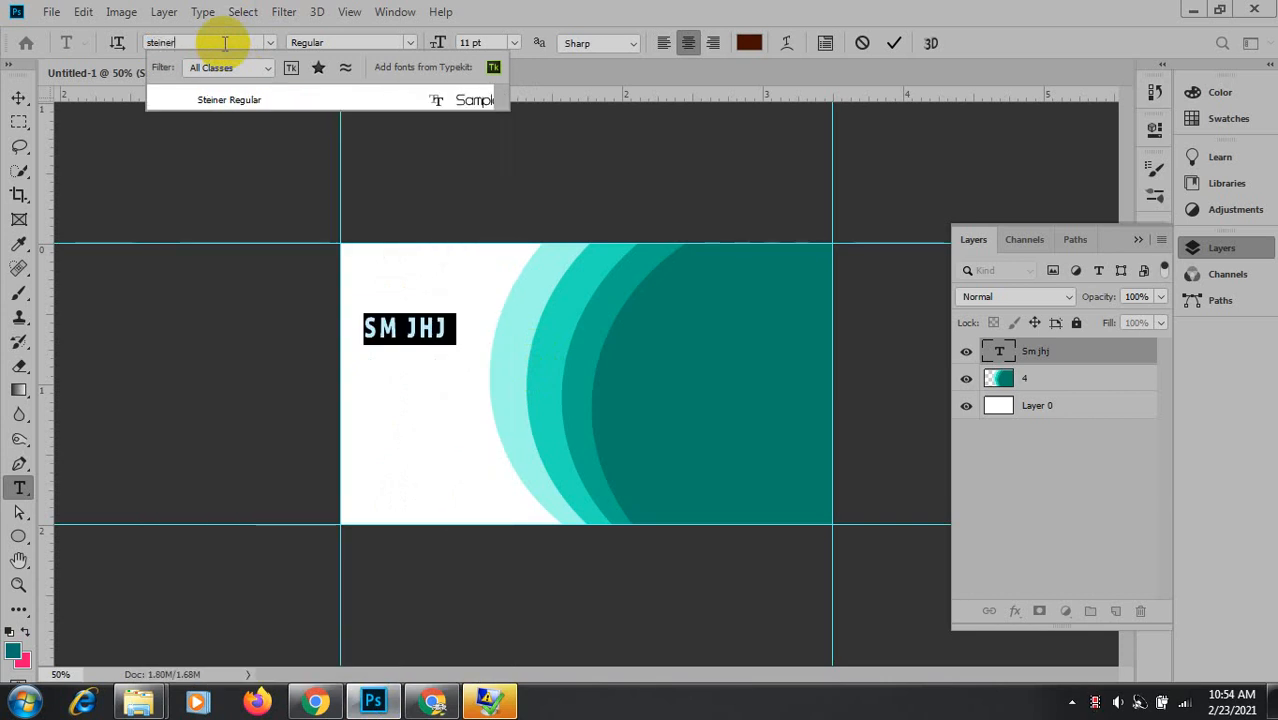
pyautogui.press('Return')
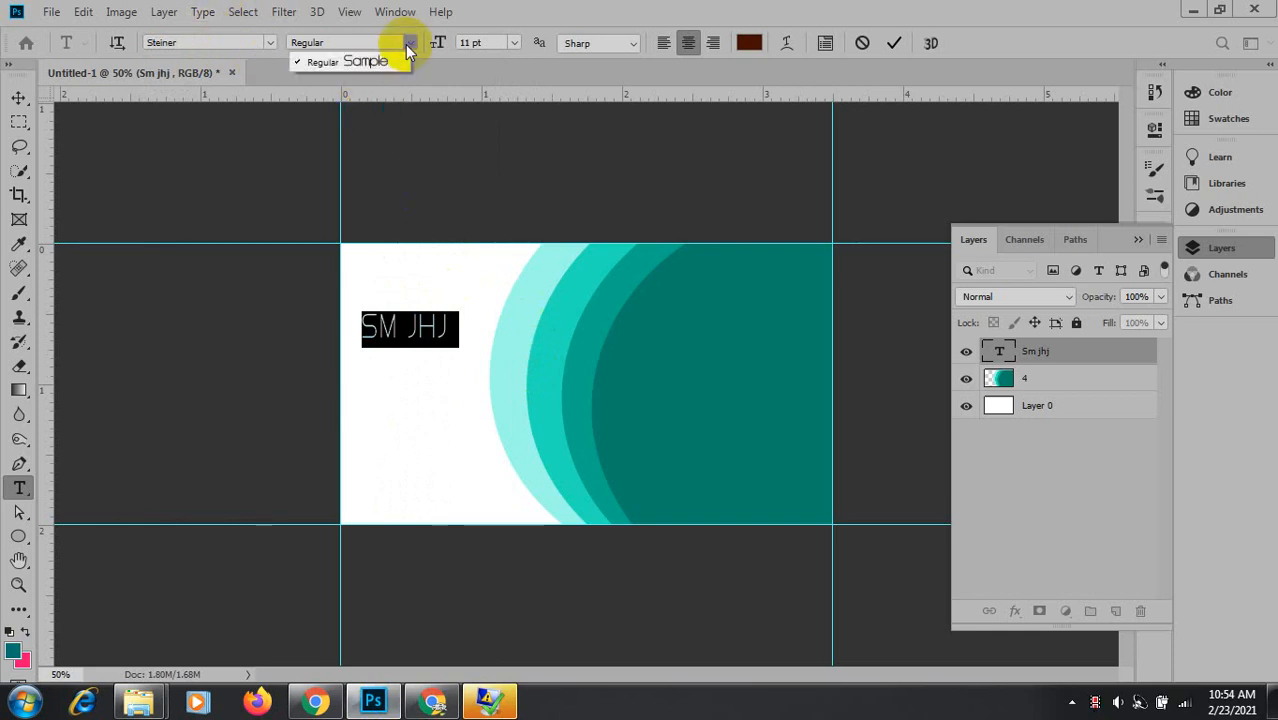
pyautogui.click(236, 43)
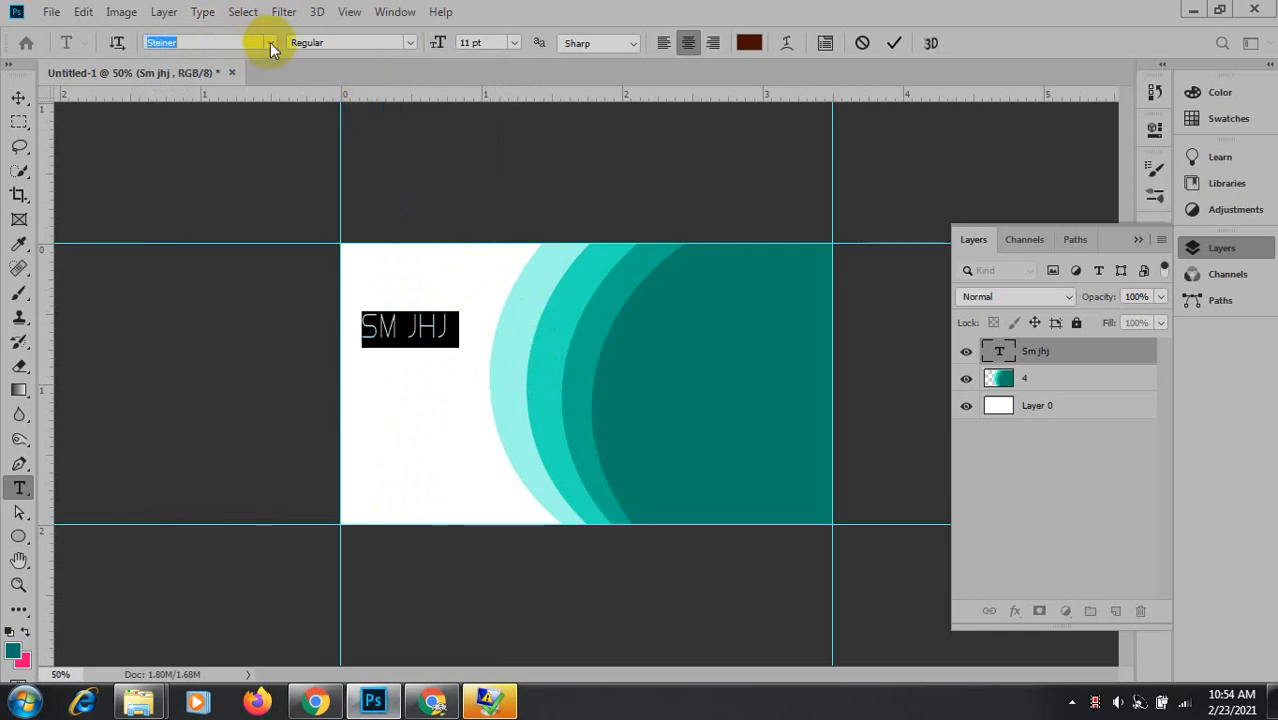
# Browse the font list, then apply Astra Regular to the SM JHJ text instead of Steiner.
pyautogui.click(270, 42)
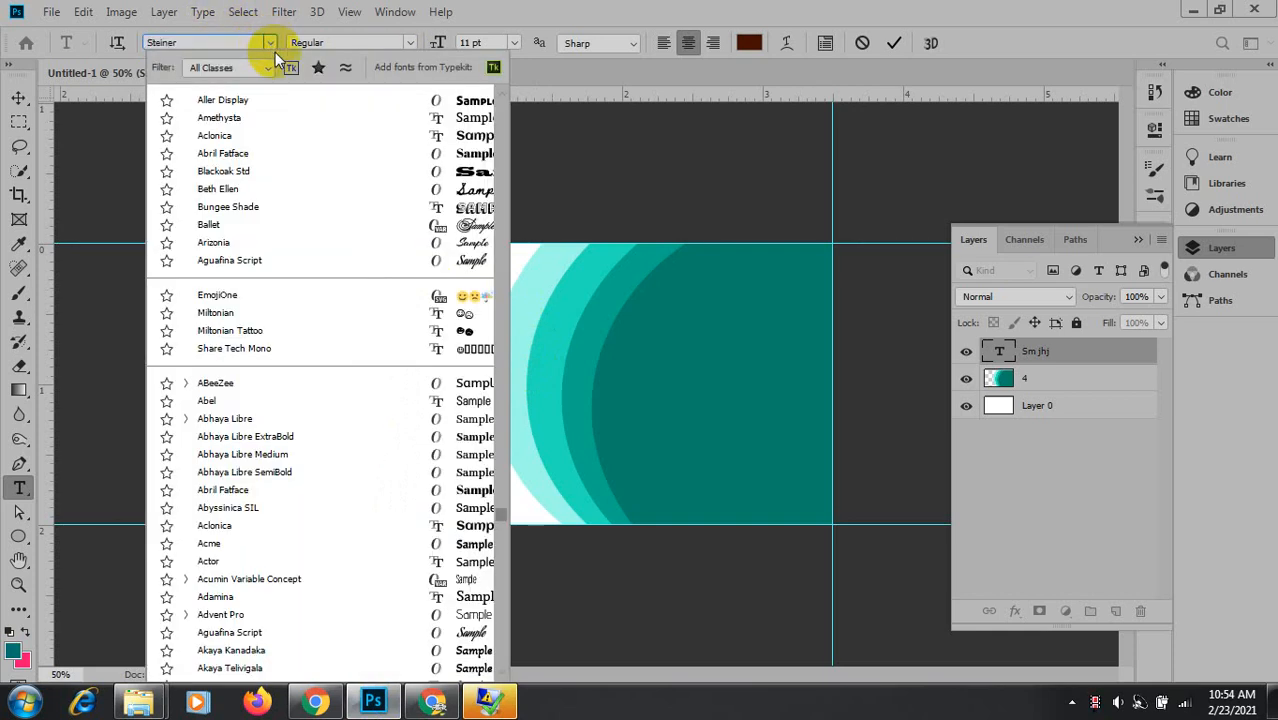
pyautogui.scroll(-1, 315, 312)
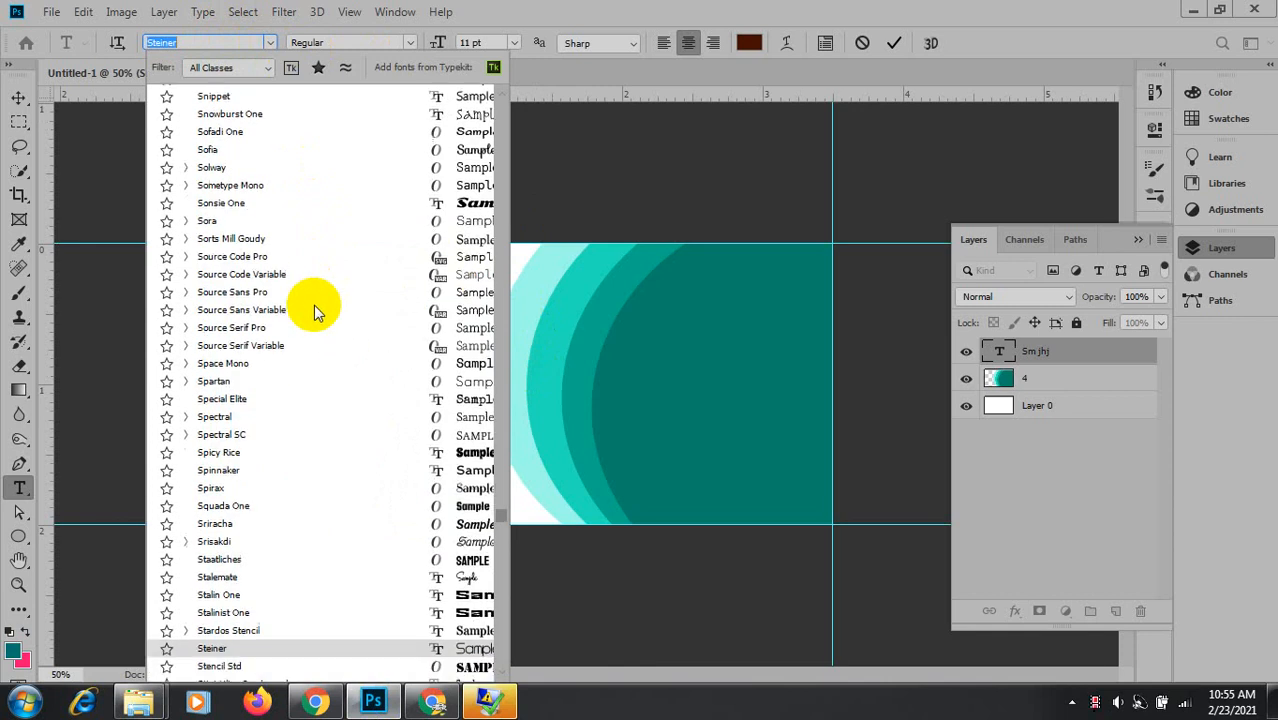
pyautogui.scroll(5, 314, 308)
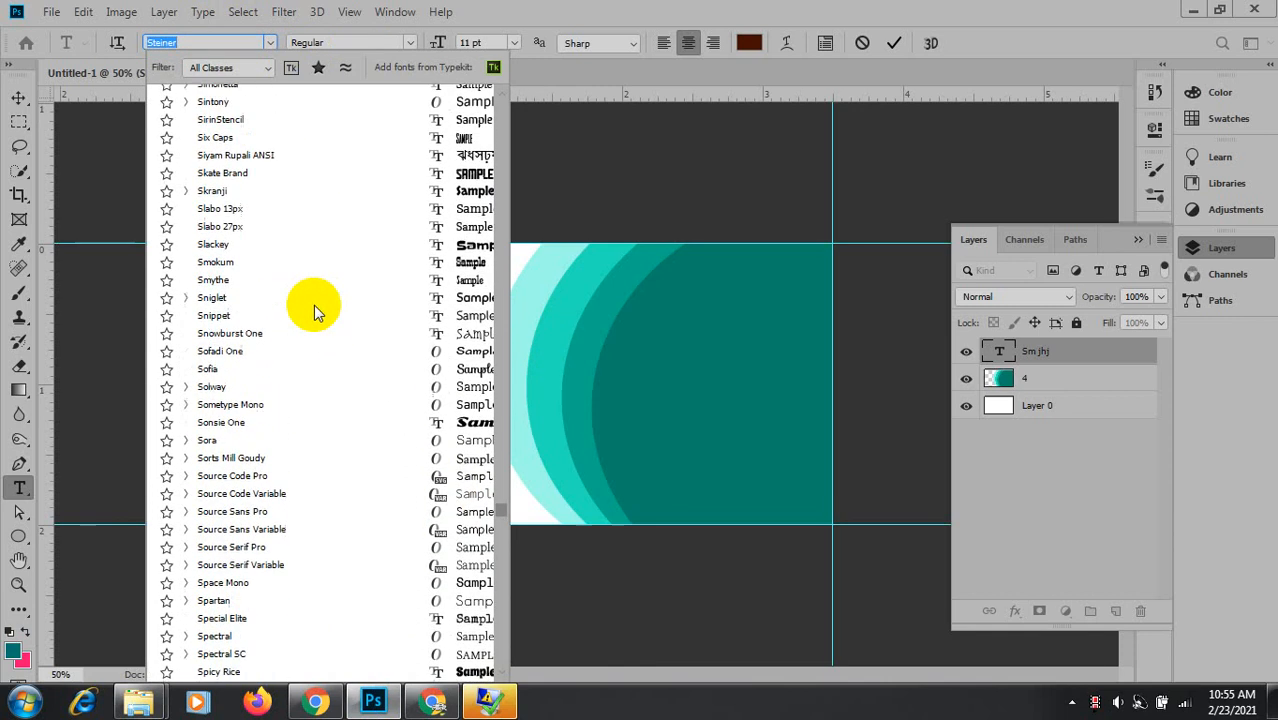
pyautogui.scroll(6, 314, 305)
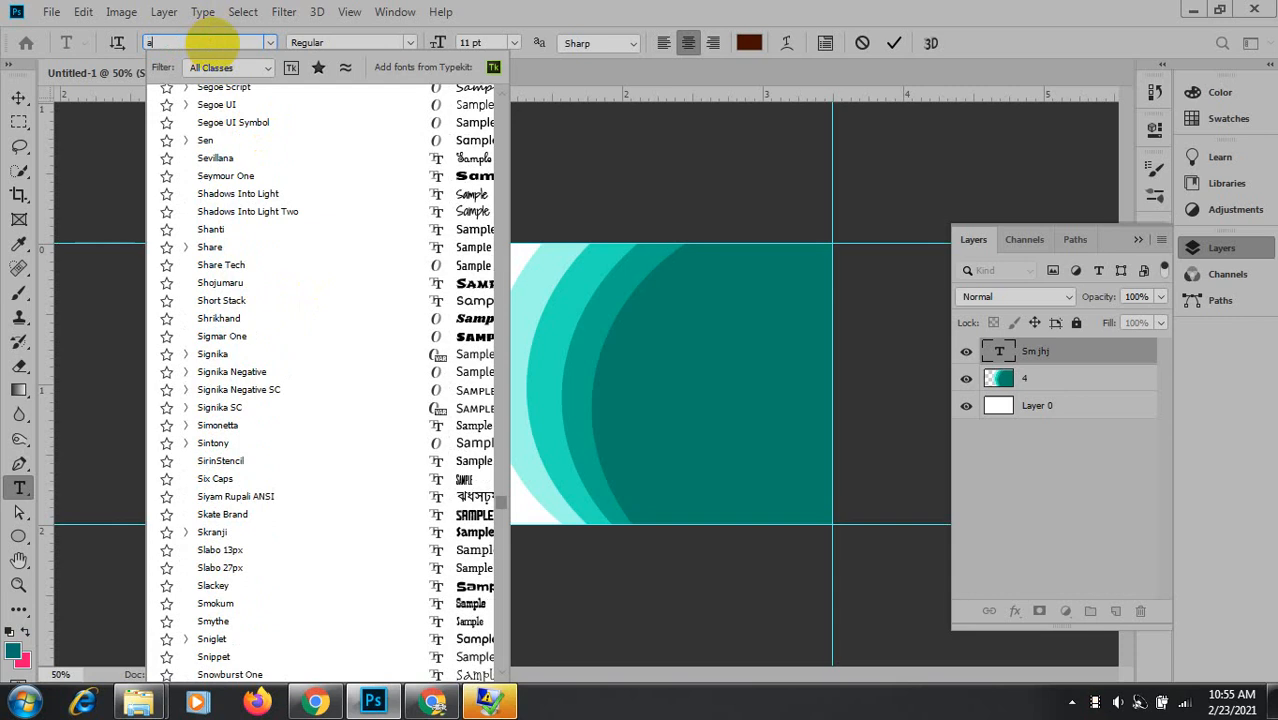
pyautogui.click(210, 42)
pyautogui.write('astr')
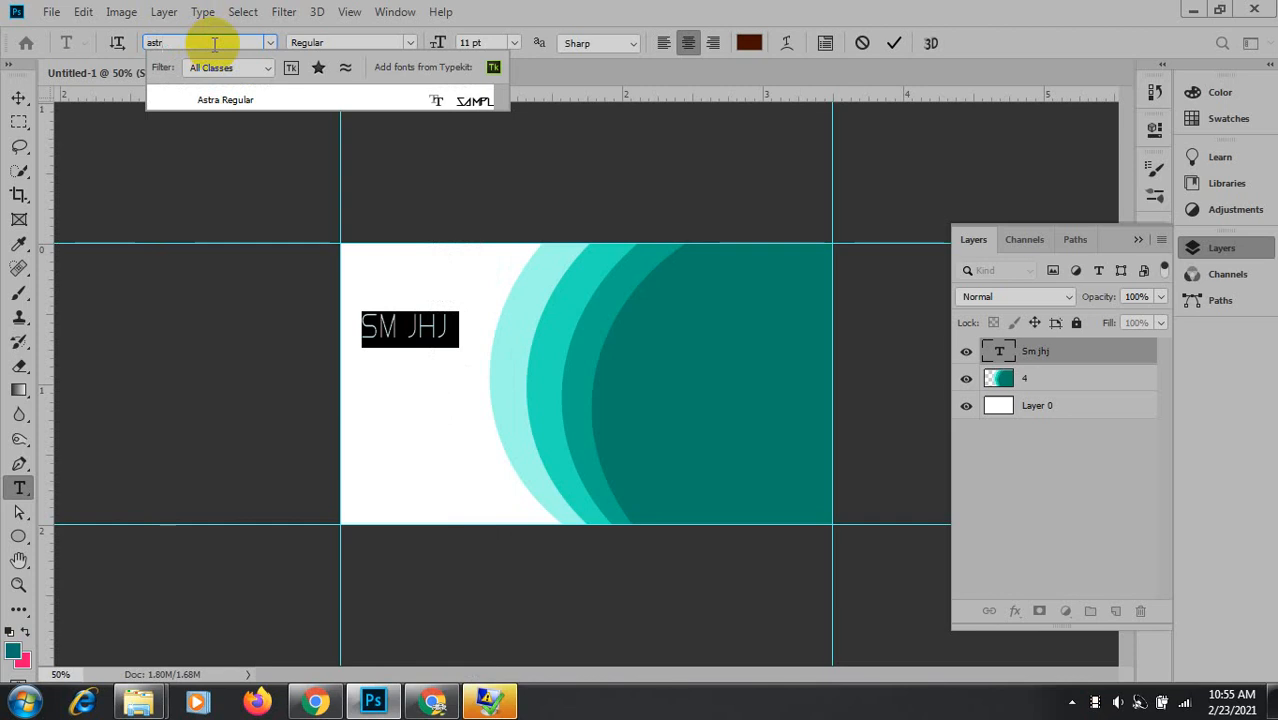
pyautogui.press('Return')
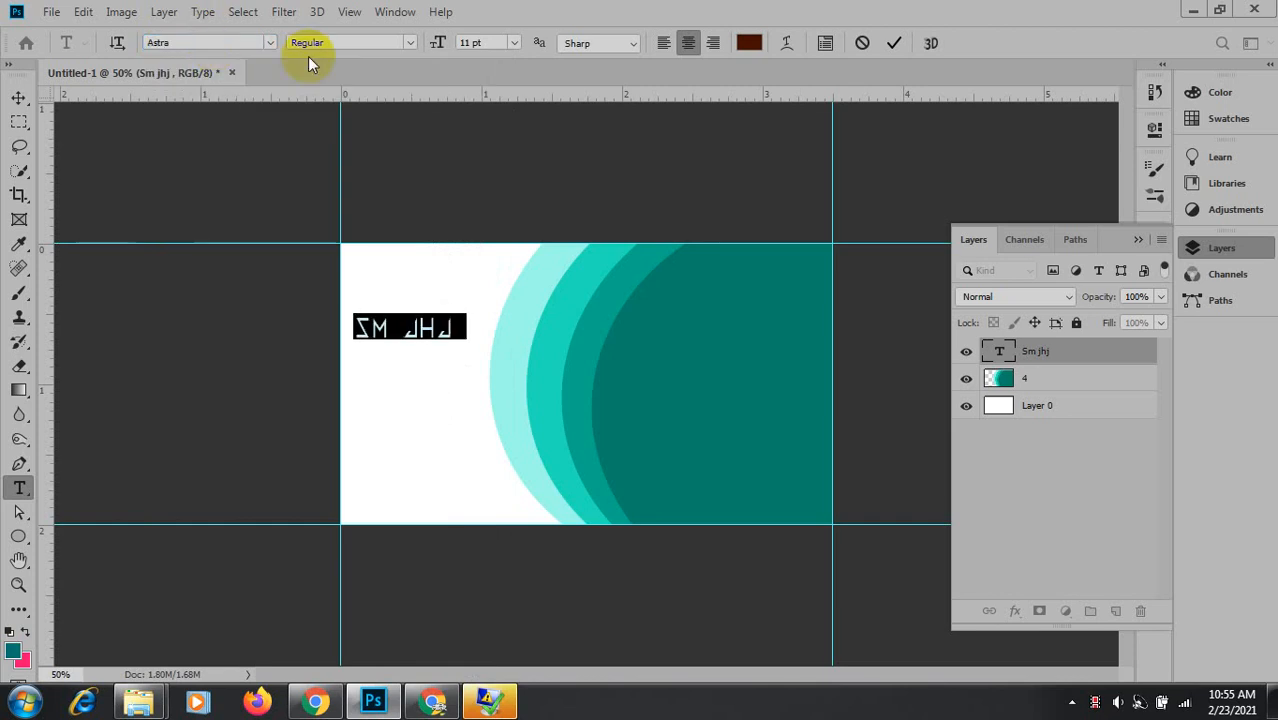
pyautogui.click(409, 42)
pyautogui.click(409, 42)
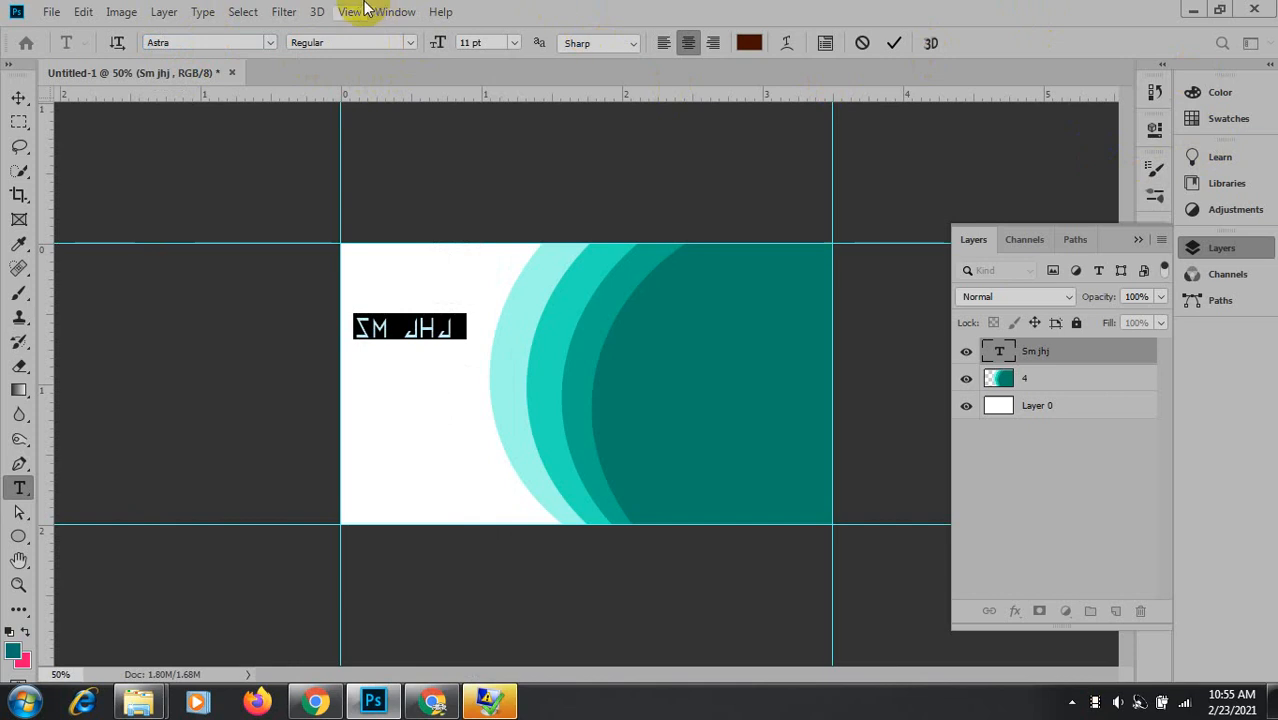
pyautogui.click(395, 12)
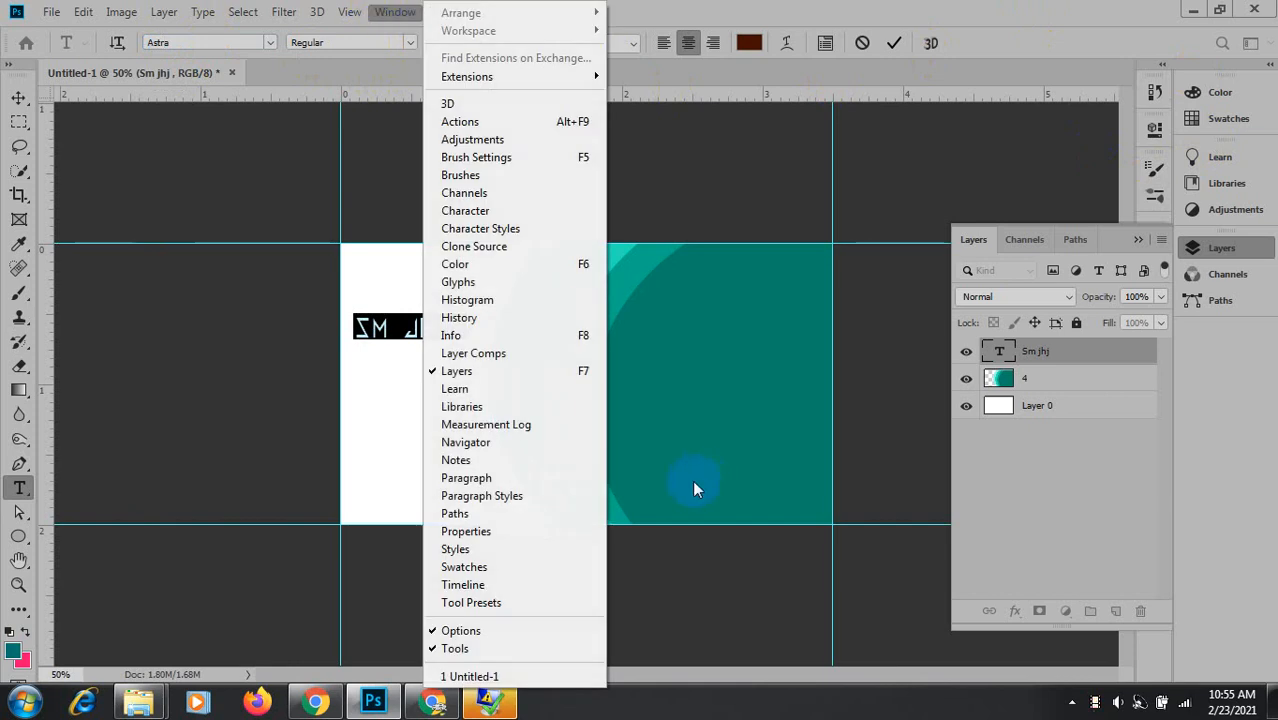
# Turn on faux bold for the SM JHJ name in the Character settings.
pyautogui.click(525, 479)
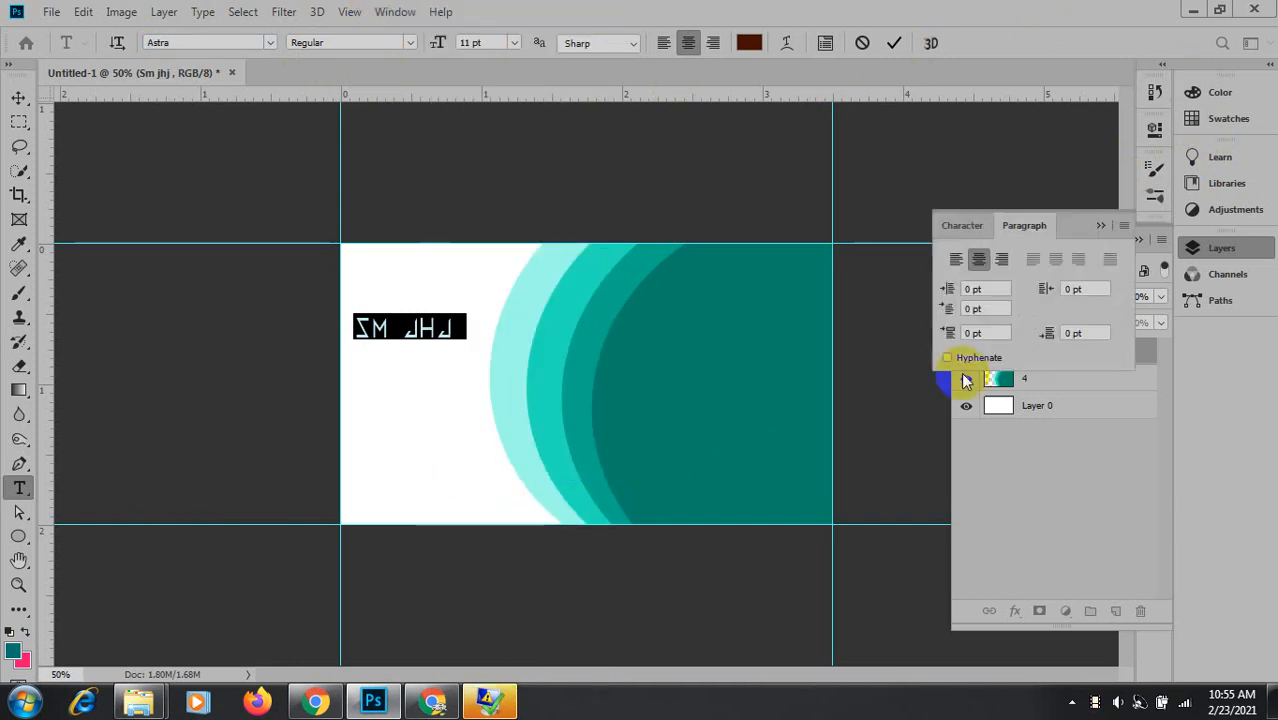
pyautogui.click(955, 227)
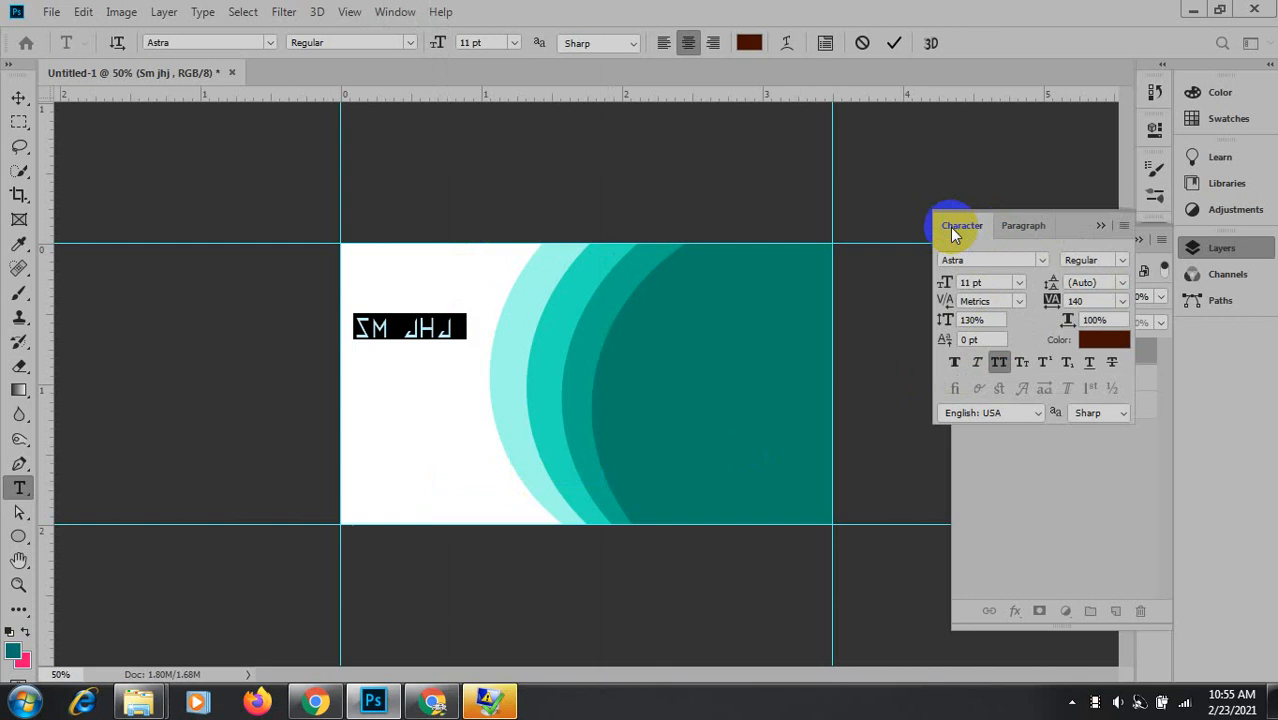
pyautogui.click(955, 363)
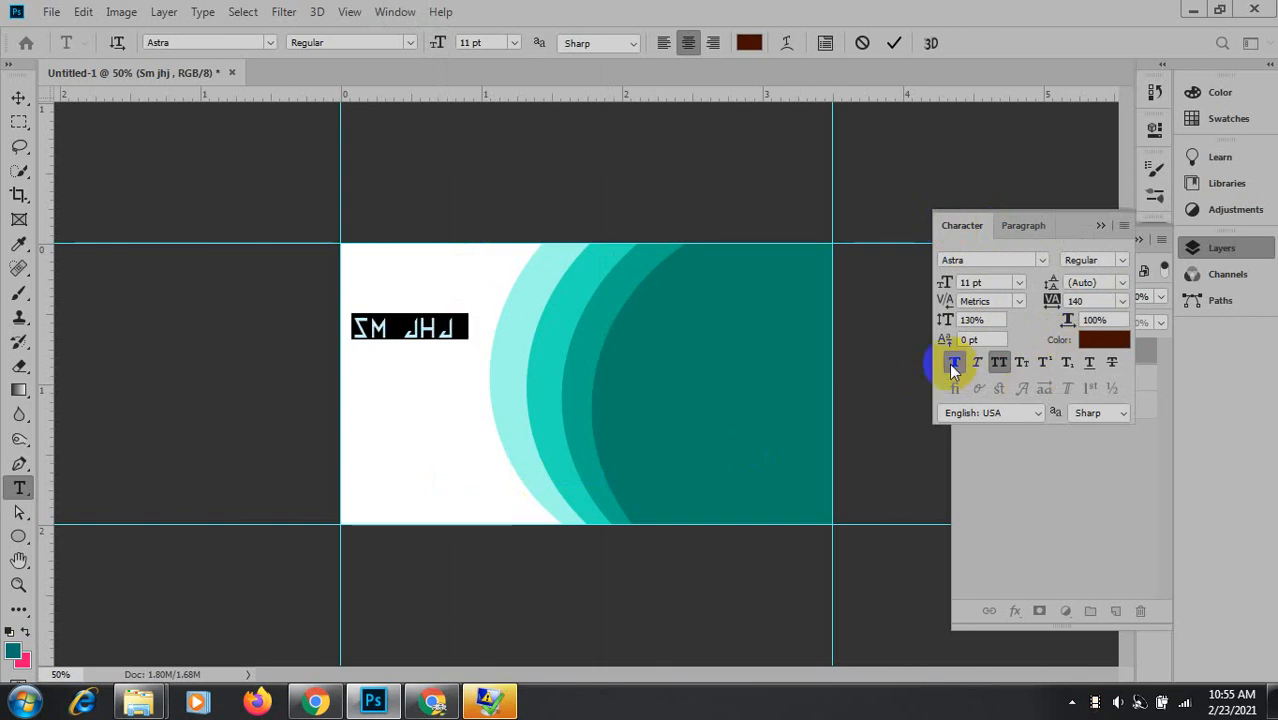
# Try Anton, Aclonica, Blackoak Std and finally Alatsi as the name's font.
pyautogui.click(271, 43)
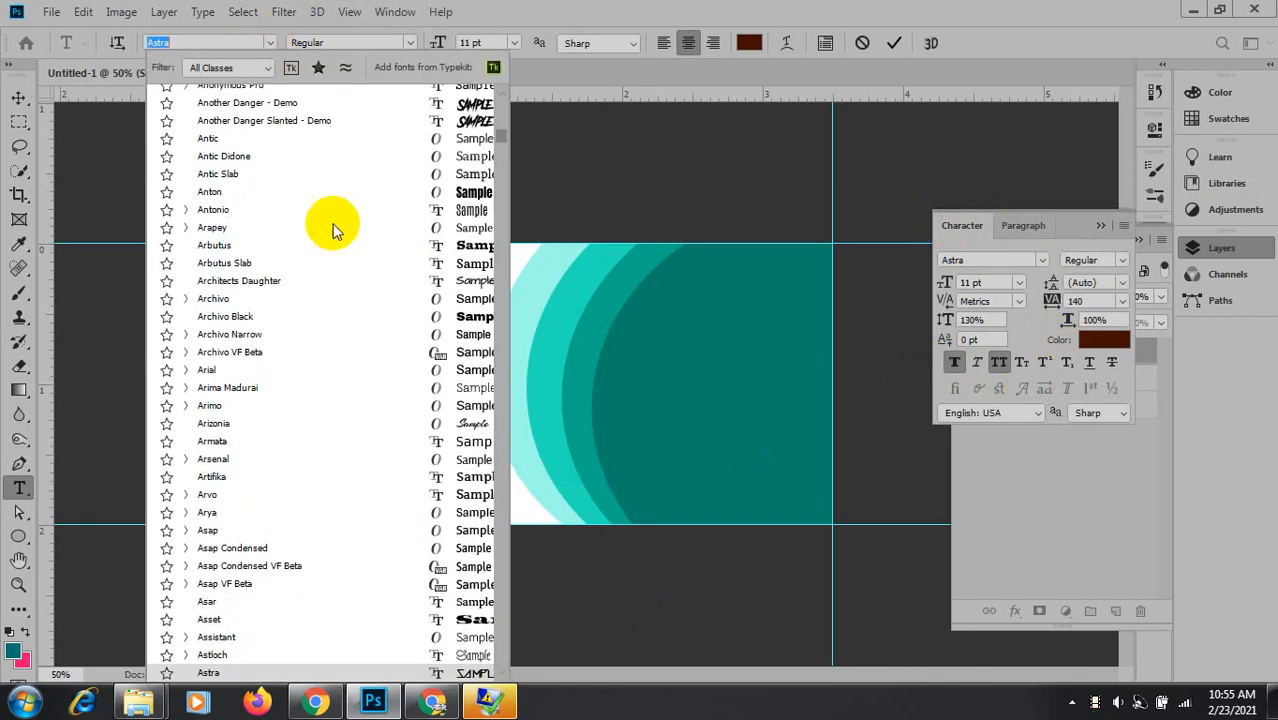
pyautogui.click(233, 192)
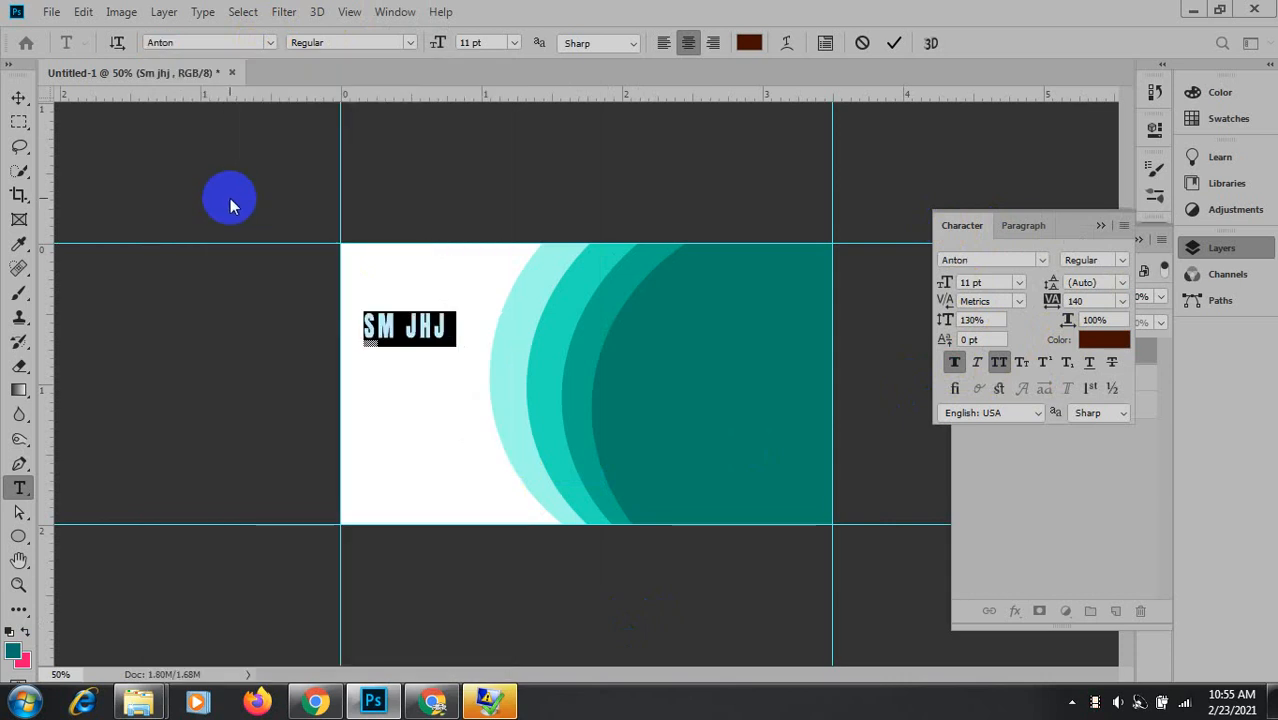
pyautogui.click(269, 43)
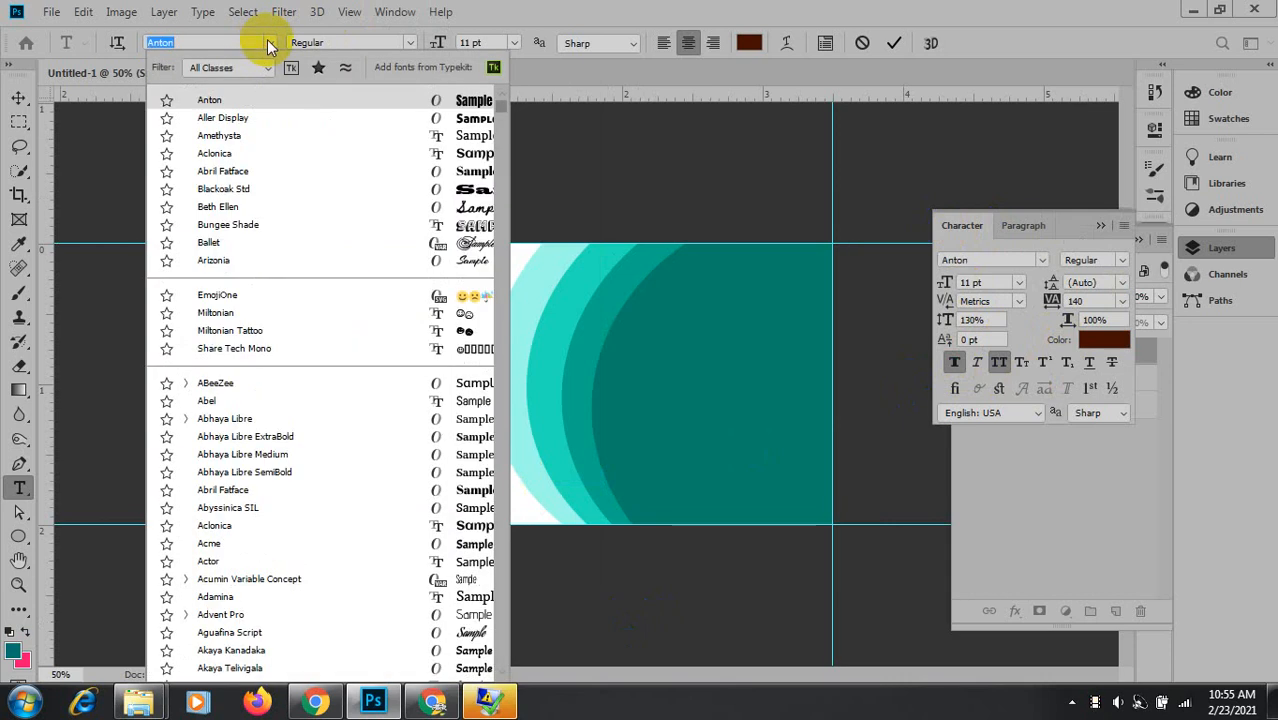
pyautogui.click(469, 528)
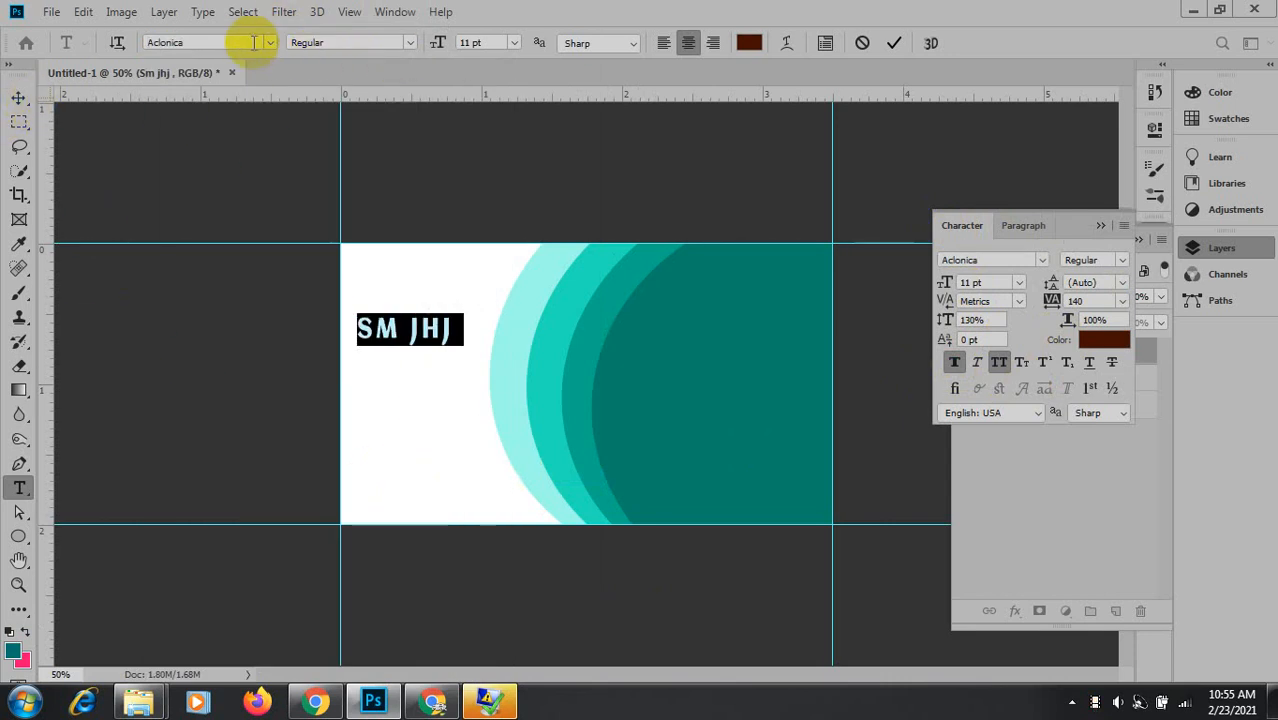
pyautogui.click(212, 41)
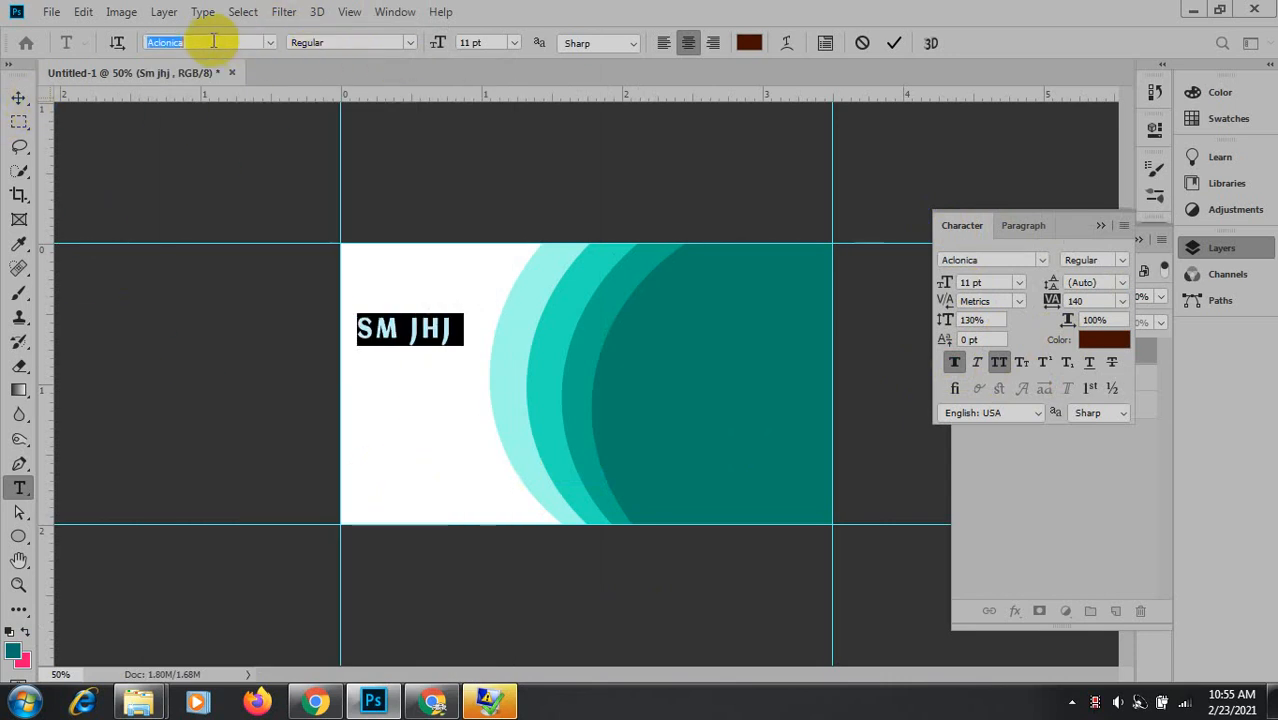
pyautogui.click(273, 41)
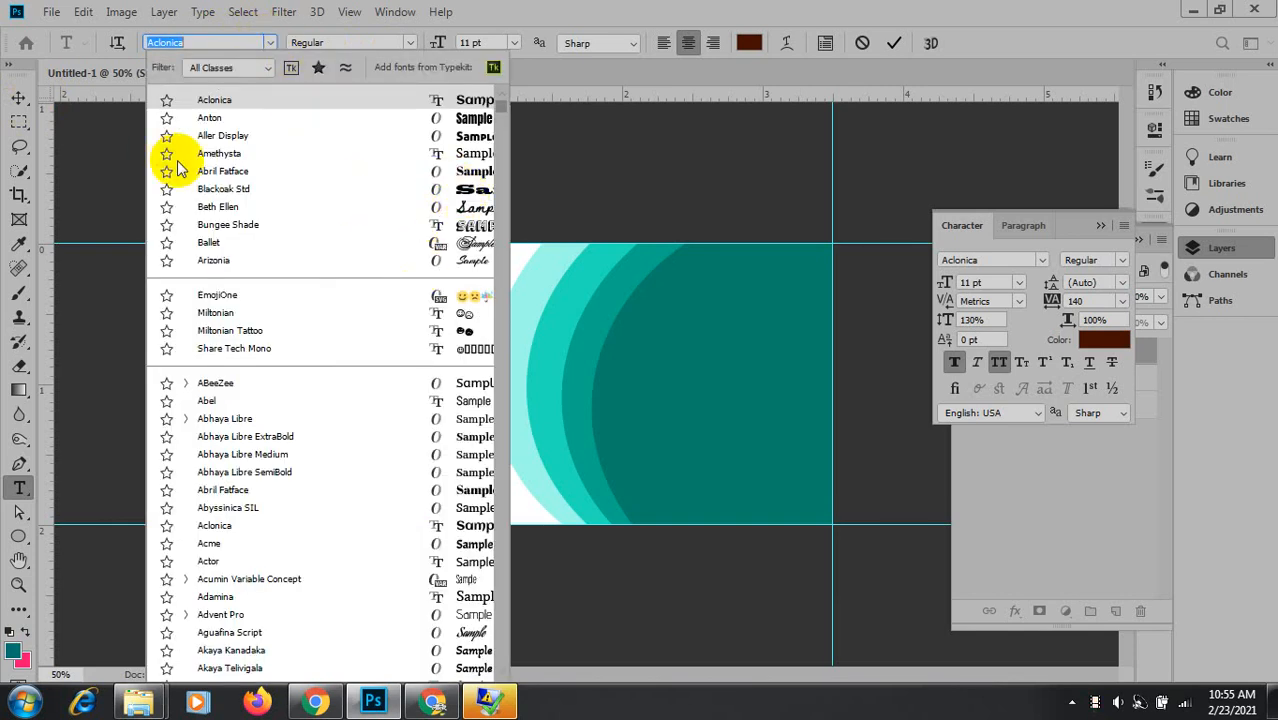
pyautogui.click(237, 188)
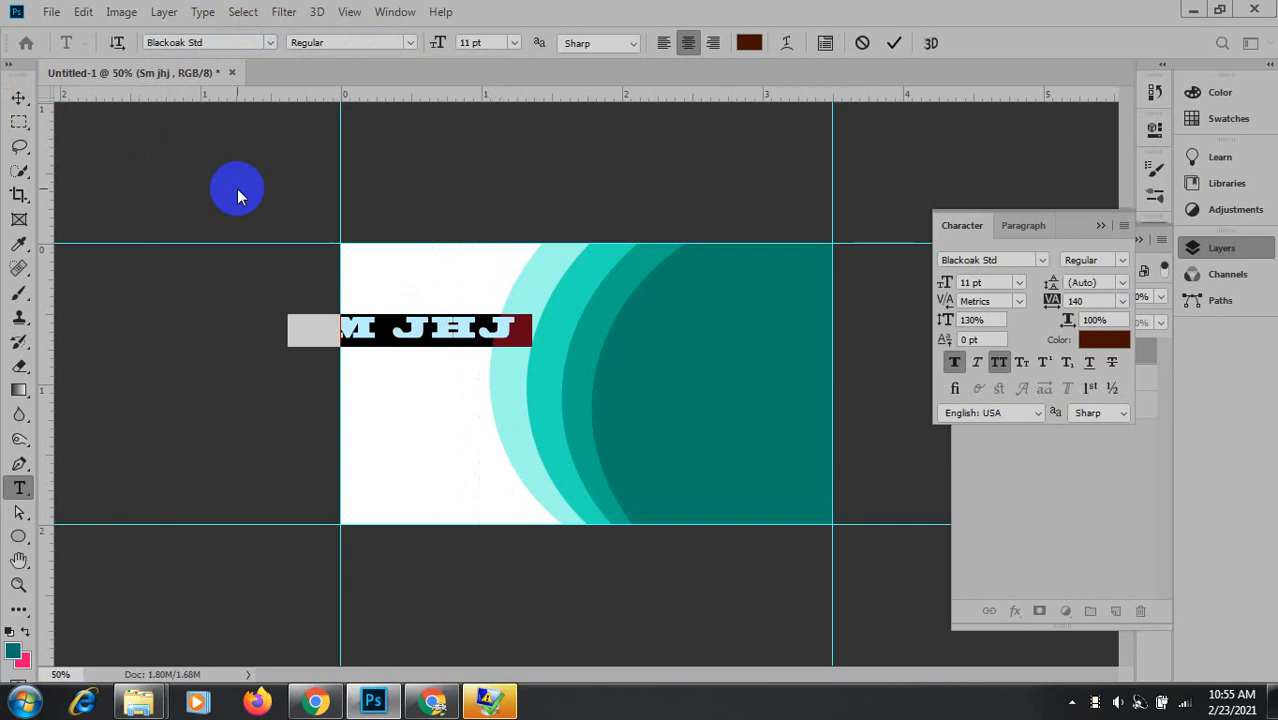
pyautogui.click(271, 41)
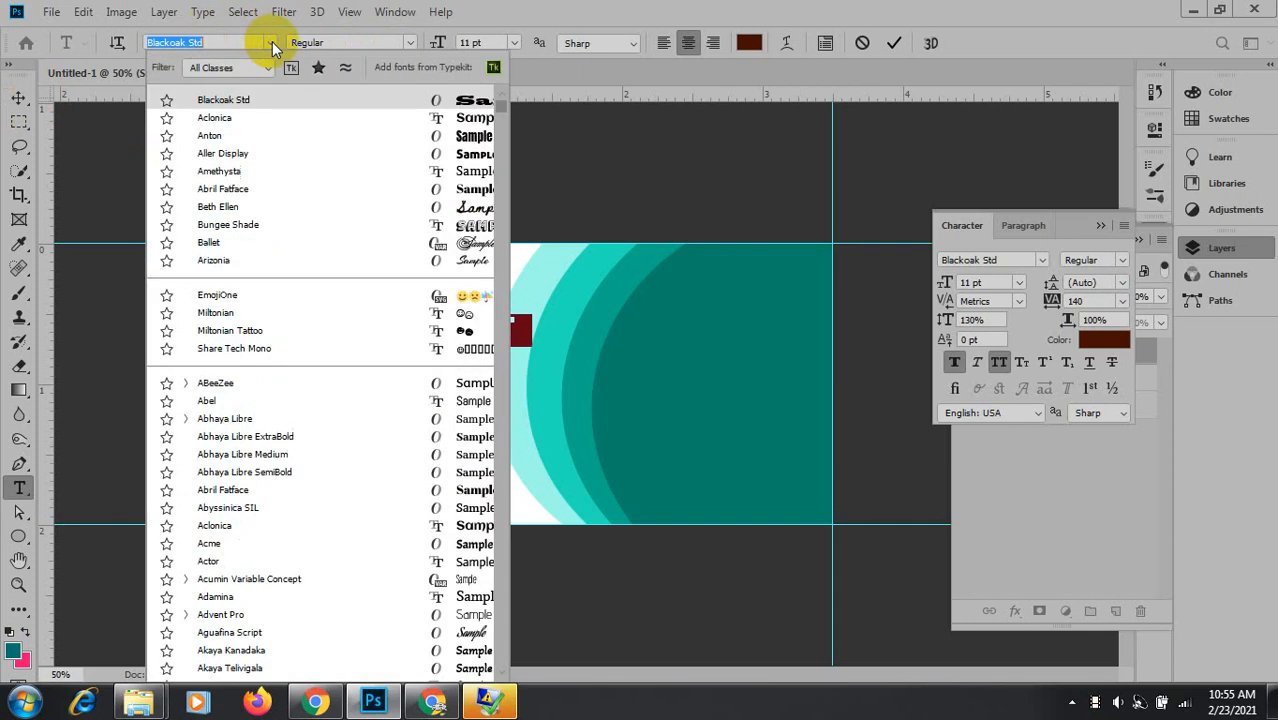
pyautogui.scroll(-5, 367, 387)
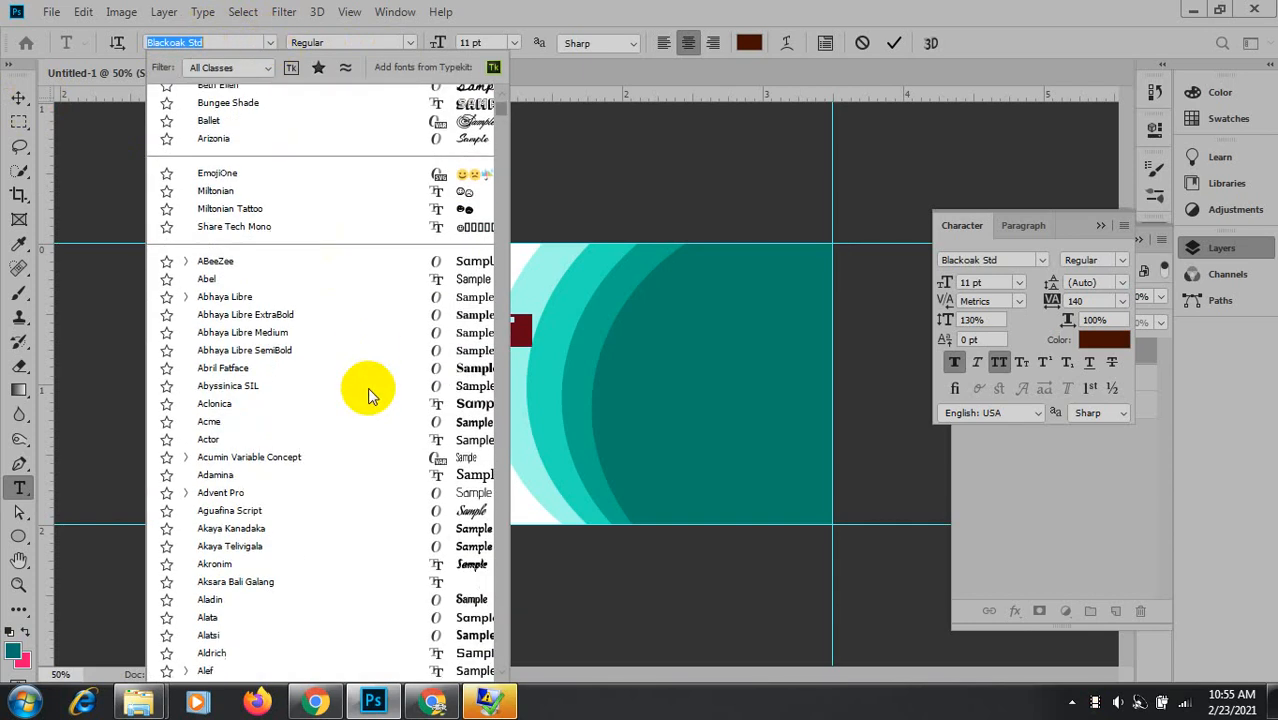
pyautogui.scroll(-3, 367, 387)
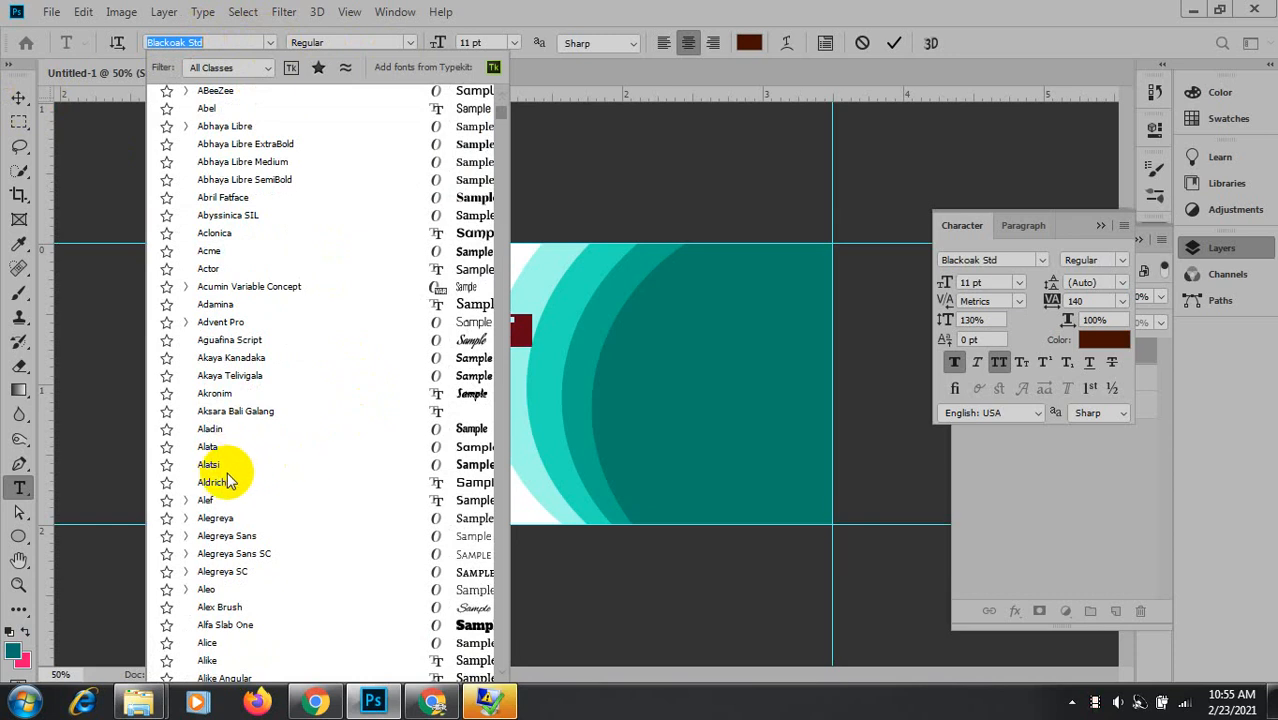
pyautogui.click(476, 468)
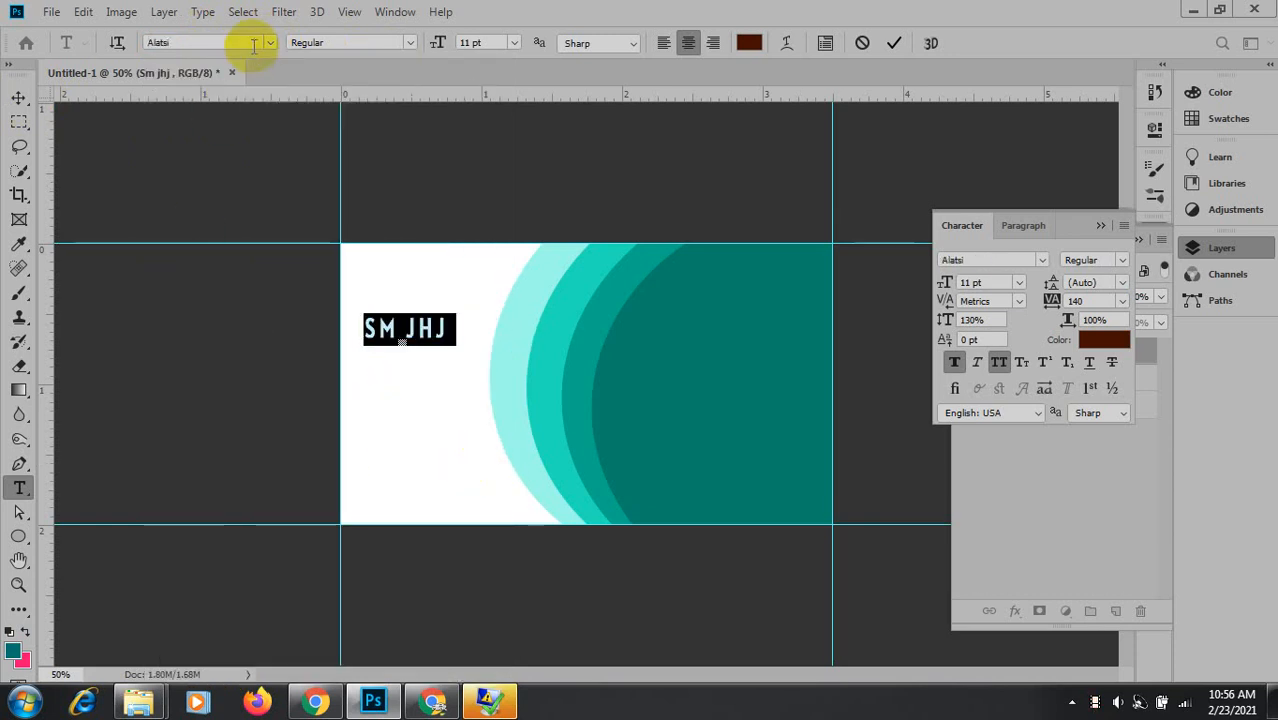
# Switch the name's font to Arial with the Black weight.
pyautogui.click(222, 42)
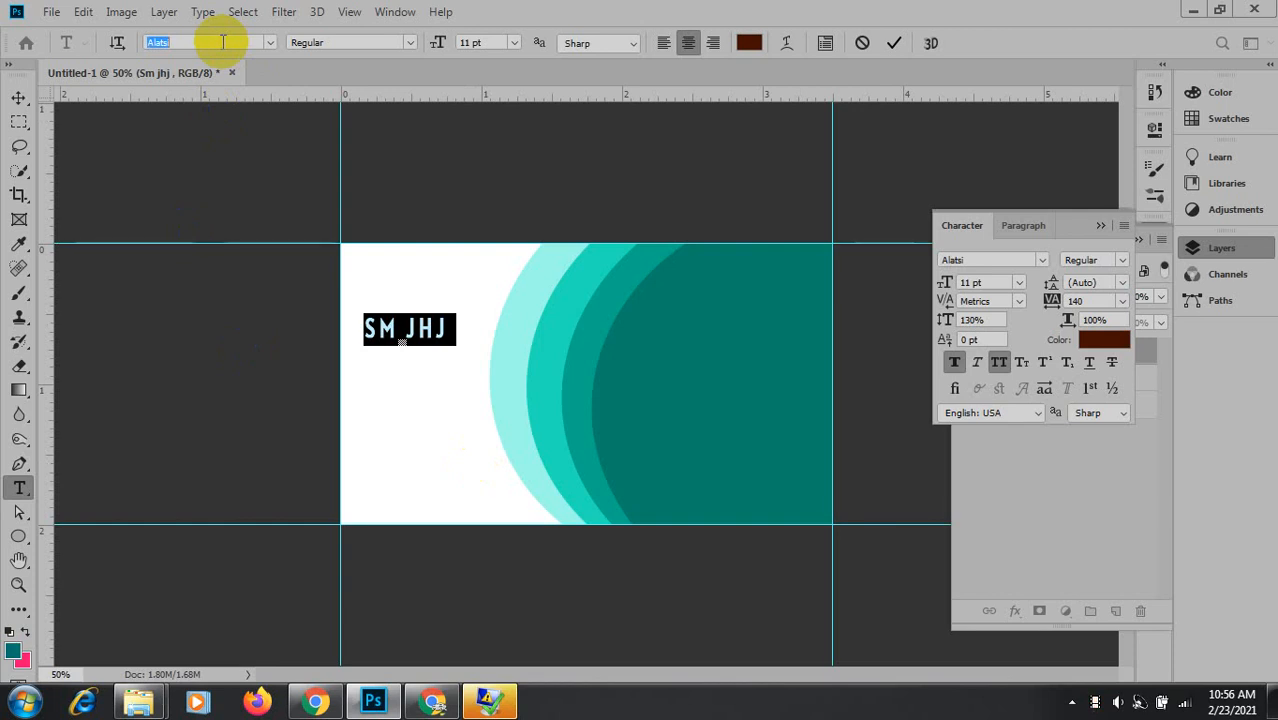
pyautogui.write('ar')
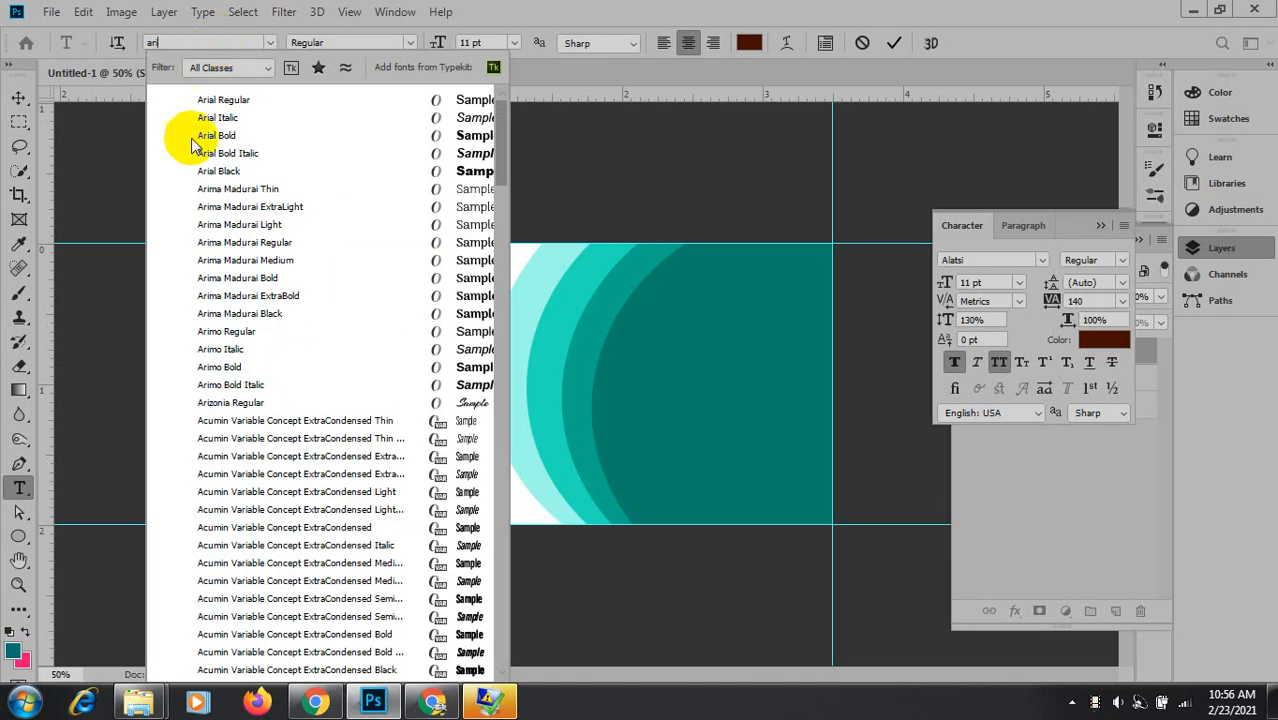
pyautogui.write('i')
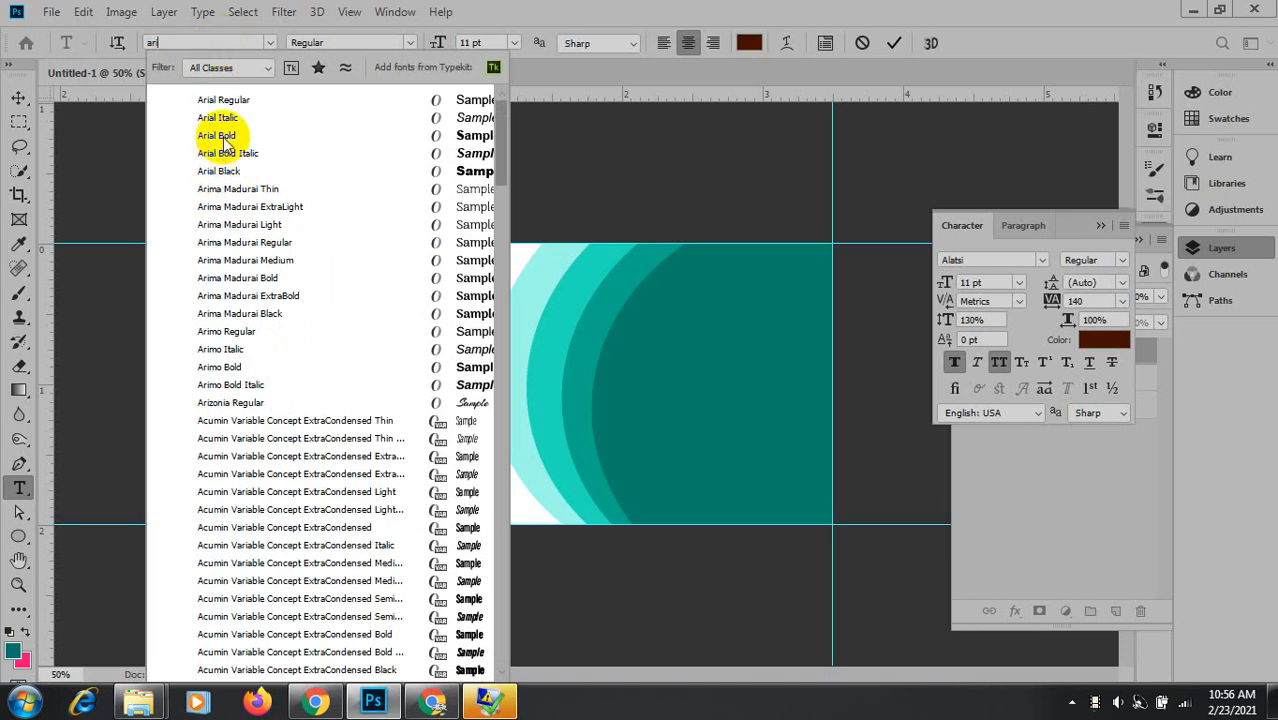
pyautogui.click(223, 137)
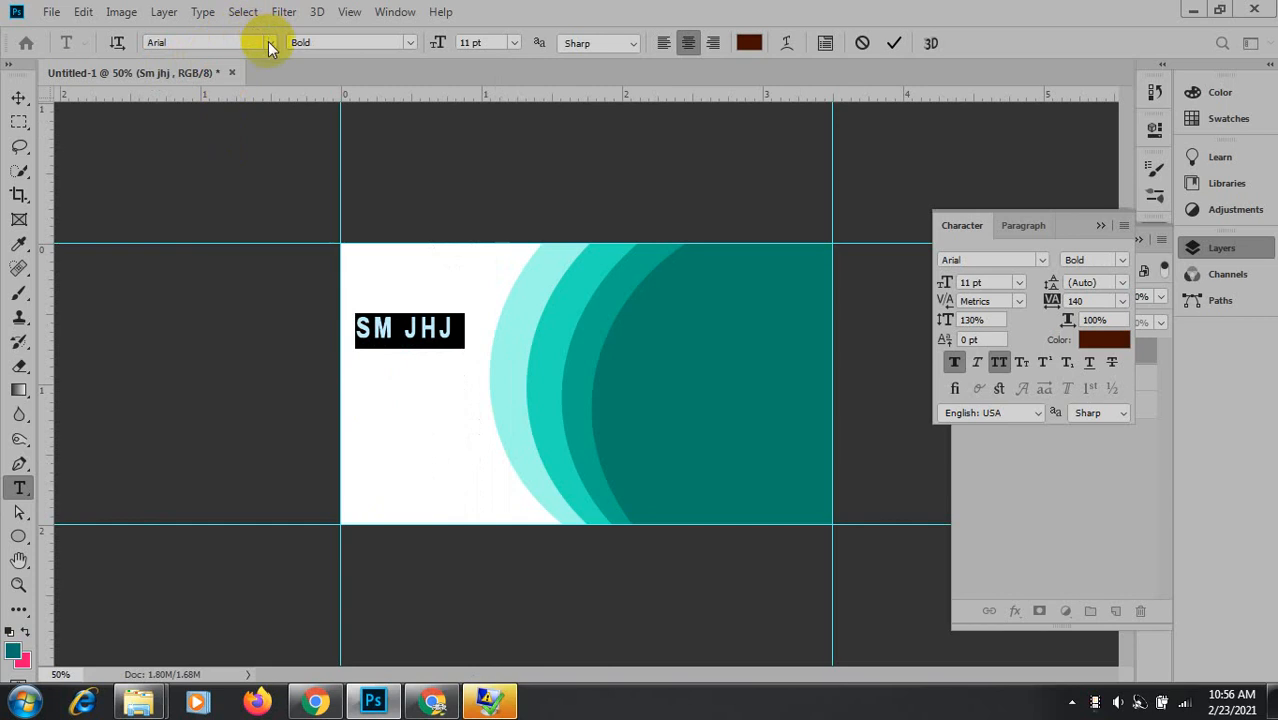
pyautogui.click(410, 43)
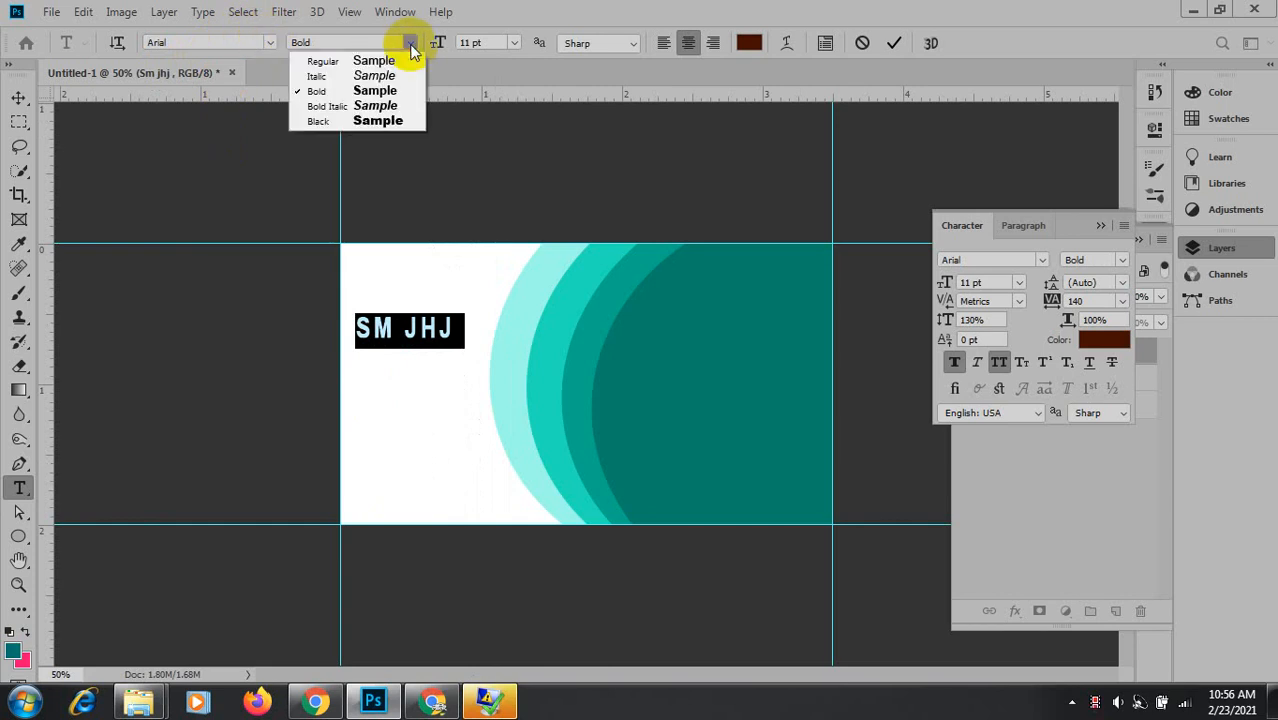
pyautogui.click(352, 120)
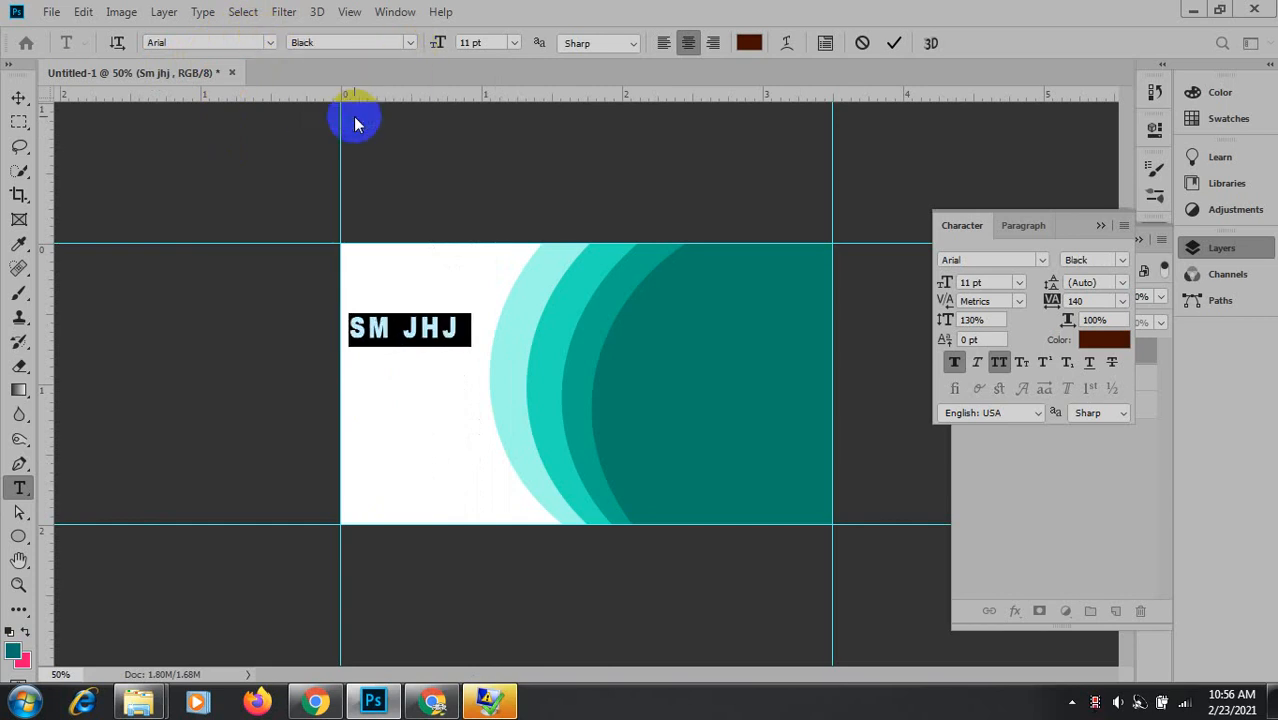
pyautogui.click(18, 100)
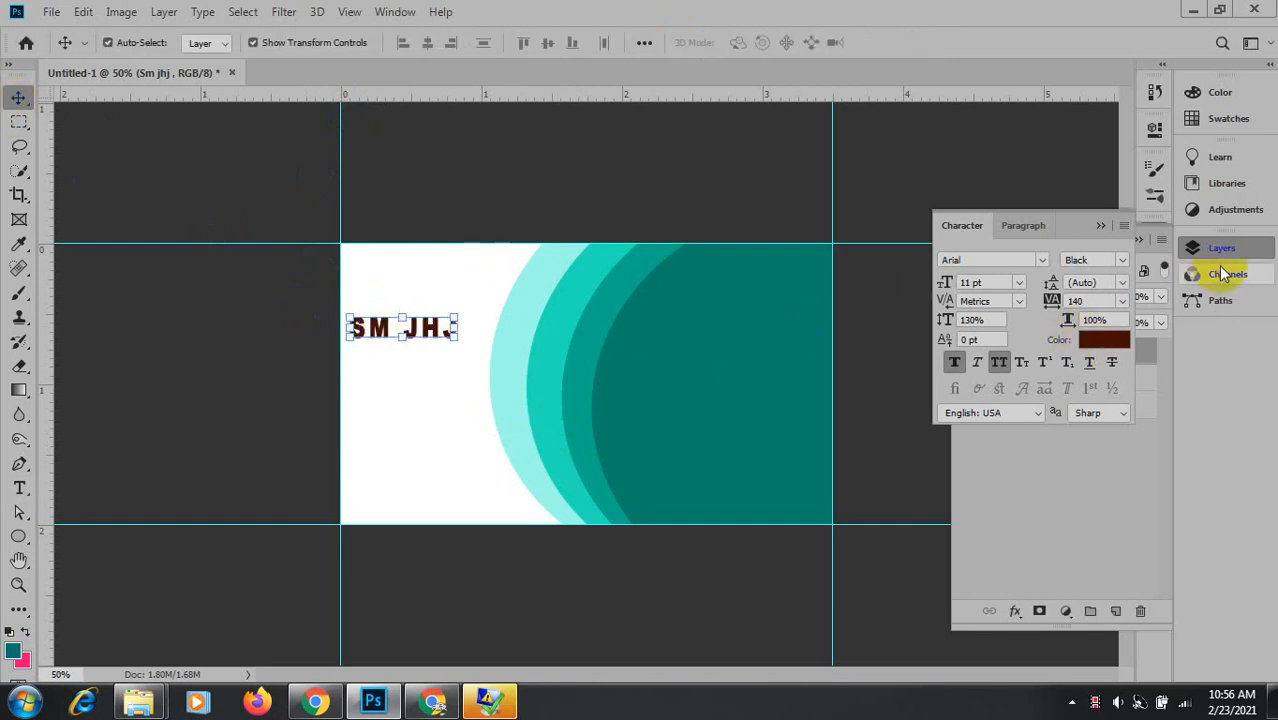
# Select all the Sm jhj layer's text and change it from Arial Black to Roboto Black.
pyautogui.click(1103, 226)
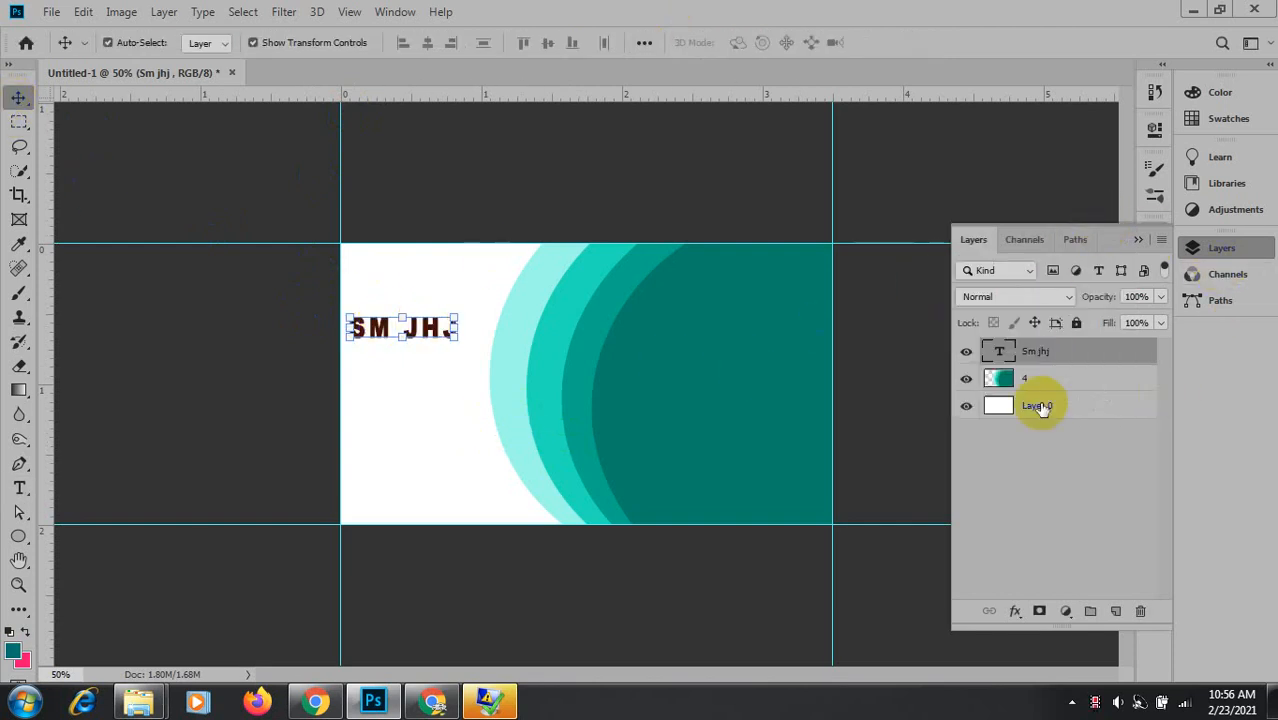
pyautogui.doubleClick(1001, 352)
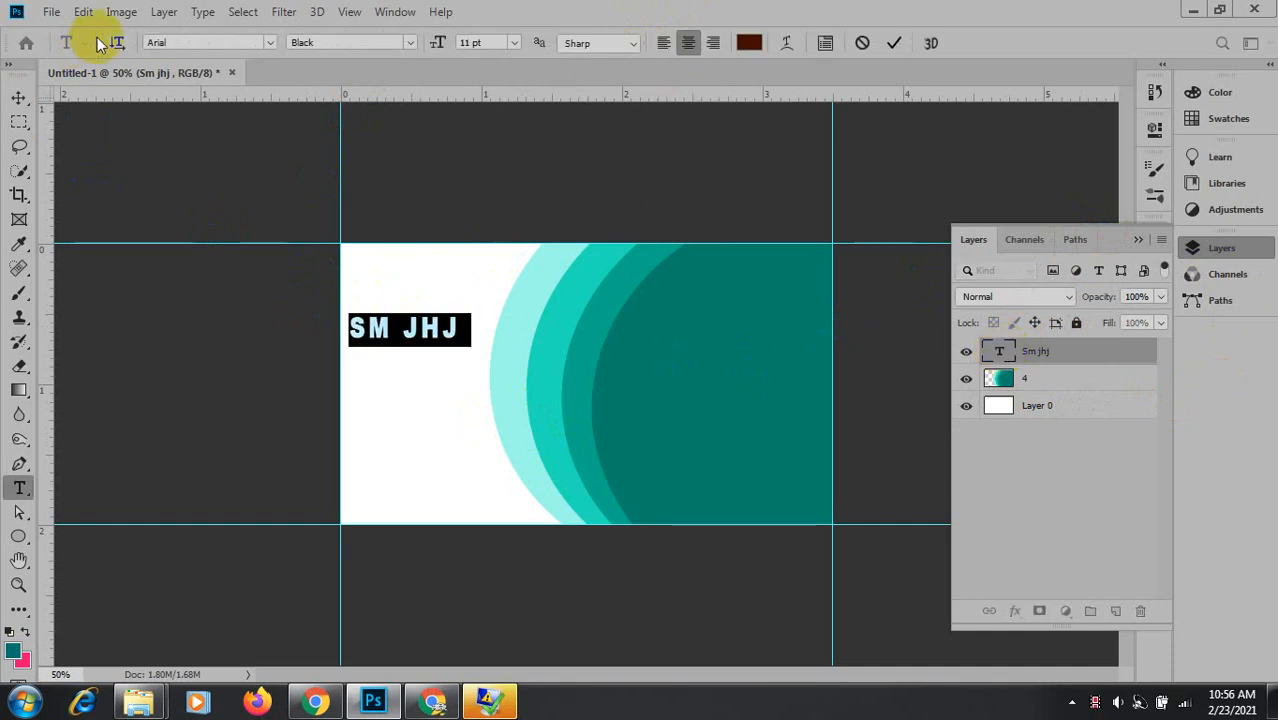
pyautogui.click(215, 44)
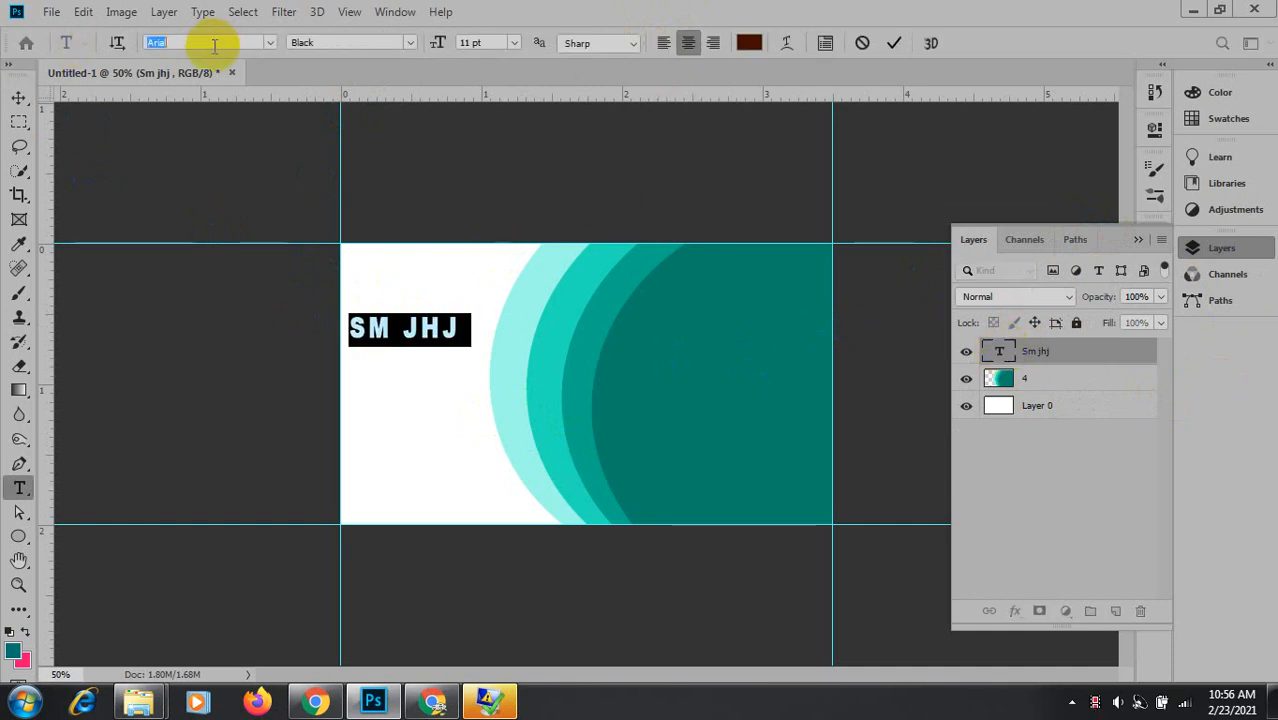
pyautogui.write('ro')
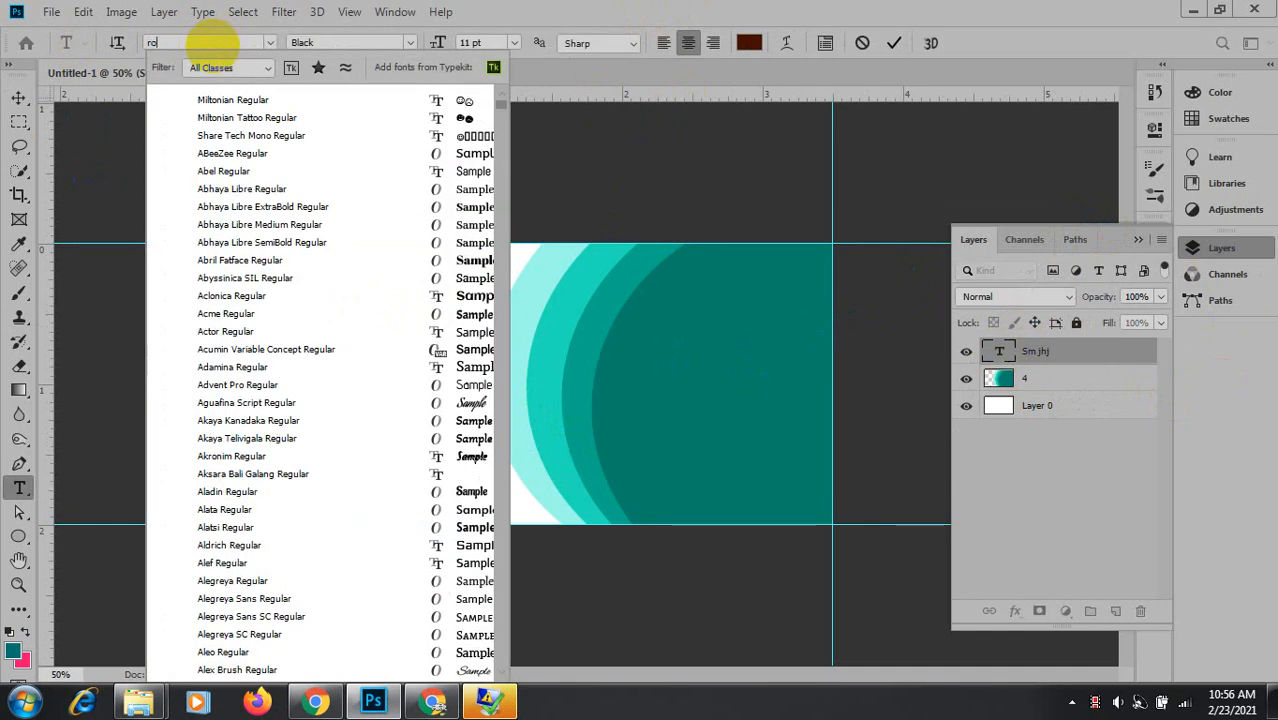
pyautogui.write('bot')
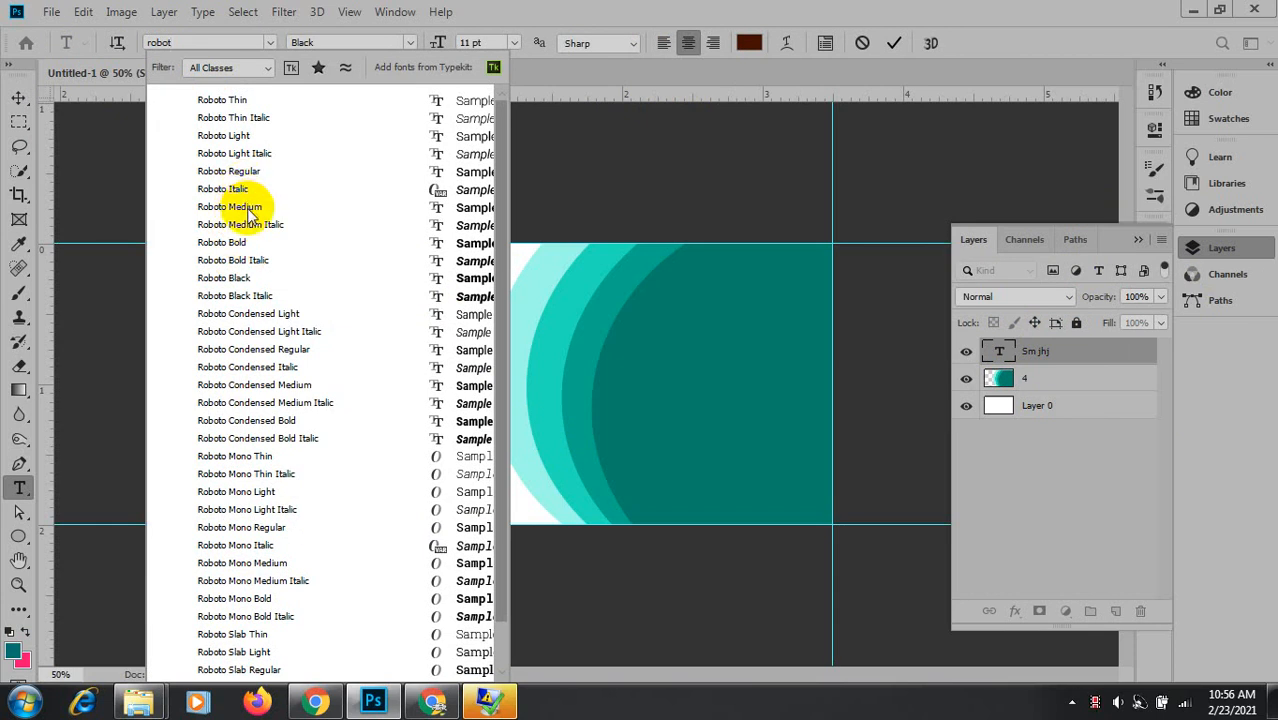
pyautogui.click(246, 242)
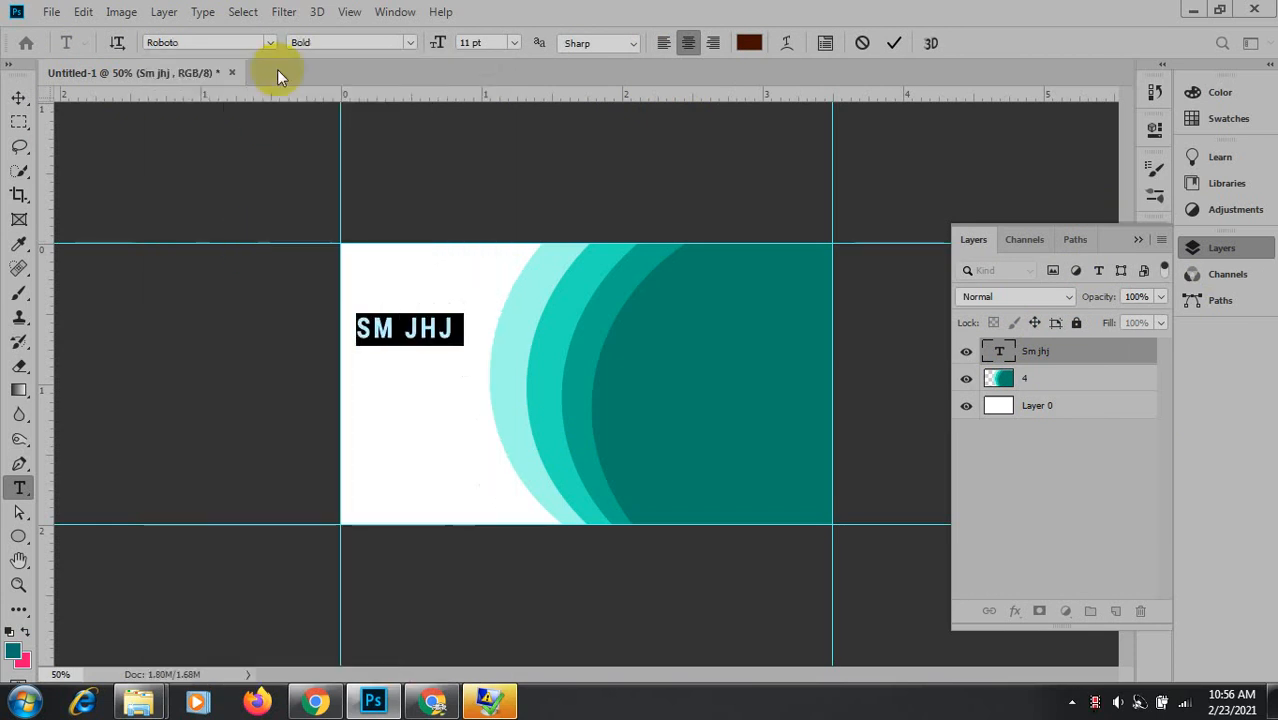
pyautogui.click(411, 42)
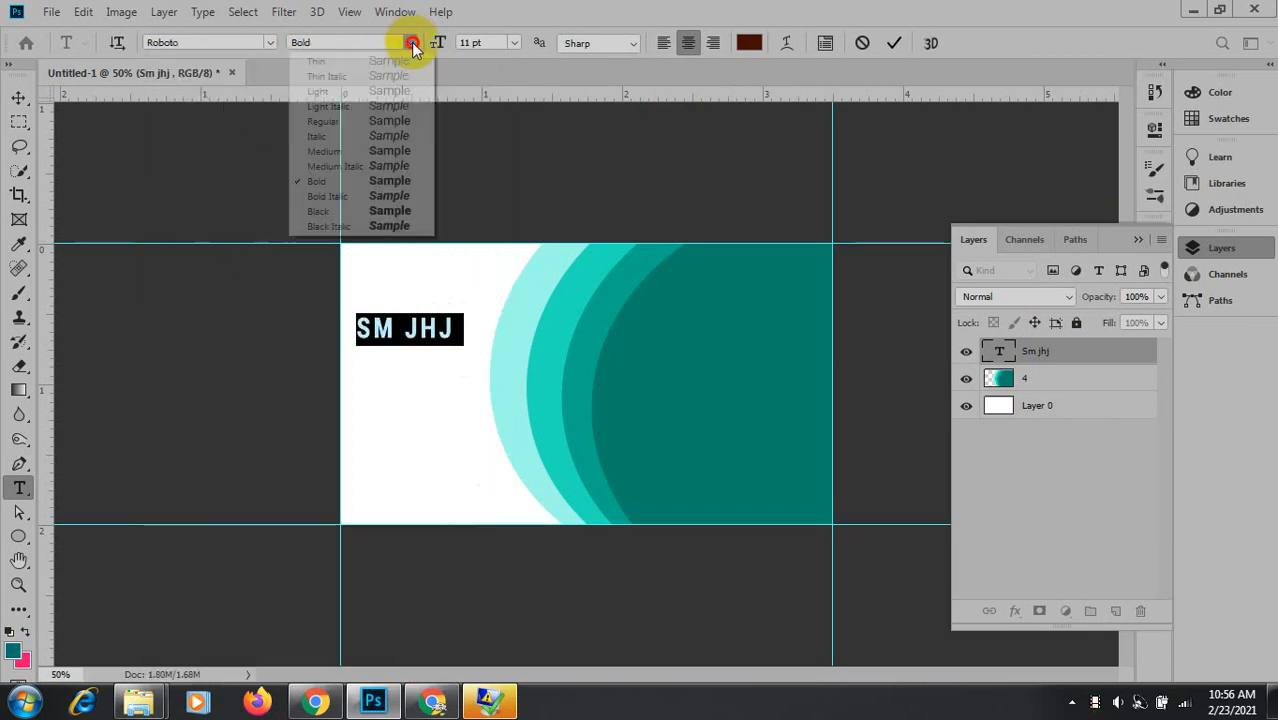
pyautogui.click(336, 210)
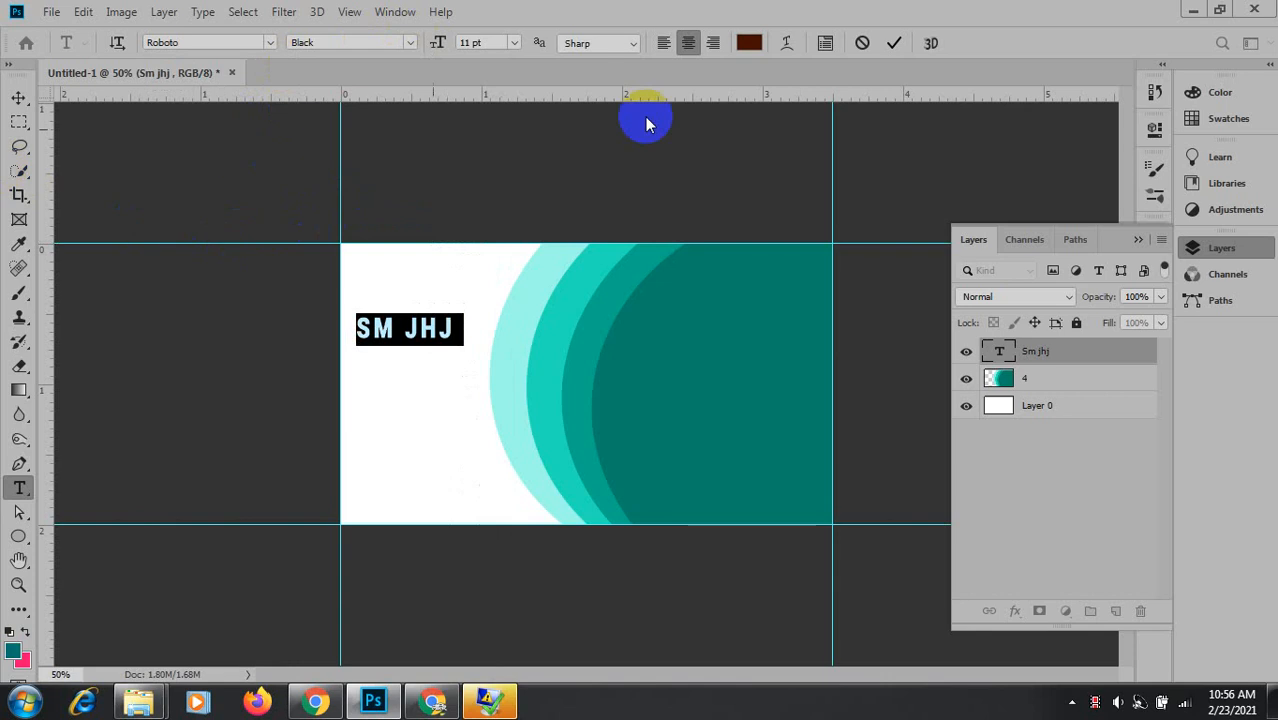
pyautogui.click(909, 47)
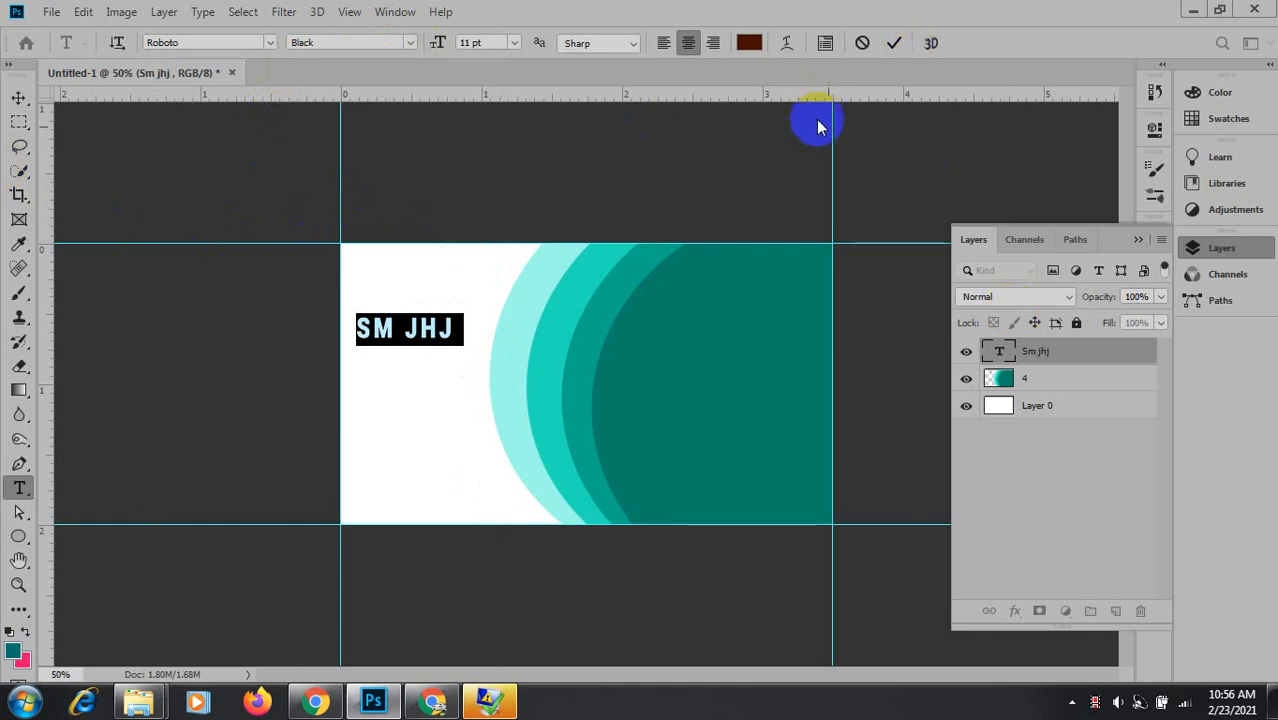
pyautogui.click(1139, 239)
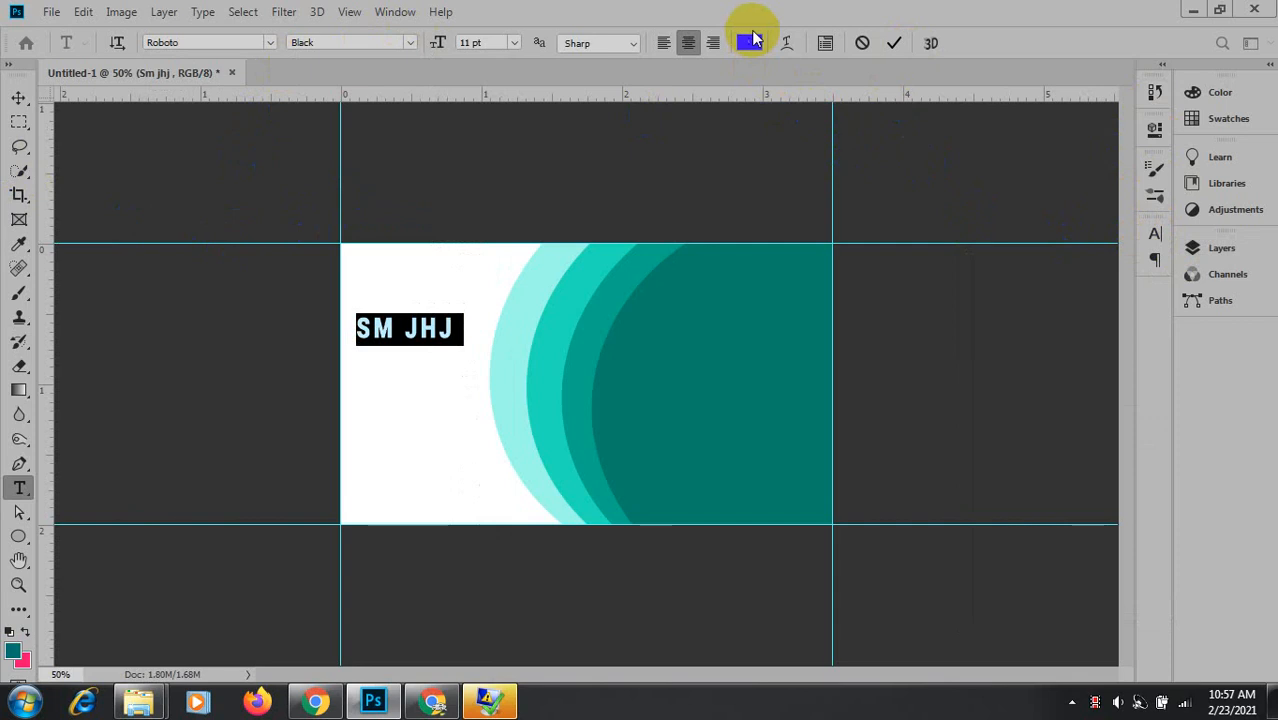
# Change the SM JHJ name's colour to pure black (000000).
pyautogui.click(1154, 233)
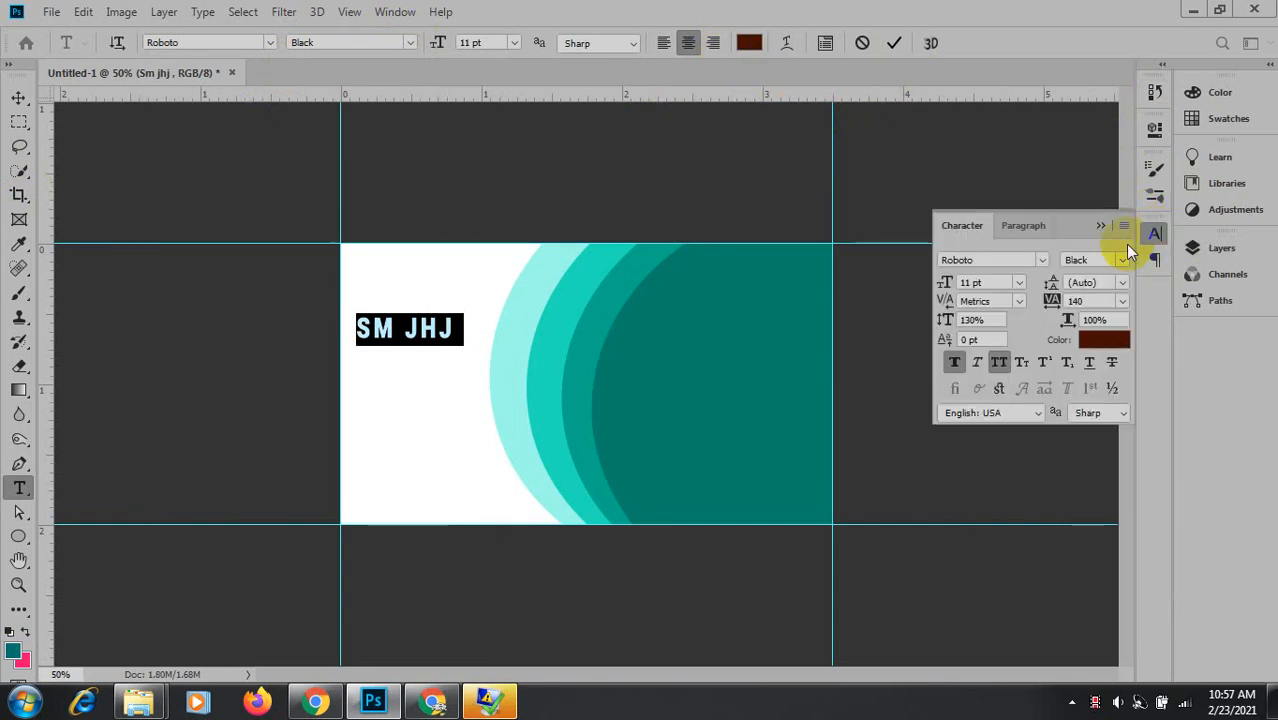
pyautogui.click(1104, 340)
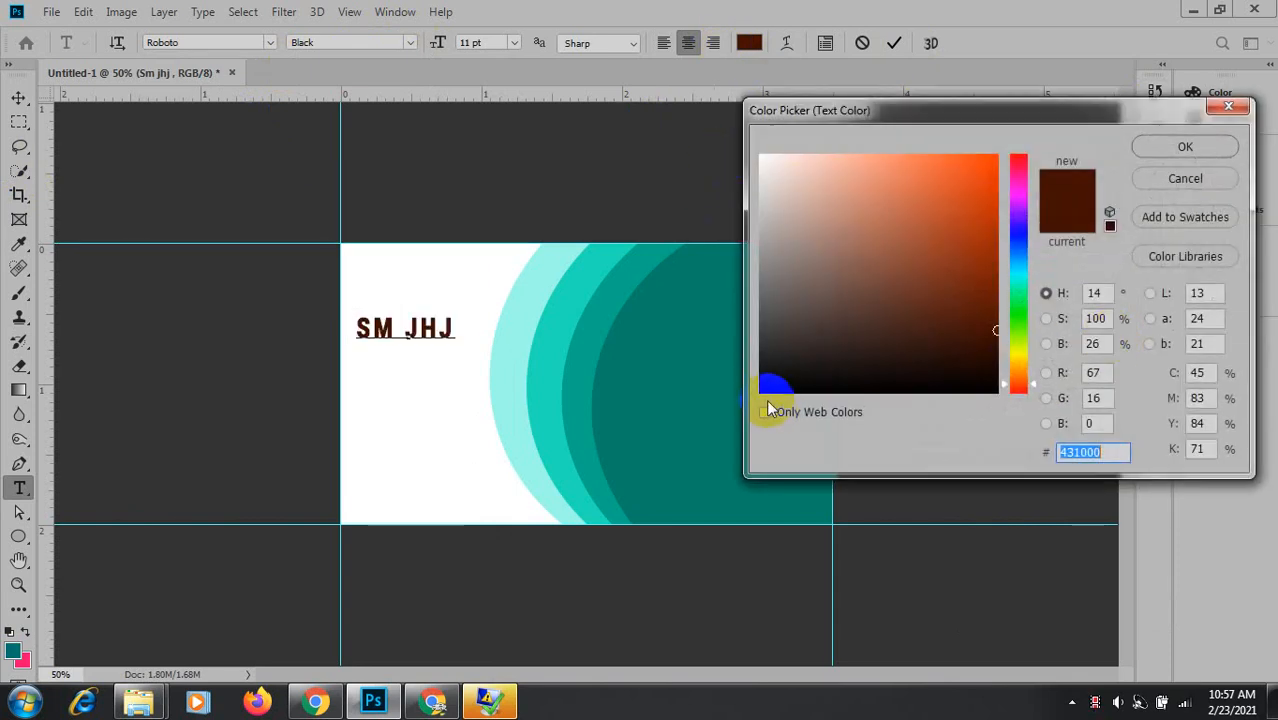
pyautogui.click(766, 392)
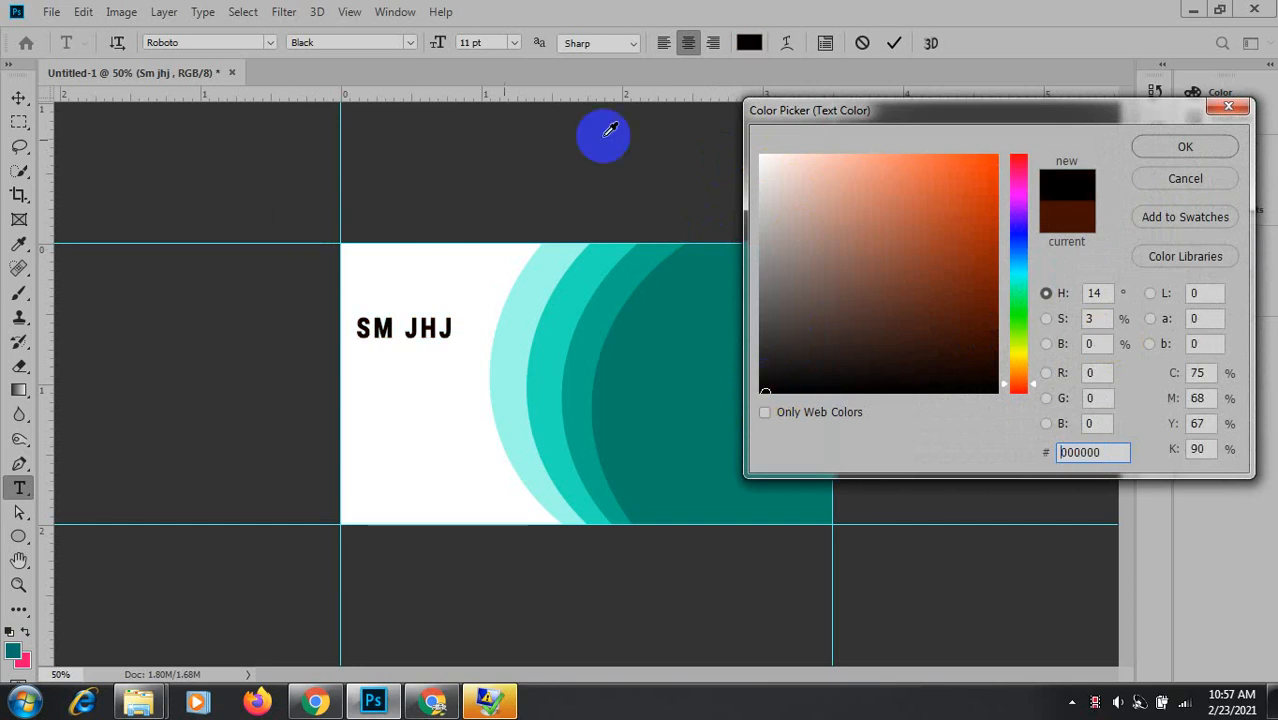
pyautogui.click(1176, 148)
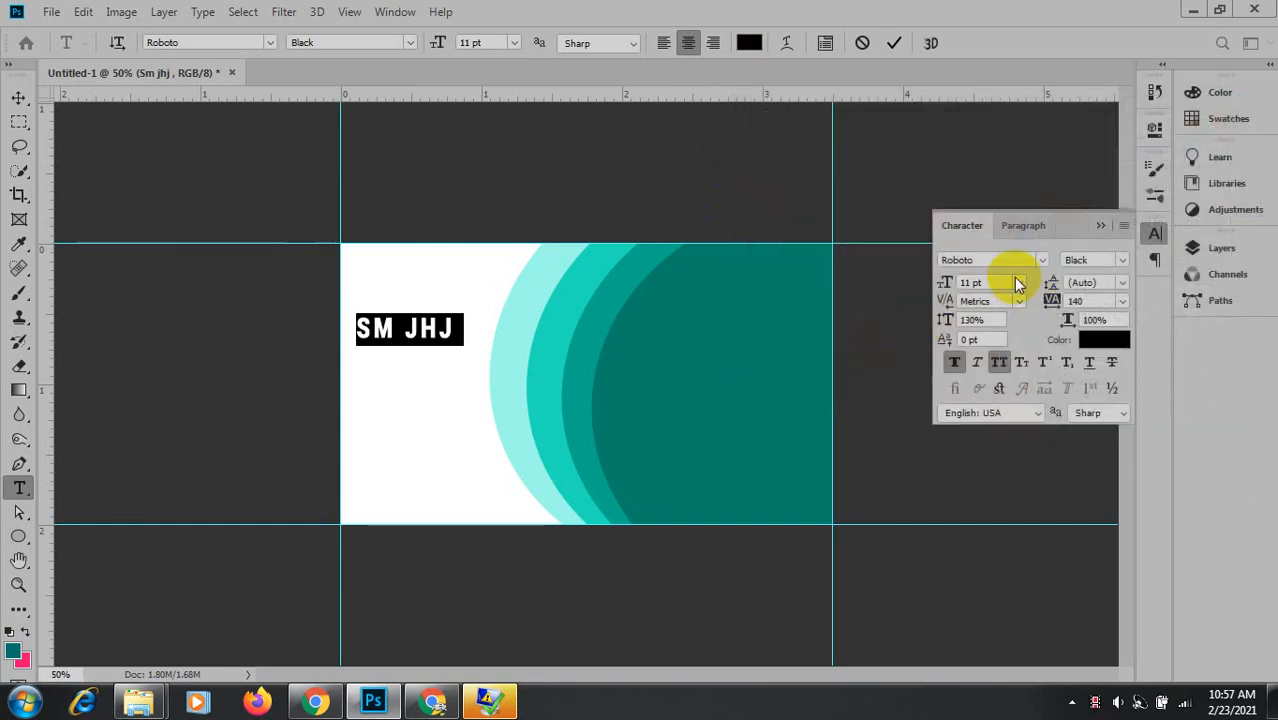
# Resize the name to 30 pt, then 18 pt, settling on 16 pt, and commit.
pyautogui.click(1022, 283)
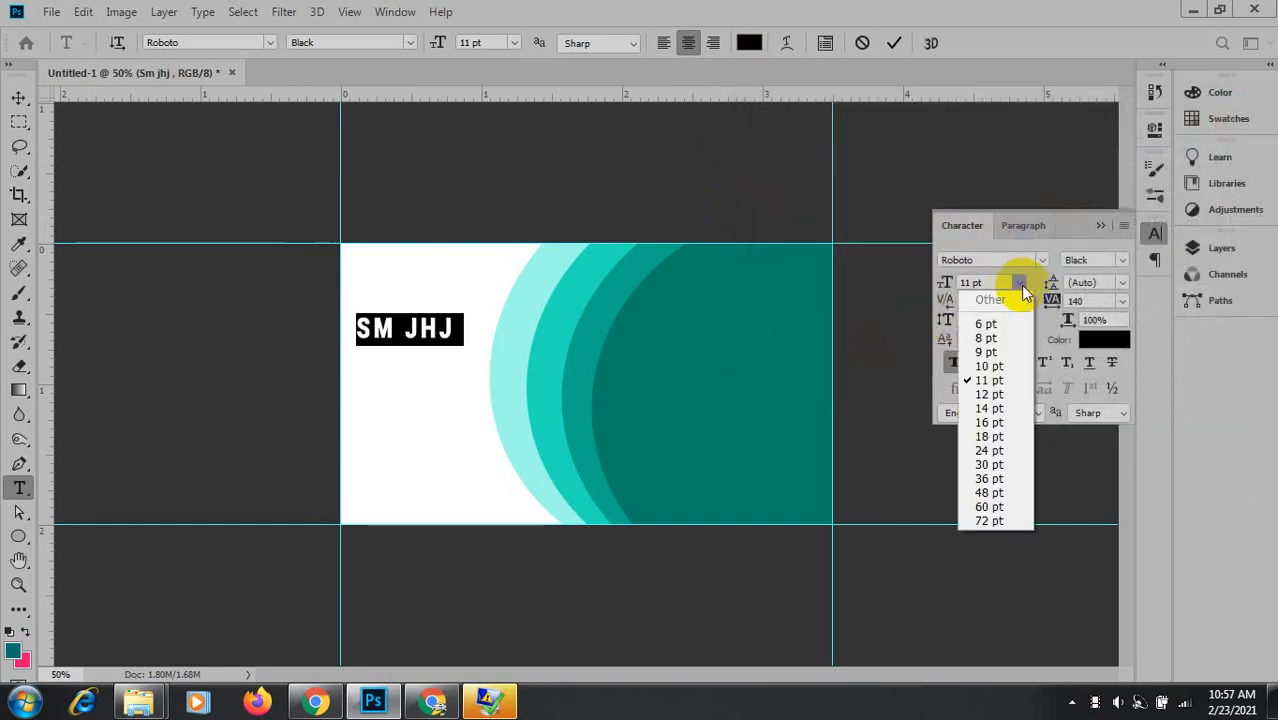
pyautogui.click(990, 465)
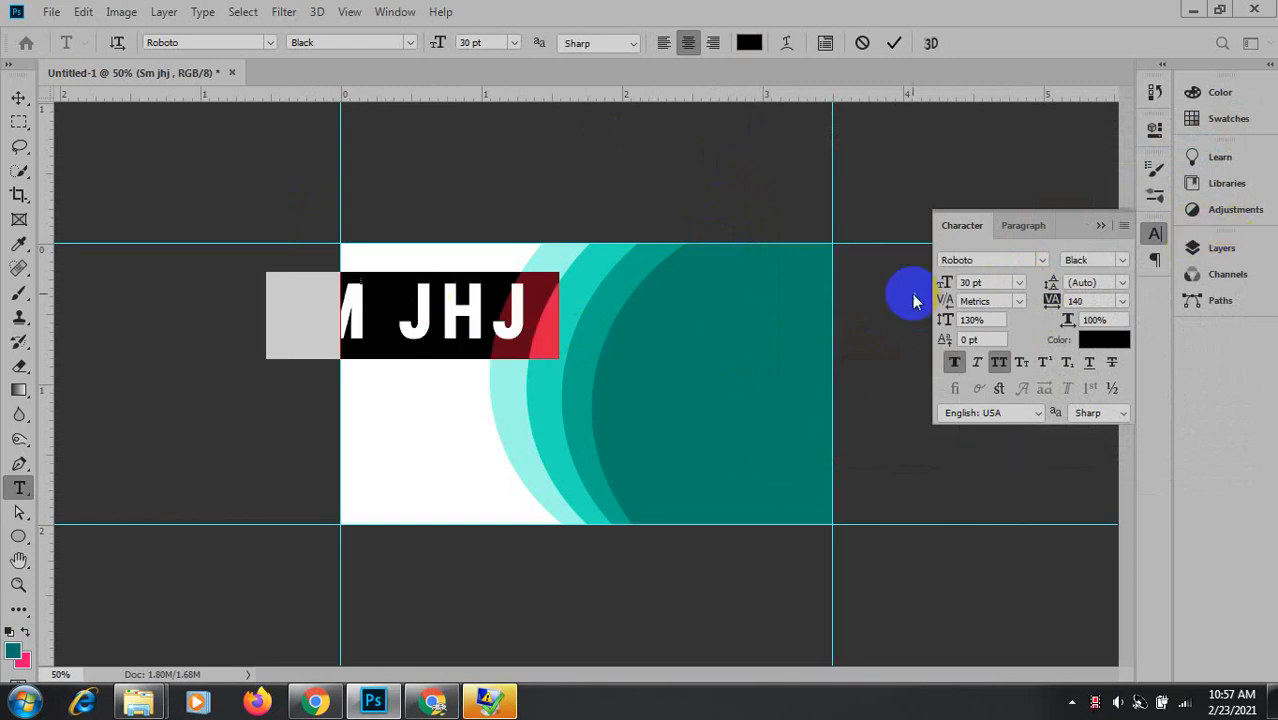
pyautogui.click(1019, 283)
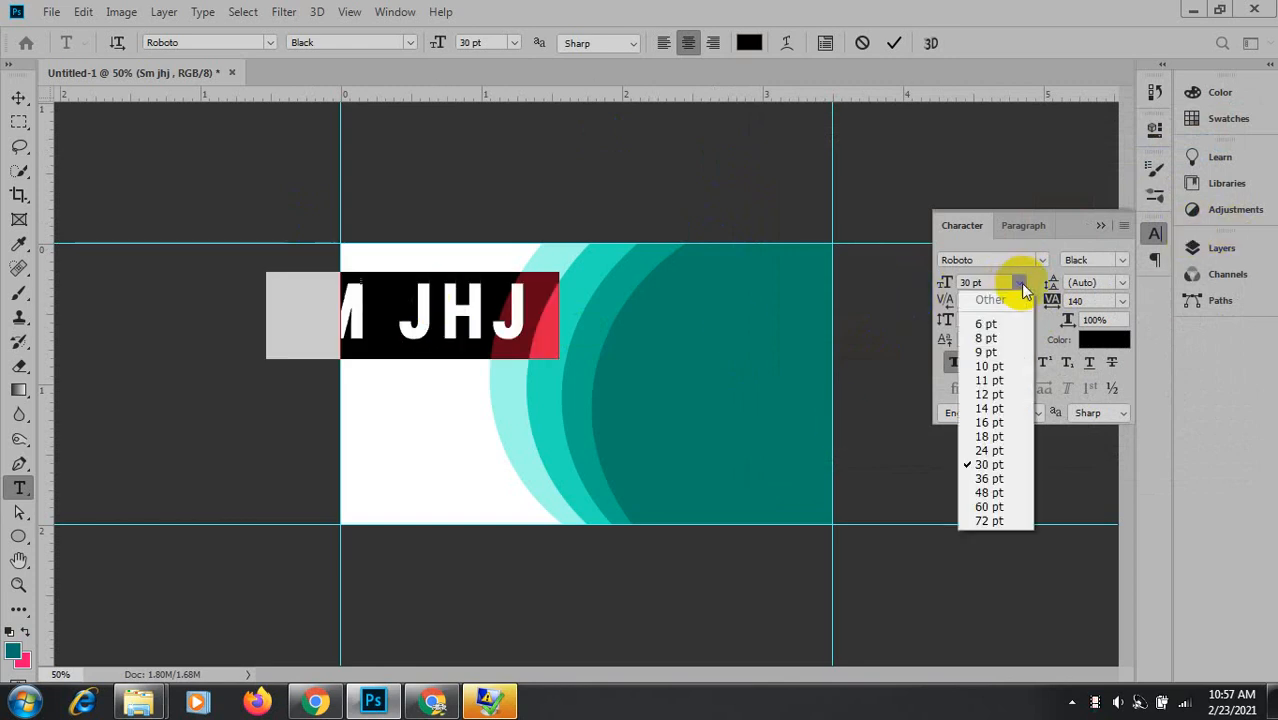
pyautogui.click(1002, 438)
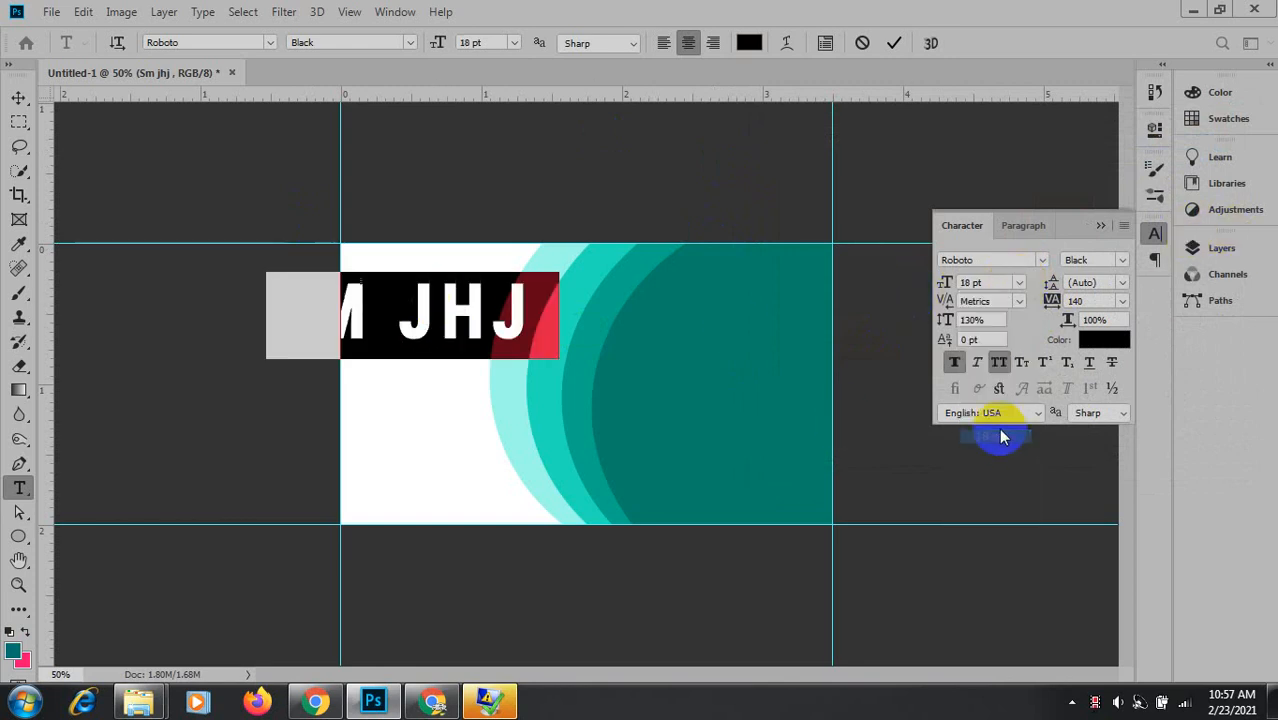
pyautogui.click(1020, 284)
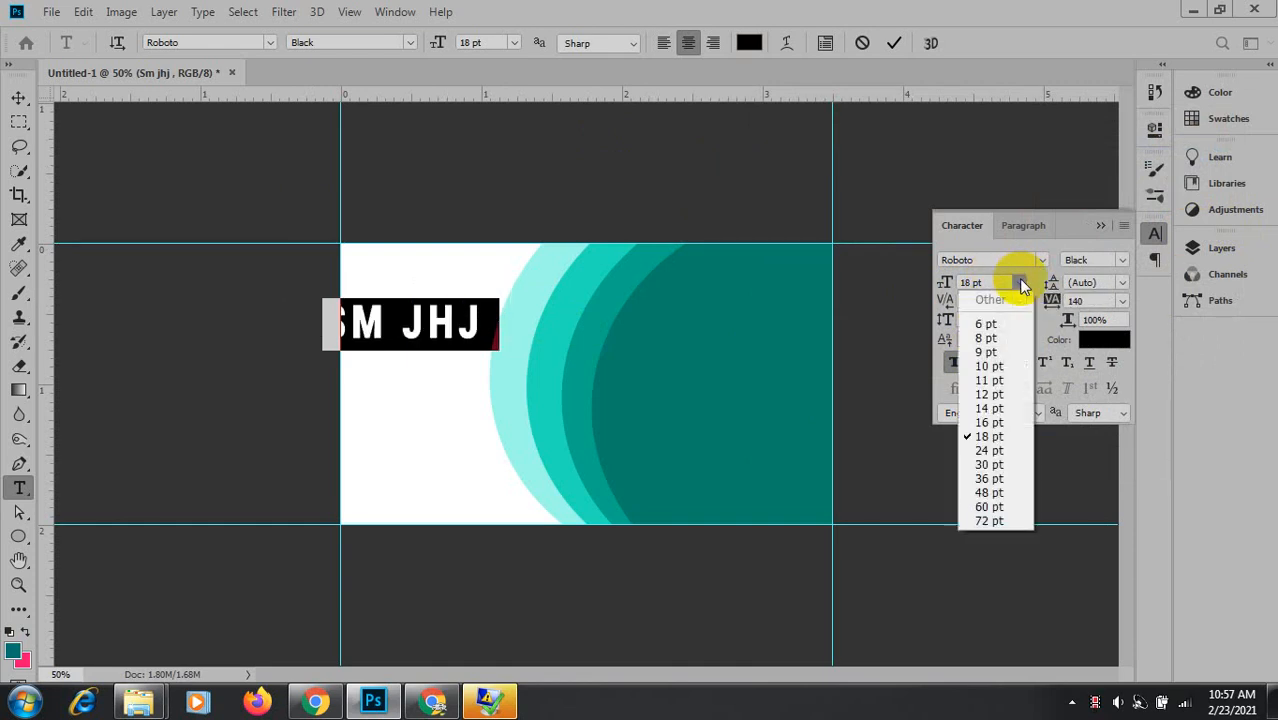
pyautogui.click(1000, 422)
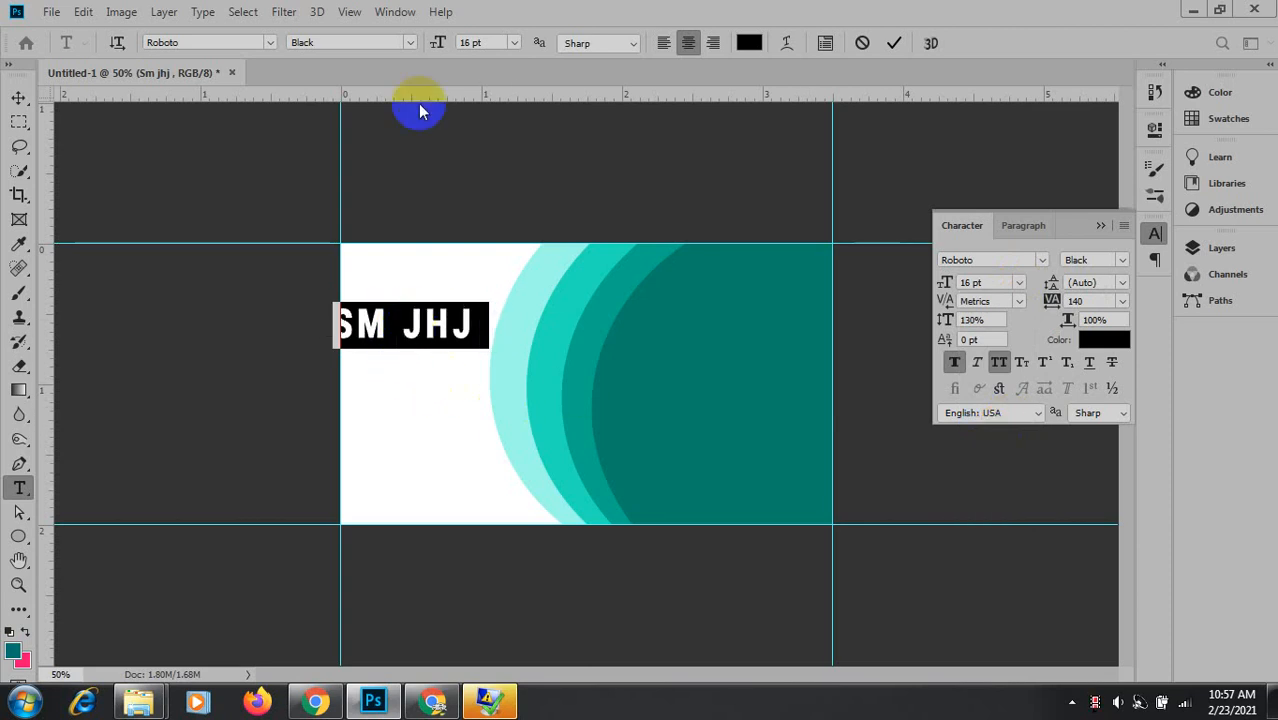
pyautogui.click(893, 42)
# Position the SM JHJ name on the card's left side and shrink it to 14 pt.
pyautogui.press('v')
pyautogui.moveTo(388, 338)
pyautogui.mouseDown()
pyautogui.moveTo(362, 320)
pyautogui.moveTo(399, 314)
pyautogui.moveTo(397, 337)
pyautogui.moveTo(395, 315)
pyautogui.mouseUp()
pyautogui.moveTo(394, 314); pyautogui.dragTo(394, 315)
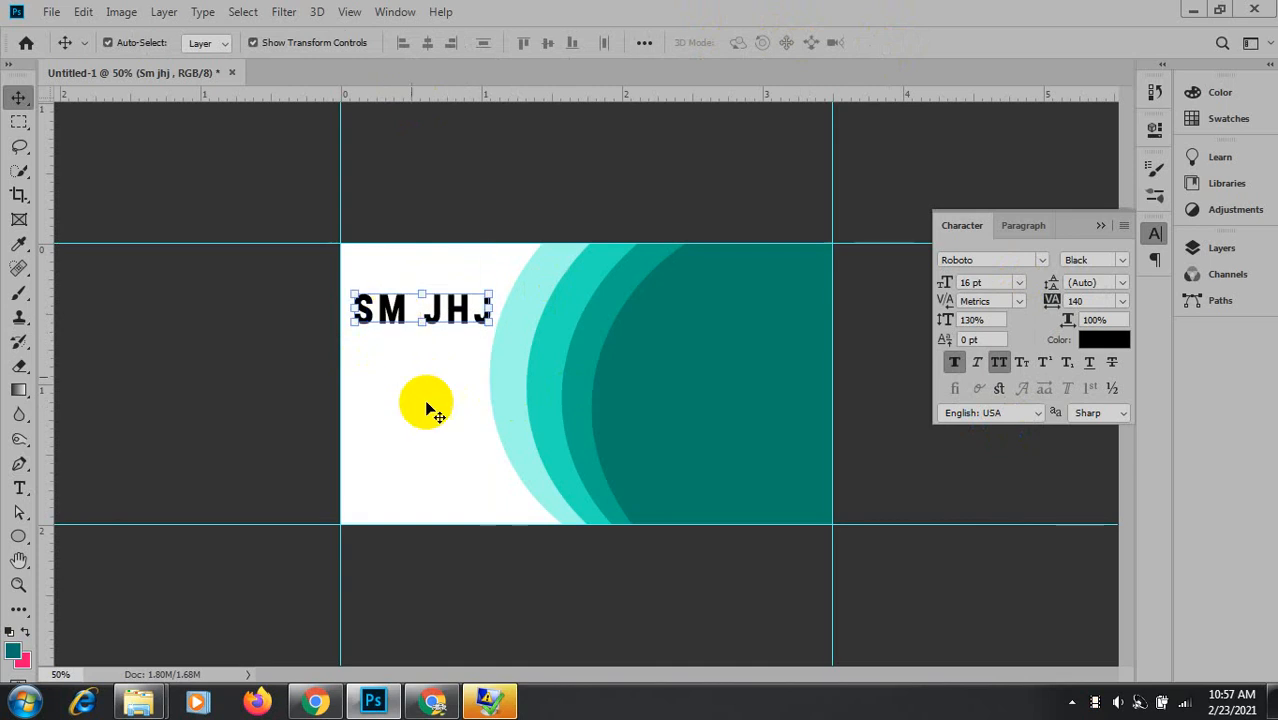
pyautogui.click(1019, 284)
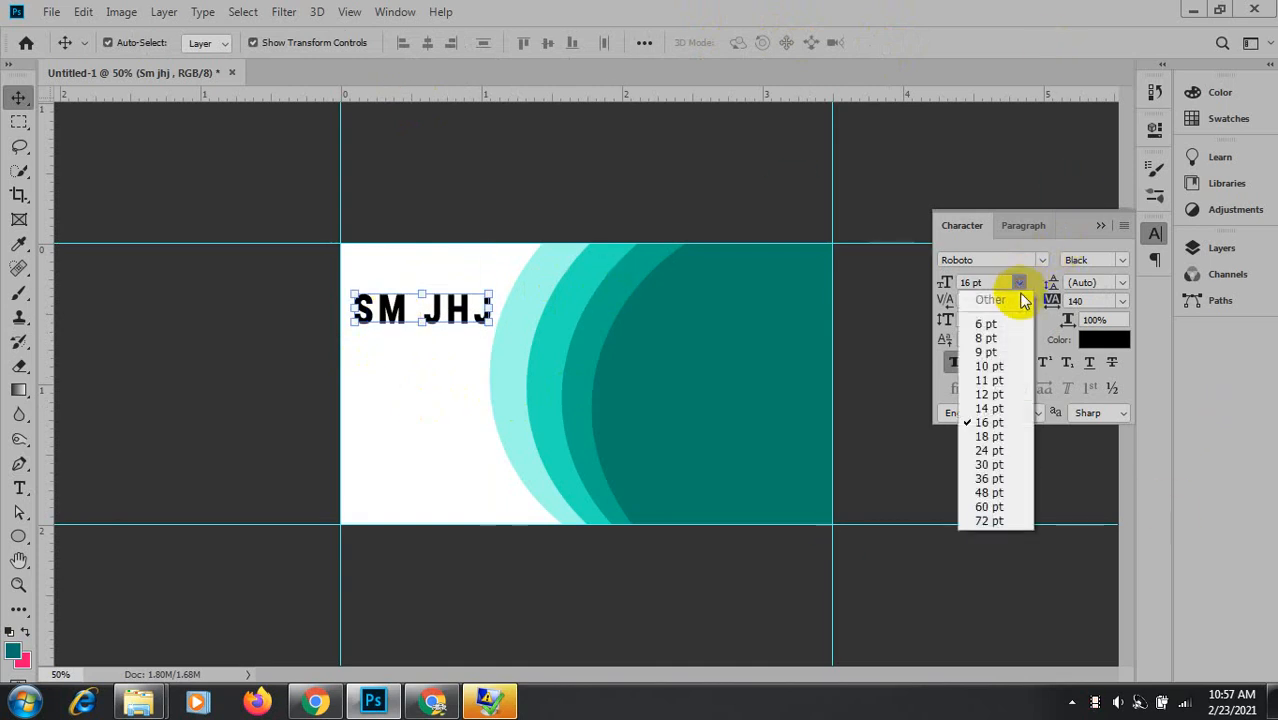
pyautogui.click(989, 408)
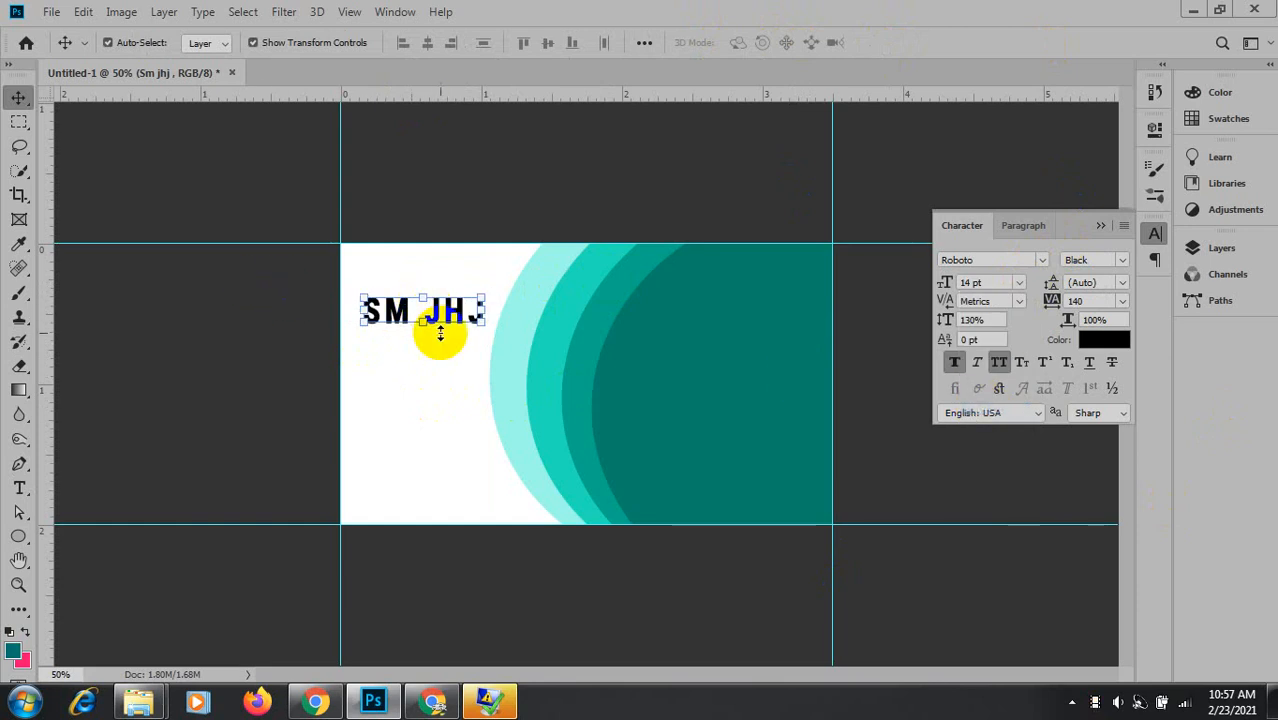
pyautogui.moveTo(401, 314); pyautogui.dragTo(389, 356)
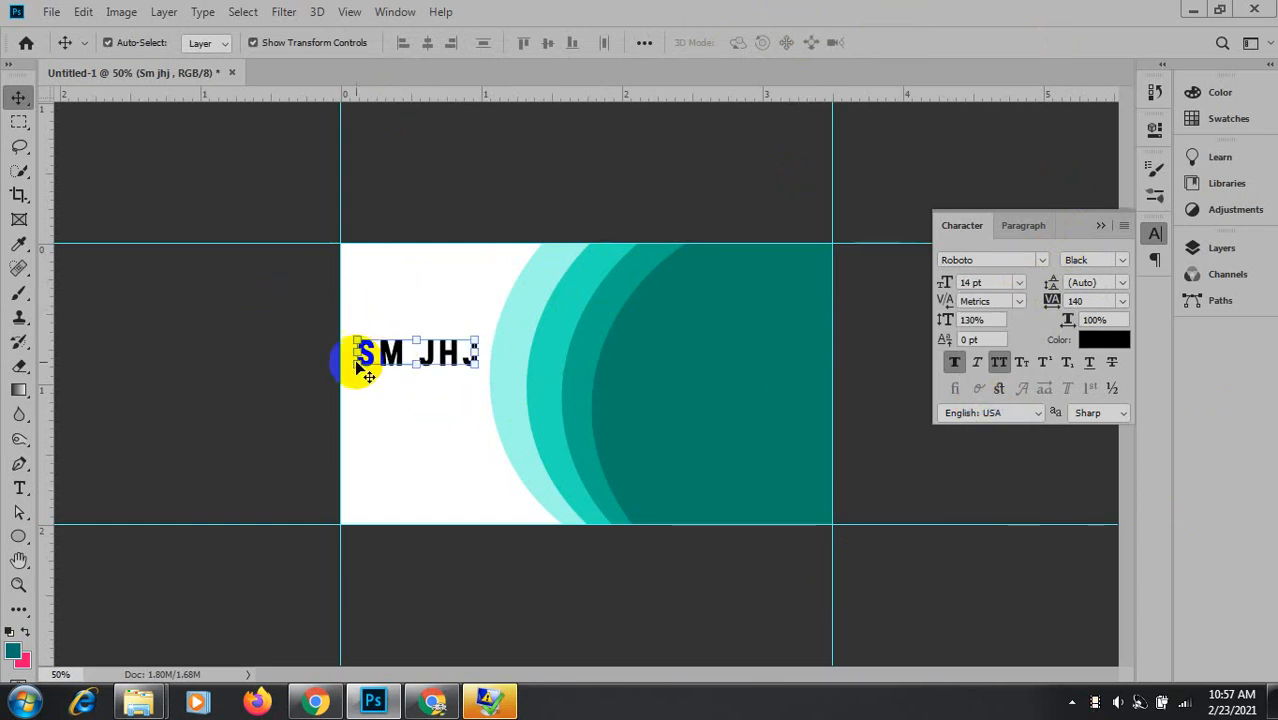
pyautogui.click(412, 416)
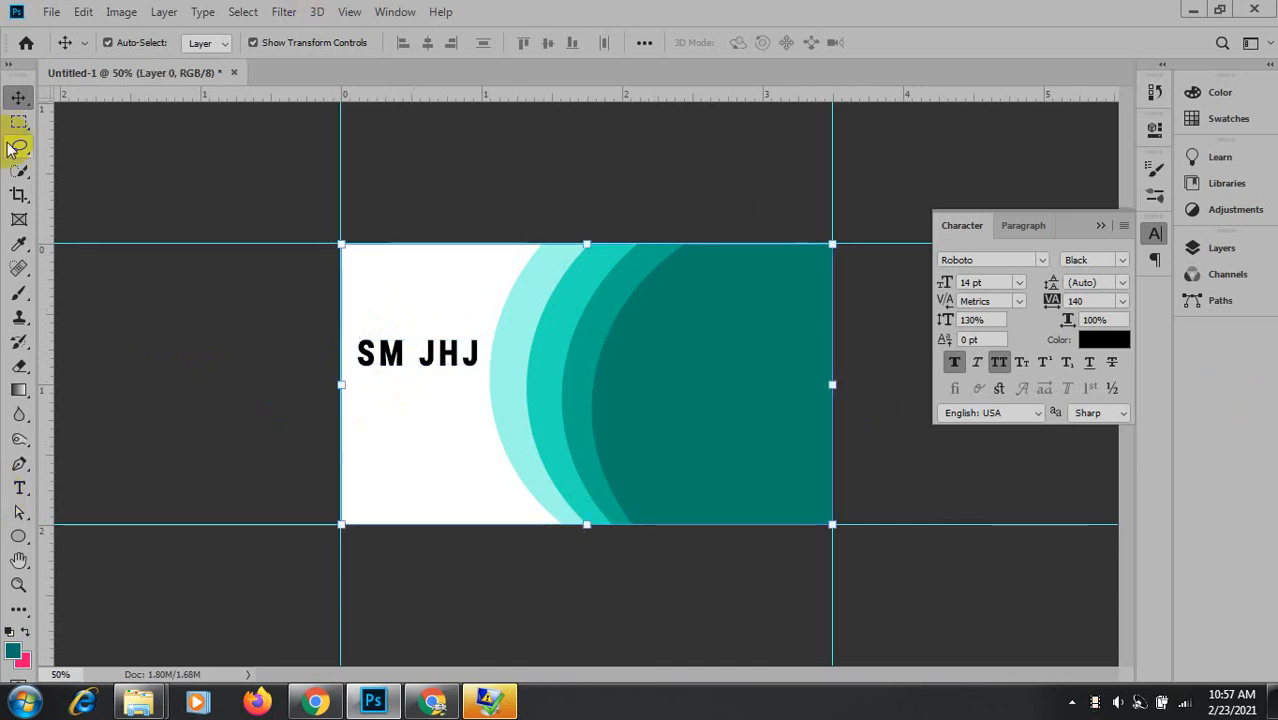
pyautogui.click(17, 487)
# Add a 10 pt GRAPHIC DESIGN subtitle below the name in Thin weight.
pyautogui.click(358, 398)
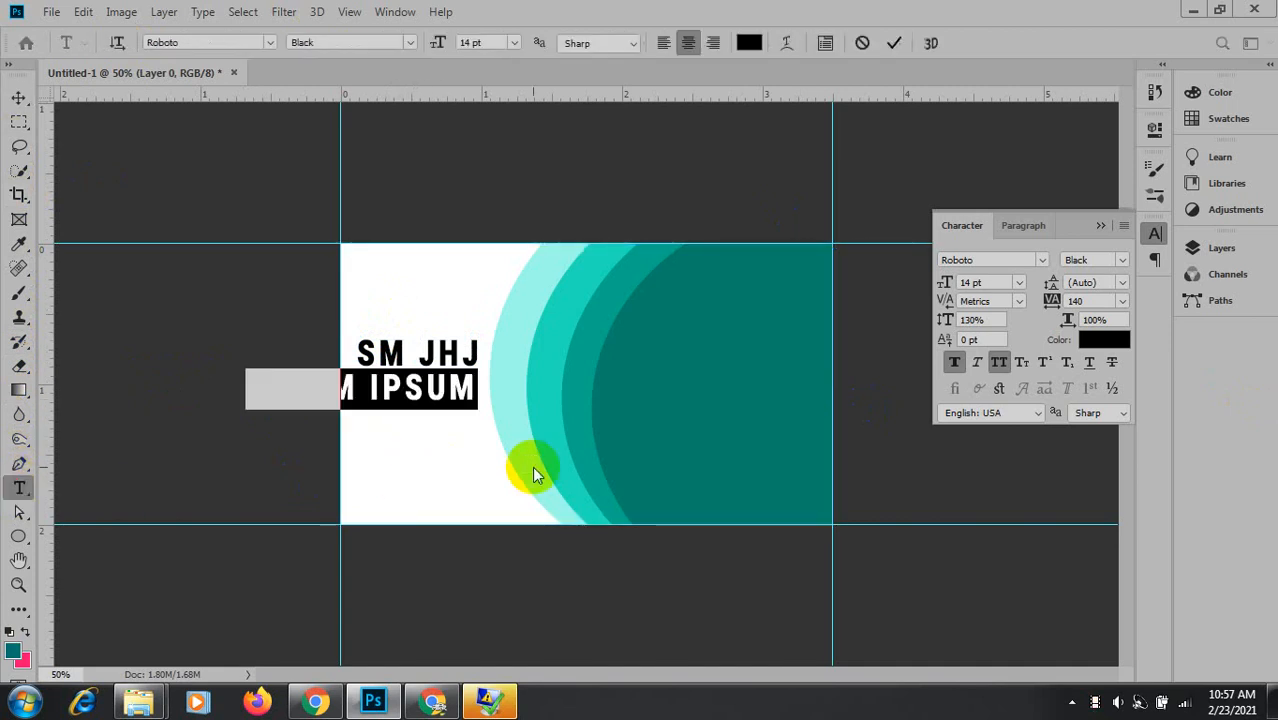
pyautogui.click(516, 44)
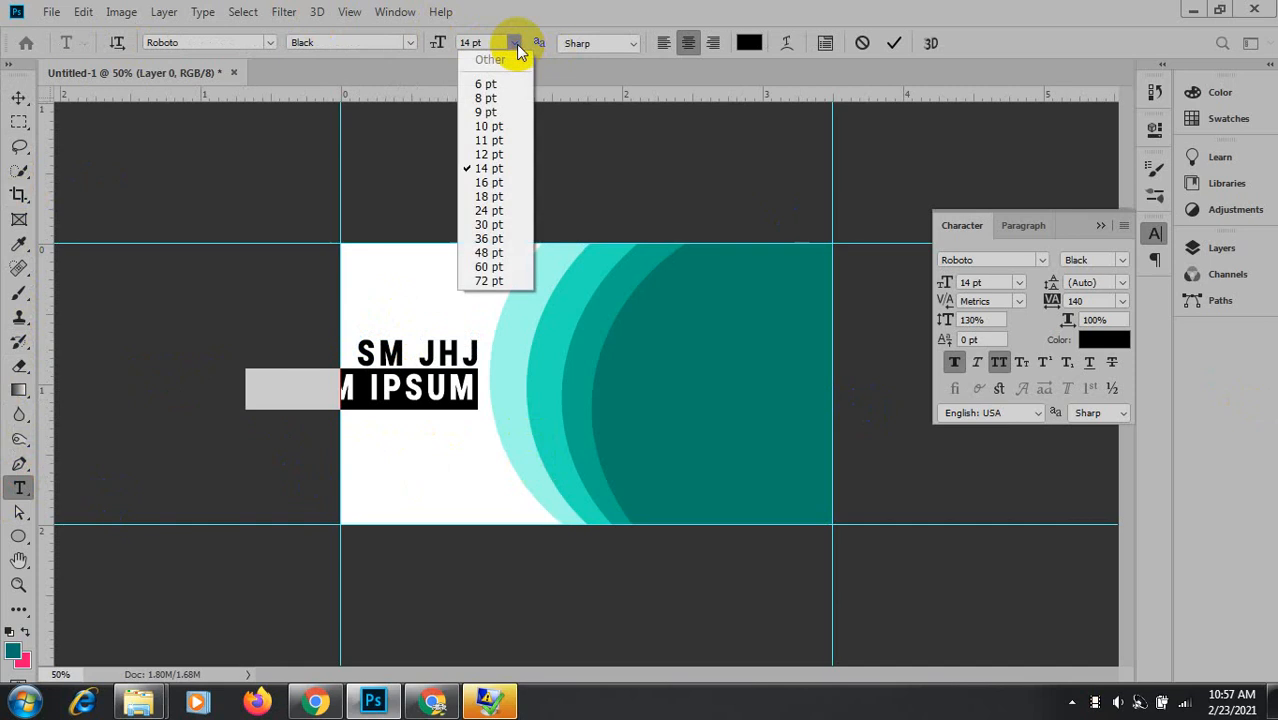
pyautogui.click(488, 126)
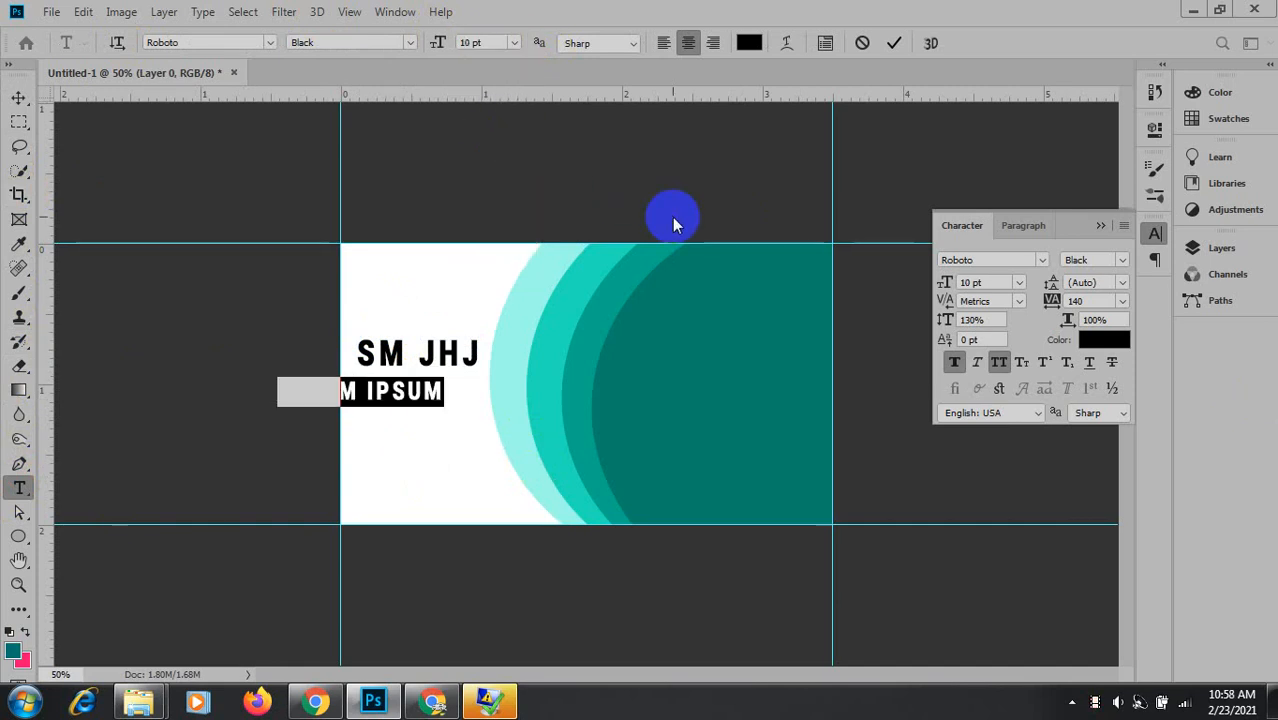
pyautogui.write('GR ')
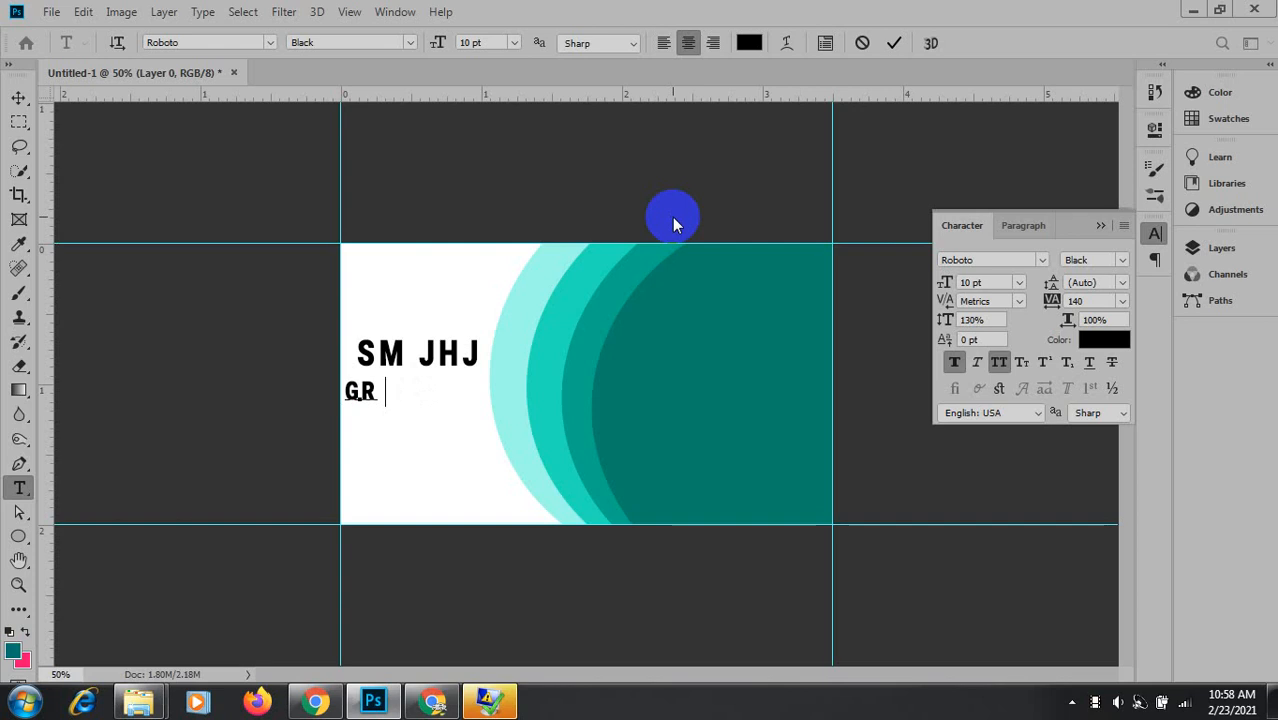
pyautogui.write('APH')
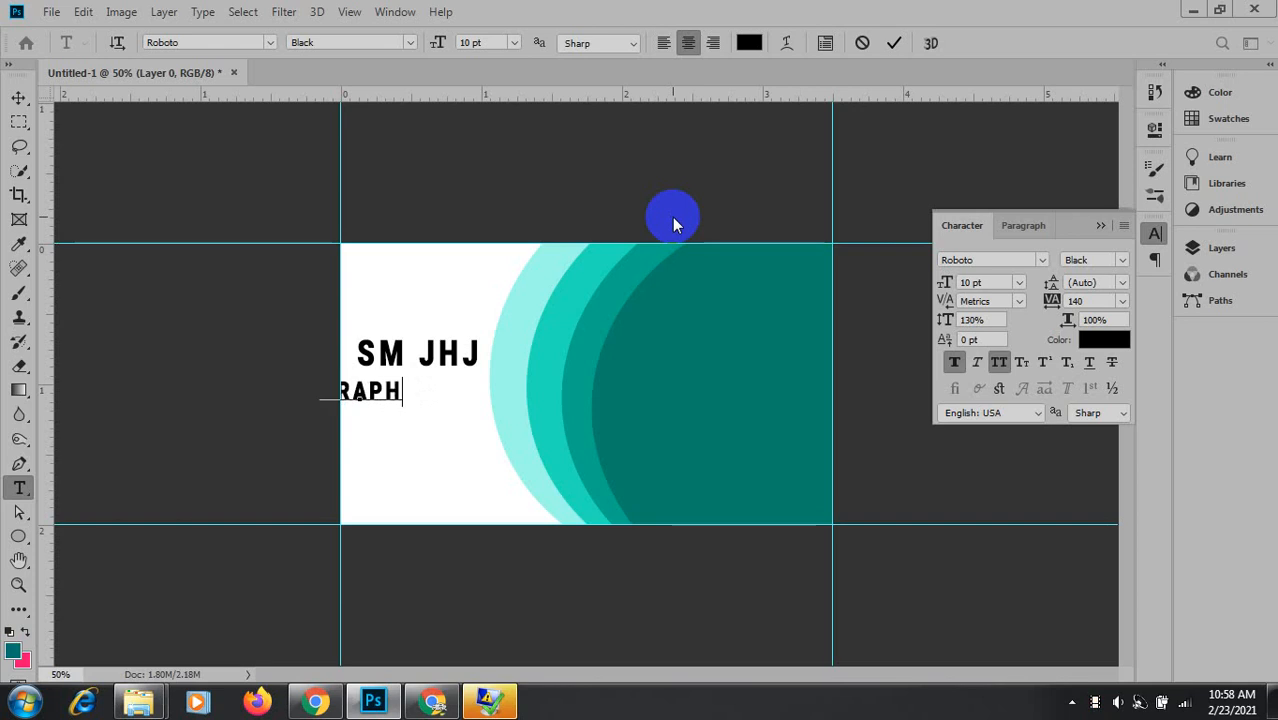
pyautogui.write('IC ')
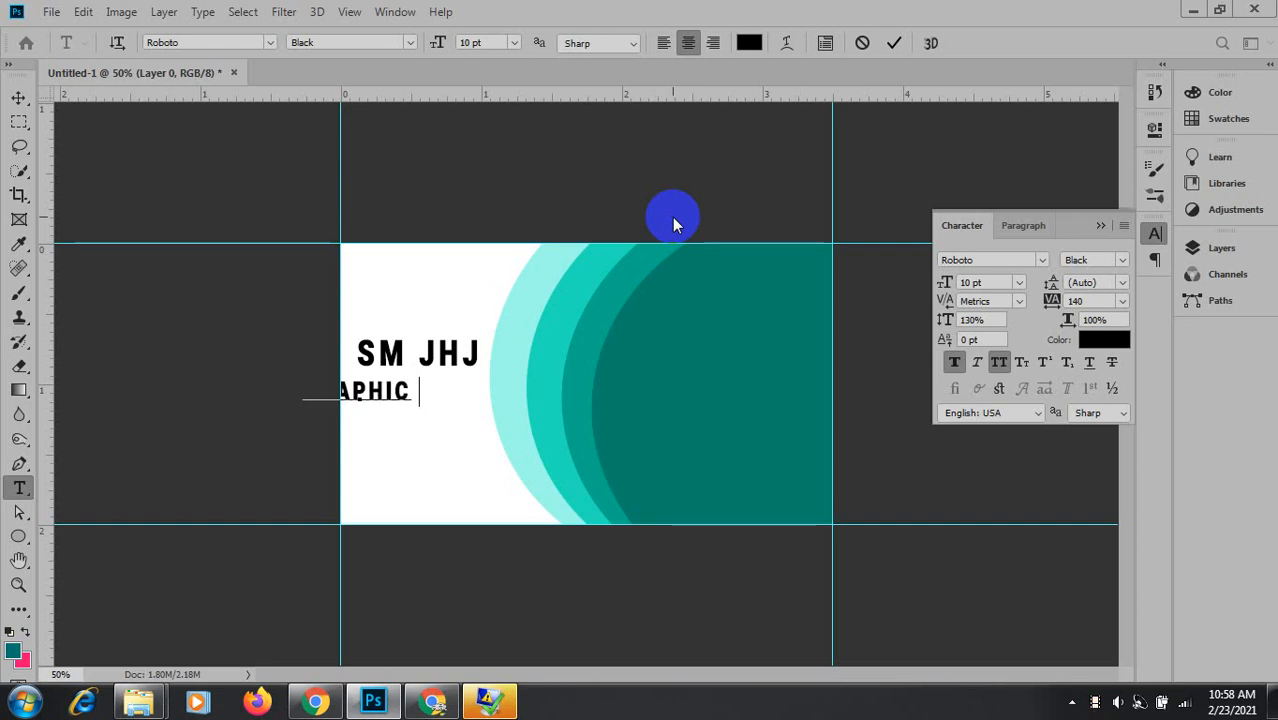
pyautogui.write('DES')
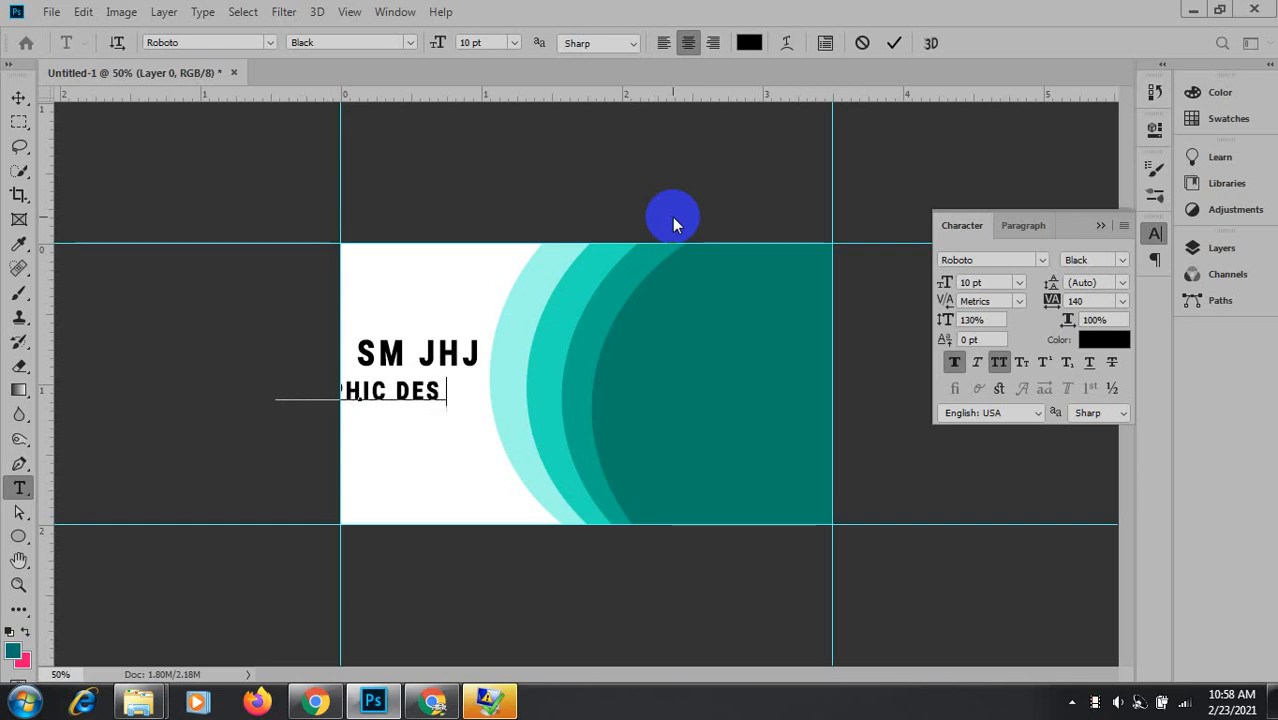
pyautogui.write('IG')
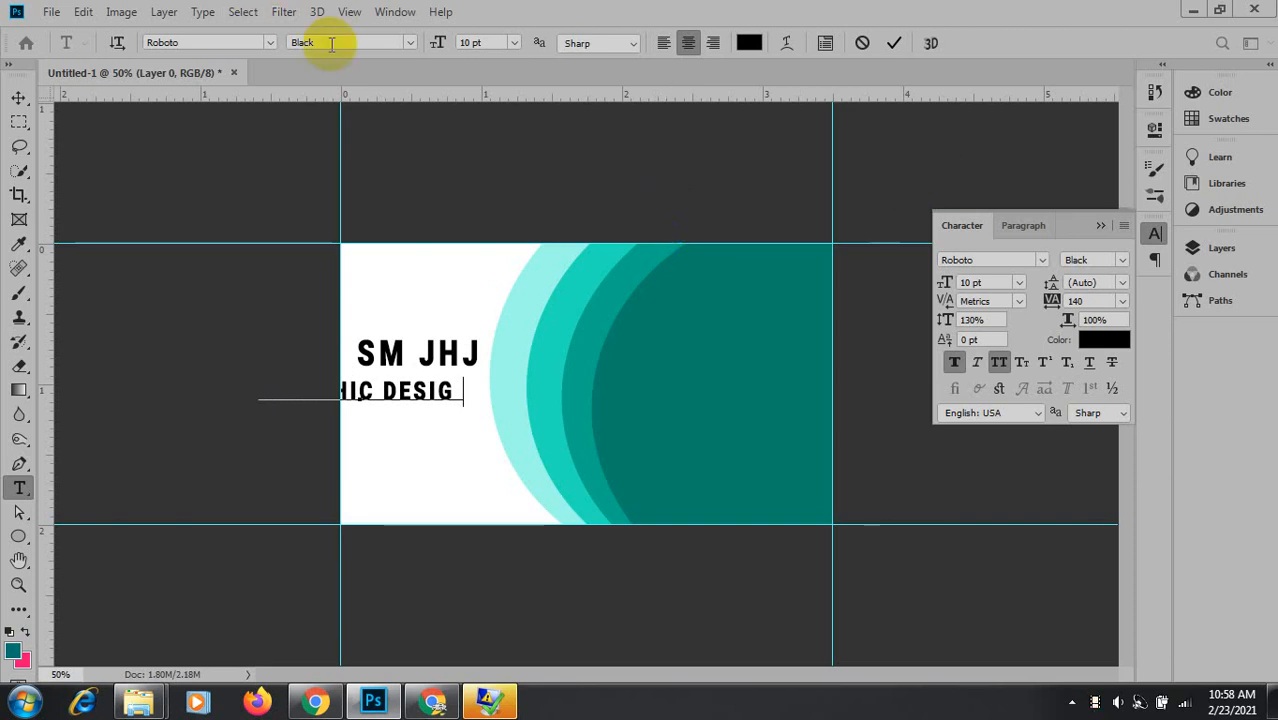
pyautogui.click(411, 43)
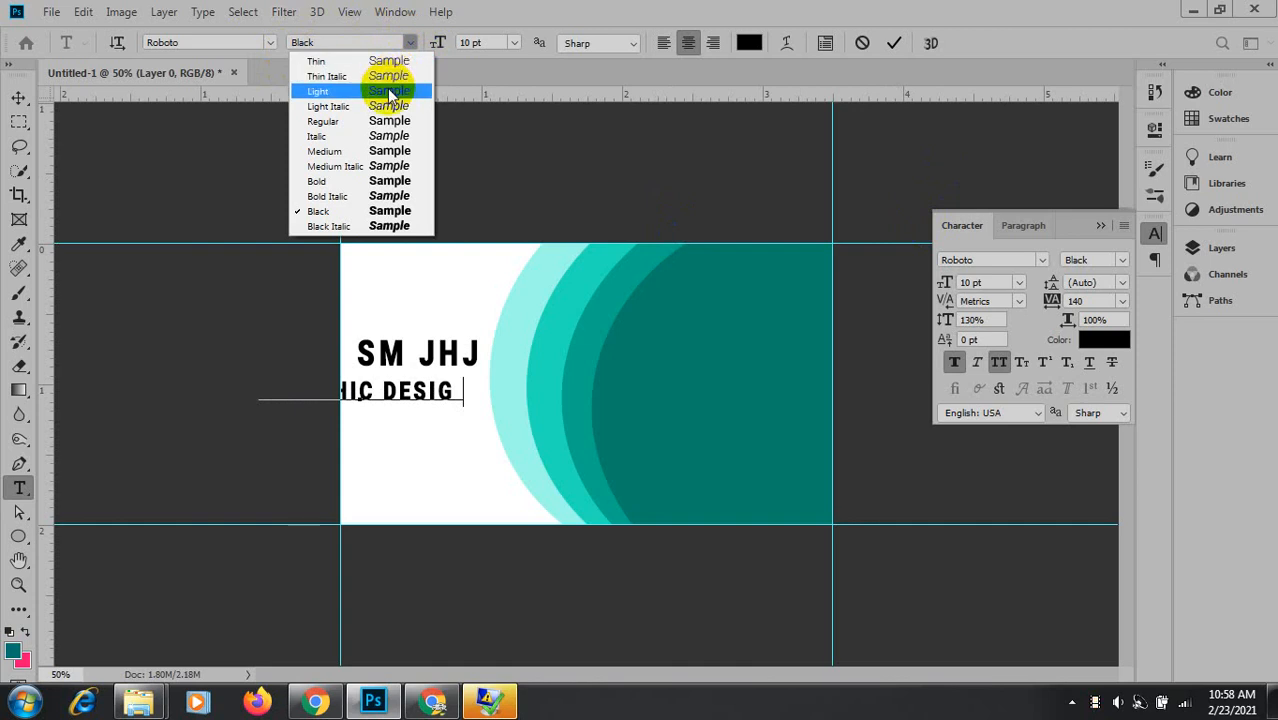
pyautogui.click(394, 62)
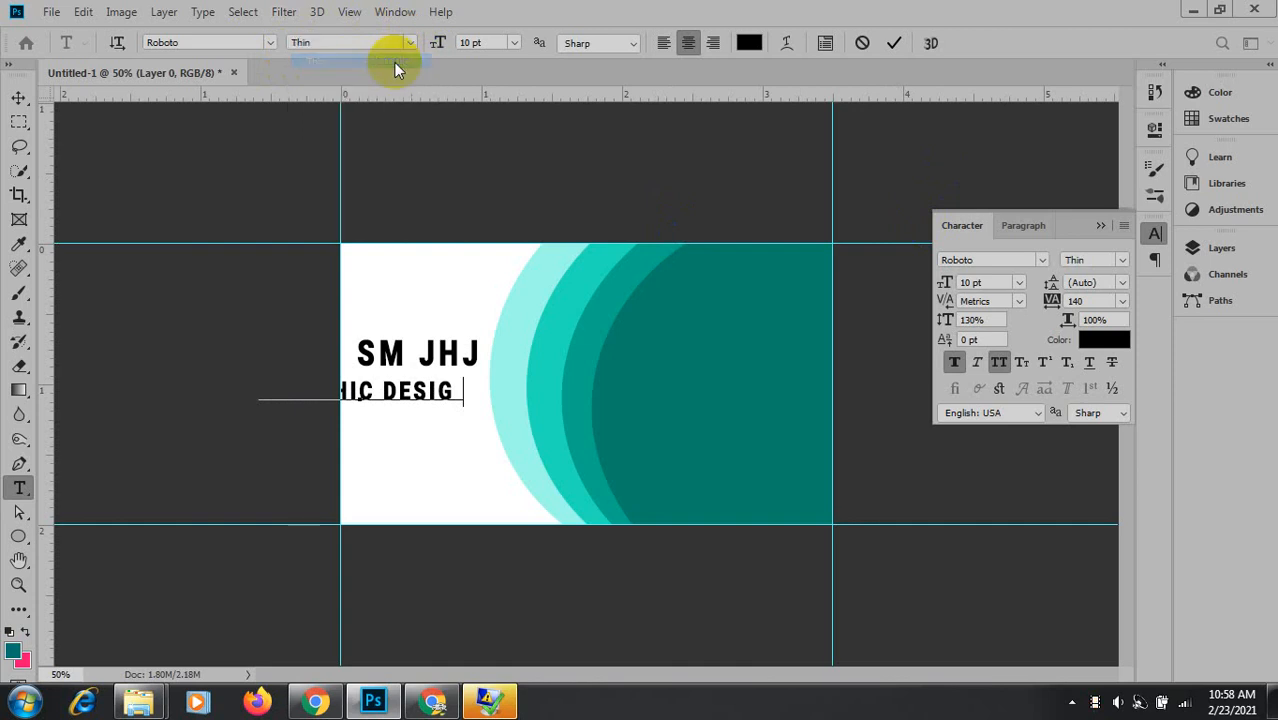
pyautogui.write('N')
pyautogui.click(205, 42)
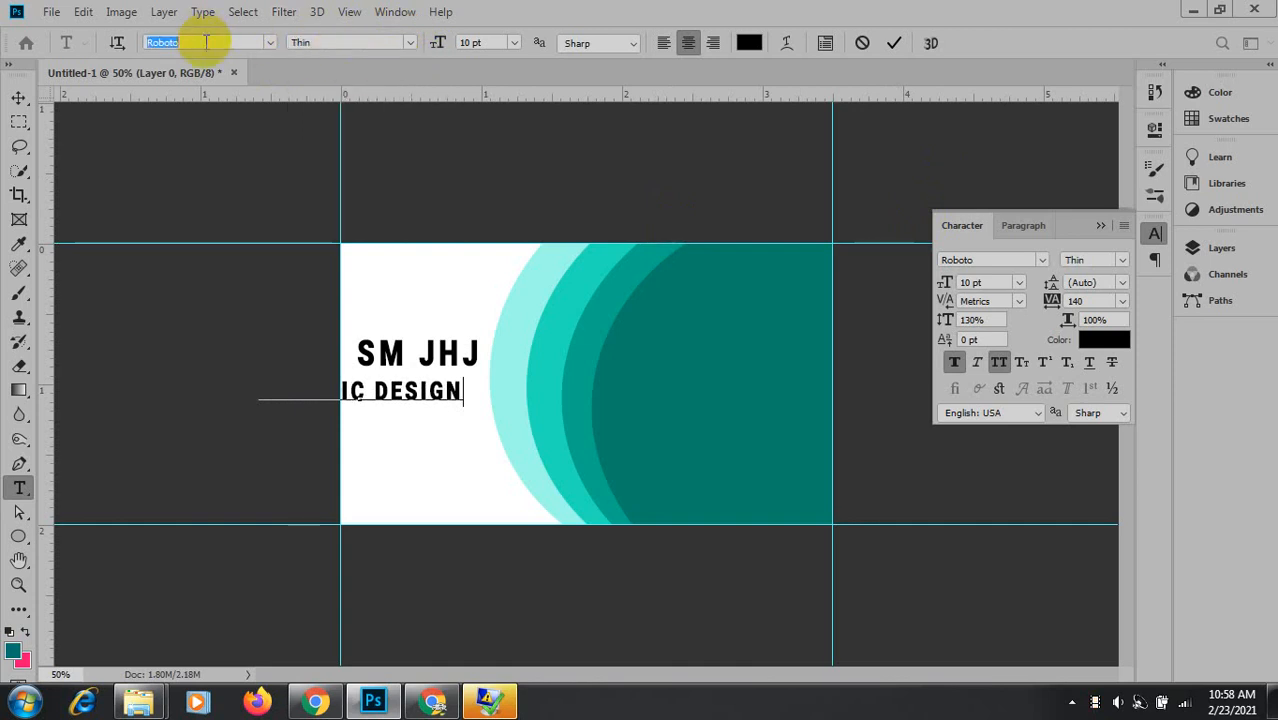
pyautogui.click(434, 704)
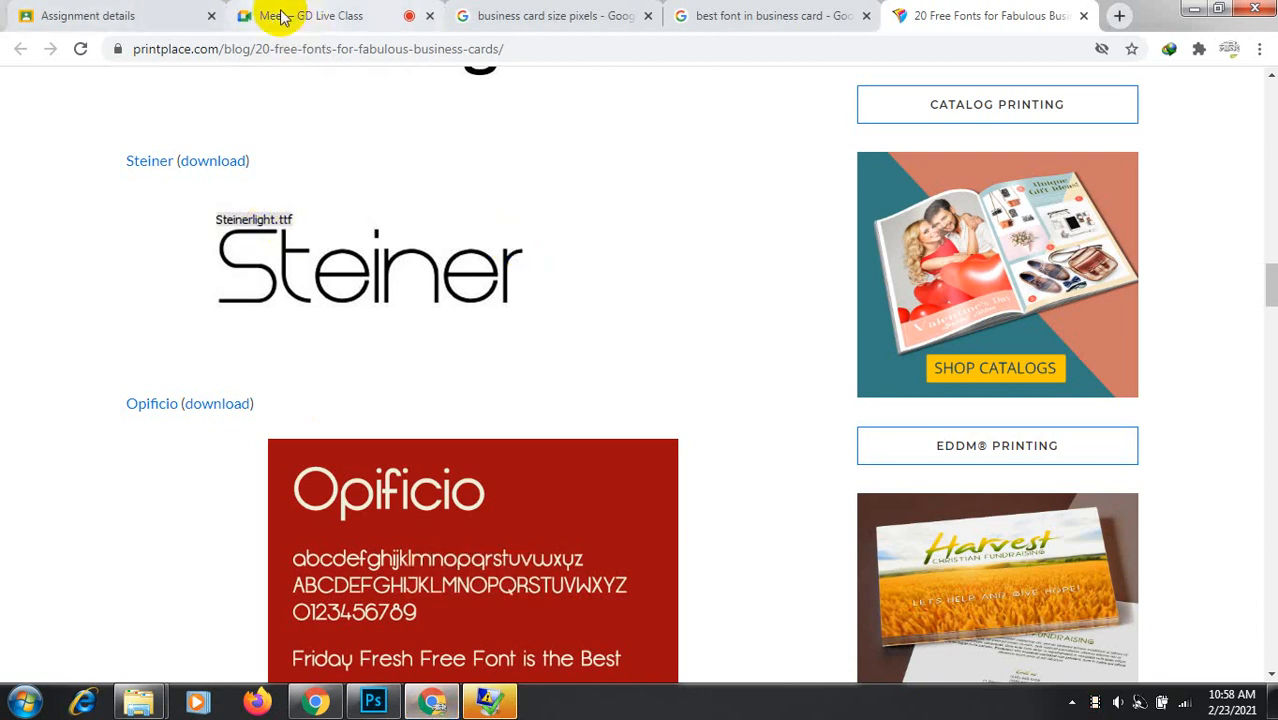
# Look at the Steiner font sample in Chrome, then return to the Photoshop card.
pyautogui.moveTo(391, 706)
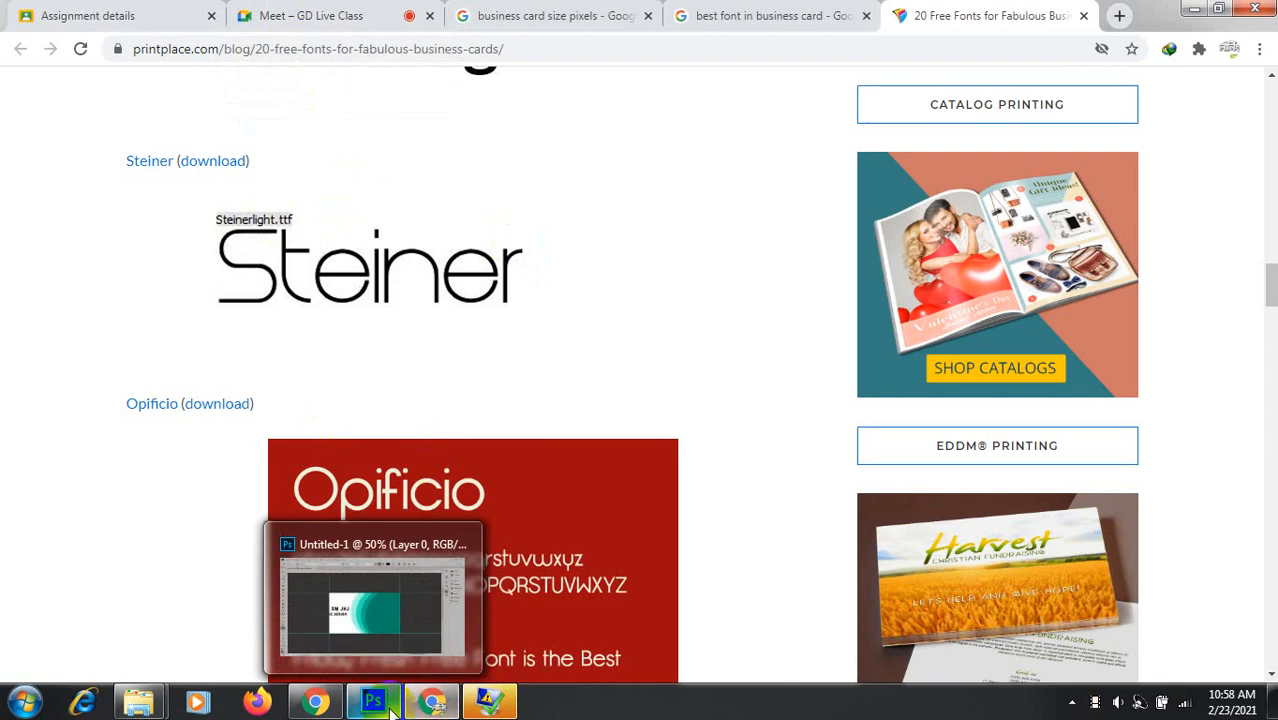
pyautogui.click(372, 600)
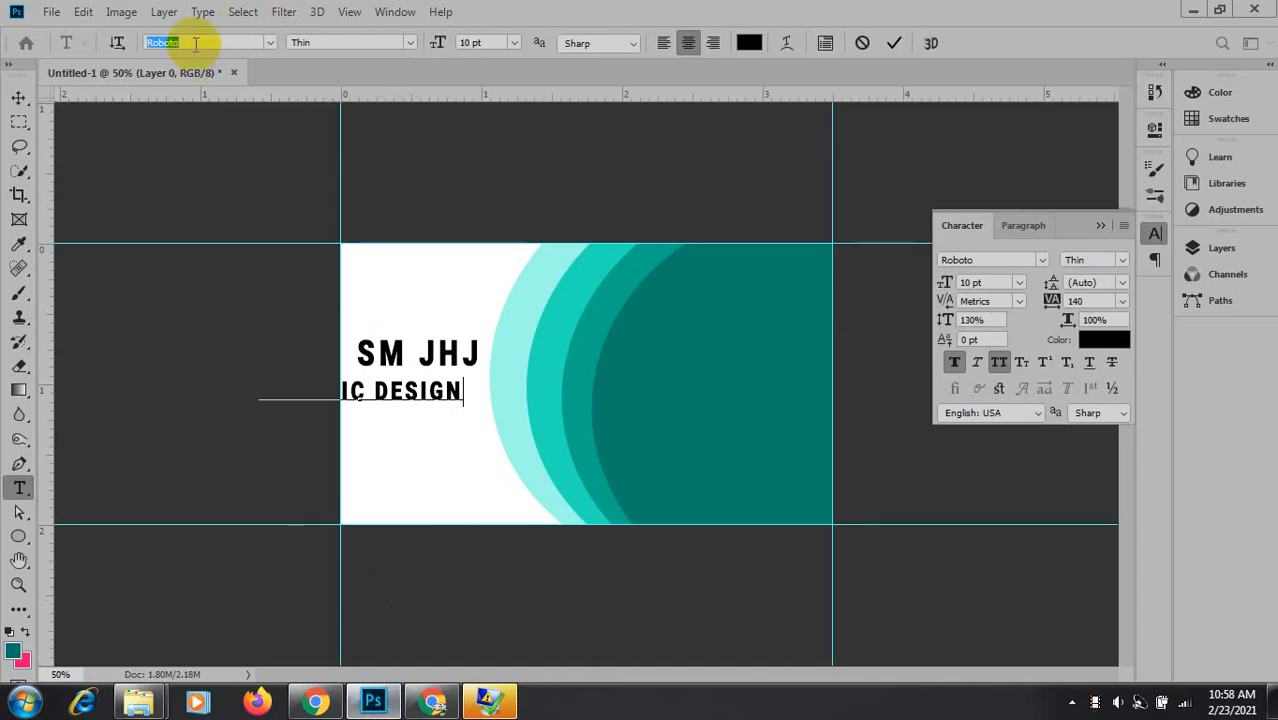
# Retype the subtitle as STEINER and set it in the Steiner Regular font.
pyautogui.moveTo(447, 392); pyautogui.dragTo(222, 394)
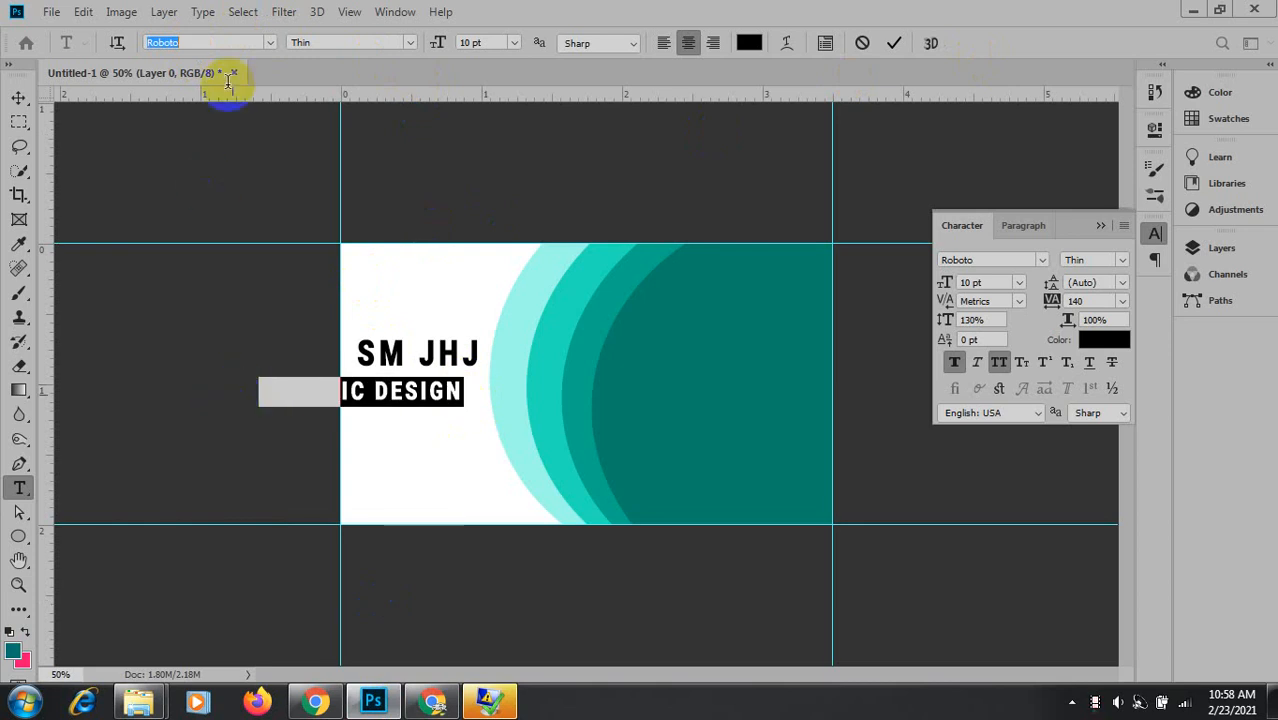
pyautogui.write('ST')
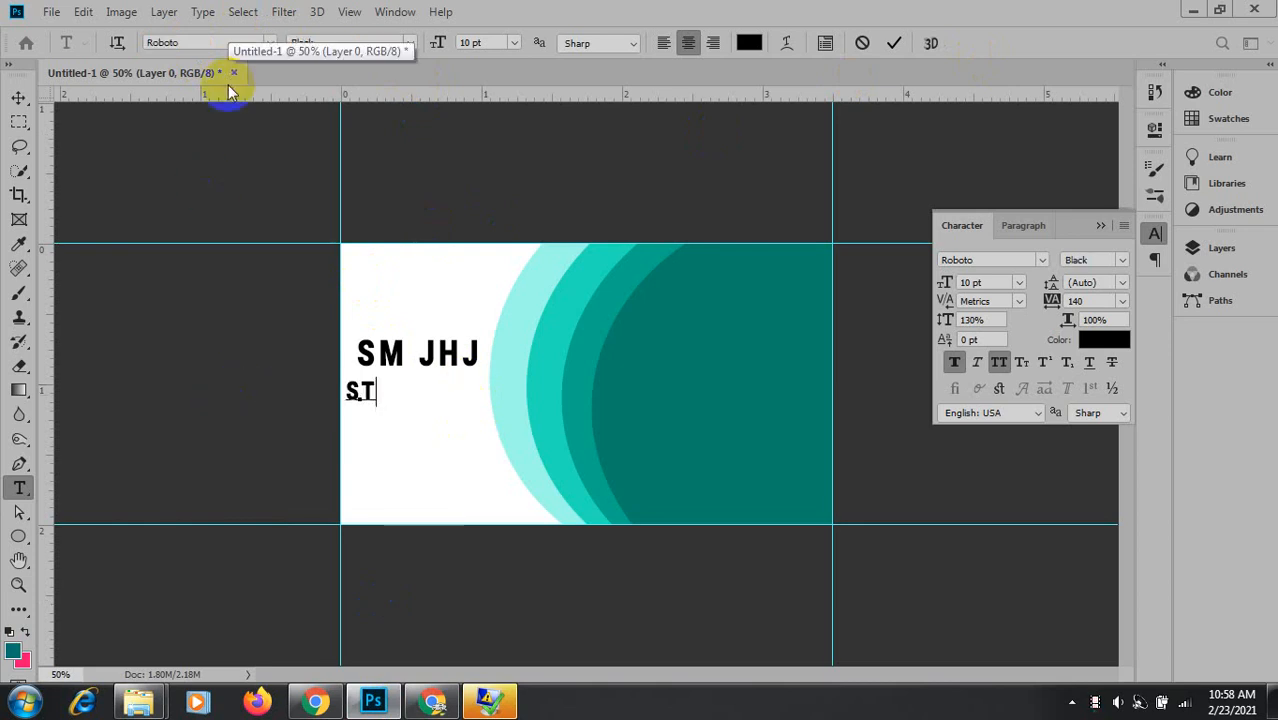
pyautogui.write('EIN')
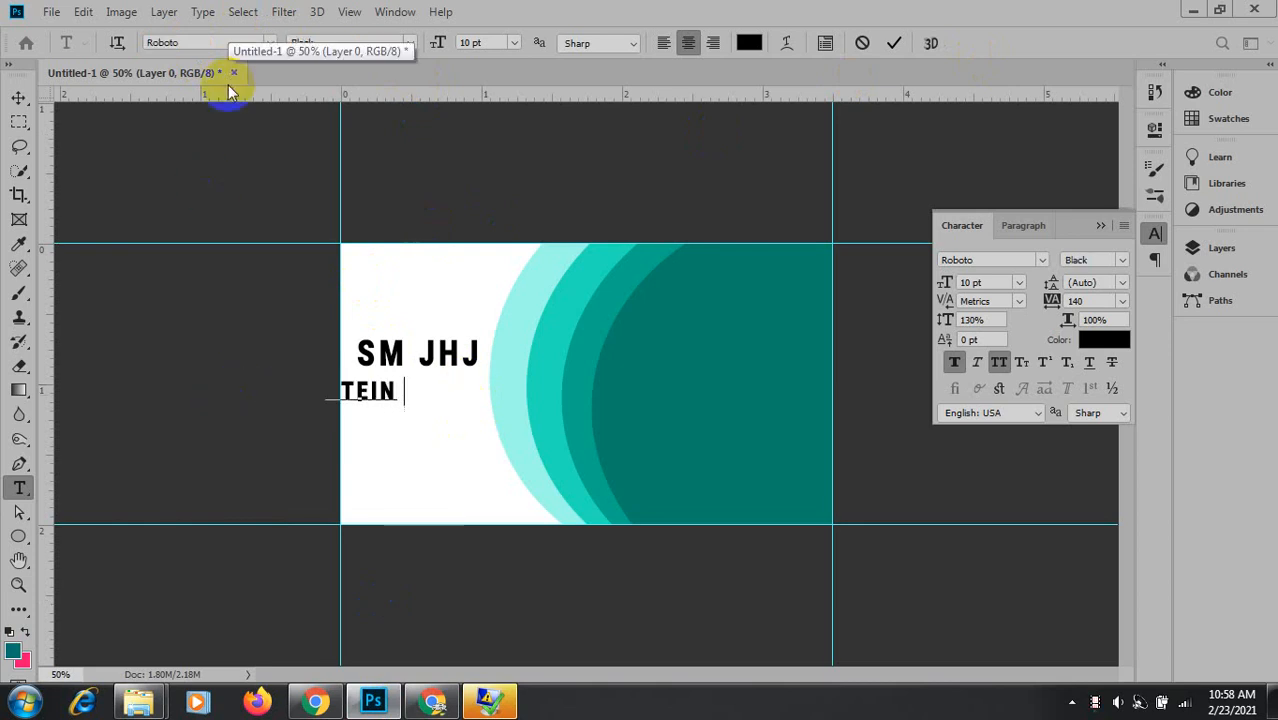
pyautogui.write('ER')
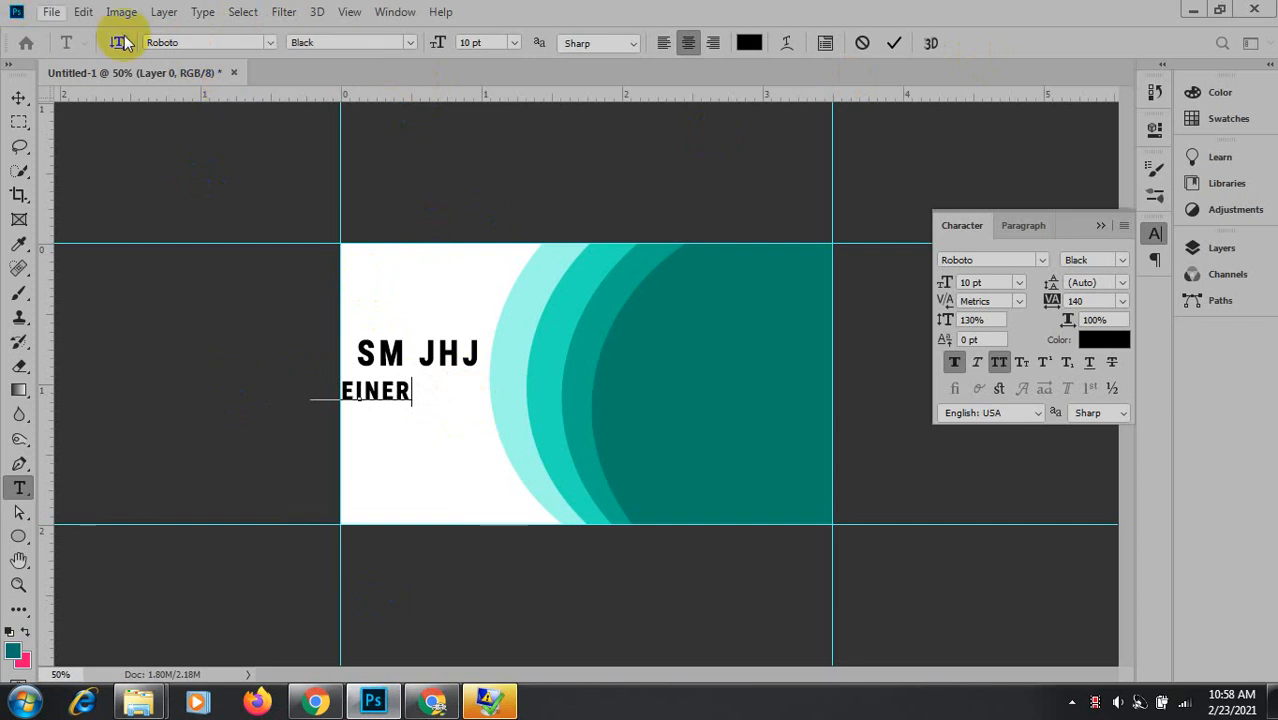
pyautogui.click(183, 43)
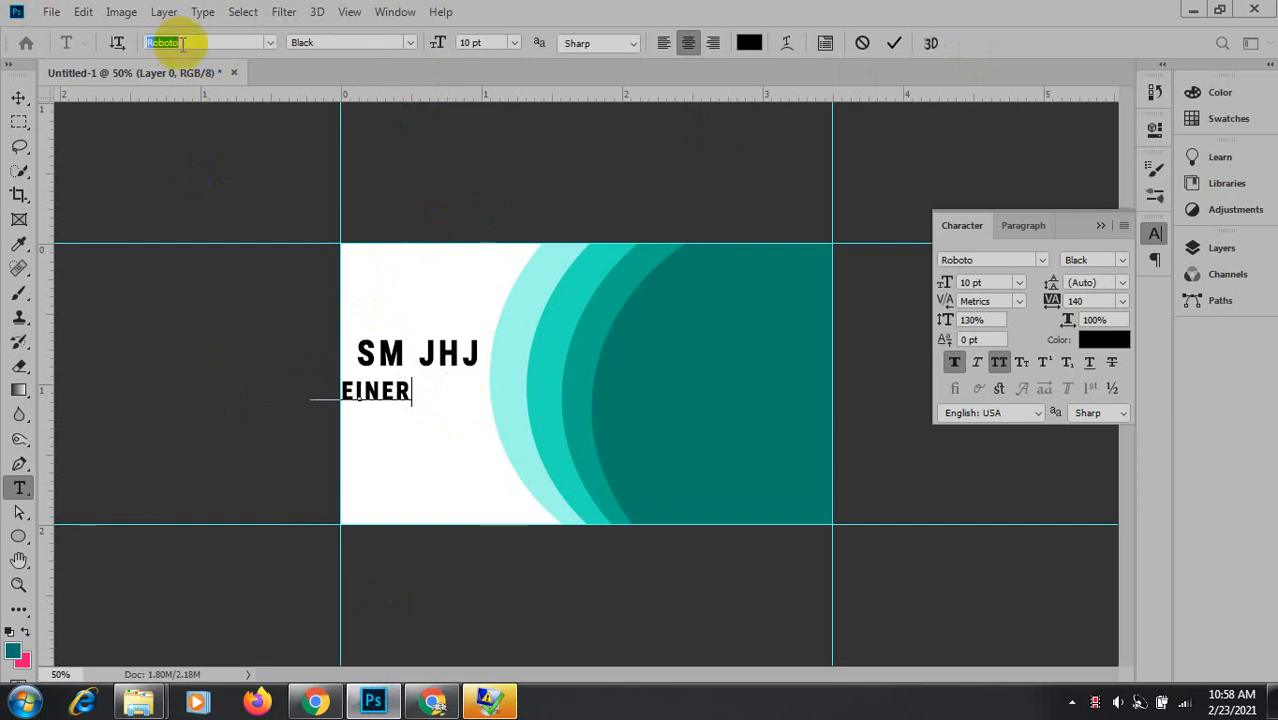
pyautogui.write('st')
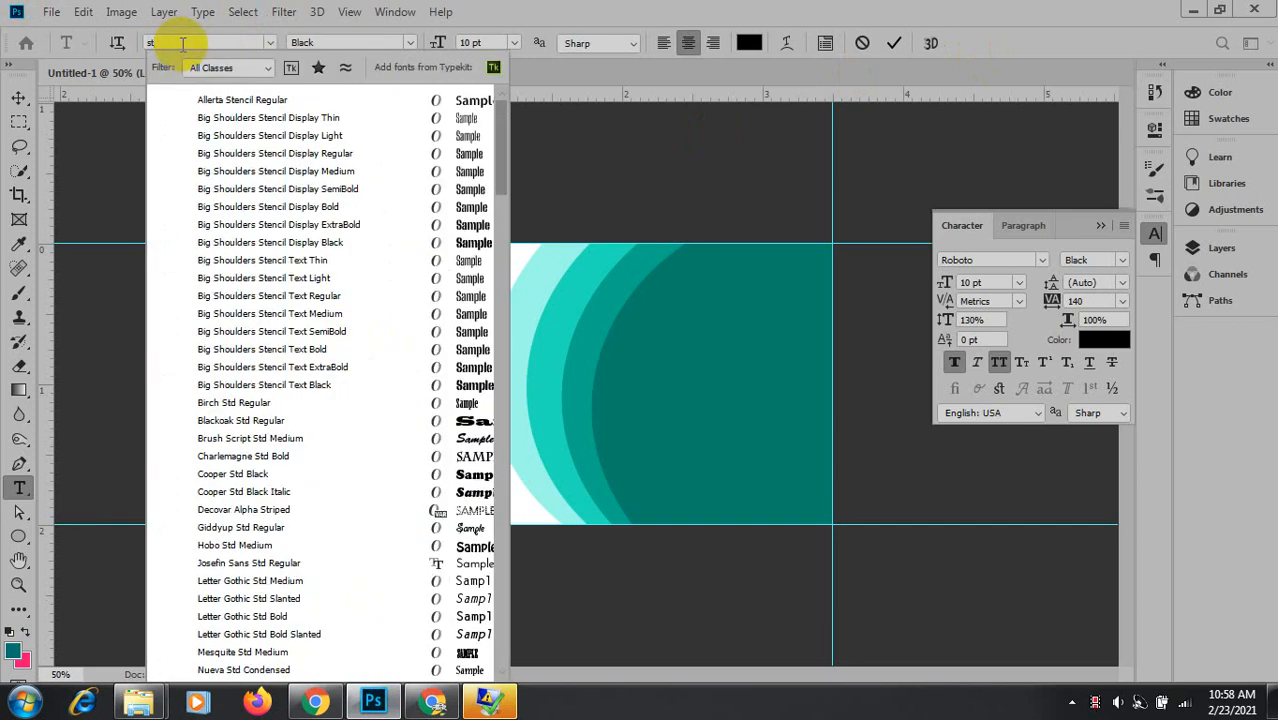
pyautogui.write('einer')
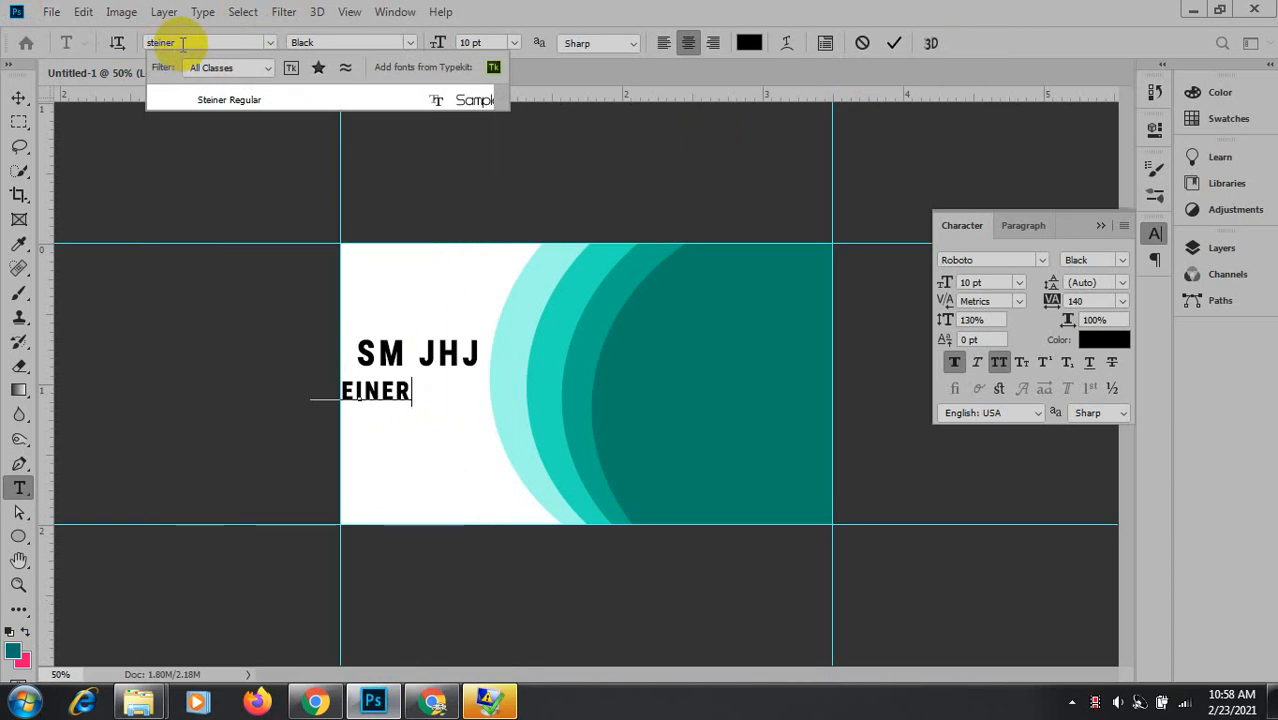
pyautogui.press('Return')
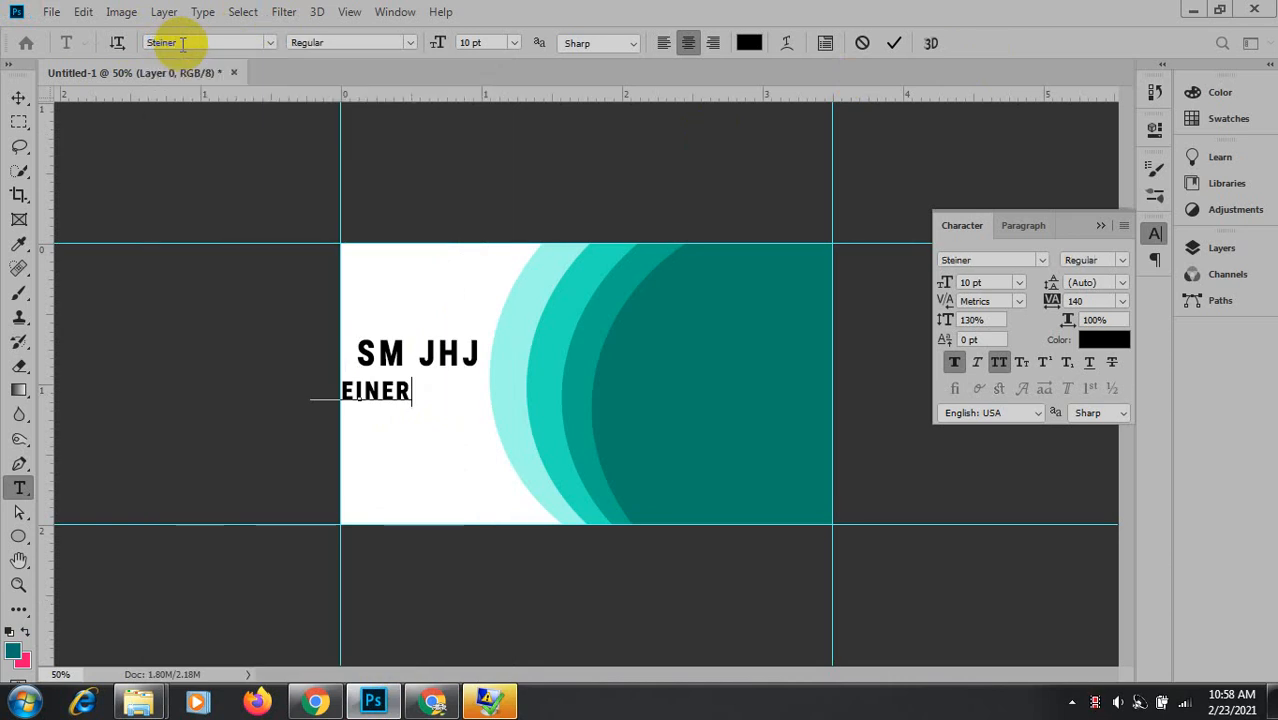
pyautogui.click(308, 399)
pyautogui.moveTo(408, 399); pyautogui.dragTo(97, 243)
pyautogui.click(197, 43)
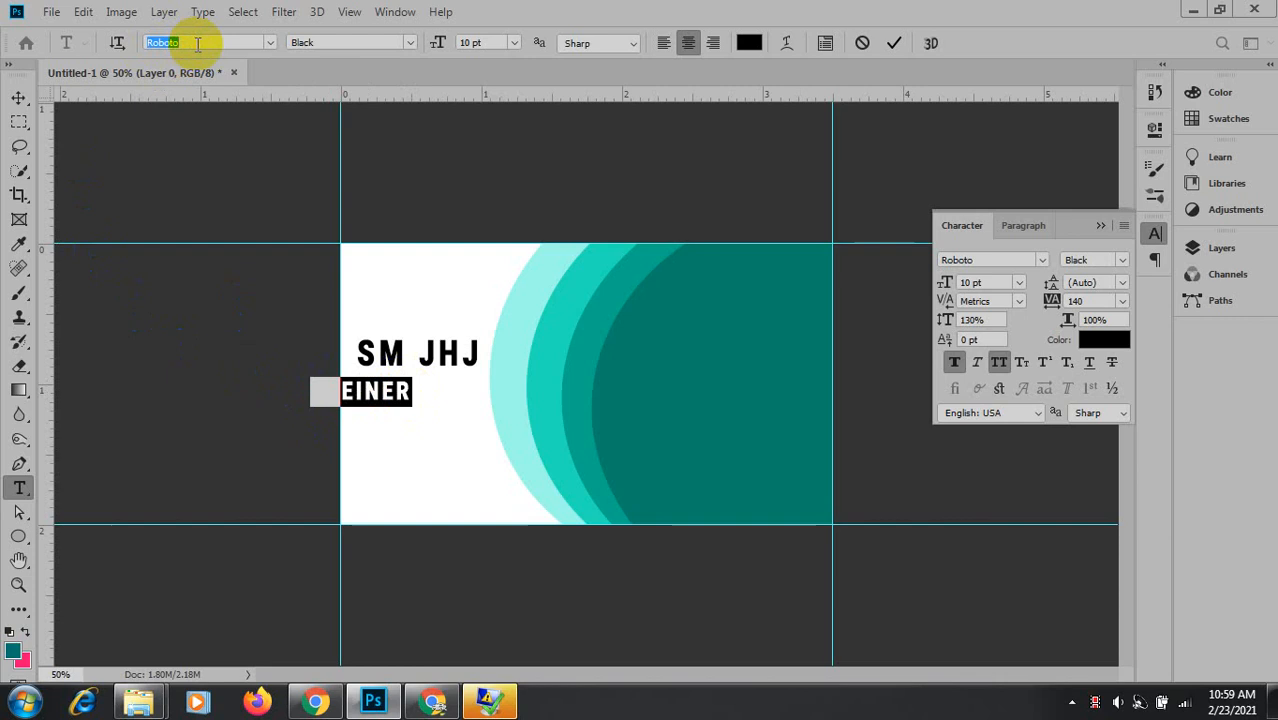
pyautogui.write('steiner')
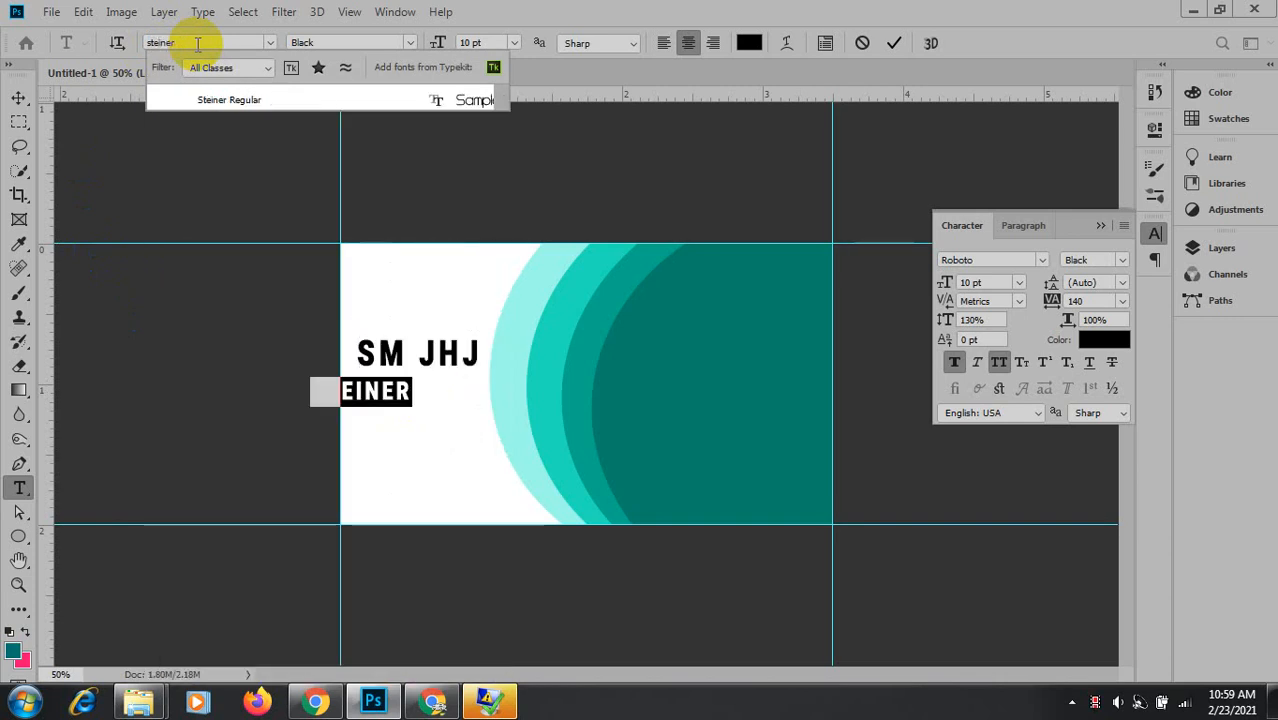
pyautogui.press('Return')
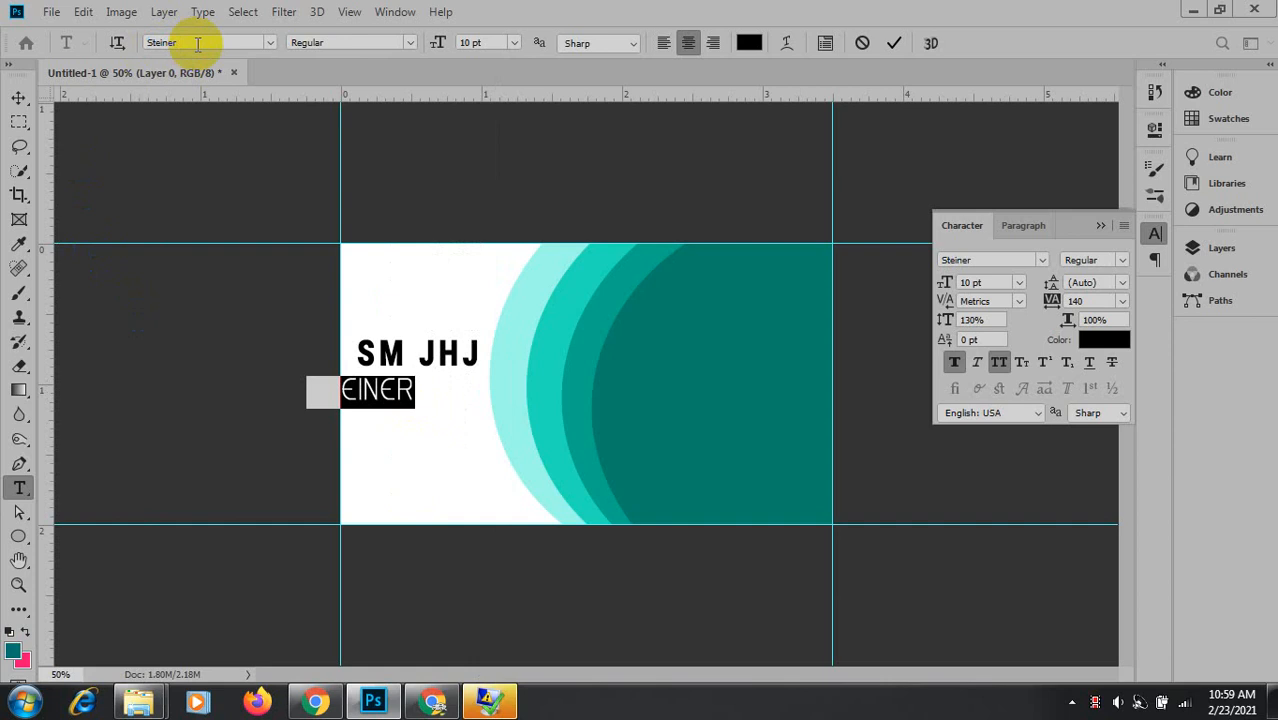
pyautogui.click(19, 97)
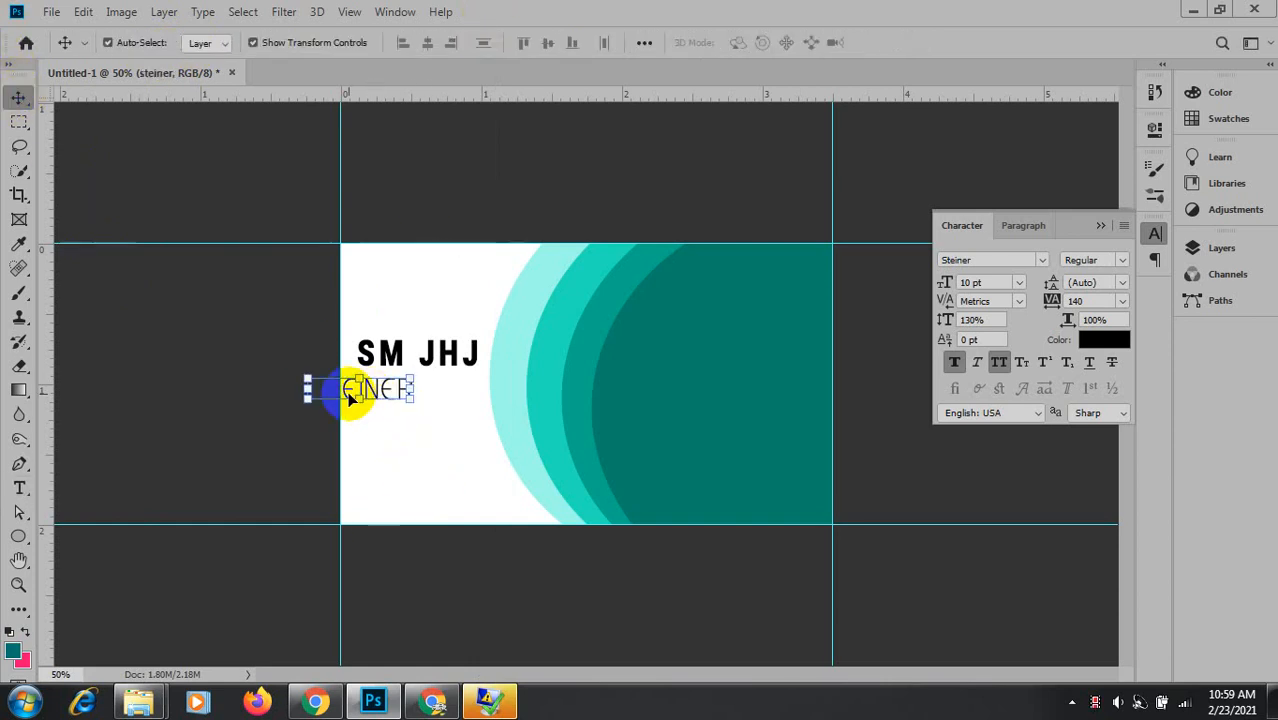
# Nudge STEINER down onto the card, commit the name, and select all the subtitle's text.
pyautogui.moveTo(347, 395); pyautogui.dragTo(384, 411)
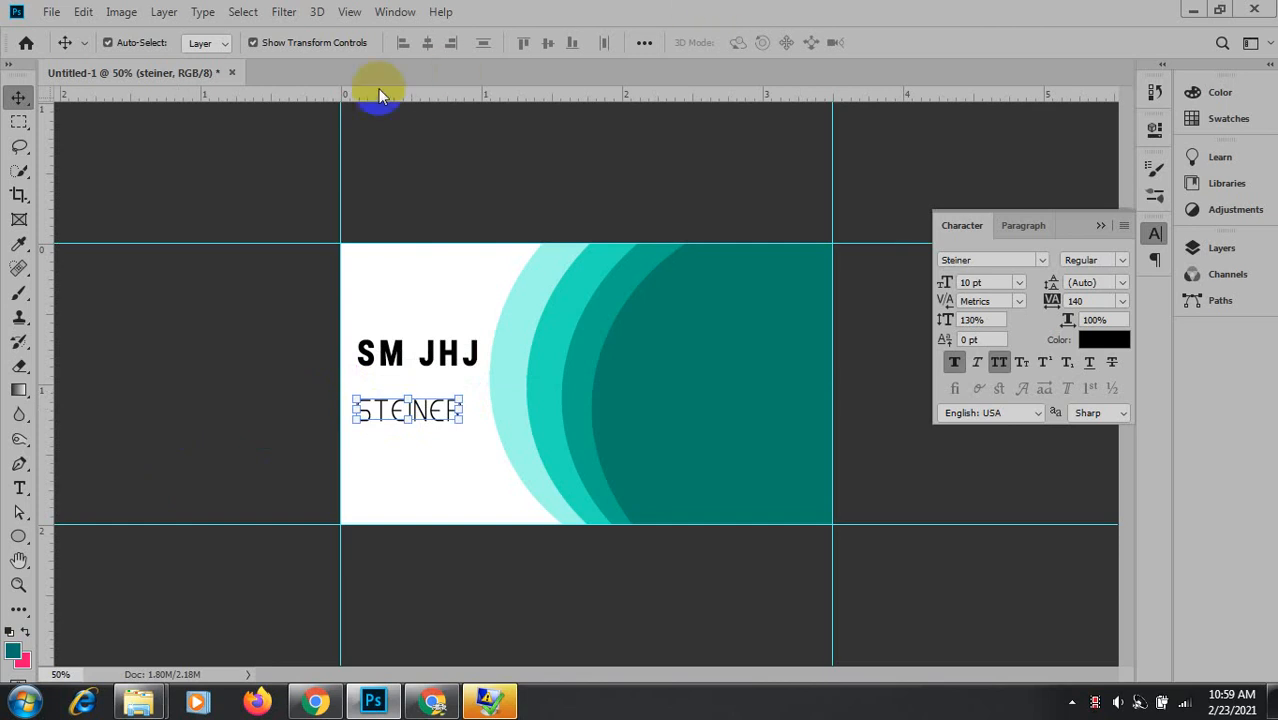
pyautogui.click(450, 365)
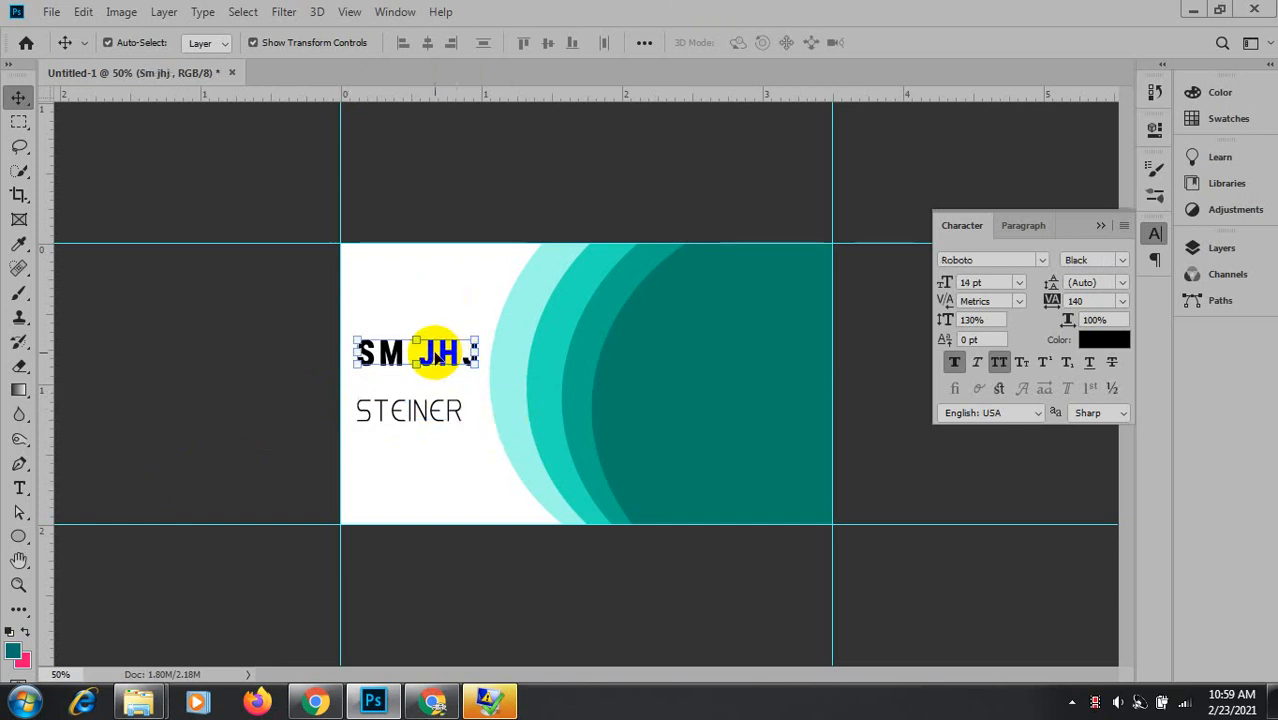
pyautogui.click(1097, 226)
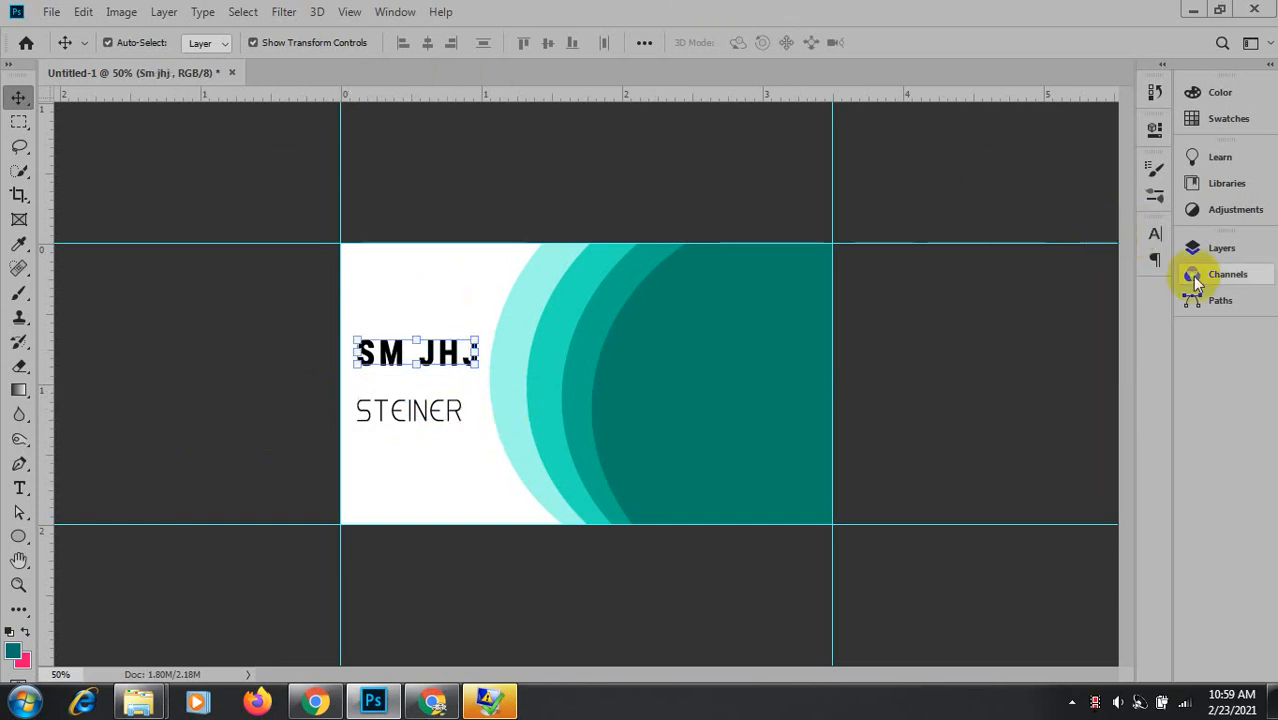
pyautogui.click(1205, 250)
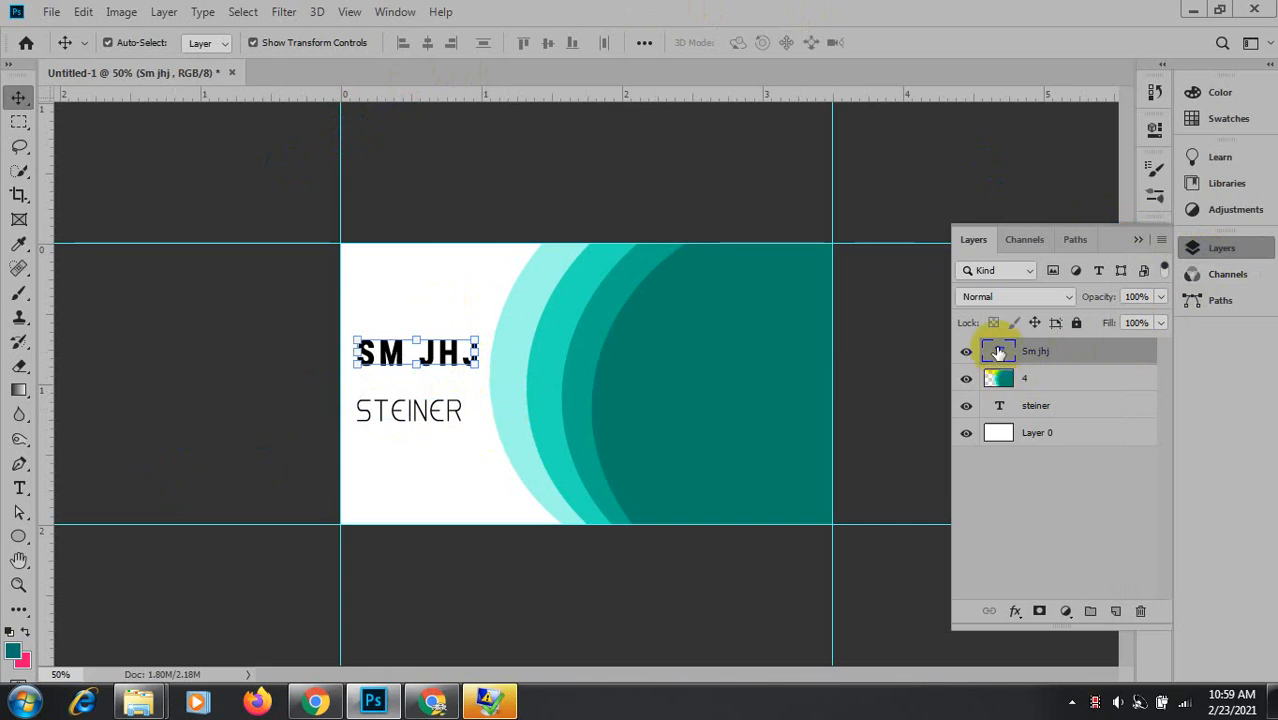
pyautogui.doubleClick(1000, 351)
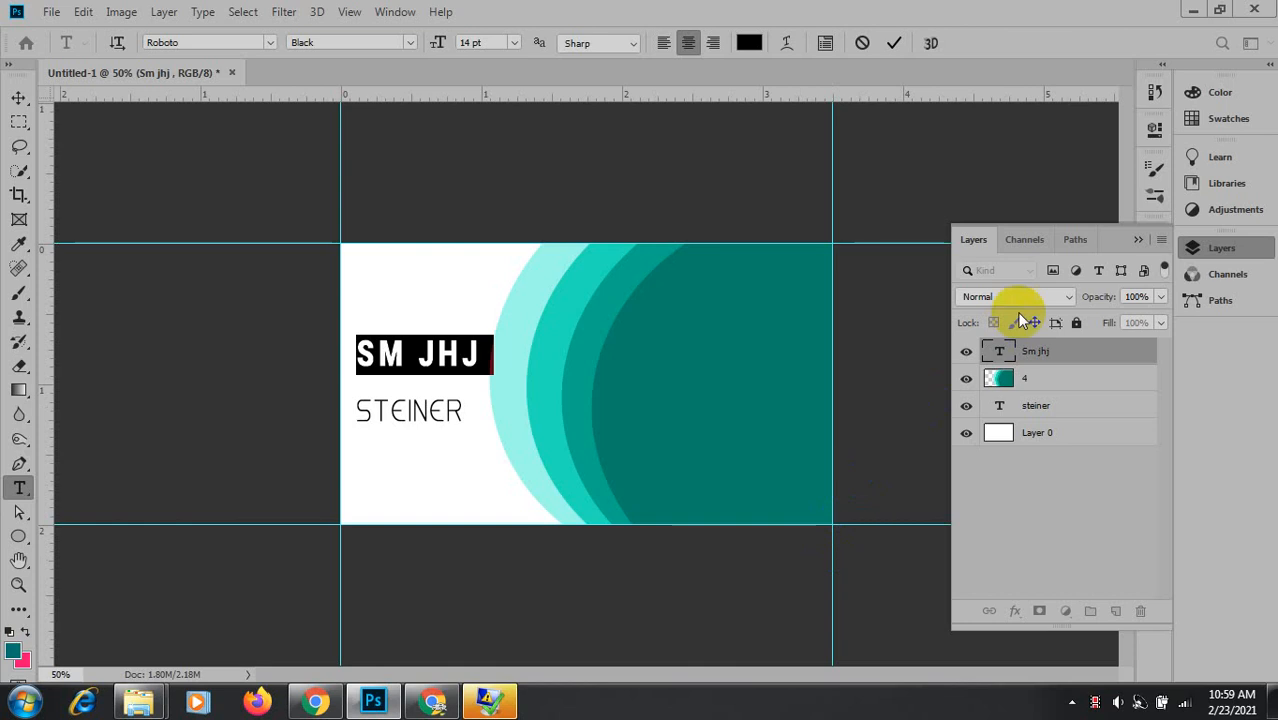
pyautogui.click(893, 43)
pyautogui.press('v')
pyautogui.click(1005, 407)
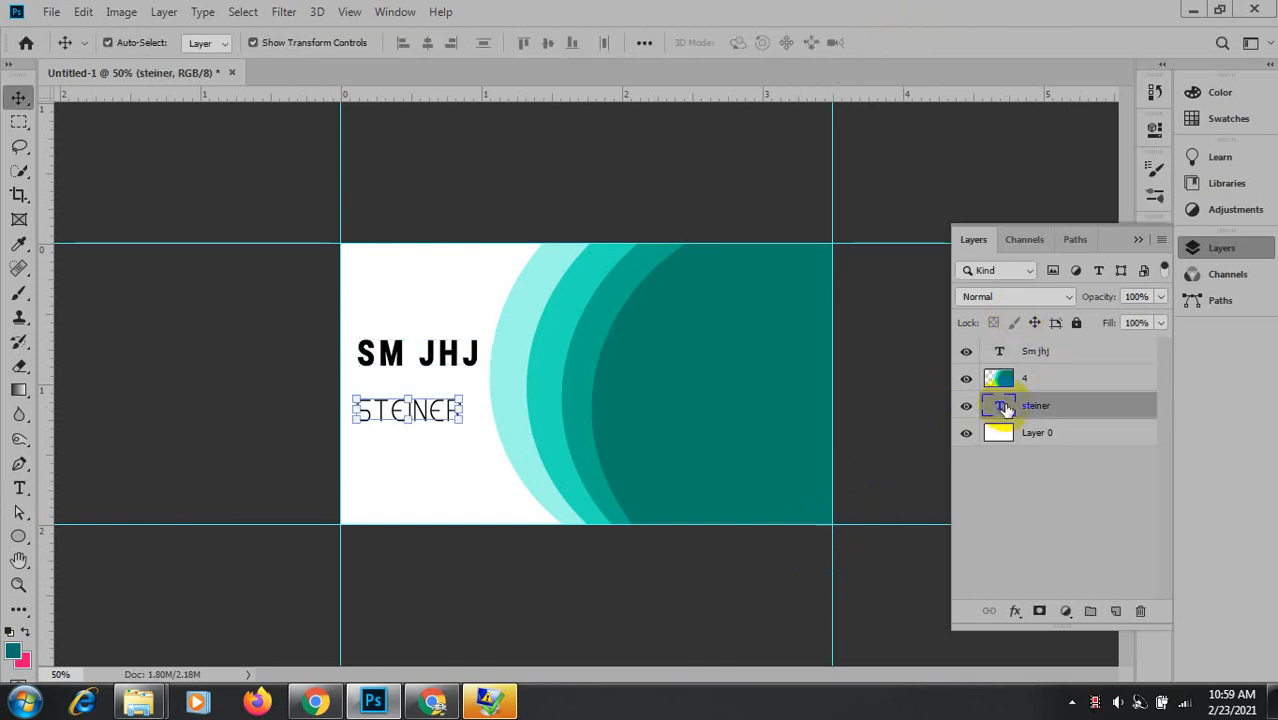
pyautogui.doubleClick(1005, 407)
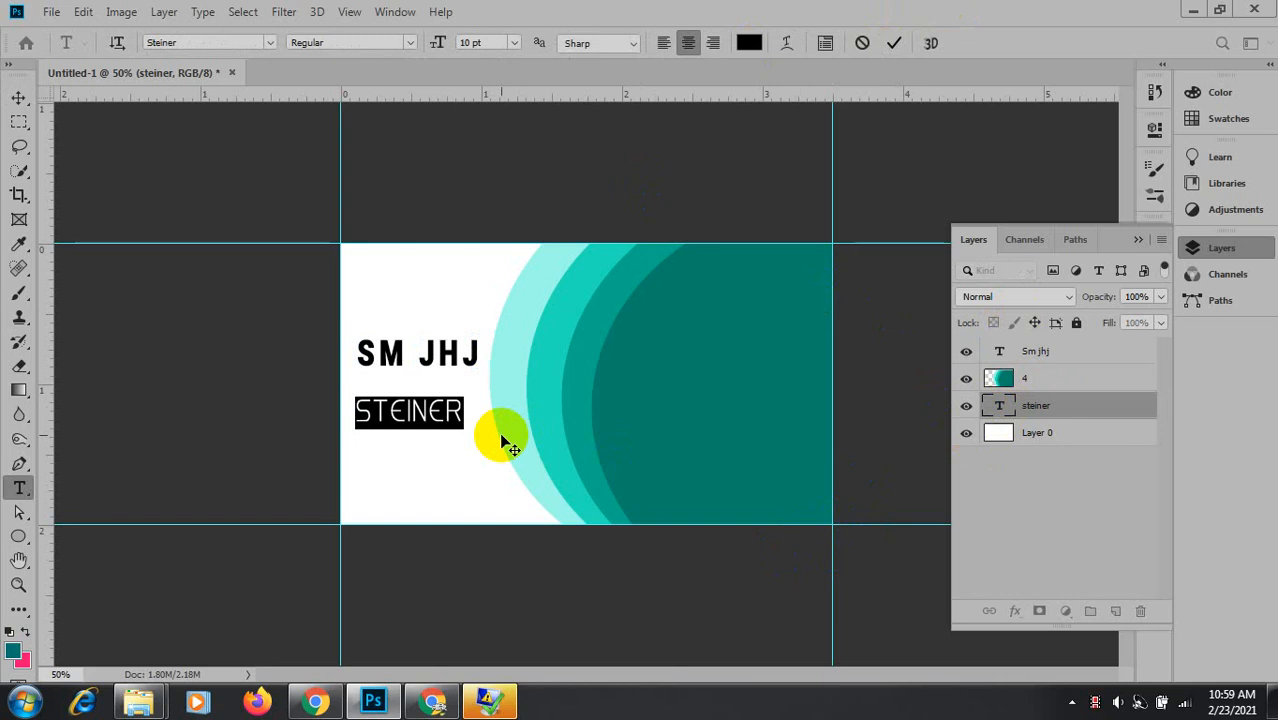
# Replace STEINER with GRAPHIC DESIGN, trying 8 pt before settling on 6 pt.
pyautogui.press('Right')
pyautogui.press('BackSpace')
pyautogui.press('BackSpace')
pyautogui.press('BackSpace')
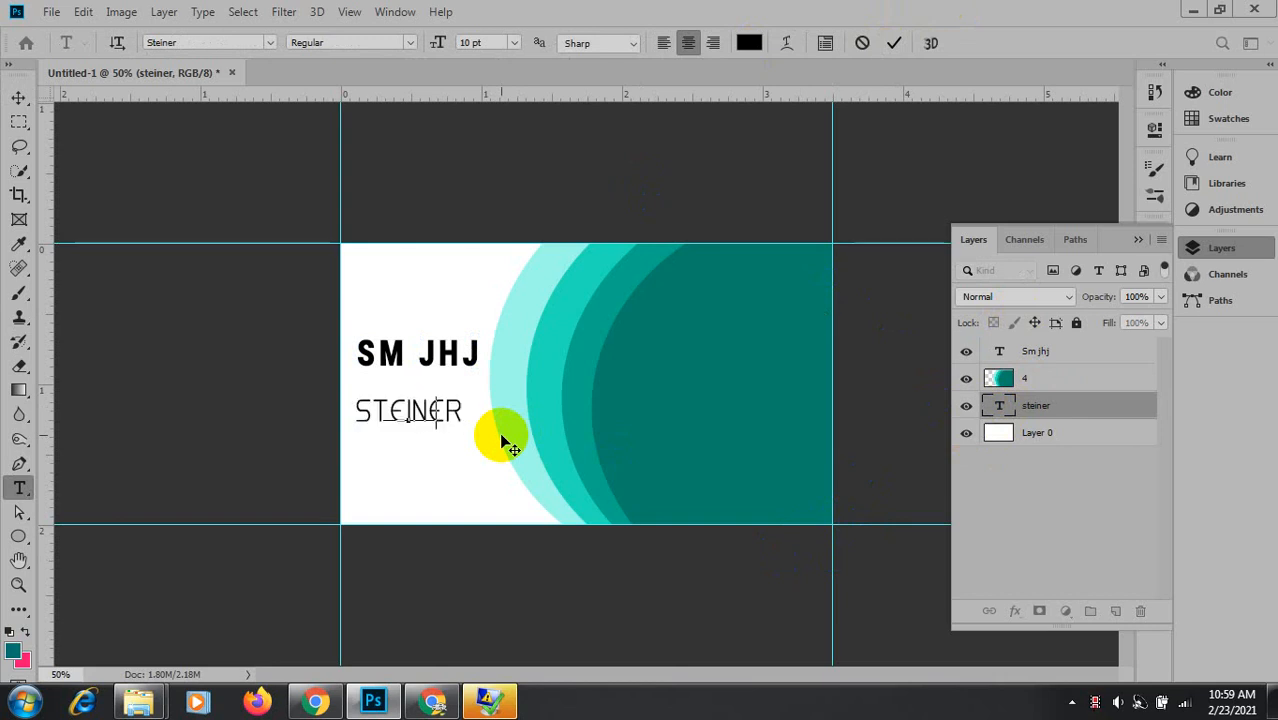
pyautogui.hotkey('ctrl', 'a')
pyautogui.write('GRA')
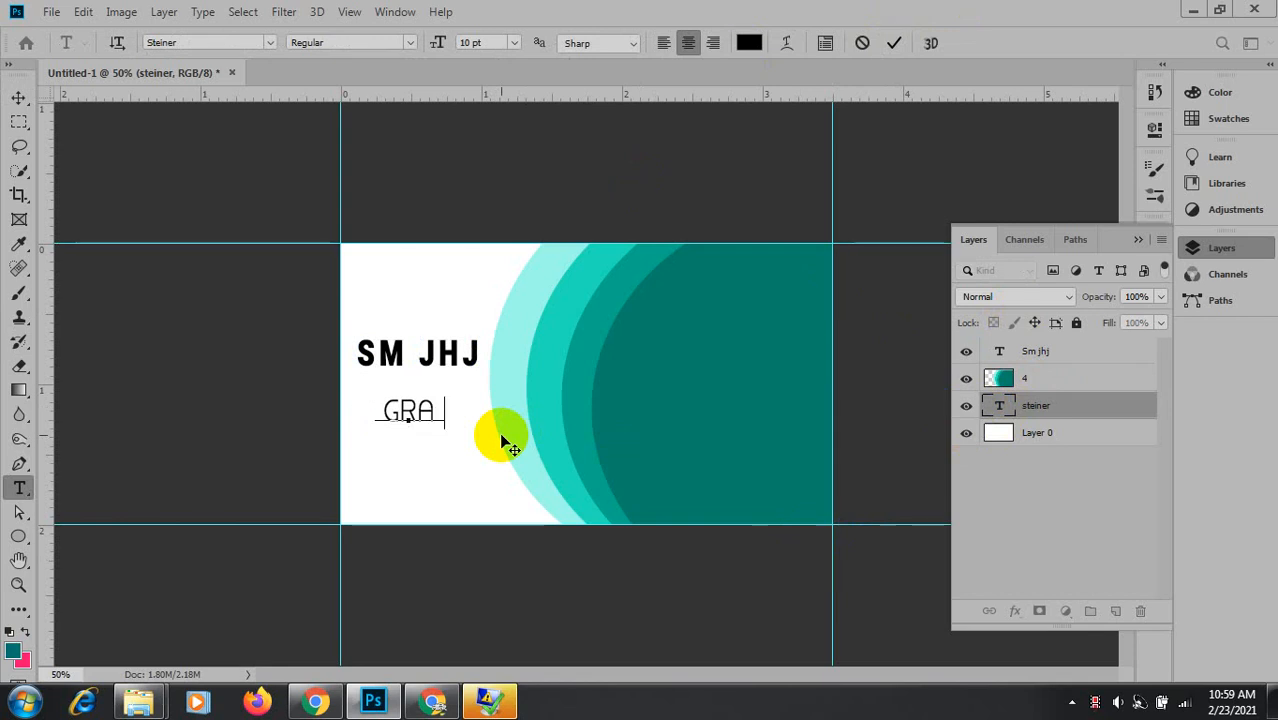
pyautogui.press('BackSpace')
pyautogui.write('PHIC ')
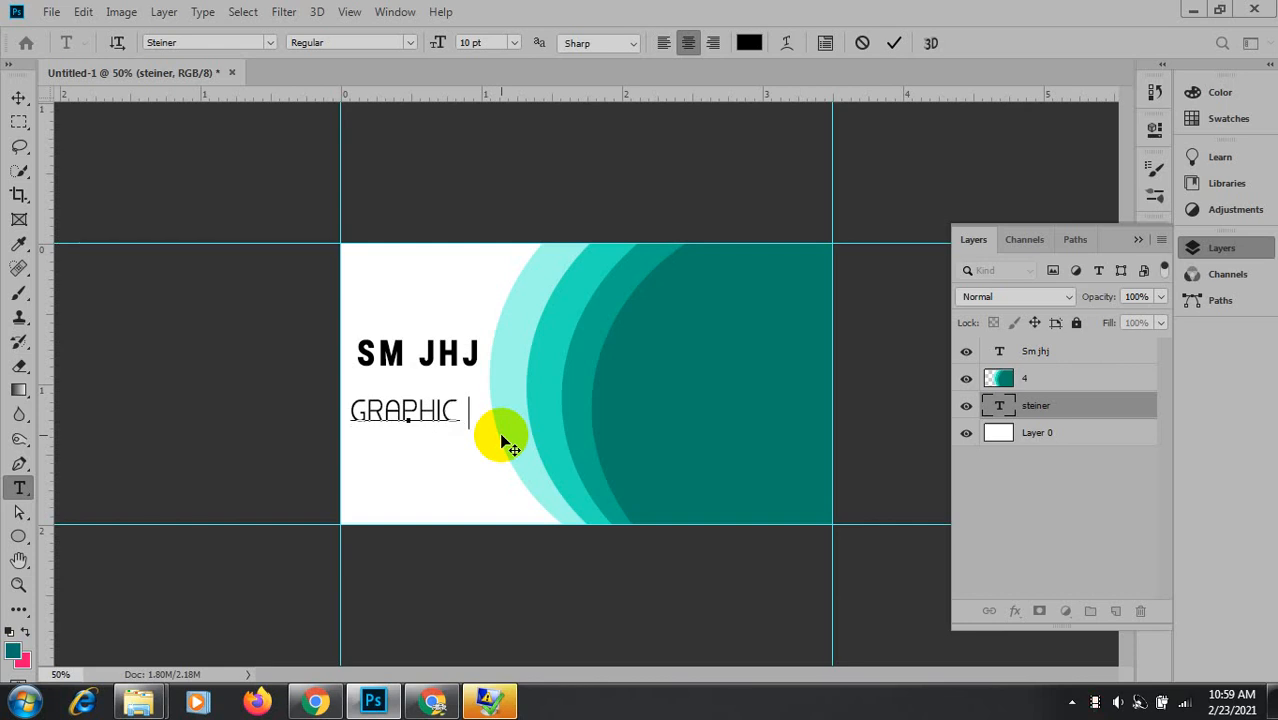
pyautogui.write('DES')
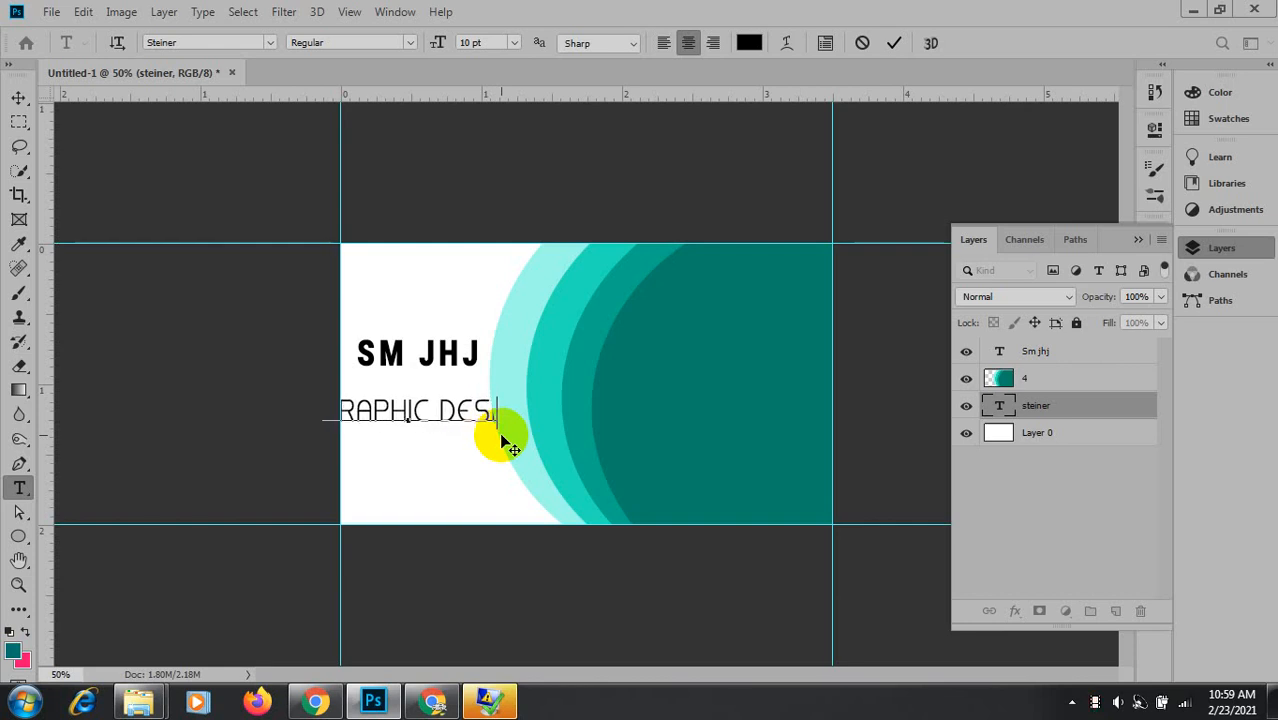
pyautogui.write('I')
pyautogui.click(514, 43)
pyautogui.click(486, 98)
pyautogui.write('G')
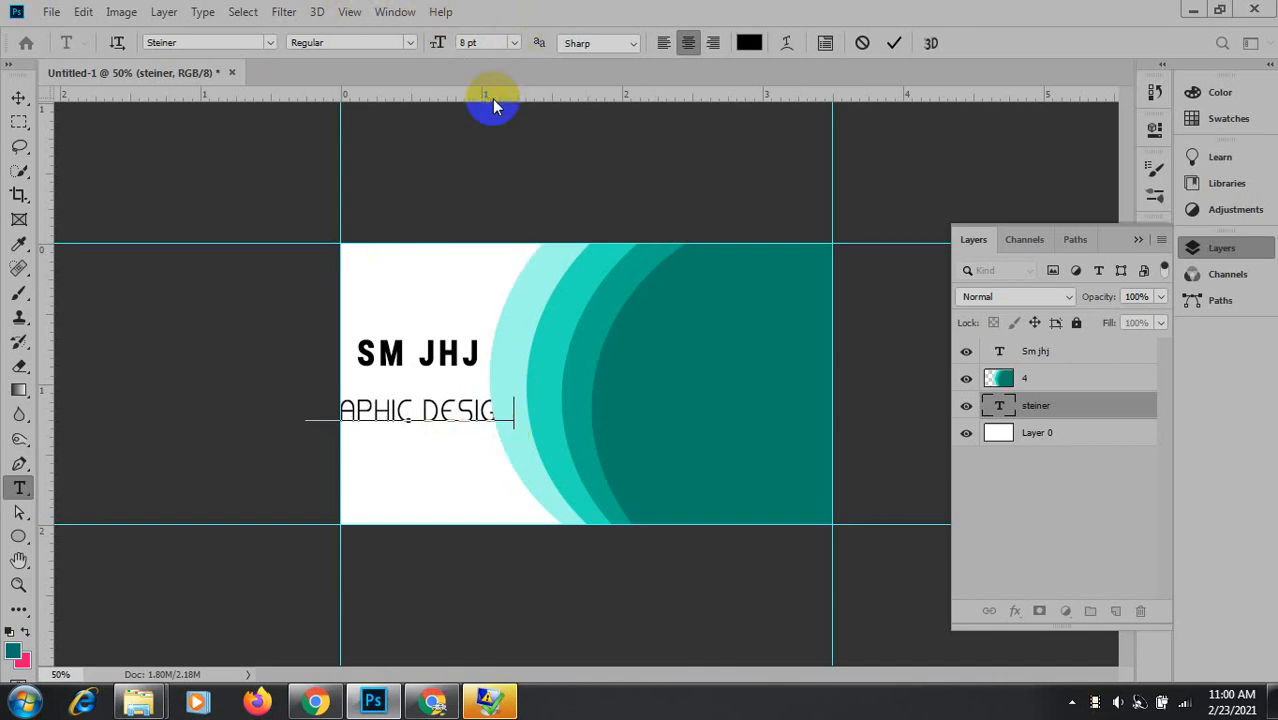
pyautogui.click(514, 43)
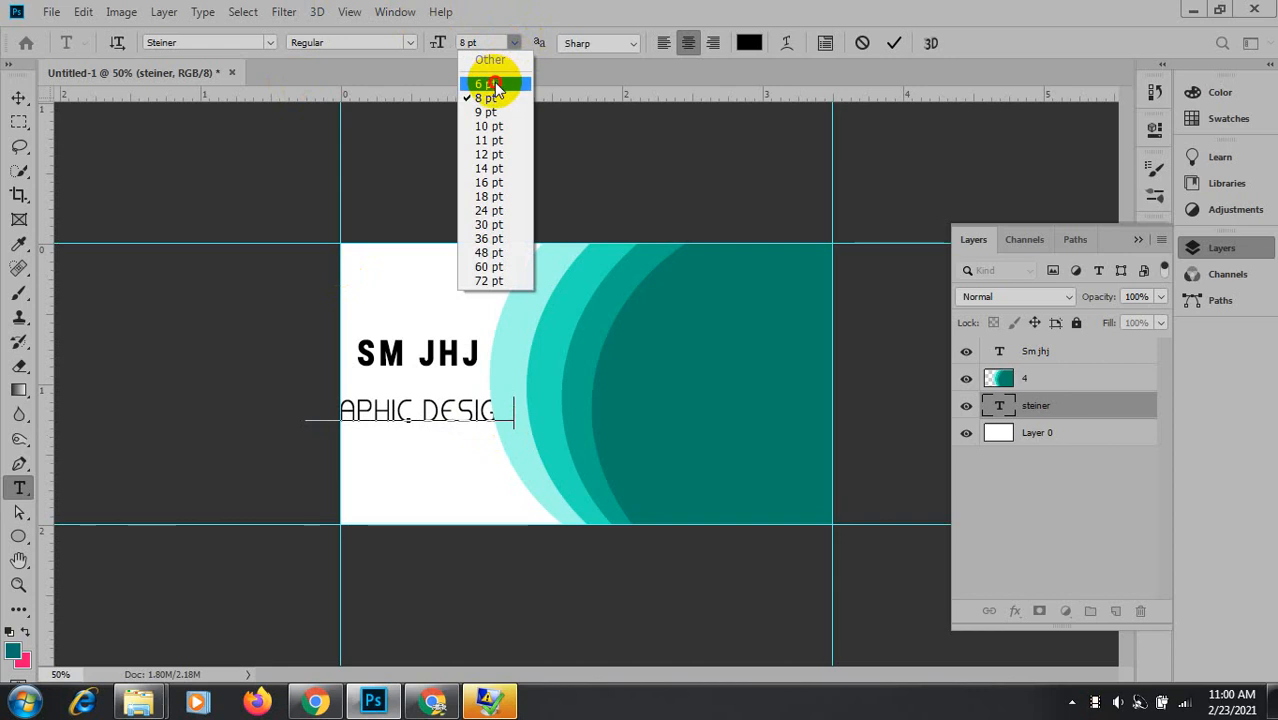
pyautogui.click(494, 82)
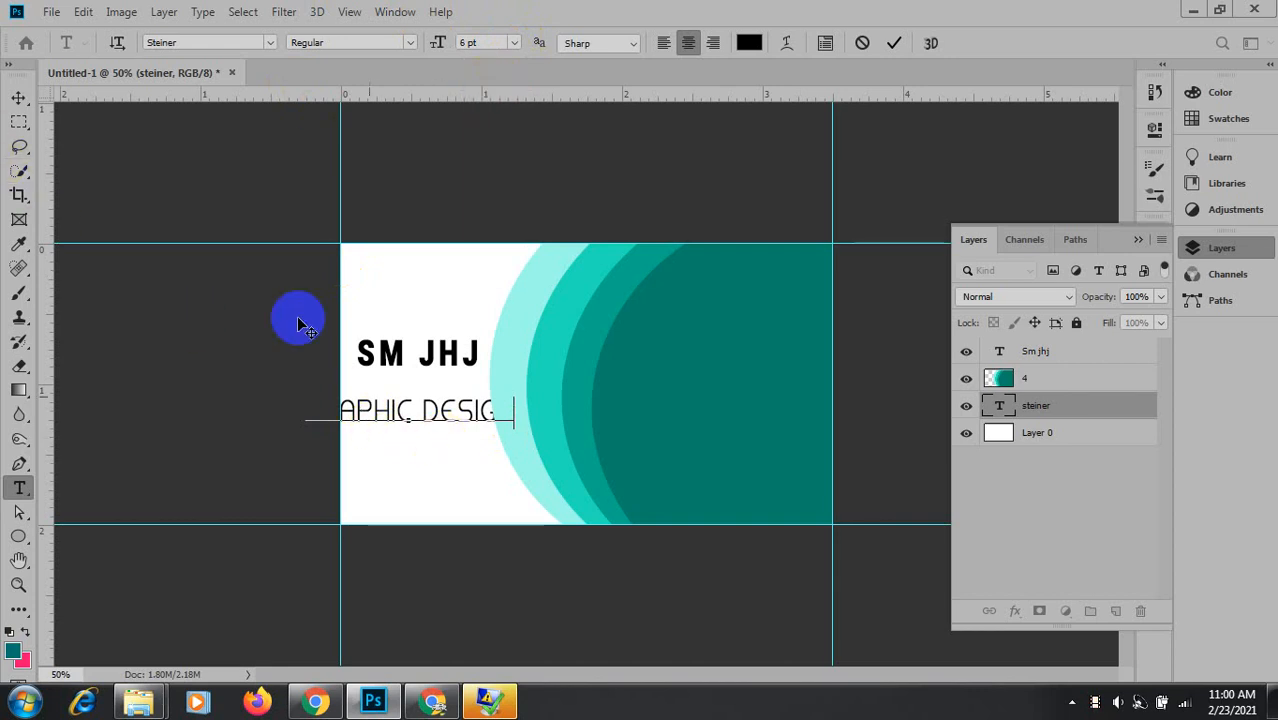
# Select the whole GRAPHIC DESIGN line, set it to 6 pt, and commit the text.
pyautogui.moveTo(518, 409); pyautogui.dragTo(268, 419)
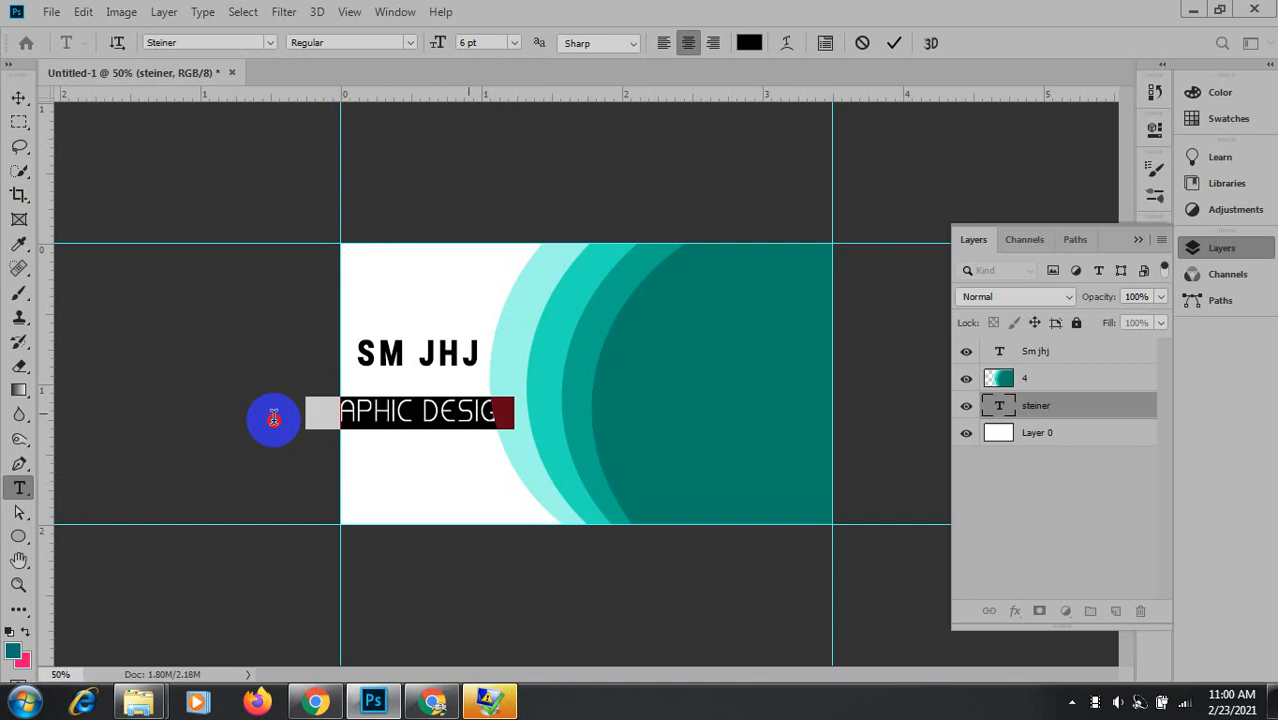
pyautogui.click(513, 48)
pyautogui.click(492, 94)
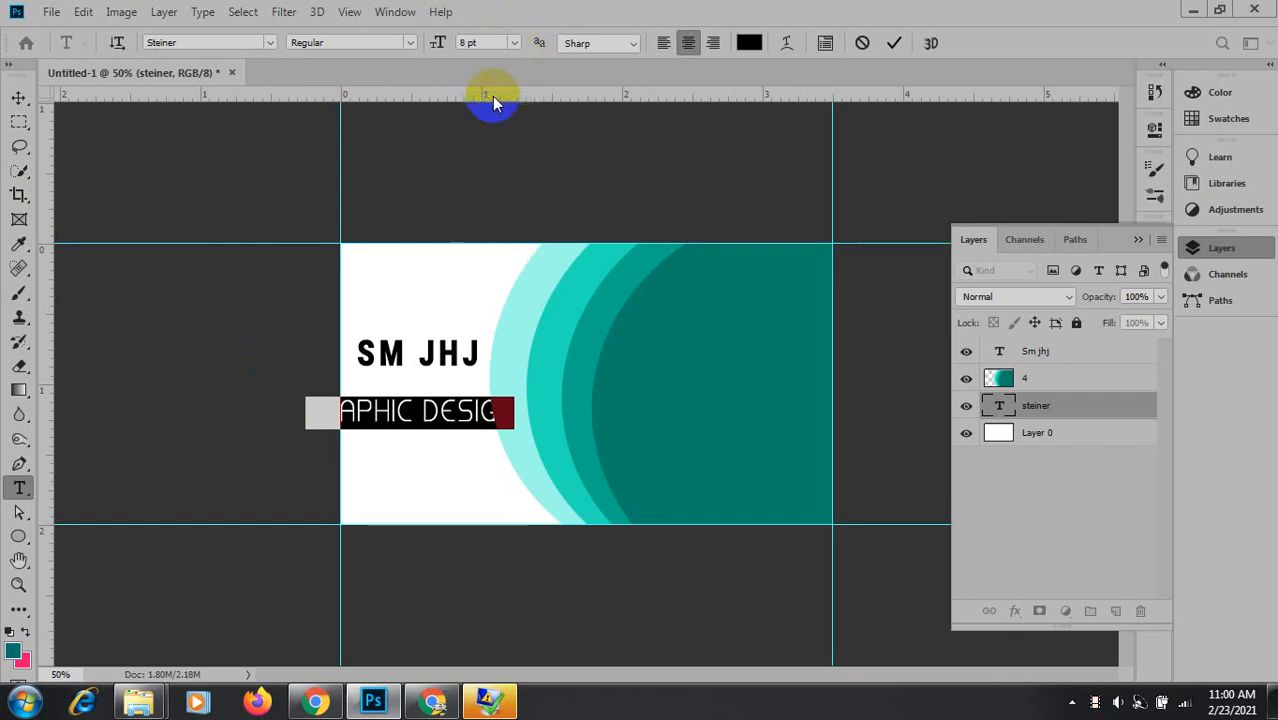
pyautogui.click(513, 43)
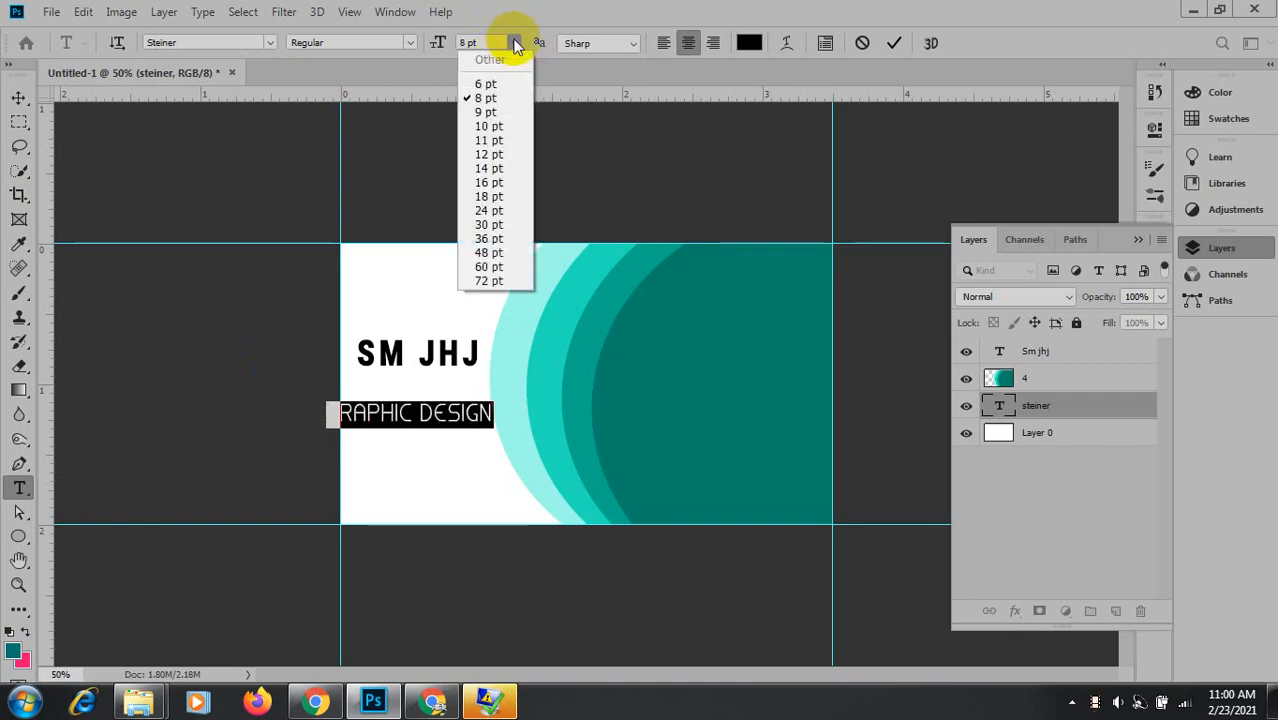
pyautogui.click(502, 84)
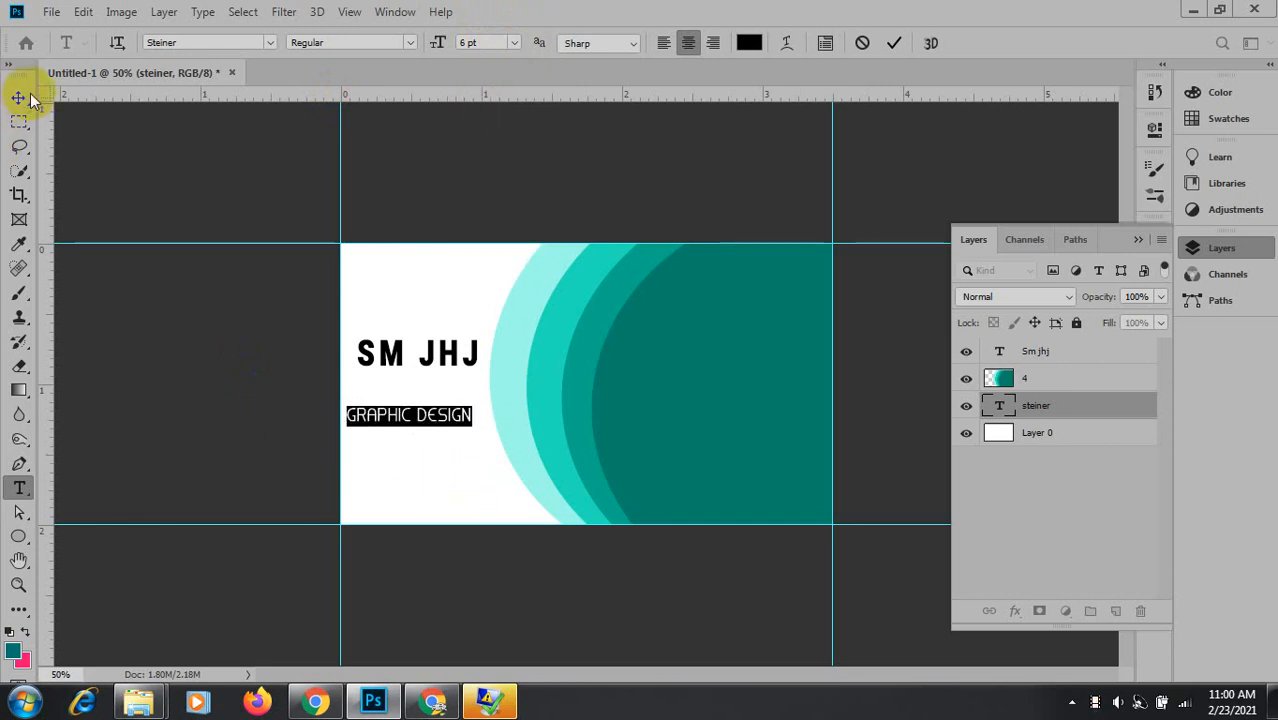
pyautogui.doubleClick(442, 420)
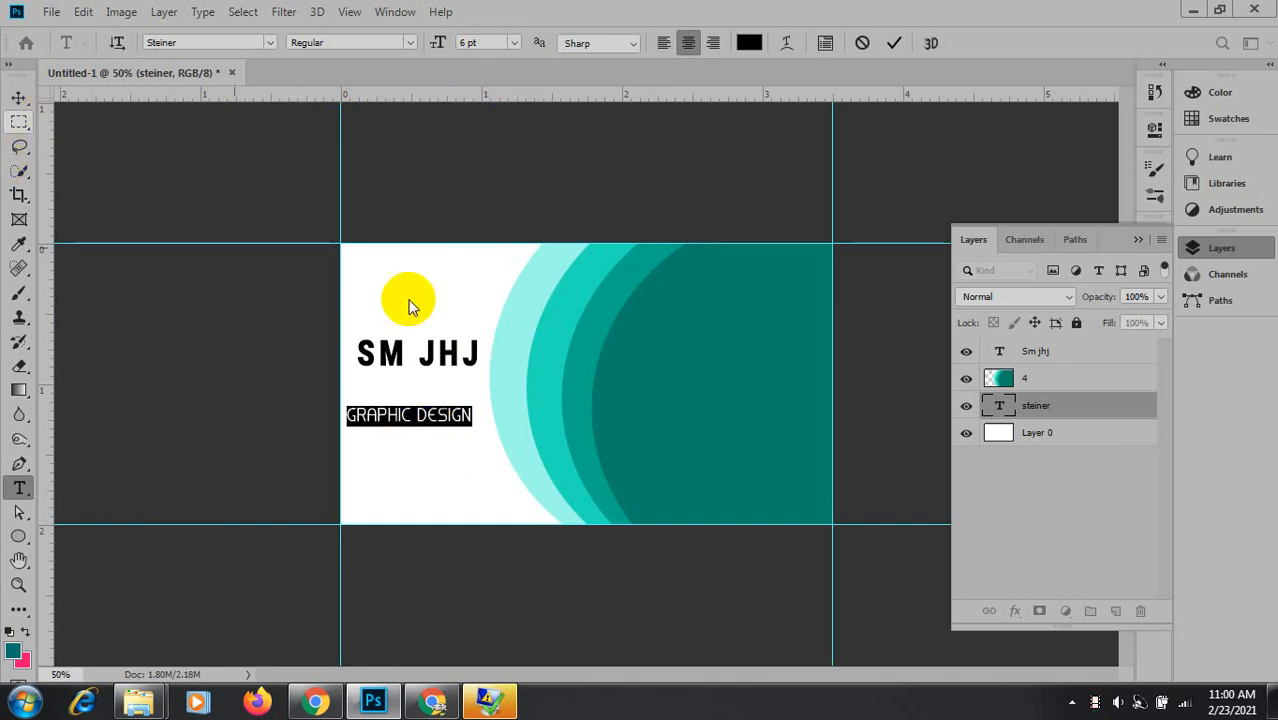
pyautogui.click(893, 46)
pyautogui.press('v')
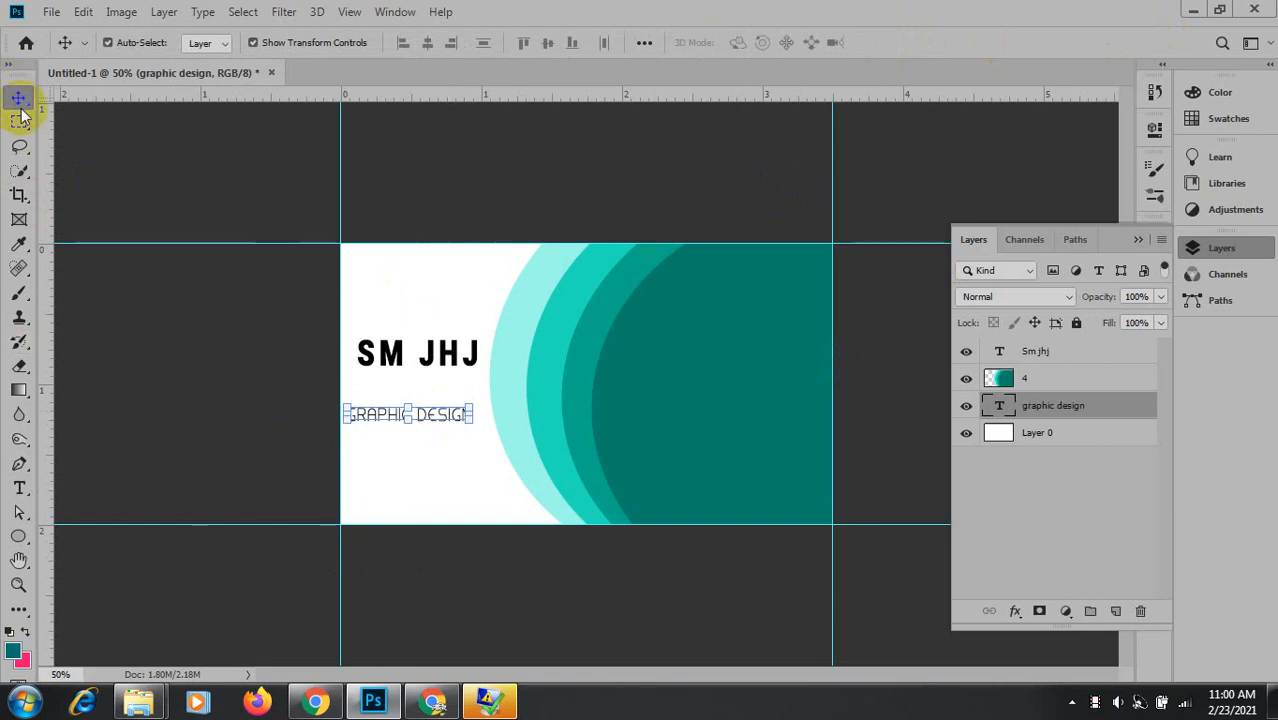
# Drag the GRAPHIC DESIGN subtitle up to sit just beneath the SM JHJ name.
pyautogui.click(408, 430)
pyautogui.moveTo(402, 425)
pyautogui.mouseDown()
pyautogui.moveTo(428, 390)
pyautogui.moveTo(411, 403)
pyautogui.mouseUp()
pyautogui.click(443, 490)
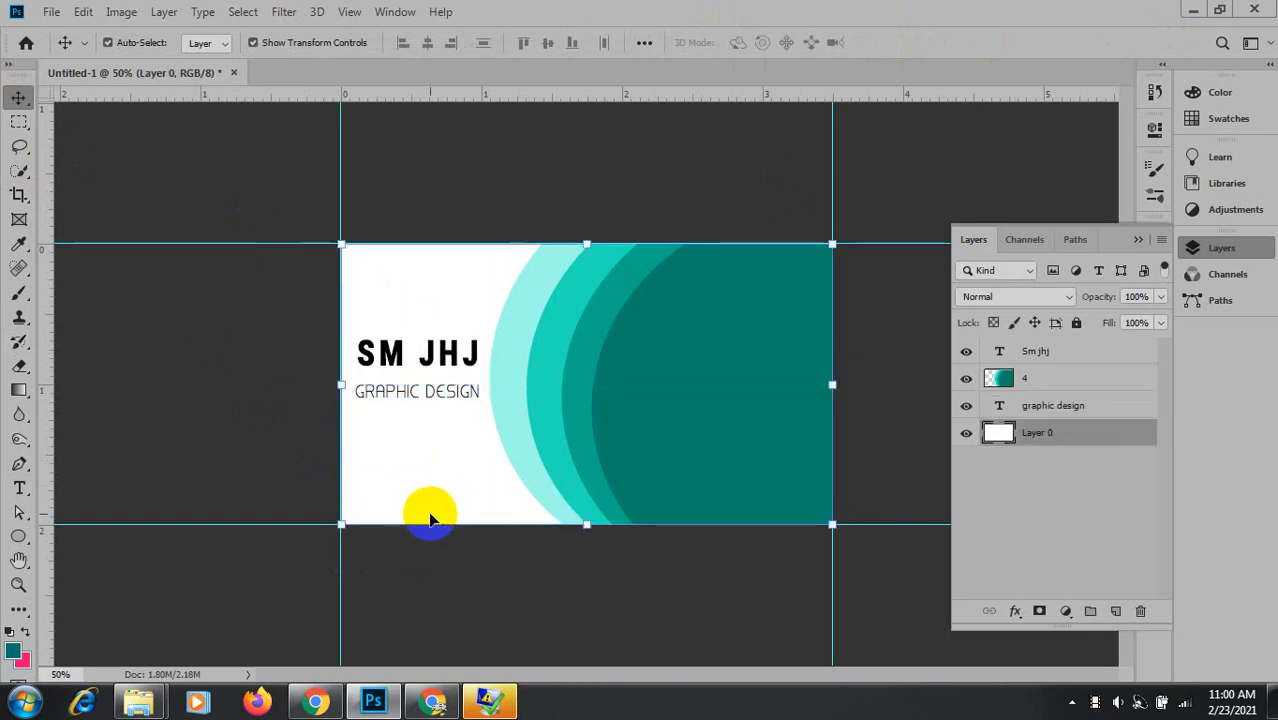
pyautogui.click(382, 350)
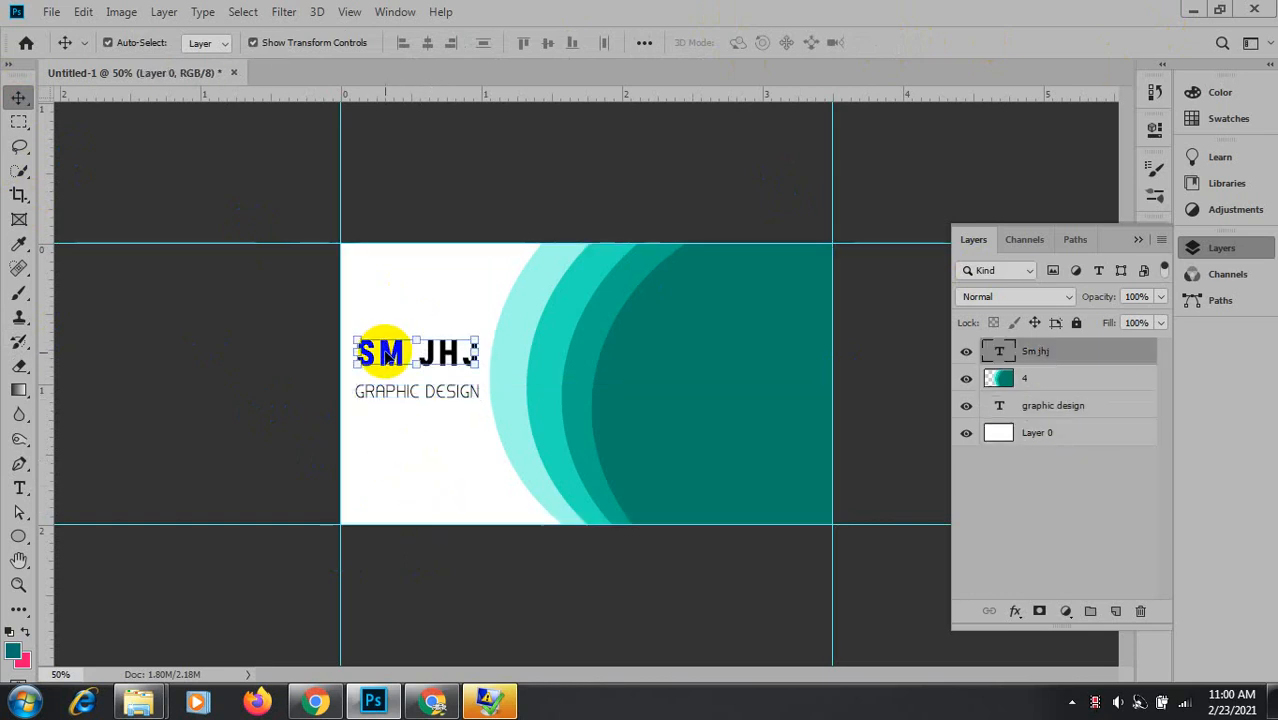
pyautogui.click(440, 442)
pyautogui.click(414, 387)
pyautogui.click(468, 462)
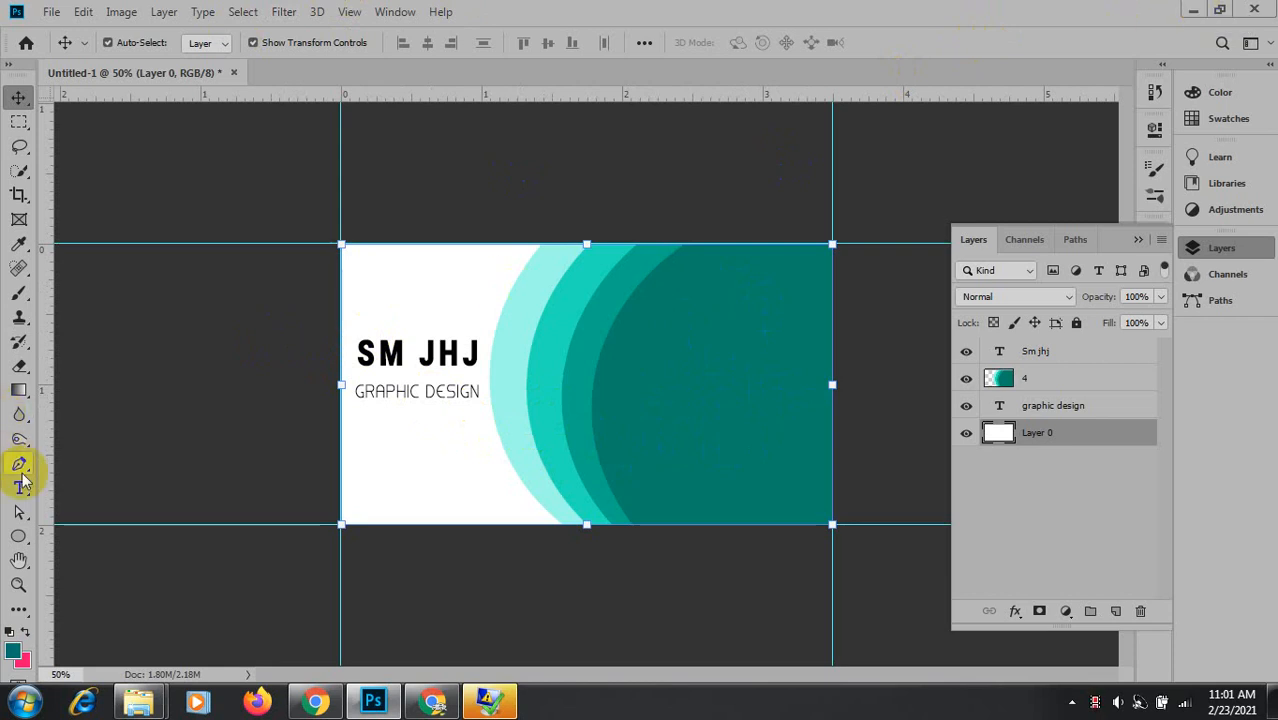
# Draw a 208×208 px square with the Rectangle Tool over the dark teal area.
pyautogui.rightClick(18, 536)
pyautogui.click(82, 537)
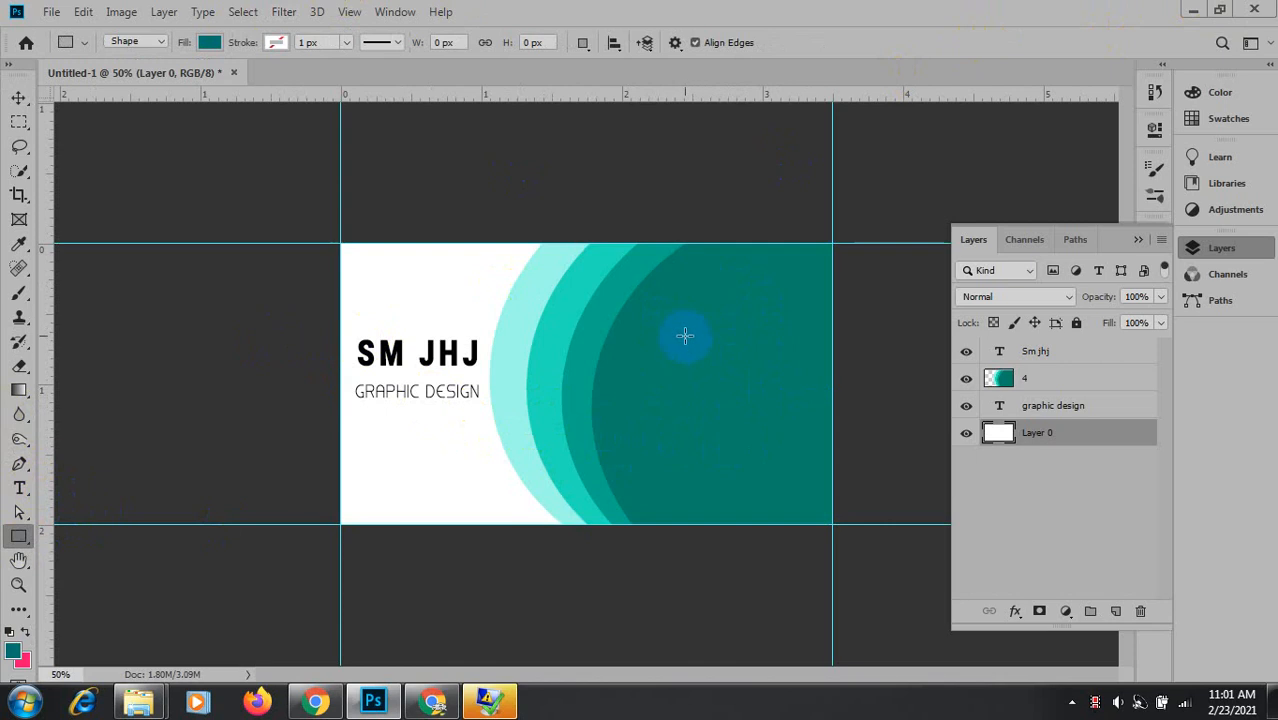
pyautogui.moveTo(685, 336); pyautogui.dragTo(789, 433)
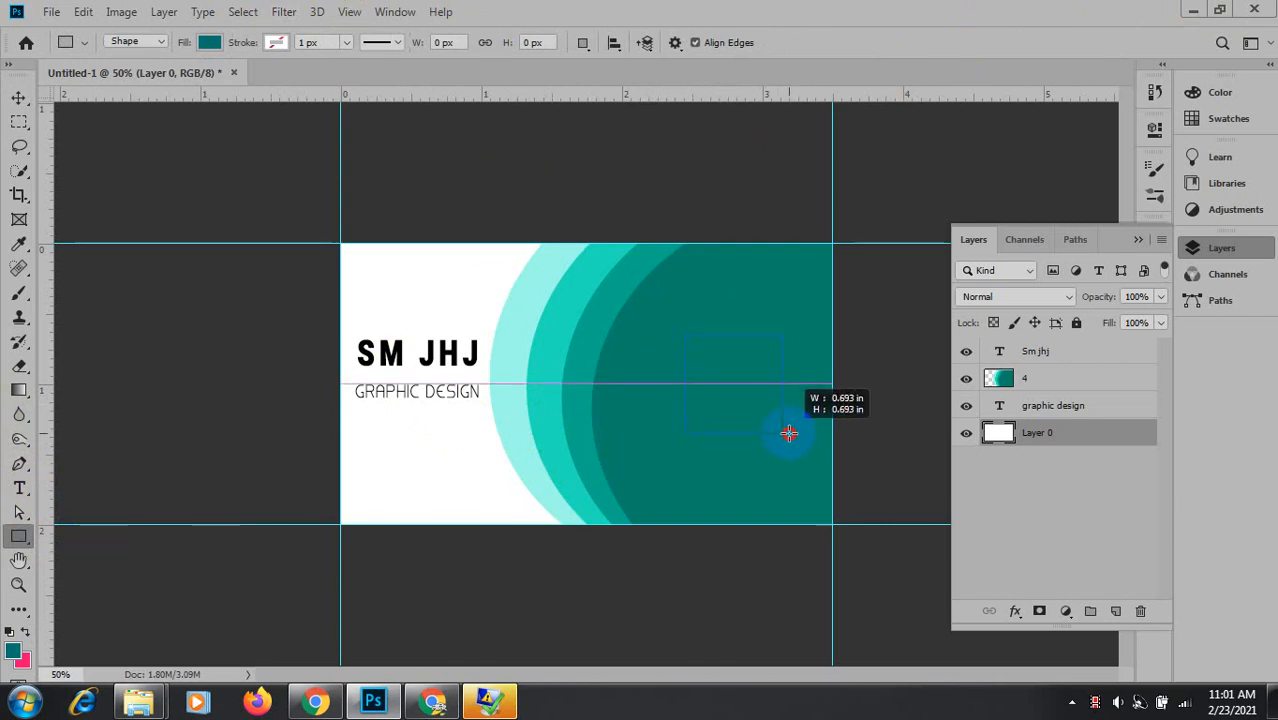
pyautogui.moveTo(789, 433); pyautogui.dragTo(789, 433)
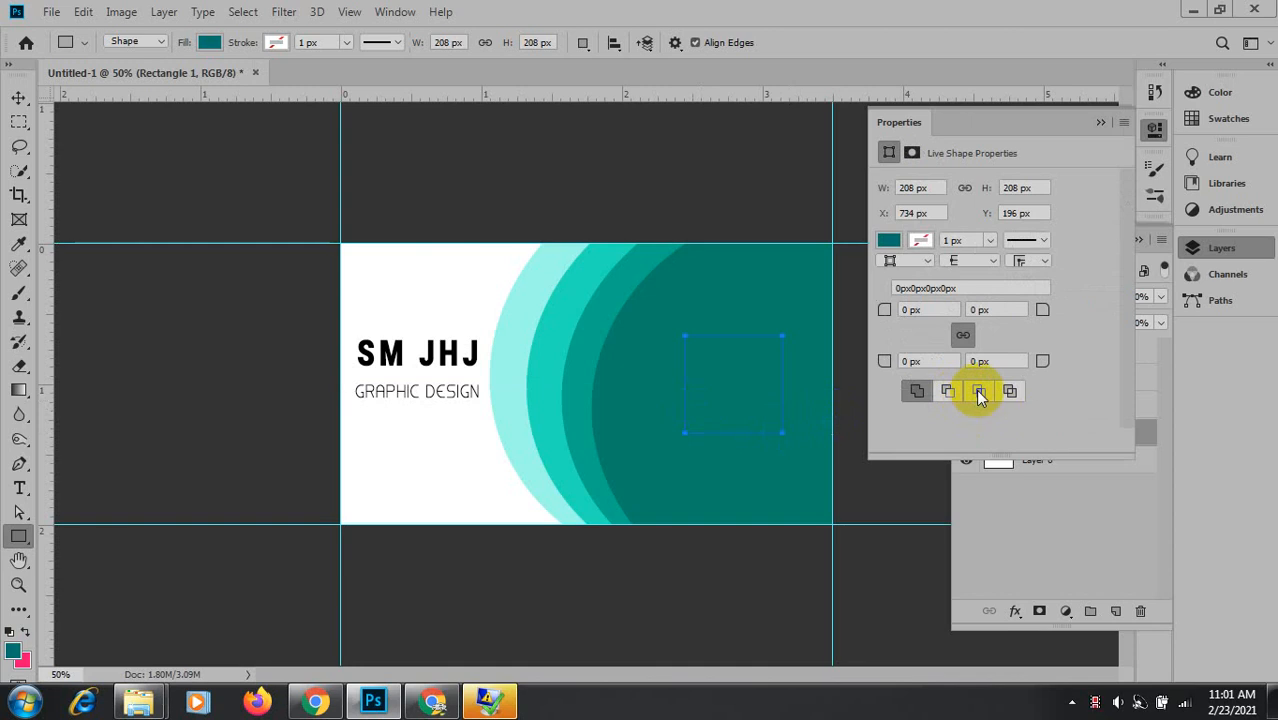
pyautogui.click(946, 390)
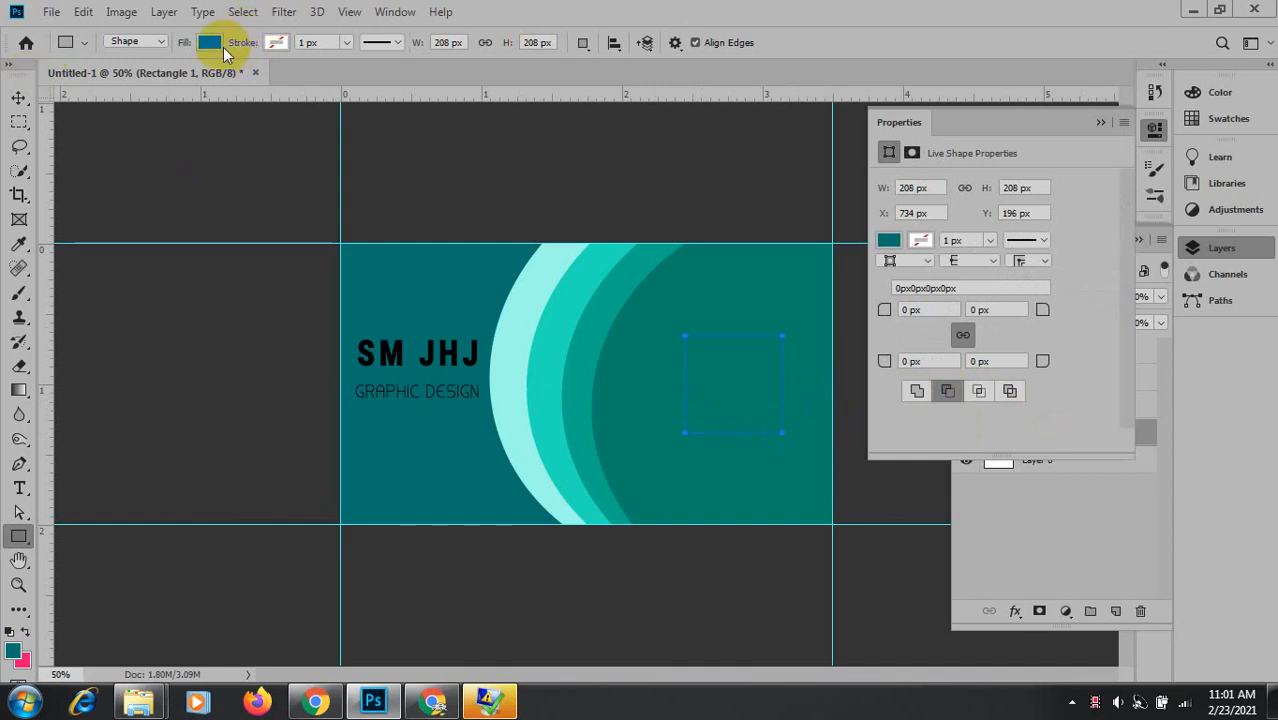
# Give the square no fill and a 3 px white stroke.
pyautogui.click(208, 42)
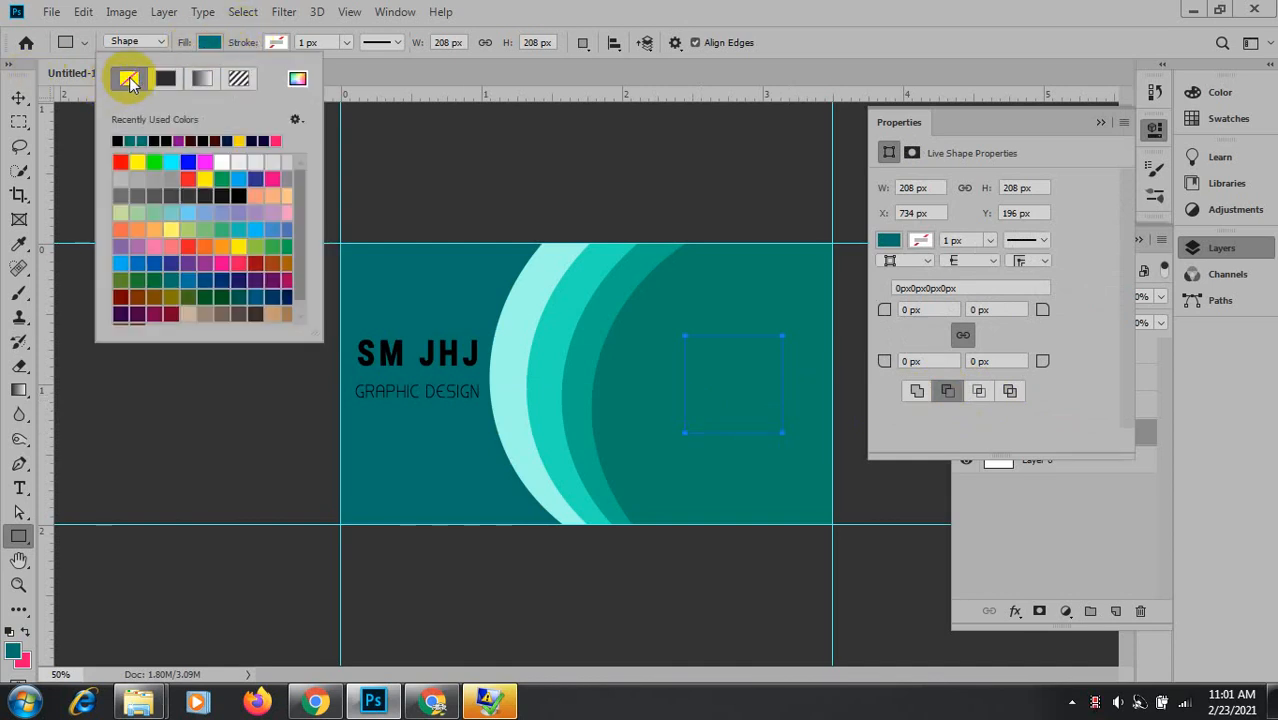
pyautogui.click(128, 79)
pyautogui.click(283, 46)
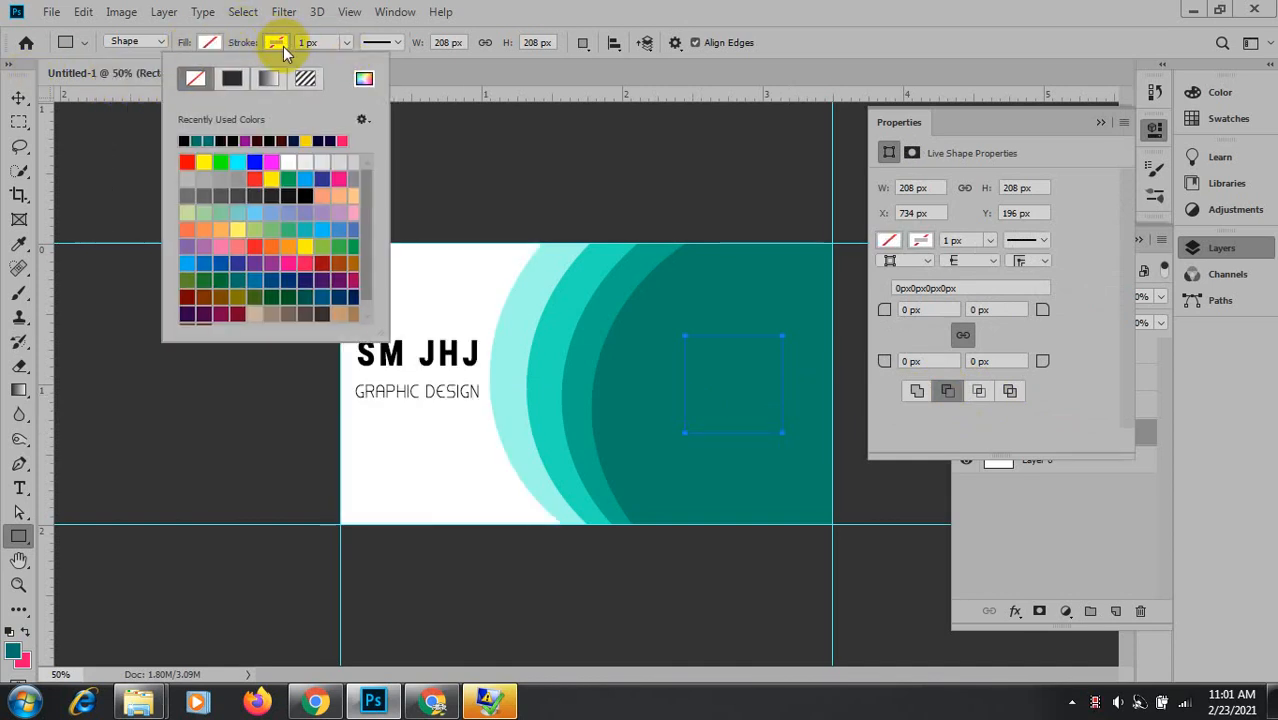
pyautogui.click(272, 177)
pyautogui.click(346, 42)
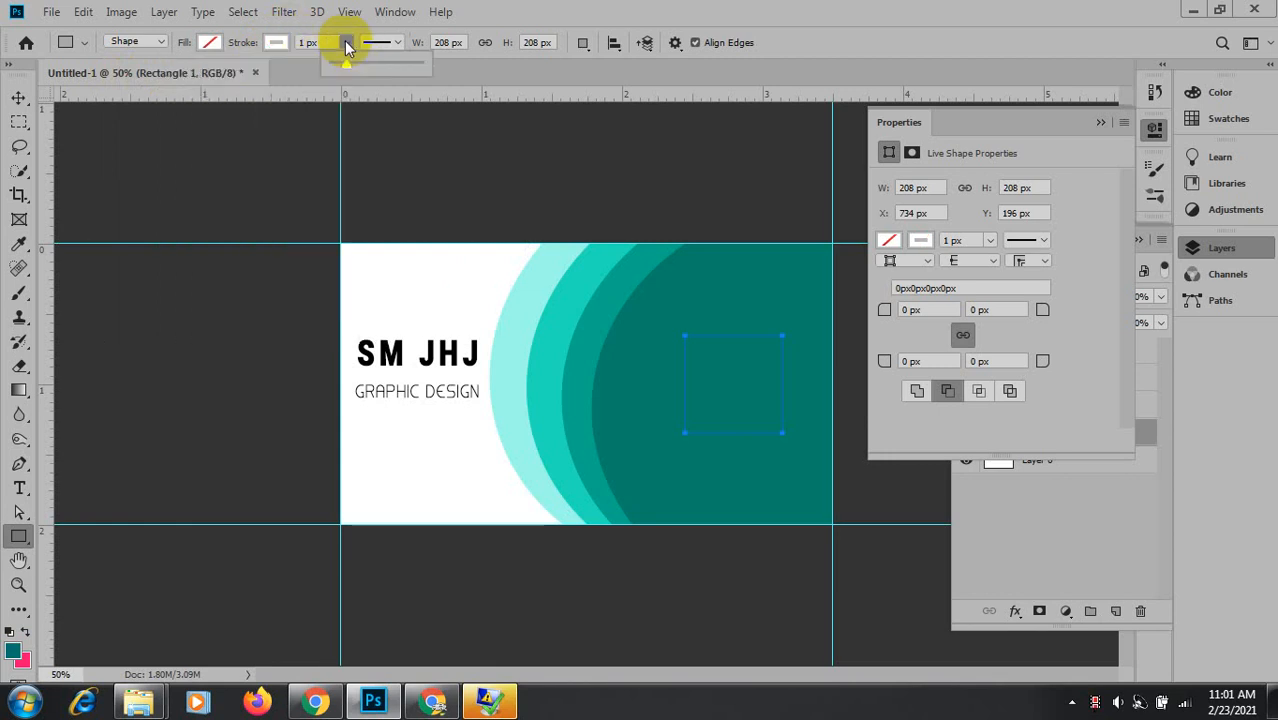
pyautogui.moveTo(346, 64); pyautogui.dragTo(322, 40)
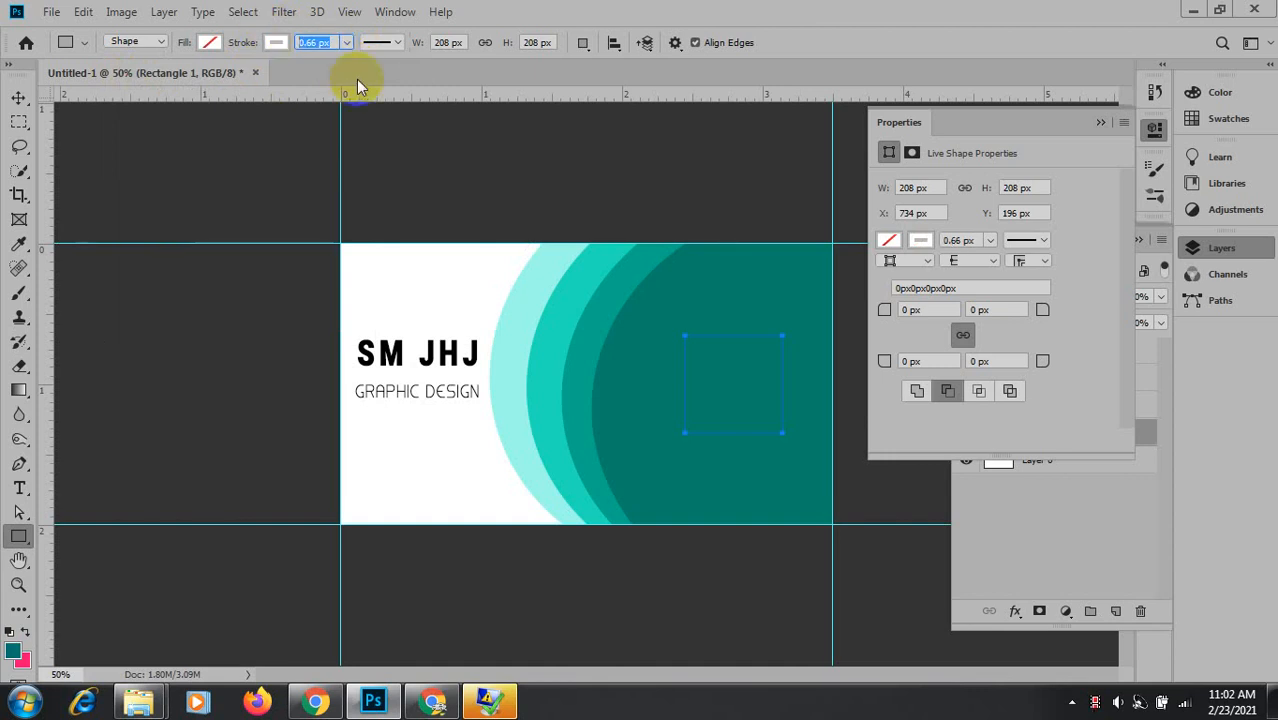
pyautogui.write('3')
pyautogui.press('Return')
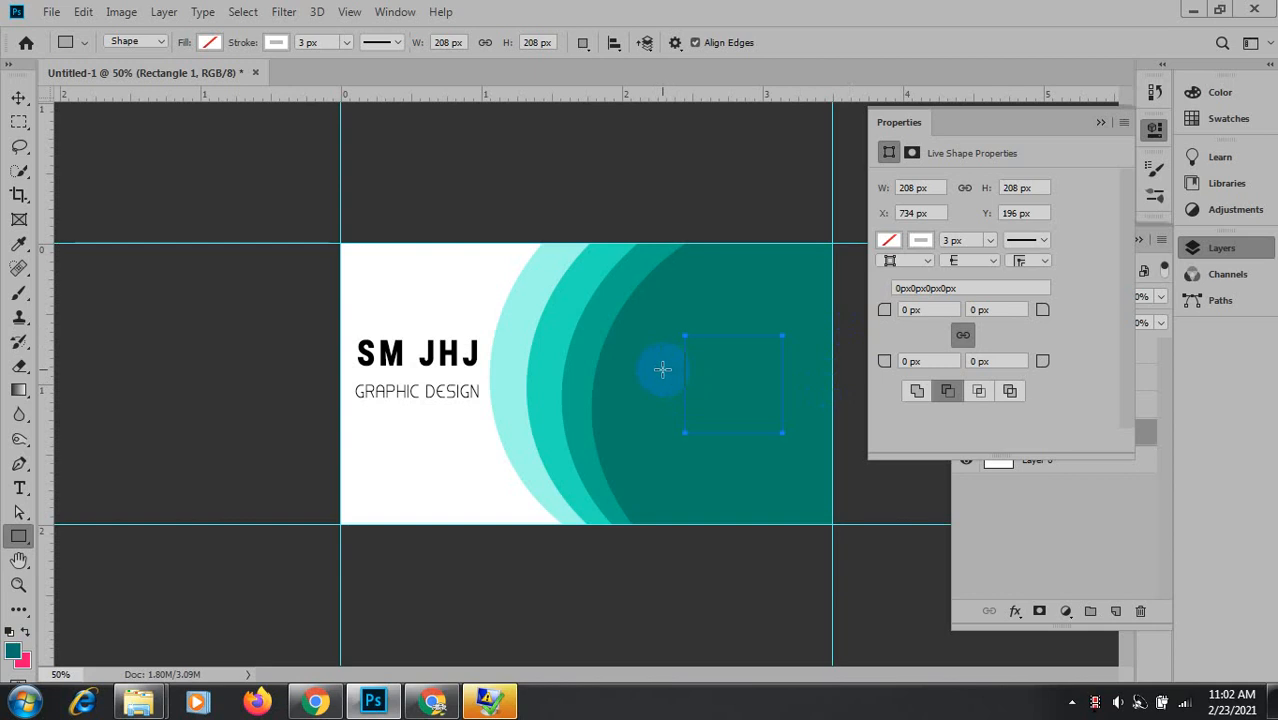
# Try drawing a second rectangle, then a second overlapping square, undoing each one.
pyautogui.moveTo(662, 370); pyautogui.dragTo(806, 398)
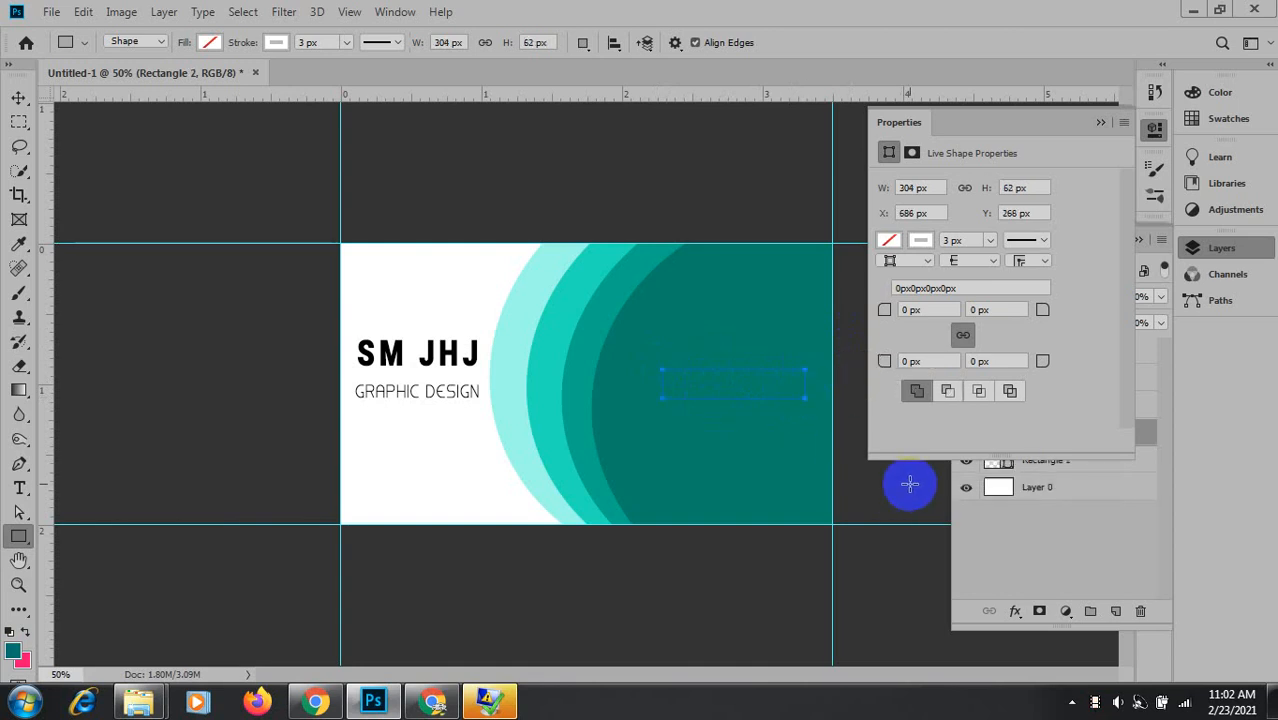
pyautogui.hotkey('ctrl', 'z')
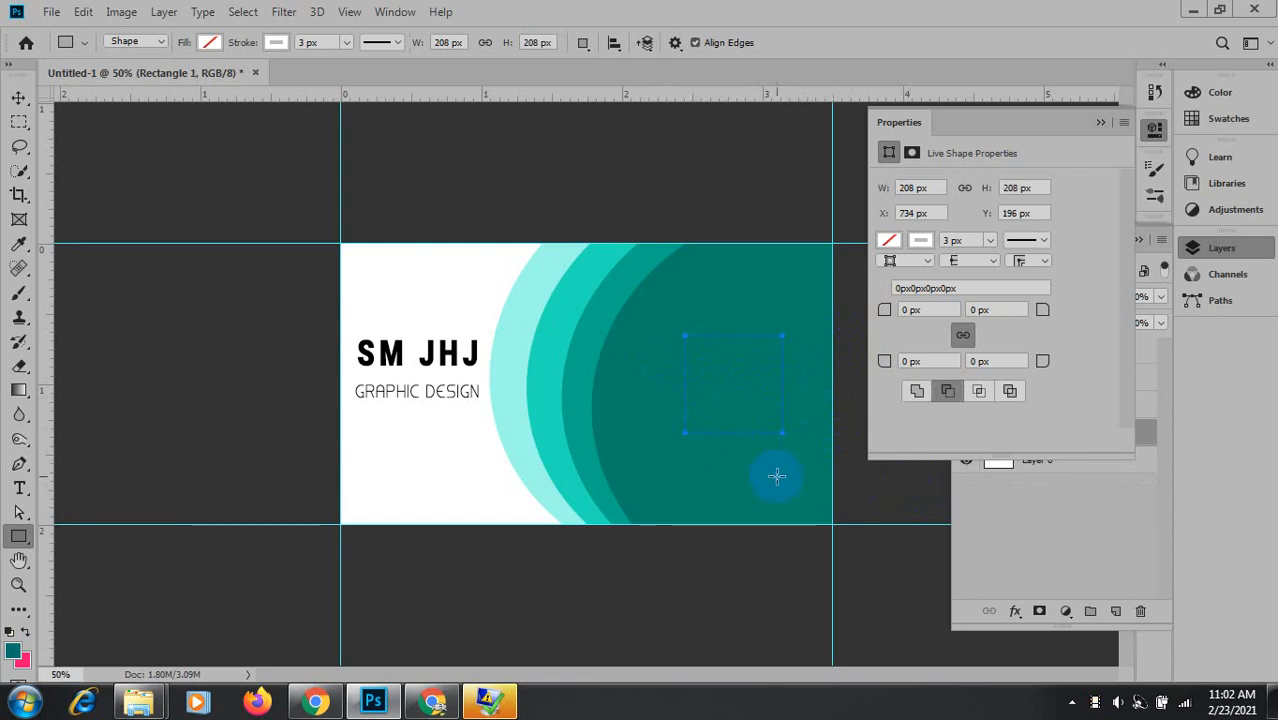
pyautogui.click(983, 392)
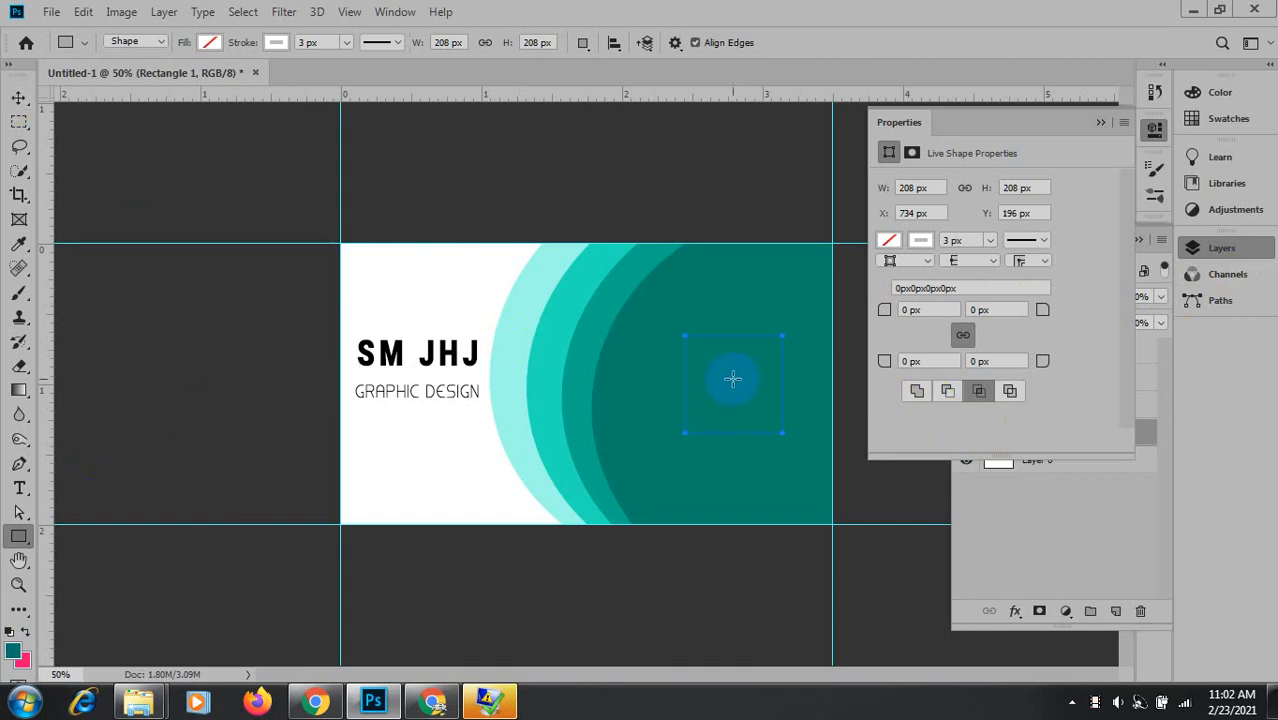
pyautogui.moveTo(733, 379); pyautogui.dragTo(834, 479)
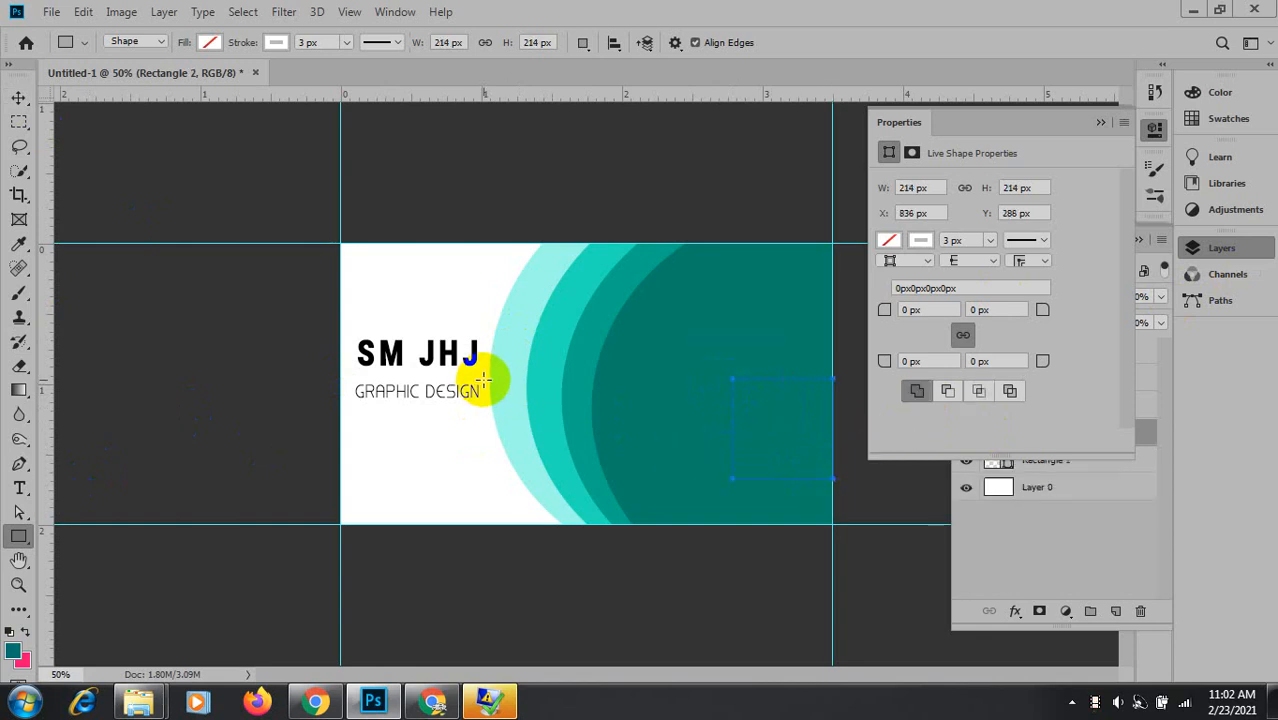
pyautogui.hotkey('ctrl', 'z')
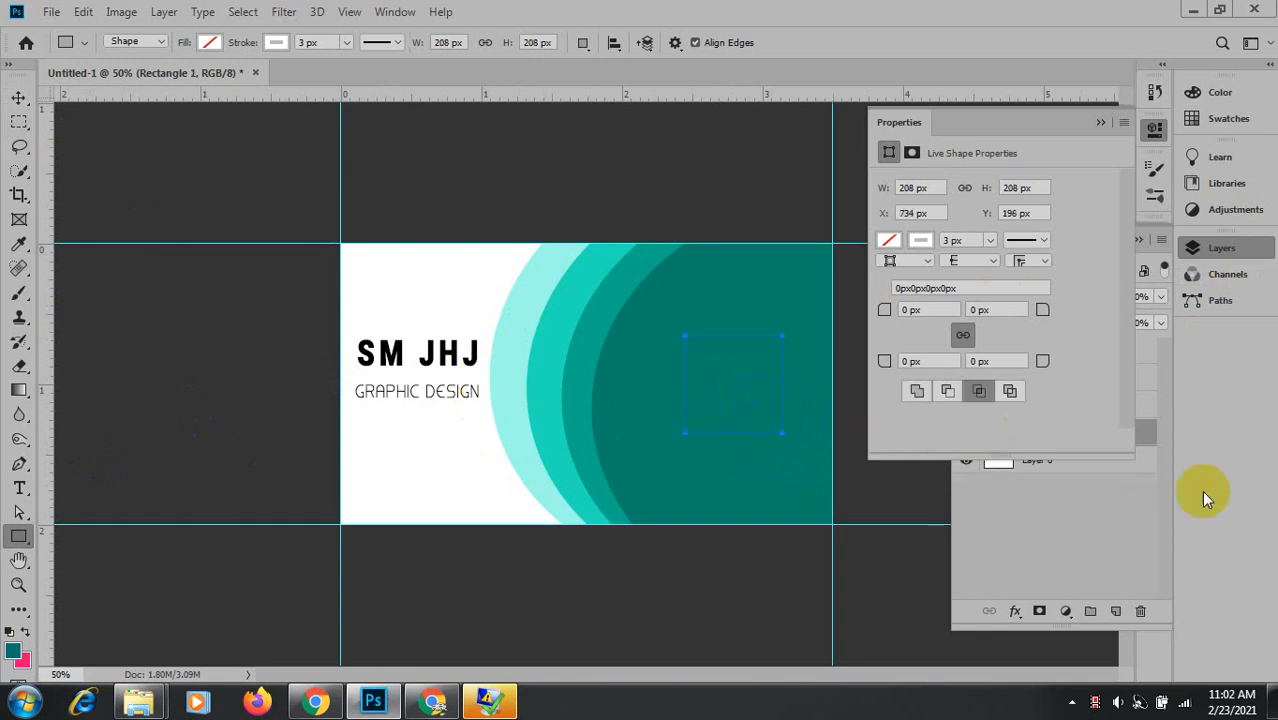
# Change the square's path operation and close the Properties panel.
pyautogui.click(947, 391)
pyautogui.click(919, 391)
pyautogui.click(1099, 123)
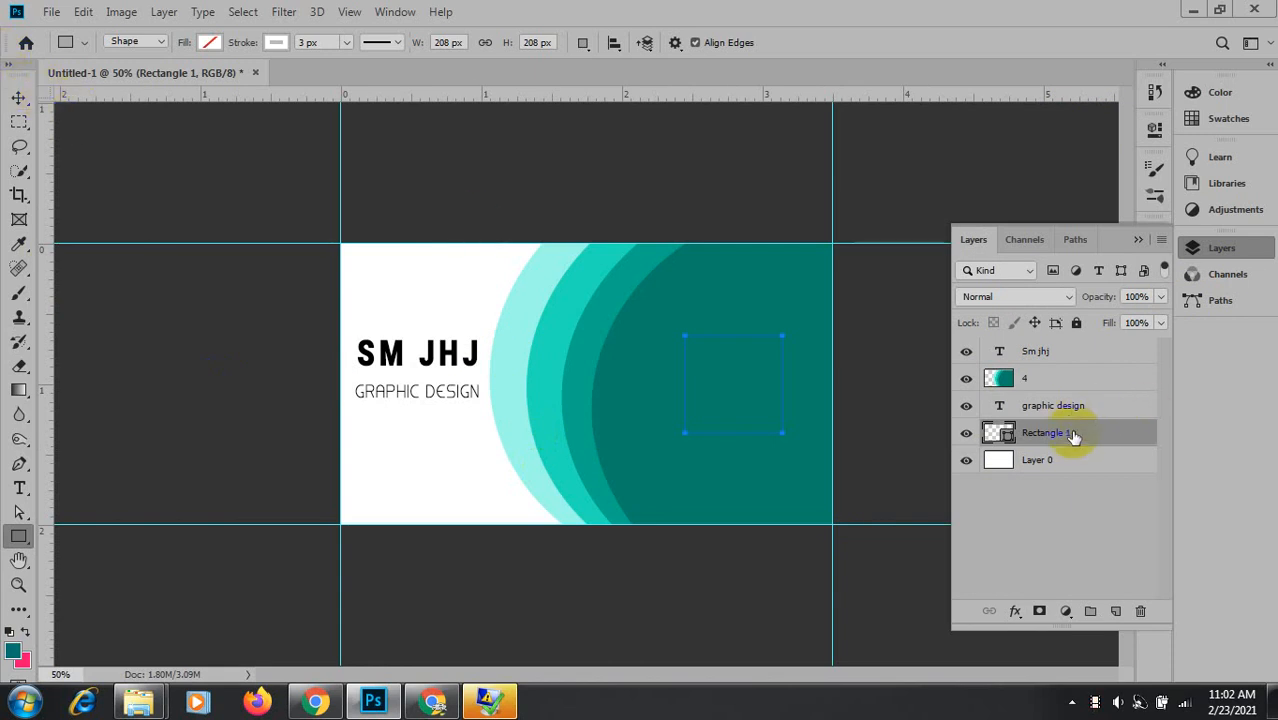
# Move Rectangle 1 above layer 4 and shift the square slightly left.
pyautogui.moveTo(1080, 432); pyautogui.dragTo(1060, 362)
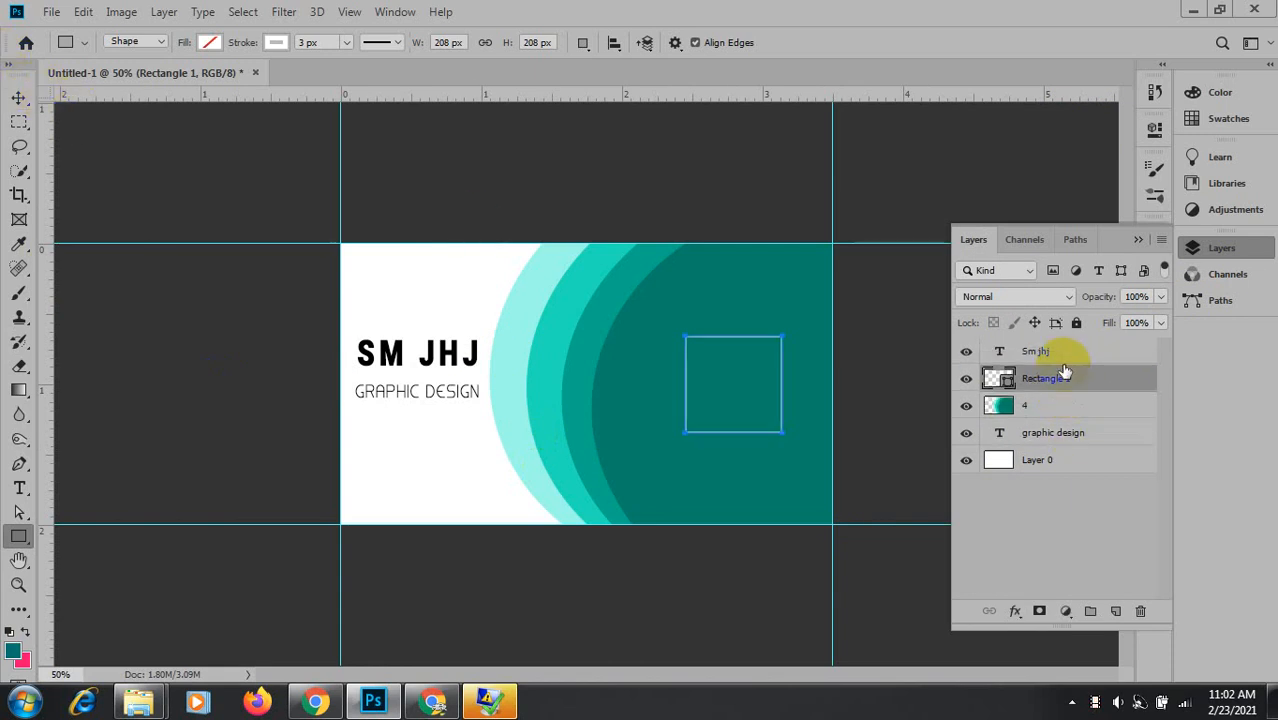
pyautogui.click(19, 97)
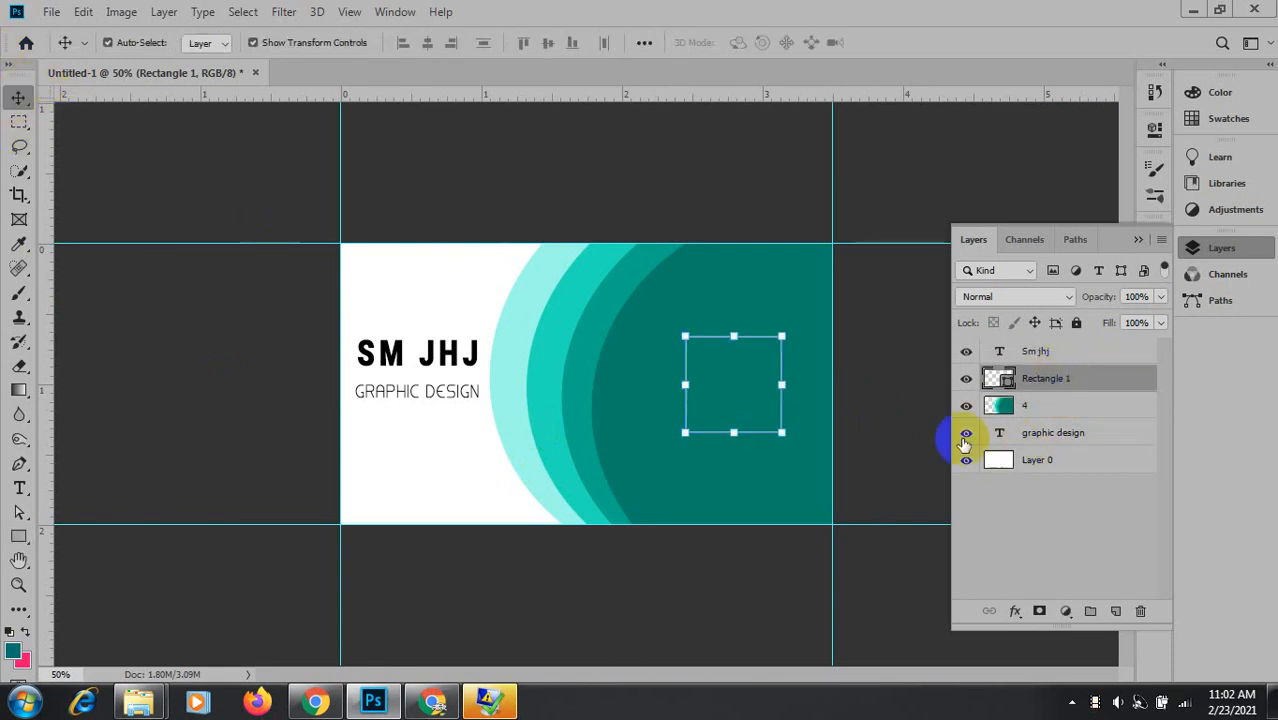
pyautogui.click(859, 419)
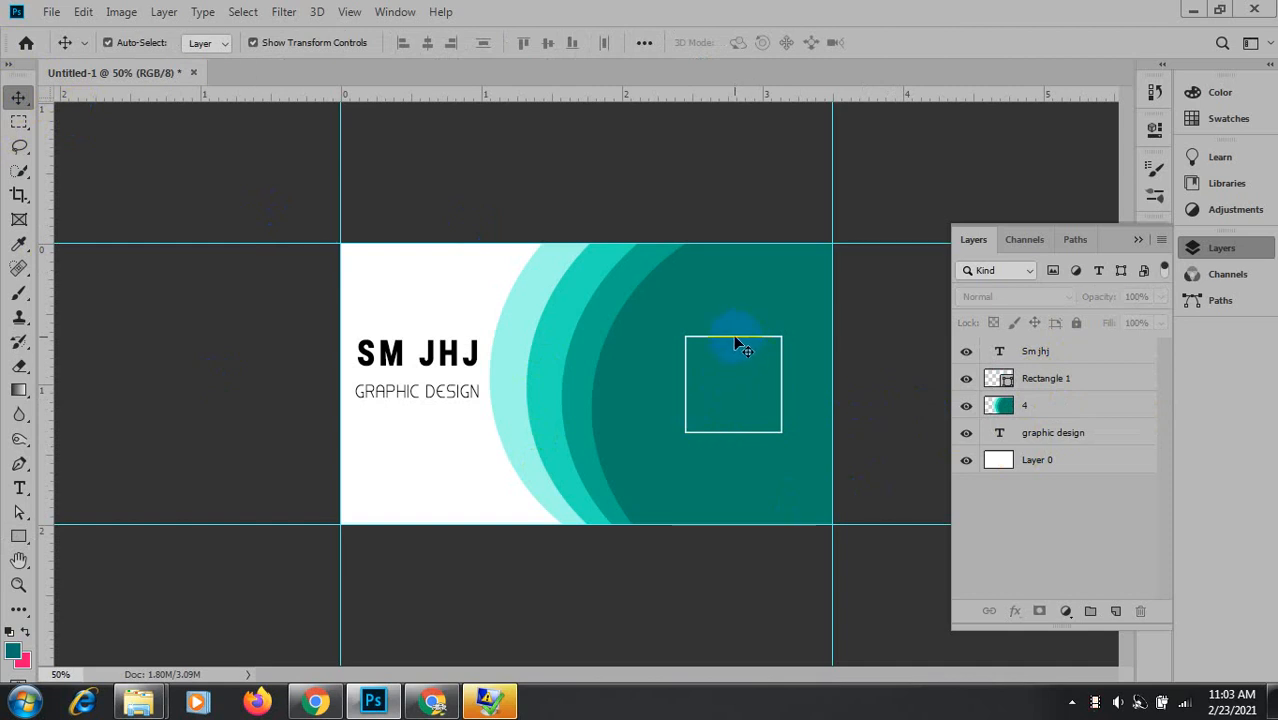
pyautogui.moveTo(737, 345)
pyautogui.mouseDown()
pyautogui.moveTo(674, 326)
pyautogui.moveTo(713, 326)
pyautogui.moveTo(716, 348)
pyautogui.mouseUp()
# Alt-drag a copy of the square down-right, undoing accidental copies of the arcs image.
pyautogui.click(689, 343)
pyautogui.hotkey('ctrl', 'z')
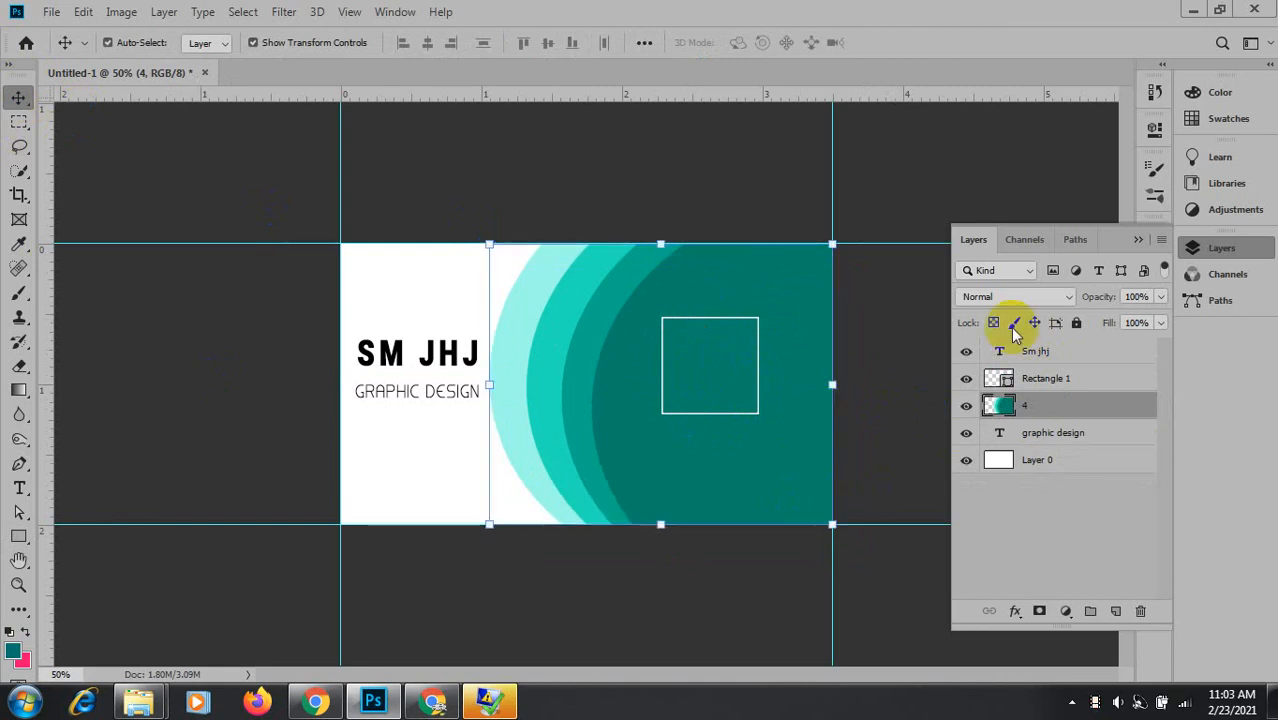
pyautogui.click(1040, 379)
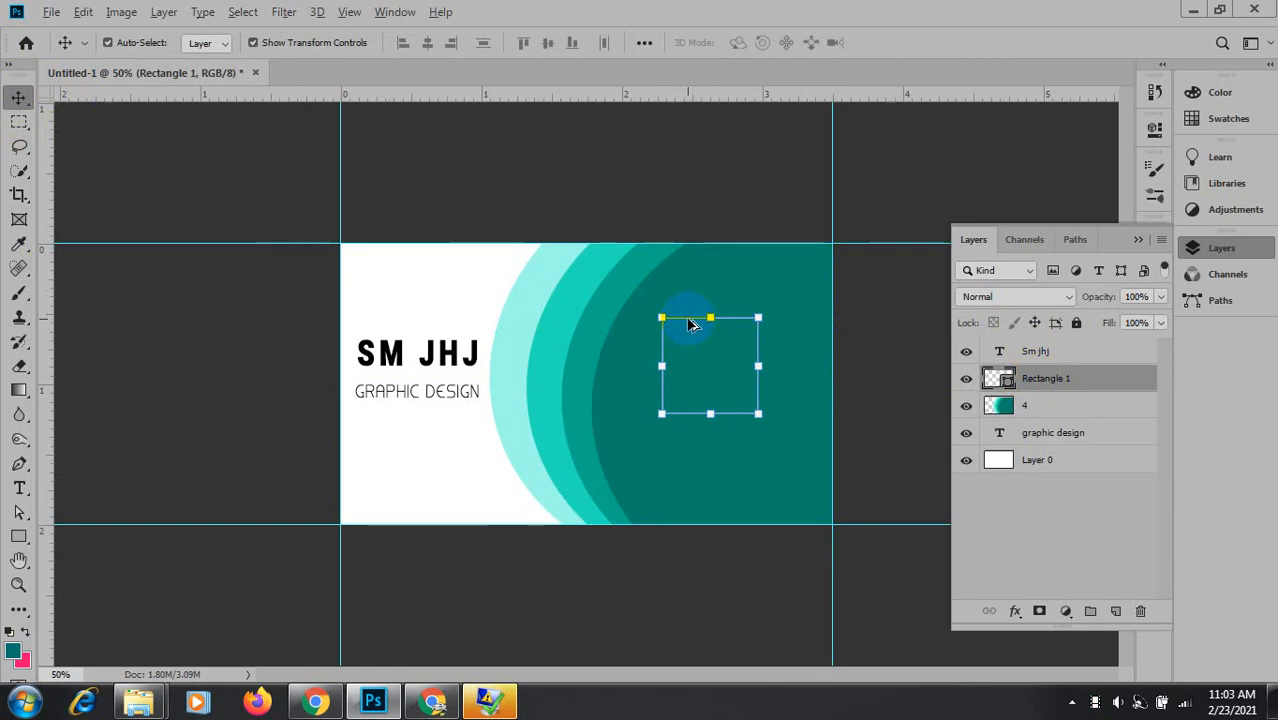
pyautogui.moveTo(699, 320); pyautogui.dragTo(713, 347)
pyautogui.hotkey('ctrl', 'z')
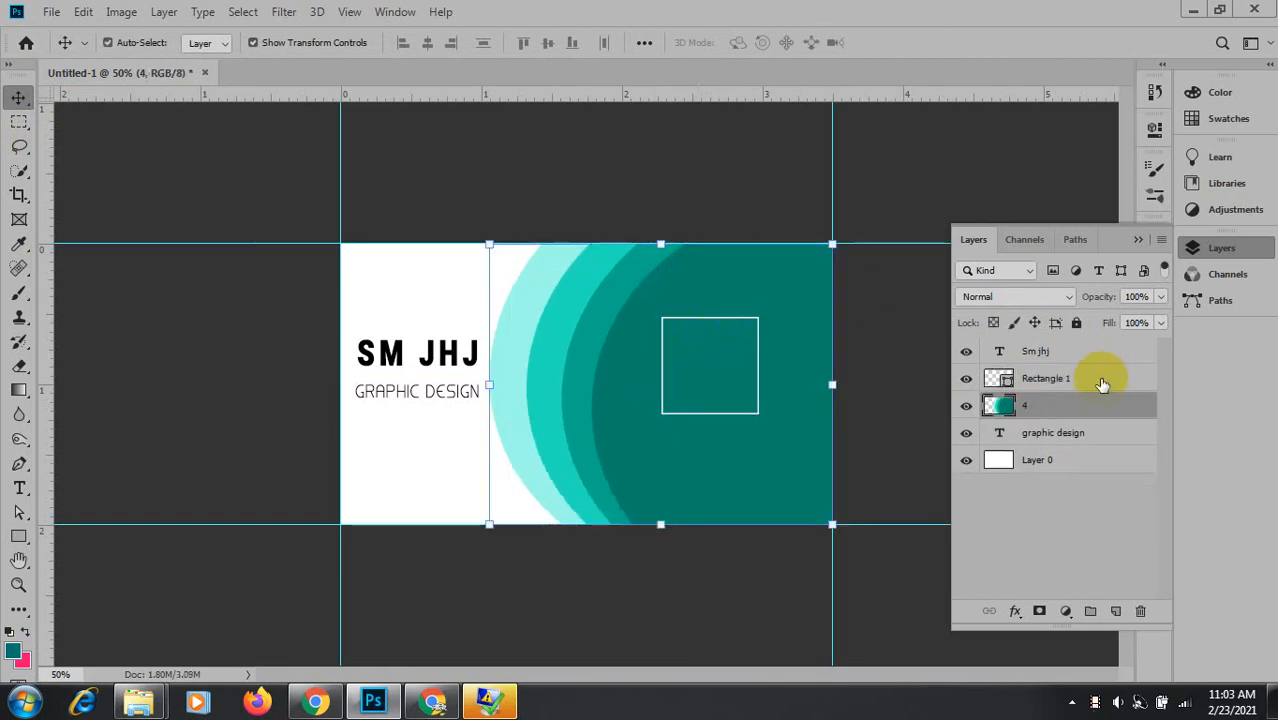
pyautogui.click(1042, 382)
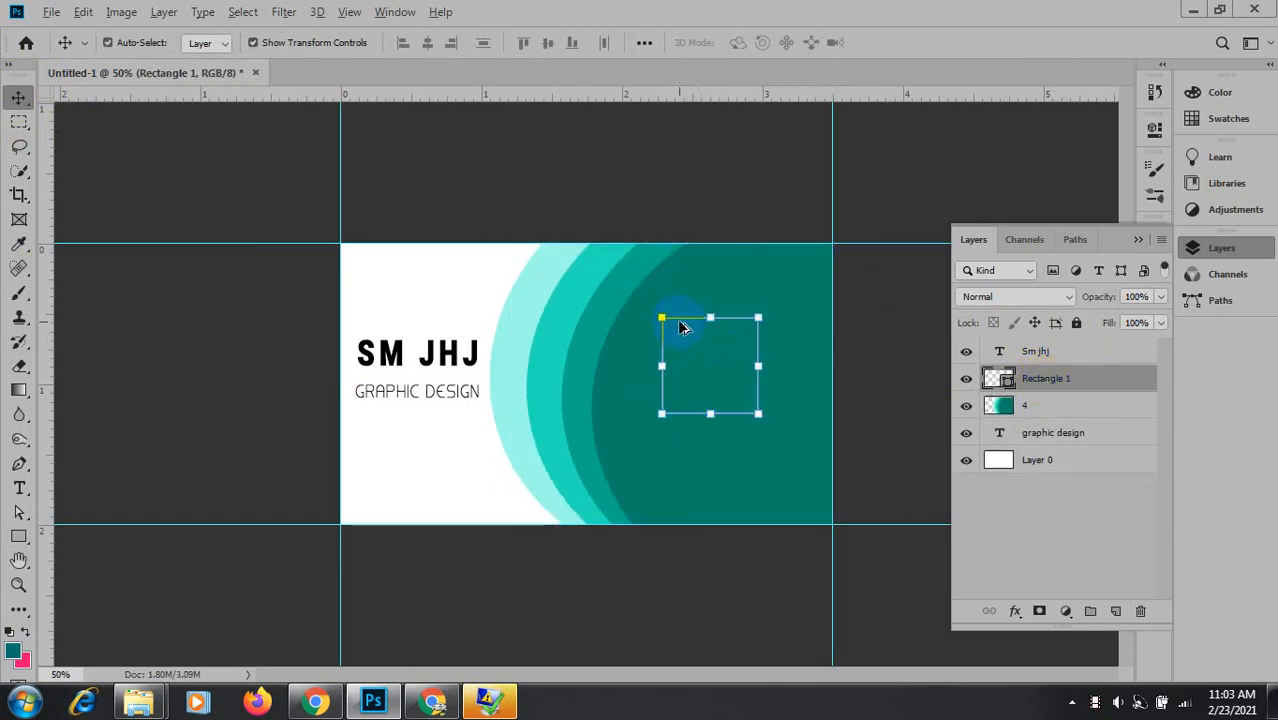
pyautogui.moveTo(680, 320); pyautogui.dragTo(360, 337)
pyautogui.hotkey('ctrl', 'z')
pyautogui.click(1060, 378)
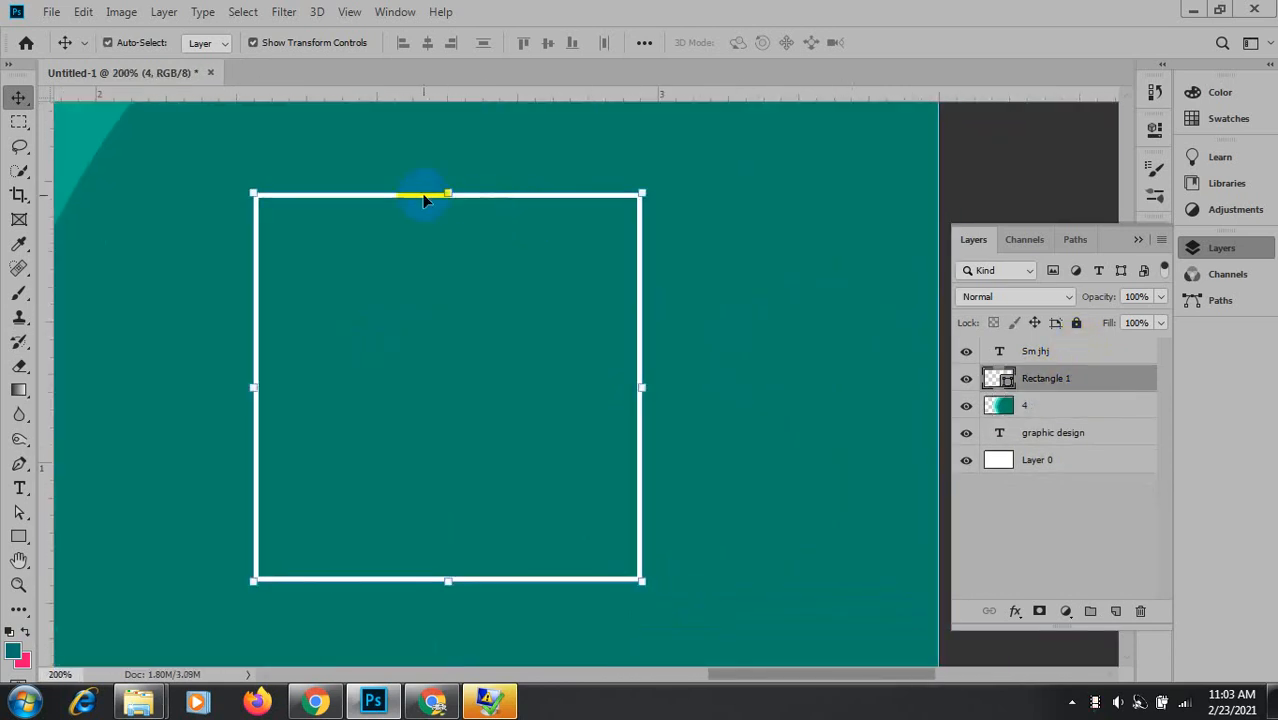
pyautogui.moveTo(392, 202); pyautogui.dragTo(580, 392)
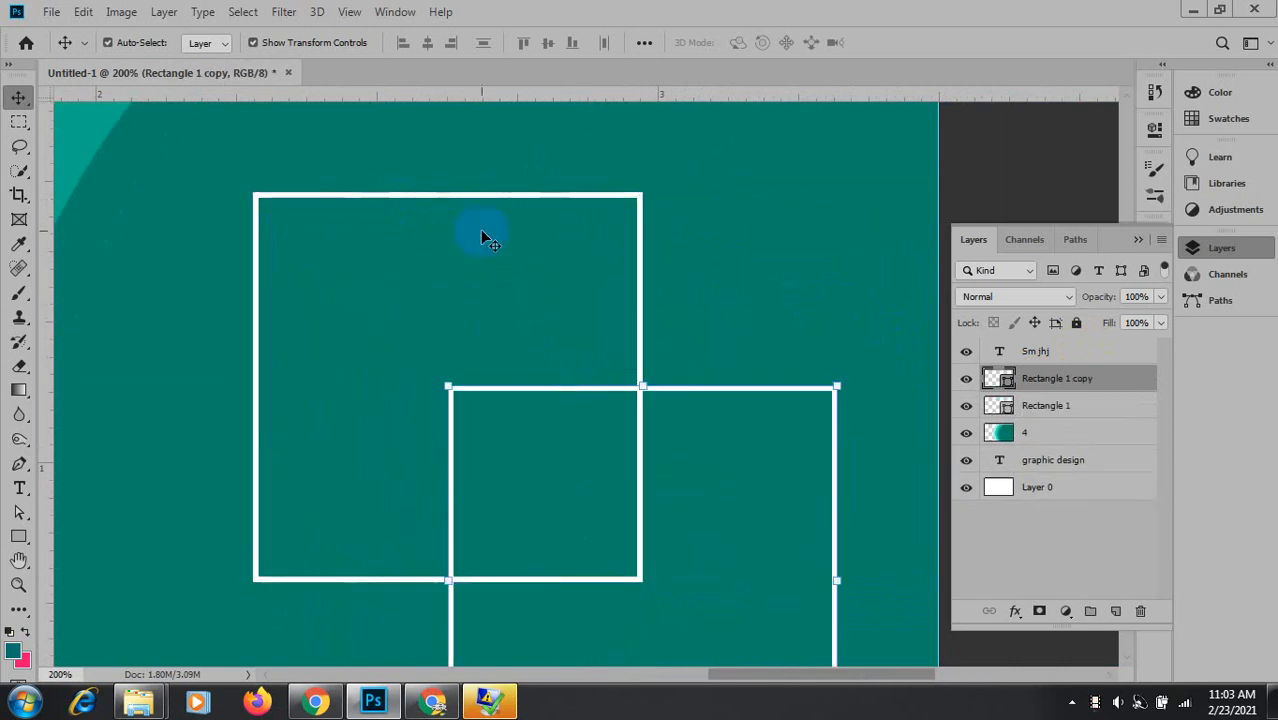
# Free Transform both squares to about 54% and move them about 0.27 in right, 0.2 in down.
pyautogui.hotkey('ctrl', '-')
pyautogui.hotkey('ctrl', '-')
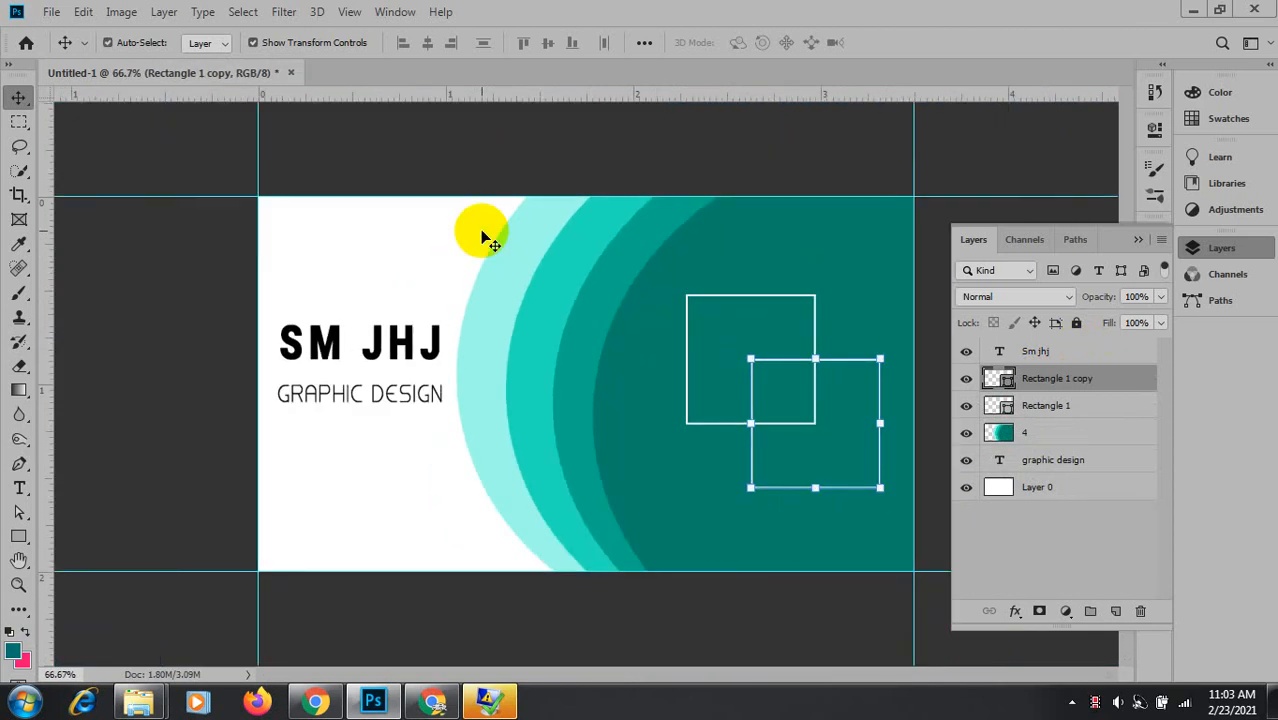
pyautogui.click(976, 143)
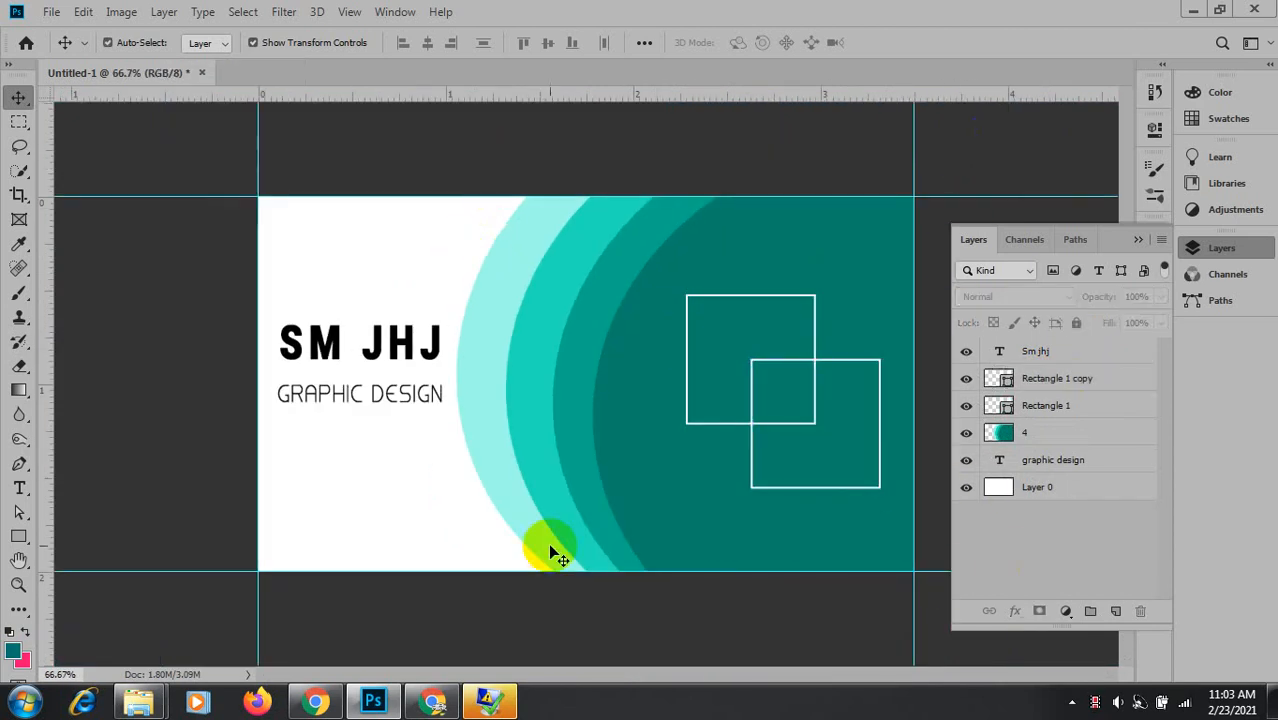
pyautogui.click(1084, 405)
pyautogui.keyDown('shift'); pyautogui.click(1080, 378); pyautogui.keyUp('shift')
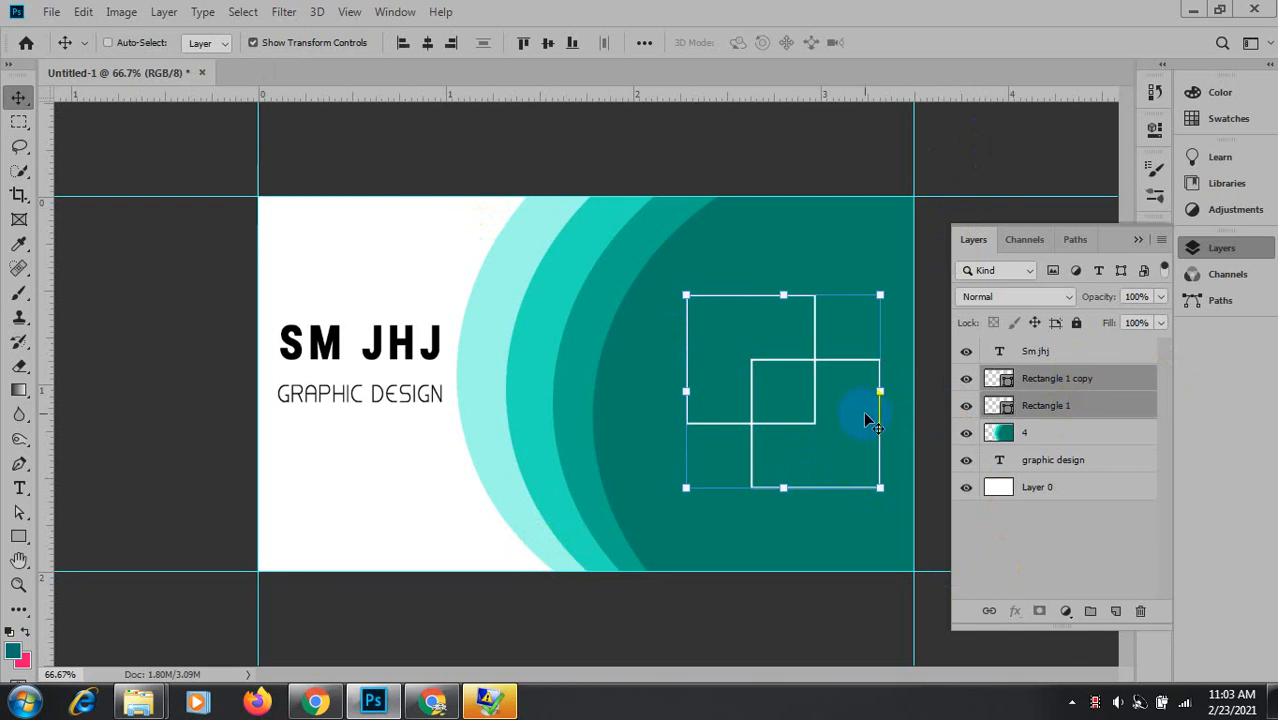
pyautogui.click(878, 486)
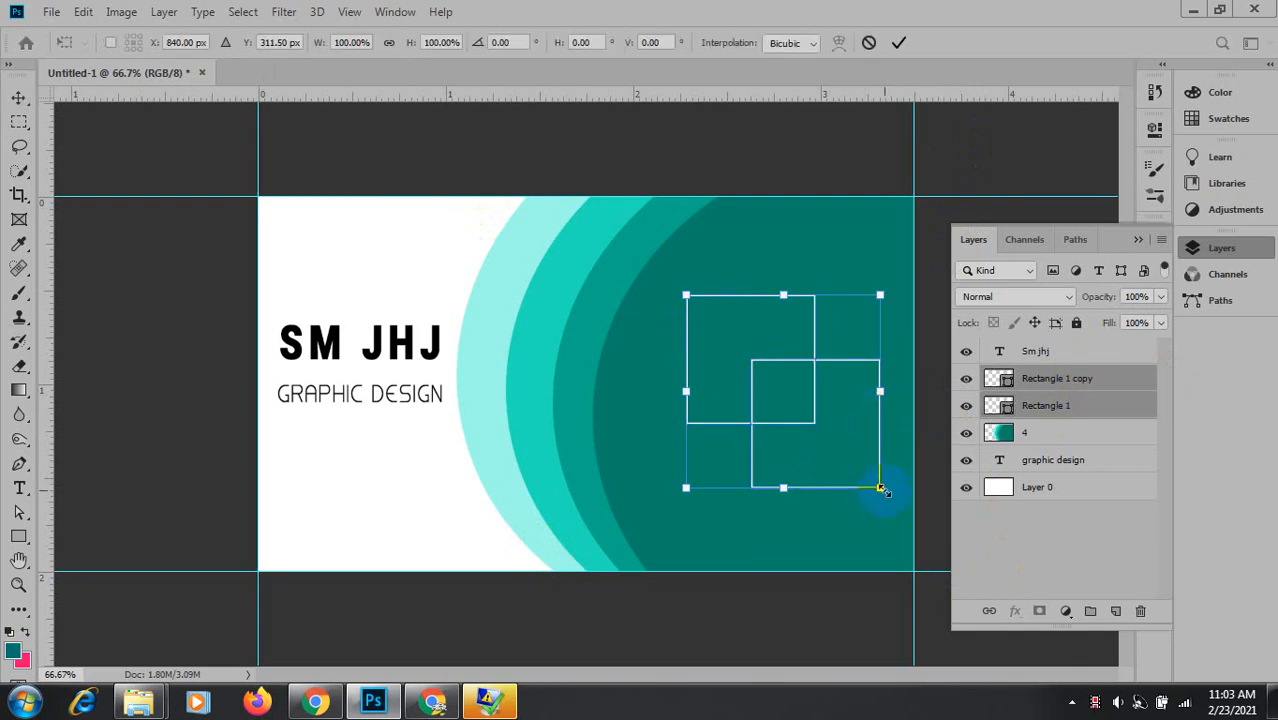
pyautogui.moveTo(881, 485); pyautogui.dragTo(805, 390)
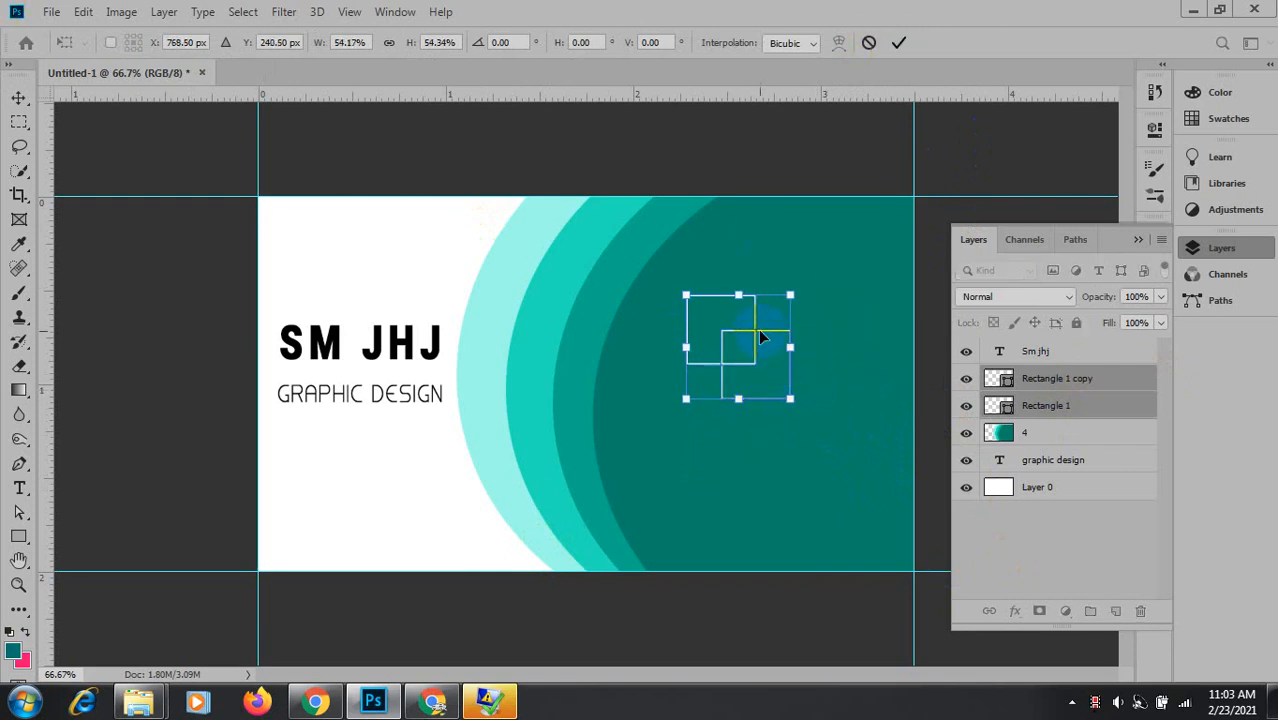
pyautogui.moveTo(752, 335); pyautogui.dragTo(803, 376)
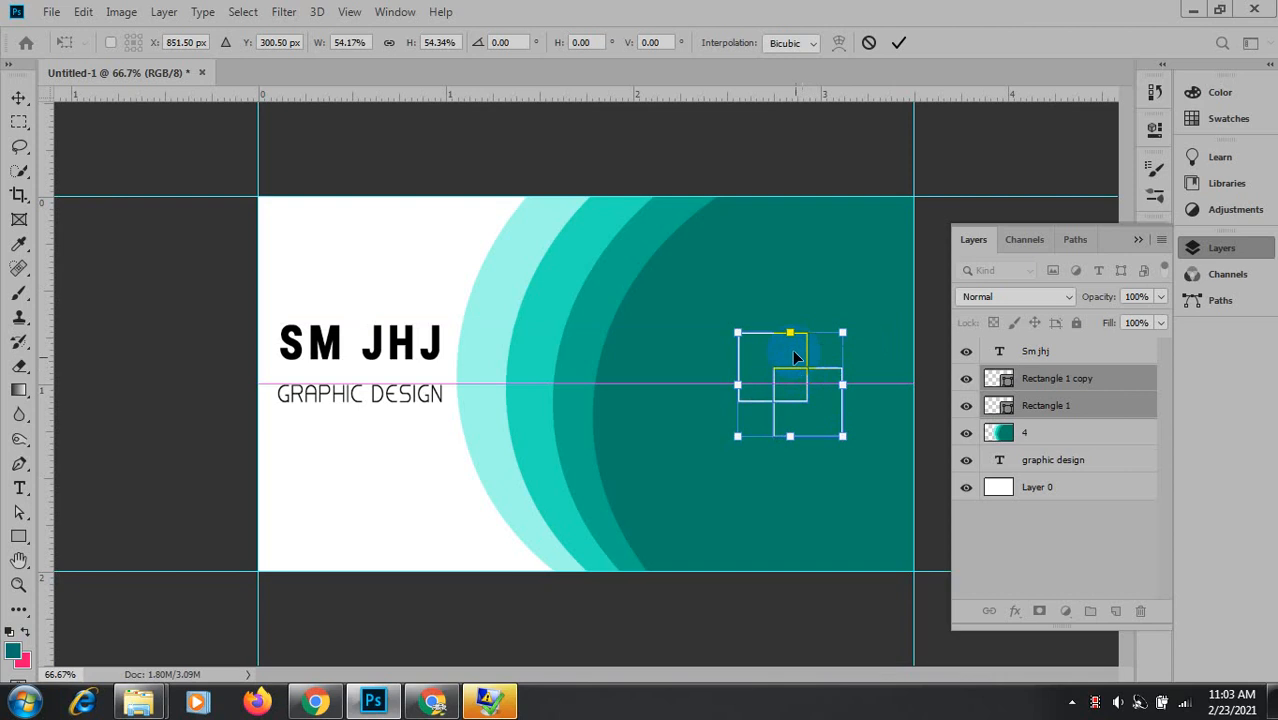
pyautogui.click(896, 44)
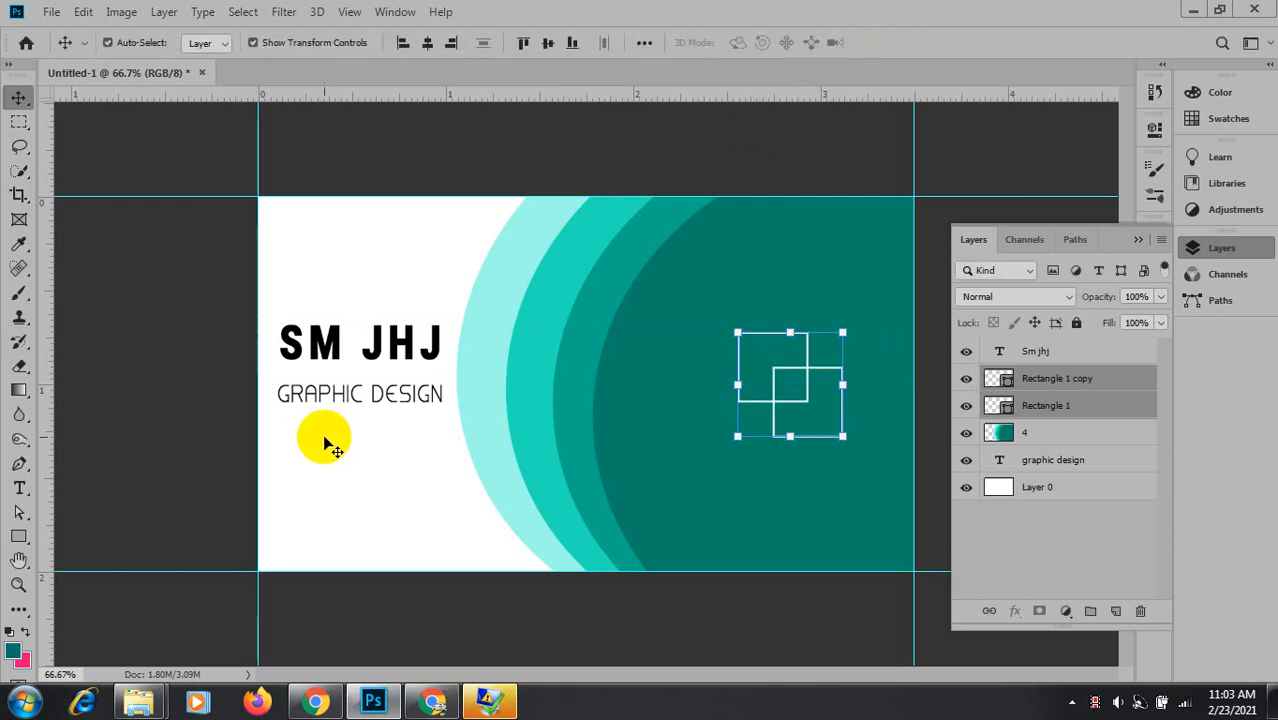
pyautogui.click(110, 375)
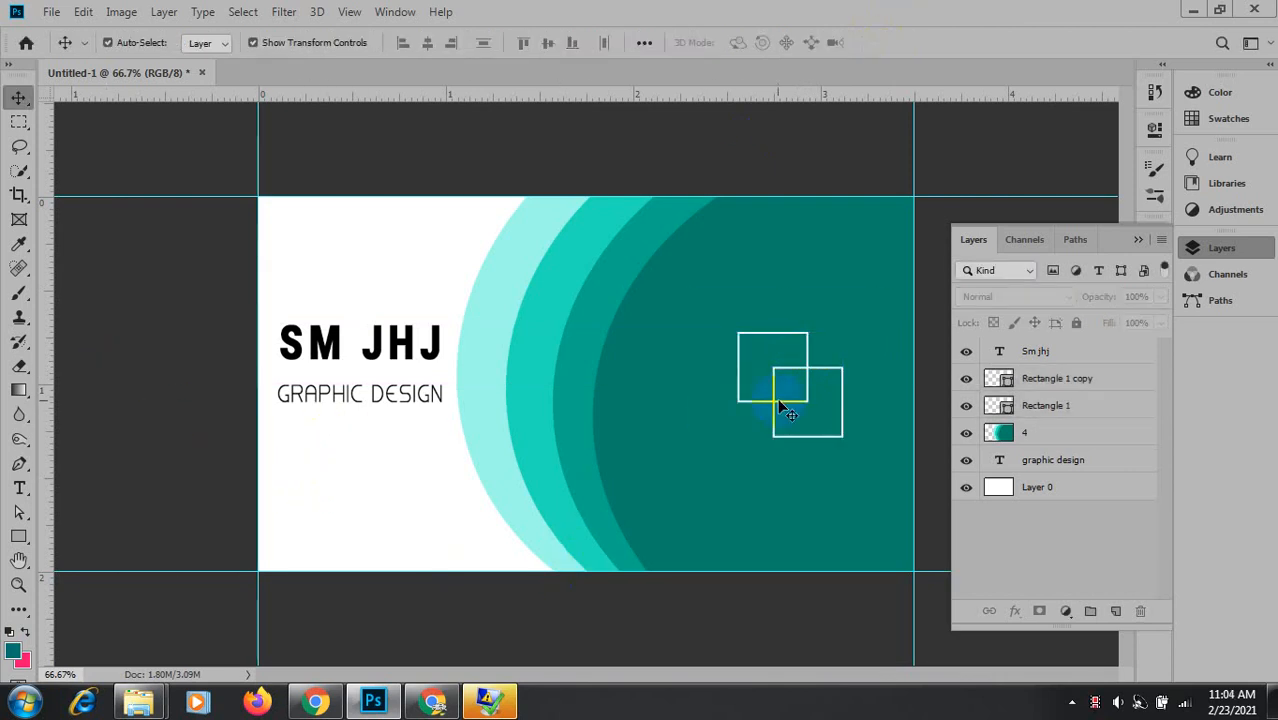
# Nudge the name and subtitle lower and group them as Group 1.
pyautogui.click(1050, 460)
pyautogui.moveTo(1052, 460); pyautogui.dragTo(1064, 370)
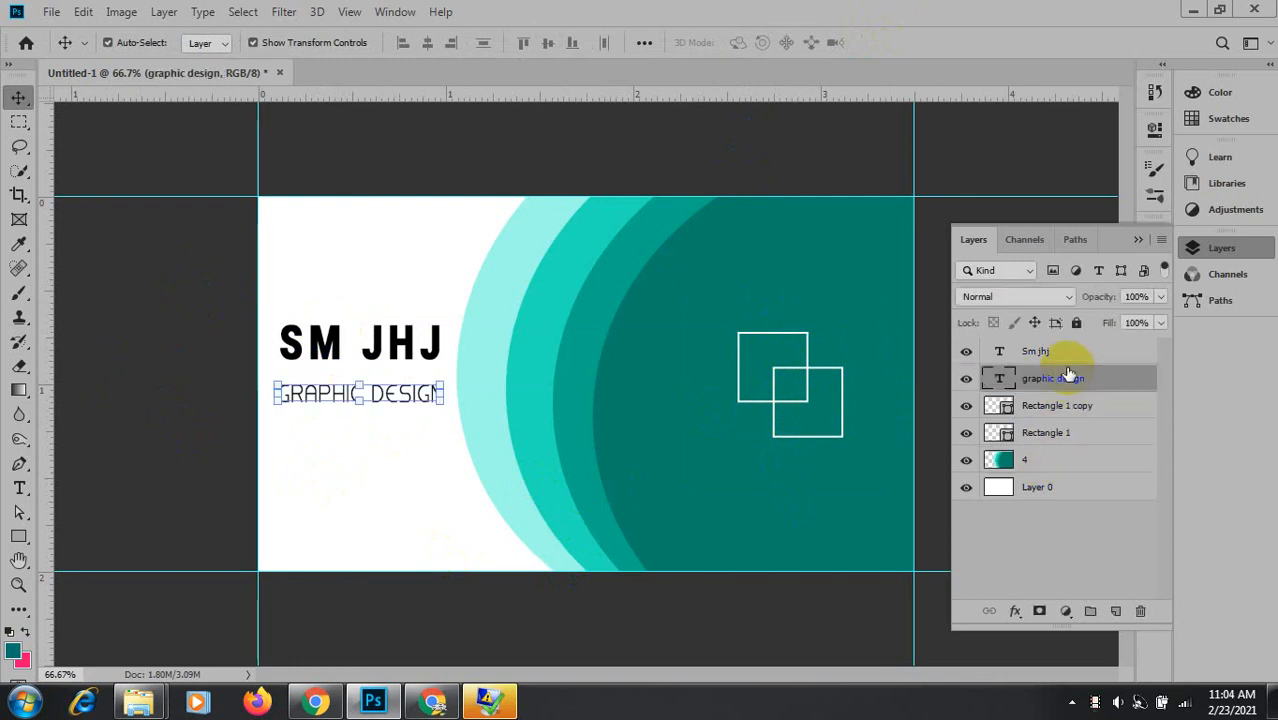
pyautogui.keyDown('shift'); pyautogui.click(338, 354); pyautogui.keyUp('shift')
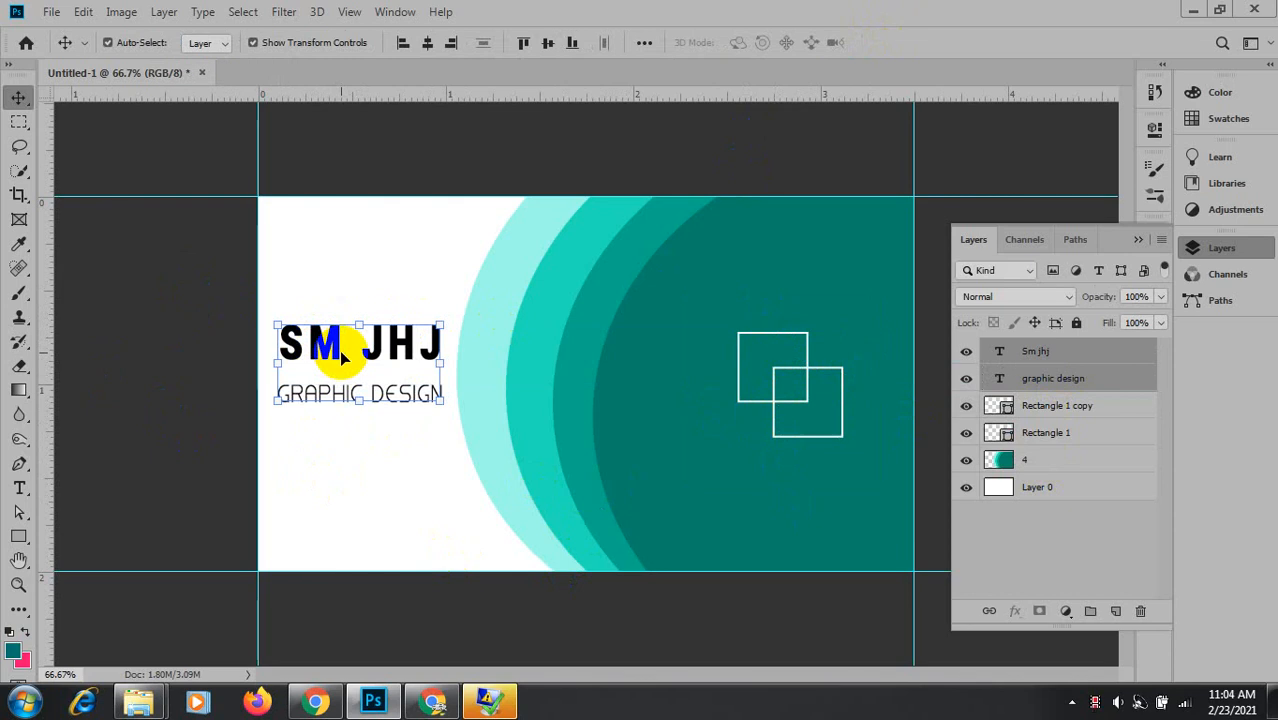
pyautogui.hotkey('shift', 'Down')
pyautogui.hotkey('shift', 'Down')
pyautogui.hotkey('shift', 'Down')
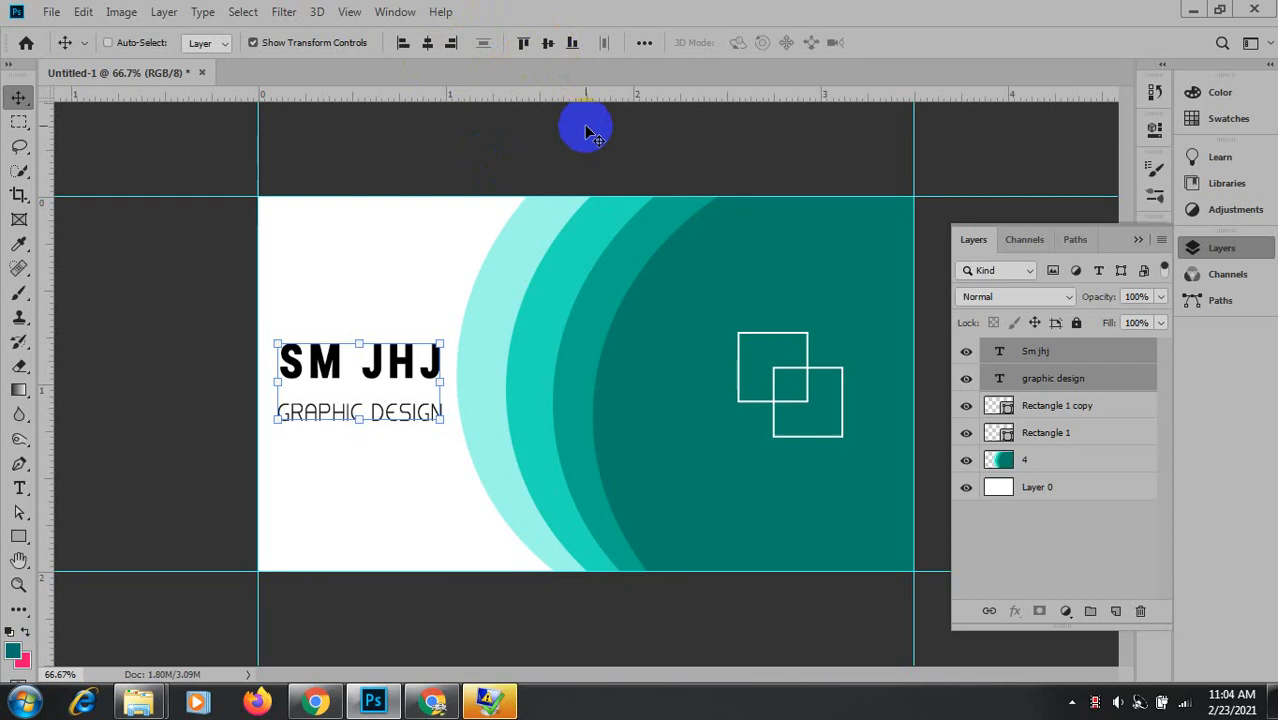
pyautogui.hotkey('ctrl', 'g')
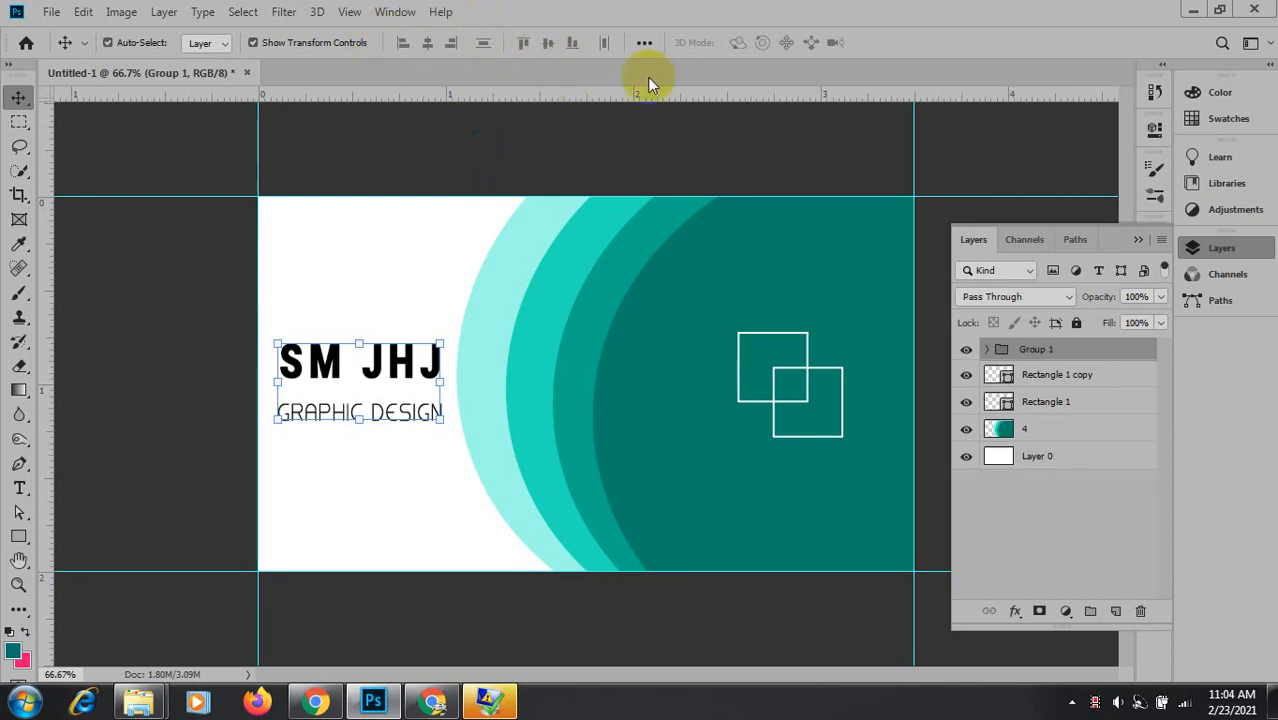
# Group the two white outline squares as Group 2.
pyautogui.click(658, 160)
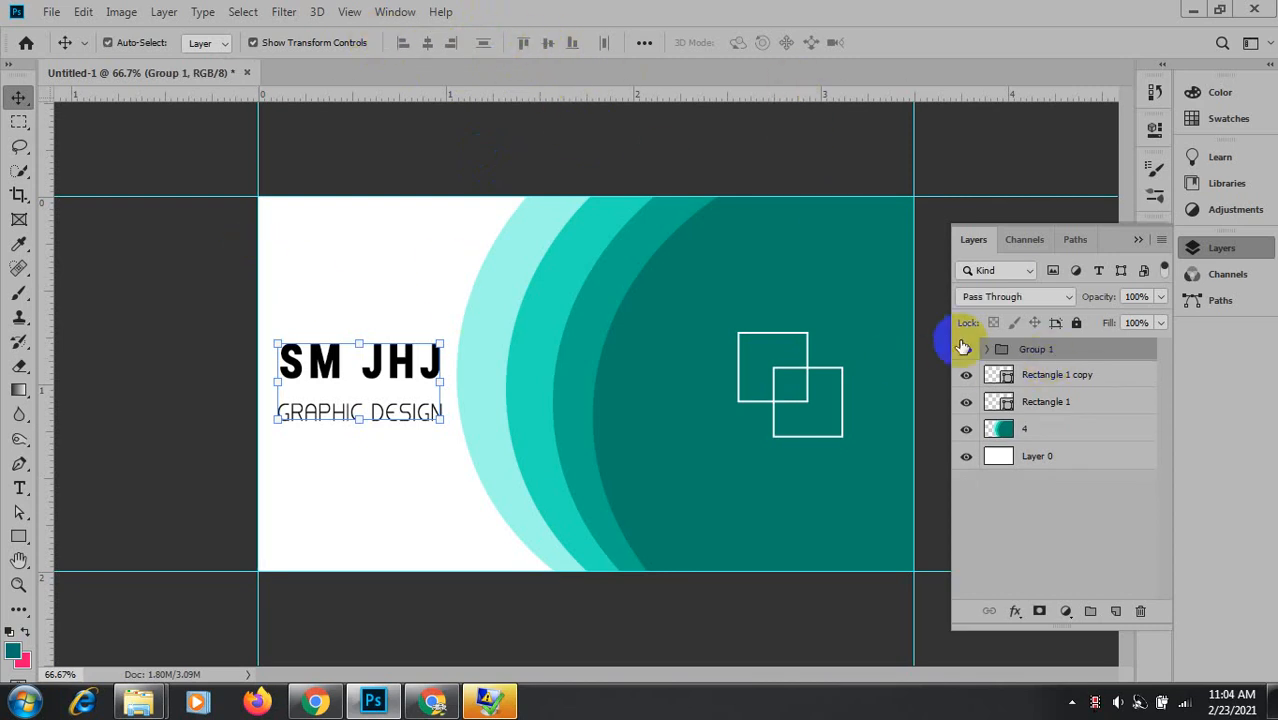
pyautogui.click(807, 357)
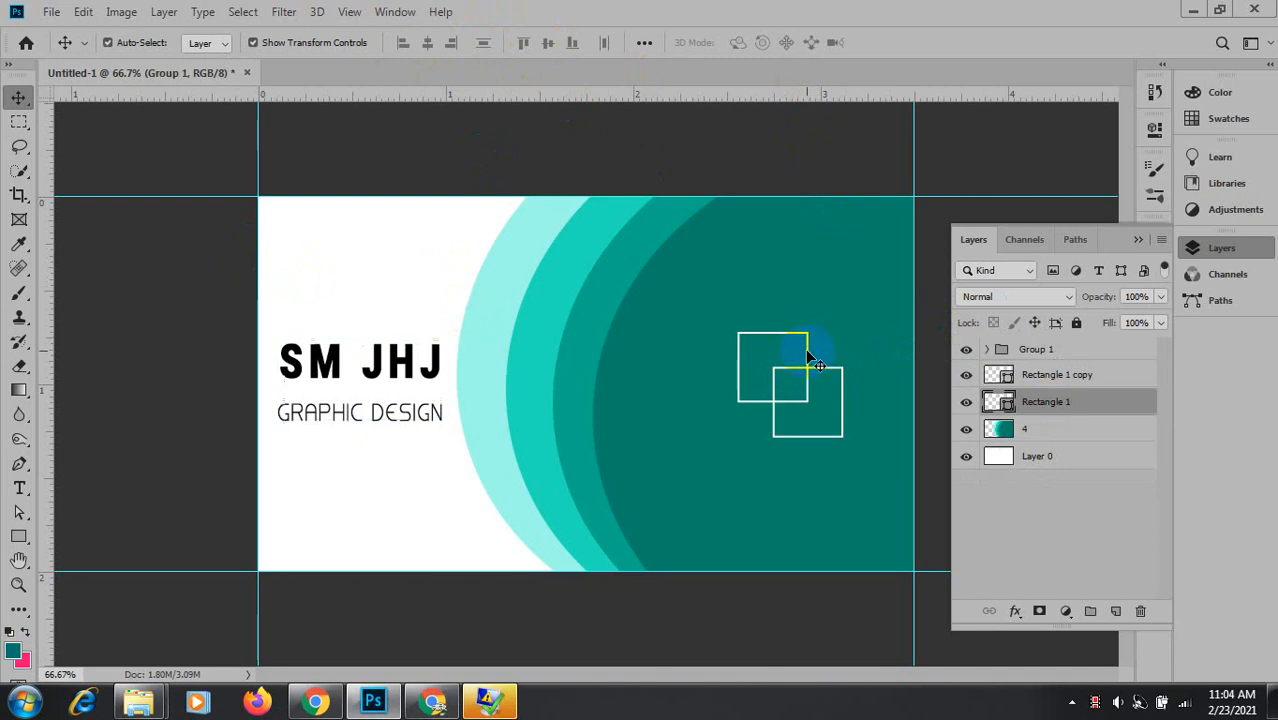
pyautogui.keyDown('shift'); pyautogui.click(828, 443); pyautogui.keyUp('shift')
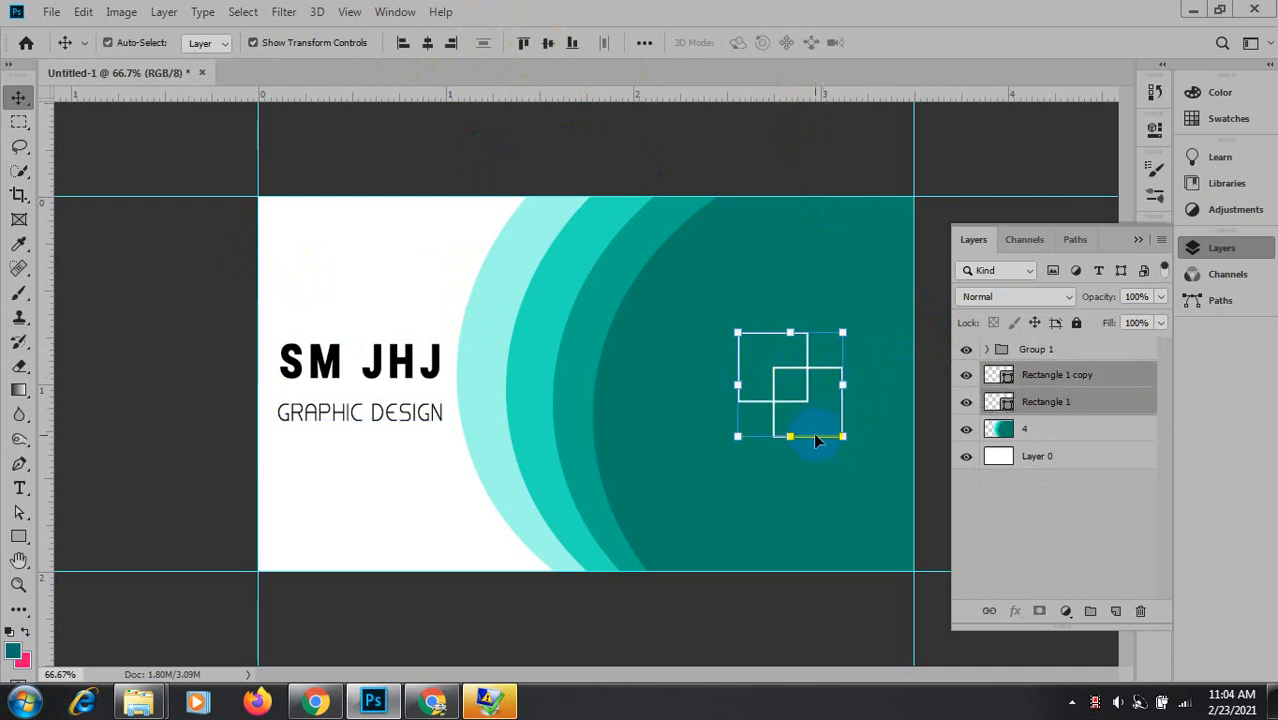
pyautogui.hotkey('ctrl', 'g')
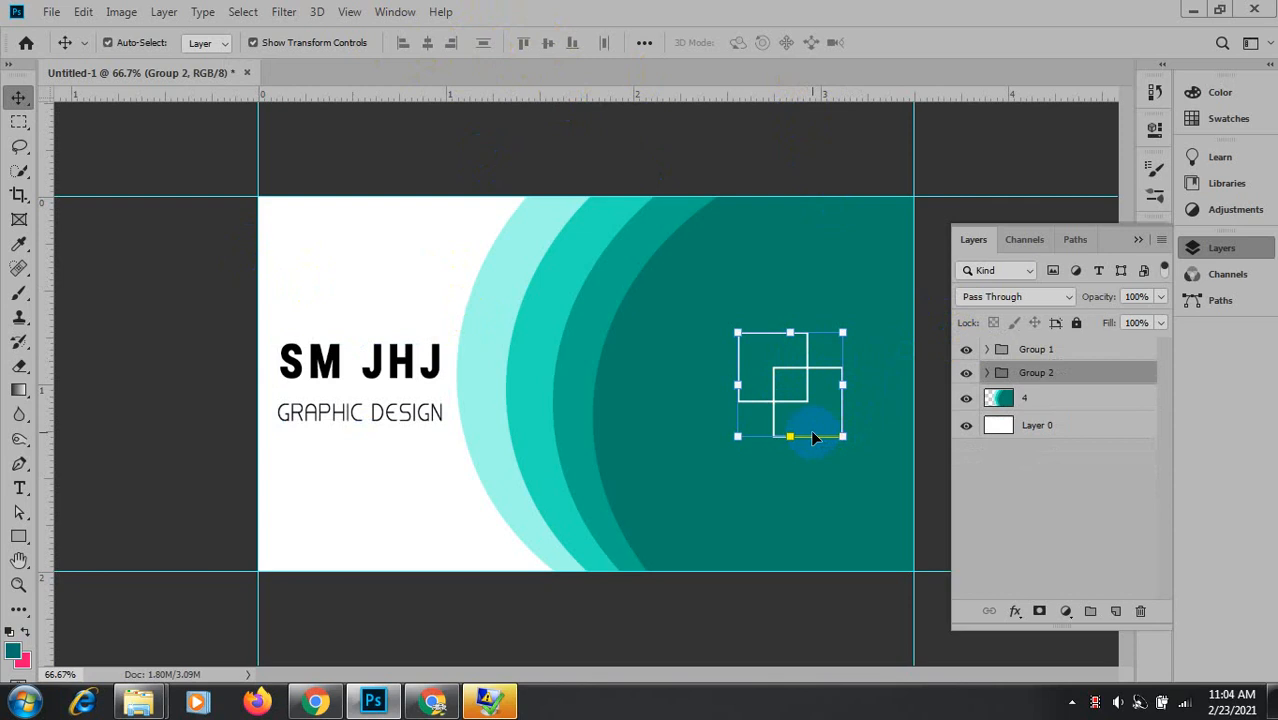
# Set the Move tool's Auto-Select target to Group.
pyautogui.click(178, 320)
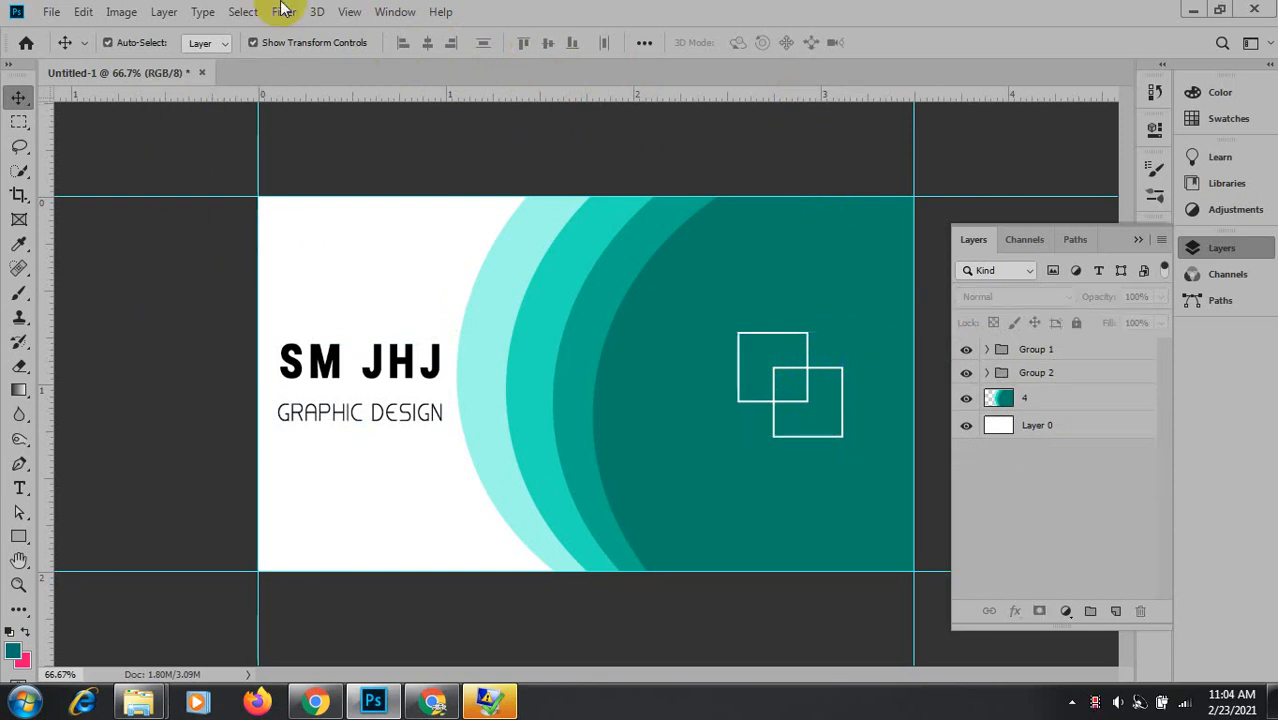
pyautogui.click(207, 43)
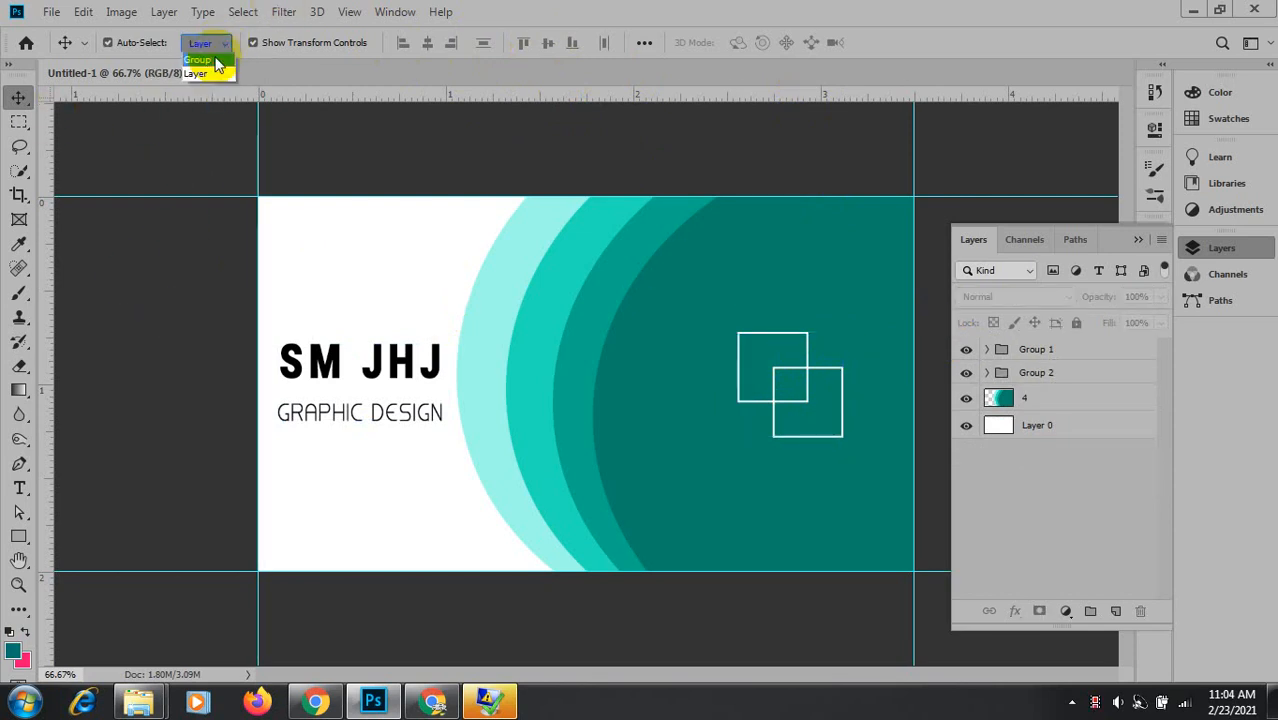
pyautogui.click(216, 55)
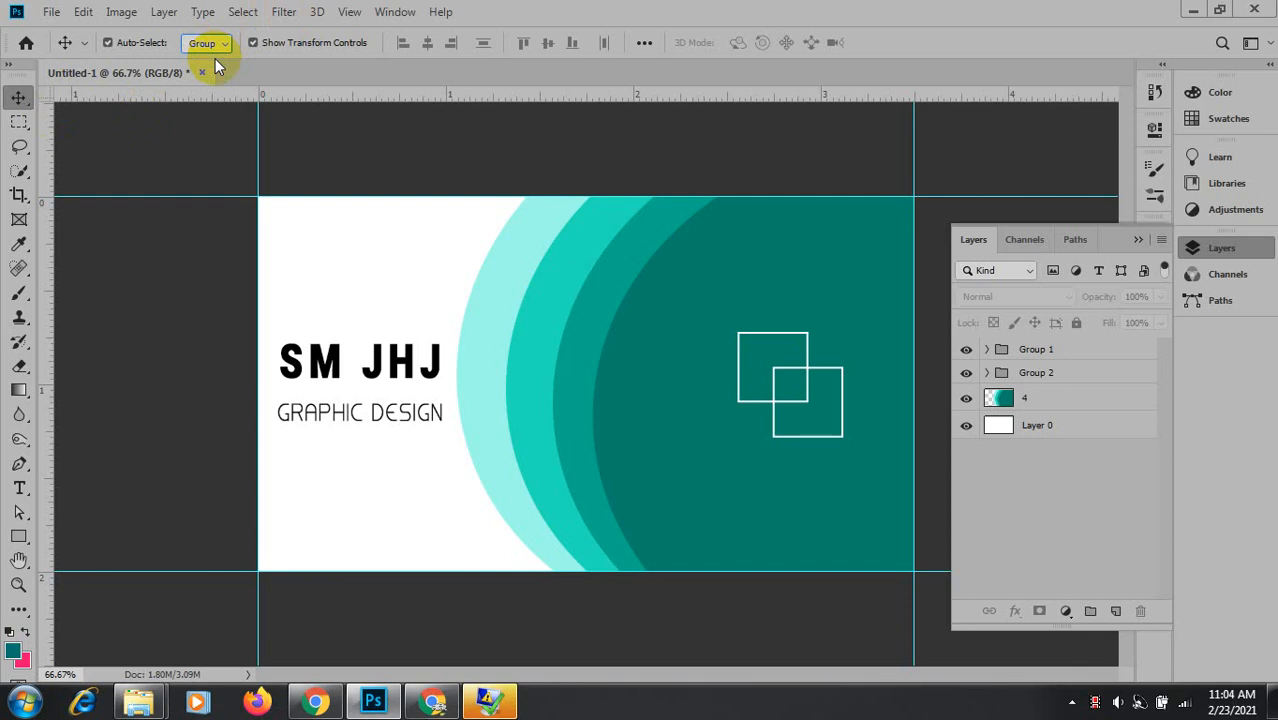
pyautogui.click(1040, 376)
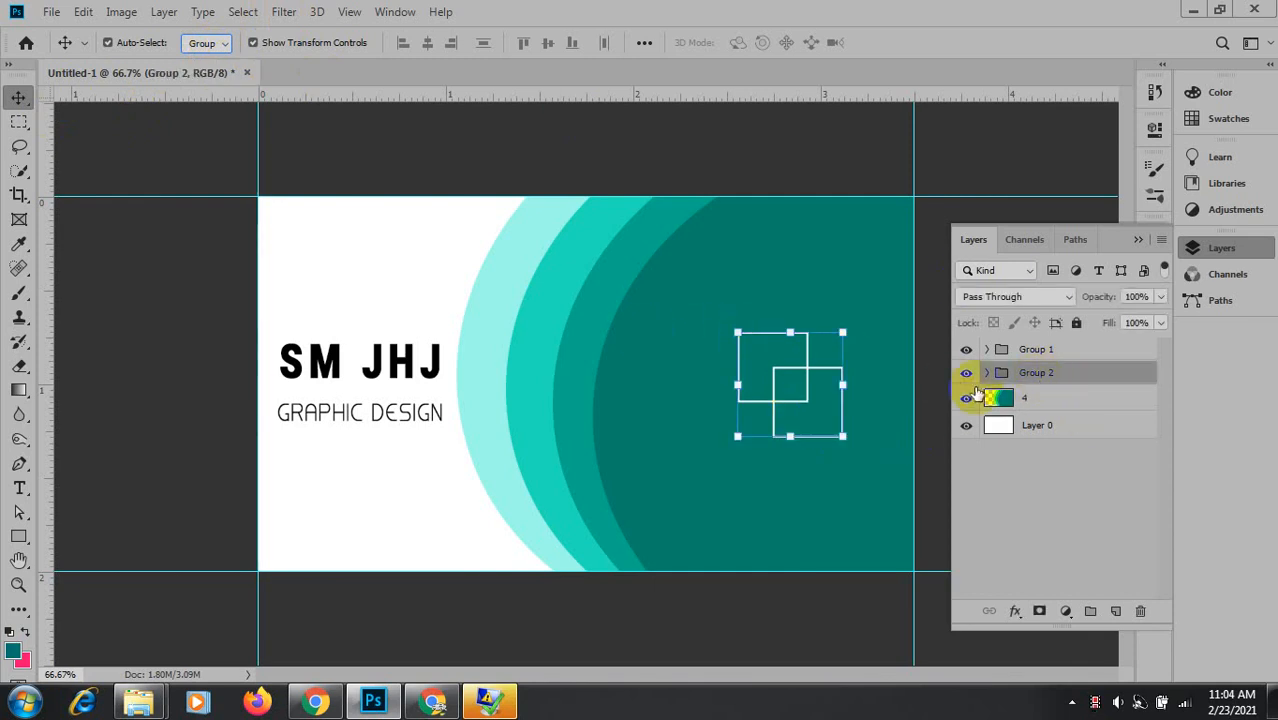
pyautogui.click(205, 400)
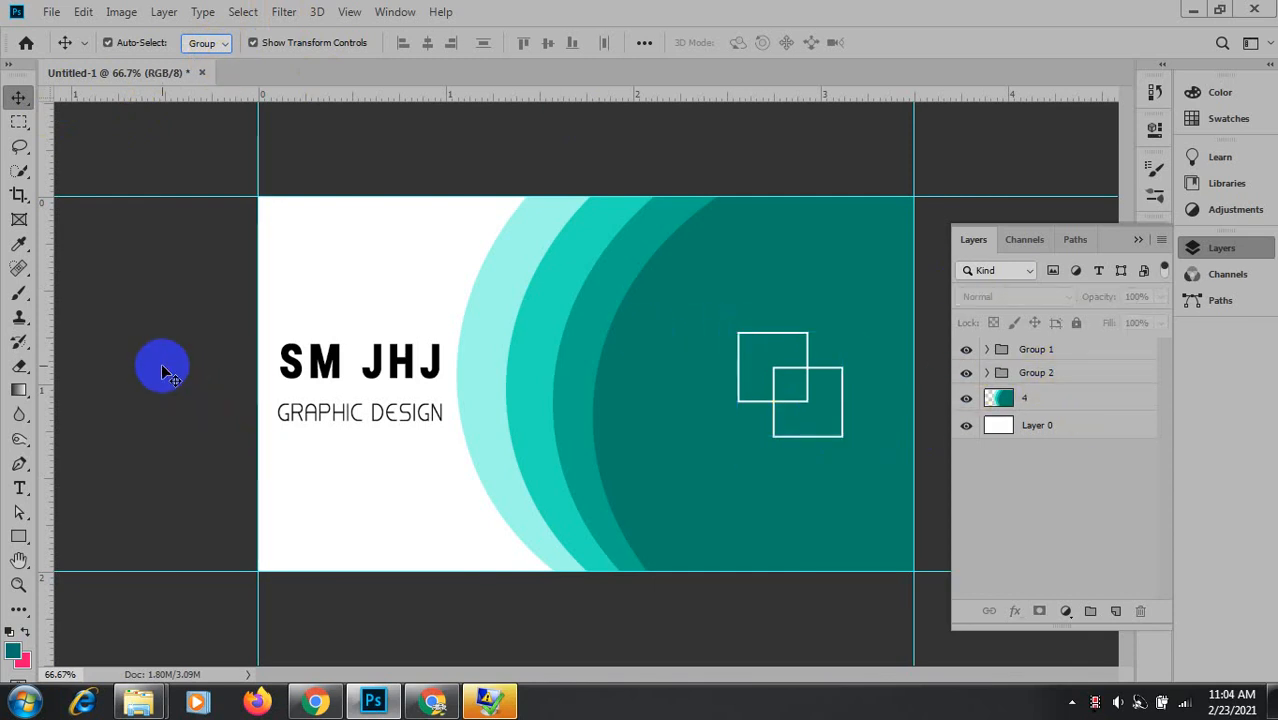
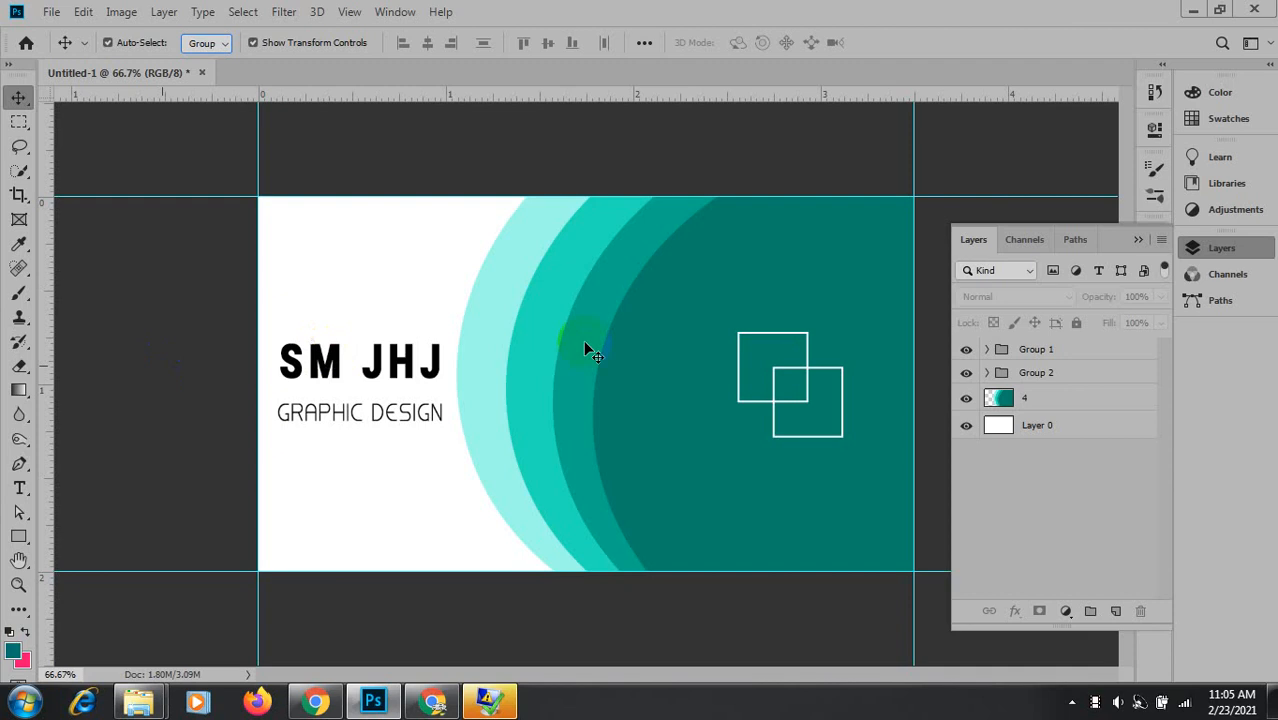
# Select the two-square logo group (Group 2) and shift it slightly to the left.
pyautogui.click(1036, 373)
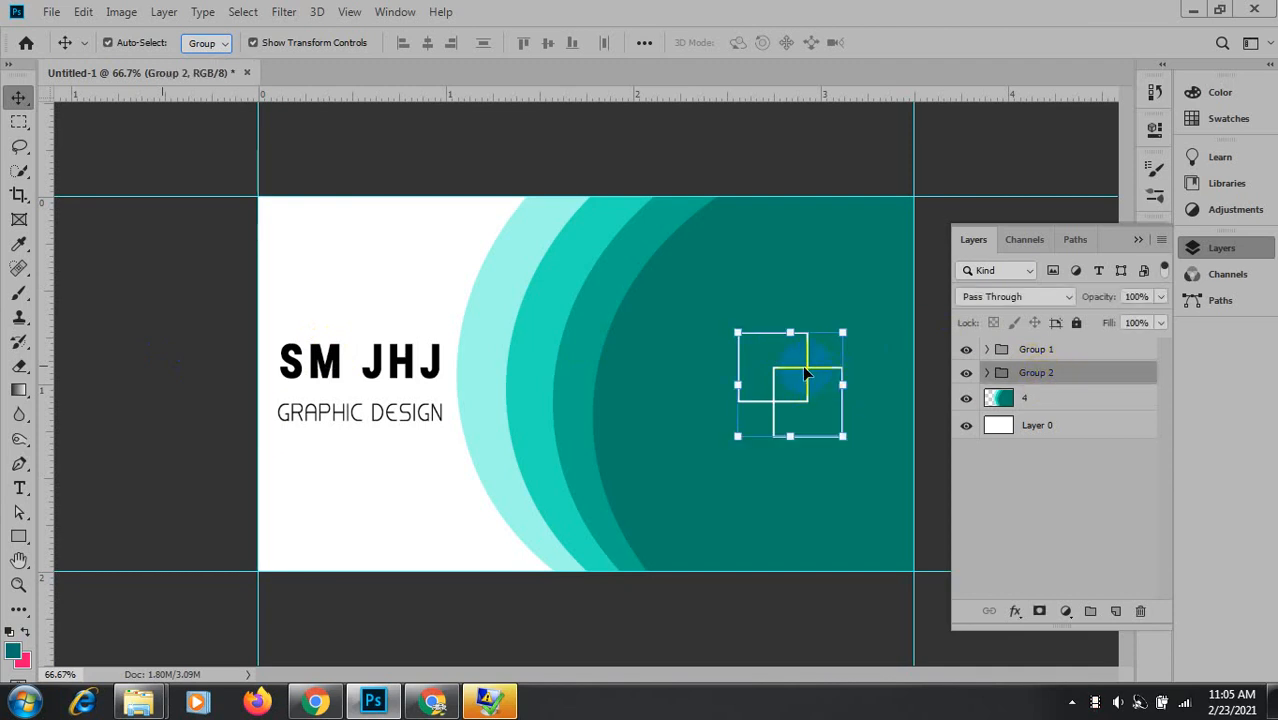
pyautogui.moveTo(804, 372); pyautogui.dragTo(790, 372)
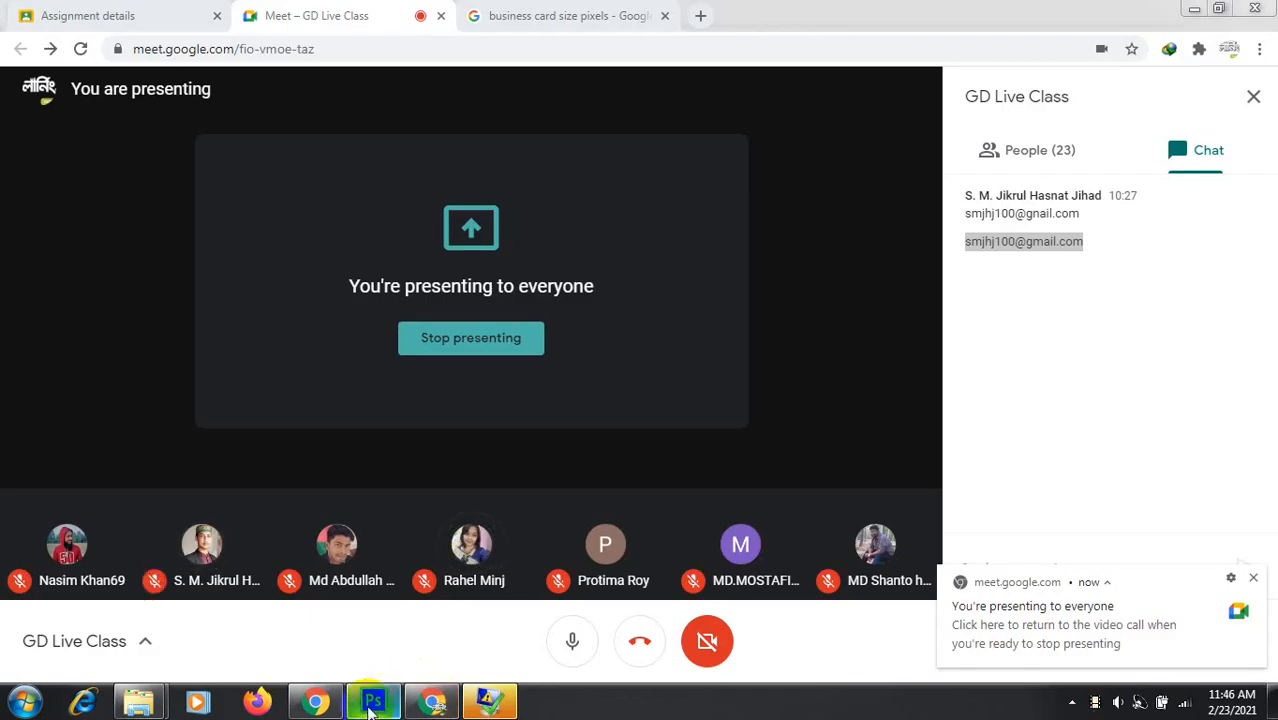
pyautogui.moveTo(370, 705)
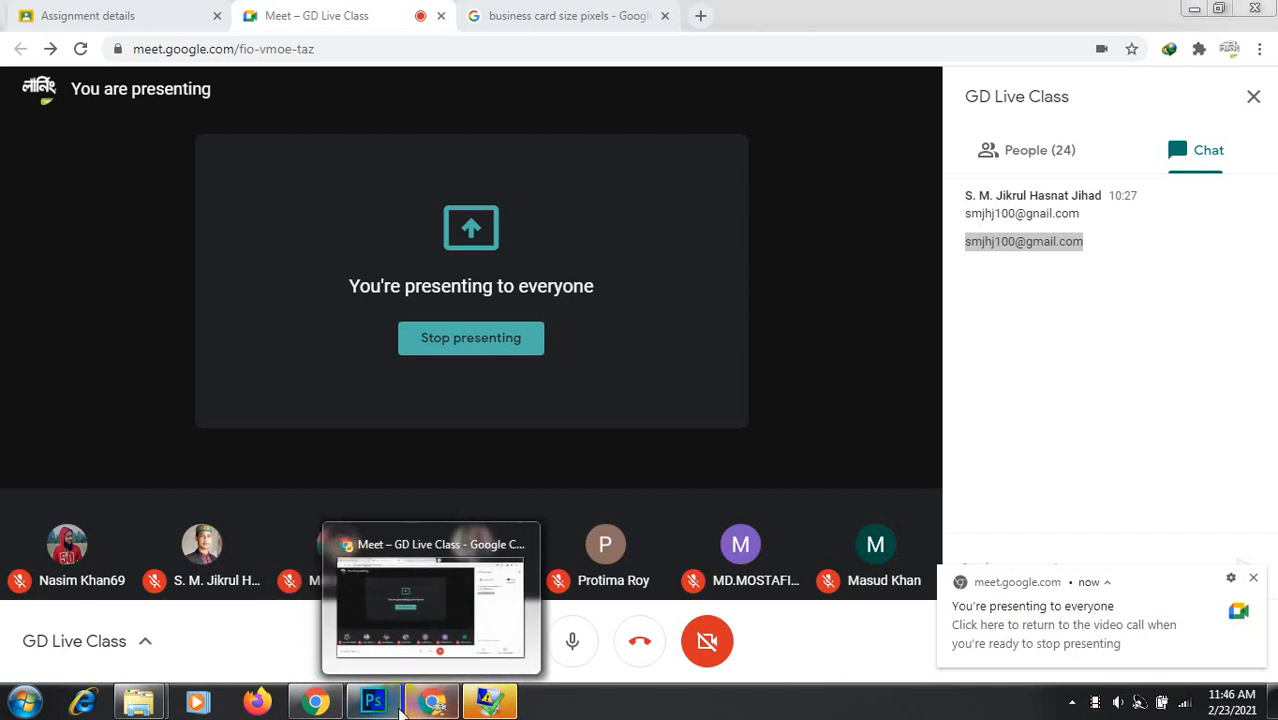
pyautogui.click(372, 703)
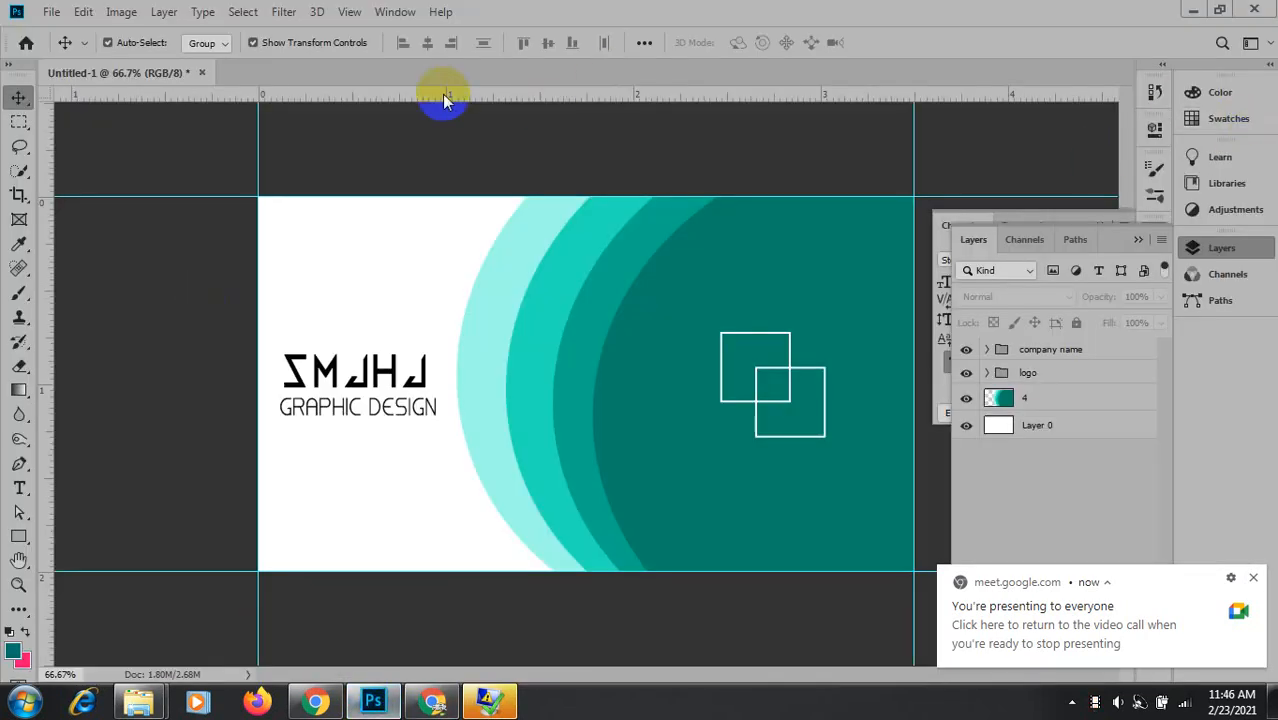
# Collapse the Layers and Character panels and dismiss the presenting notification.
pyautogui.click(1136, 240)
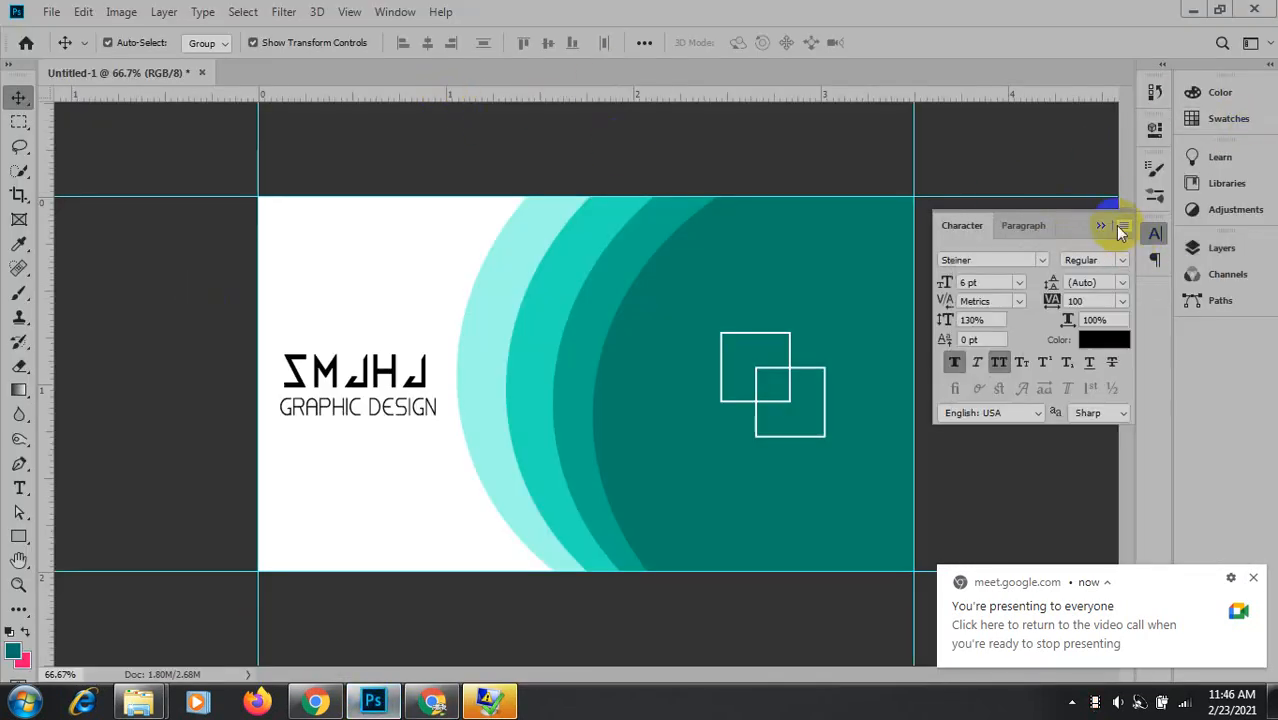
pyautogui.click(1101, 226)
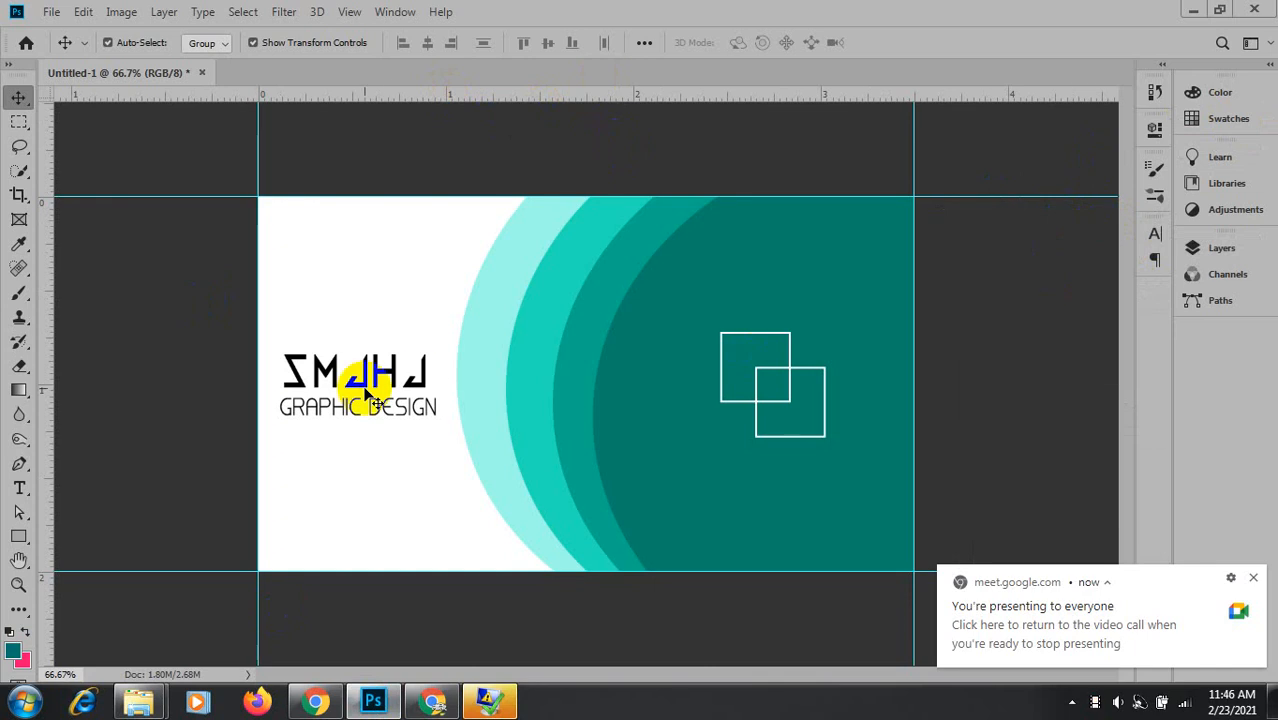
pyautogui.click(1253, 577)
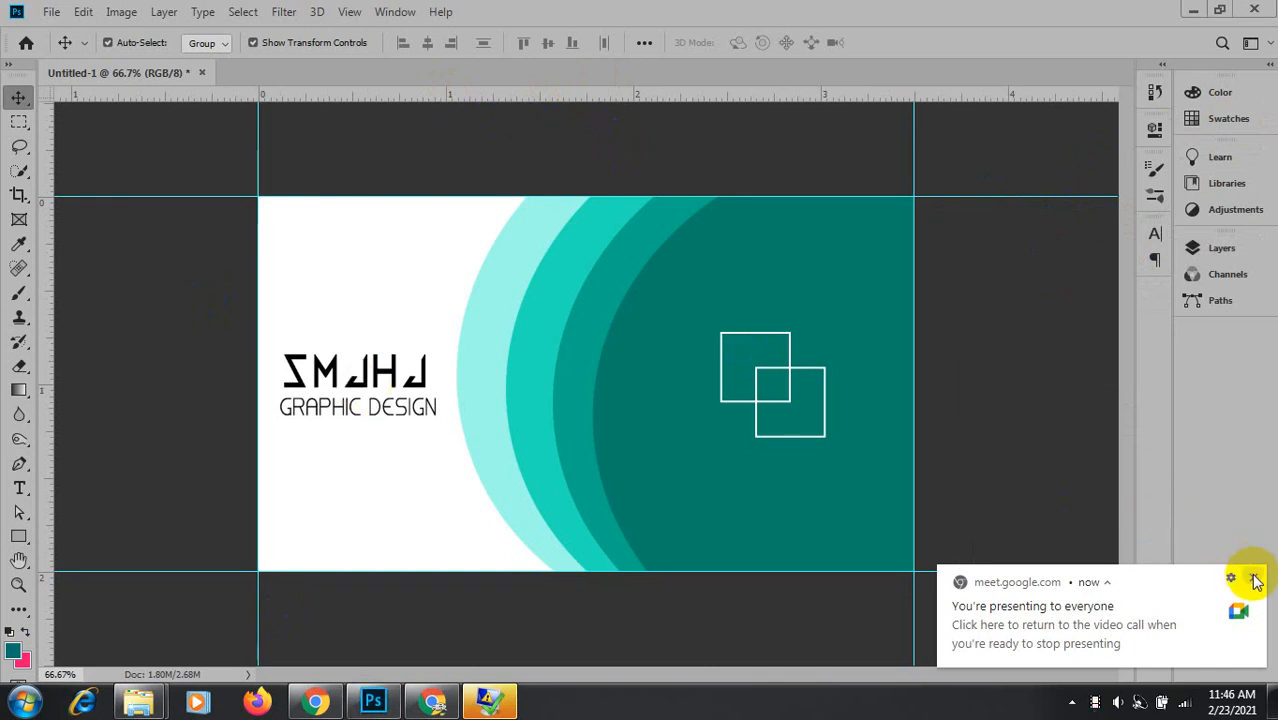
# Create a new 3.5 × 2 inch, 300 ppi document named 'business card-2'.
pyautogui.click(49, 14)
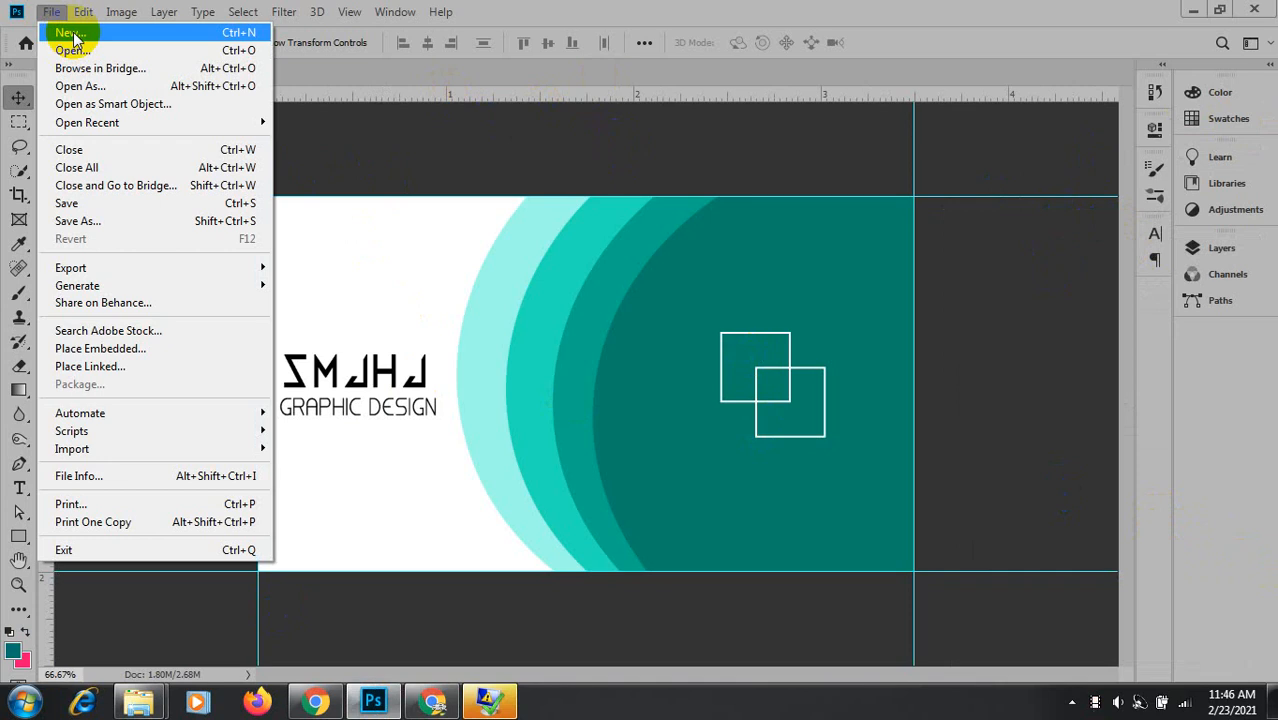
pyautogui.click(70, 33)
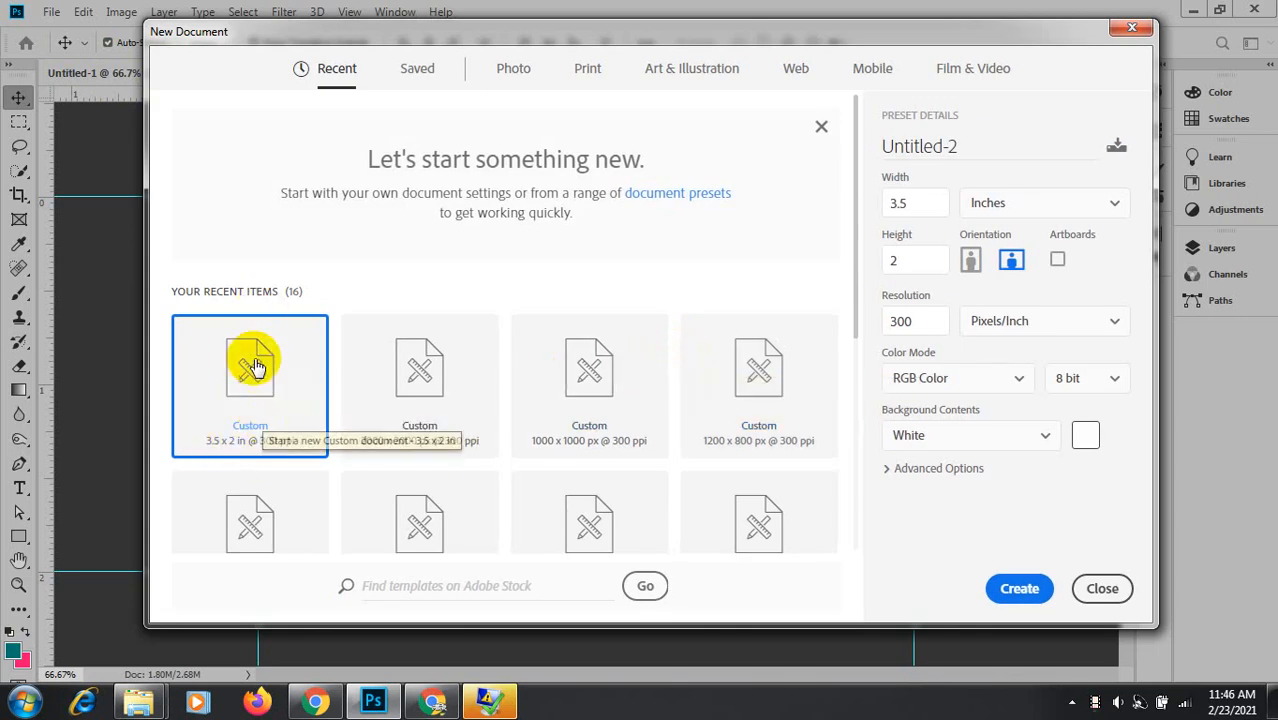
pyautogui.click(989, 147)
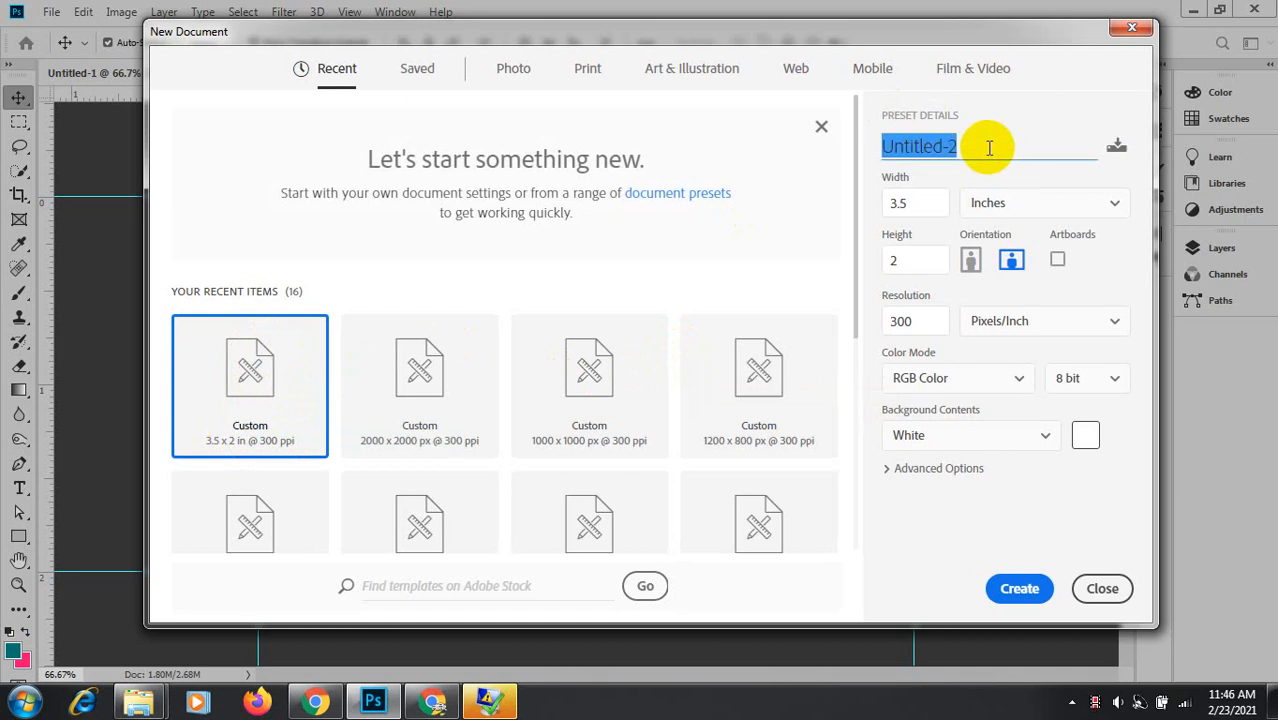
pyautogui.write('business car')
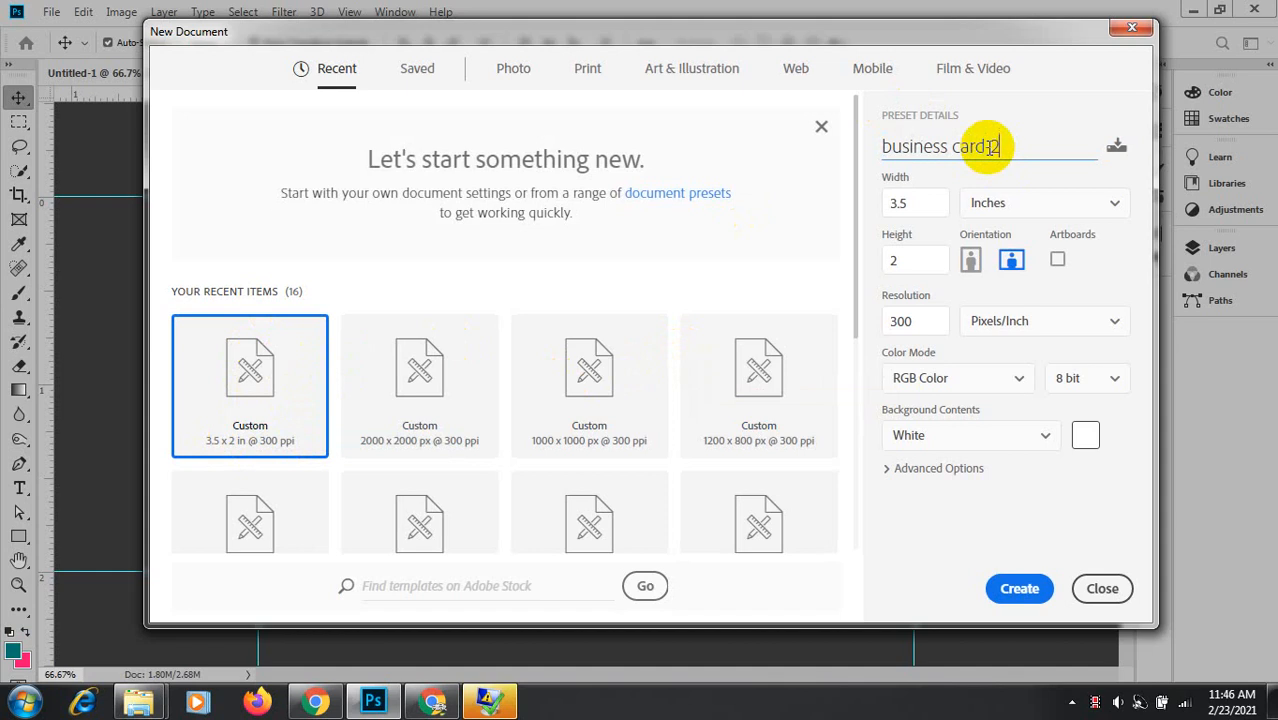
pyautogui.click(1017, 589)
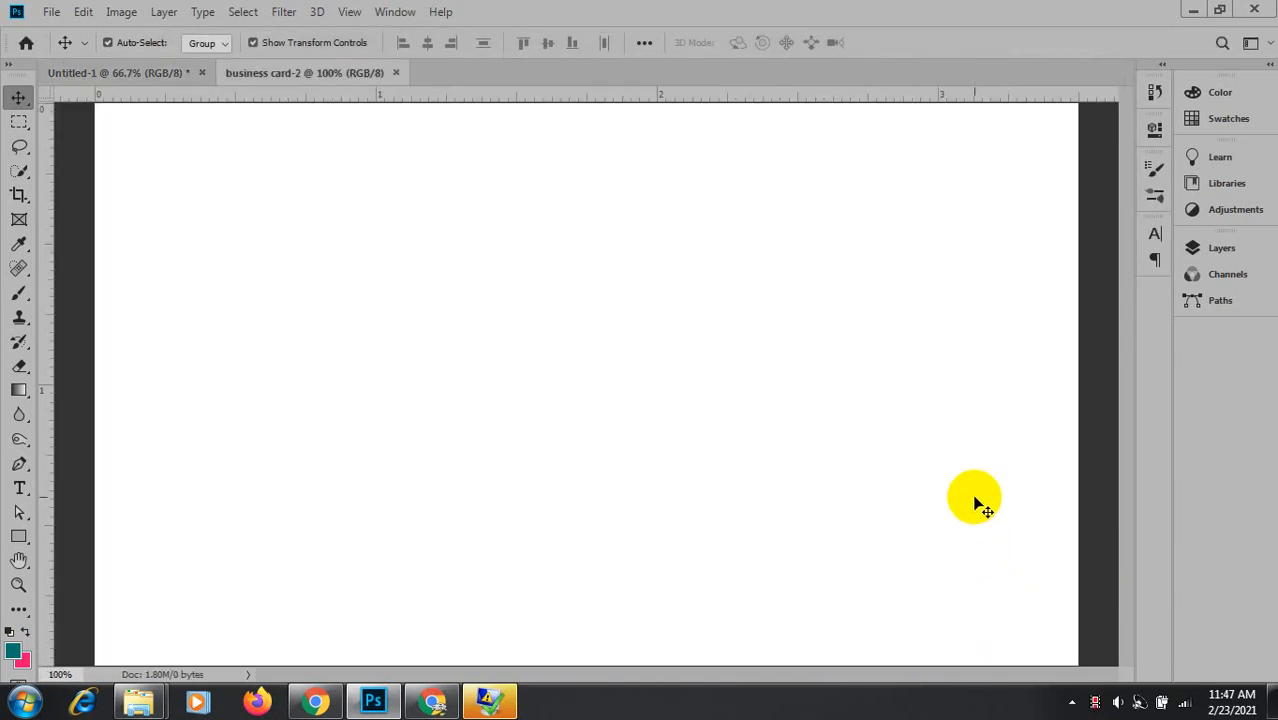
# Zoom out and unlock business card-2's Background layer as Layer 0.
pyautogui.hotkey('ctrl', '-')
pyautogui.hotkey('ctrl', '-')
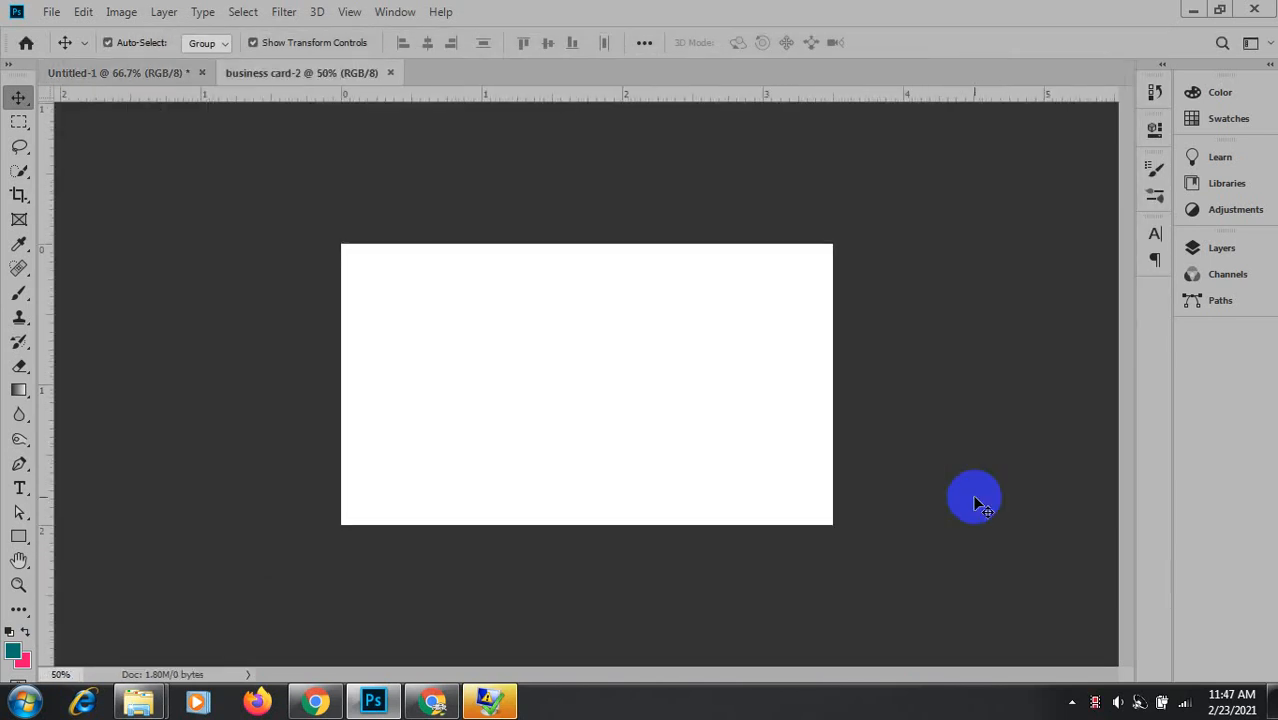
pyautogui.click(160, 72)
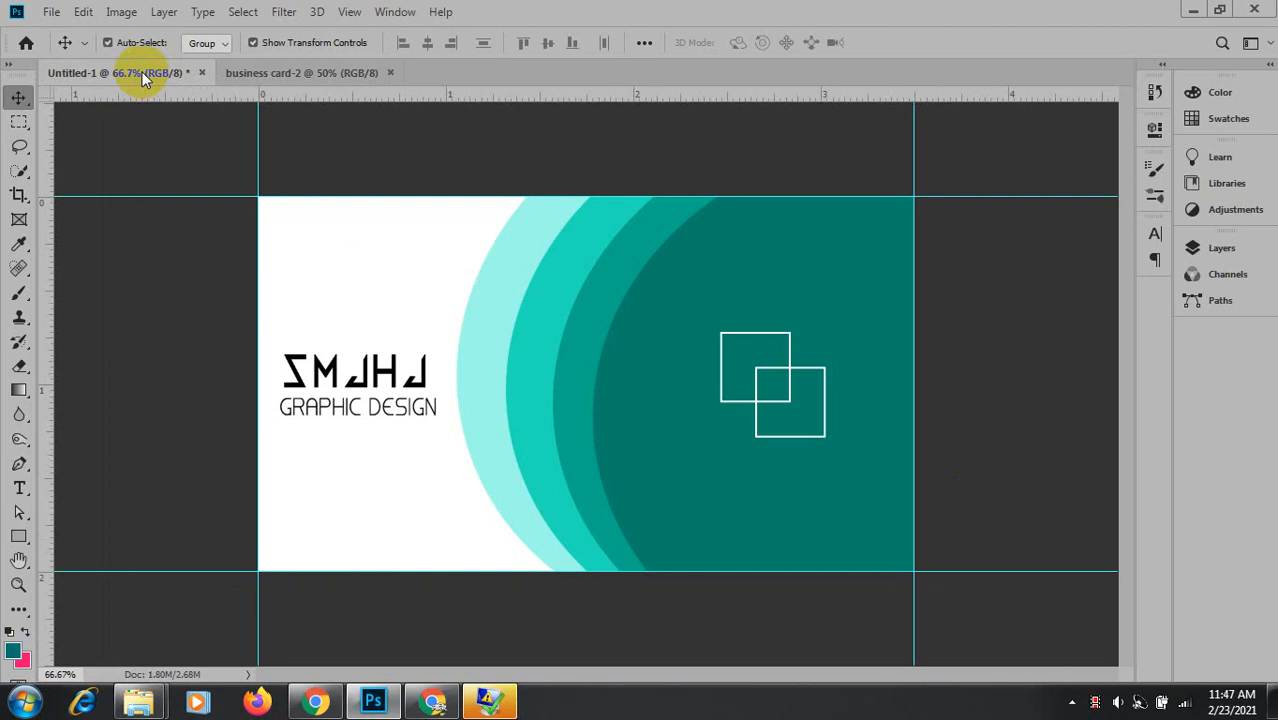
pyautogui.click(266, 66)
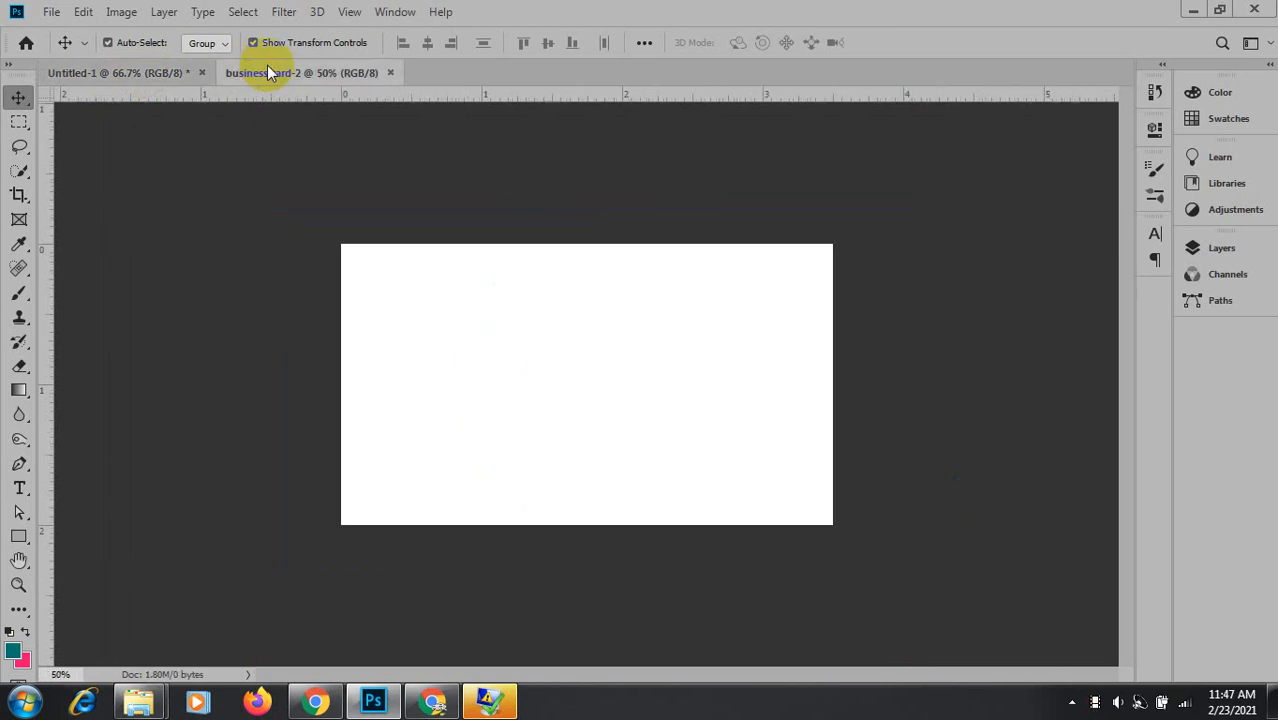
pyautogui.click(1222, 250)
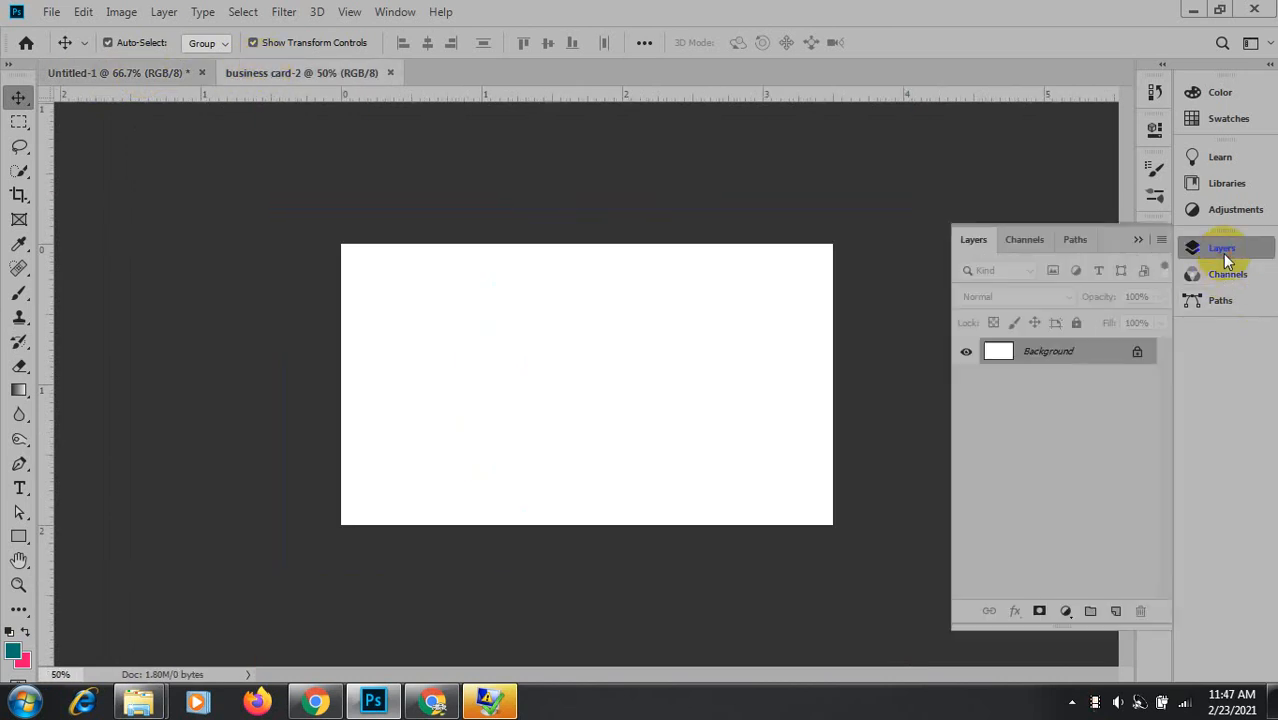
pyautogui.doubleClick(1068, 354)
pyautogui.click(791, 198)
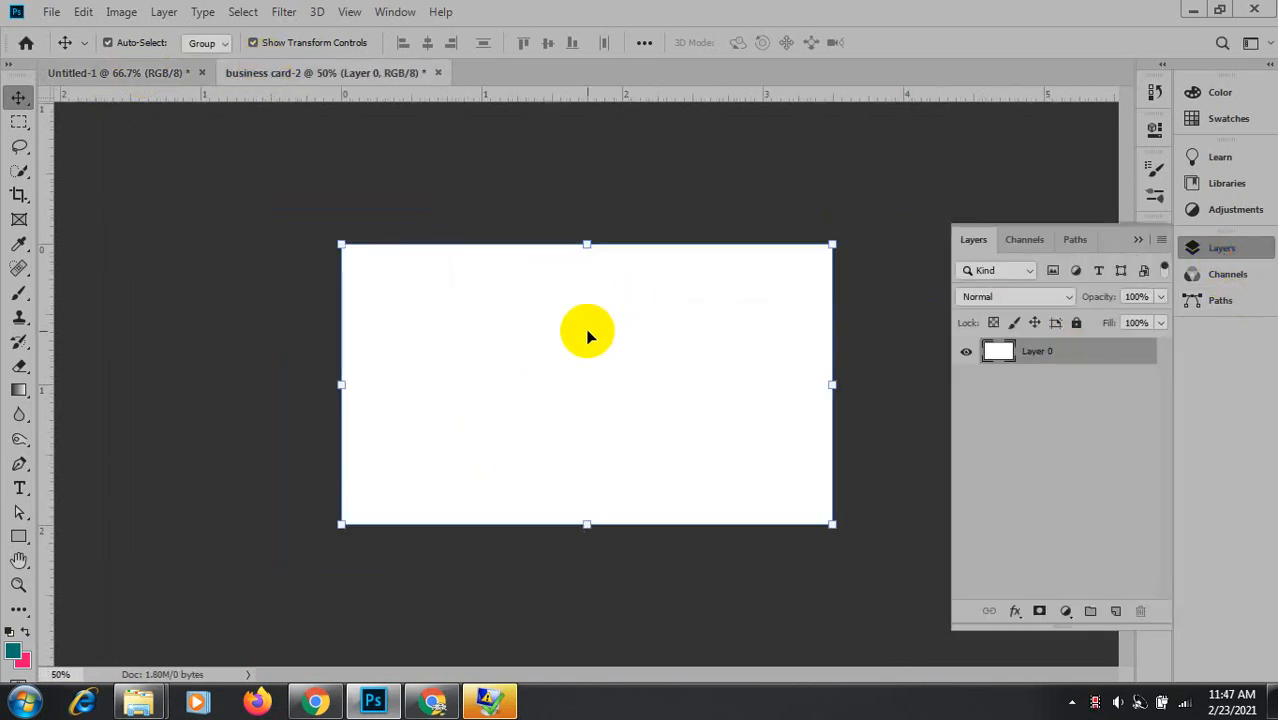
# Drag guides to the card's top, bottom, left and right edges, snapping the right one to 3.5 in.
pyautogui.moveTo(428, 96); pyautogui.dragTo(466, 243)
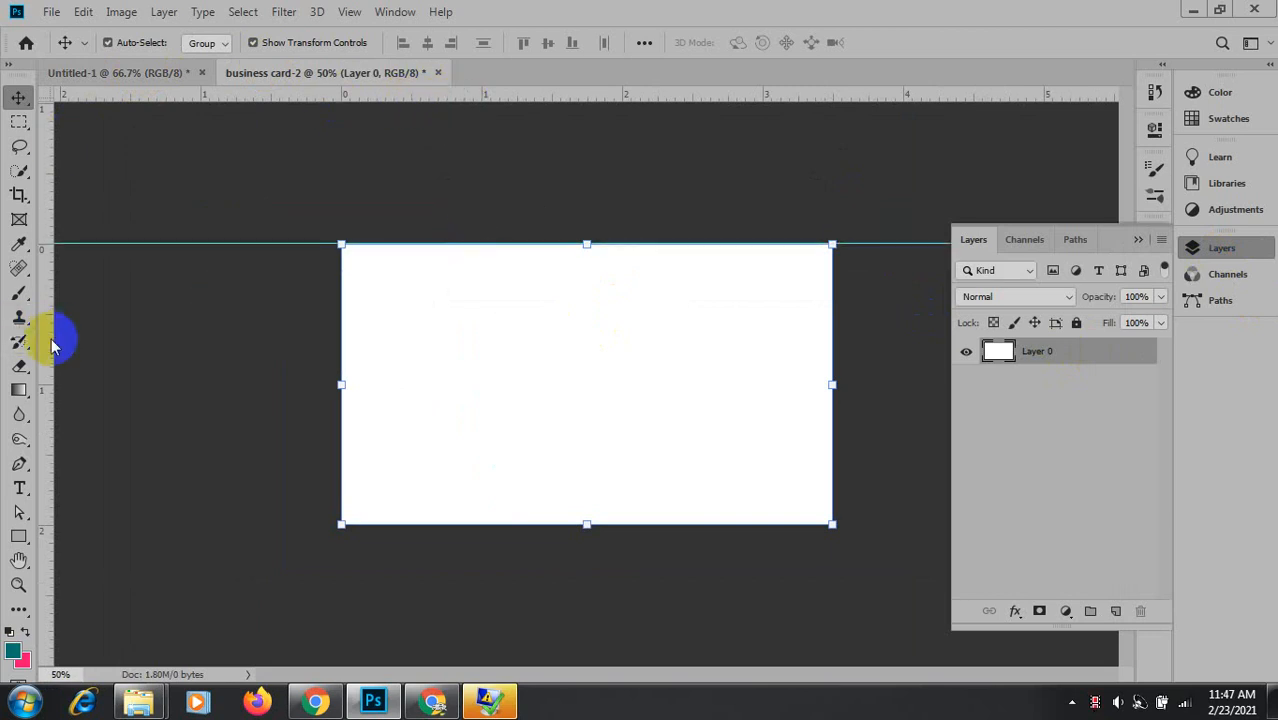
pyautogui.moveTo(632, 95); pyautogui.dragTo(662, 523)
pyautogui.moveTo(46, 318); pyautogui.dragTo(823, 398)
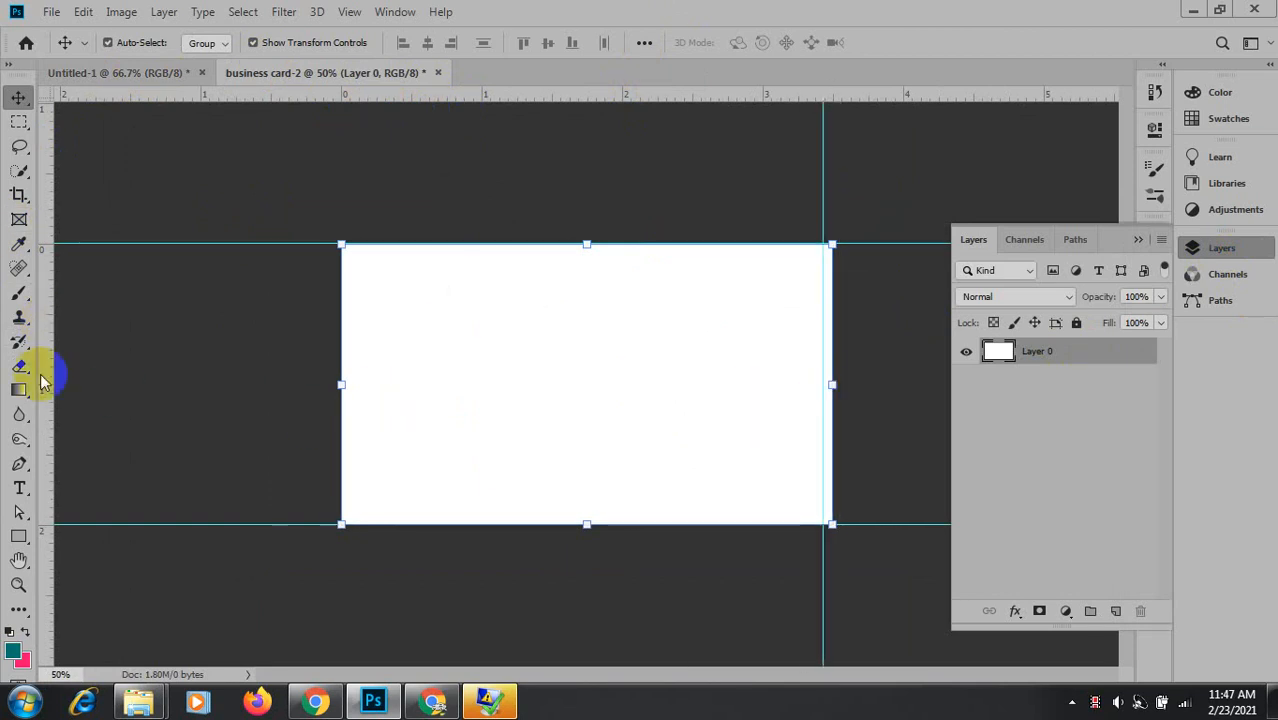
pyautogui.moveTo(54, 376); pyautogui.dragTo(310, 377)
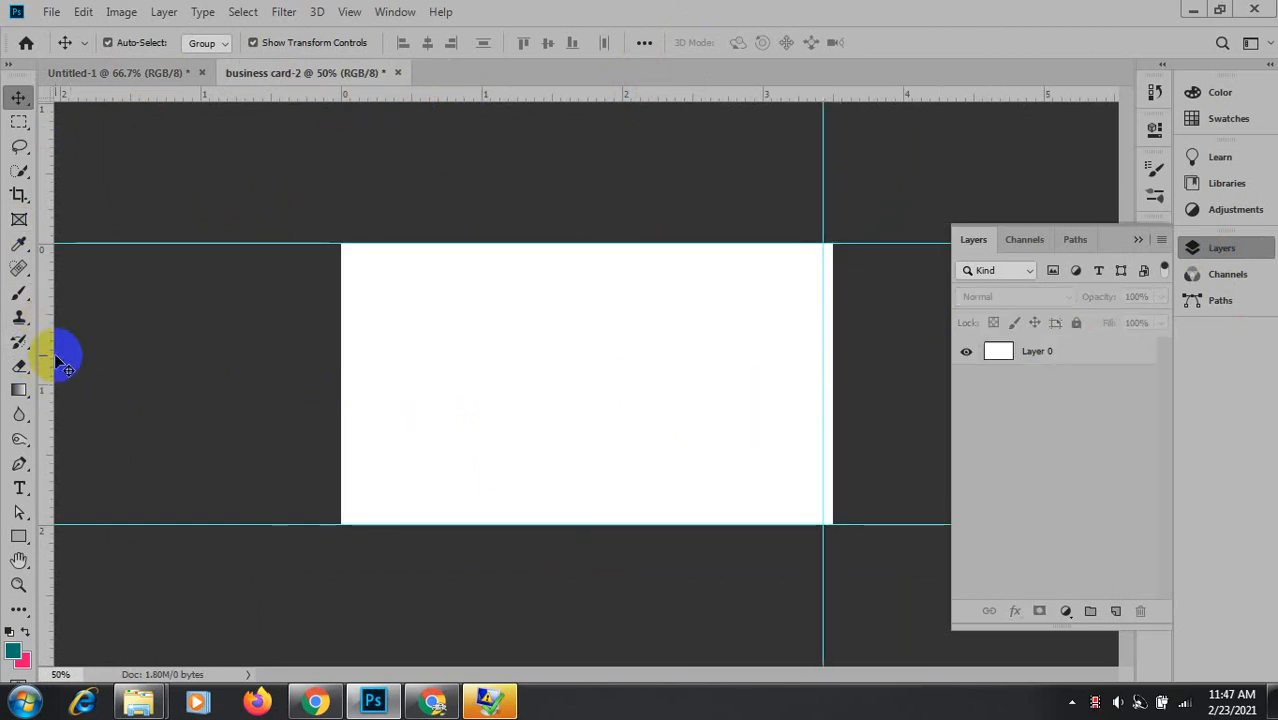
pyautogui.moveTo(46, 357); pyautogui.dragTo(338, 359)
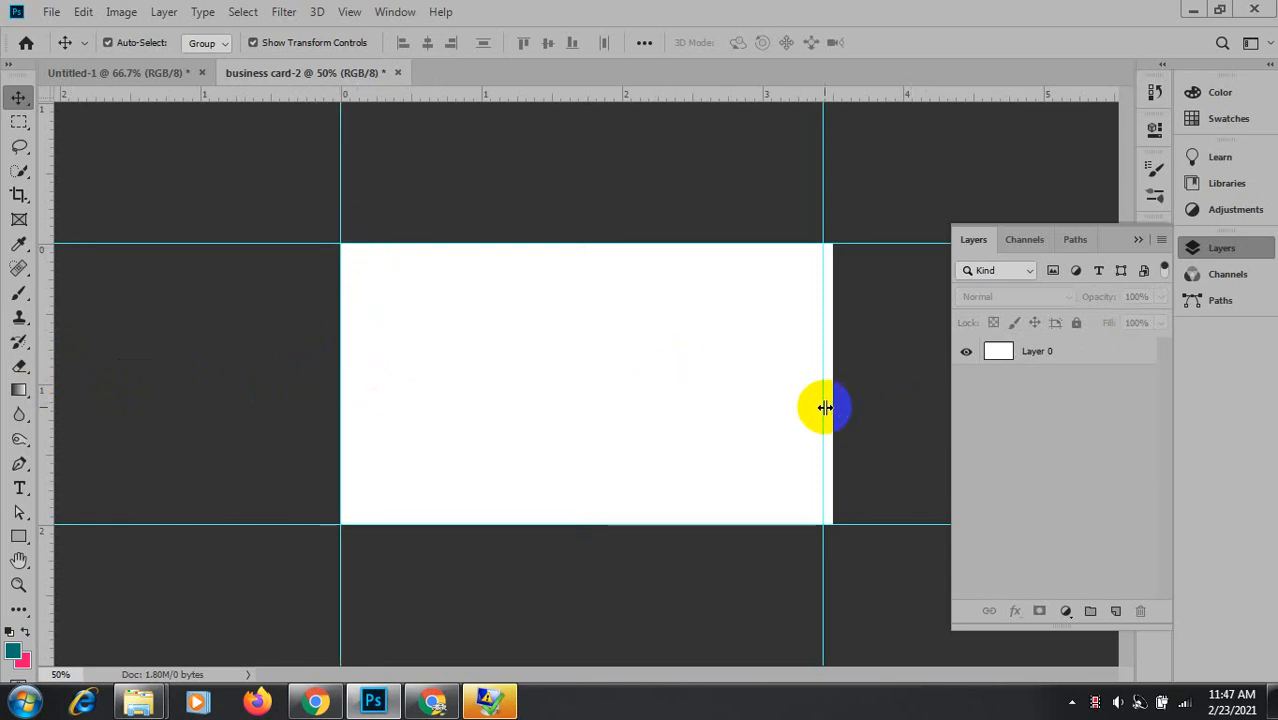
pyautogui.moveTo(823, 406); pyautogui.dragTo(832, 403)
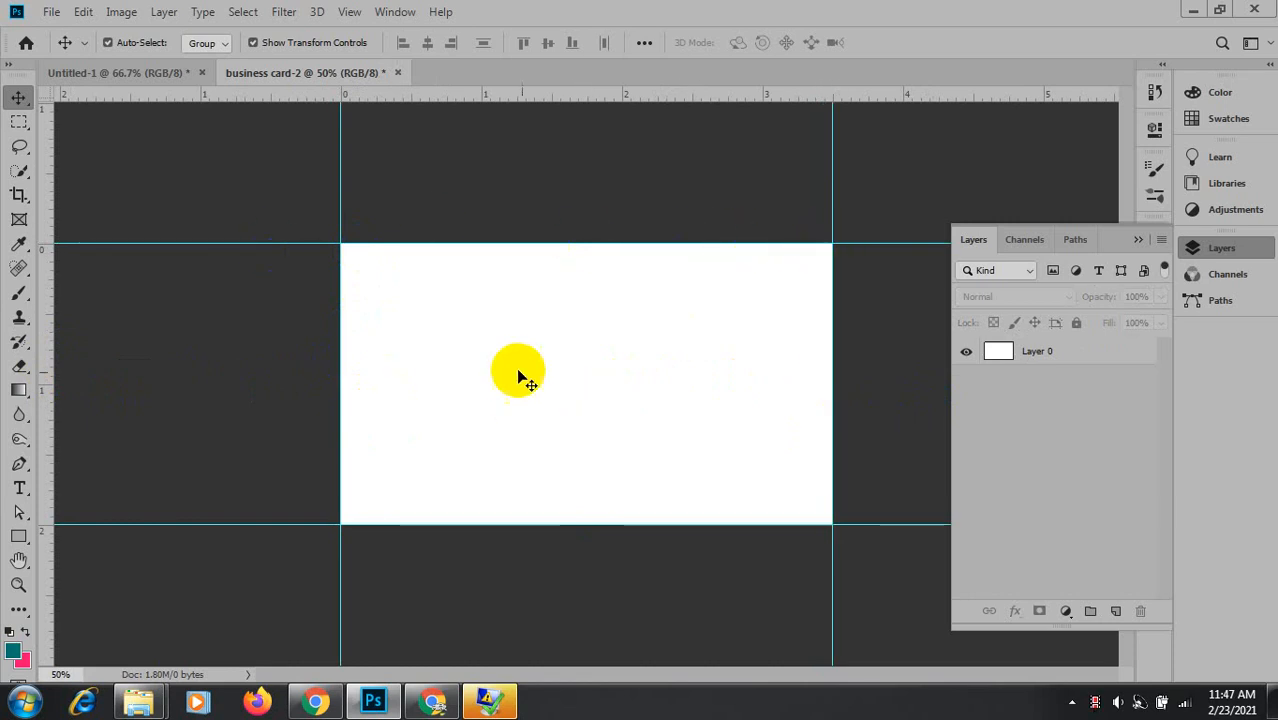
pyautogui.click(117, 68)
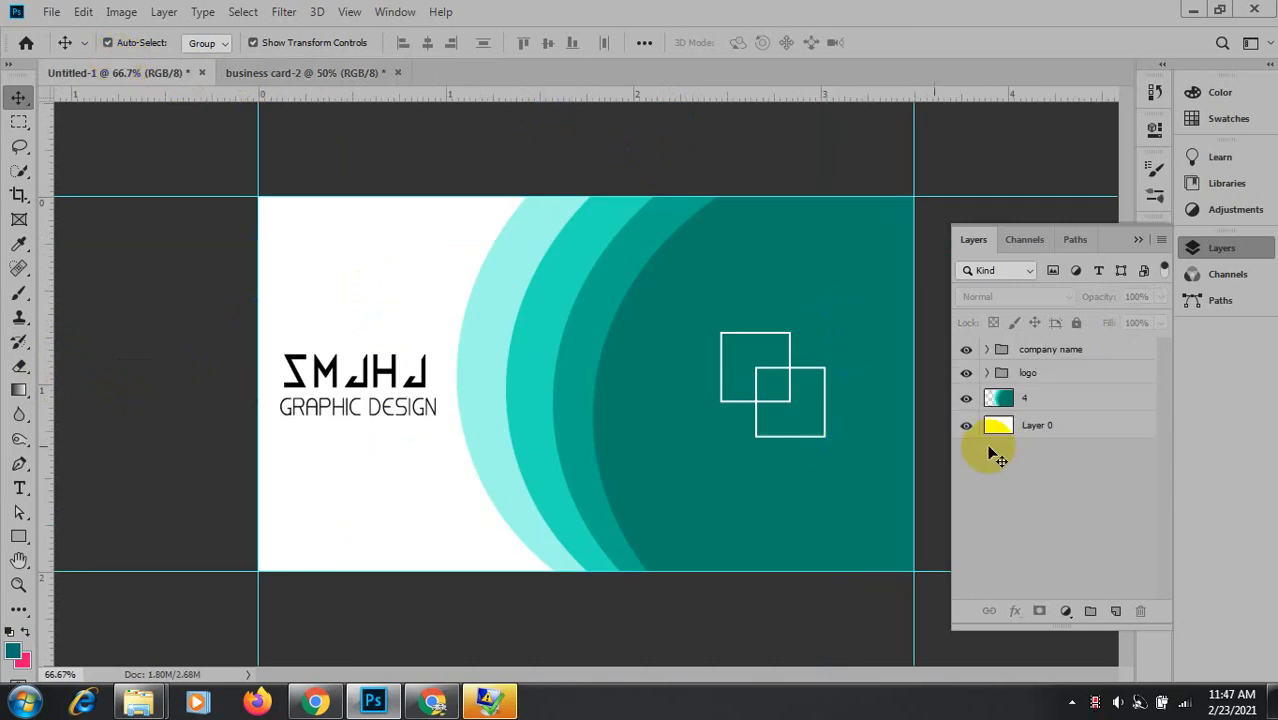
# Select the teal arc layer 4 in Untitled-1 and drag it into business card-2.
pyautogui.click(1028, 375)
pyautogui.click(1029, 377)
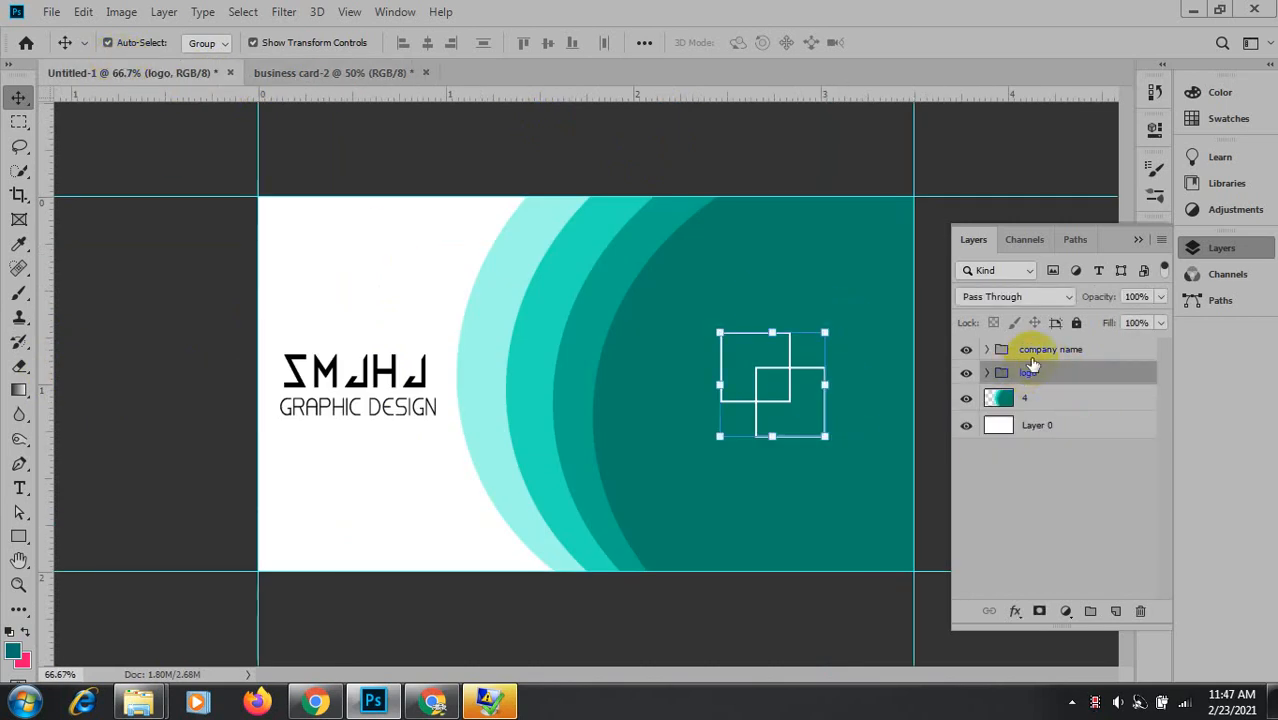
pyautogui.keyDown('shift'); pyautogui.click(1031, 352); pyautogui.keyUp('shift')
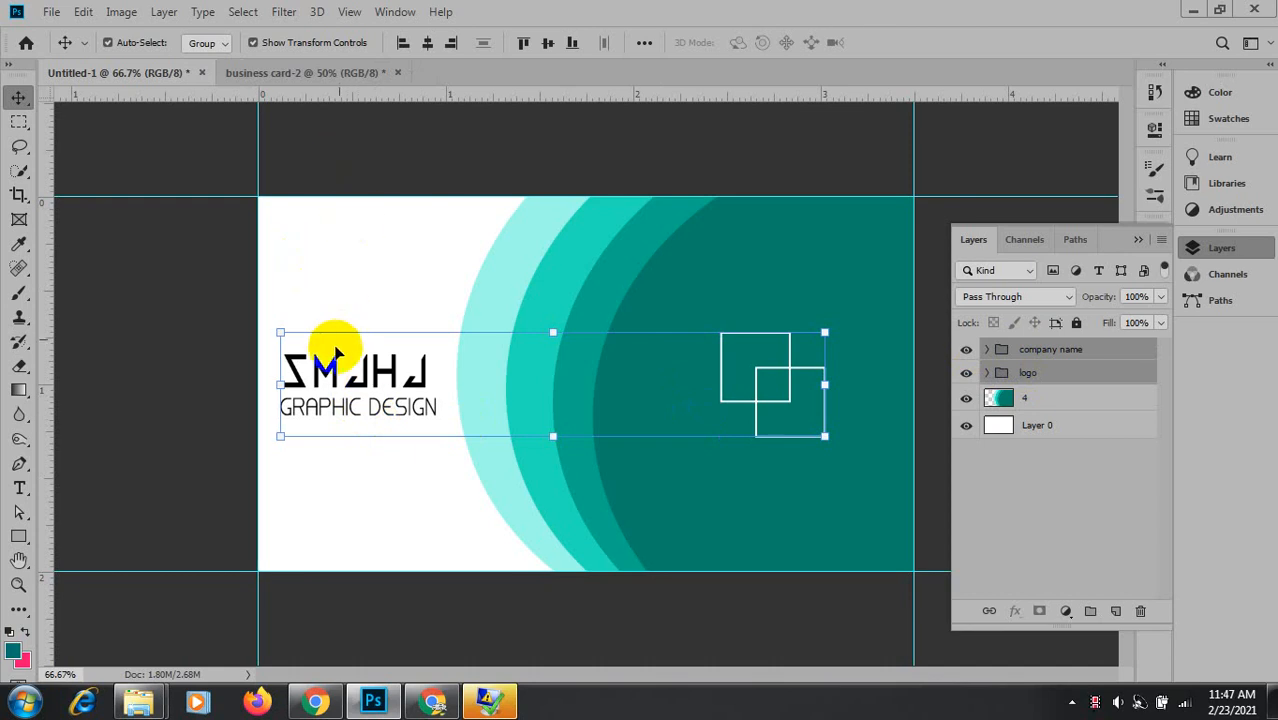
pyautogui.click(1030, 403)
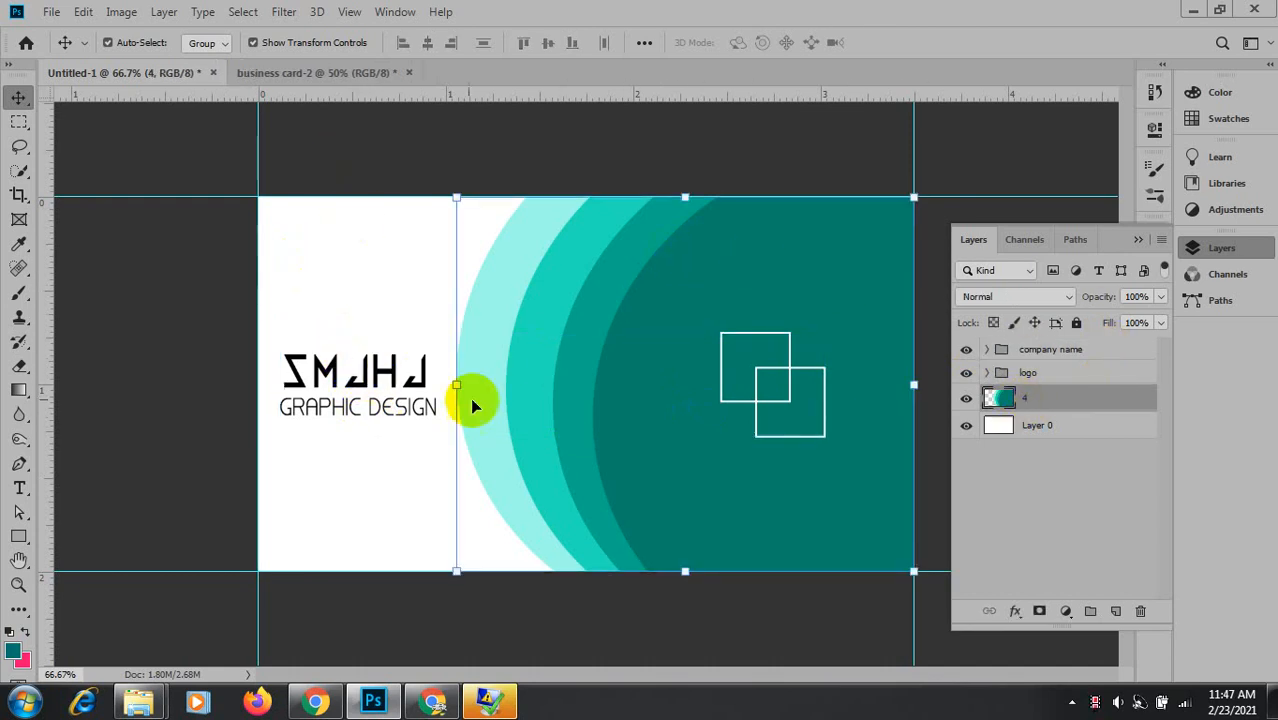
pyautogui.moveTo(621, 402); pyautogui.dragTo(662, 428)
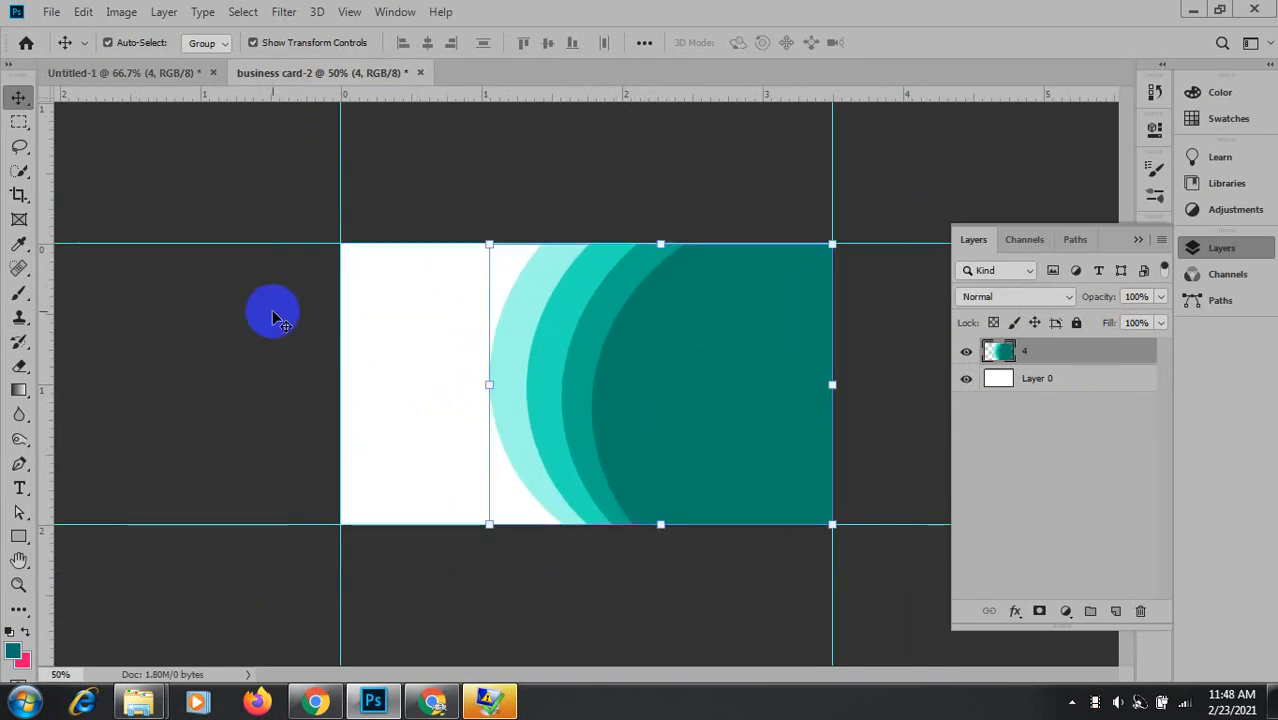
# Flip the teal arc layer horizontally and move it flush against the card's left edge.
pyautogui.rightClick(726, 384)
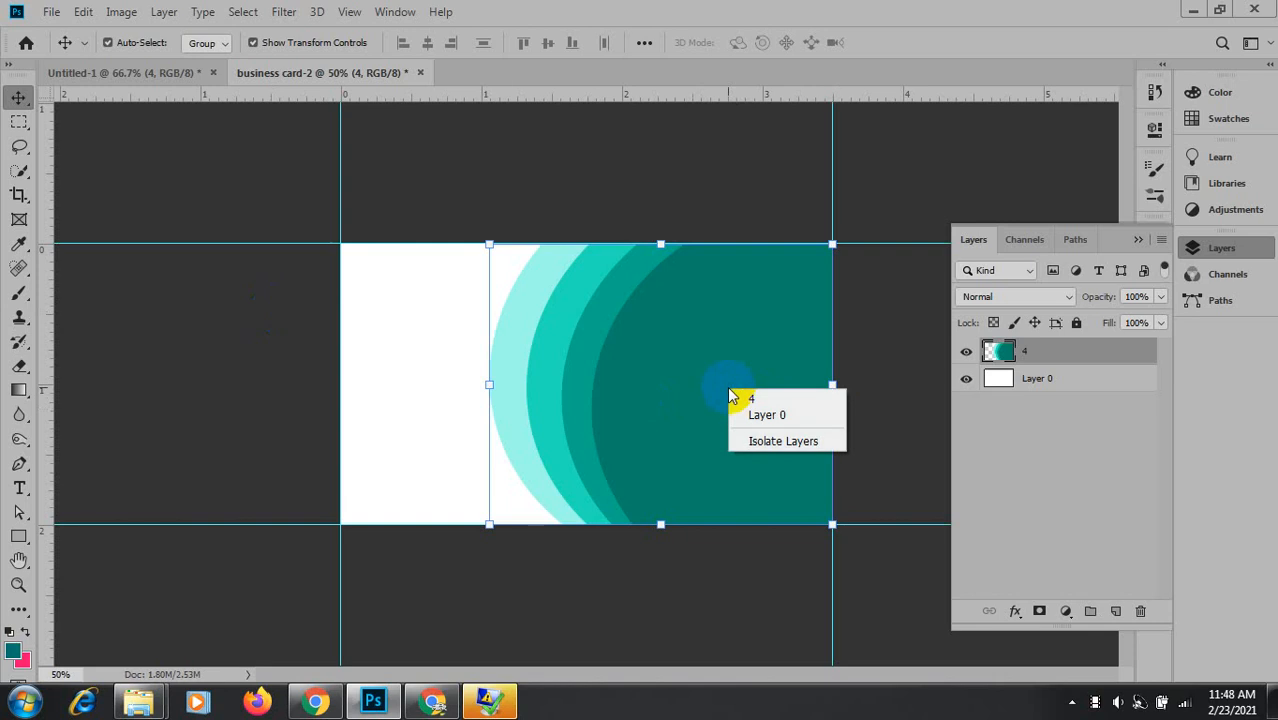
pyautogui.click(657, 366)
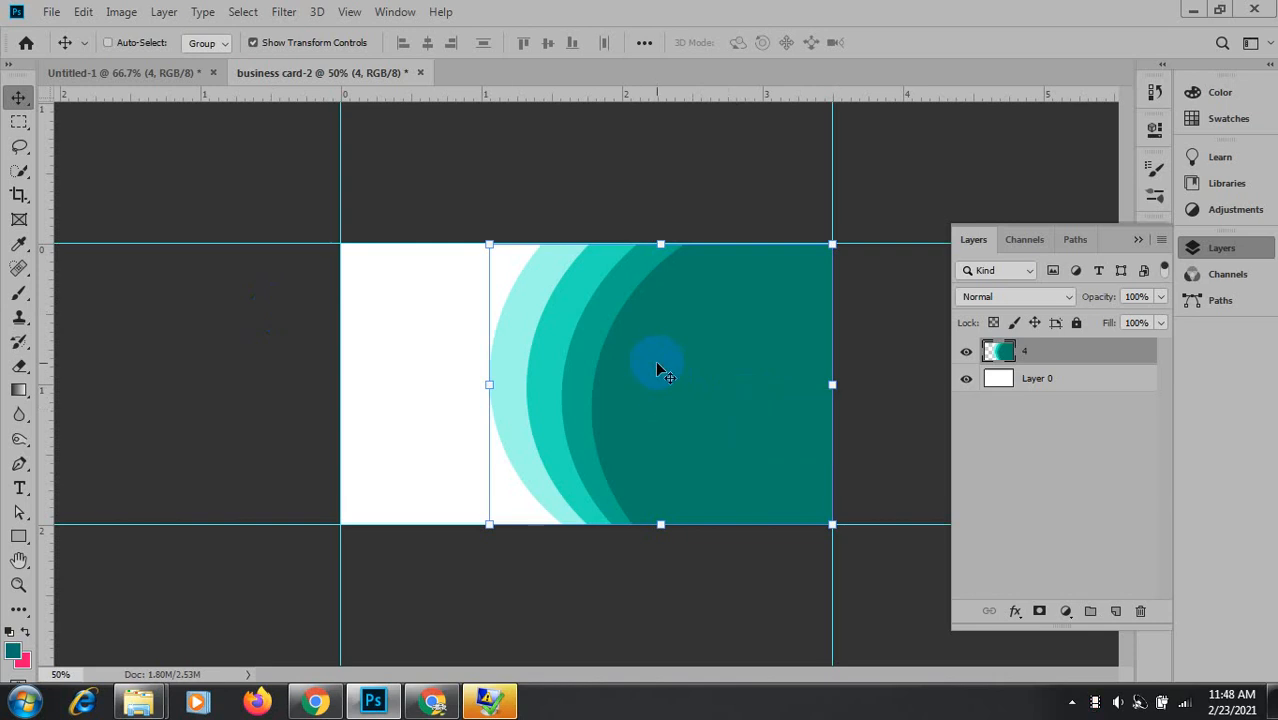
pyautogui.hotkey('ctrl', 't')
pyautogui.rightClick(670, 384)
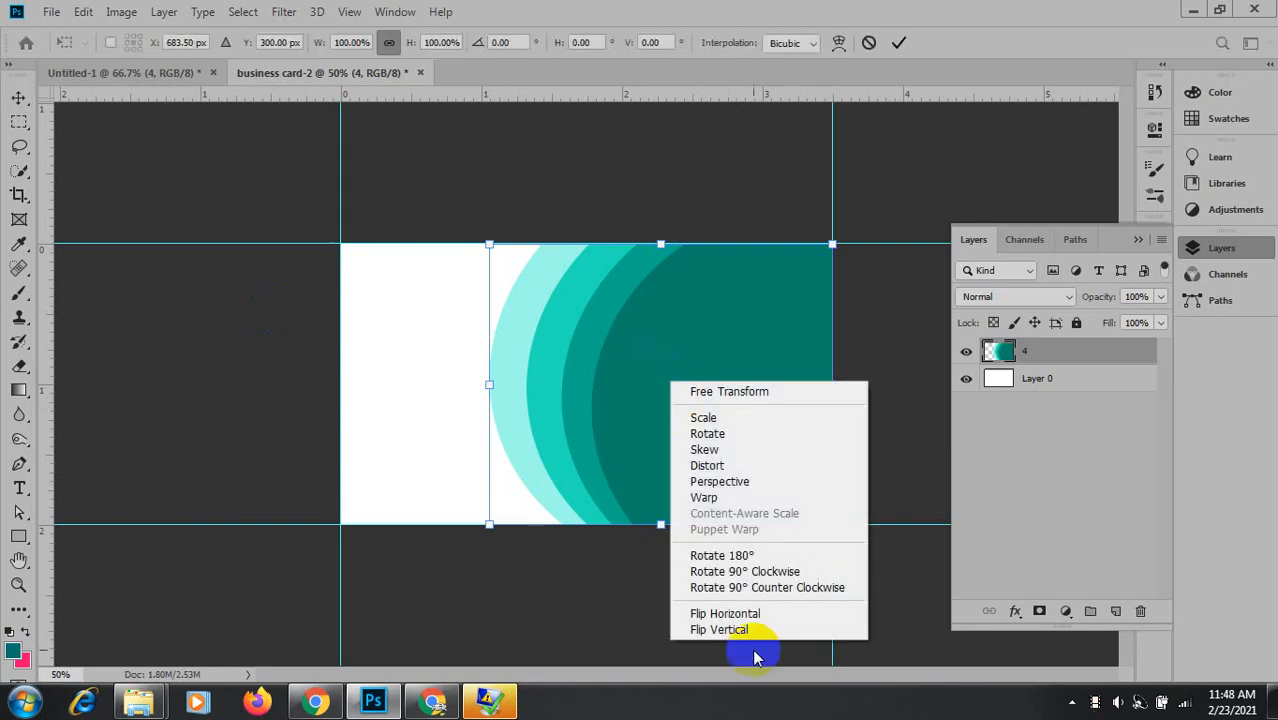
pyautogui.click(756, 616)
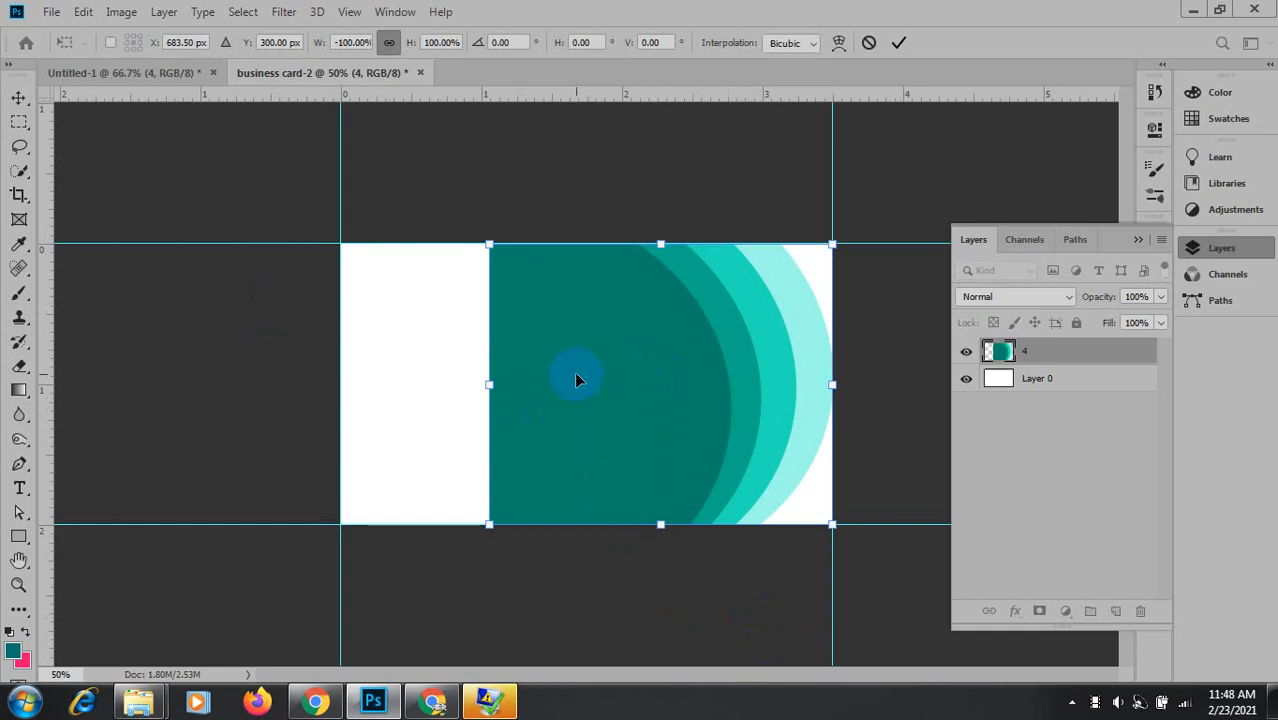
pyautogui.moveTo(576, 376); pyautogui.dragTo(430, 378)
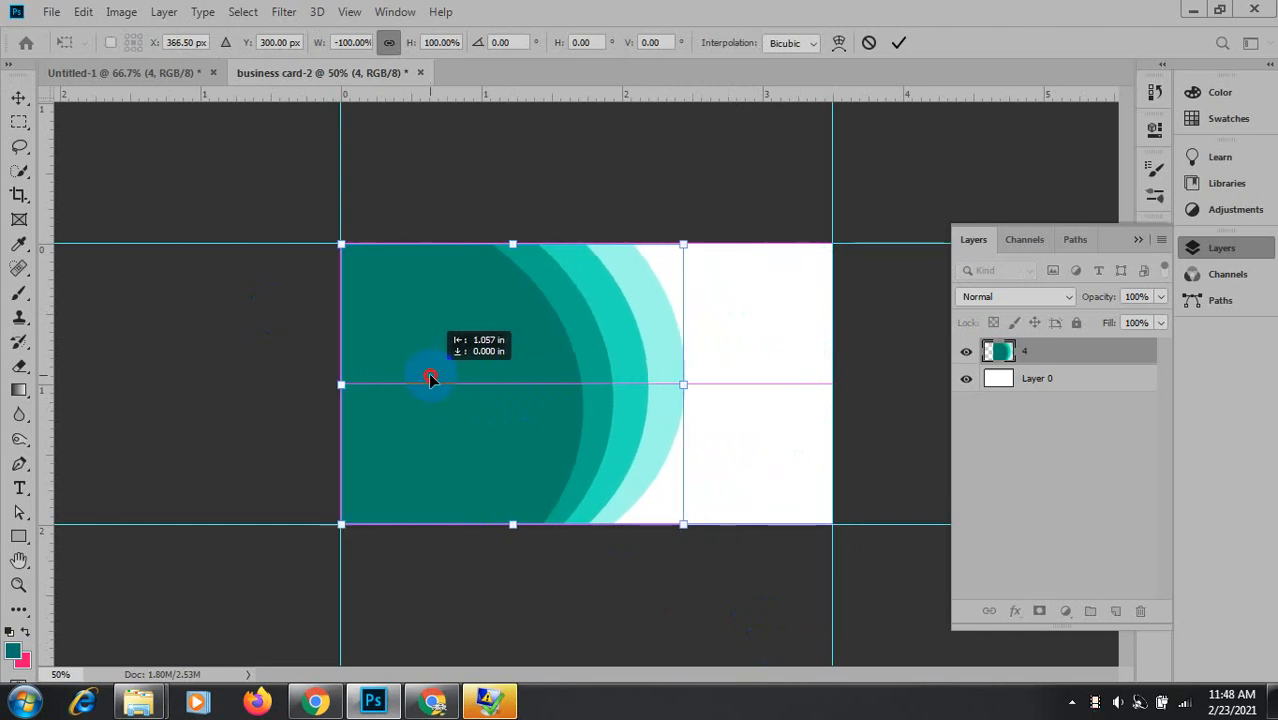
pyautogui.click(898, 42)
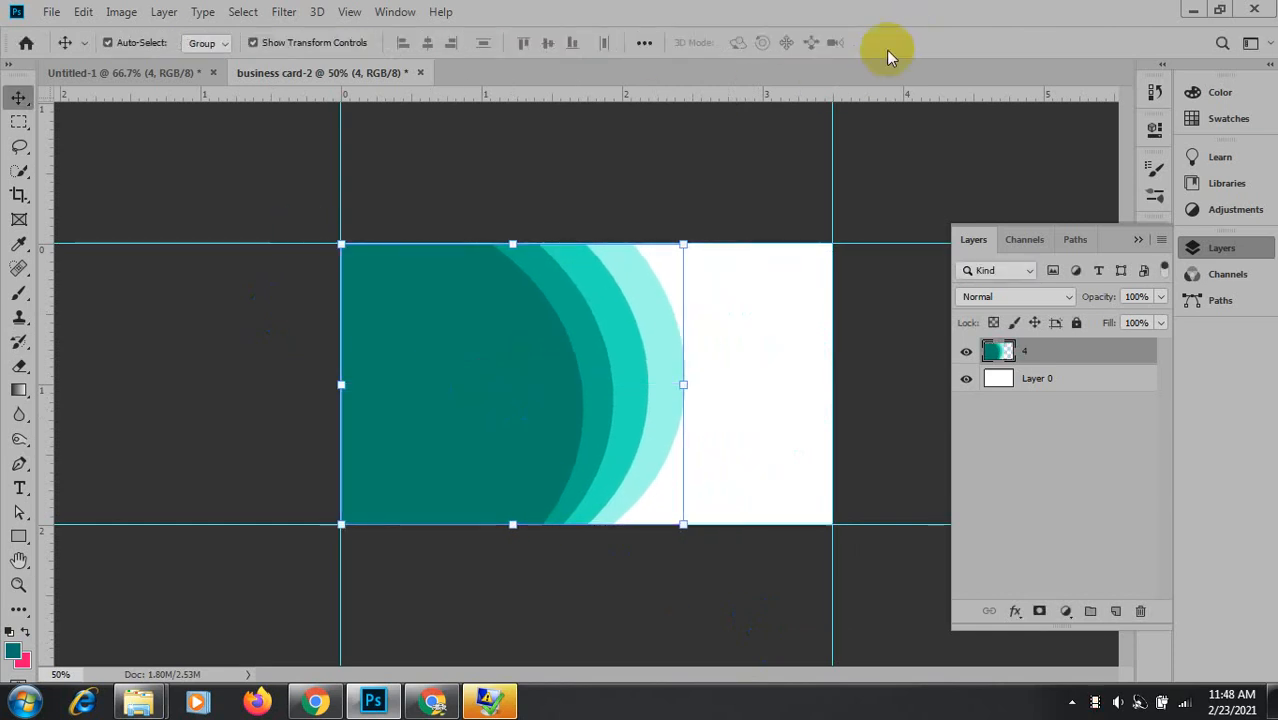
pyautogui.click(287, 460)
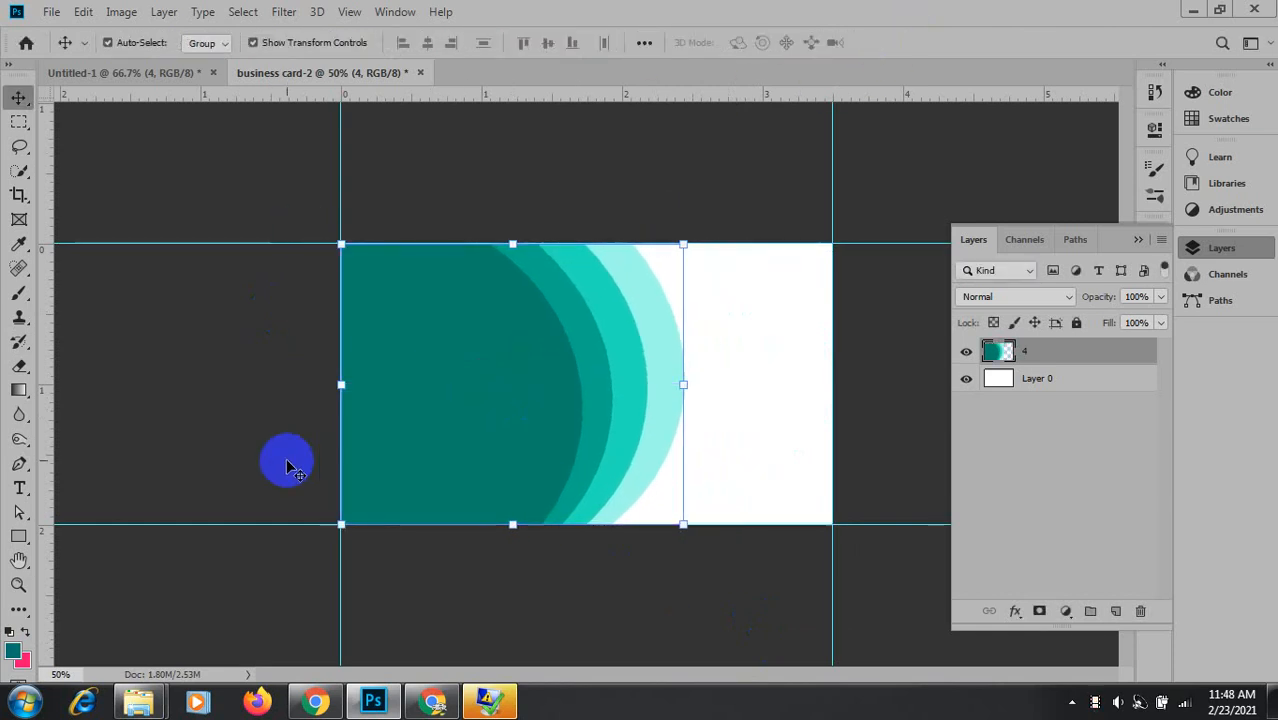
# Drag the logo group from Untitled-1 into business card-2's white area and expand it.
pyautogui.click(127, 76)
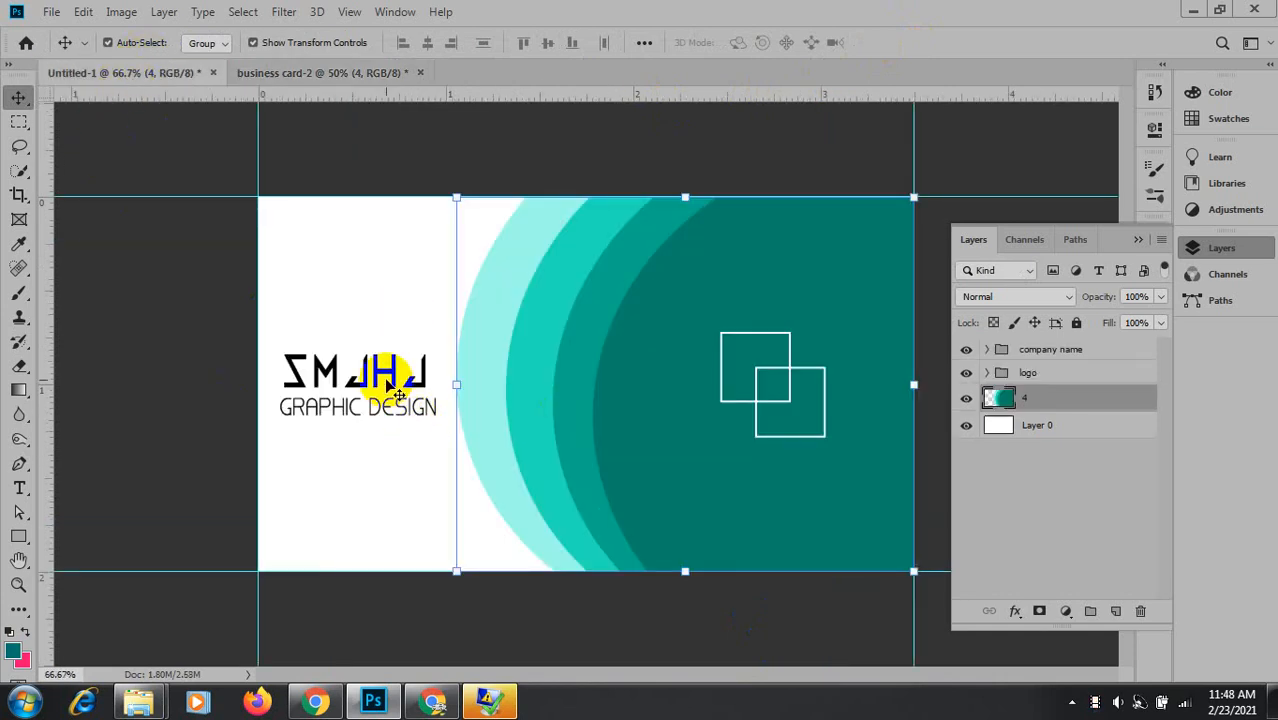
pyautogui.click(390, 385)
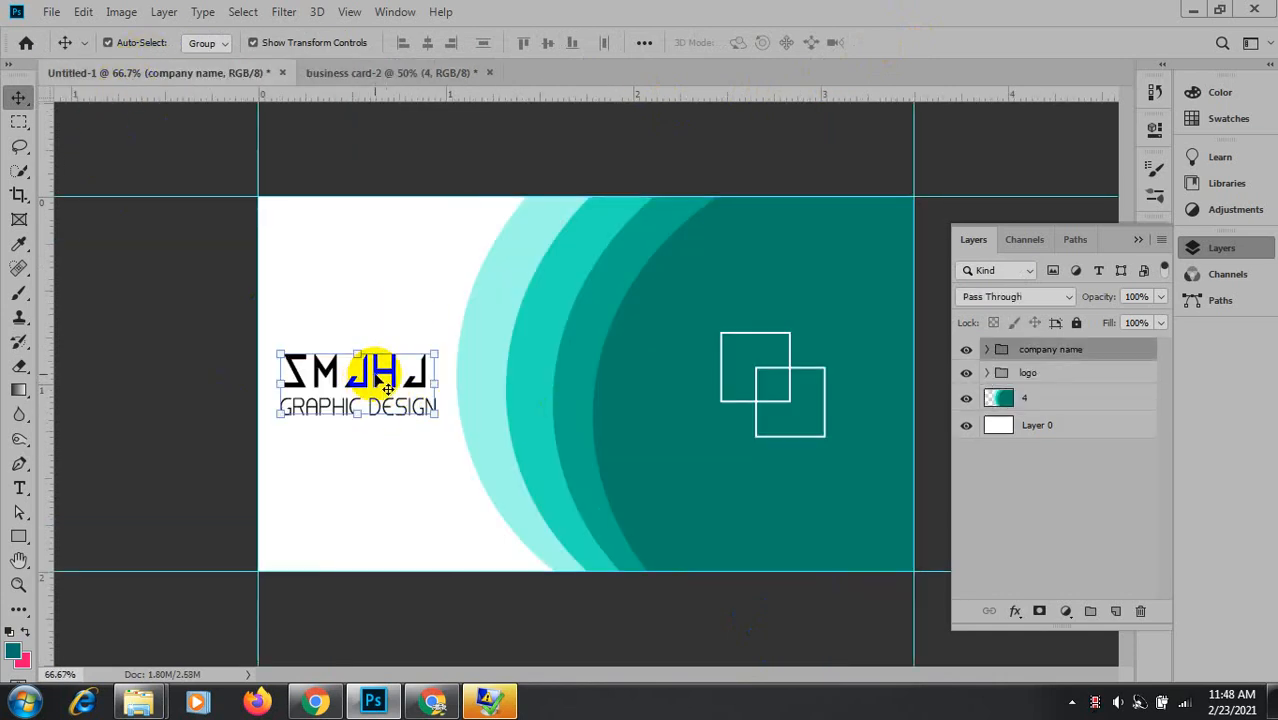
pyautogui.click(758, 411)
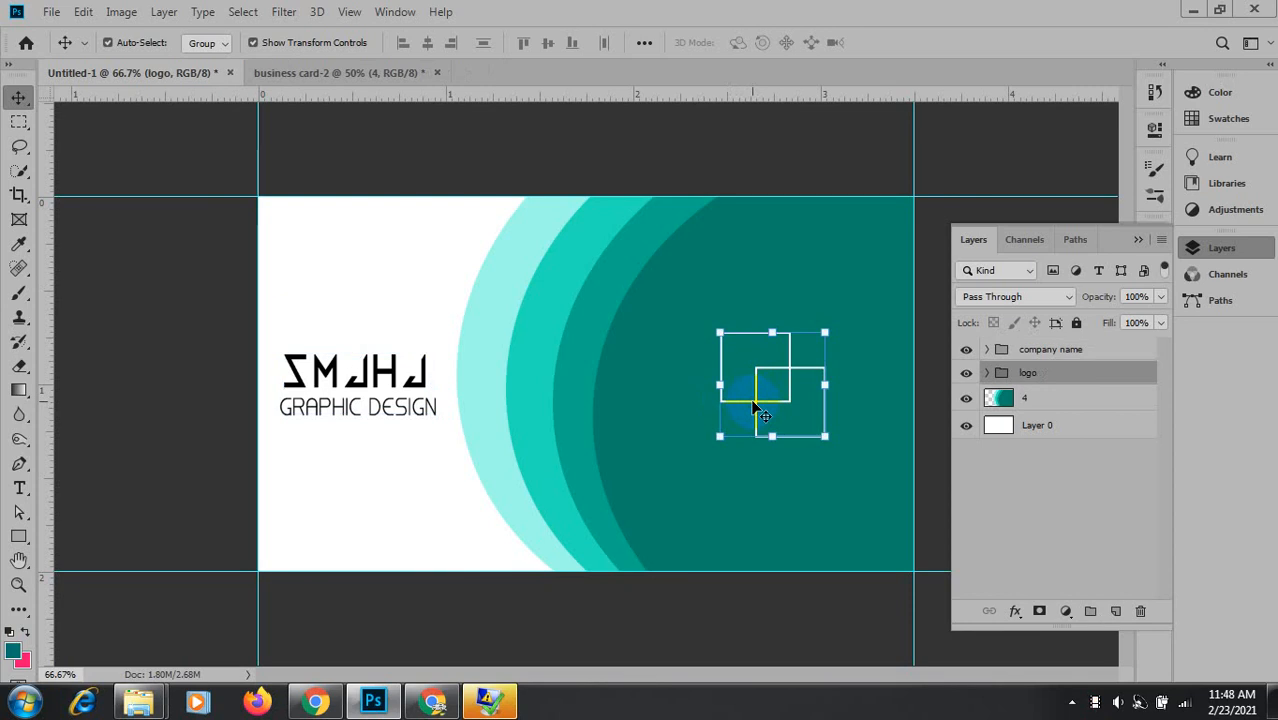
pyautogui.moveTo(758, 411); pyautogui.dragTo(746, 335)
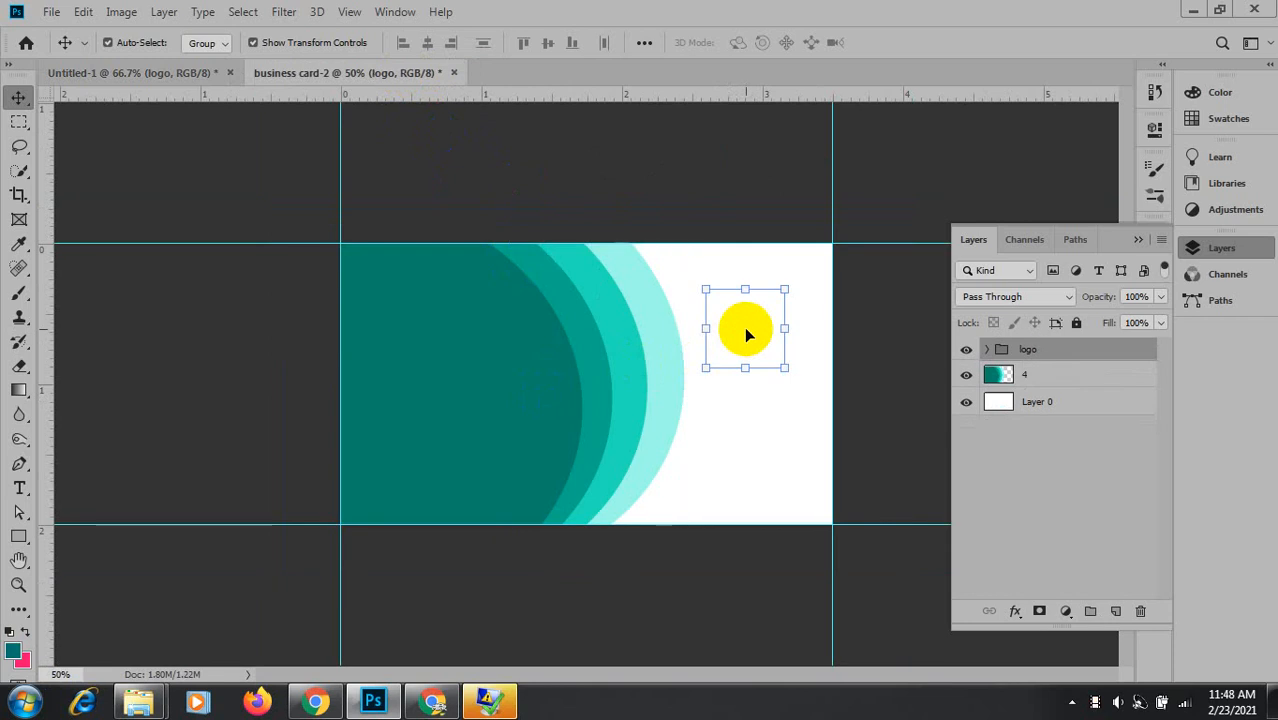
pyautogui.click(988, 350)
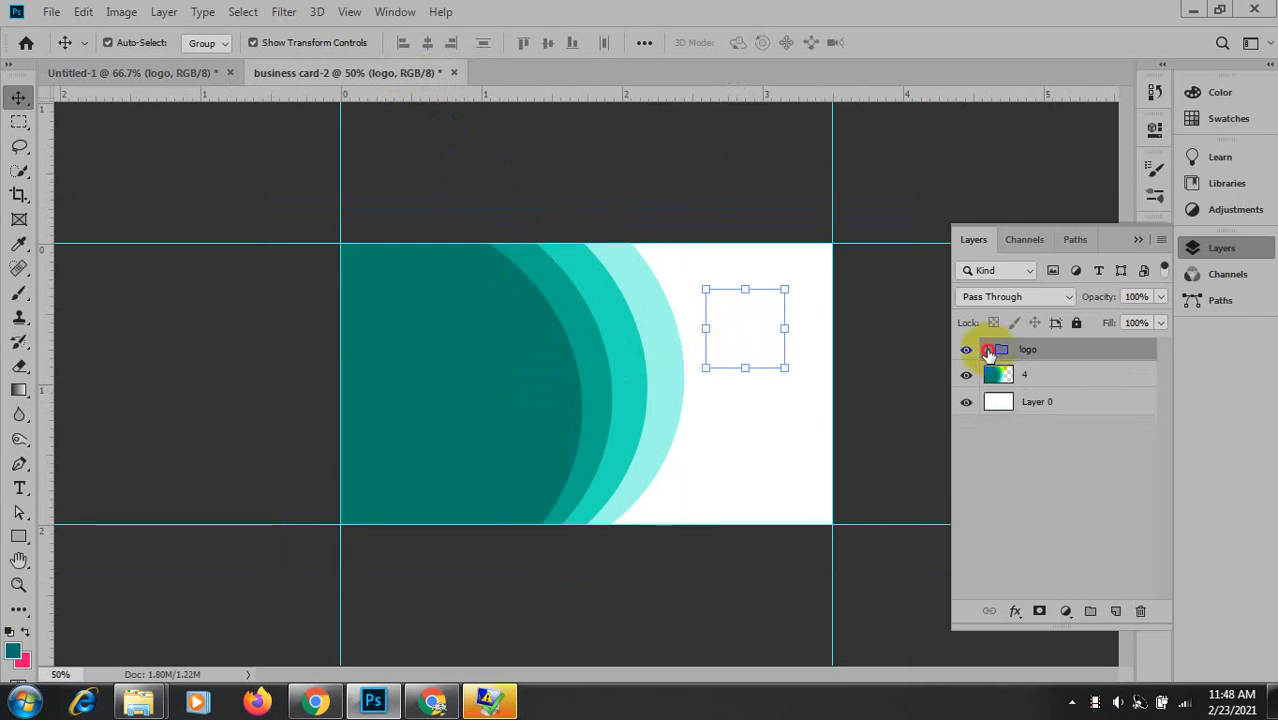
pyautogui.click(1018, 378)
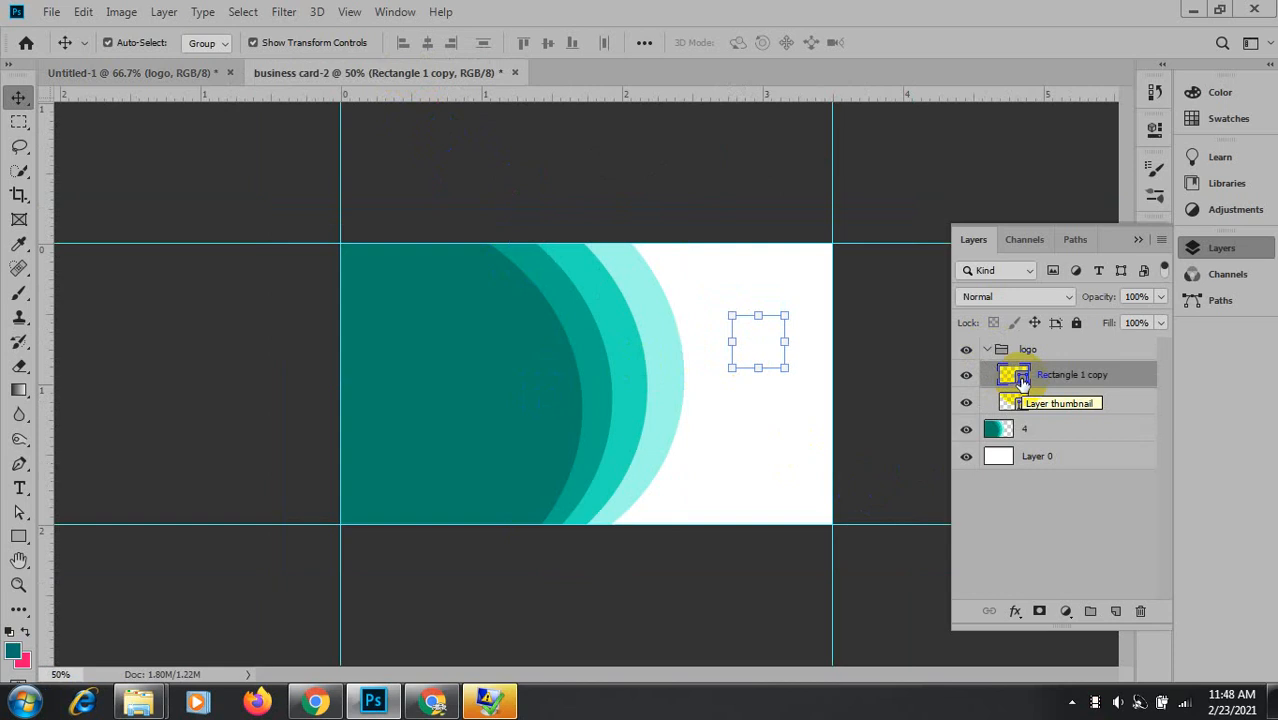
# Open Rectangle 1 copy's fill colour, cancel the Color Picker, and collapse the Layers panel.
pyautogui.doubleClick(1020, 378)
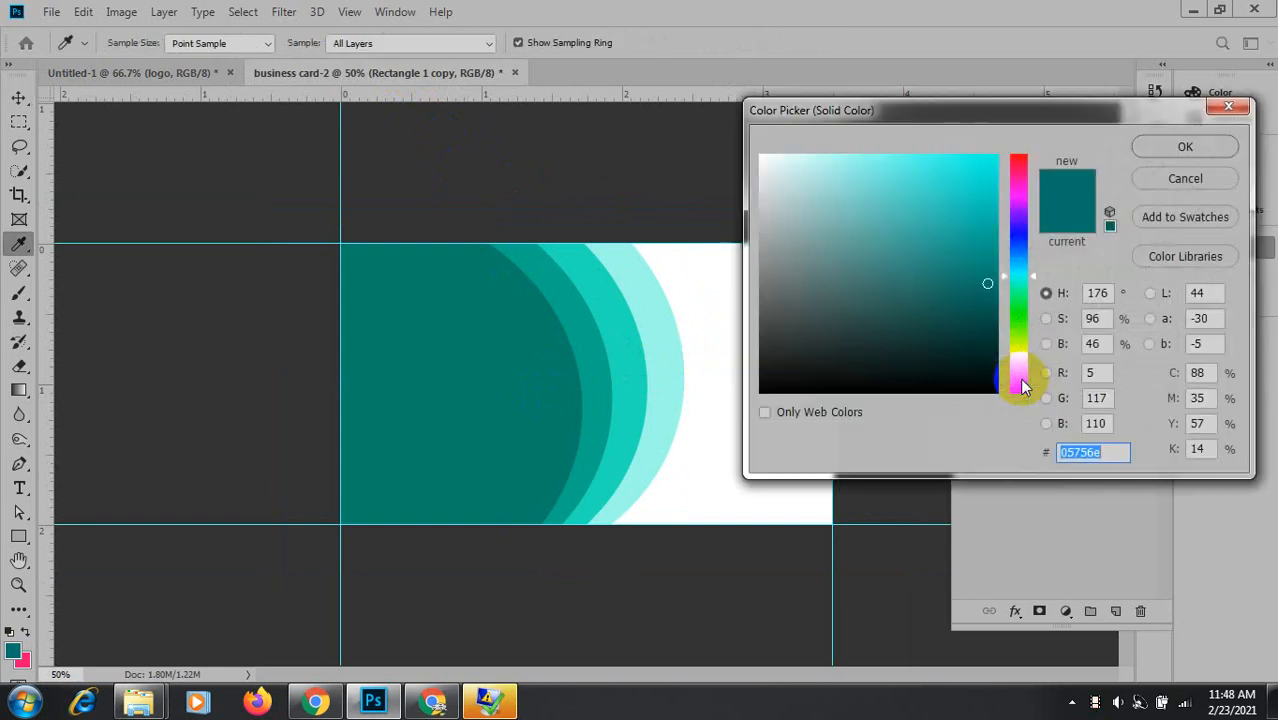
pyautogui.click(1192, 180)
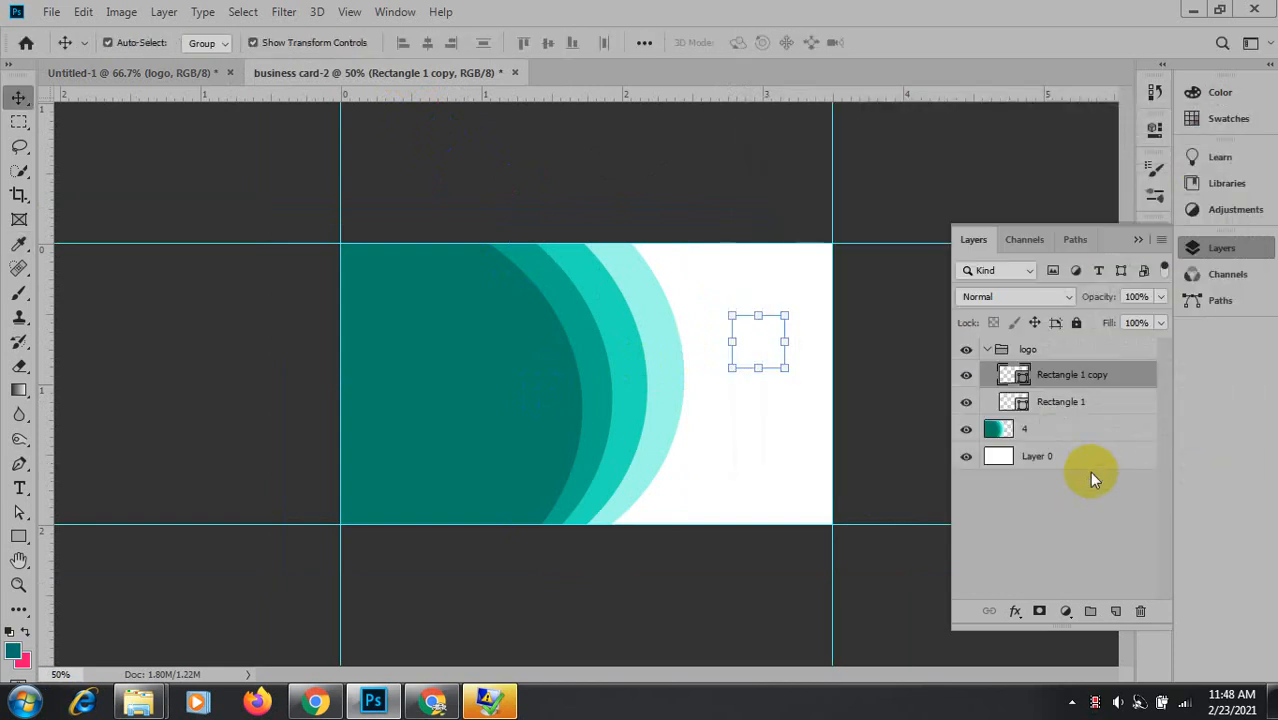
pyautogui.click(1137, 239)
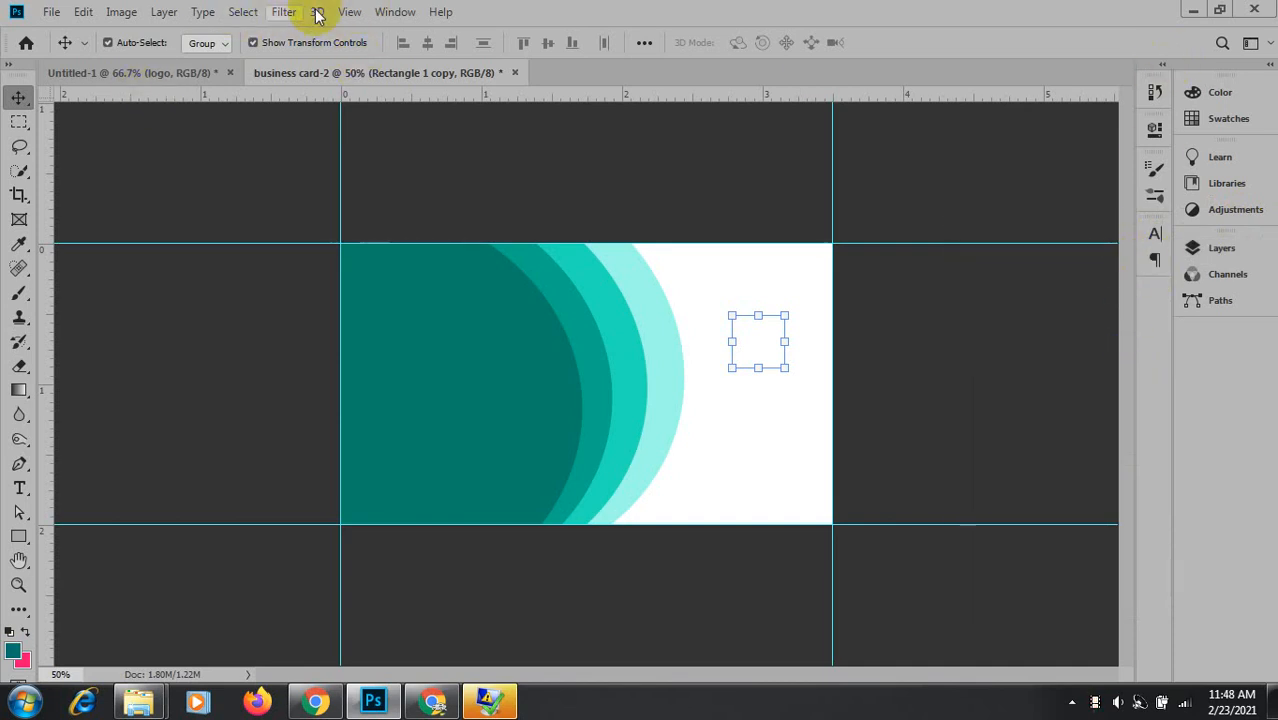
# Open the Properties panel and give Rectangle 1 copy a dark stroke colour.
pyautogui.click(386, 16)
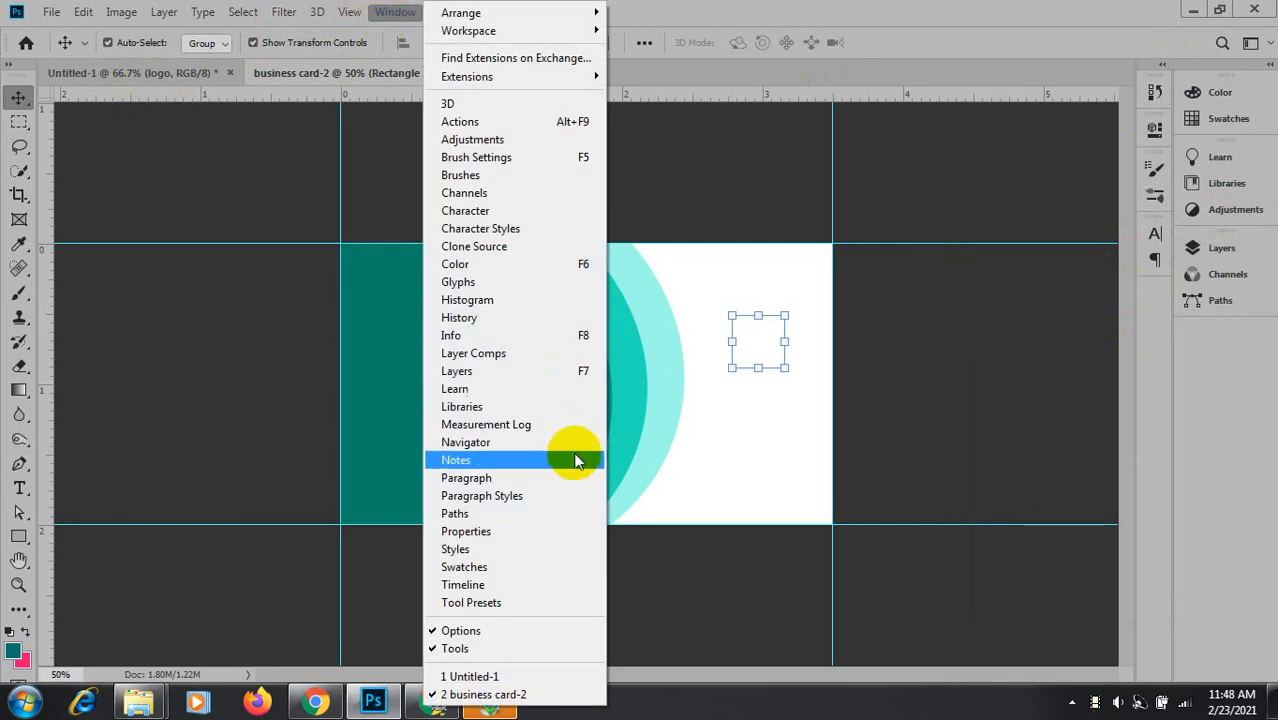
pyautogui.click(500, 531)
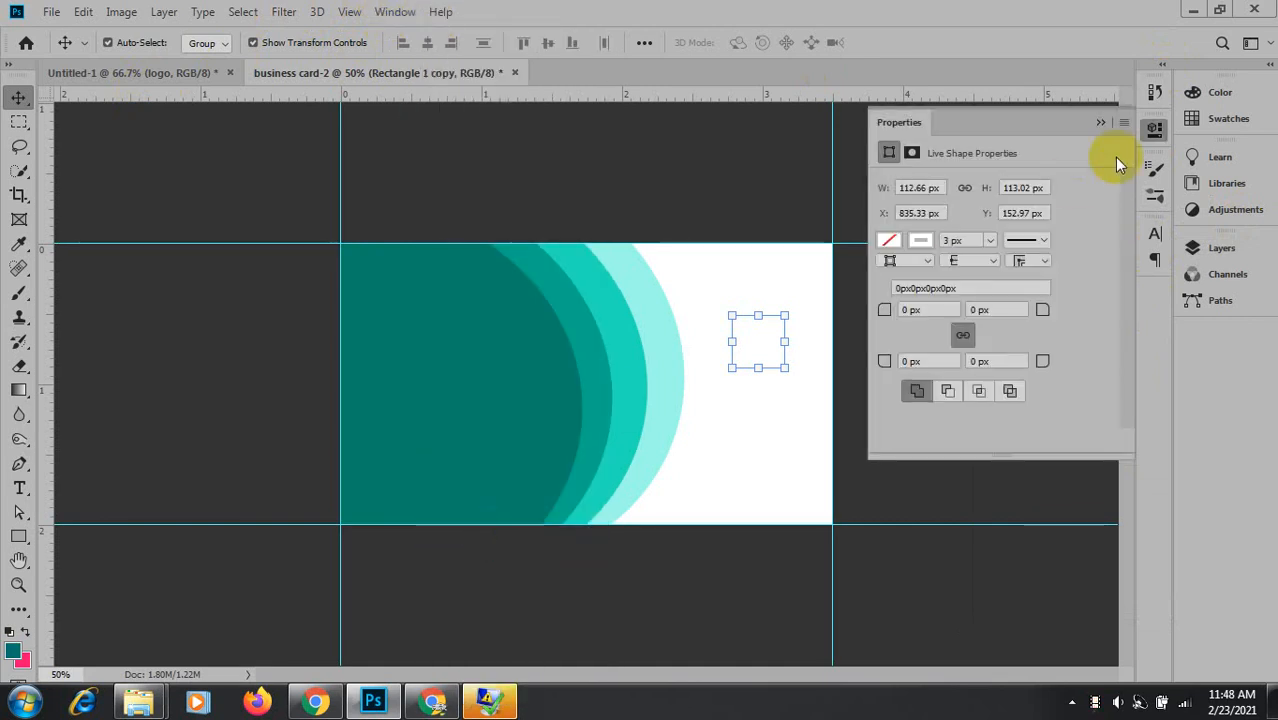
pyautogui.click(605, 373)
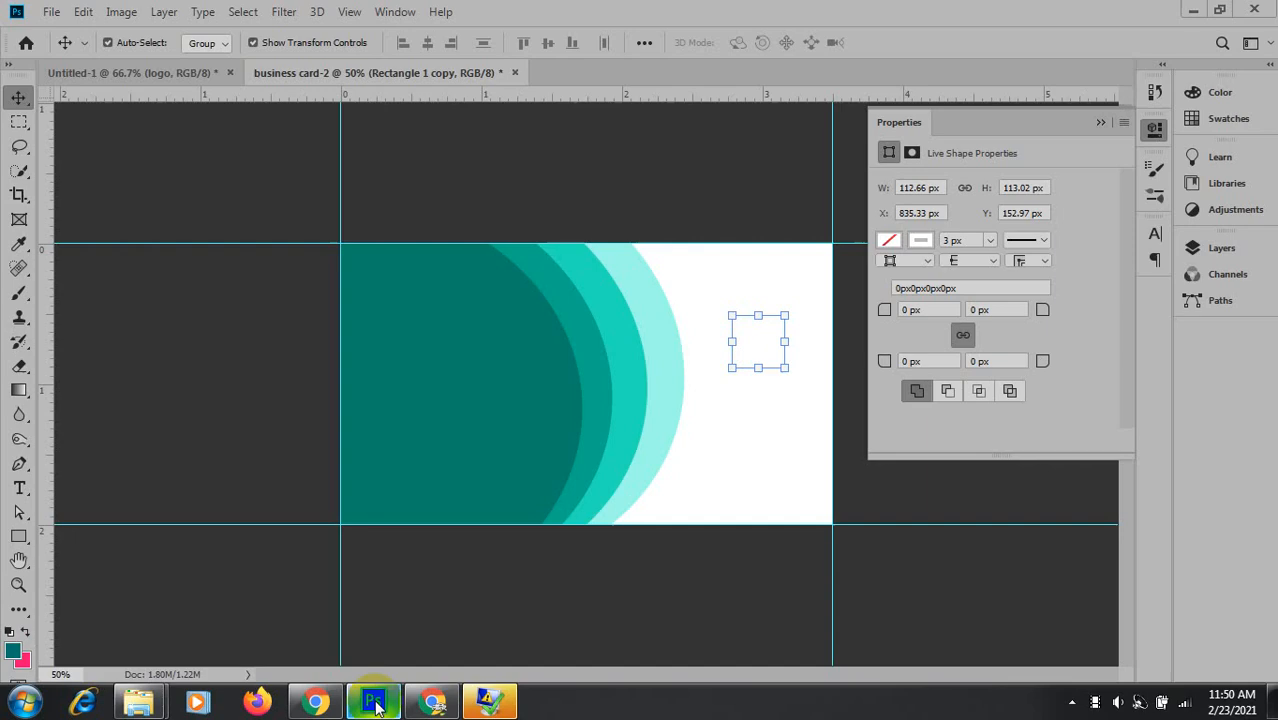
pyautogui.click(379, 480)
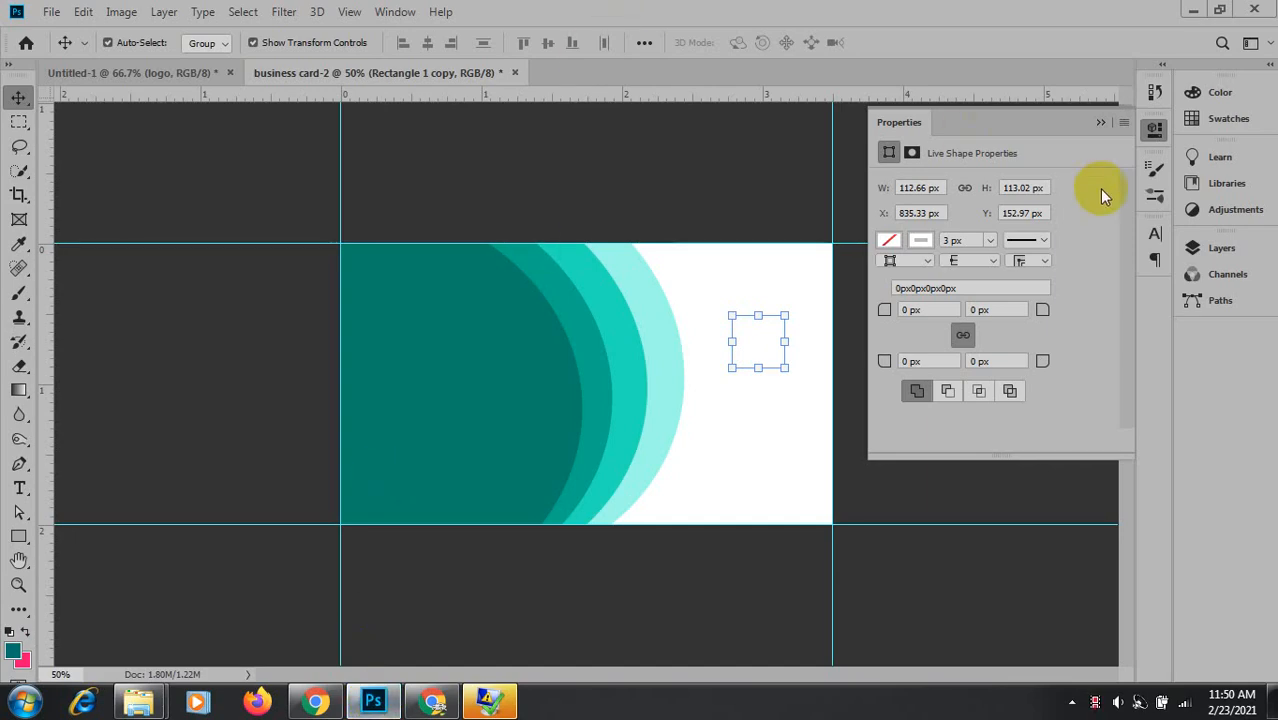
pyautogui.click(925, 242)
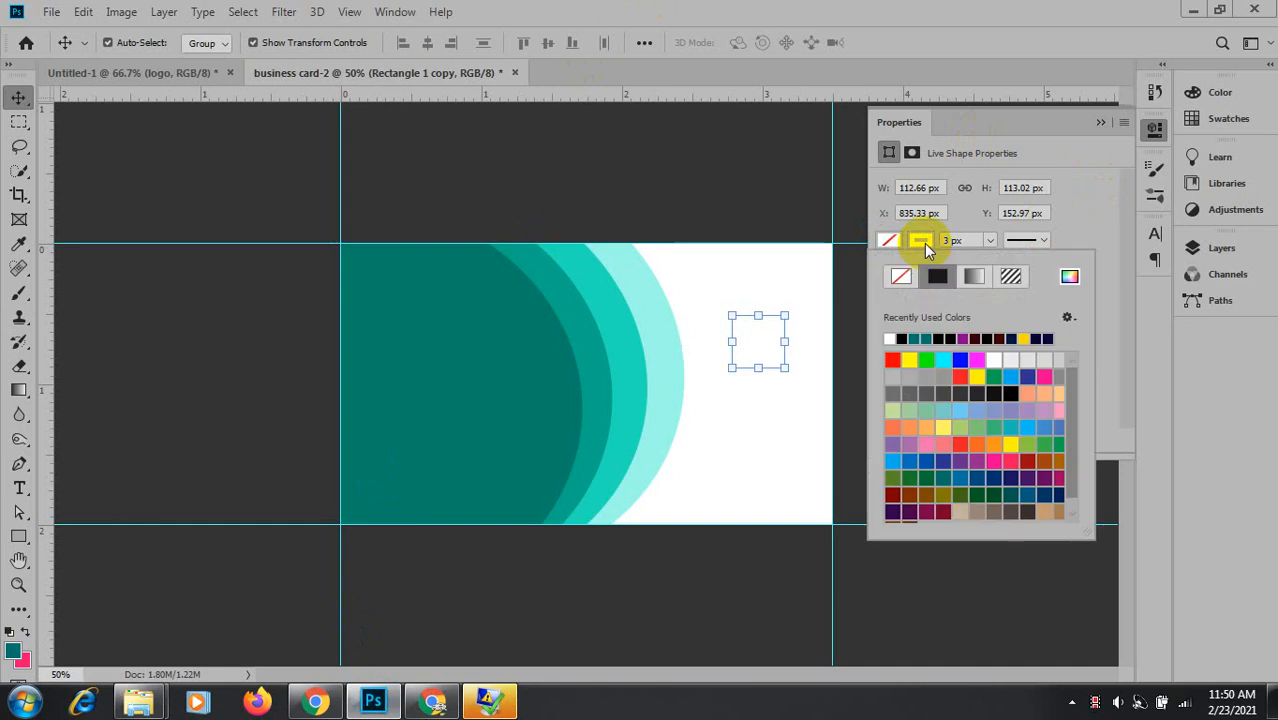
pyautogui.click(1010, 393)
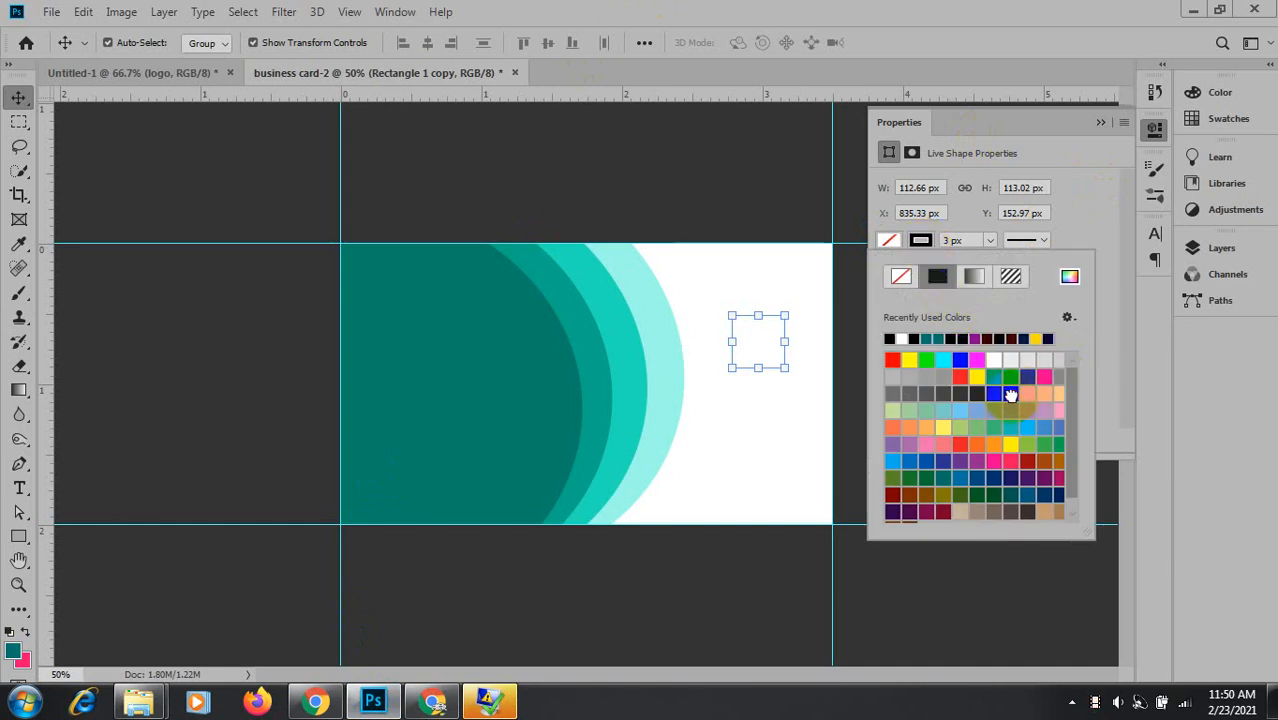
pyautogui.click(927, 242)
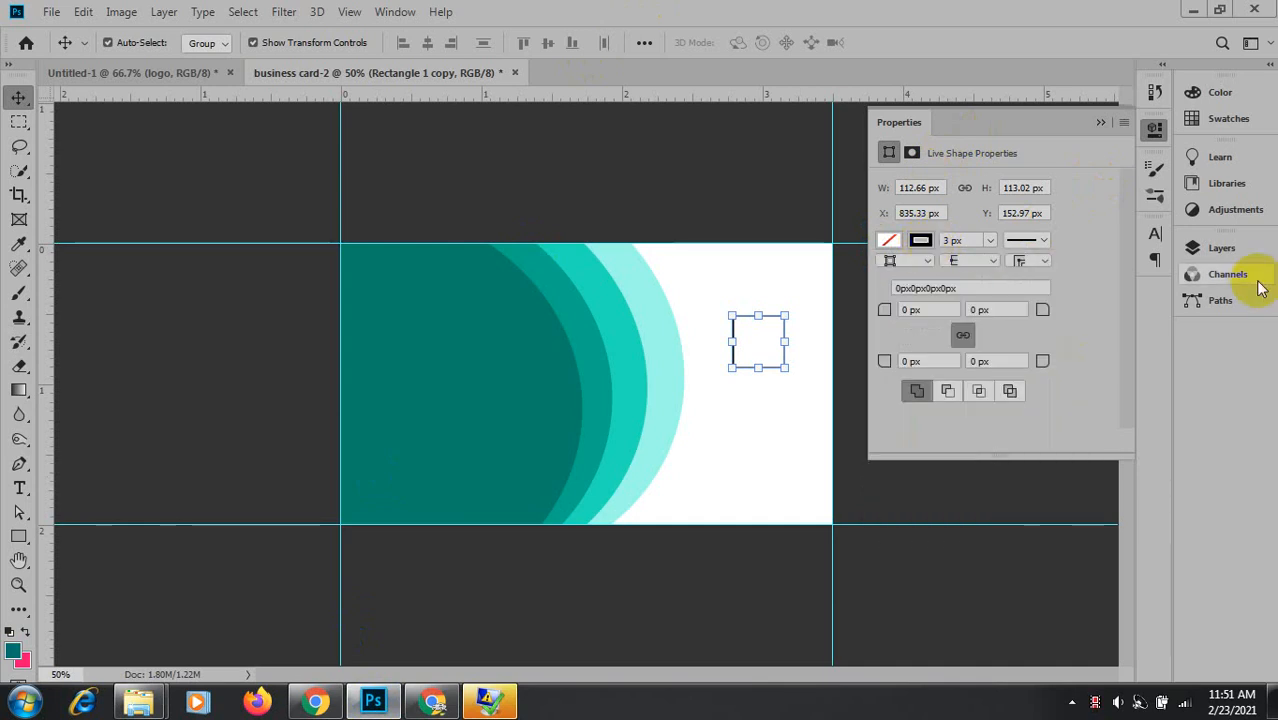
# Give Rectangle 1 a black stroke, collapse the logo group, and reselect it.
pyautogui.click(1210, 256)
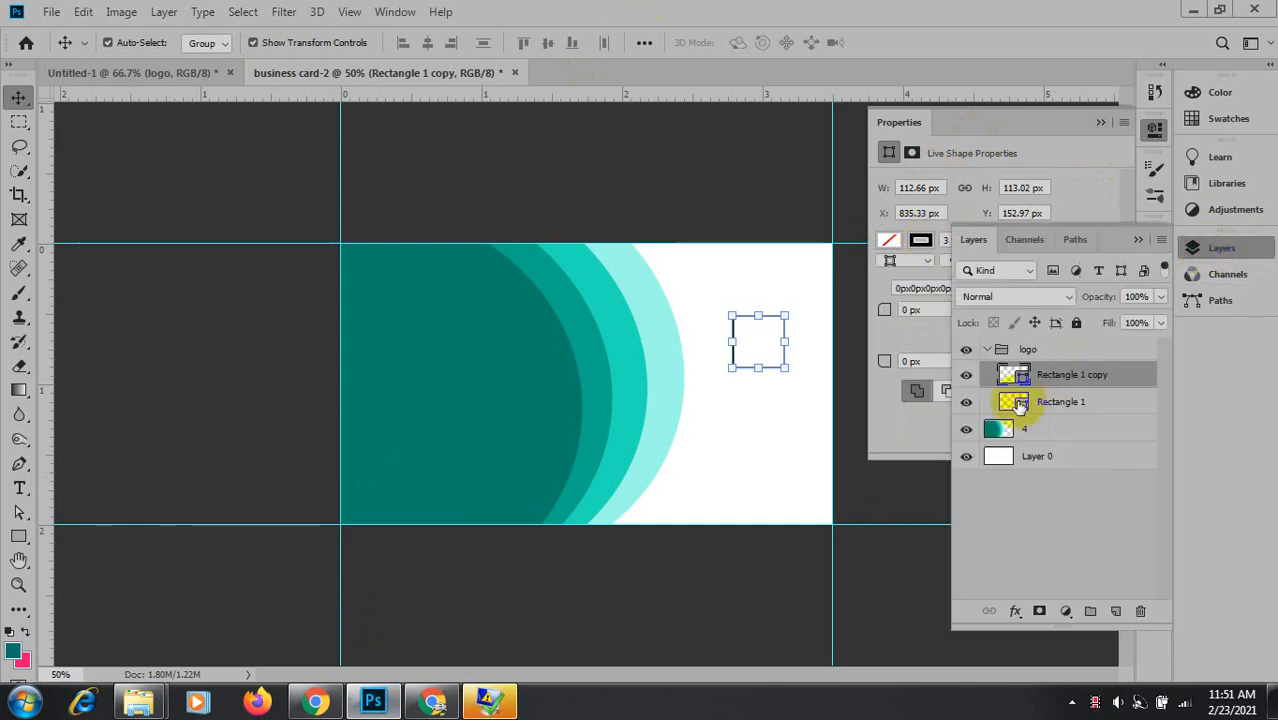
pyautogui.click(1012, 400)
pyautogui.click(921, 240)
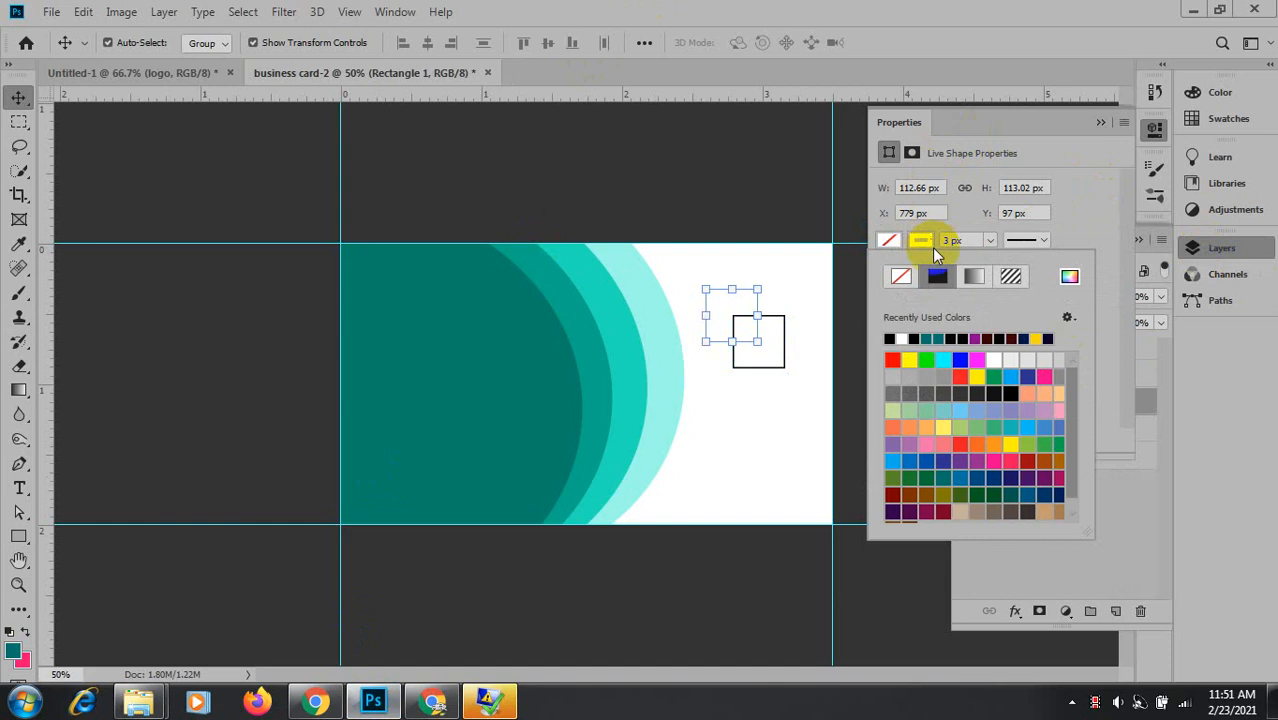
pyautogui.click(1010, 392)
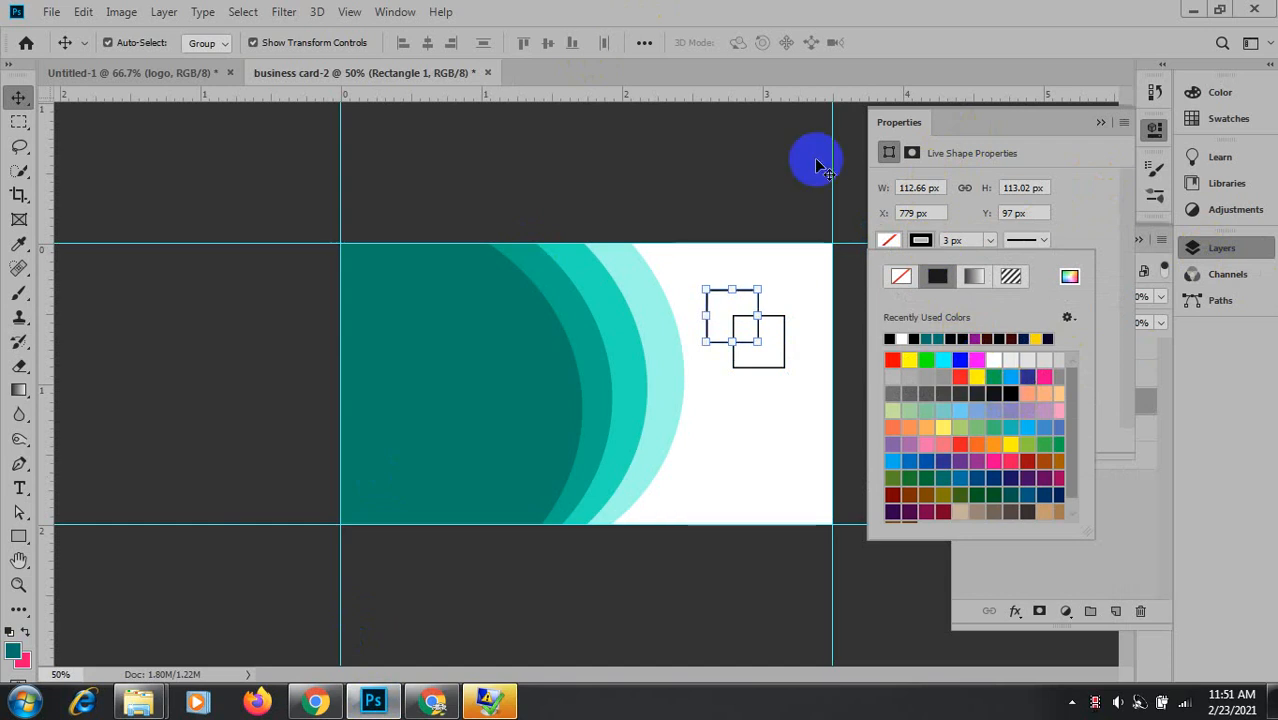
pyautogui.click(1100, 122)
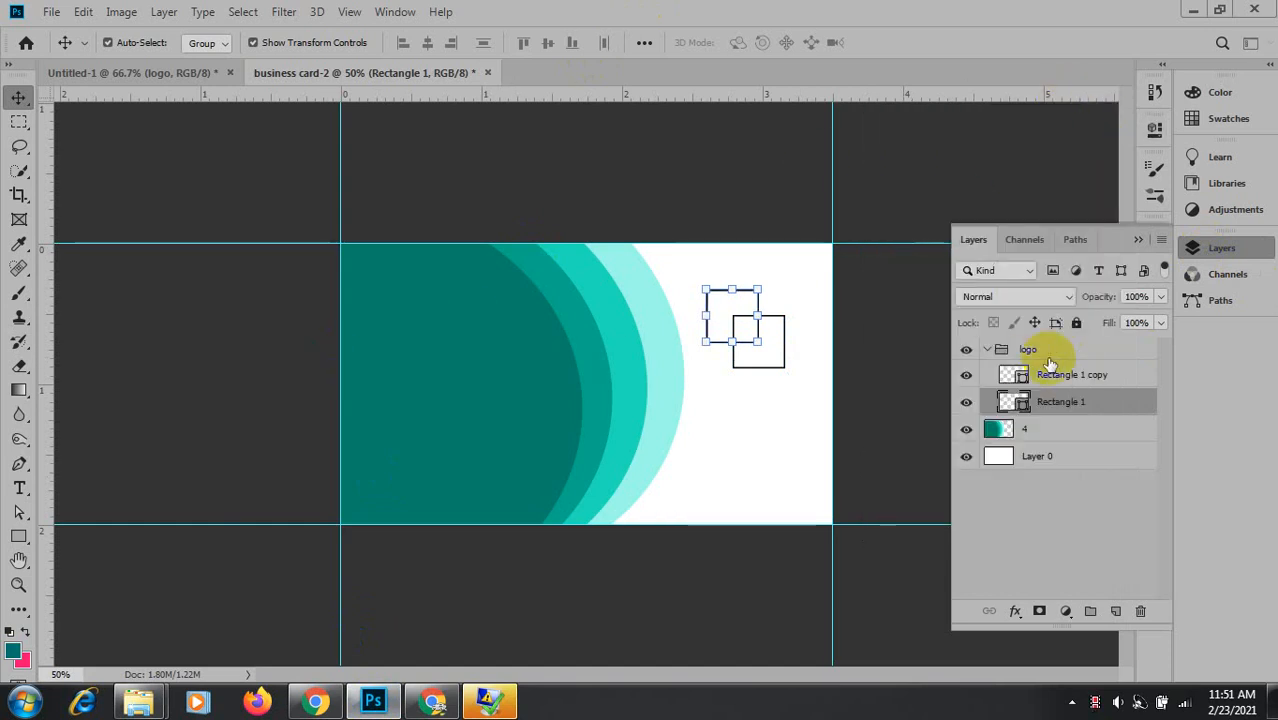
pyautogui.click(1003, 349)
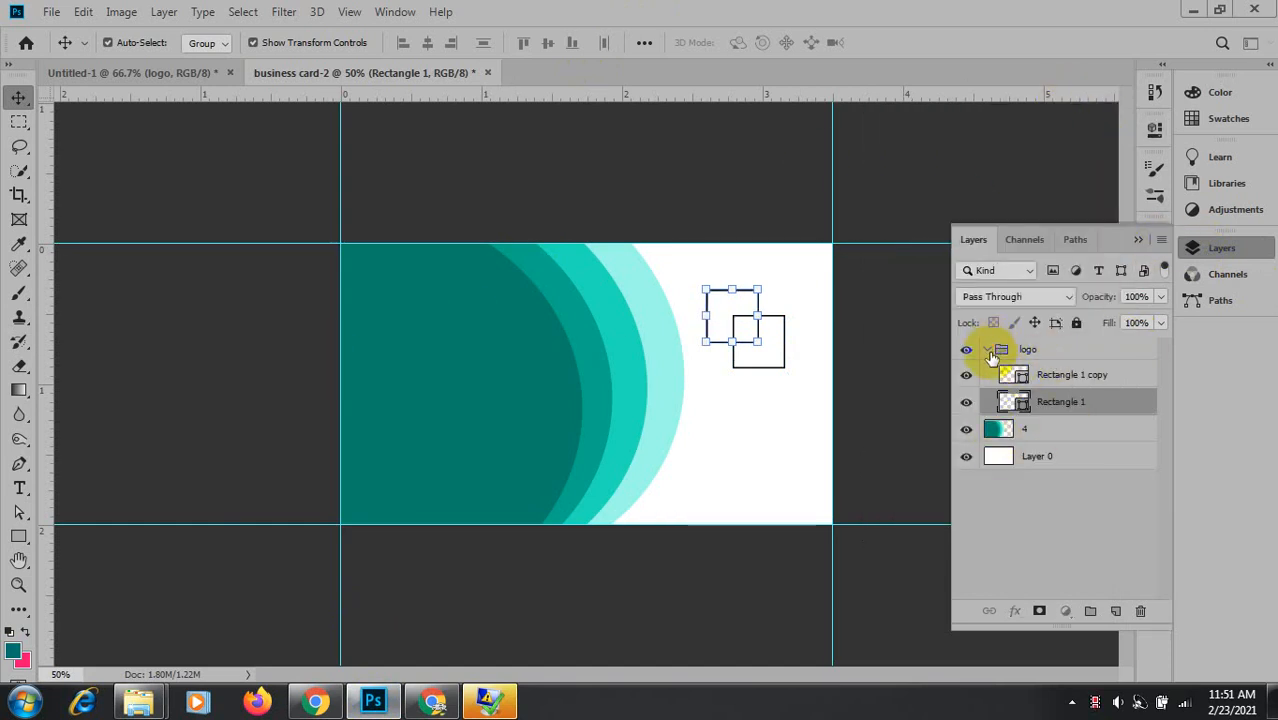
pyautogui.click(987, 349)
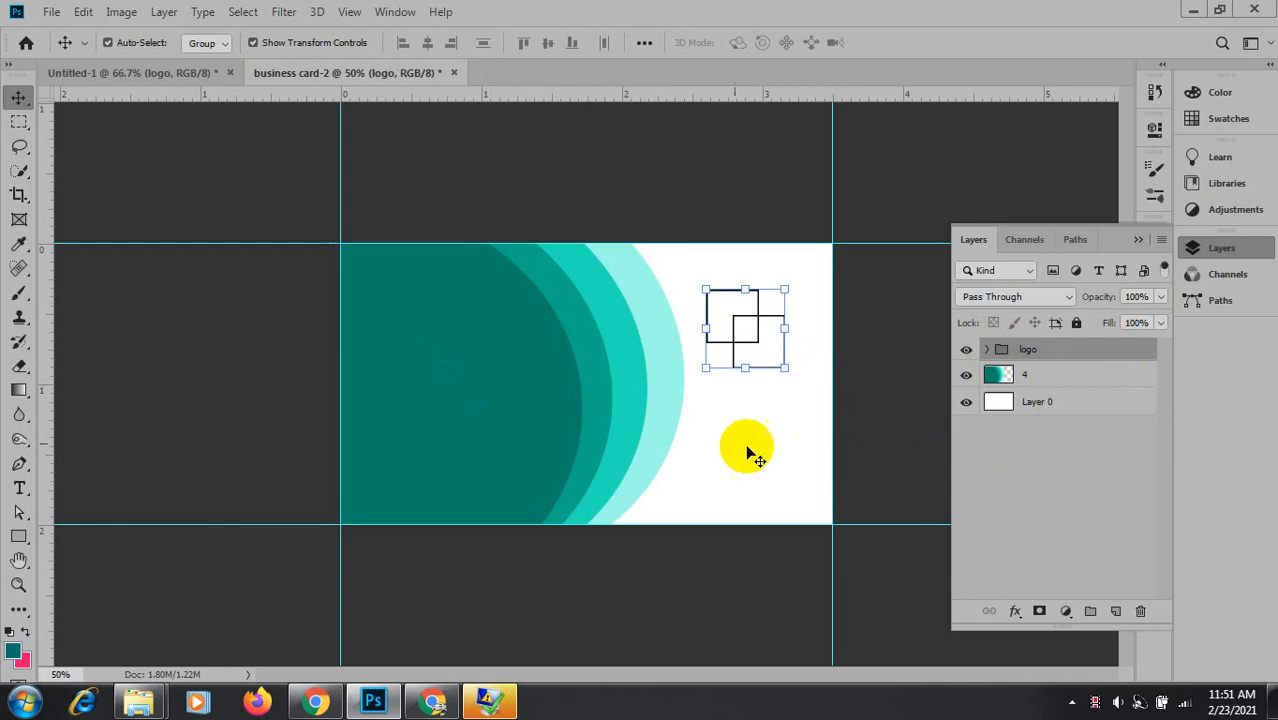
pyautogui.click(765, 455)
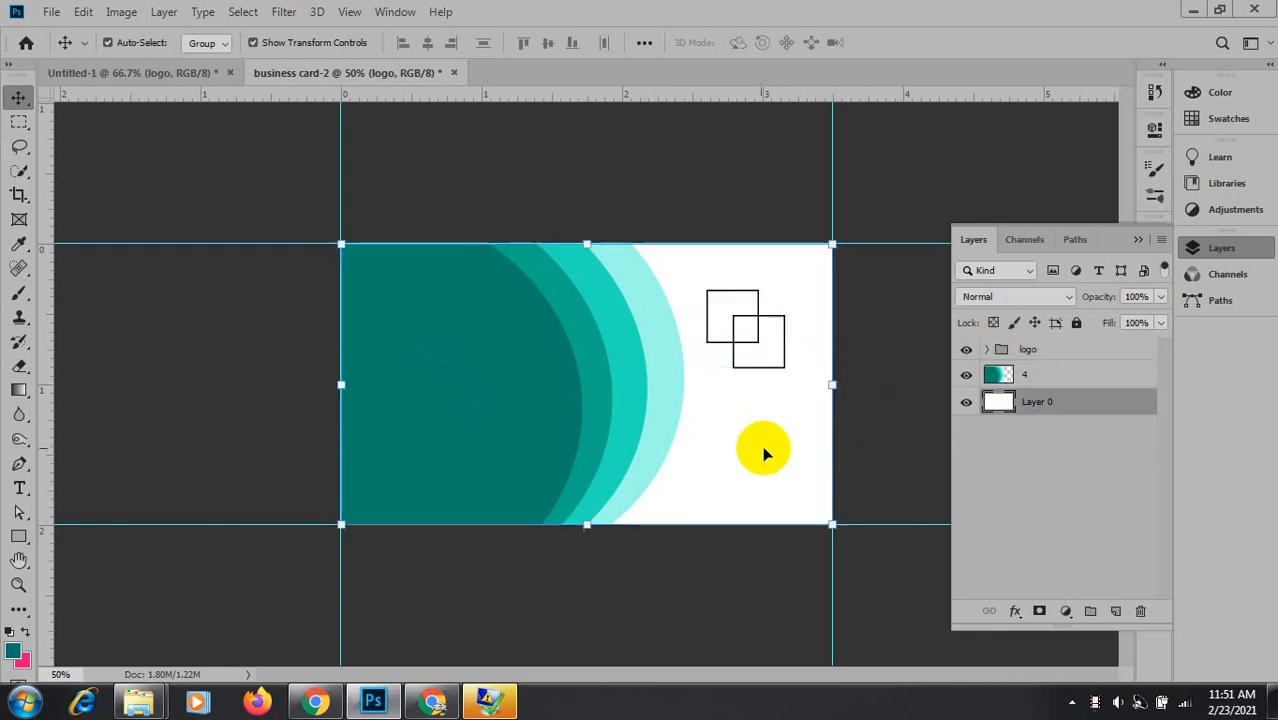
pyautogui.click(755, 345)
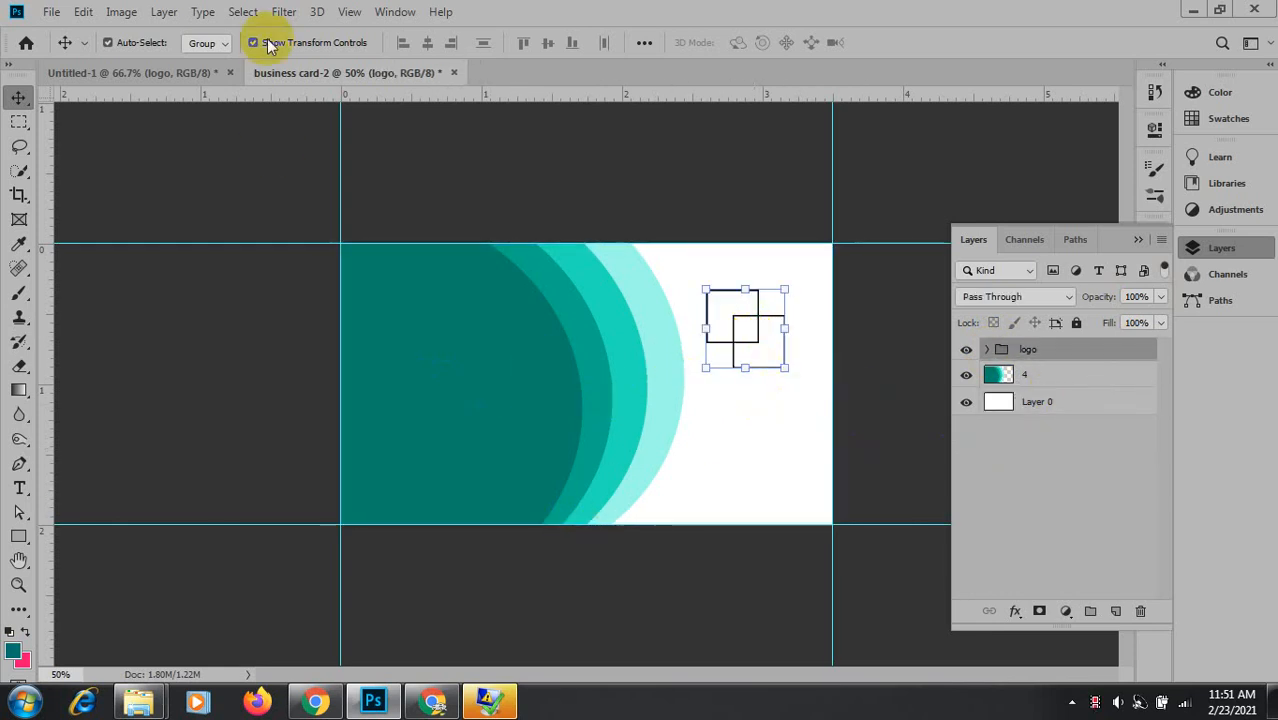
# Drag the SMJHJ GRAPHIC DESIGN company name group into business card-2 beneath the logo, undoing a stray move.
pyautogui.click(199, 78)
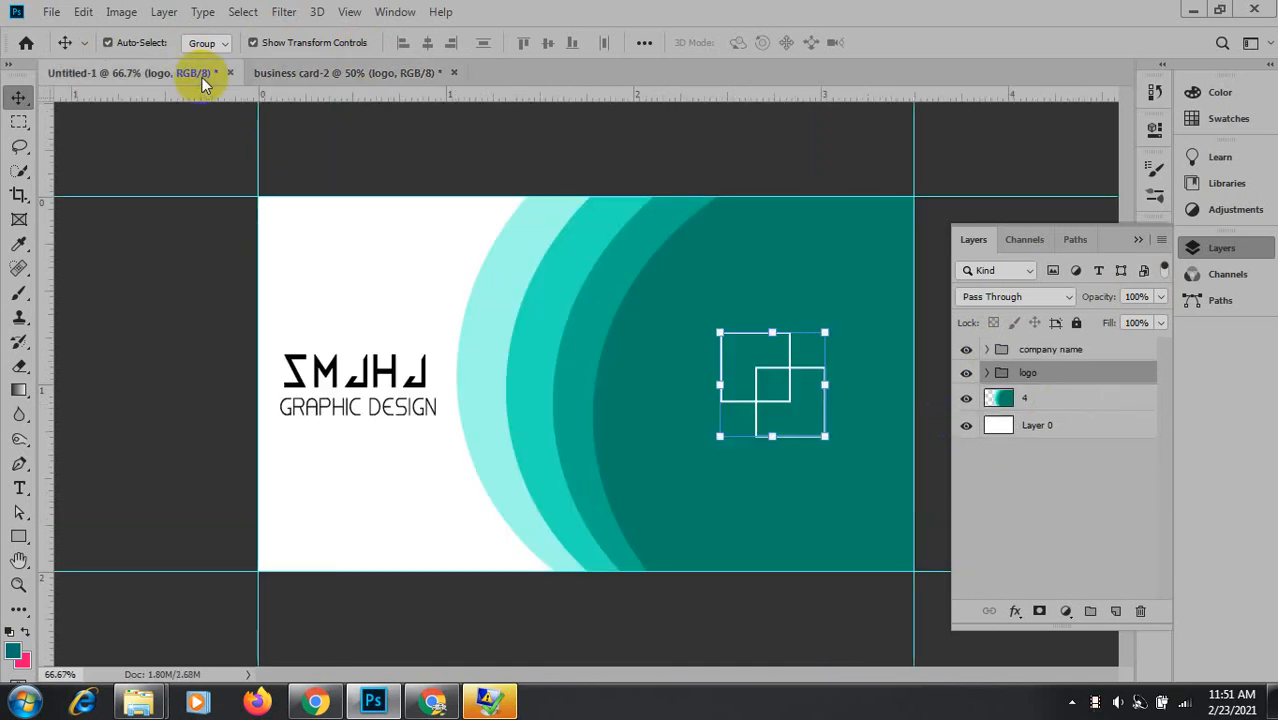
pyautogui.click(371, 388)
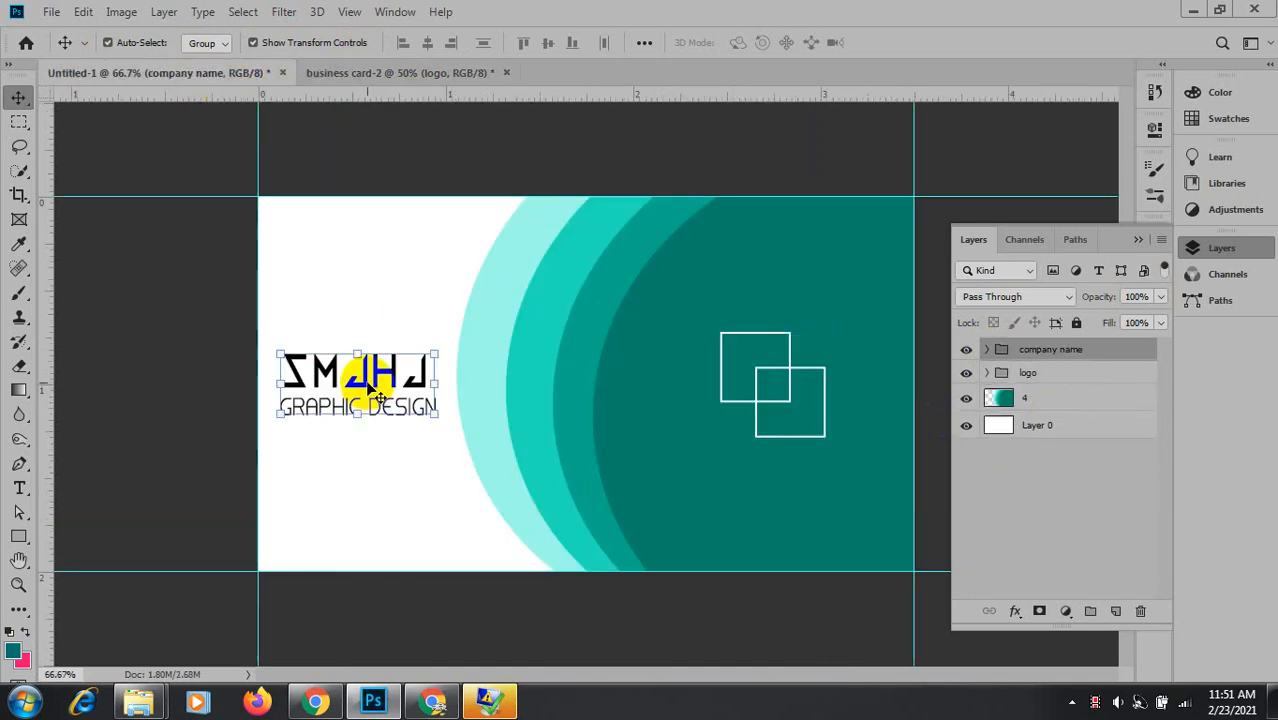
pyautogui.moveTo(371, 388); pyautogui.dragTo(752, 428)
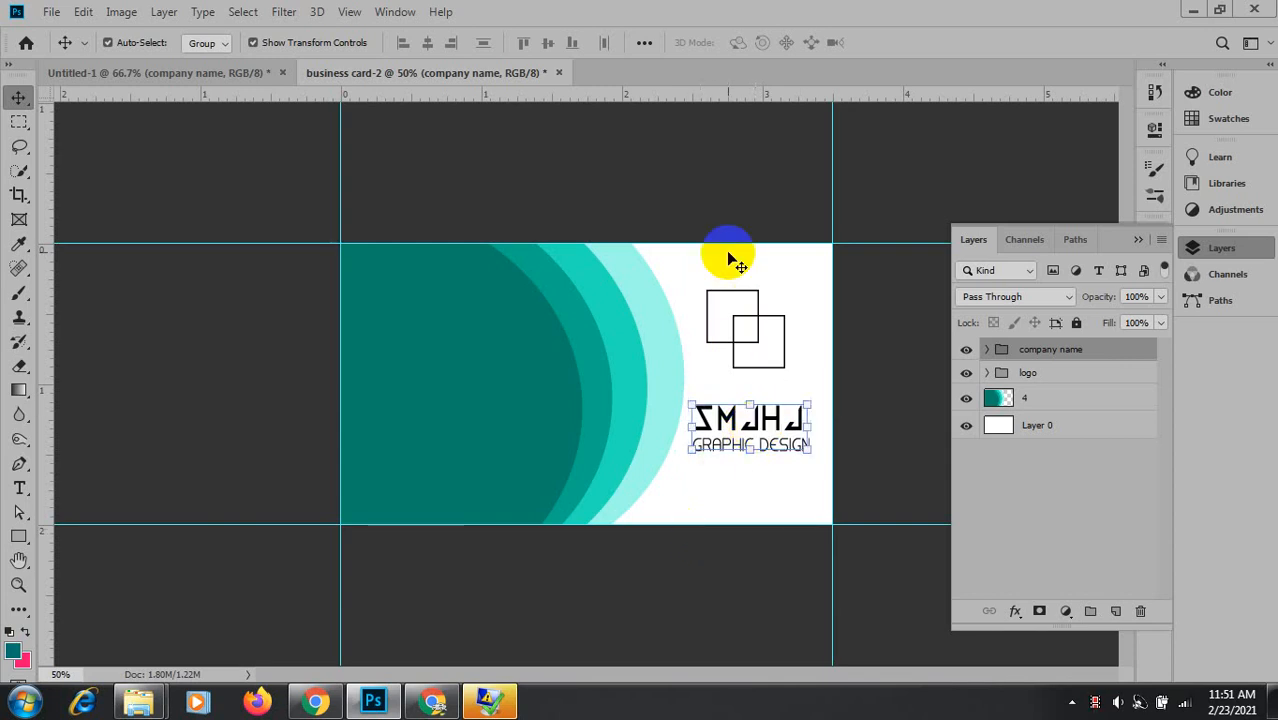
pyautogui.moveTo(698, 280); pyautogui.dragTo(799, 428)
pyautogui.hotkey('ctrl', 'z')
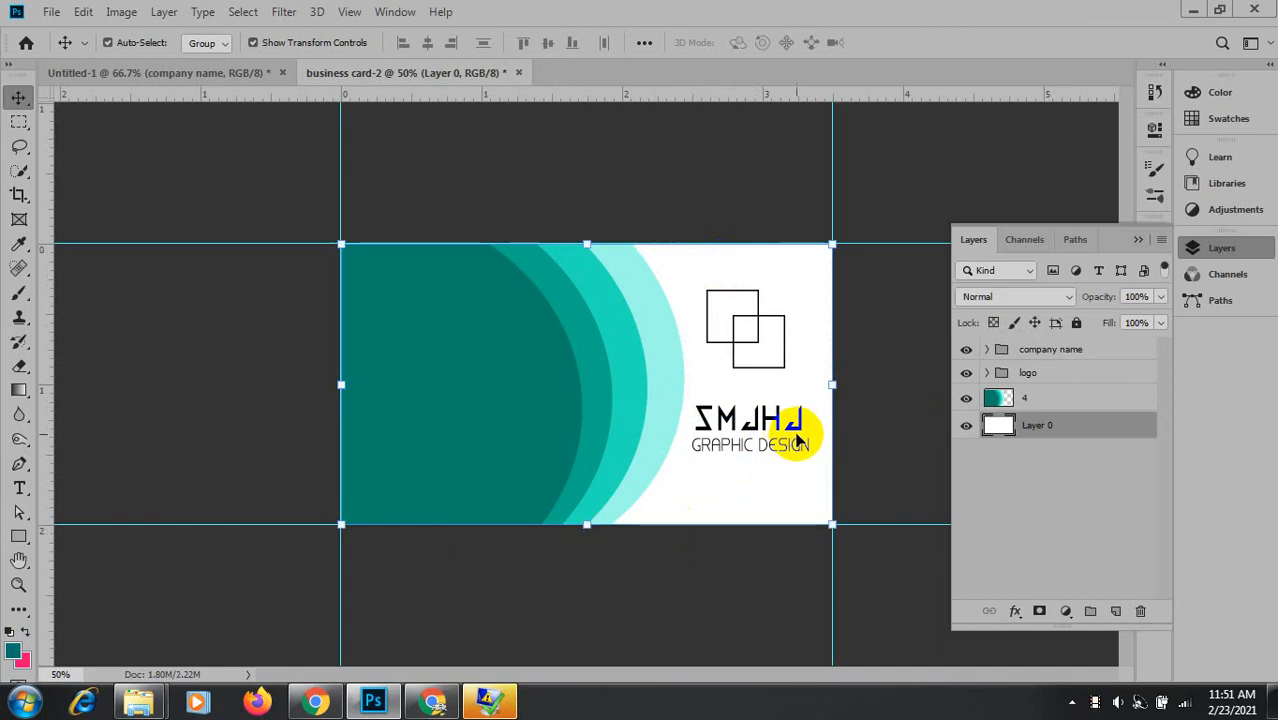
# Select the logo and company name groups and align their horizontal centres.
pyautogui.keyDown('shift'); pyautogui.click(1030, 374); pyautogui.keyUp('shift')
pyautogui.click(1053, 474)
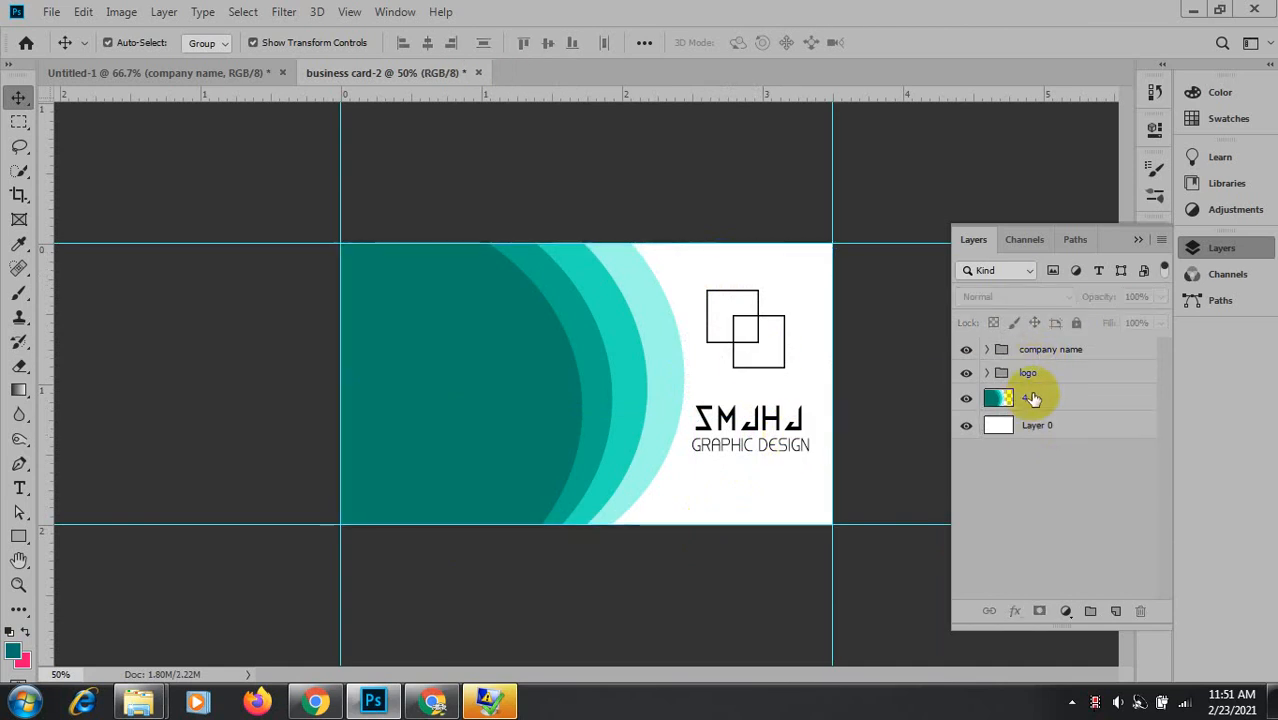
pyautogui.click(1000, 402)
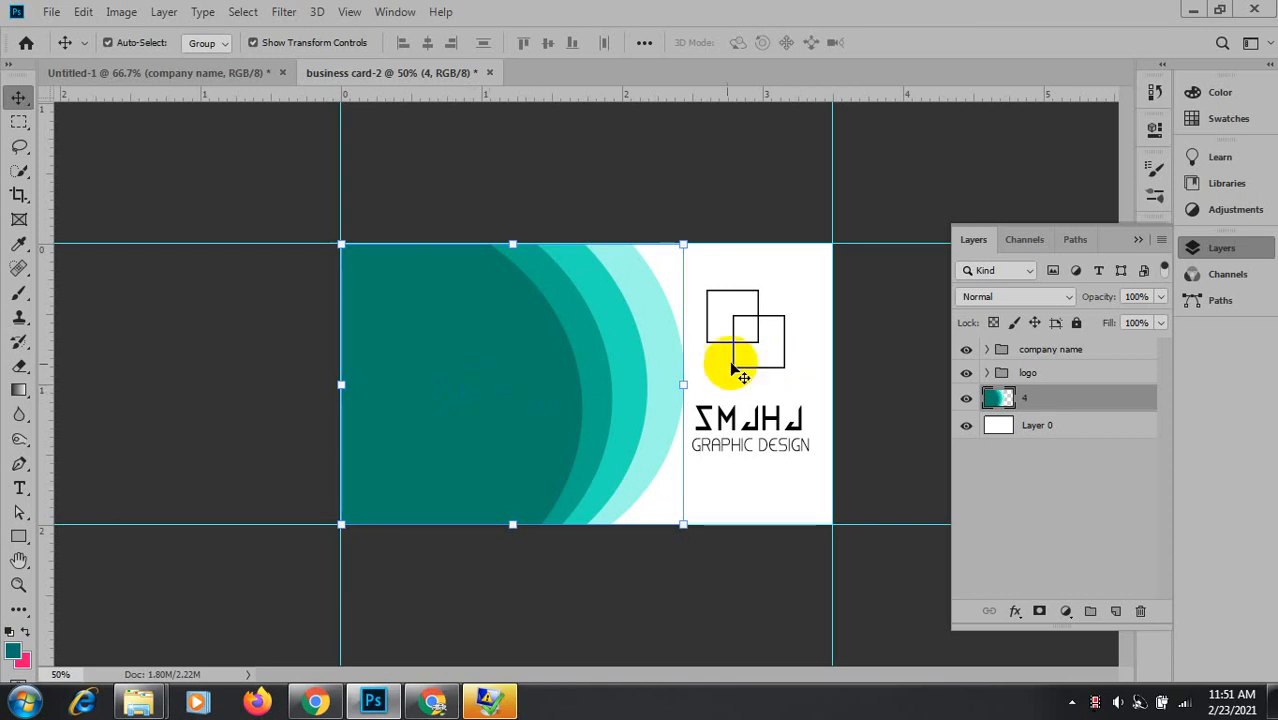
pyautogui.click(852, 370)
pyautogui.click(746, 370)
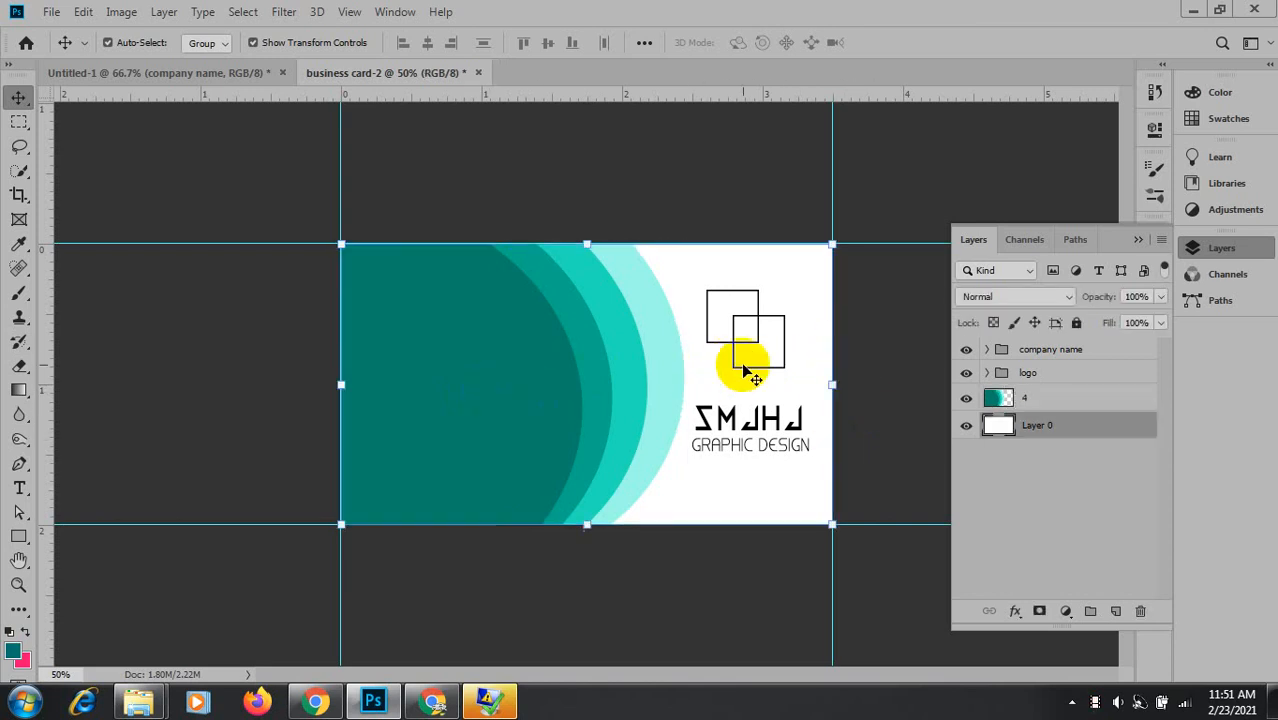
pyautogui.click(868, 419)
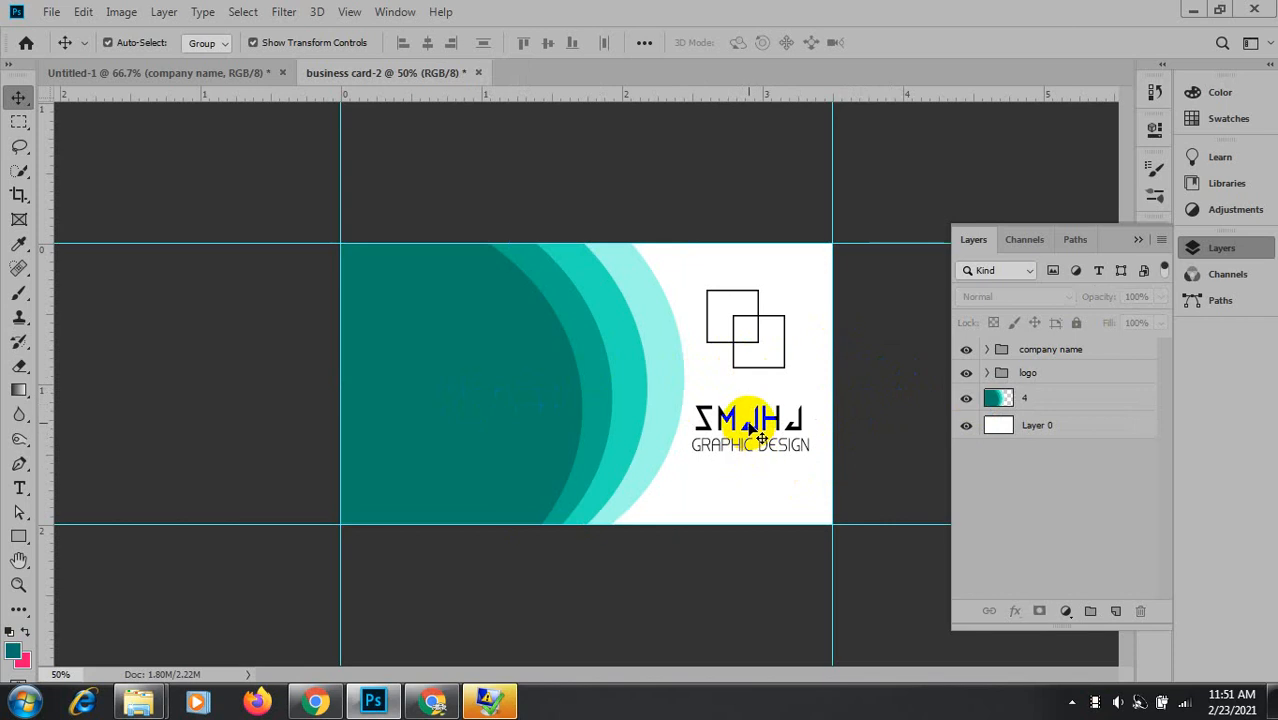
pyautogui.click(770, 452)
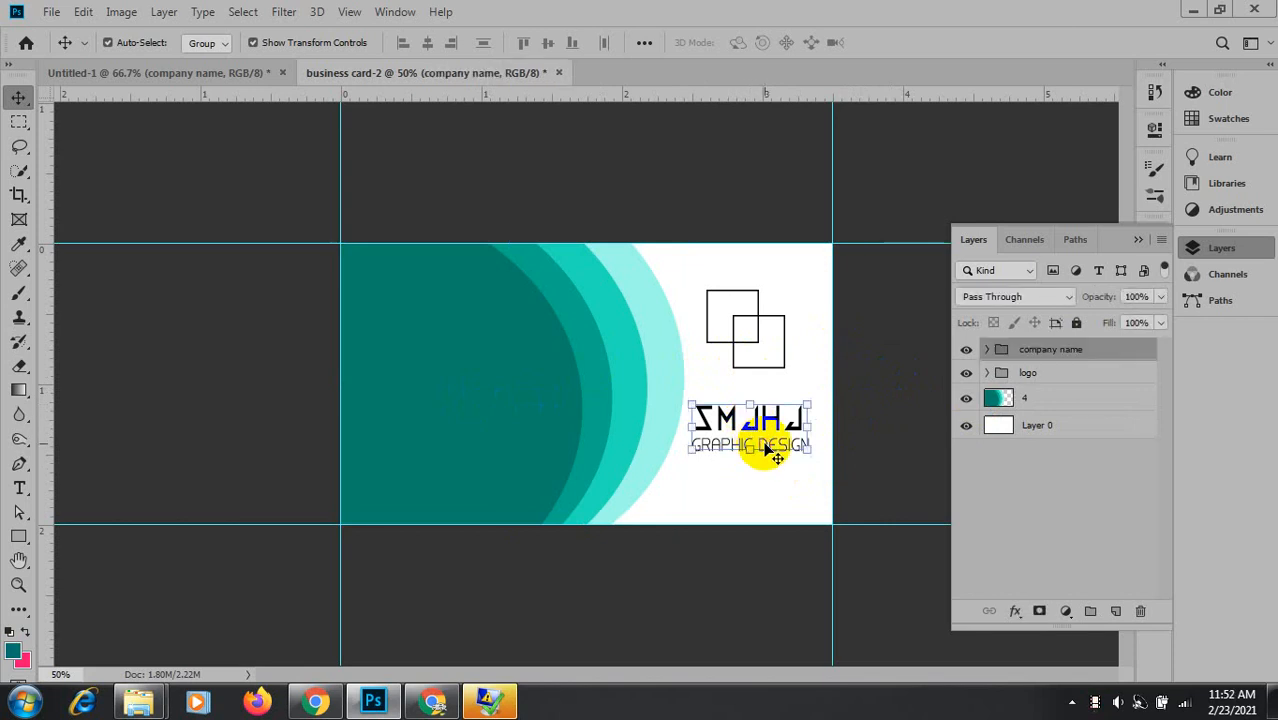
pyautogui.keyDown('shift'); pyautogui.click(760, 378); pyautogui.keyUp('shift')
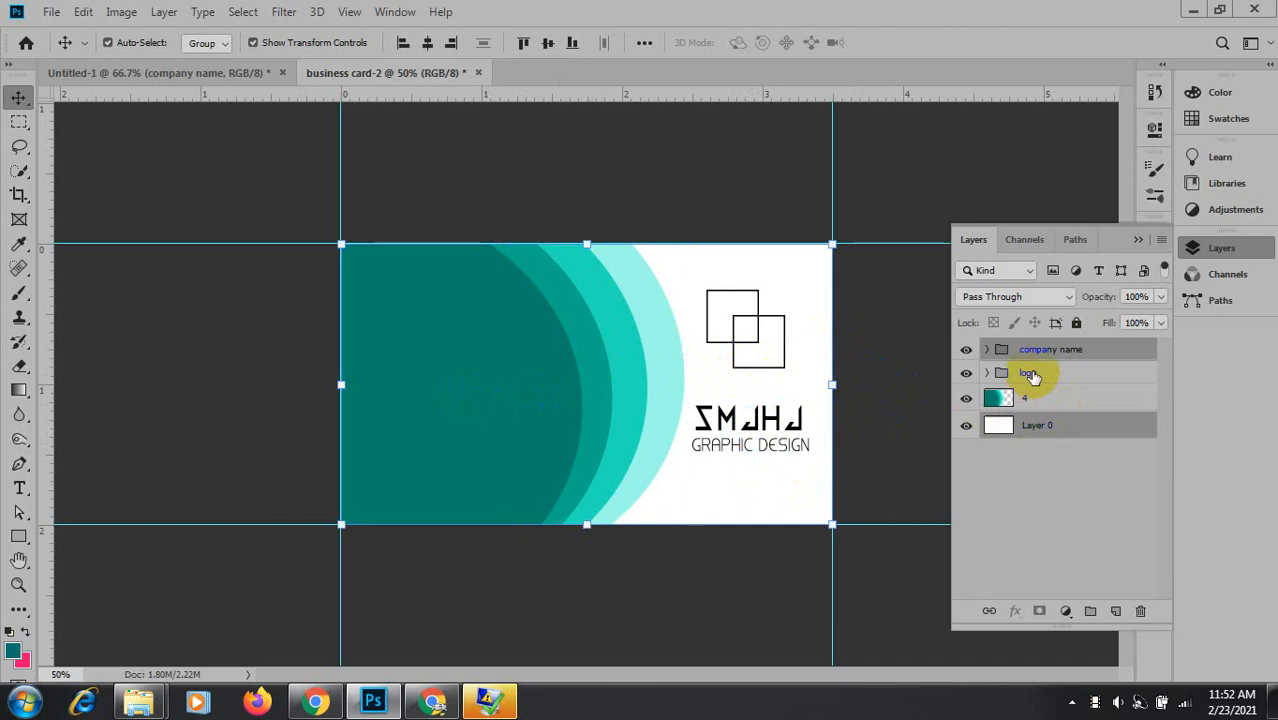
pyautogui.keyDown('shift'); pyautogui.click(1031, 375); pyautogui.keyUp('shift')
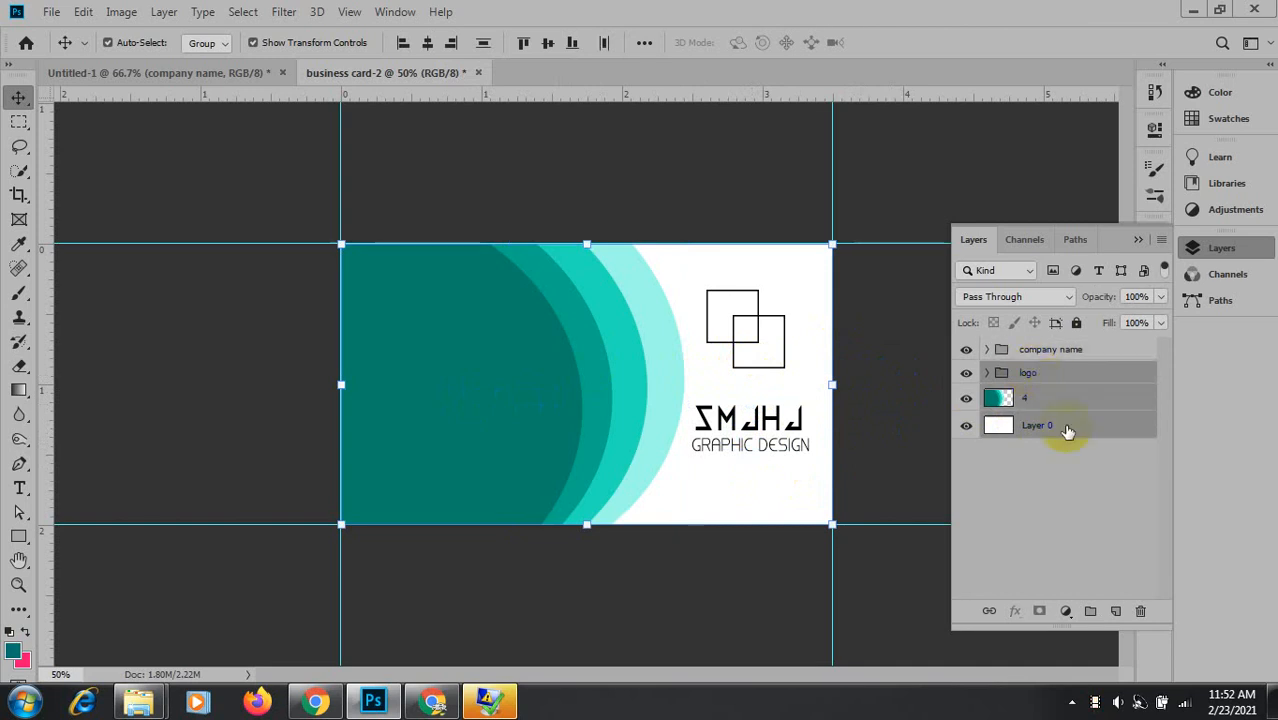
pyautogui.click(1058, 373)
pyautogui.keyDown('ctrl'); pyautogui.click(1058, 352); pyautogui.keyUp('ctrl')
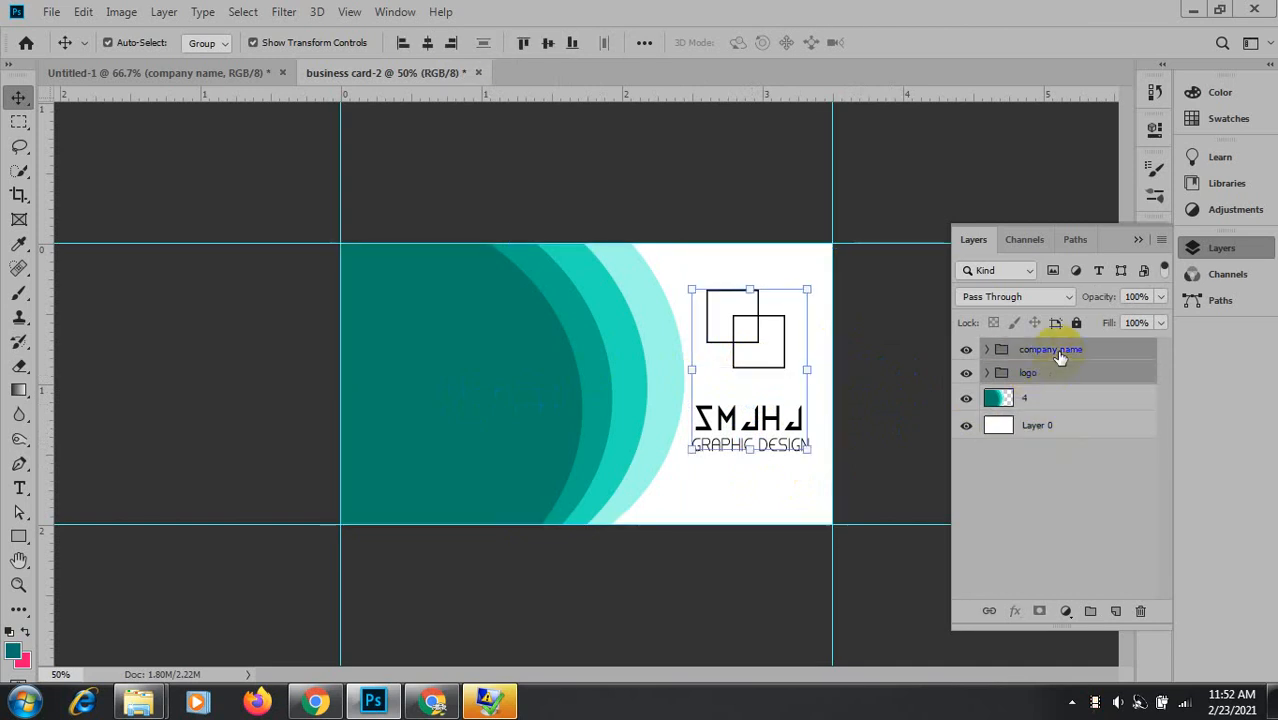
pyautogui.click(426, 45)
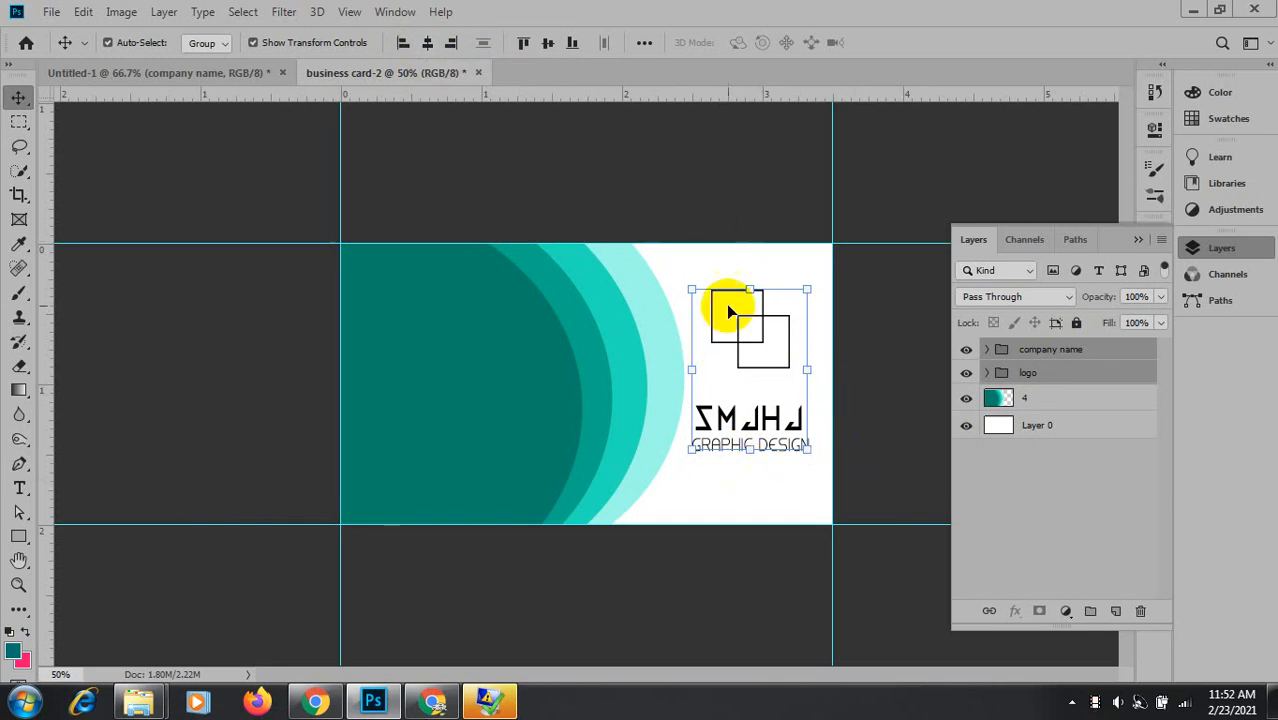
# Keep the Move tool's Auto-Select target on Group and reselect the logo group.
pyautogui.click(876, 399)
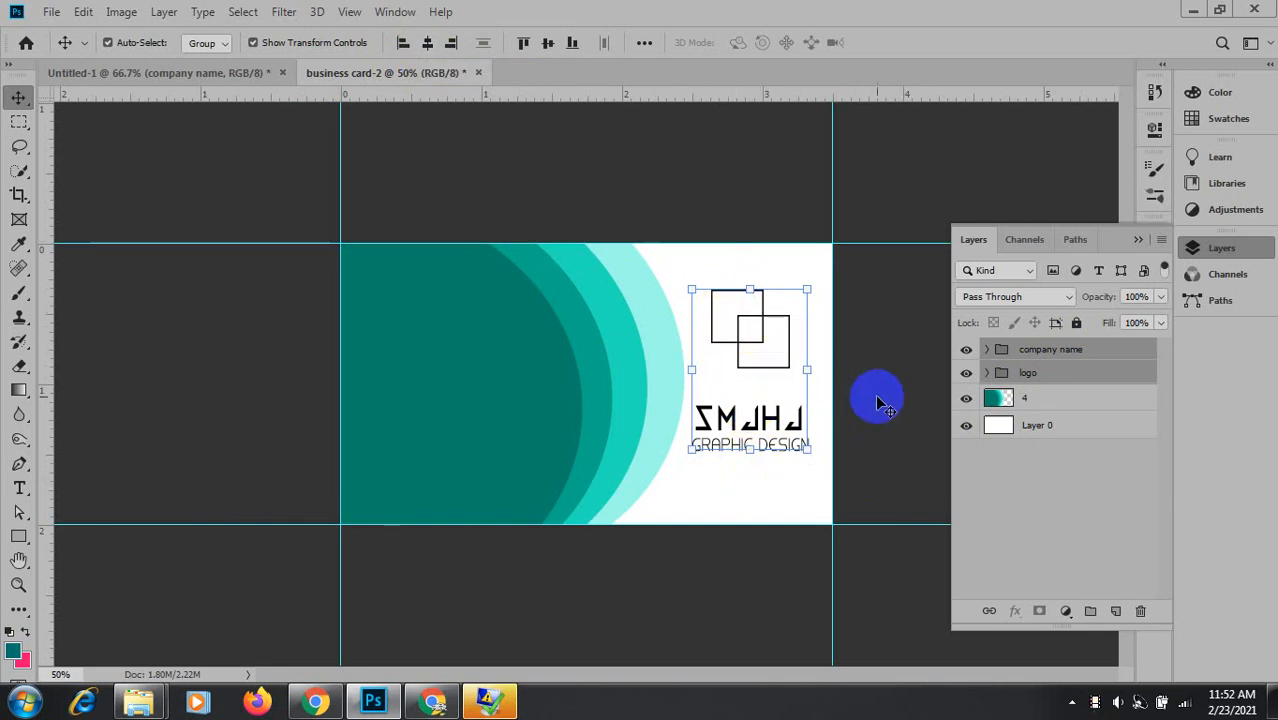
pyautogui.click(752, 370)
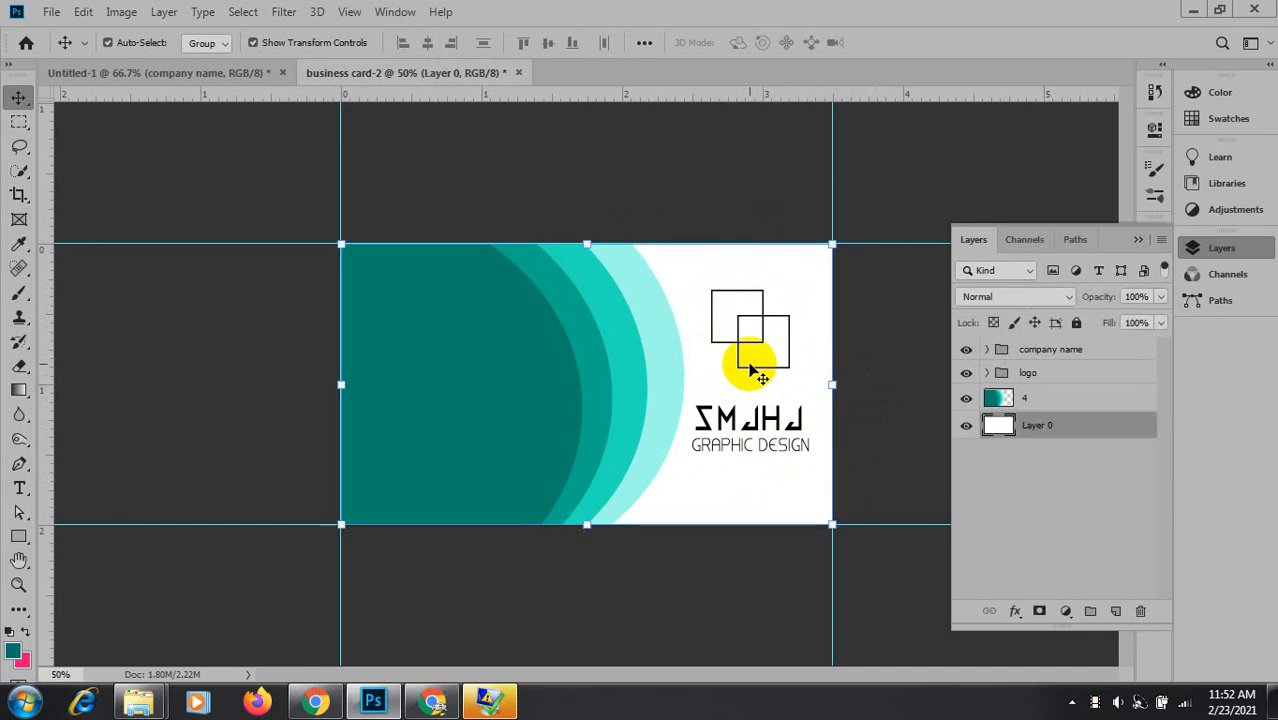
pyautogui.click(222, 43)
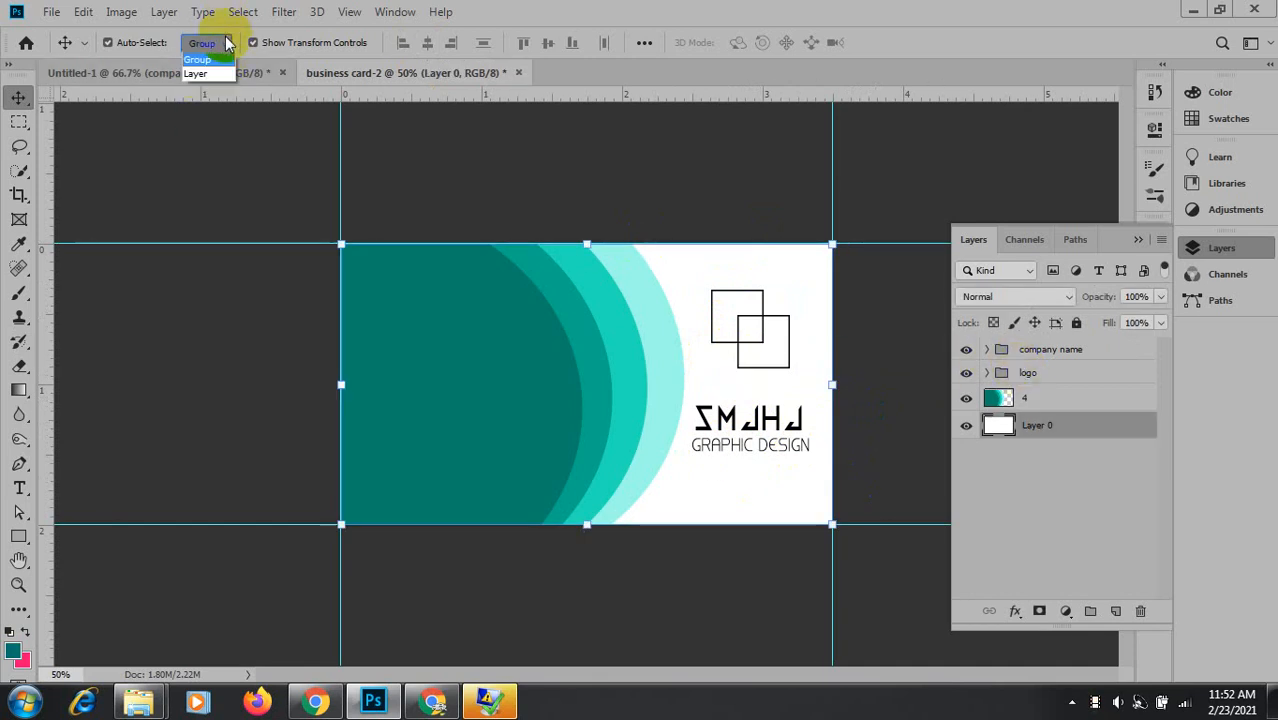
pyautogui.click(563, 146)
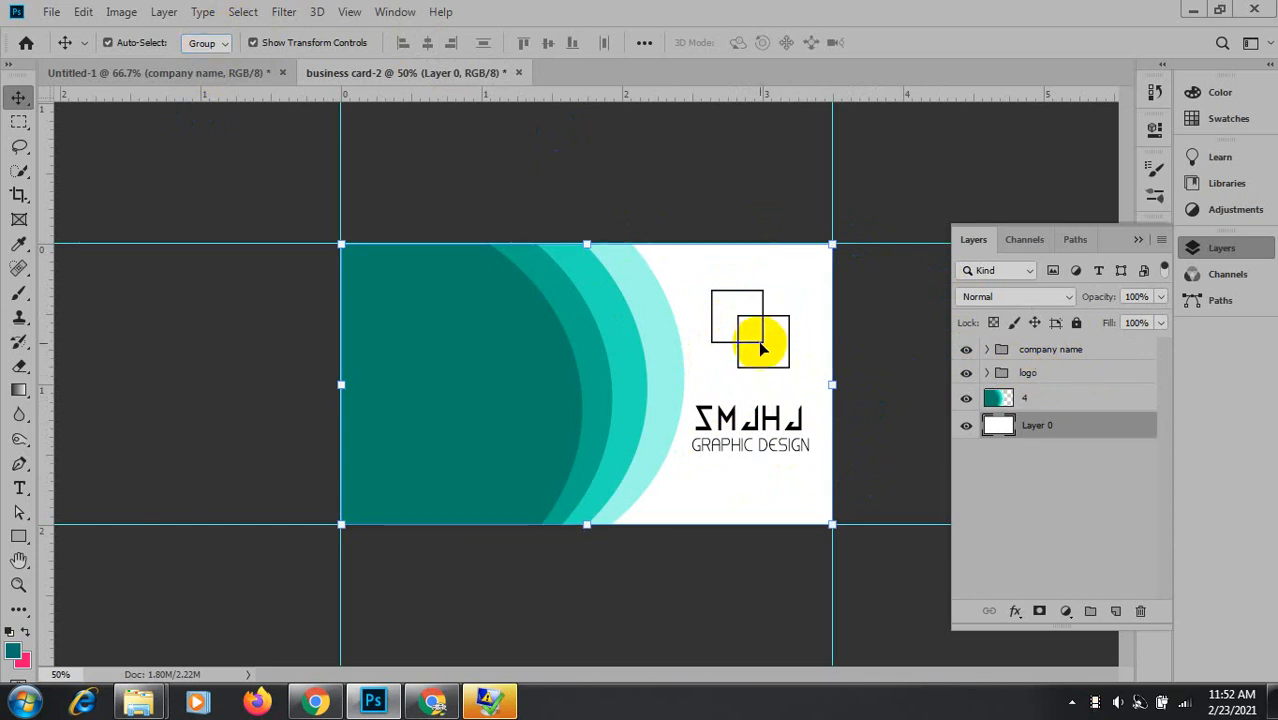
pyautogui.click(1028, 373)
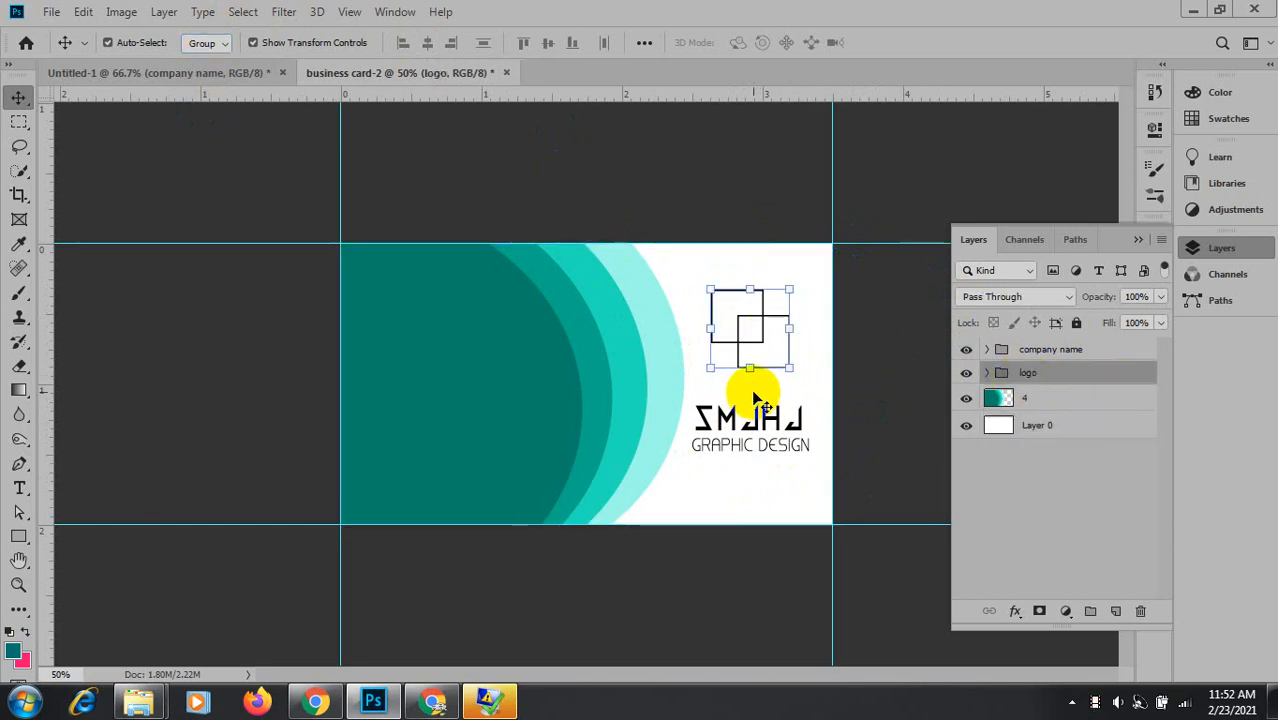
# Shrink the logo squares slightly with Free Transform.
pyautogui.hotkey('ctrl', 't')
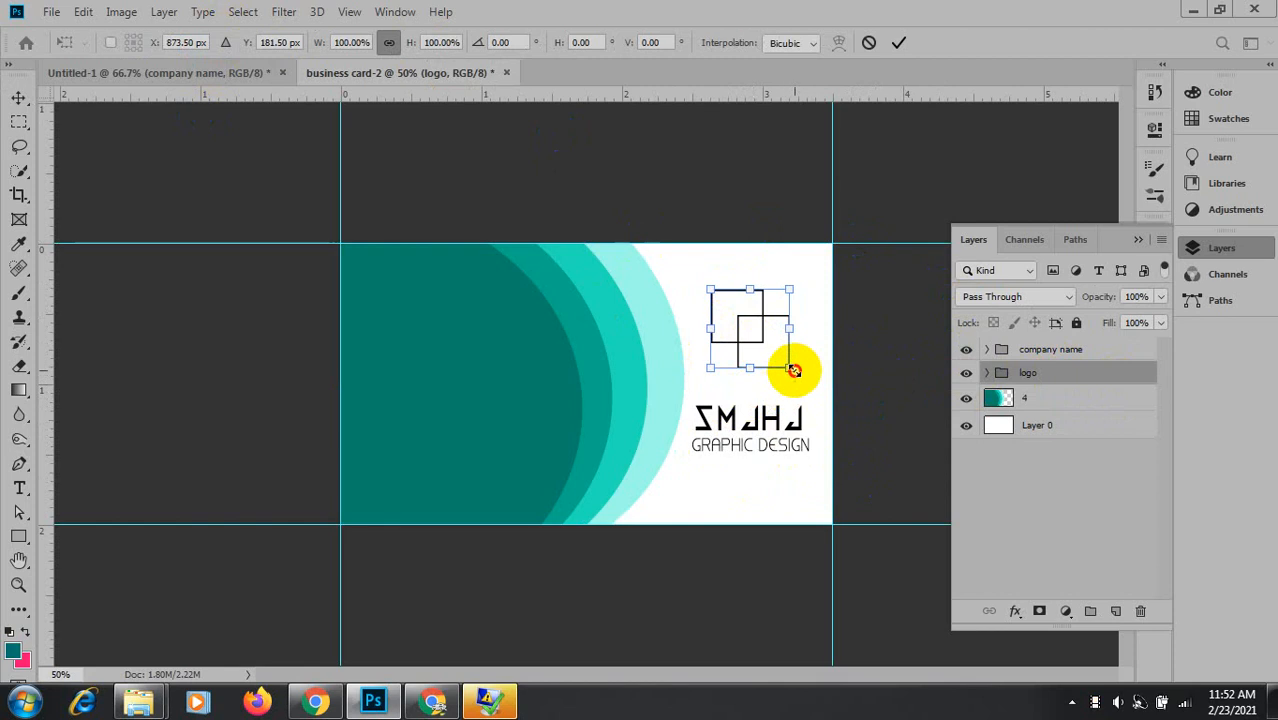
pyautogui.moveTo(793, 371); pyautogui.dragTo(779, 354)
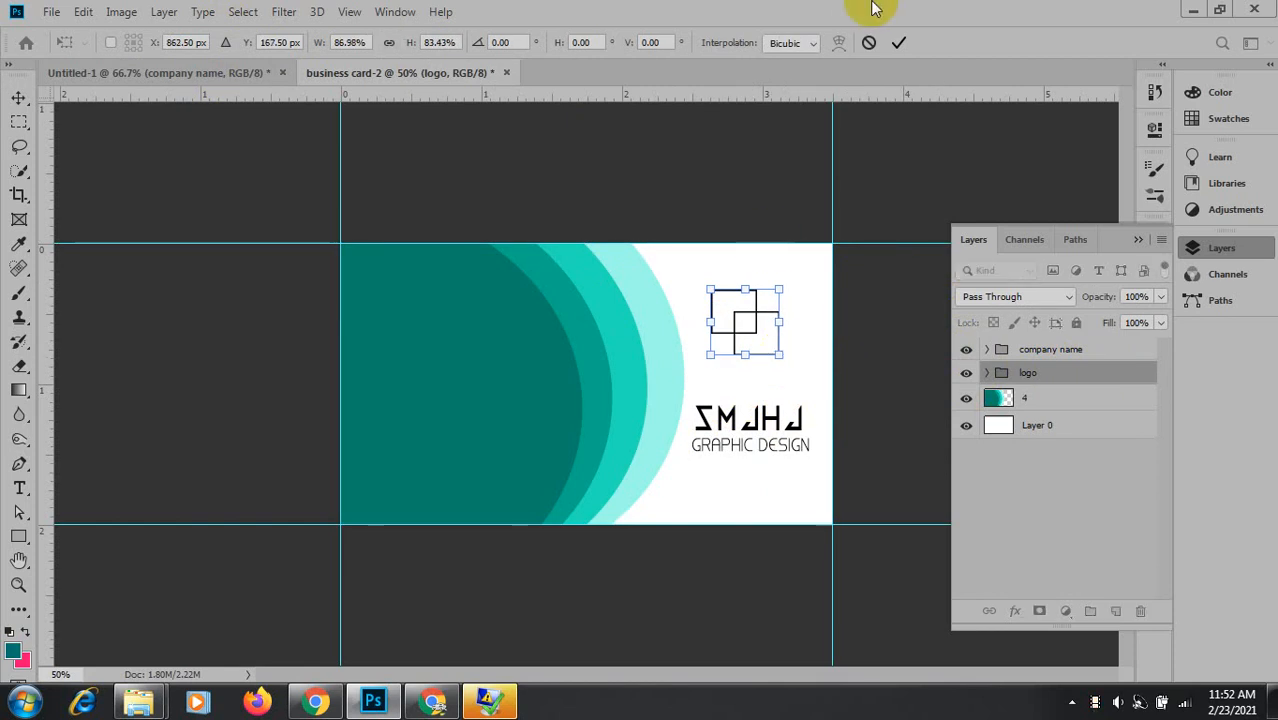
pyautogui.click(900, 43)
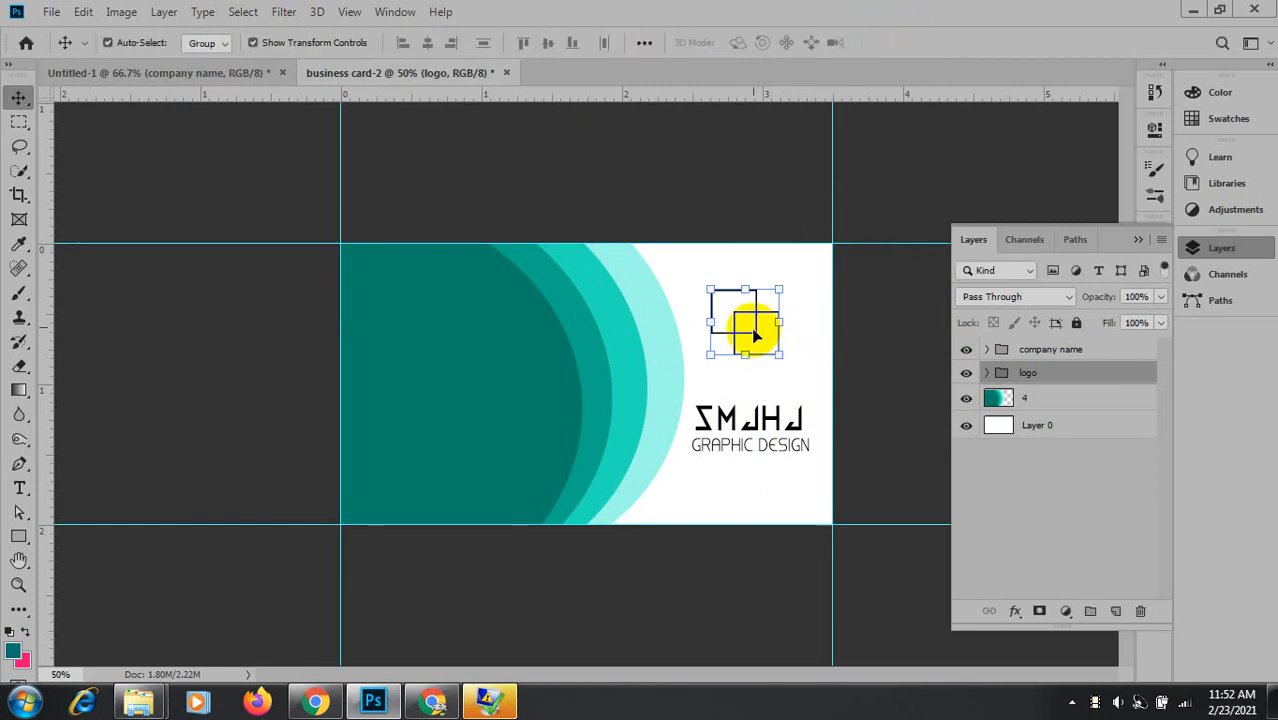
# Move the logo down to sit just above the SMJHJ GRAPHIC DESIGN text.
pyautogui.moveTo(746, 332); pyautogui.dragTo(764, 352)
pyautogui.hotkey('ctrl', 'z')
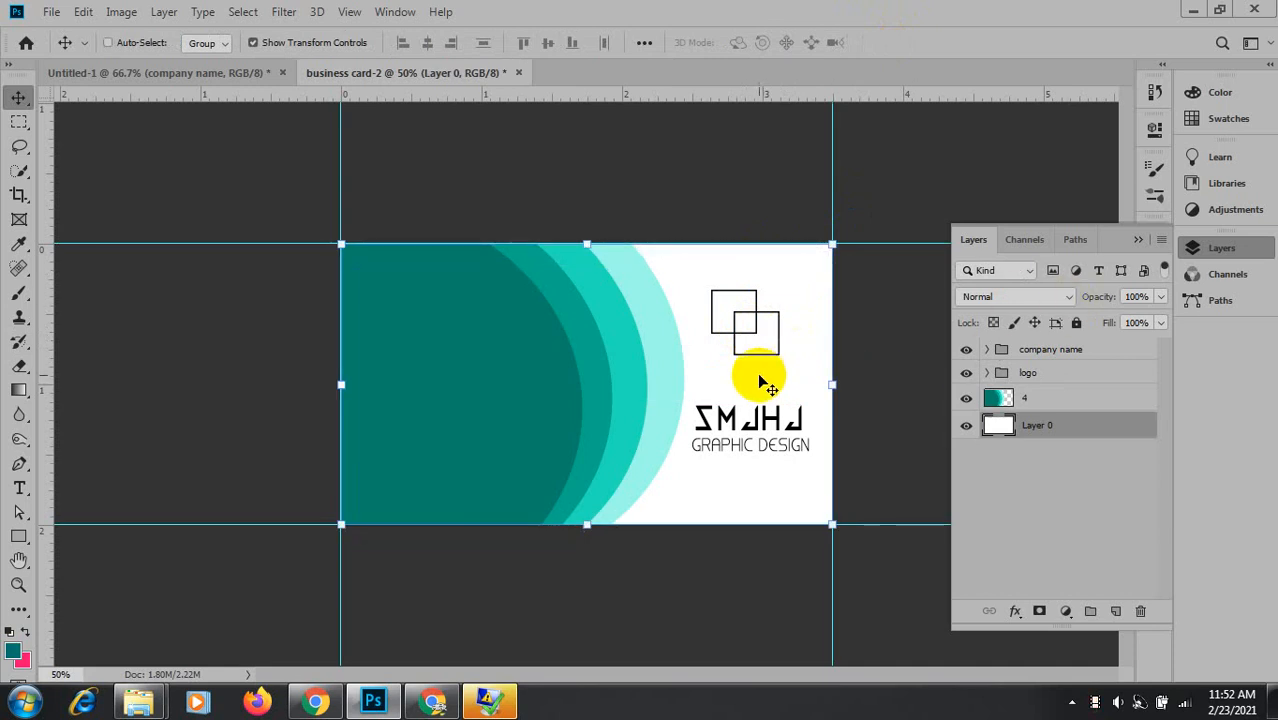
pyautogui.click(1030, 374)
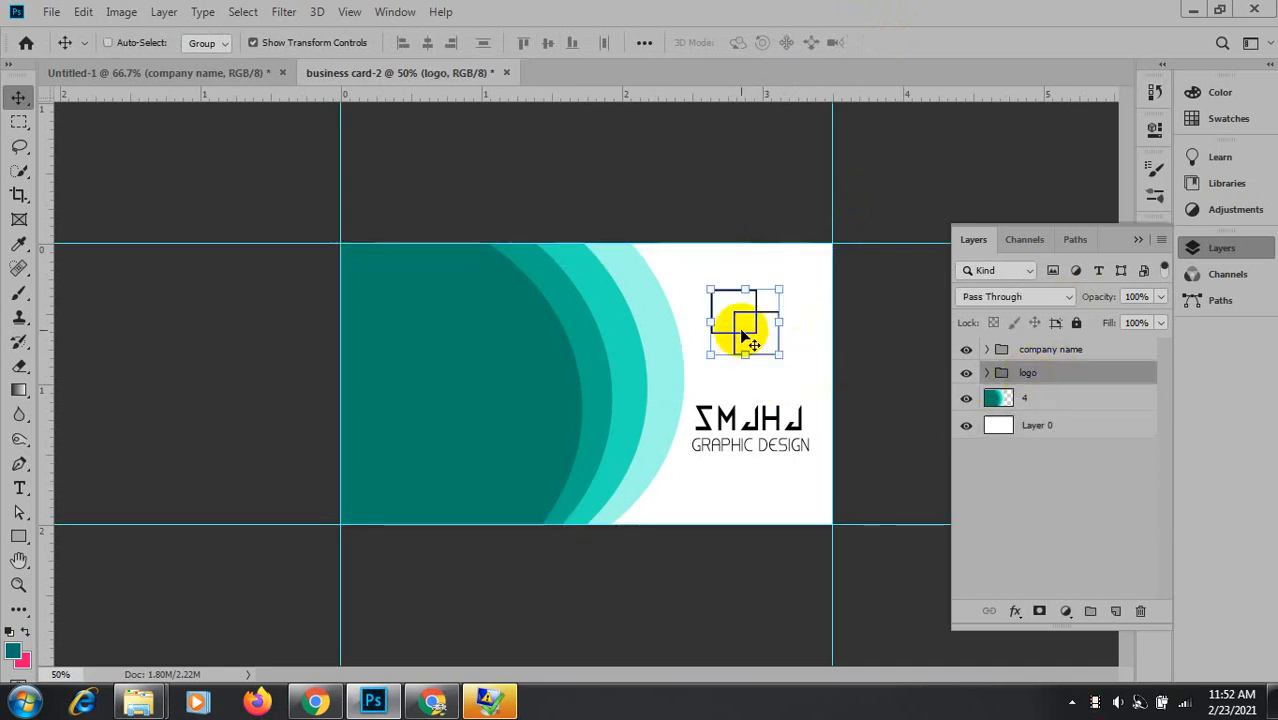
pyautogui.hotkey('ctrl', 't')
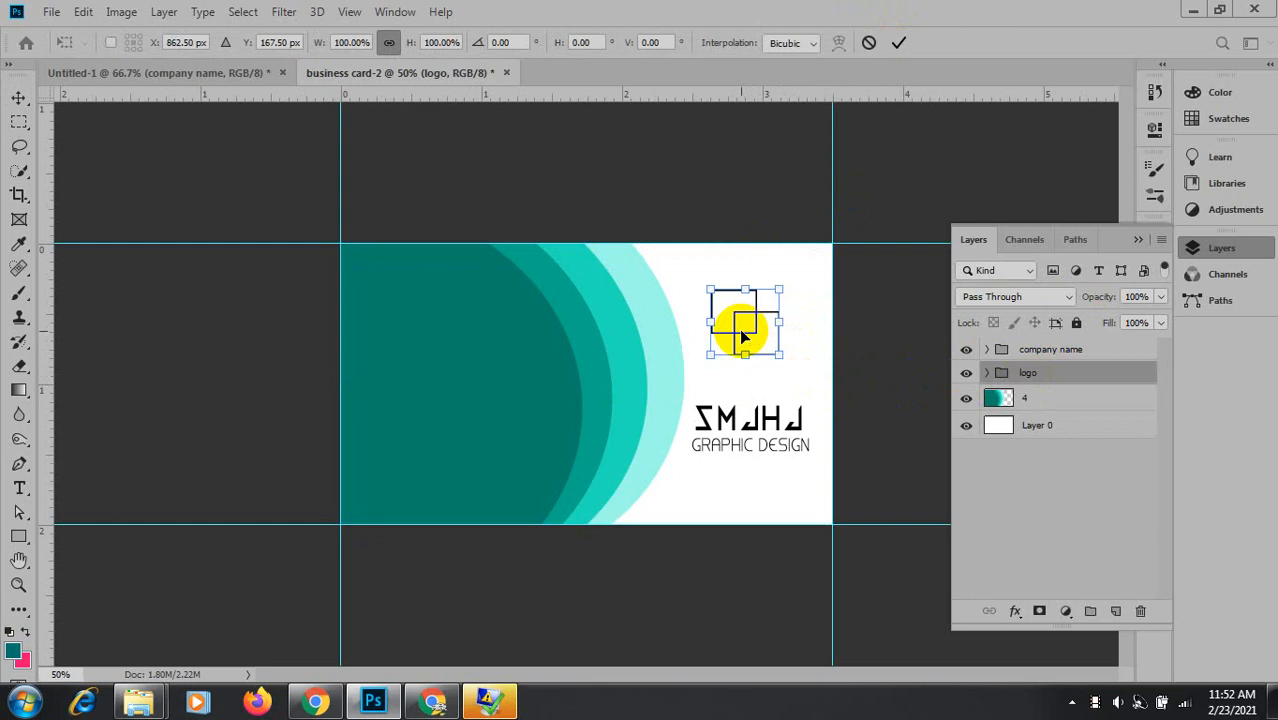
pyautogui.moveTo(730, 334); pyautogui.dragTo(747, 370)
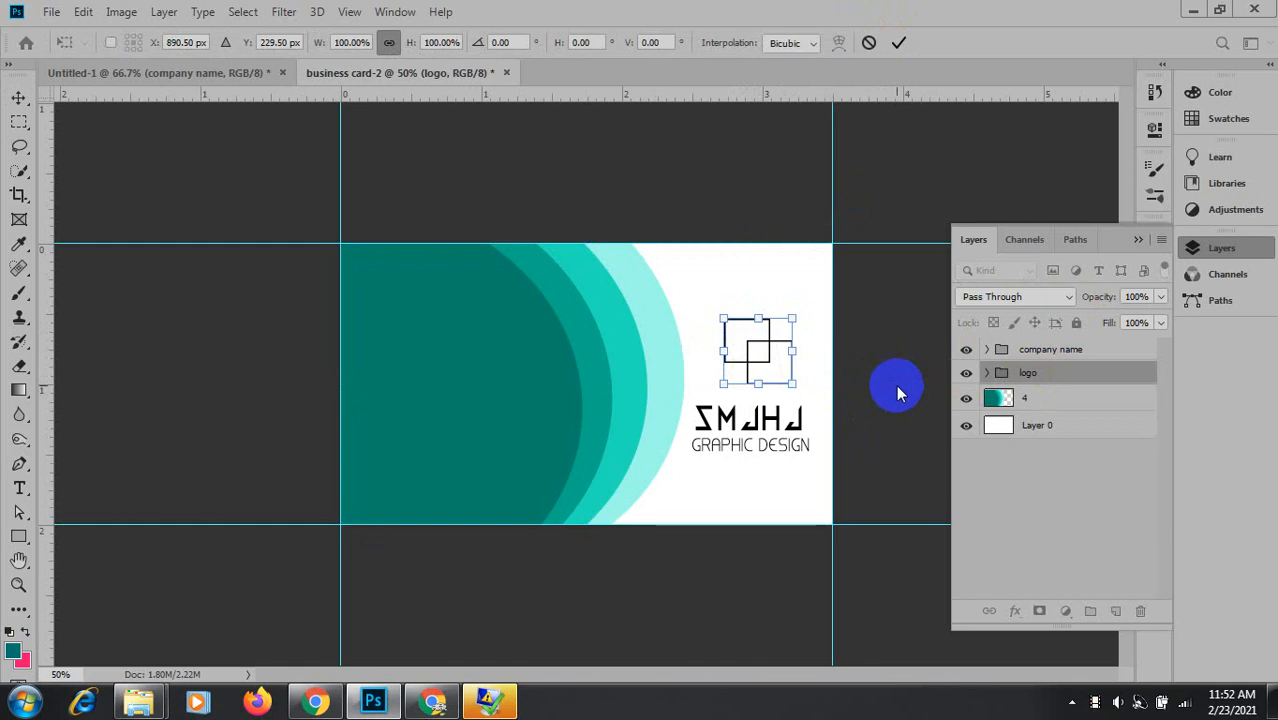
pyautogui.press('Return')
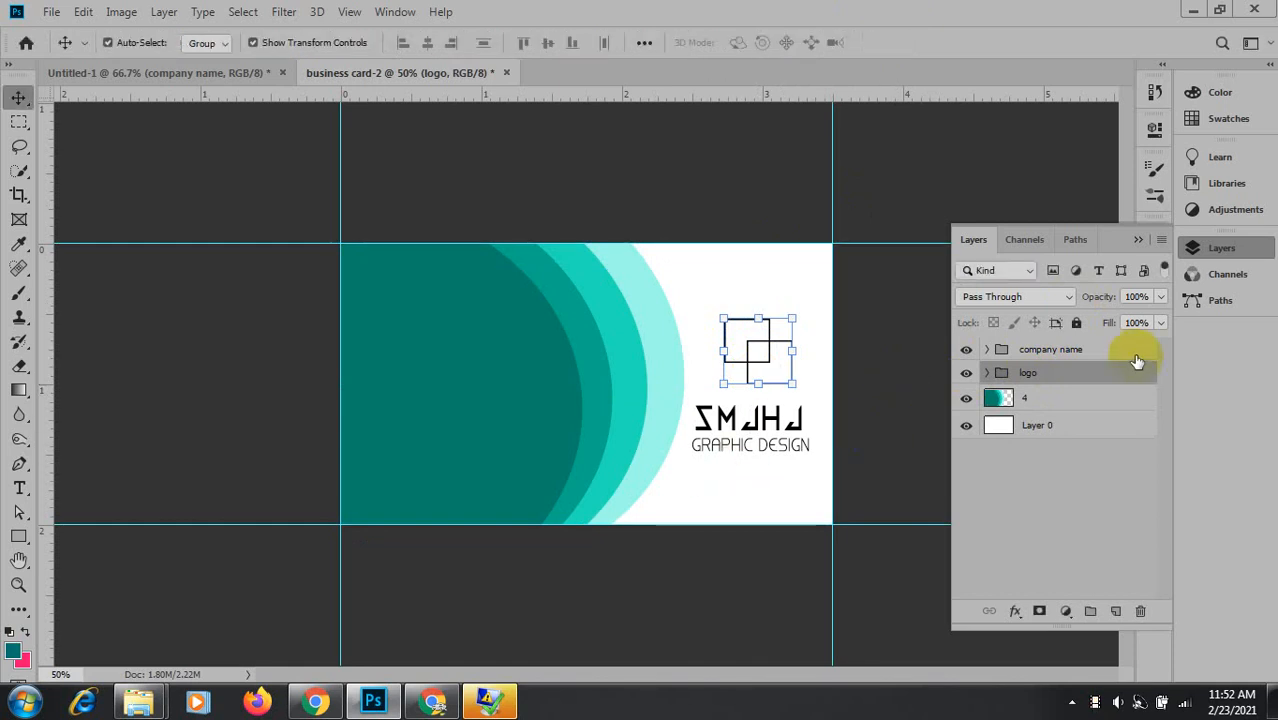
# Select the logo and company name groups, try centre alignment, and undo it.
pyautogui.keyDown('shift'); pyautogui.click(1064, 355); pyautogui.keyUp('shift')
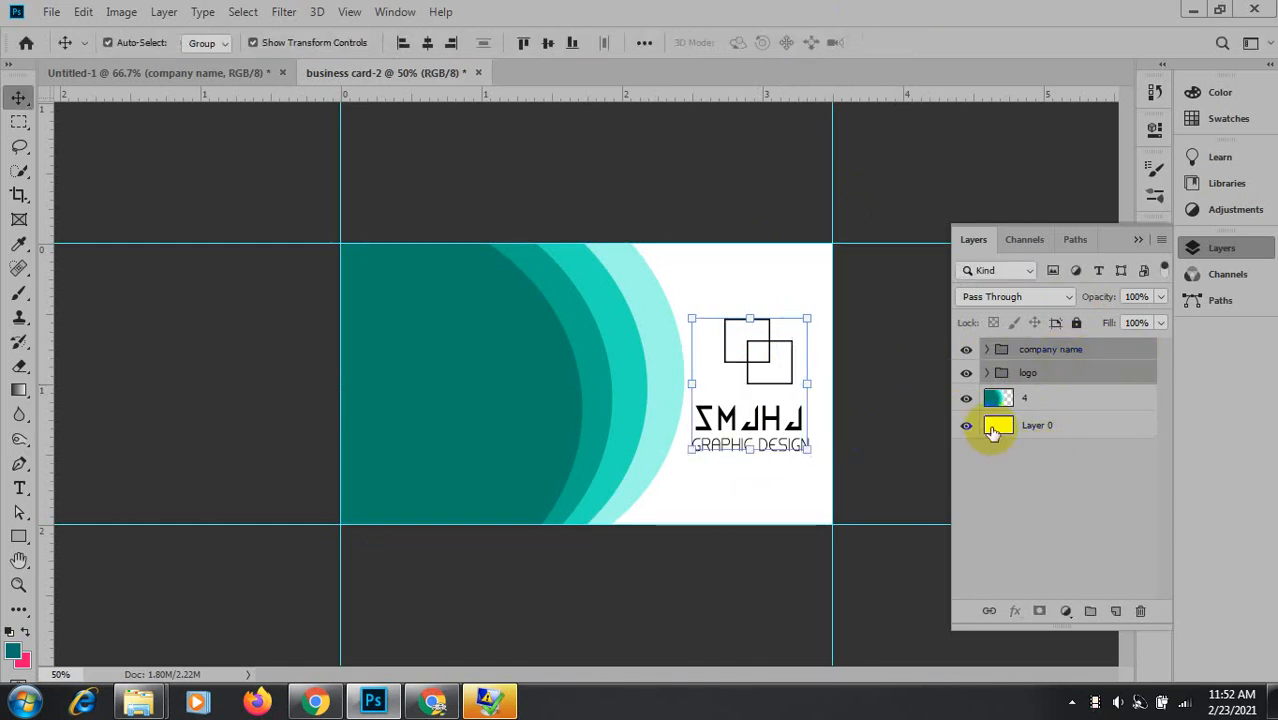
pyautogui.click(997, 427)
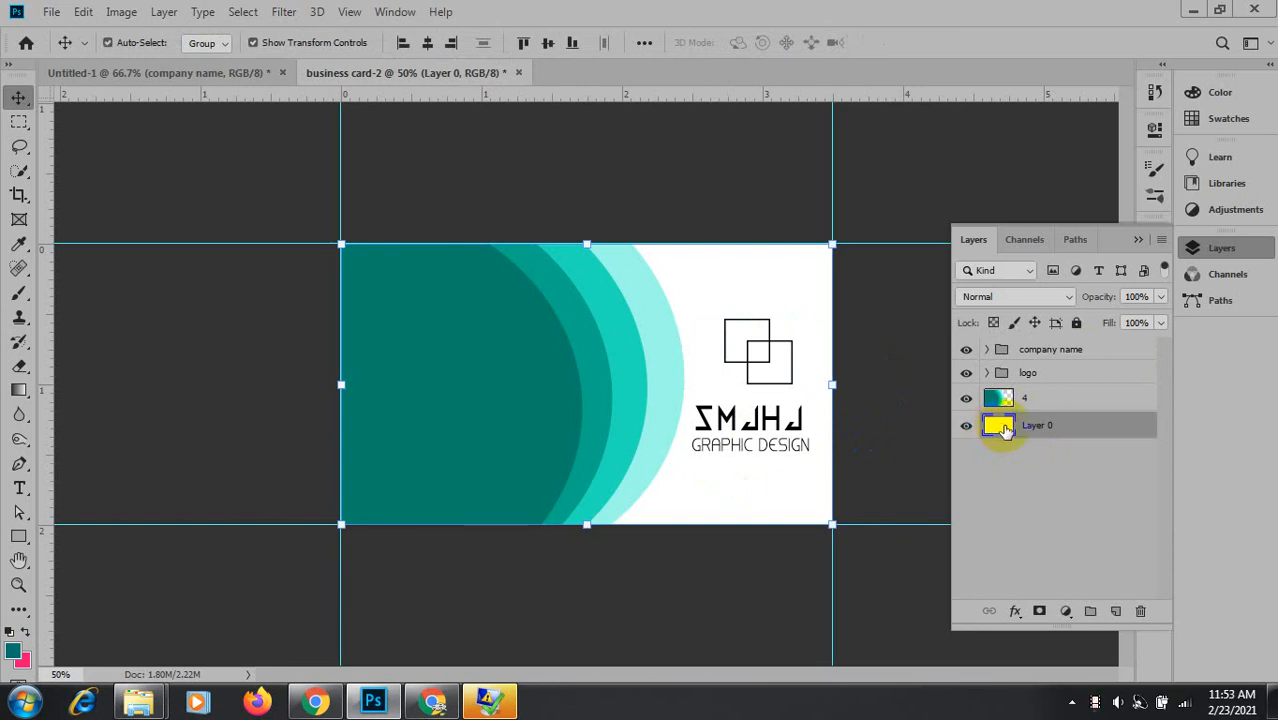
pyautogui.click(1040, 378)
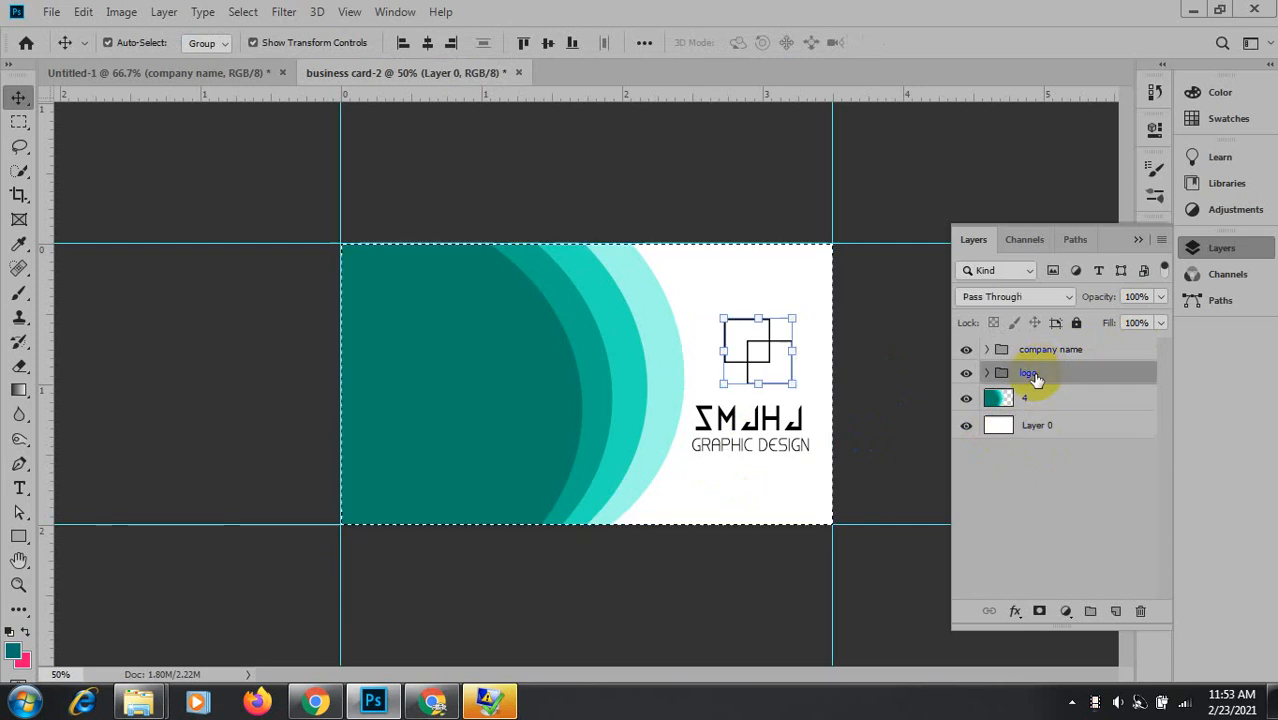
pyautogui.keyDown('ctrl'); pyautogui.click(1045, 352); pyautogui.keyUp('ctrl')
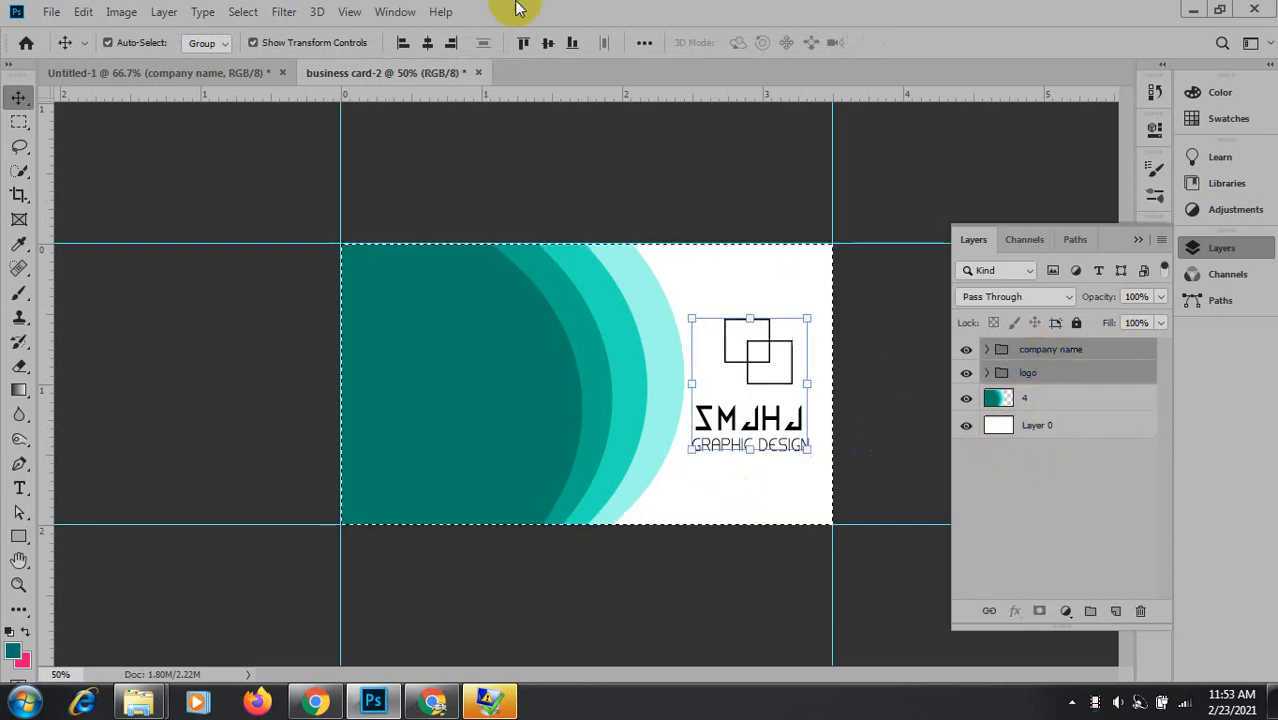
pyautogui.click(430, 43)
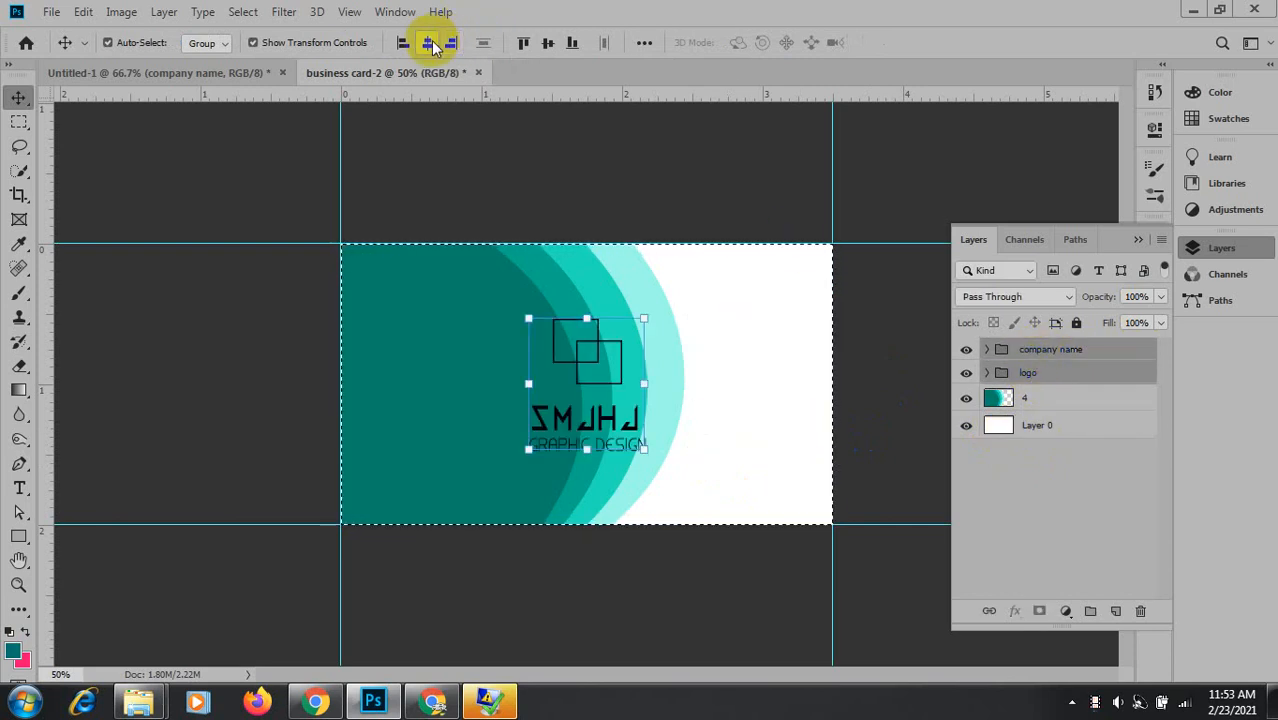
pyautogui.click(547, 43)
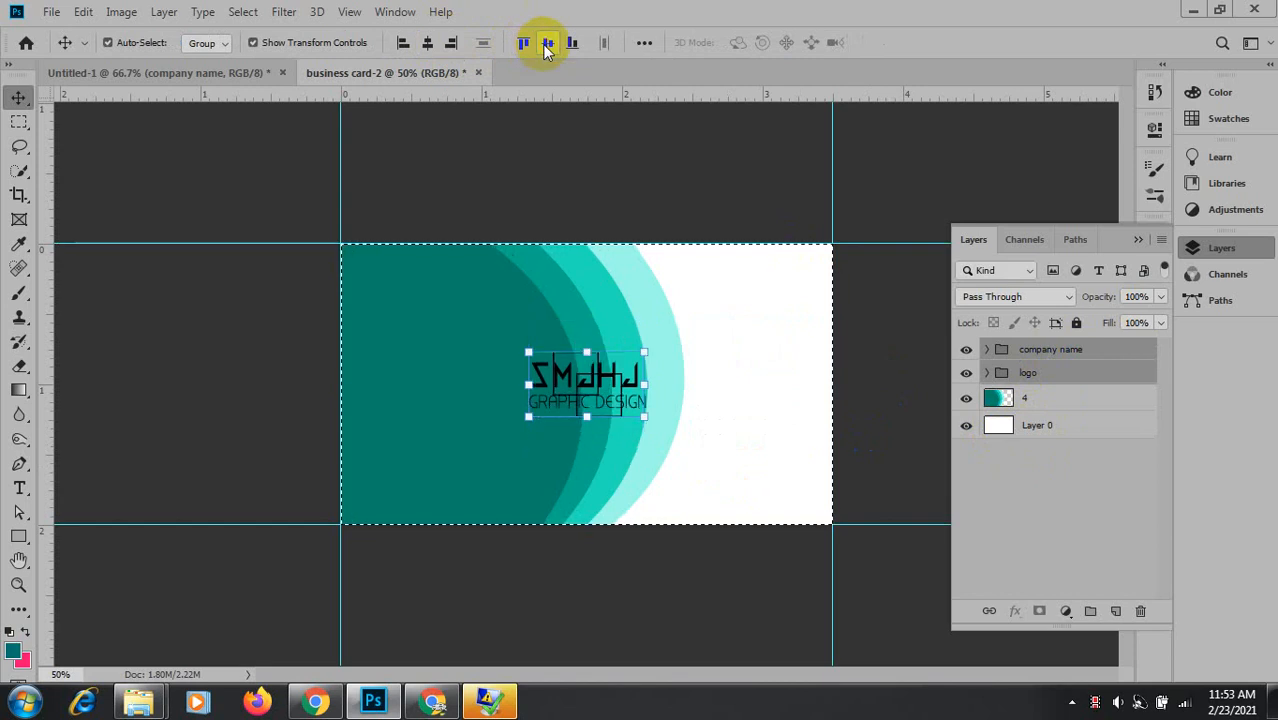
pyautogui.hotkey('ctrl', 'z')
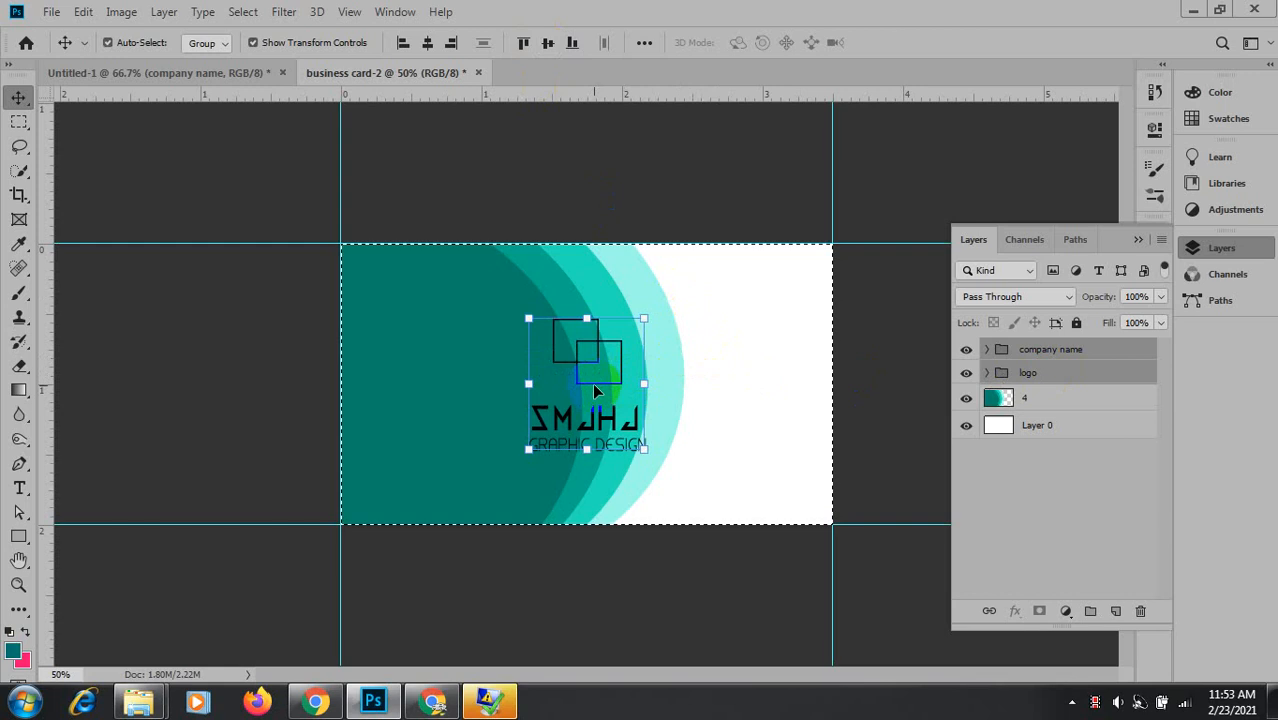
# Move the logo and SMJHJ name block into the card's white right side.
pyautogui.press('Up')
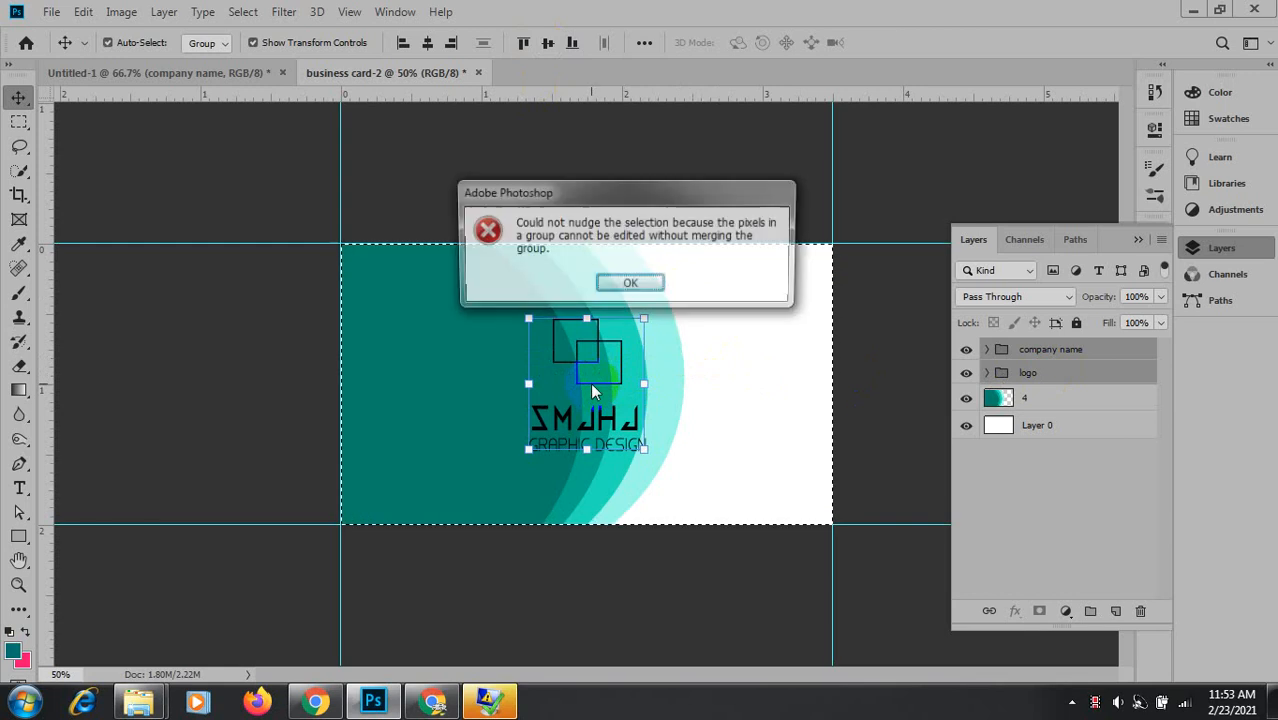
pyautogui.click(625, 288)
pyautogui.moveTo(585, 390); pyautogui.dragTo(755, 389)
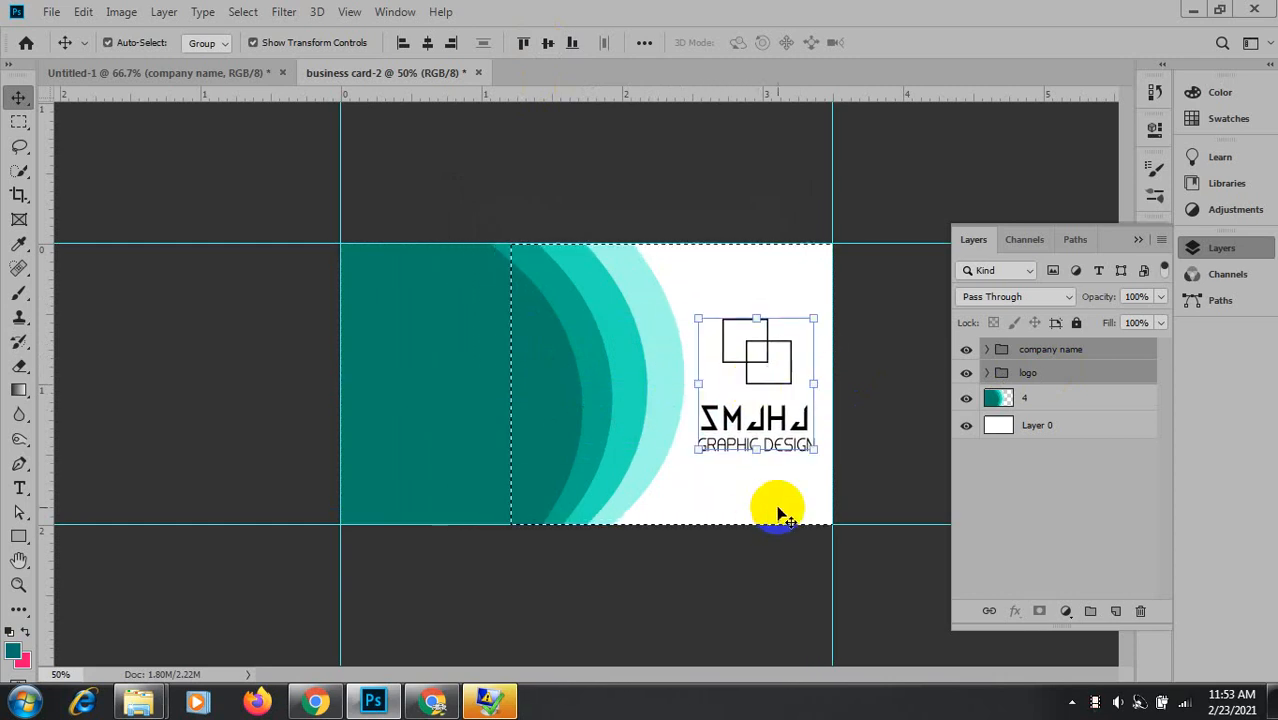
pyautogui.click(903, 417)
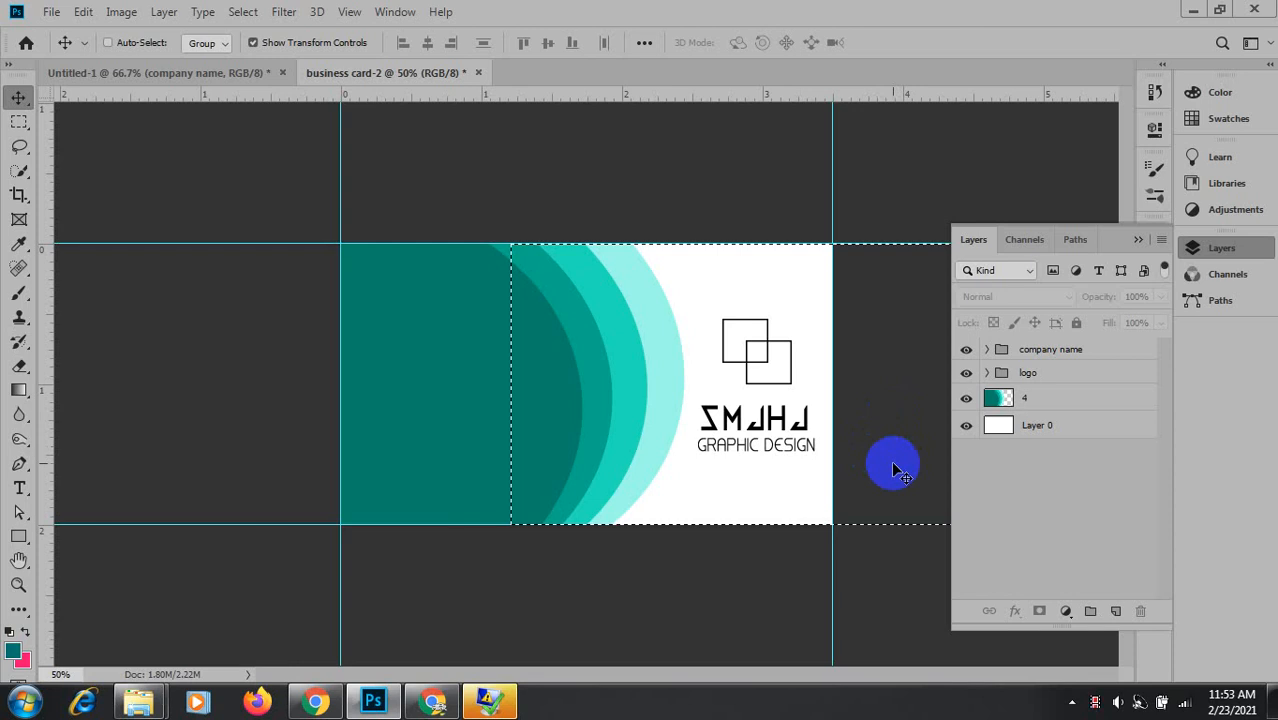
pyautogui.hotkey('ctrl', 'z')
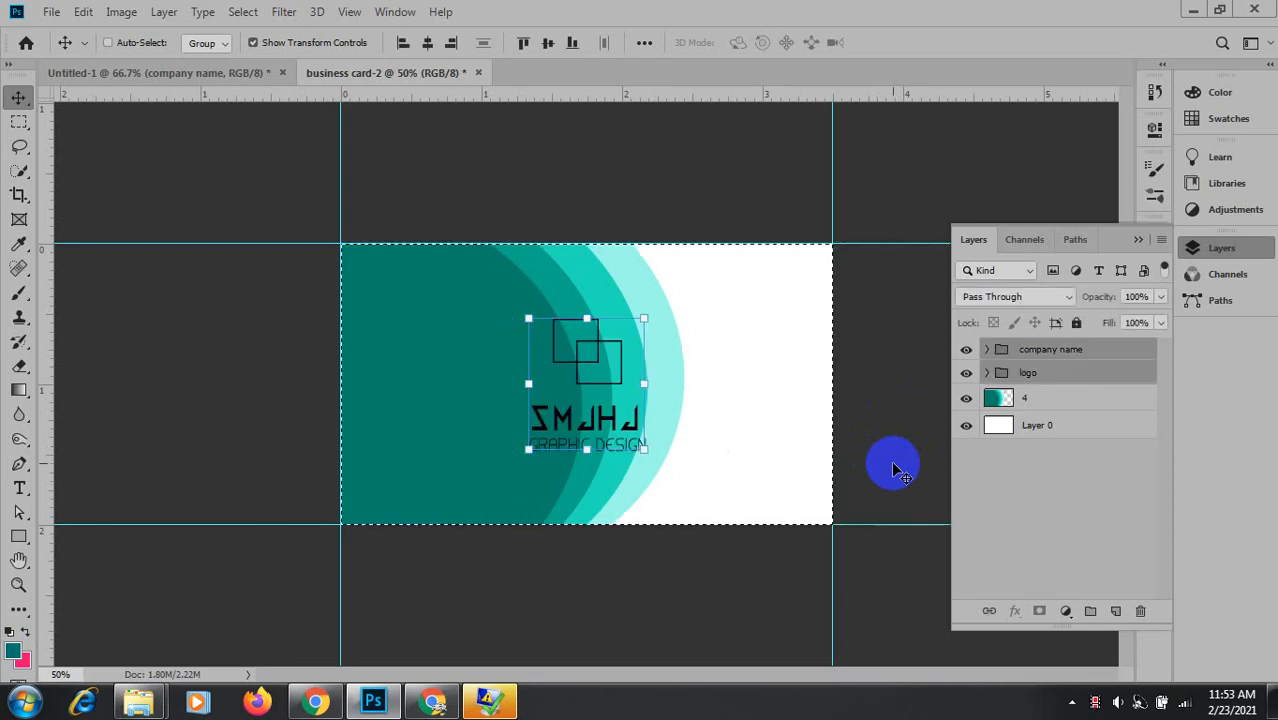
pyautogui.hotkey('ctrl', 'd')
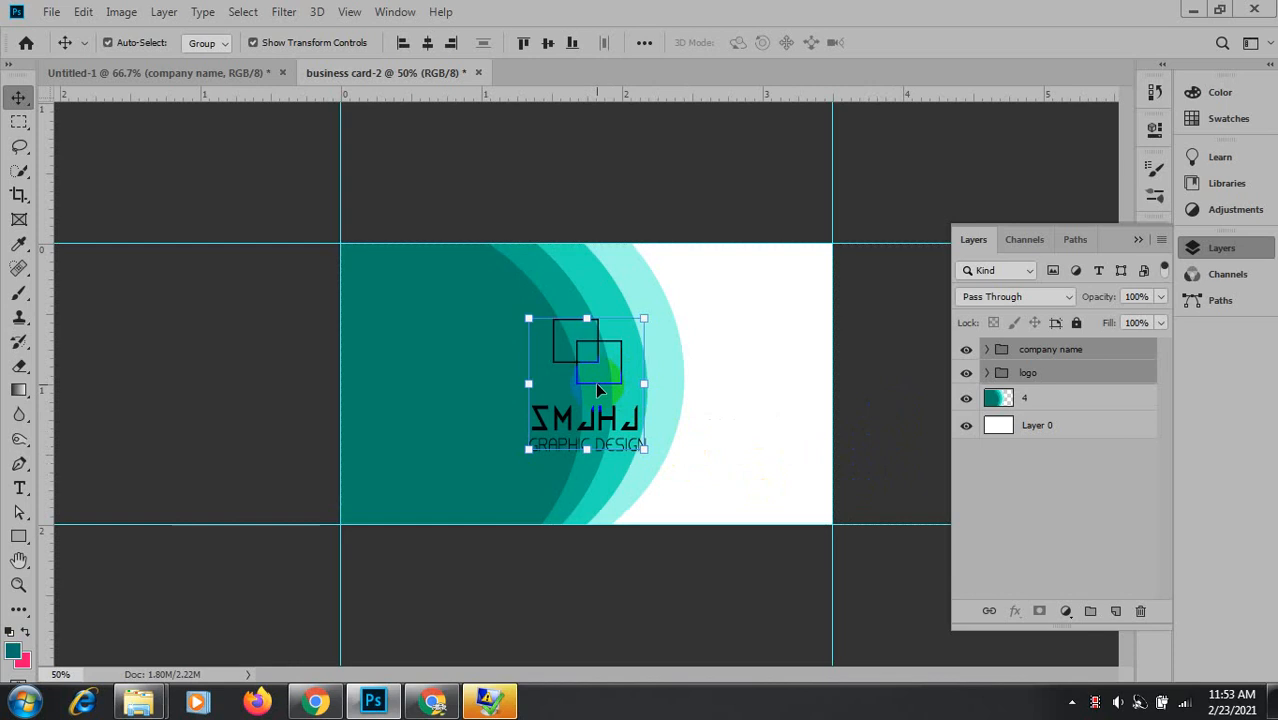
pyautogui.moveTo(596, 388); pyautogui.dragTo(745, 390)
pyautogui.moveTo(745, 392)
pyautogui.mouseDown()
pyautogui.moveTo(758, 392)
pyautogui.moveTo(593, 391)
pyautogui.moveTo(761, 392)
pyautogui.mouseUp()
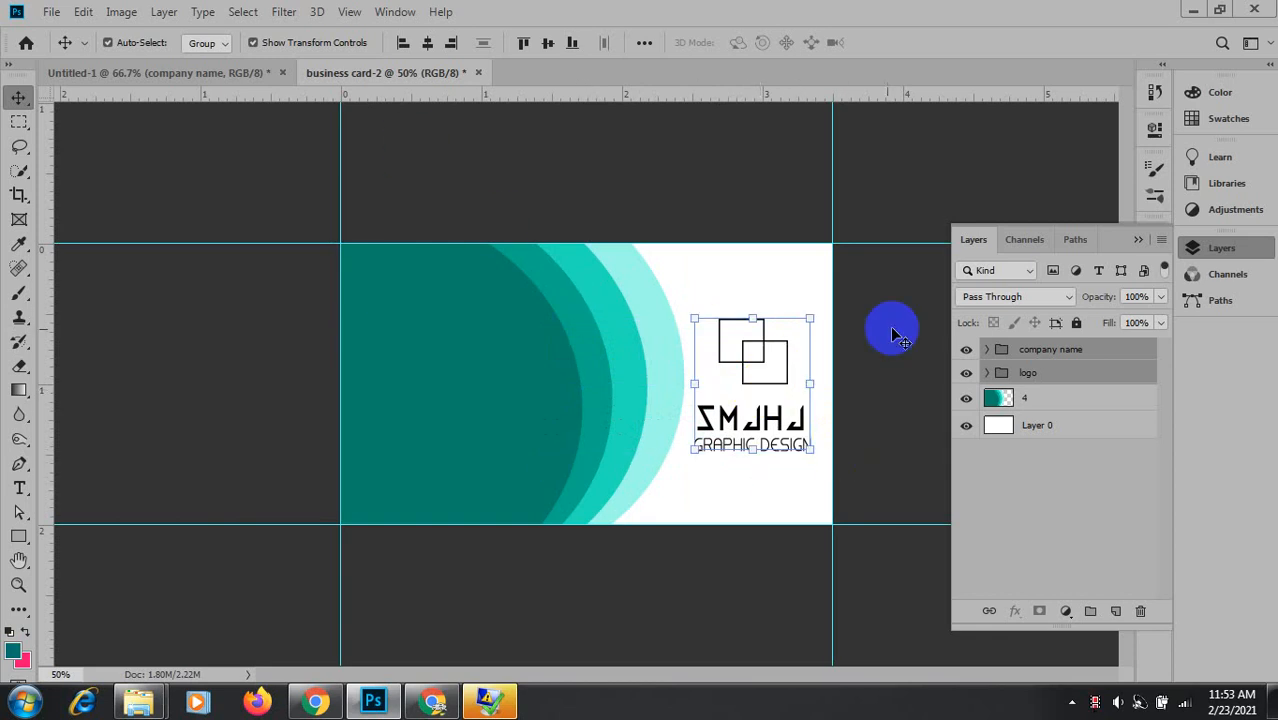
pyautogui.click(787, 362)
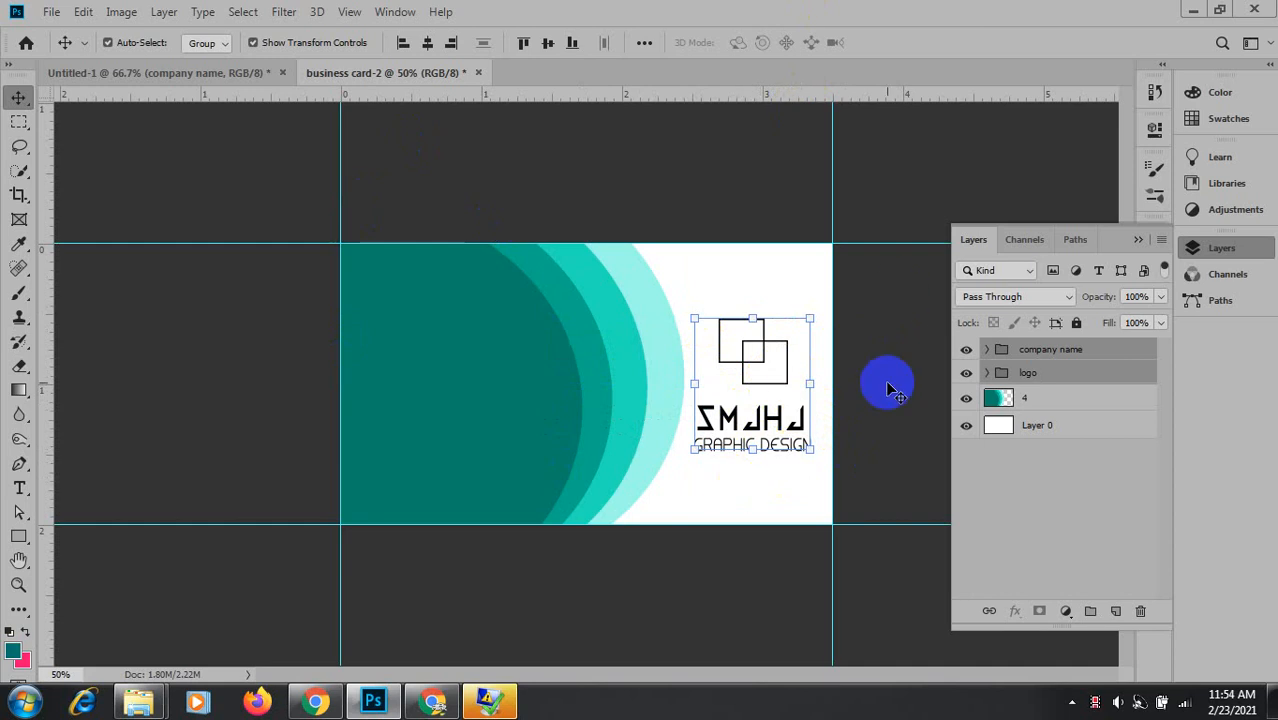
# Select the logo group and test lowering its opacity.
pyautogui.click(819, 508)
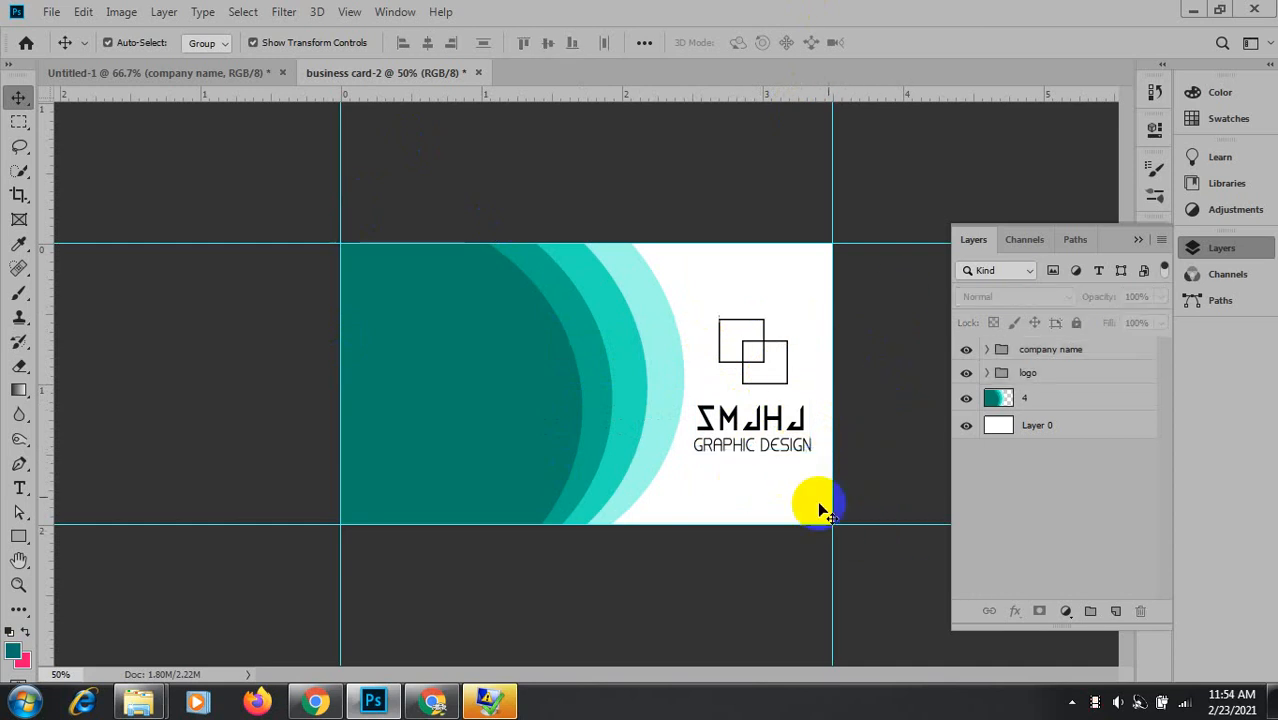
pyautogui.click(754, 430)
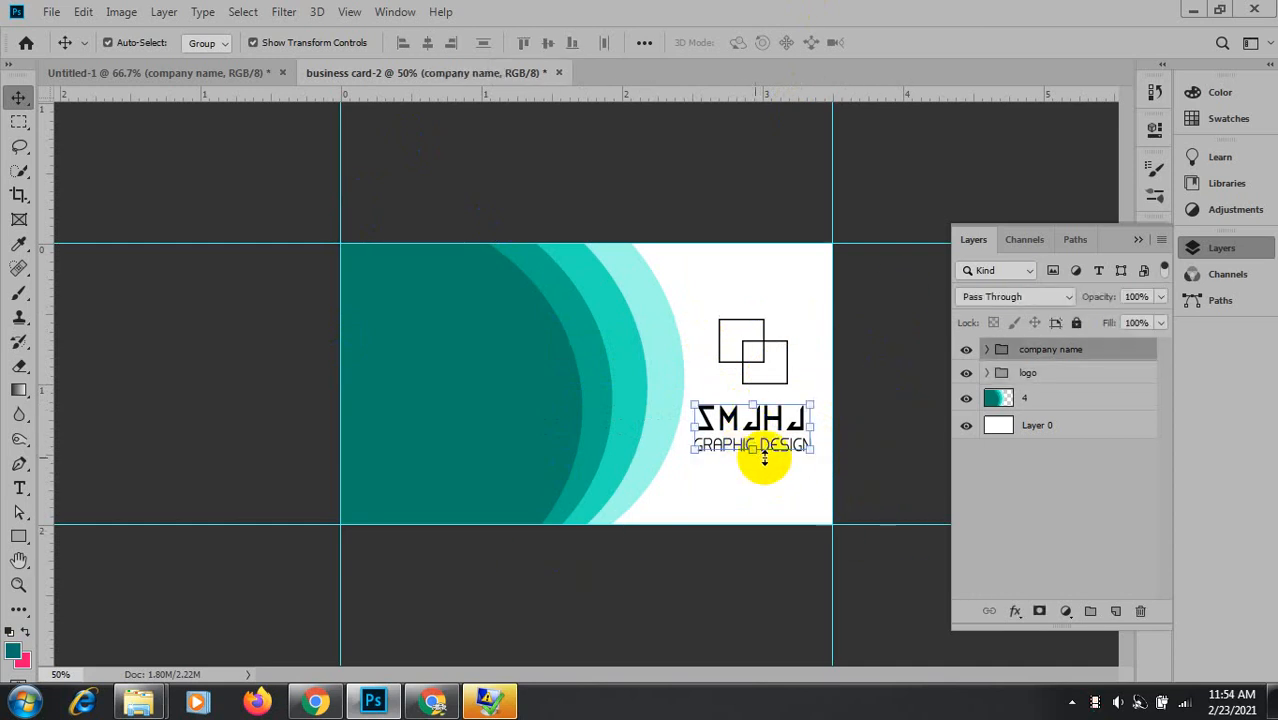
pyautogui.click(902, 422)
pyautogui.click(766, 386)
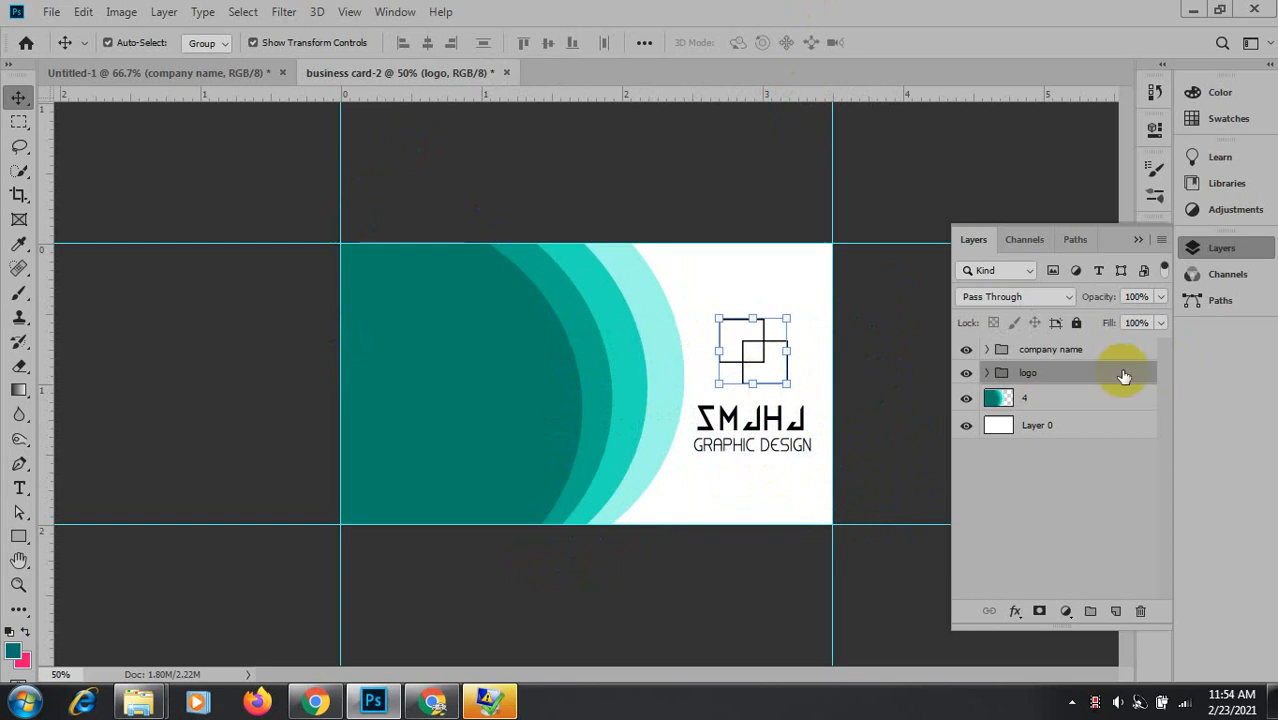
pyautogui.click(1165, 300)
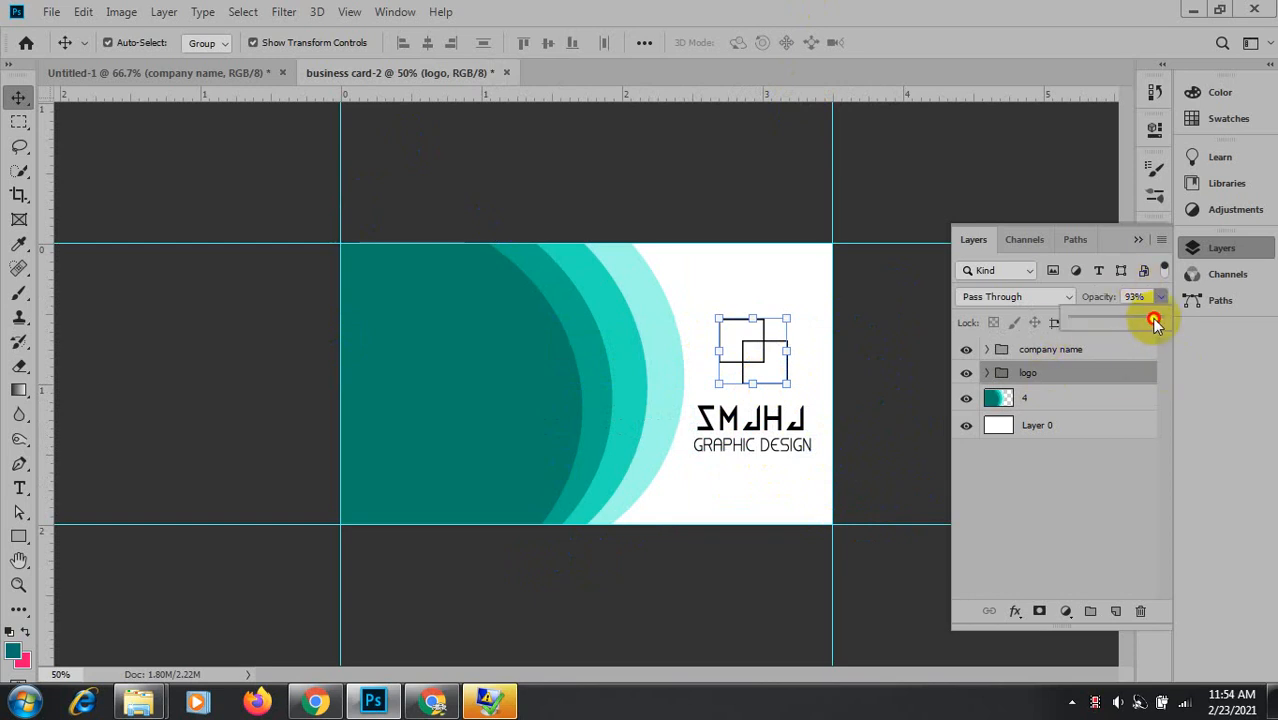
pyautogui.moveTo(1151, 320); pyautogui.dragTo(1188, 318)
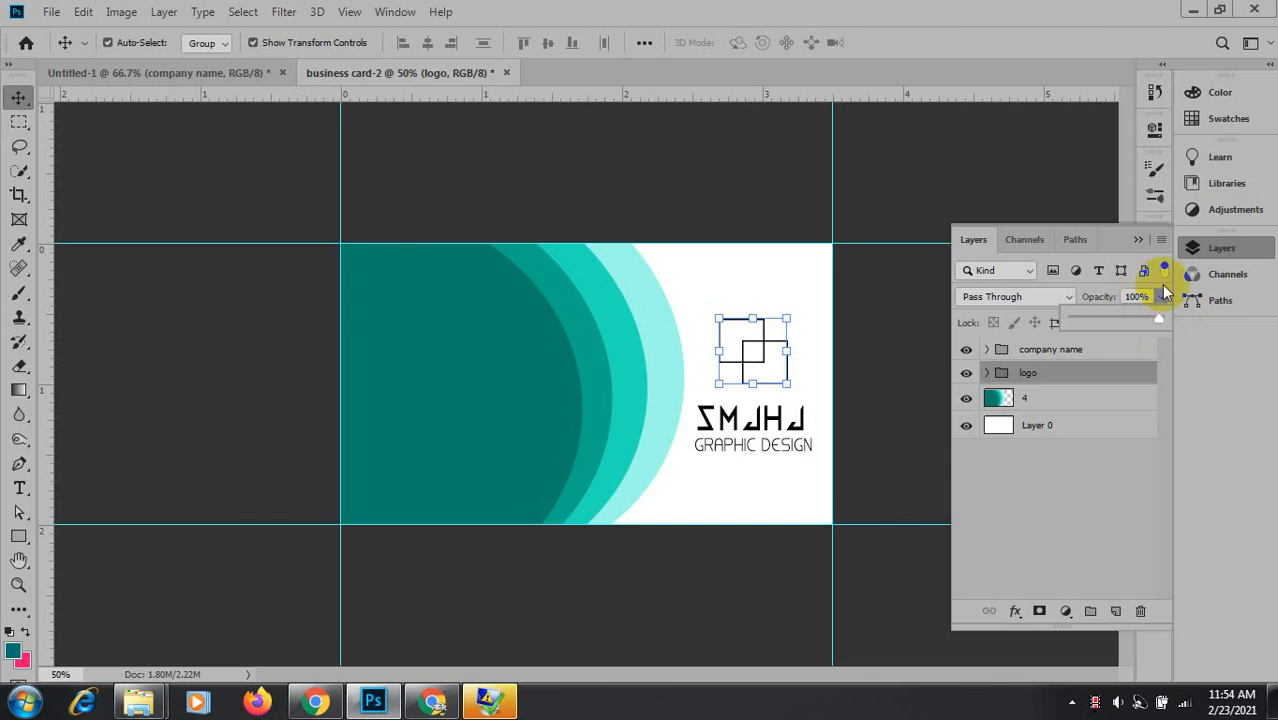
pyautogui.click(986, 372)
# Expand the logo group and set Rectangle 1 copy and Rectangle 1 to 89% opacity.
pyautogui.click(987, 372)
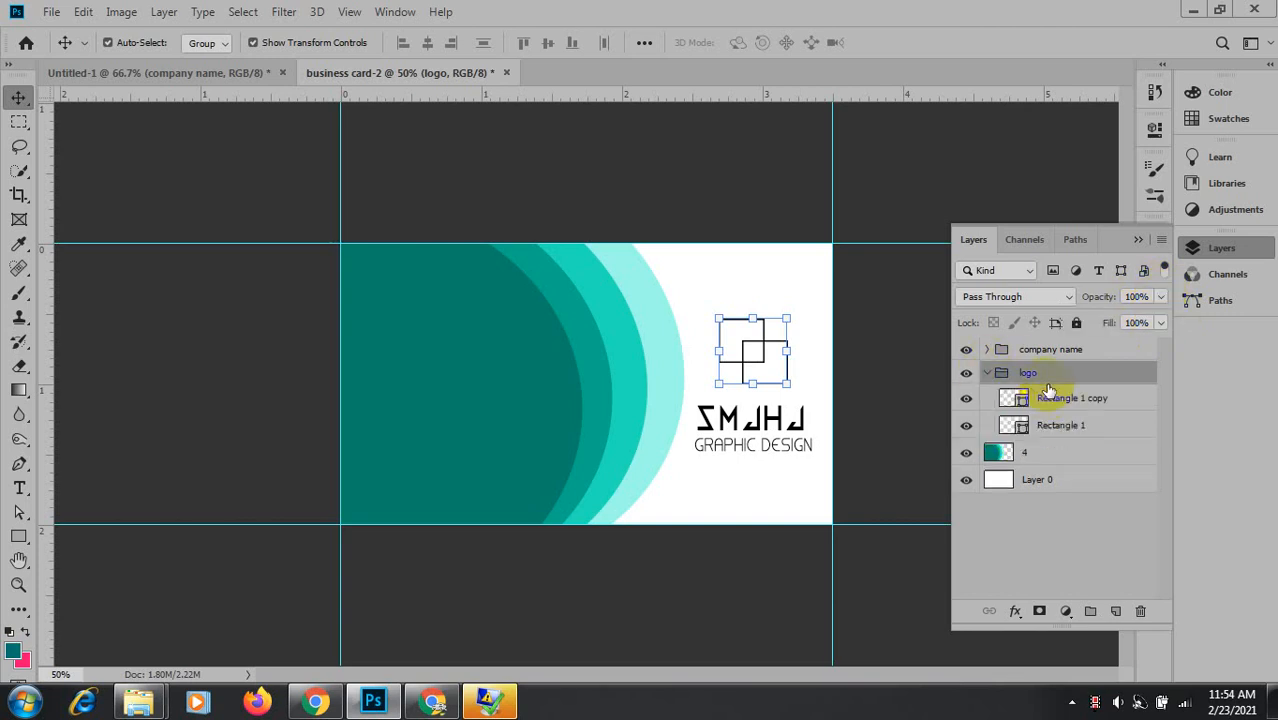
pyautogui.click(1050, 400)
pyautogui.keyDown('shift'); pyautogui.click(1055, 427); pyautogui.keyUp('shift')
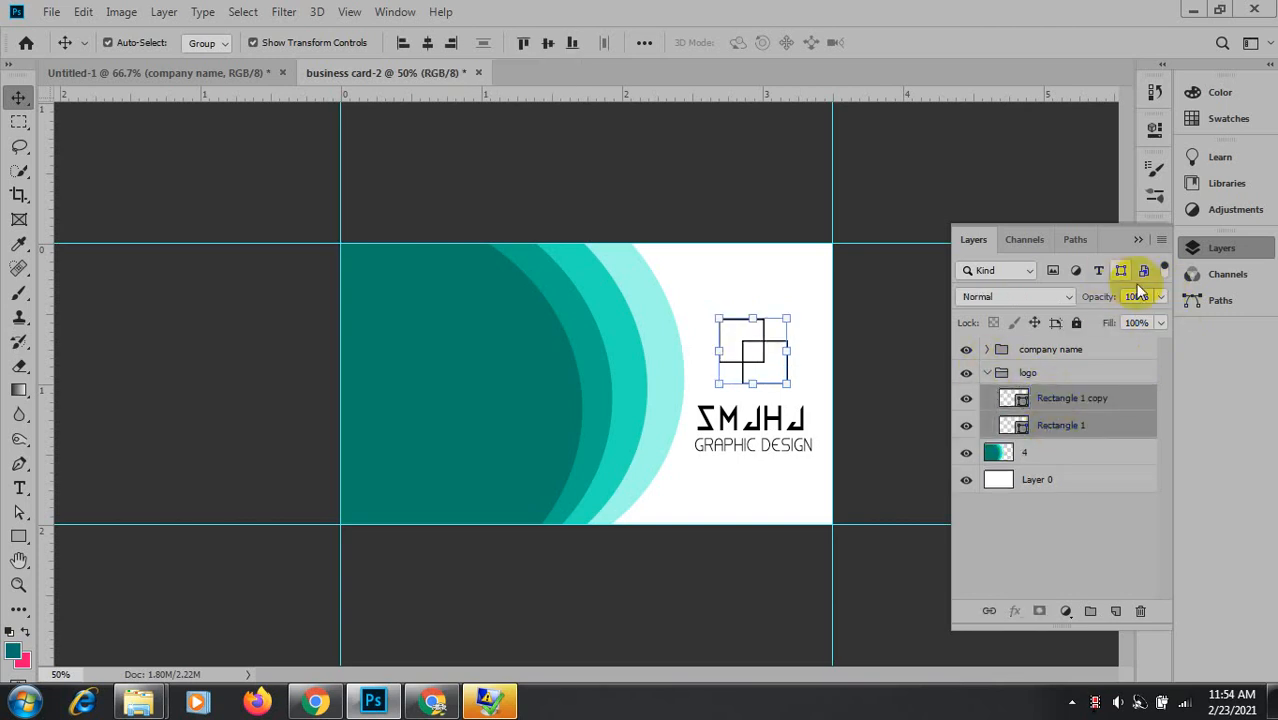
pyautogui.moveTo(1160, 297); pyautogui.dragTo(1141, 348)
pyautogui.click(1160, 297)
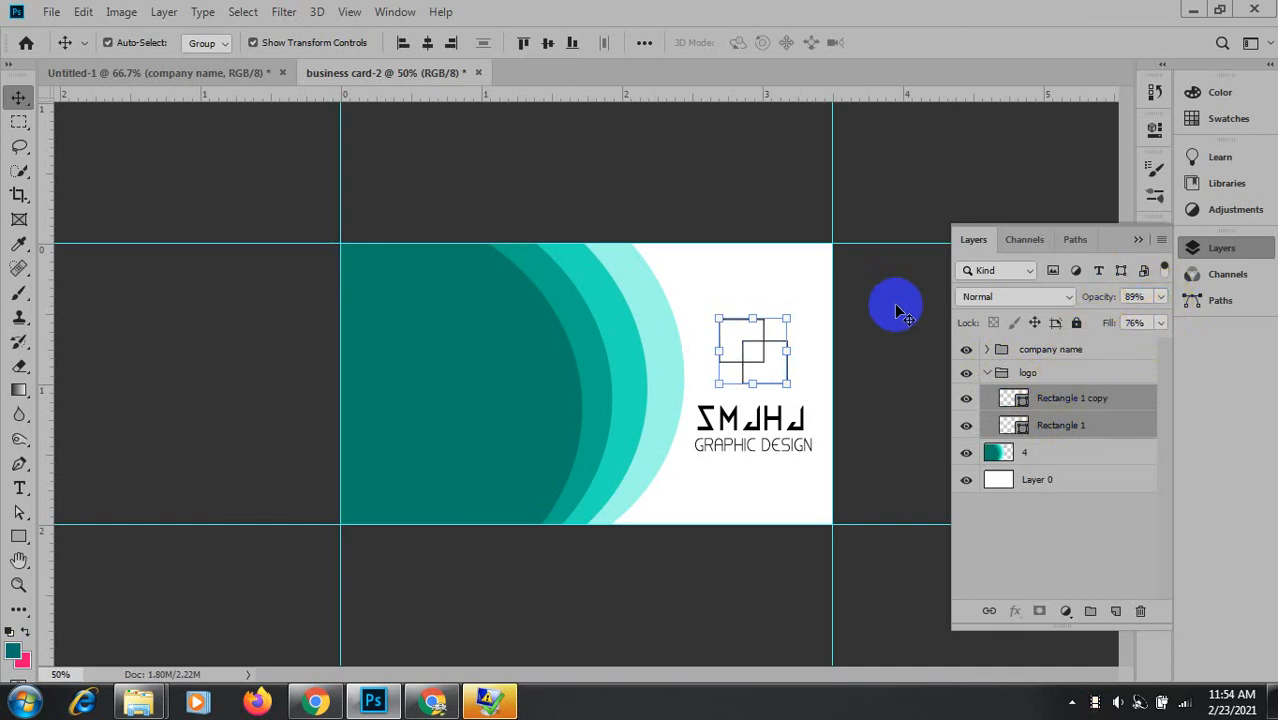
# Set both rectangle layers back to 100% opacity and 100% fill.
pyautogui.click(845, 438)
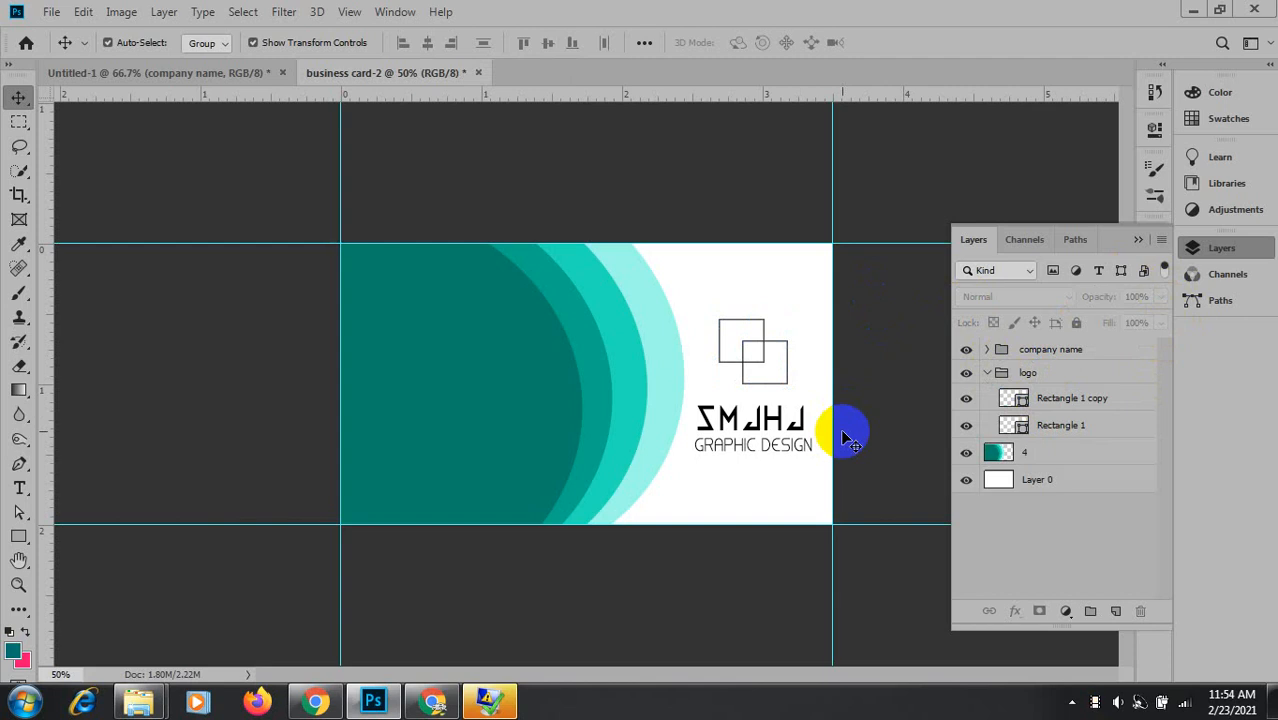
pyautogui.click(1055, 398)
pyautogui.keyDown('shift'); pyautogui.click(1056, 425); pyautogui.keyUp('shift')
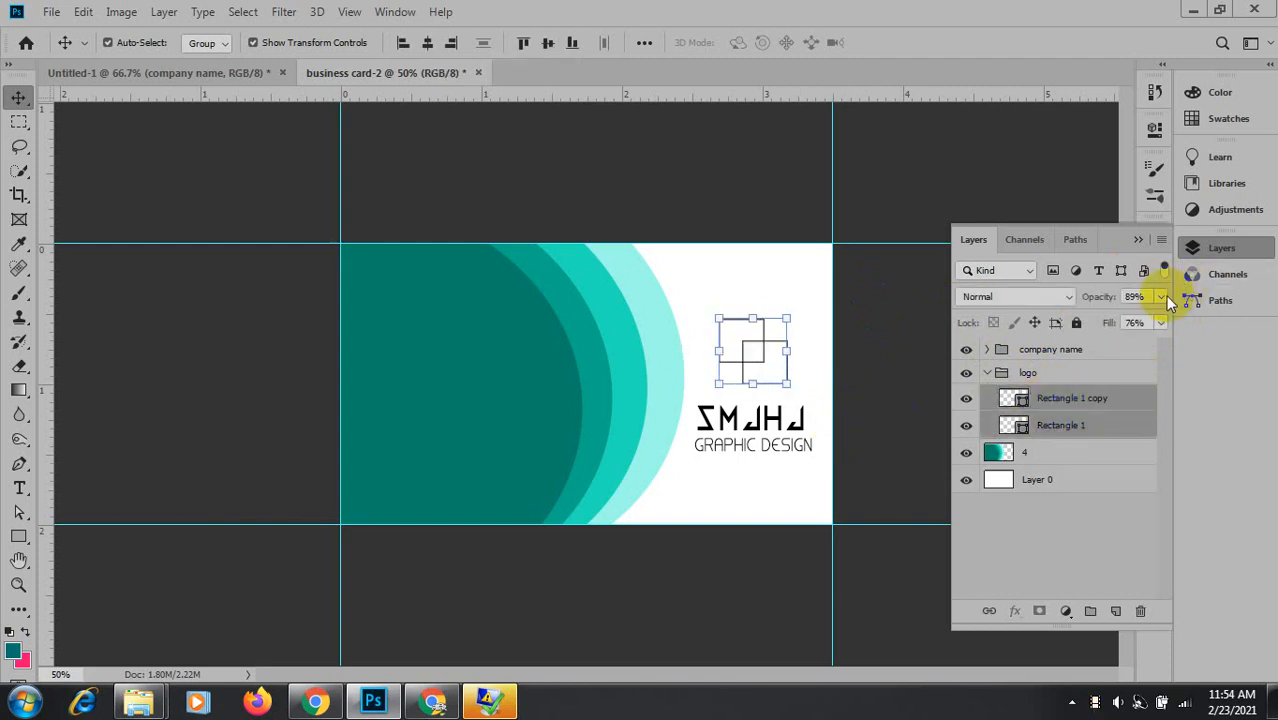
pyautogui.moveTo(1160, 297); pyautogui.dragTo(1203, 342)
pyautogui.click(1162, 324)
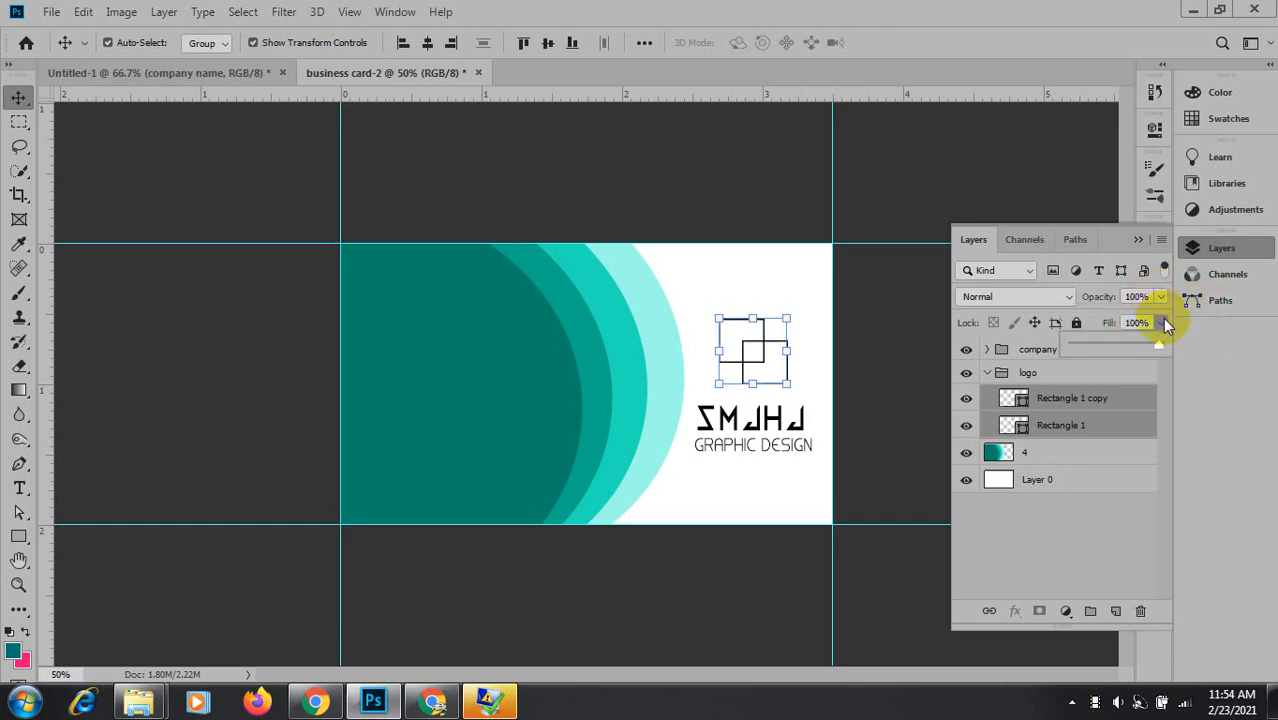
pyautogui.click(1161, 323)
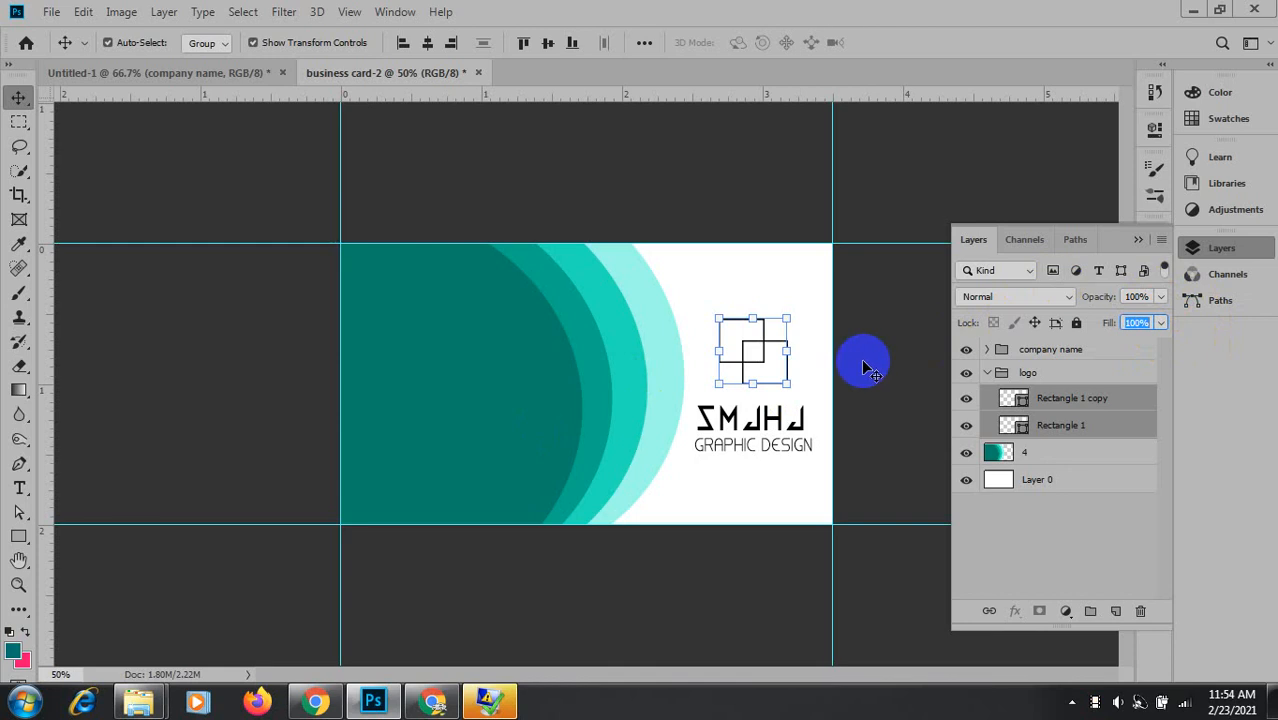
pyautogui.click(305, 416)
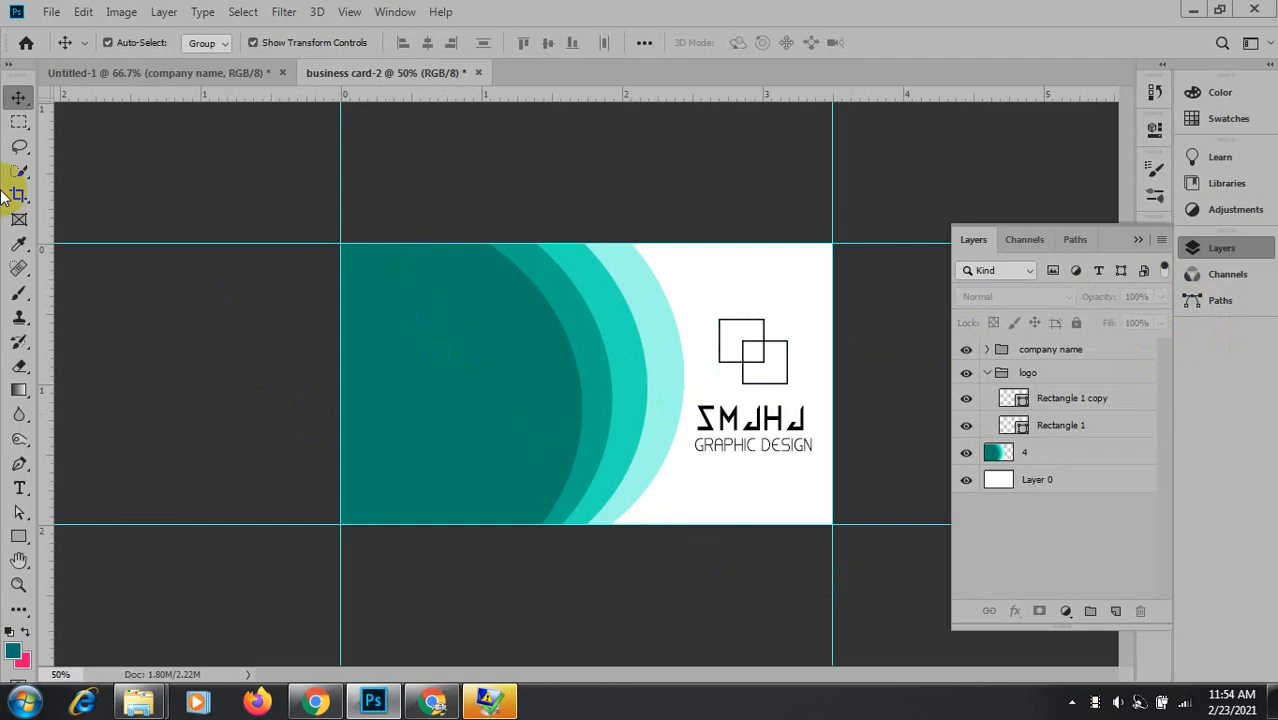
pyautogui.click(205, 72)
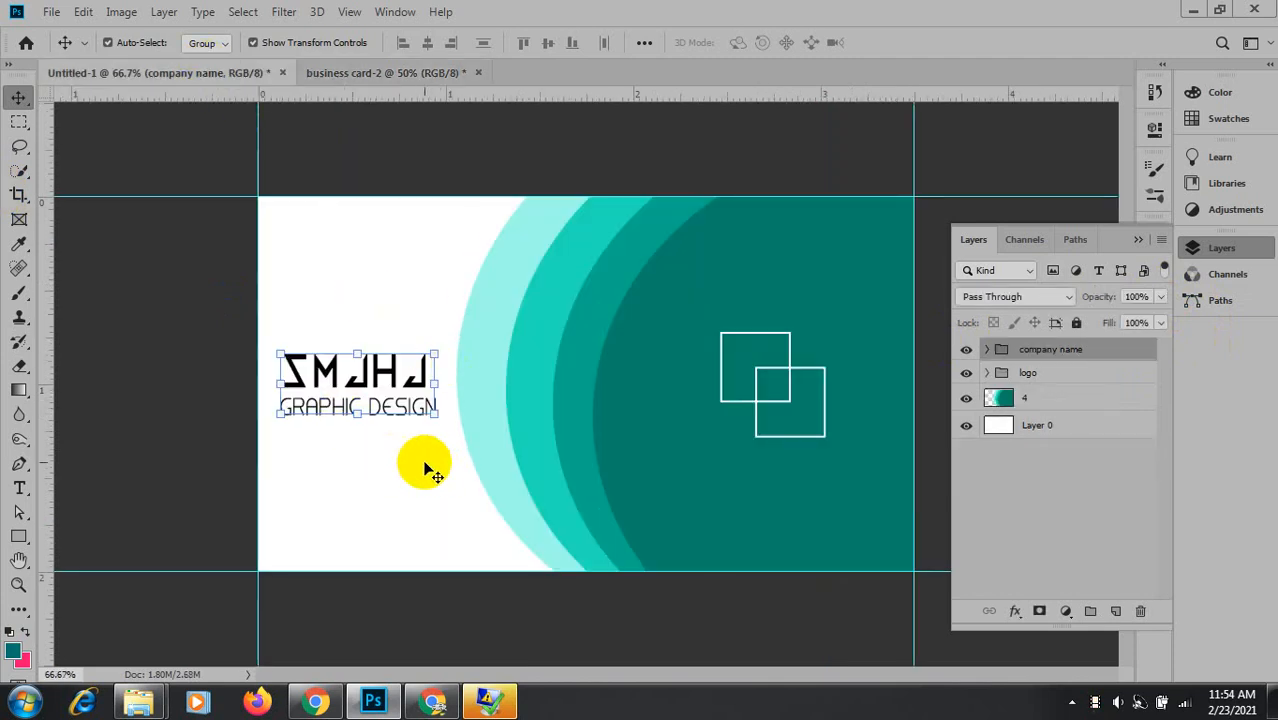
pyautogui.click(367, 506)
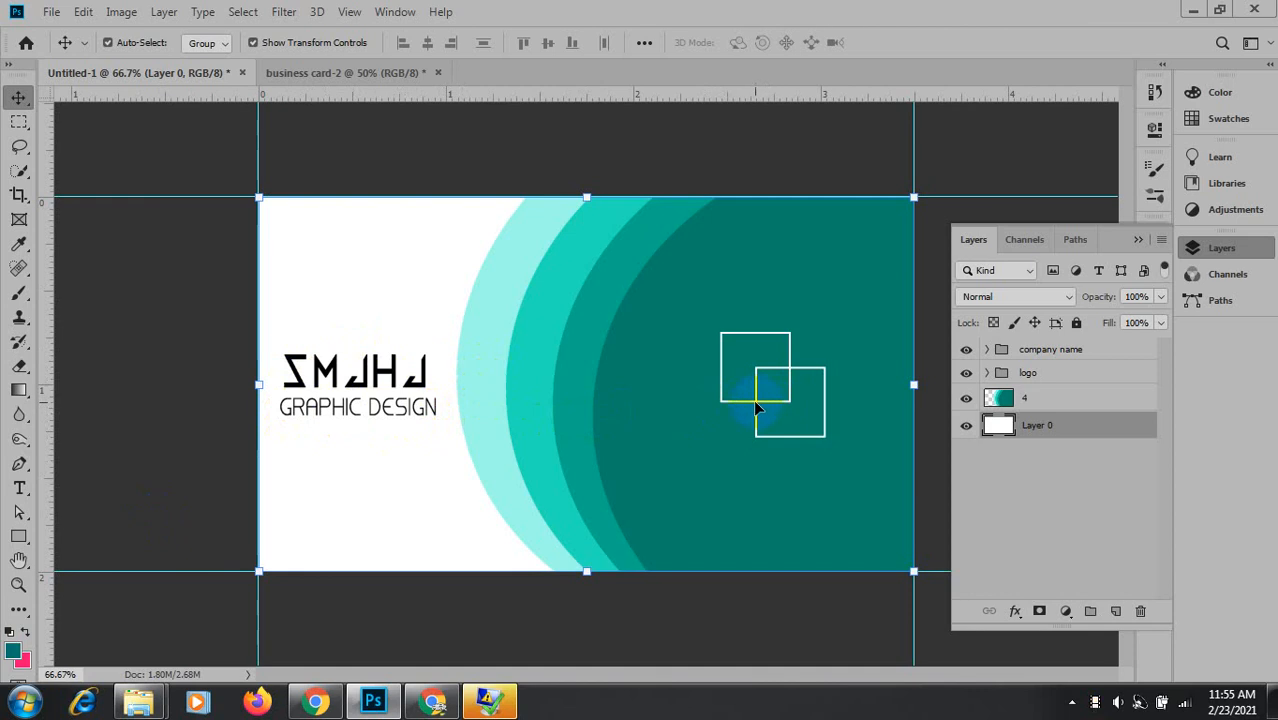
pyautogui.click(338, 74)
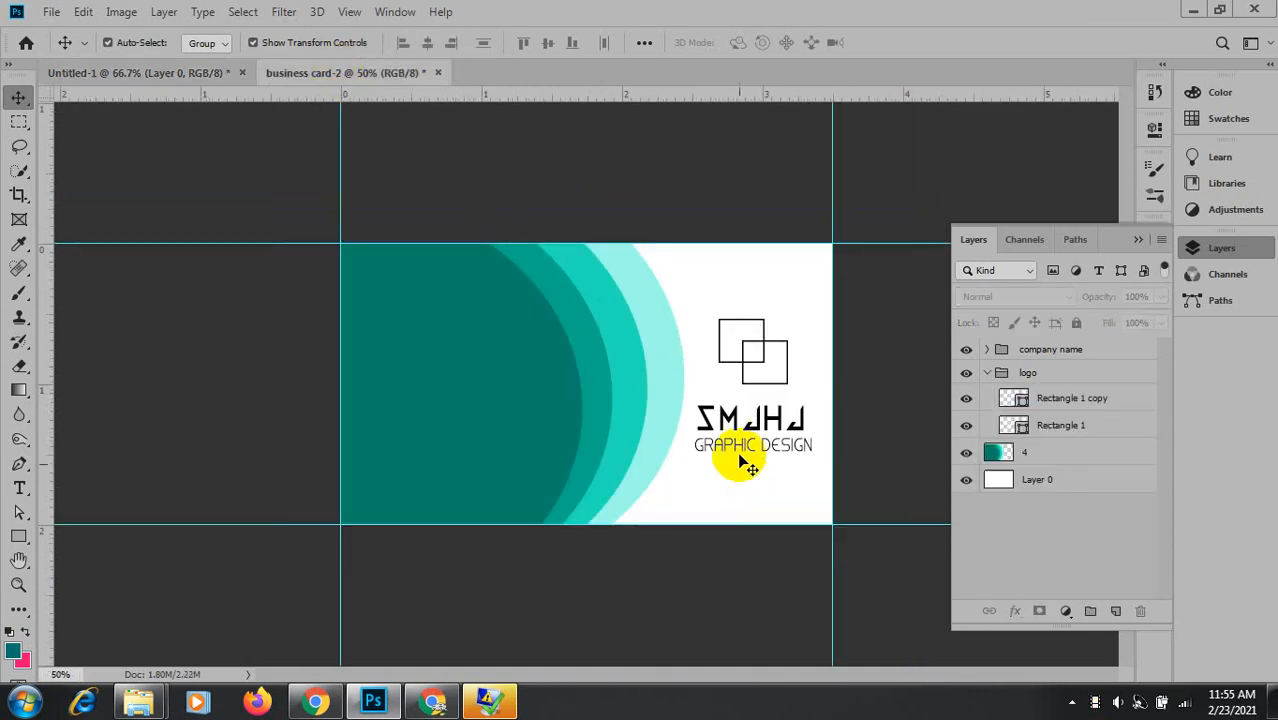
pyautogui.click(183, 72)
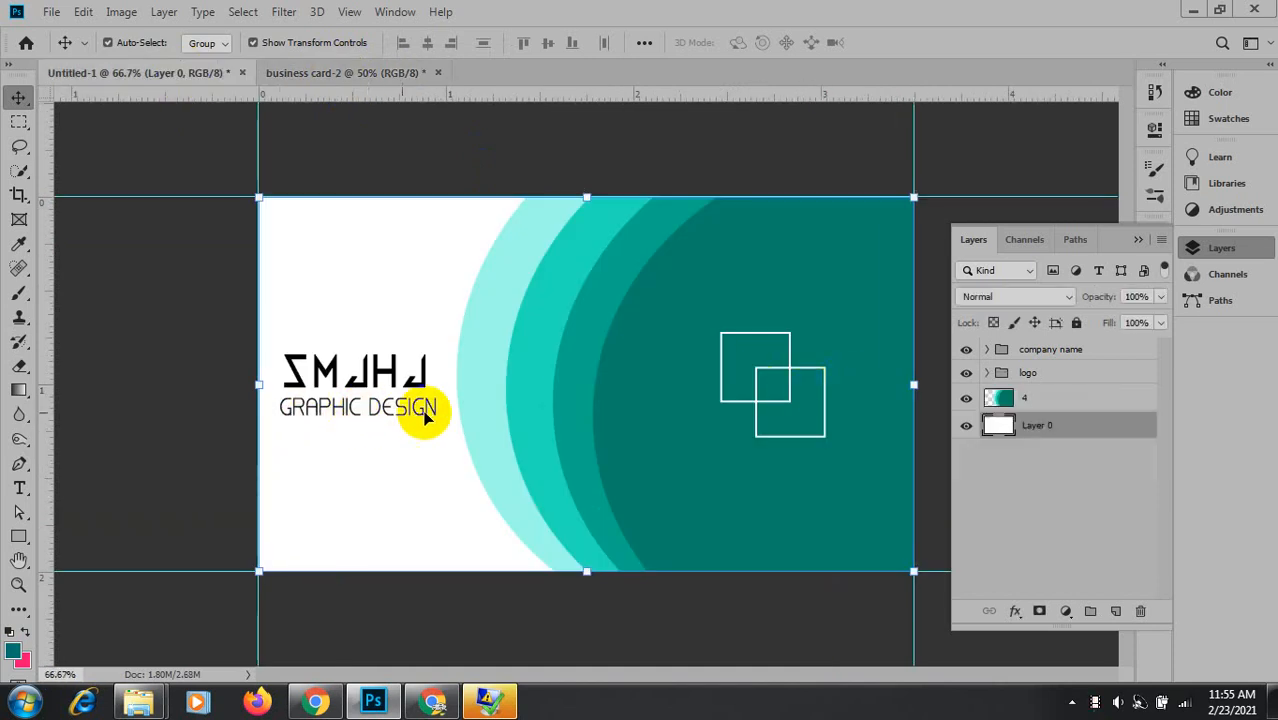
pyautogui.click(320, 72)
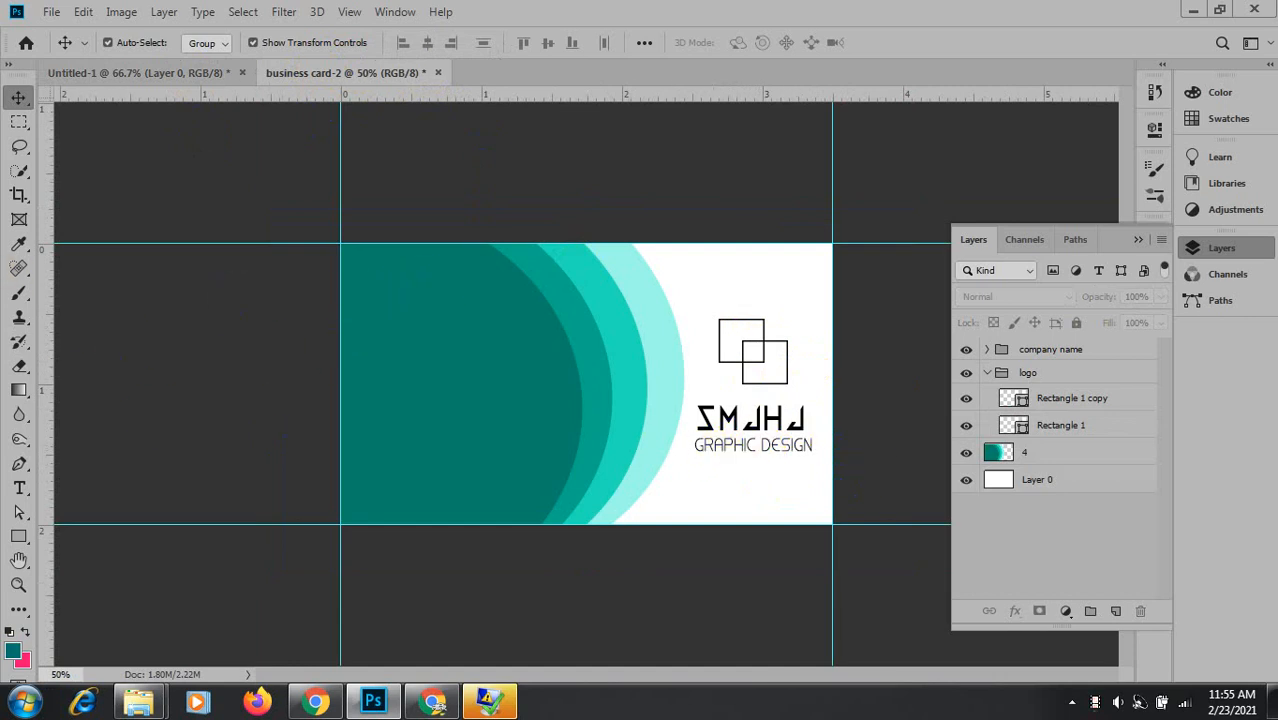
# Collapse the logo group, then type a name on the card and discard the entry.
pyautogui.click(988, 373)
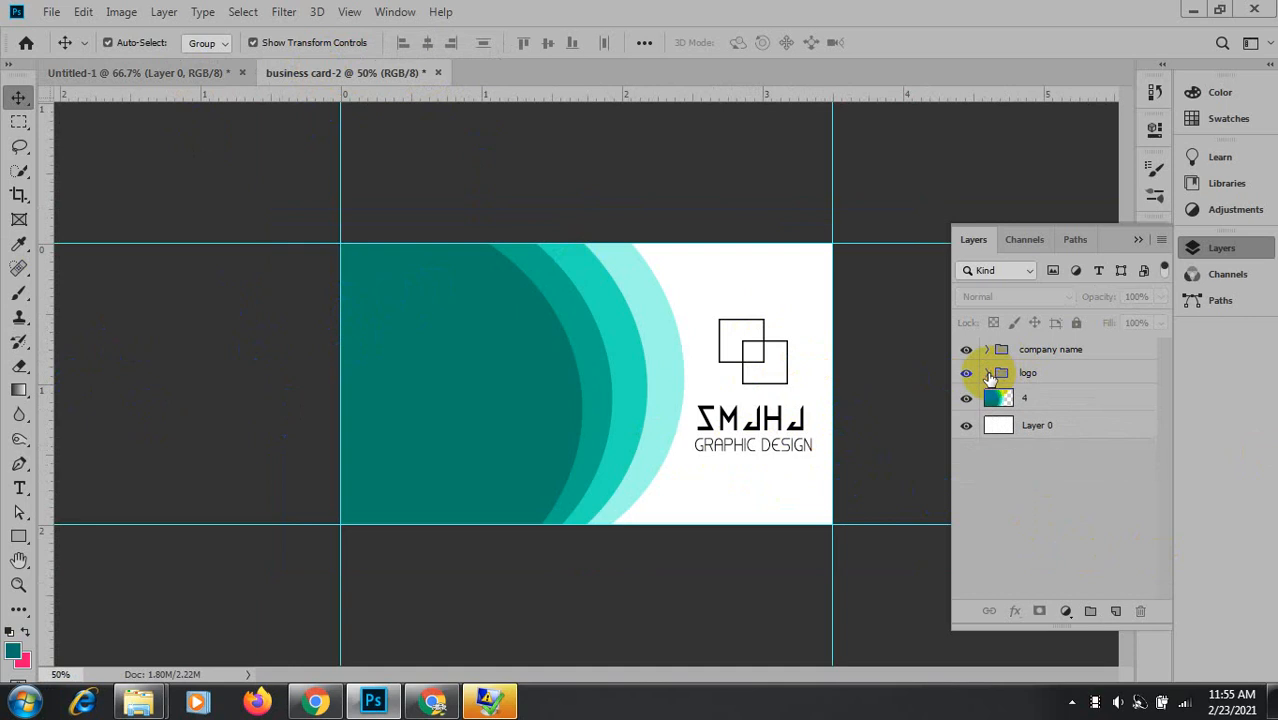
pyautogui.click(19, 489)
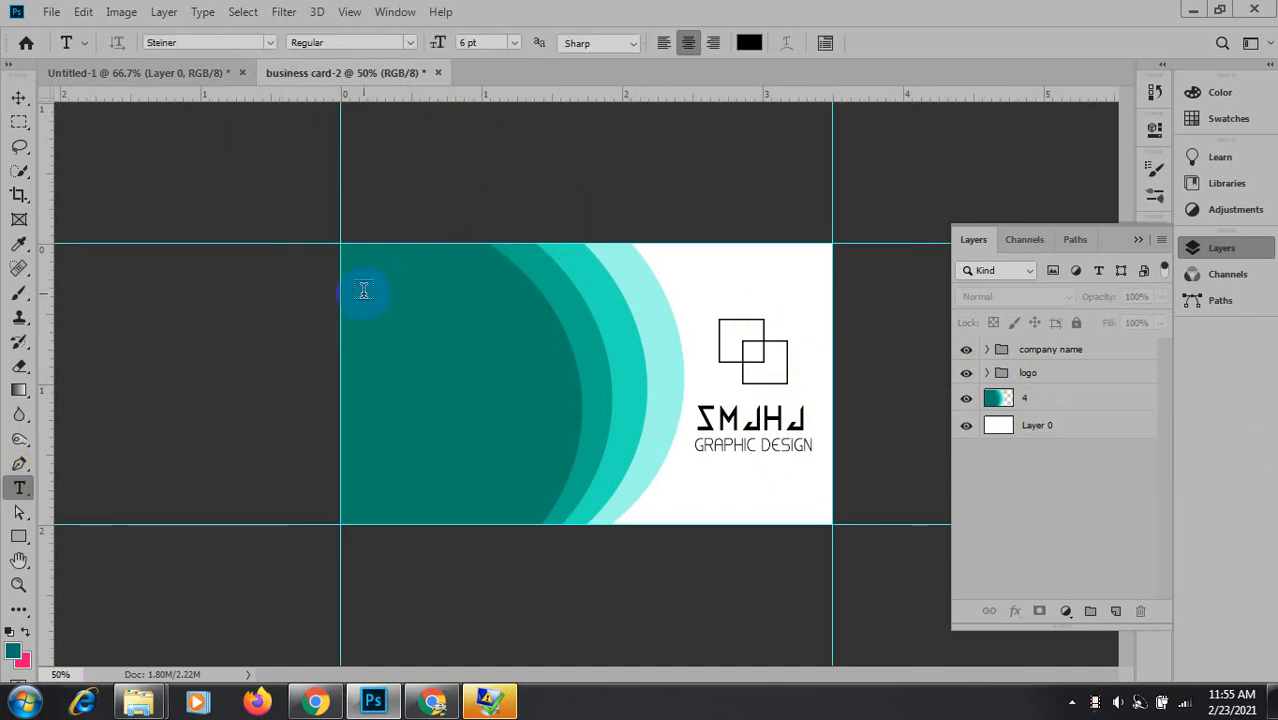
pyautogui.click(363, 291)
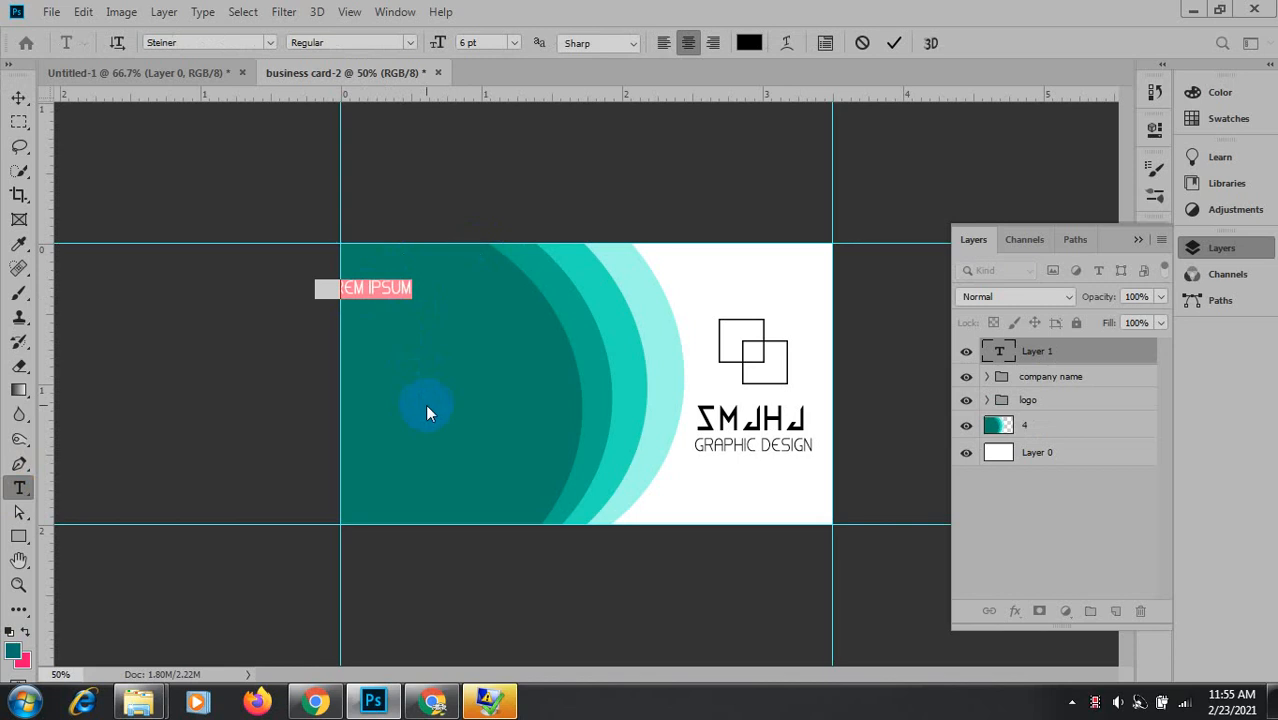
pyautogui.press('BackSpace')
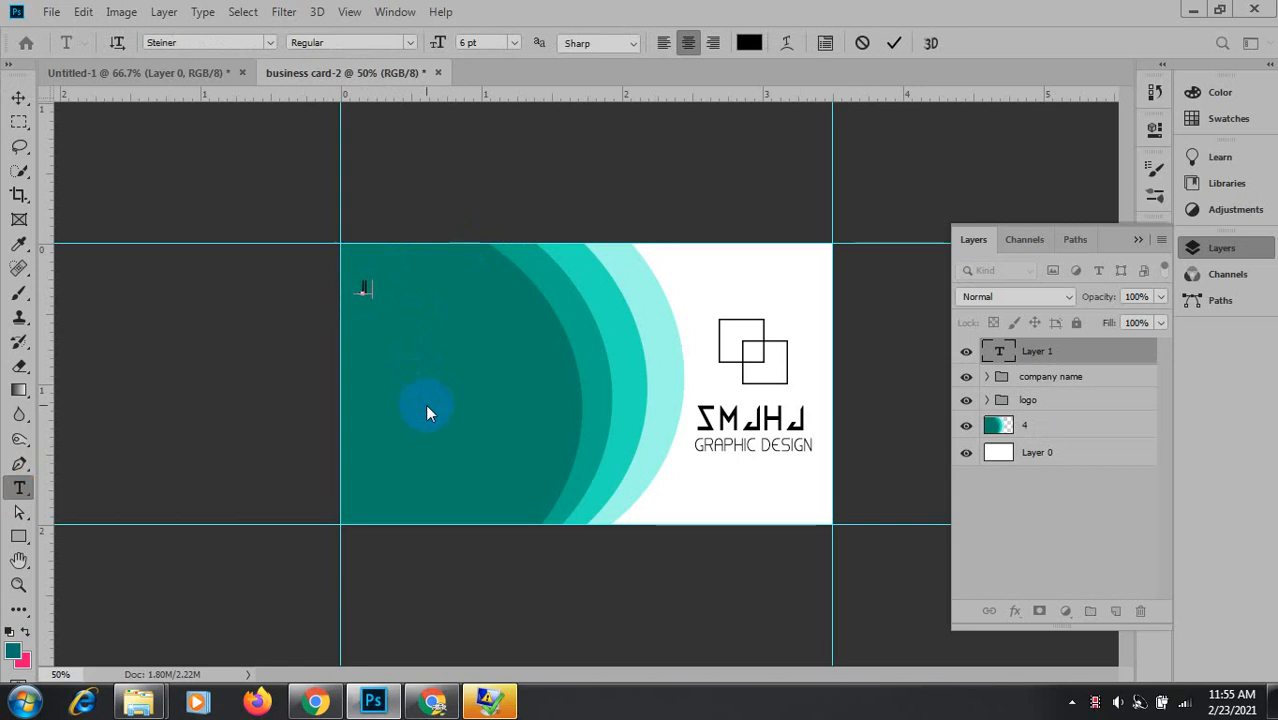
pyautogui.write('JIKRUL')
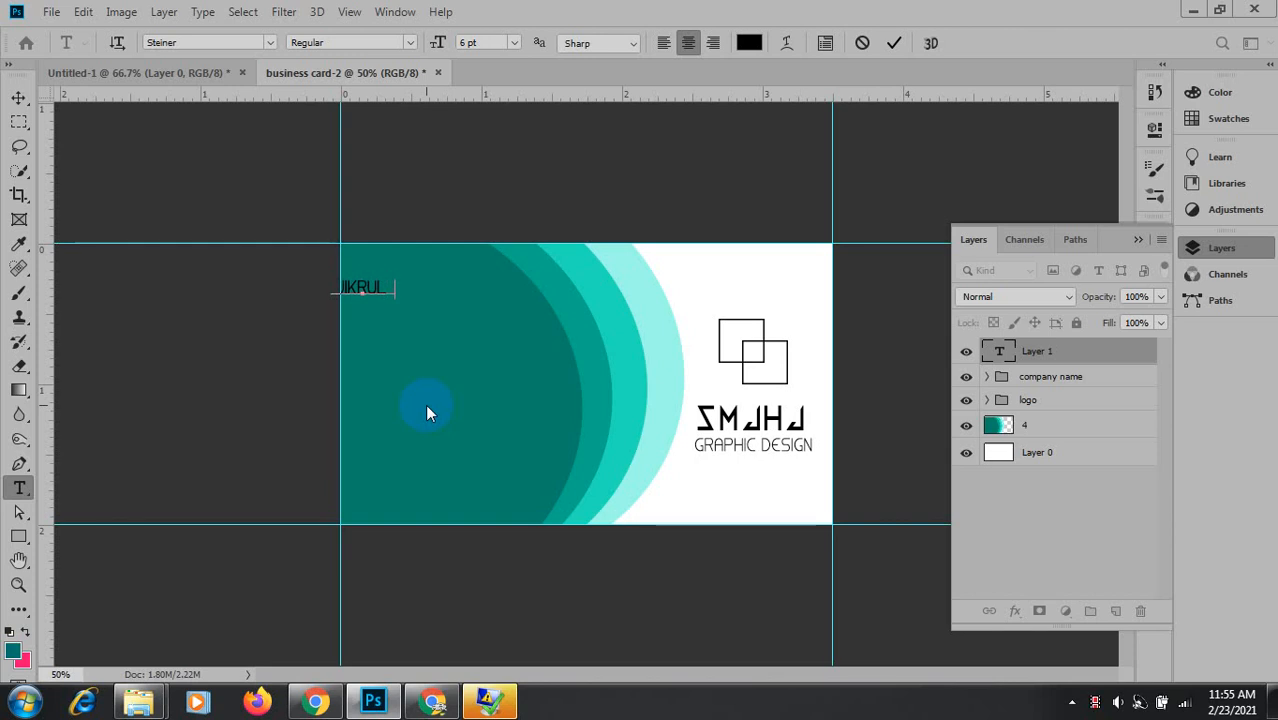
pyautogui.press('BackSpace')
pyautogui.press('BackSpace')
pyautogui.press('BackSpace')
pyautogui.press('BackSpace')
pyautogui.press('BackSpace')
pyautogui.press('BackSpace')
pyautogui.press('BackSpace')
pyautogui.press('BackSpace')
pyautogui.press('BackSpace')
pyautogui.write('ISM')
pyautogui.write('KRU')
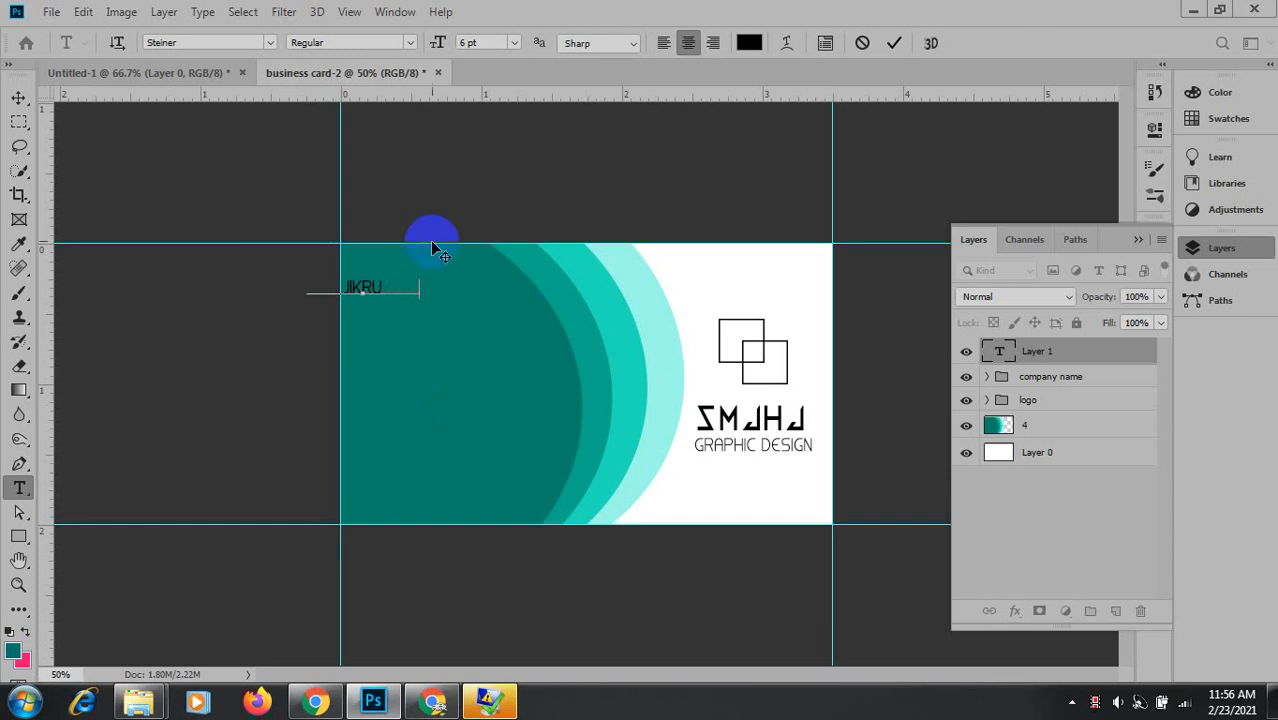
pyautogui.moveTo(420, 286); pyautogui.dragTo(263, 288)
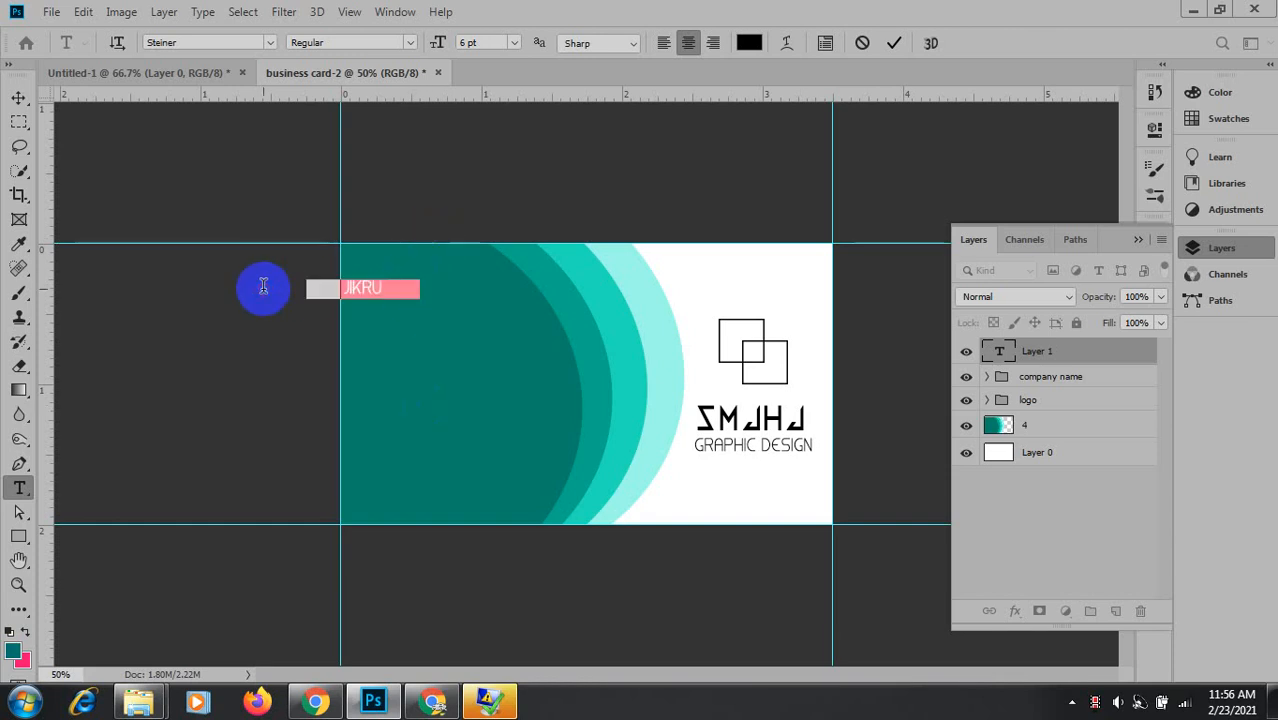
pyautogui.click(862, 43)
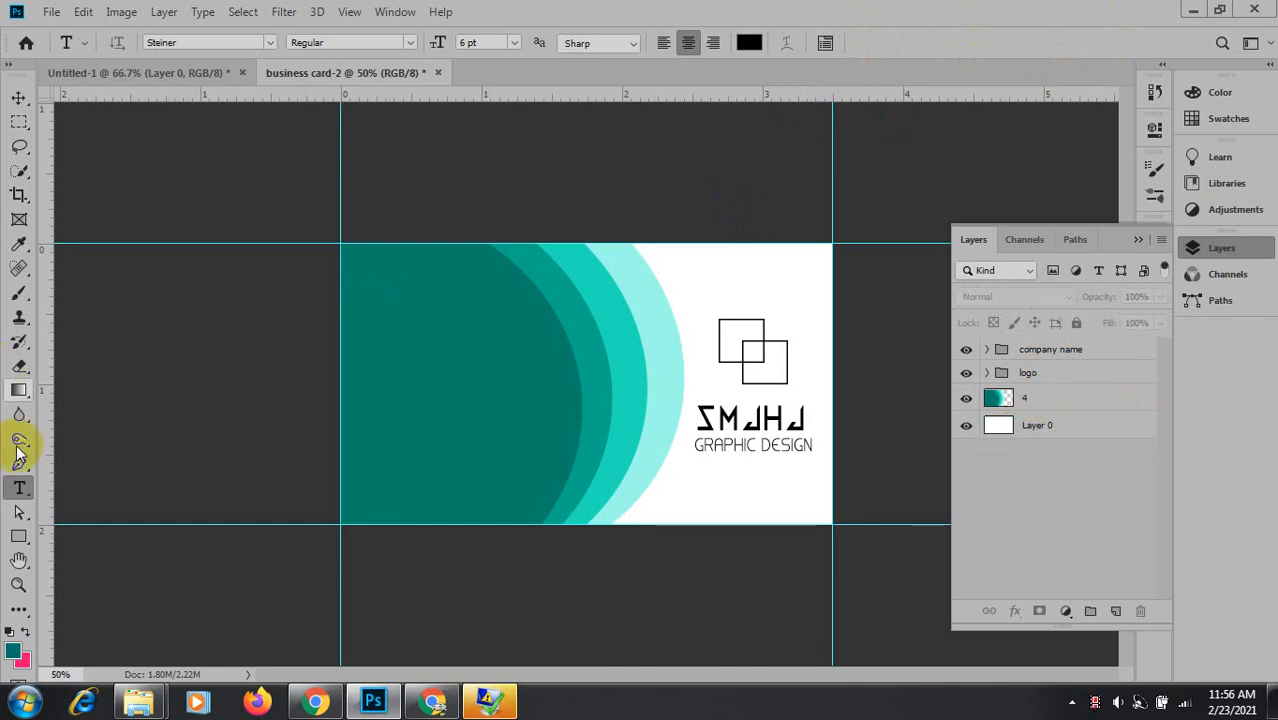
# Discard a stray text layer, then add the person's name near the card's top-left.
pyautogui.click(381, 292)
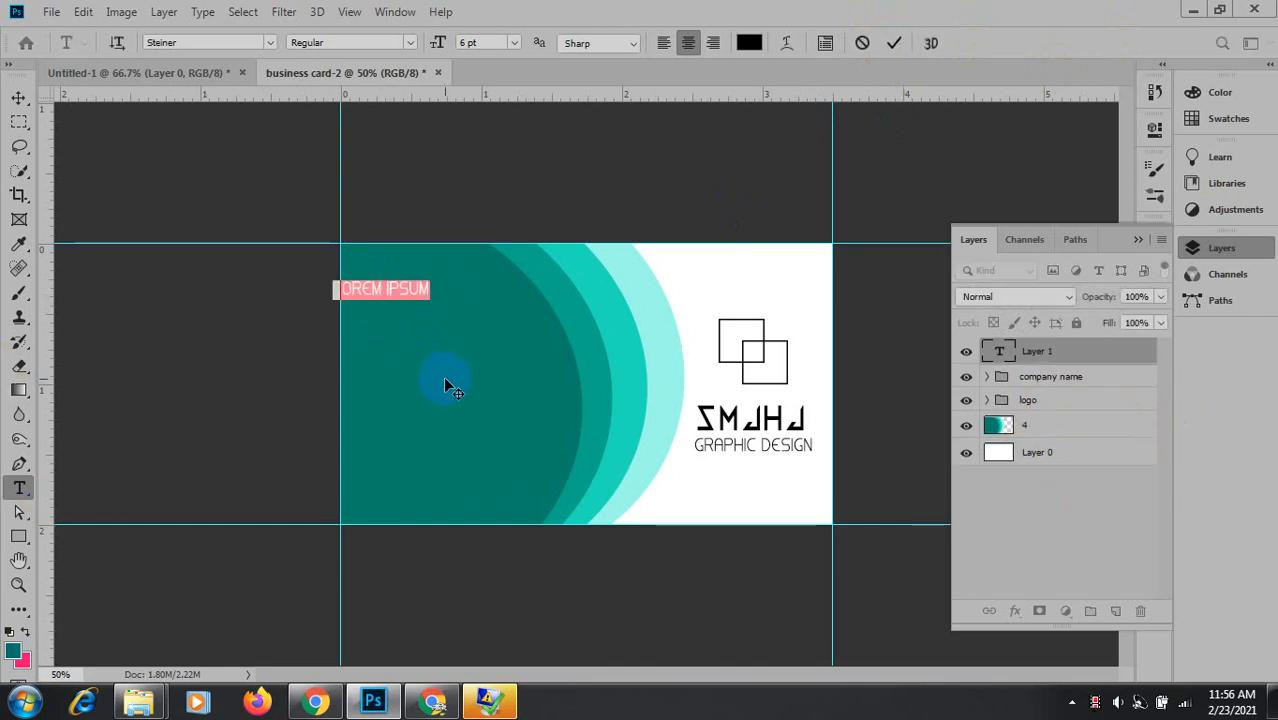
pyautogui.write('A')
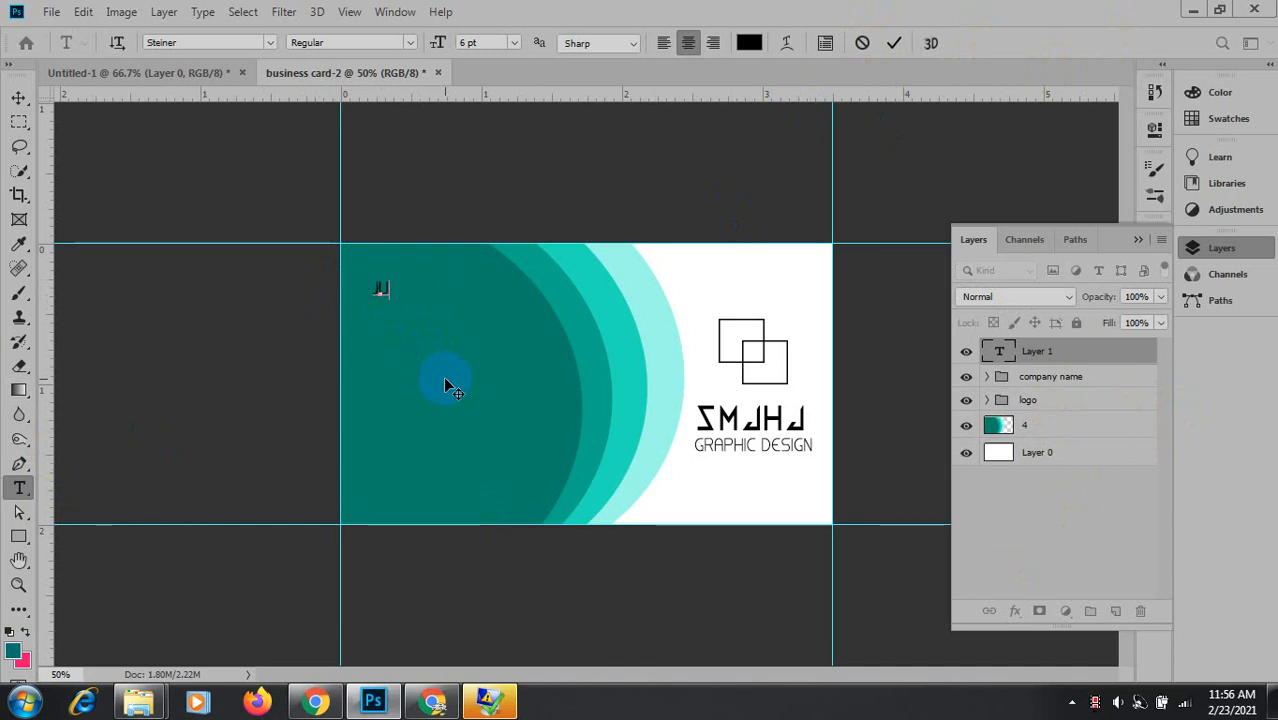
pyautogui.press('BackSpace')
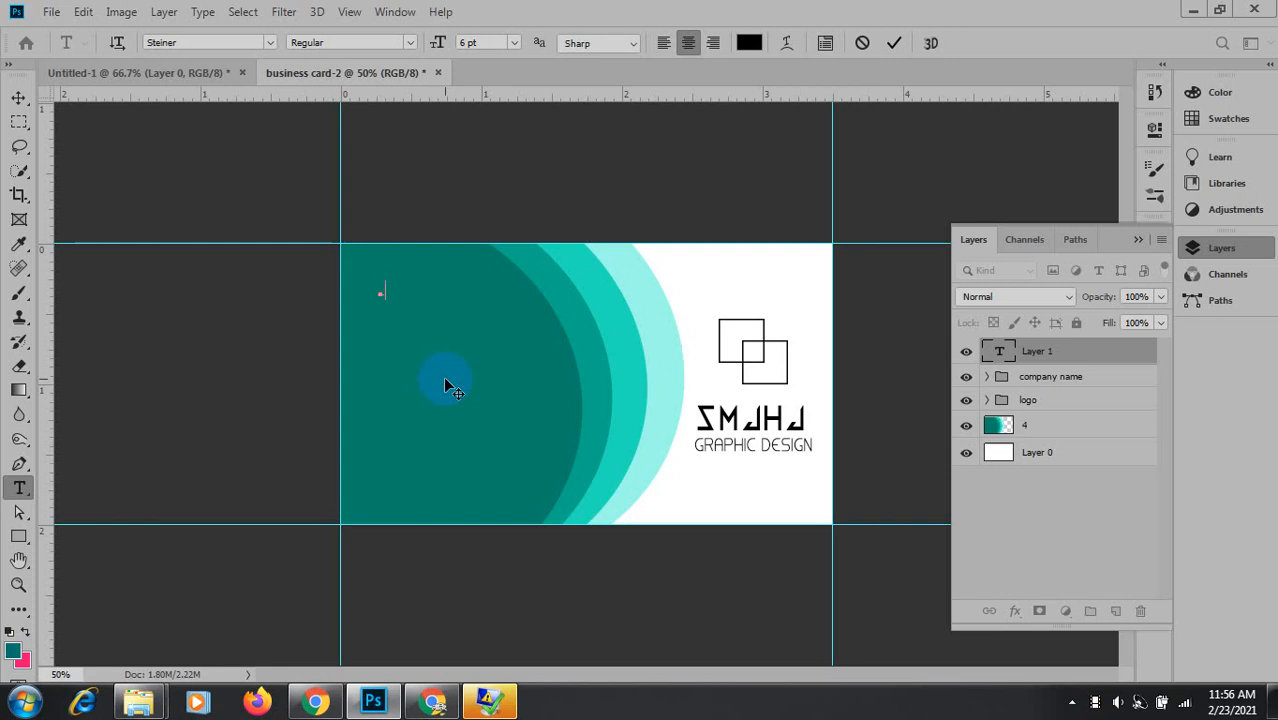
pyautogui.press('BackSpace')
pyautogui.press('BackSpace')
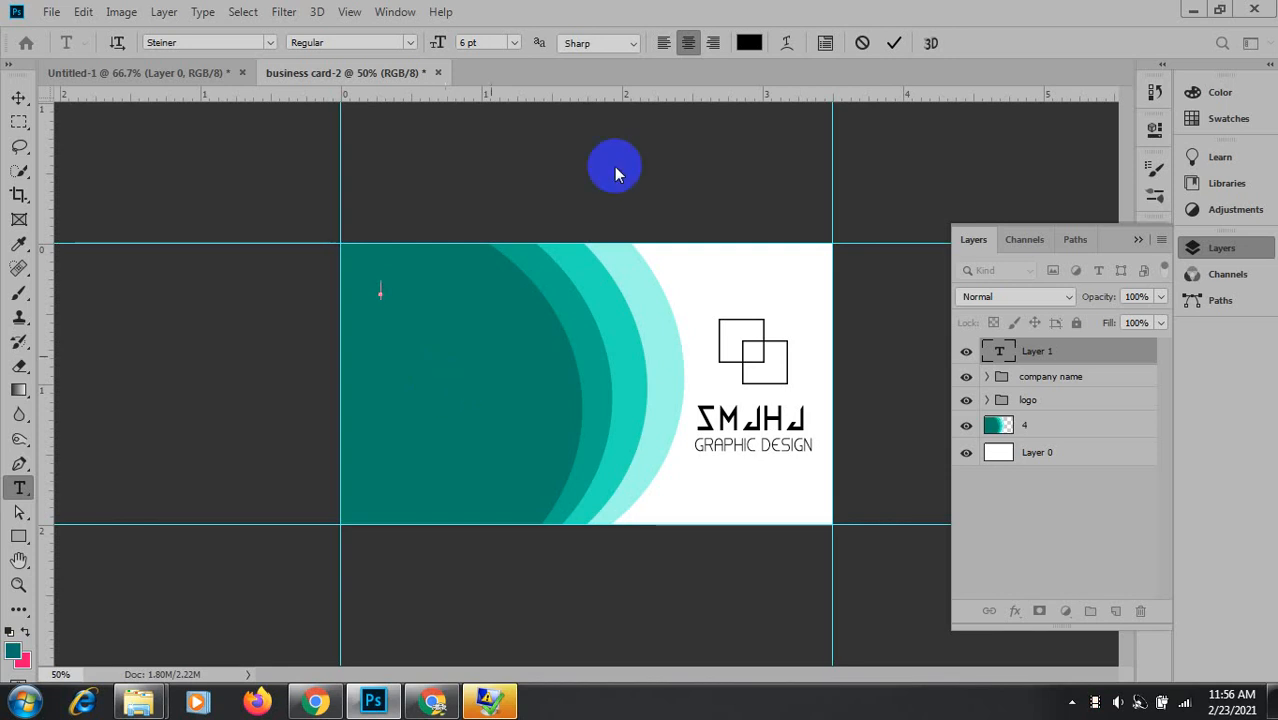
pyautogui.click(890, 42)
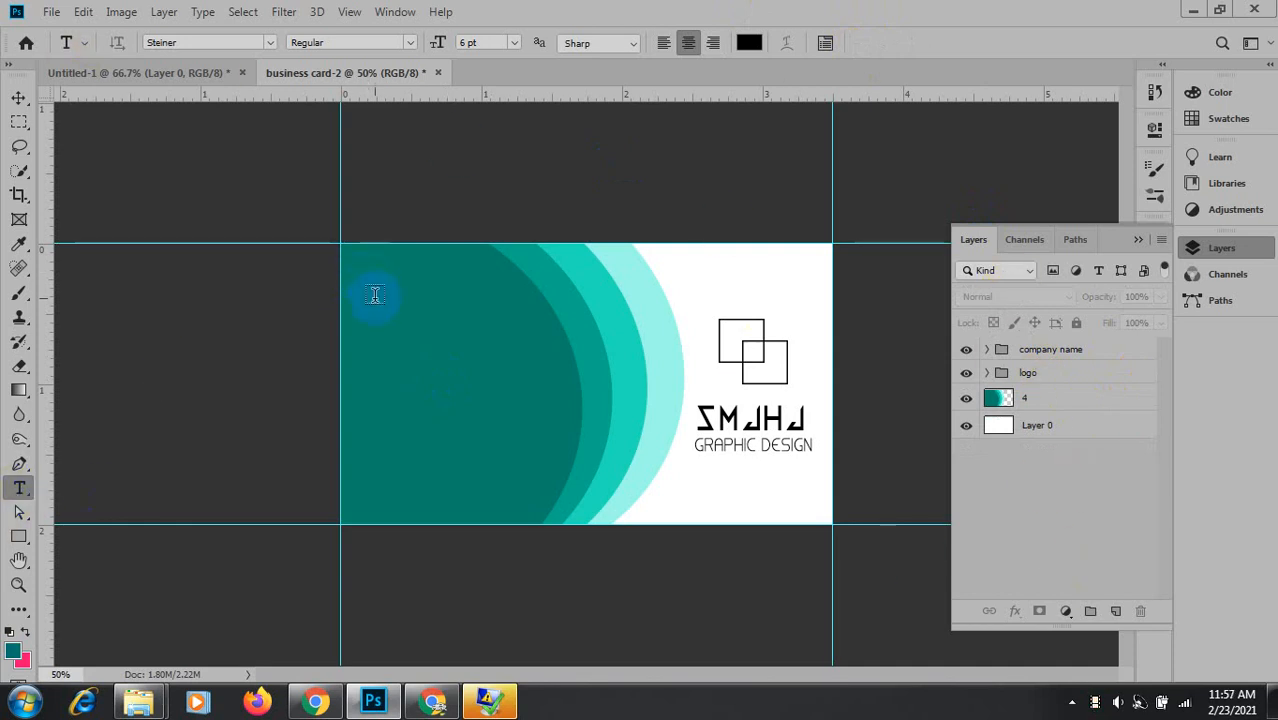
pyautogui.click(467, 350)
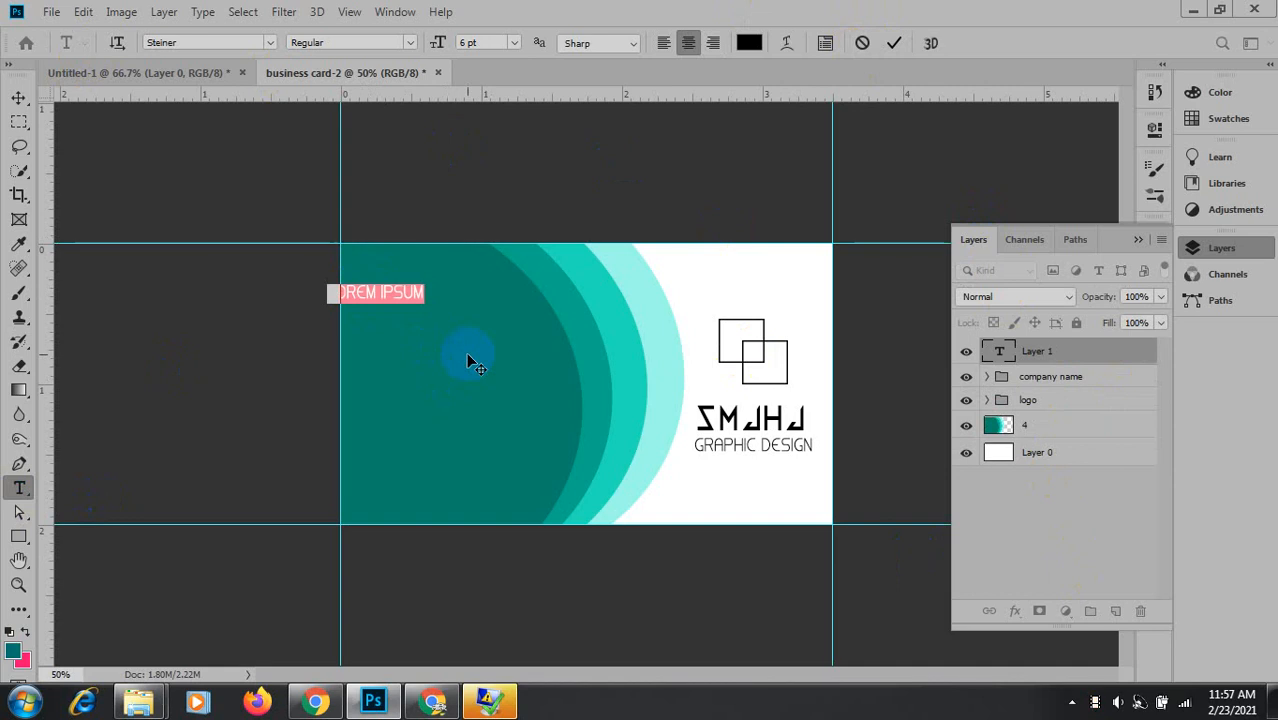
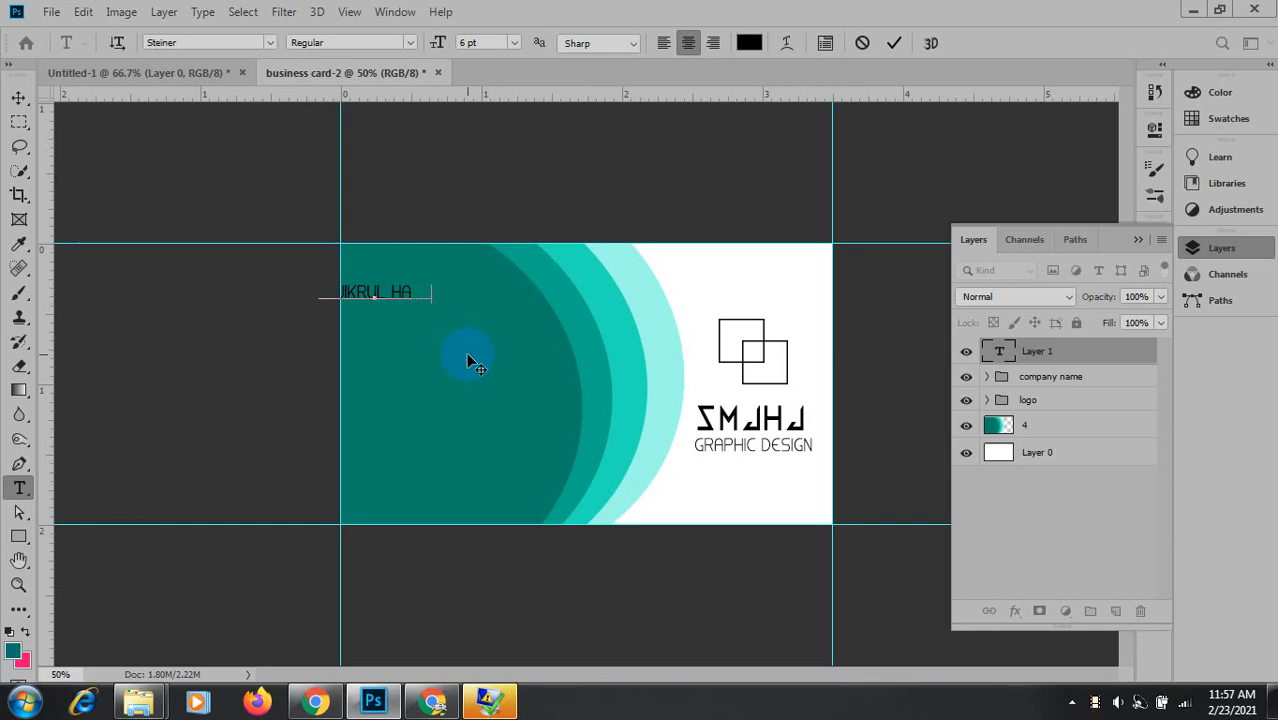
pyautogui.click(894, 44)
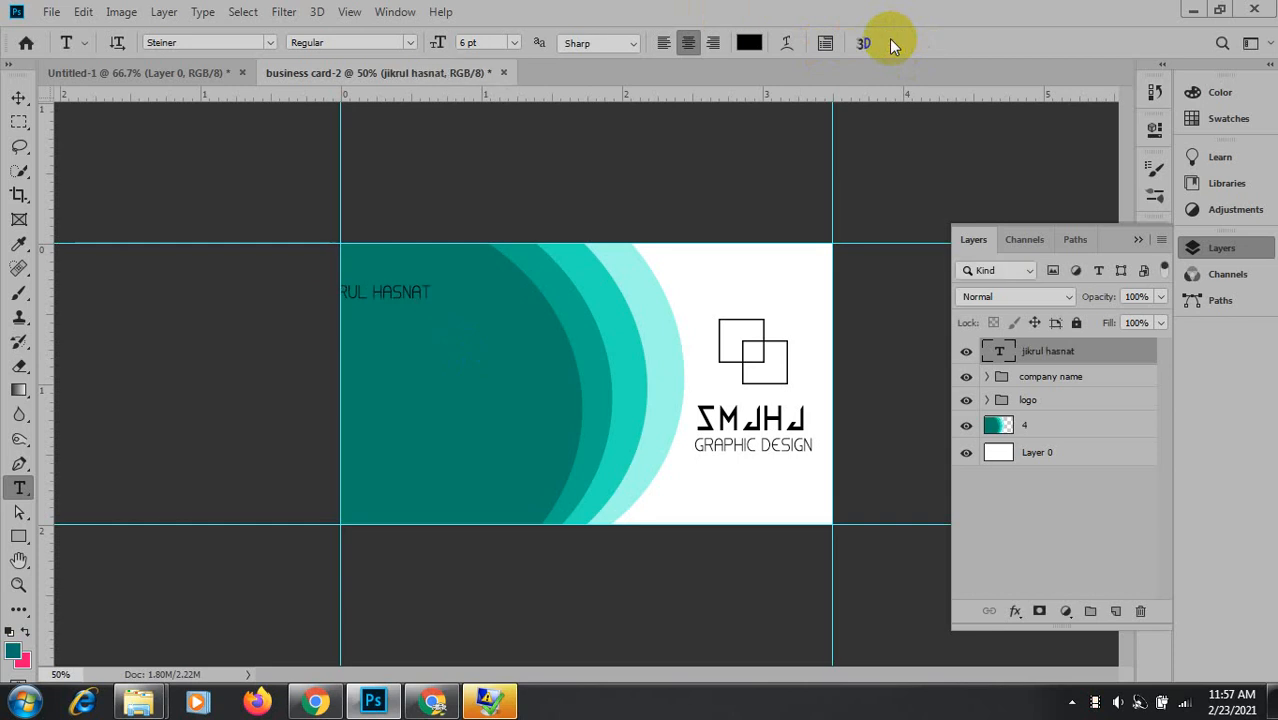
# Nudge the name 0.233 in to the right and start a new text line below it.
pyautogui.click(18, 97)
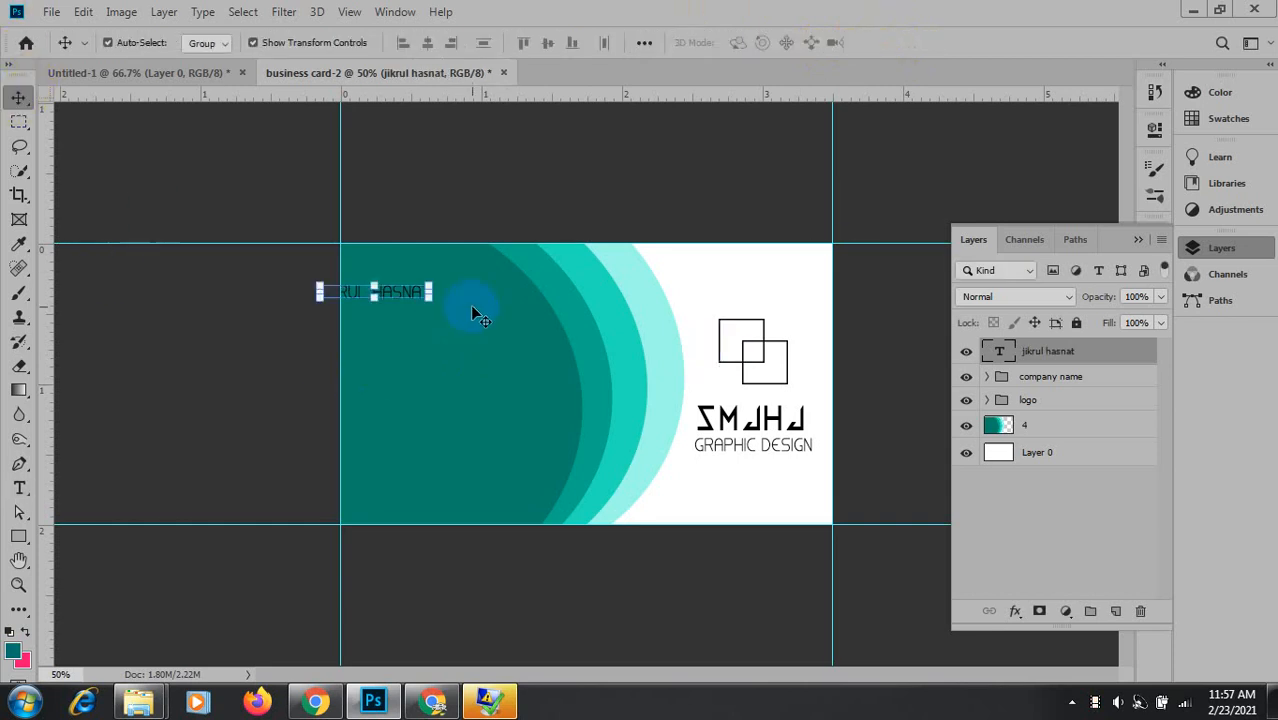
pyautogui.moveTo(387, 294); pyautogui.dragTo(422, 300)
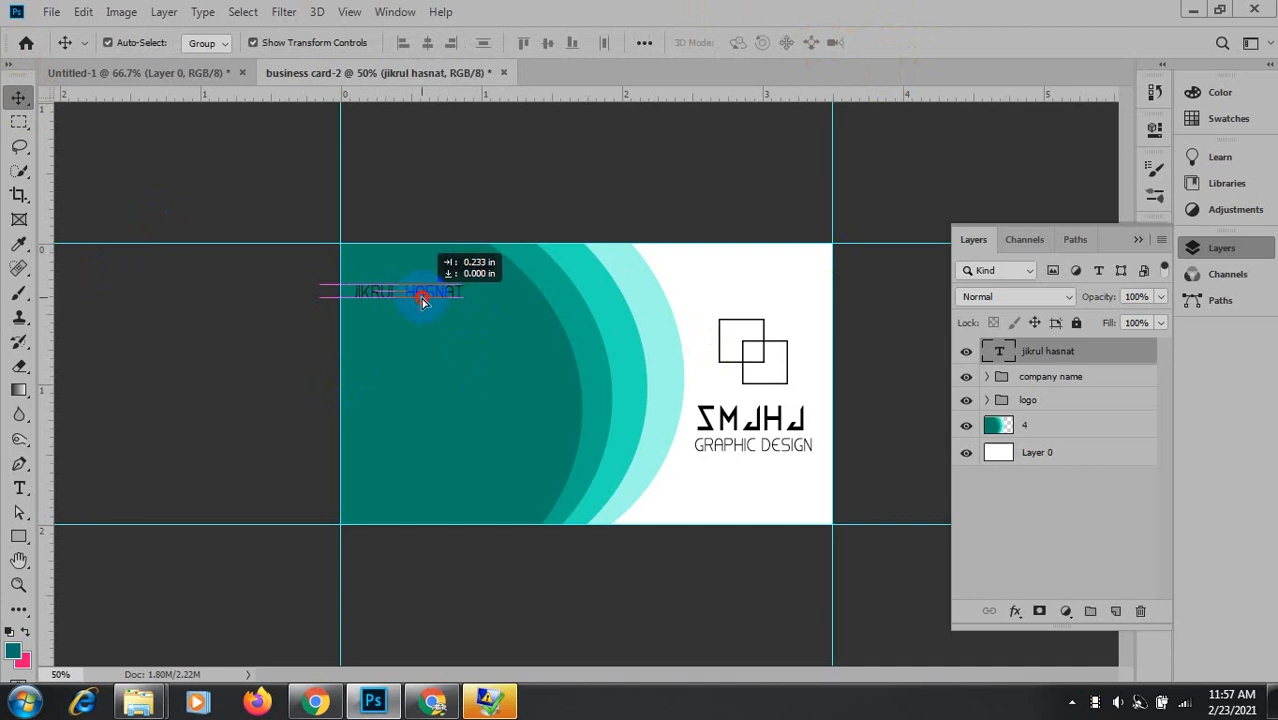
pyautogui.click(428, 420)
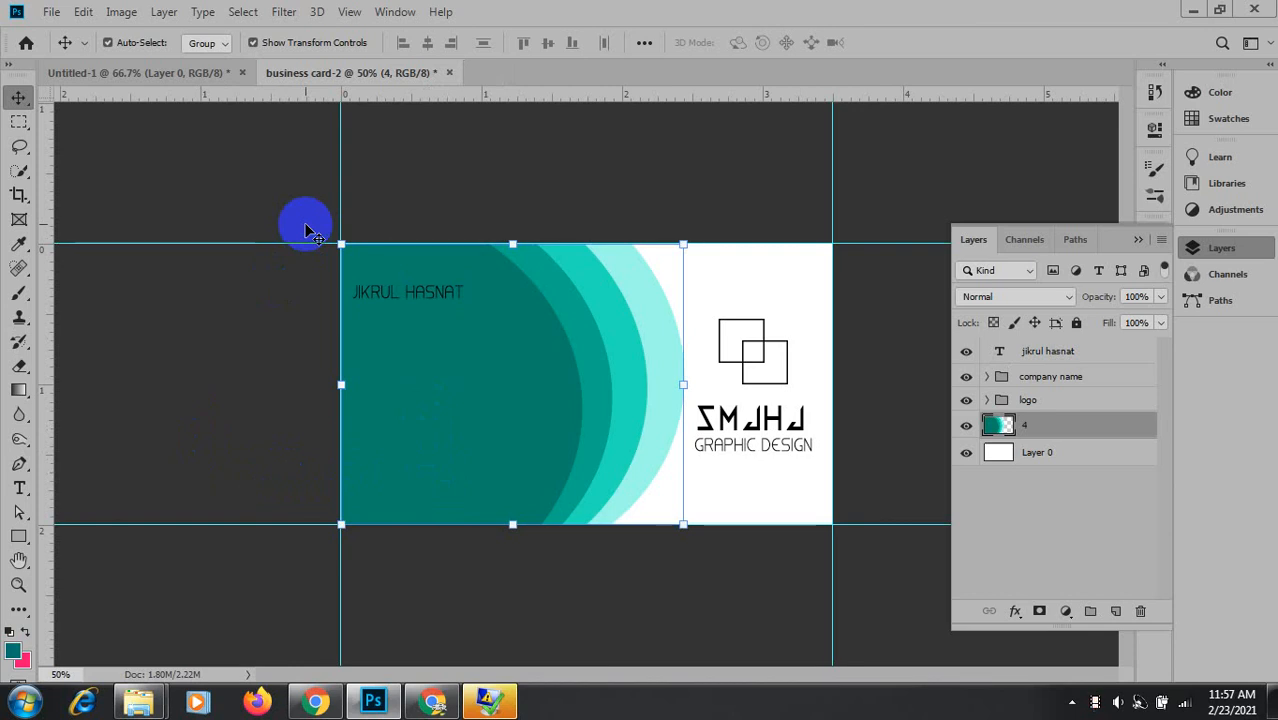
pyautogui.click(20, 490)
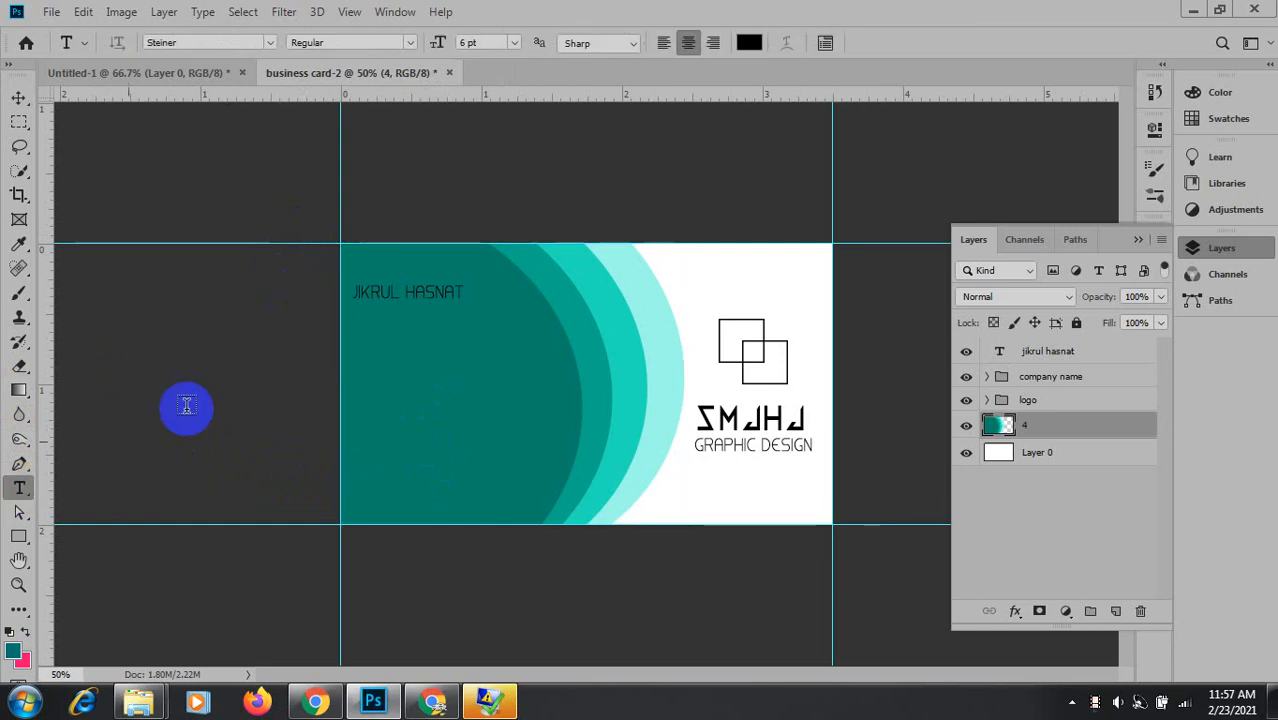
pyautogui.click(363, 320)
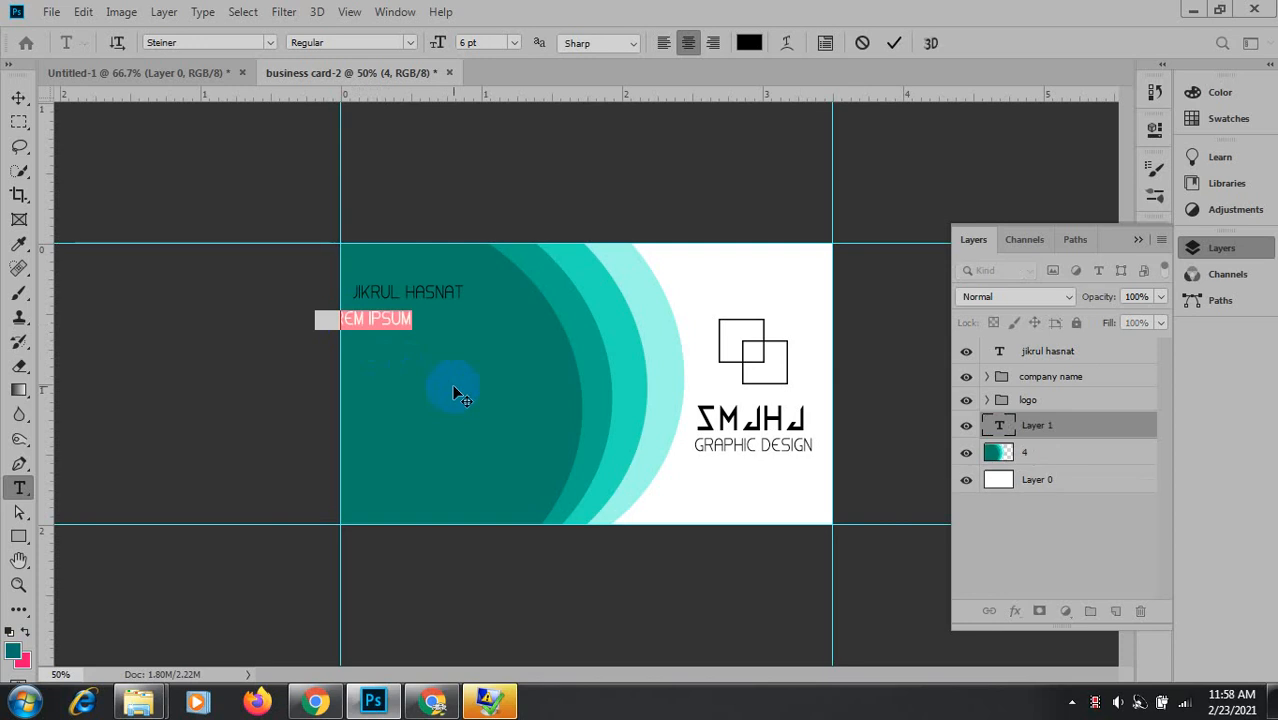
# Type the job title 'sinier graphic designer' and turn off All Caps so it's lowercase.
pyautogui.write('S')
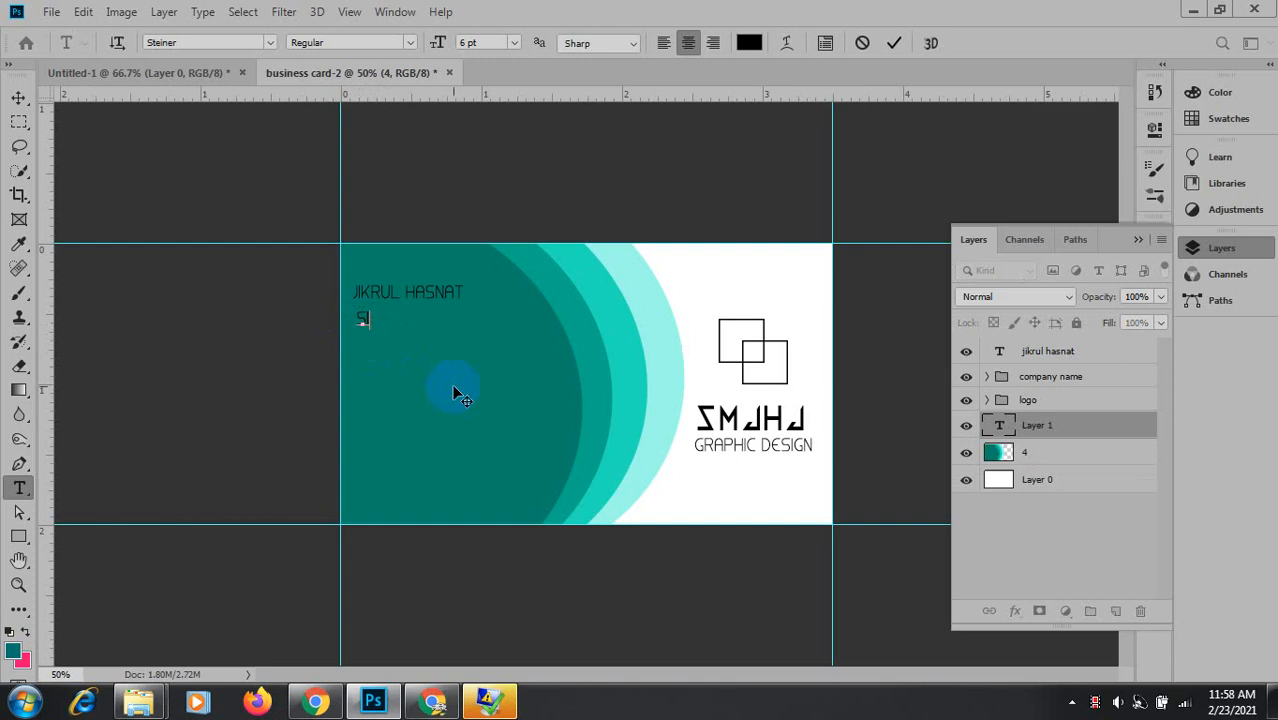
pyautogui.write('INI')
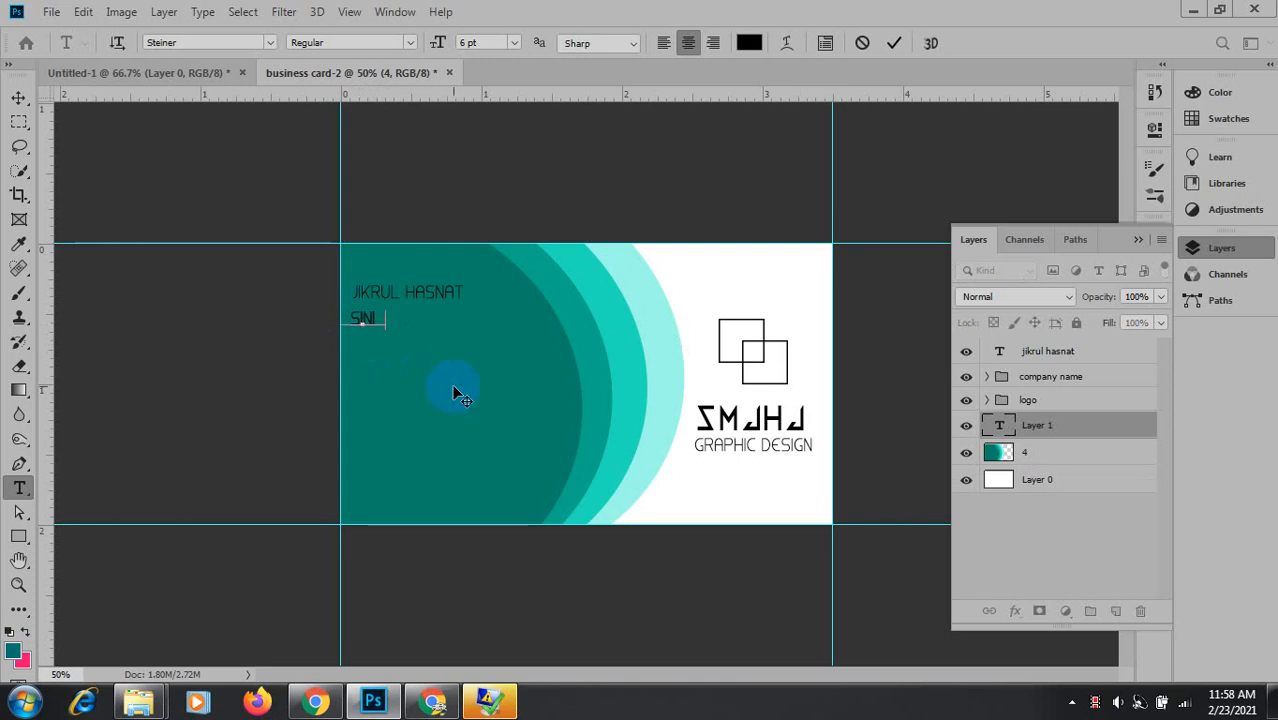
pyautogui.write('ER G')
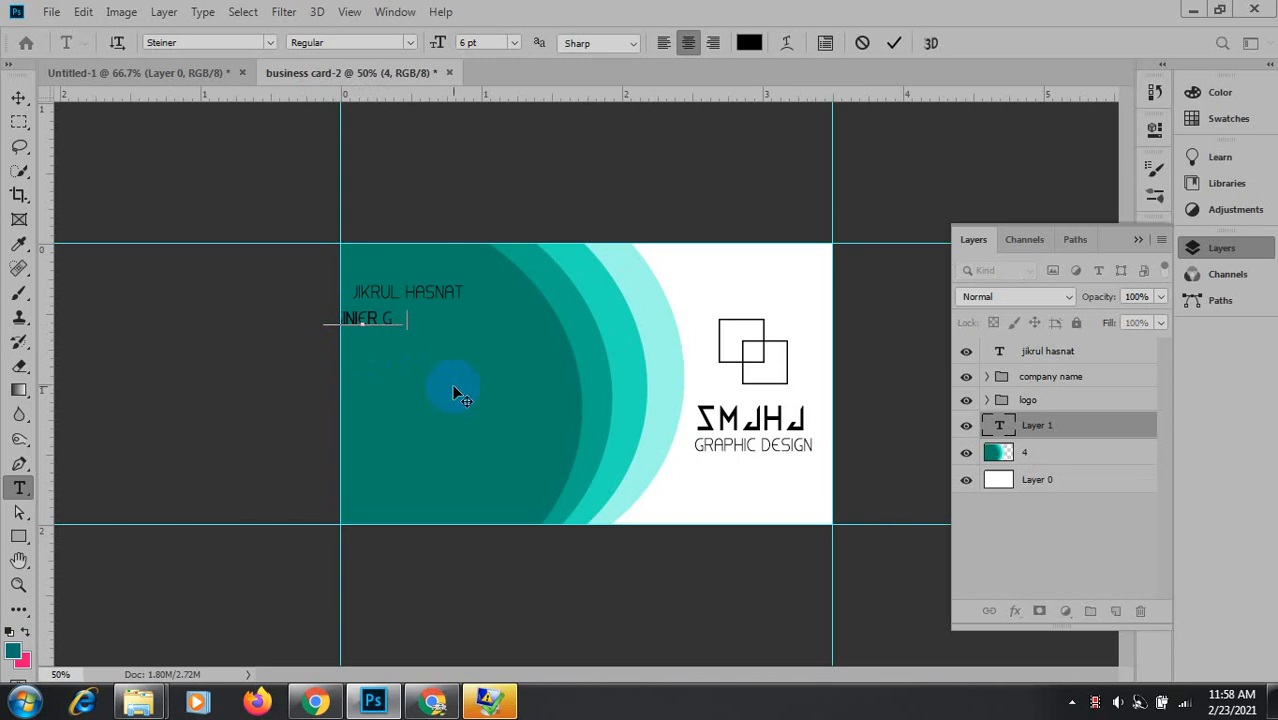
pyautogui.write(' RAPHIC ')
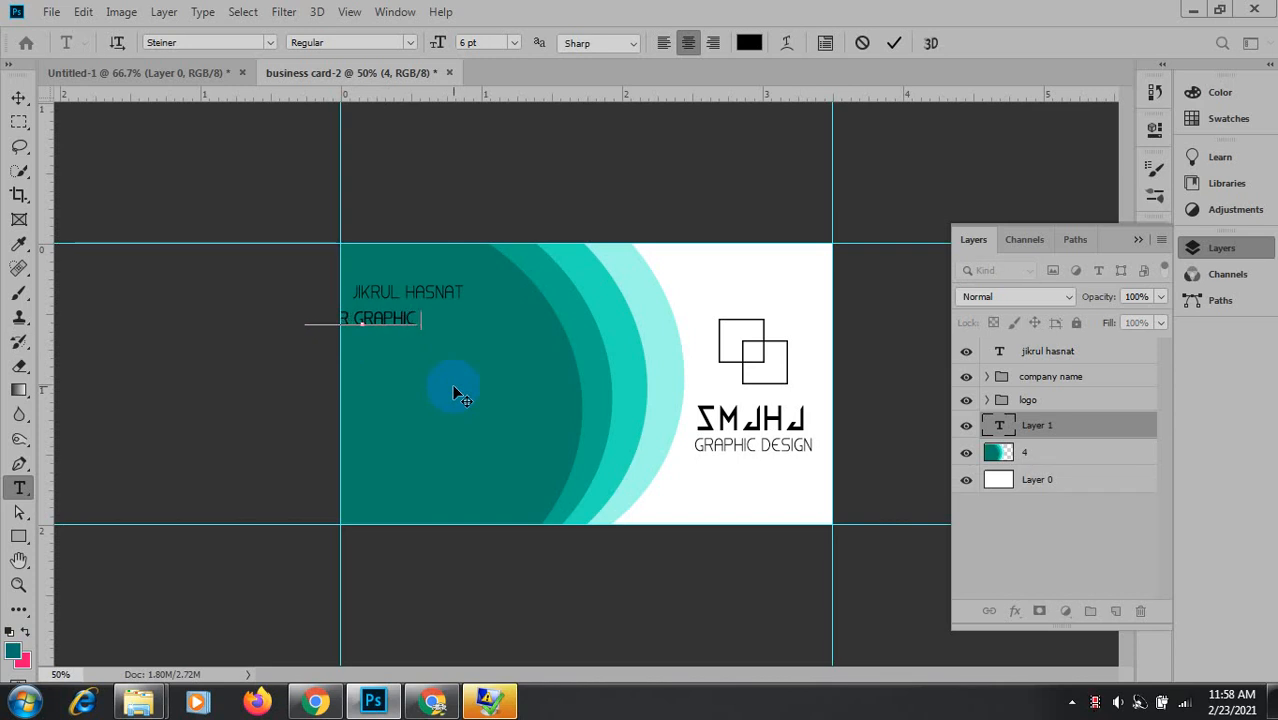
pyautogui.write('DES')
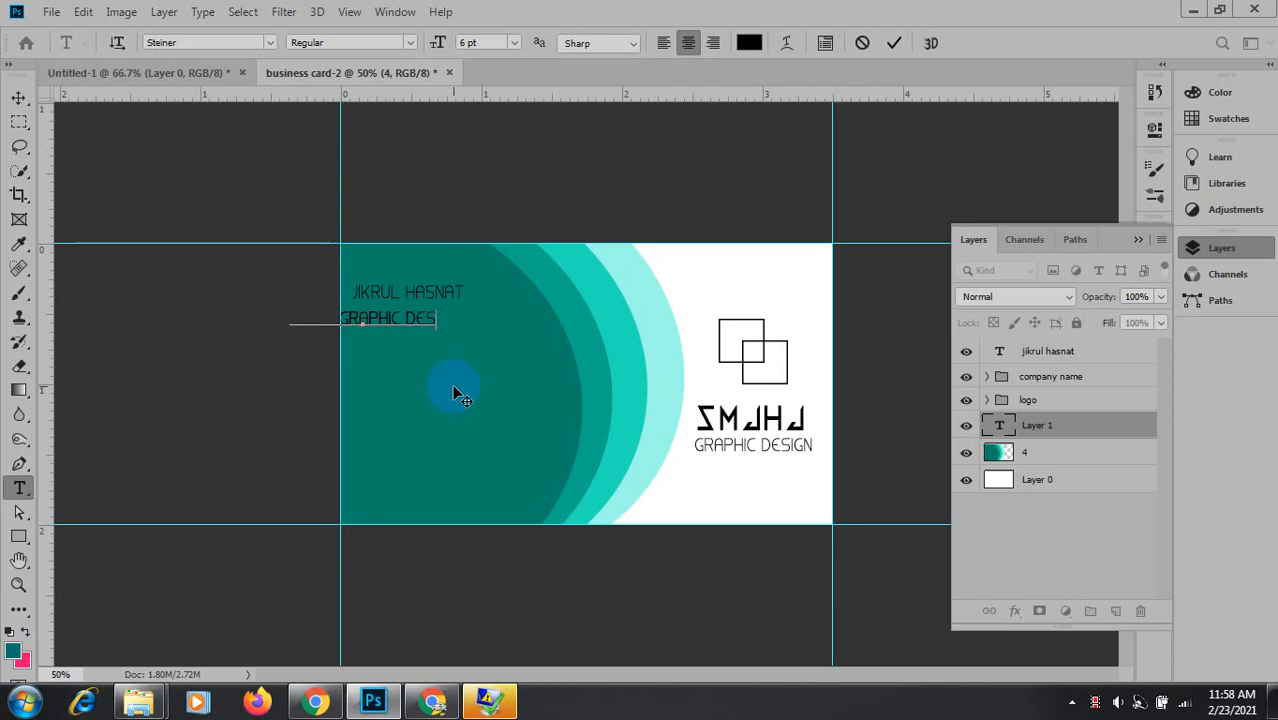
pyautogui.write('IG')
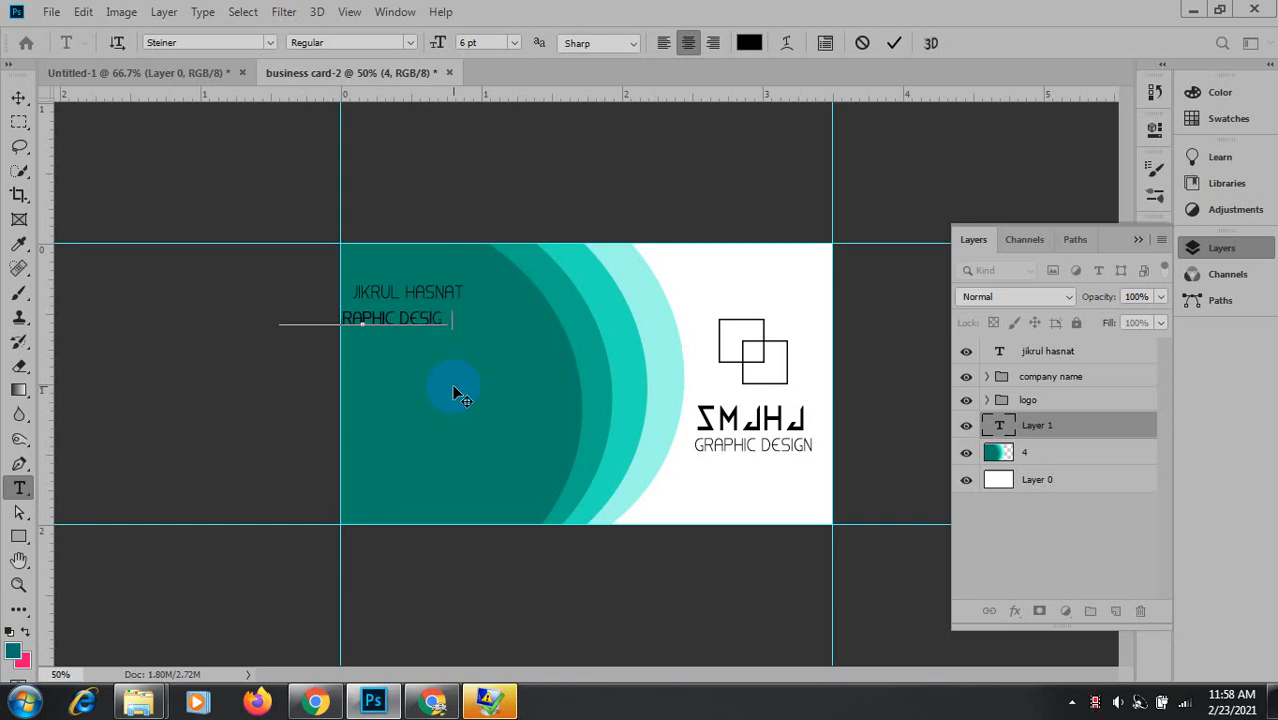
pyautogui.write('NE')
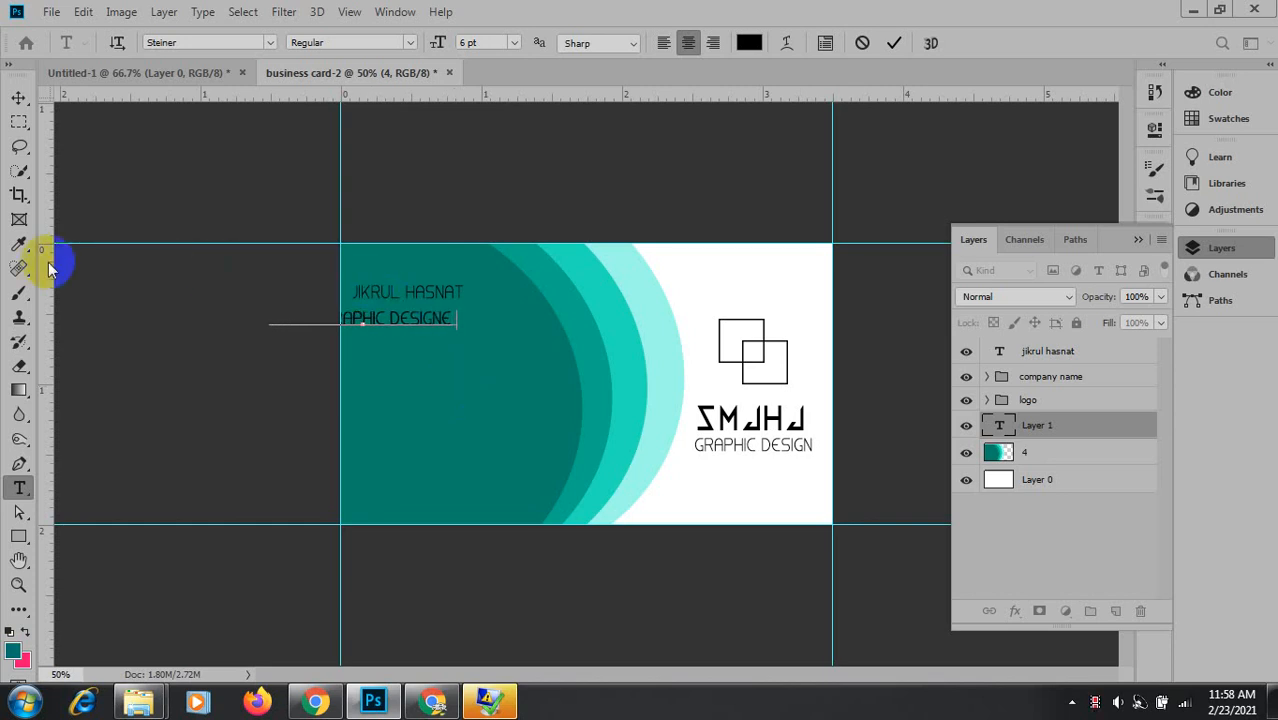
pyautogui.click(17, 93)
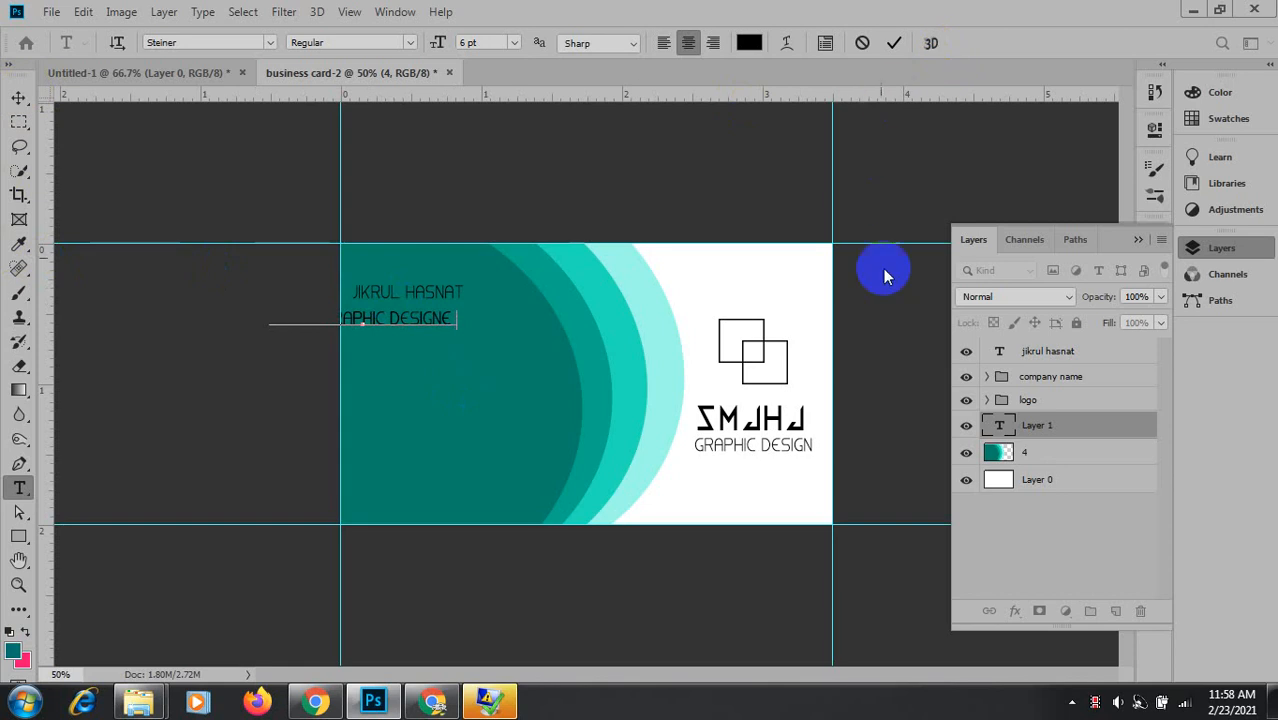
pyautogui.moveTo(456, 319); pyautogui.dragTo(205, 314)
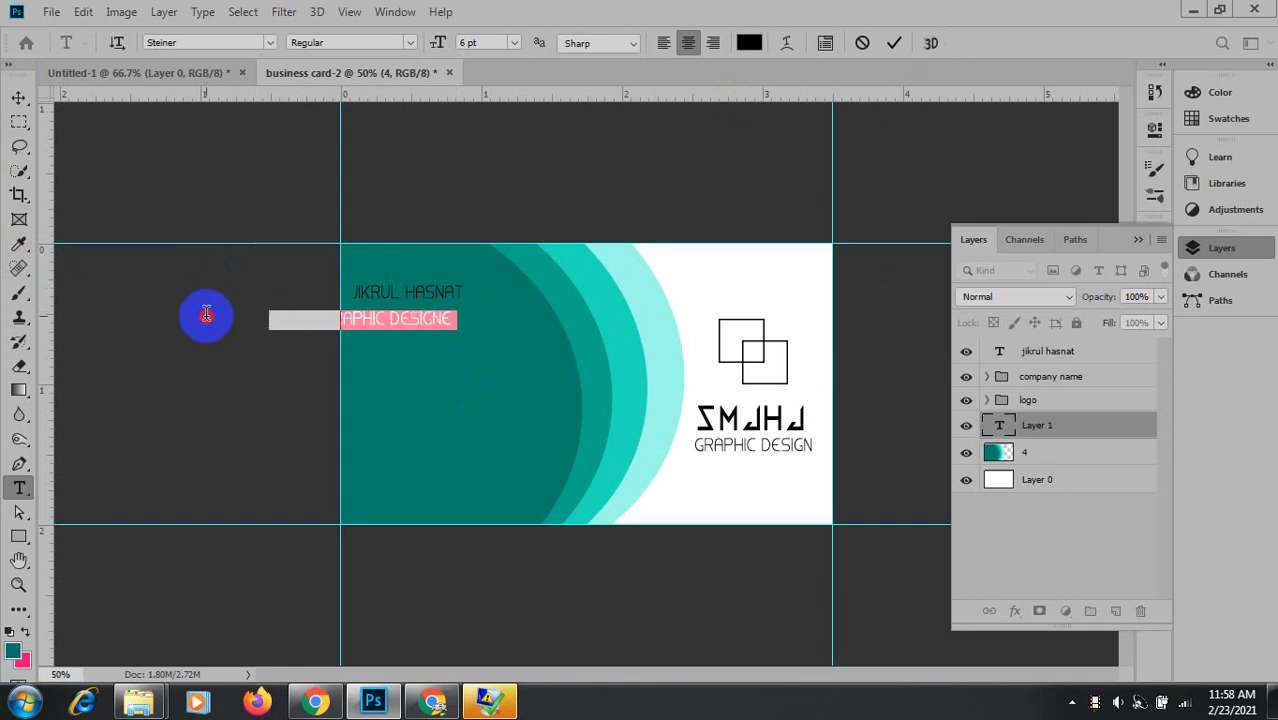
pyautogui.click(1195, 247)
pyautogui.click(1156, 238)
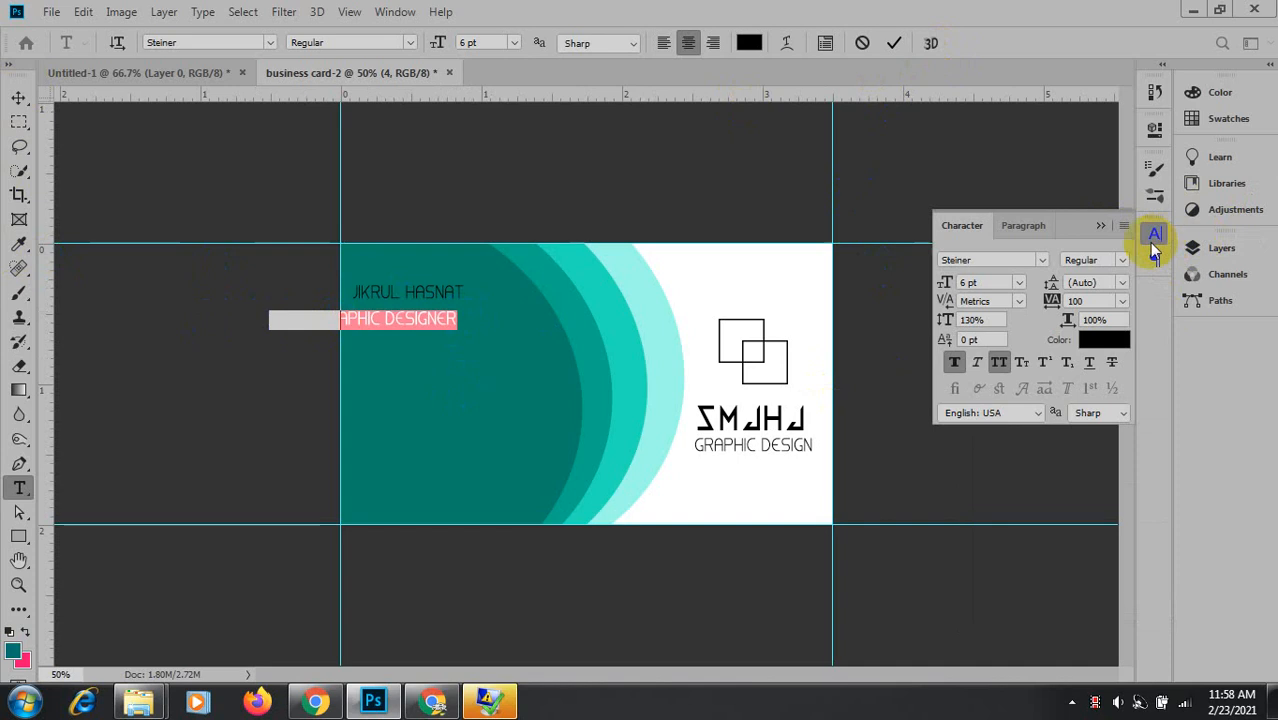
pyautogui.click(999, 362)
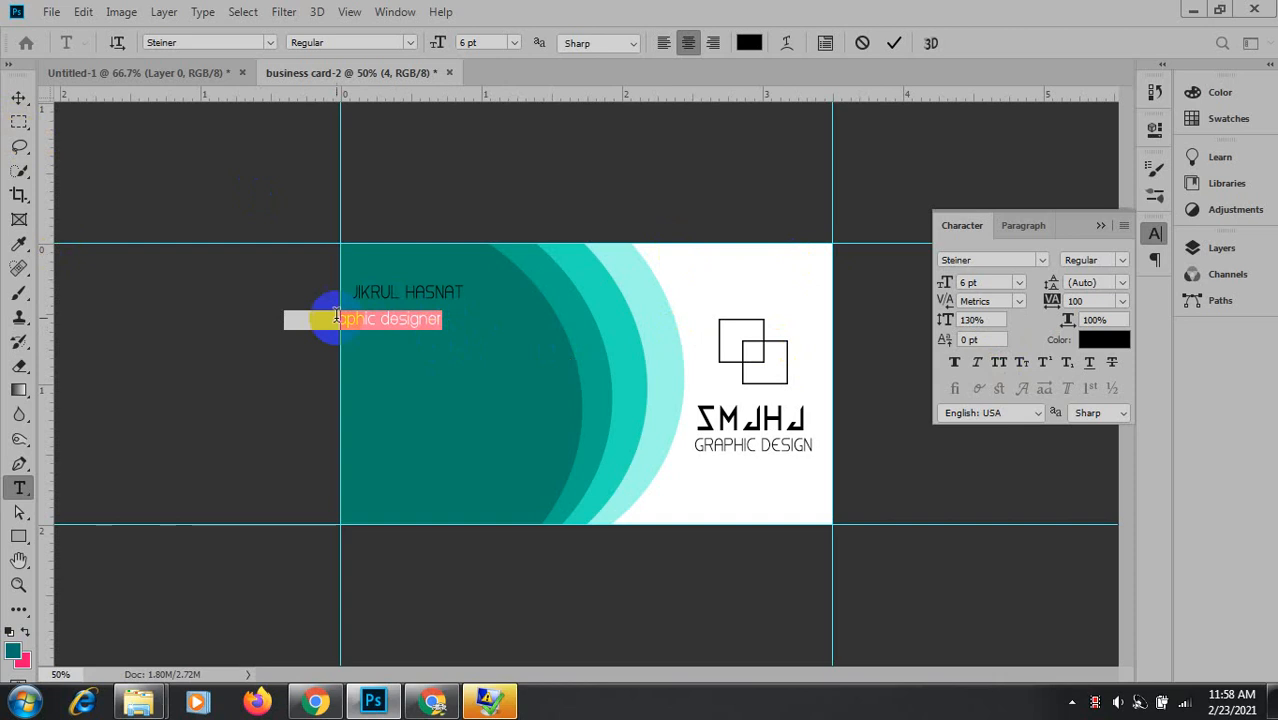
pyautogui.click(797, 157)
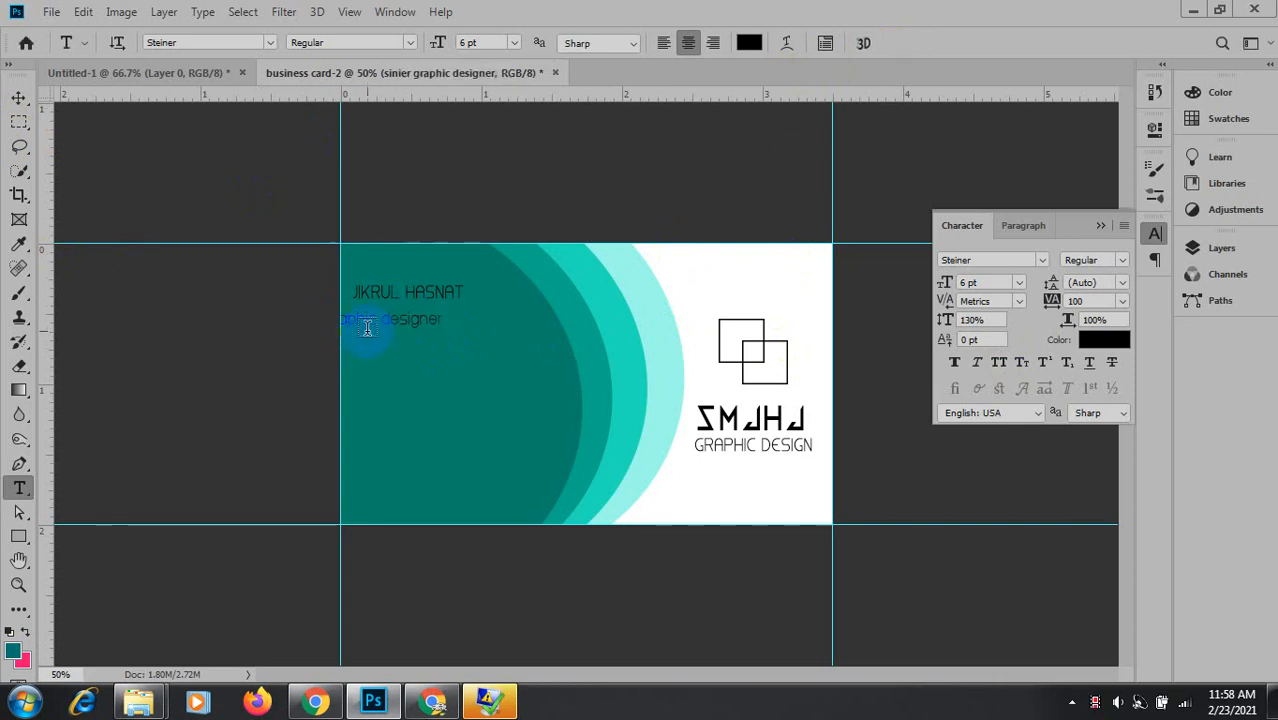
pyautogui.click(19, 97)
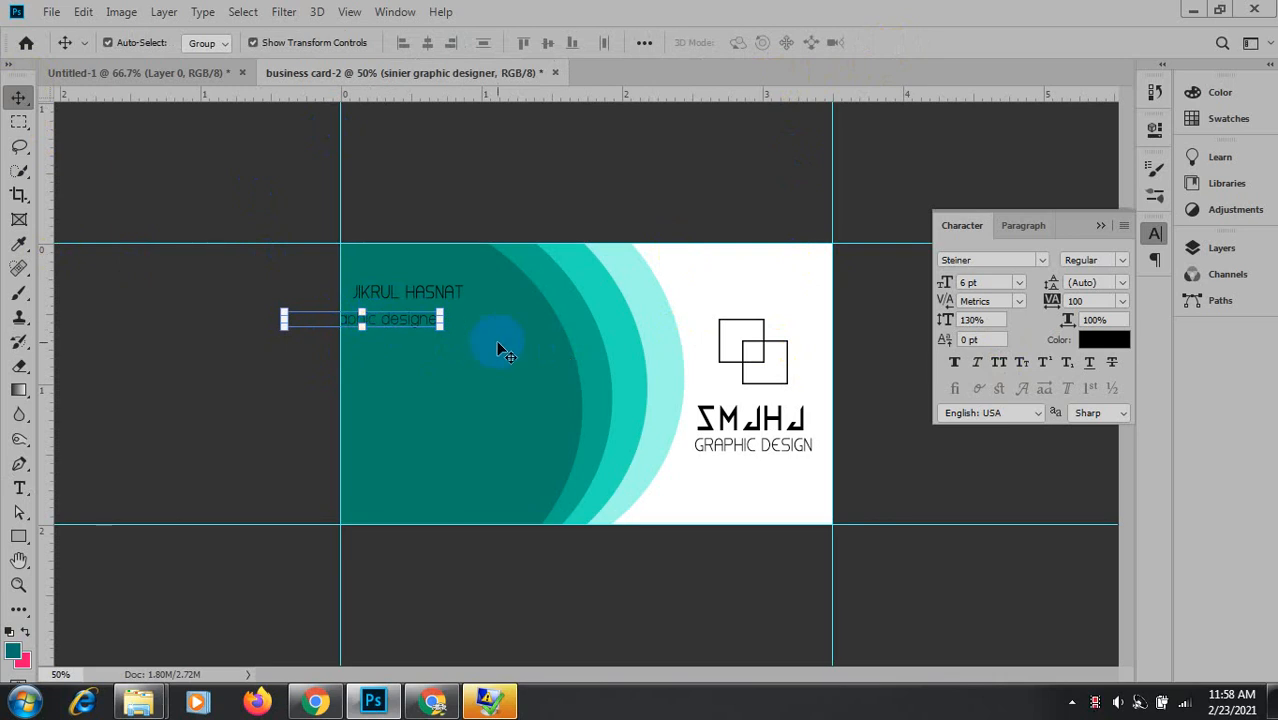
# Move the title line under the name and recolour it white.
pyautogui.moveTo(369, 318); pyautogui.dragTo(435, 320)
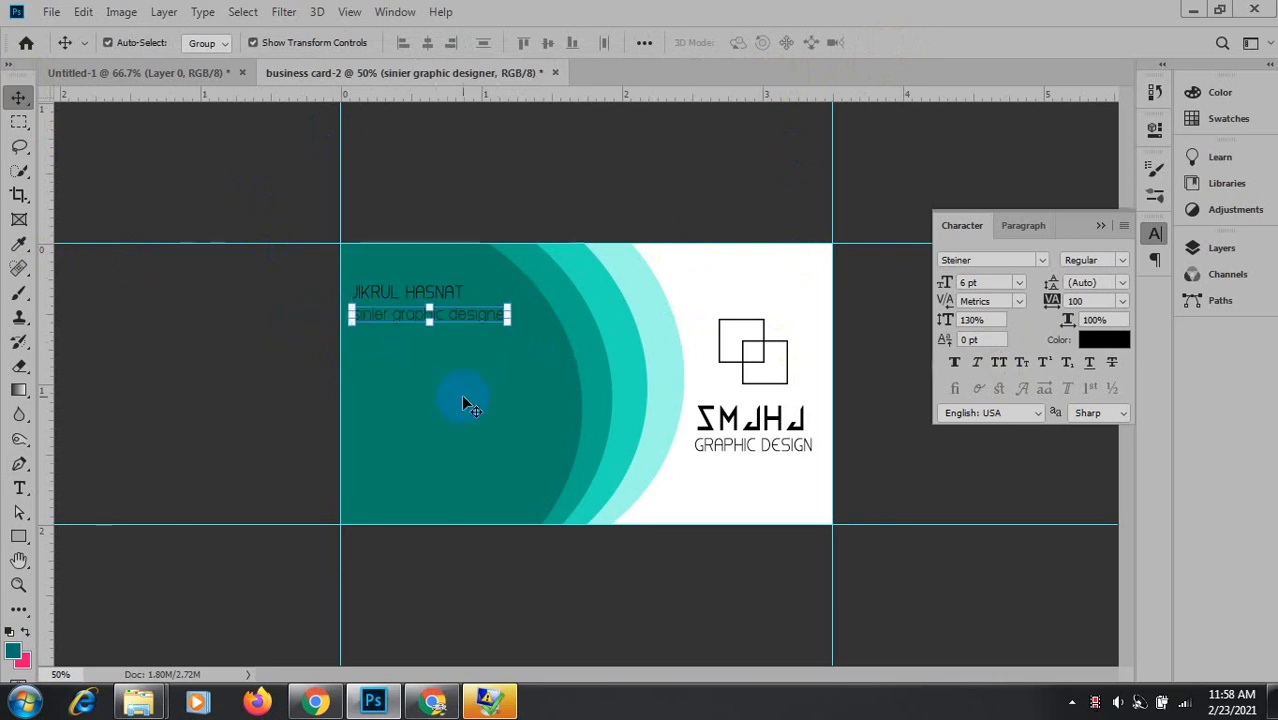
pyautogui.click(425, 432)
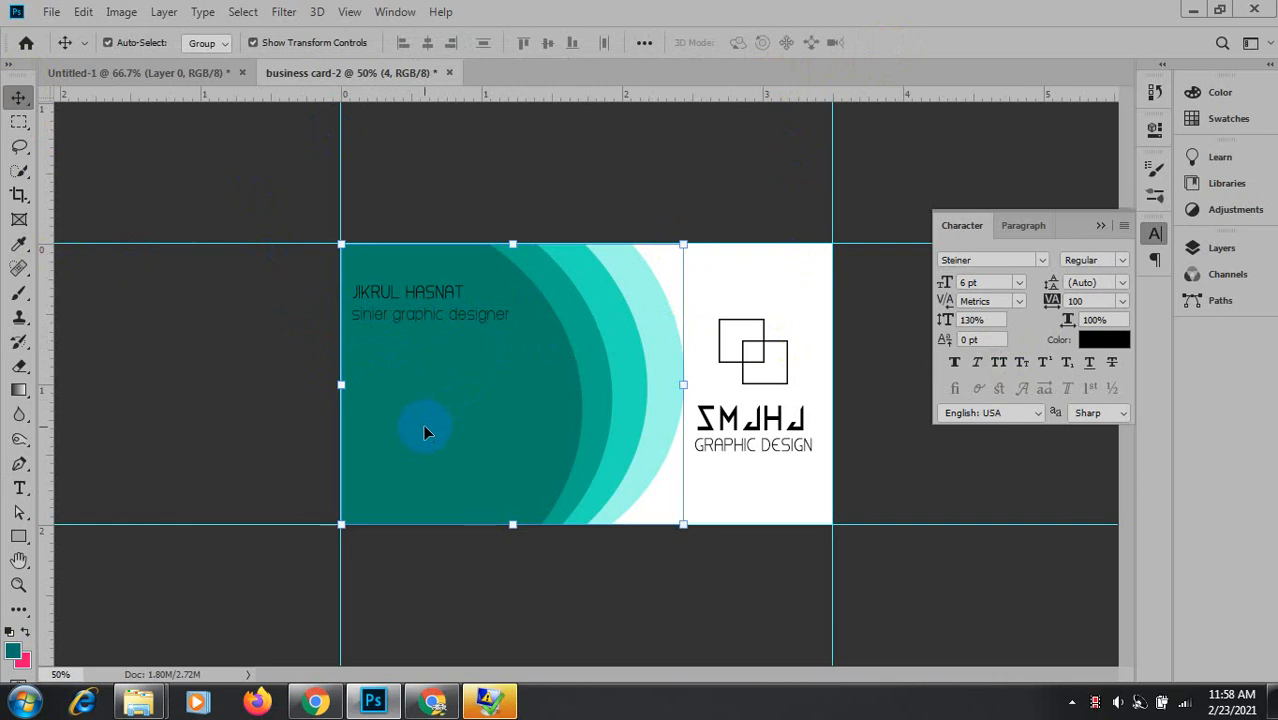
pyautogui.doubleClick(440, 316)
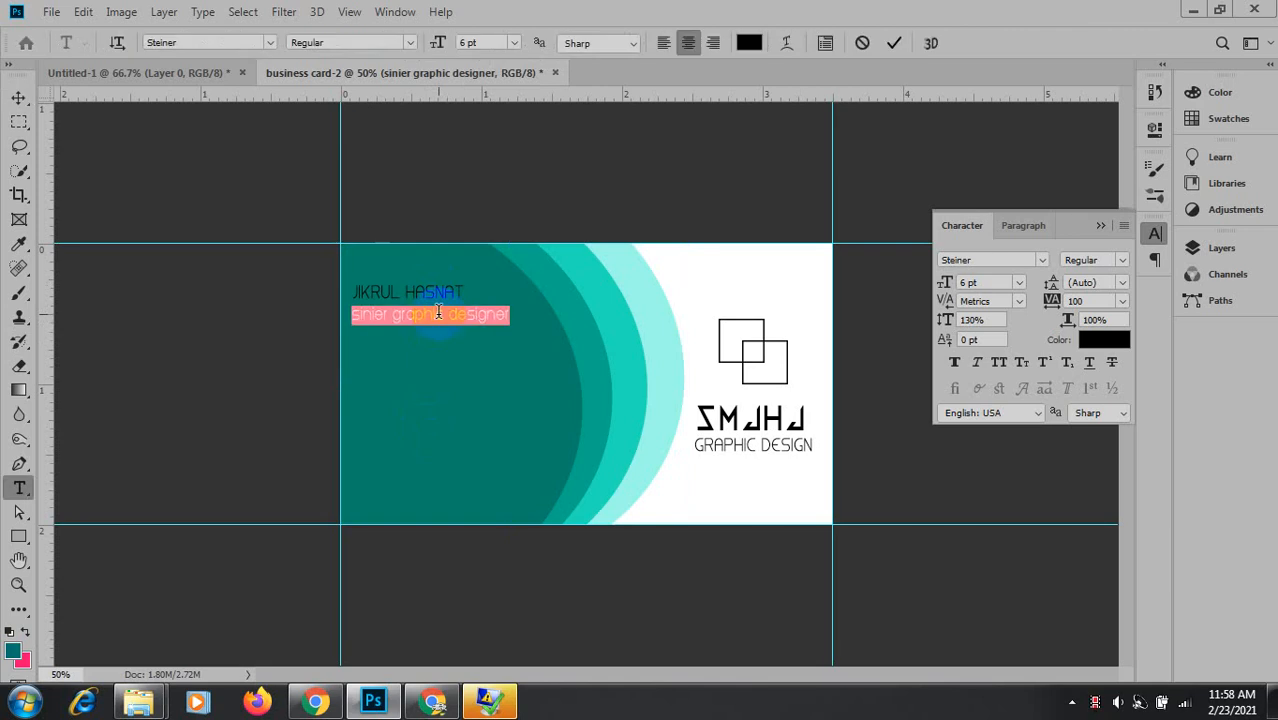
pyautogui.click(749, 42)
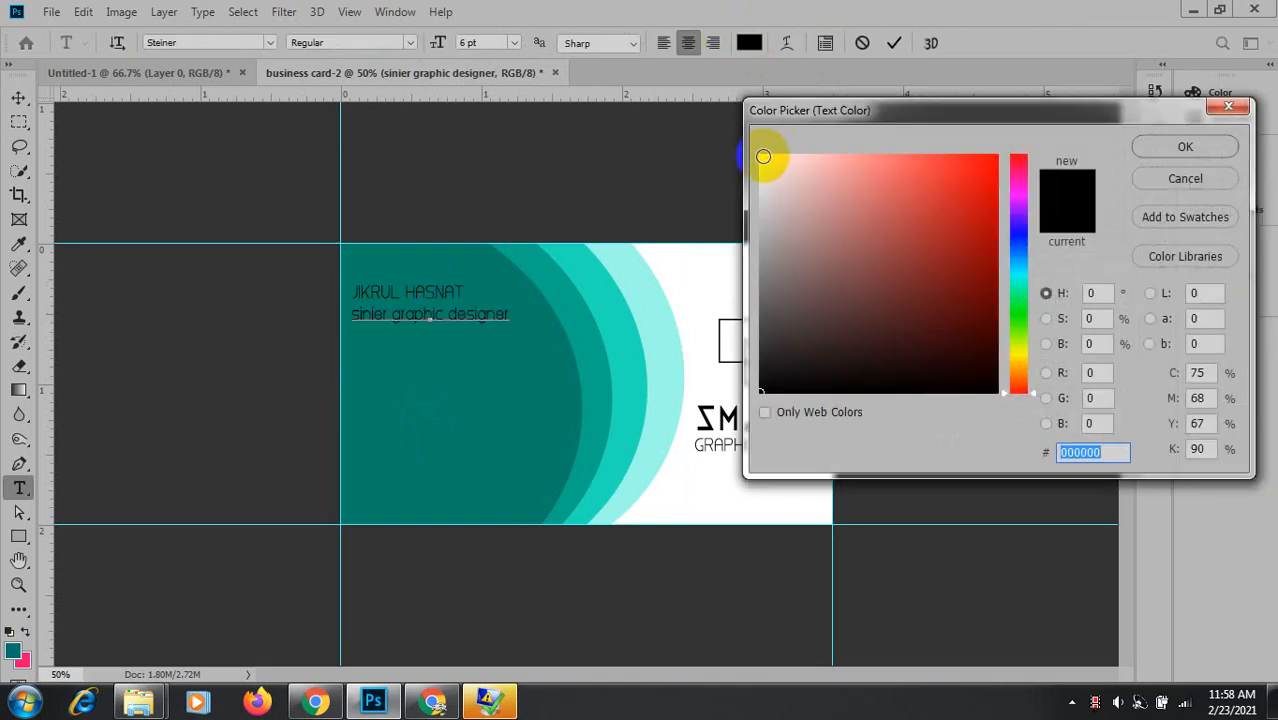
pyautogui.click(760, 156)
pyautogui.click(1187, 146)
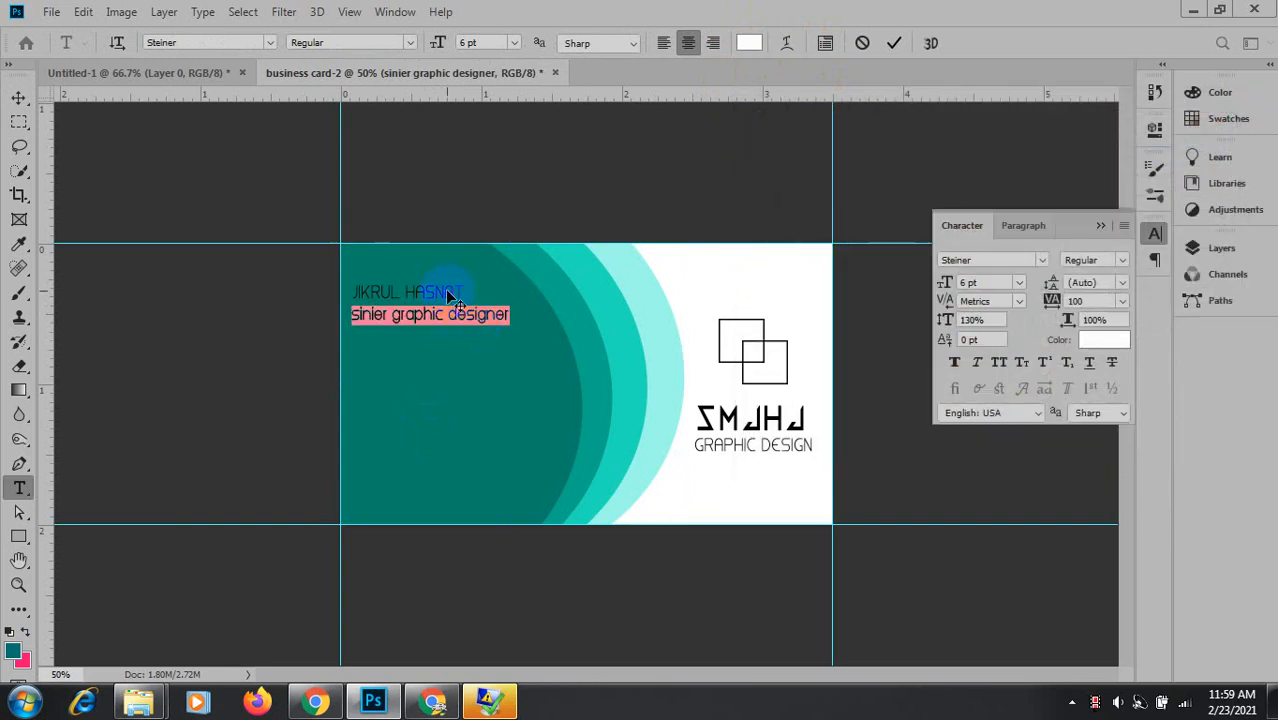
pyautogui.click(893, 42)
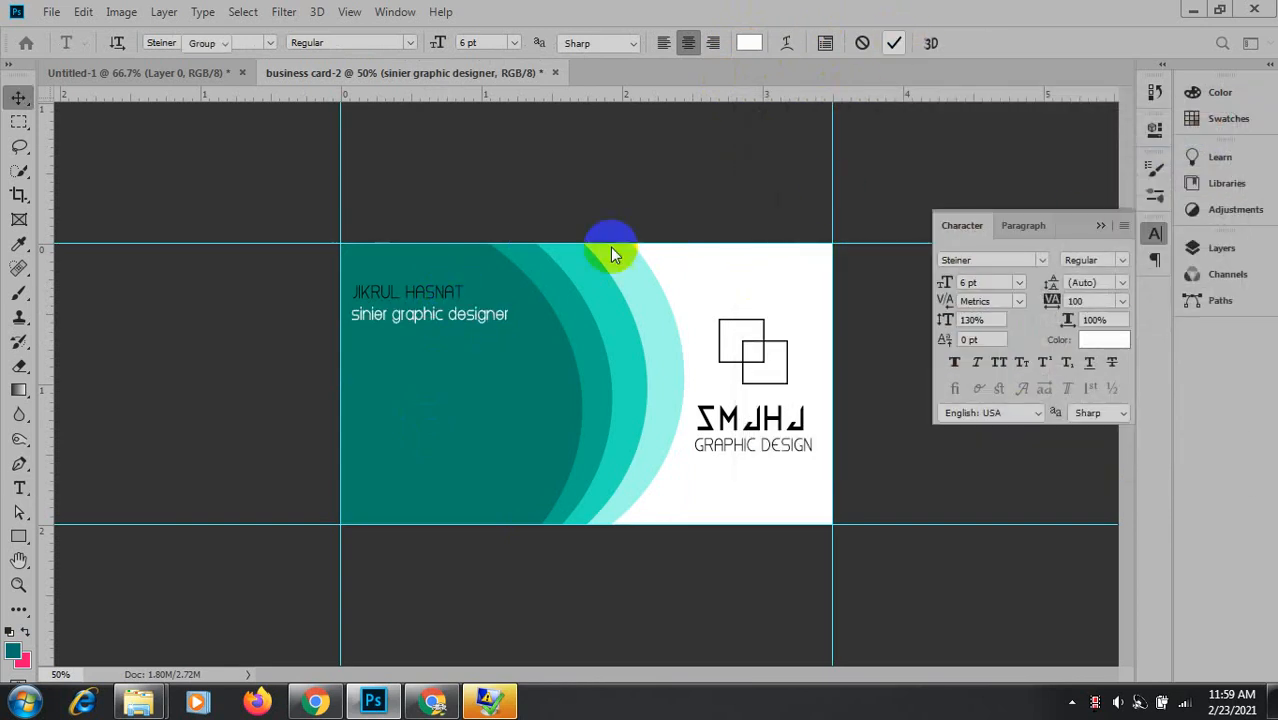
# Recolour the name text near-white (#fefbfb).
pyautogui.press('v')
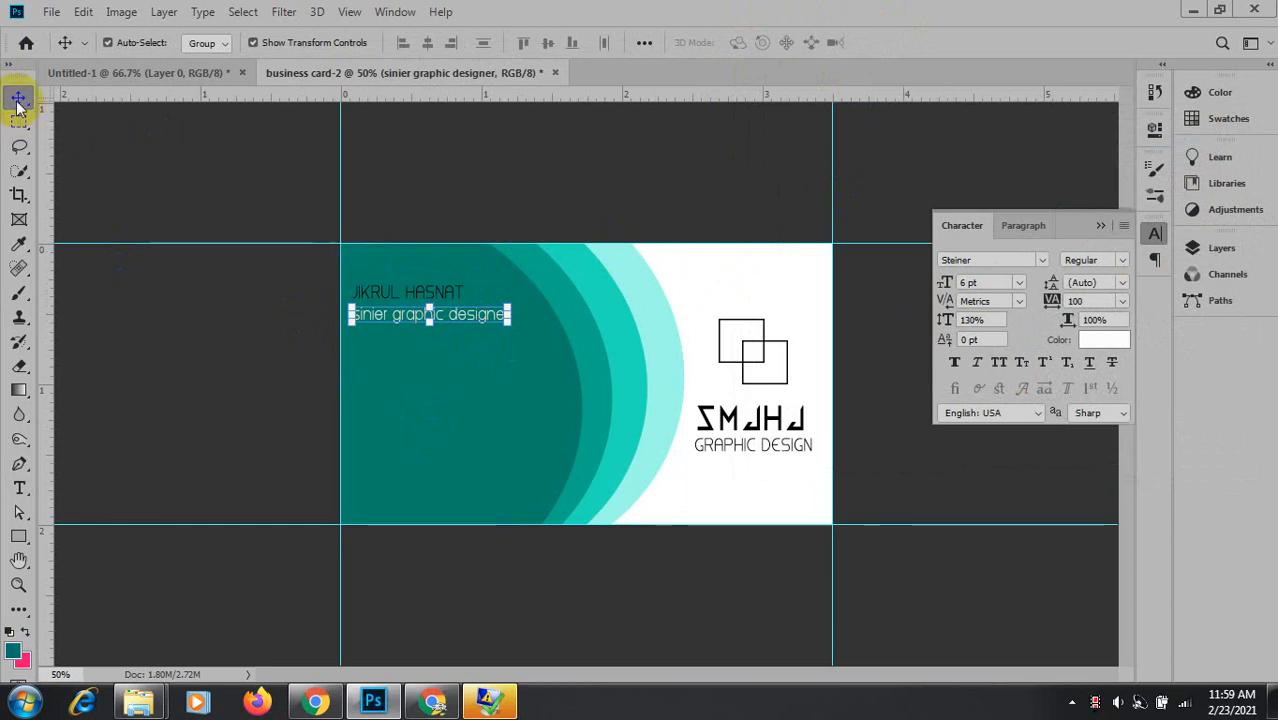
pyautogui.click(1220, 250)
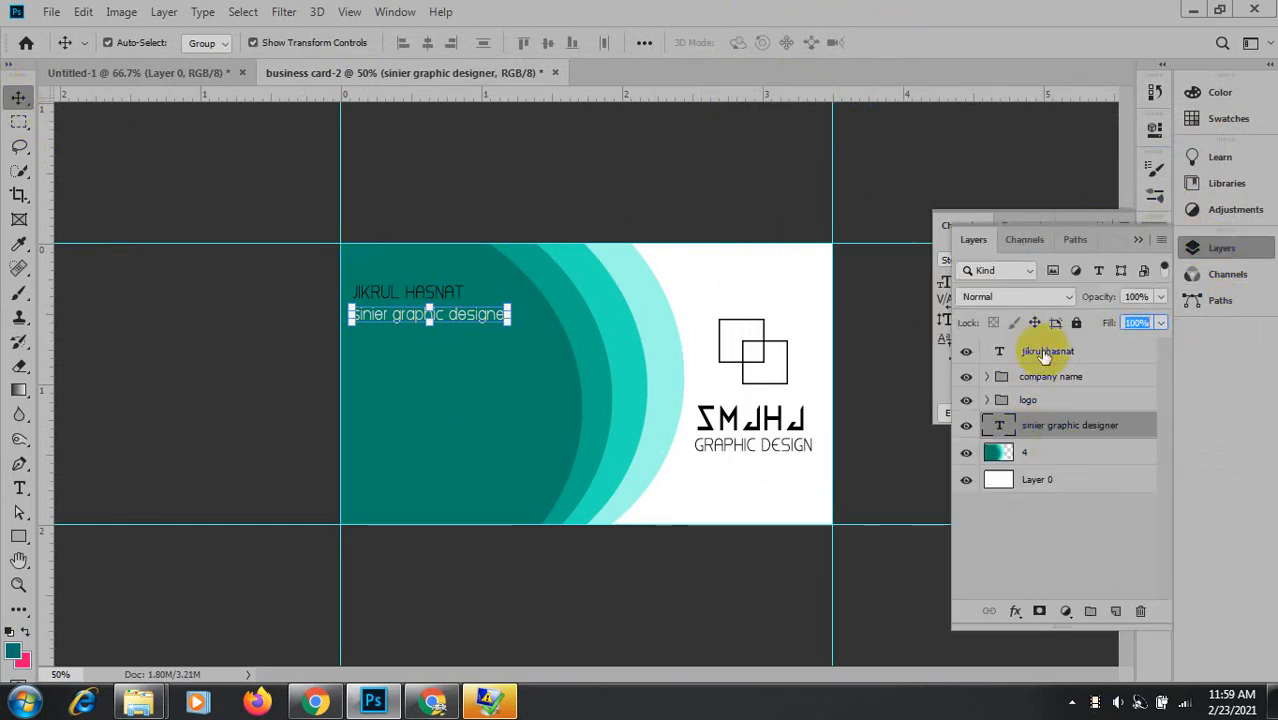
pyautogui.doubleClick(999, 352)
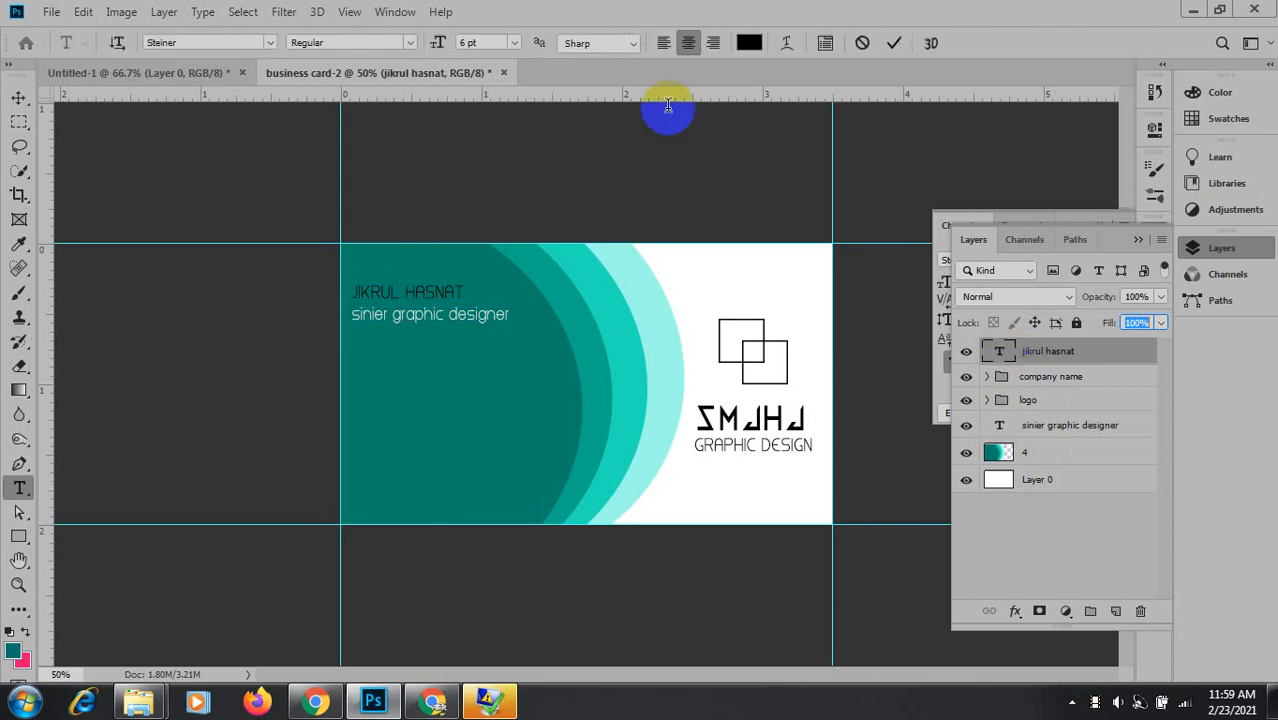
pyautogui.click(749, 42)
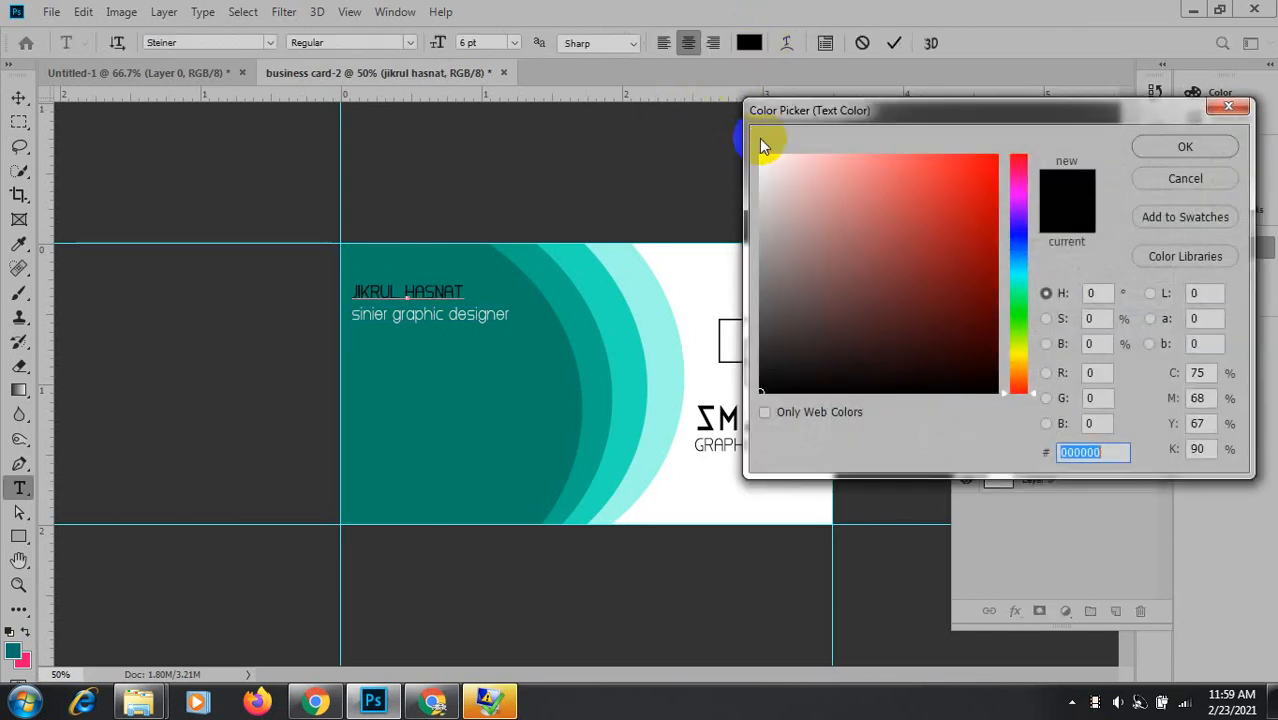
pyautogui.click(762, 156)
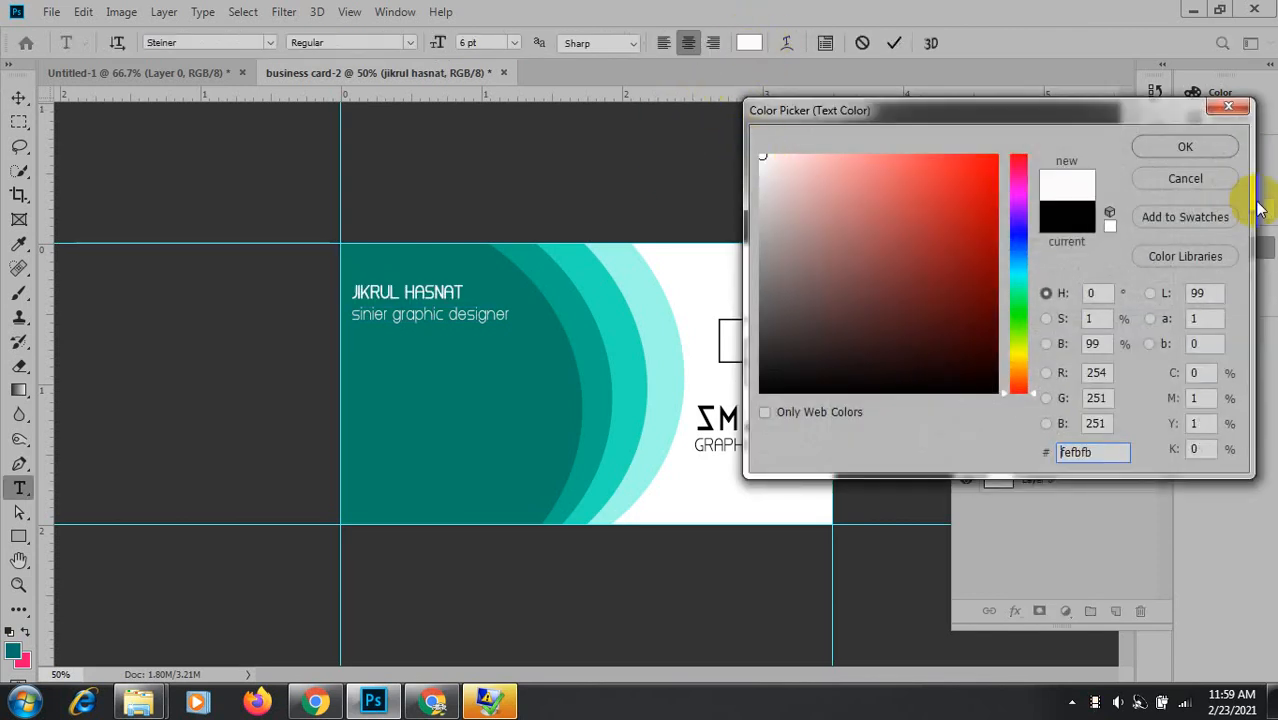
pyautogui.click(1192, 146)
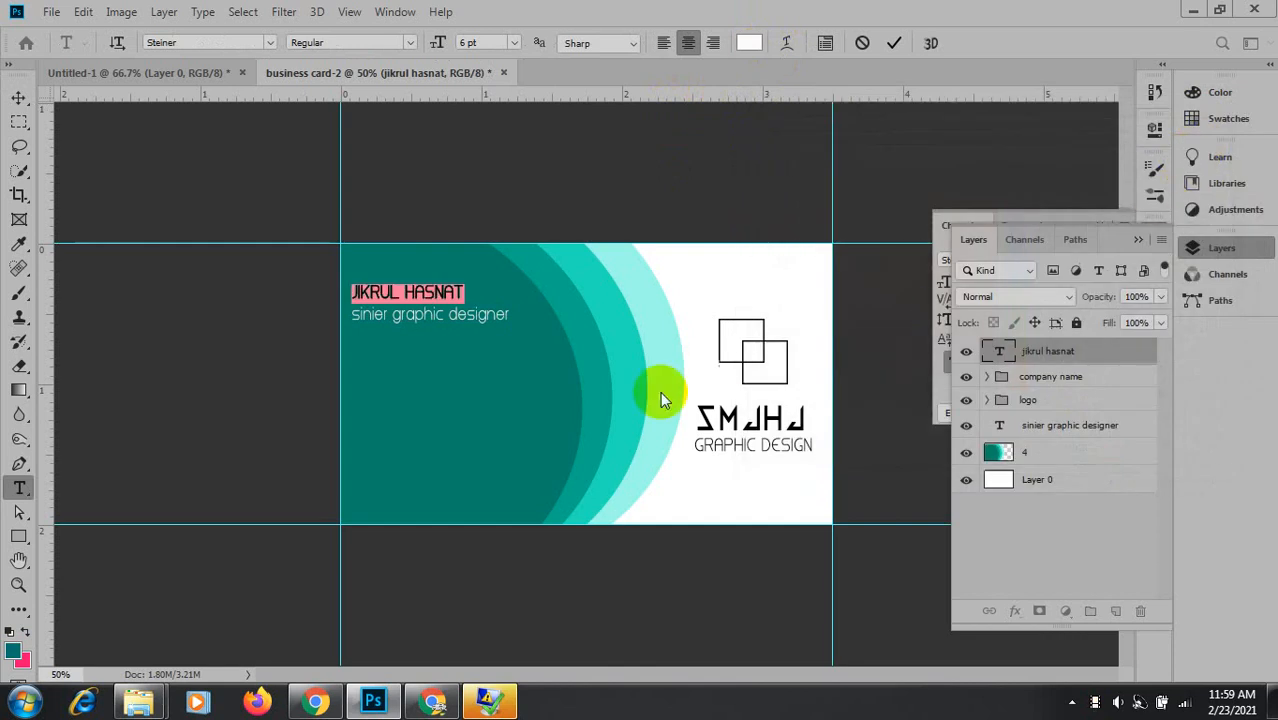
pyautogui.click(640, 171)
# Nudge the title line slightly upward beneath the name.
pyautogui.press('v')
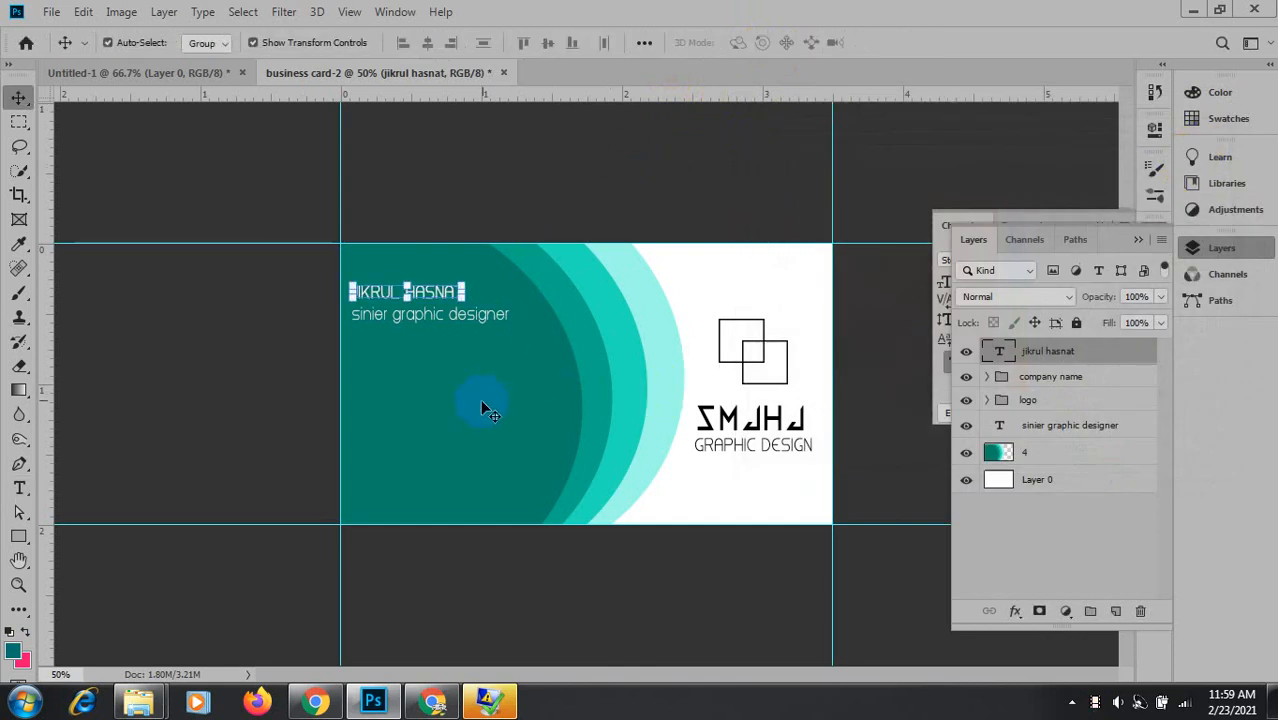
pyautogui.click(446, 461)
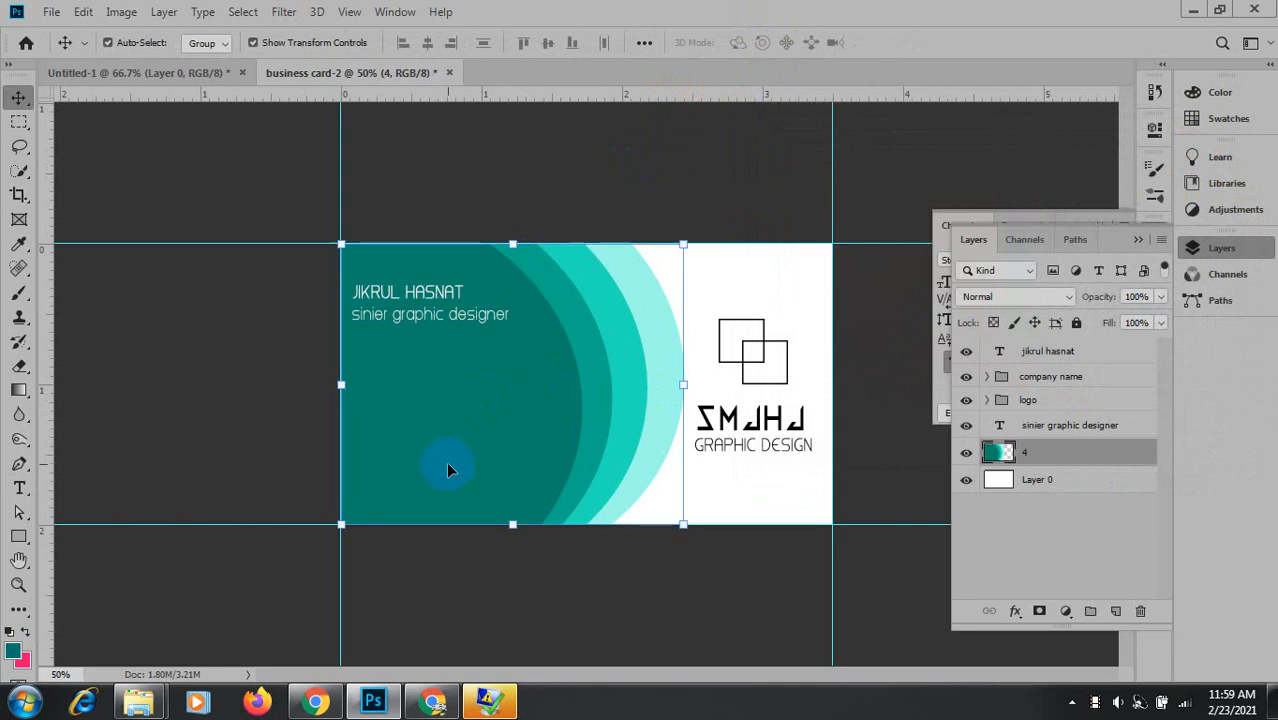
pyautogui.moveTo(419, 320); pyautogui.dragTo(420, 316)
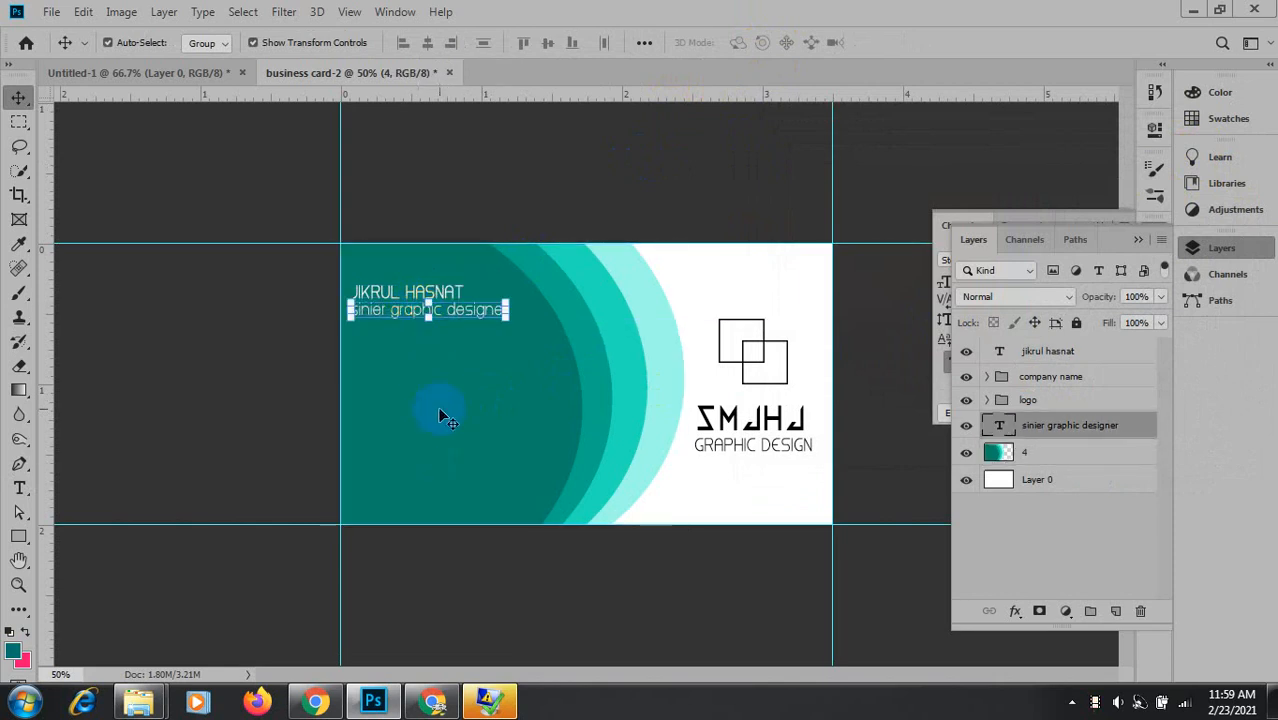
pyautogui.click(442, 414)
pyautogui.click(407, 311)
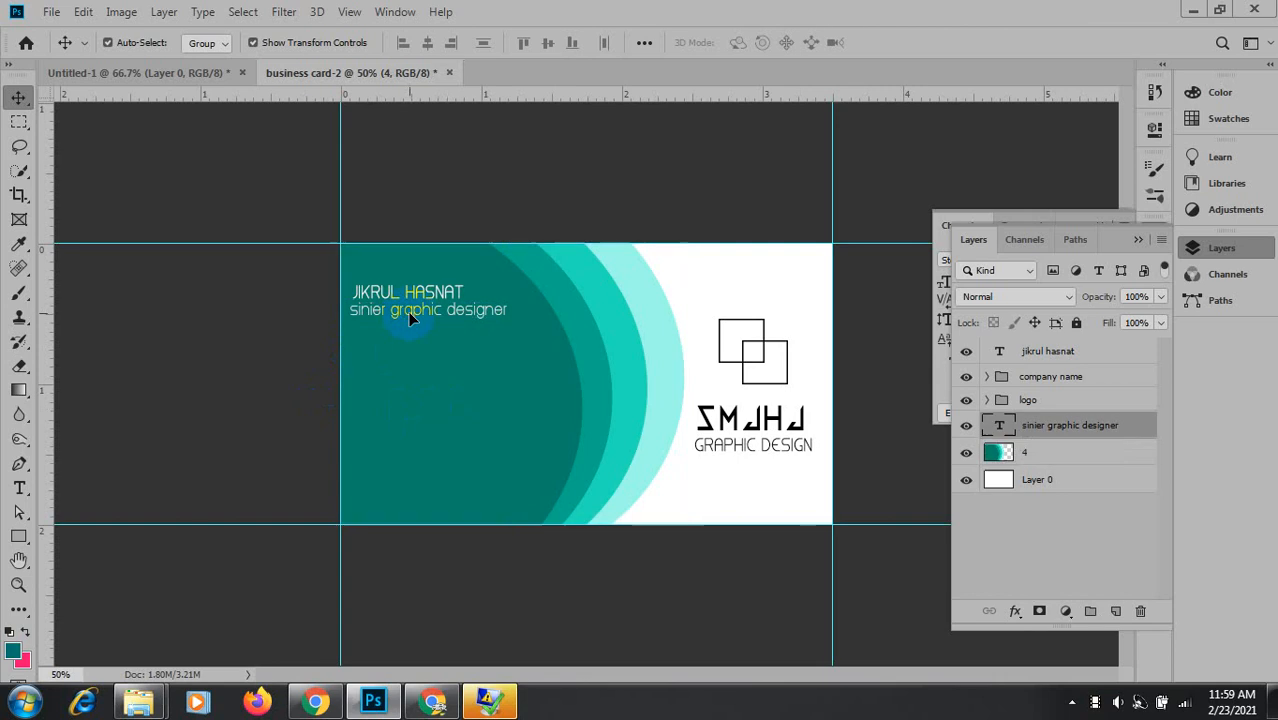
# Capitalize the title to read 'sinier Graphic Designer'.
pyautogui.doubleClick(1005, 425)
pyautogui.moveTo(390, 312); pyautogui.dragTo(400, 312)
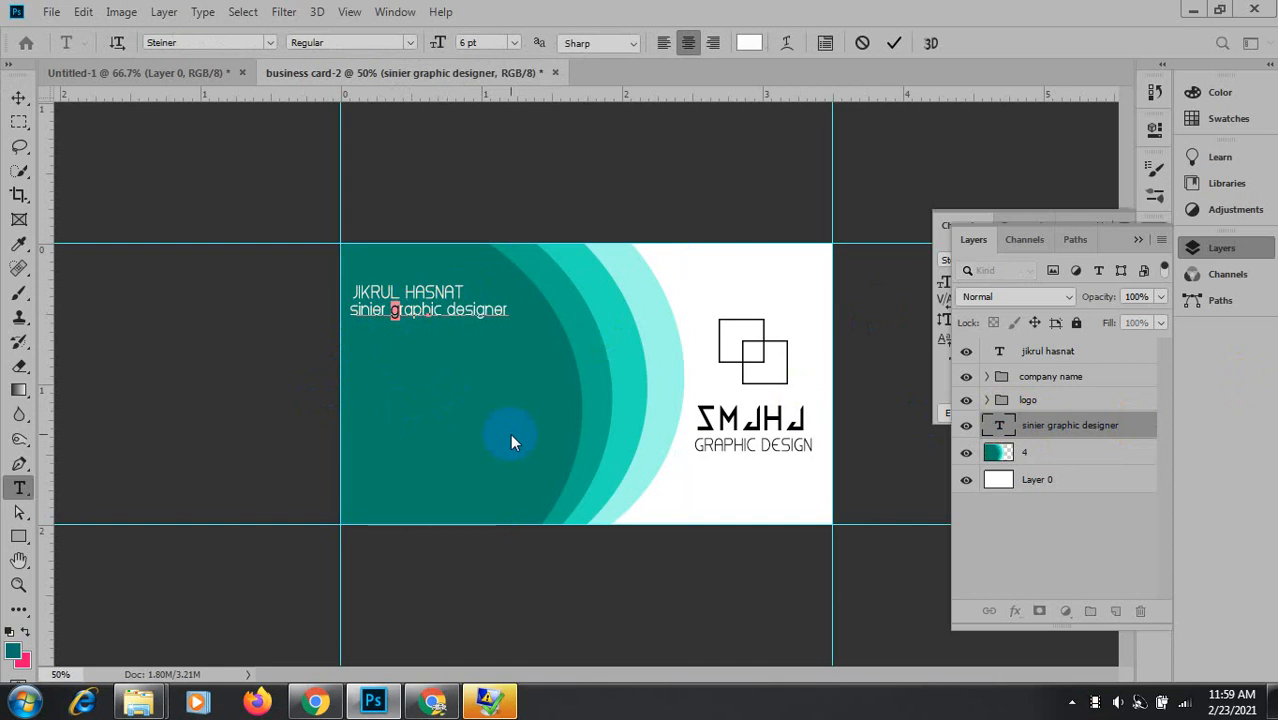
pyautogui.write('g')
pyautogui.click(395, 313)
pyautogui.moveTo(399, 310); pyautogui.dragTo(393, 311)
pyautogui.write('G')
pyautogui.click(452, 311)
pyautogui.write('d')
pyautogui.hotkey('shift', 'Left')
pyautogui.hotkey('ctrl', 'shift', 'k')
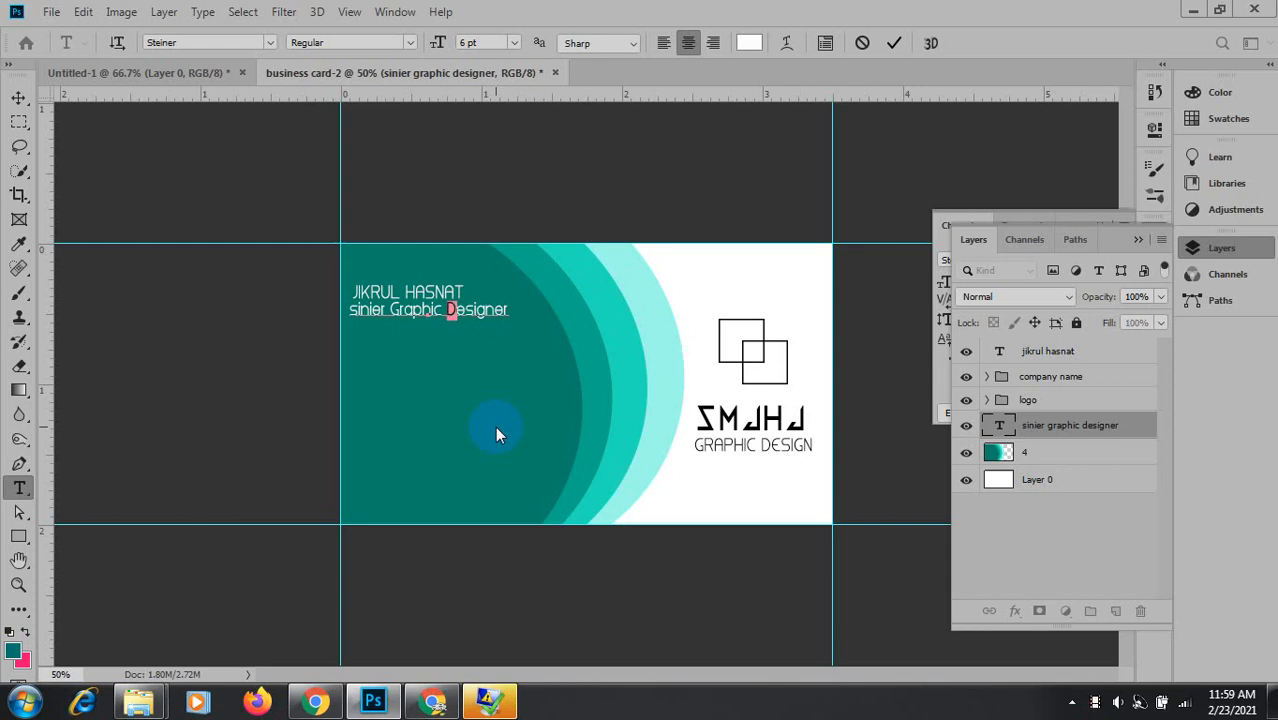
pyautogui.press('Right')
pyautogui.click(896, 42)
# Nudge the title slightly down and right so it sits snugly under the name.
pyautogui.press('v')
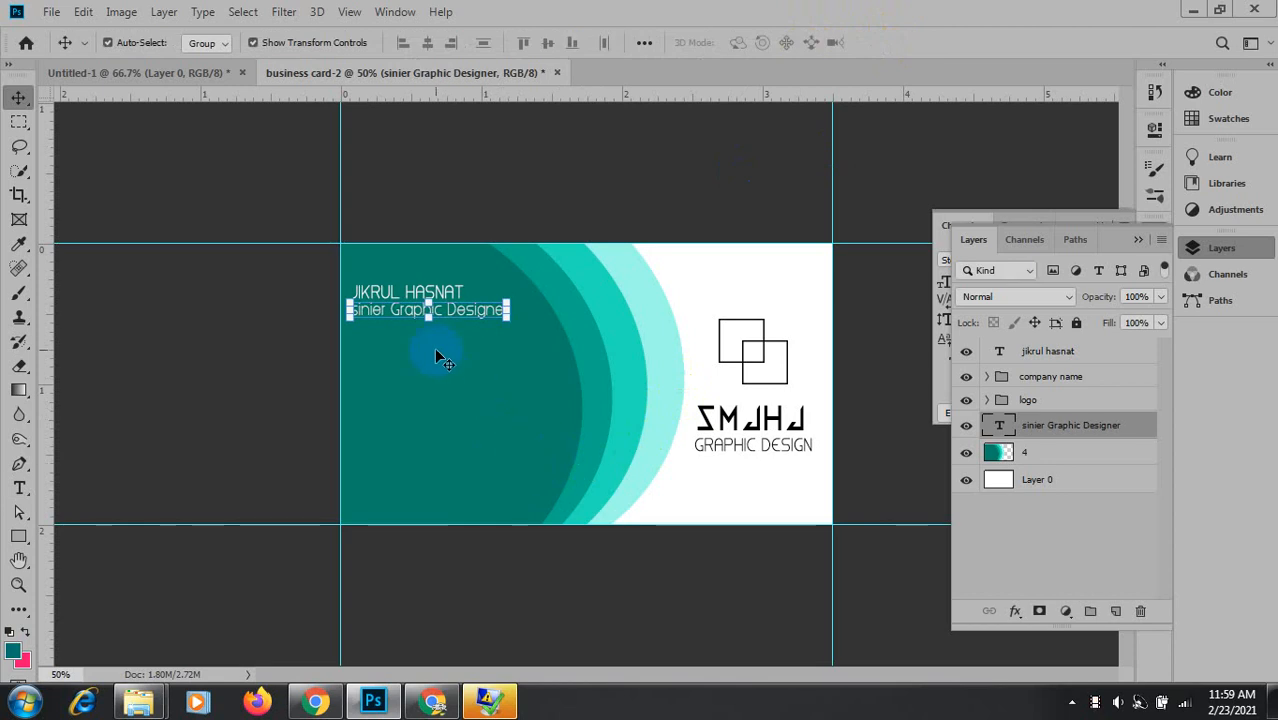
pyautogui.press('Down')
pyautogui.press('Down')
pyautogui.press('Down')
pyautogui.press('Down')
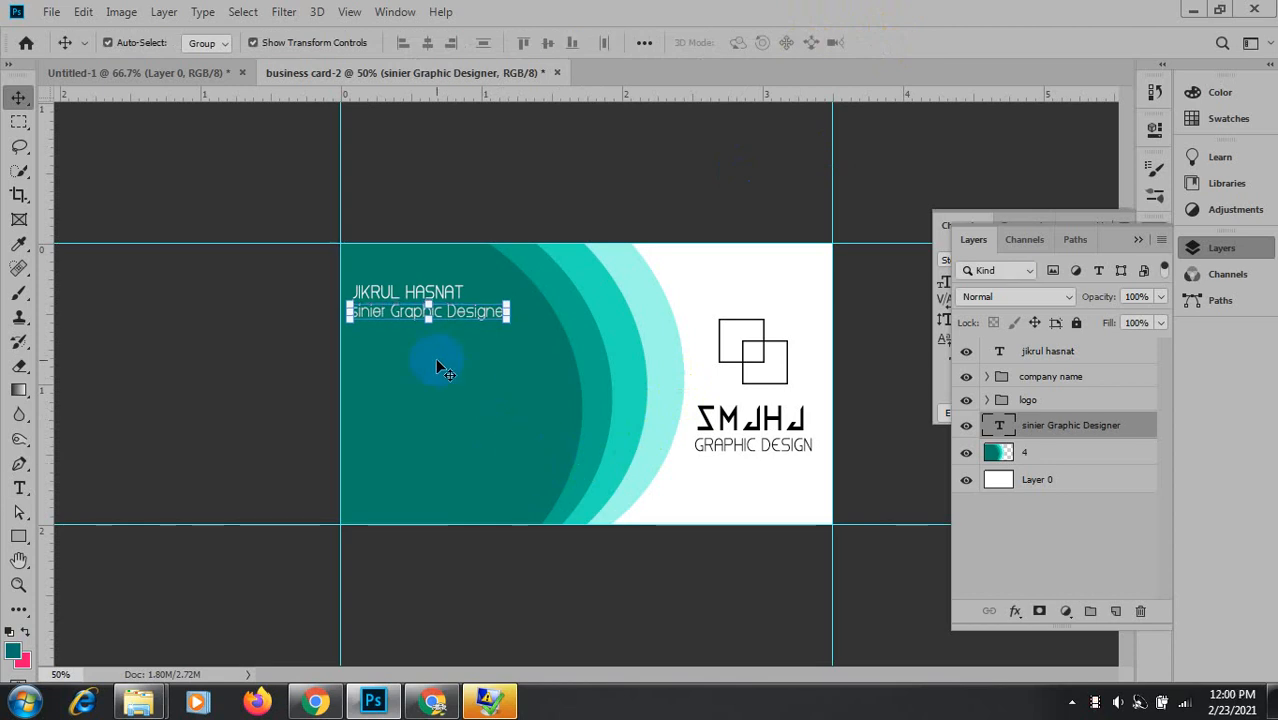
pyautogui.click(395, 385)
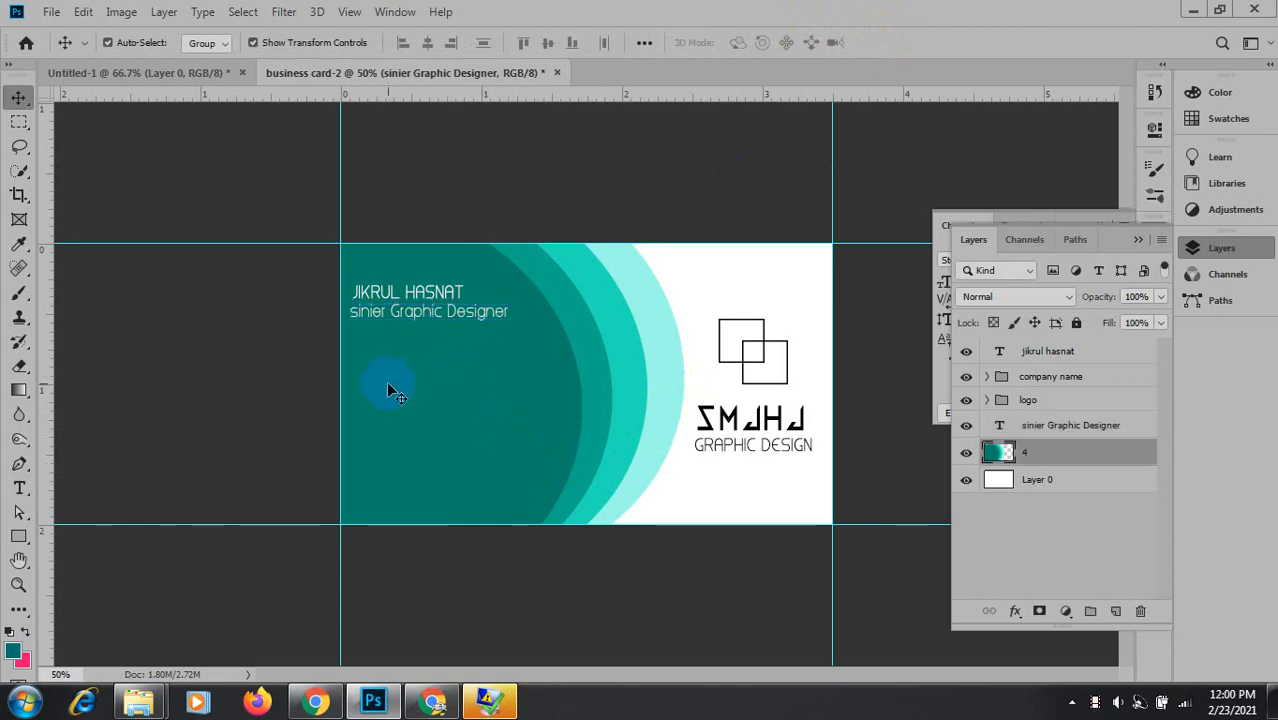
pyautogui.click(400, 318)
pyautogui.click(398, 318)
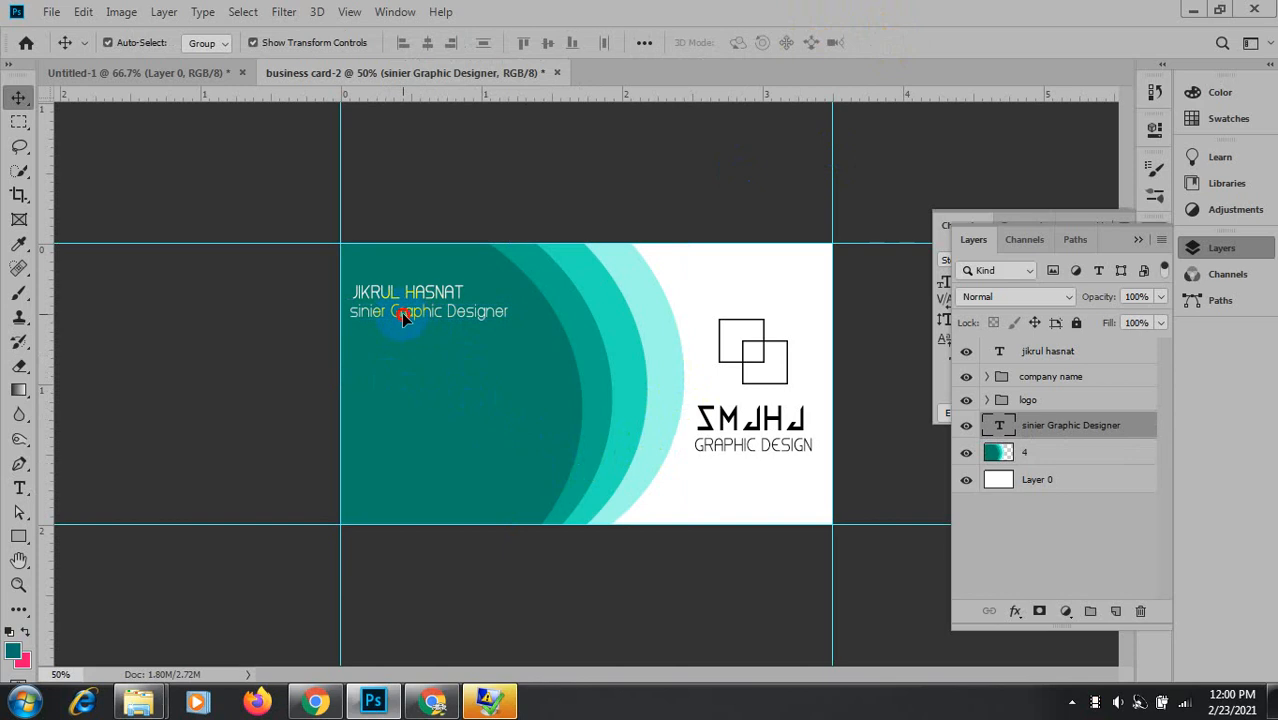
pyautogui.moveTo(398, 318); pyautogui.dragTo(404, 318)
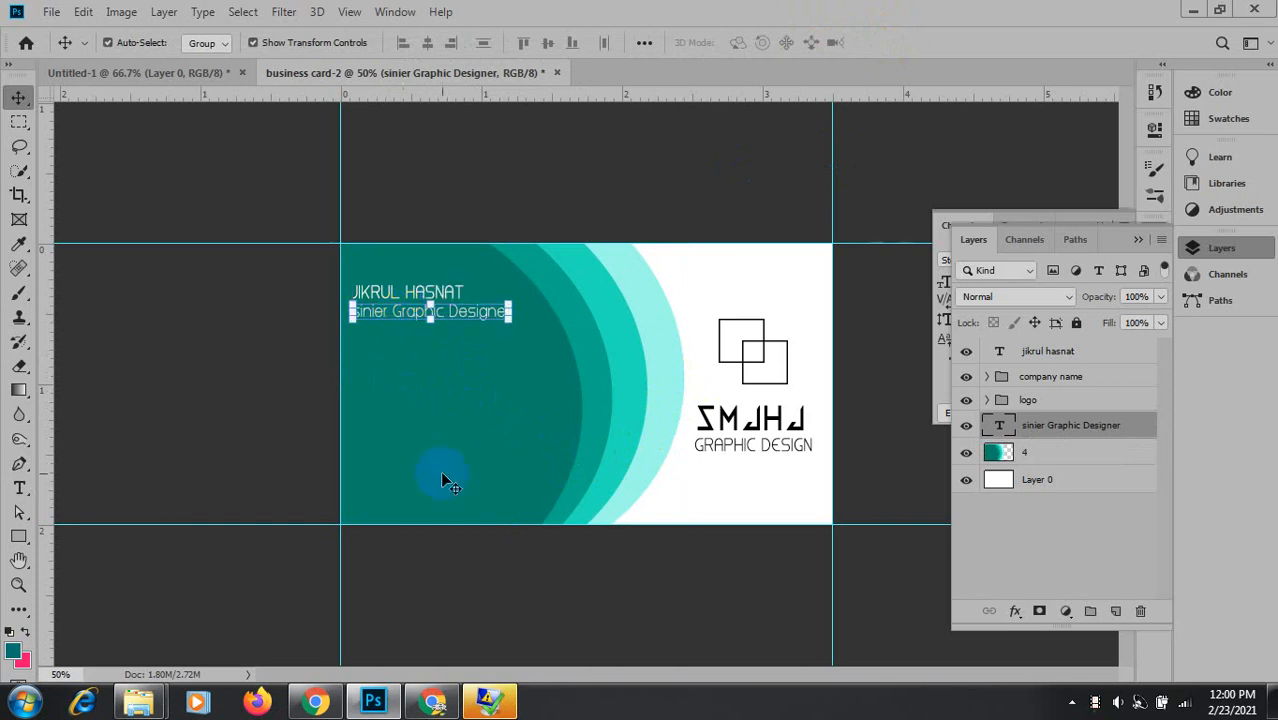
pyautogui.click(388, 381)
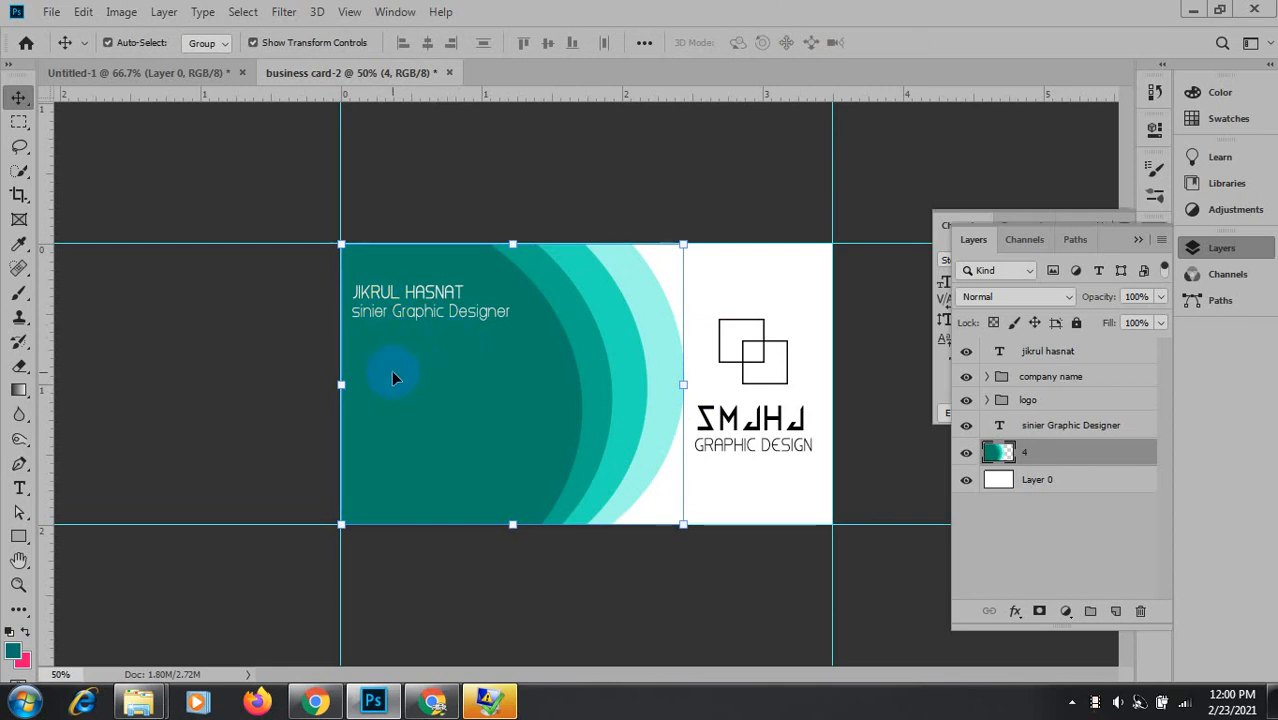
# Add a phone-number text line below the job title.
pyautogui.click(20, 487)
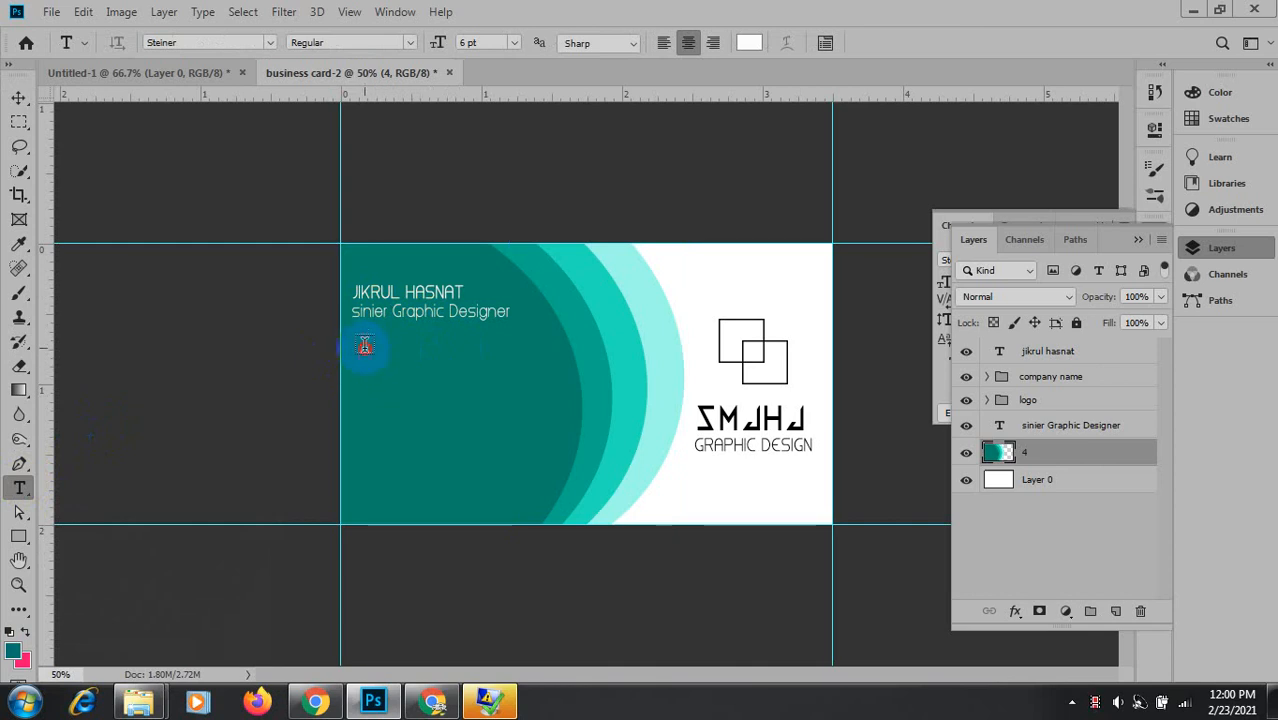
pyautogui.click(364, 346)
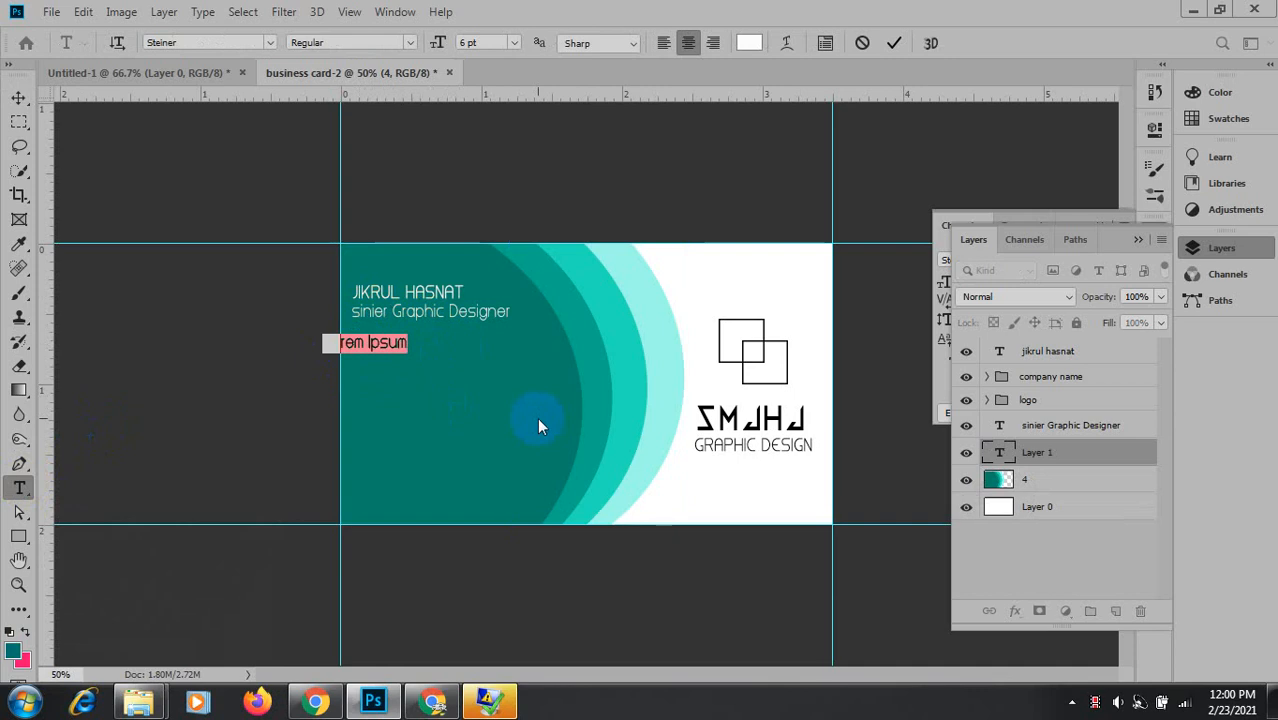
pyautogui.write('0')
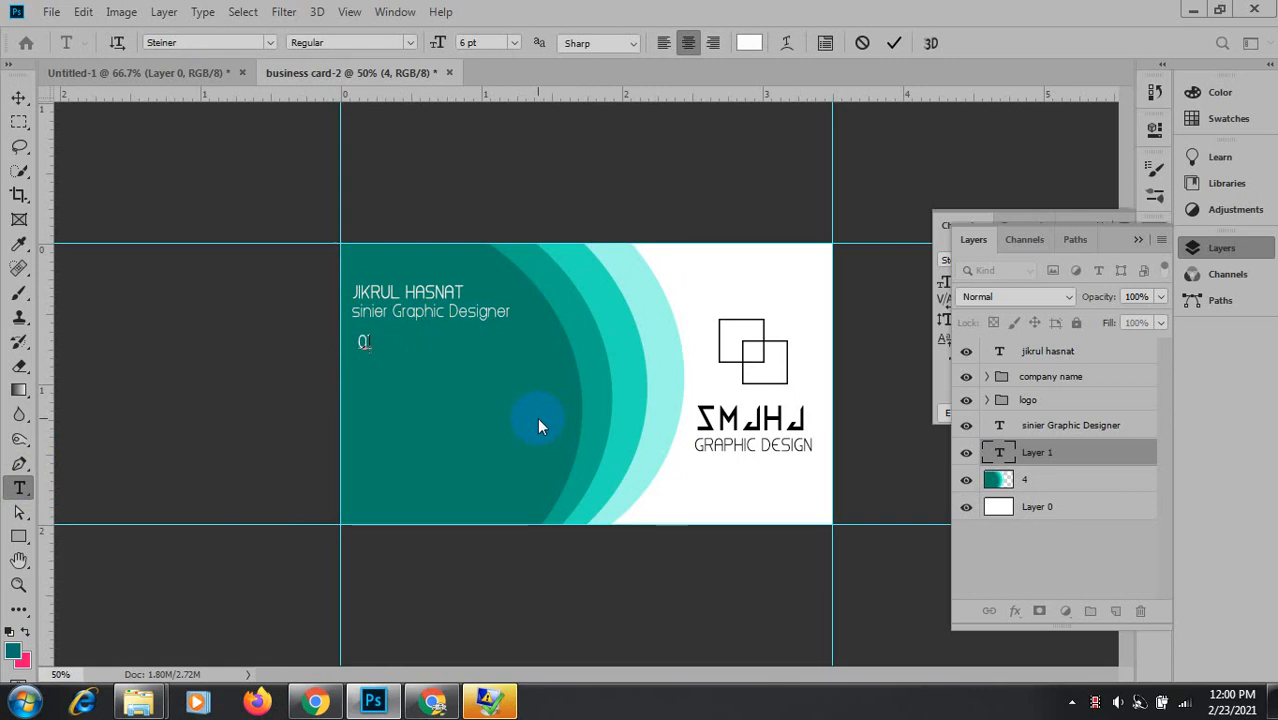
pyautogui.press('BackSpace')
pyautogui.write('=')
pyautogui.press('BackSpace')
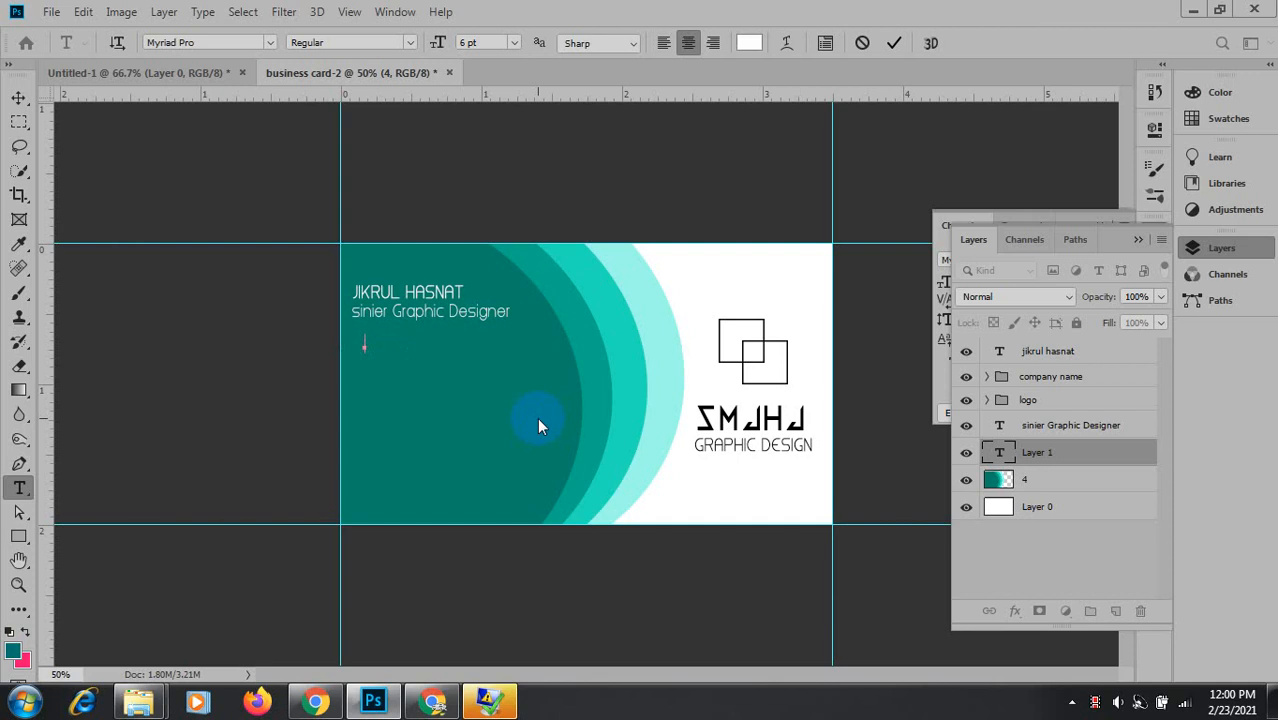
pyautogui.write('+88')
pyautogui.press('BackSpace')
pyautogui.write('017  11-')
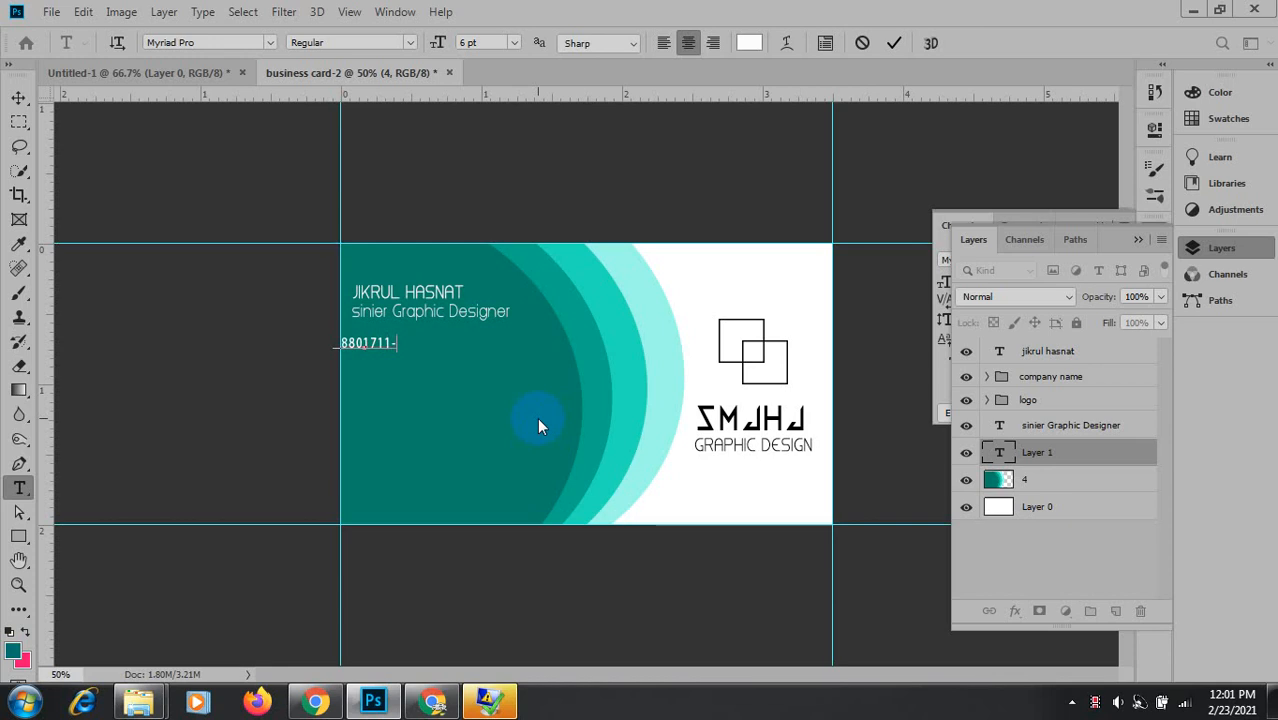
pyautogui.write('00 000')
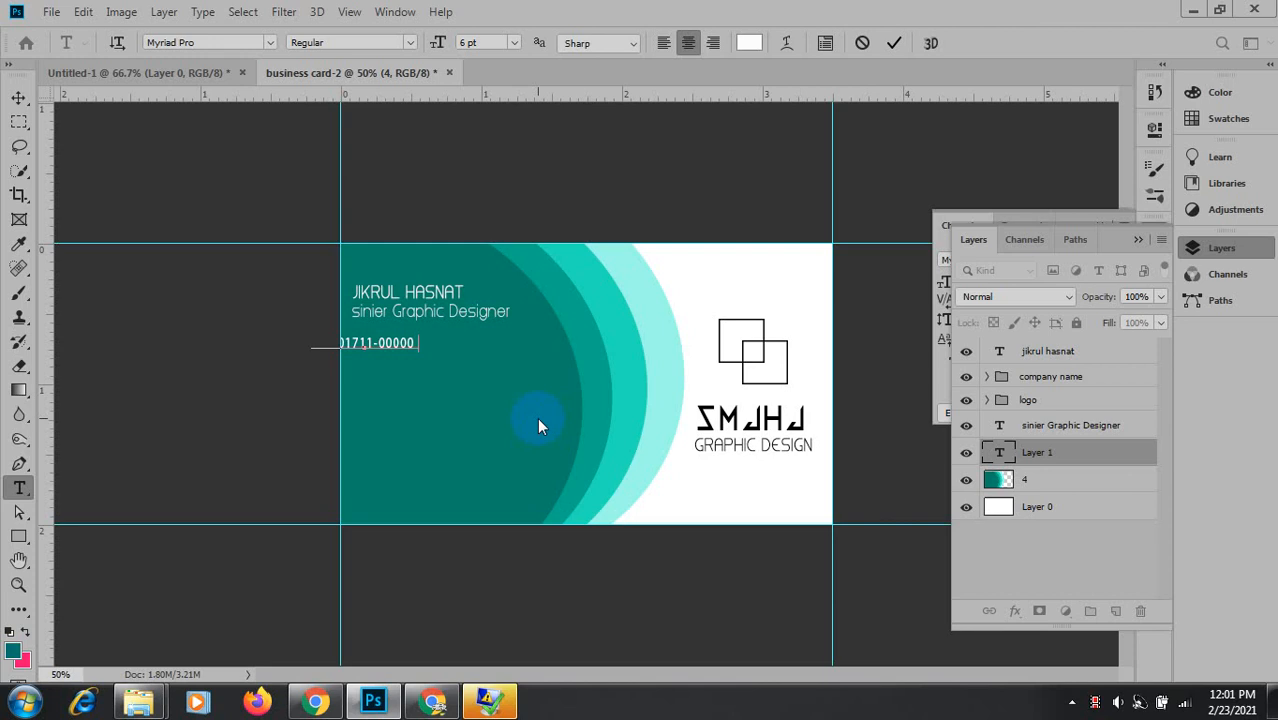
pyautogui.click(893, 42)
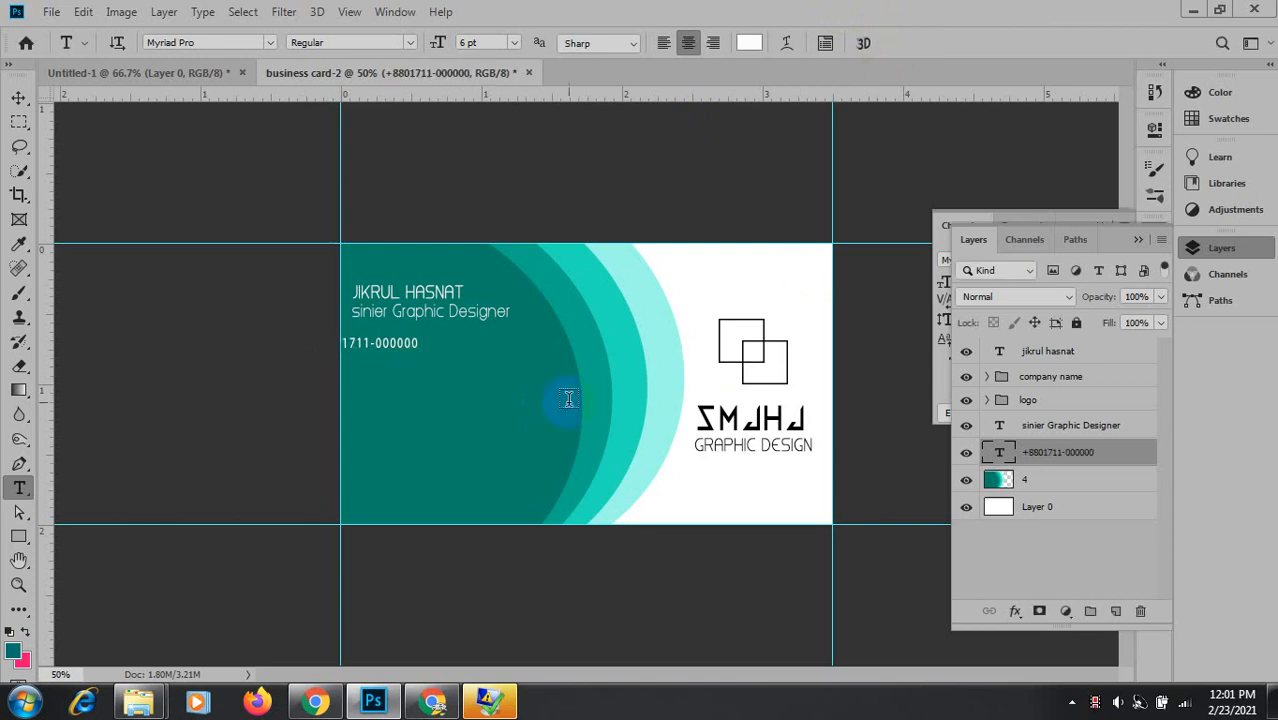
# Move the phone number into left alignment with the name.
pyautogui.click(19, 97)
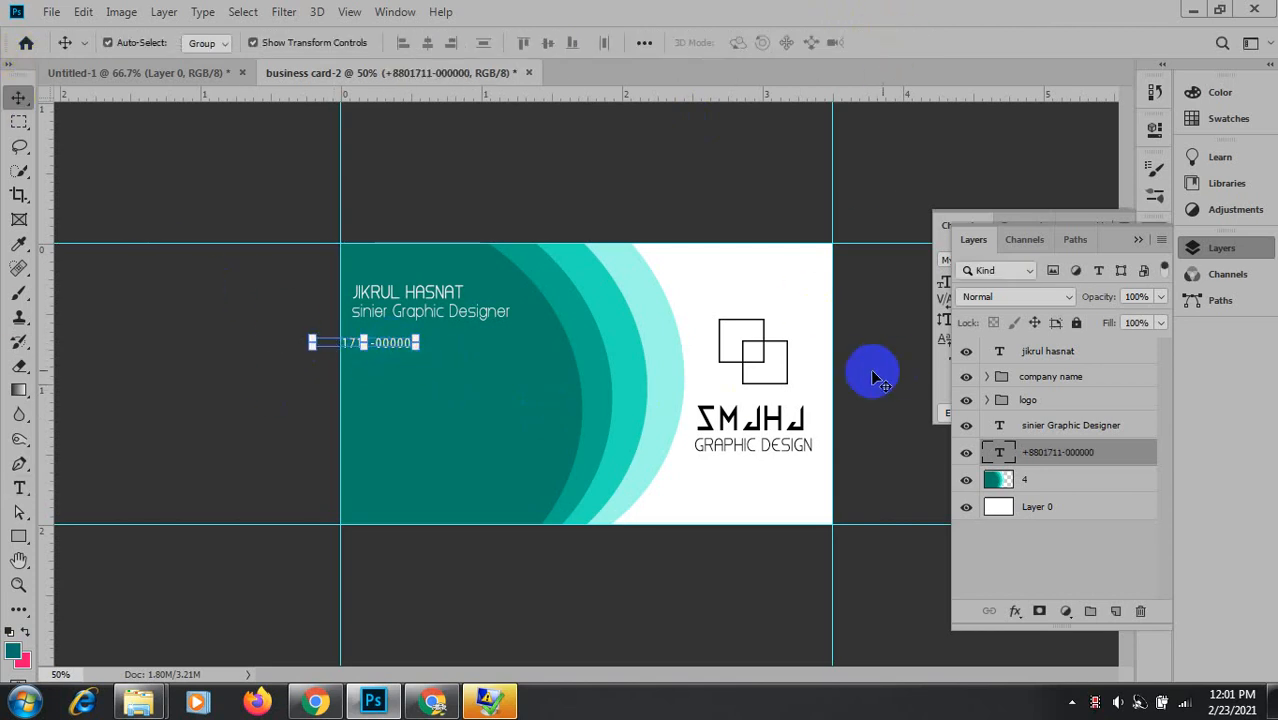
pyautogui.moveTo(385, 343); pyautogui.dragTo(425, 338)
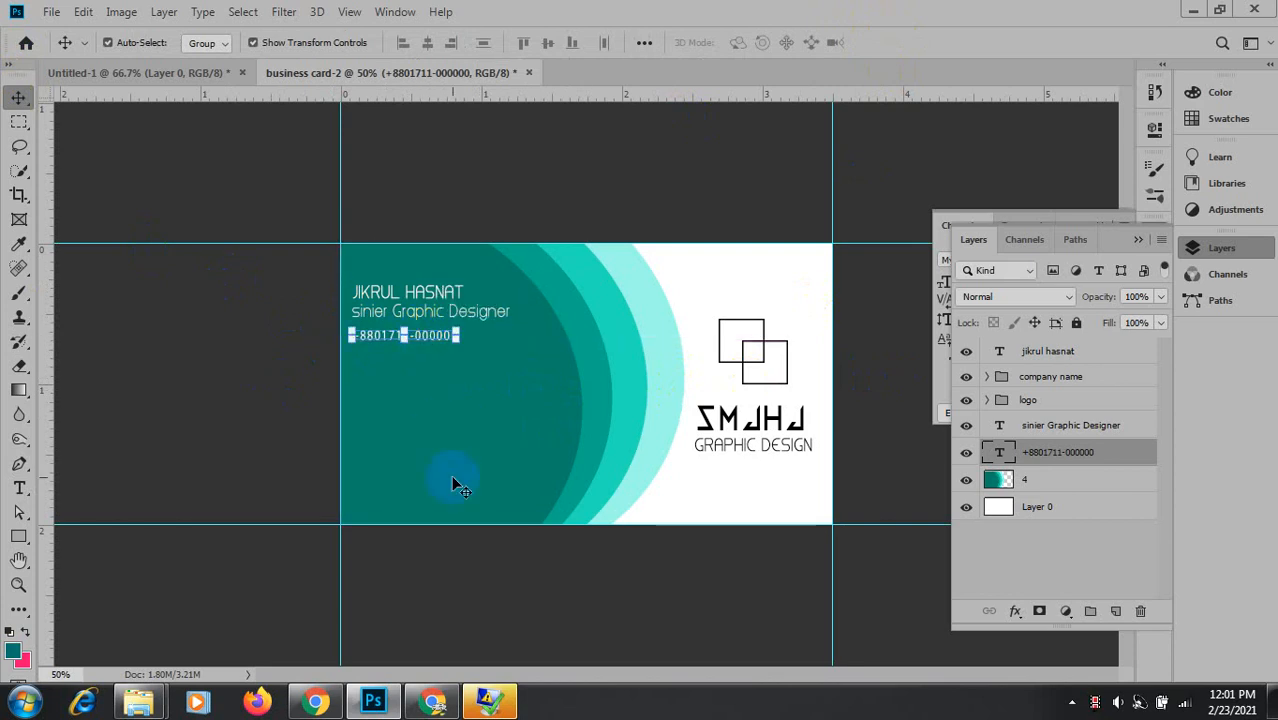
pyautogui.click(398, 489)
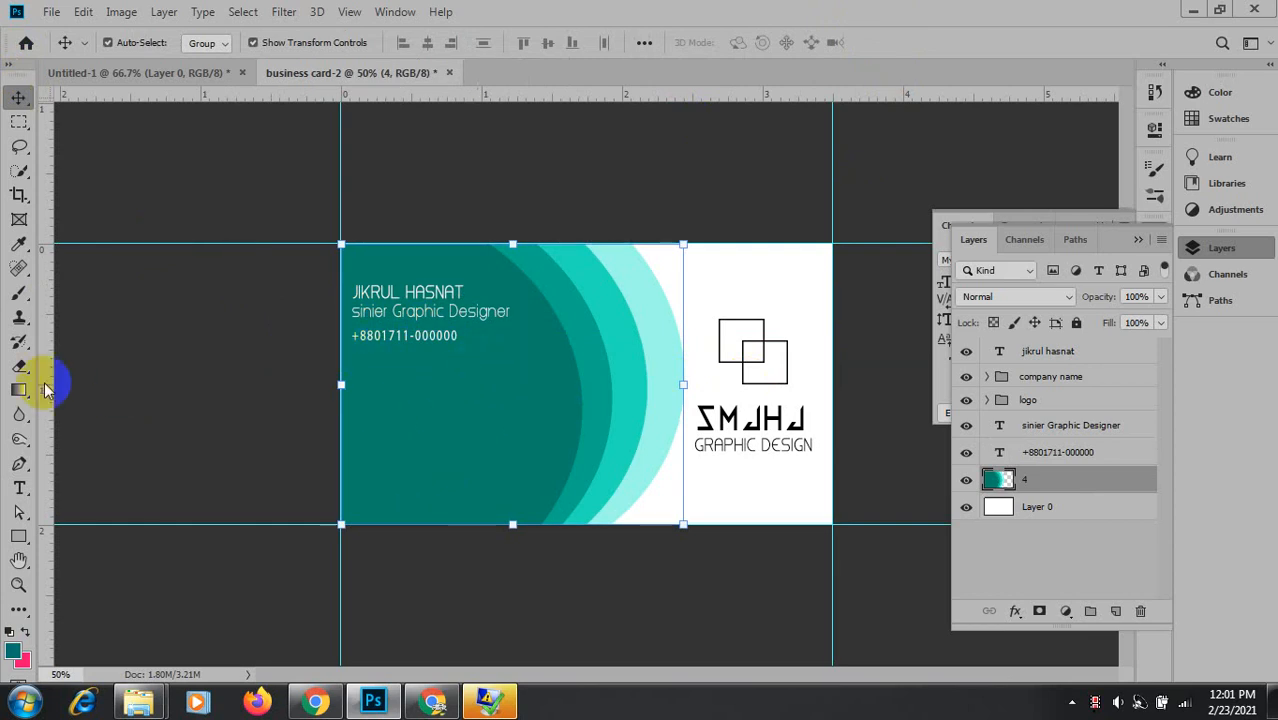
pyautogui.click(19, 487)
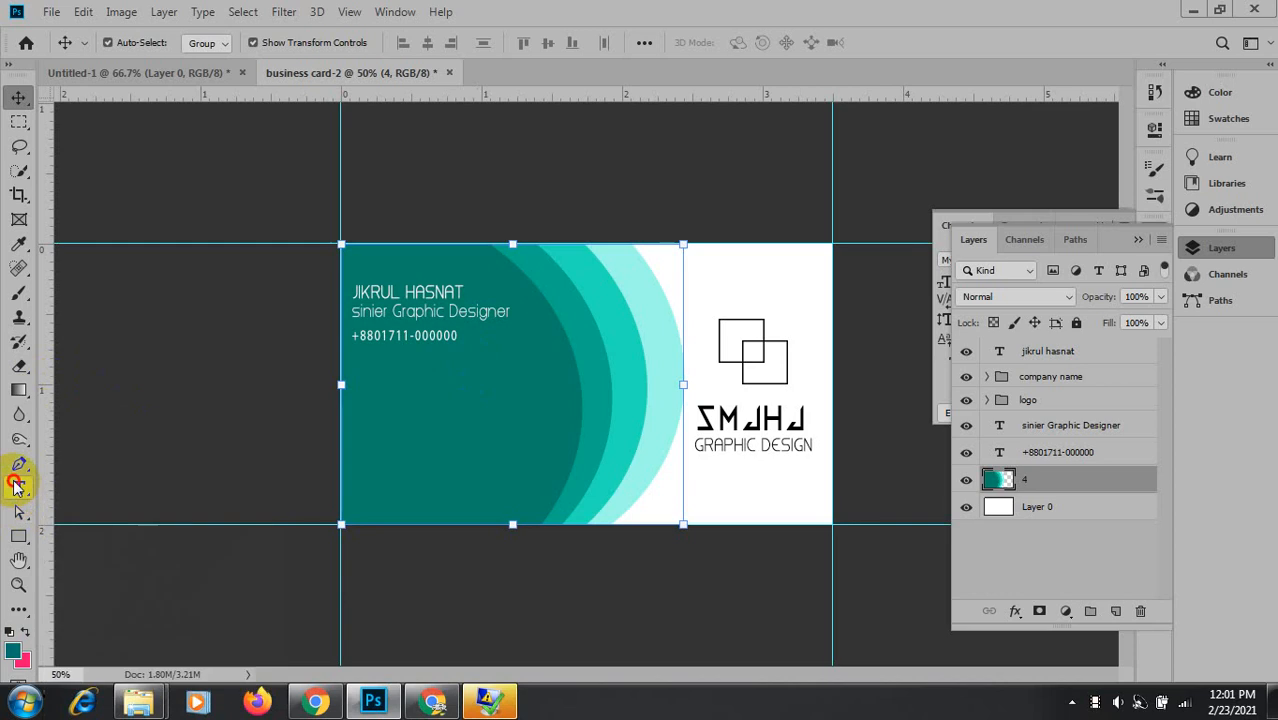
# Type the address as a new white text line below the phone number and commit it.
pyautogui.click(371, 374)
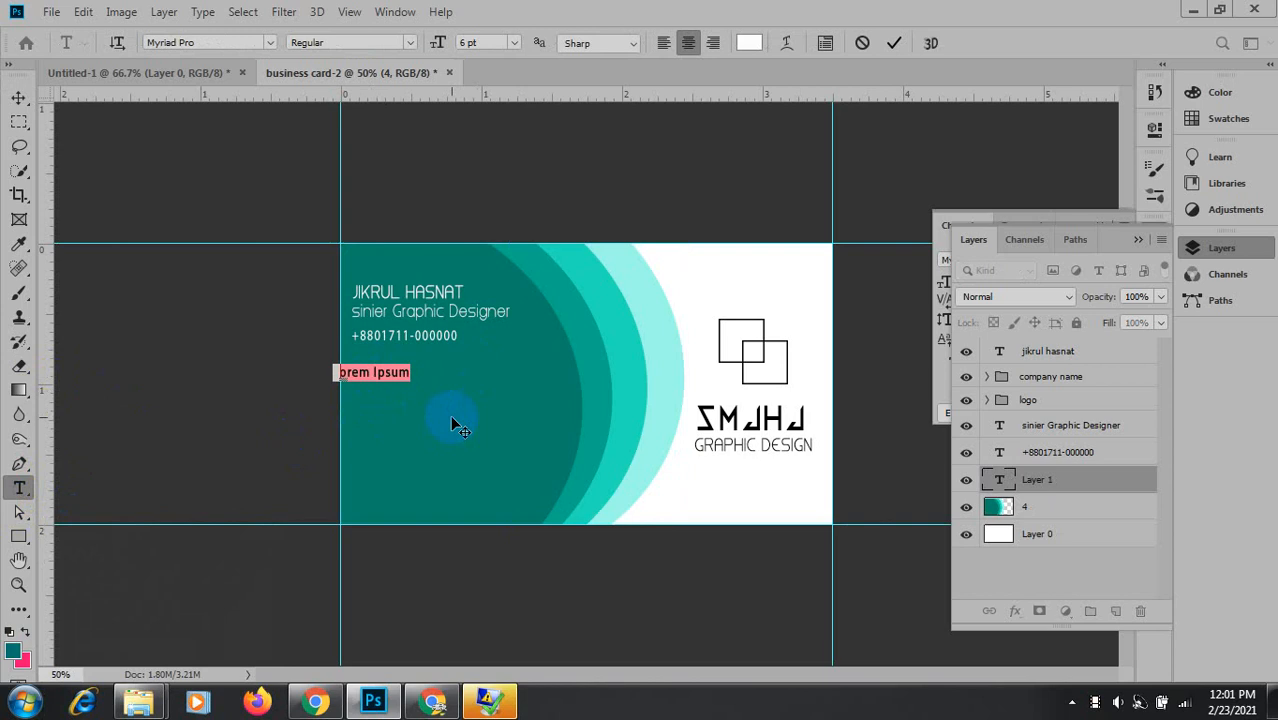
pyautogui.click(450, 415)
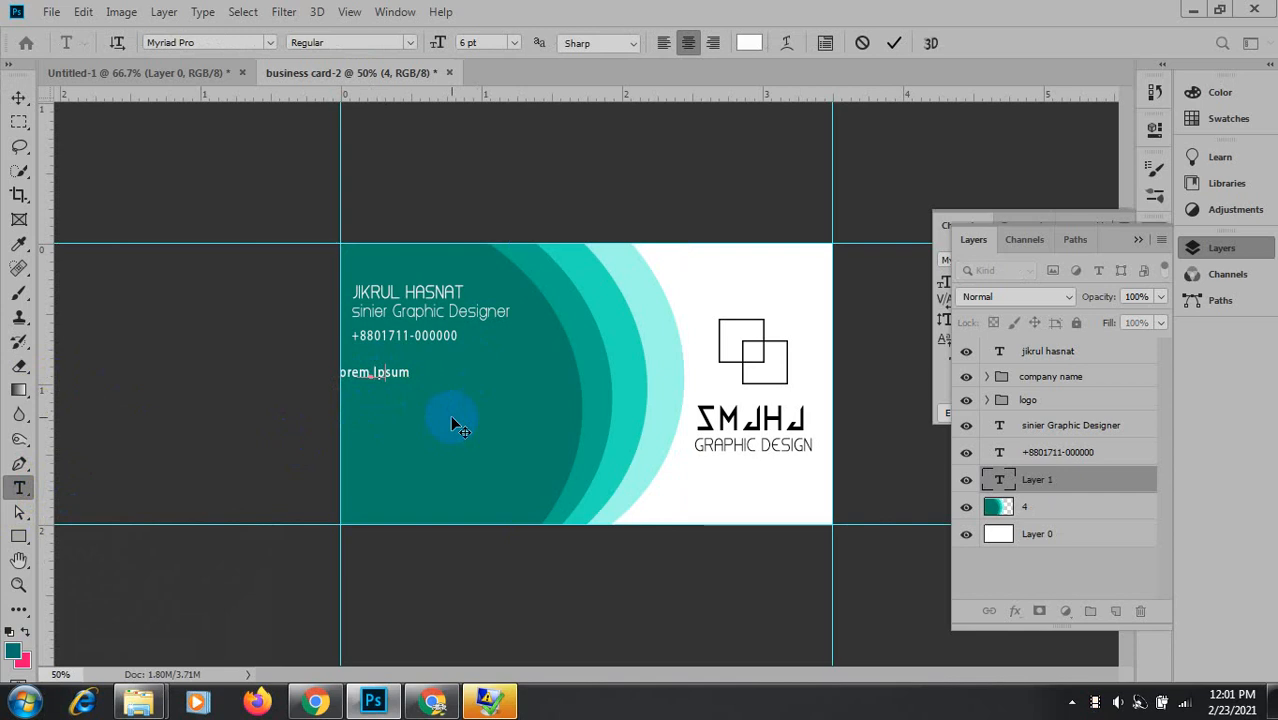
pyautogui.write('rong')
pyautogui.press('BackSpace')
pyautogui.press('BackSpace')
pyautogui.press('BackSpace')
pyautogui.press('BackSpace')
pyautogui.write('Mor')
pyautogui.press('BackSpace')
pyautogui.write('da')
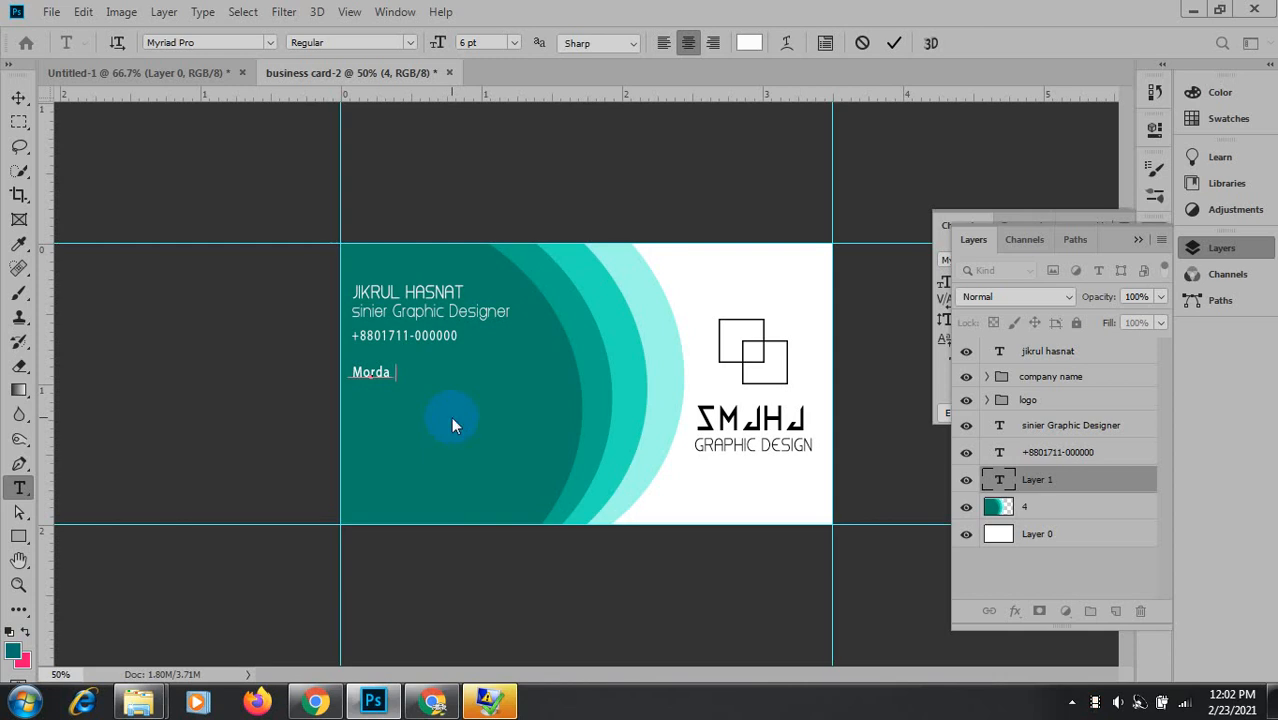
pyautogui.press('BackSpace')
pyautogui.press('BackSpace')
pyautogui.write('n Ra')
pyautogui.click(898, 45)
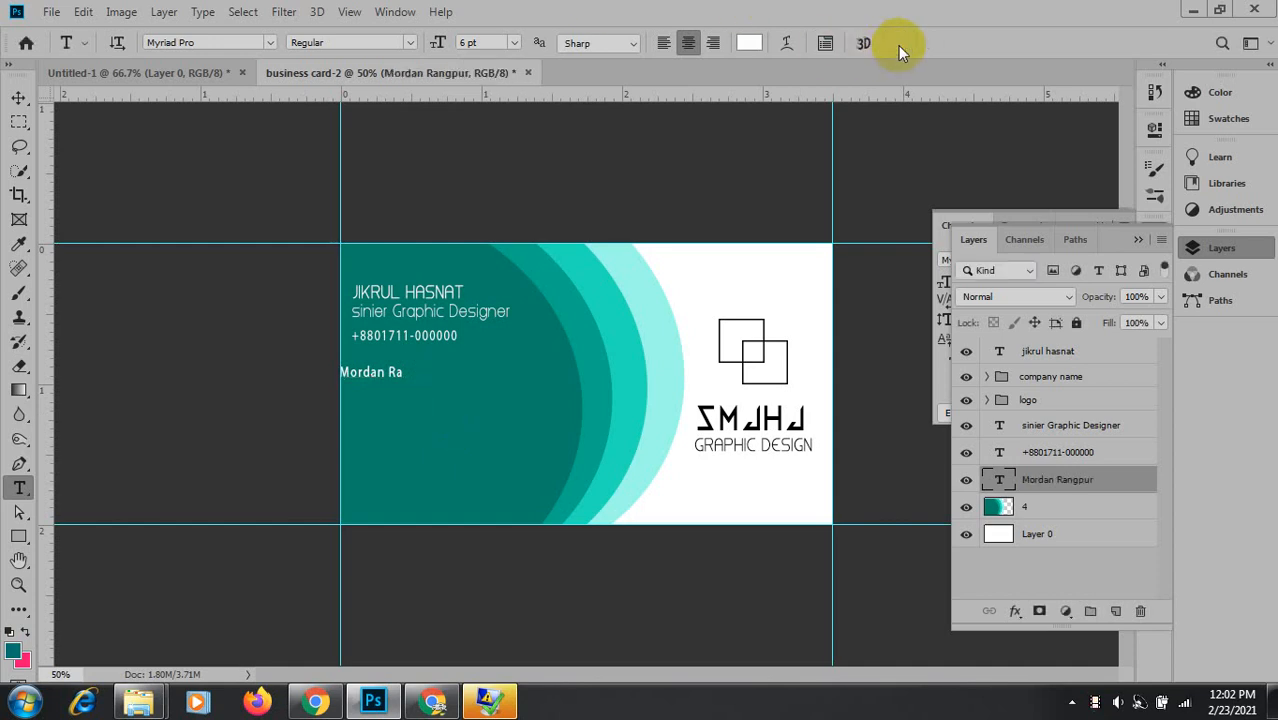
# Drag the address line so it aligns under the phone number.
pyautogui.click(27, 101)
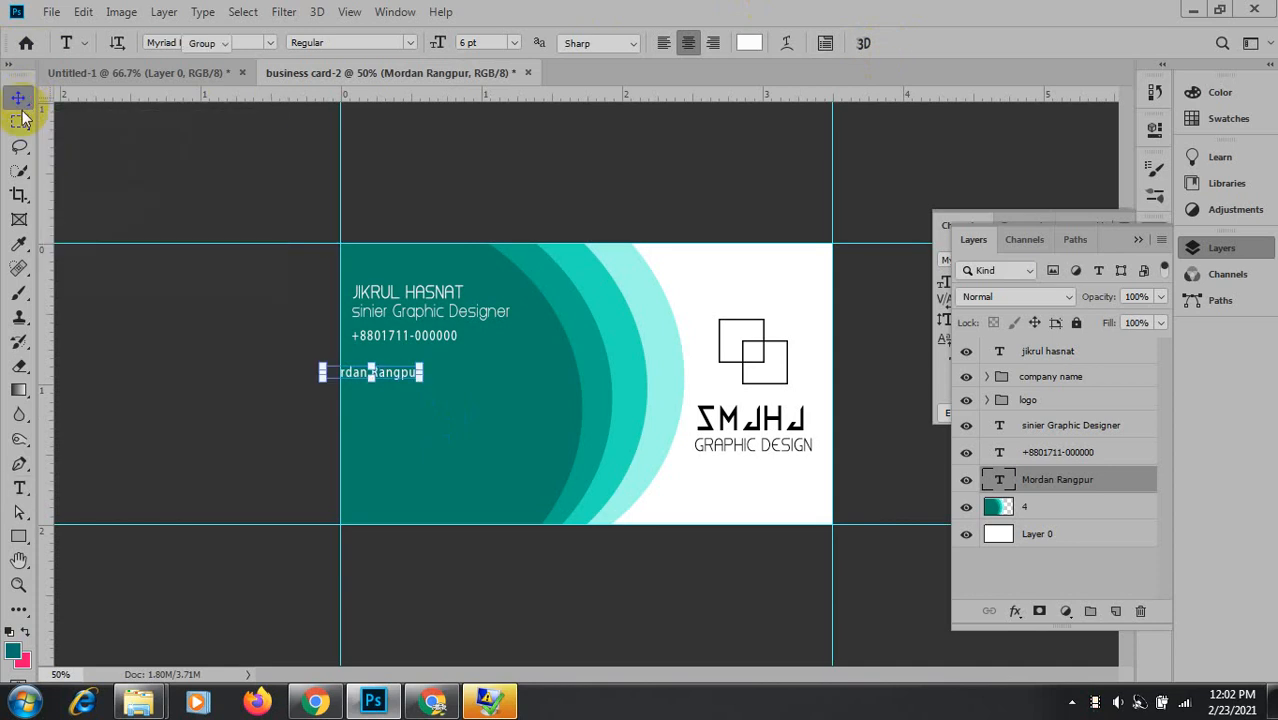
pyautogui.moveTo(389, 374); pyautogui.dragTo(425, 368)
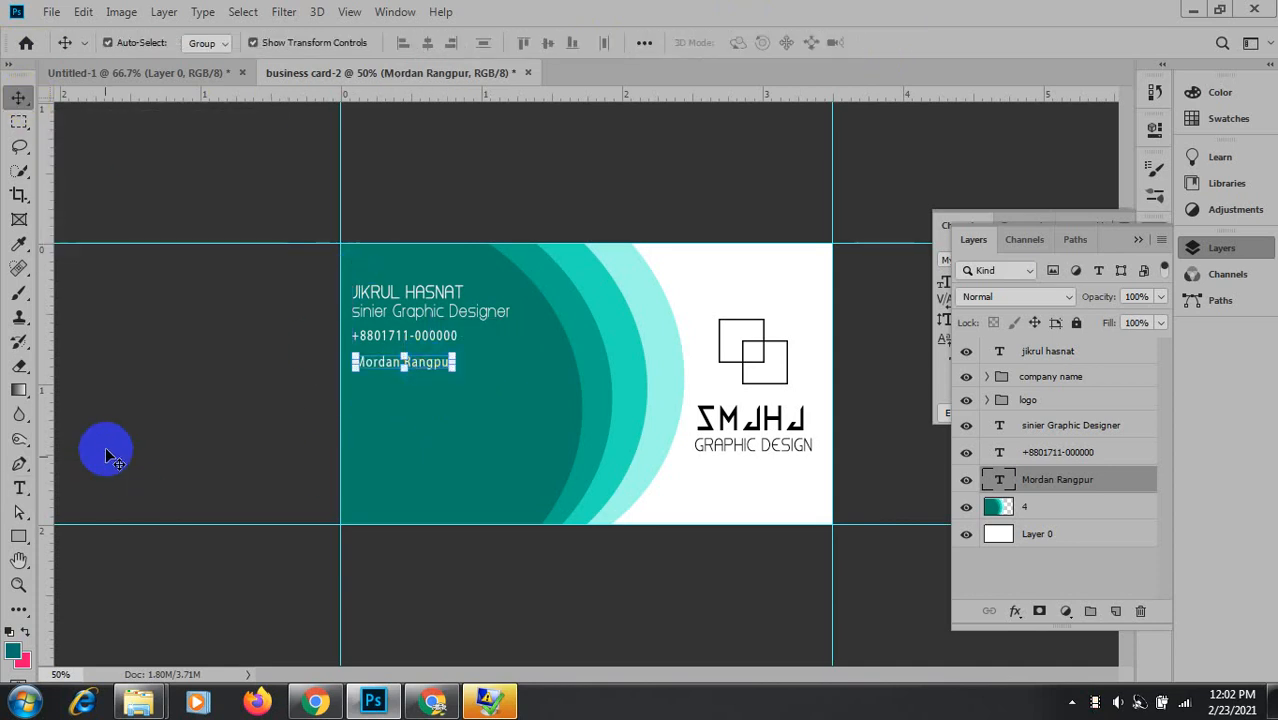
pyautogui.click(391, 414)
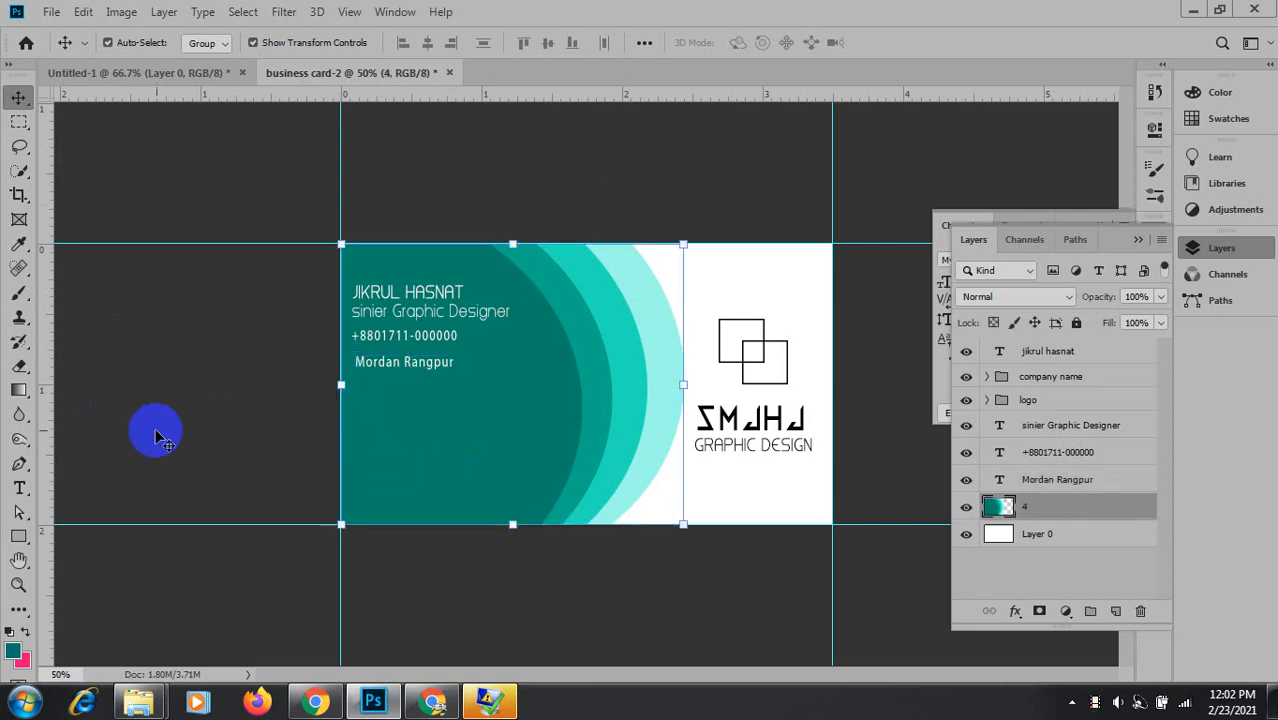
pyautogui.click(19, 487)
pyautogui.click(366, 388)
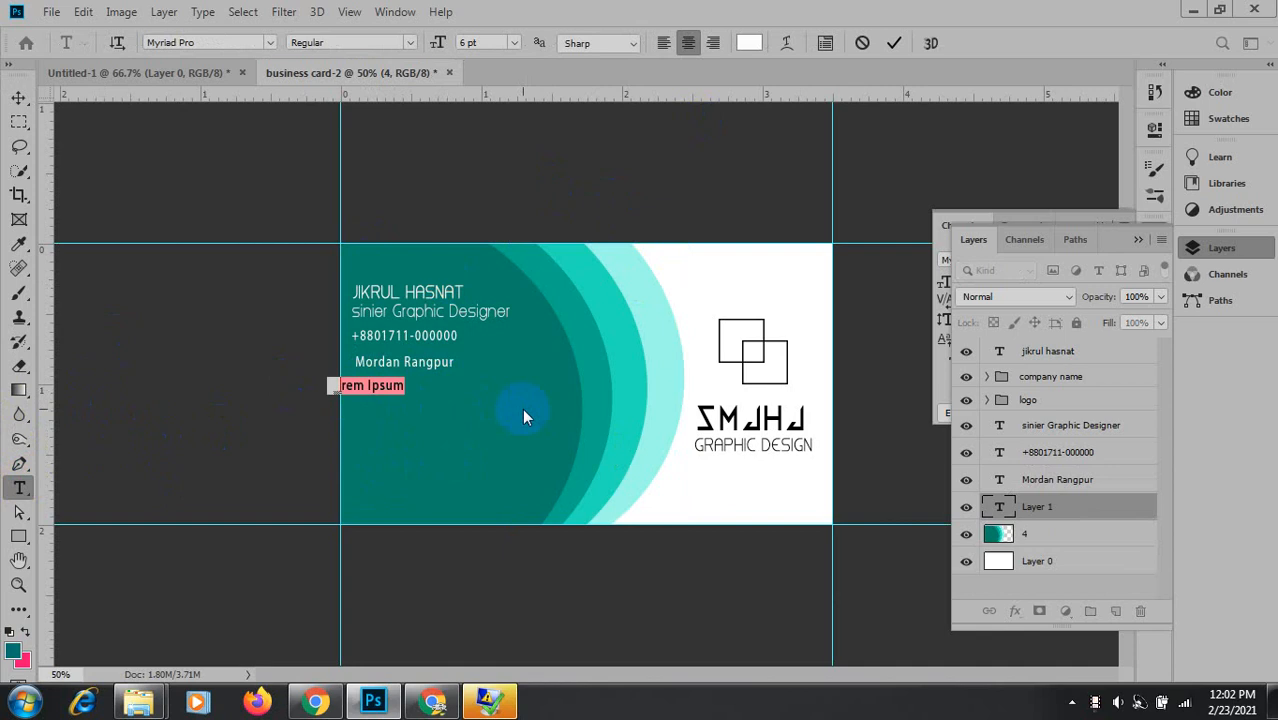
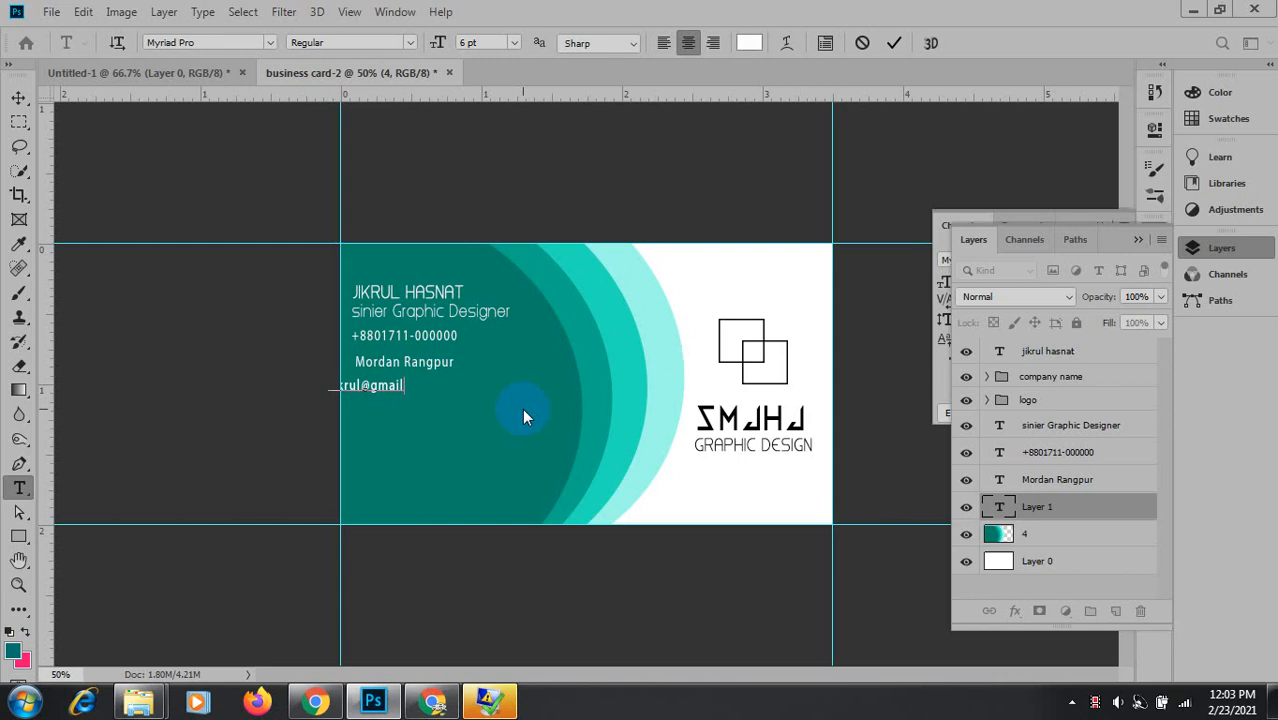
pyautogui.click(893, 43)
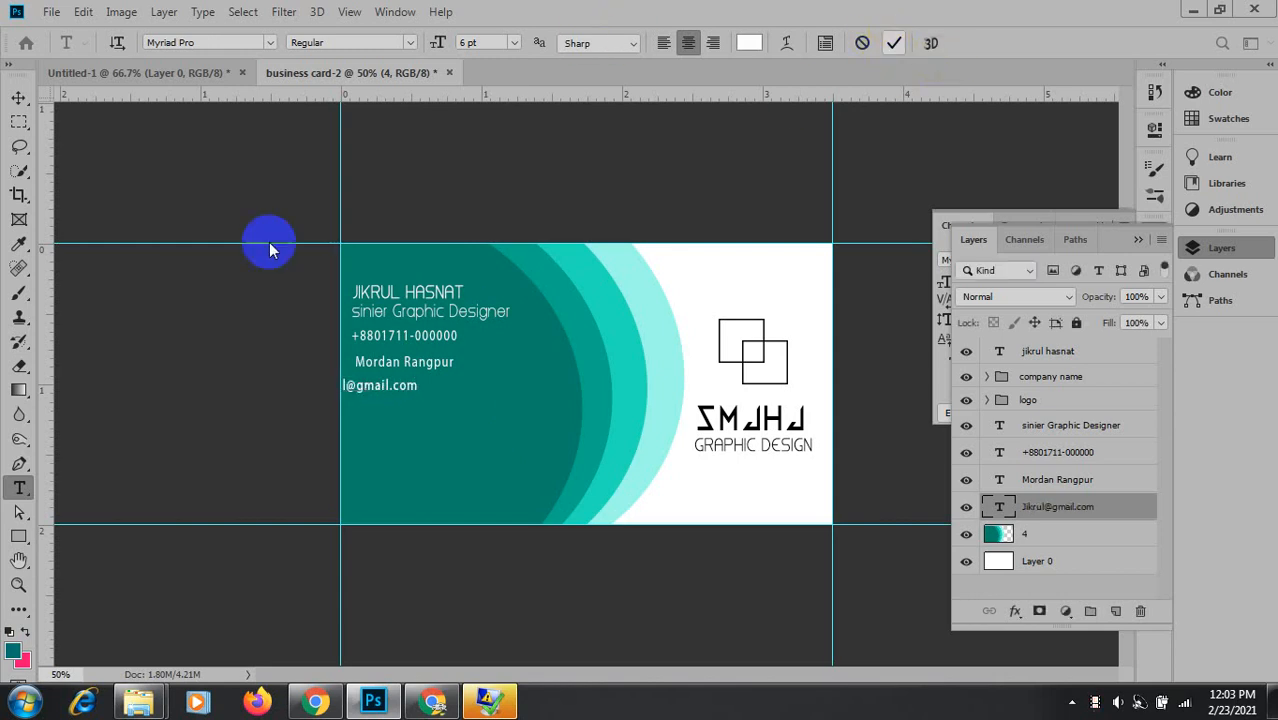
# Drag the e-mail line so it aligns under the address.
pyautogui.click(19, 97)
pyautogui.moveTo(382, 386); pyautogui.dragTo(421, 383)
pyautogui.click(362, 520)
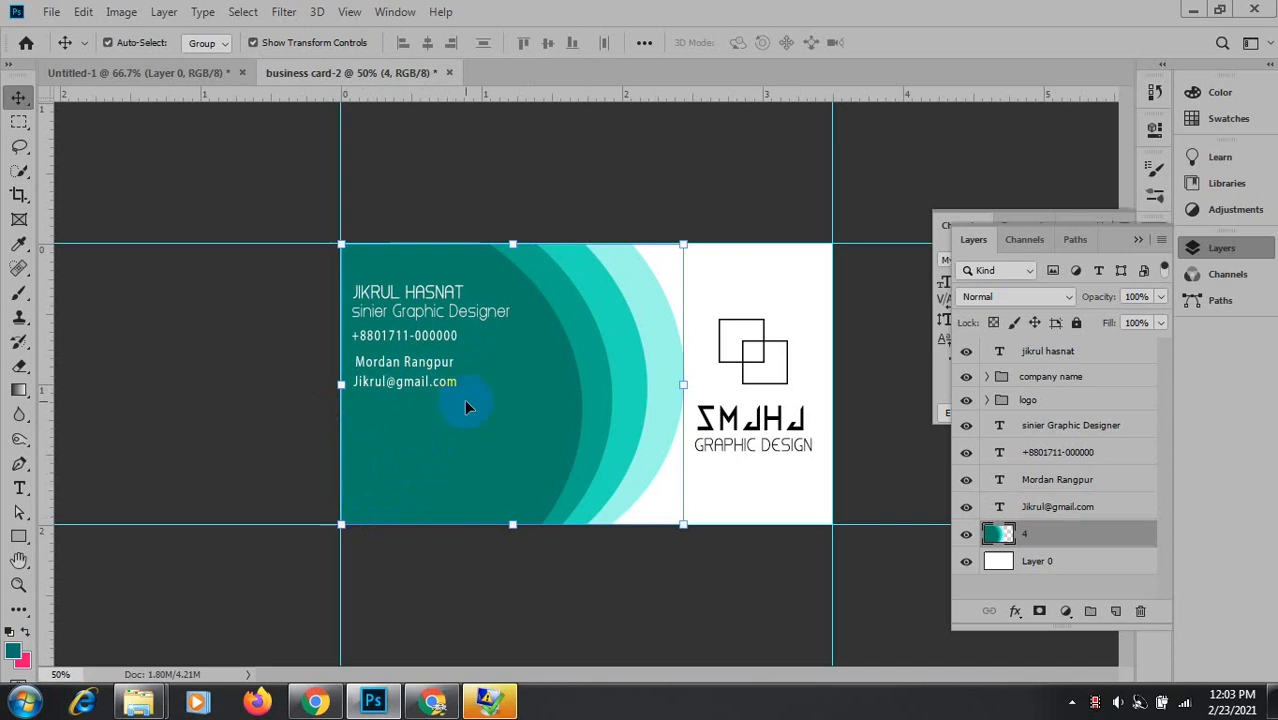
pyautogui.click(19, 487)
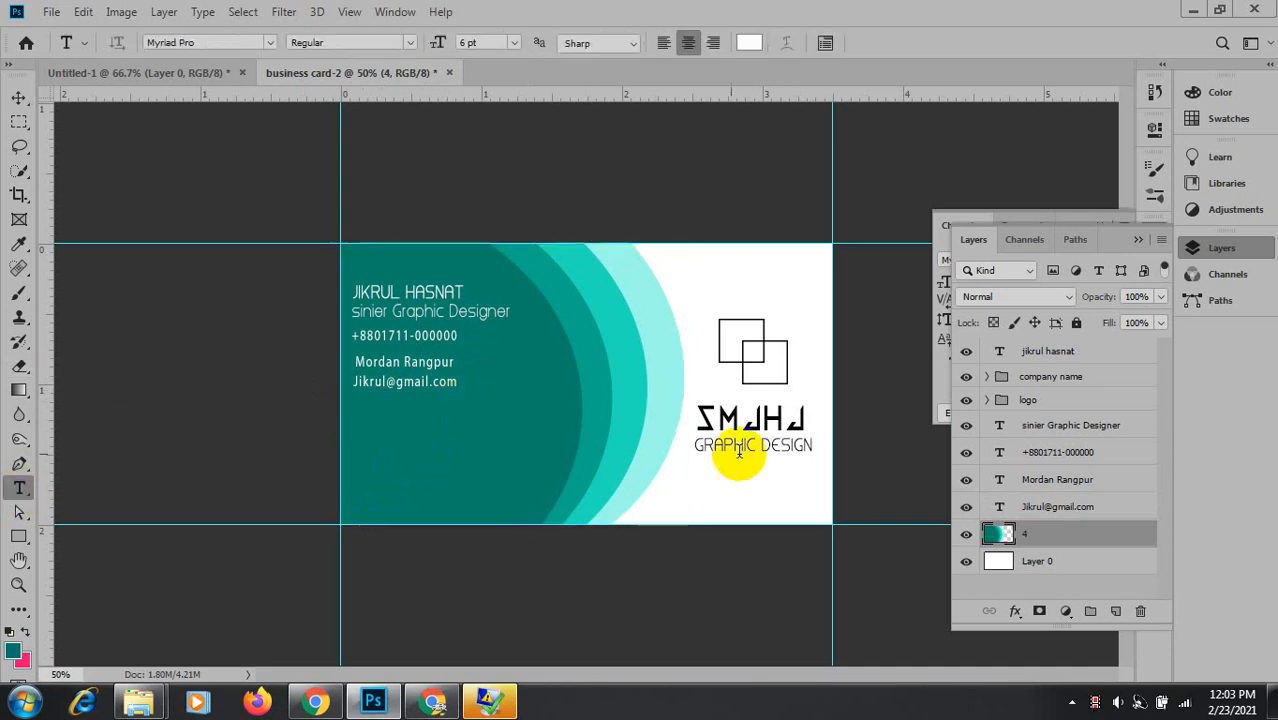
pyautogui.click(504, 463)
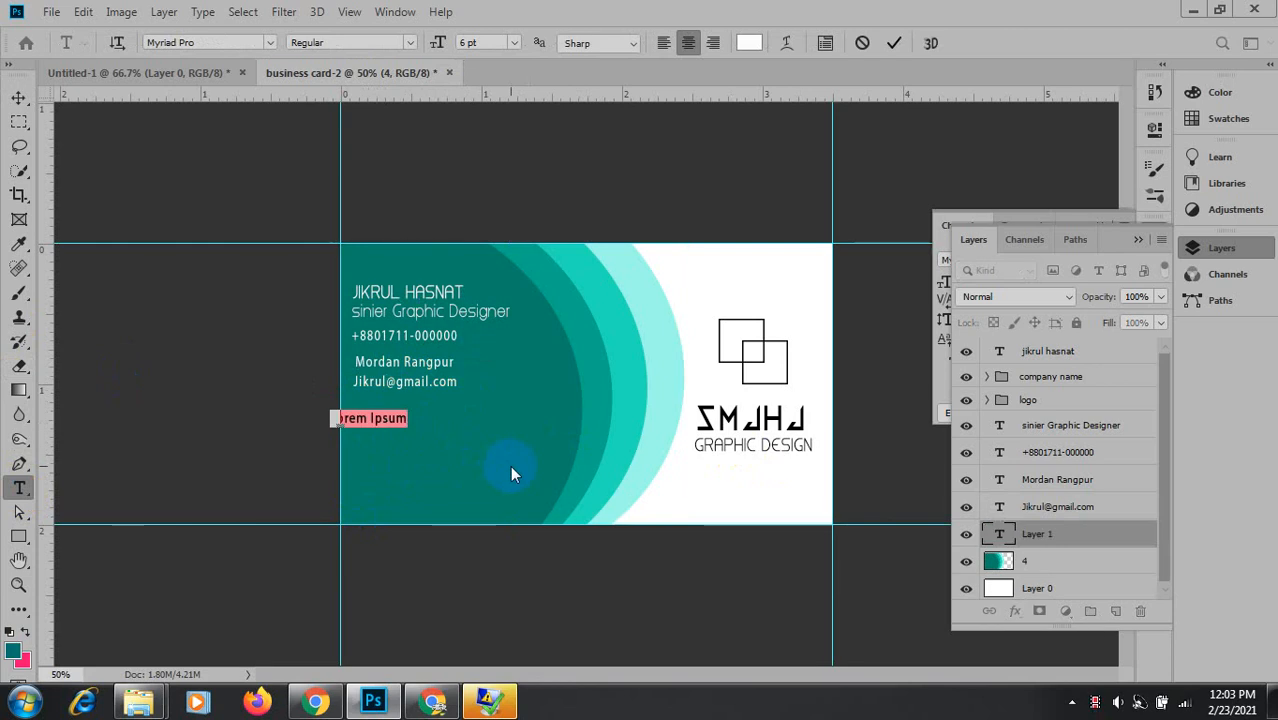
pyautogui.write('ww')
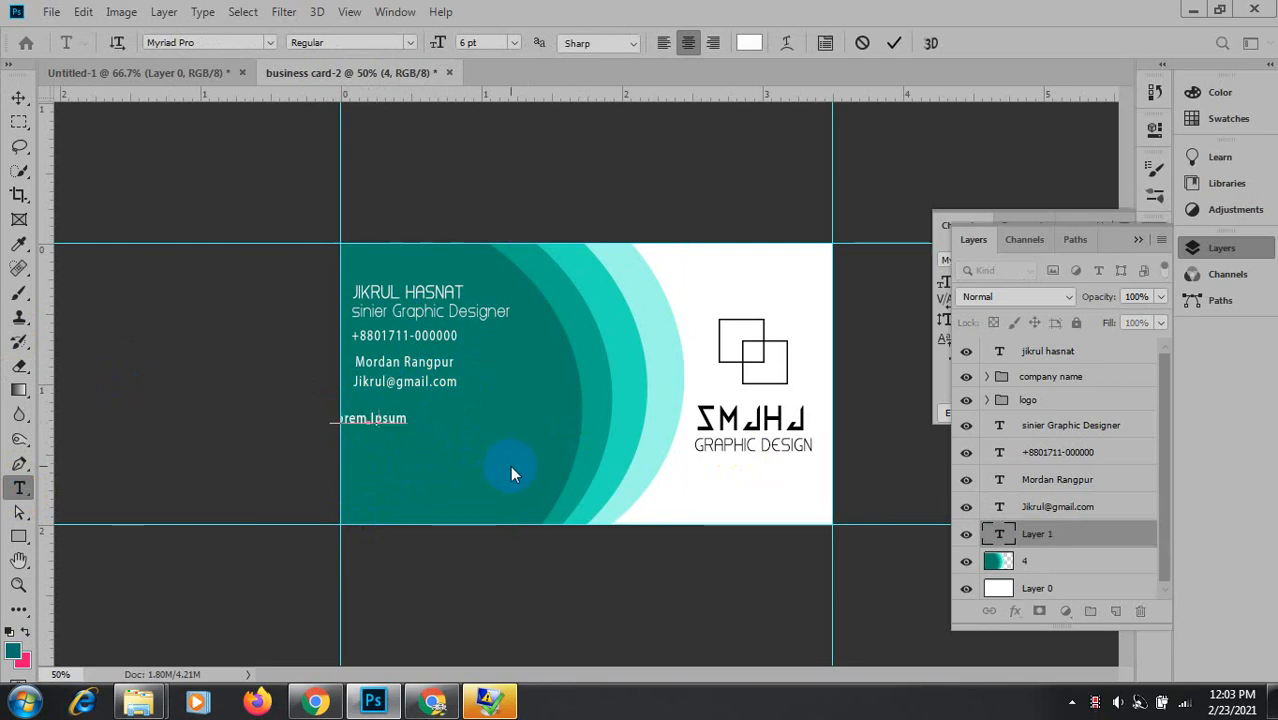
pyautogui.write('w.')
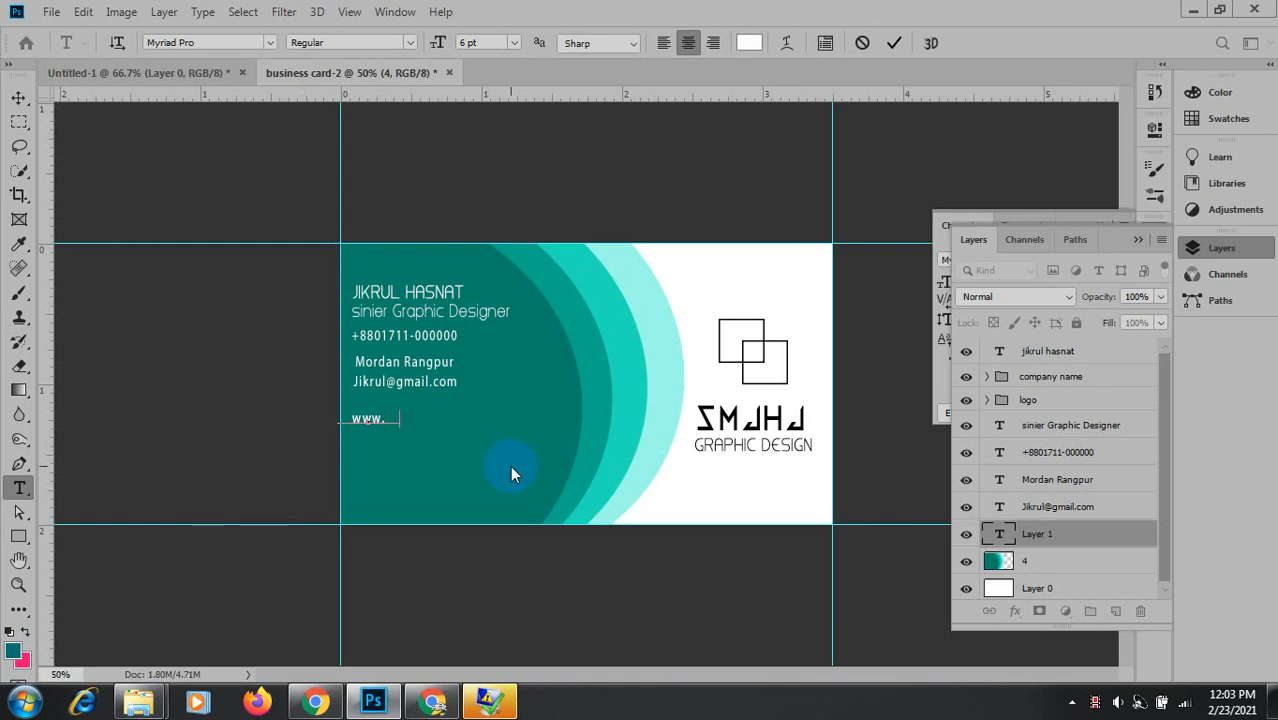
pyautogui.write('co')
pyautogui.click(894, 43)
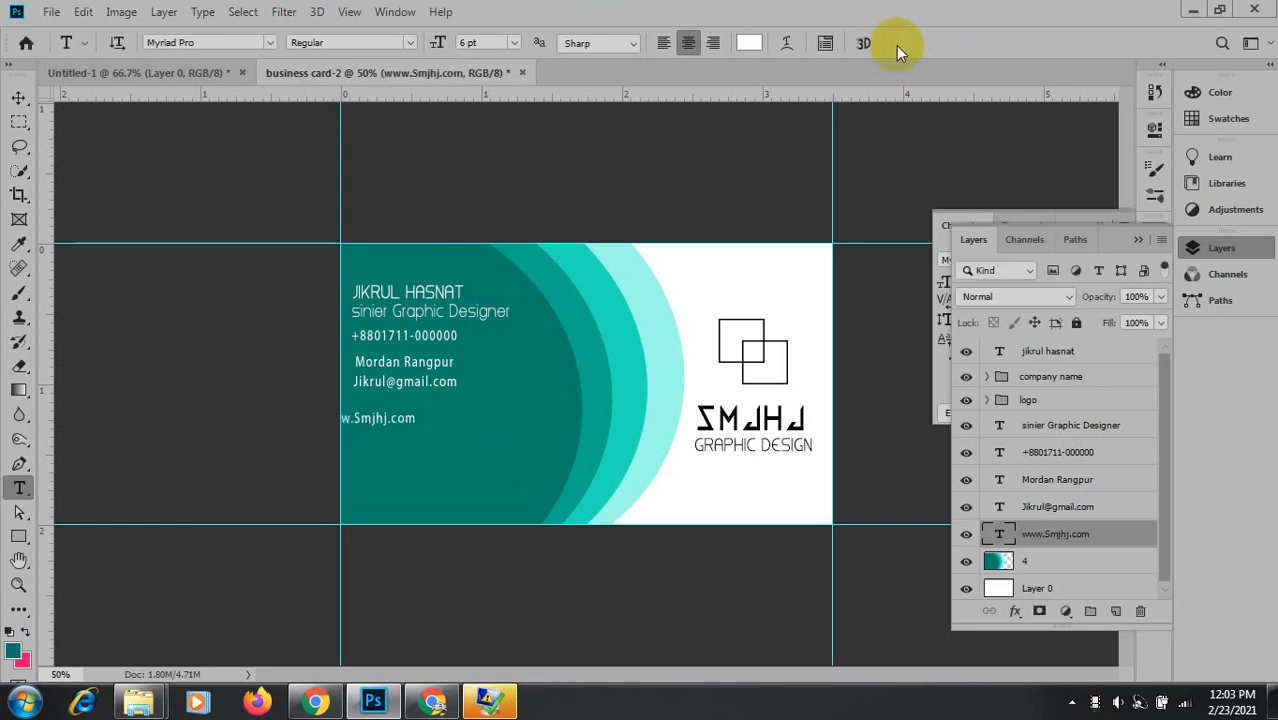
pyautogui.click(20, 98)
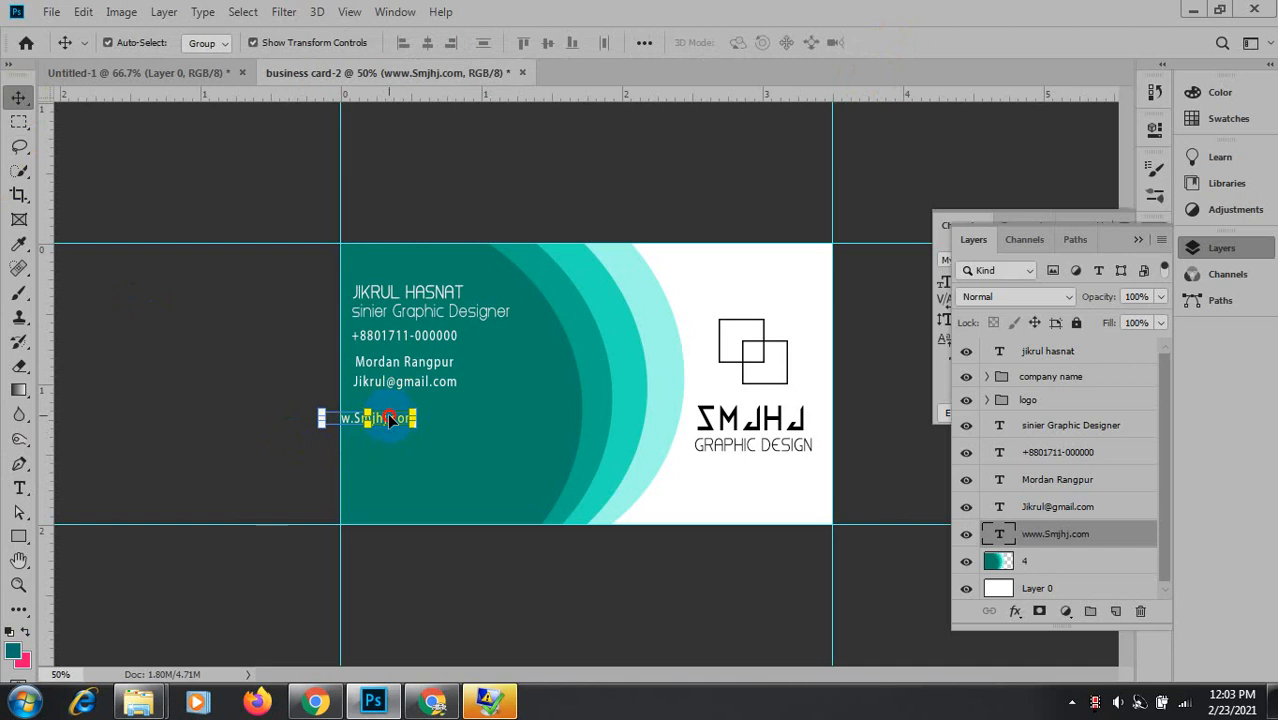
pyautogui.moveTo(389, 418); pyautogui.dragTo(419, 408)
pyautogui.click(433, 457)
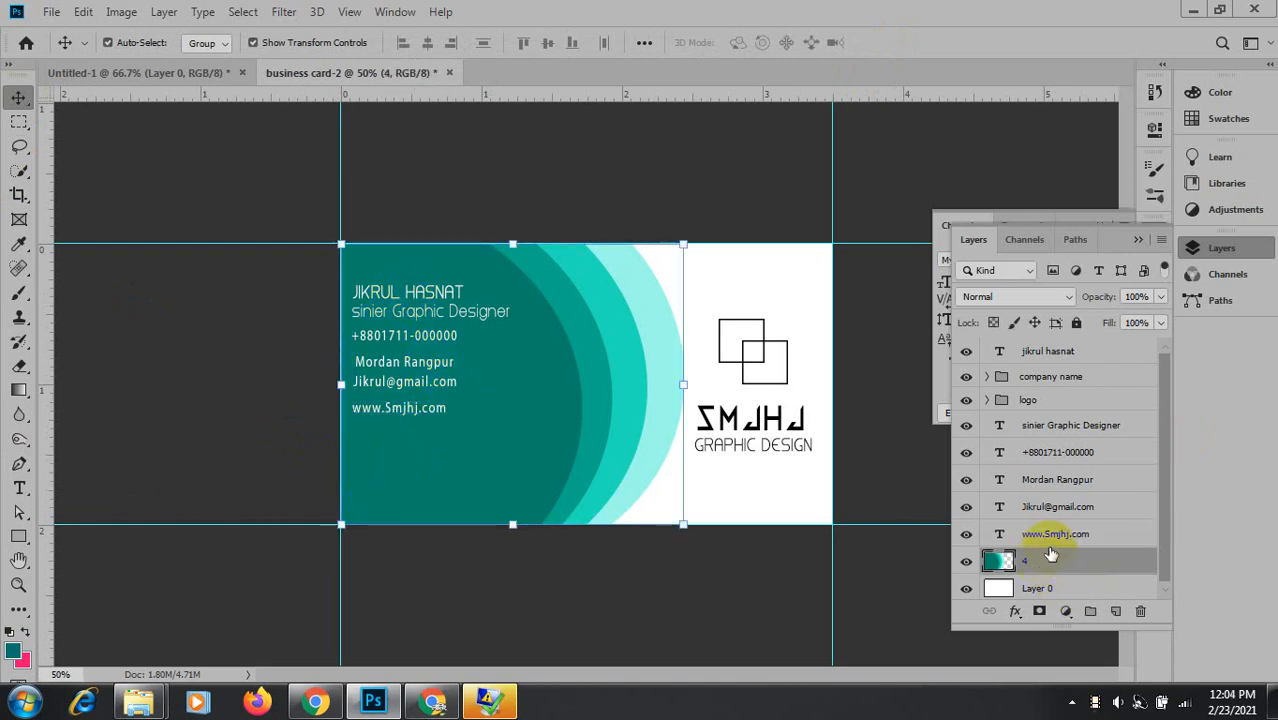
# Select the name, phone, address, e-mail and website layers and align their left edges.
pyautogui.click(1058, 533)
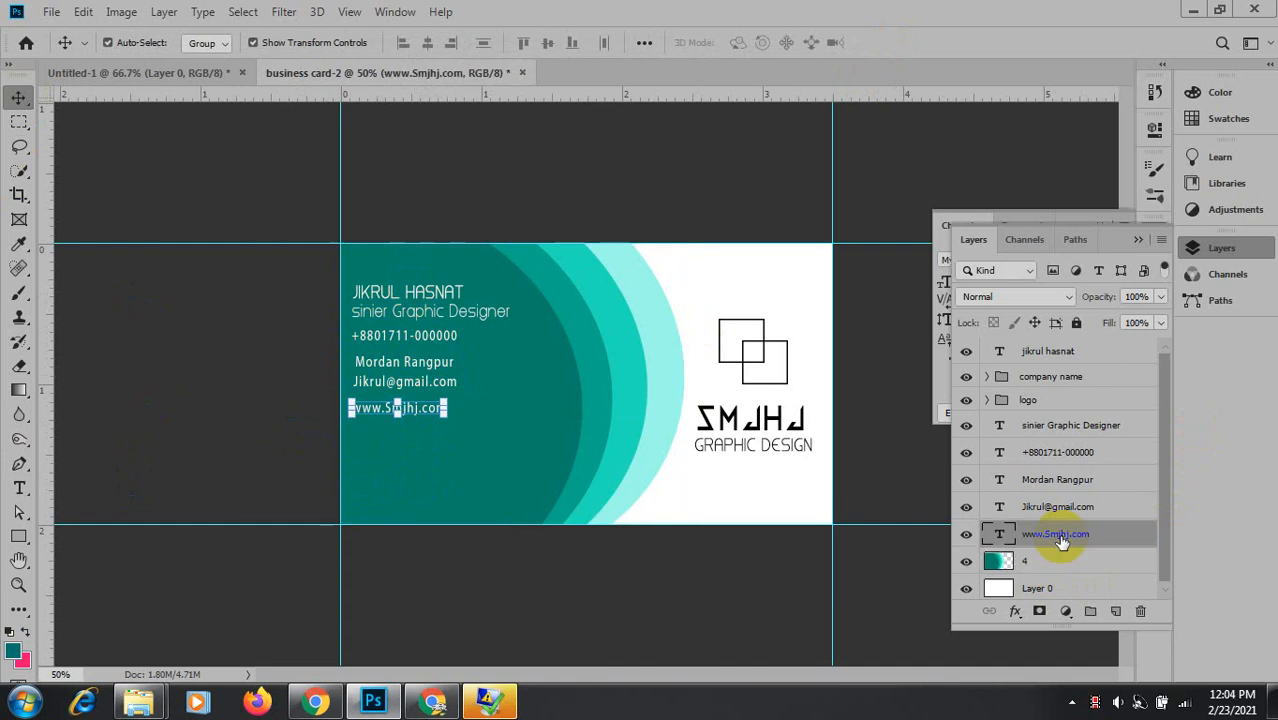
pyautogui.keyDown('shift'); pyautogui.click(1043, 457); pyautogui.keyUp('shift')
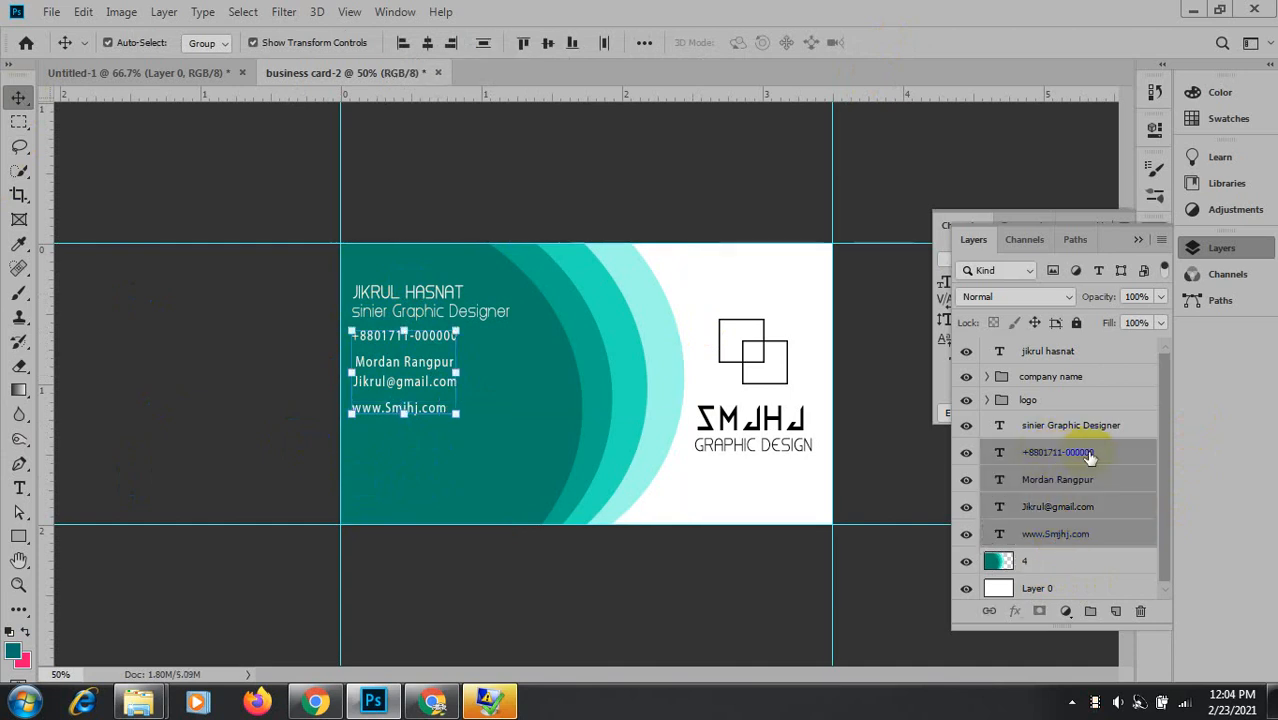
pyautogui.moveTo(1110, 443); pyautogui.dragTo(1080, 364)
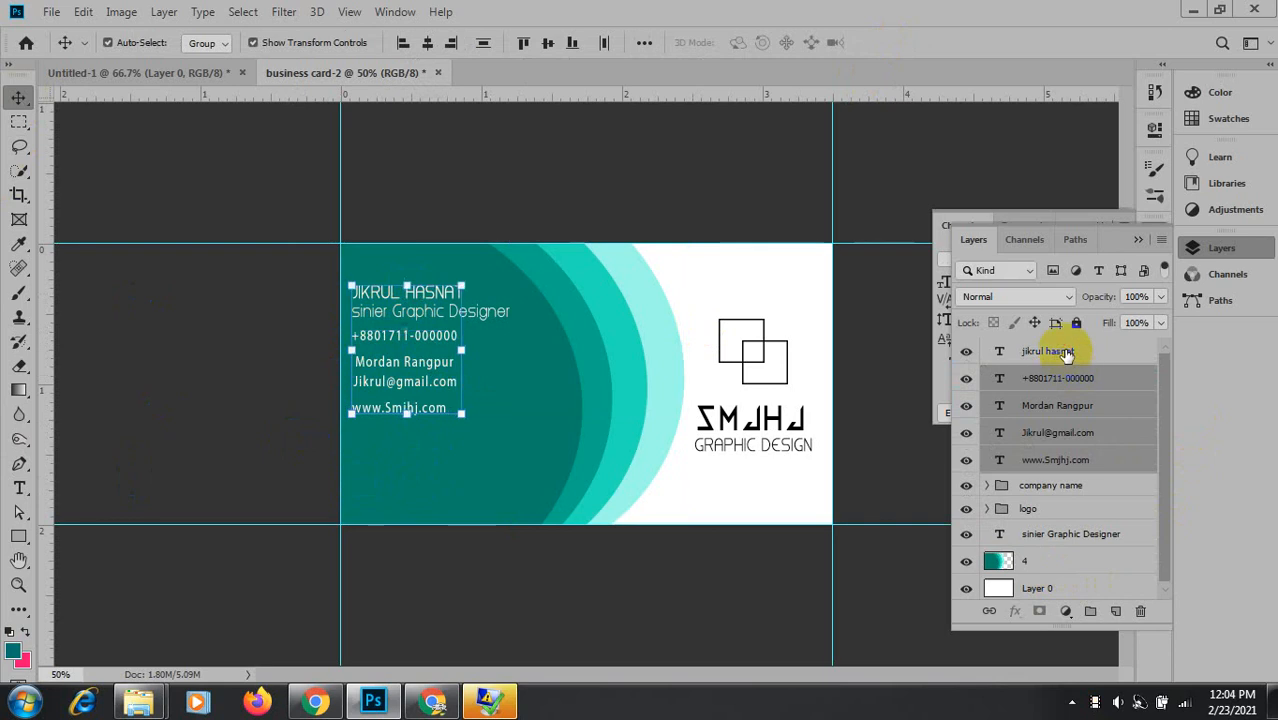
pyautogui.keyDown('shift'); pyautogui.click(1068, 359); pyautogui.keyUp('shift')
pyautogui.click(403, 44)
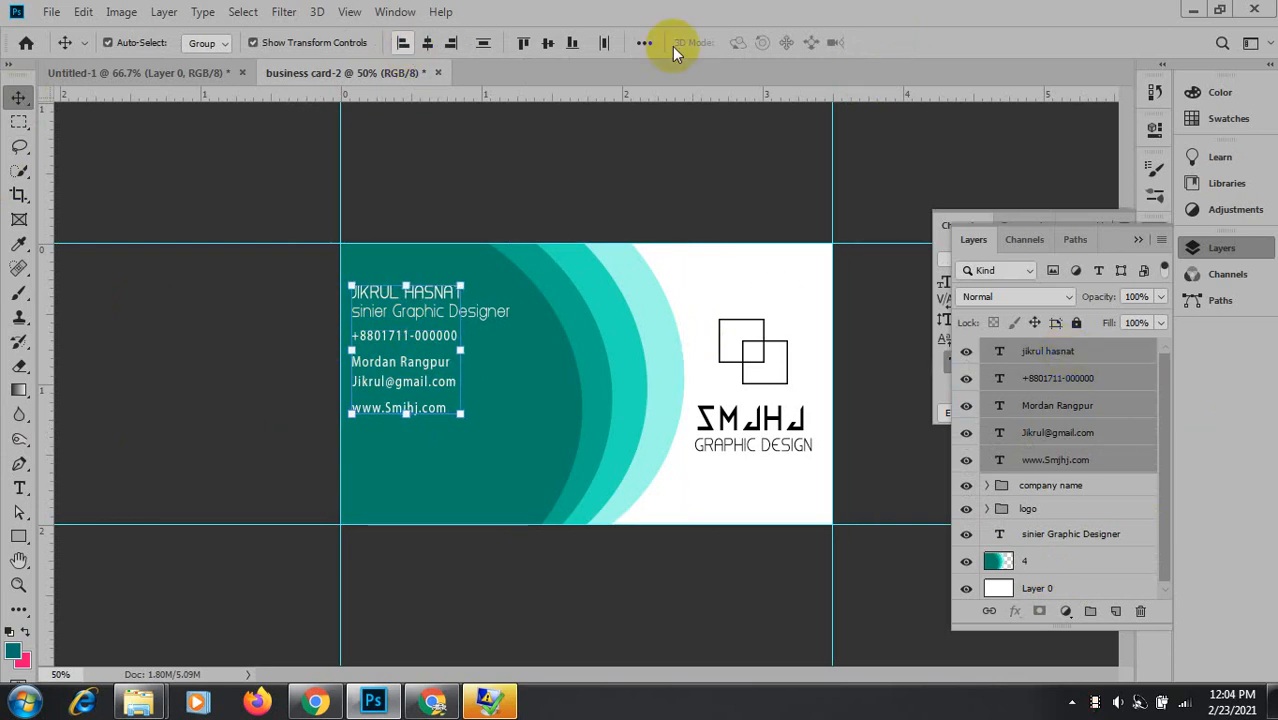
# Try the vertical distribute options, settling on distributing the lines by vertical centres.
pyautogui.click(483, 44)
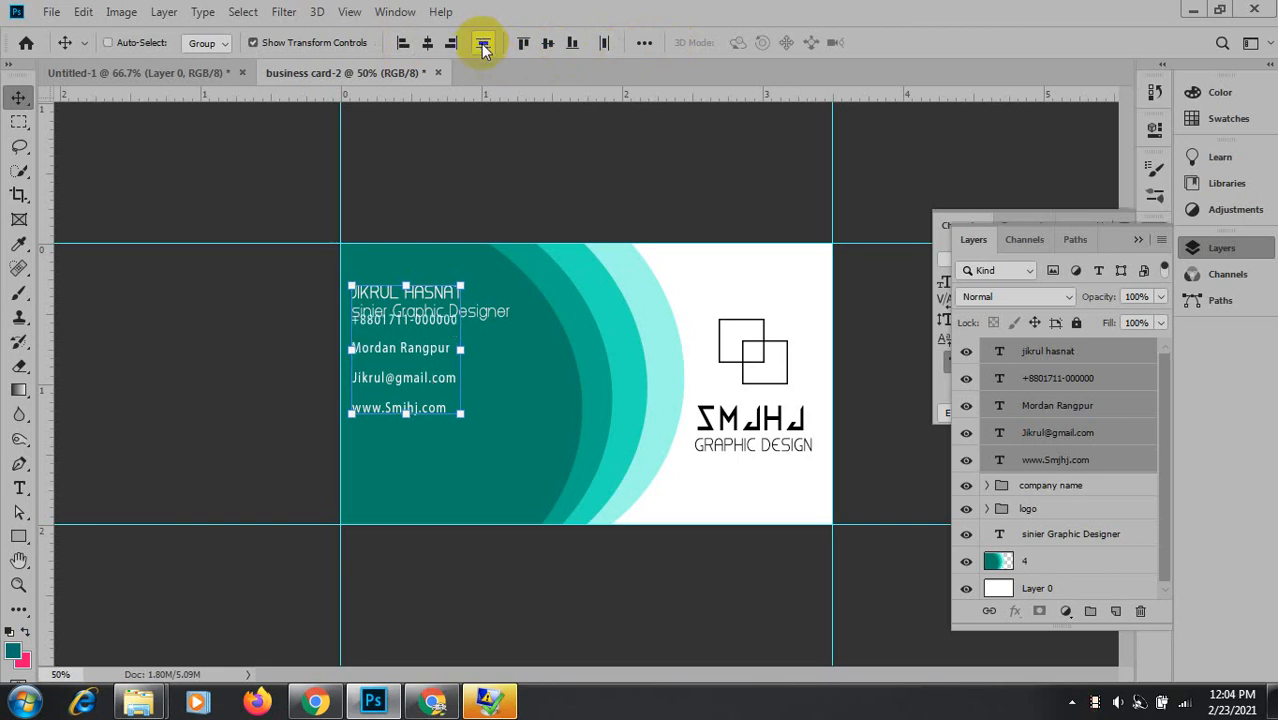
pyautogui.click(483, 44)
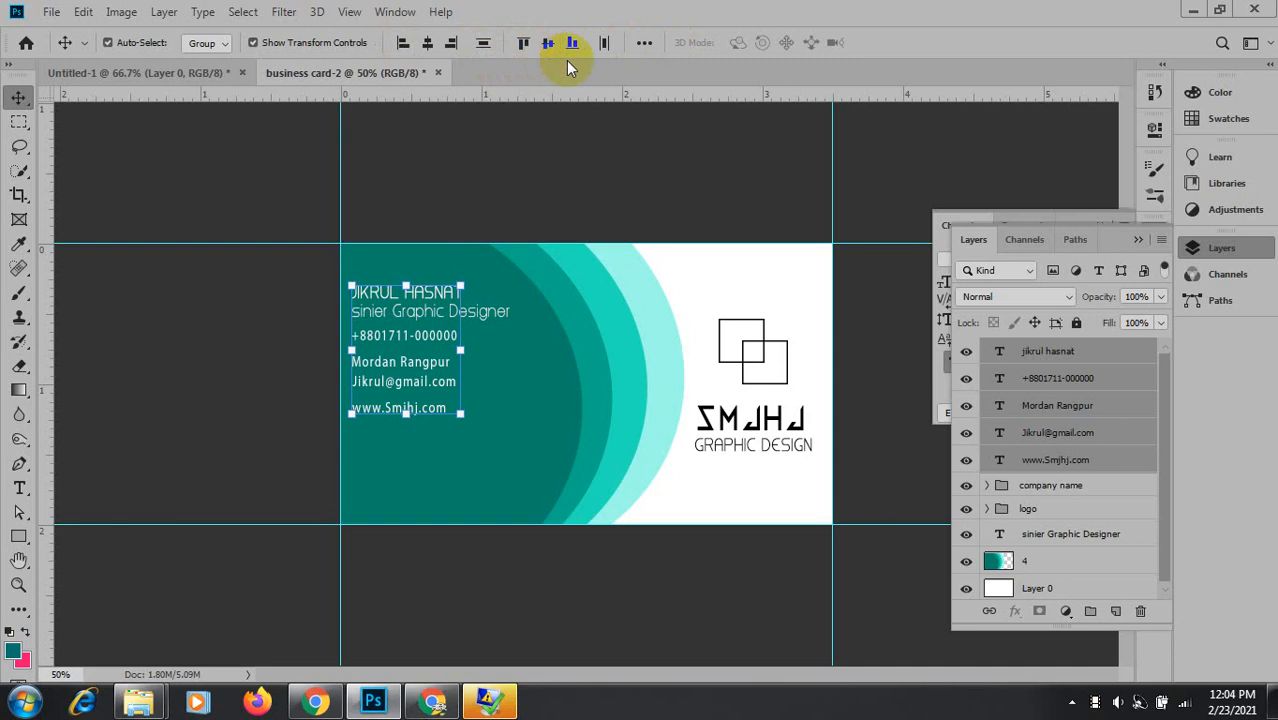
pyautogui.click(644, 42)
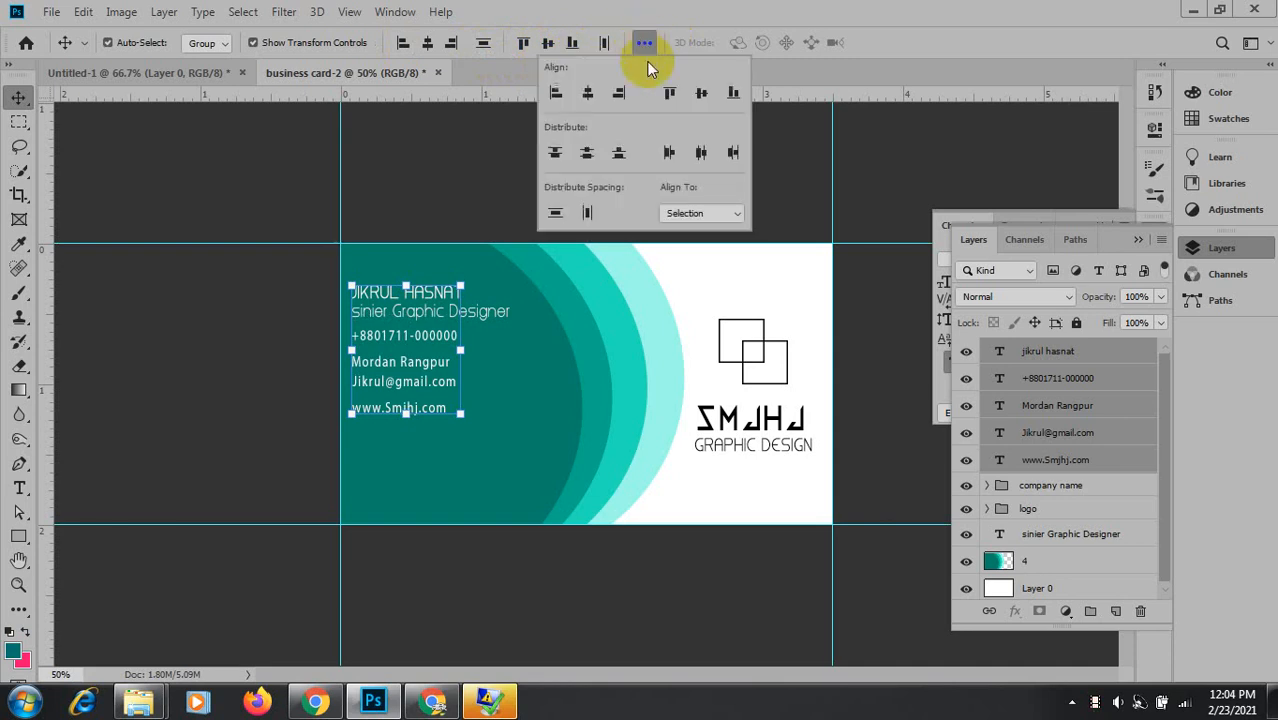
pyautogui.click(588, 154)
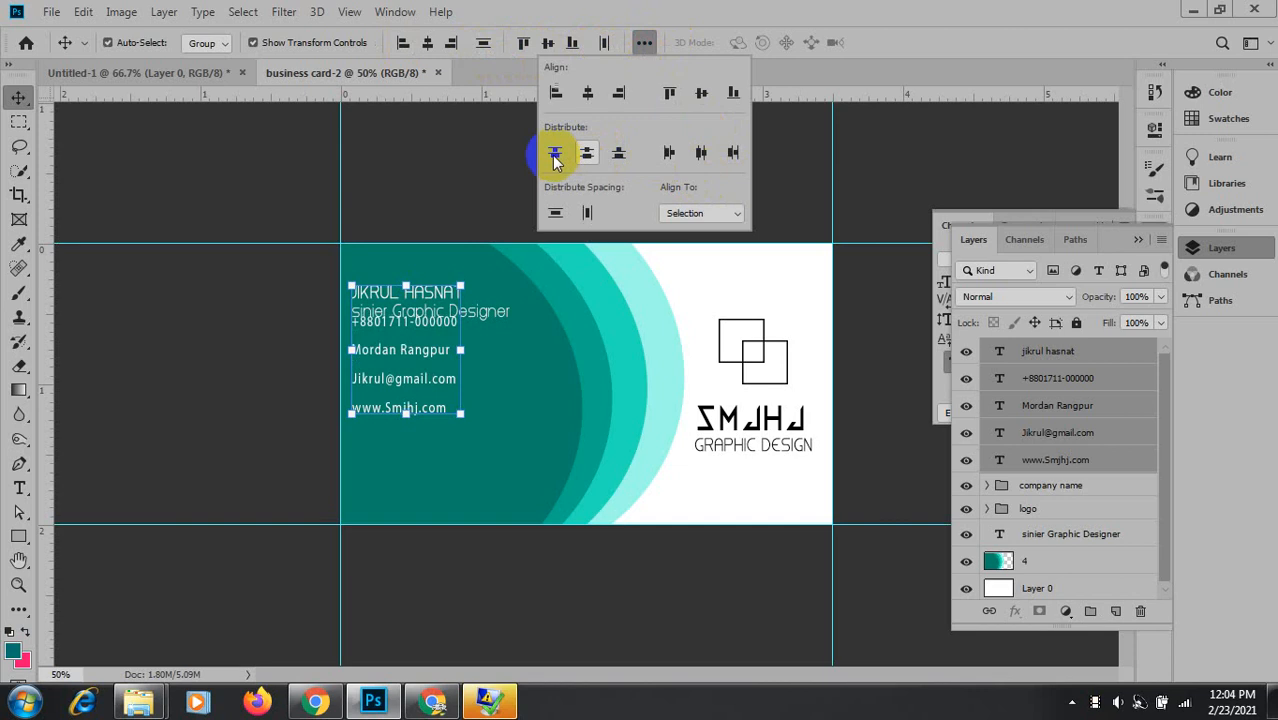
pyautogui.click(553, 155)
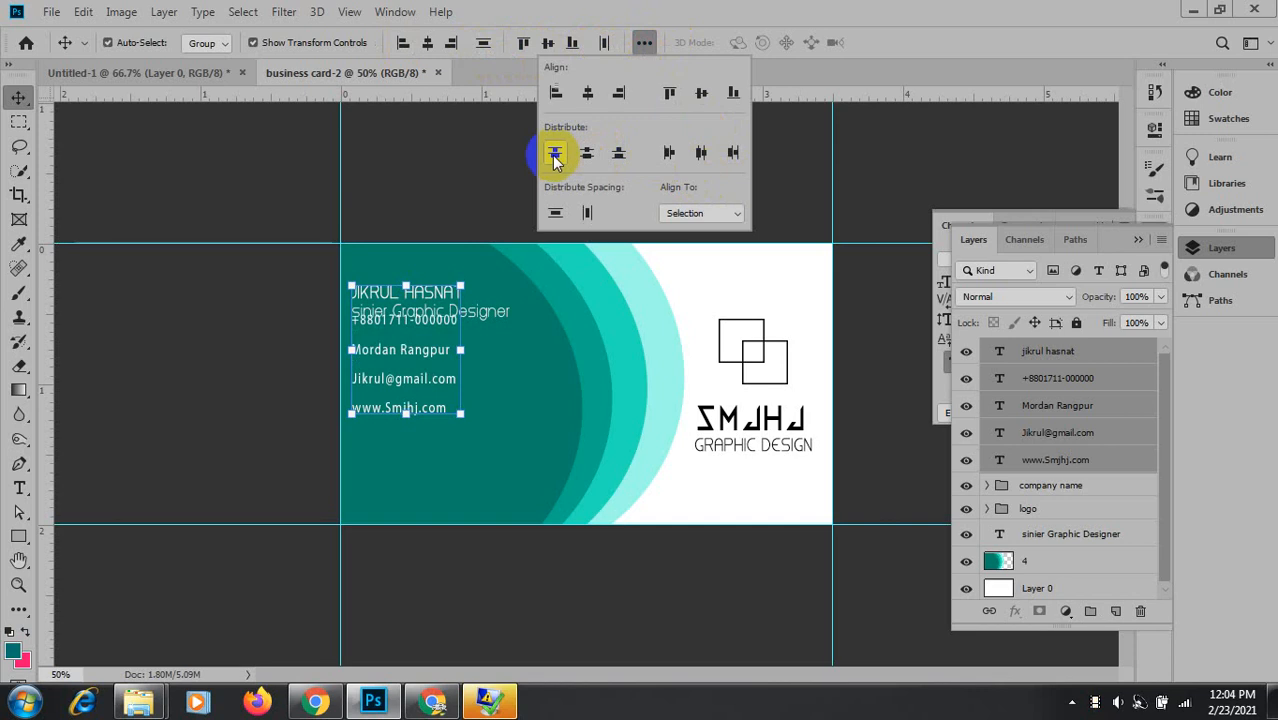
pyautogui.click(563, 216)
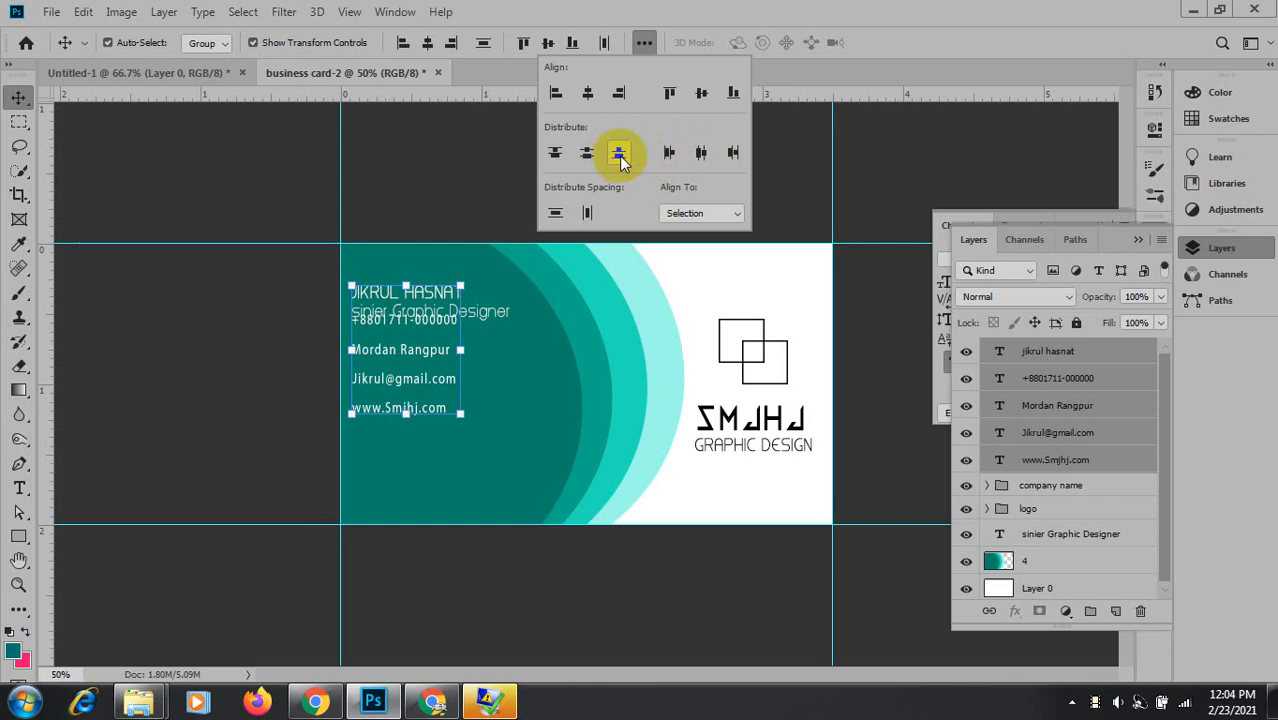
pyautogui.click(618, 158)
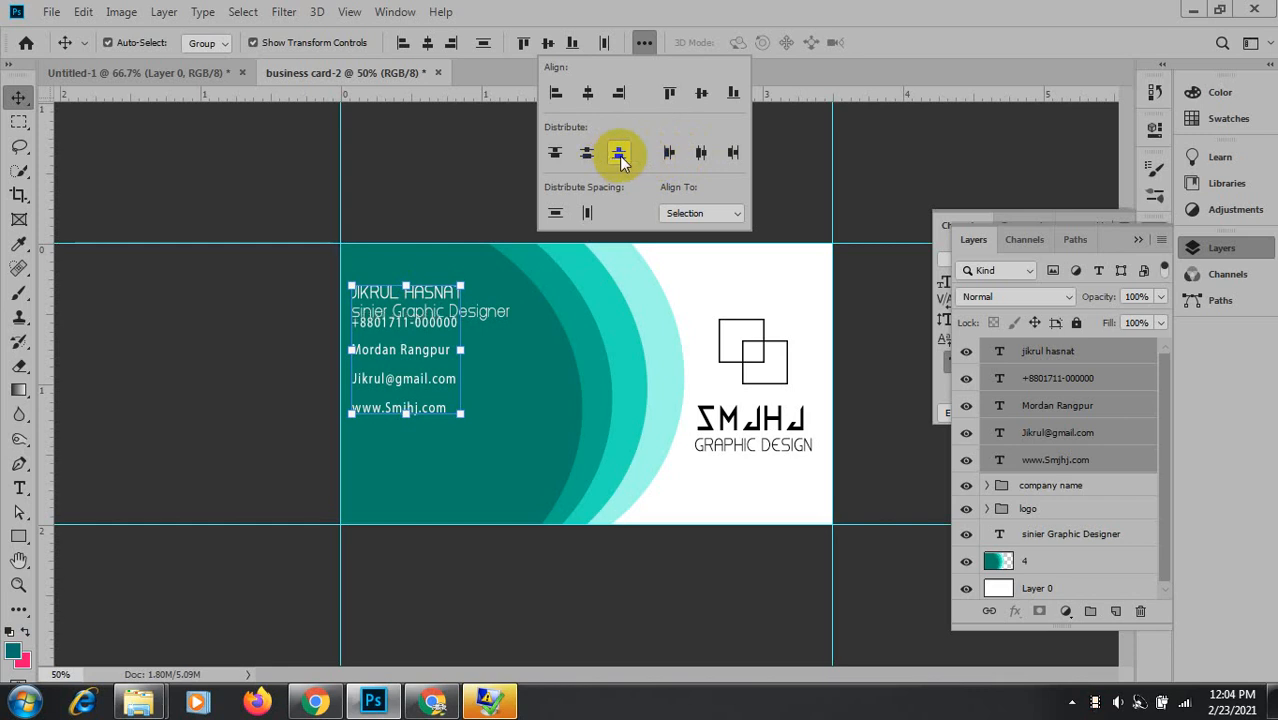
pyautogui.click(595, 154)
# Move the Graphic Designer title layer directly under the name layer in the Layers panel.
pyautogui.click(1088, 534)
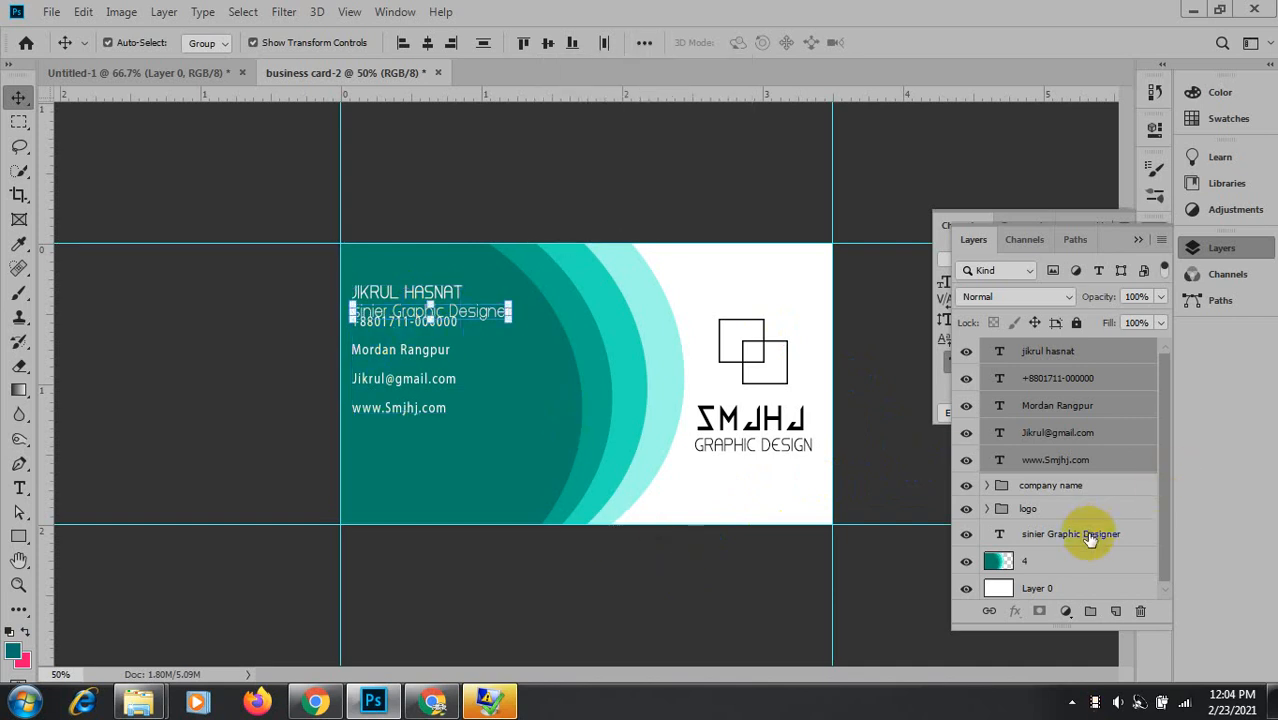
pyautogui.moveTo(1090, 538); pyautogui.dragTo(1068, 370)
pyautogui.click(1068, 351)
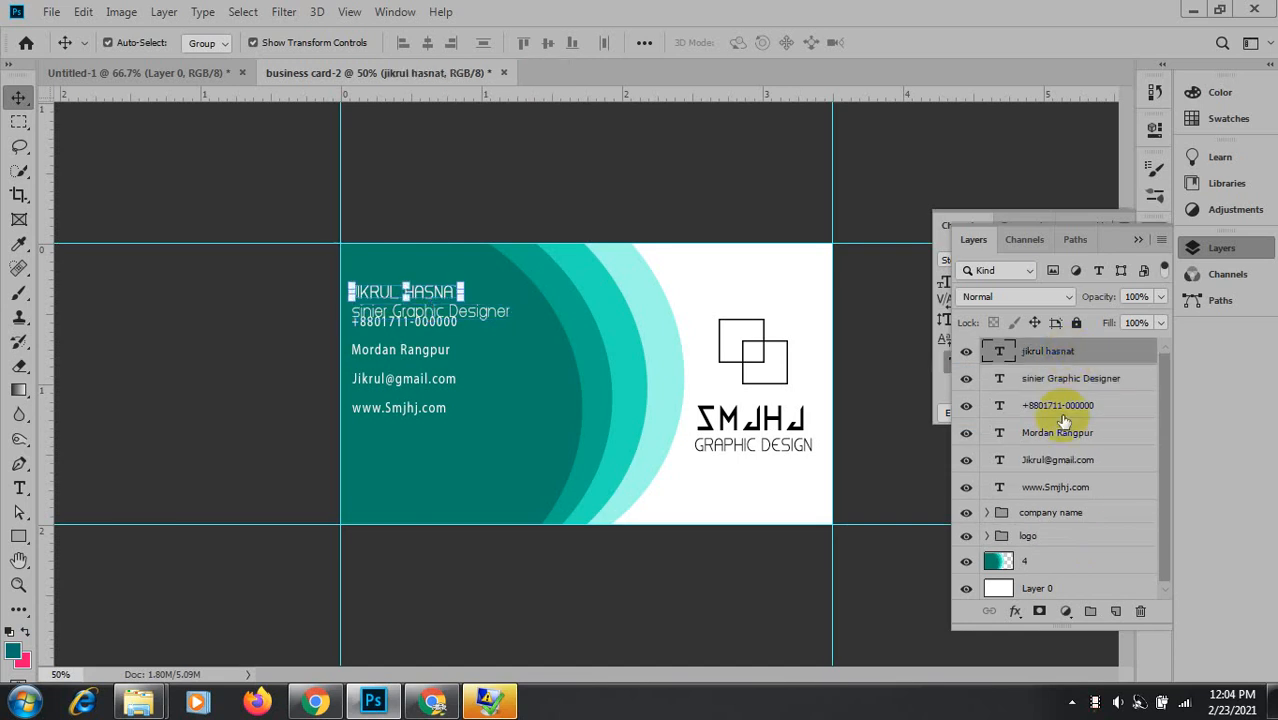
# Distribute all six text lines by vertical centres, align left edges, and shift the block right and down.
pyautogui.keyDown('shift'); pyautogui.click(1063, 489); pyautogui.keyUp('shift')
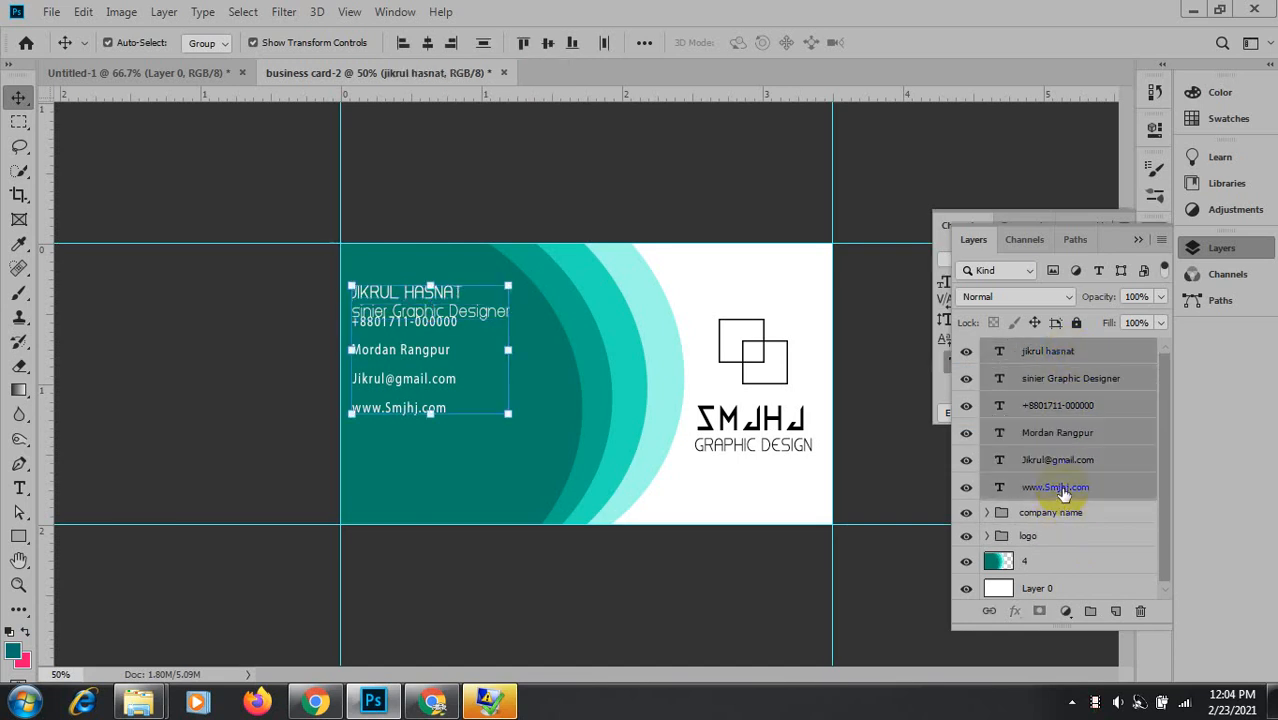
pyautogui.click(645, 43)
pyautogui.click(587, 154)
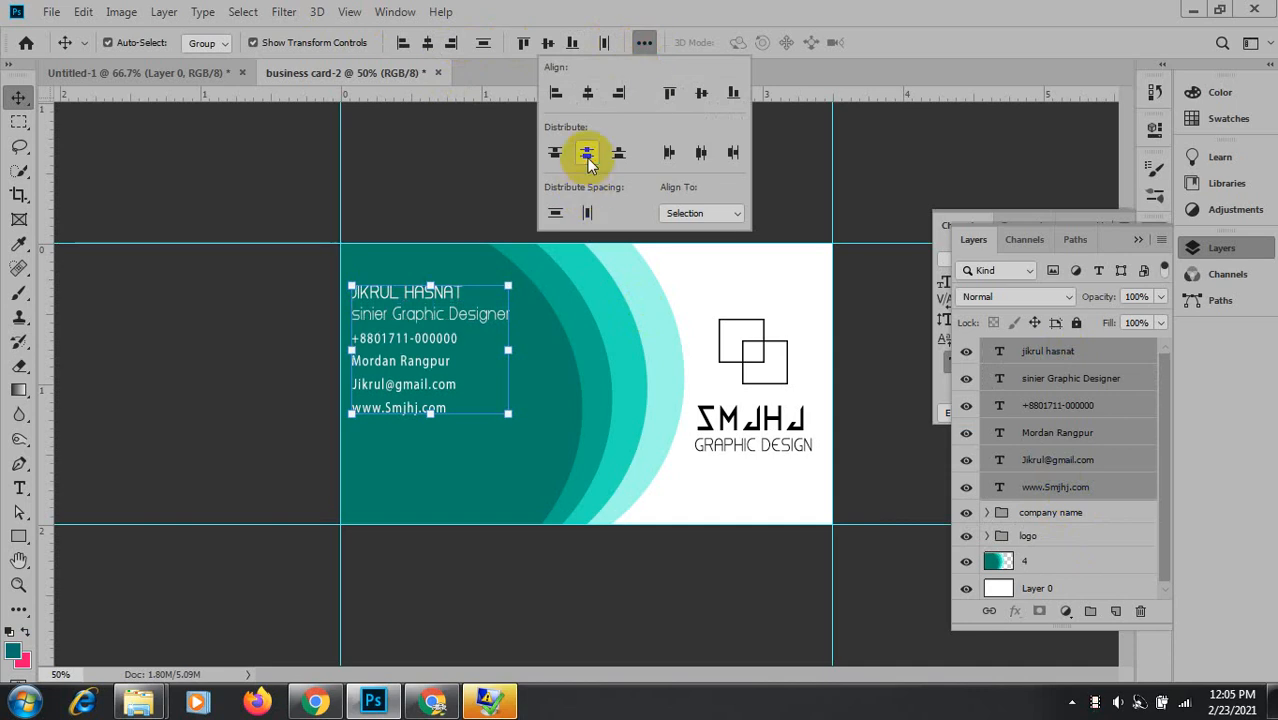
pyautogui.click(556, 93)
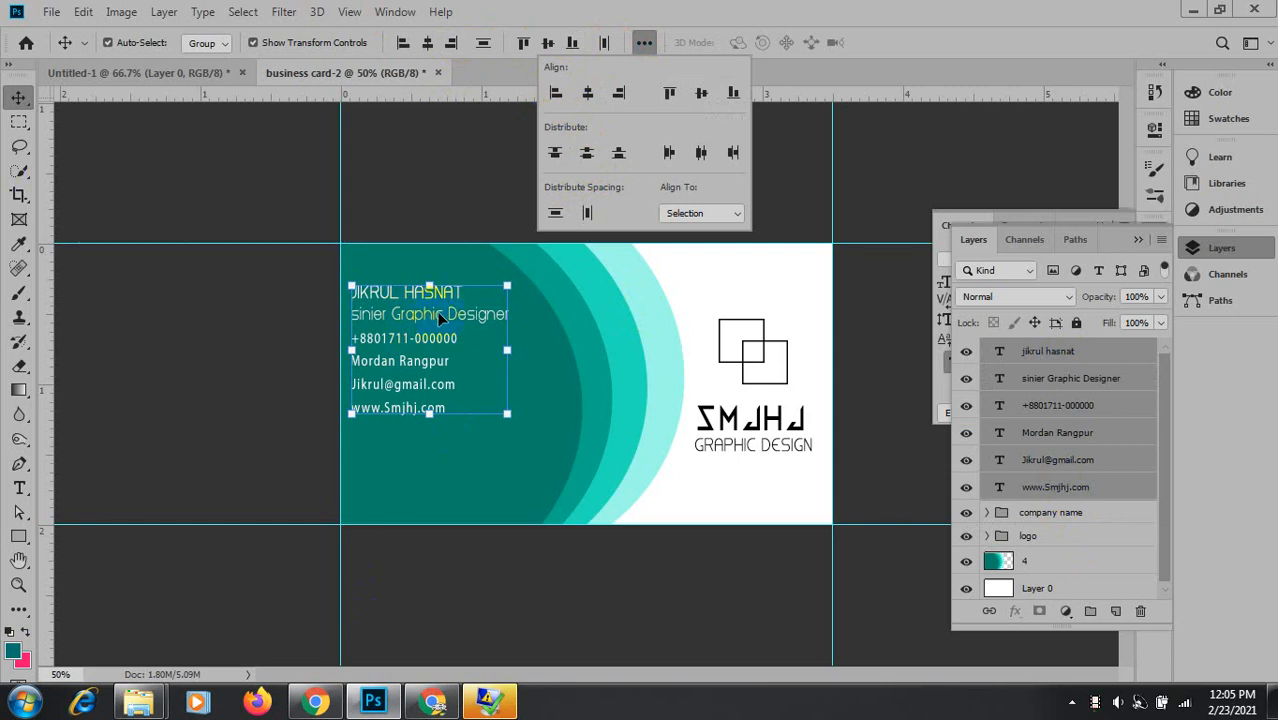
pyautogui.moveTo(408, 318); pyautogui.dragTo(474, 364)
pyautogui.click(476, 578)
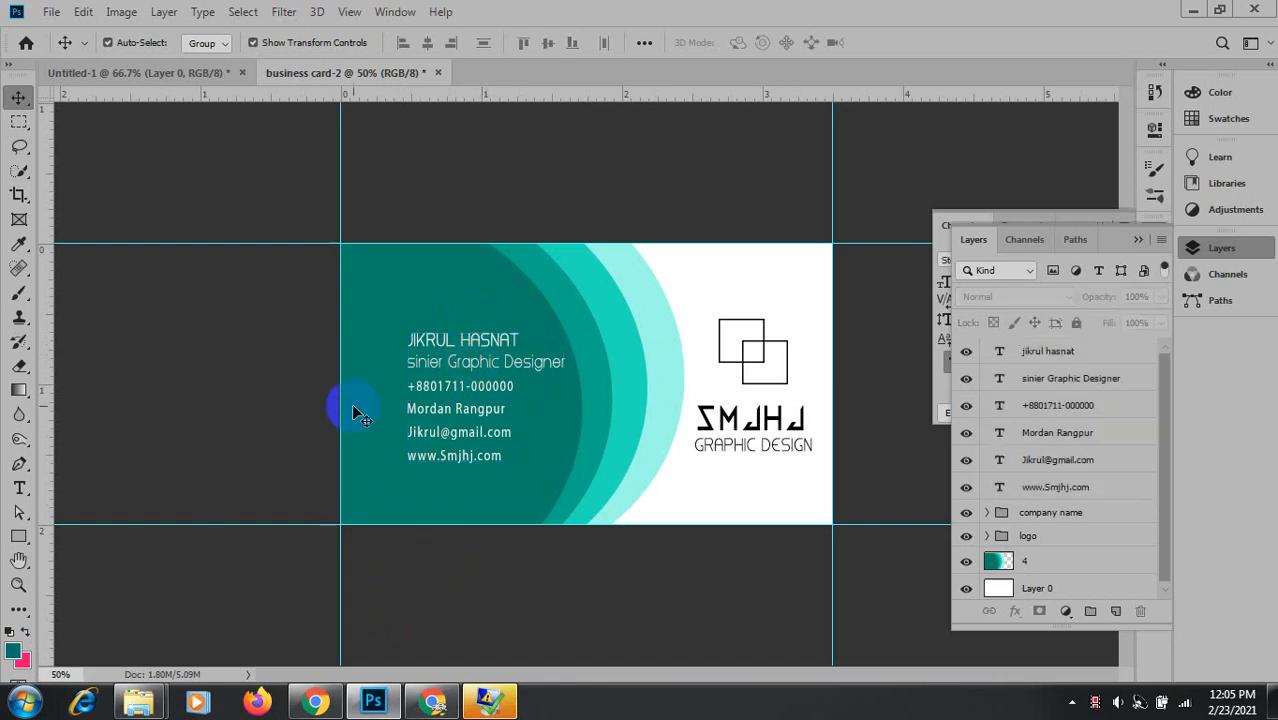
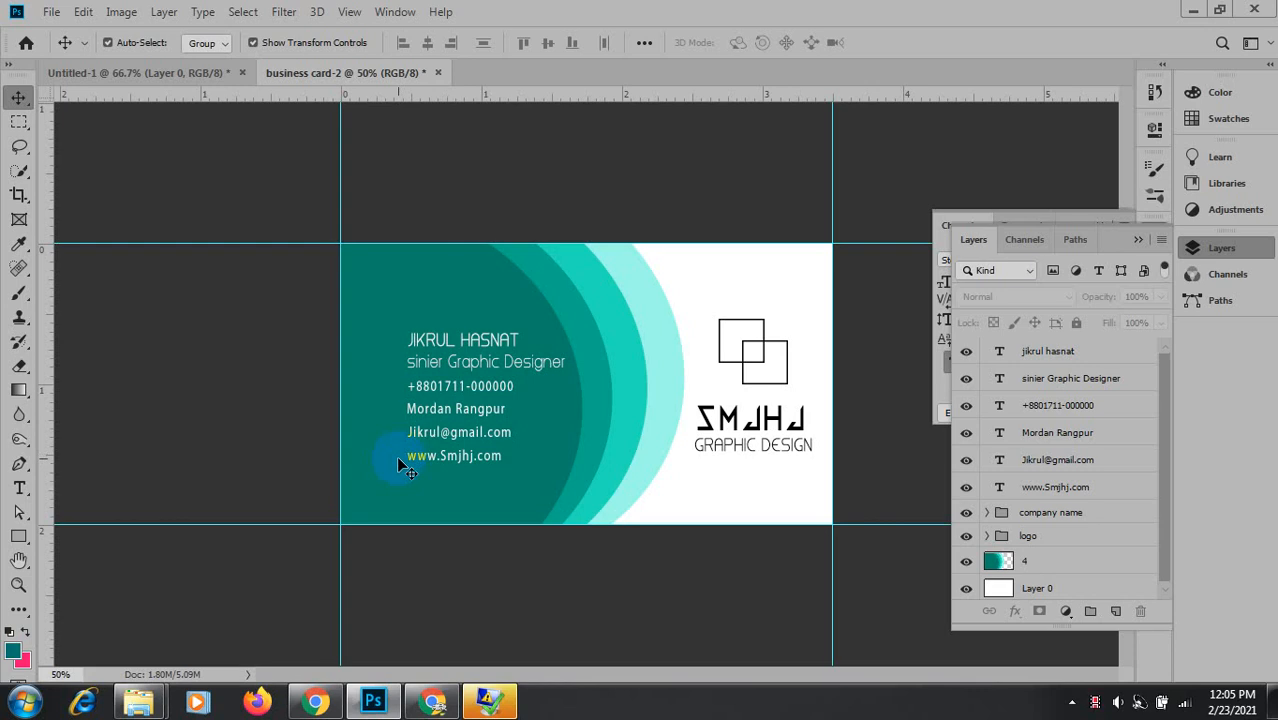
# Open the Character panel for the cardholder's name text, then bring up the icofont fonts folder.
pyautogui.doubleClick(443, 346)
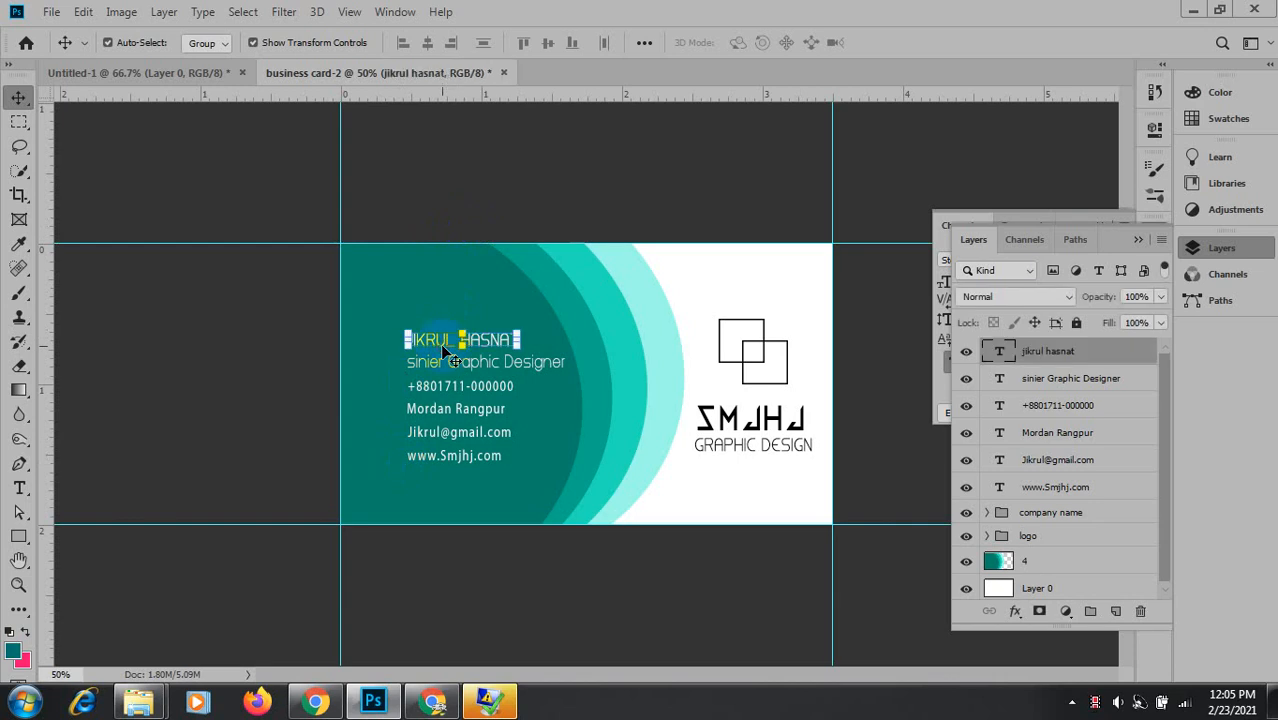
pyautogui.click(1145, 238)
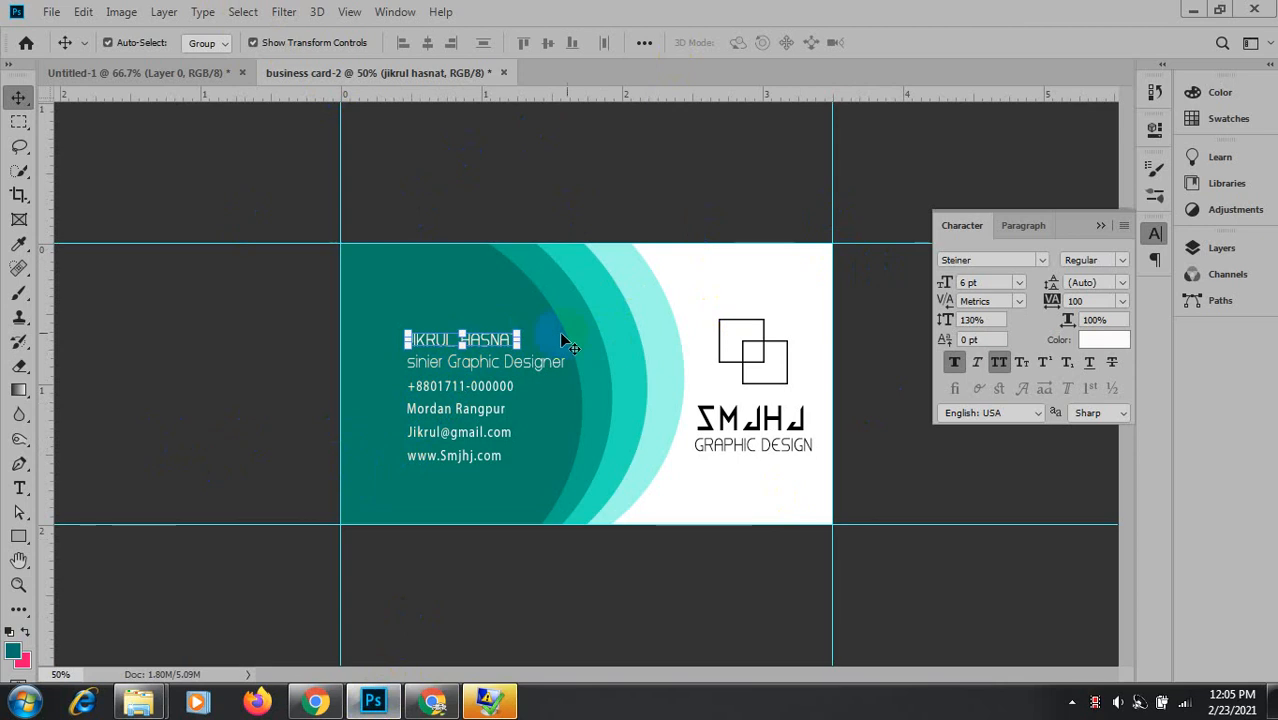
pyautogui.click(1094, 704)
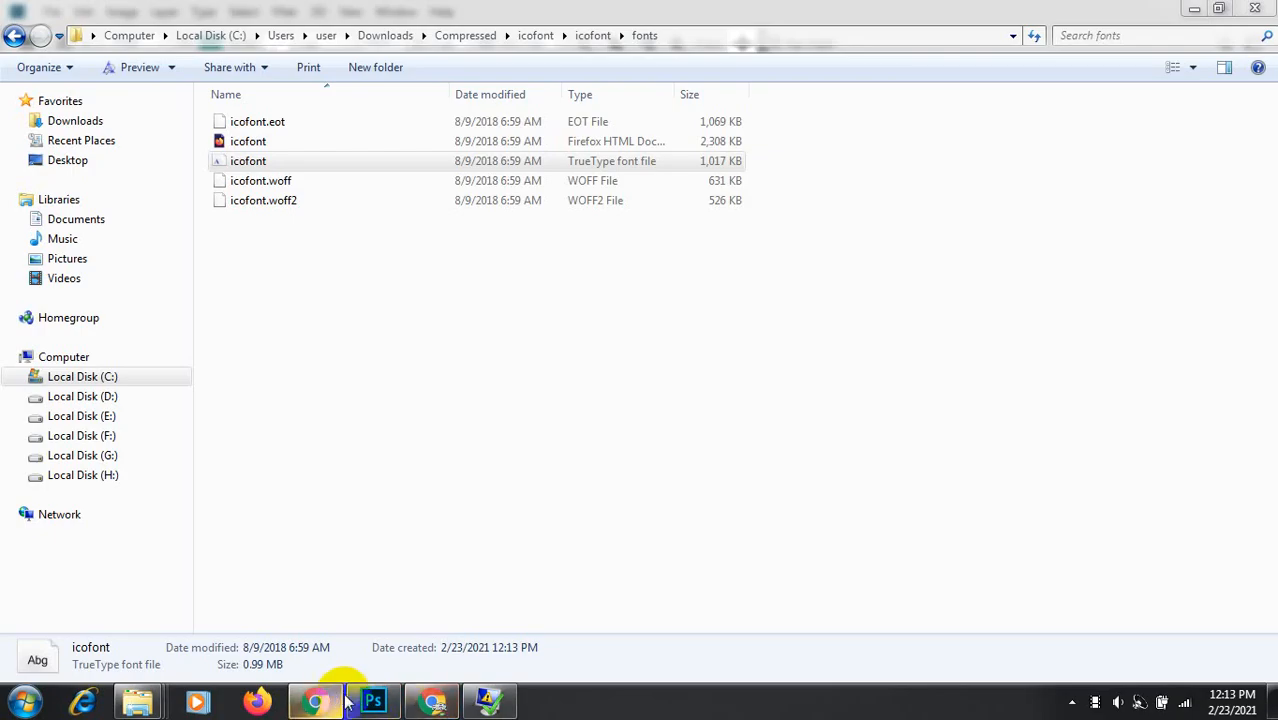
# Bring the Icofont All Icons page forward, browse its icon list, and focus the icon search box.
pyautogui.click(430, 706)
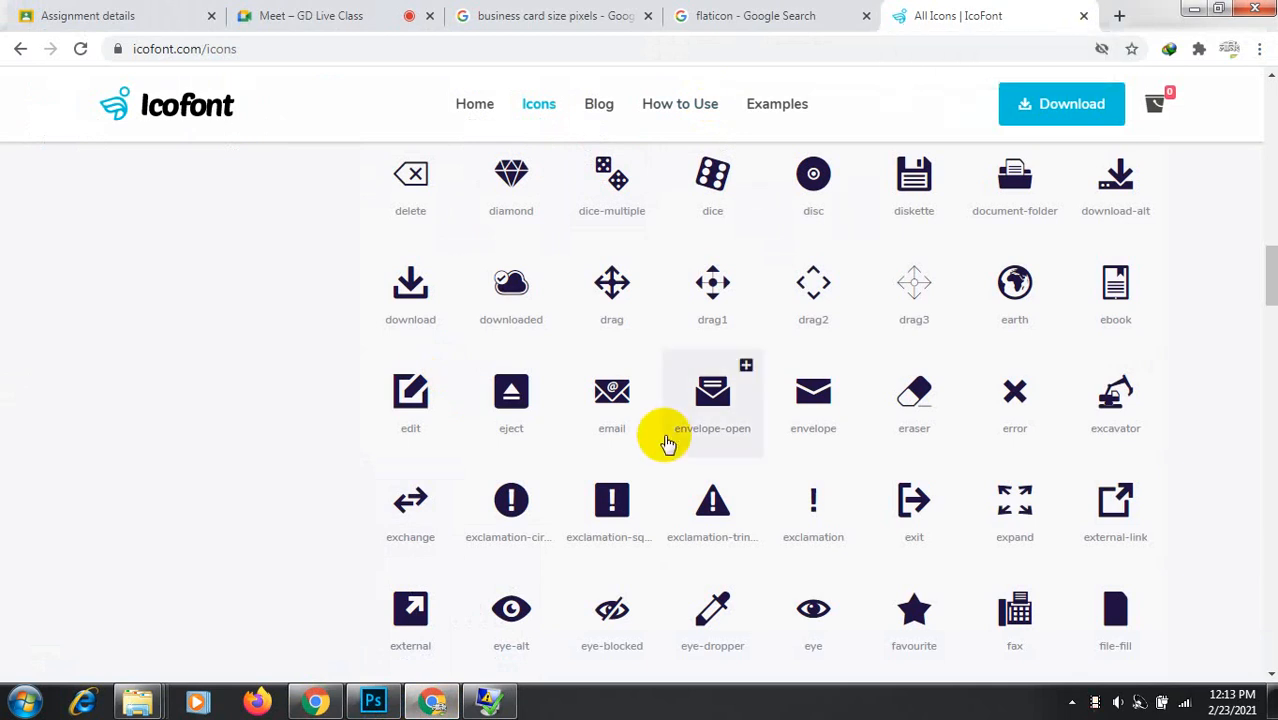
pyautogui.scroll(10, 665, 436)
pyautogui.scroll(8, 669, 444)
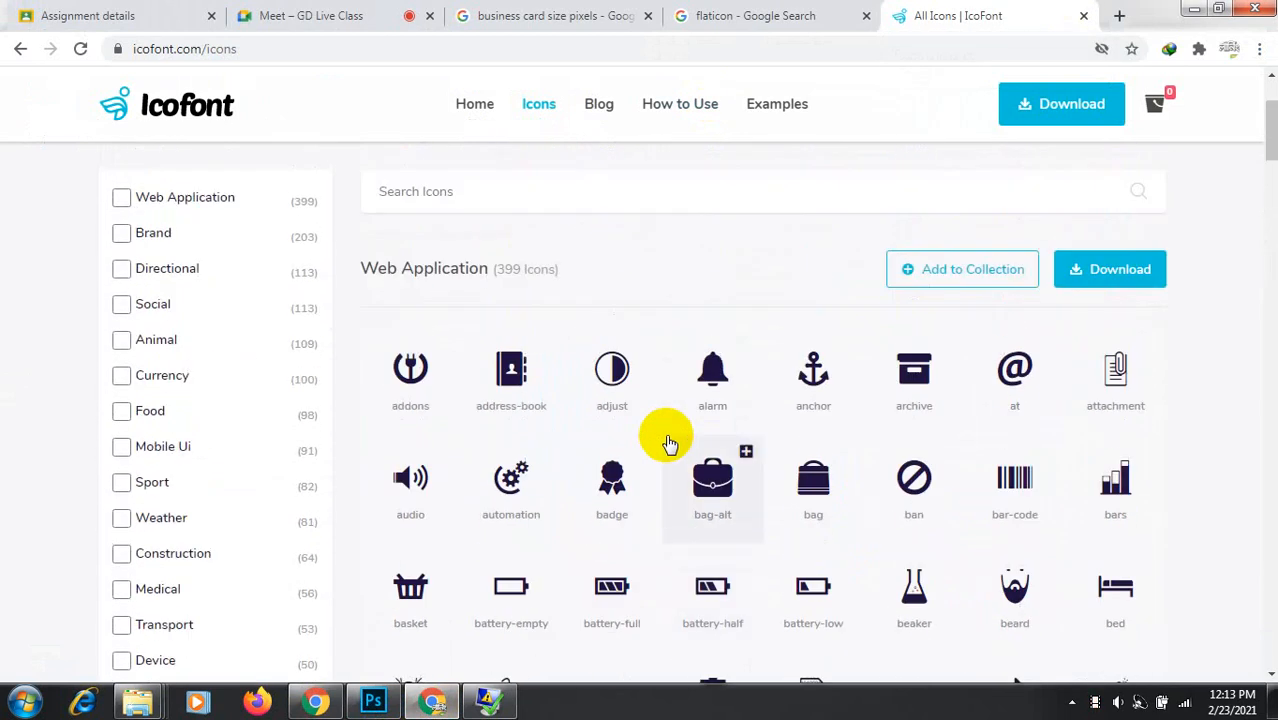
pyautogui.scroll(-1, 669, 444)
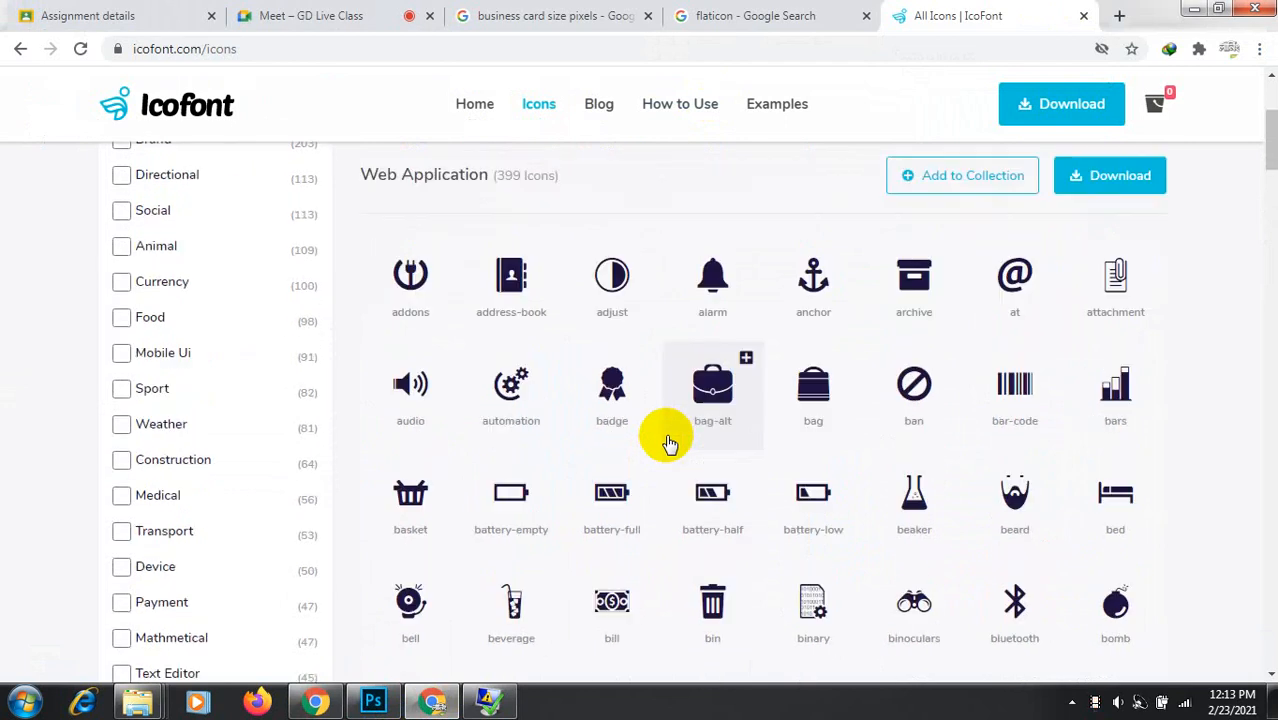
pyautogui.scroll(-6, 669, 444)
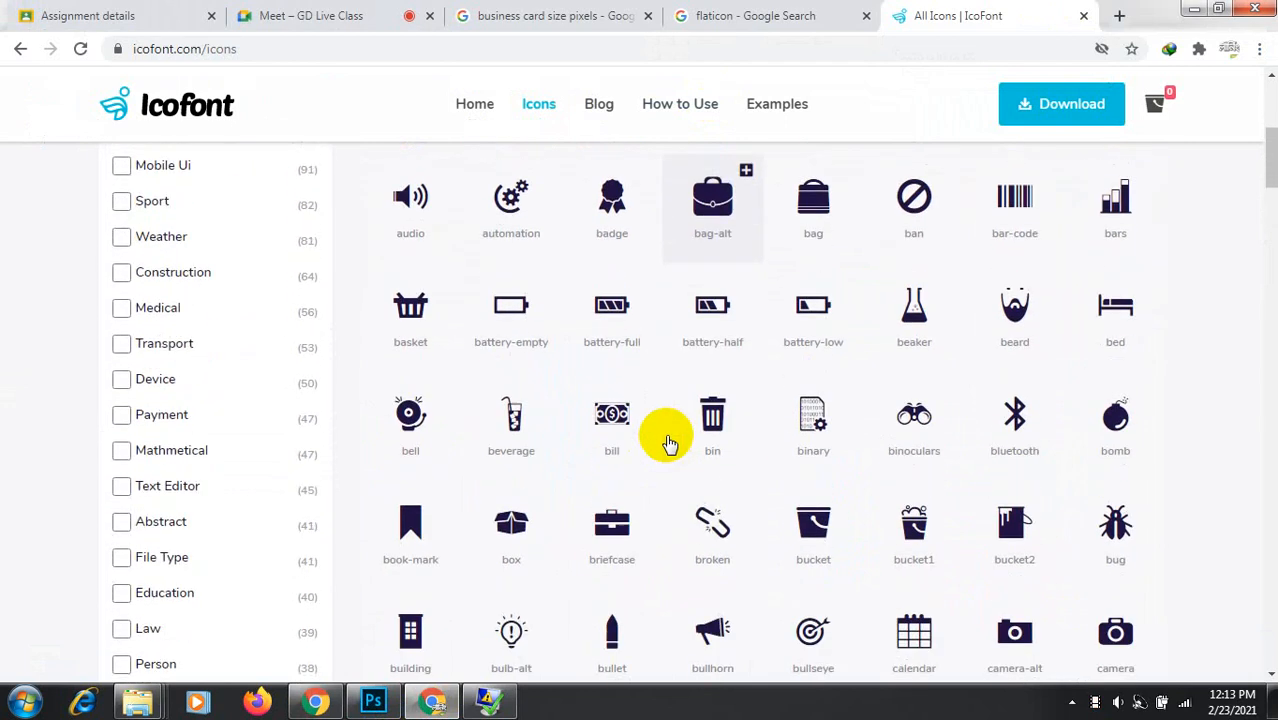
pyautogui.scroll(-5, 669, 444)
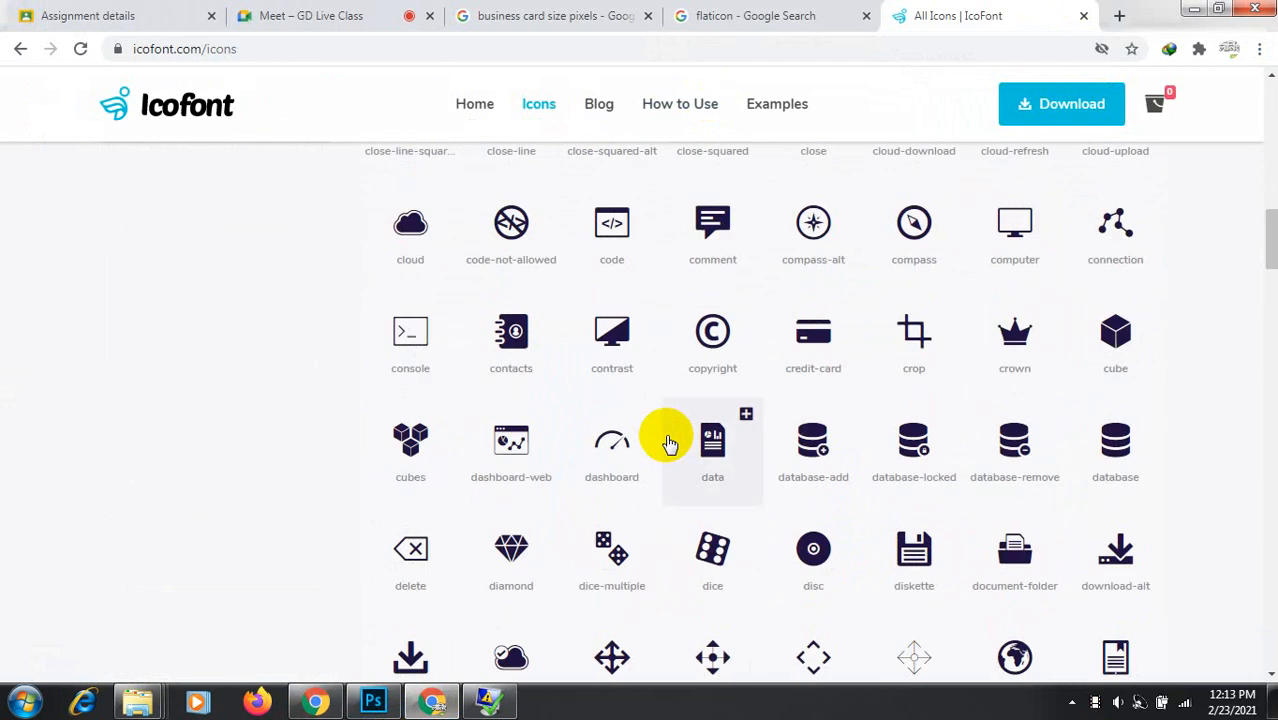
pyautogui.scroll(-5, 669, 444)
pyautogui.scroll(-3, 669, 444)
pyautogui.scroll(20, 669, 444)
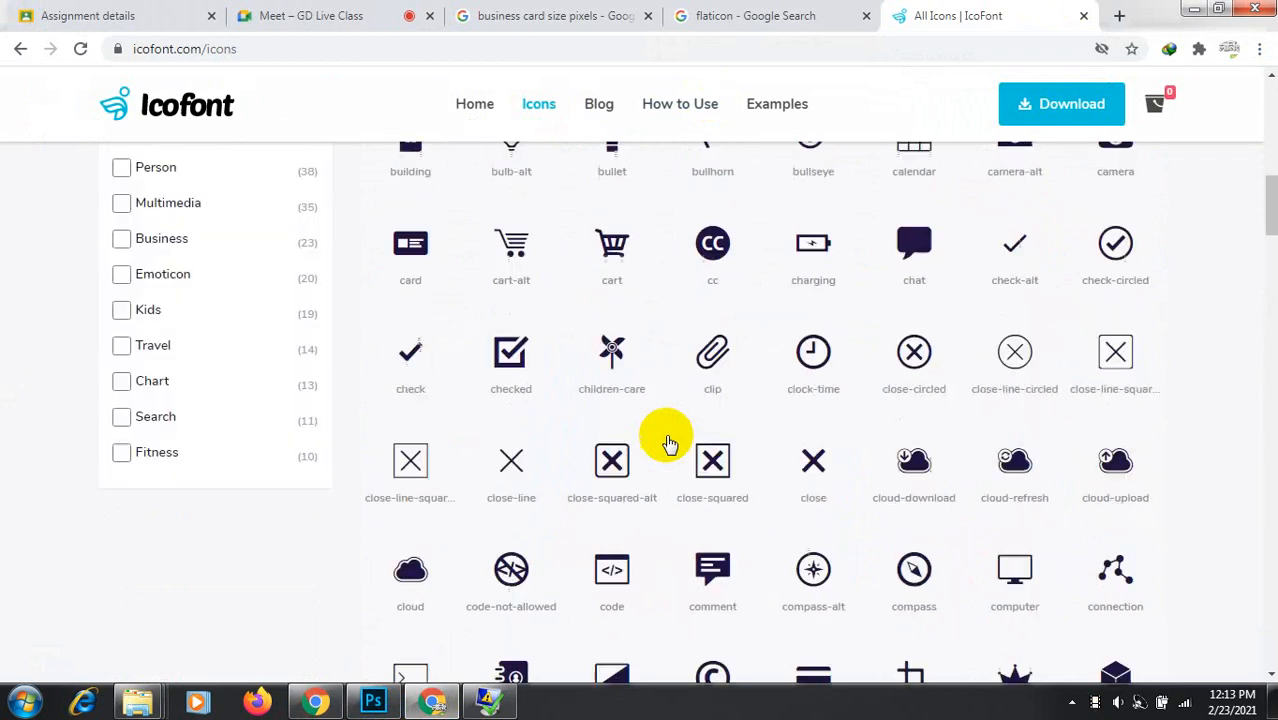
pyautogui.click(521, 389)
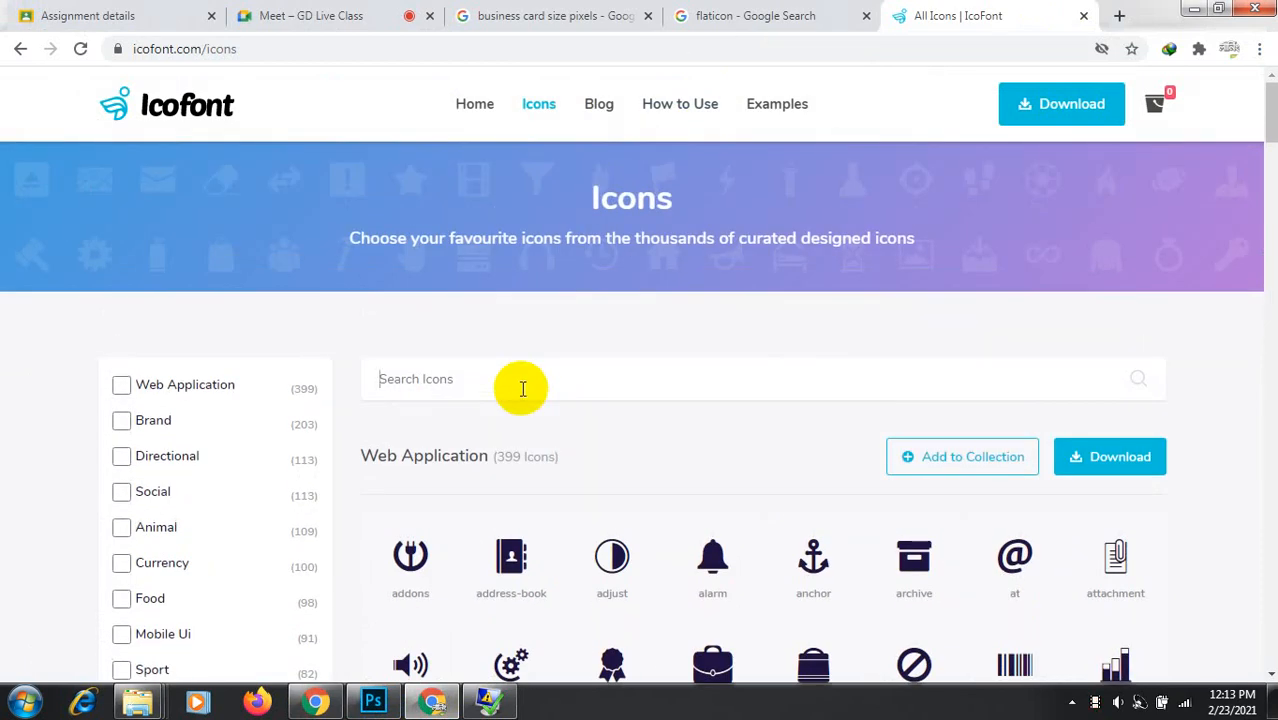
# Search Icofont for 'phon' and copy the phone icon's glyph from its preview.
pyautogui.write('phon')
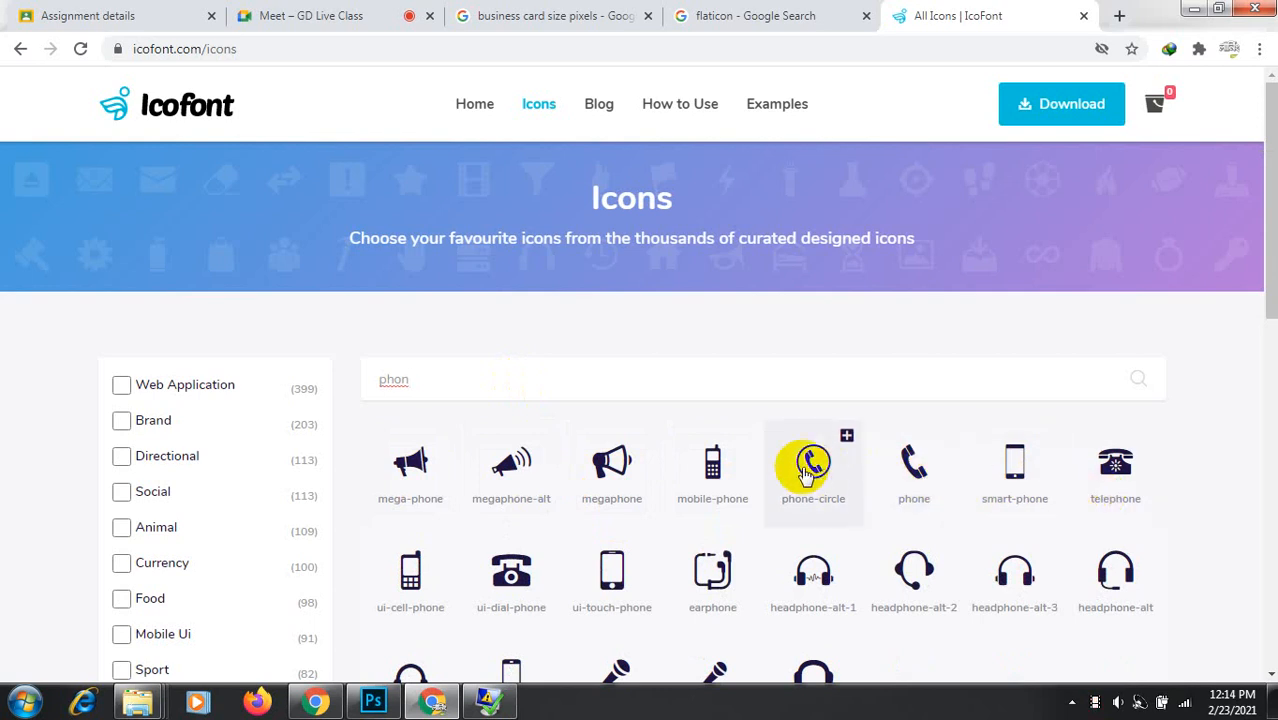
pyautogui.click(916, 472)
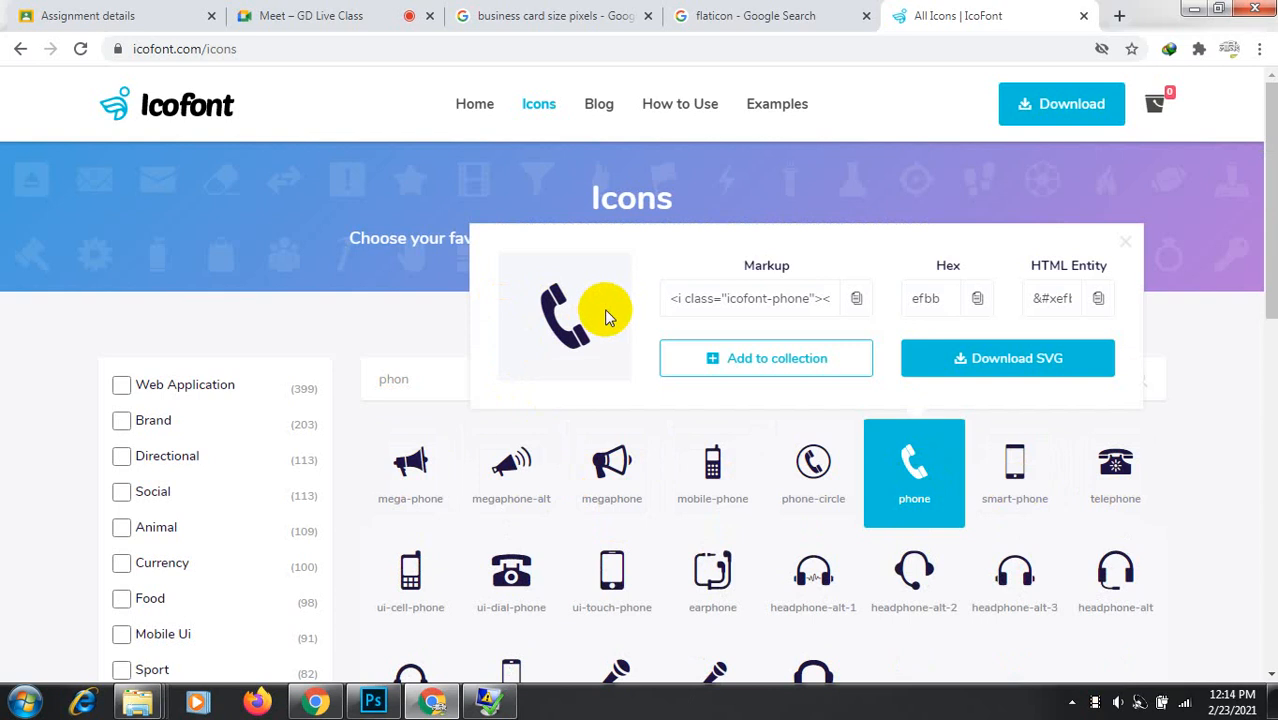
pyautogui.moveTo(585, 311); pyautogui.dragTo(547, 297)
pyautogui.rightClick(549, 300)
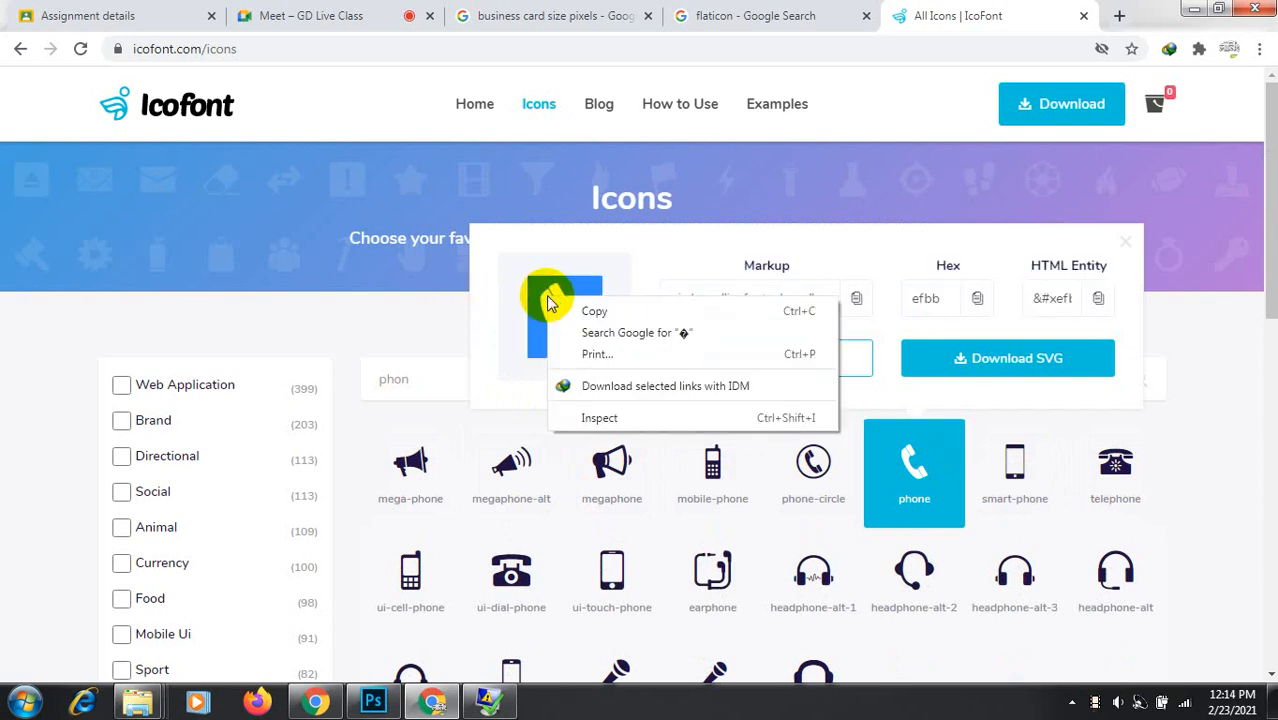
pyautogui.click(595, 313)
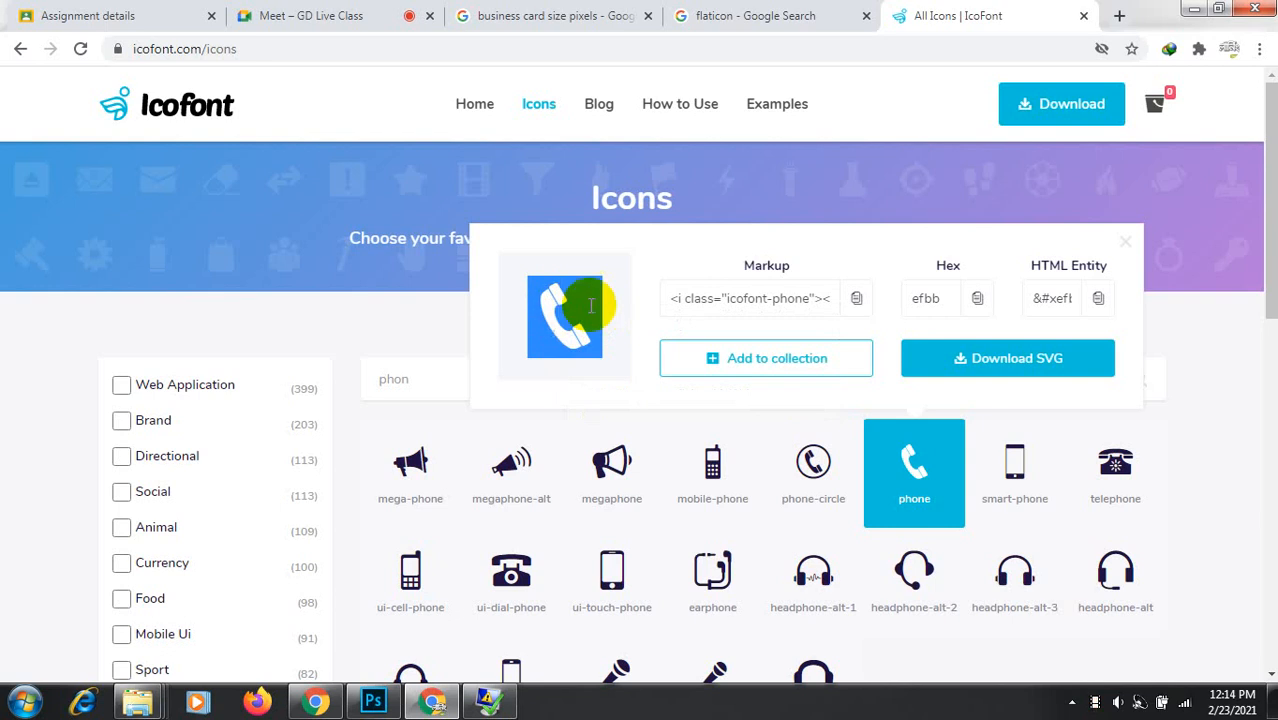
pyautogui.click(1125, 245)
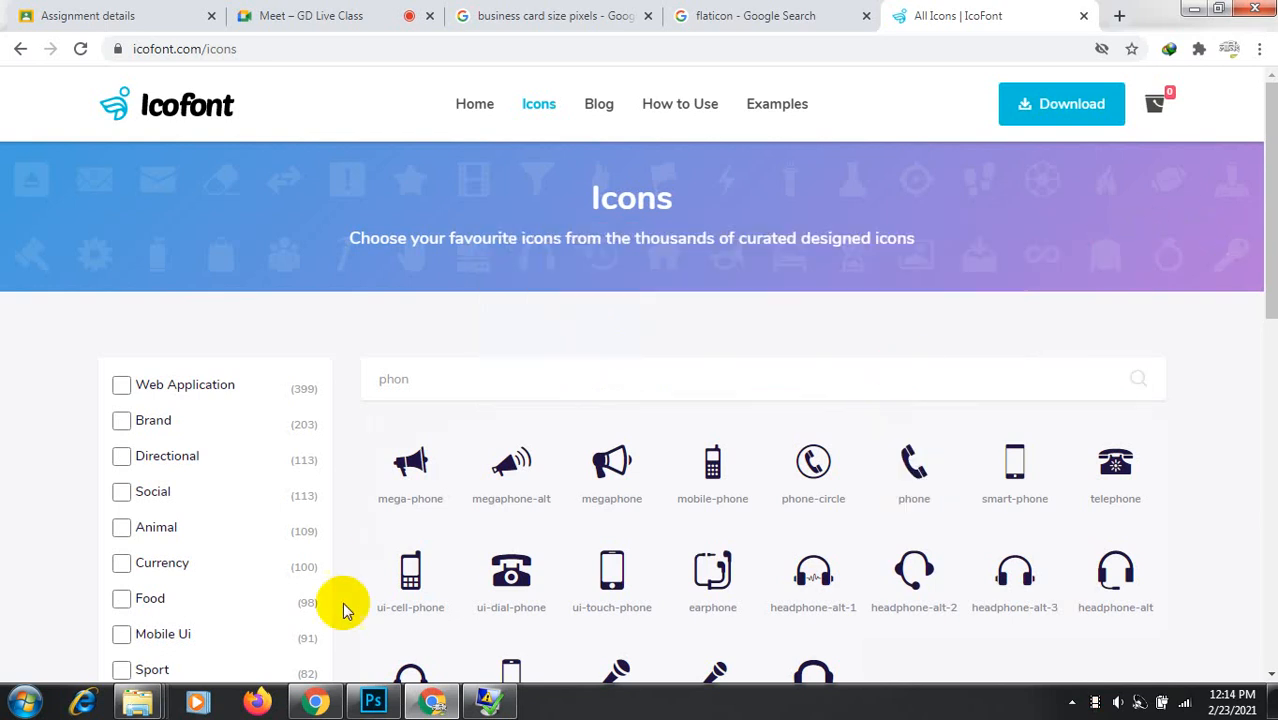
# Return to Photoshop with the Move tool and switch to the business card-2 document.
pyautogui.click(370, 703)
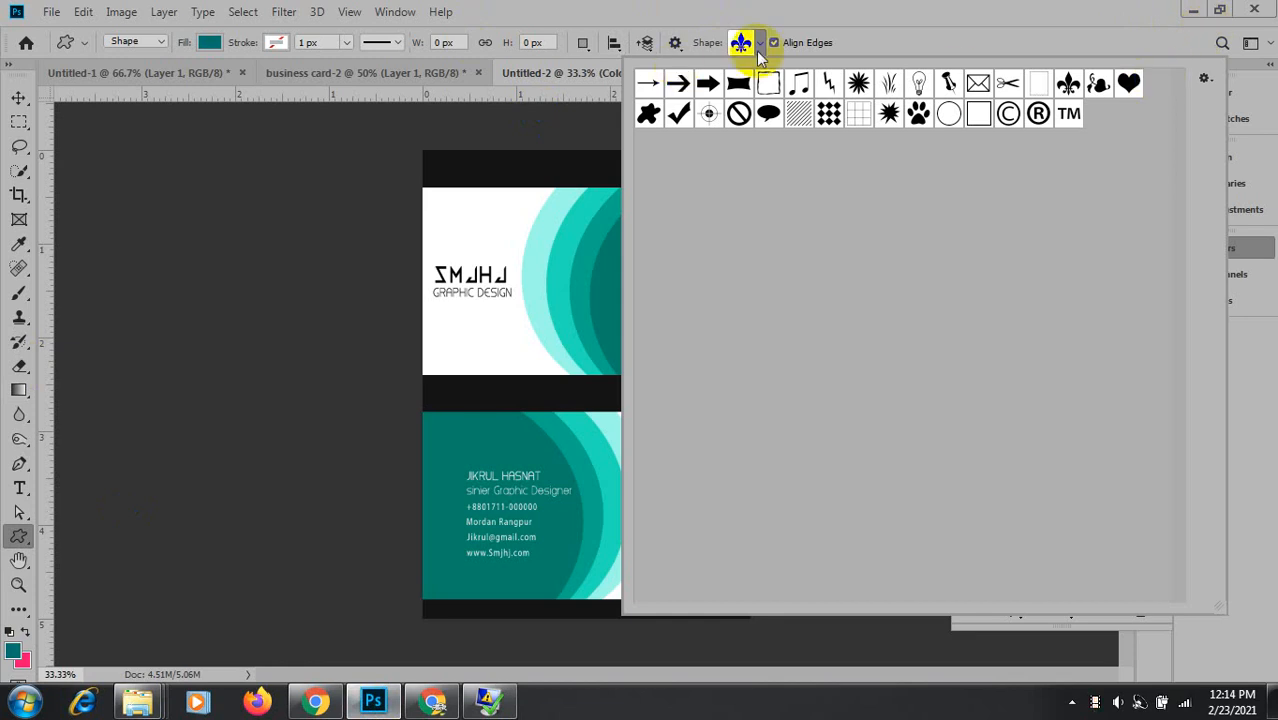
pyautogui.click(20, 99)
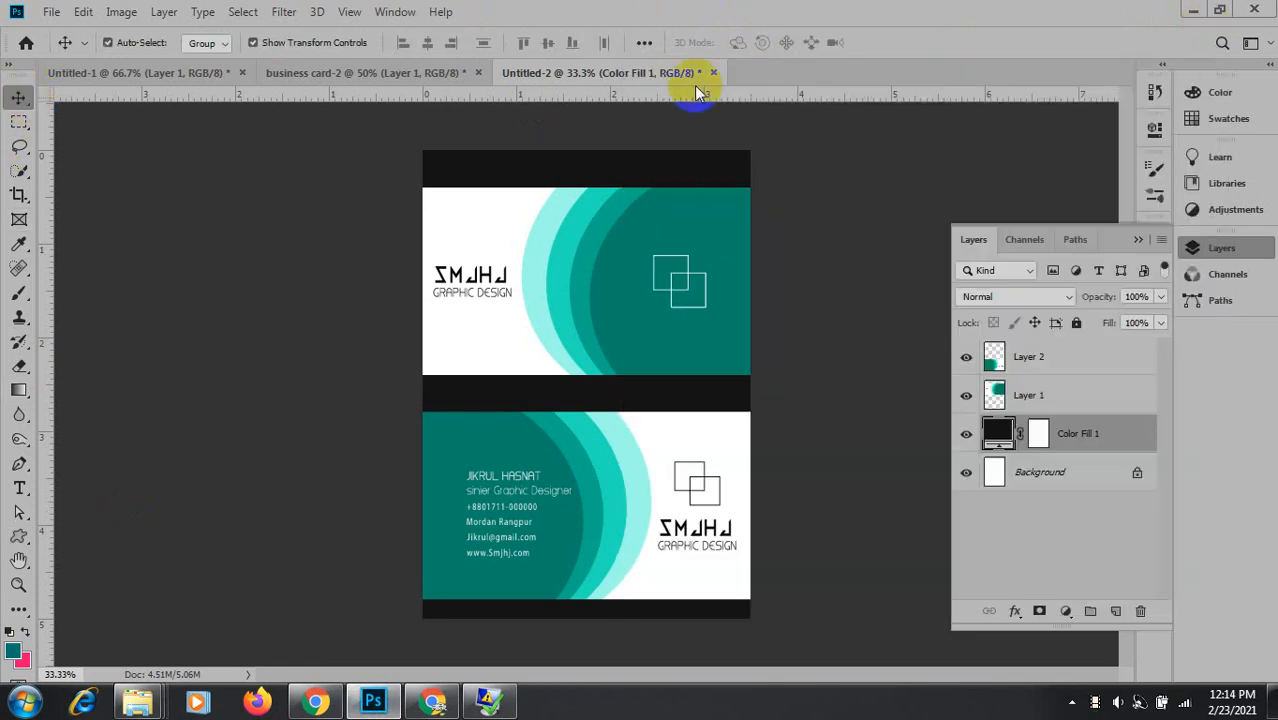
pyautogui.click(347, 73)
pyautogui.click(612, 457)
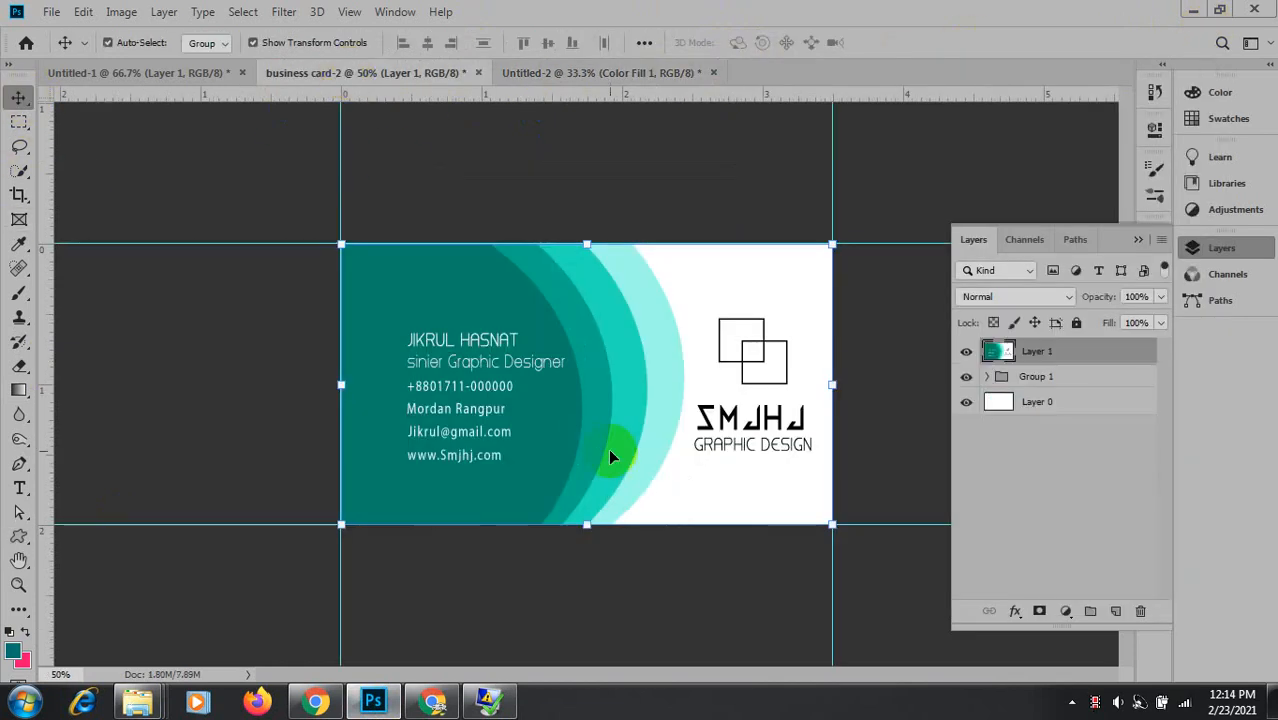
# Expand Group 1 and its Info group and make the phone number layer active.
pyautogui.click(988, 376)
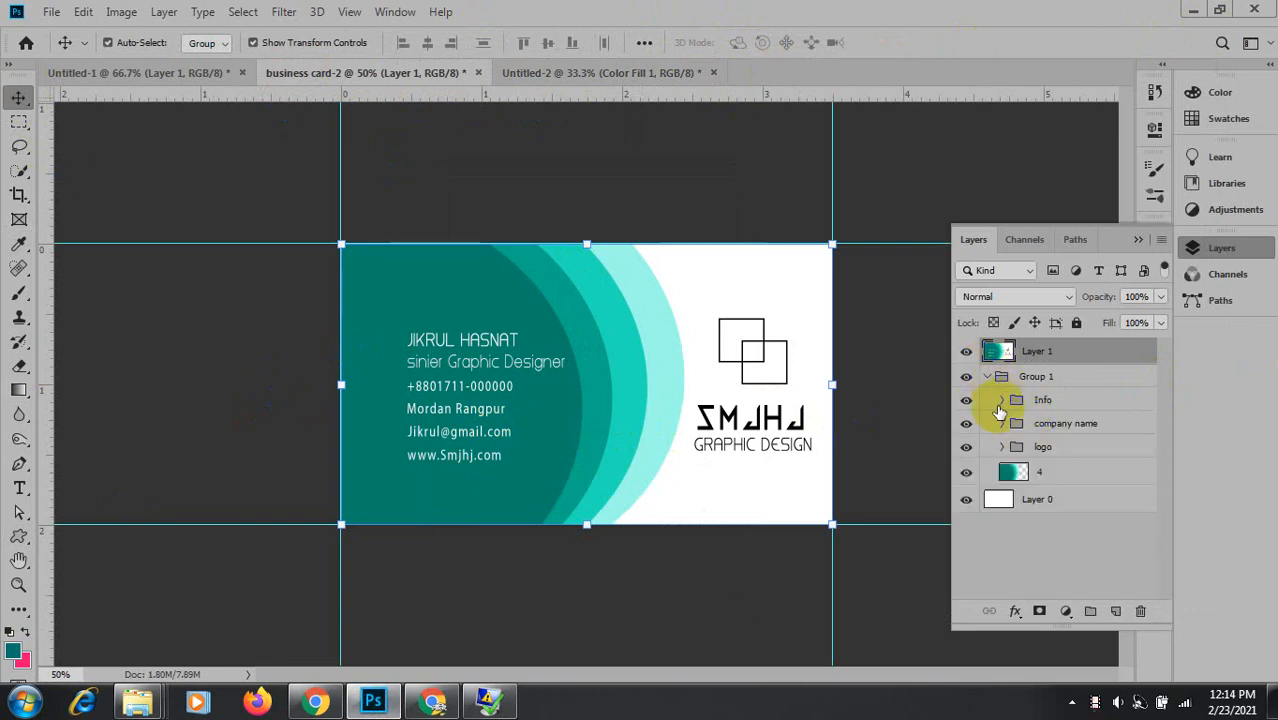
pyautogui.click(1002, 400)
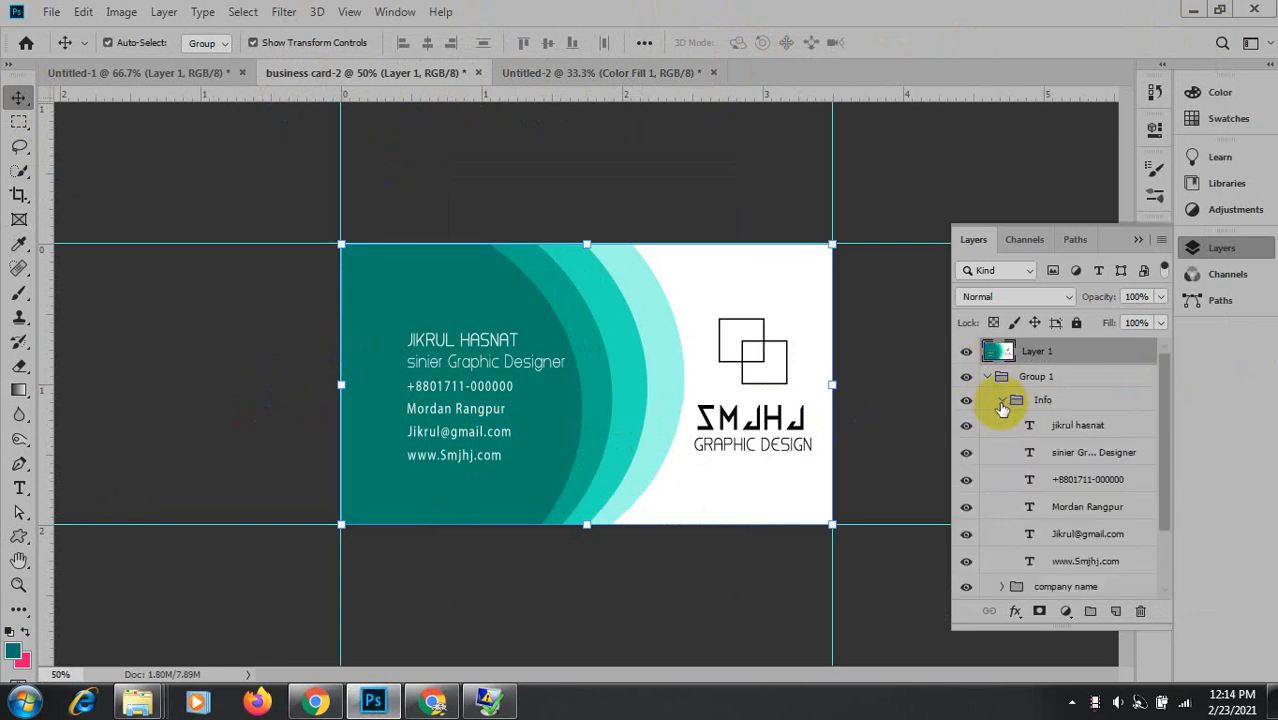
pyautogui.doubleClick(1016, 482)
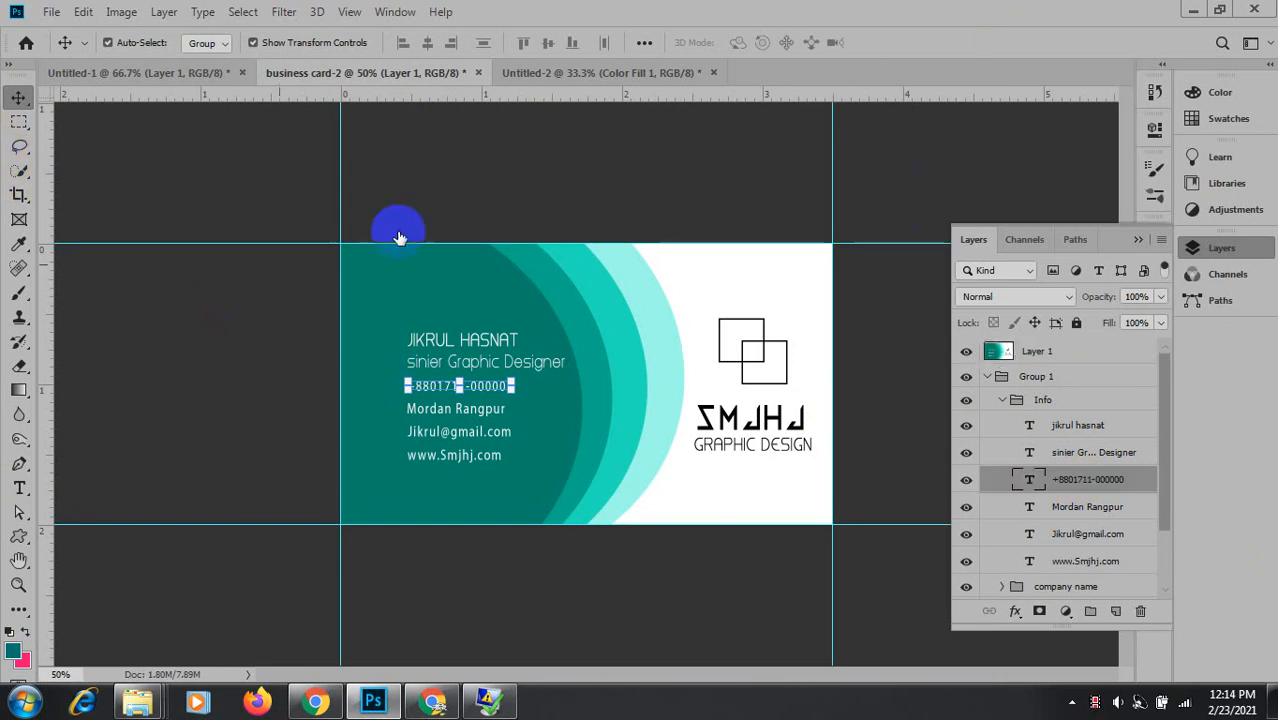
pyautogui.hotkey('ctrl', 'z')
pyautogui.hotkey('ctrl', 'z')
pyautogui.hotkey('ctrl', 'z')
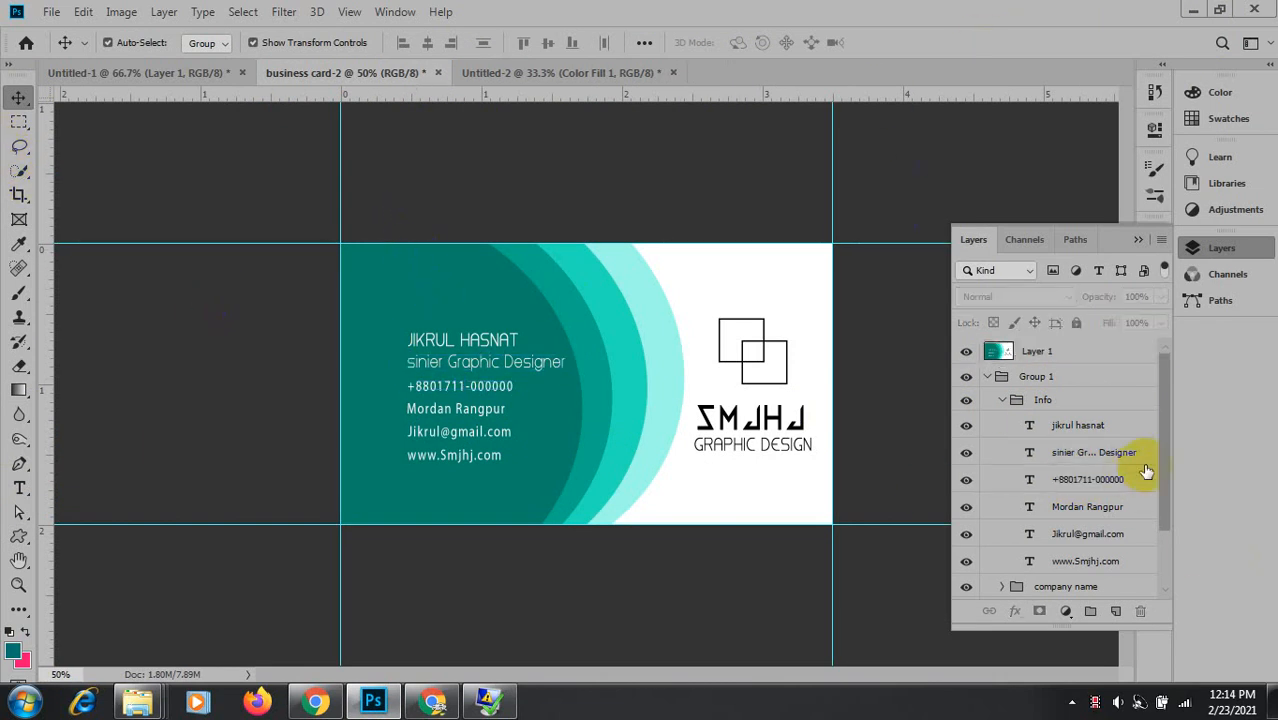
pyautogui.doubleClick(1062, 479)
pyautogui.click(300, 362)
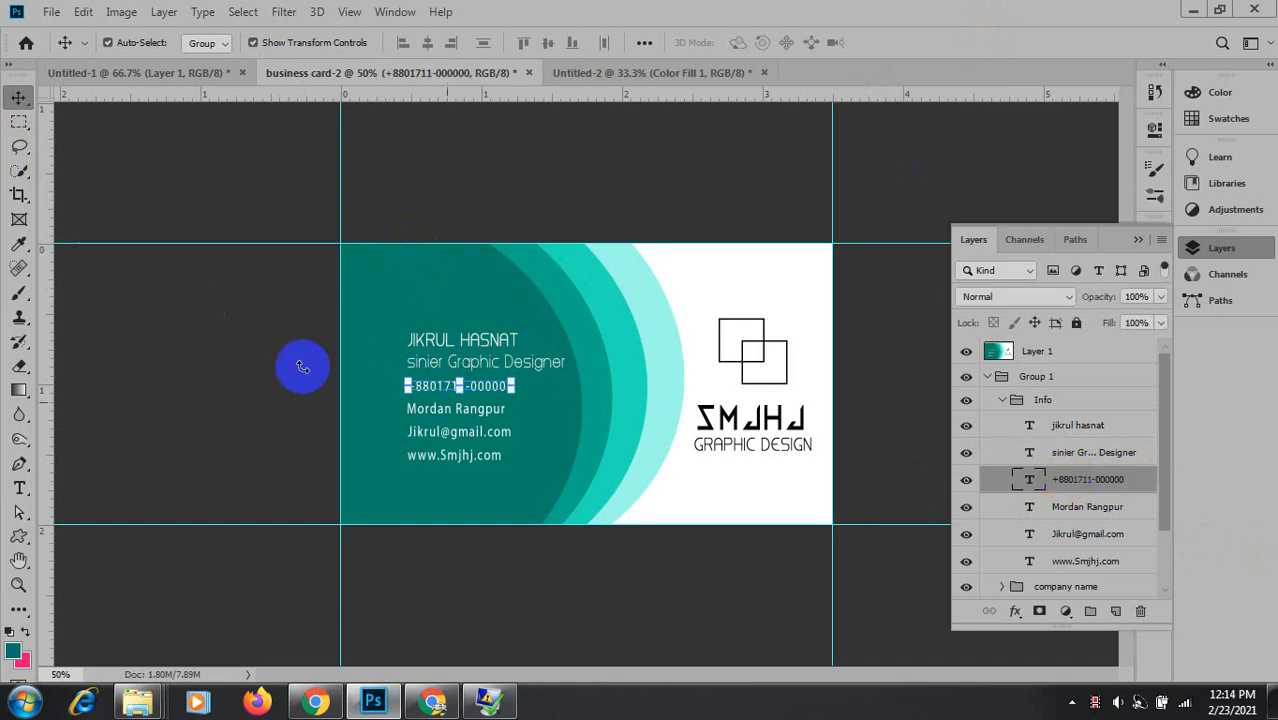
pyautogui.click(18, 490)
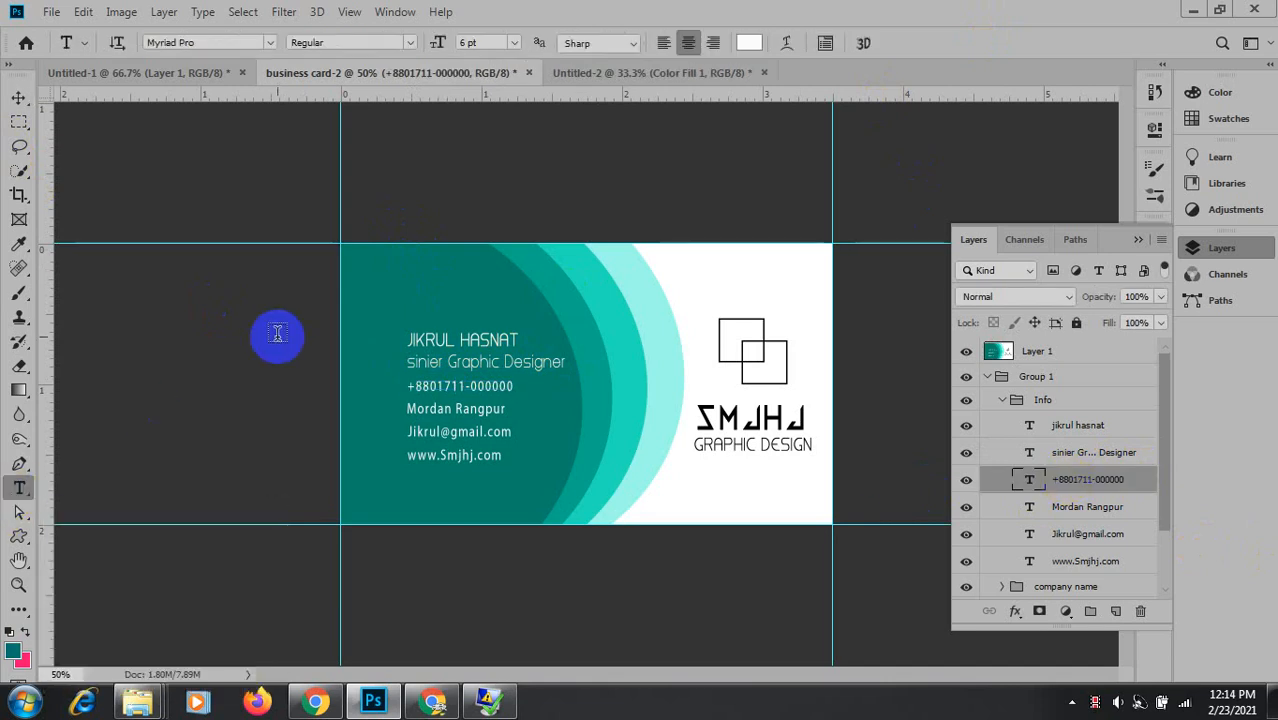
# Create an IcoFont Regular text layer holding the phone glyph just left of the phone number.
pyautogui.click(383, 386)
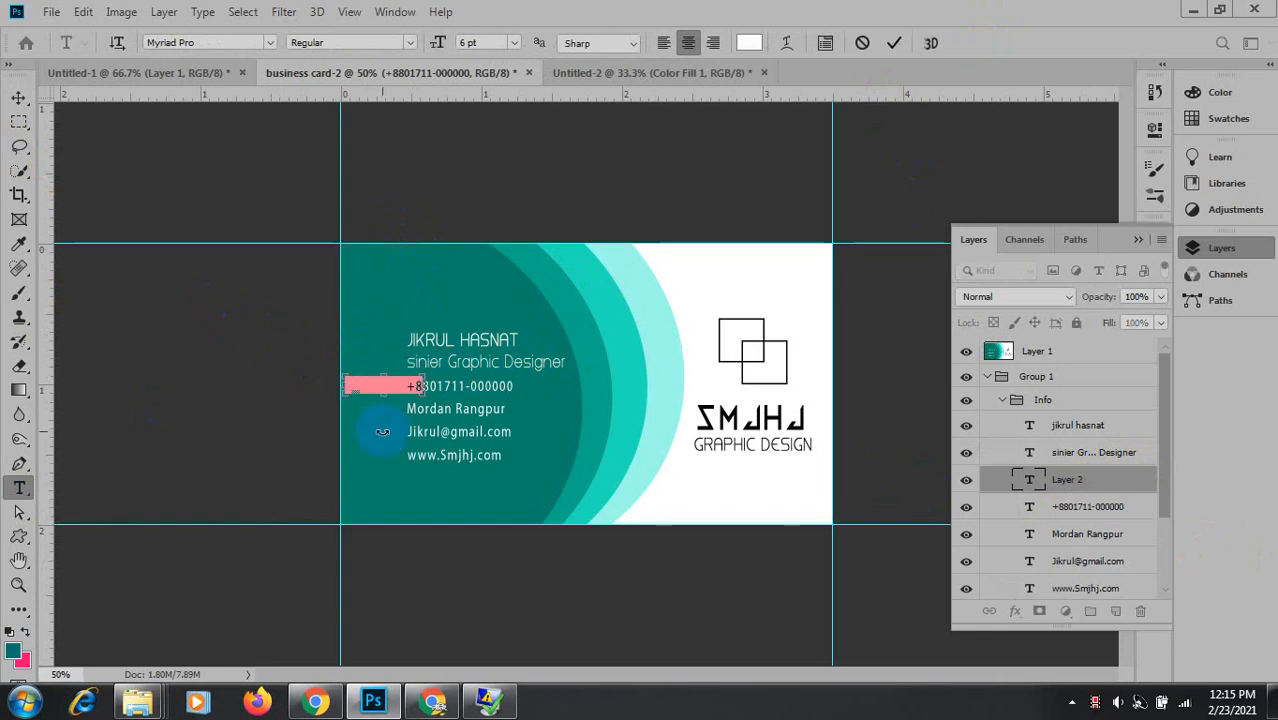
pyautogui.press('BackSpace')
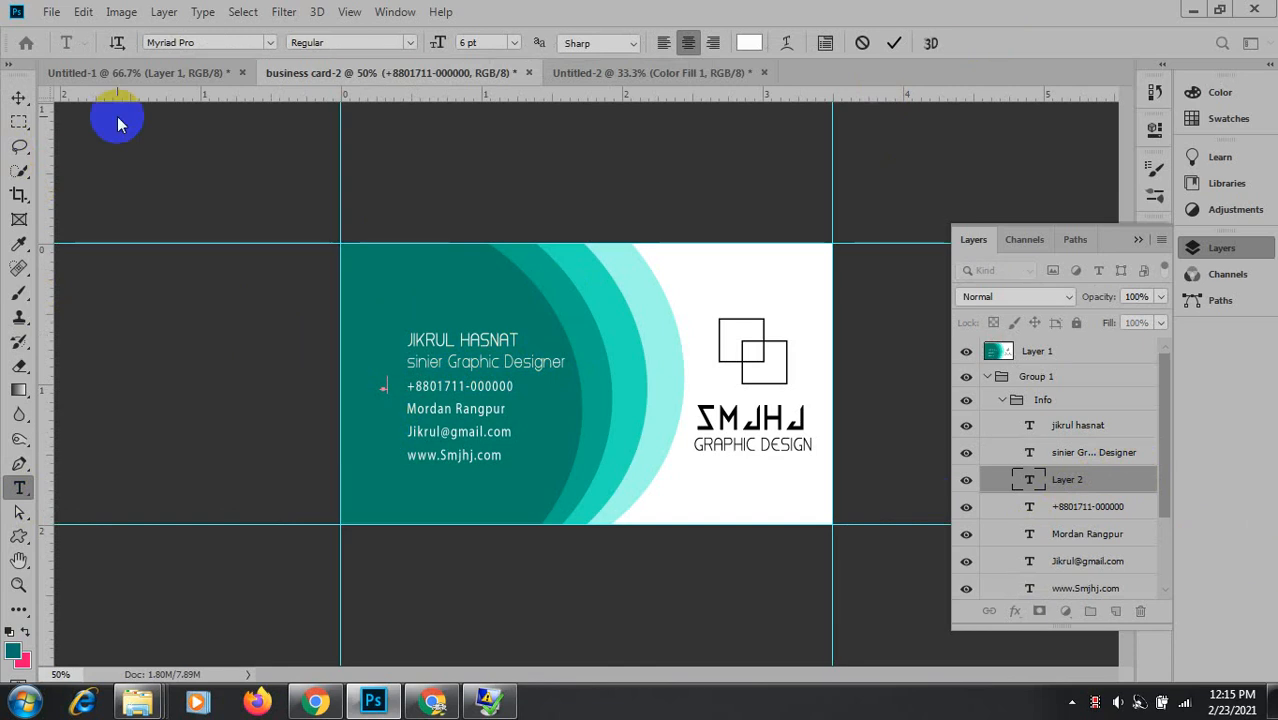
pyautogui.click(235, 43)
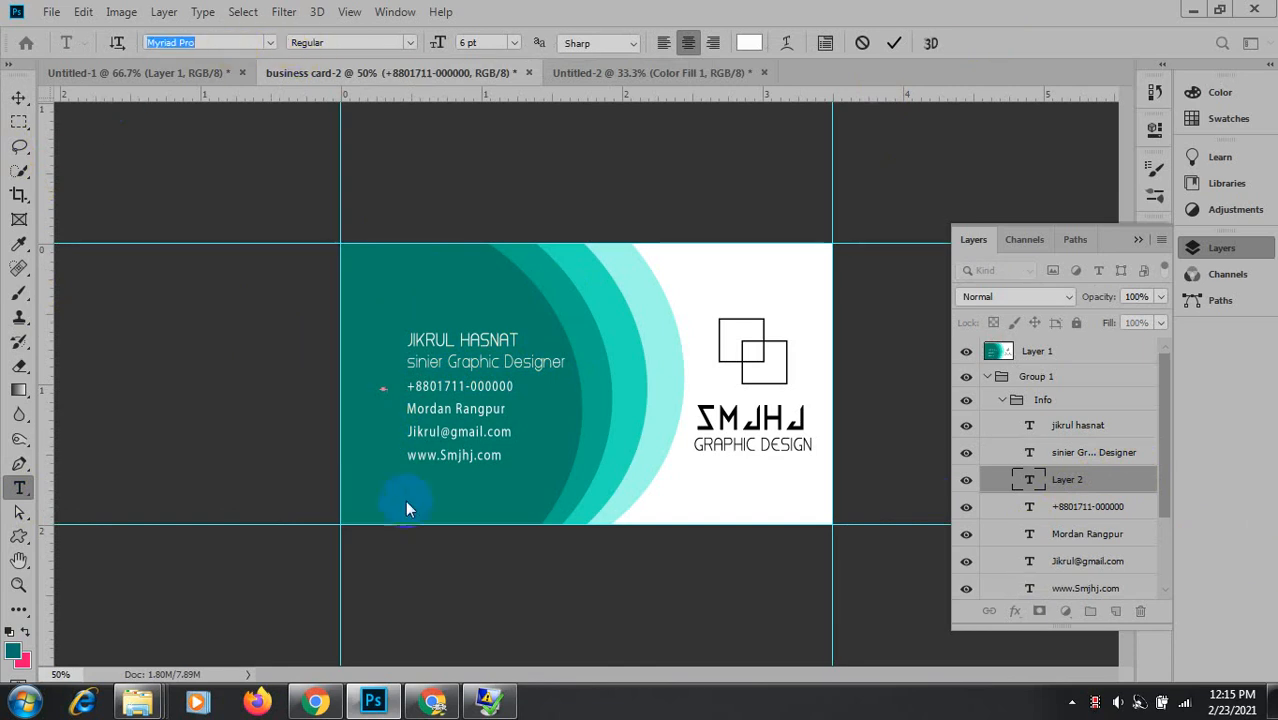
pyautogui.click(344, 387)
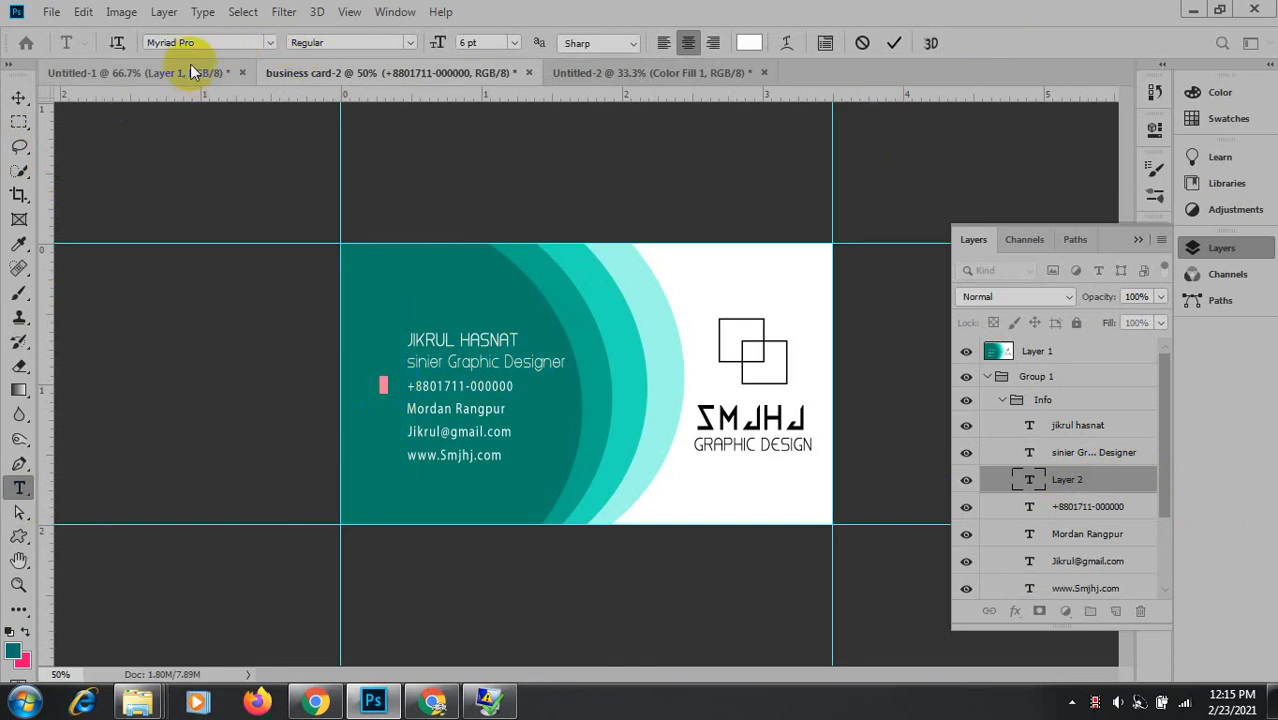
pyautogui.moveTo(207, 43); pyautogui.dragTo(143, 42)
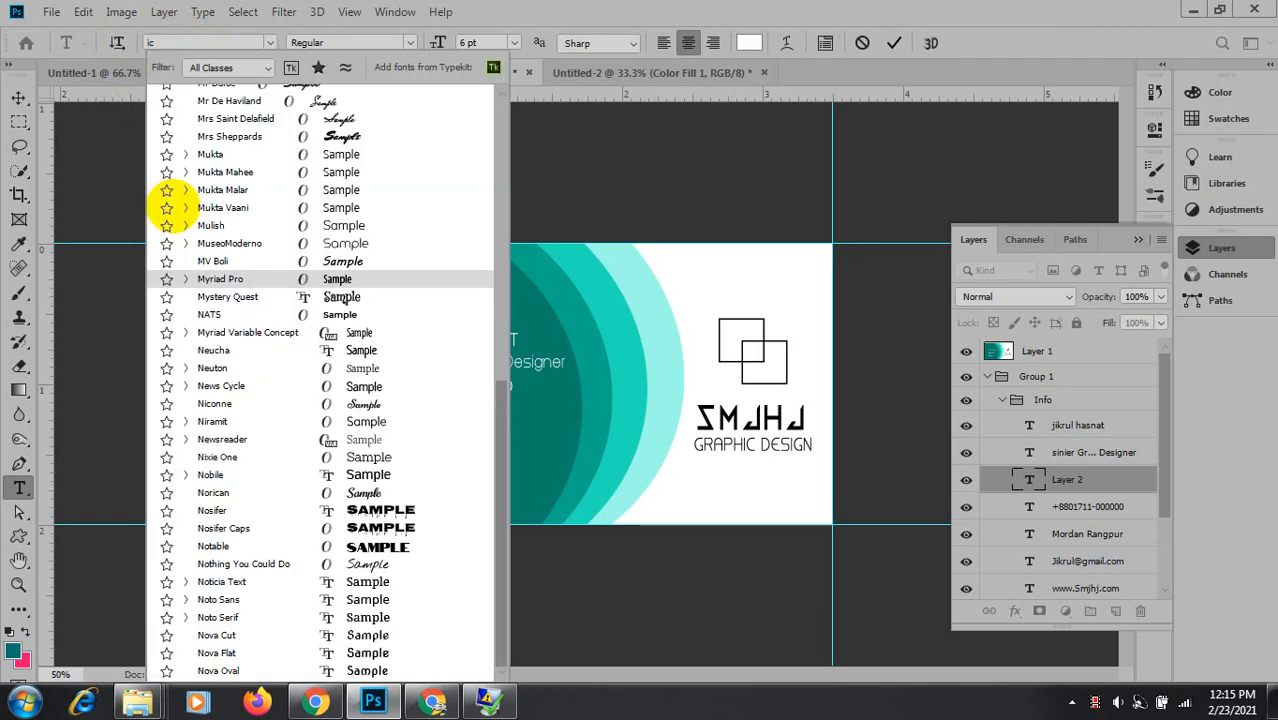
pyautogui.write('o')
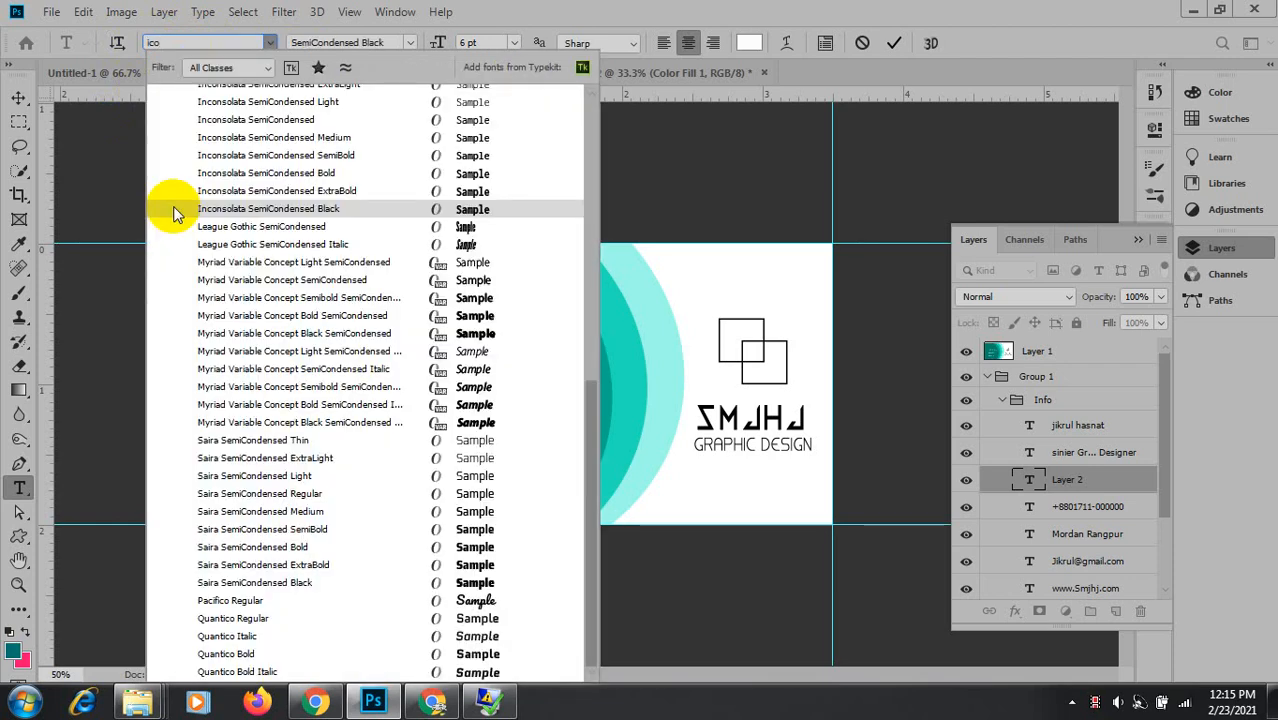
pyautogui.write('f')
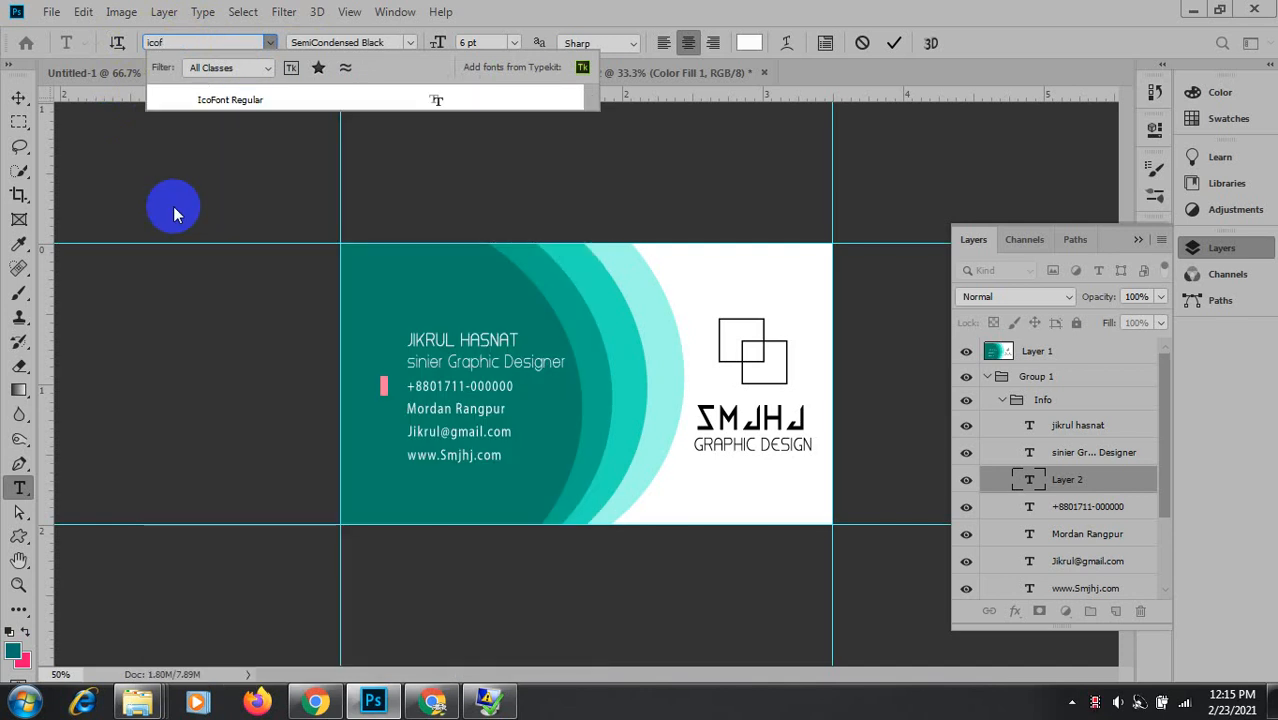
pyautogui.write('ont')
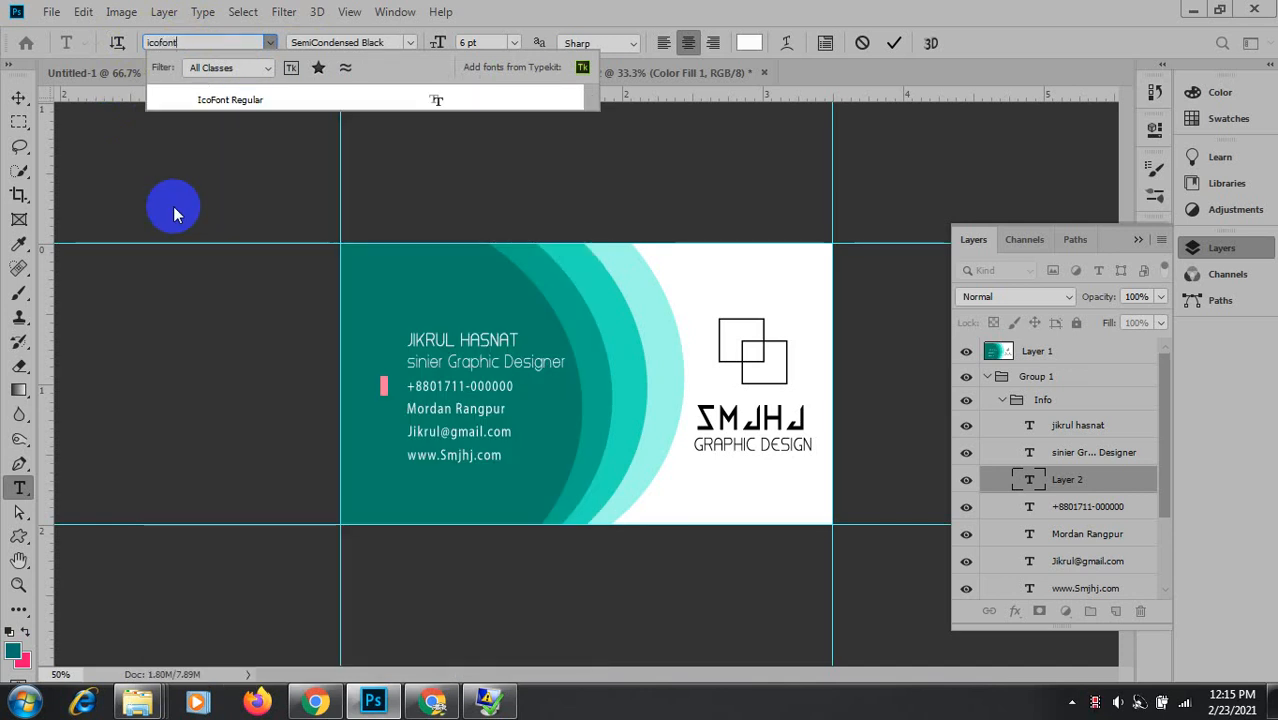
pyautogui.click(232, 106)
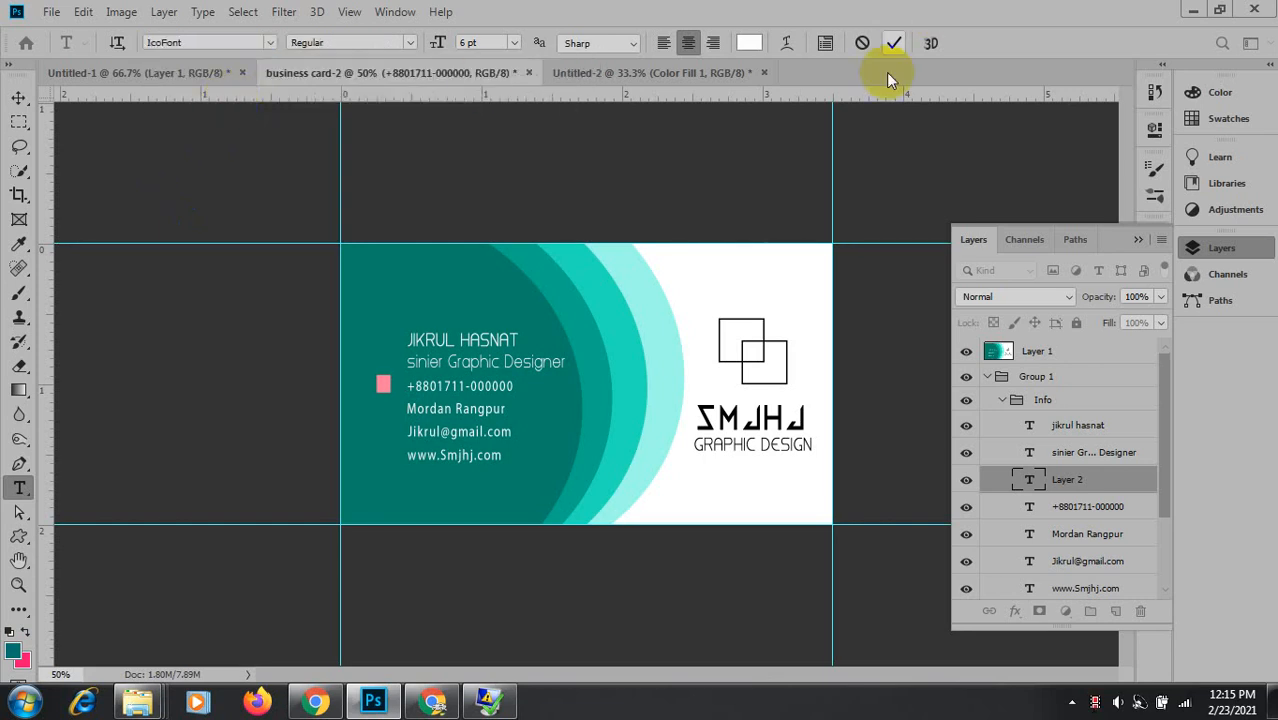
pyautogui.click(894, 42)
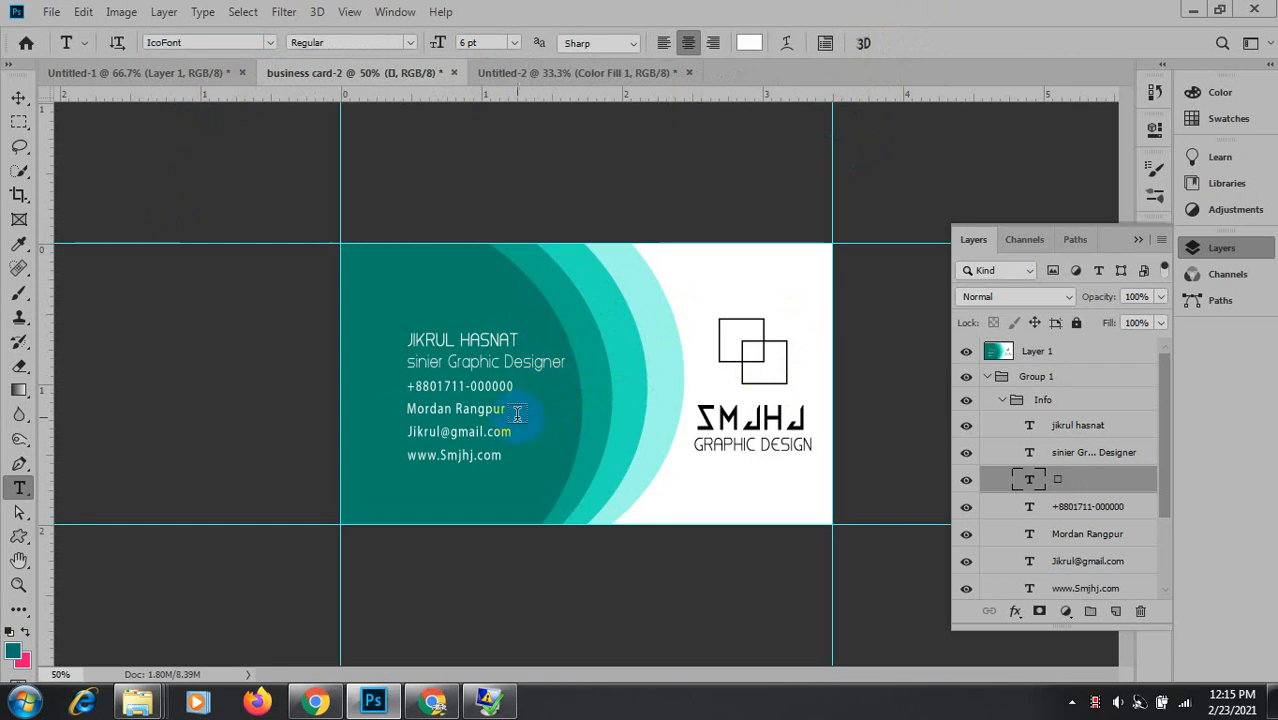
# Make the phone glyph 10 pt and near-white (fefbfb), then switch to the Google Meet tab.
pyautogui.click(1047, 513)
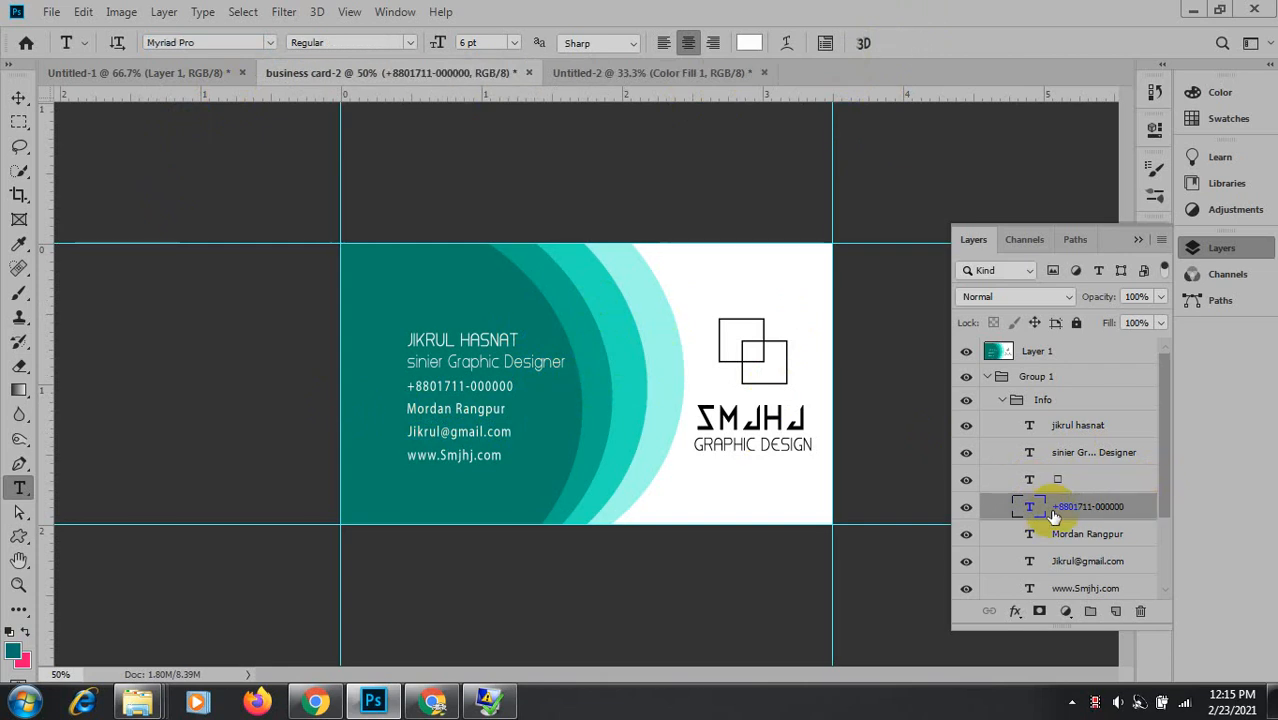
pyautogui.click(1035, 482)
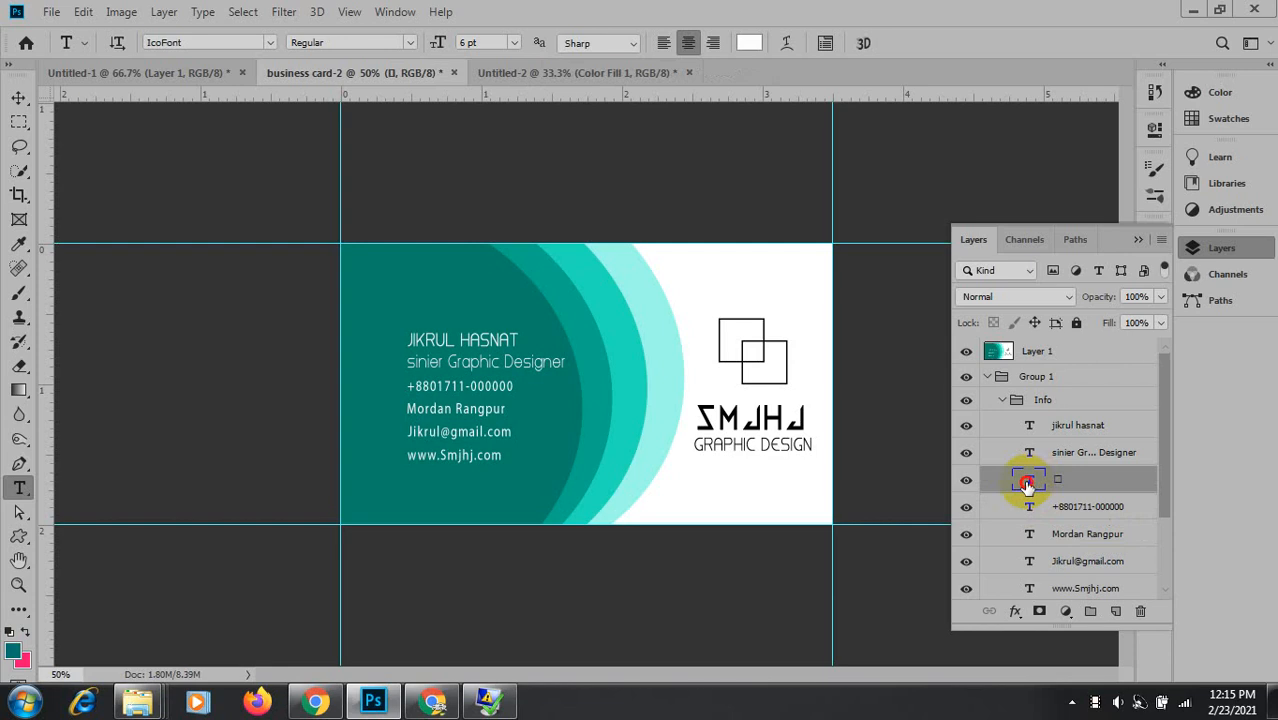
pyautogui.doubleClick(1030, 482)
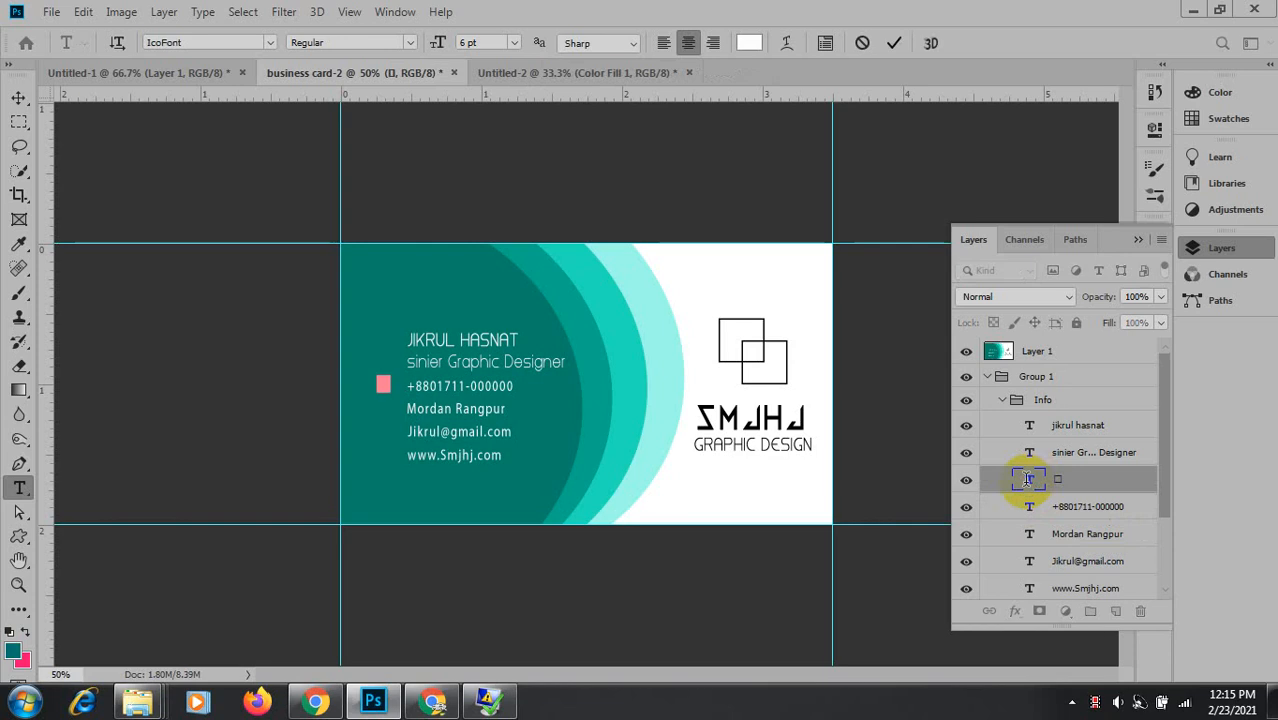
pyautogui.click(480, 43)
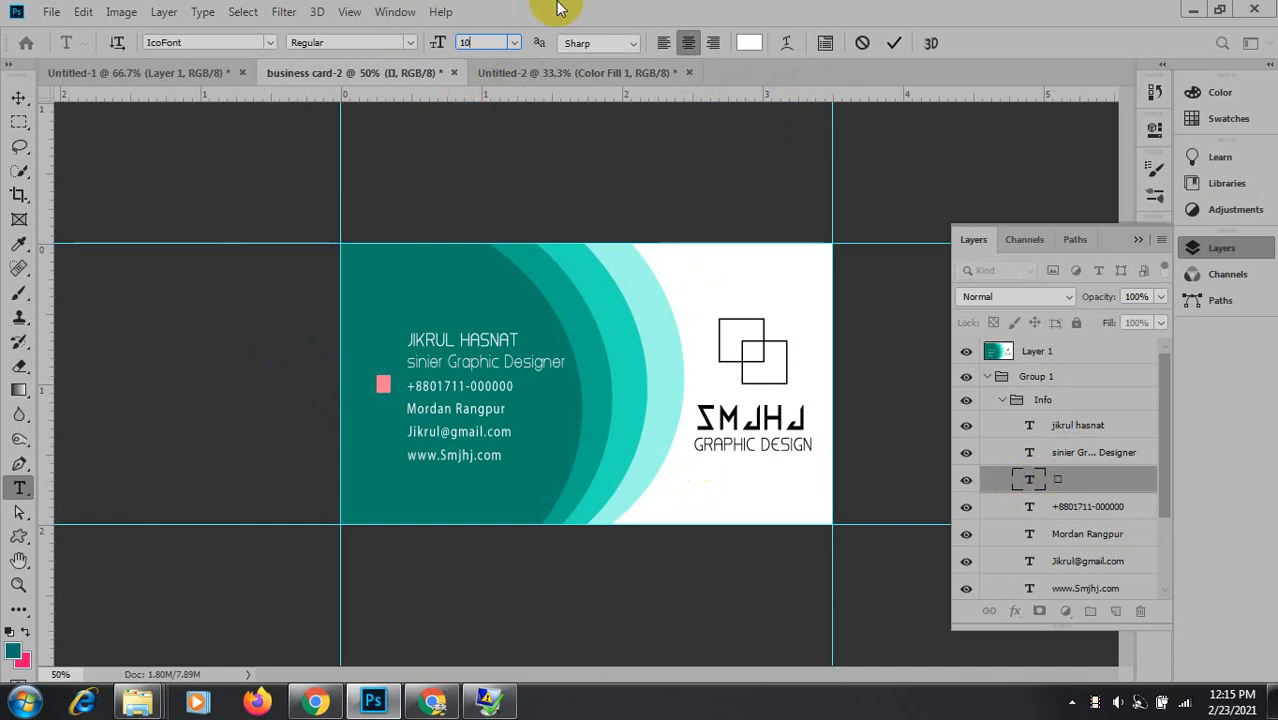
pyautogui.press('Return')
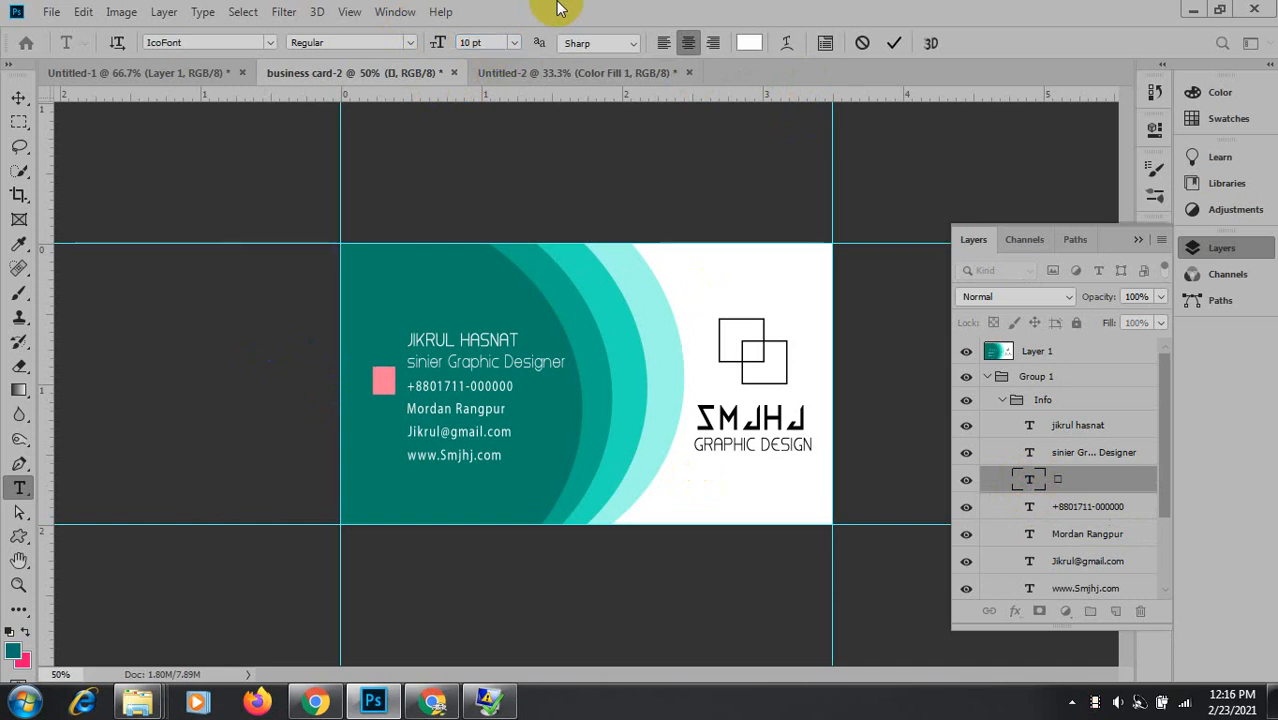
pyautogui.click(750, 42)
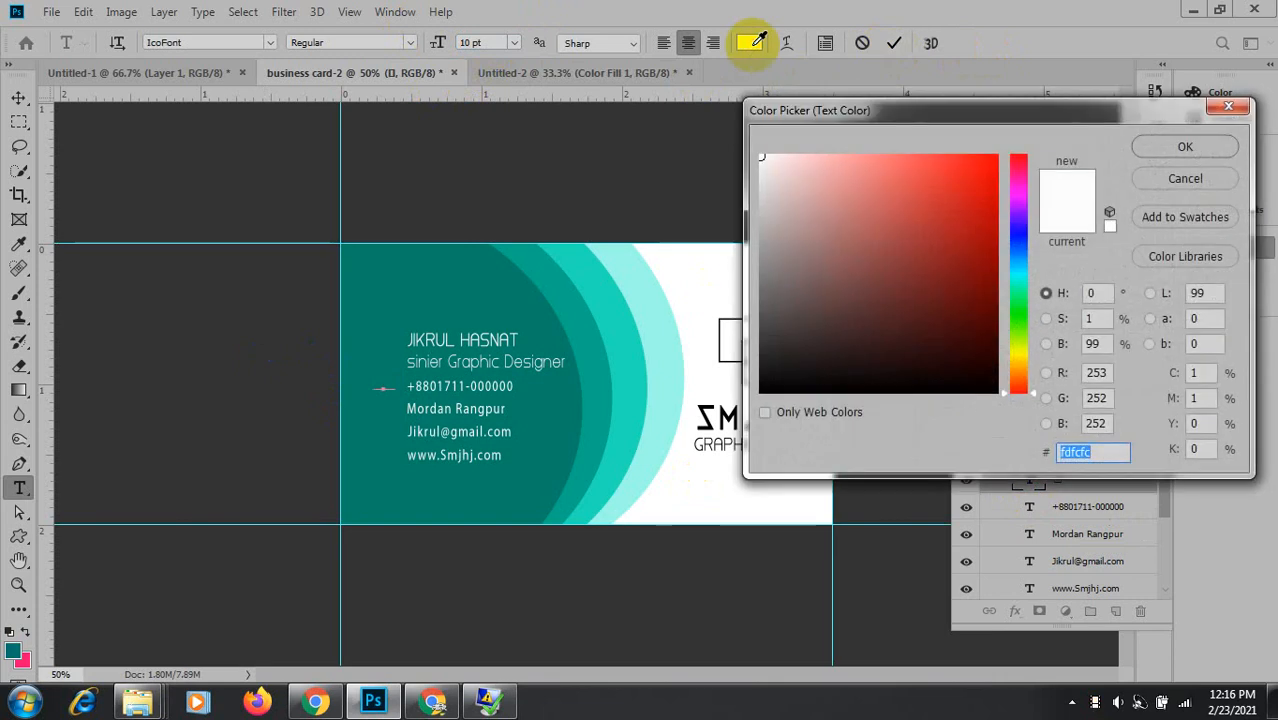
pyautogui.click(762, 157)
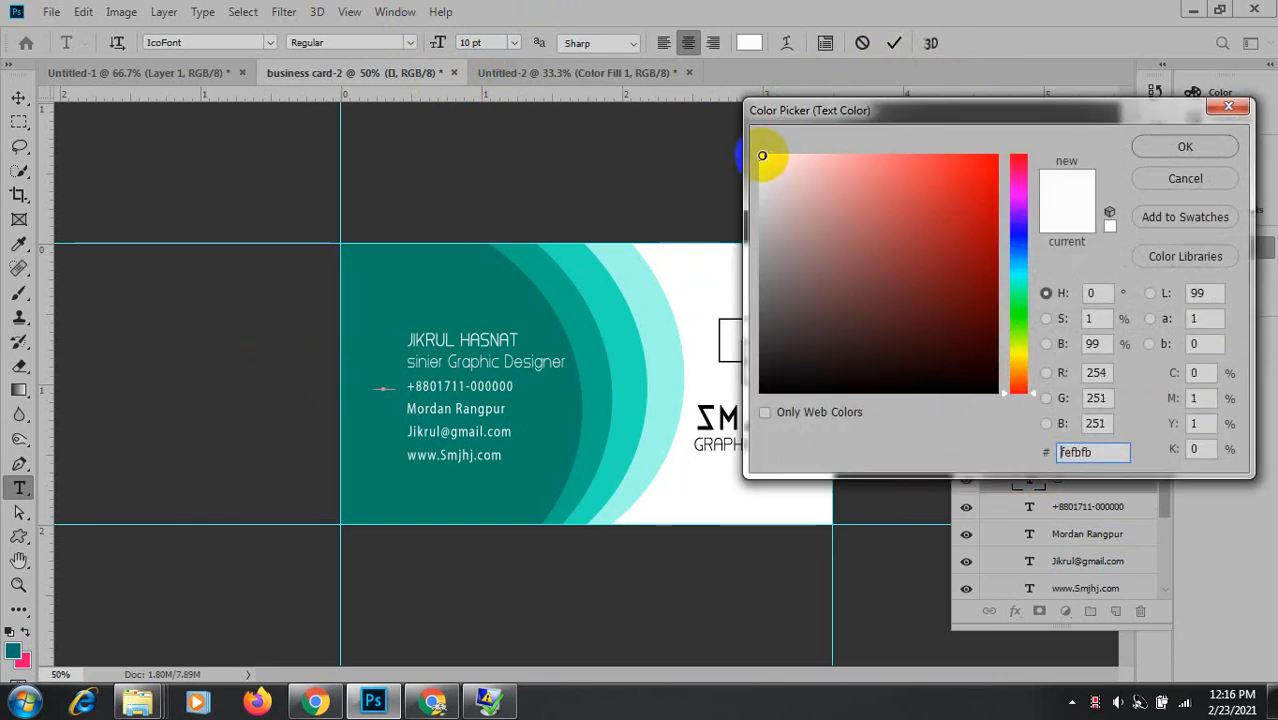
pyautogui.click(1187, 146)
pyautogui.click(430, 702)
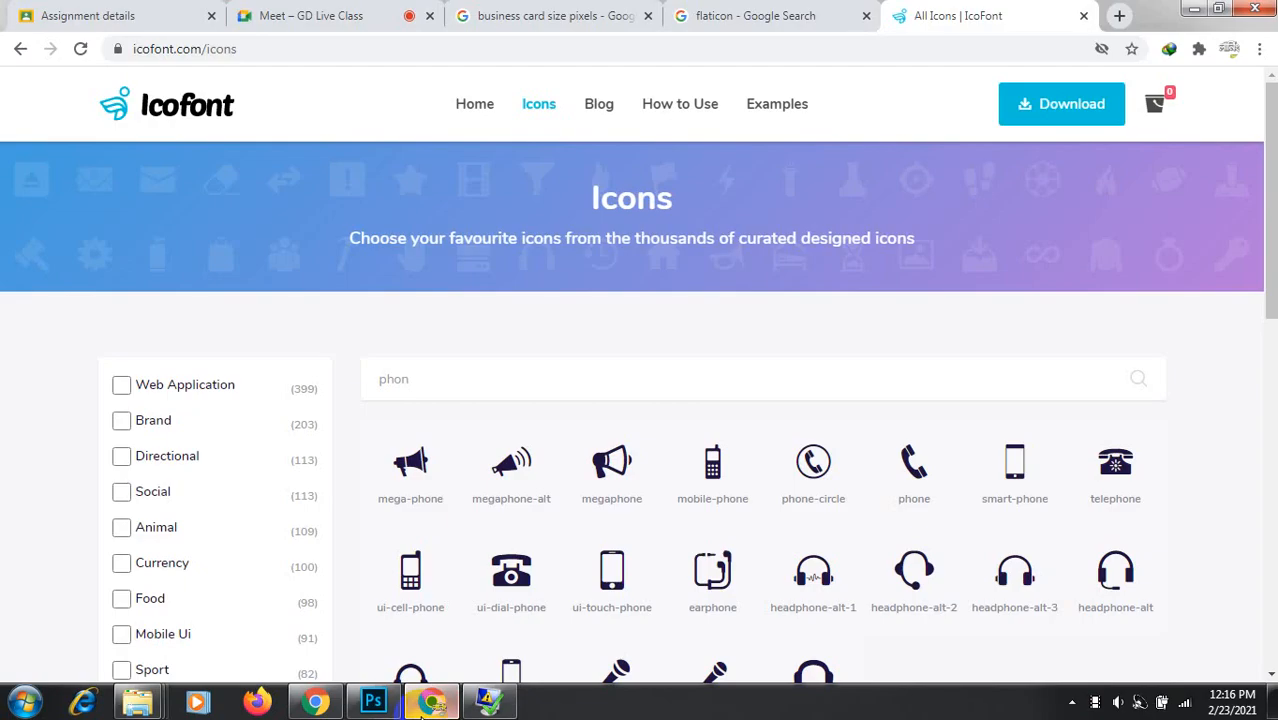
pyautogui.click(300, 12)
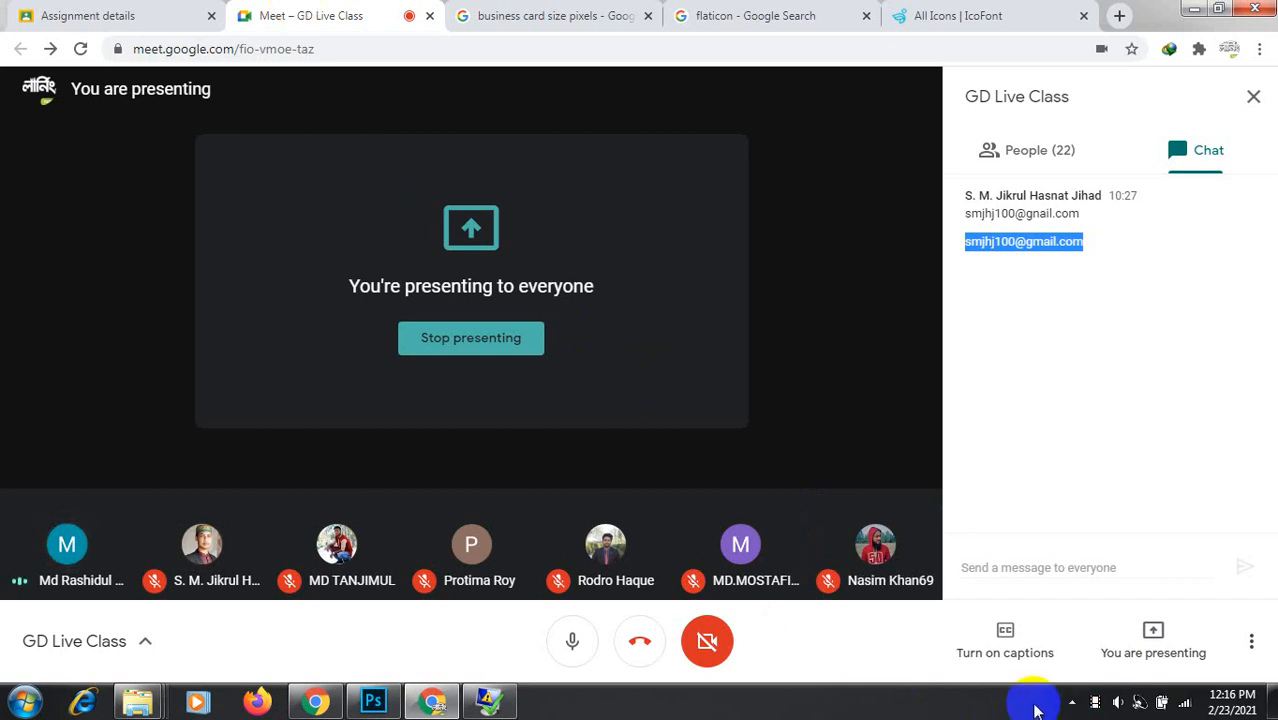
# Back on the card, leave Layer 1 hidden so the white phone icon shows.
pyautogui.click(1093, 697)
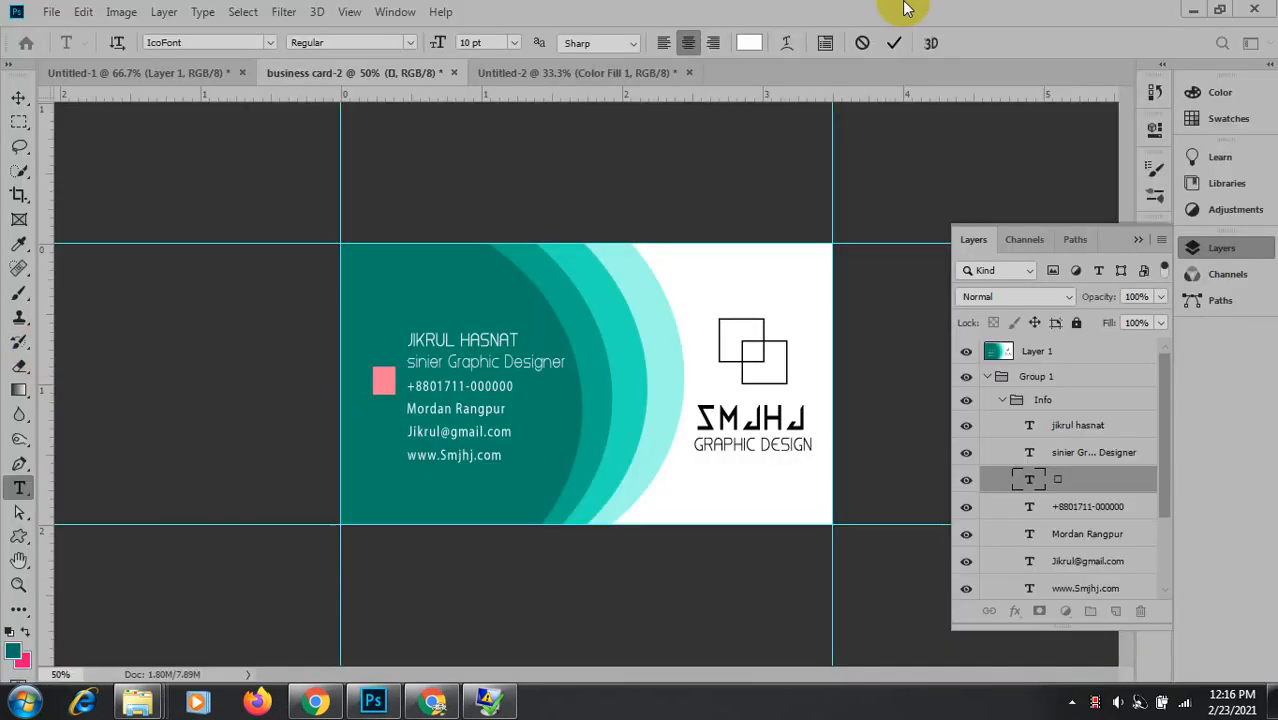
pyautogui.click(966, 352)
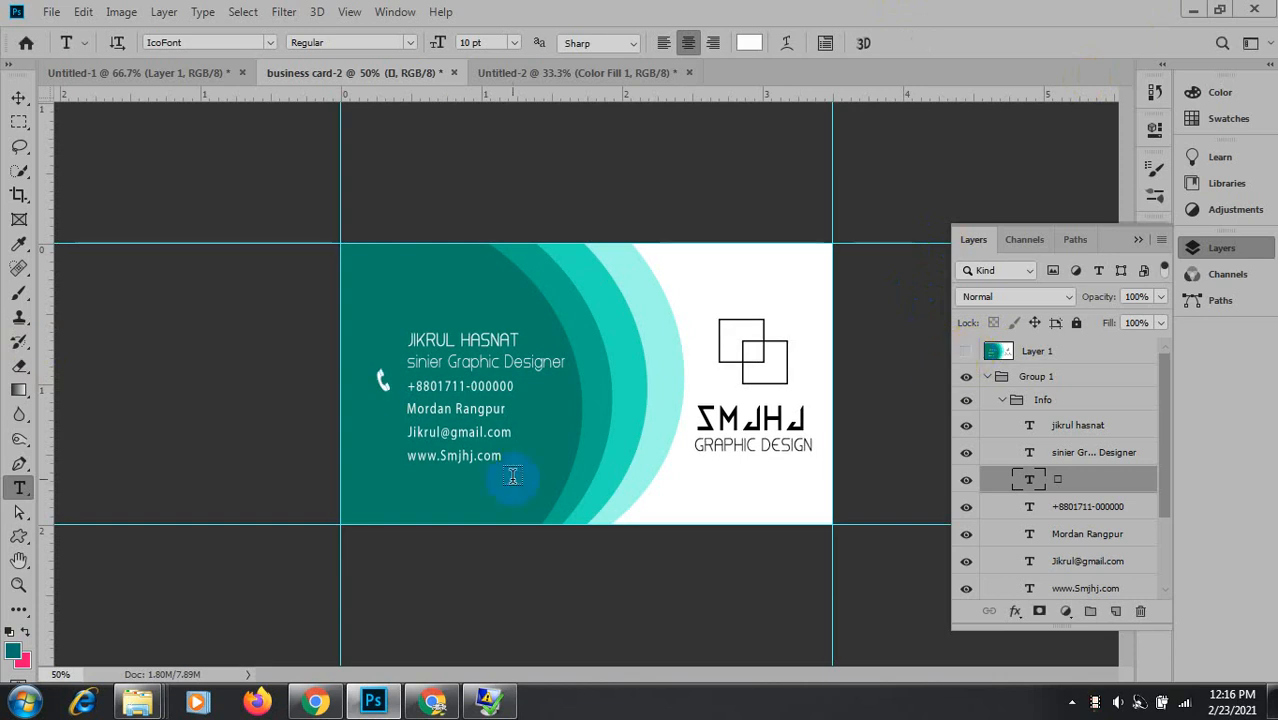
pyautogui.click(966, 352)
pyautogui.click(966, 352)
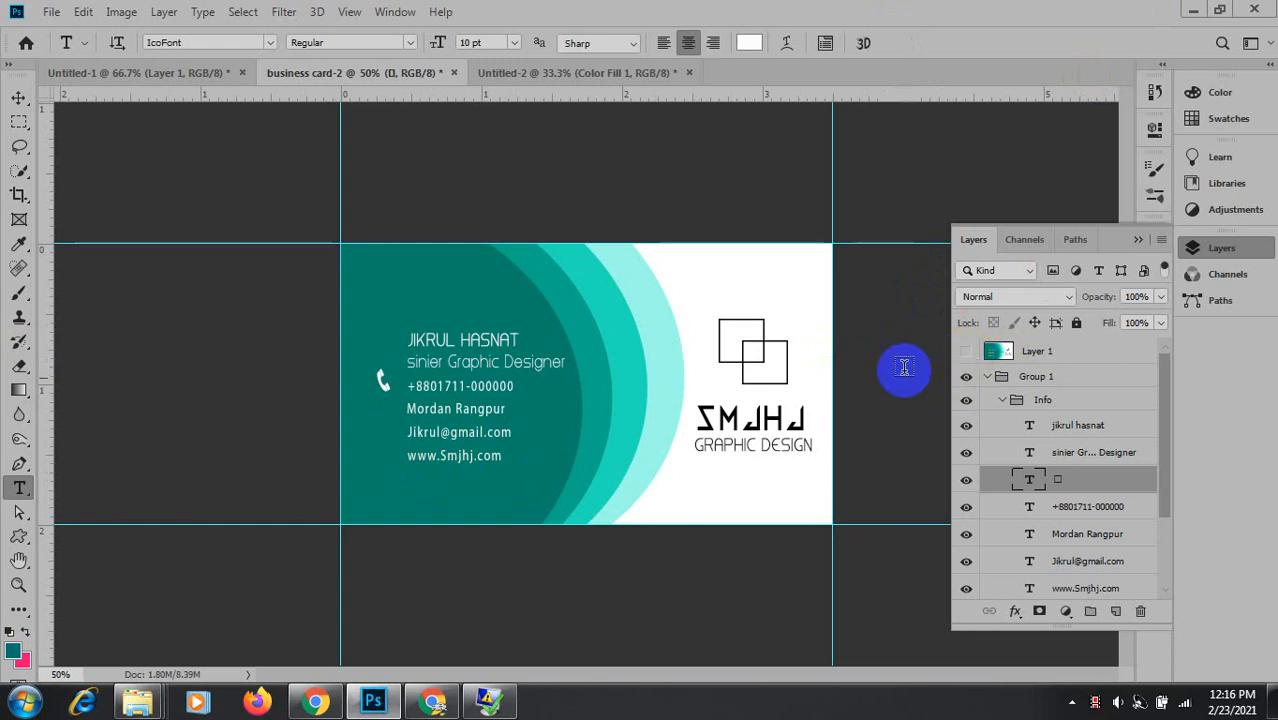
pyautogui.click(966, 351)
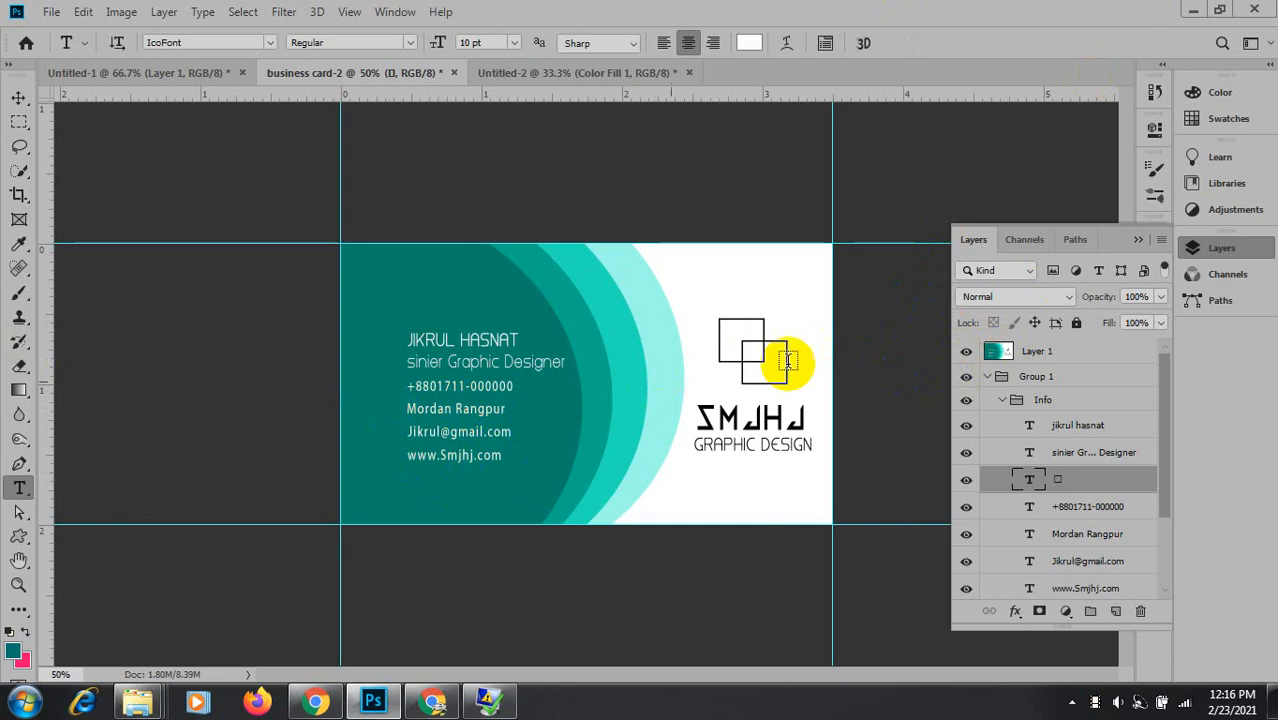
pyautogui.click(966, 352)
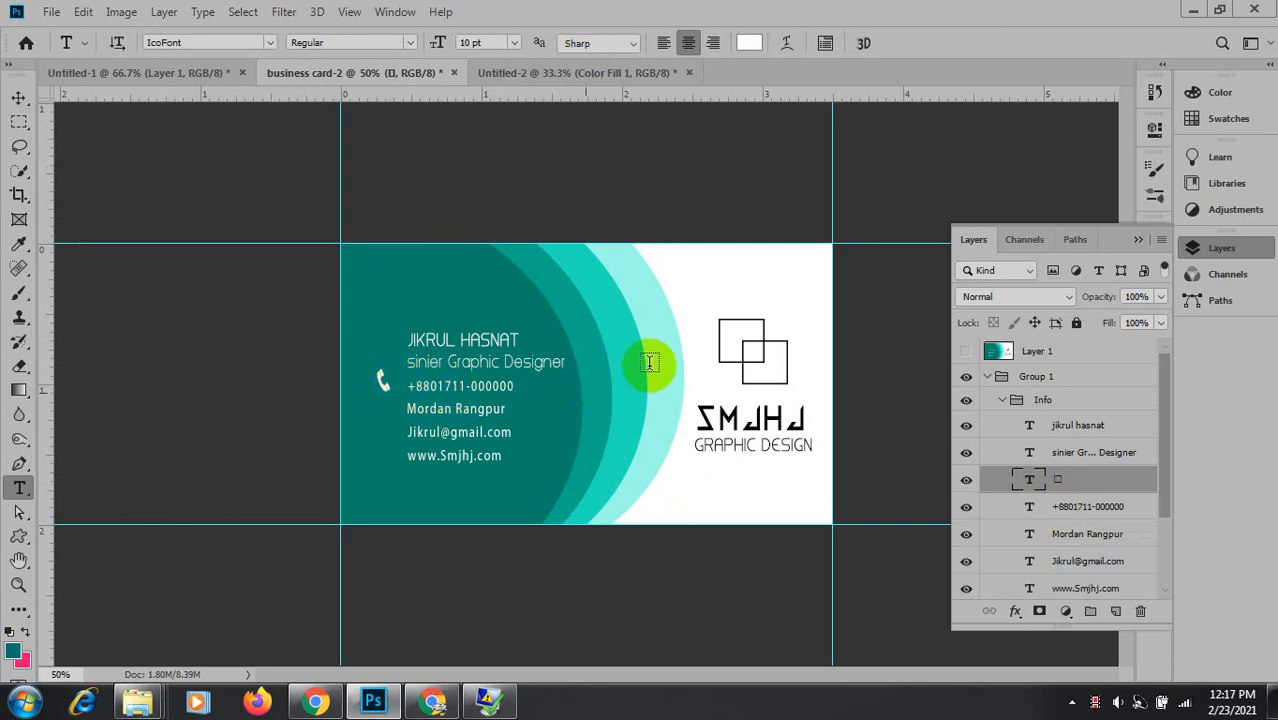
pyautogui.doubleClick(1026, 483)
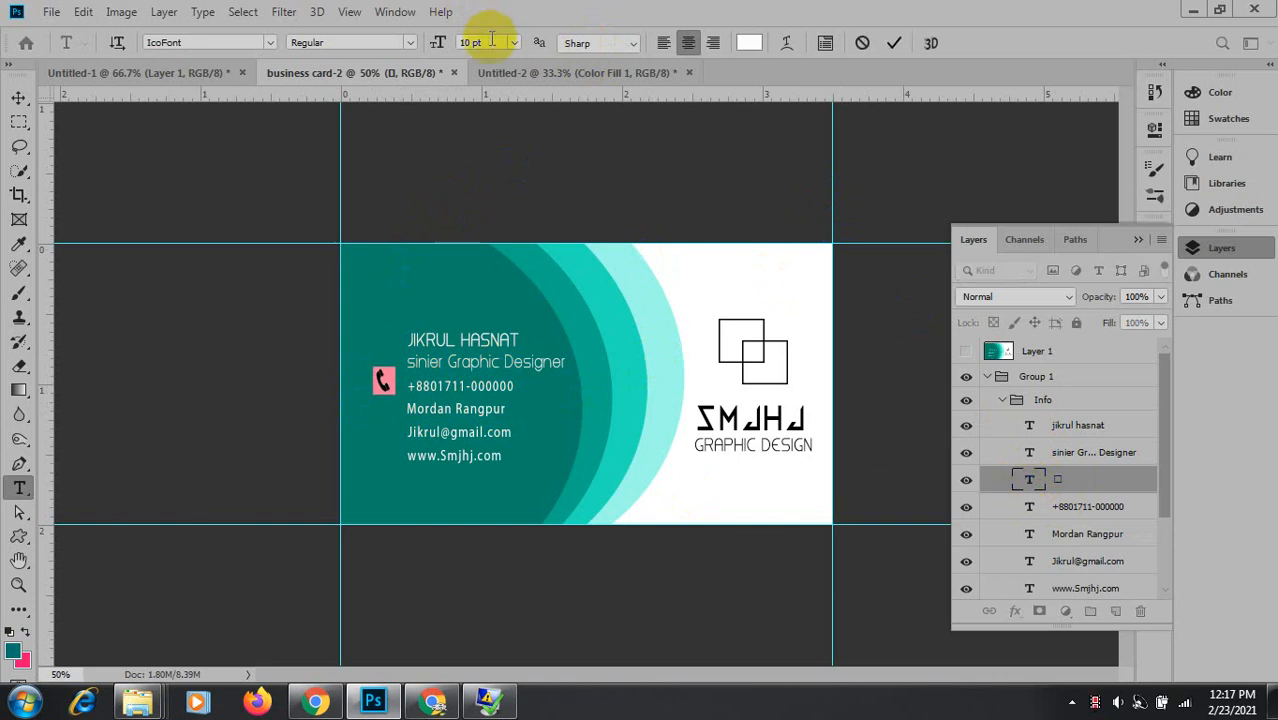
pyautogui.click(456, 43)
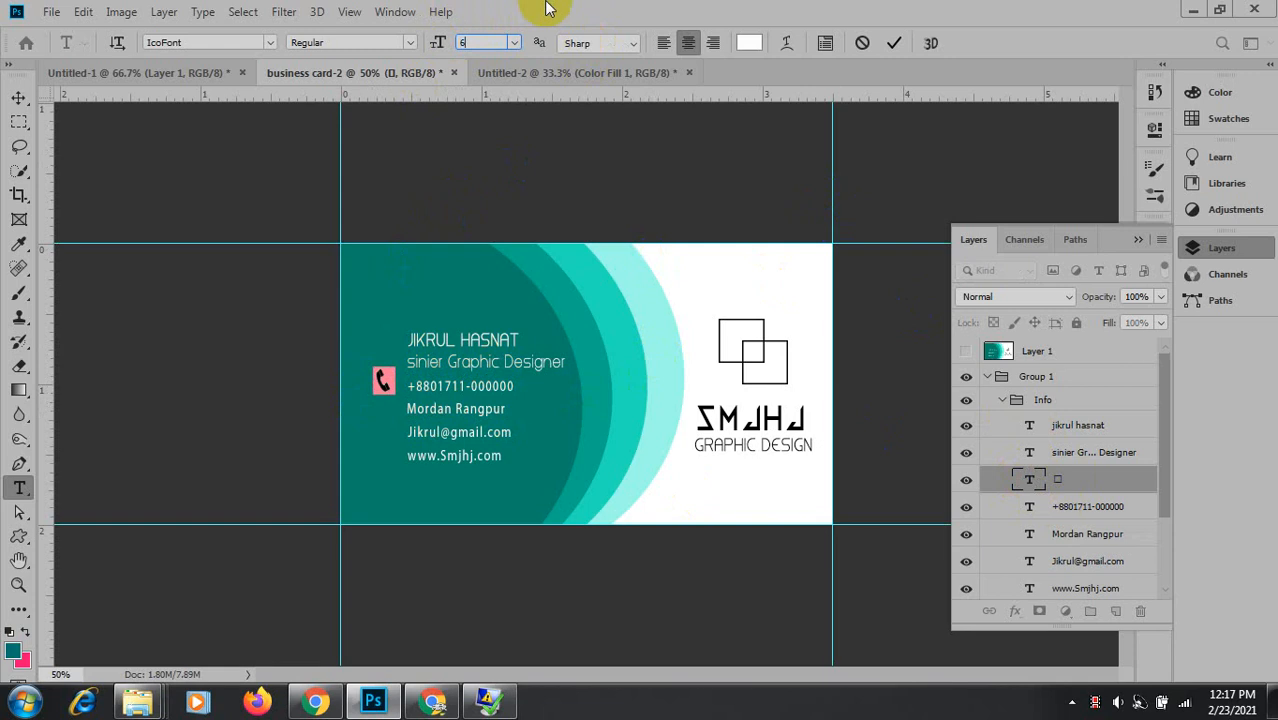
pyautogui.press('Return')
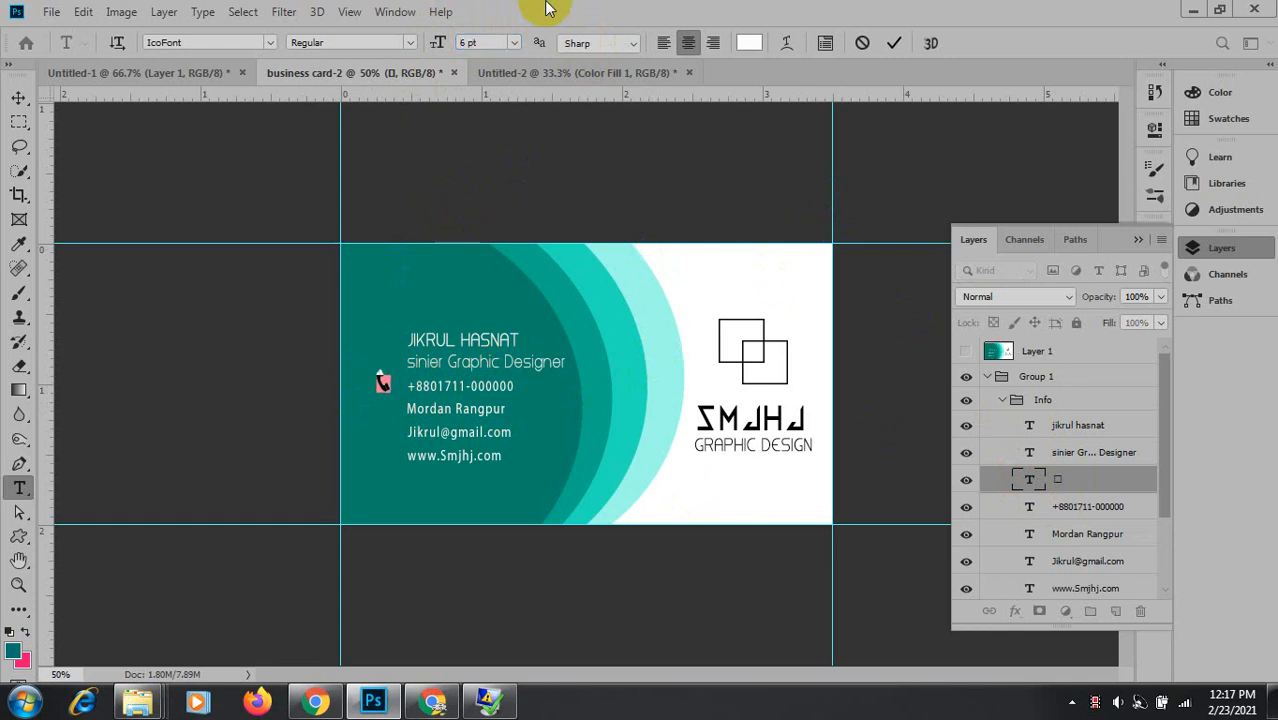
pyautogui.click(267, 306)
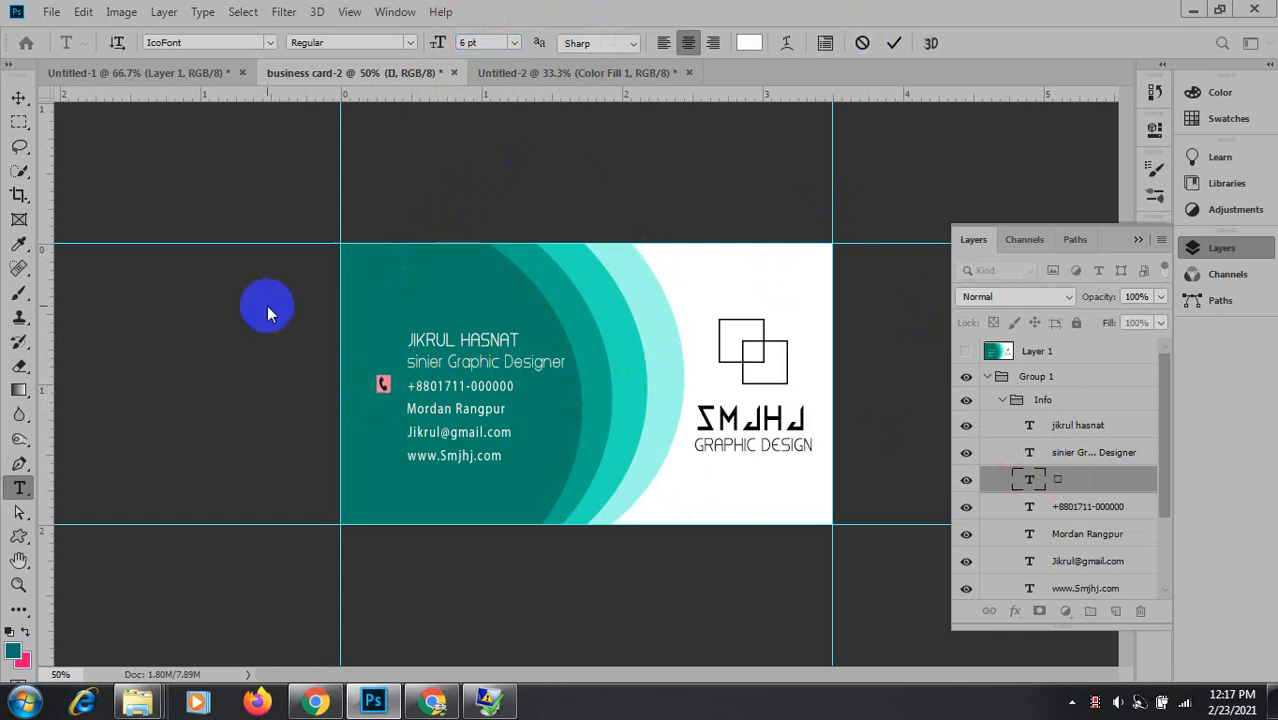
pyautogui.click(455, 212)
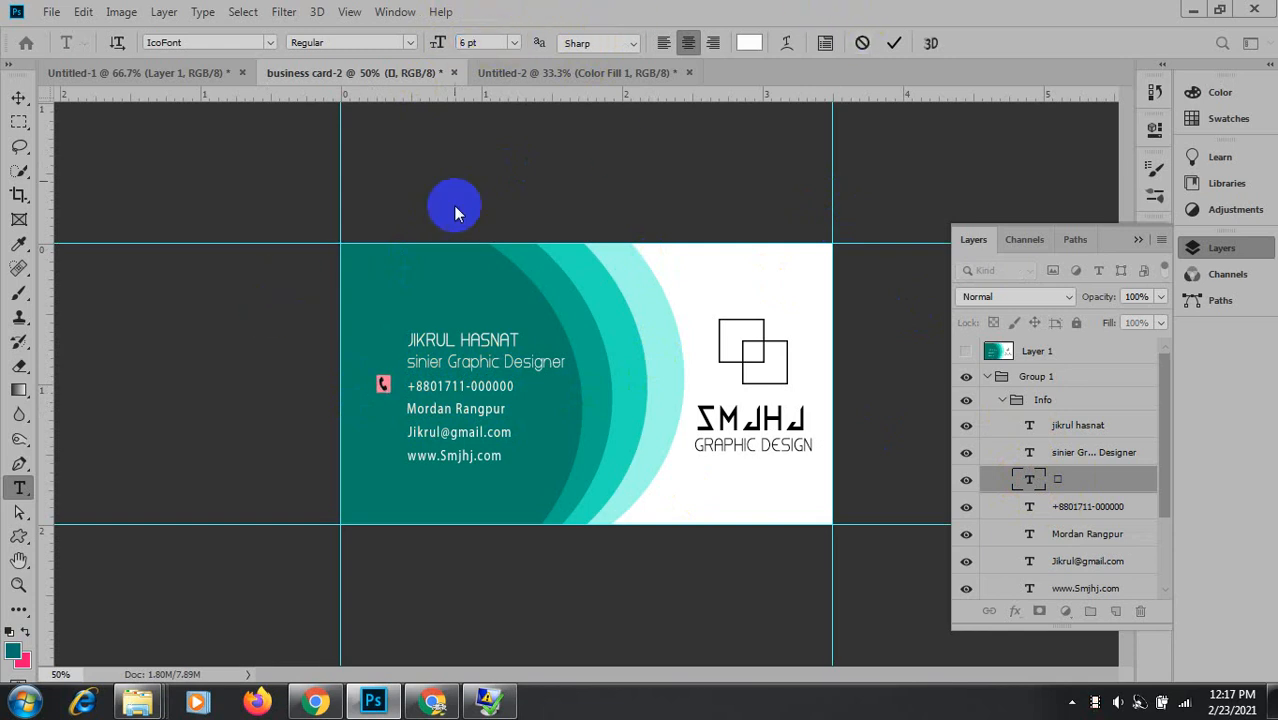
pyautogui.click(490, 42)
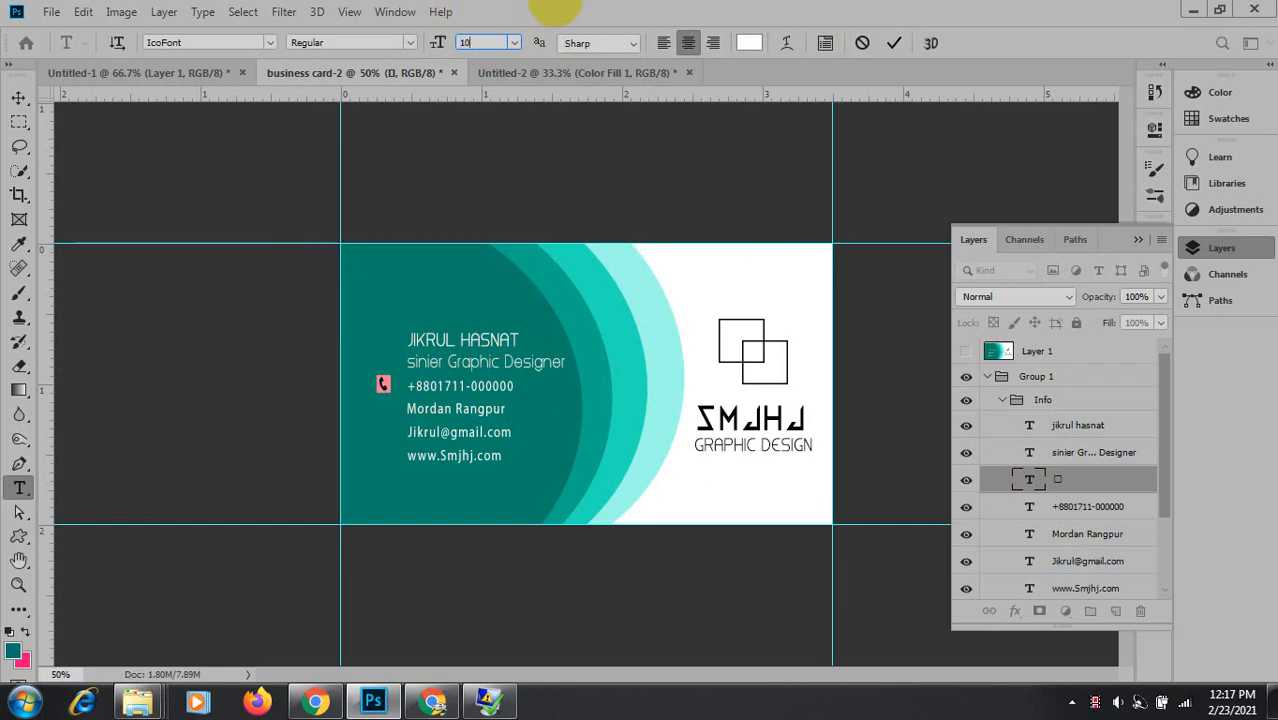
pyautogui.press('Return')
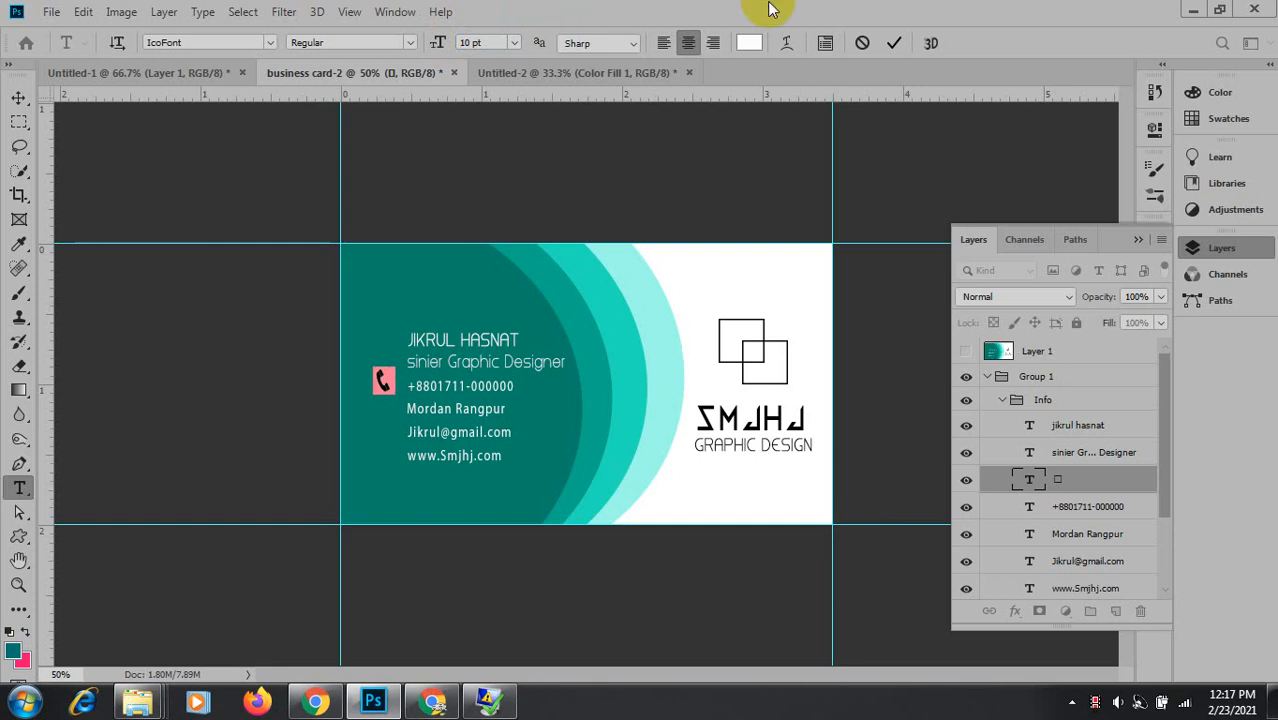
pyautogui.click(893, 42)
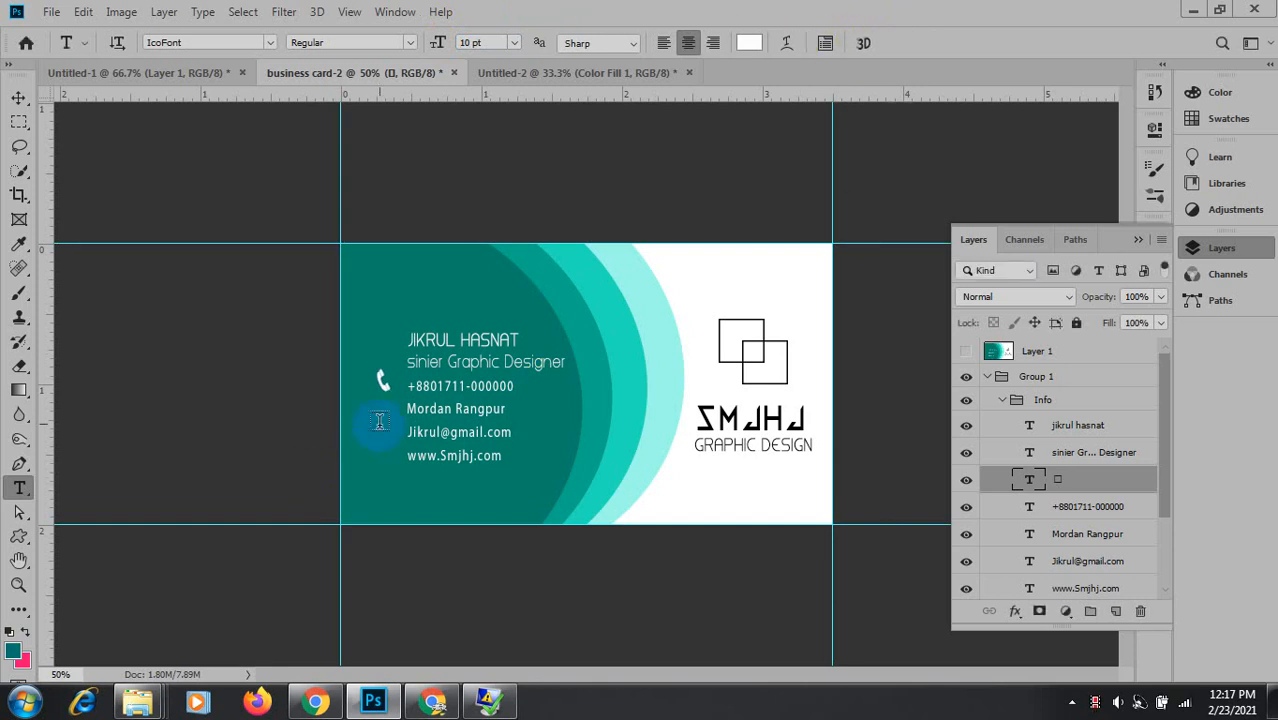
# Vertically centre the phone number with the phone icon using Align Vertical Centers.
pyautogui.click(19, 97)
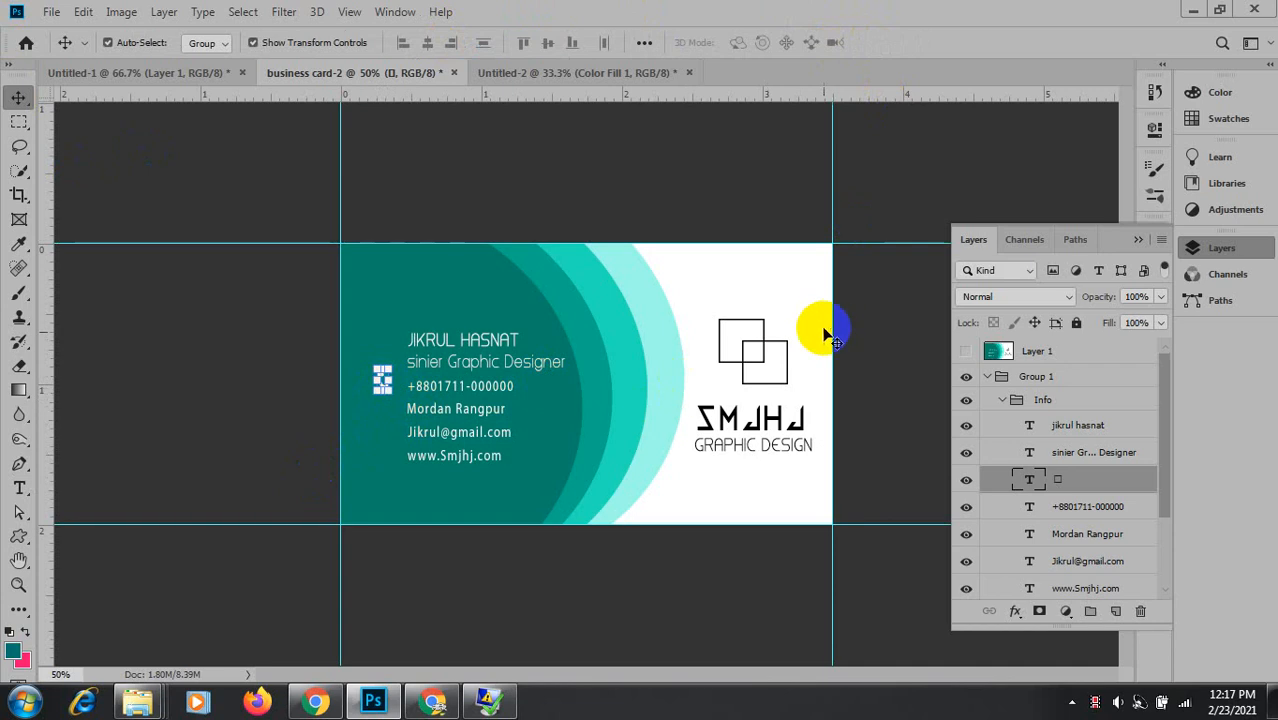
pyautogui.keyDown('shift'); pyautogui.click(1096, 507); pyautogui.keyUp('shift')
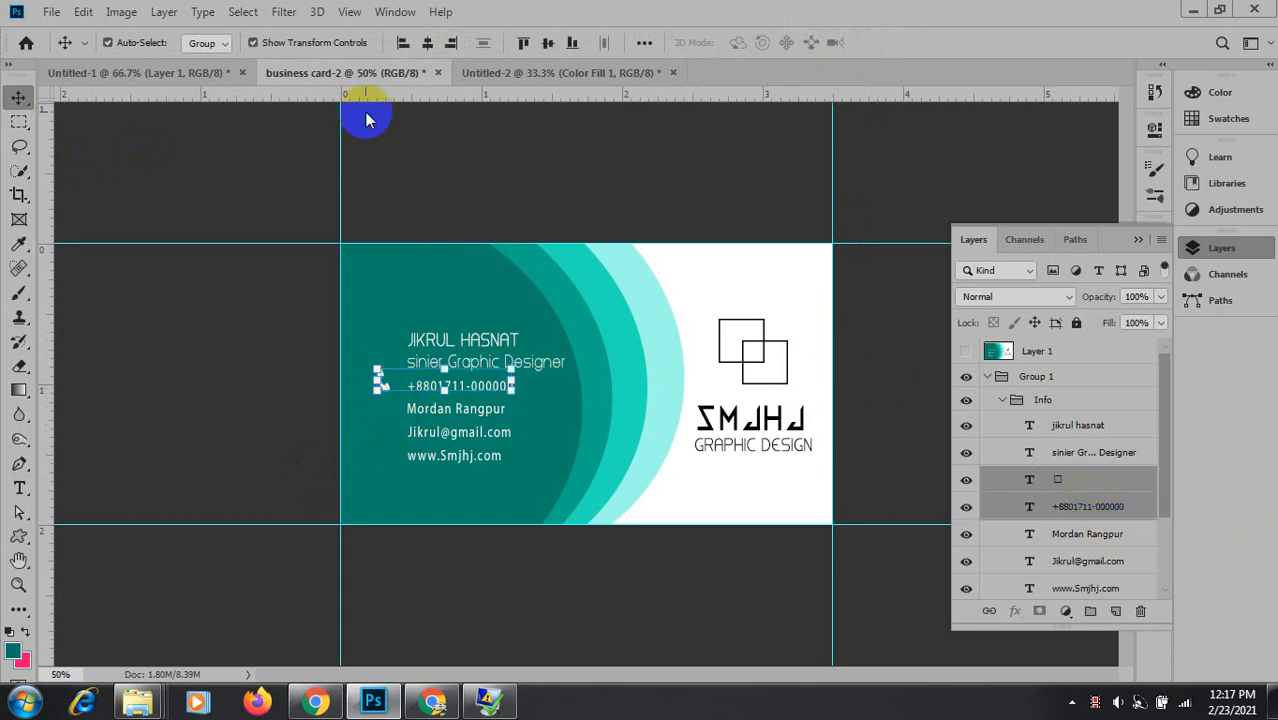
pyautogui.click(549, 43)
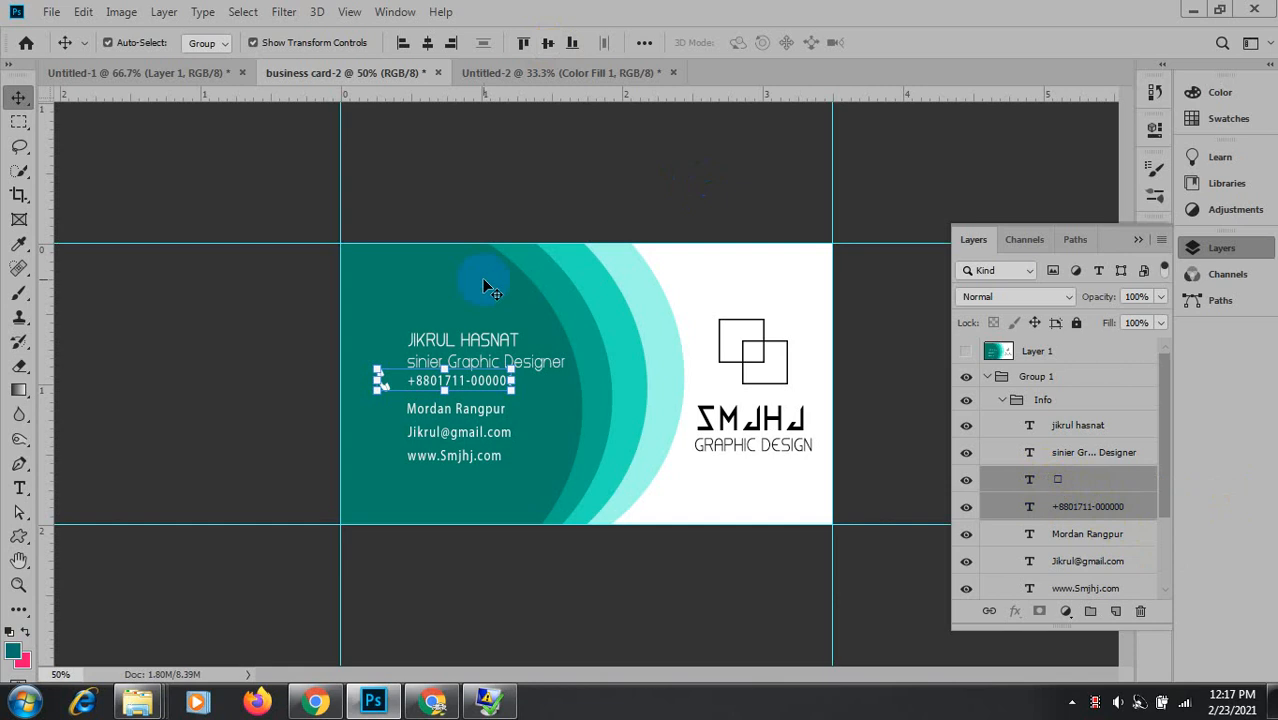
pyautogui.click(644, 45)
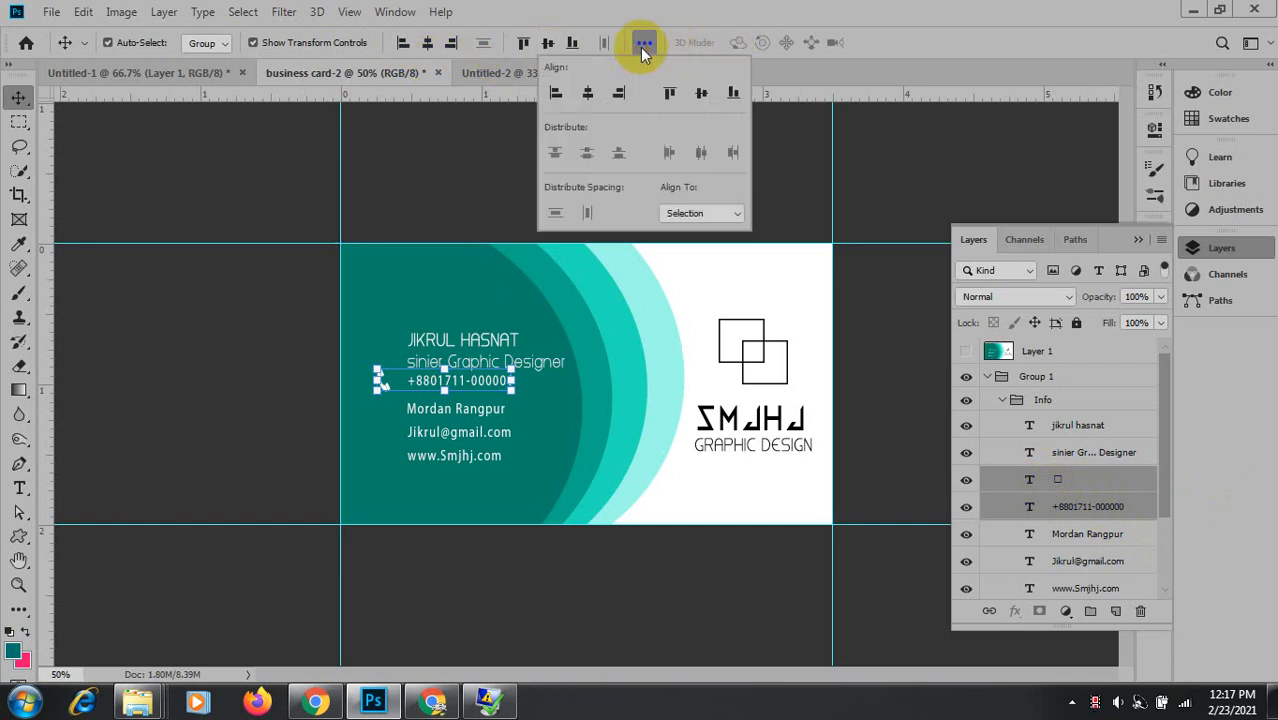
pyautogui.click(653, 40)
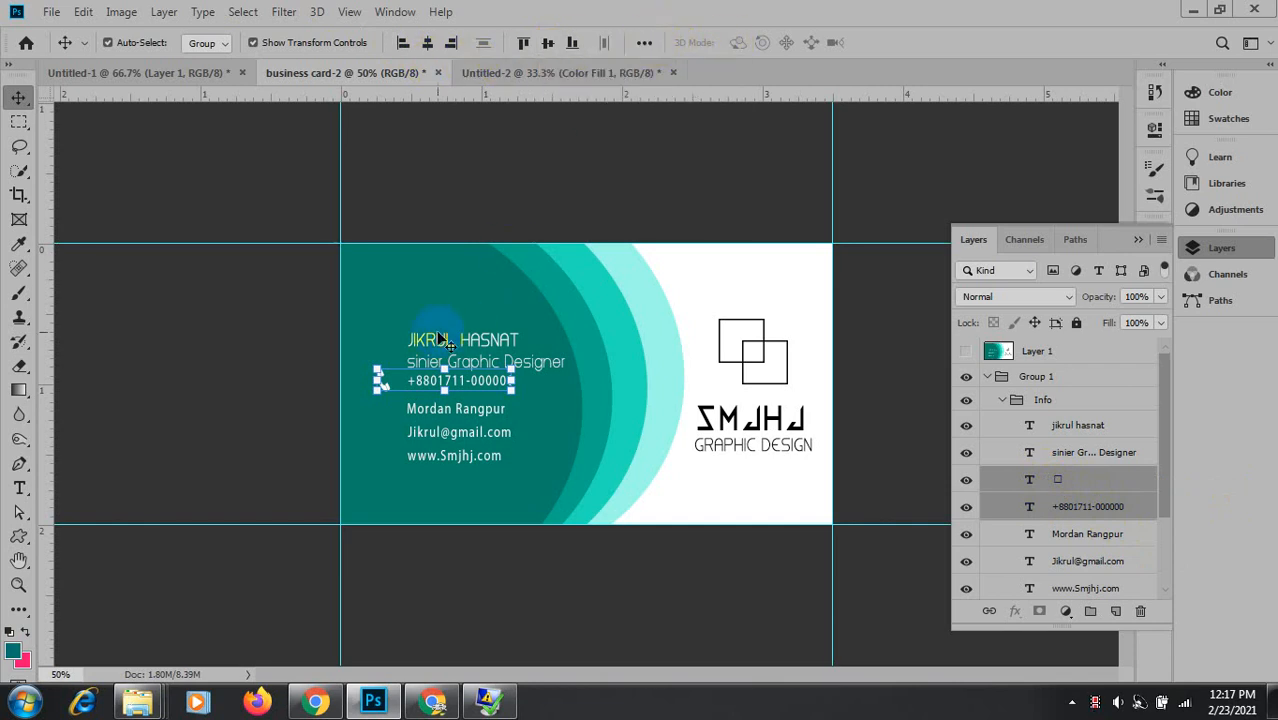
# Nudge the phone icon into place beside the number and zoom in to 100%.
pyautogui.click(398, 290)
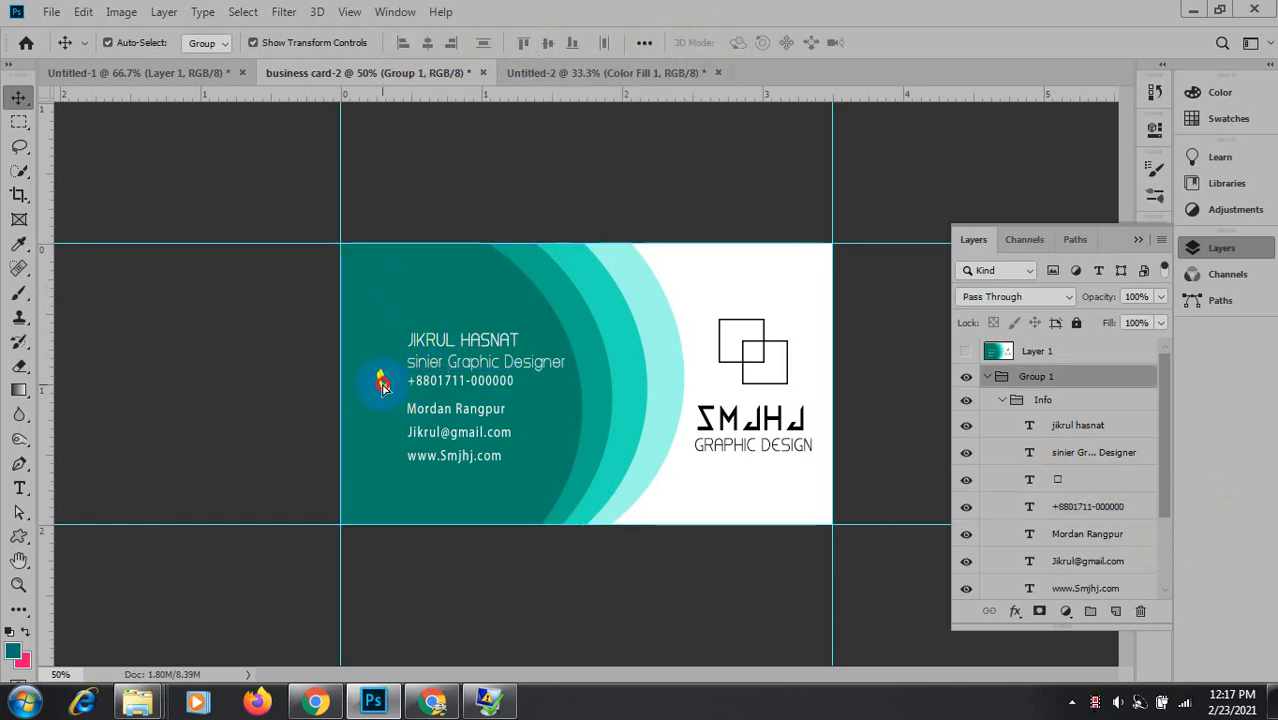
pyautogui.moveTo(380, 383)
pyautogui.mouseDown()
pyautogui.moveTo(392, 379)
pyautogui.moveTo(378, 386)
pyautogui.mouseUp()
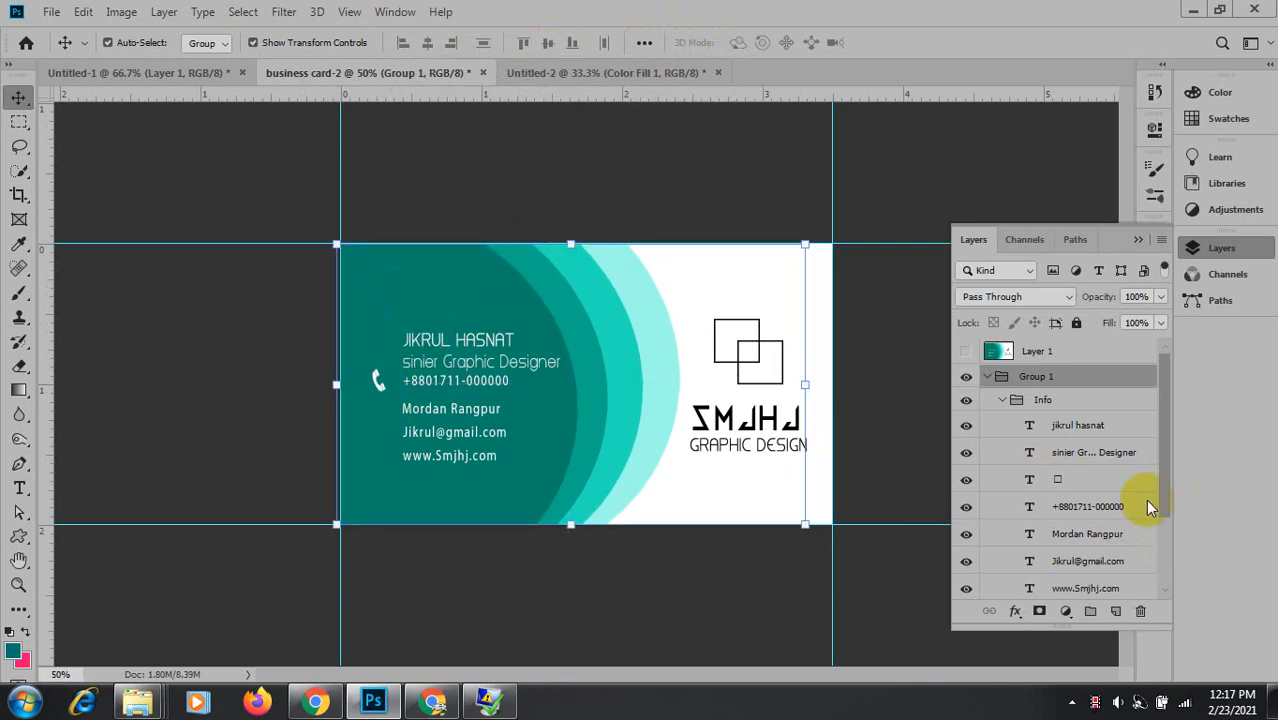
pyautogui.click(1062, 482)
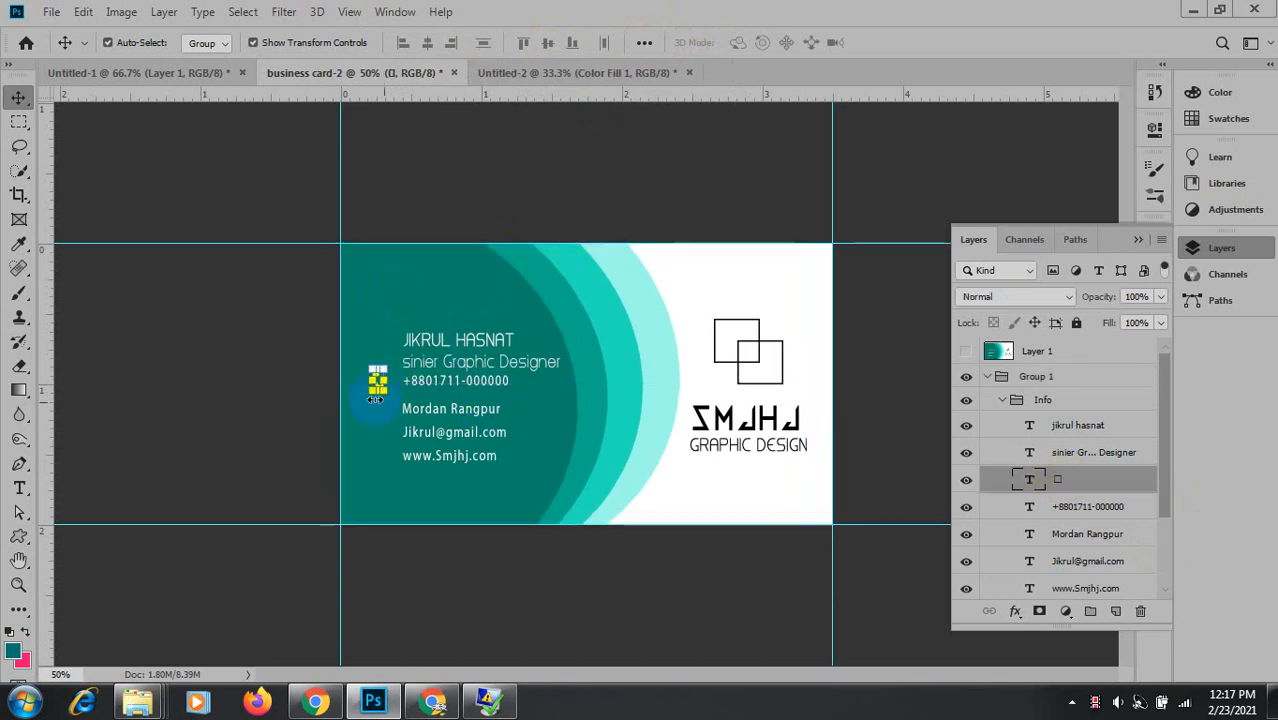
pyautogui.moveTo(378, 388)
pyautogui.mouseDown()
pyautogui.moveTo(391, 372)
pyautogui.moveTo(381, 381)
pyautogui.mouseUp()
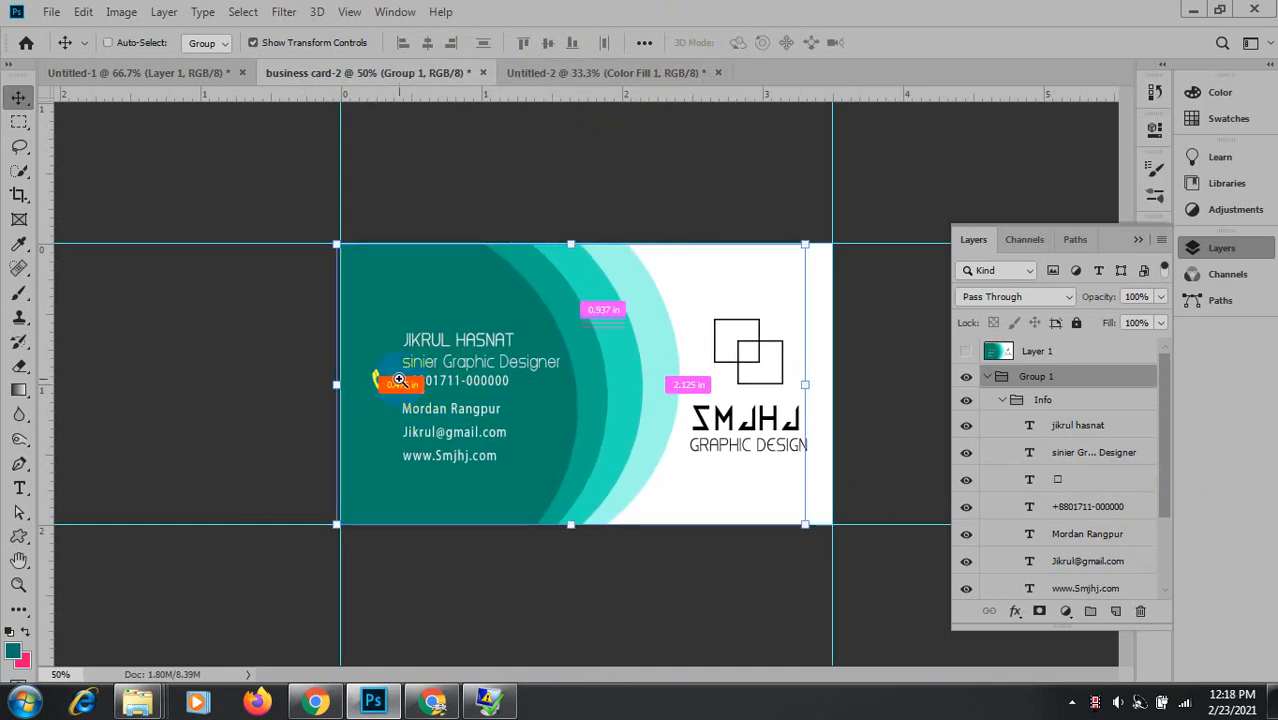
pyautogui.keyDown('ctrl'); pyautogui.click(390, 374); pyautogui.keyUp('ctrl')
pyautogui.keyDown('ctrl'); pyautogui.click(391, 371); pyautogui.keyUp('ctrl')
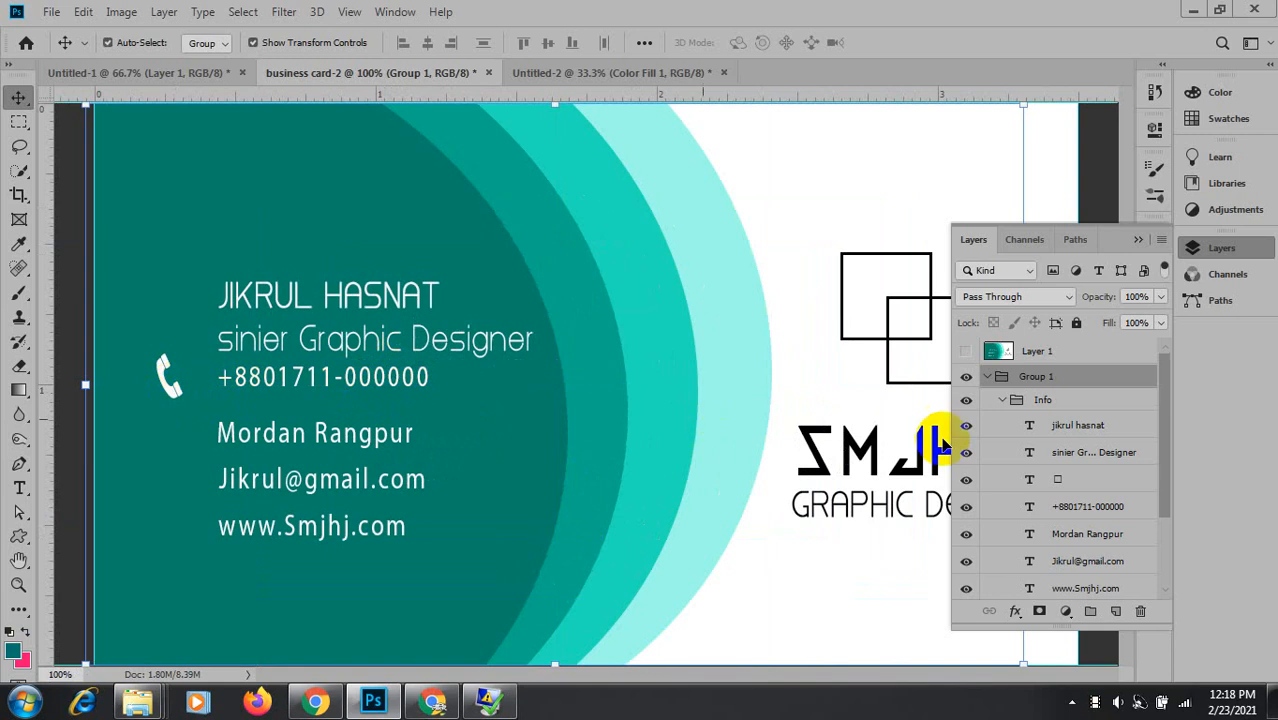
# Set Auto-Select to Layer and move the phone icon just left of the number.
pyautogui.click(222, 44)
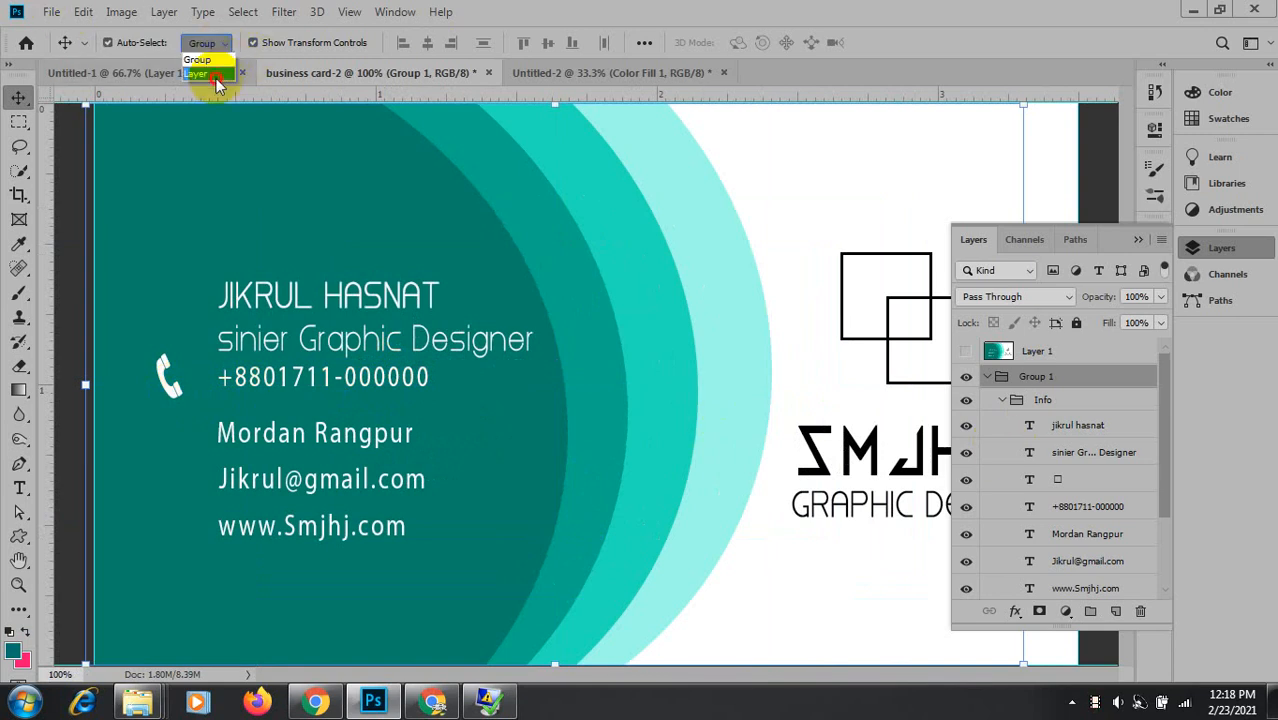
pyautogui.click(195, 71)
pyautogui.click(170, 396)
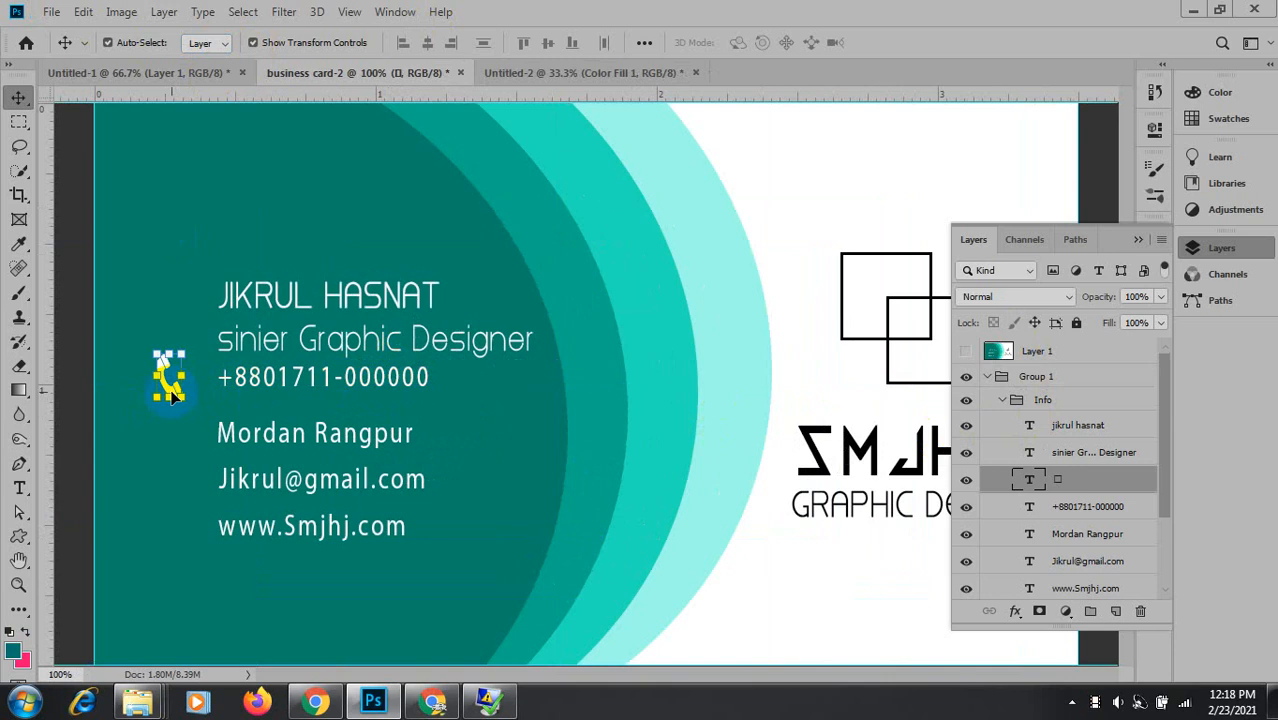
pyautogui.moveTo(173, 394); pyautogui.dragTo(207, 385)
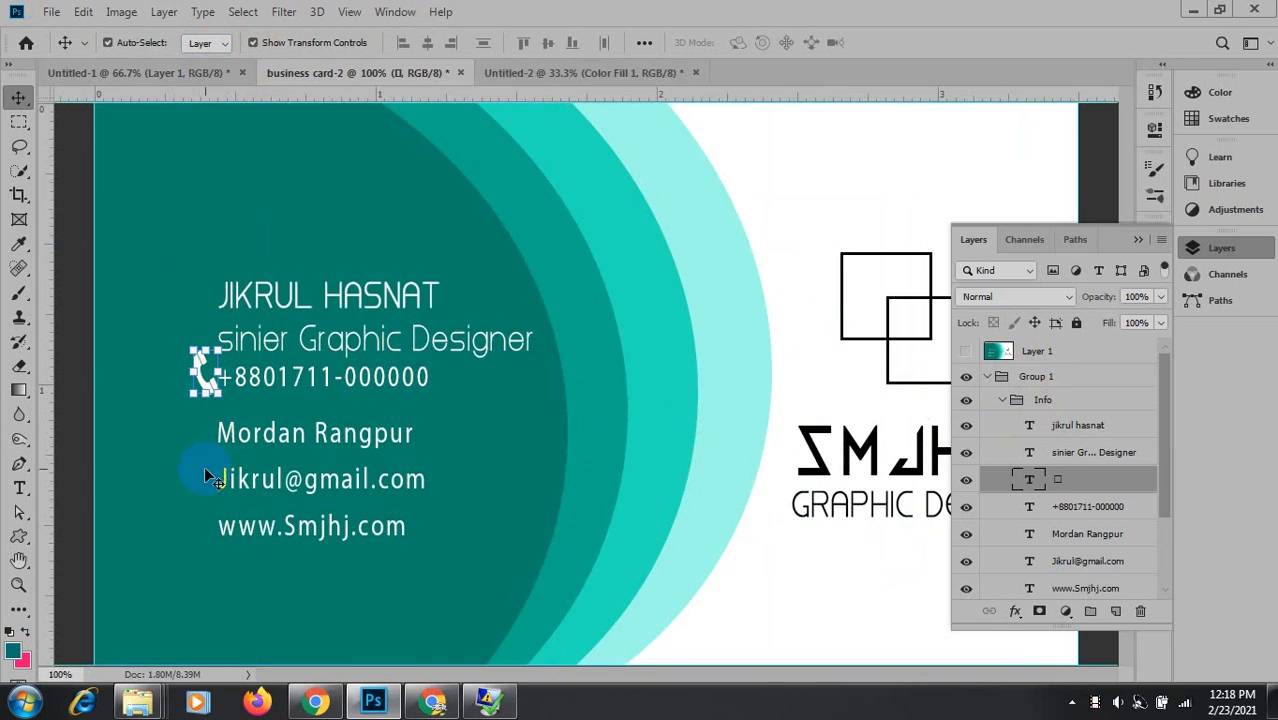
pyautogui.hotkey('shift', 'Left')
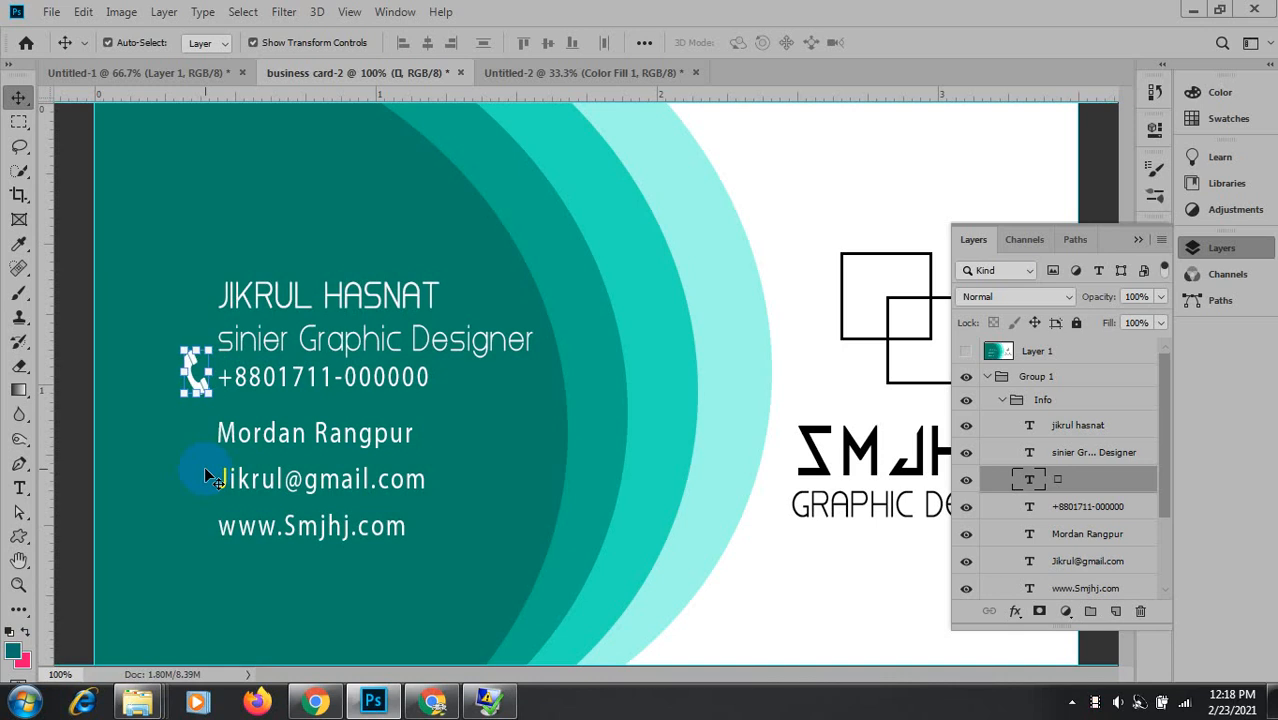
pyautogui.hotkey('shift', 'Left')
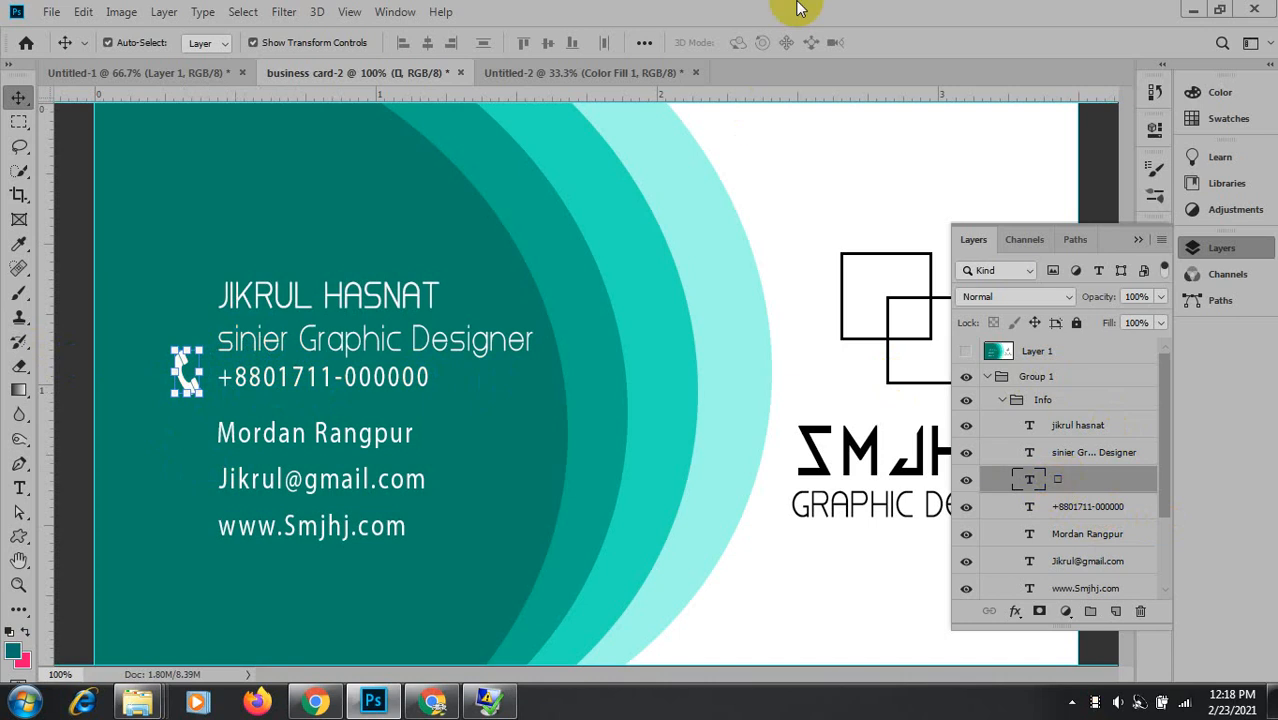
# Rename the icon layer 'phone', vertically centre it with the number, and group them.
pyautogui.doubleClick(1060, 481)
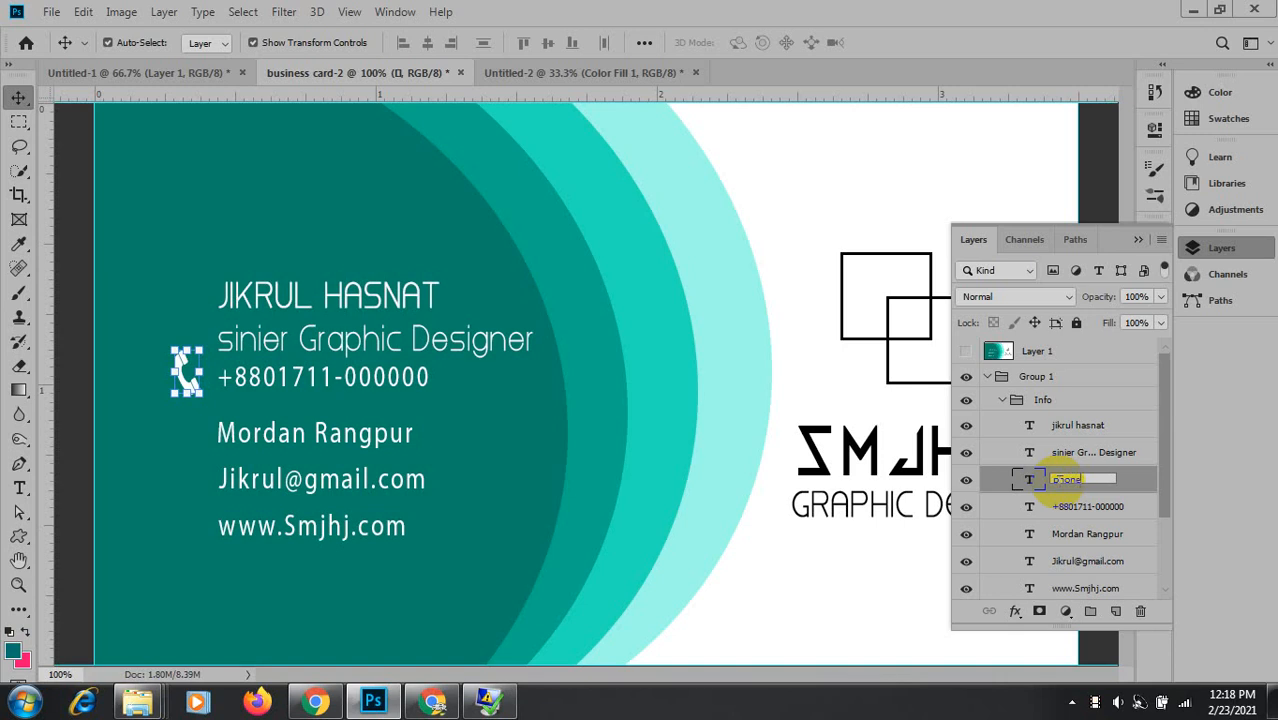
pyautogui.press('Return')
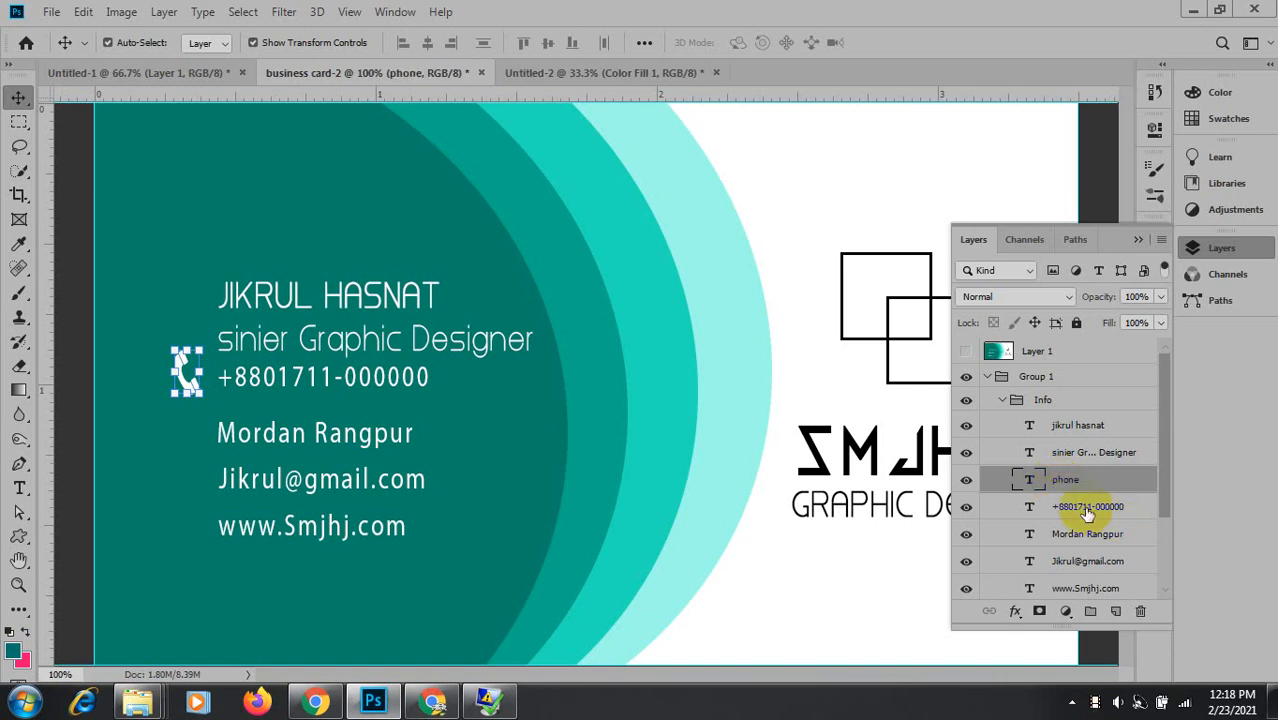
pyautogui.keyDown('shift'); pyautogui.click(1083, 507); pyautogui.keyUp('shift')
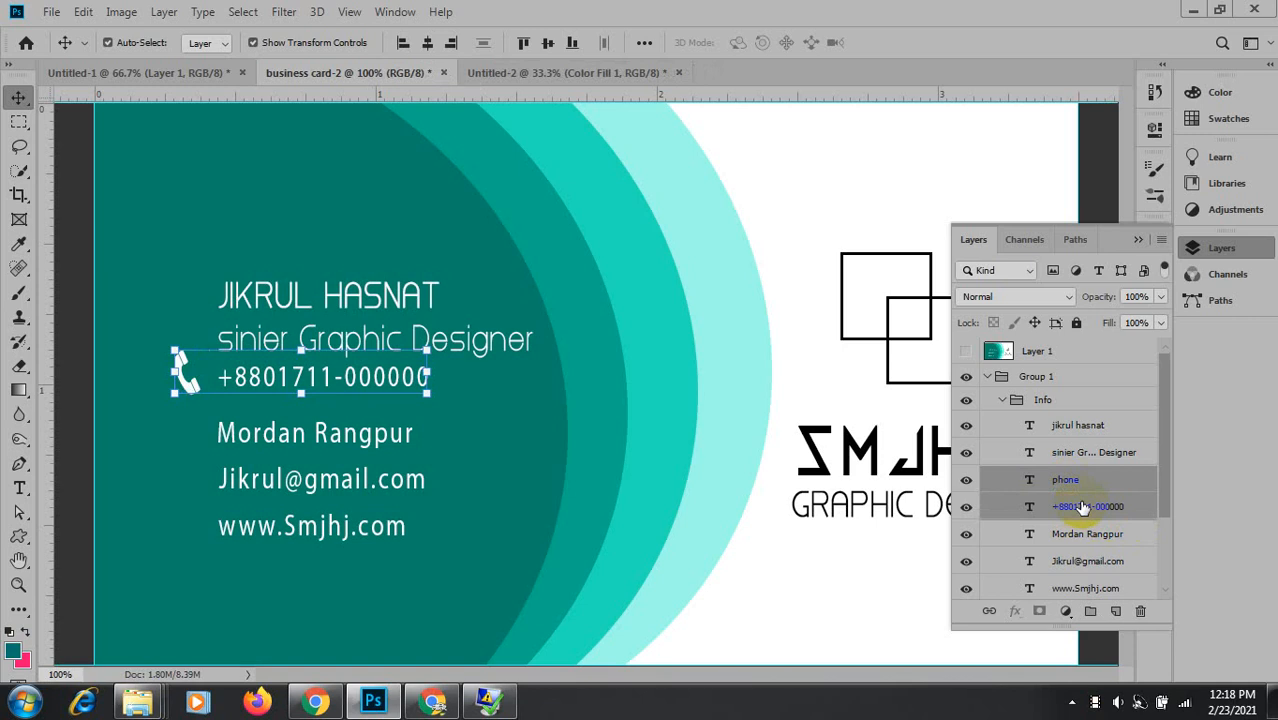
pyautogui.click(548, 46)
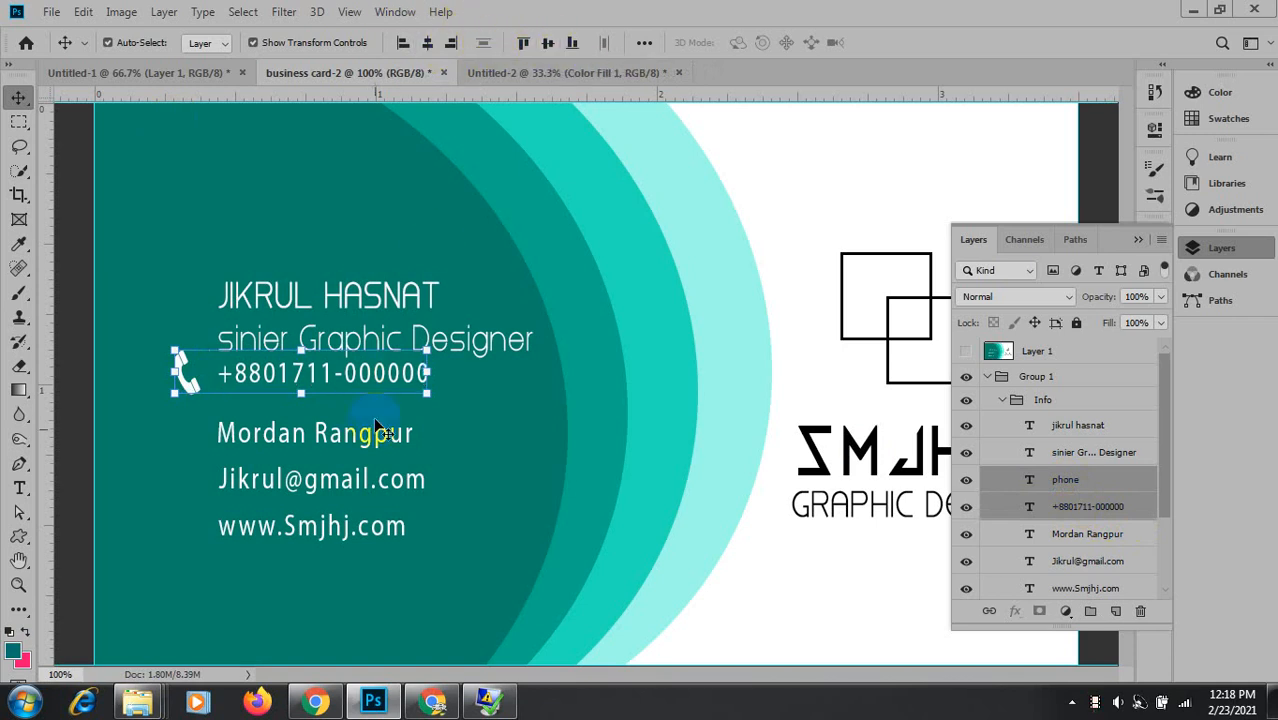
pyautogui.hotkey('ctrl', 'g')
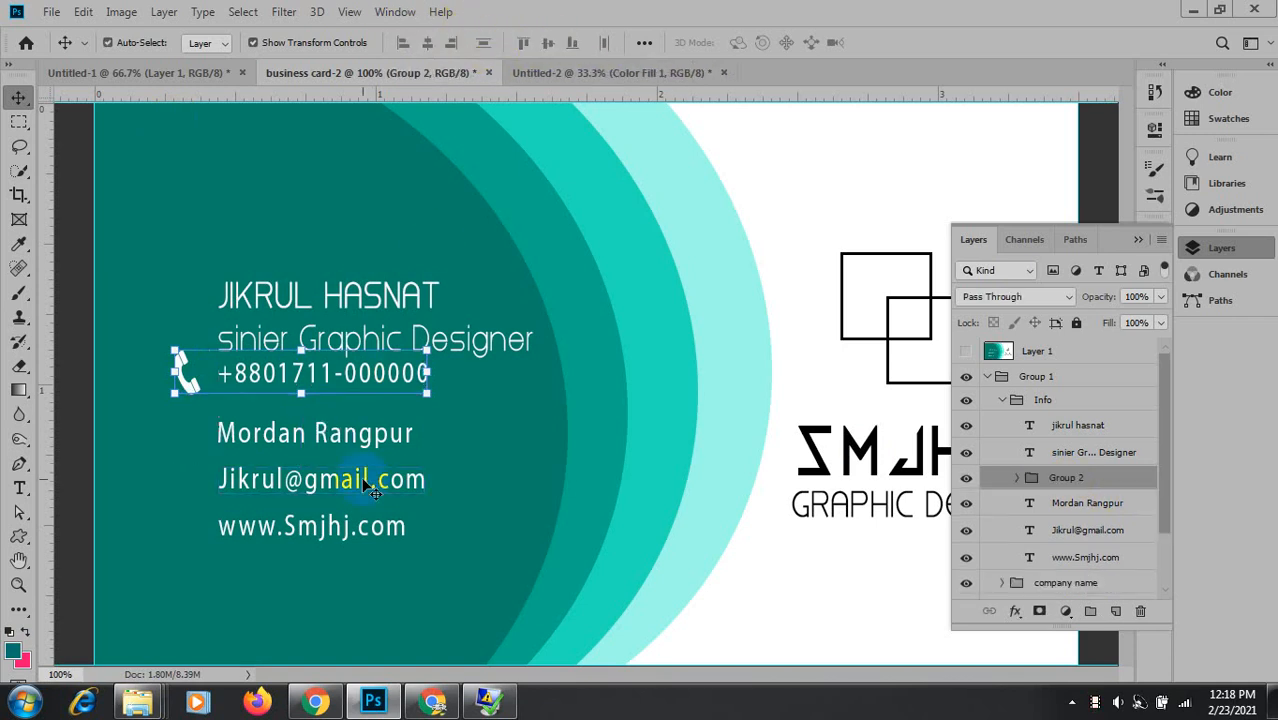
# Rename Group 2, holding the phone icon and number, to 'Phone' inside the Info group.
pyautogui.doubleClick(1080, 482)
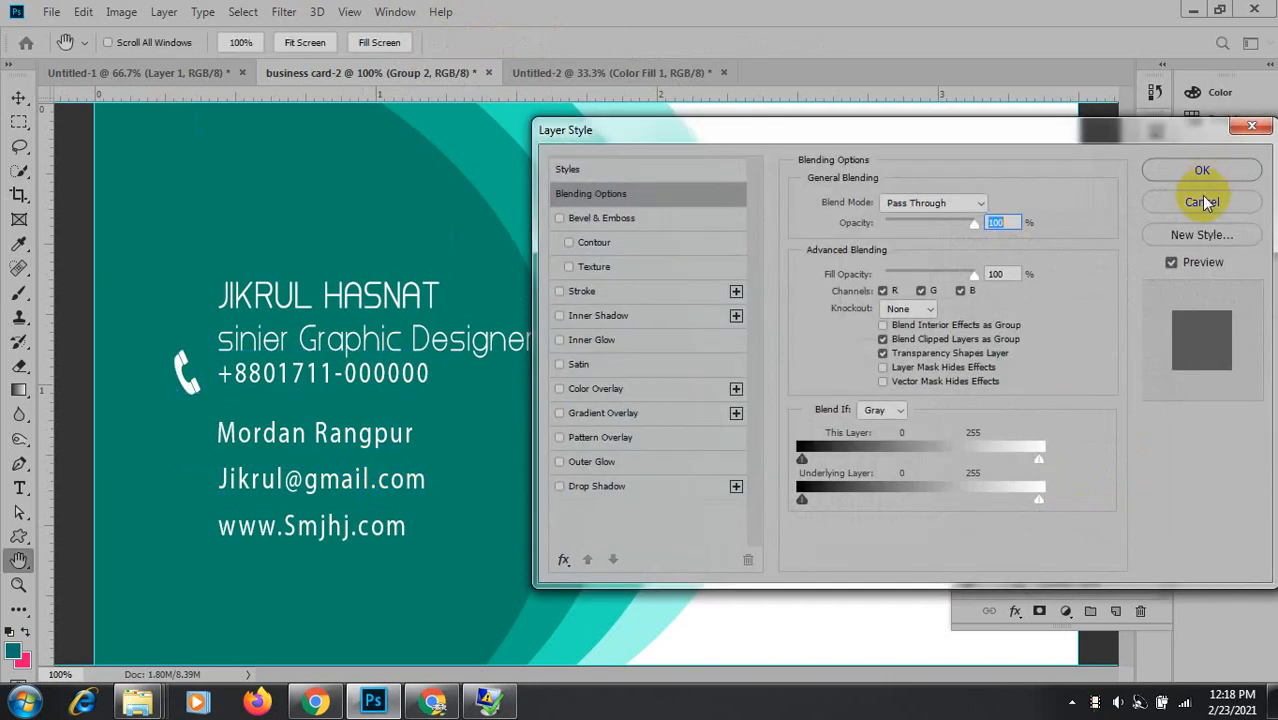
pyautogui.click(1203, 202)
pyautogui.doubleClick(1065, 480)
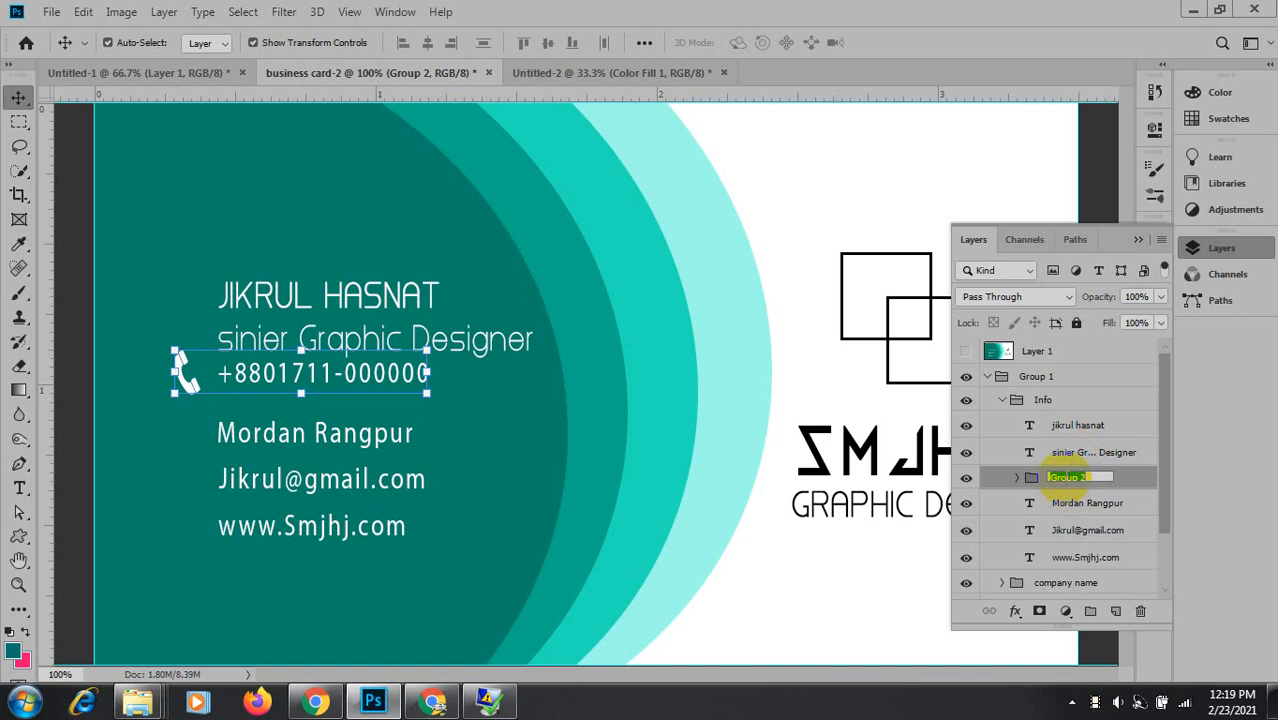
pyautogui.write('Phone')
pyautogui.press('Return')
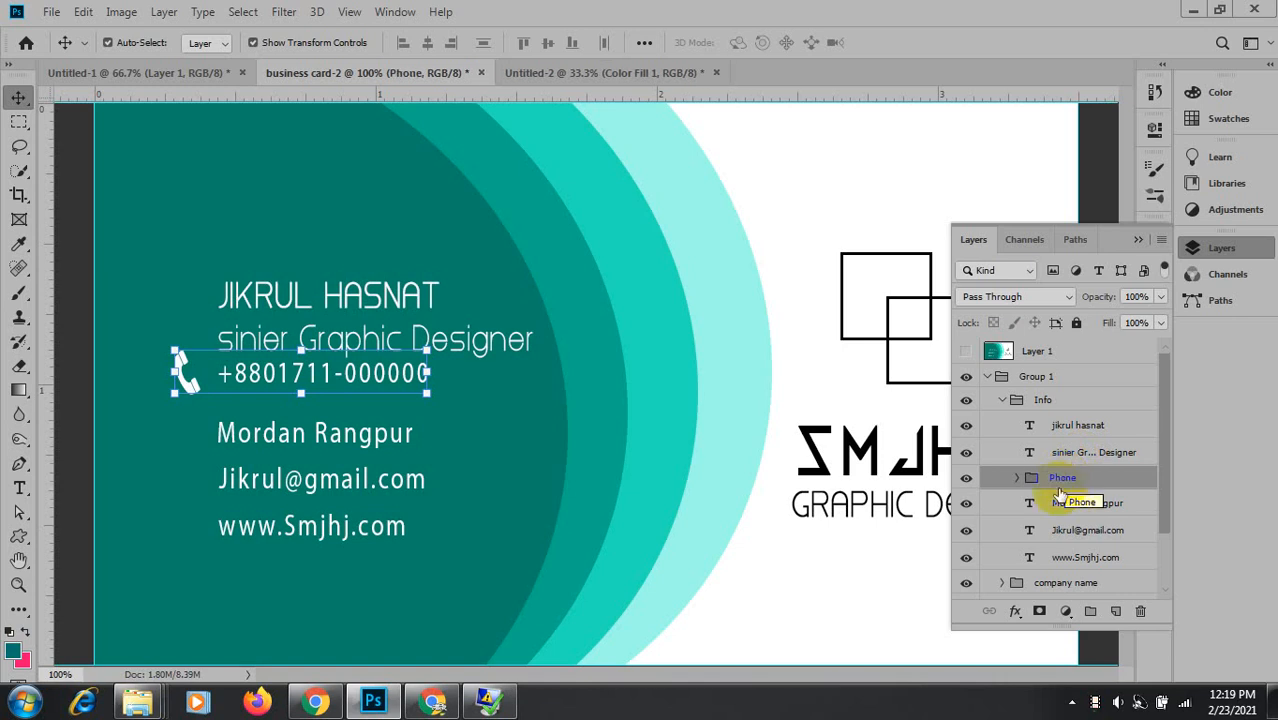
pyautogui.click(1085, 504)
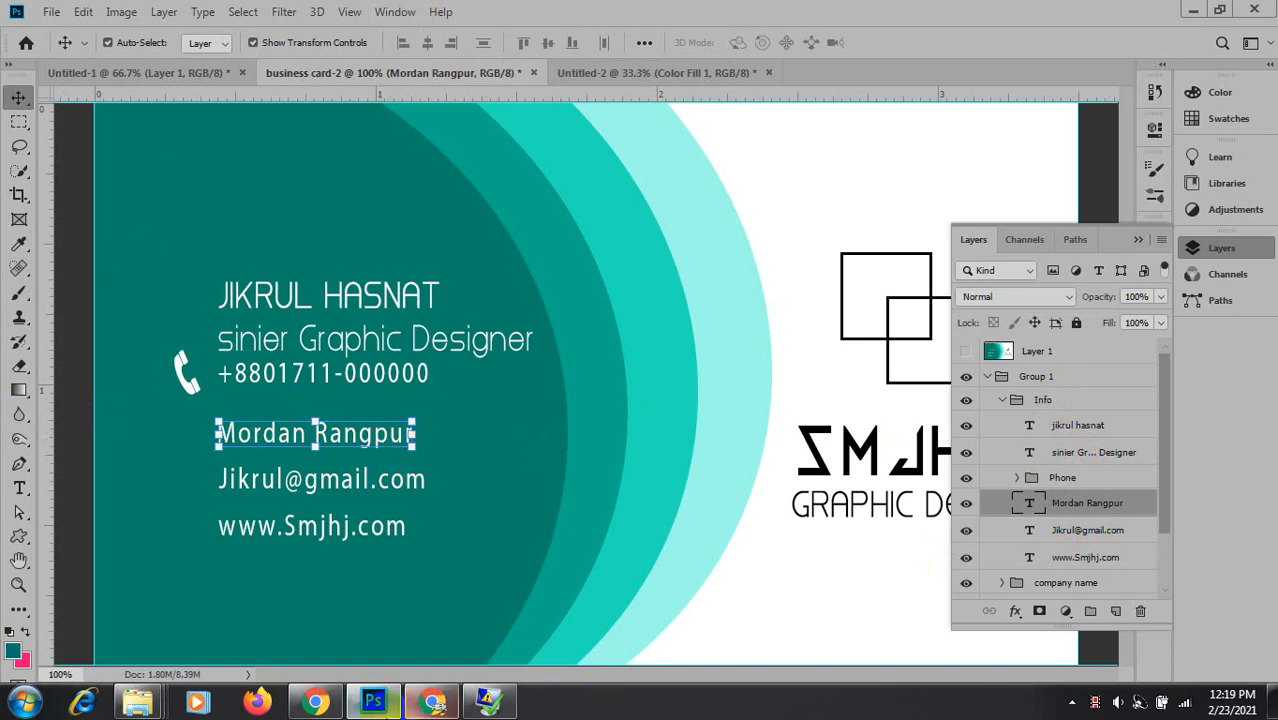
# In the IcoFont browser tab, replace the old 'phon' search with 'loca'.
pyautogui.click(432, 703)
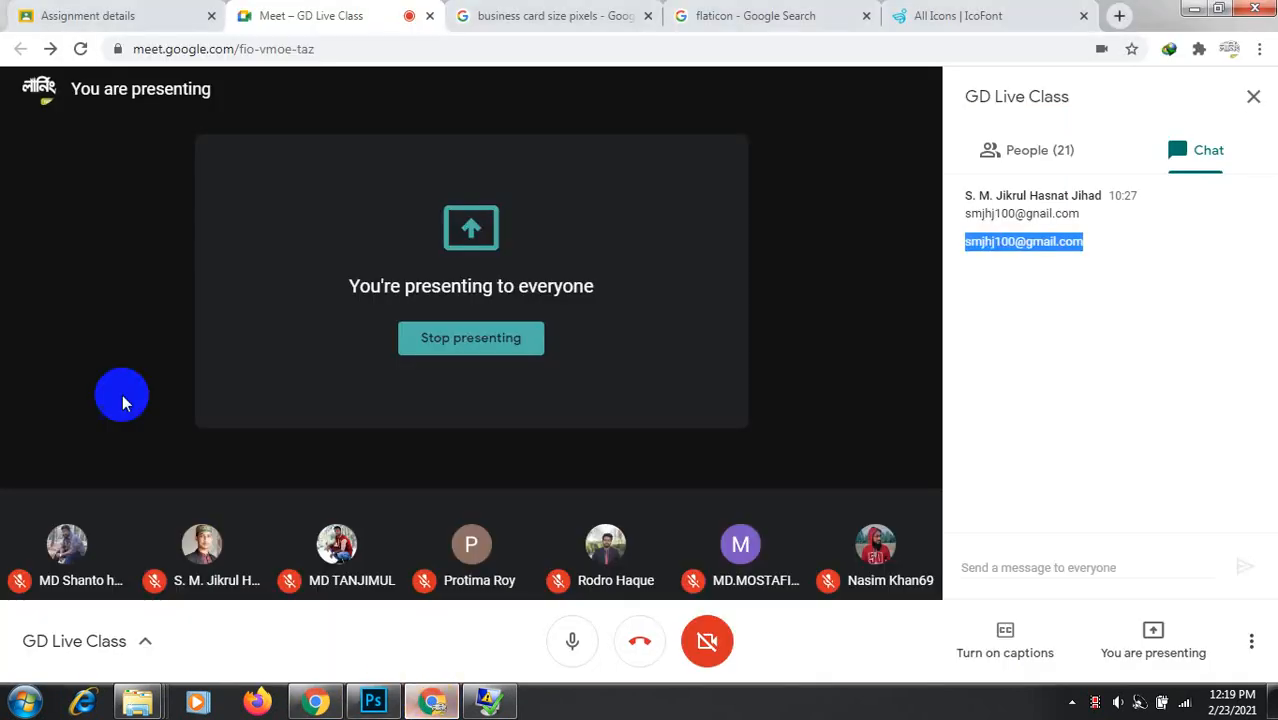
pyautogui.click(1018, 12)
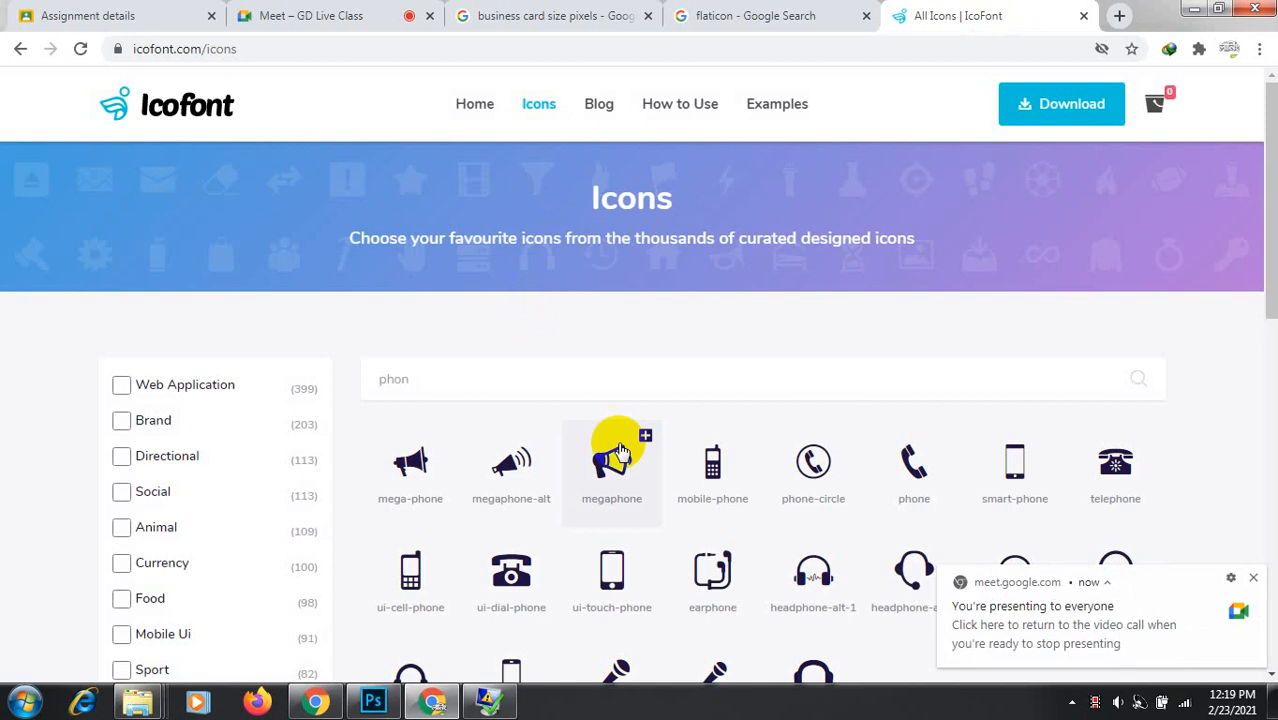
pyautogui.moveTo(436, 380); pyautogui.dragTo(319, 366)
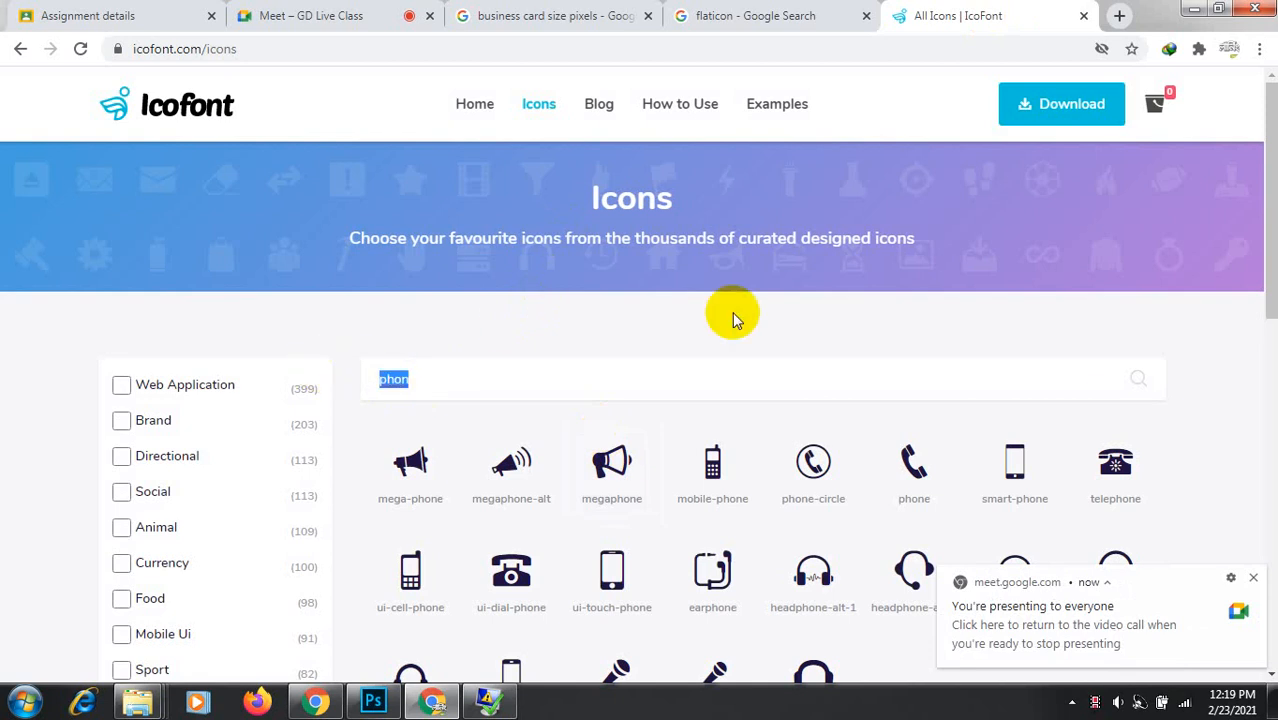
pyautogui.press('BackSpace')
pyautogui.write('loca')
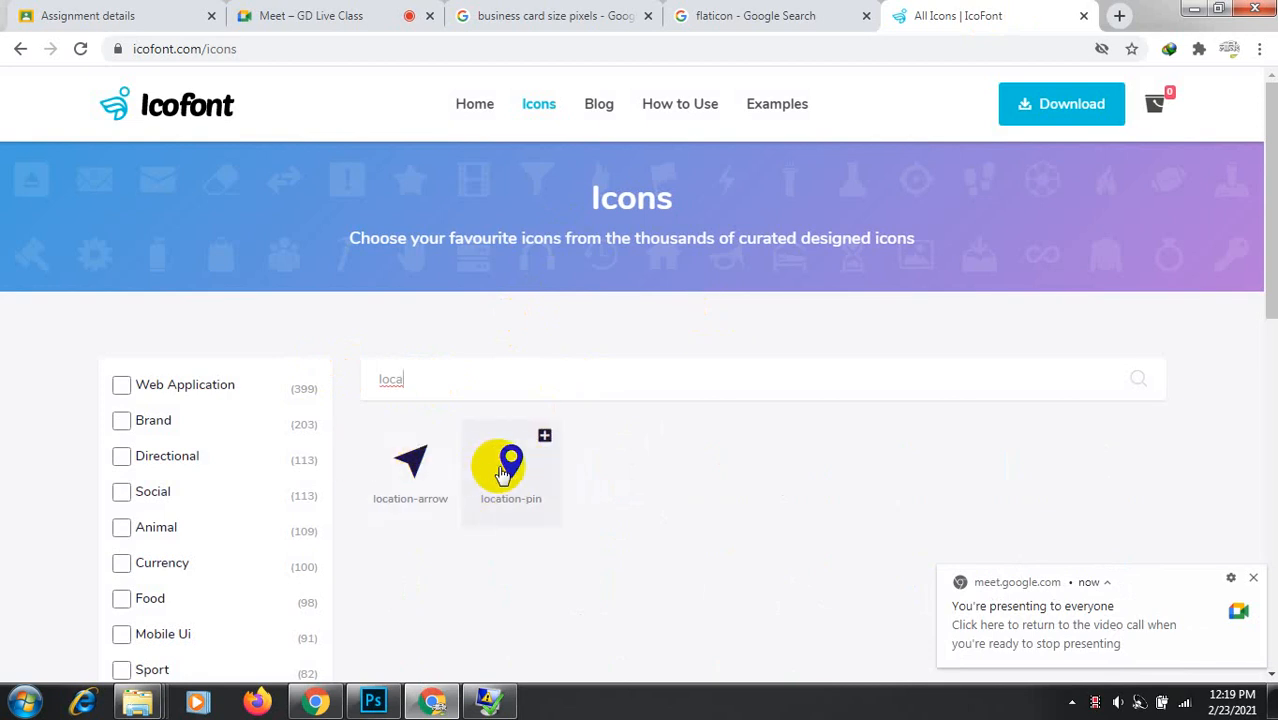
# Copy the location-arrow icon's glyph from its detail view.
pyautogui.click(425, 485)
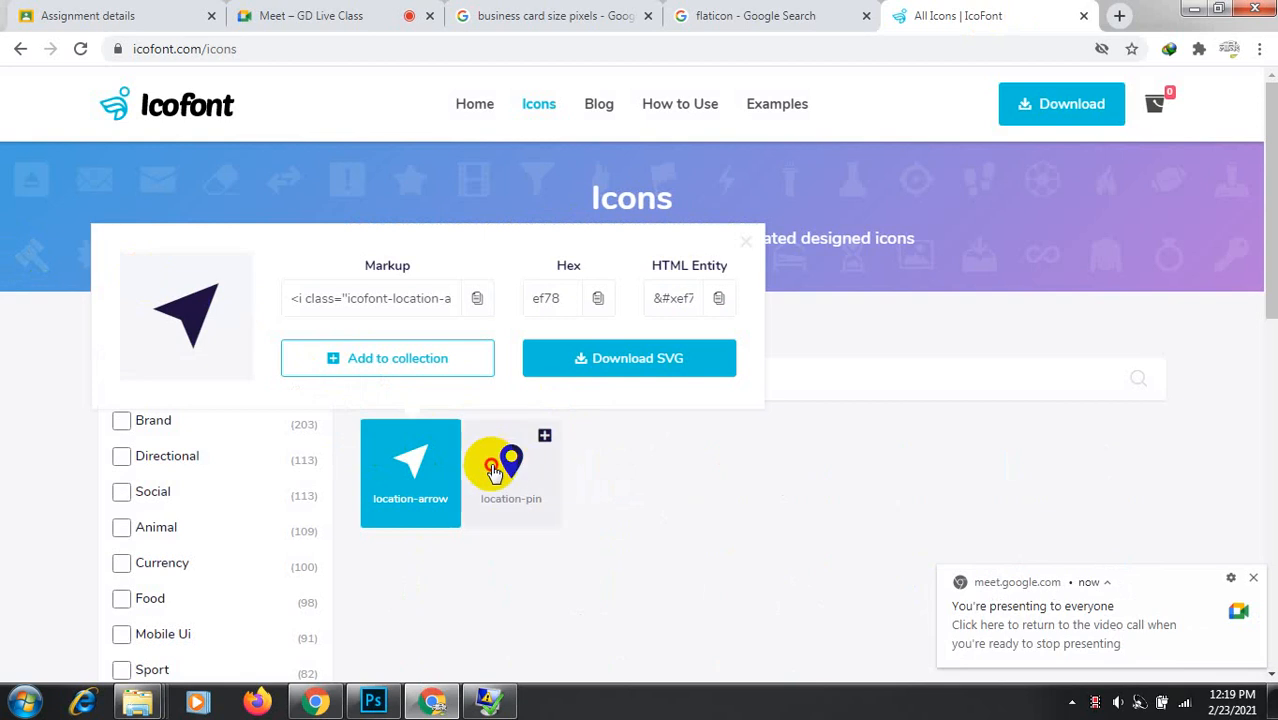
pyautogui.click(493, 470)
pyautogui.click(410, 462)
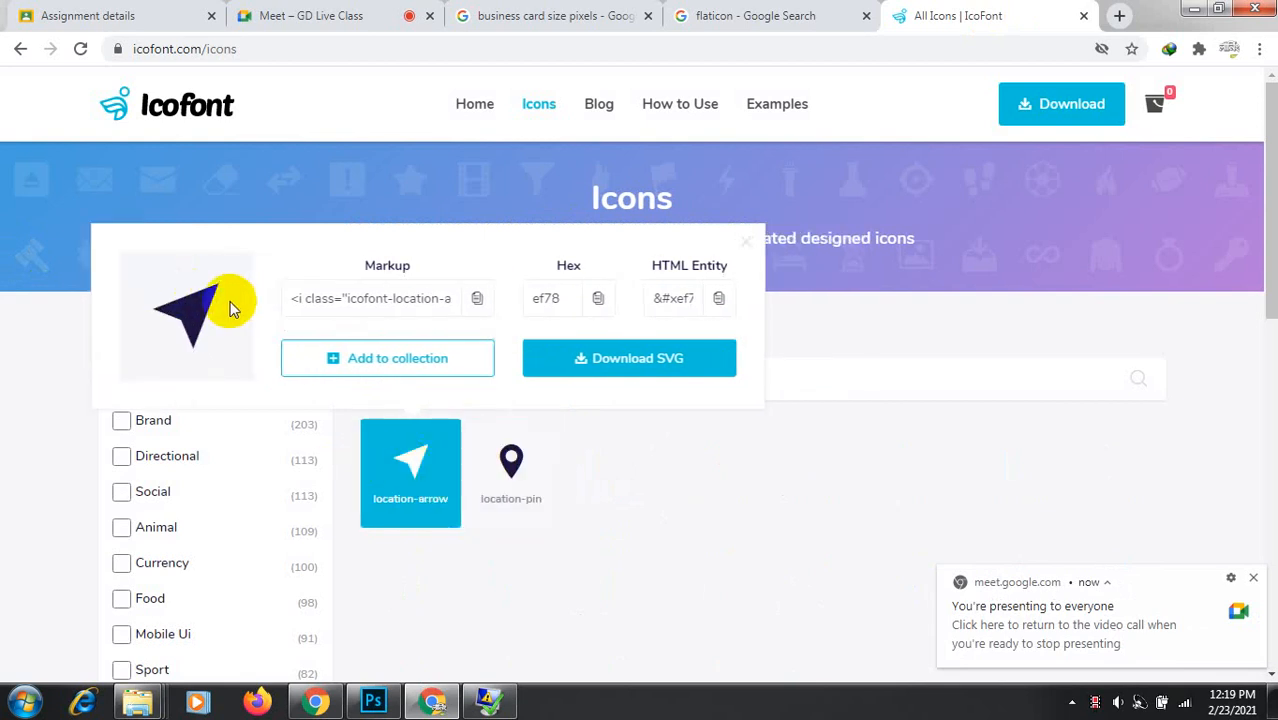
pyautogui.moveTo(224, 302); pyautogui.dragTo(122, 306)
pyautogui.rightClick(165, 308)
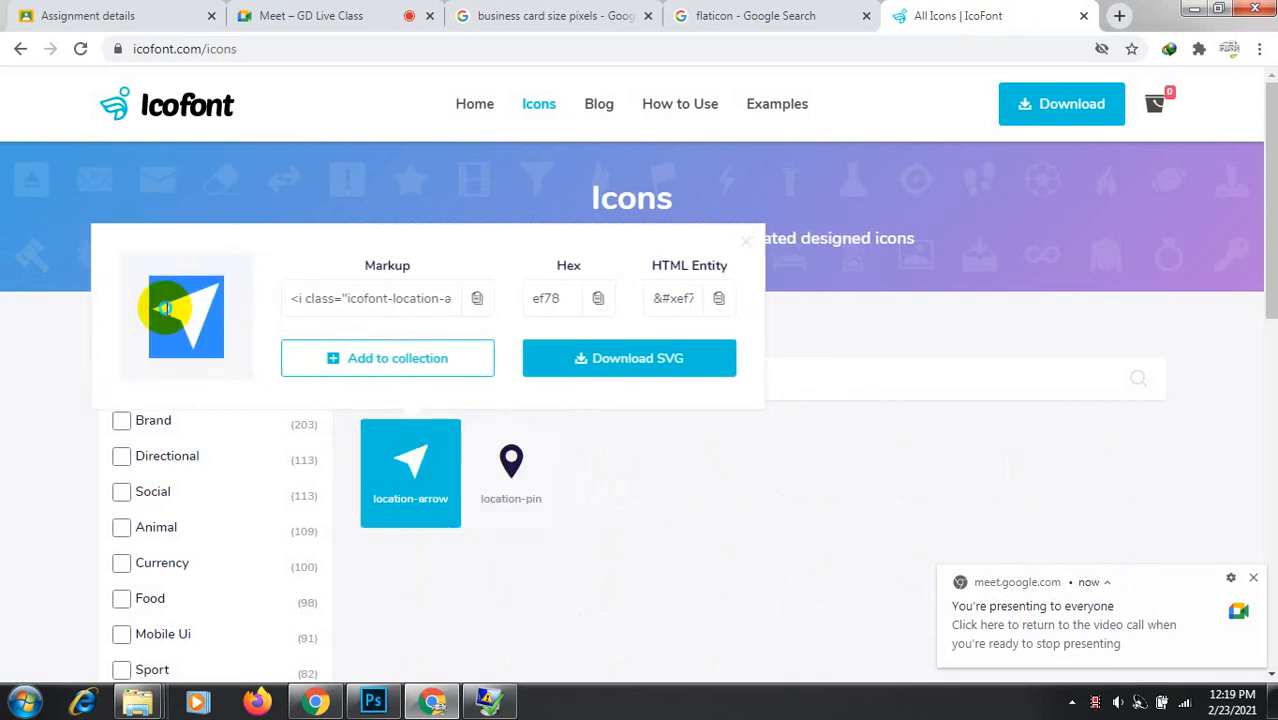
pyautogui.click(197, 325)
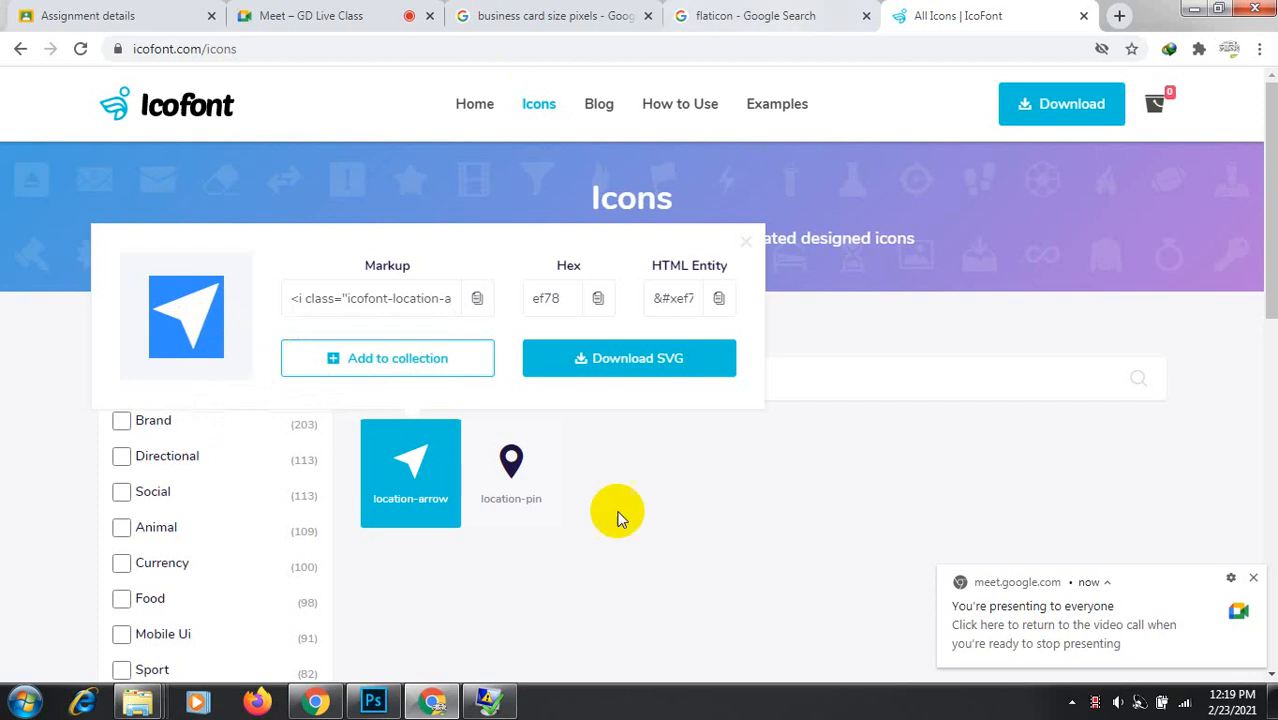
pyautogui.click(373, 701)
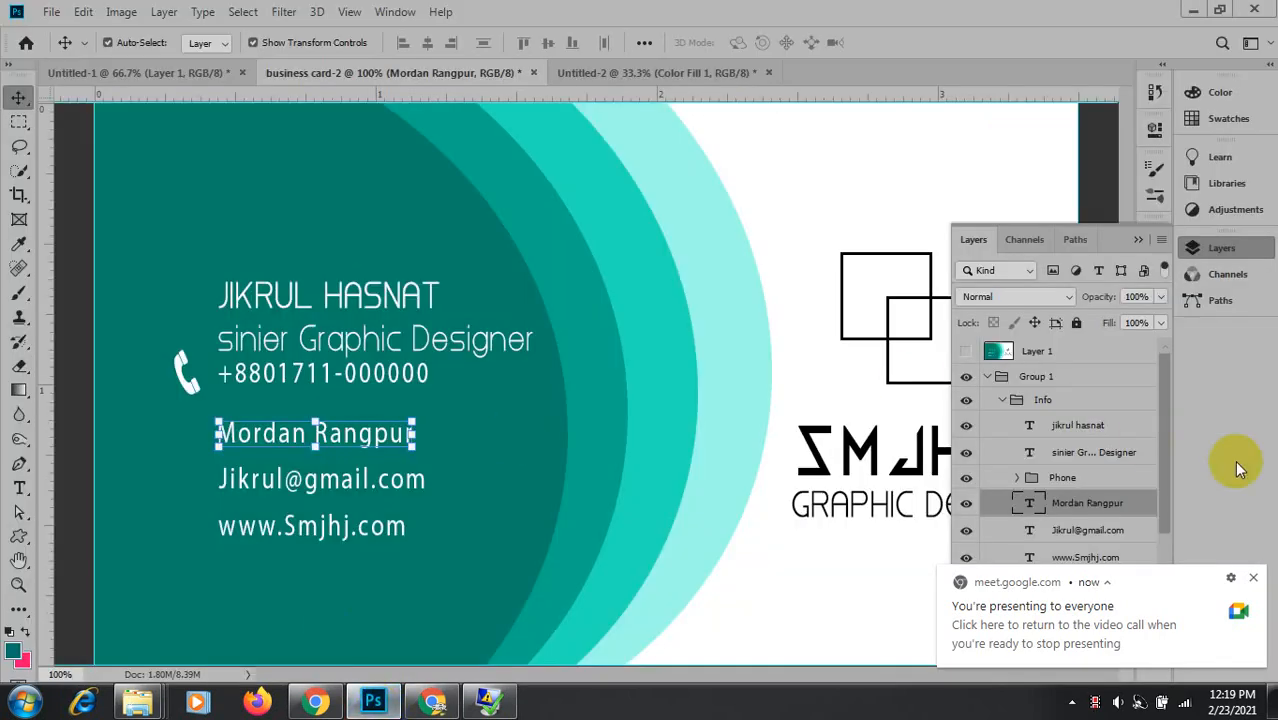
# Paste the location-arrow glyph as new text left of the address and set it to IcoFont.
pyautogui.click(19, 490)
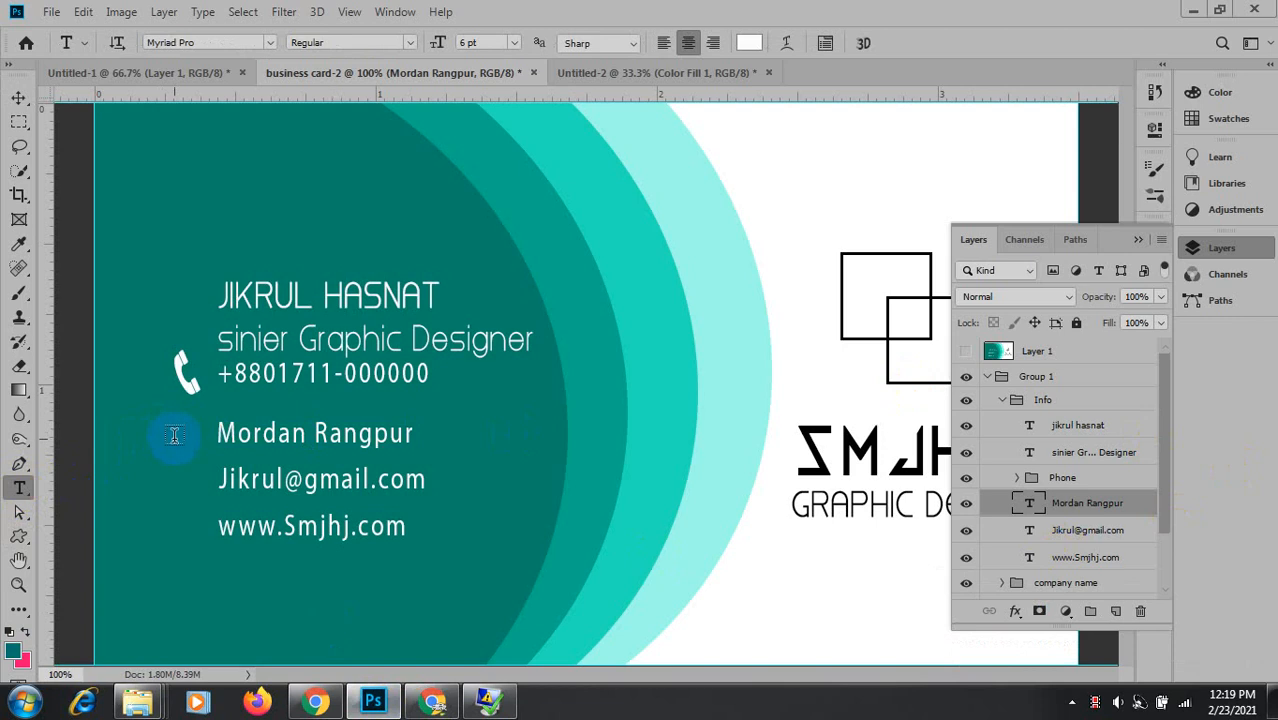
pyautogui.click(174, 435)
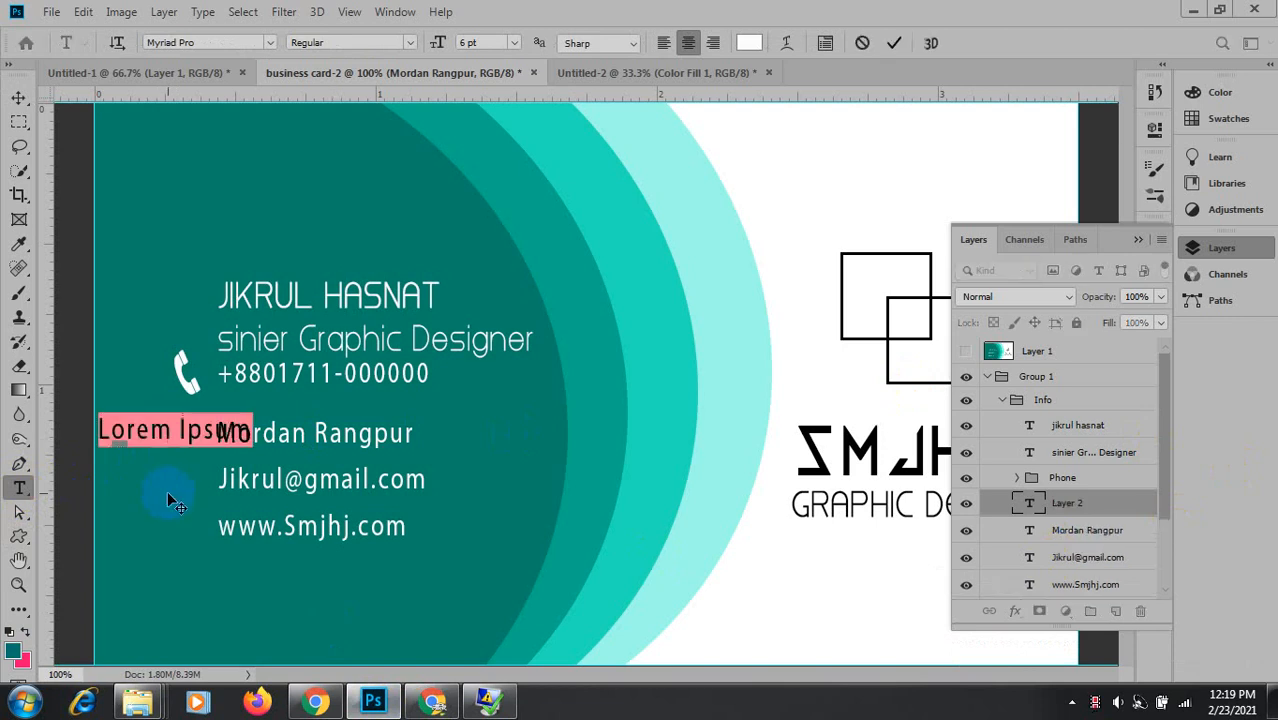
pyautogui.hotkey('ctrl', 'v')
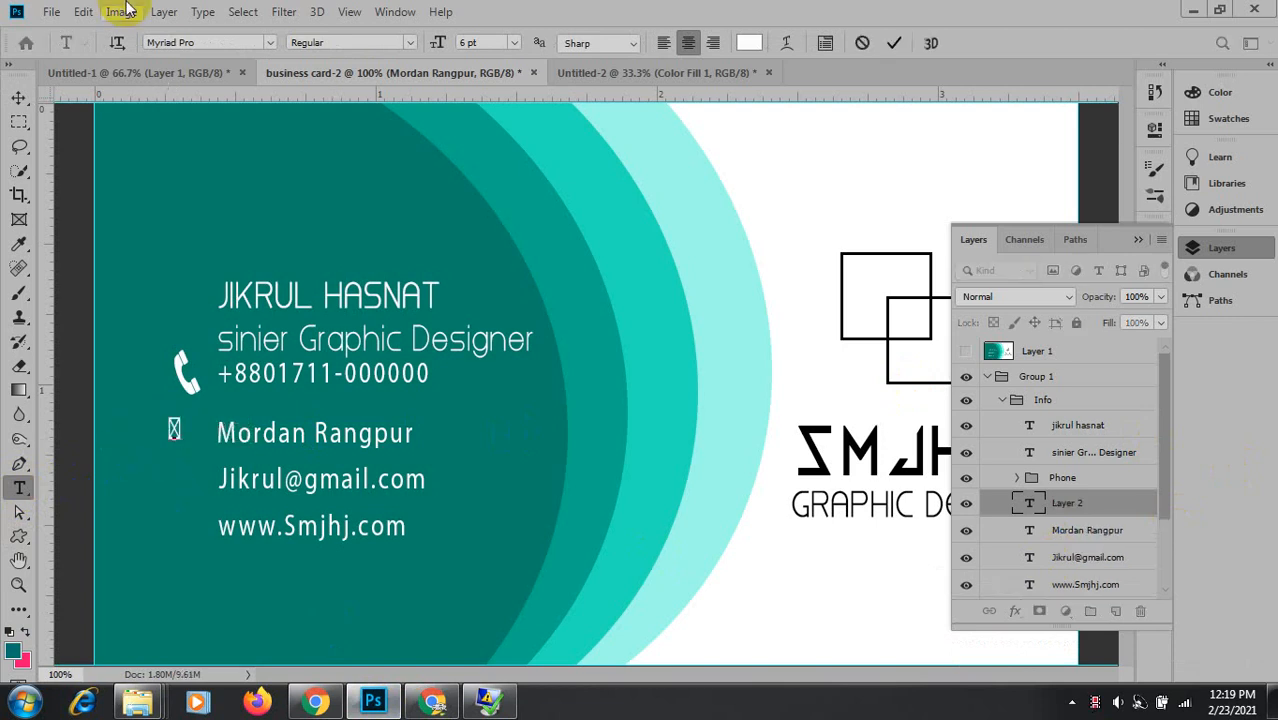
pyautogui.moveTo(192, 430); pyautogui.dragTo(71, 422)
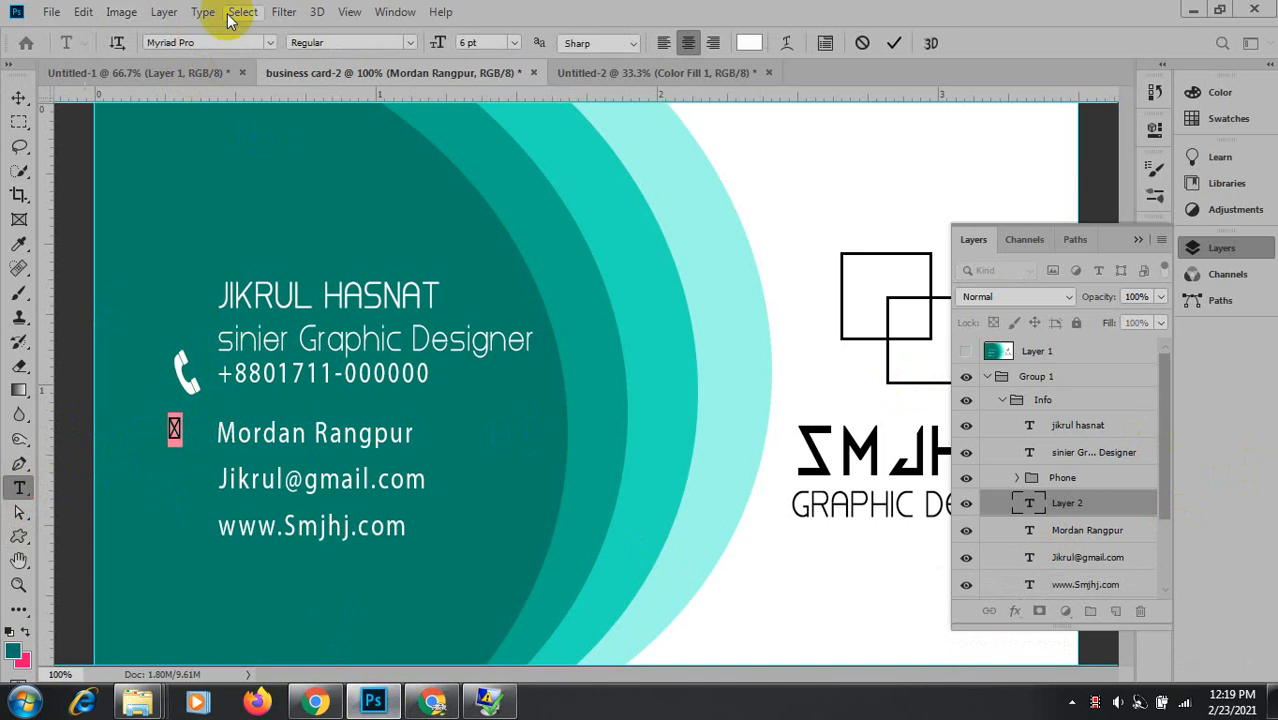
pyautogui.click(209, 42)
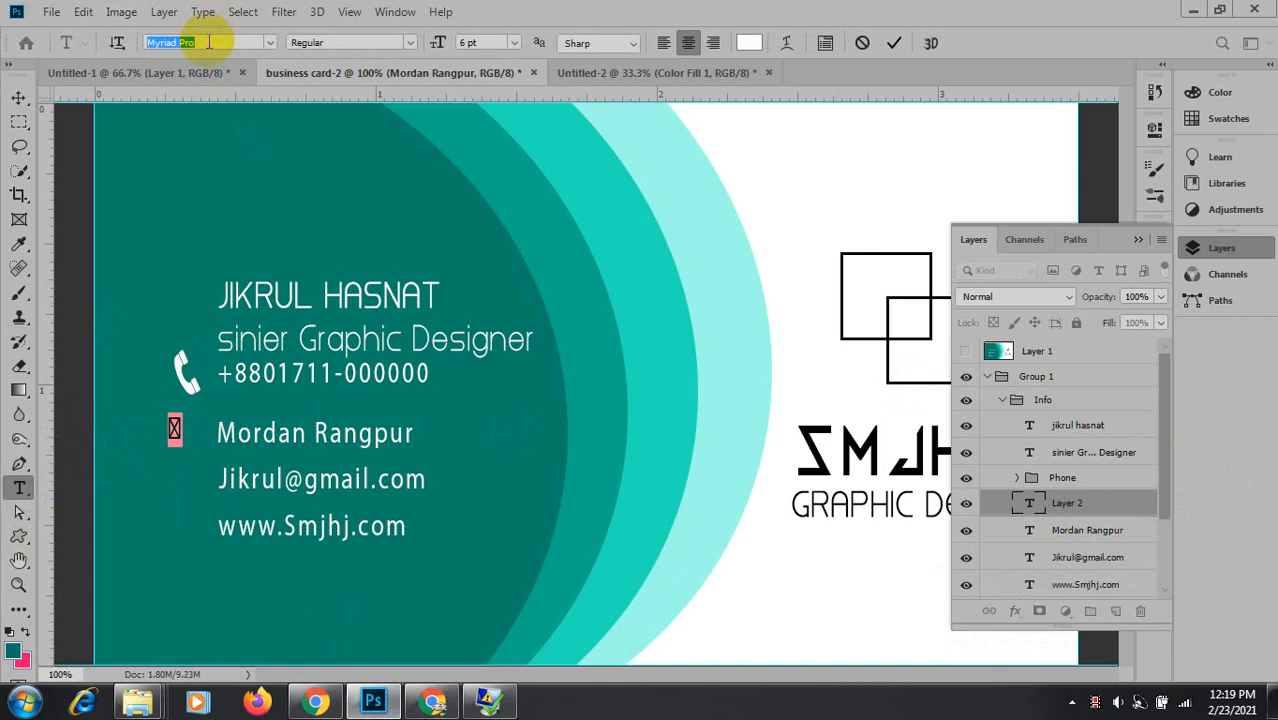
pyautogui.write('ico')
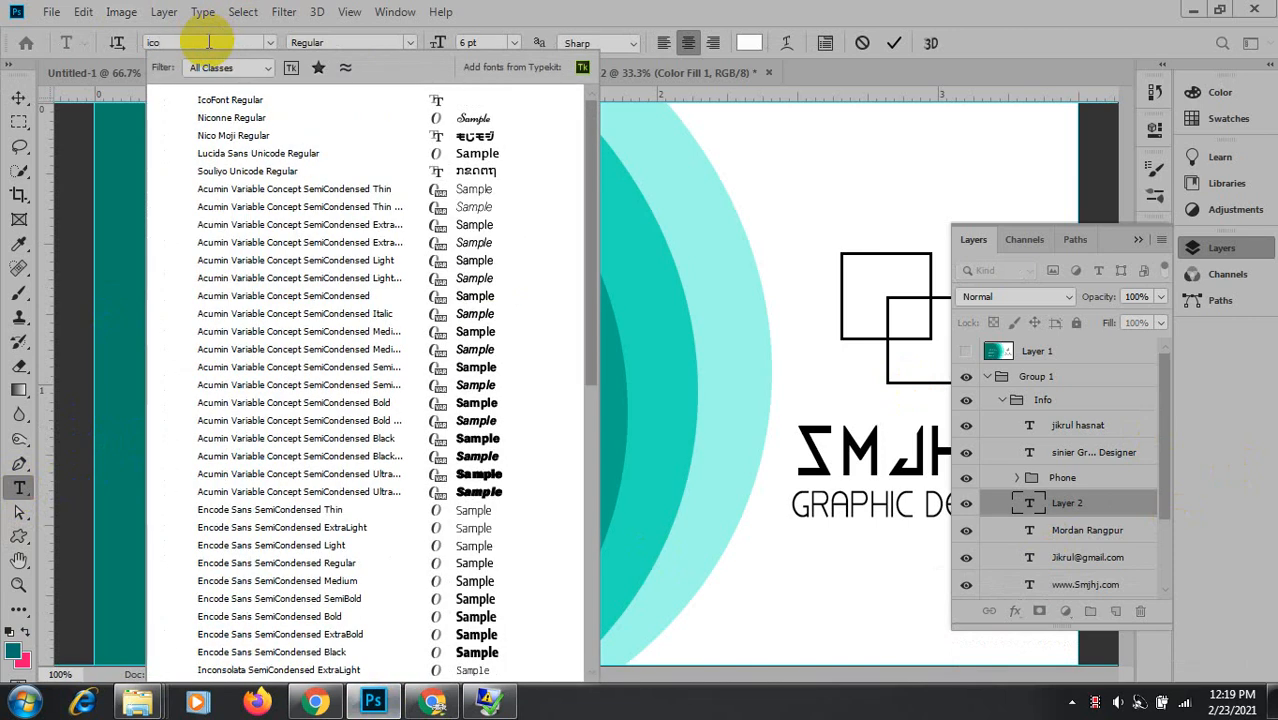
pyautogui.click(223, 101)
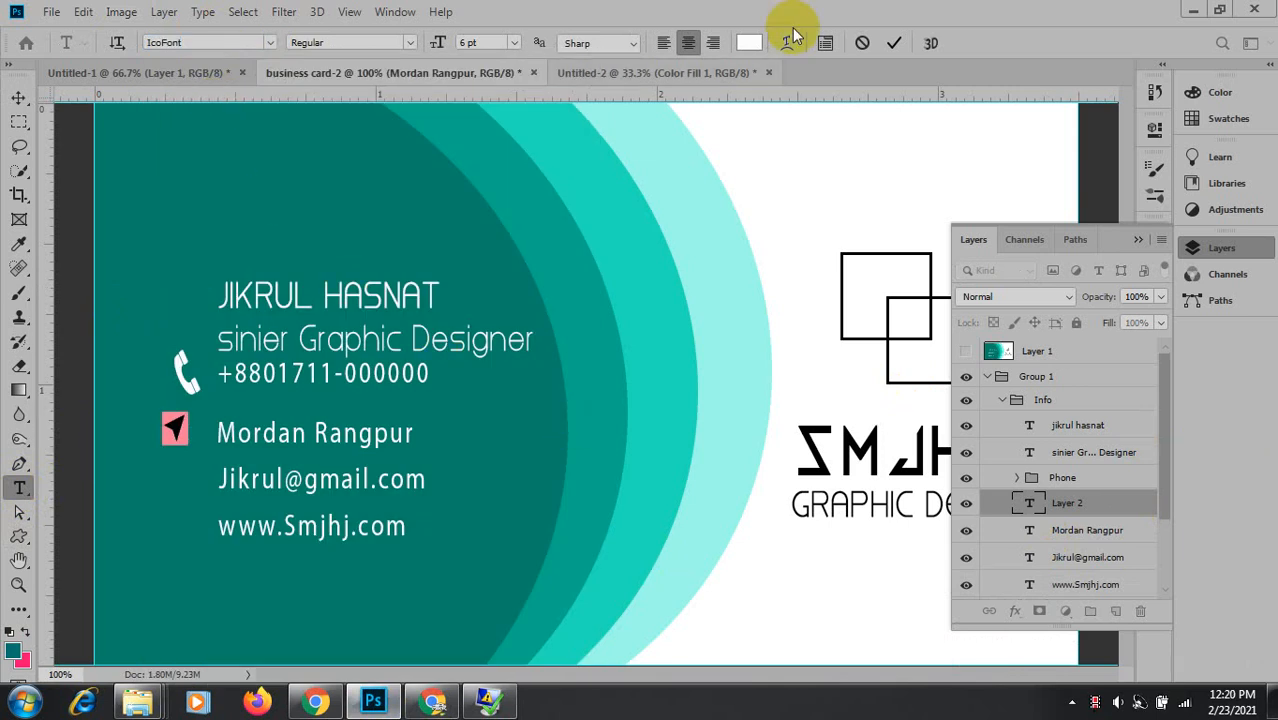
# Resize the location icon from 6 pt to 10 pt and commit the text.
pyautogui.click(440, 479)
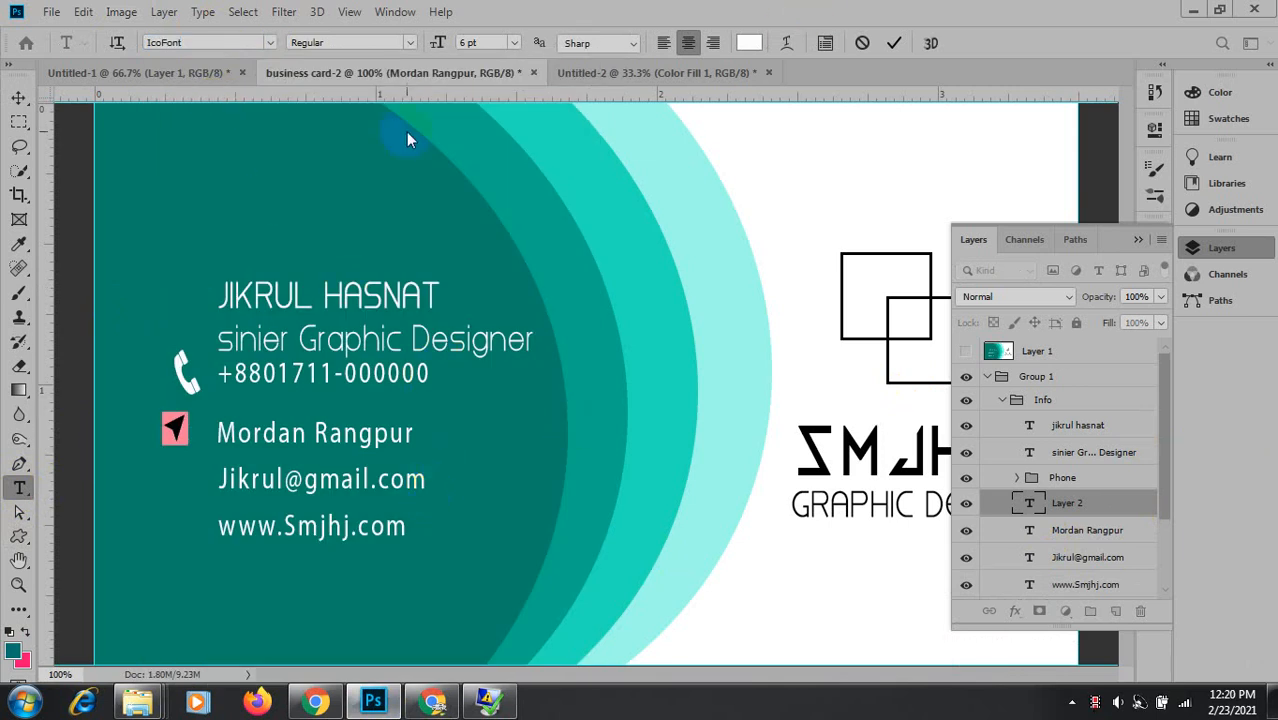
pyautogui.click(482, 42)
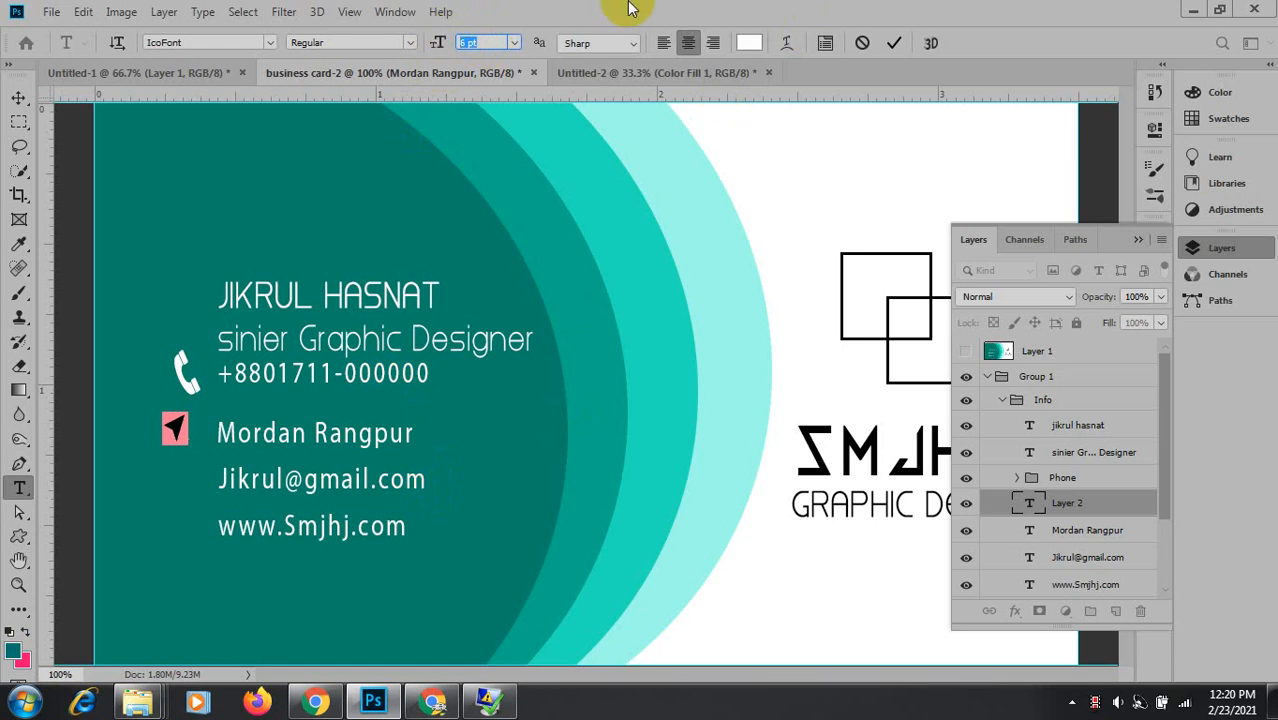
pyautogui.write('10')
pyautogui.press('Return')
pyautogui.click(894, 44)
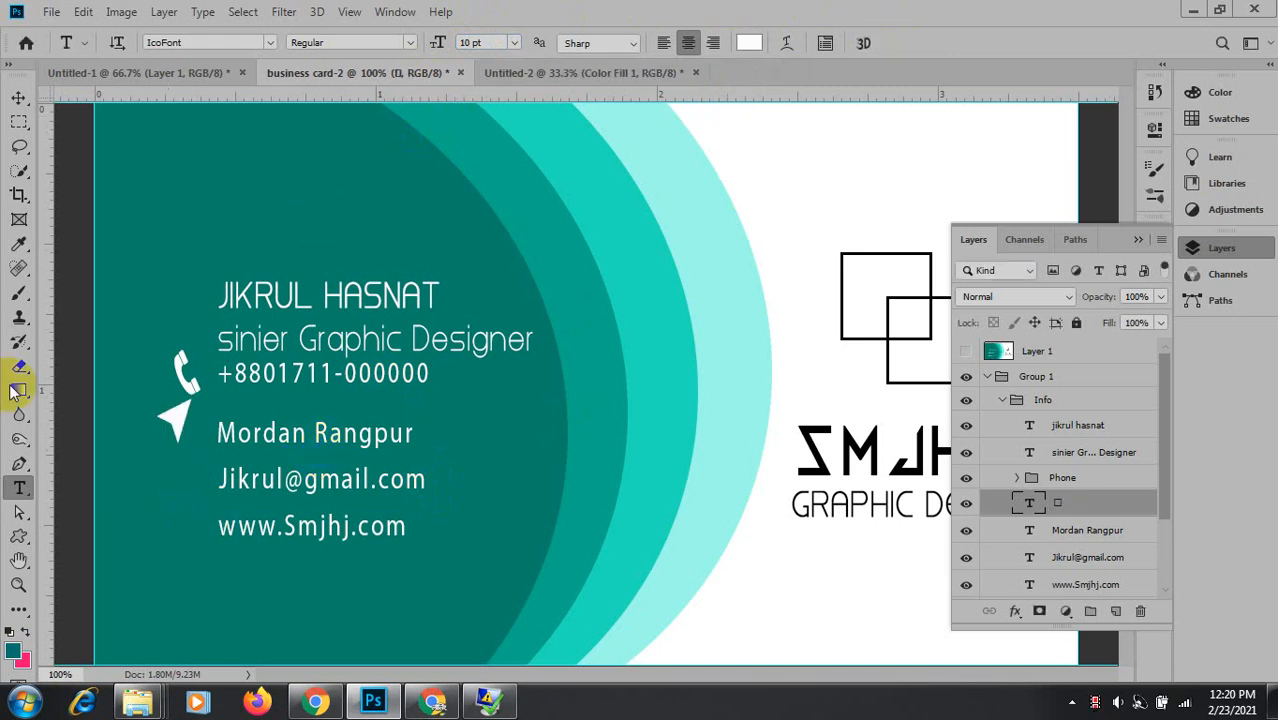
# Rename the location icon layer to 'loc'.
pyautogui.click(19, 97)
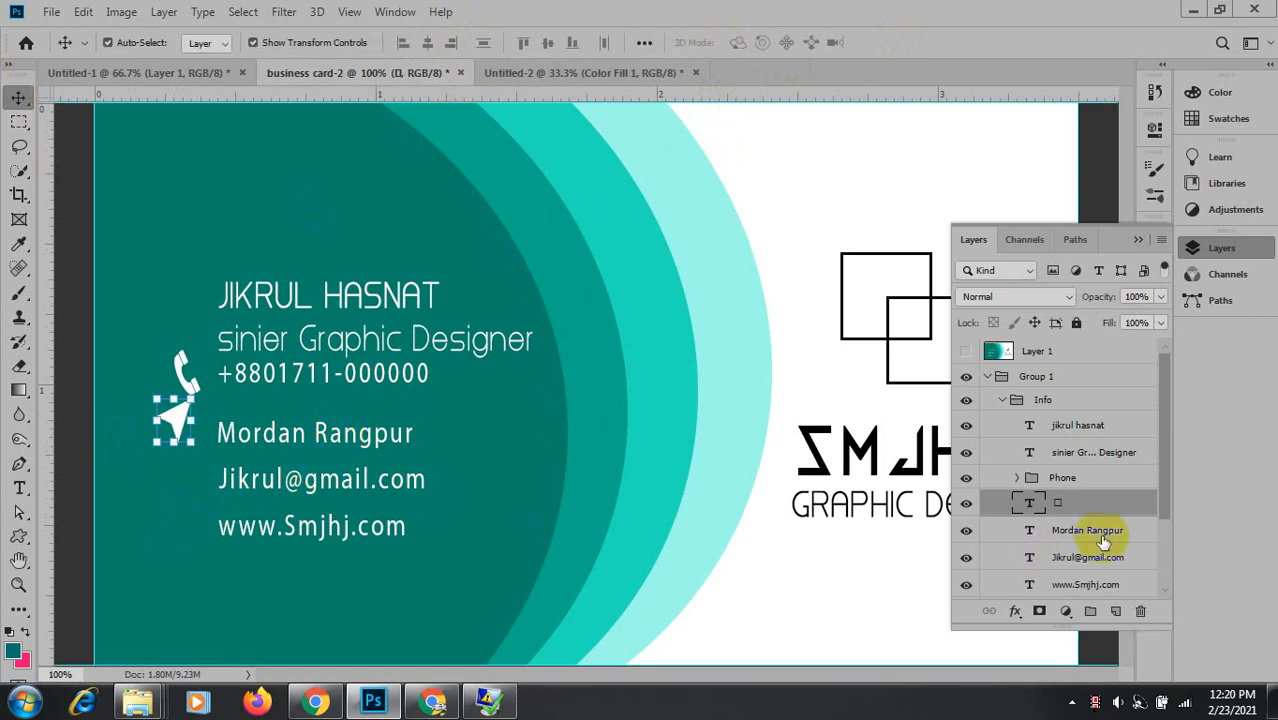
pyautogui.doubleClick(1056, 503)
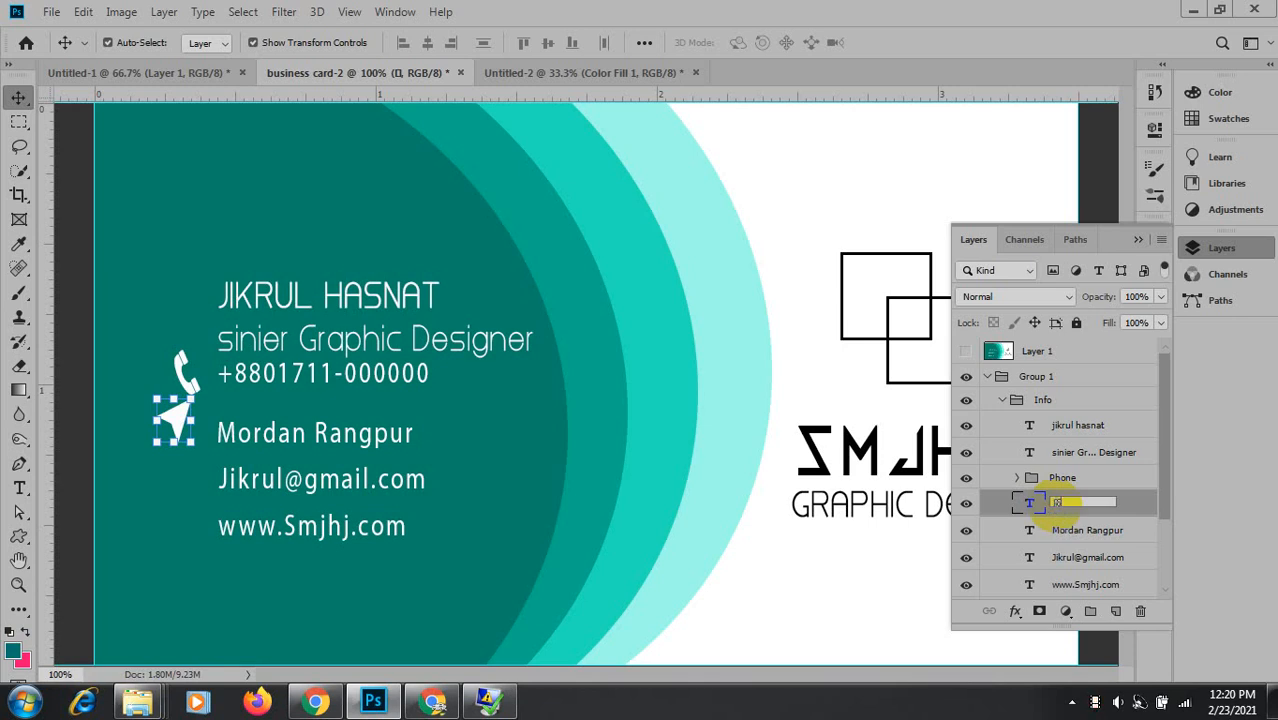
pyautogui.write('locat')
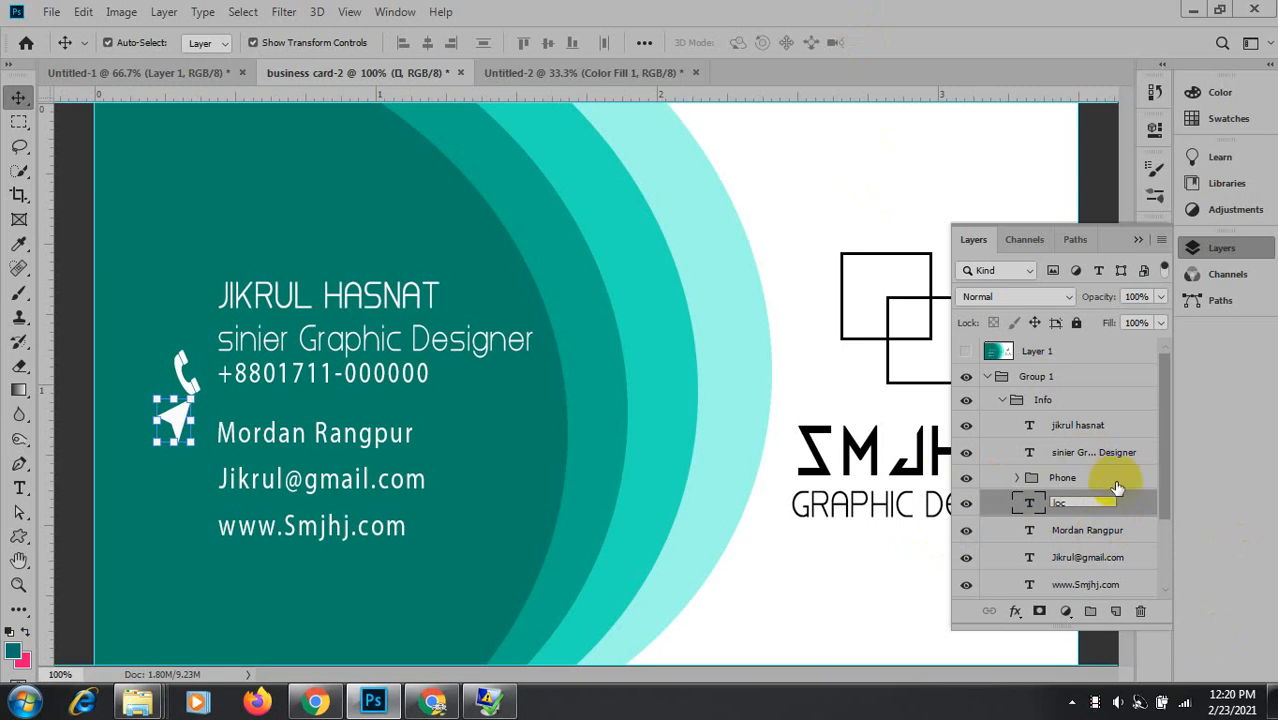
pyautogui.press('Return')
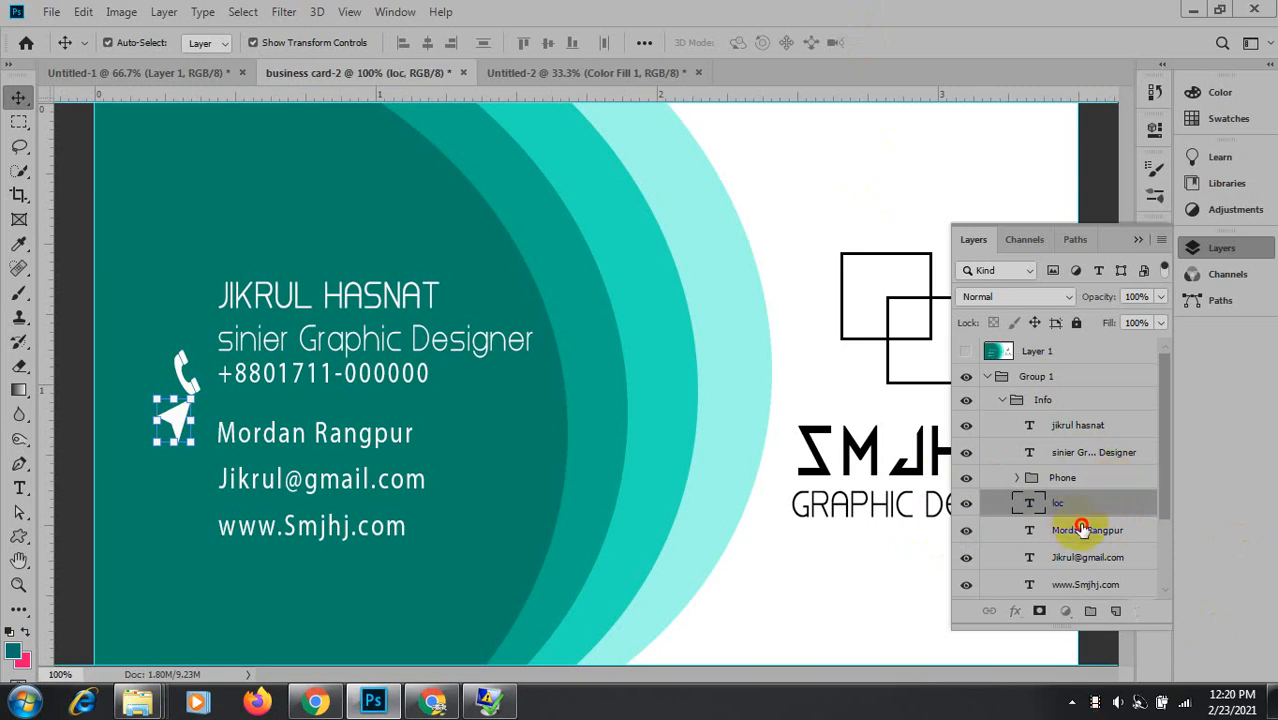
# Vertically centre the icon with Mordan Rangpur and nudge it under the phone icon.
pyautogui.keyDown('shift'); pyautogui.click(1083, 531); pyautogui.keyUp('shift')
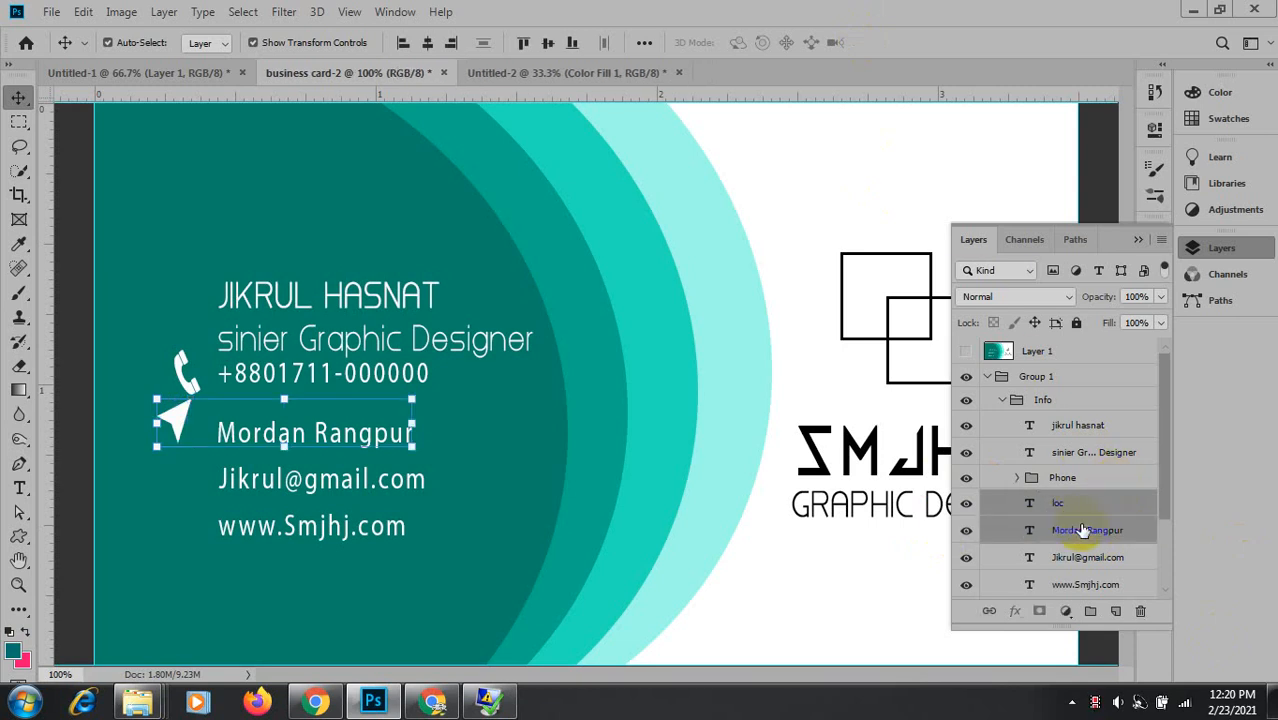
pyautogui.click(548, 43)
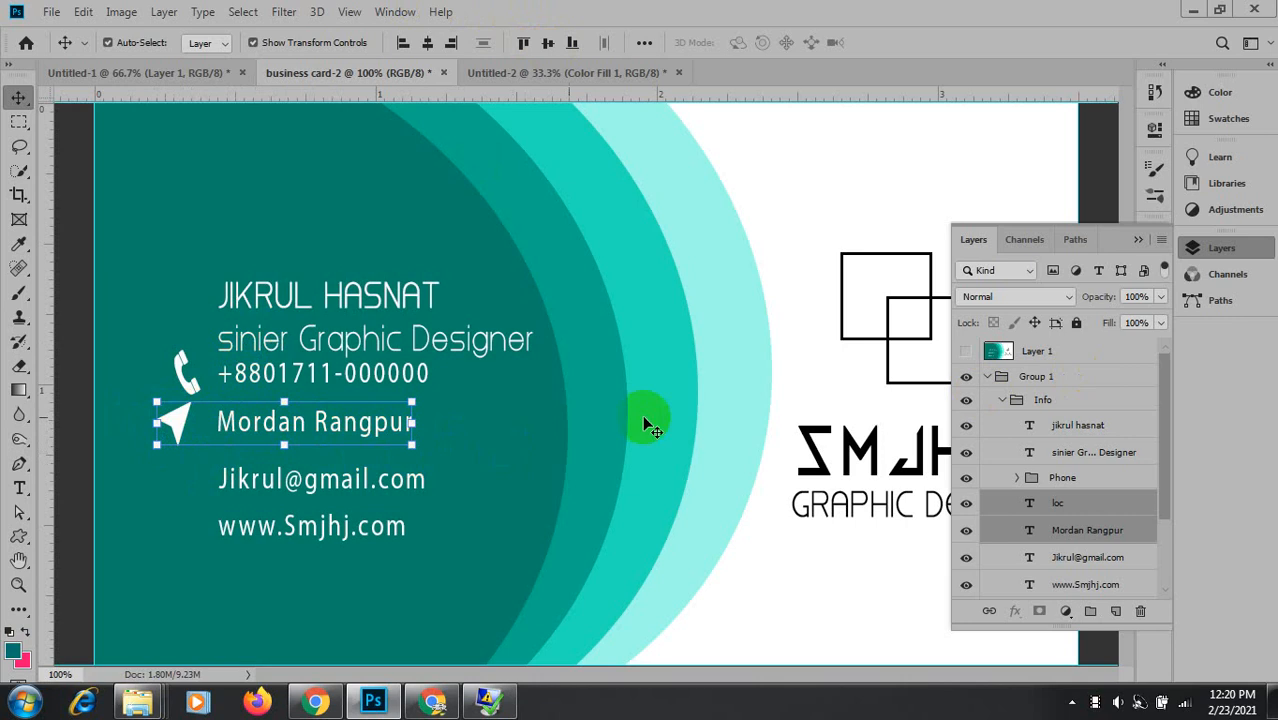
pyautogui.click(436, 440)
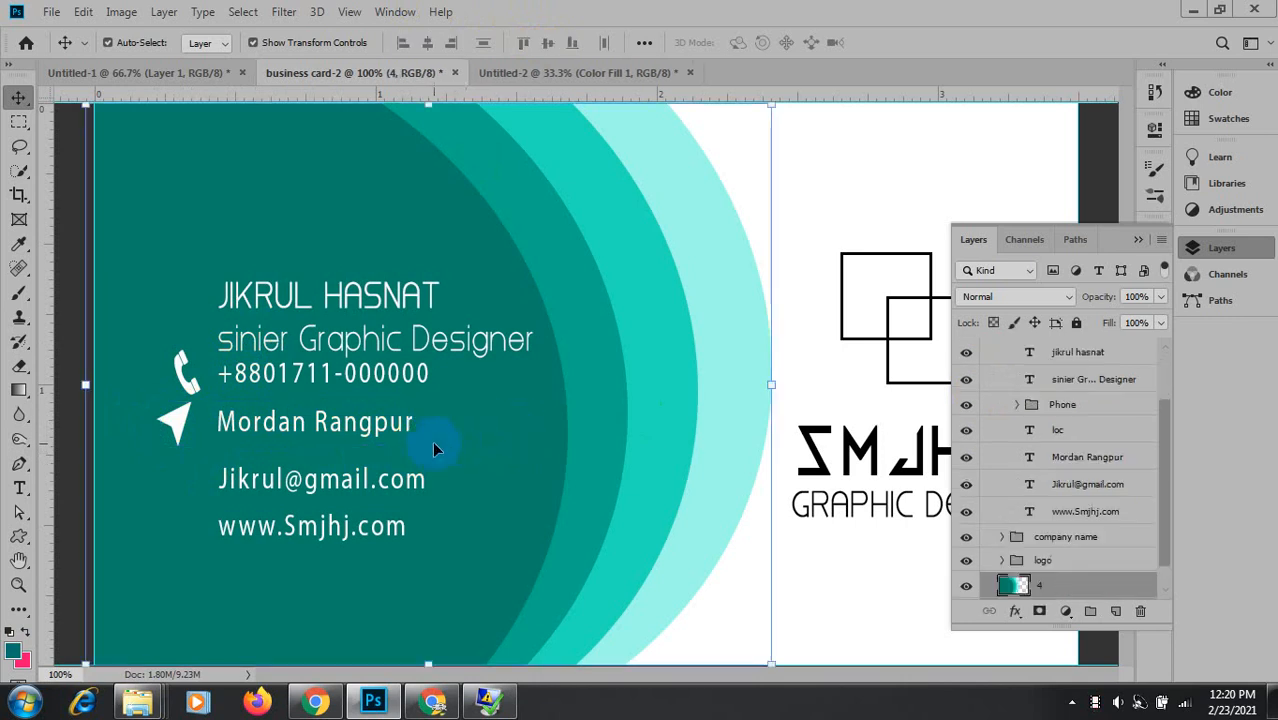
pyautogui.click(180, 425)
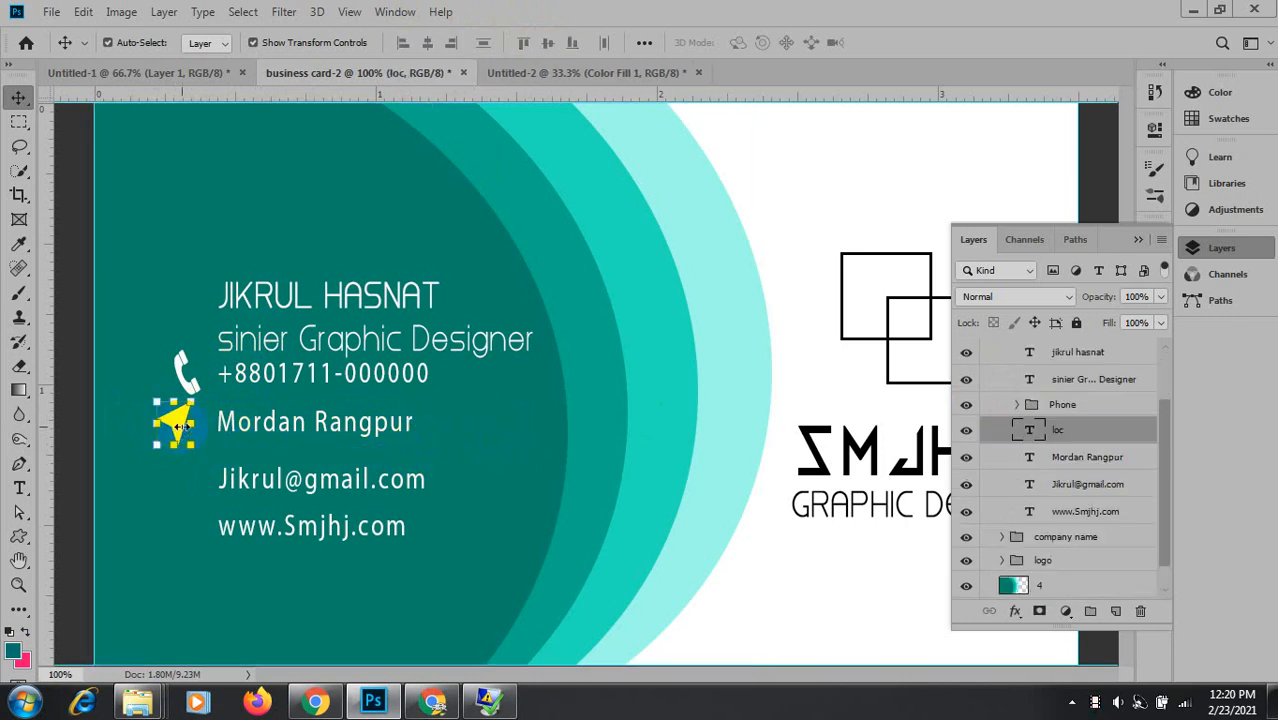
pyautogui.hotkey('shift', 'Right')
pyautogui.hotkey('shift', 'Right')
pyautogui.hotkey('shift', 'Right')
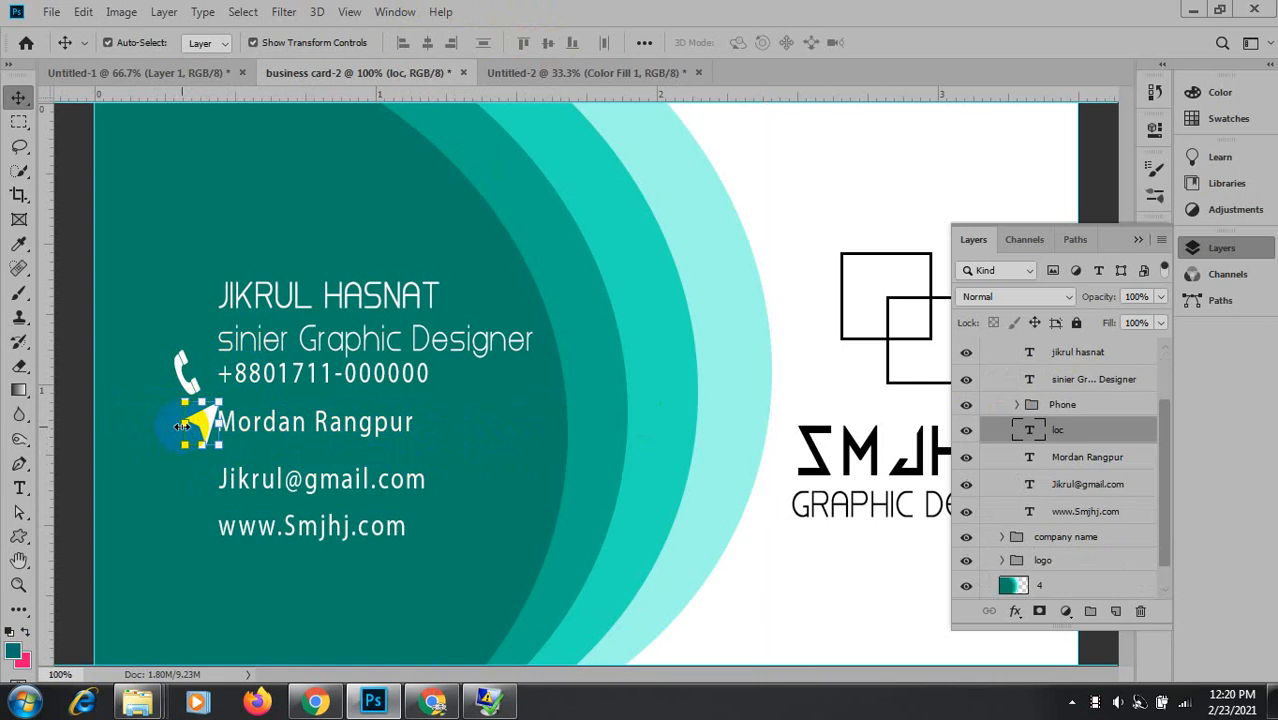
pyautogui.press('Left')
pyautogui.press('Left')
pyautogui.press('Left')
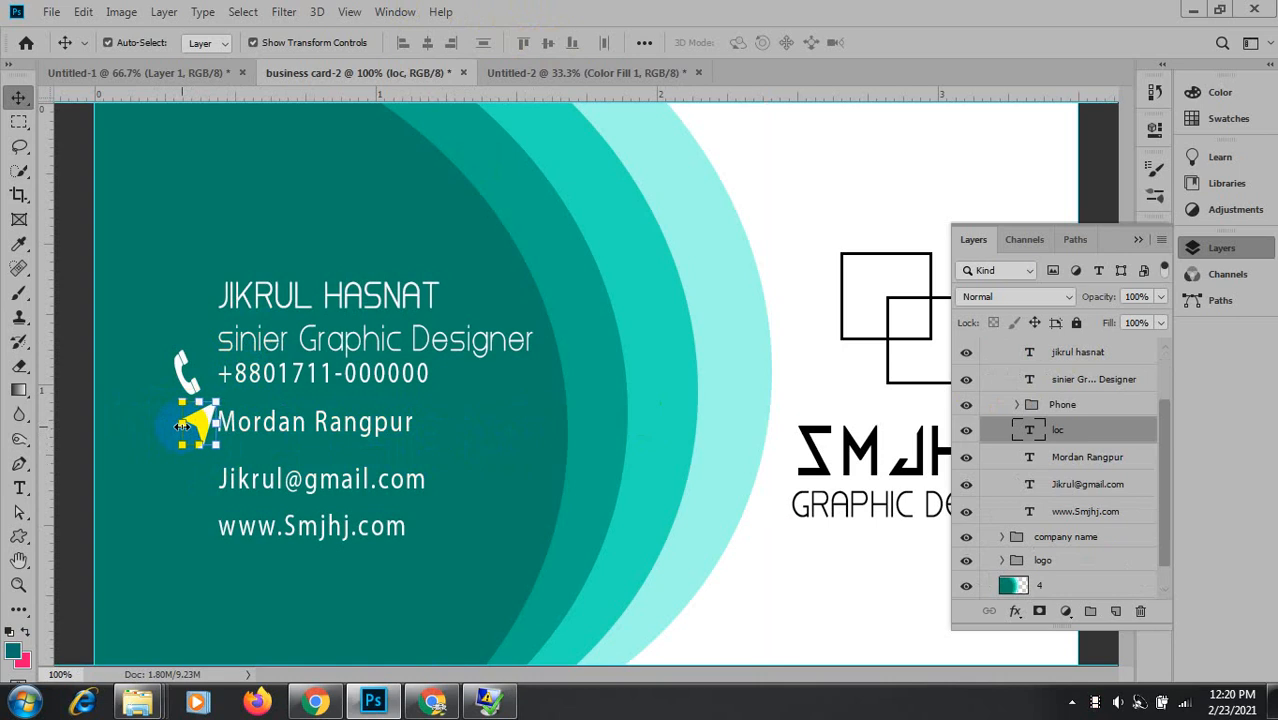
pyautogui.press('Left')
pyautogui.press('Left')
pyautogui.hotkey('shift', 'Left')
pyautogui.hotkey('shift', 'Left')
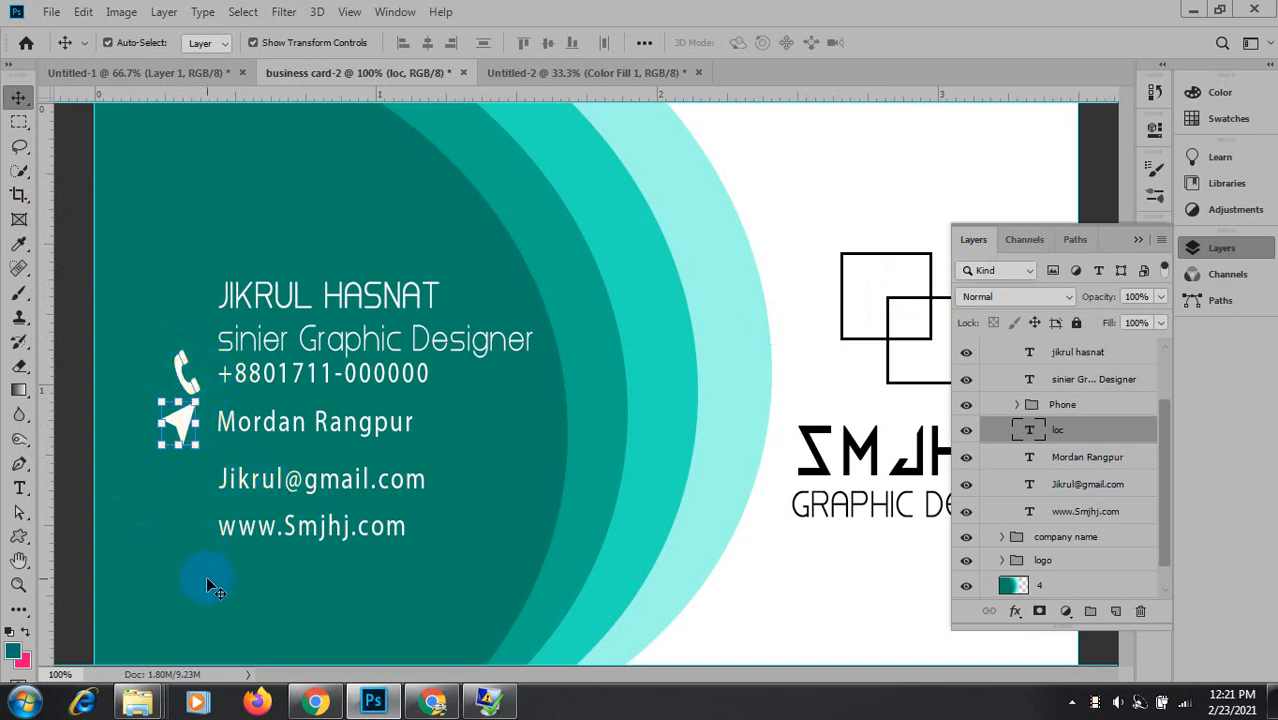
# Align the loc icon with Mordan Rangpur and group both layers as 'Loction'.
pyautogui.keyDown('shift'); pyautogui.click(1095, 458); pyautogui.keyUp('shift')
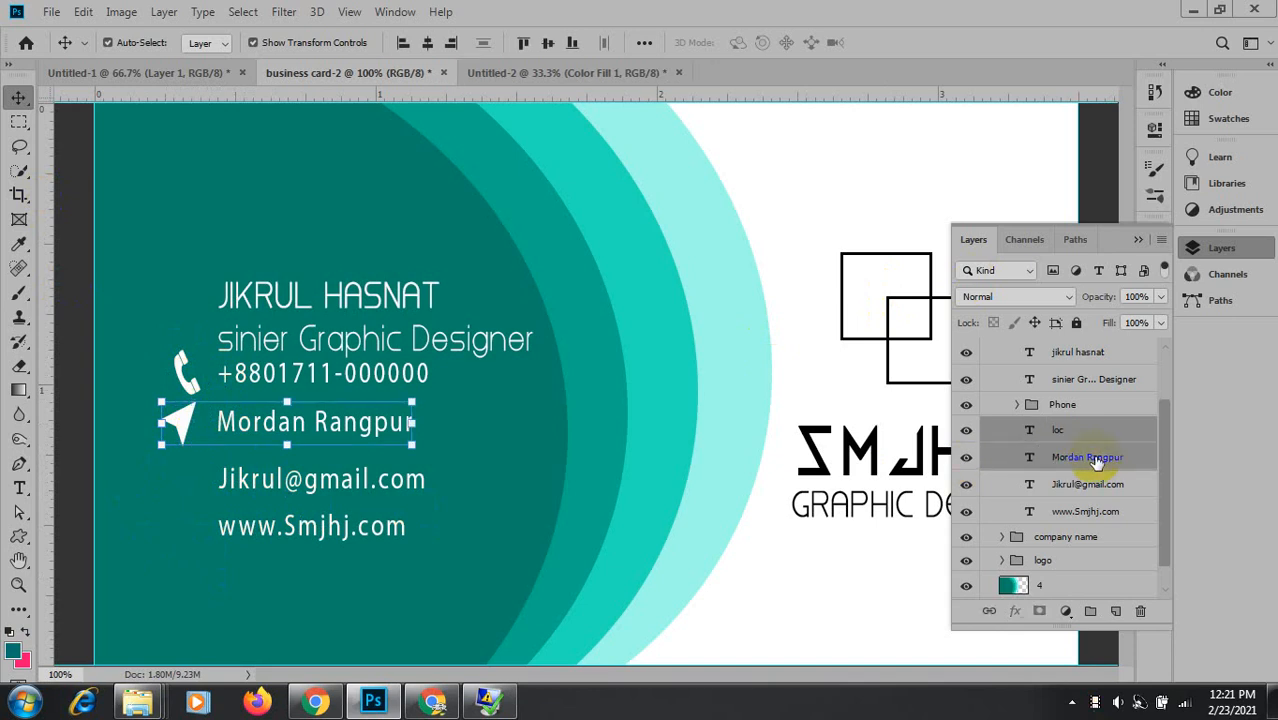
pyautogui.click(548, 47)
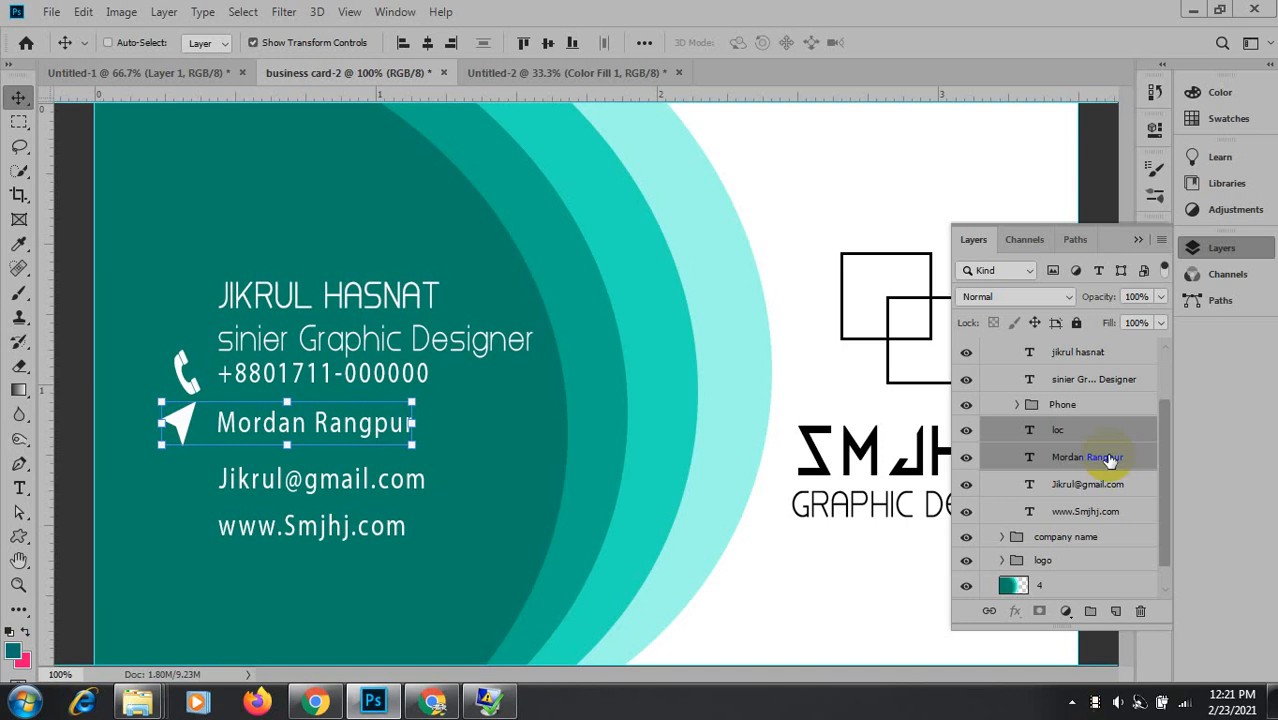
pyautogui.hotkey('ctrl', 'g')
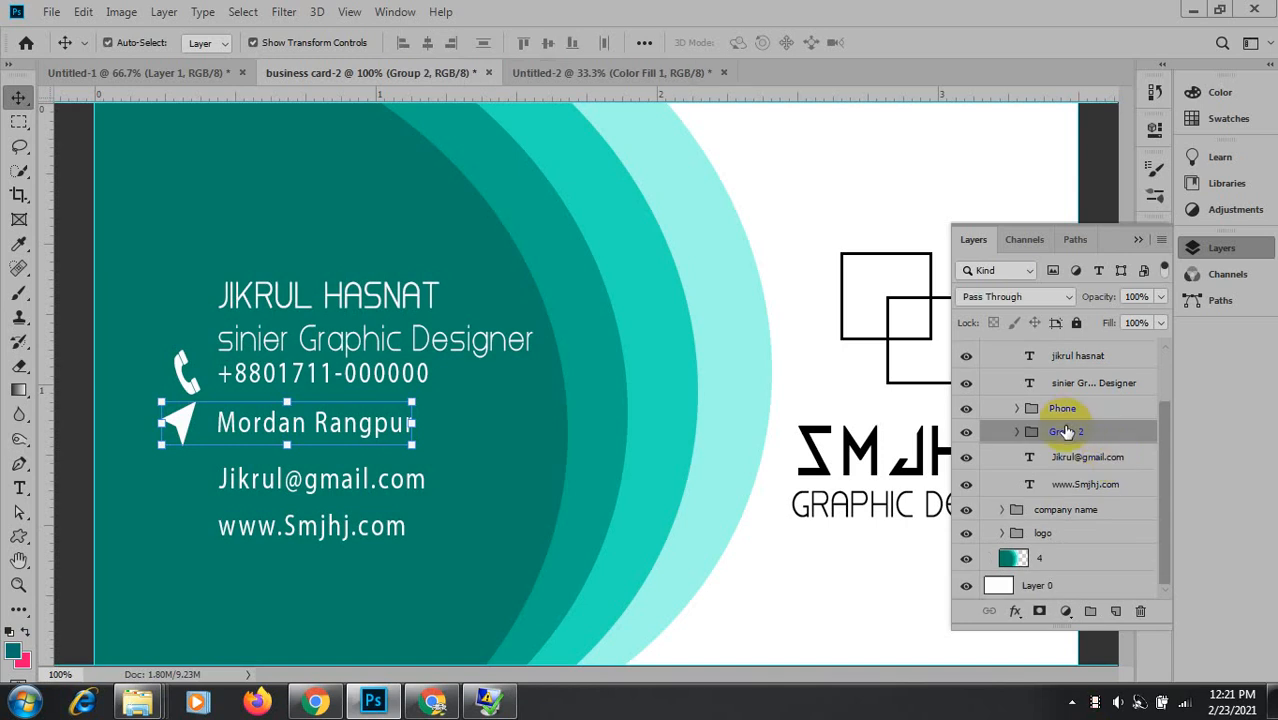
pyautogui.doubleClick(1066, 431)
pyautogui.write('Loction')
pyautogui.press('Return')
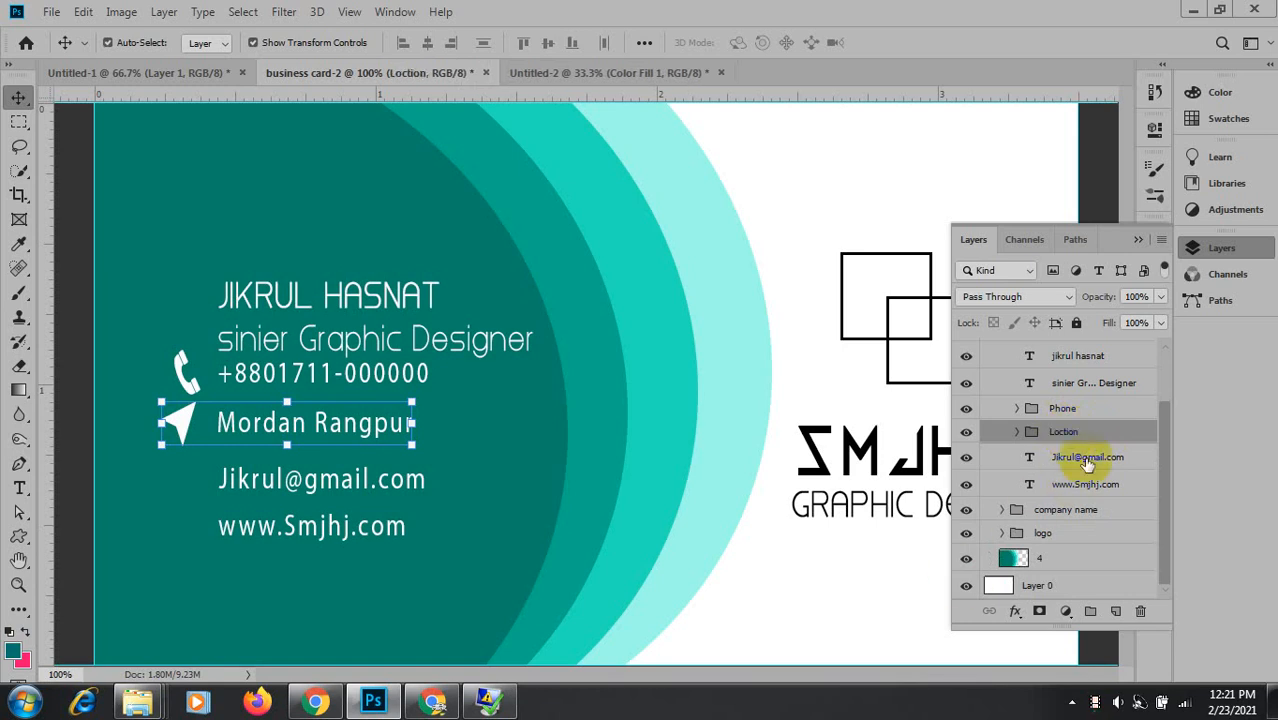
pyautogui.click(1085, 460)
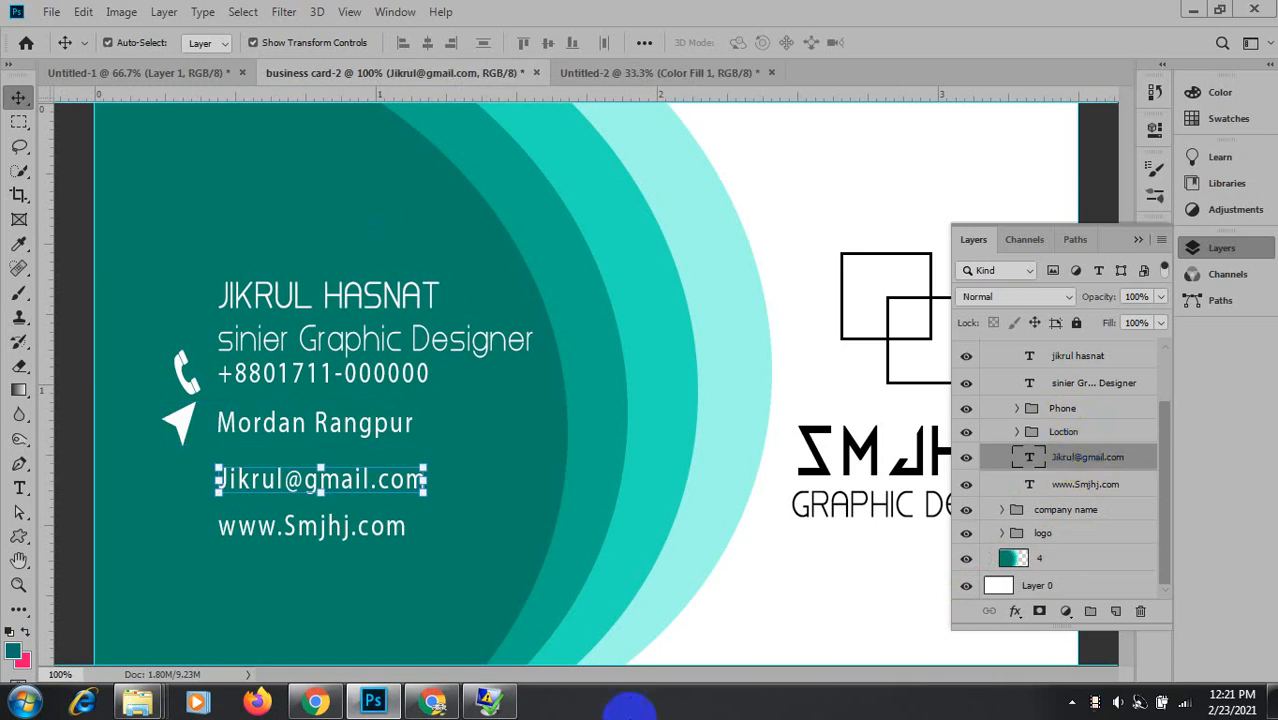
pyautogui.click(432, 702)
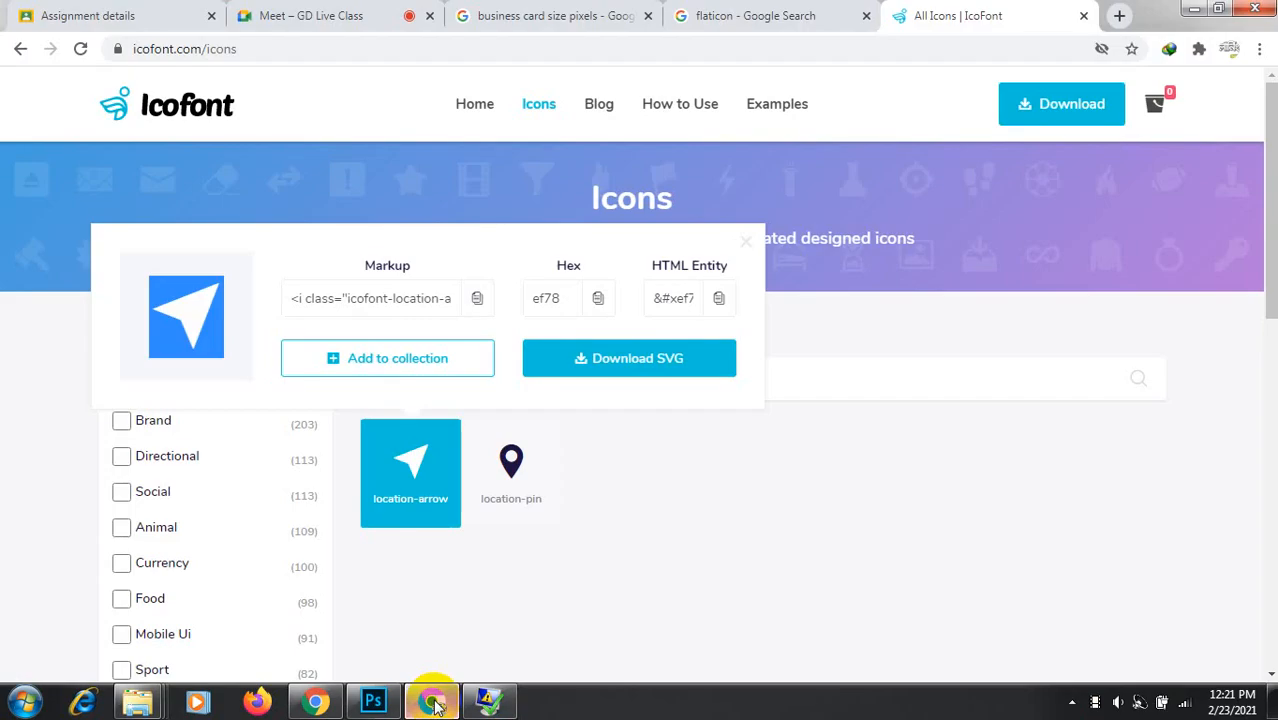
# Clear the old 'loca' search in IcoFont and browse the full icon list.
pyautogui.click(740, 248)
pyautogui.moveTo(442, 379); pyautogui.dragTo(343, 383)
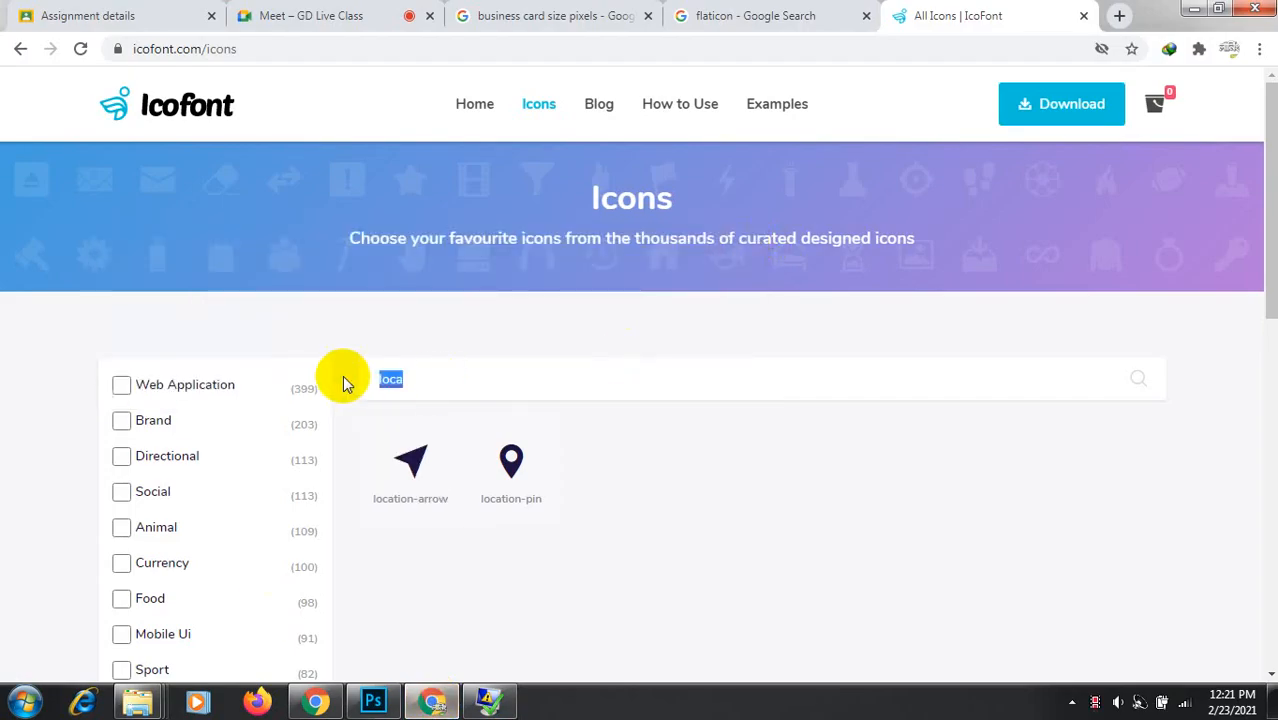
pyautogui.write('m')
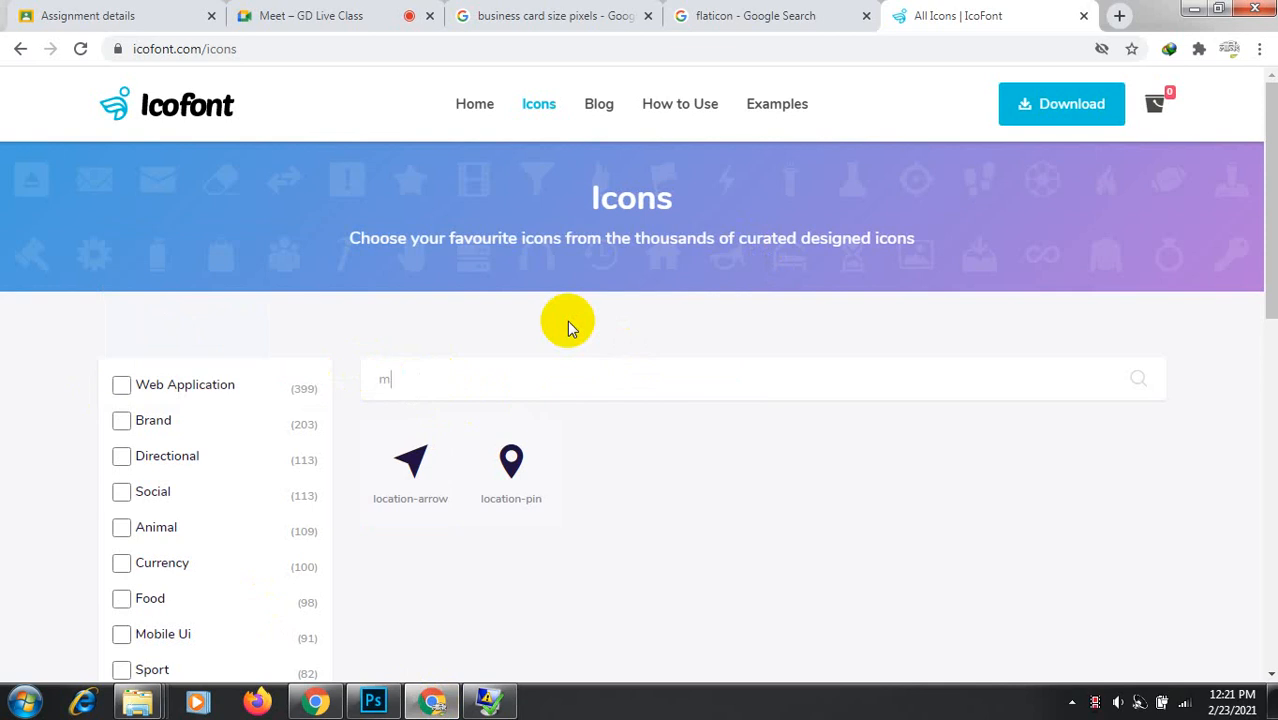
pyautogui.write('ail')
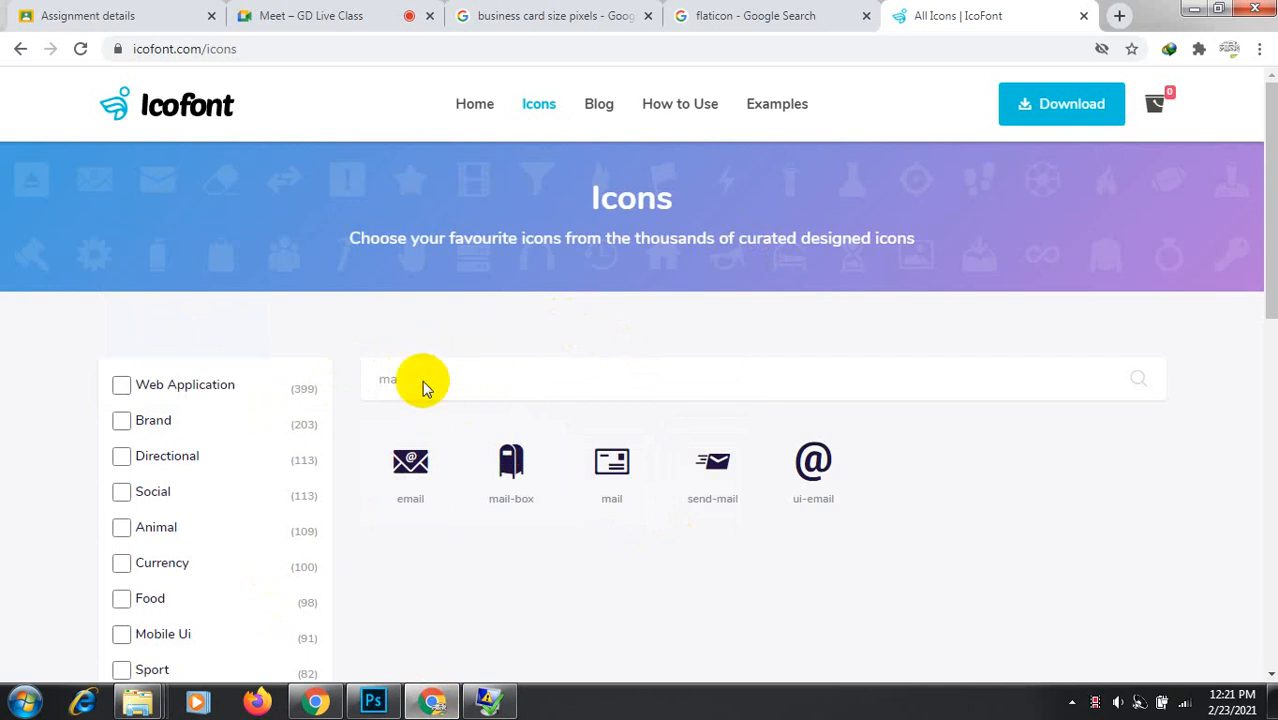
pyautogui.press('BackSpace')
pyautogui.press('BackSpace')
pyautogui.scroll(-5, 1072, 592)
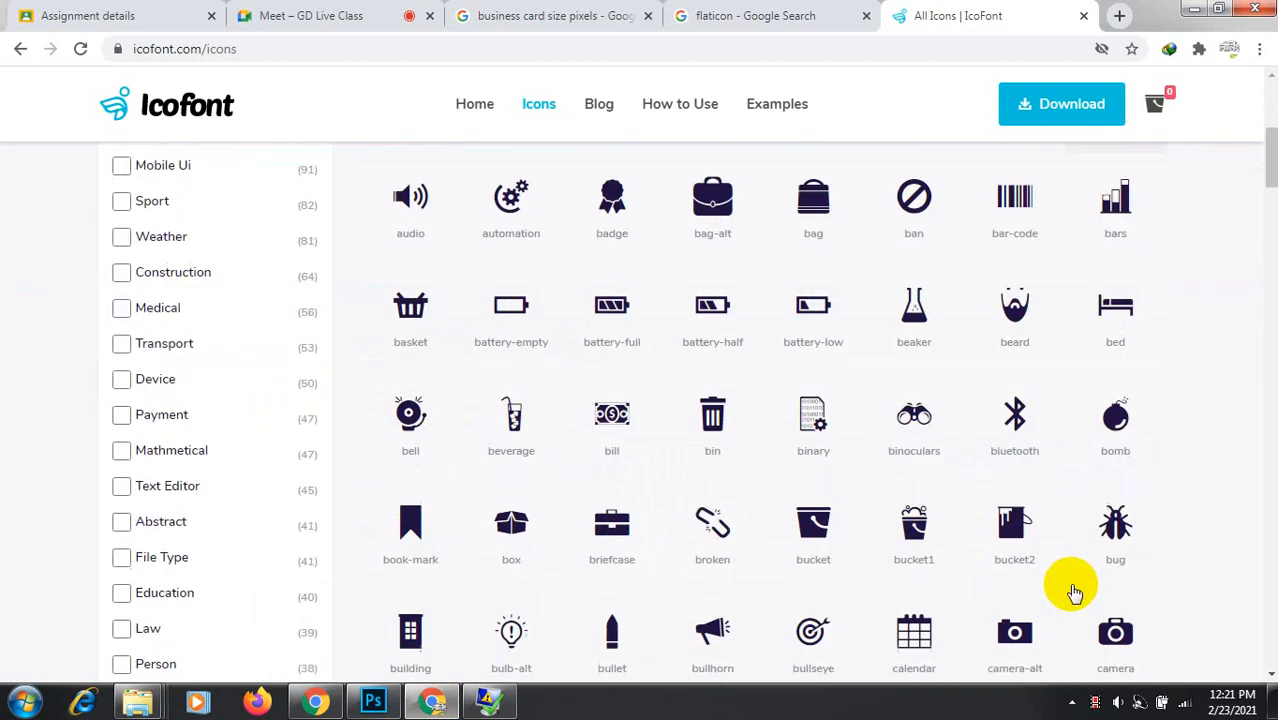
pyautogui.scroll(-8, 1072, 592)
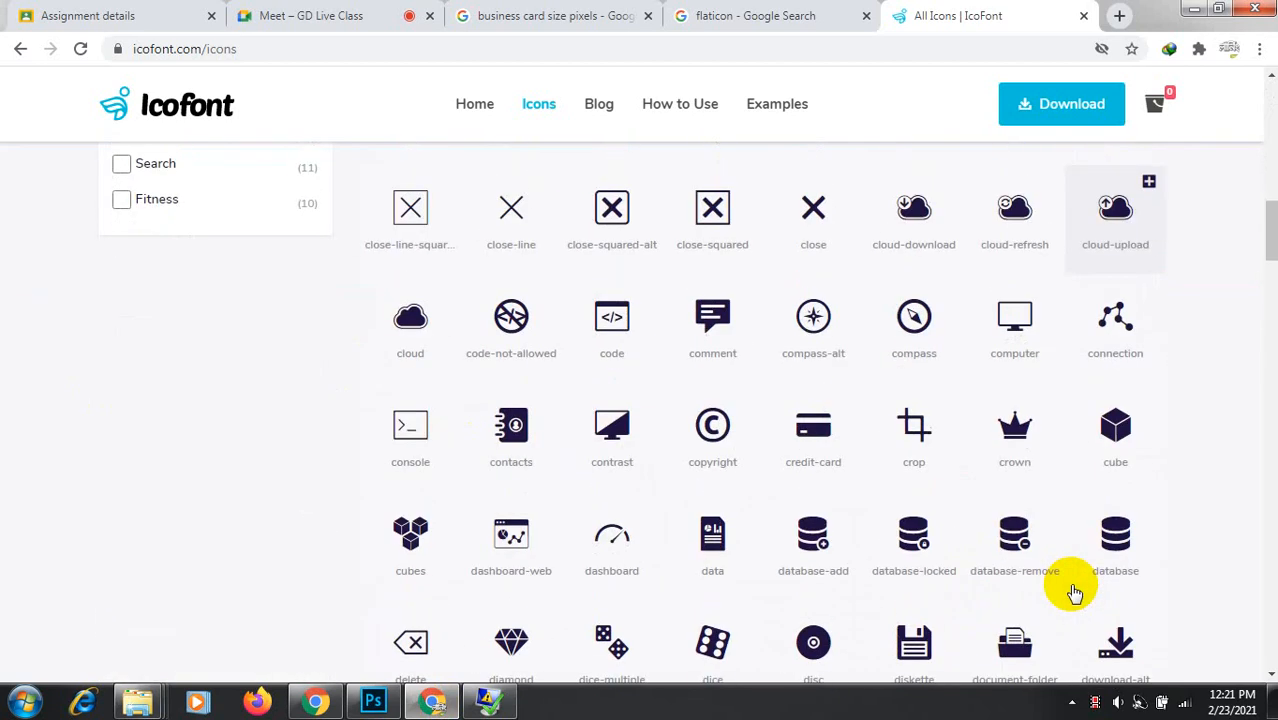
pyautogui.scroll(-9, 1072, 592)
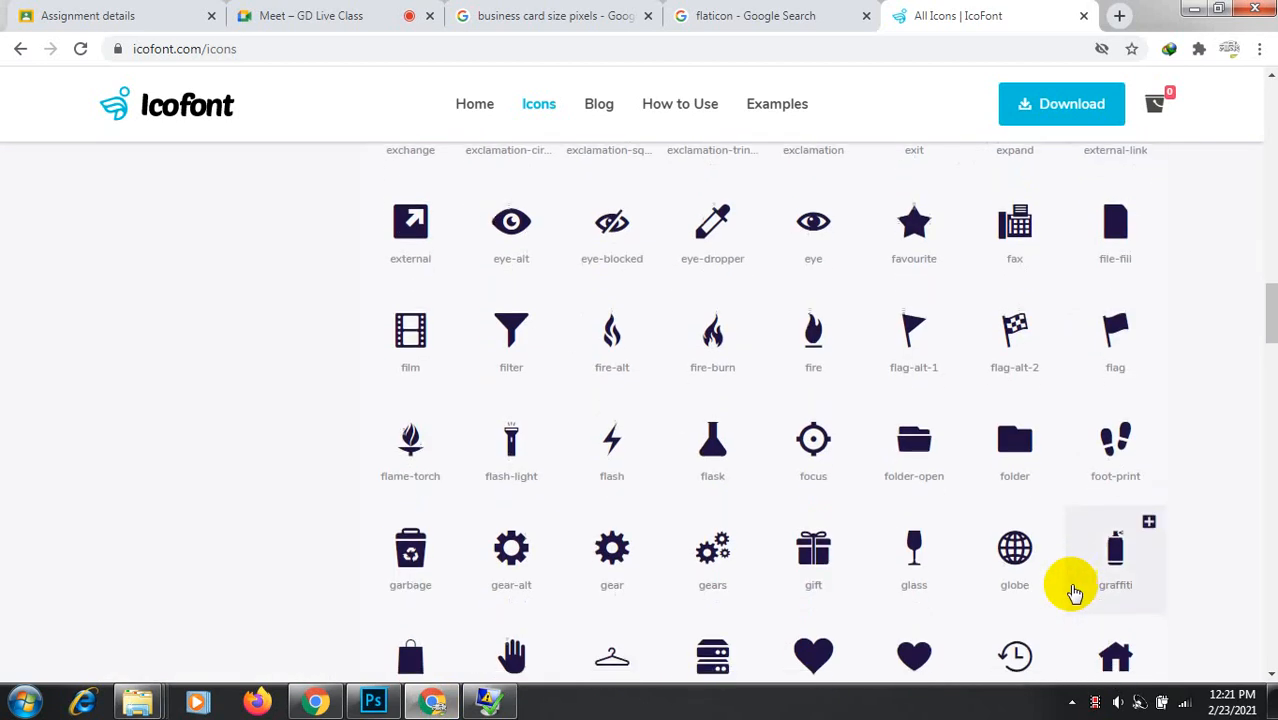
pyautogui.scroll(-9, 1072, 592)
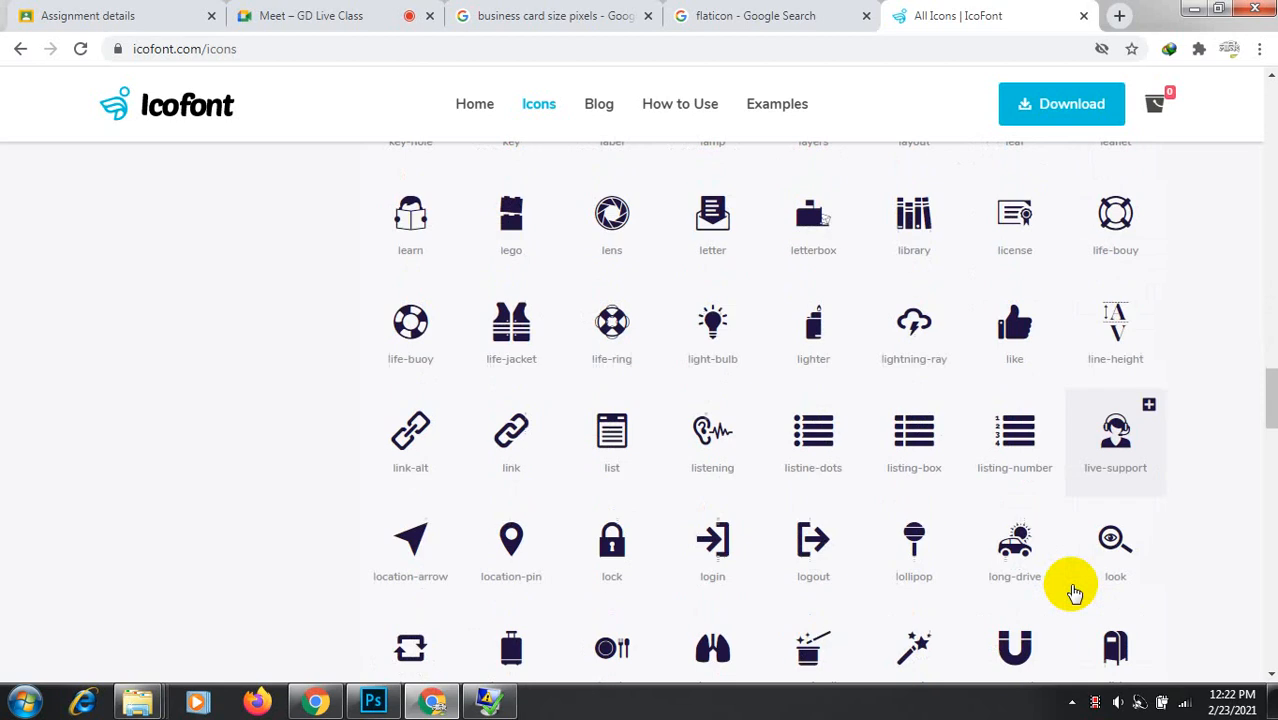
pyautogui.scroll(-15, 1072, 592)
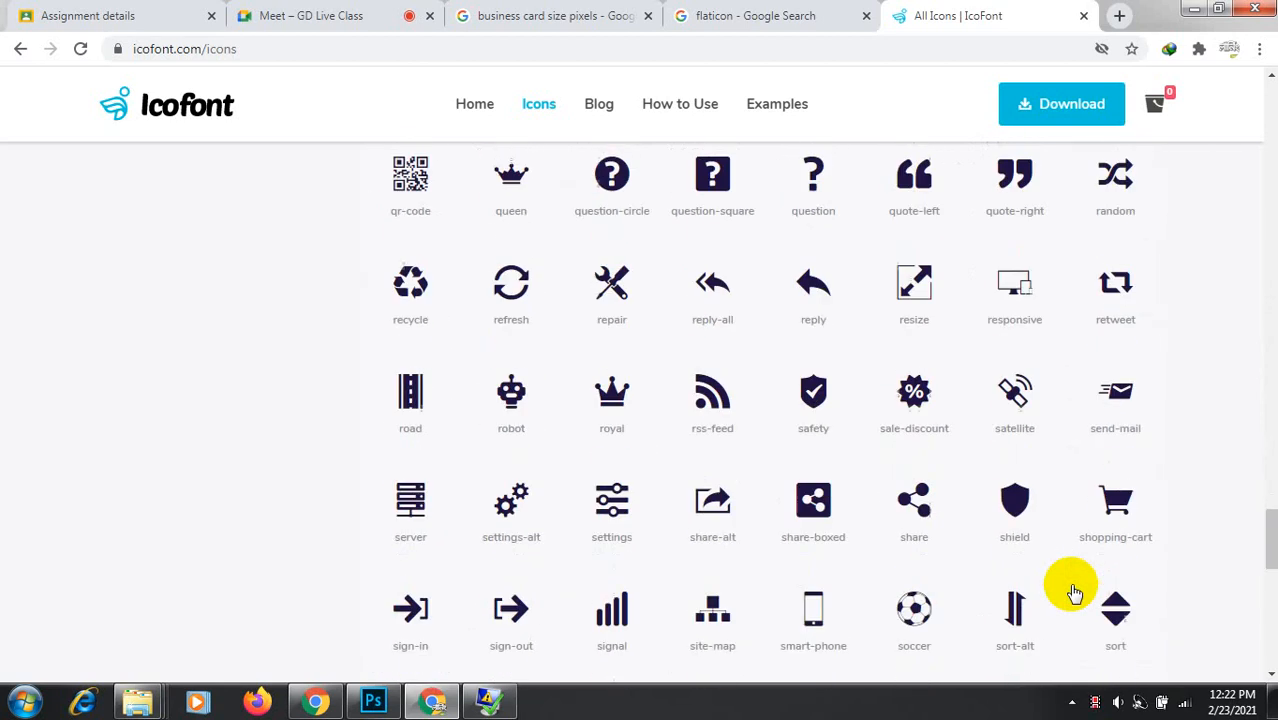
pyautogui.scroll(-10, 1072, 592)
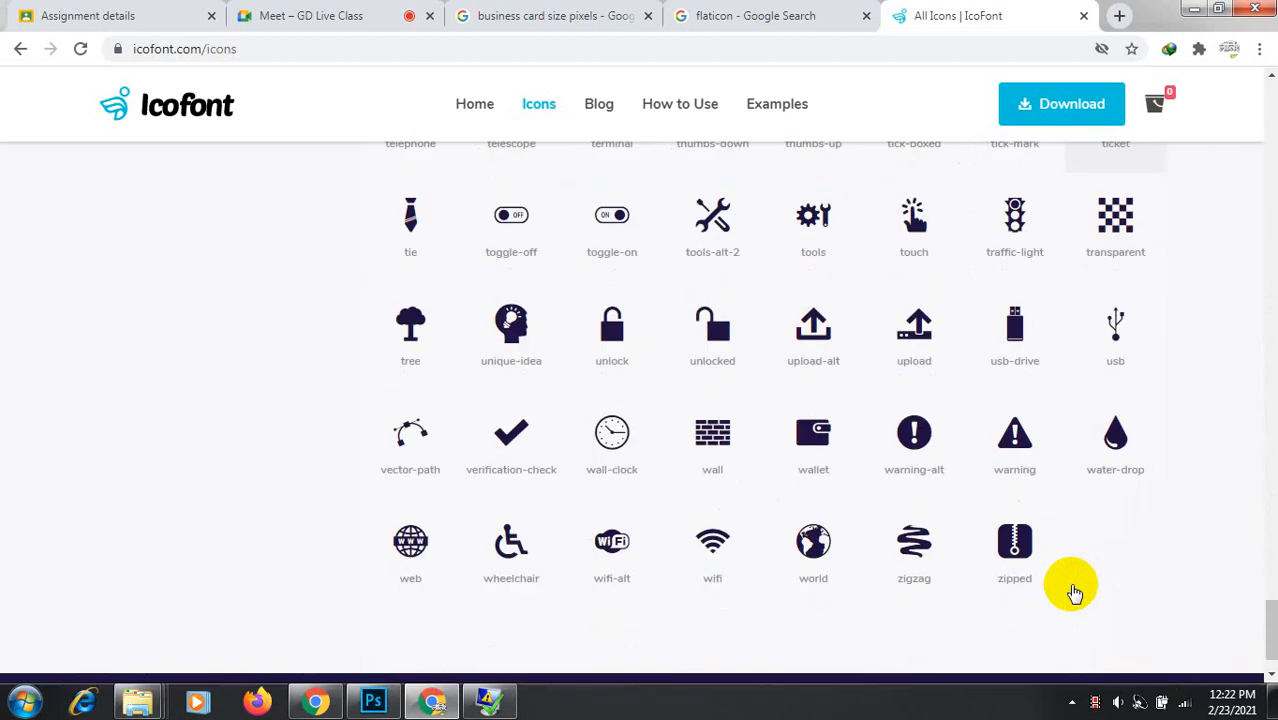
pyautogui.scroll(20, 1073, 592)
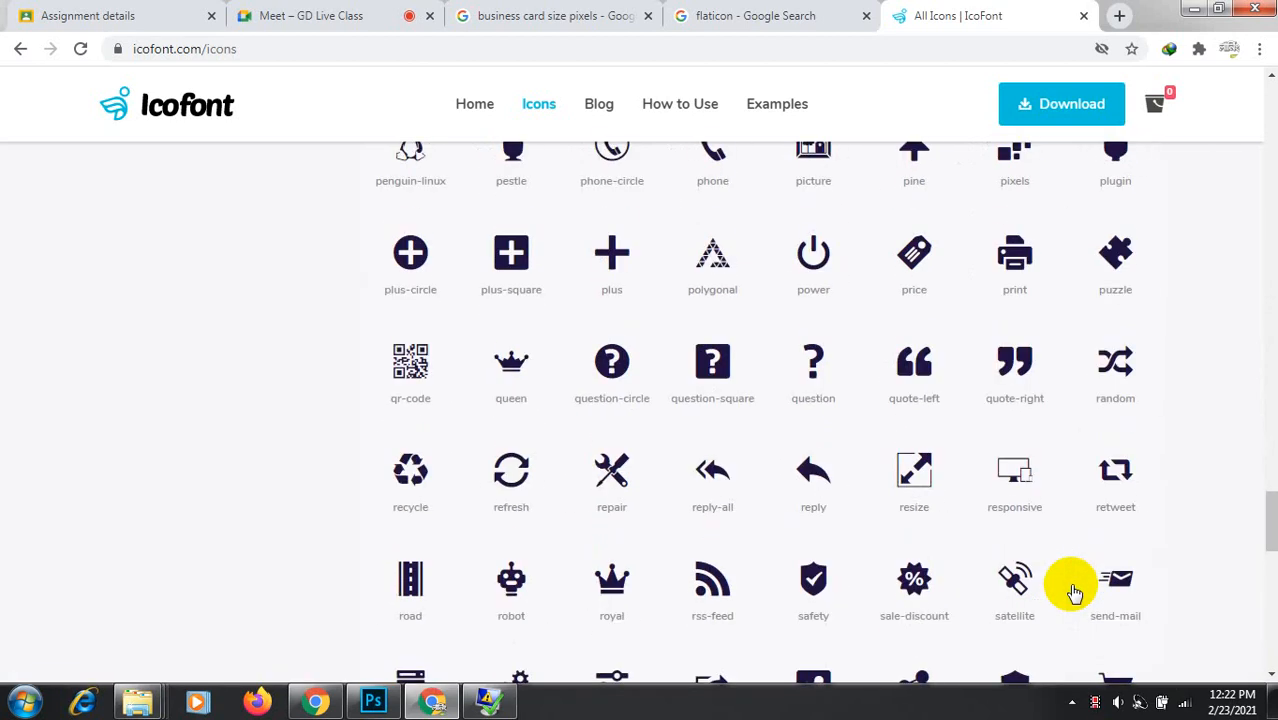
pyautogui.scroll(10, 1073, 592)
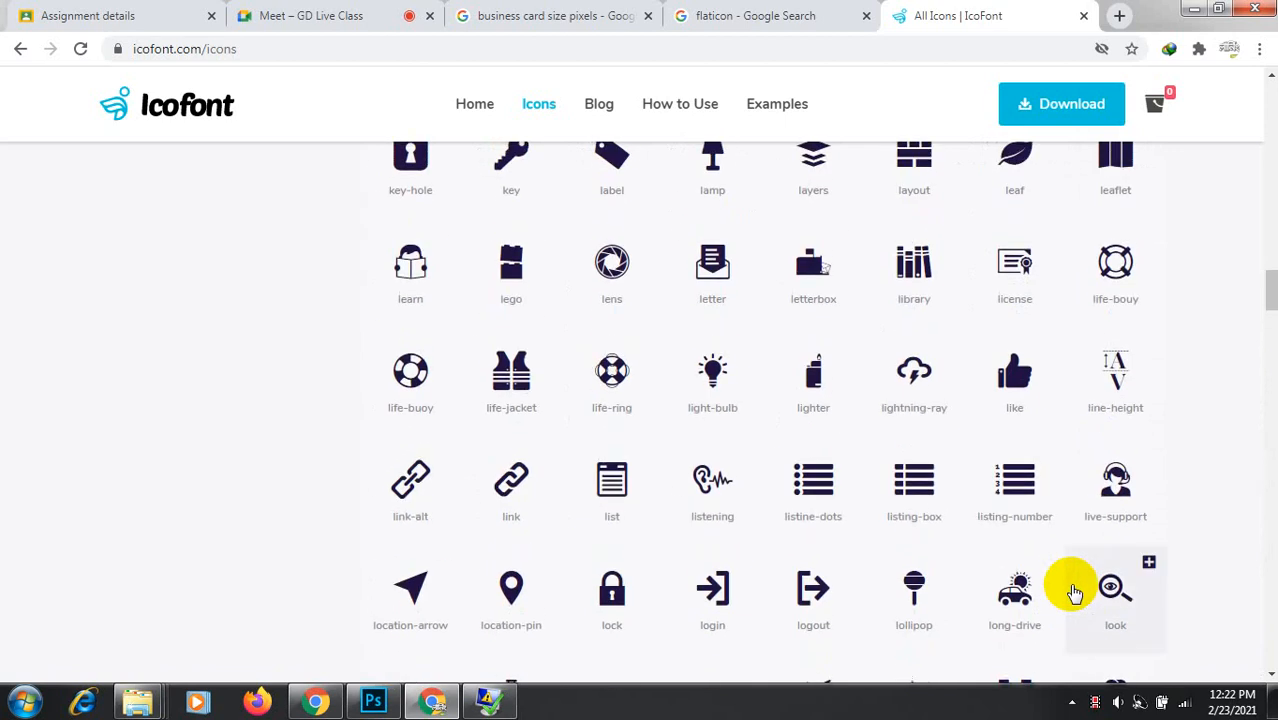
pyautogui.scroll(2, 1073, 592)
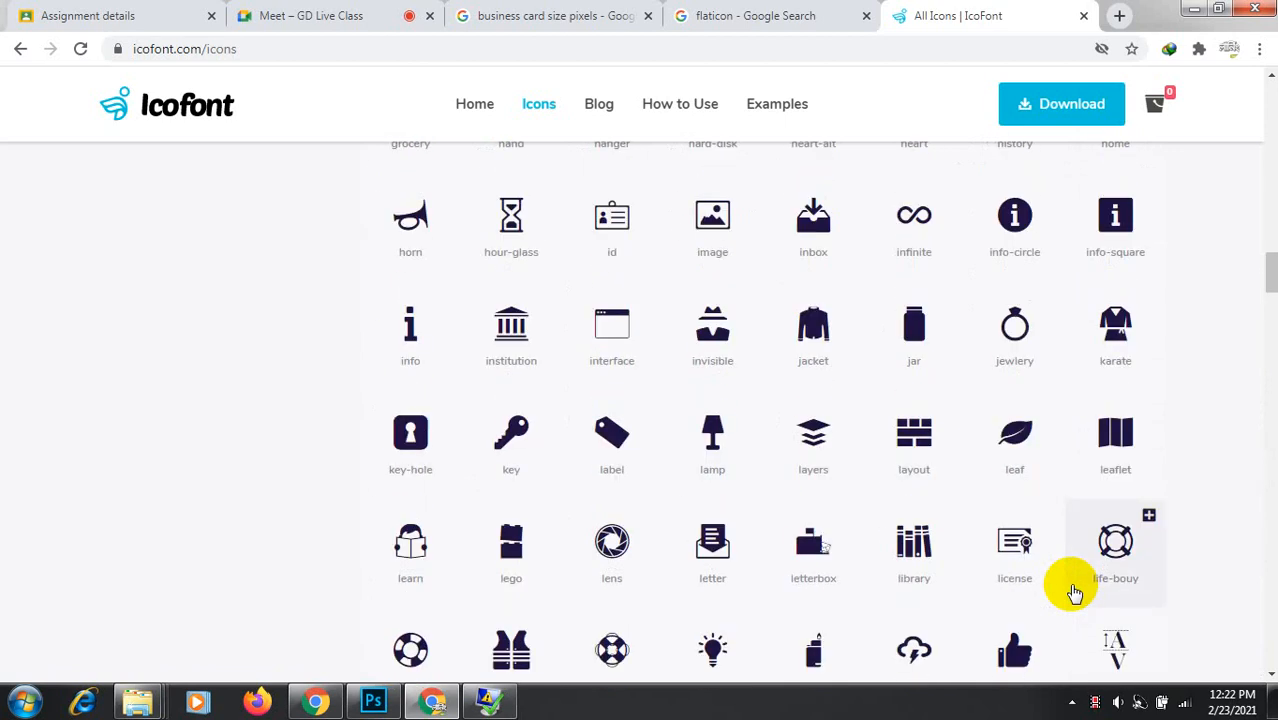
pyautogui.scroll(15, 910, 508)
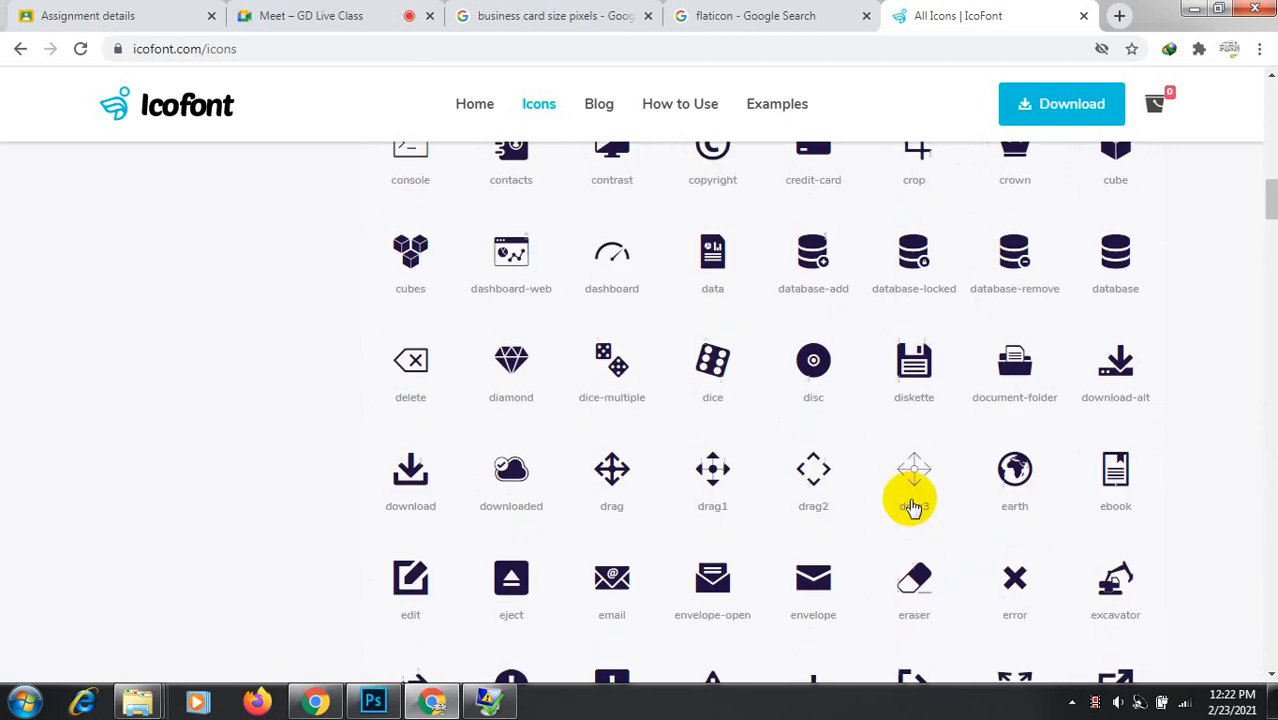
pyautogui.scroll(7, 910, 508)
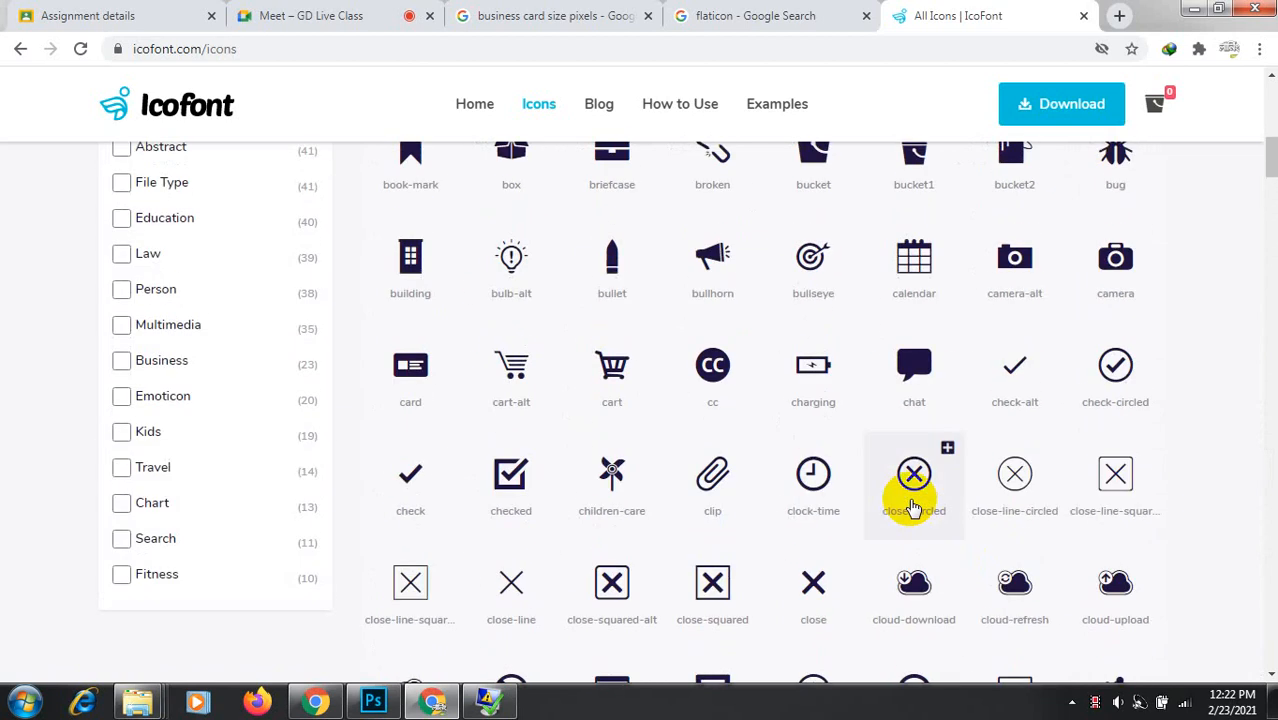
pyautogui.scroll(9, 910, 508)
pyautogui.scroll(-3, 910, 508)
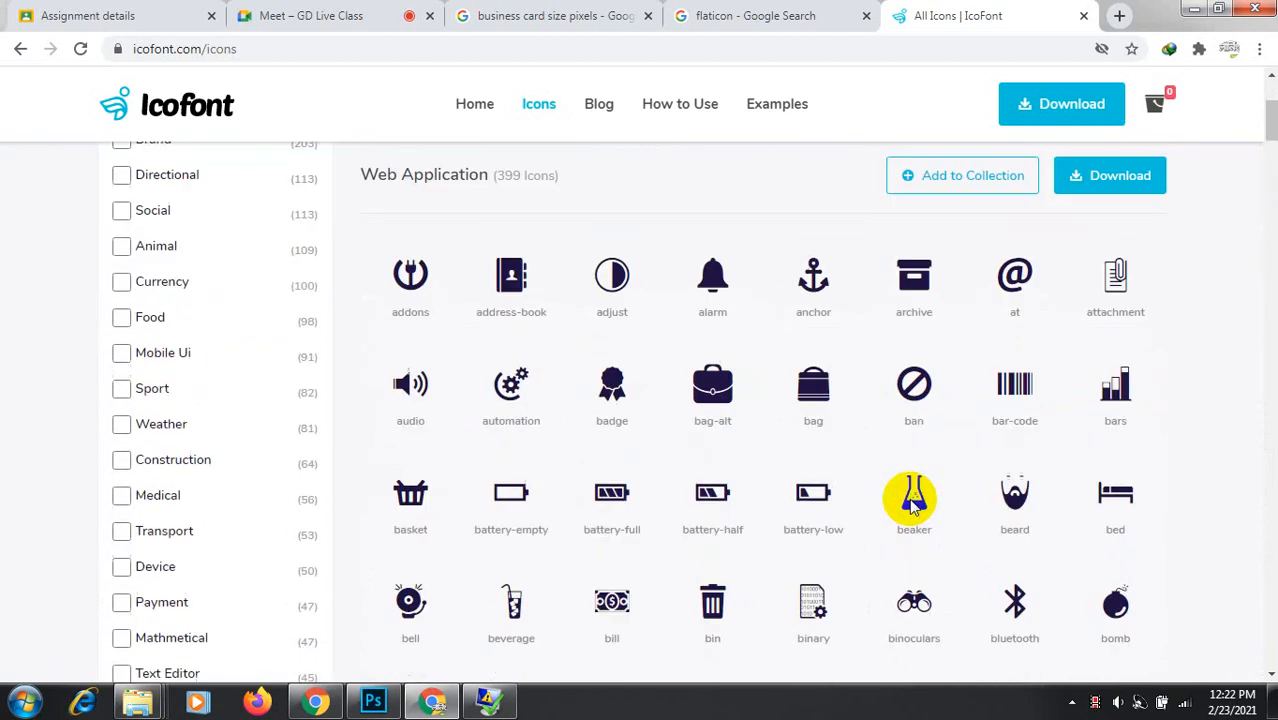
pyautogui.moveTo(911, 507)
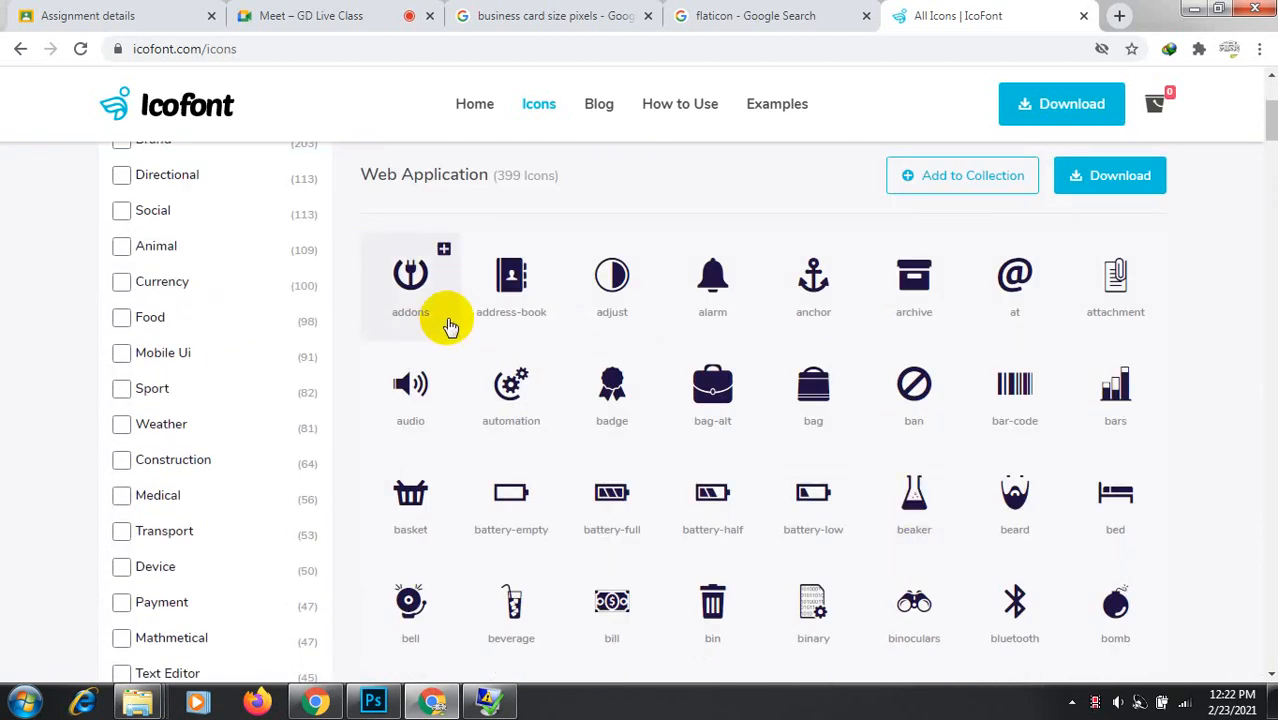
pyautogui.scroll(3, 449, 325)
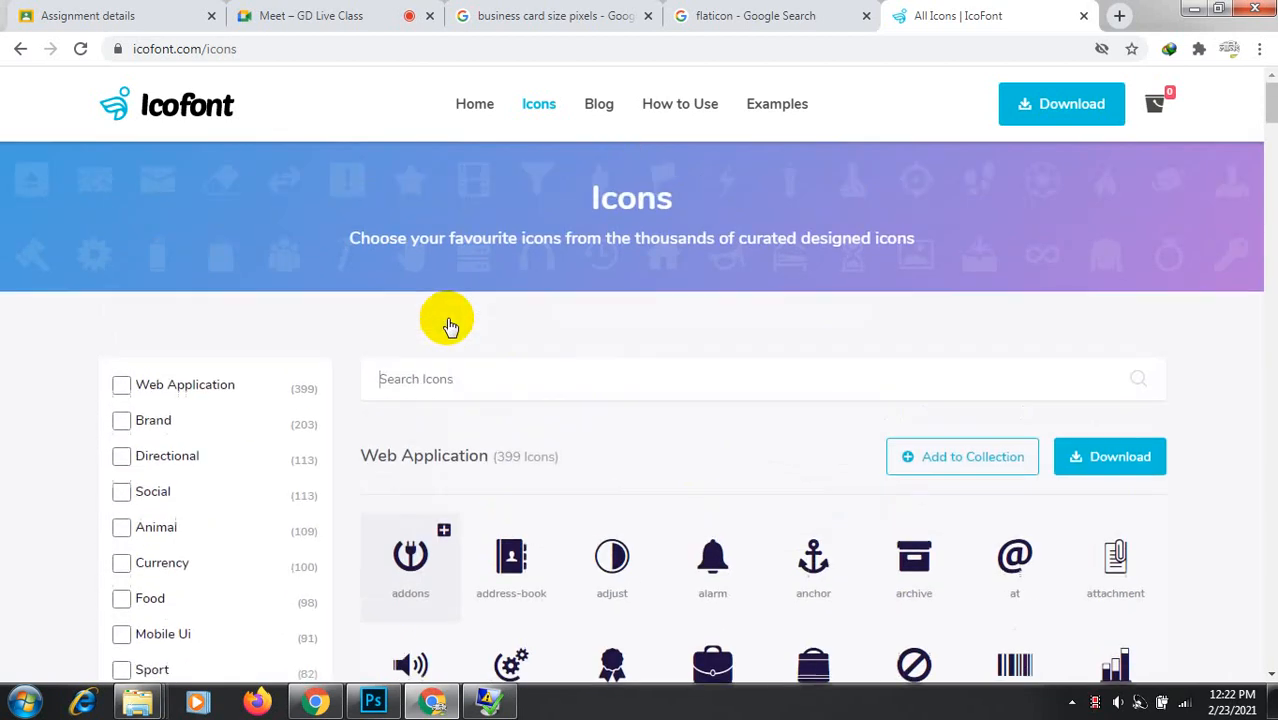
# Search IcoFont for 'mail' and copy the email envelope glyph from its details.
pyautogui.click(477, 380)
pyautogui.write('m')
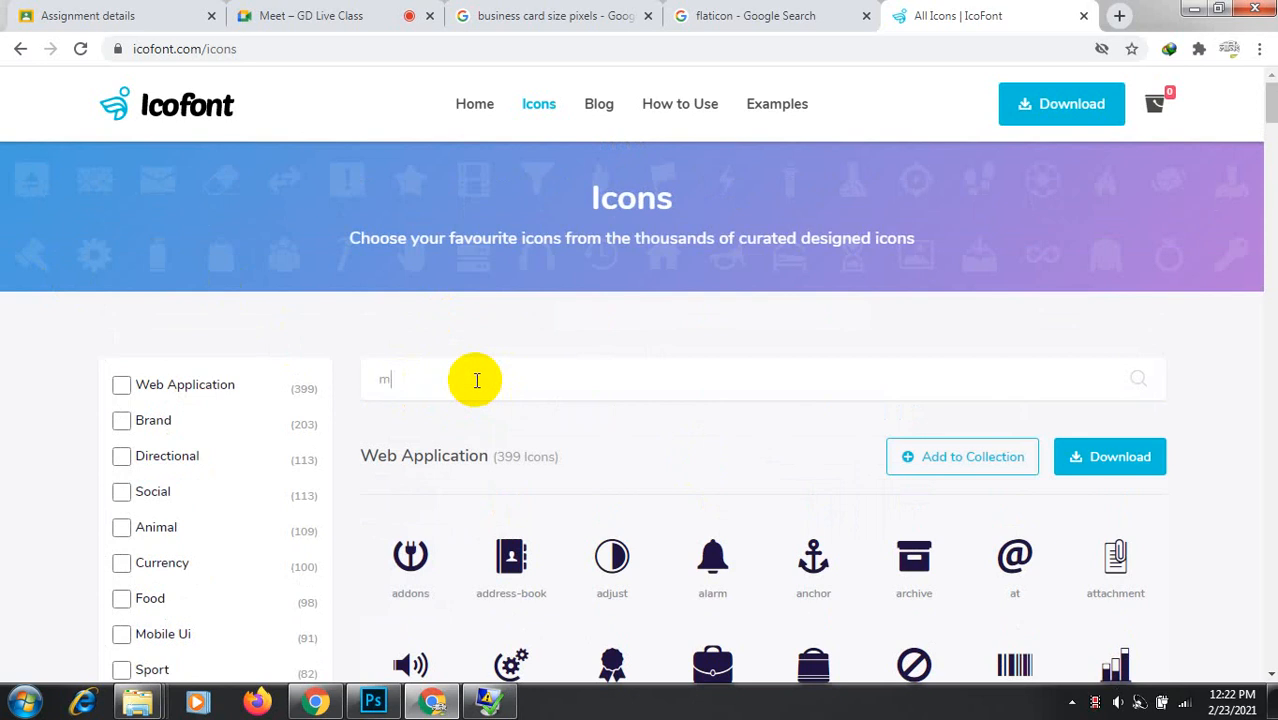
pyautogui.write('ail')
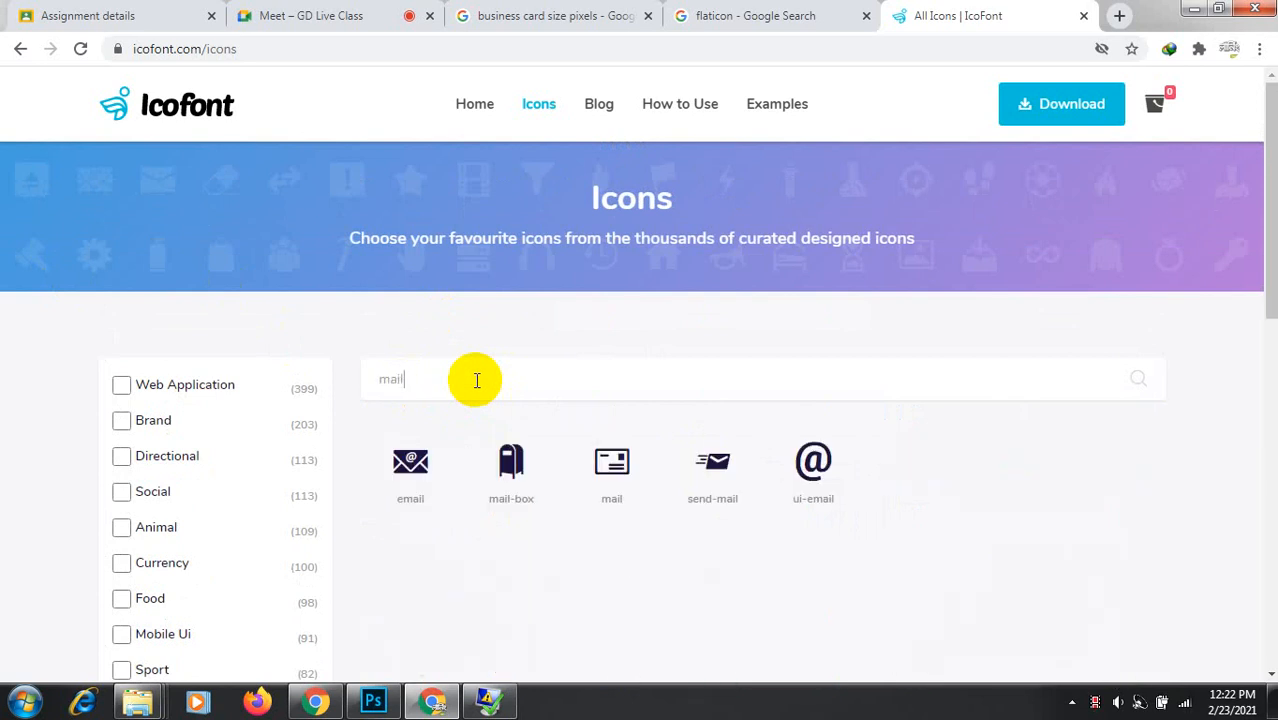
pyautogui.click(418, 460)
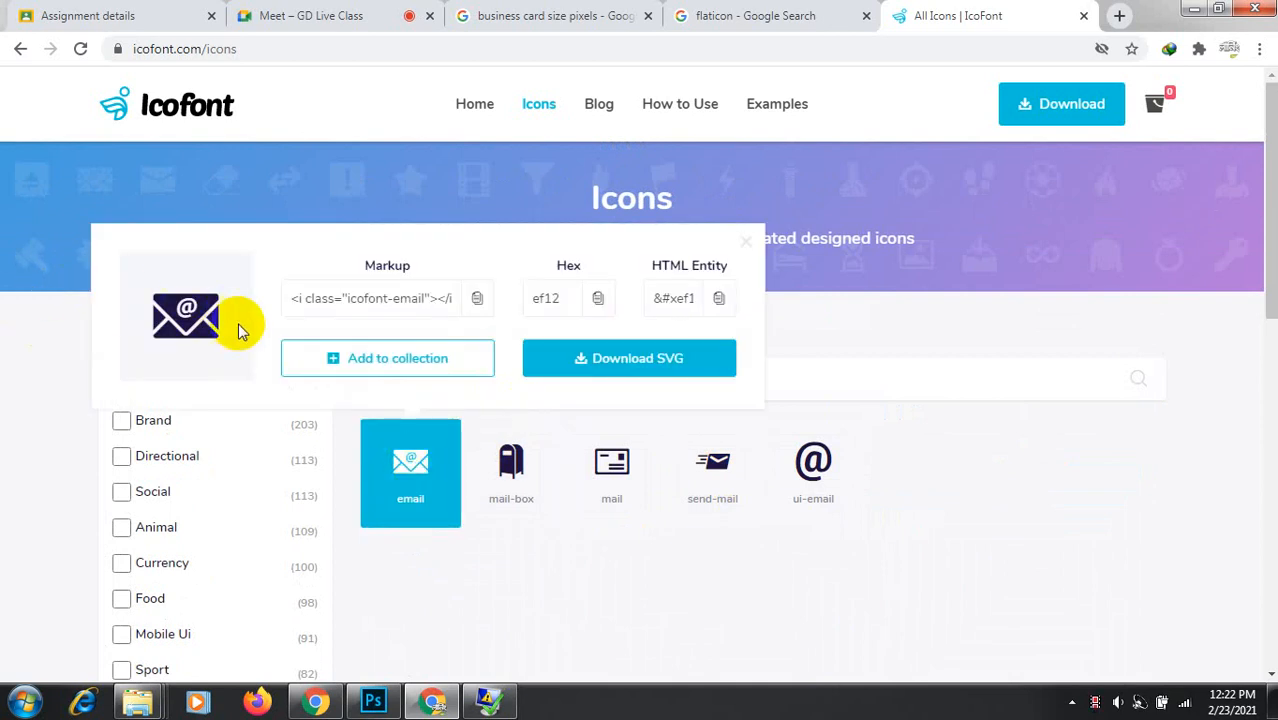
pyautogui.moveTo(222, 317); pyautogui.dragTo(134, 320)
pyautogui.rightClick(182, 318)
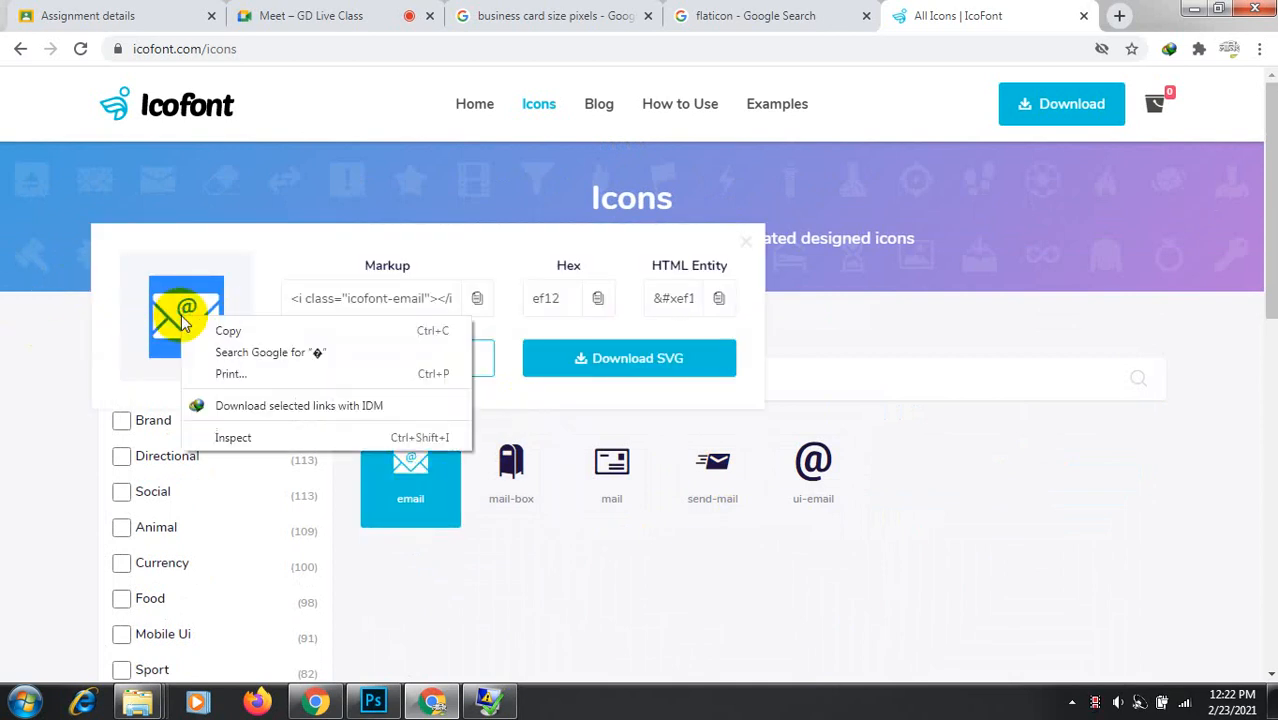
pyautogui.click(220, 328)
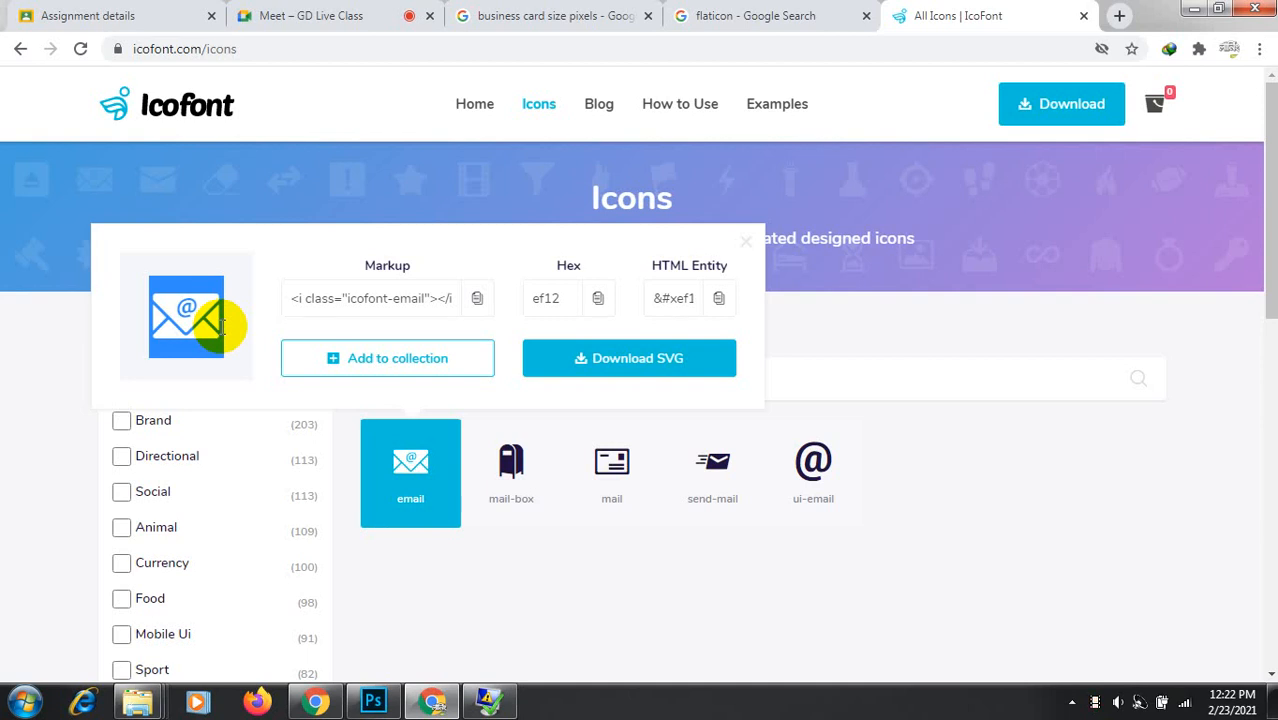
pyautogui.moveTo(220, 325); pyautogui.dragTo(143, 300)
pyautogui.rightClick(179, 317)
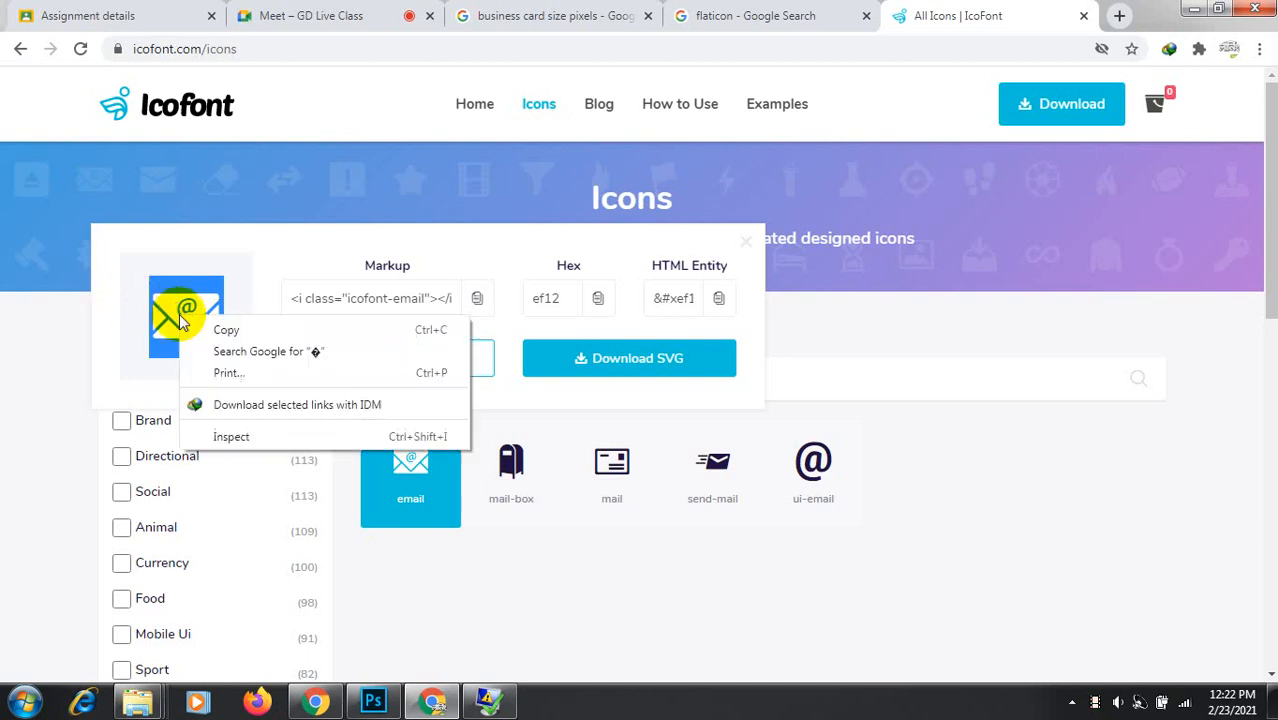
pyautogui.click(250, 331)
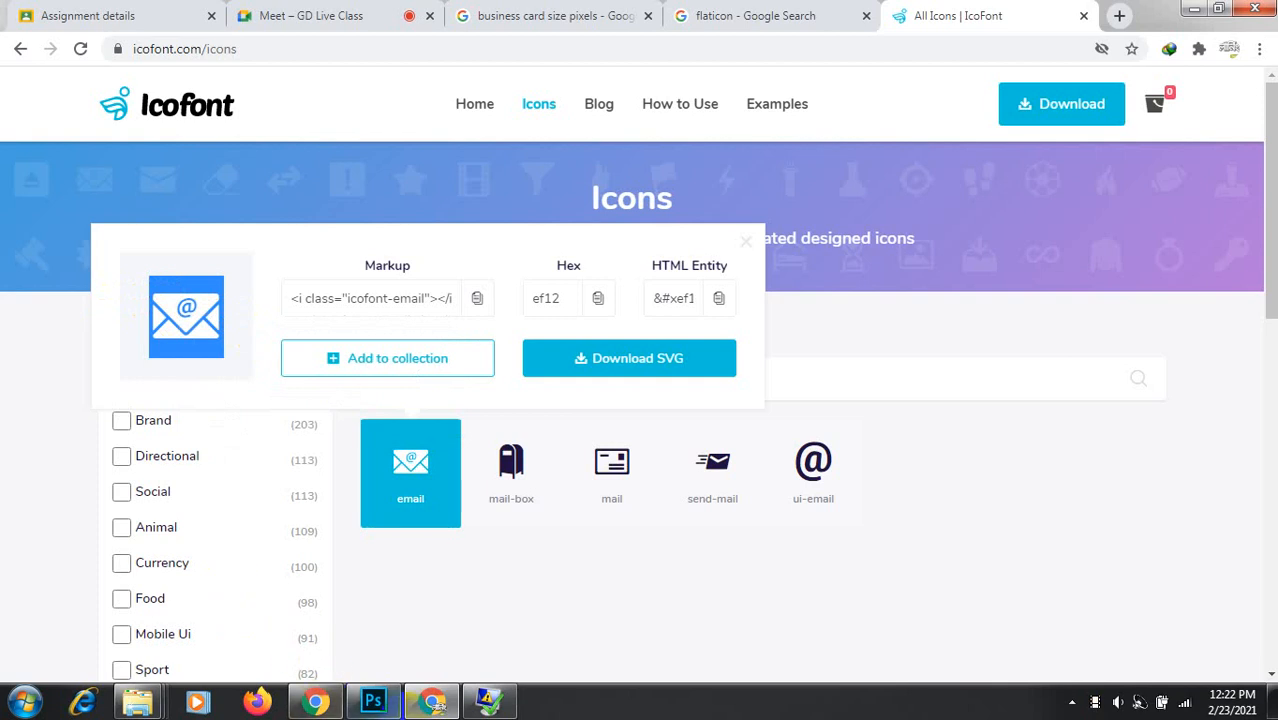
pyautogui.click(378, 705)
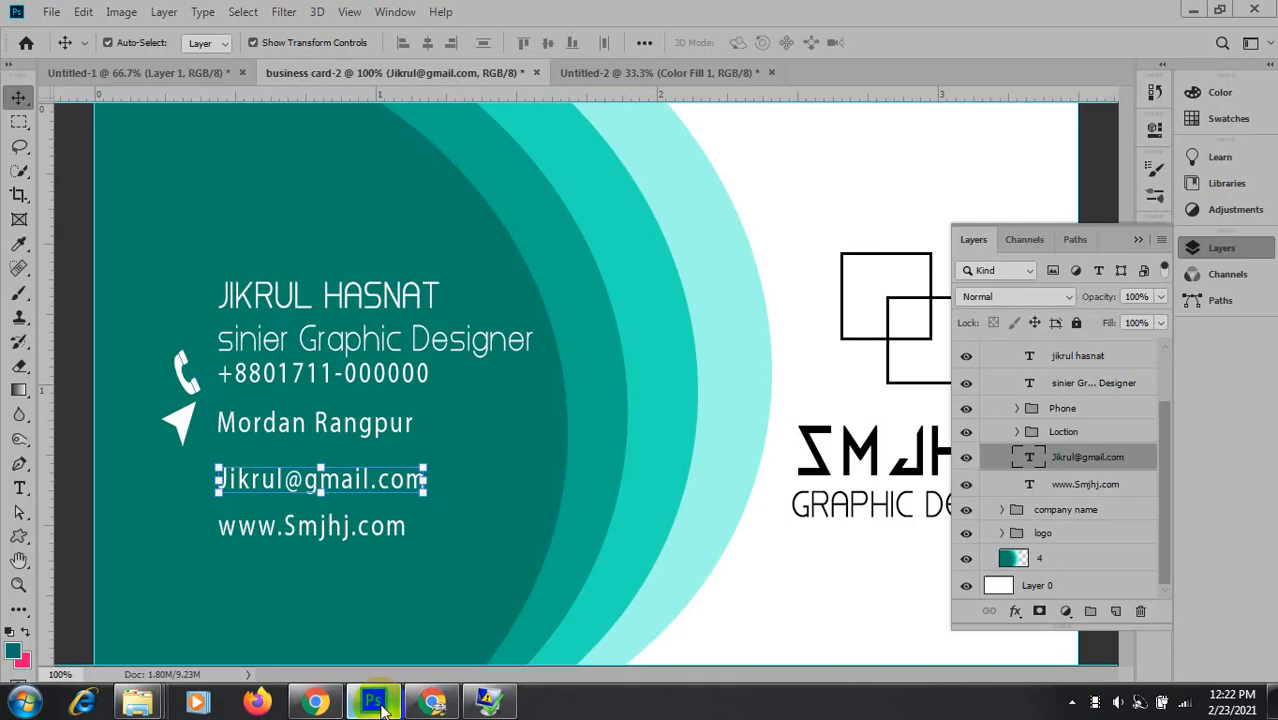
# Add the envelope glyph left of the email line in IcoFont at 10 pt.
pyautogui.click(20, 489)
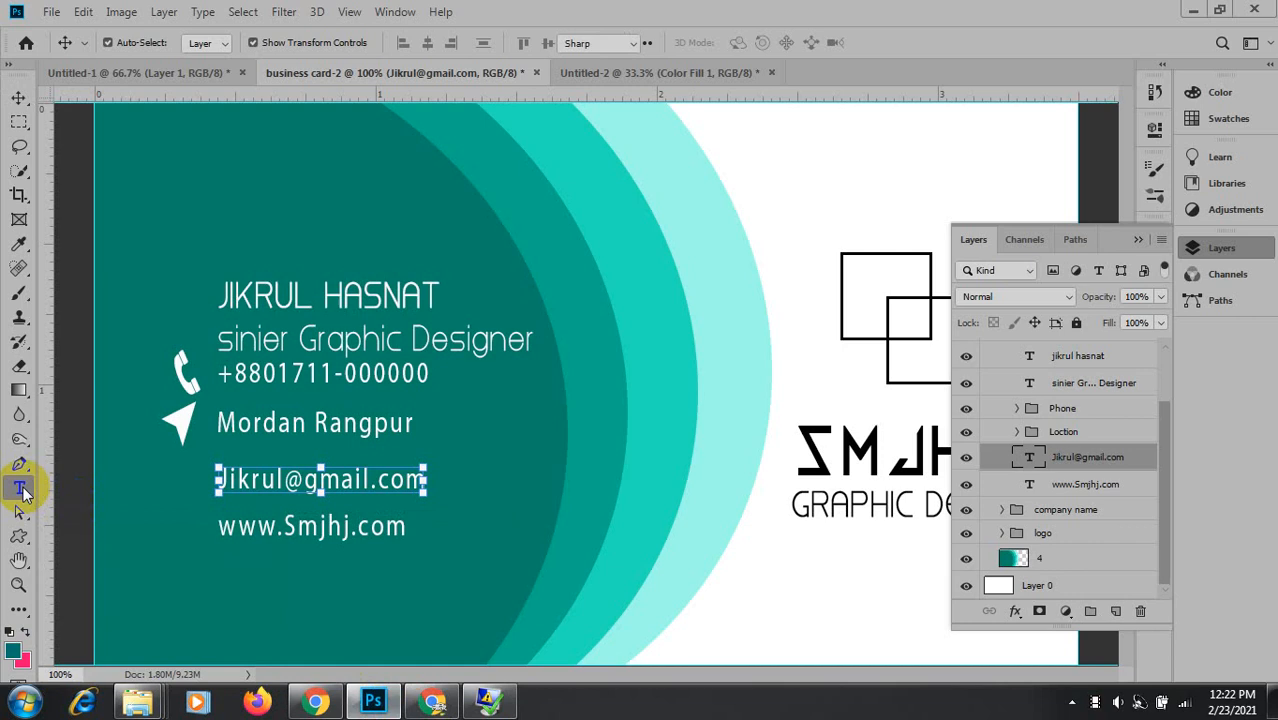
pyautogui.click(182, 480)
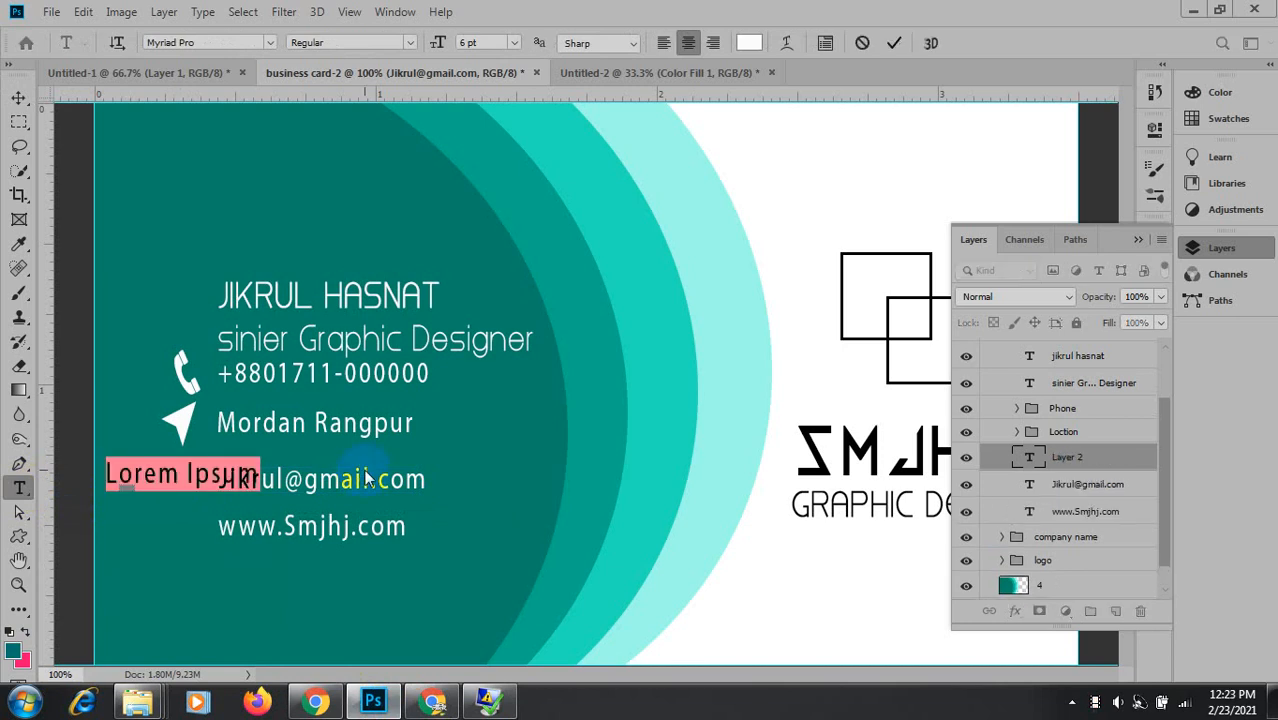
pyautogui.press('BackSpace')
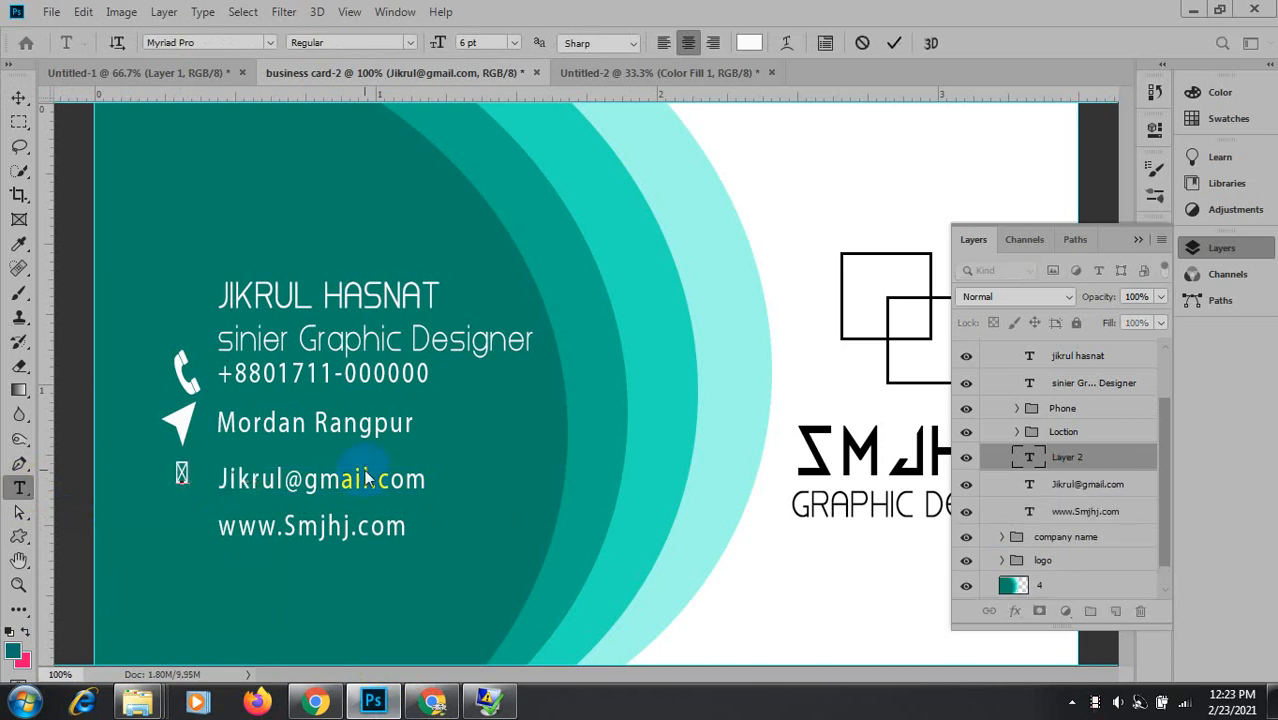
pyautogui.hotkey('ctrl', 'a')
pyautogui.click(201, 42)
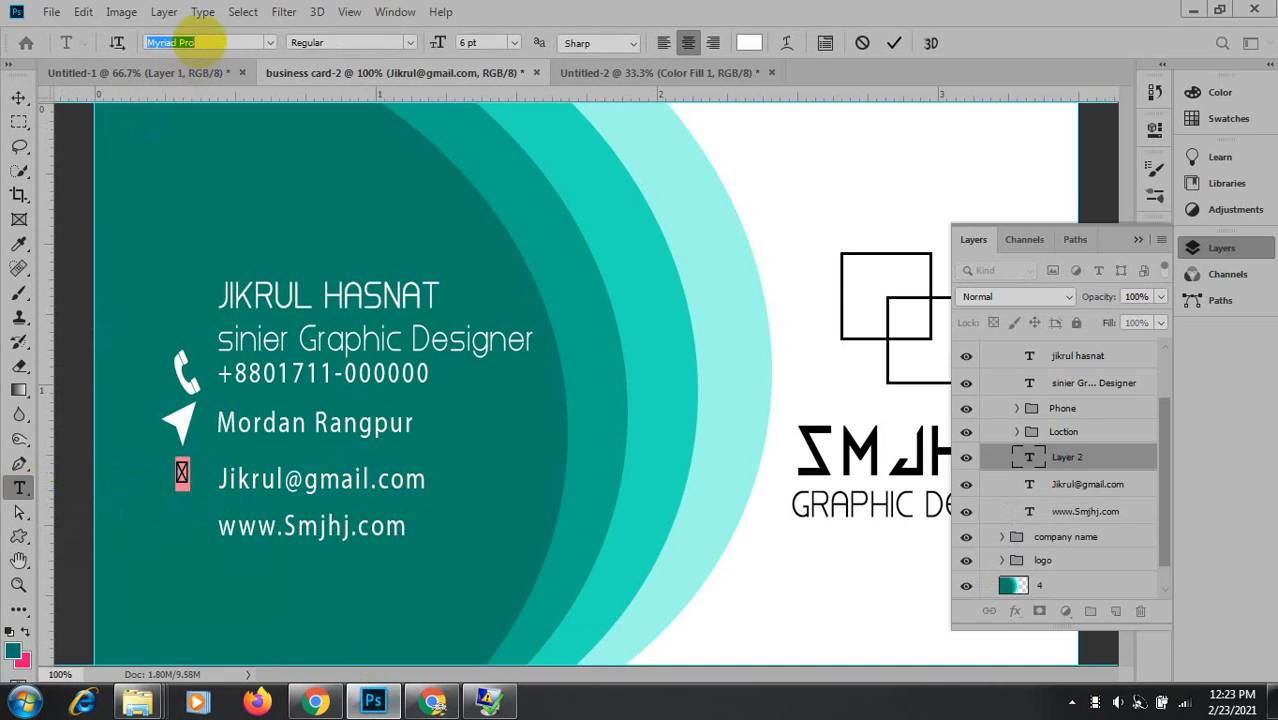
pyautogui.write('ico')
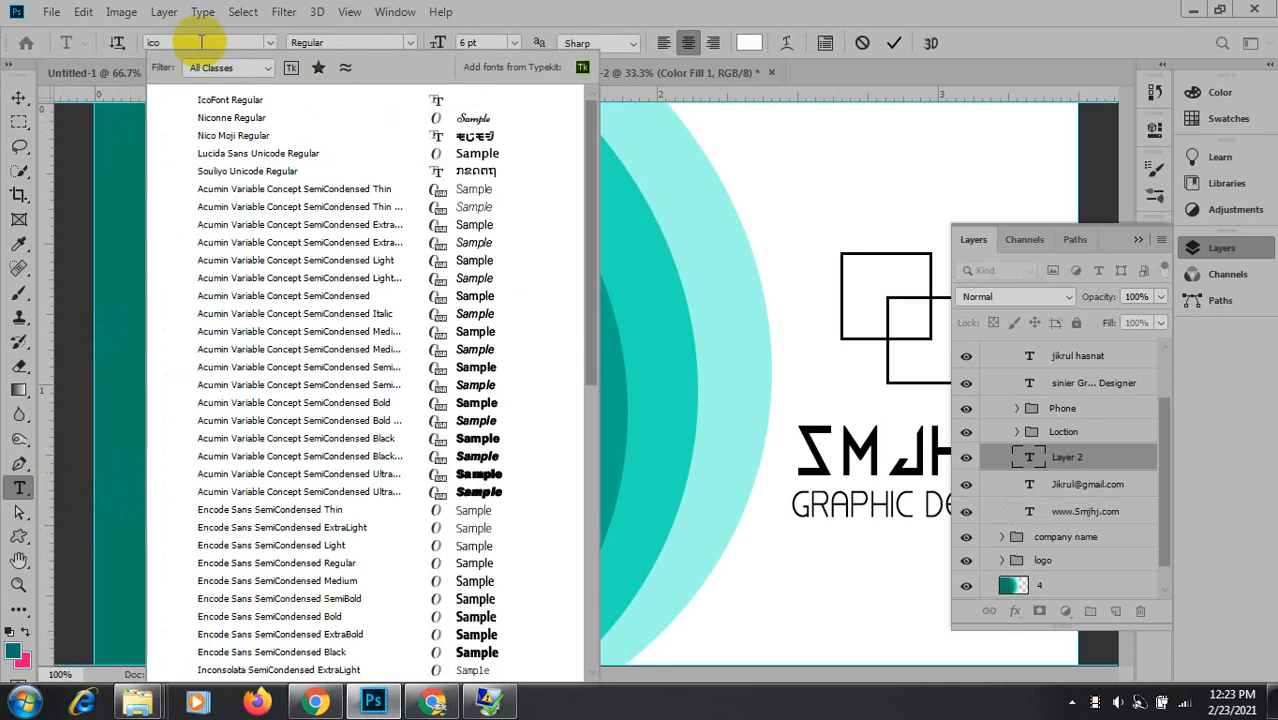
pyautogui.write('f')
pyautogui.click(328, 97)
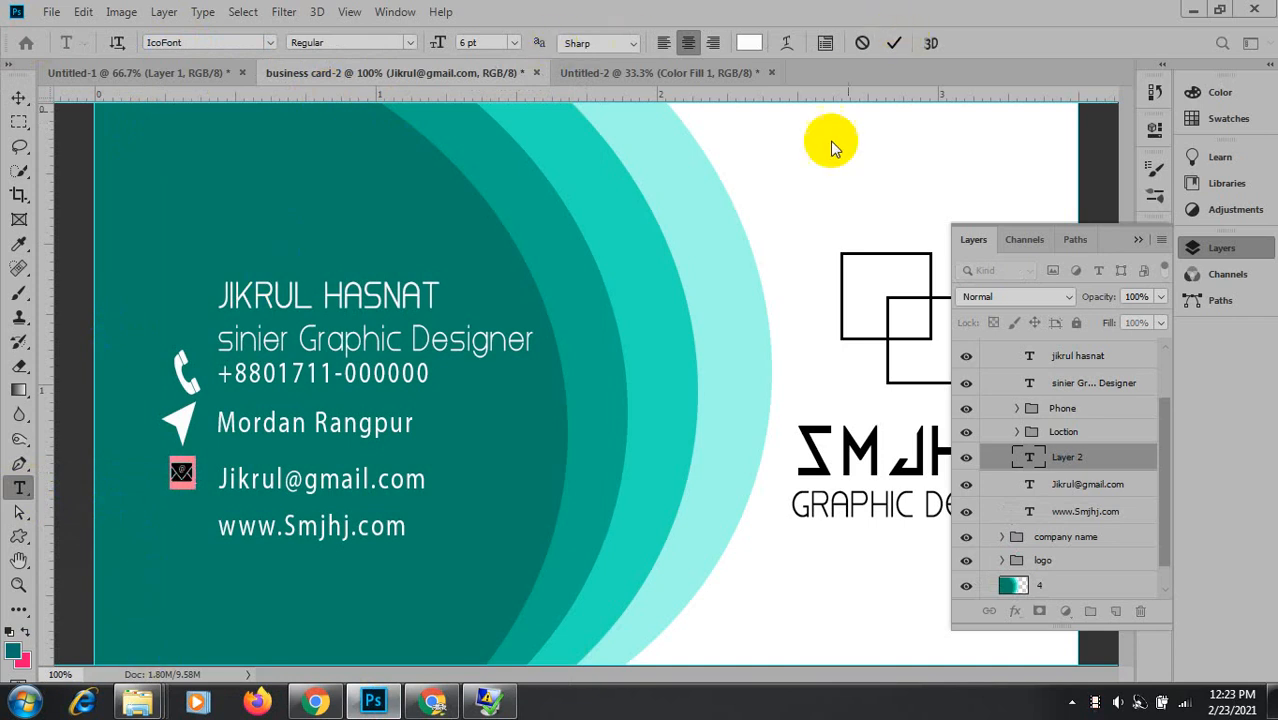
pyautogui.click(472, 42)
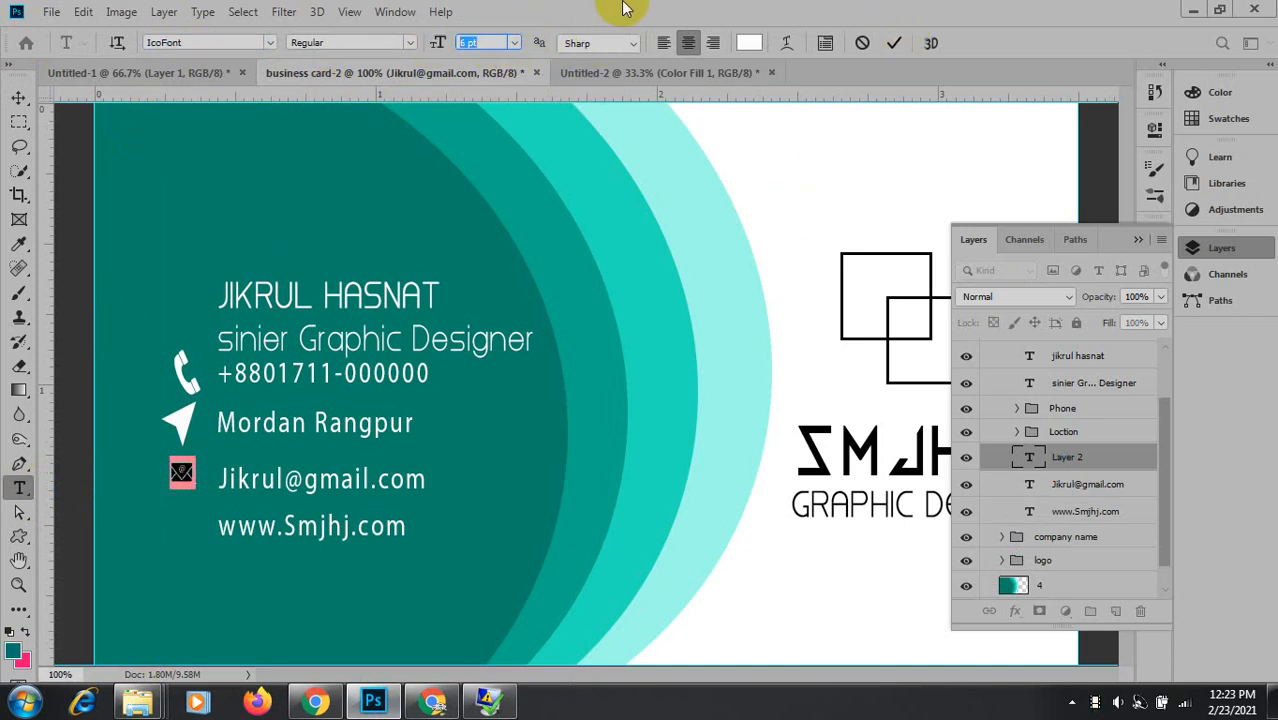
pyautogui.write('10')
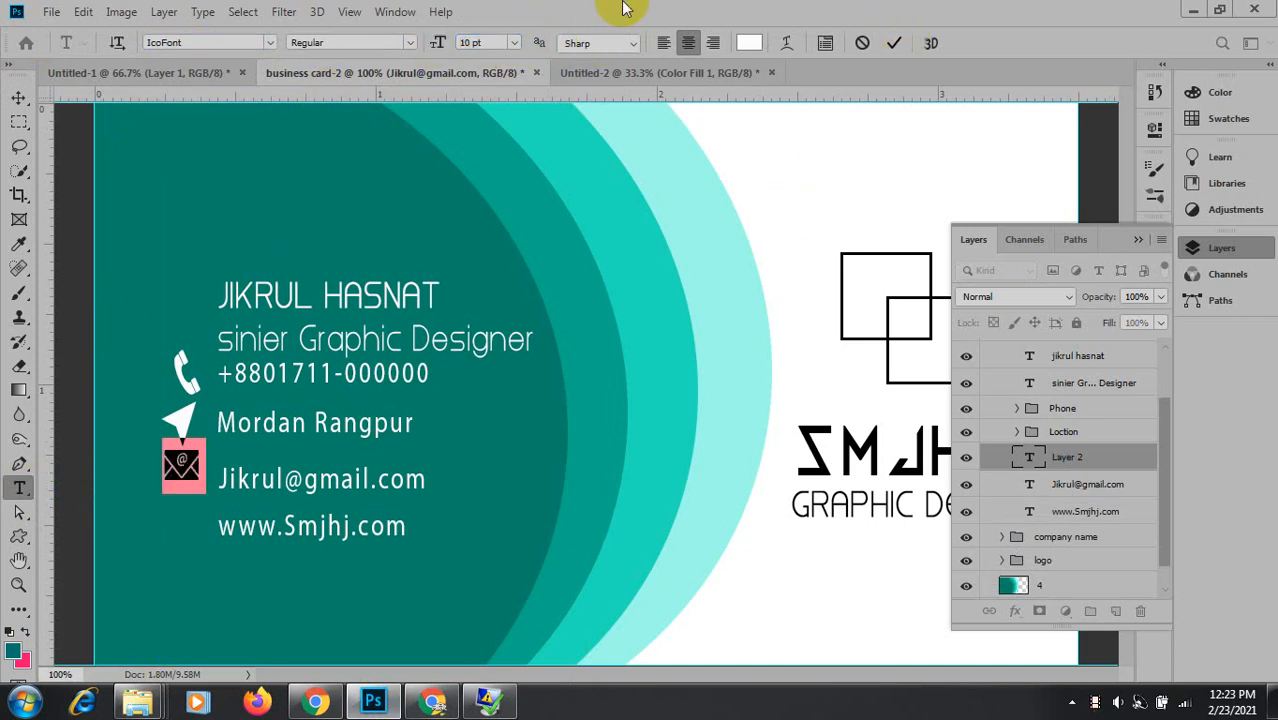
pyautogui.press('Return')
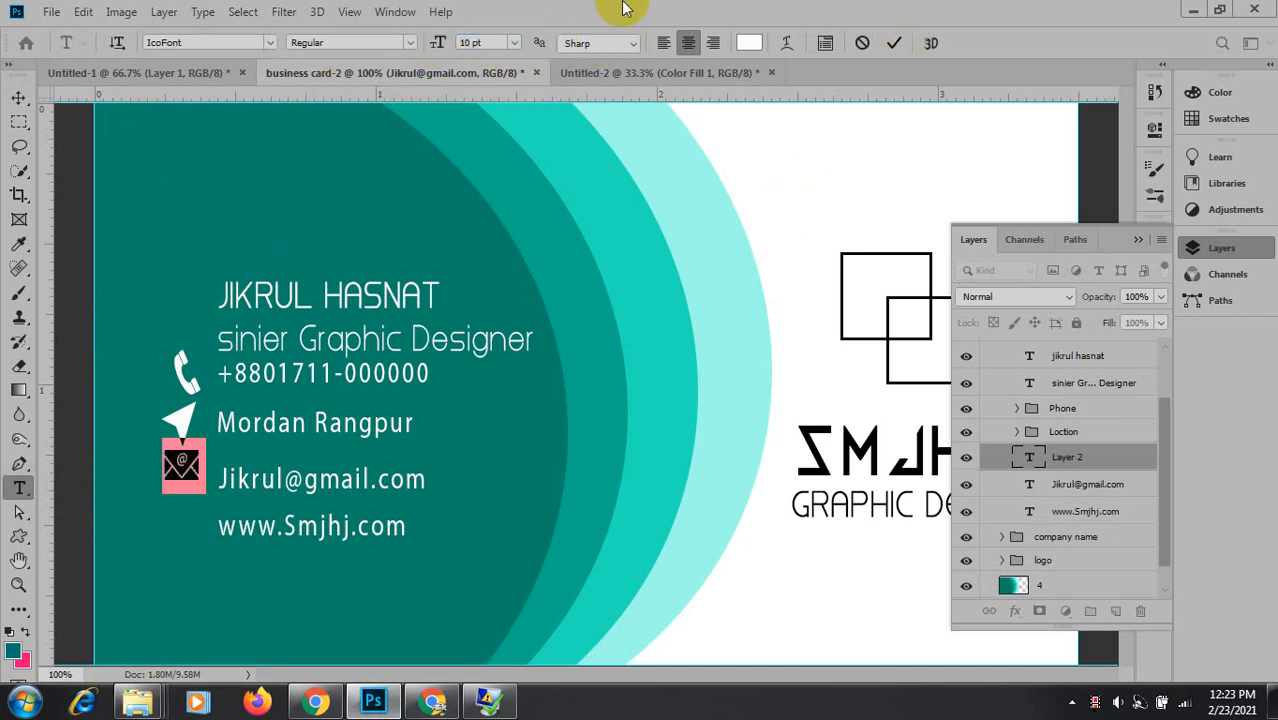
pyautogui.click(893, 44)
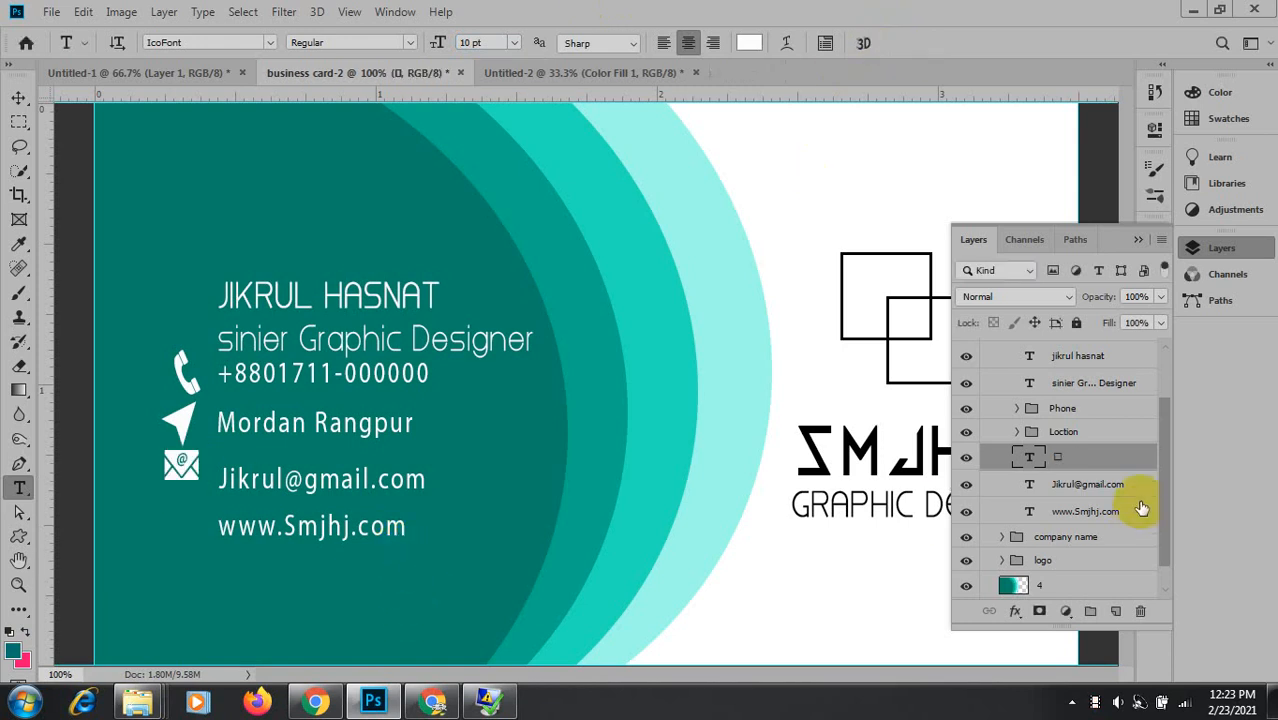
# Rename the envelope icon layer to 'Mail'.
pyautogui.doubleClick(1068, 458)
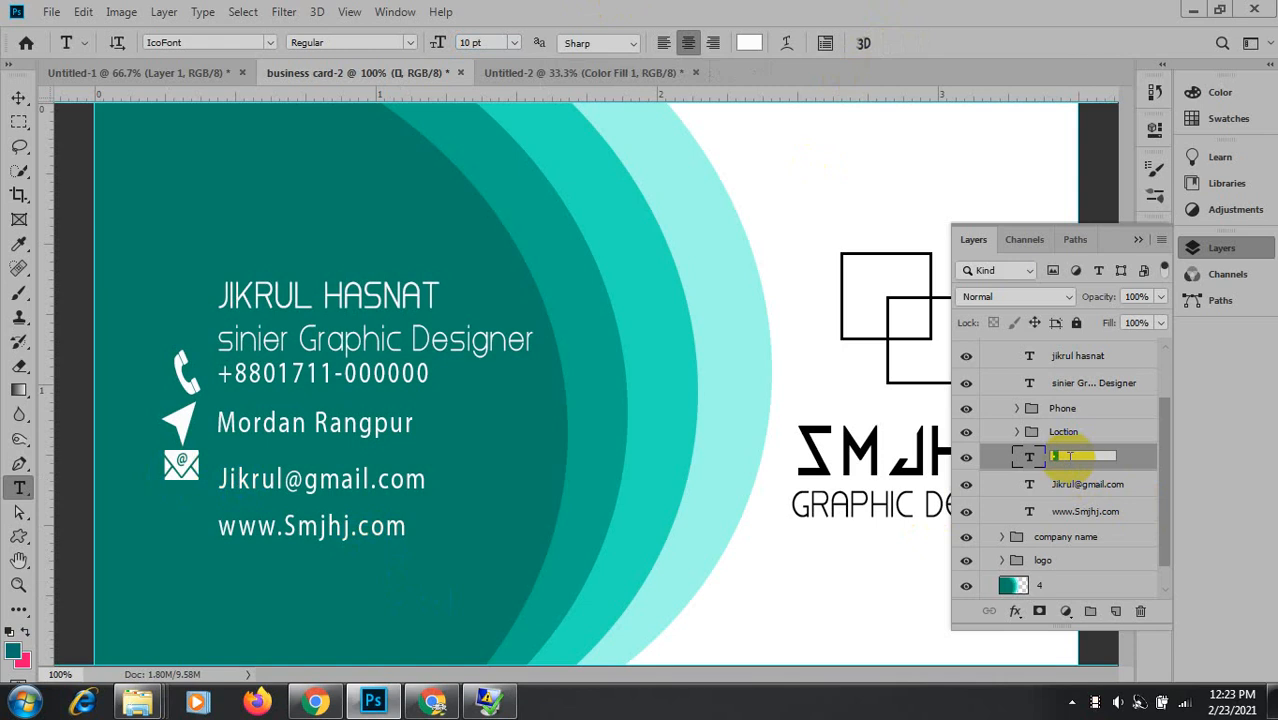
pyautogui.write('Mail')
pyautogui.press('Return')
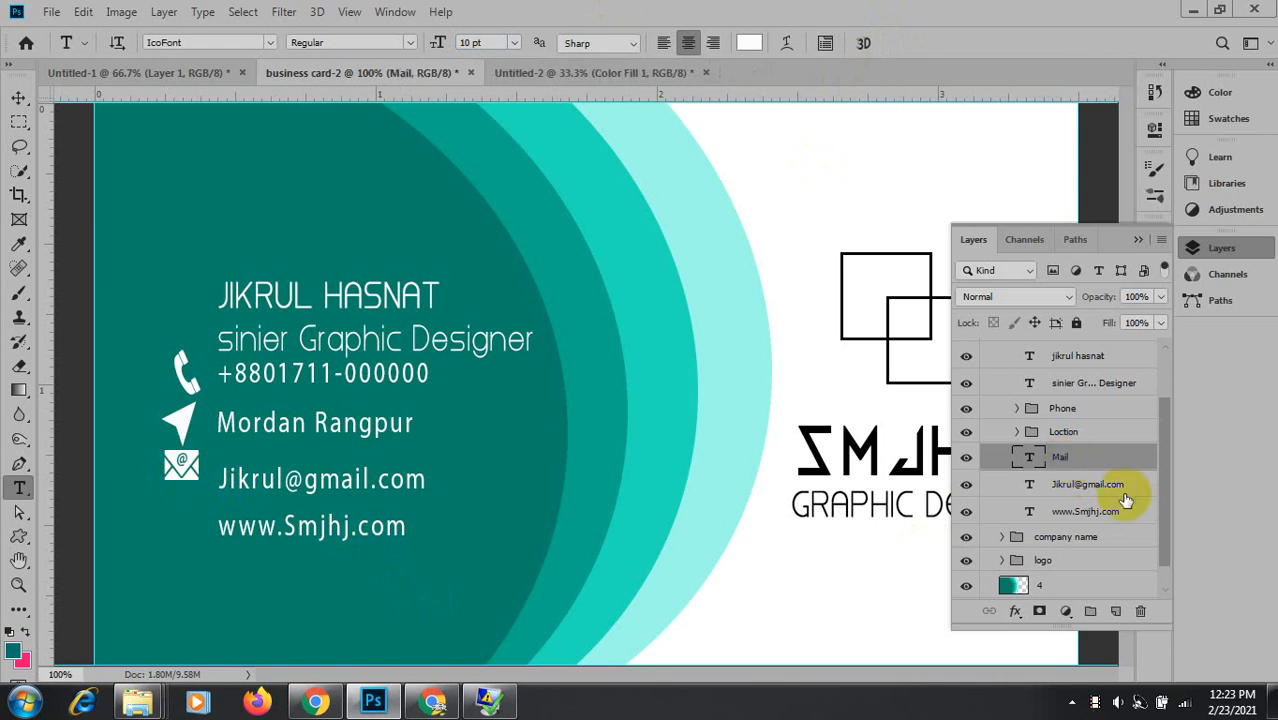
pyautogui.keyDown('shift'); pyautogui.click(1100, 486); pyautogui.keyUp('shift')
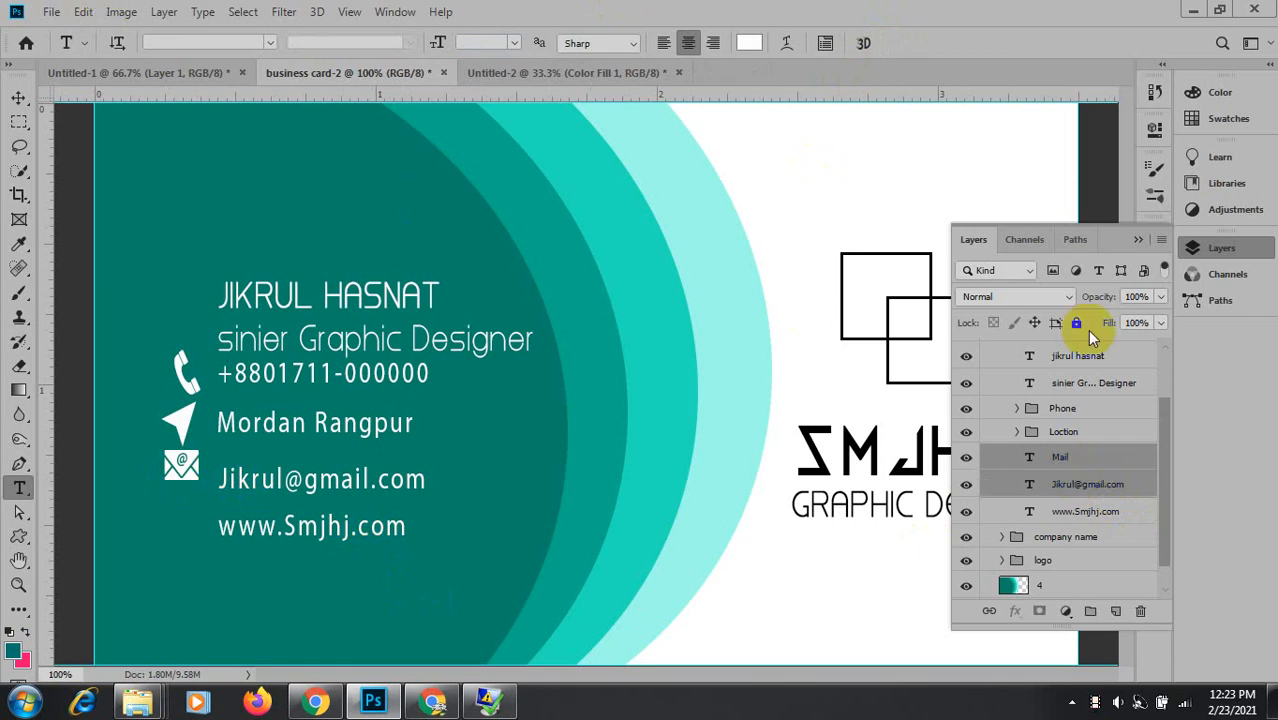
# Vertically centre the envelope icon with the email text and nudge it into place.
pyautogui.click(18, 97)
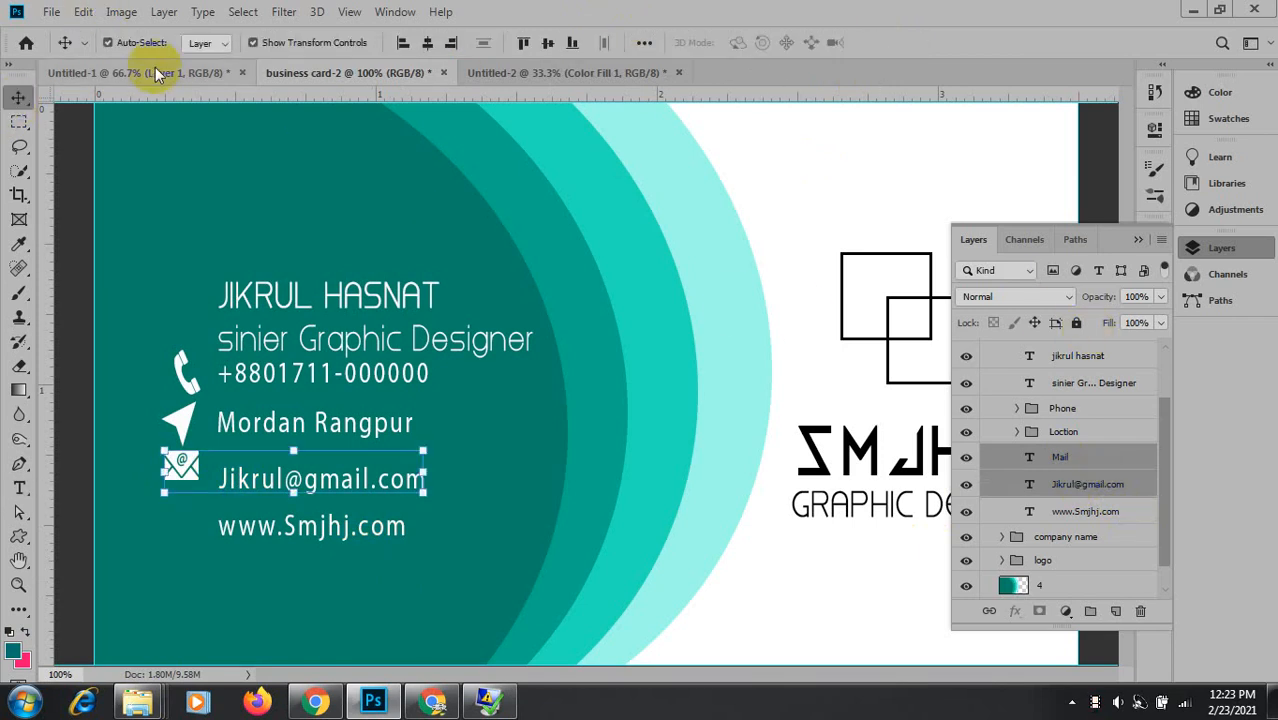
pyautogui.click(547, 44)
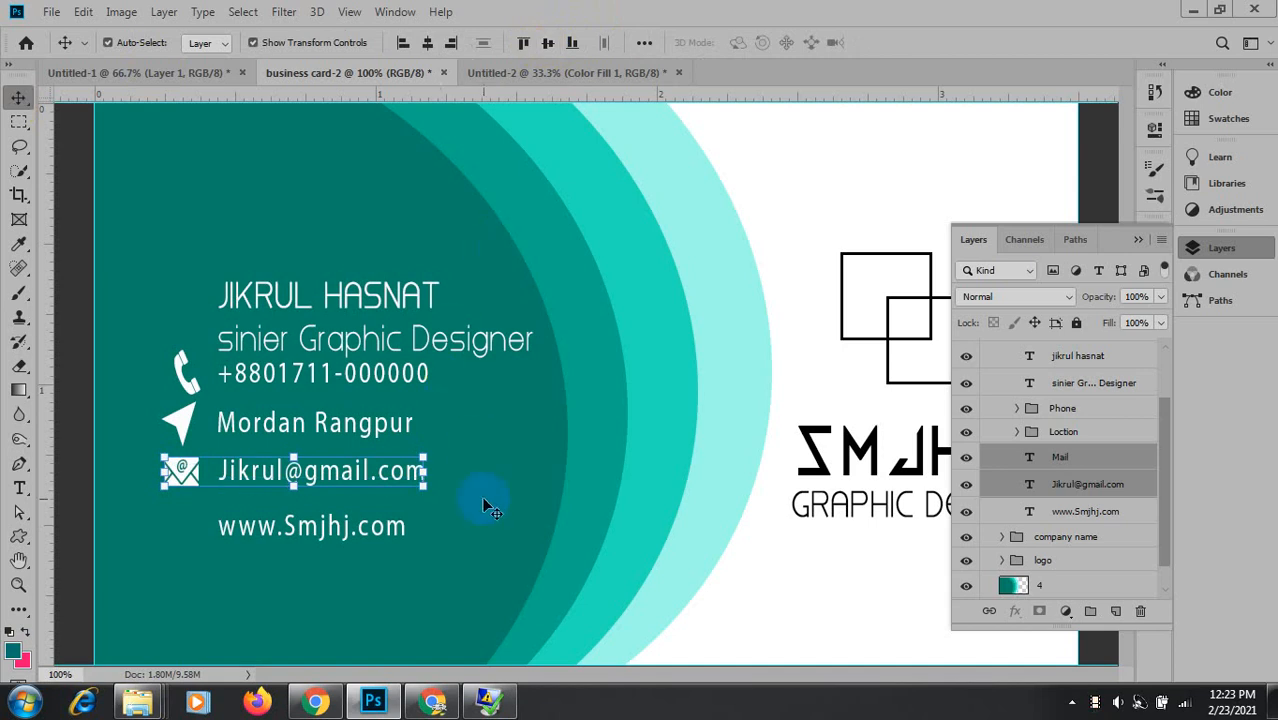
pyautogui.click(479, 491)
pyautogui.click(182, 472)
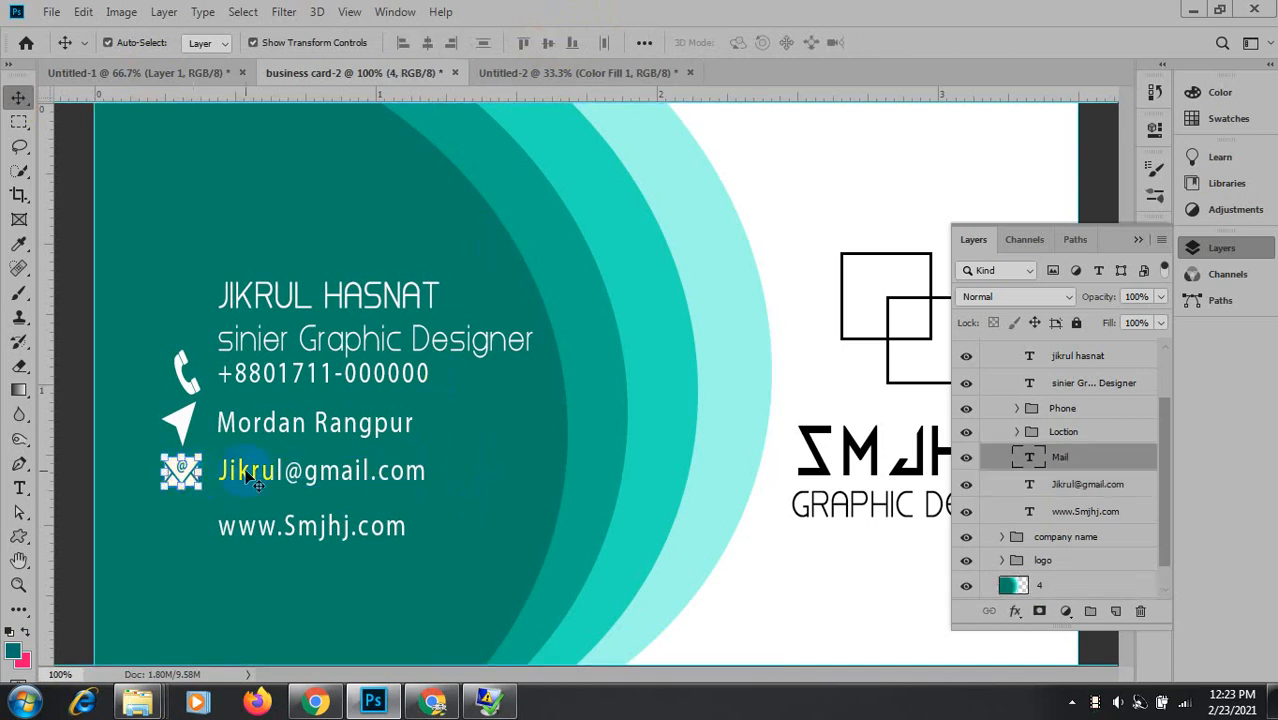
pyautogui.press('Right')
pyautogui.press('Right')
pyautogui.press('Right')
pyautogui.press('Right')
pyautogui.press('Right')
pyautogui.press('Right')
pyautogui.press('Right')
pyautogui.press('Right')
pyautogui.press('Right')
pyautogui.press('Right')
pyautogui.press('Right')
pyautogui.press('Right')
pyautogui.press('Right')
pyautogui.press('Right')
pyautogui.press('Right')
pyautogui.press('Right')
pyautogui.press('Right')
pyautogui.press('Right')
pyautogui.press('Right')
pyautogui.press('Right')
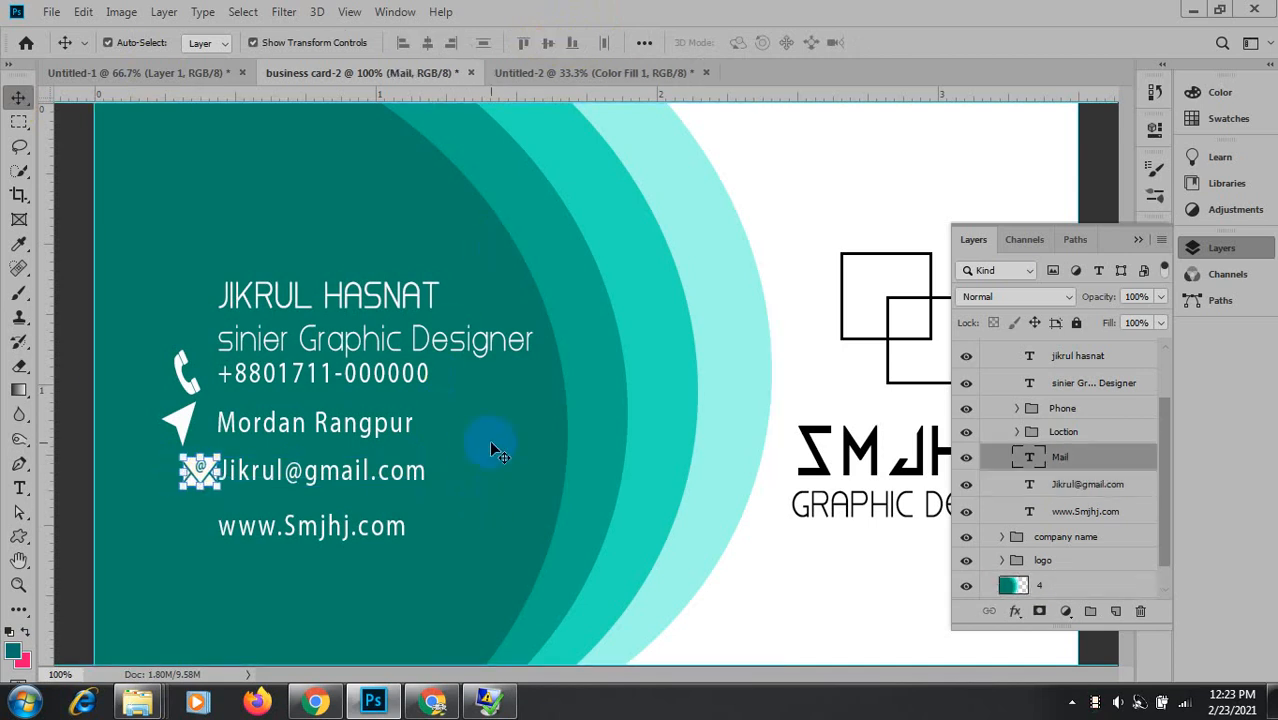
pyautogui.press('Left')
pyautogui.press('Left')
pyautogui.press('Left')
pyautogui.press('Left')
pyautogui.press('Left')
pyautogui.press('Left')
pyautogui.press('Left')
pyautogui.press('Left')
pyautogui.press('Left')
pyautogui.press('Left')
pyautogui.press('Left')
pyautogui.press('Left')
pyautogui.press('Left')
pyautogui.press('Left')
pyautogui.press('Left')
pyautogui.press('Left')
pyautogui.press('Left')
pyautogui.press('Left')
pyautogui.press('Left')
pyautogui.press('Left')
pyautogui.press('Left')
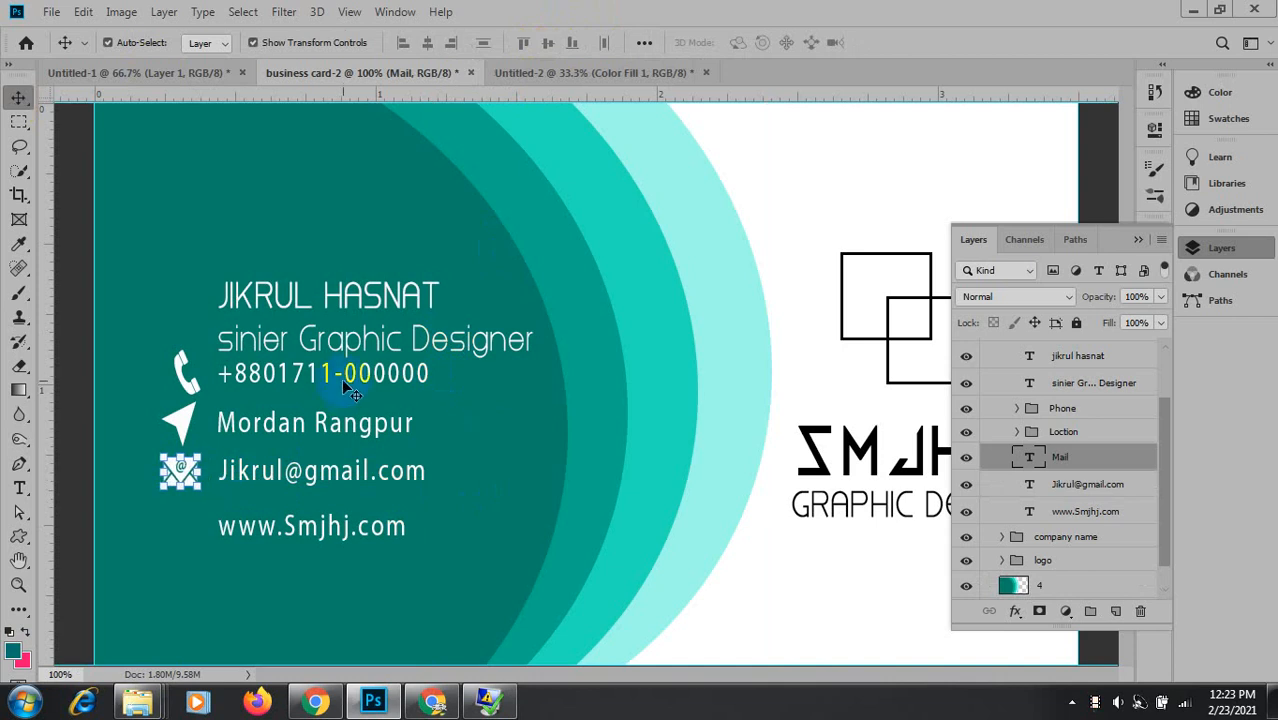
pyautogui.keyDown('ctrl'); pyautogui.click(1088, 486); pyautogui.keyUp('ctrl')
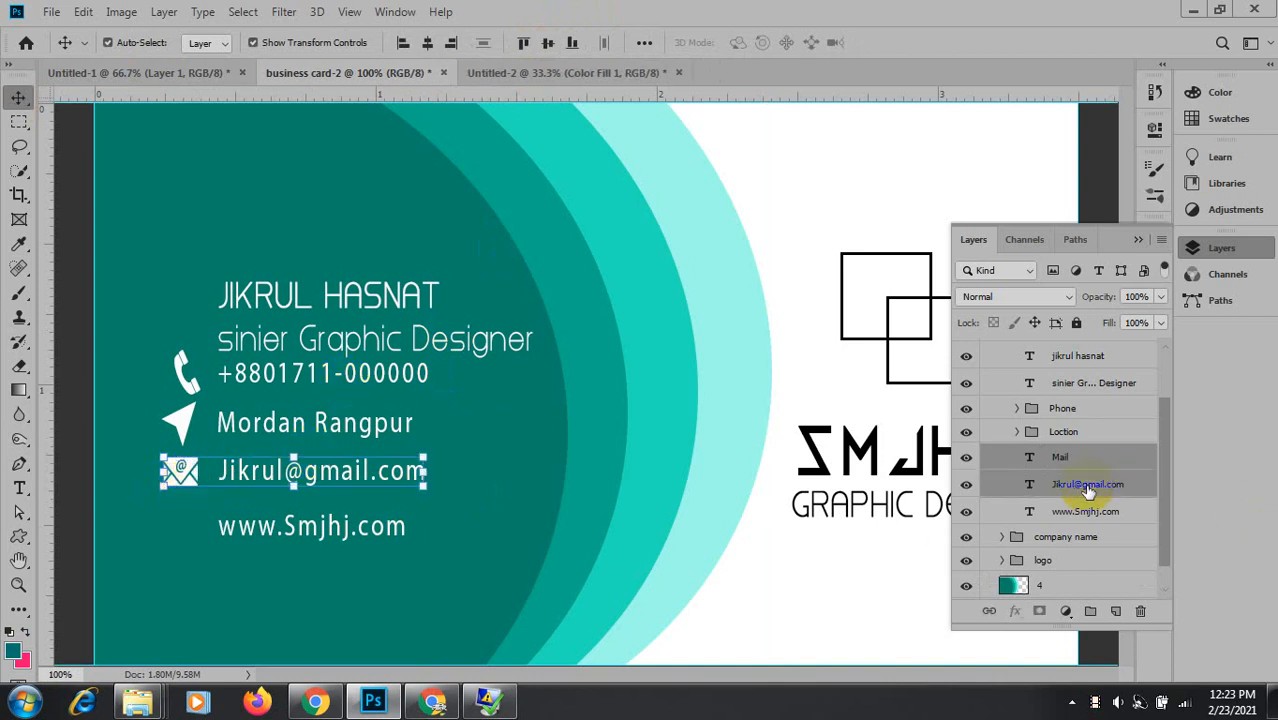
pyautogui.click(548, 44)
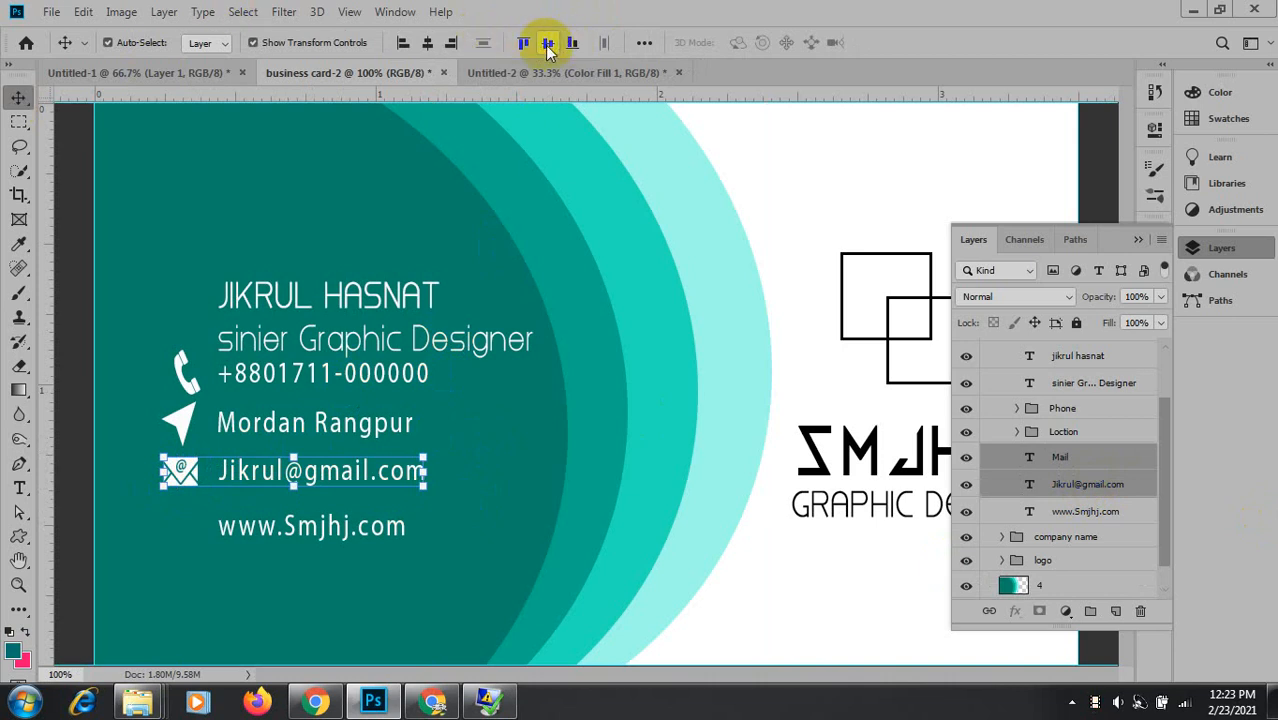
# Group the Mail icon and email address layers and name the group 'Email'.
pyautogui.press('ctrl')
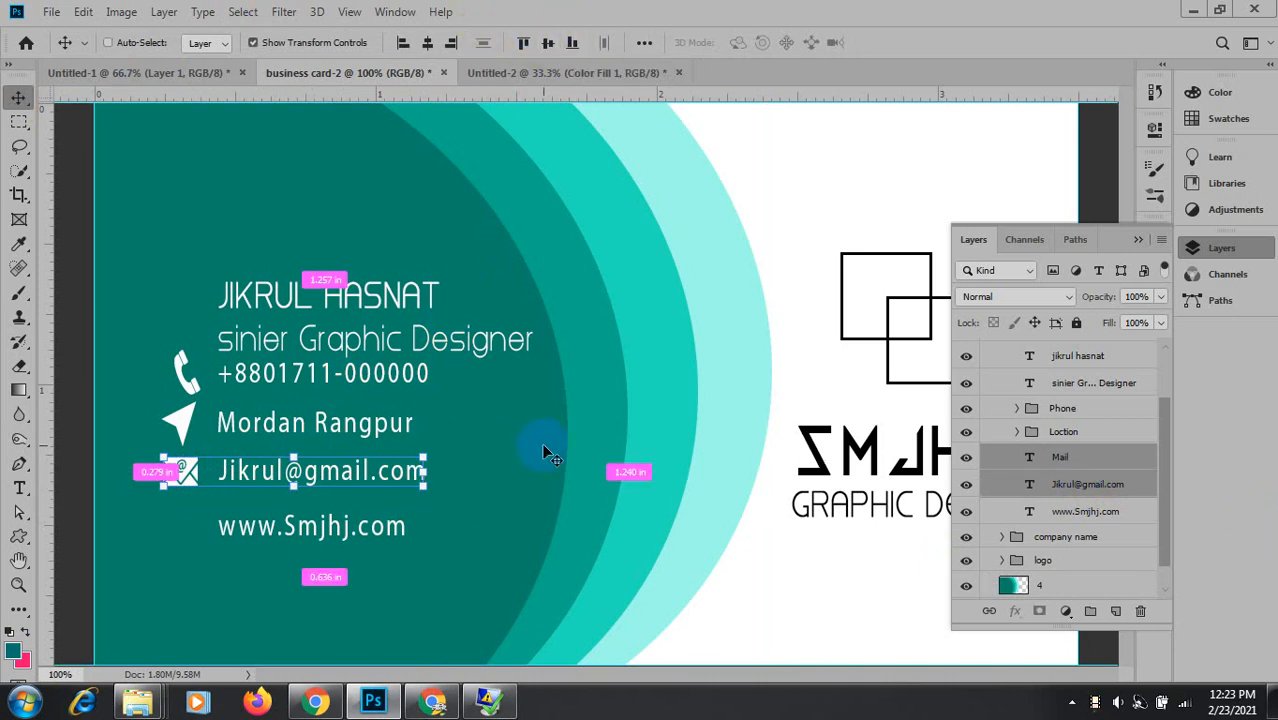
pyautogui.hotkey('ctrl', 'g')
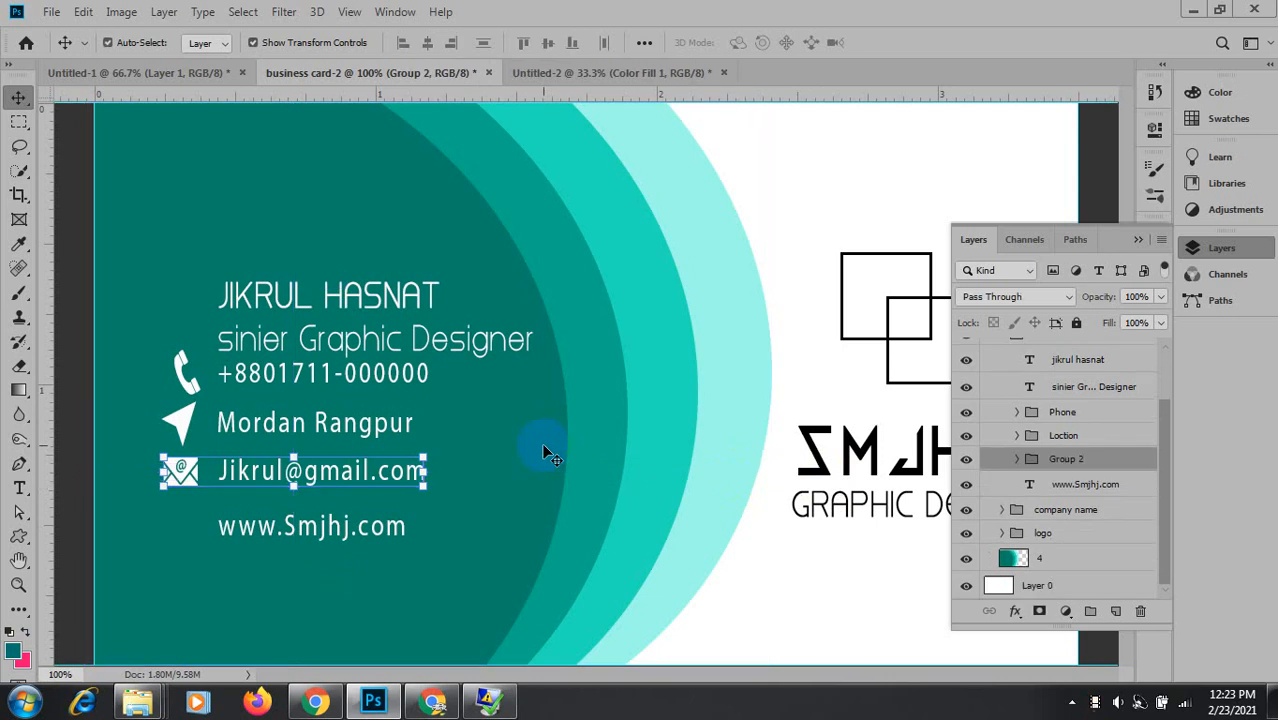
pyautogui.doubleClick(1066, 458)
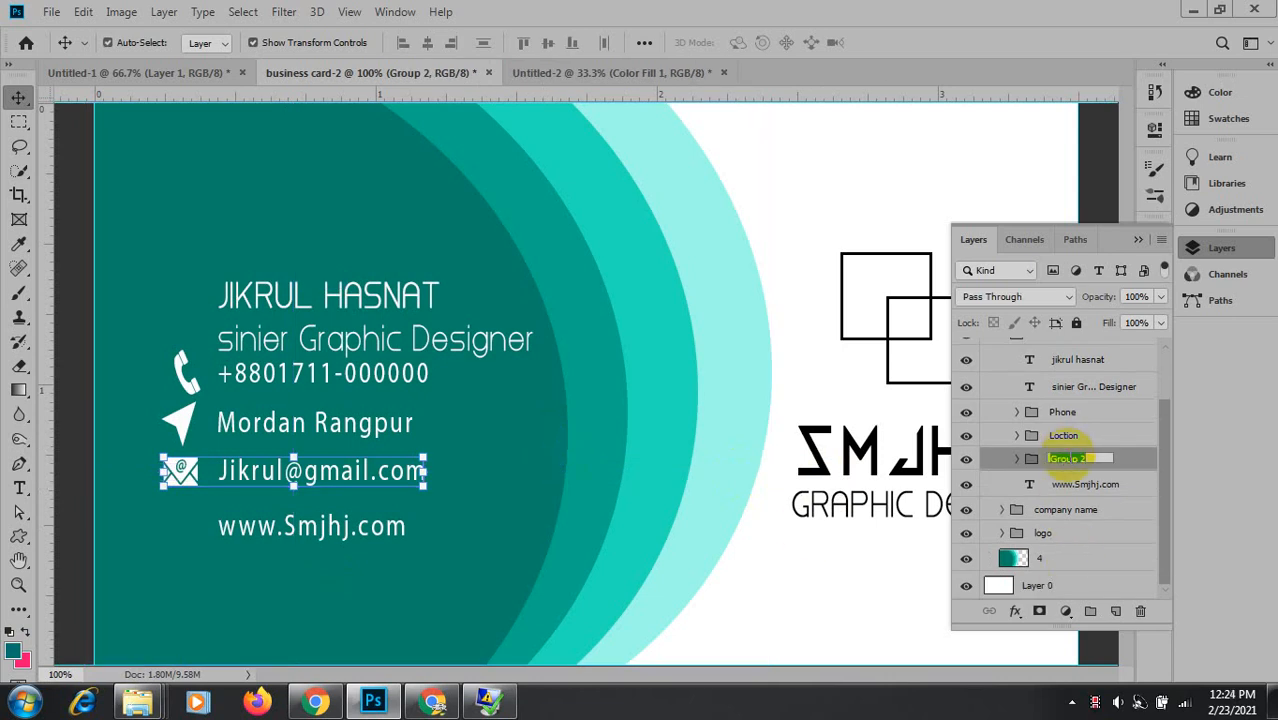
pyautogui.write('Mail')
pyautogui.press('BackSpace')
pyautogui.write('Em')
pyautogui.press('Return')
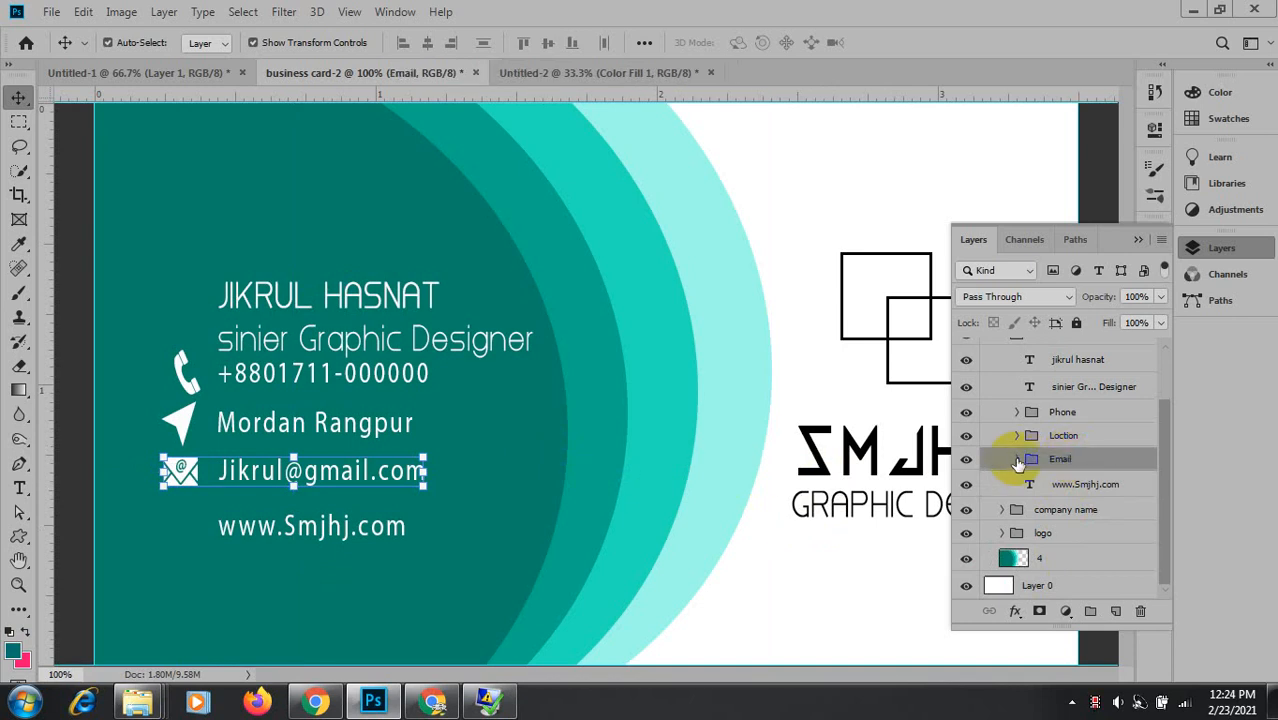
pyautogui.click(1018, 461)
pyautogui.click(1018, 459)
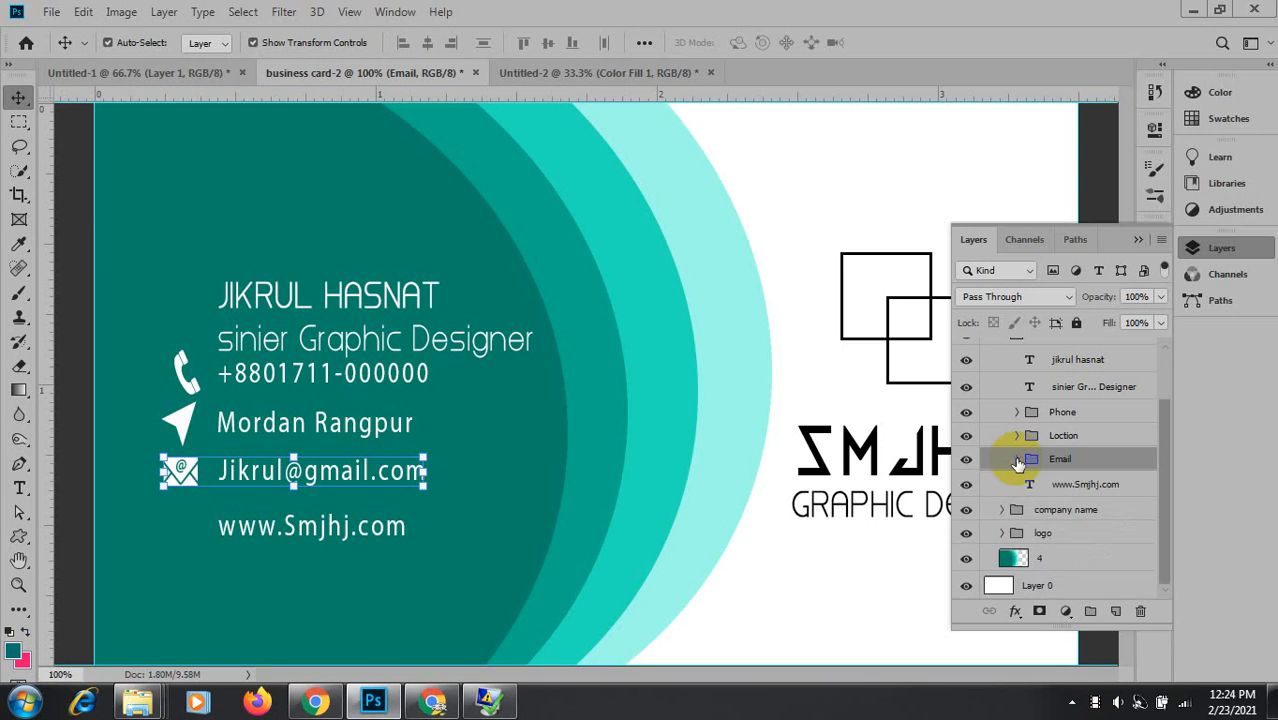
pyautogui.click(966, 461)
pyautogui.click(966, 461)
pyautogui.click(966, 461)
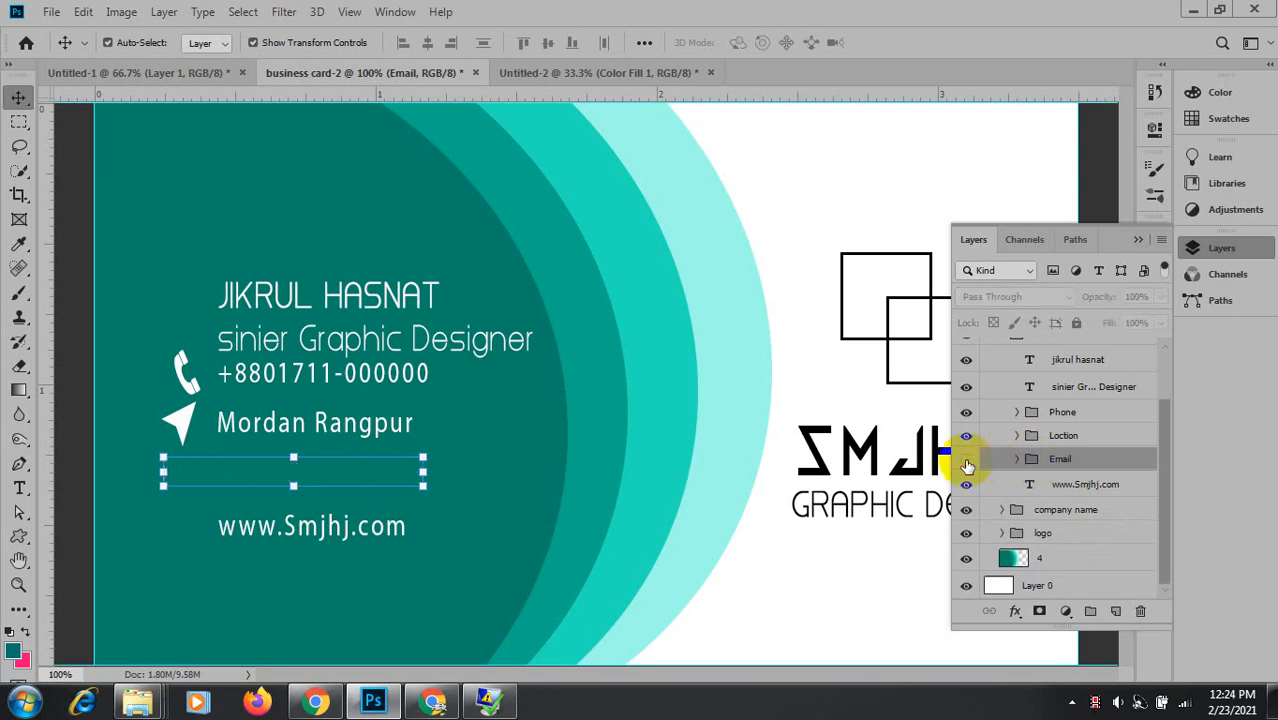
pyautogui.click(966, 461)
pyautogui.click(1020, 490)
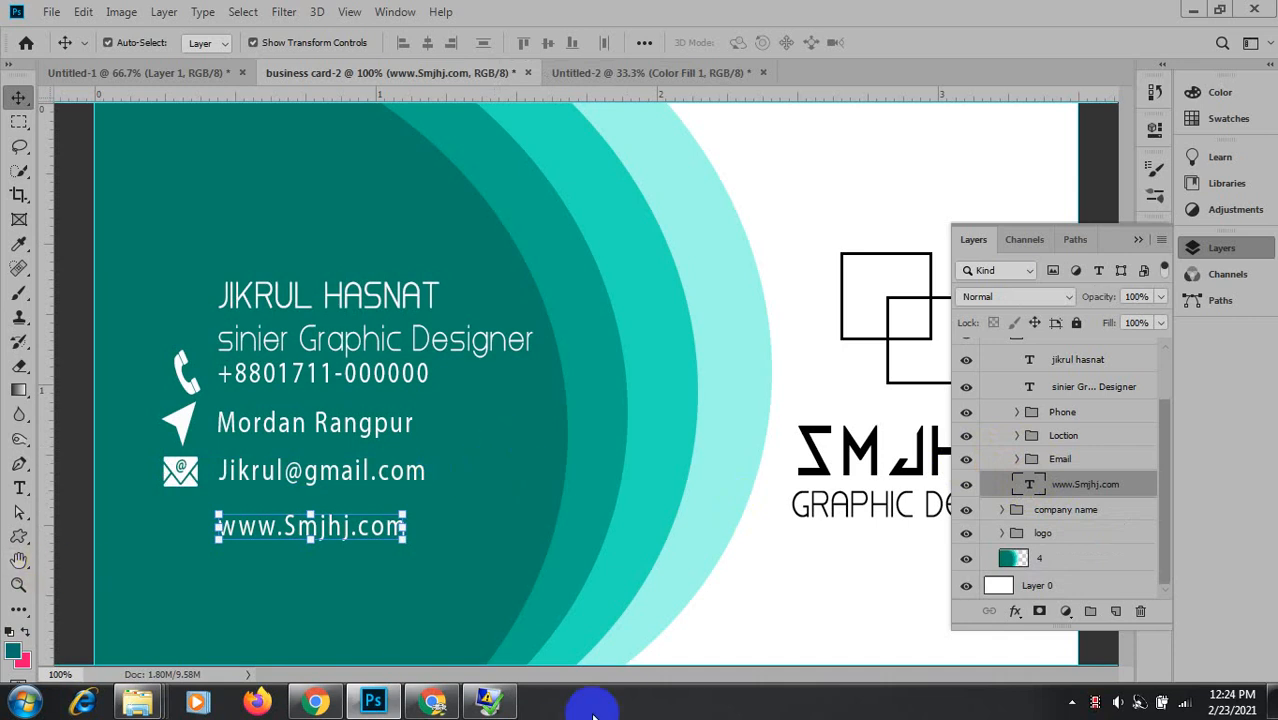
pyautogui.click(433, 700)
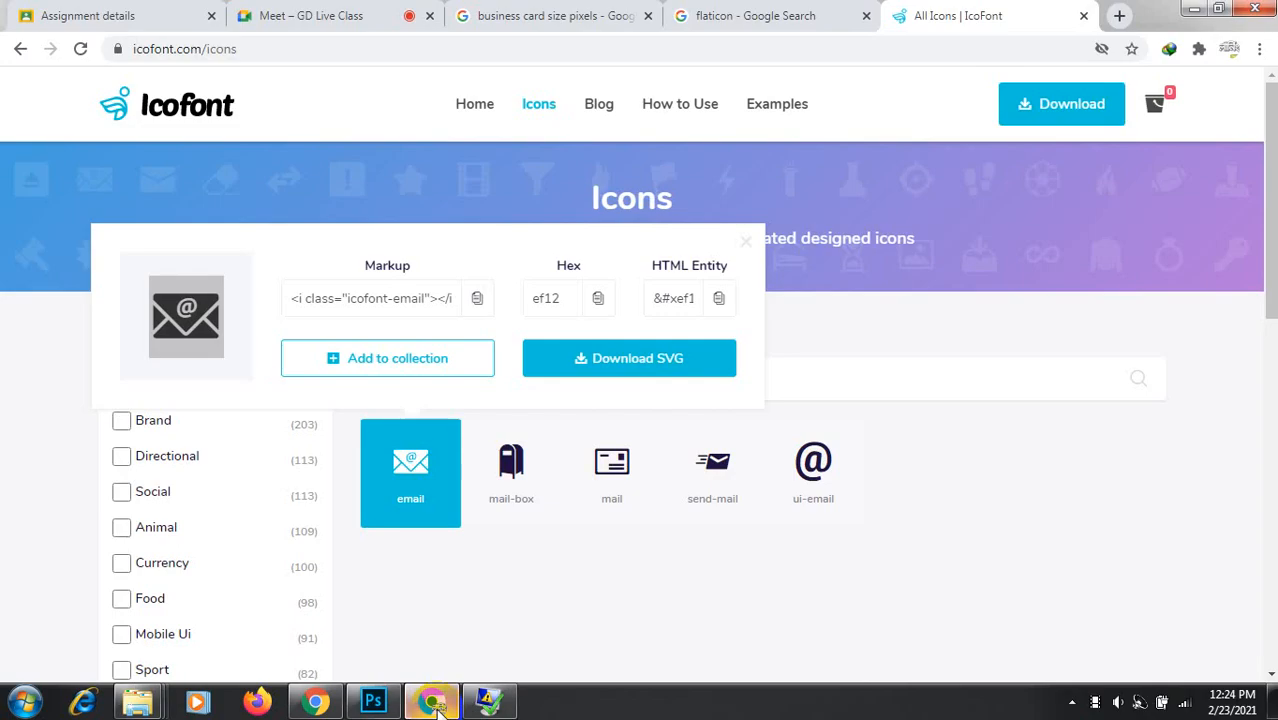
# Replace the IcoFont search term 'mail' with 'web'.
pyautogui.click(746, 242)
pyautogui.moveTo(426, 387); pyautogui.dragTo(294, 386)
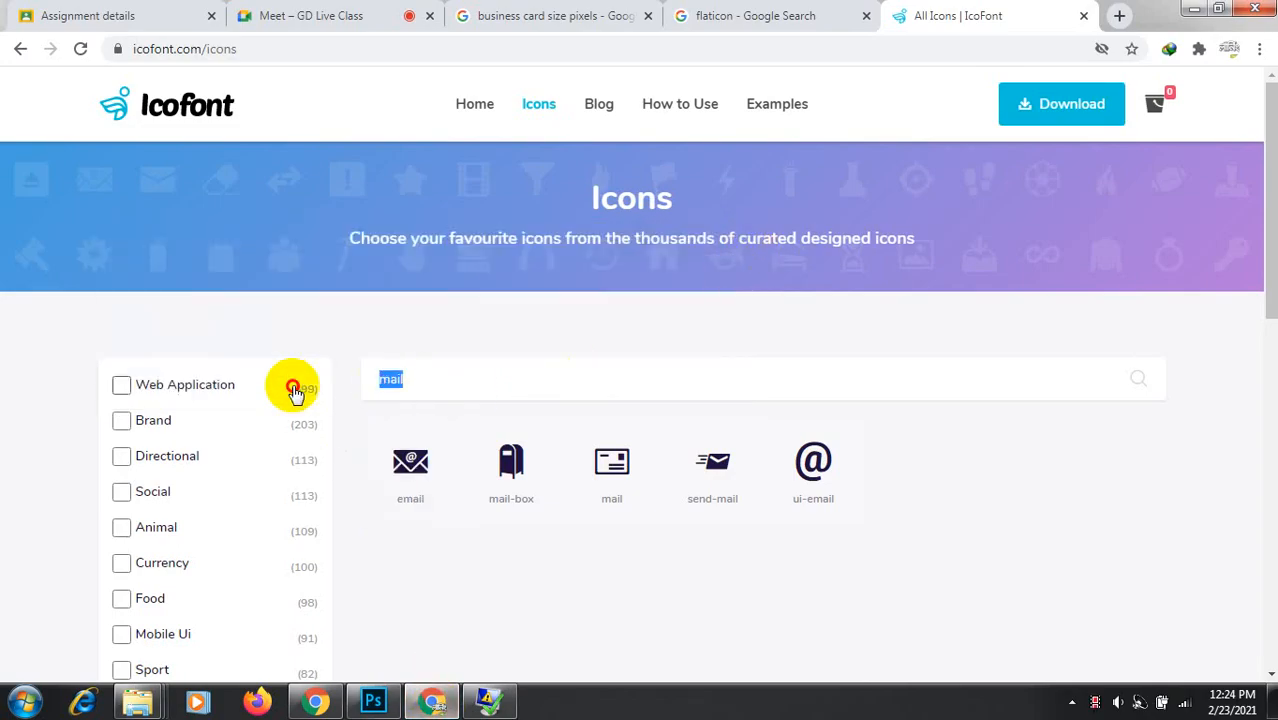
pyautogui.write('w')
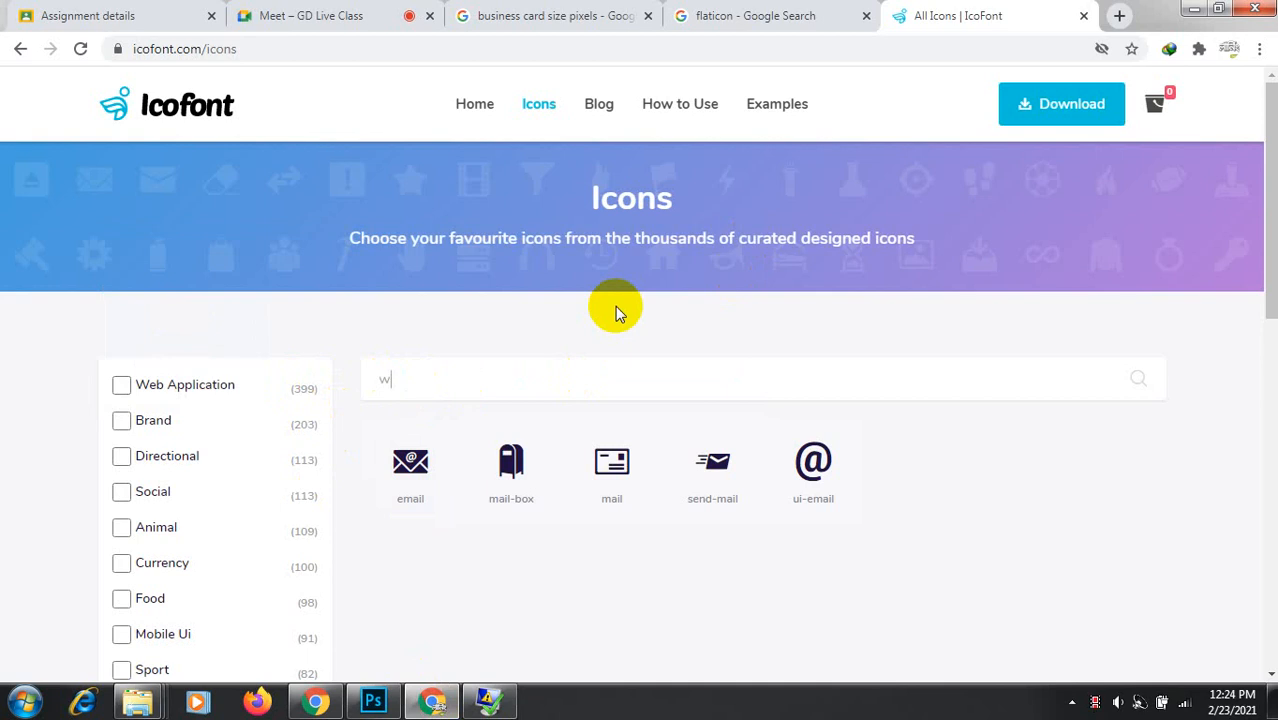
pyautogui.write('eb')
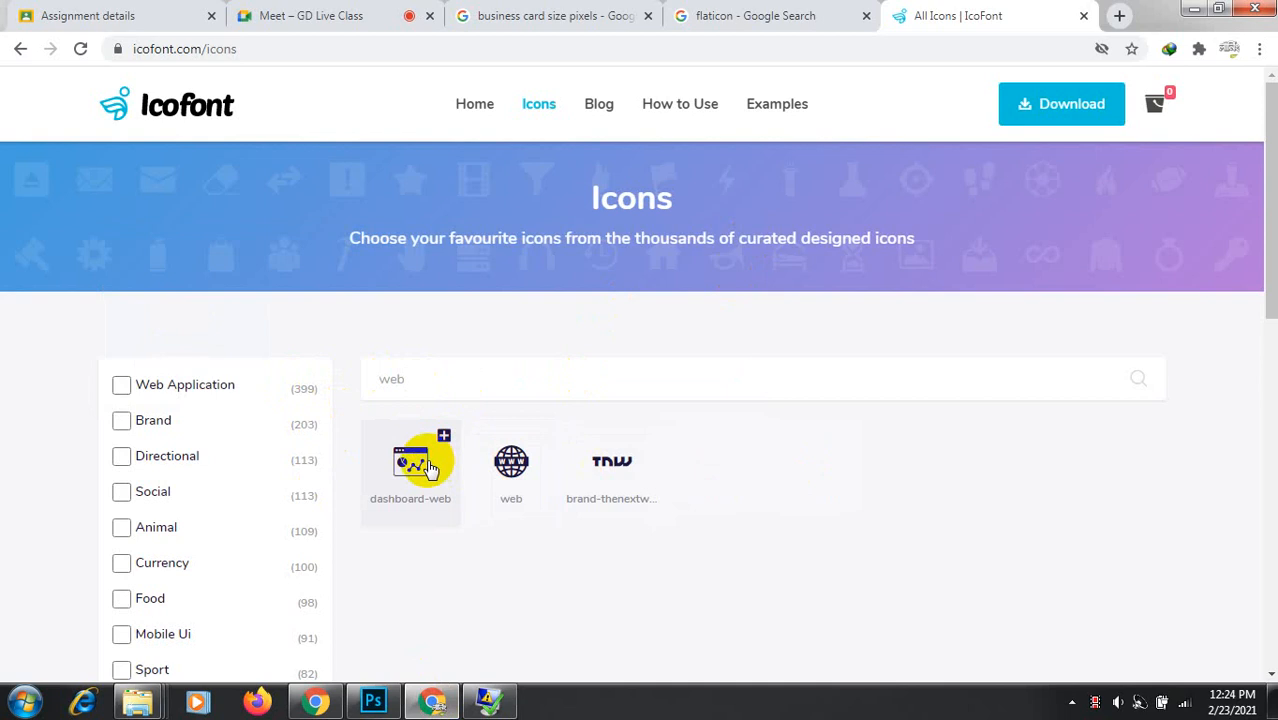
# Copy the globe web icon's glyph from its detail view.
pyautogui.click(510, 460)
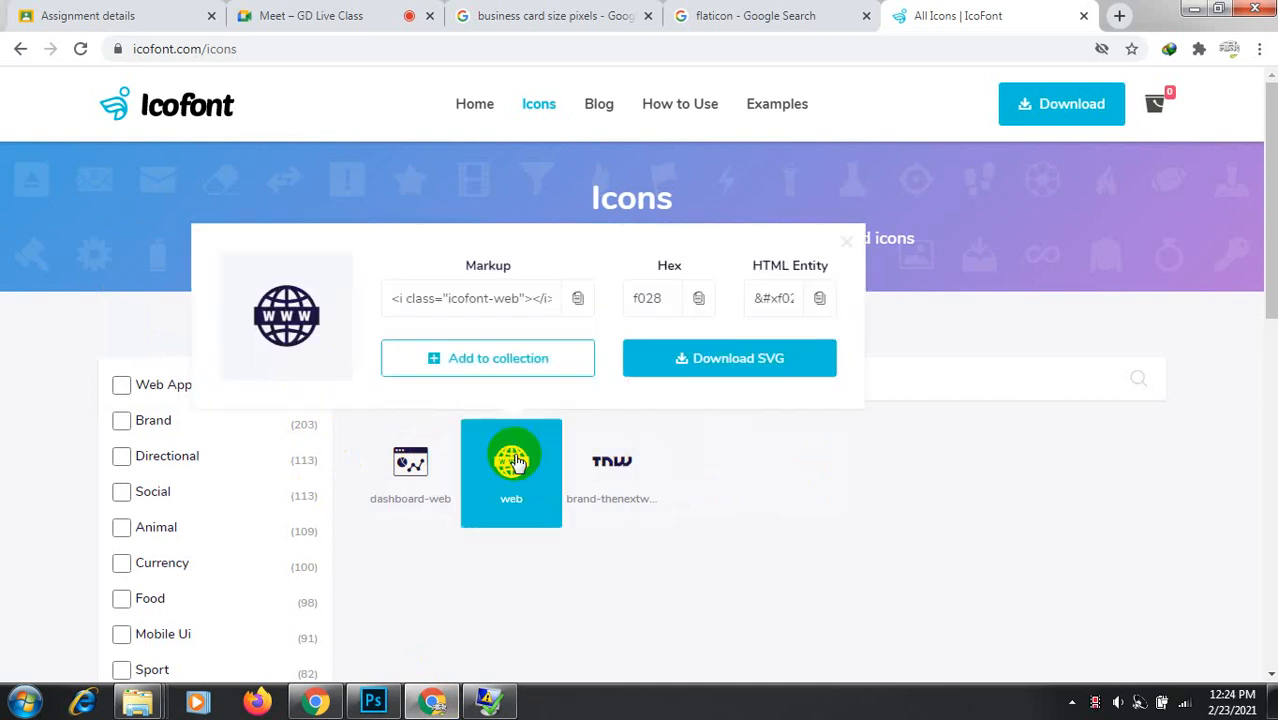
pyautogui.moveTo(322, 313); pyautogui.dragTo(168, 310)
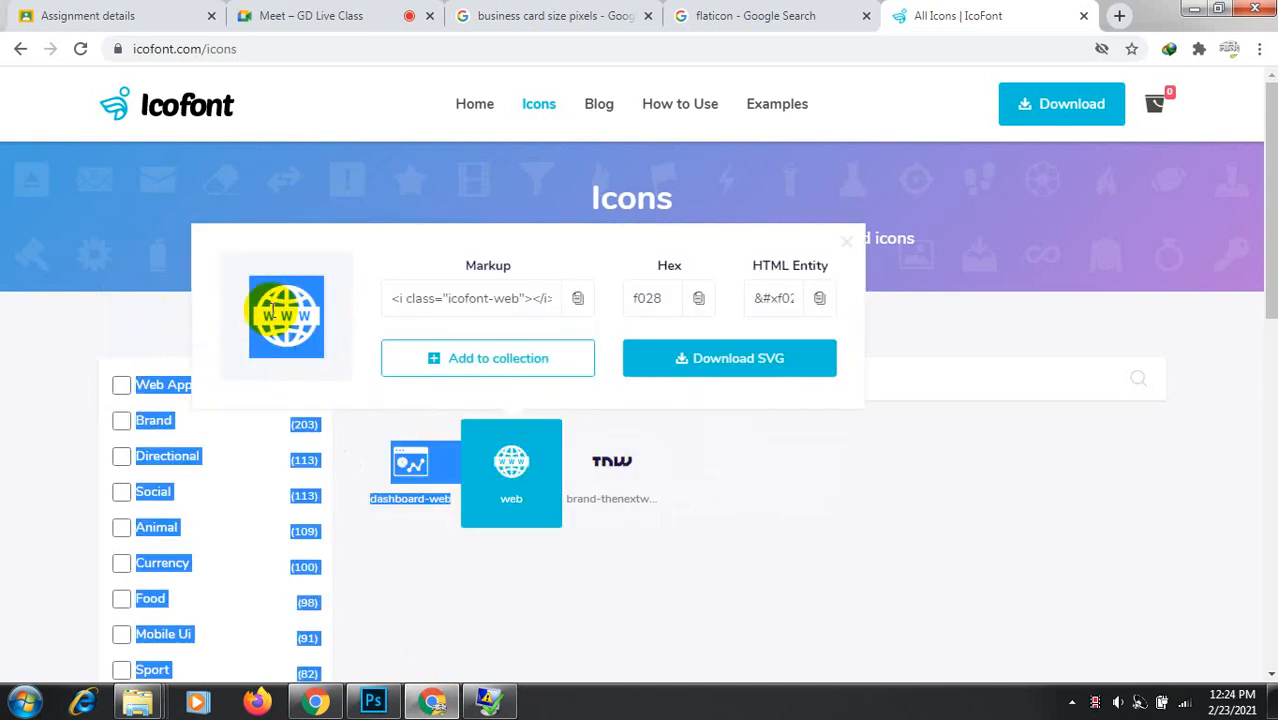
pyautogui.click(333, 321)
pyautogui.doubleClick(285, 318)
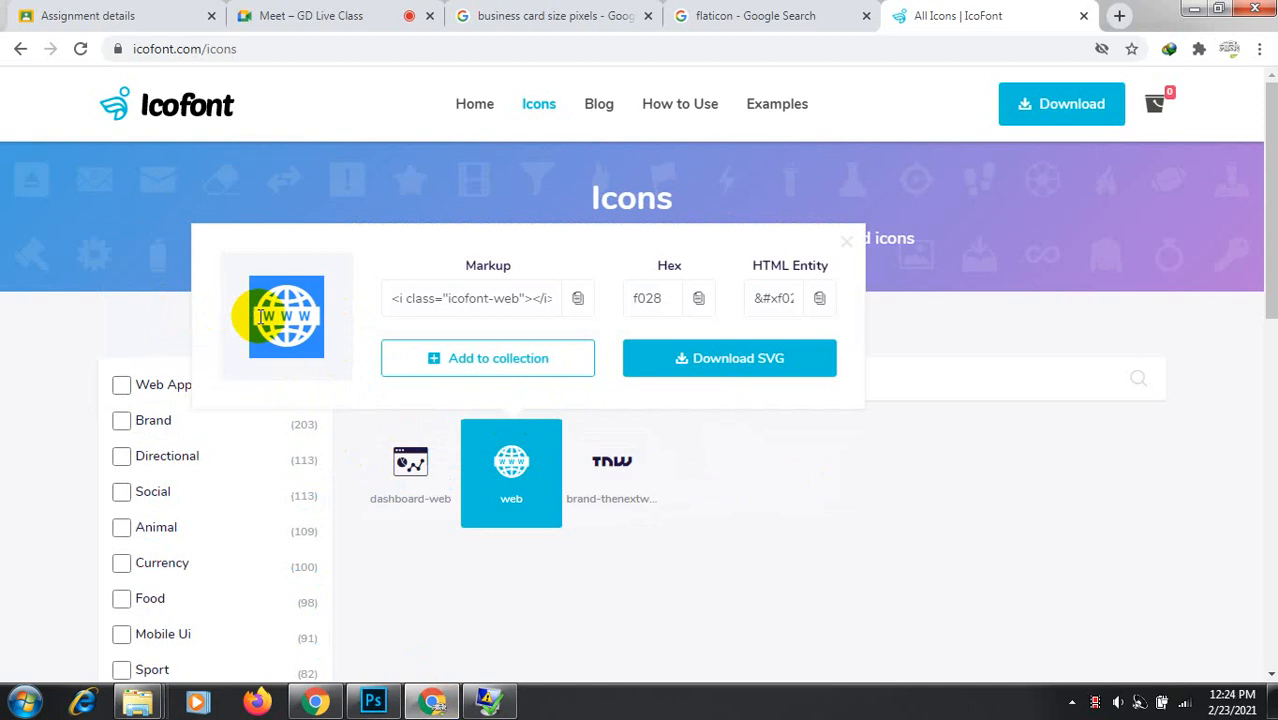
pyautogui.rightClick(283, 319)
pyautogui.click(326, 329)
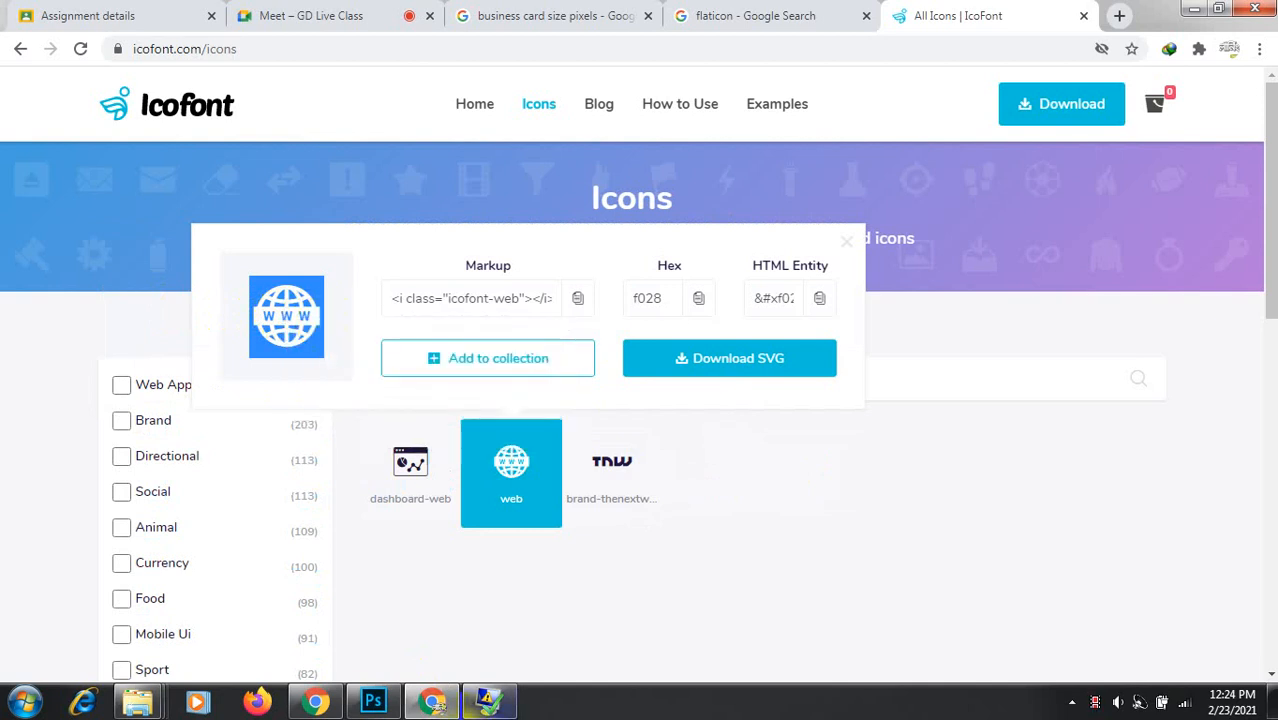
pyautogui.click(362, 706)
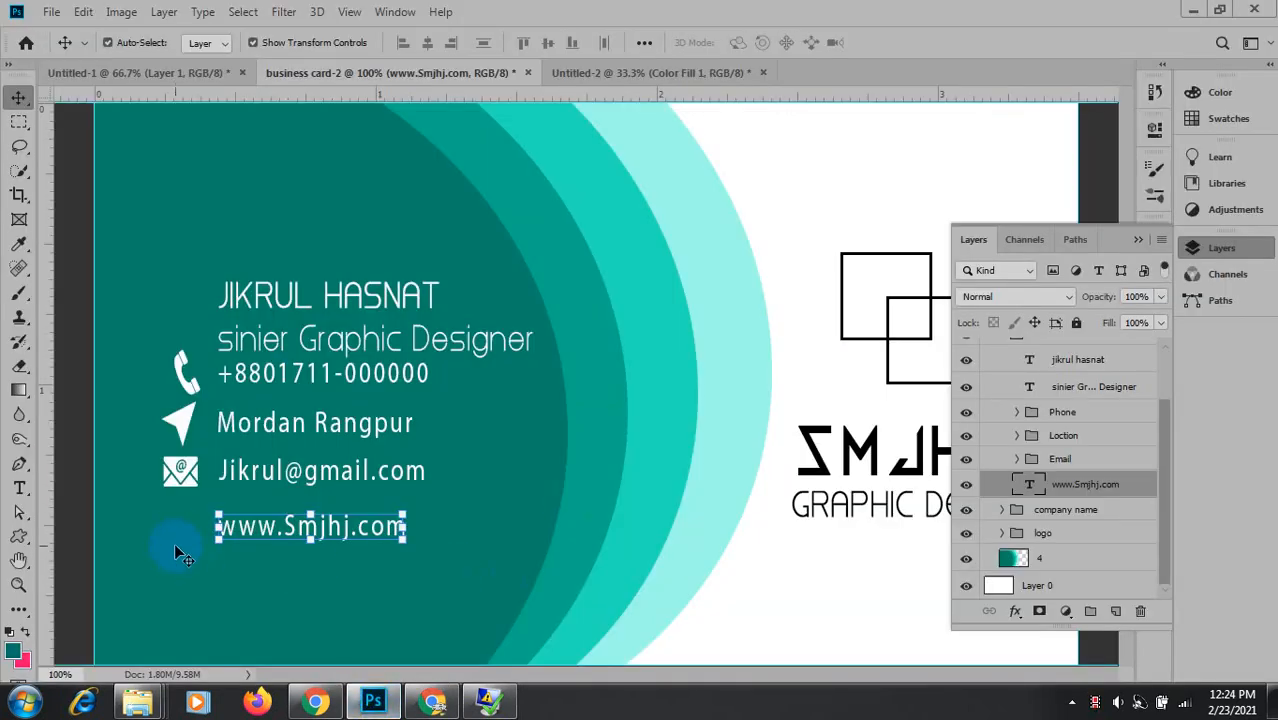
pyautogui.click(19, 487)
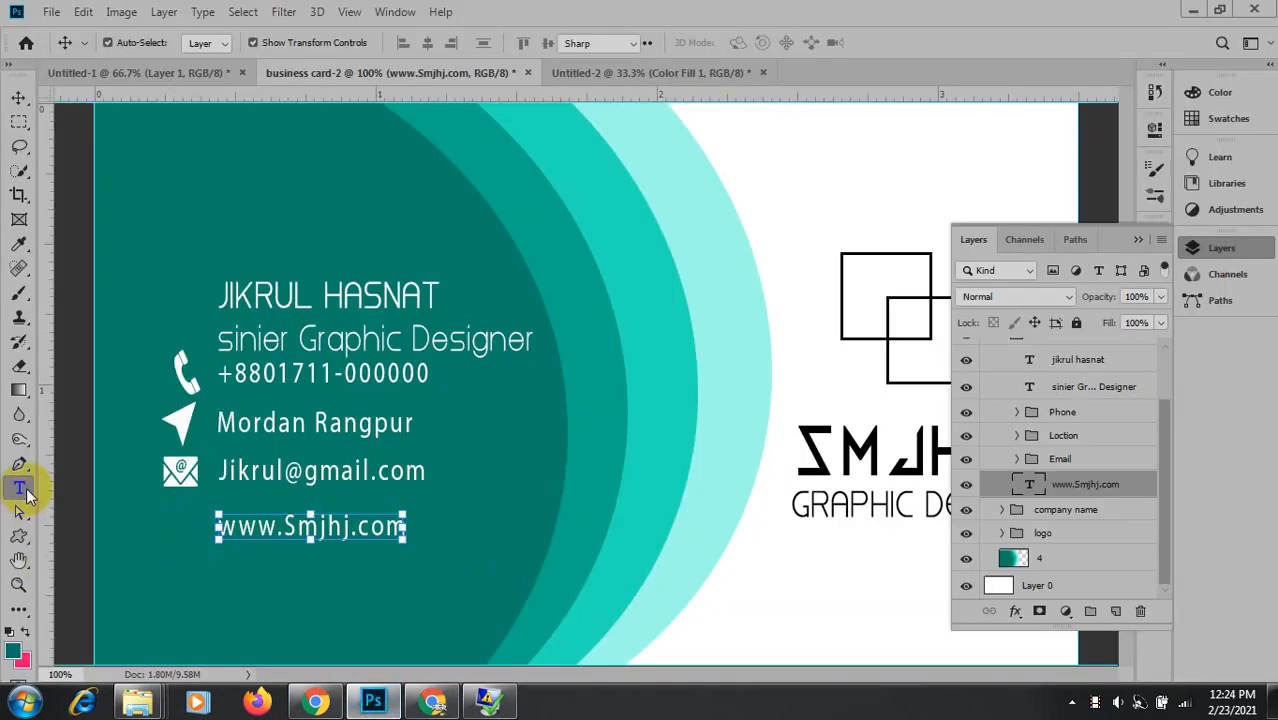
pyautogui.click(180, 527)
pyautogui.click(210, 43)
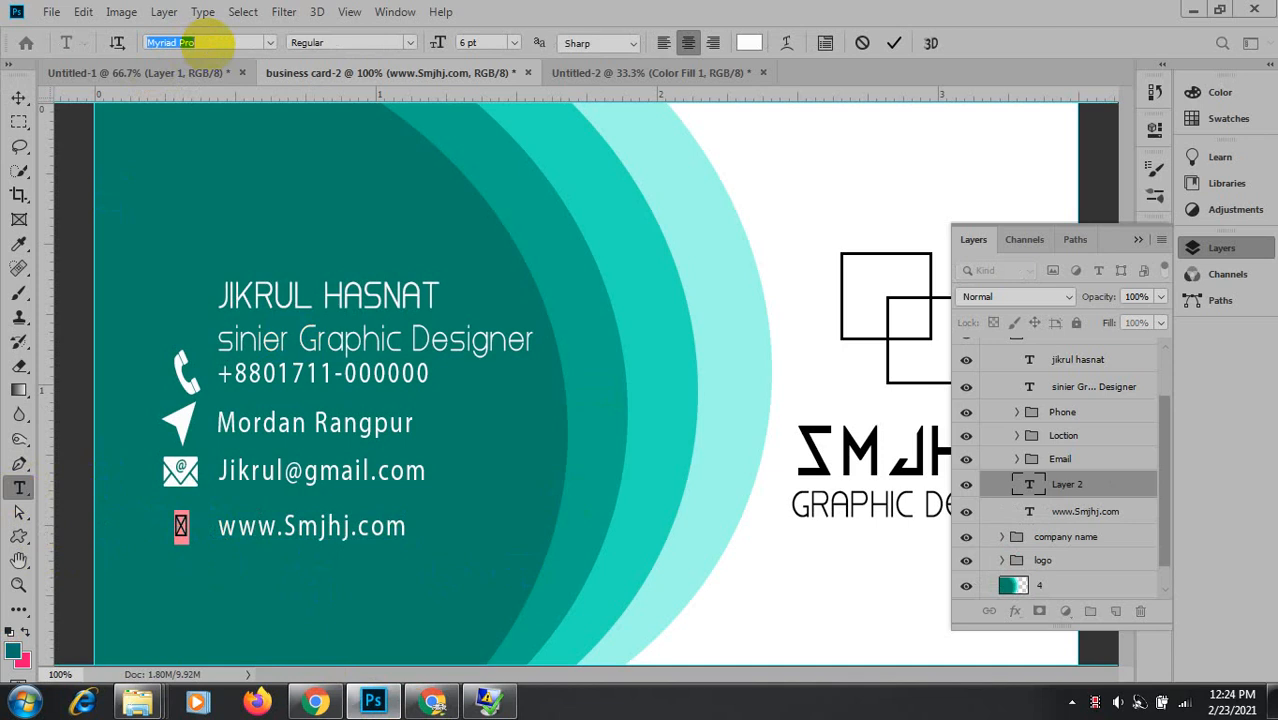
pyautogui.write('icofont')
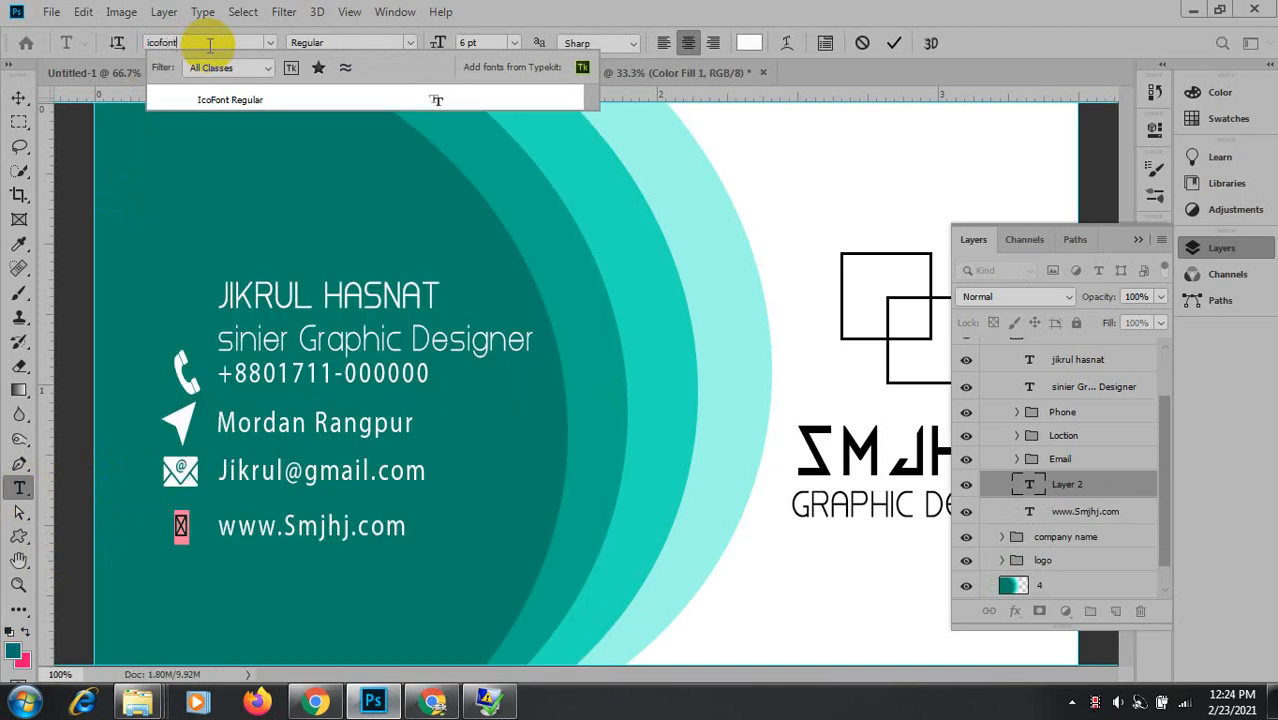
pyautogui.press('Return')
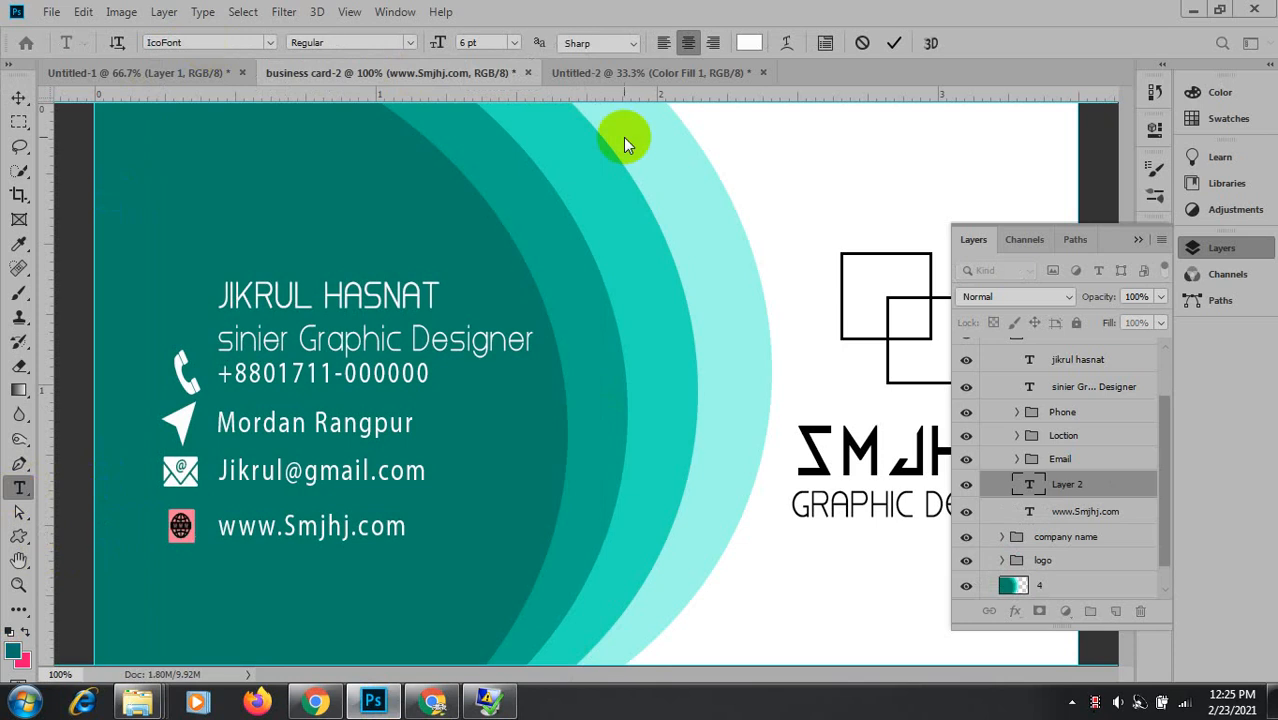
pyautogui.click(490, 40)
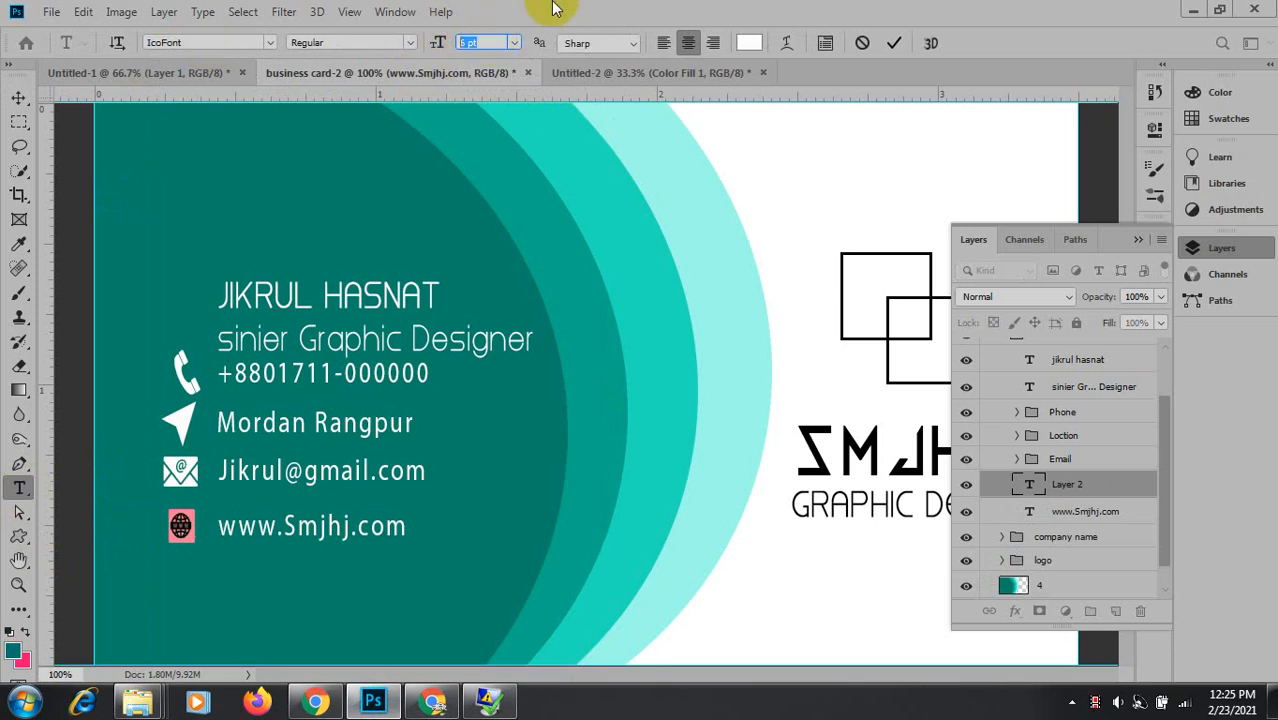
pyautogui.write('10')
pyautogui.press('Return')
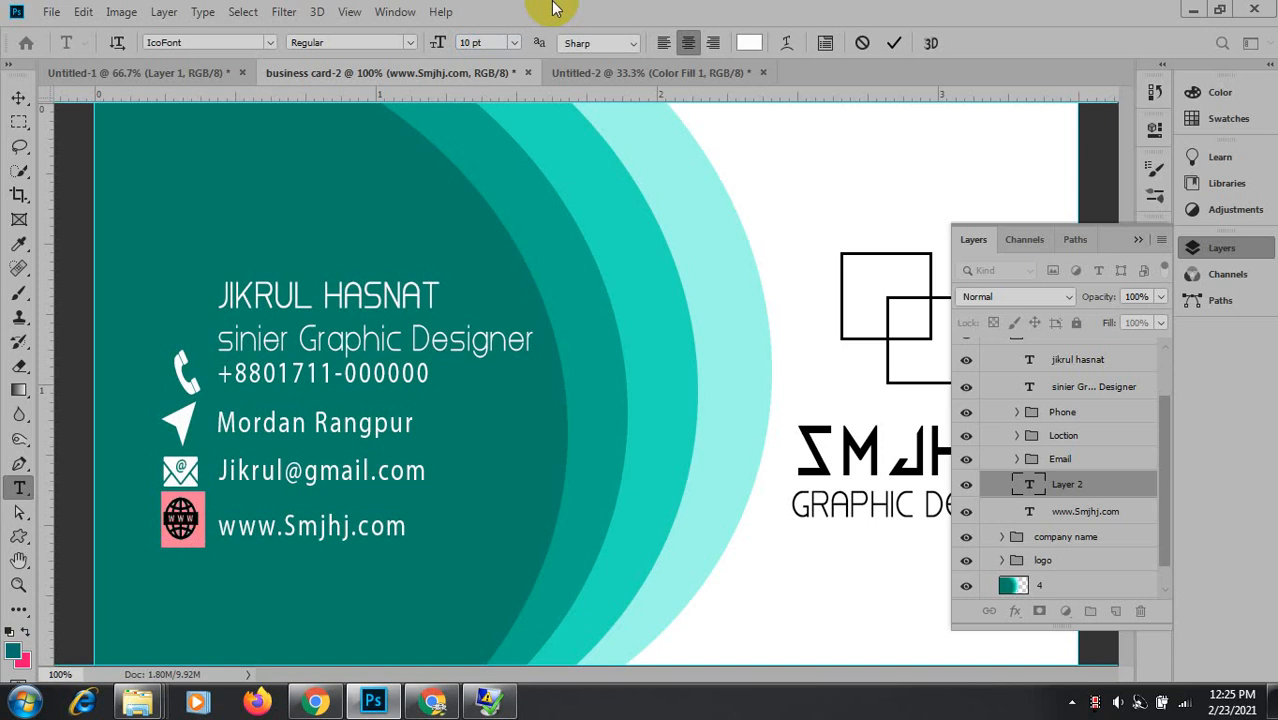
pyautogui.click(897, 45)
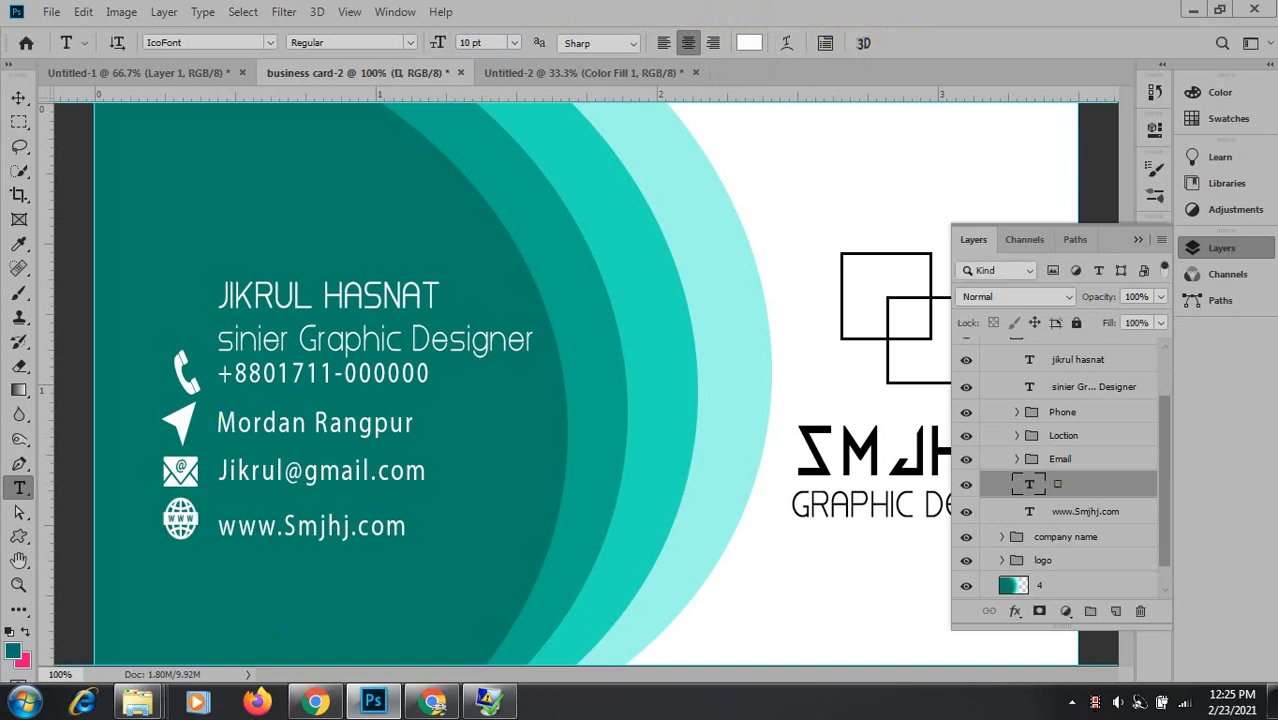
pyautogui.keyDown('shift'); pyautogui.click(1090, 514); pyautogui.keyUp('shift')
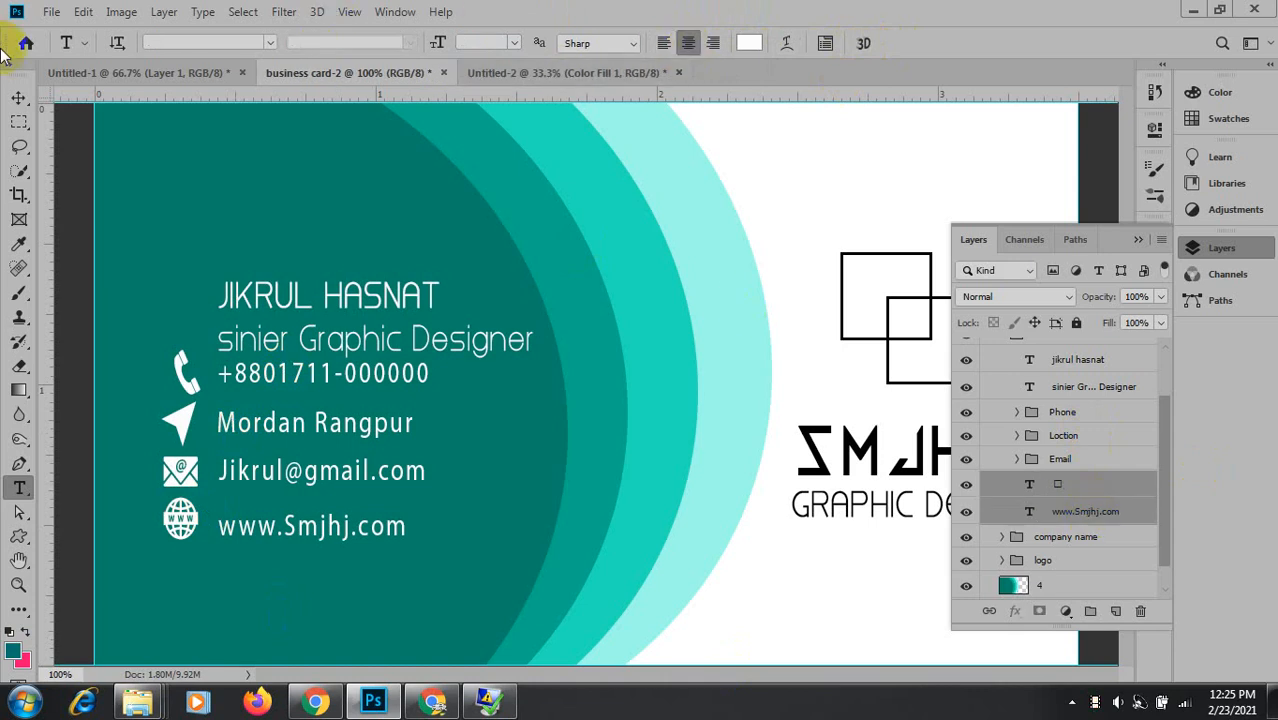
pyautogui.click(18, 98)
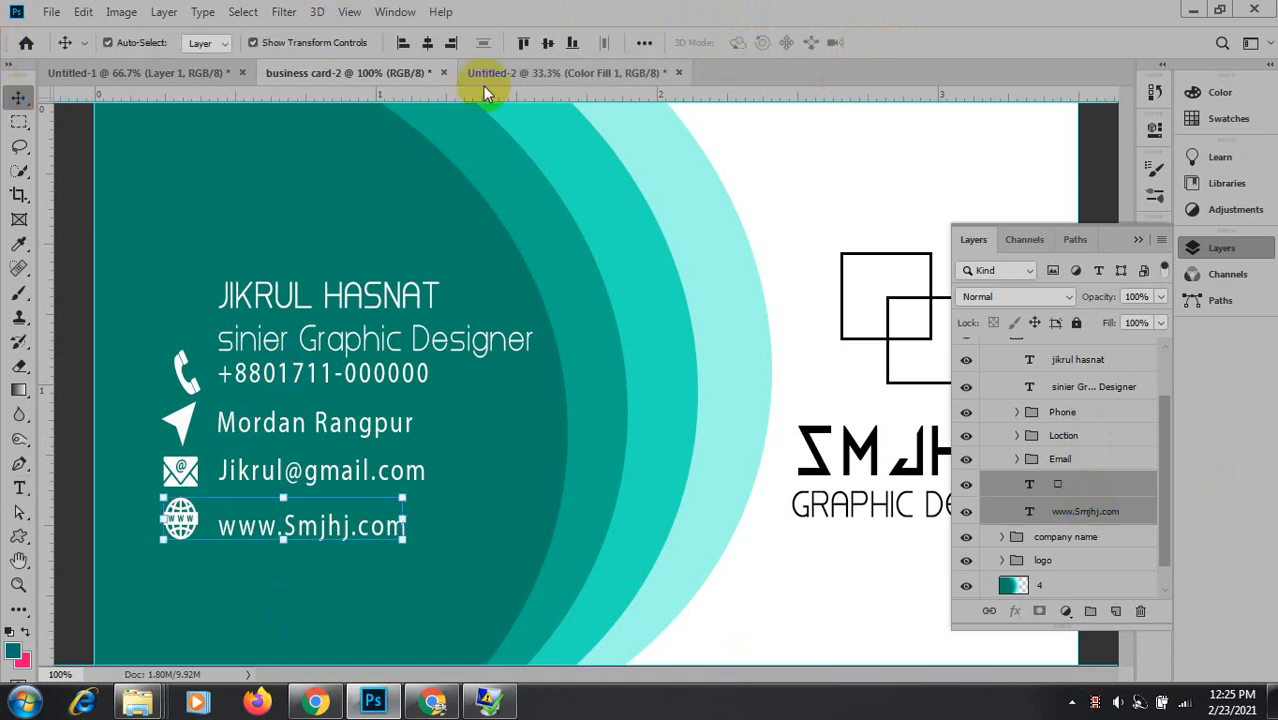
pyautogui.click(549, 43)
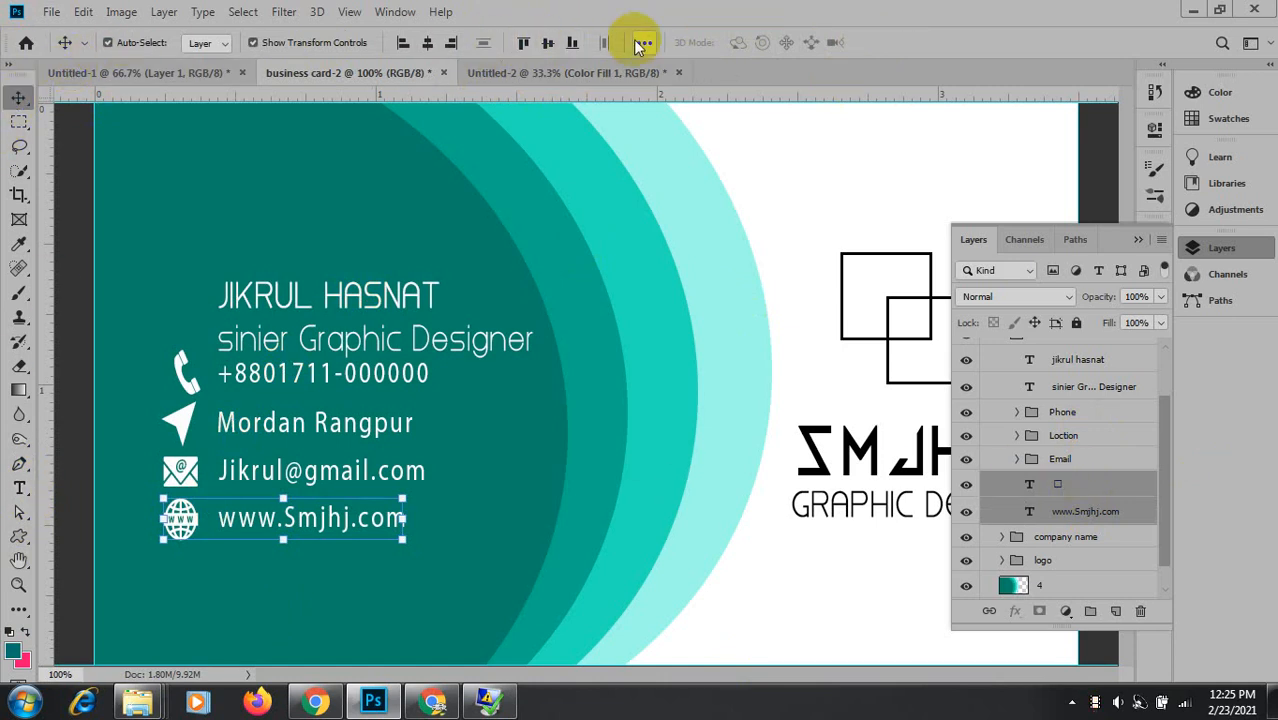
pyautogui.click(19, 487)
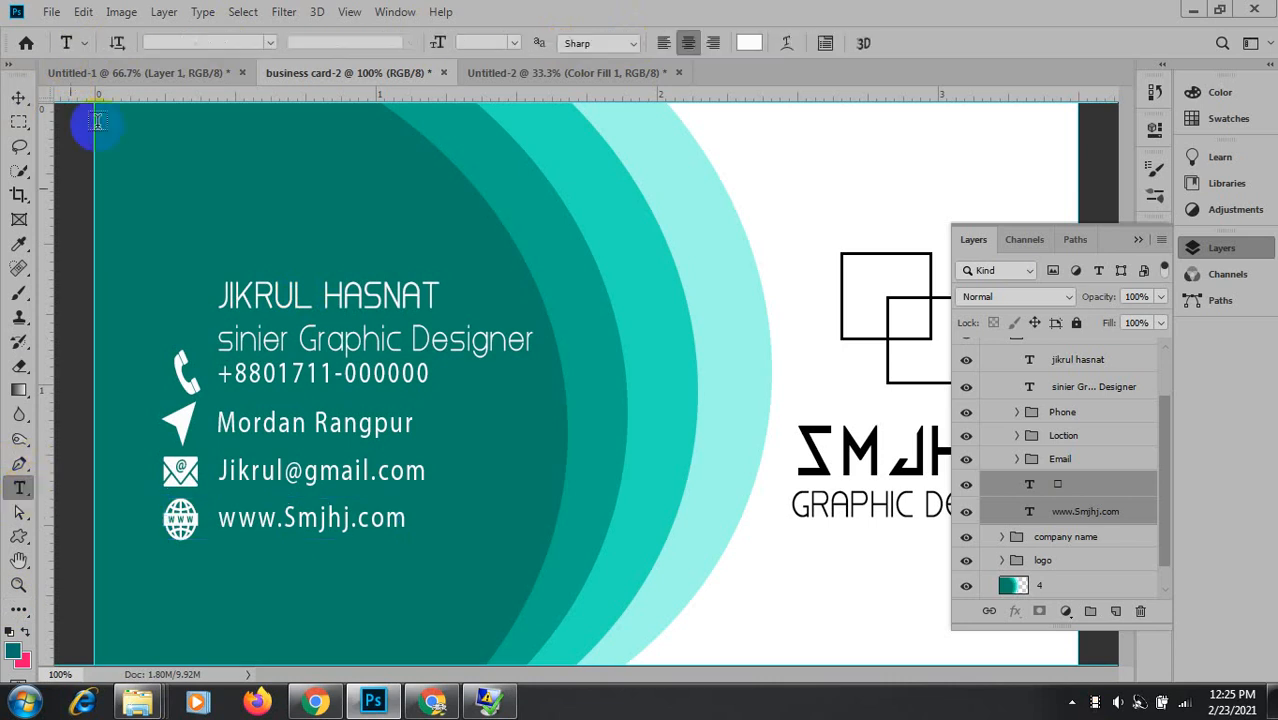
pyautogui.click(20, 100)
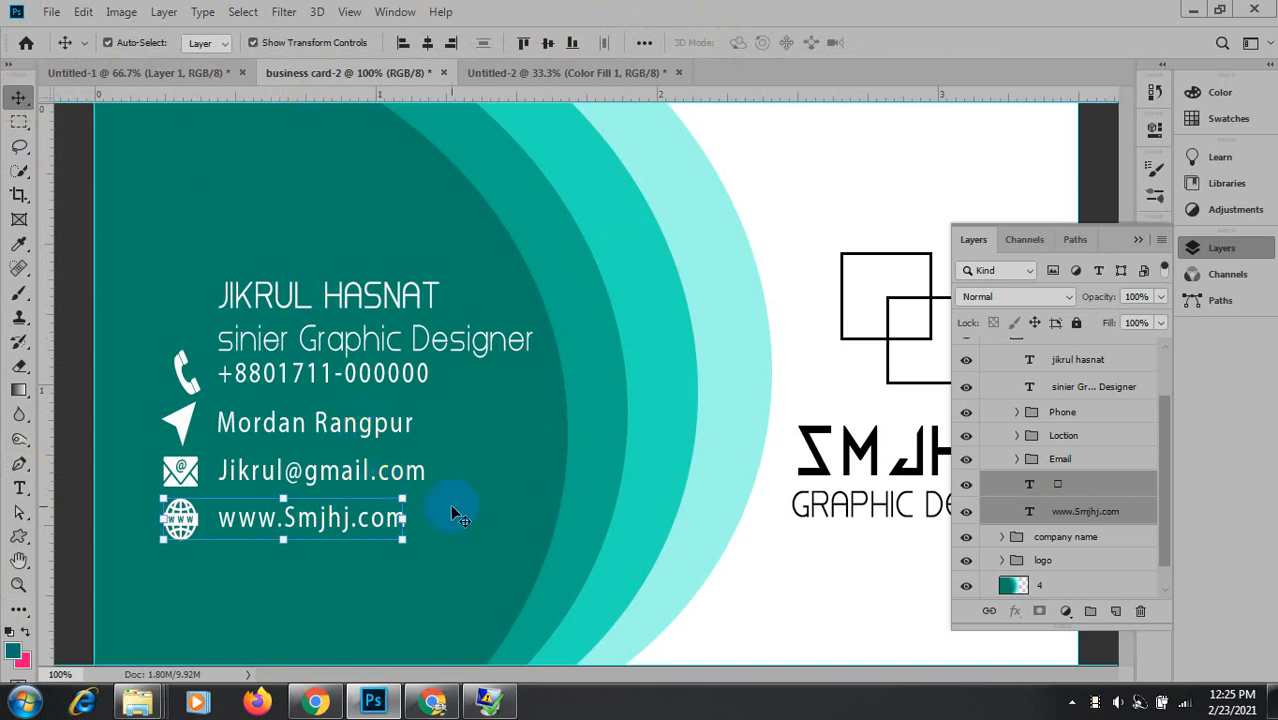
pyautogui.click(547, 42)
# Nudge the globe icon slightly left and rename its layer 'web'.
pyautogui.click(248, 556)
pyautogui.click(177, 530)
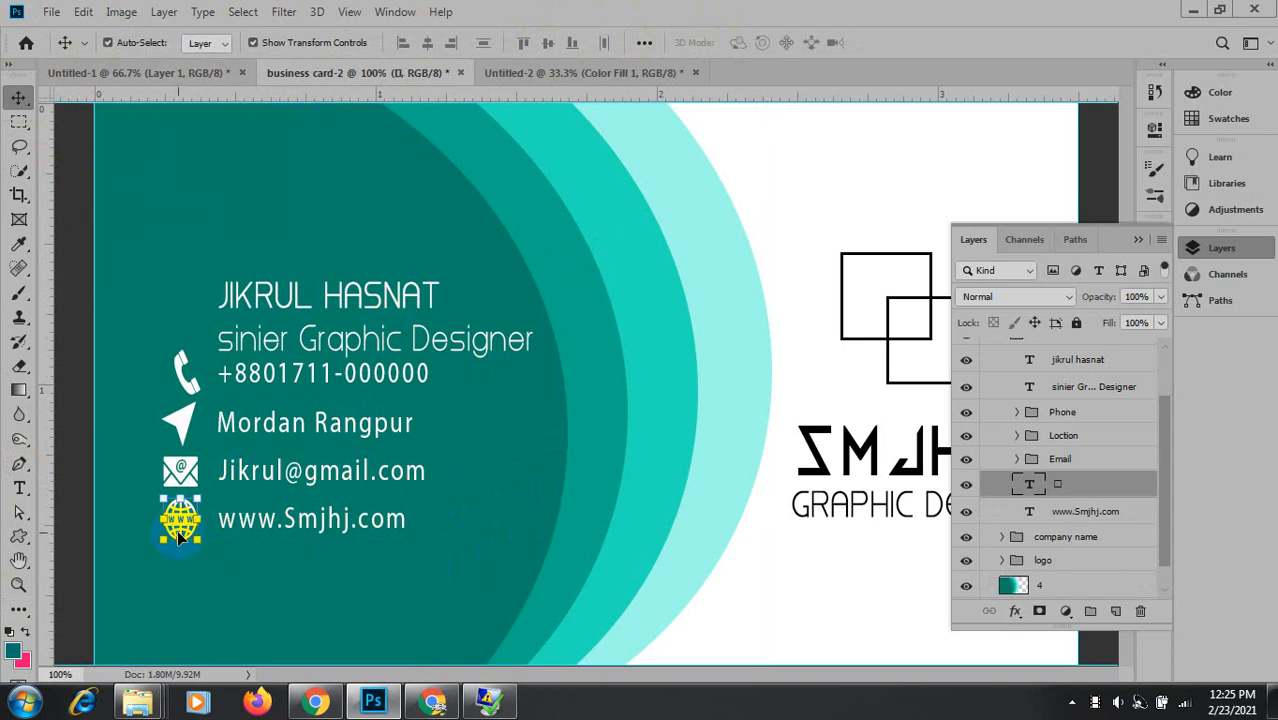
pyautogui.hotkey('shift', 'Right')
pyautogui.hotkey('shift', 'Right')
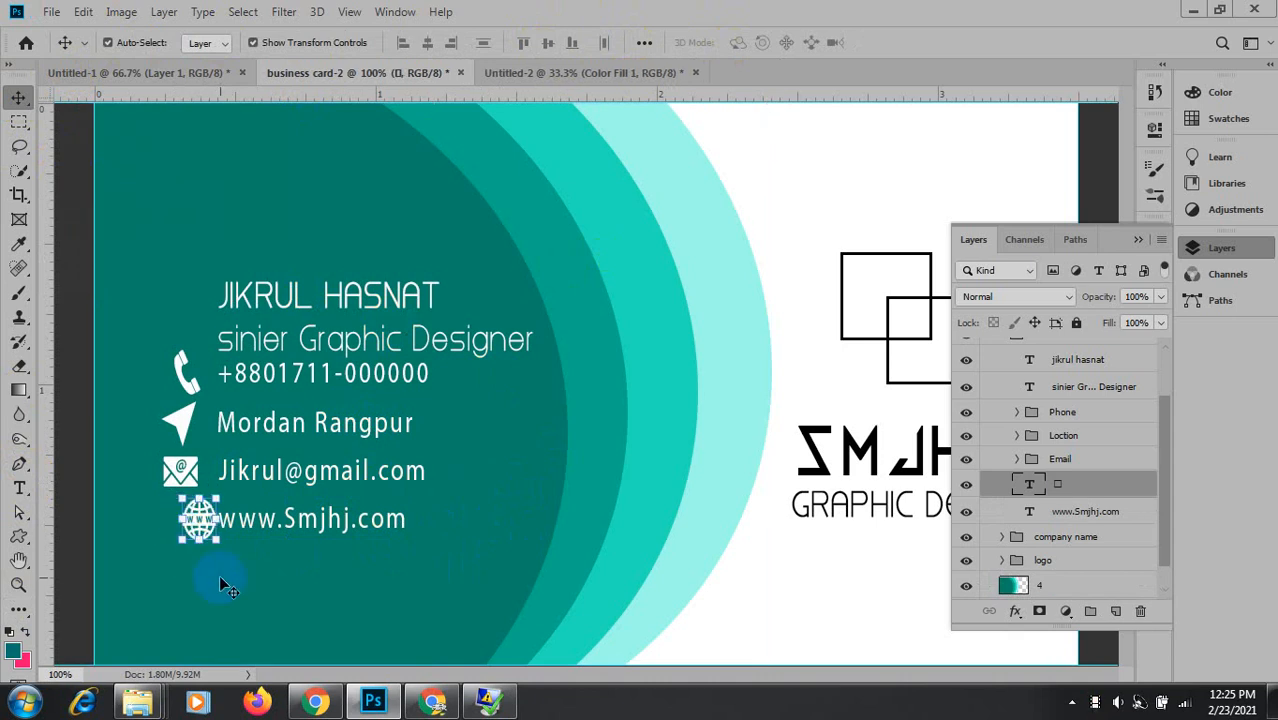
pyautogui.hotkey('shift', 'Left')
pyautogui.hotkey('shift', 'Left')
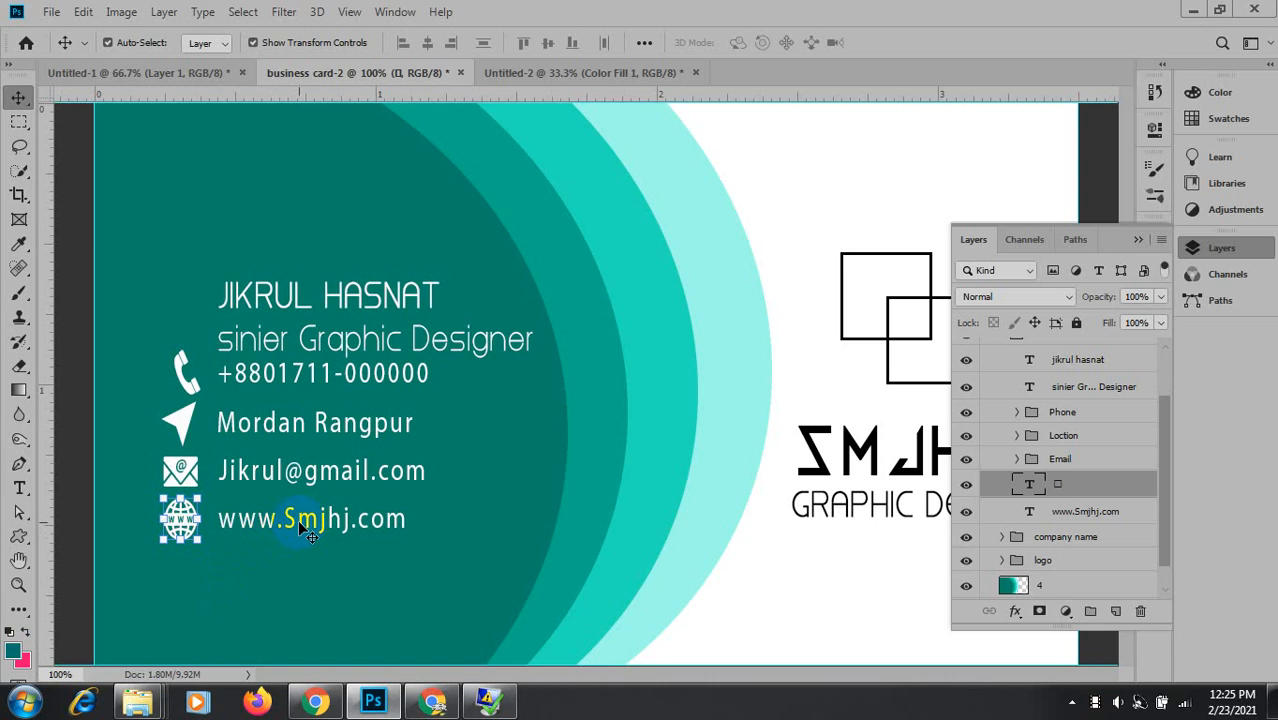
pyautogui.doubleClick(1058, 484)
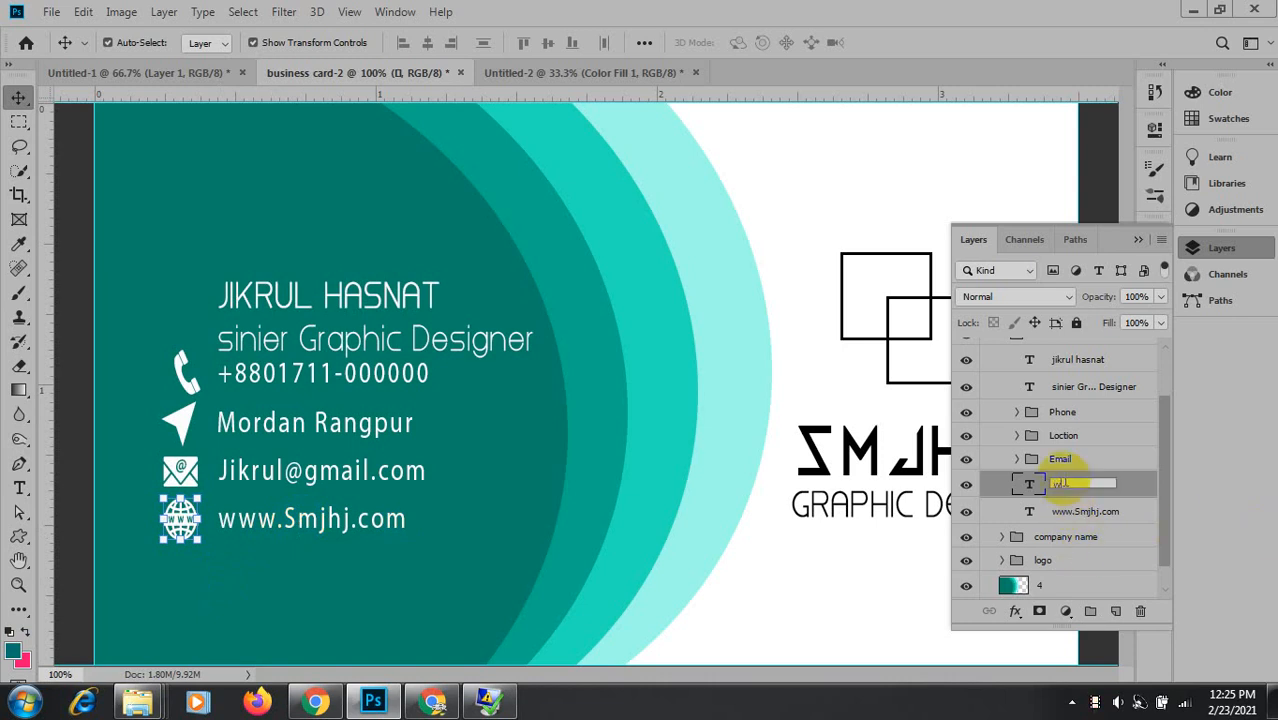
pyautogui.press('Return')
pyautogui.keyDown('ctrl'); pyautogui.click(1090, 513); pyautogui.keyUp('ctrl')
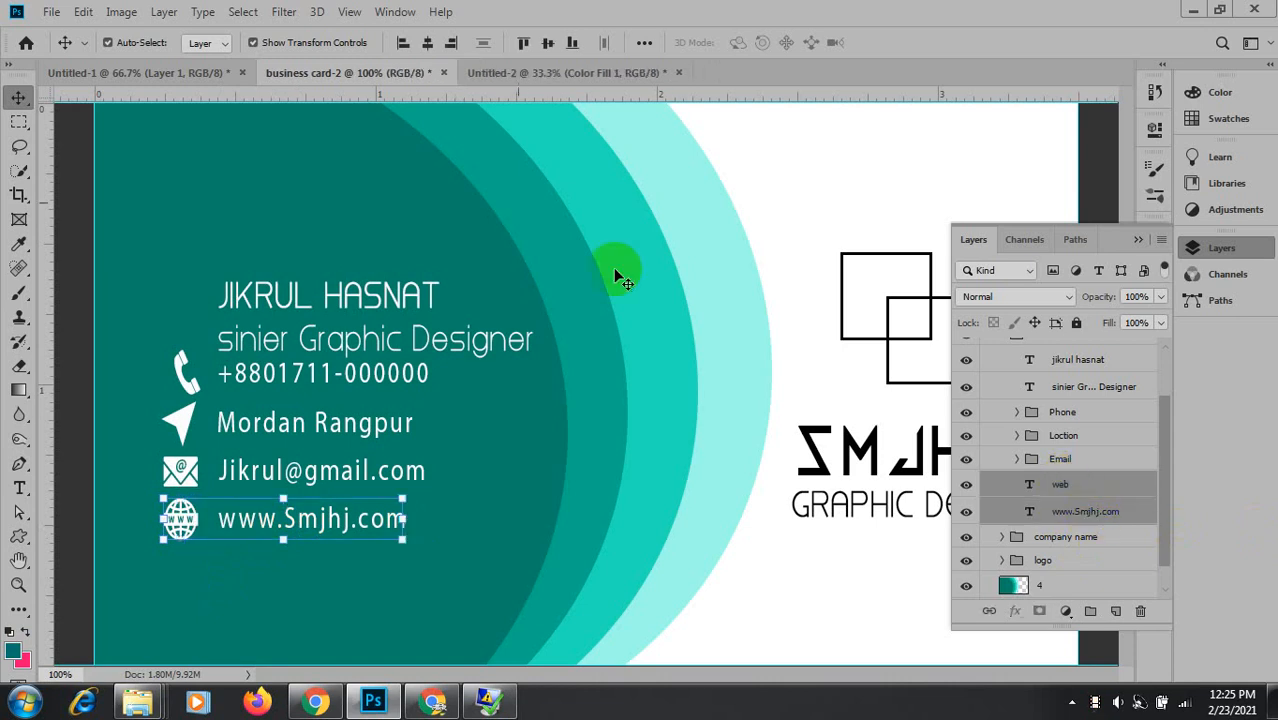
# Group the globe icon and web address layers into a group named 'Web'.
pyautogui.click(551, 42)
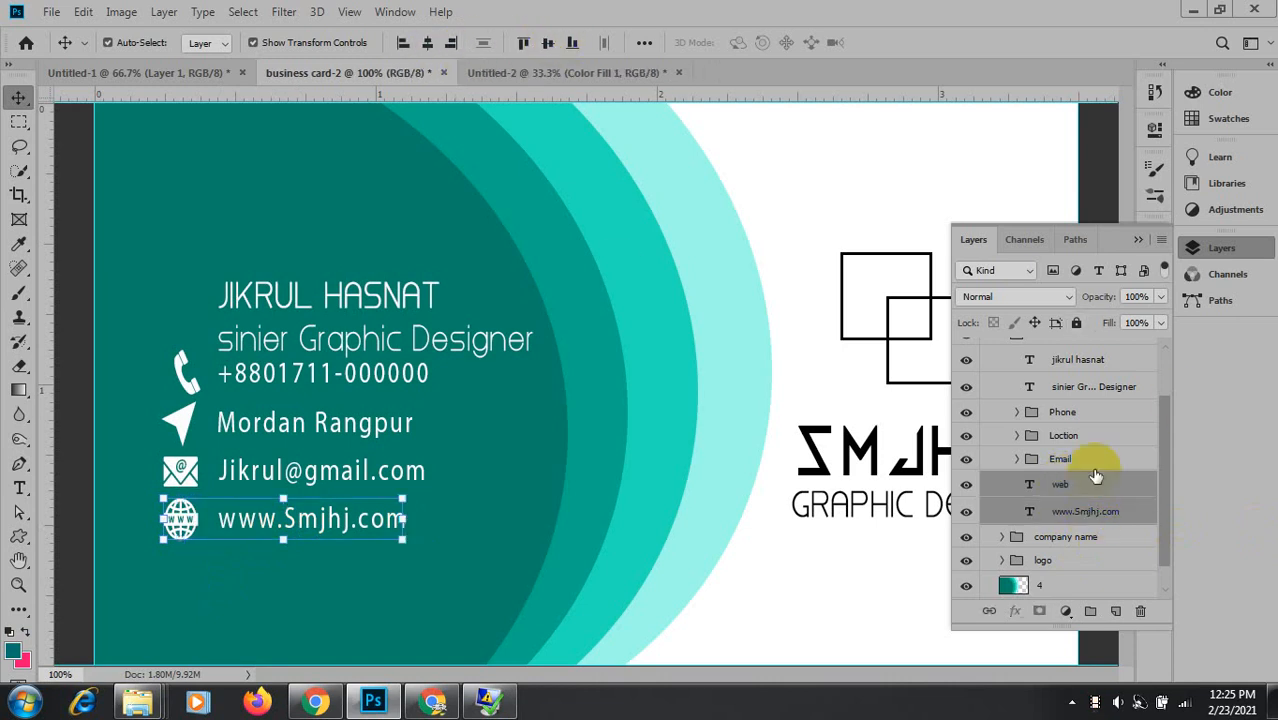
pyautogui.hotkey('ctrl', 'g')
pyautogui.doubleClick(1068, 487)
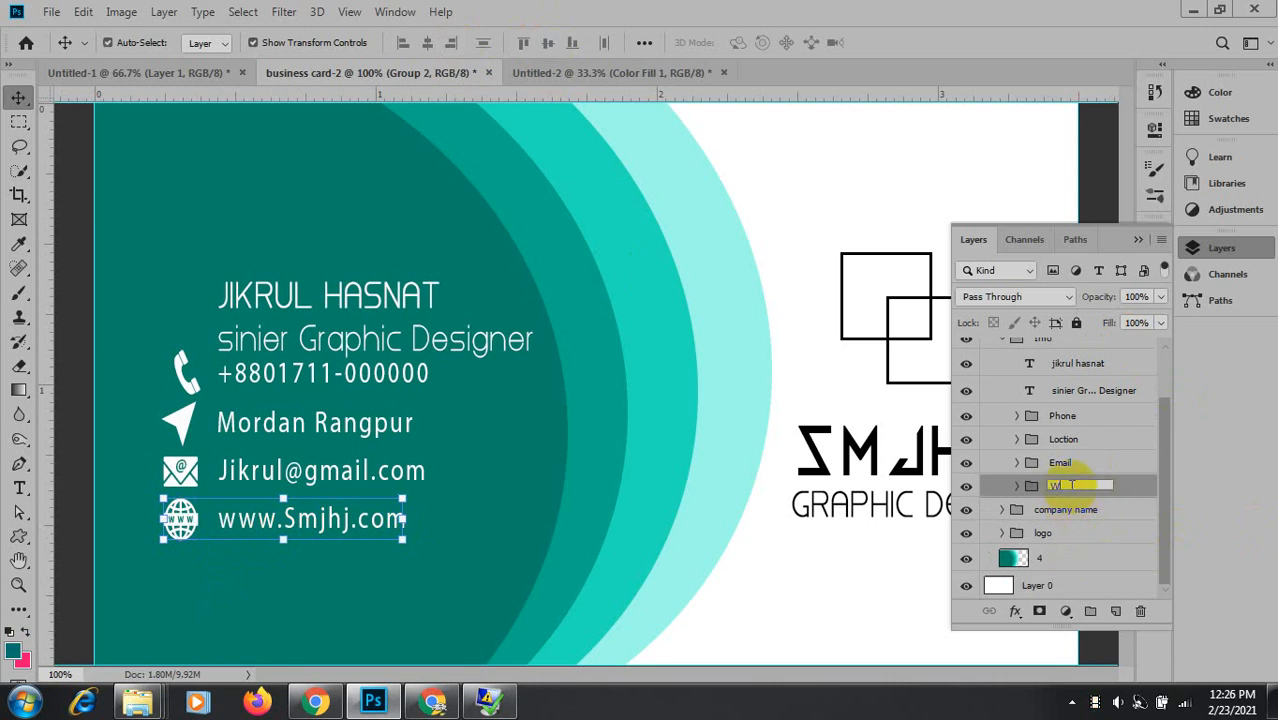
pyautogui.write('Web')
pyautogui.press('Return')
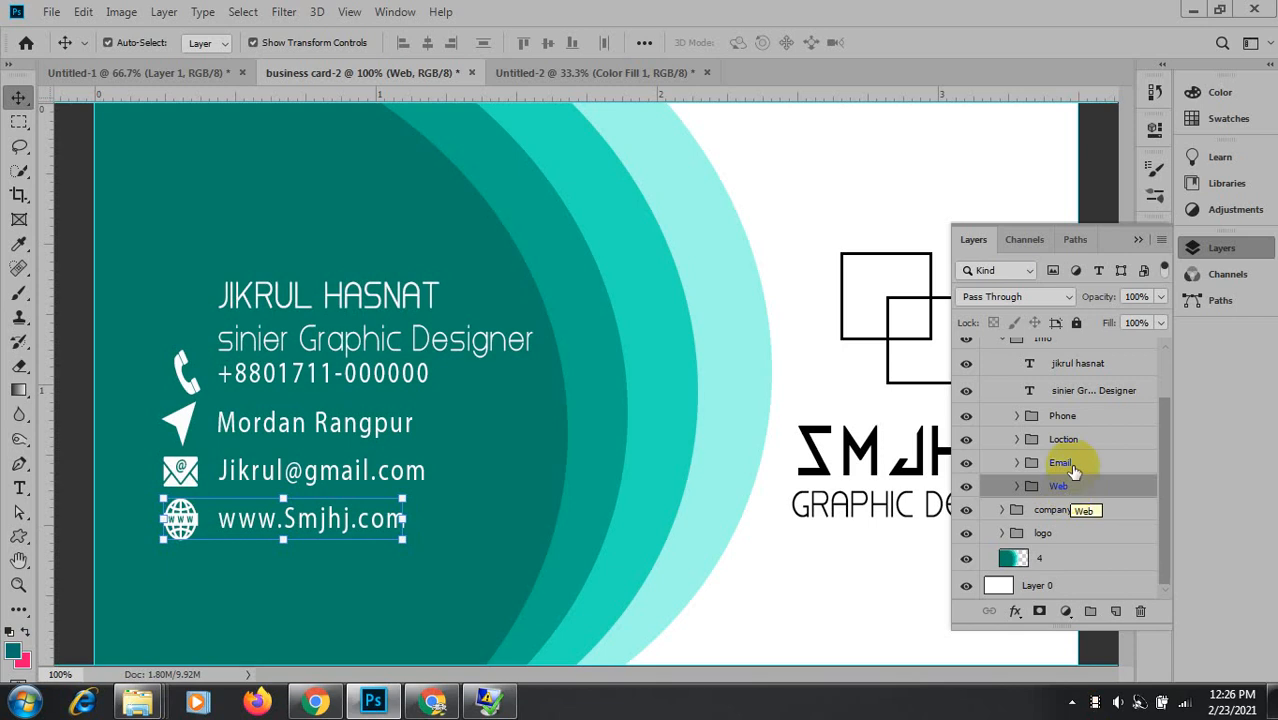
# Group the name and job title layers into a group named 'Name'.
pyautogui.scroll(2, 1075, 482)
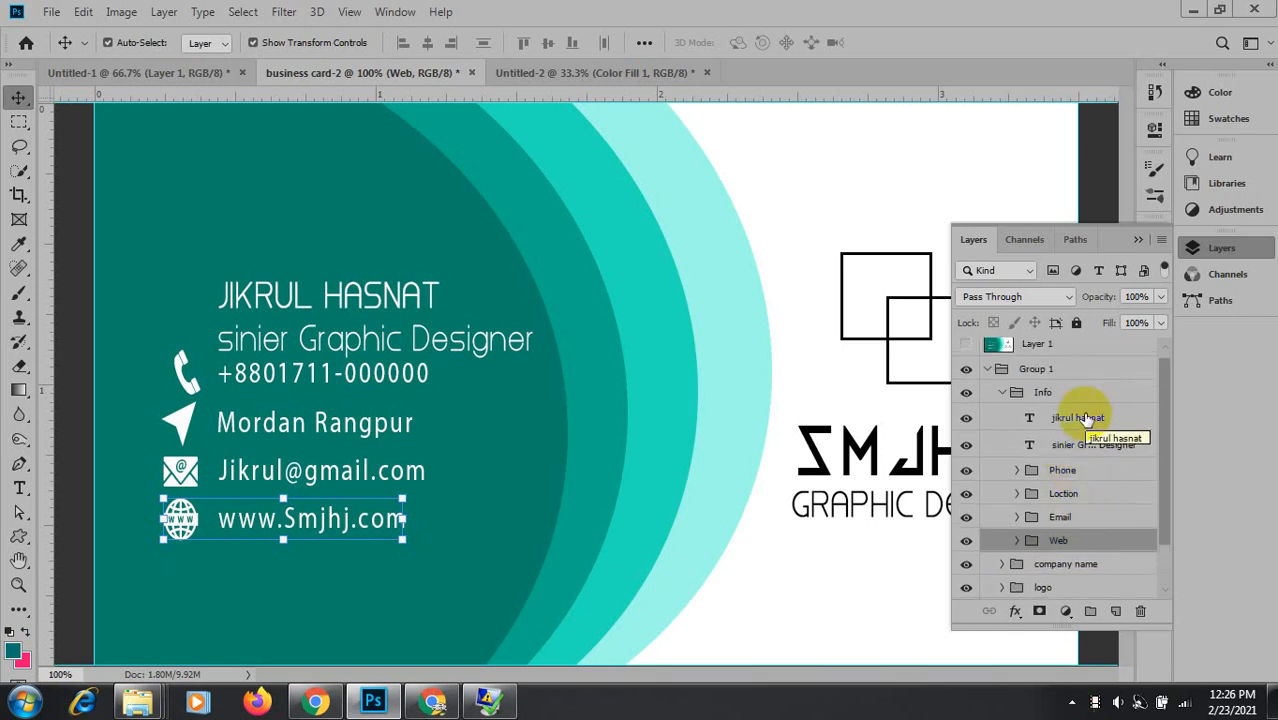
pyautogui.click(1080, 448)
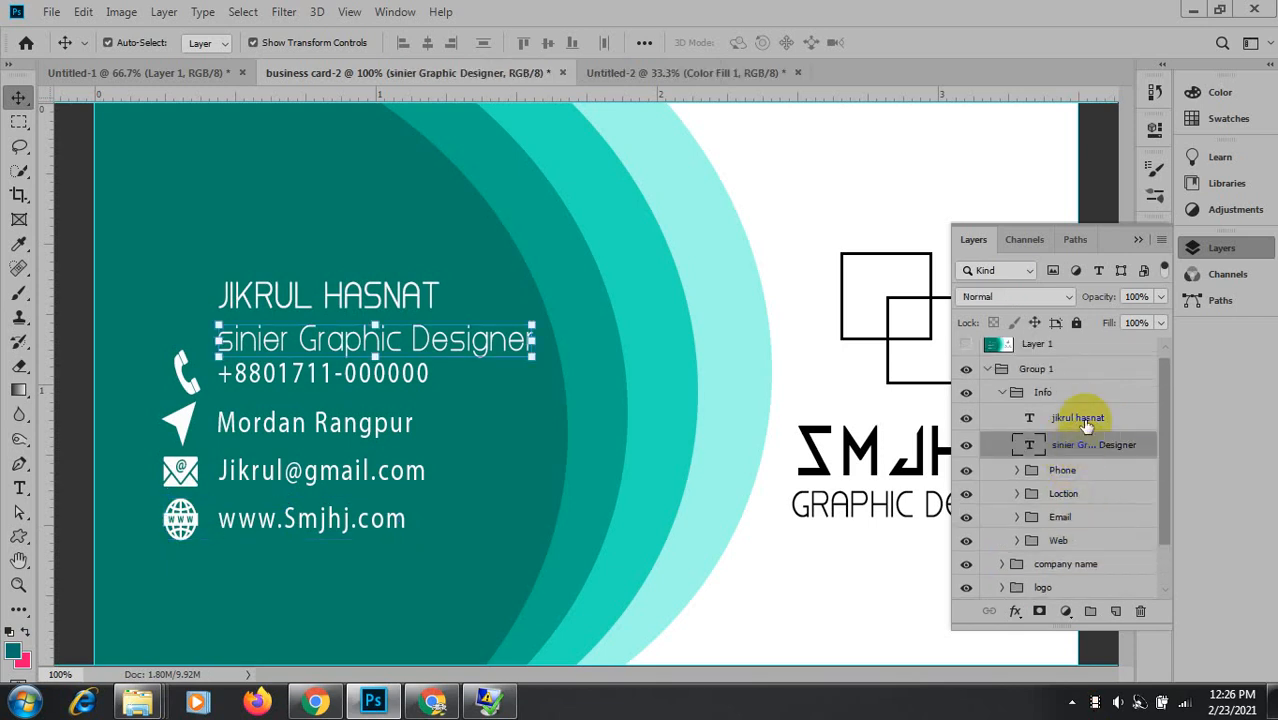
pyautogui.keyDown('shift'); pyautogui.click(1078, 418); pyautogui.keyUp('shift')
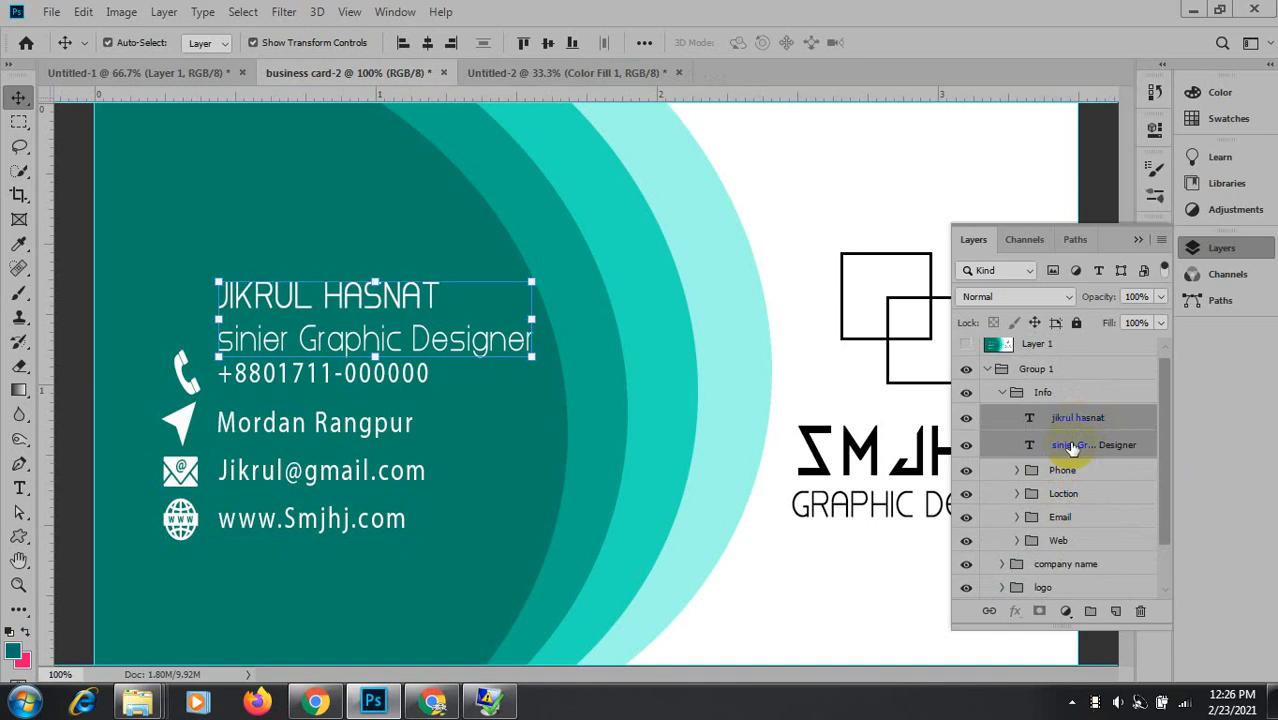
pyautogui.hotkey('ctrl', 'g')
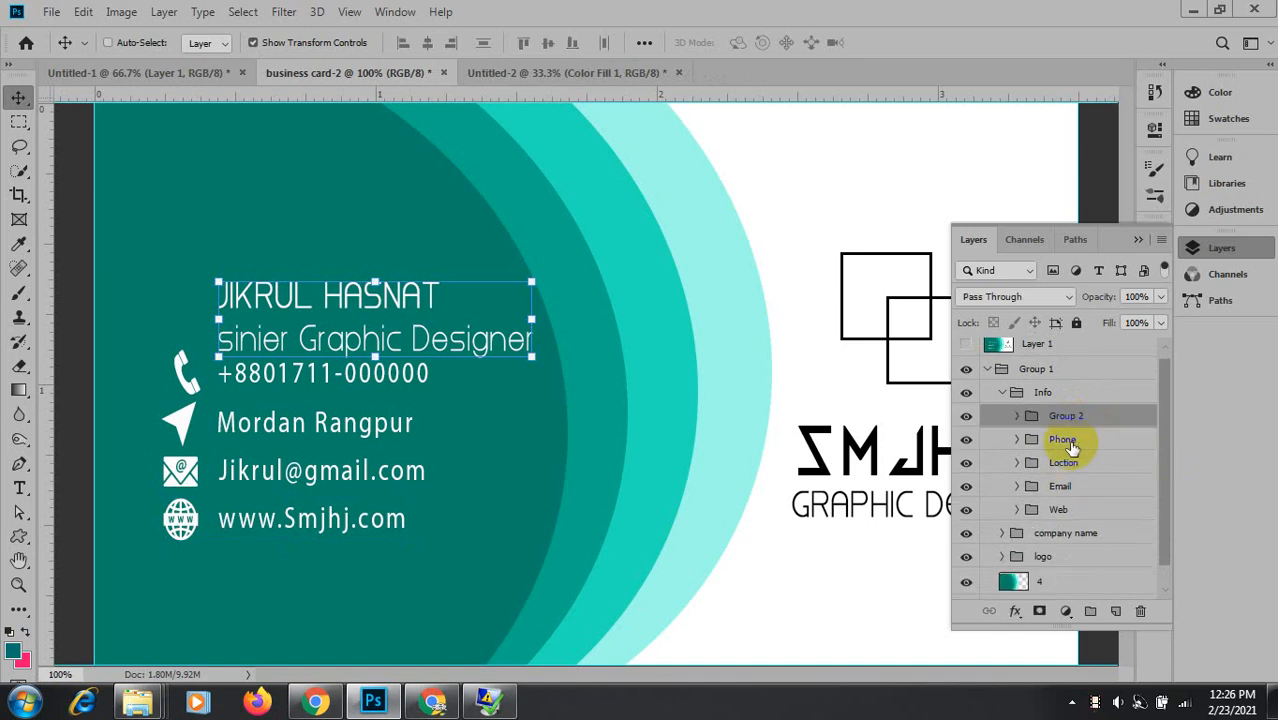
pyautogui.doubleClick(1066, 418)
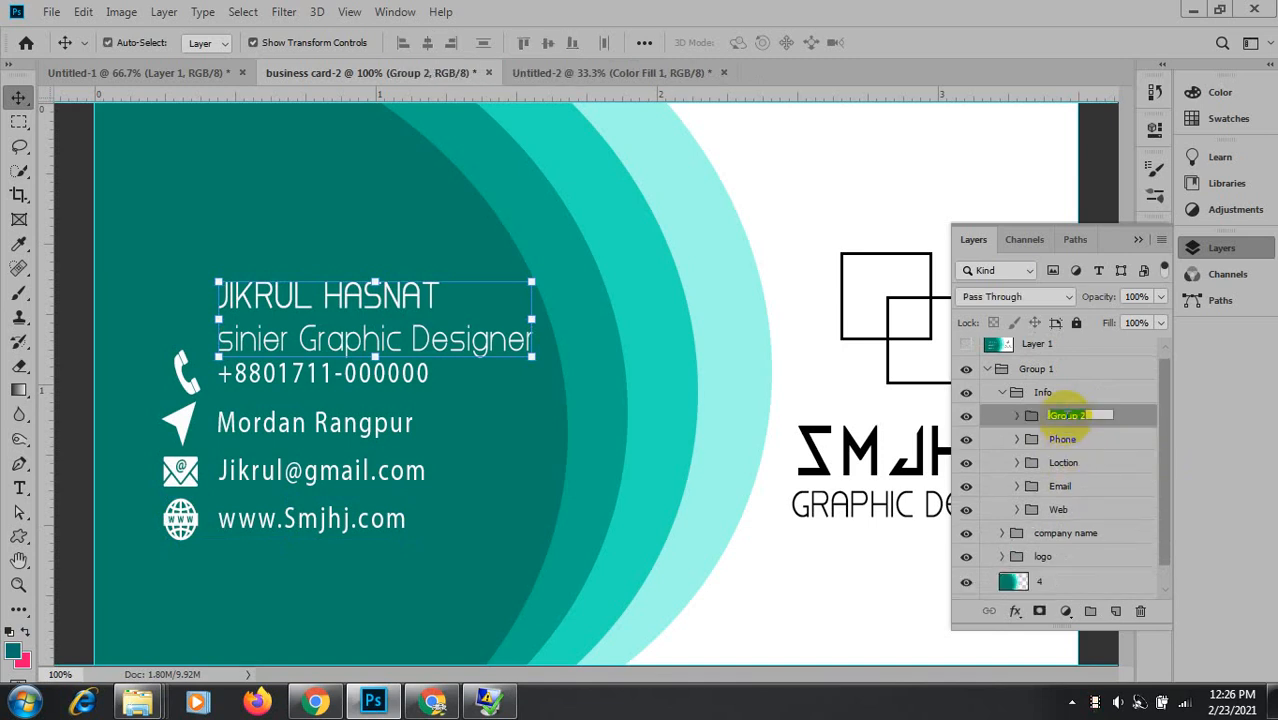
pyautogui.write('Name')
pyautogui.press('Return')
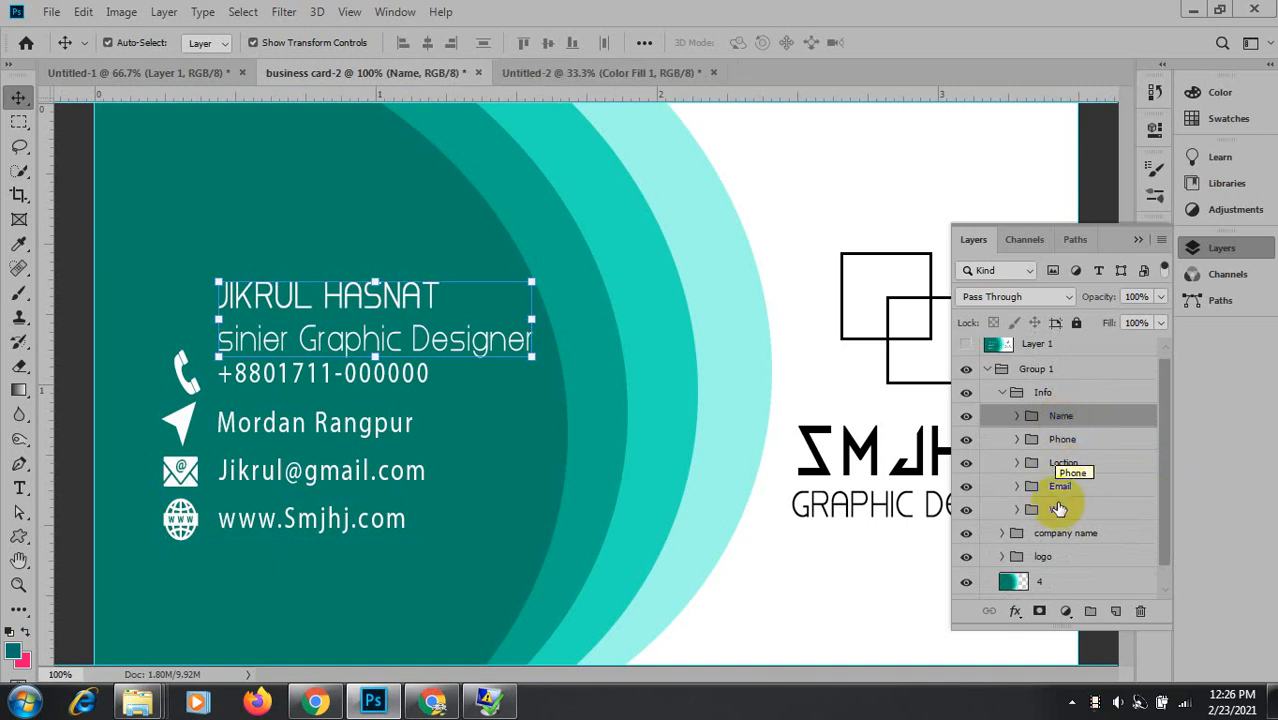
# Align the Name through Web groups on their left edges and distribute them by bottom edges.
pyautogui.keyDown('shift'); pyautogui.click(1060, 512); pyautogui.keyUp('shift')
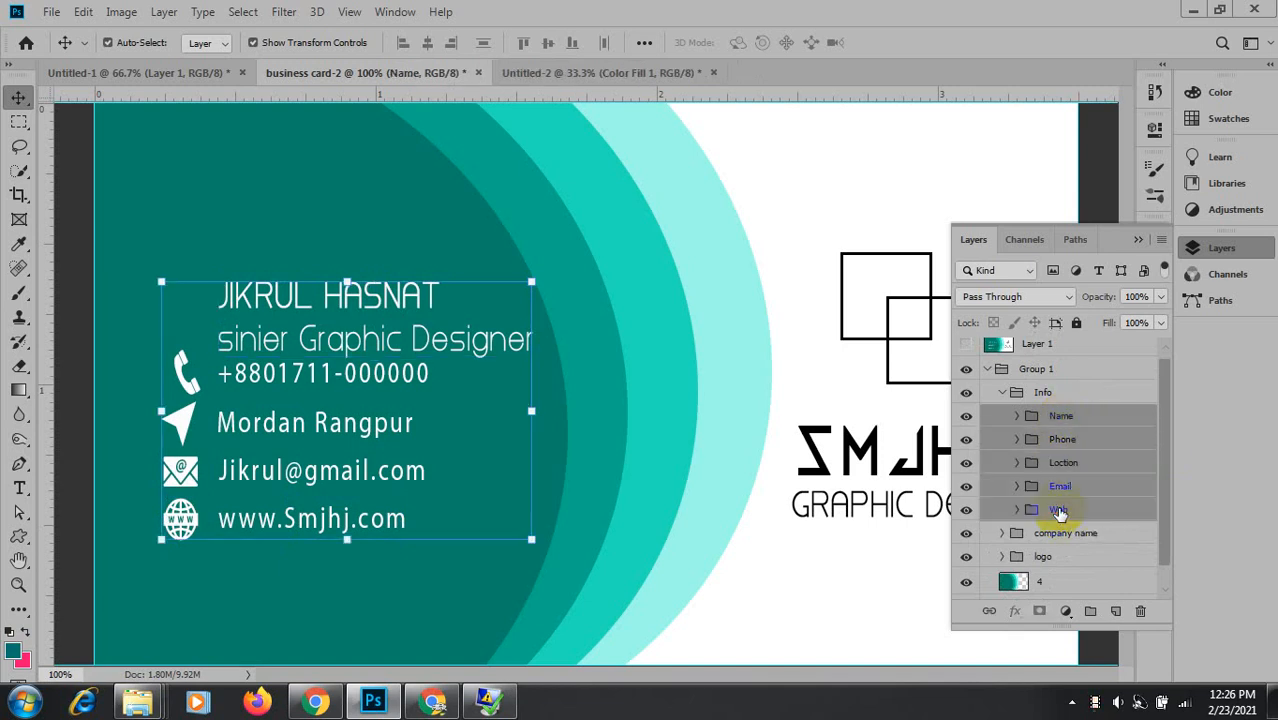
pyautogui.click(402, 44)
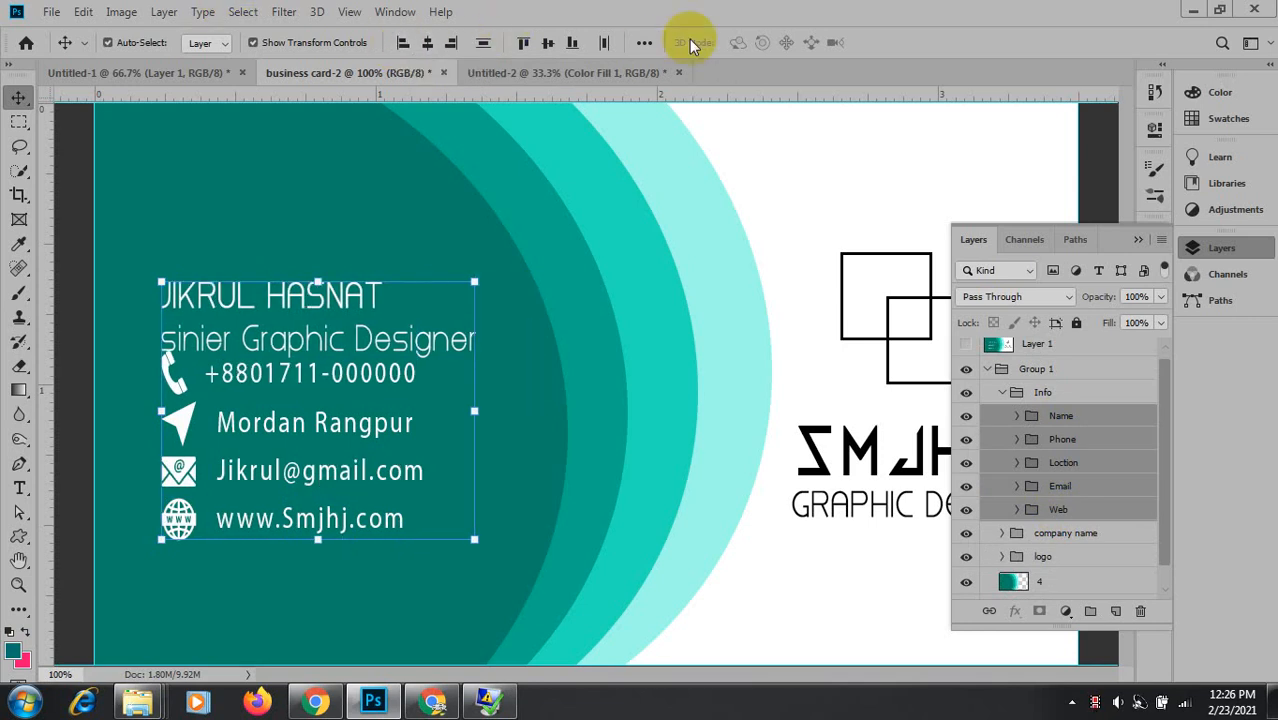
pyautogui.click(644, 42)
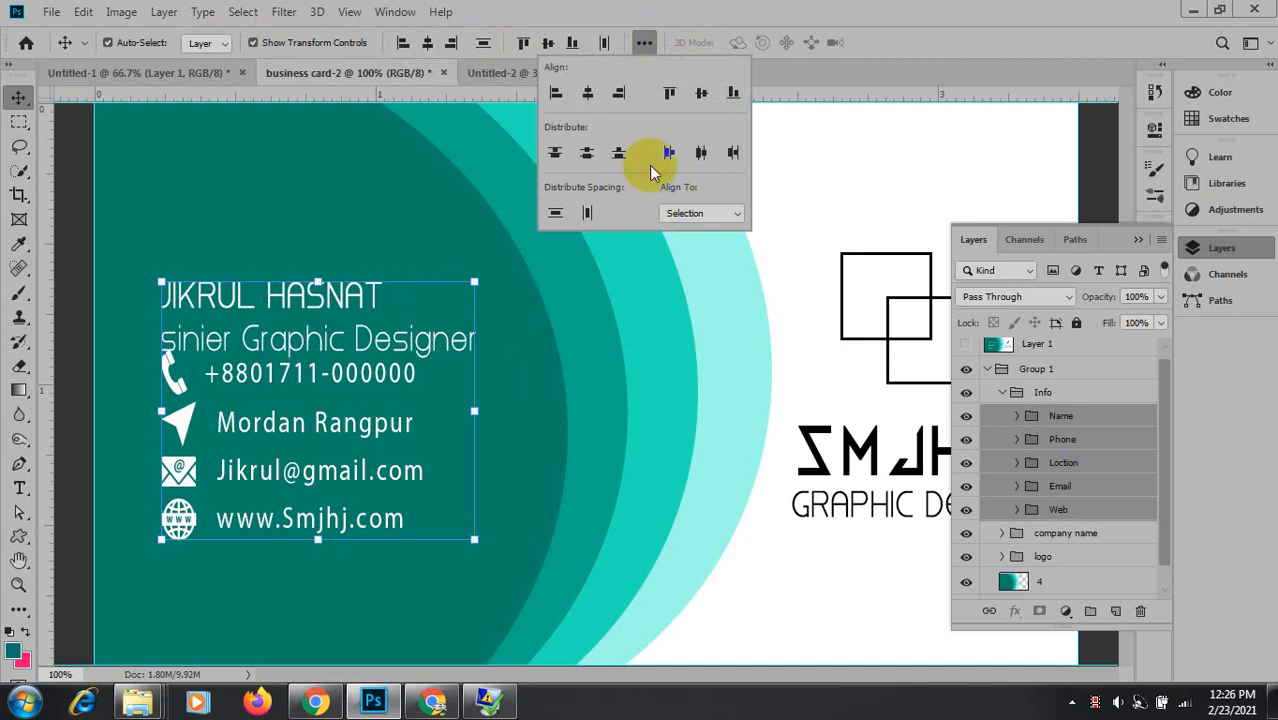
pyautogui.click(596, 157)
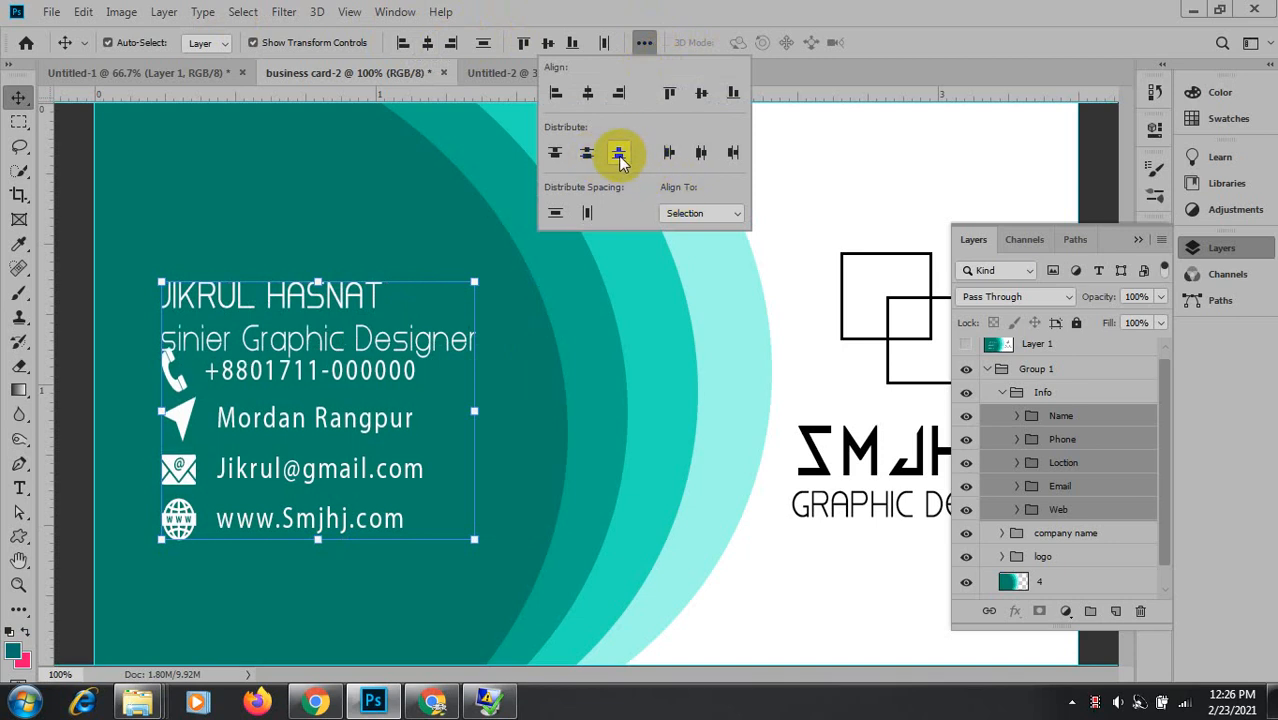
pyautogui.click(618, 155)
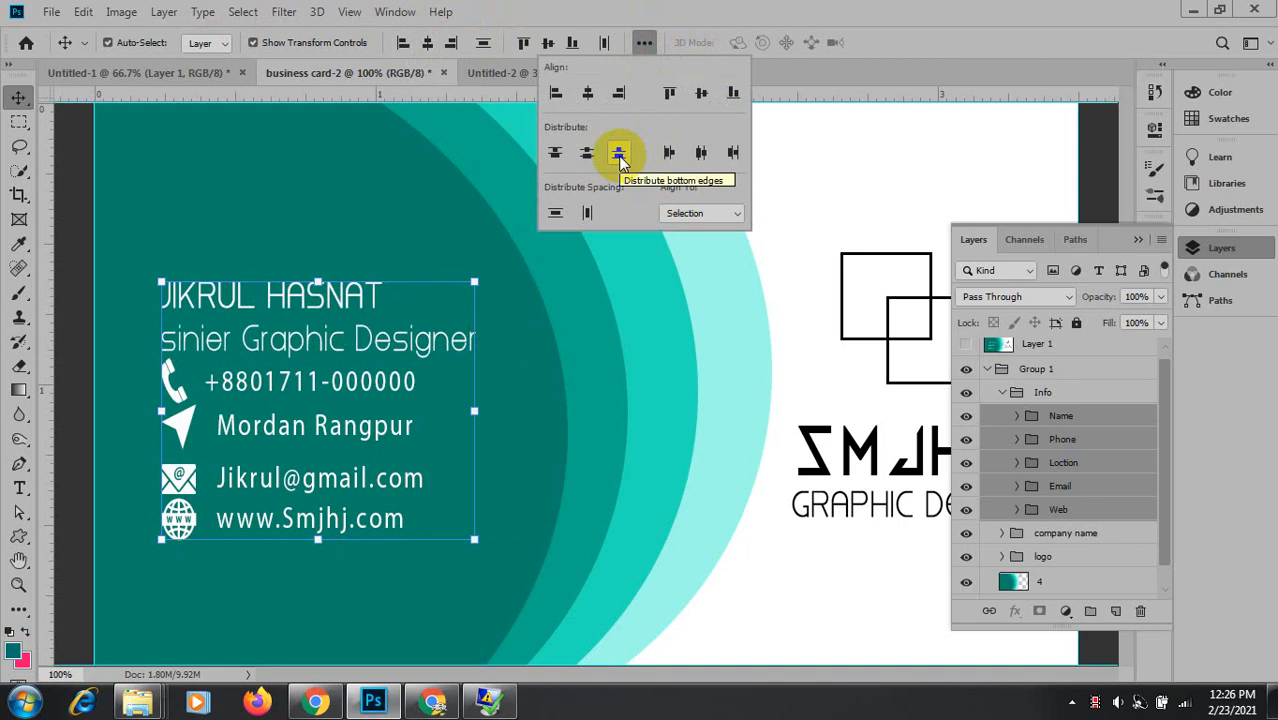
pyautogui.click(643, 42)
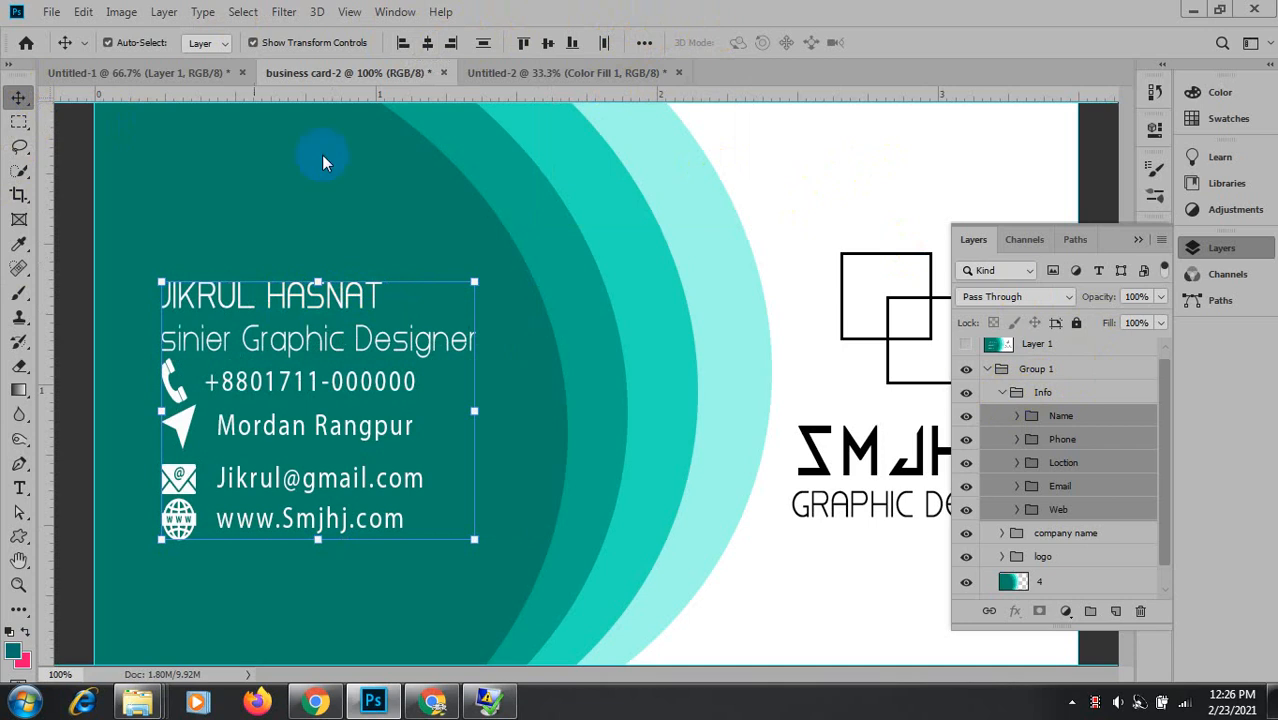
# Set Auto-Select to Group, load Layer 0 as a selection, and vertically centre the Info group on the card.
pyautogui.click(222, 44)
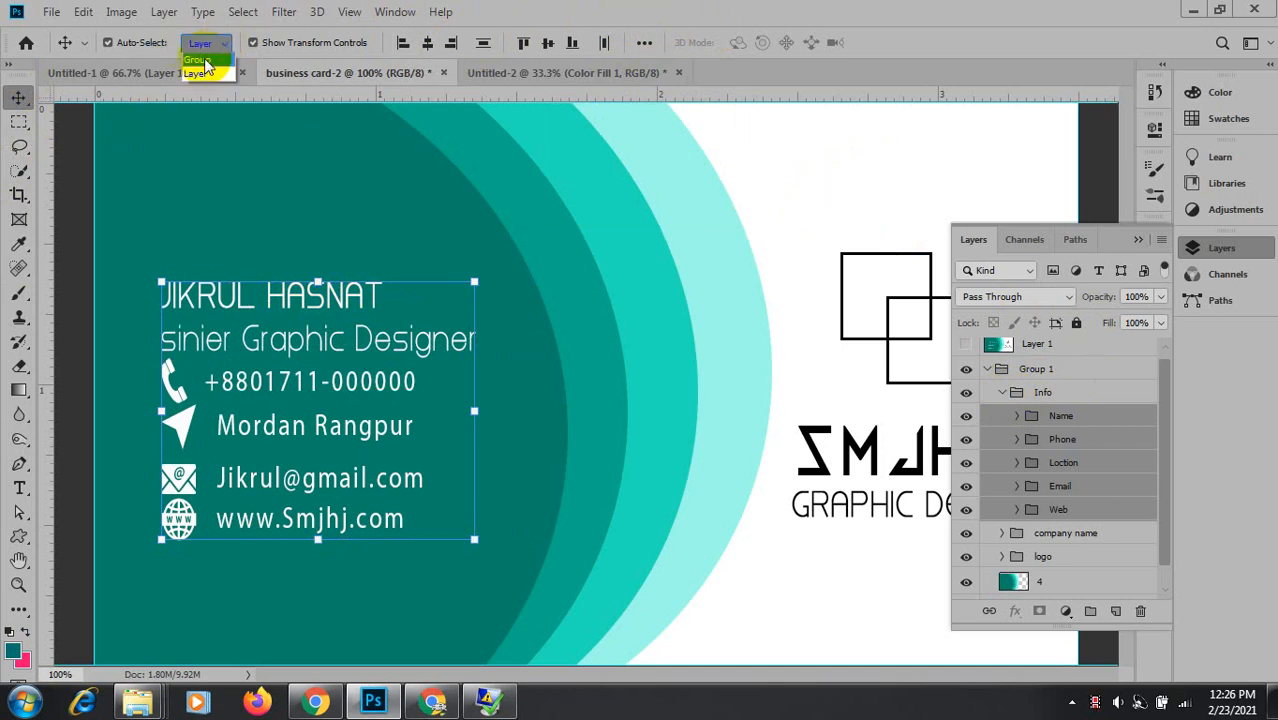
pyautogui.click(200, 61)
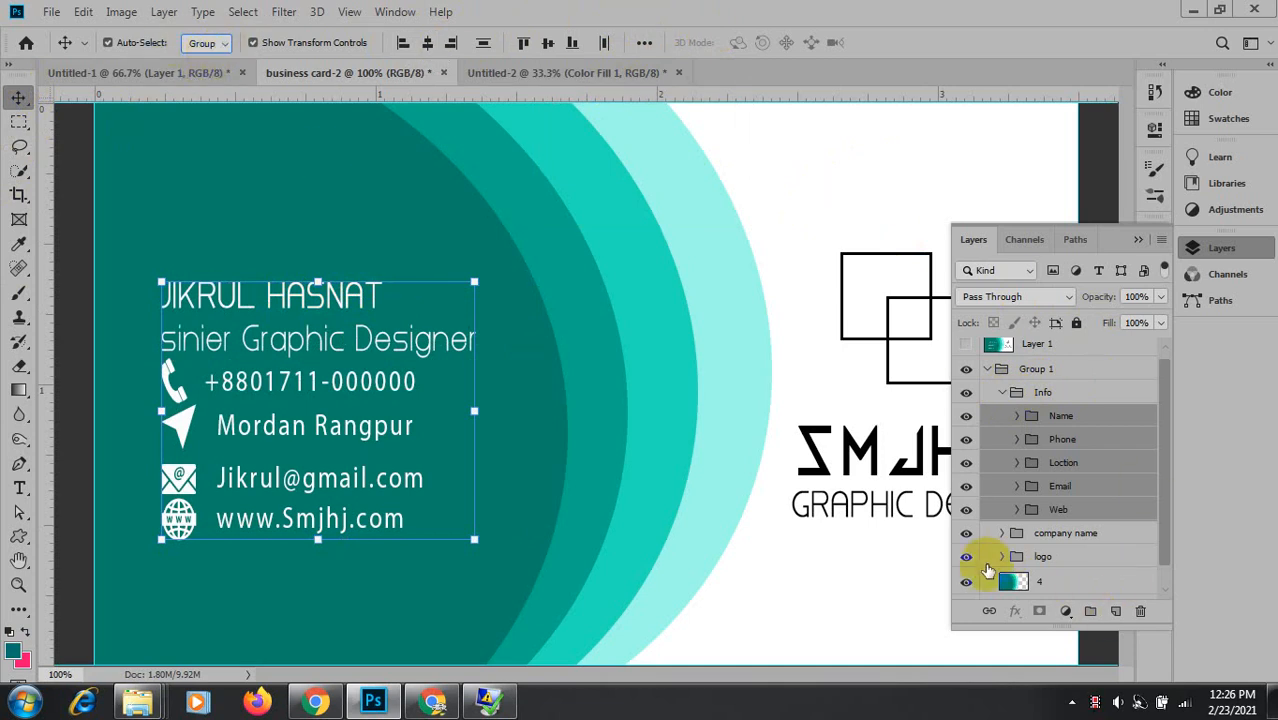
pyautogui.moveTo(1165, 435); pyautogui.dragTo(1164, 492)
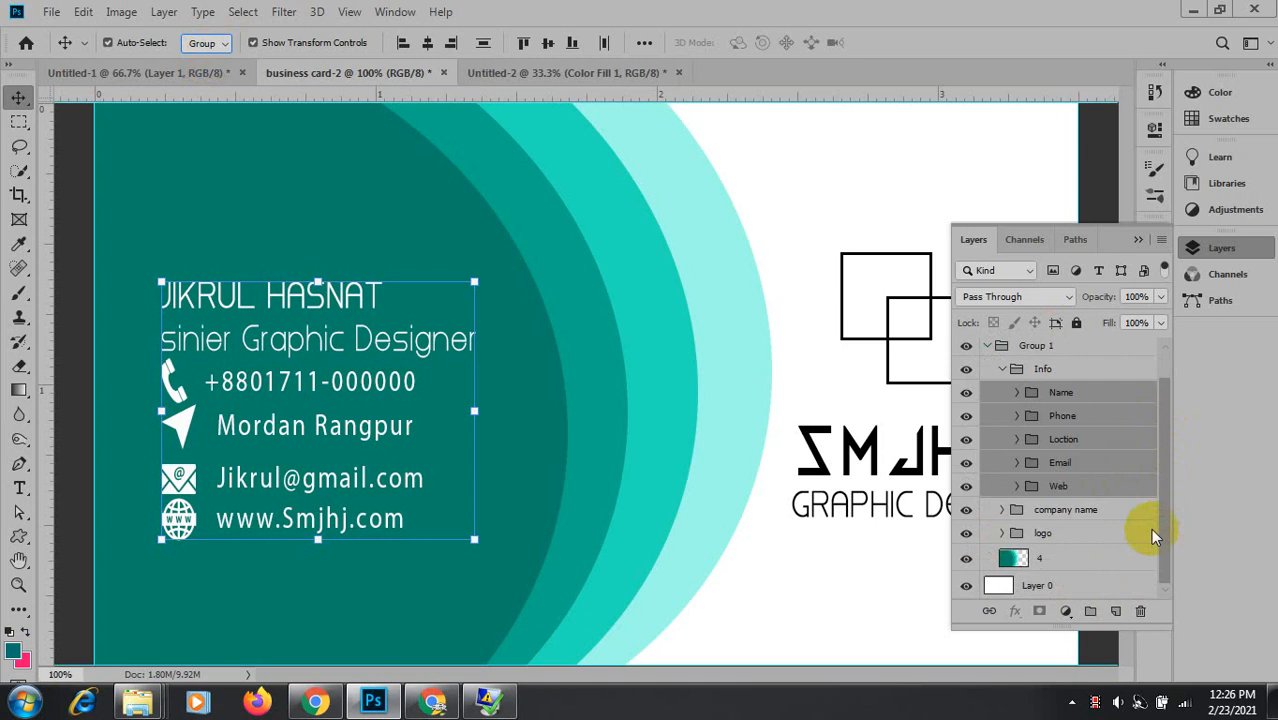
pyautogui.keyDown('ctrl'); pyautogui.click(1003, 588); pyautogui.keyUp('ctrl')
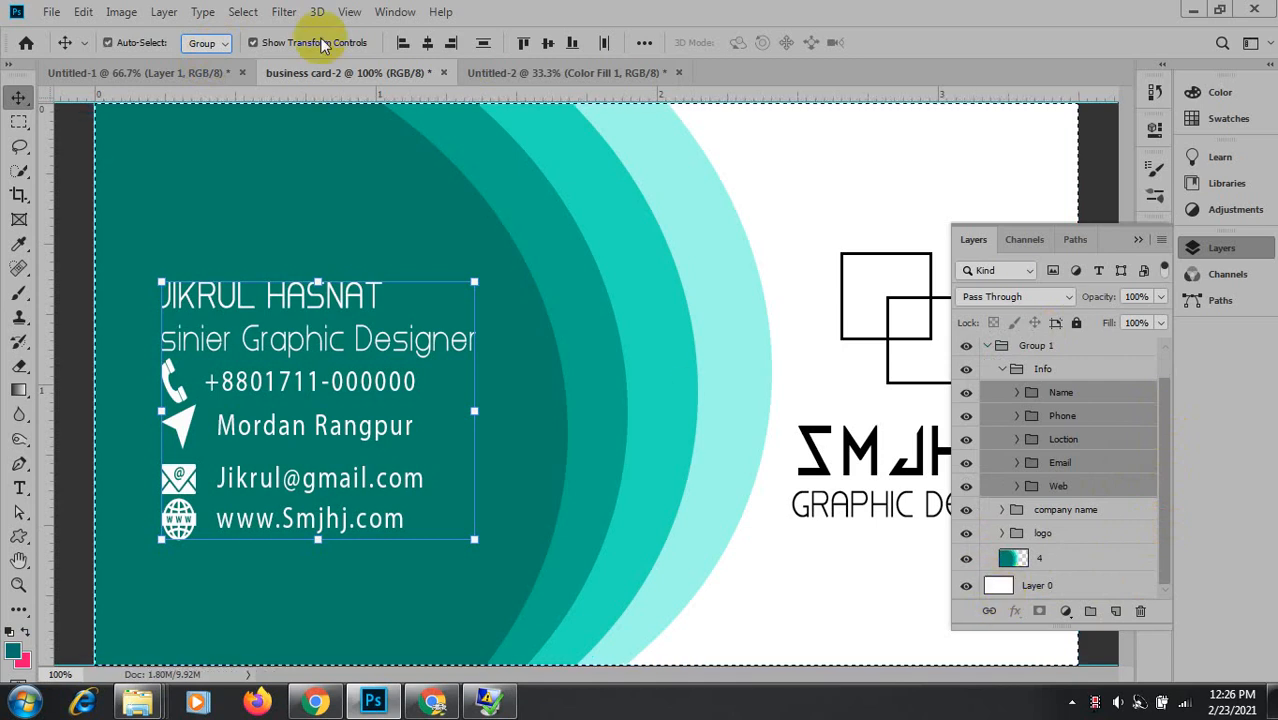
pyautogui.click(548, 45)
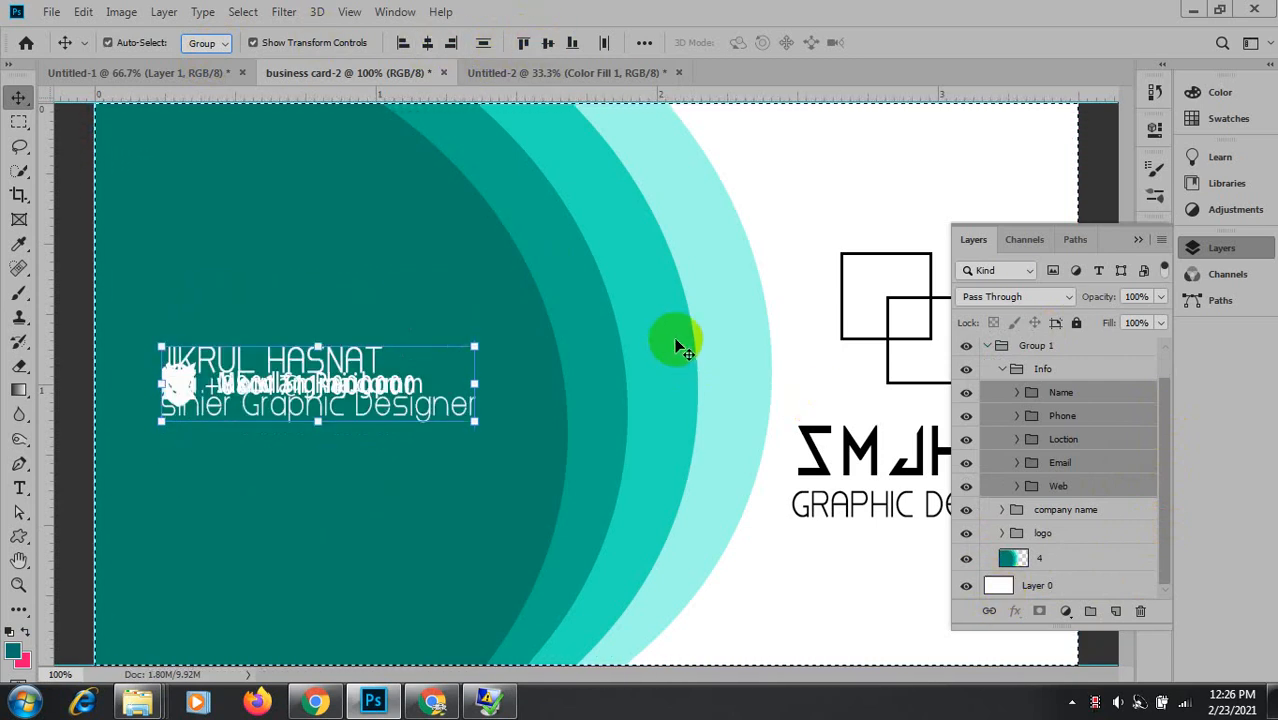
pyautogui.hotkey('ctrl', 'z')
pyautogui.moveTo(673, 337); pyautogui.dragTo(1013, 377)
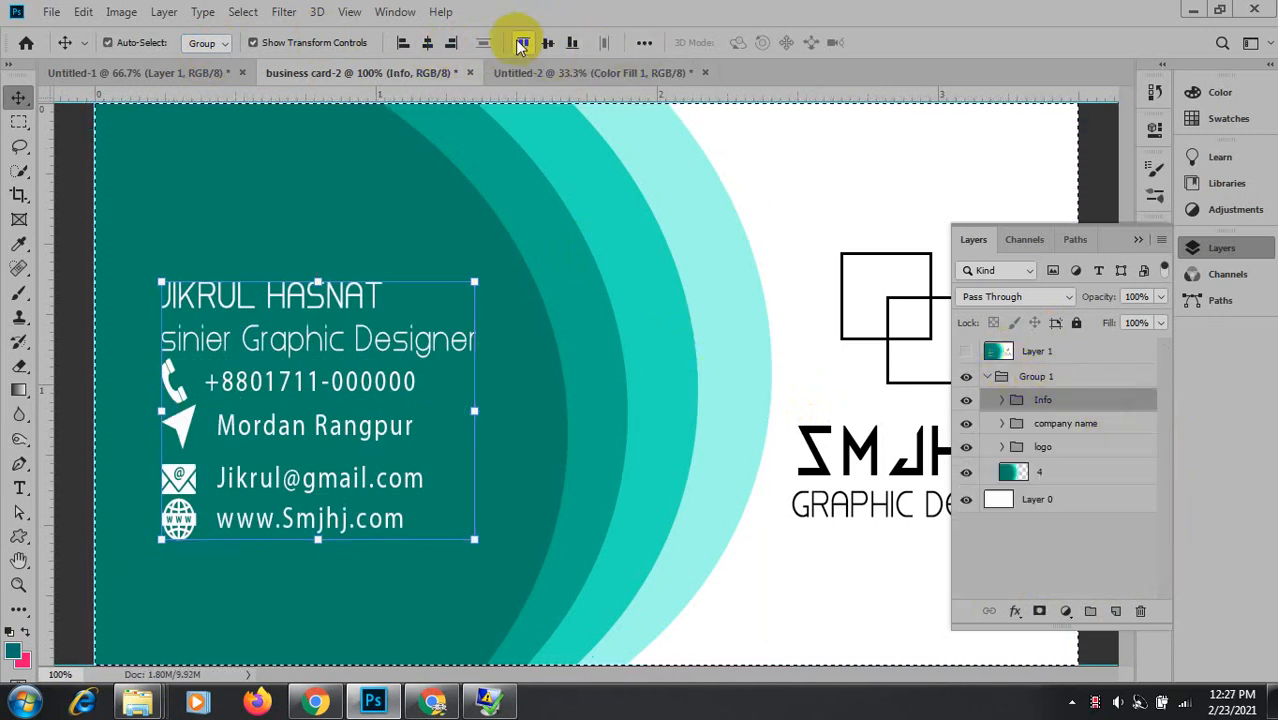
pyautogui.click(547, 43)
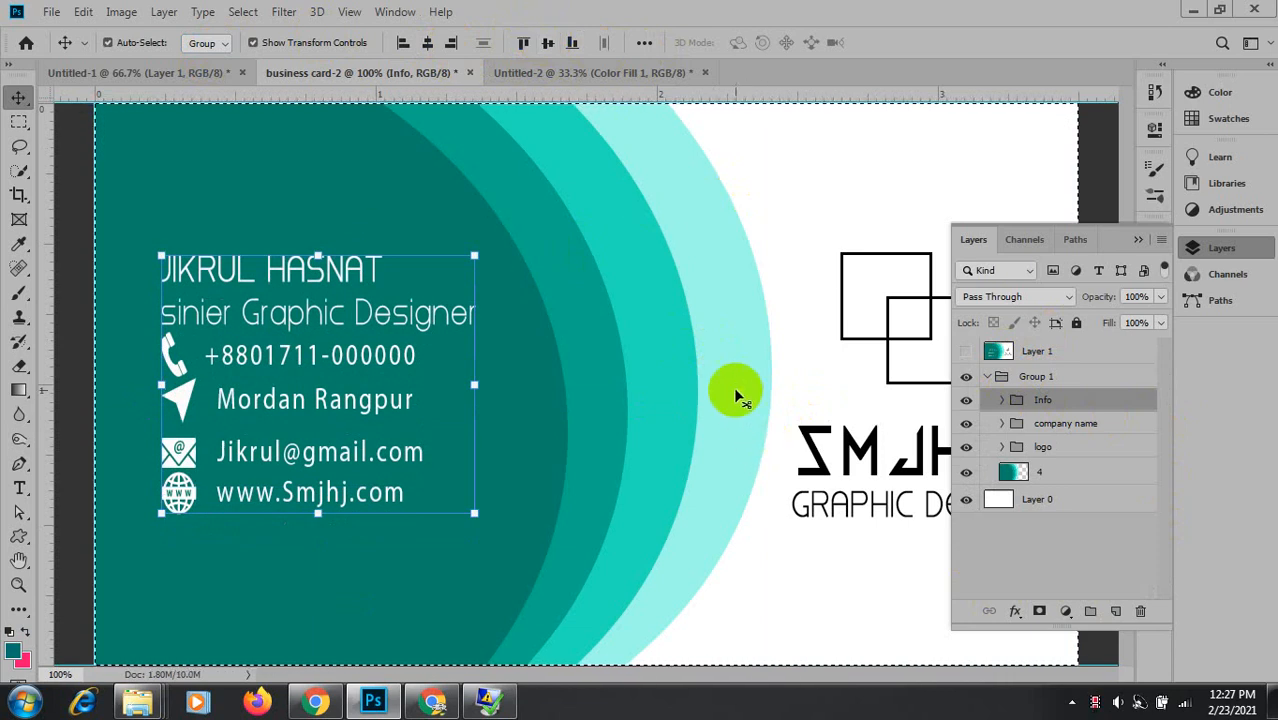
pyautogui.hotkey('ctrl', '-')
pyautogui.hotkey('ctrl', '-')
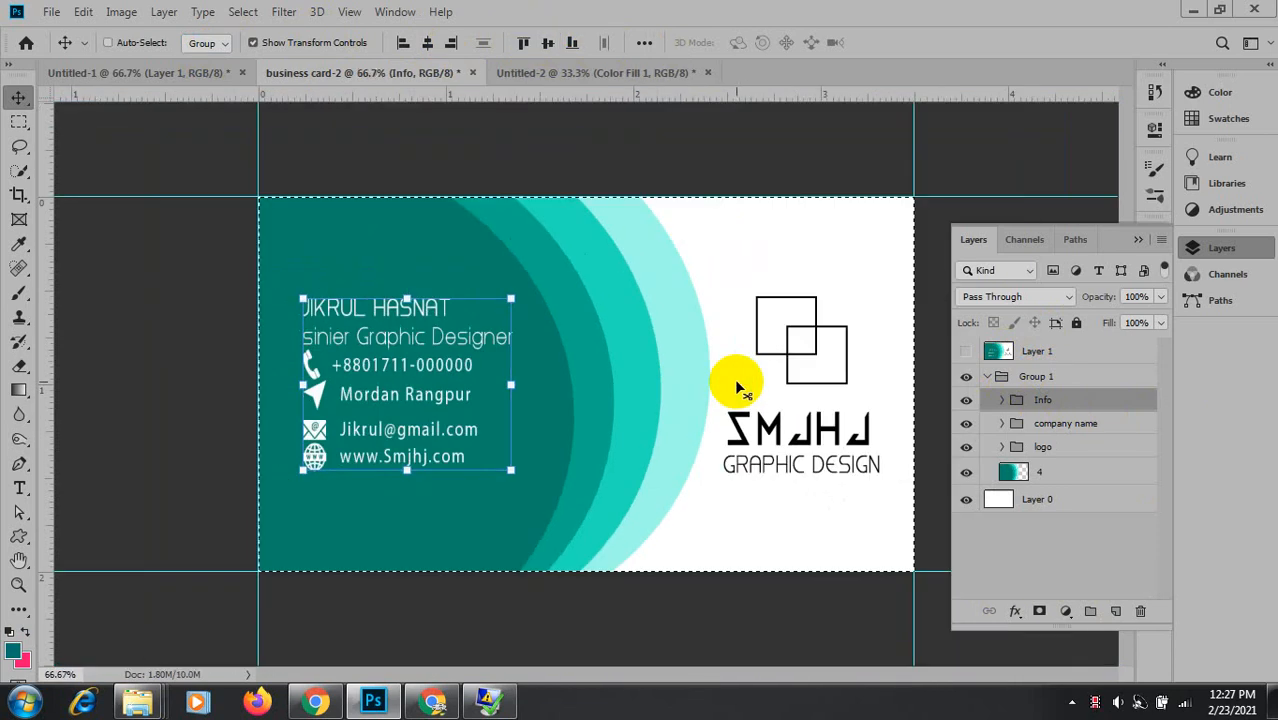
pyautogui.click(222, 420)
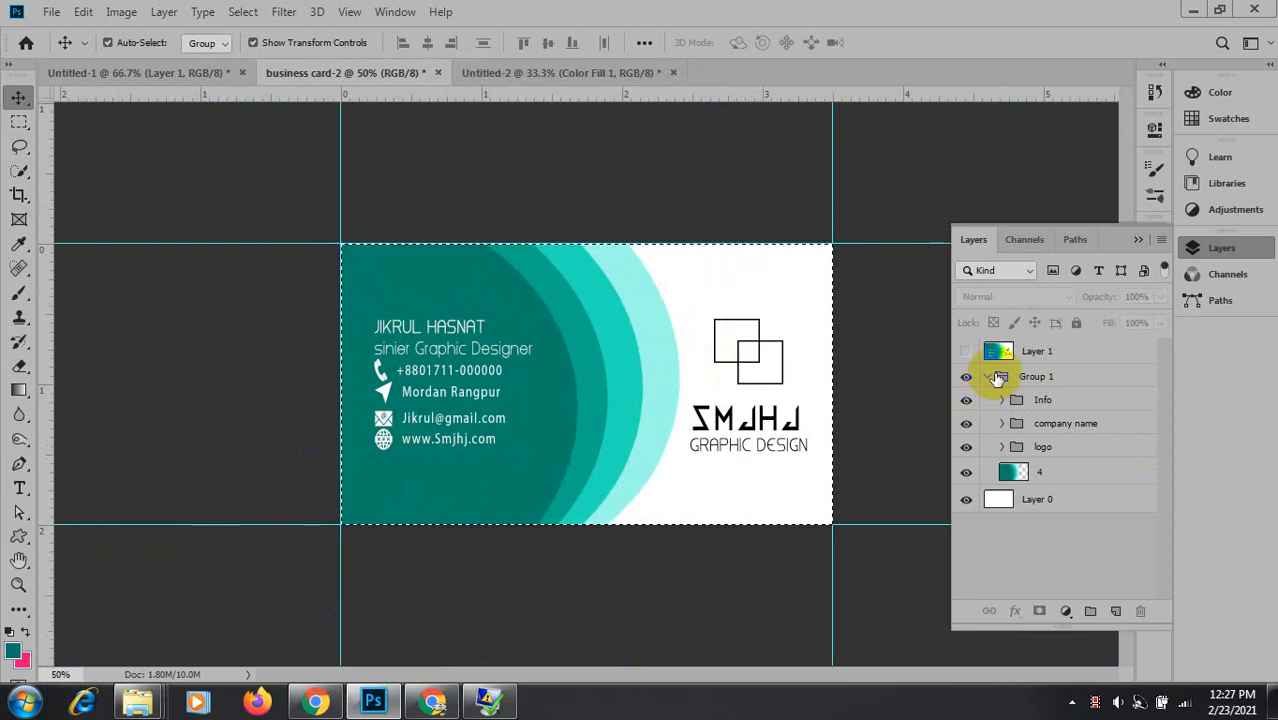
# Clear the card selection, expand the Info group, and select the Phone through Web groups.
pyautogui.hotkey('ctrl', 'd')
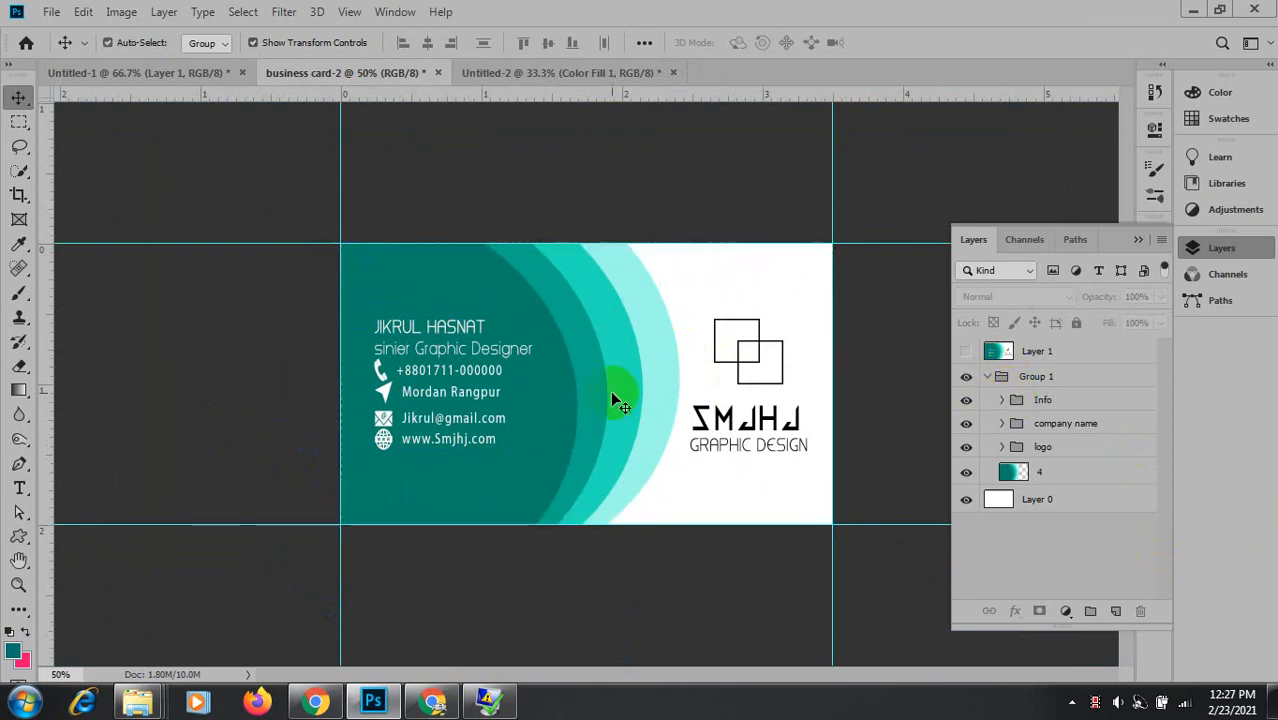
pyautogui.click(1012, 402)
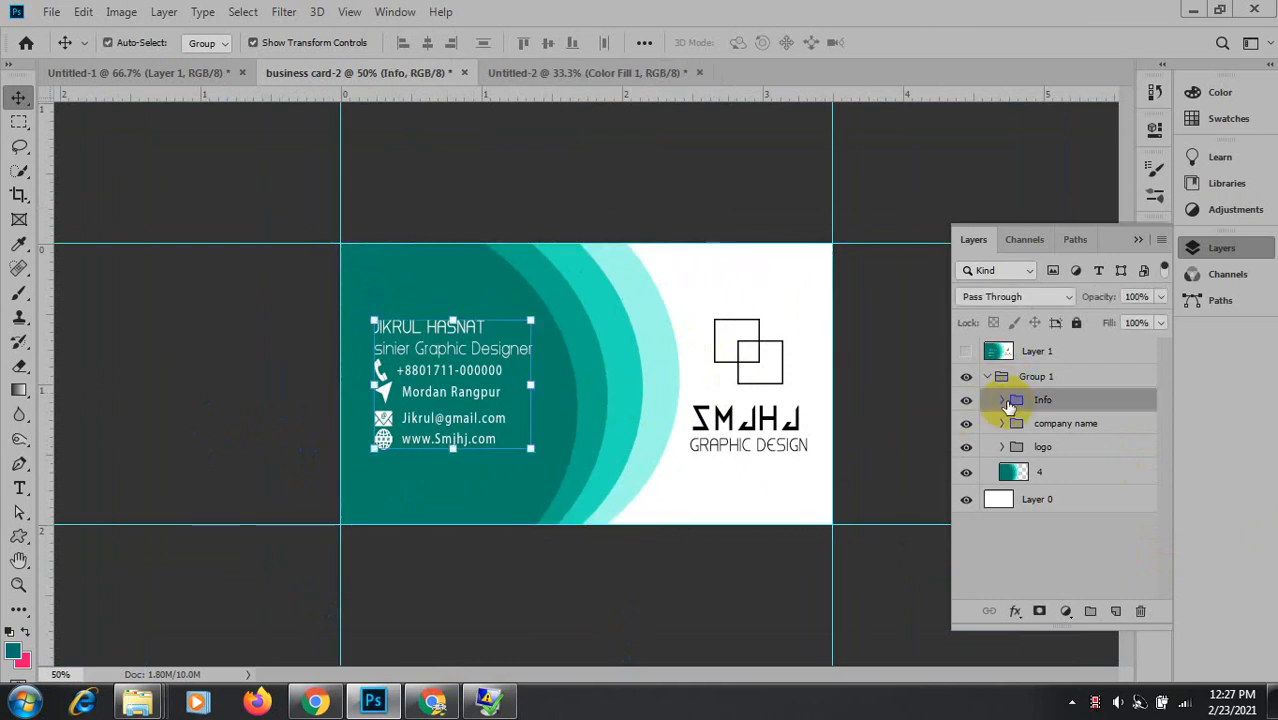
pyautogui.click(1002, 400)
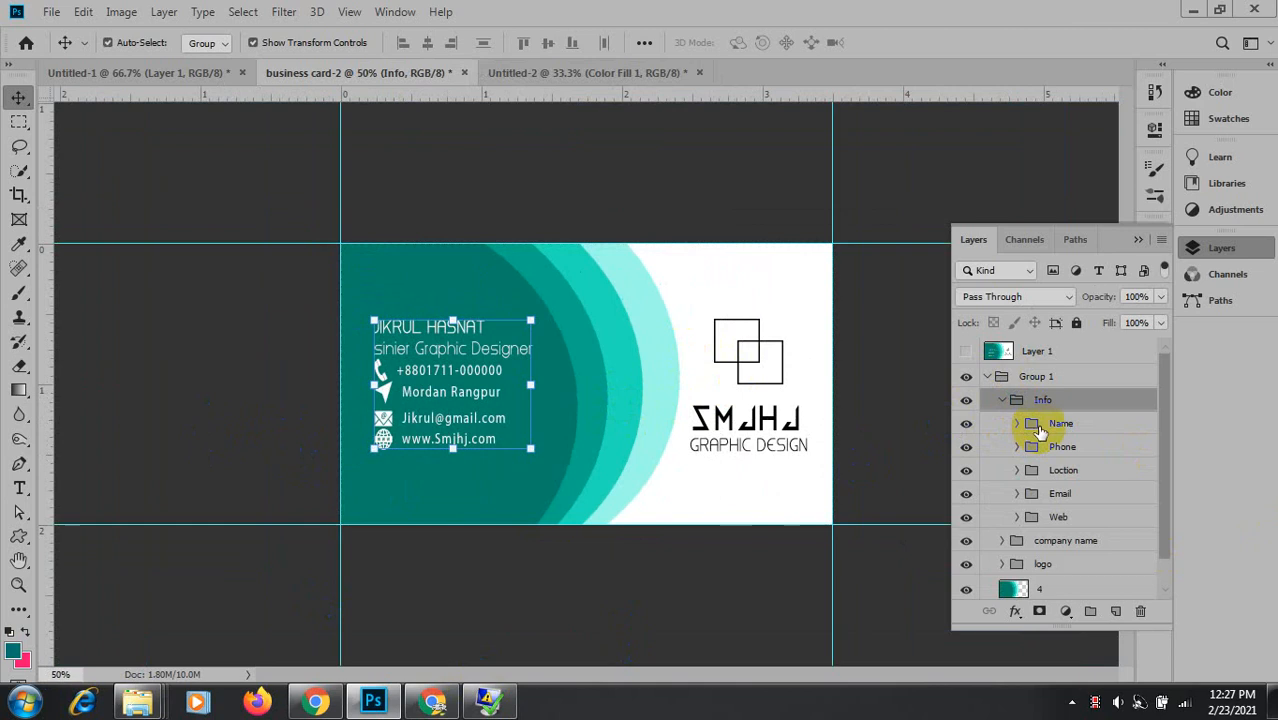
pyautogui.hotkey('ctrl', '+')
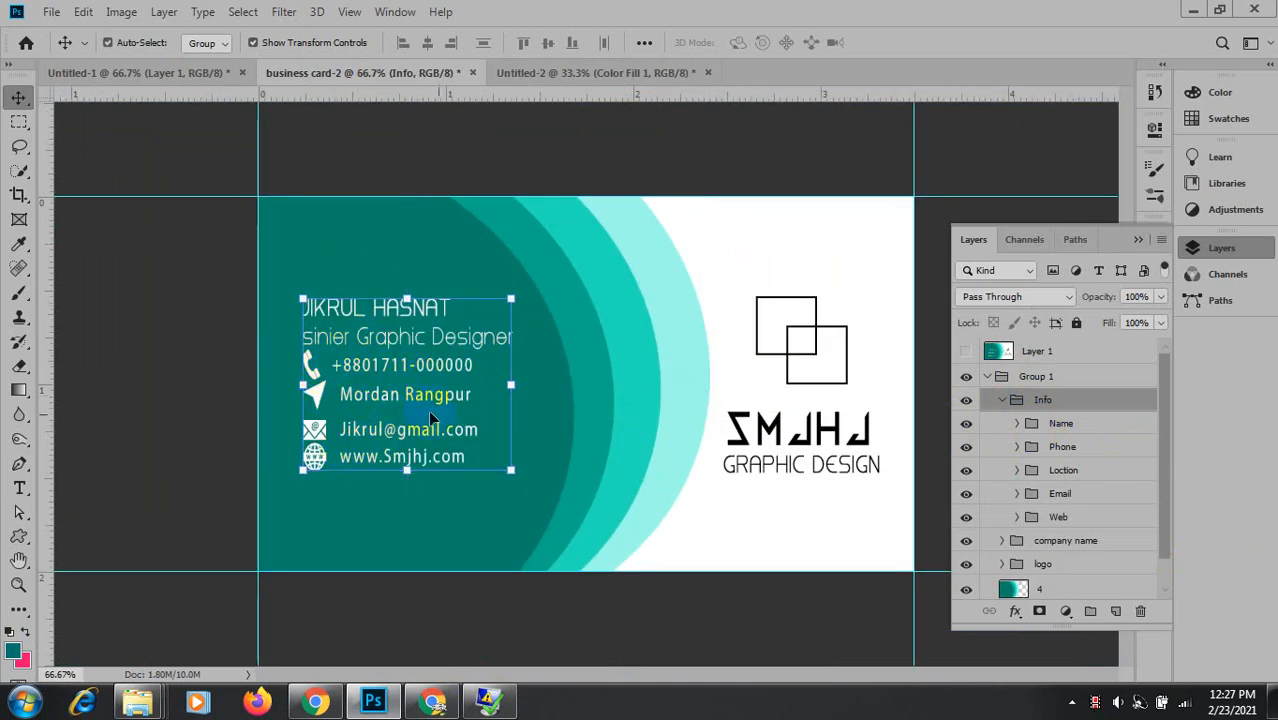
pyautogui.click(1062, 424)
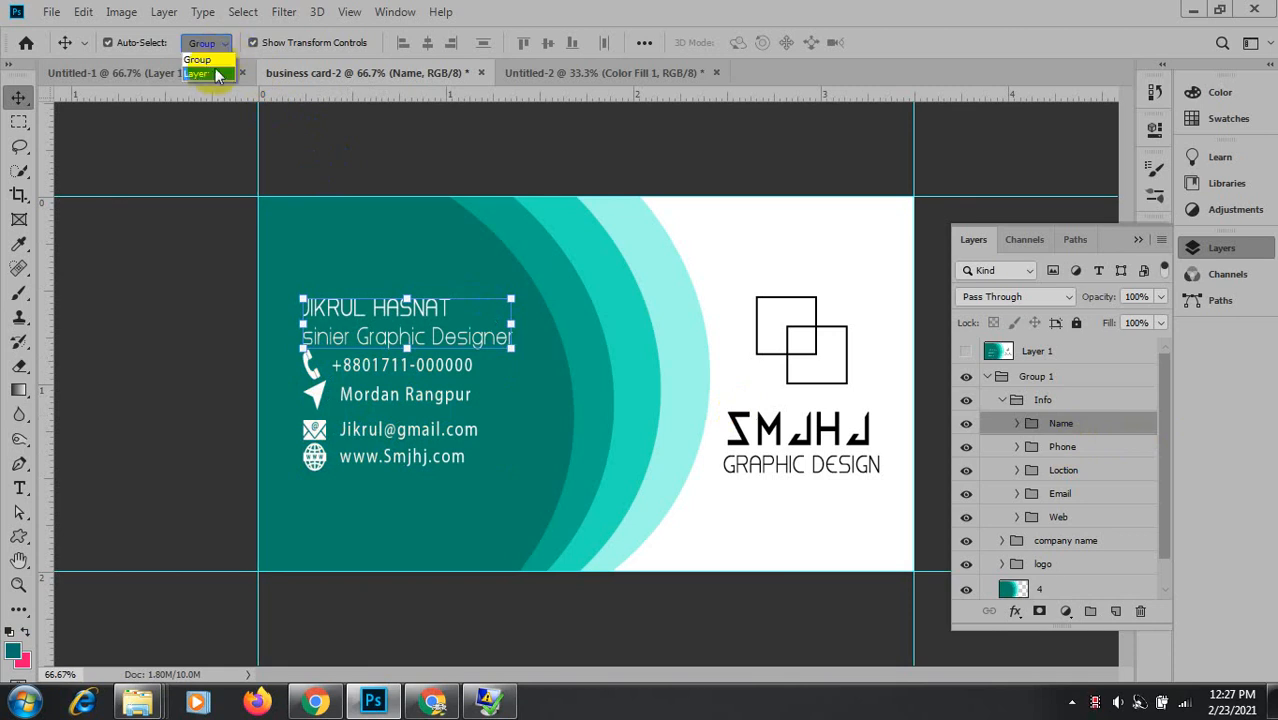
pyautogui.click(213, 68)
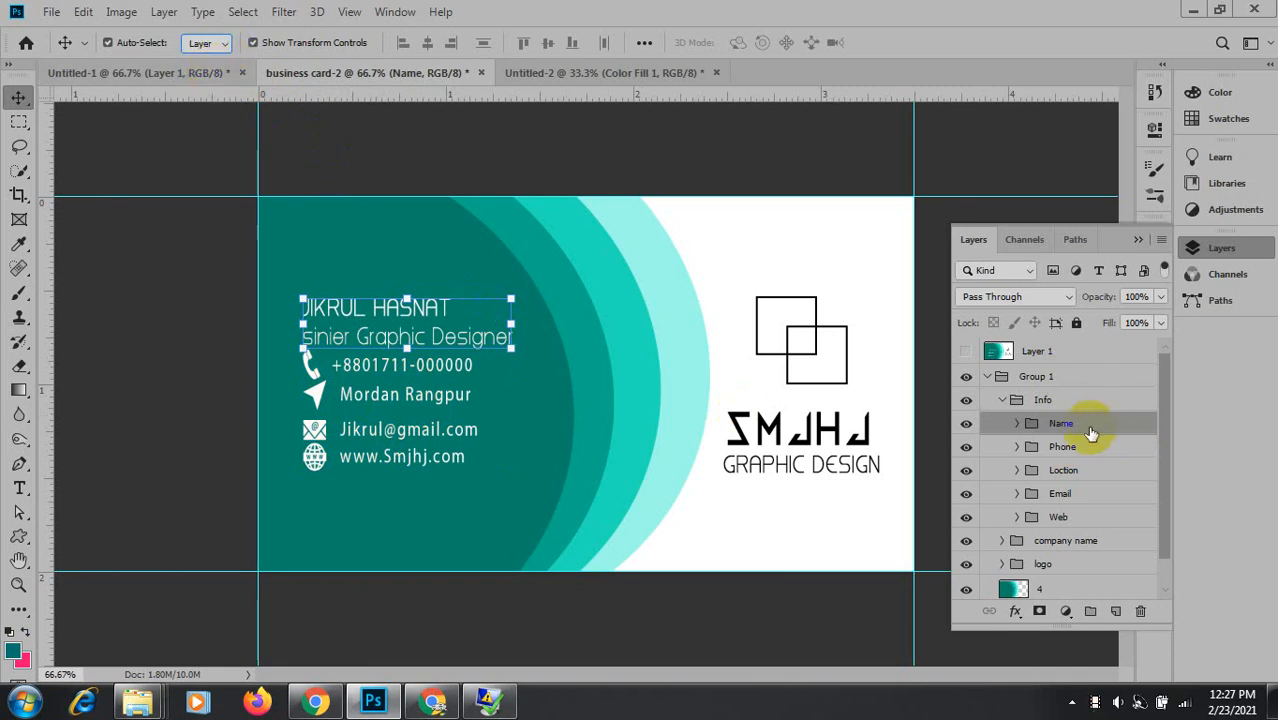
pyautogui.click(218, 43)
pyautogui.click(218, 60)
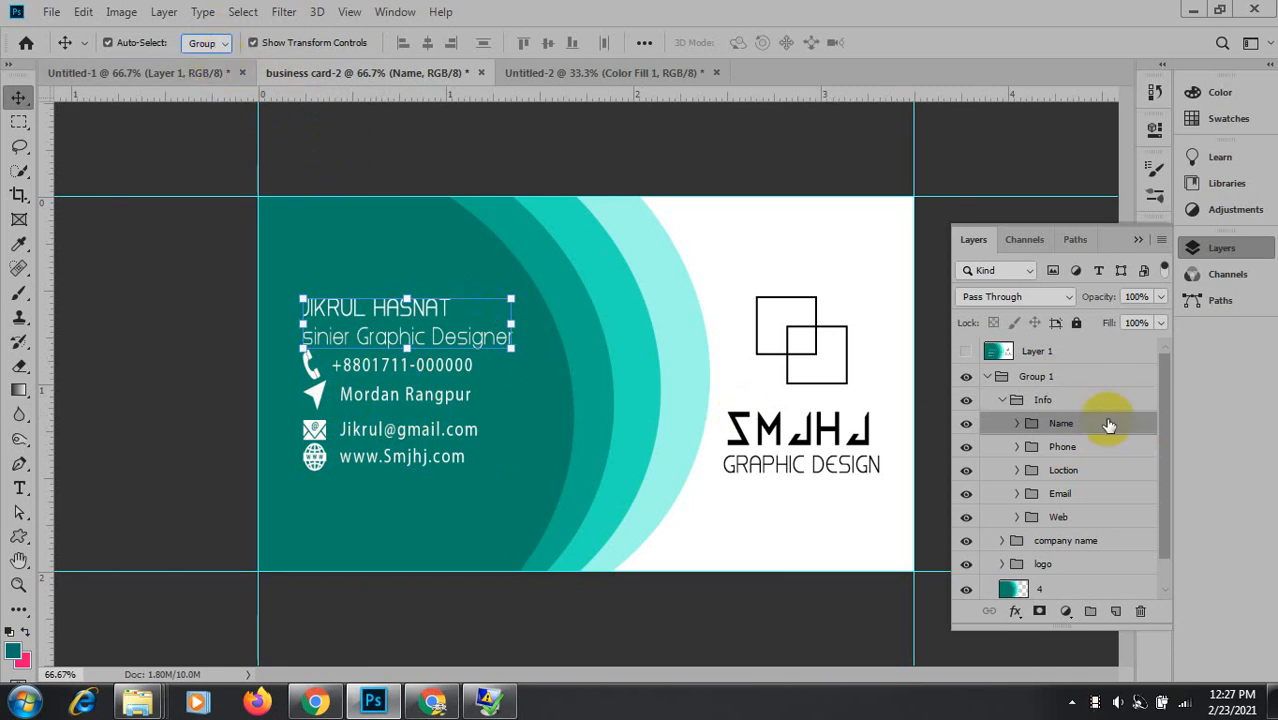
pyautogui.click(1048, 450)
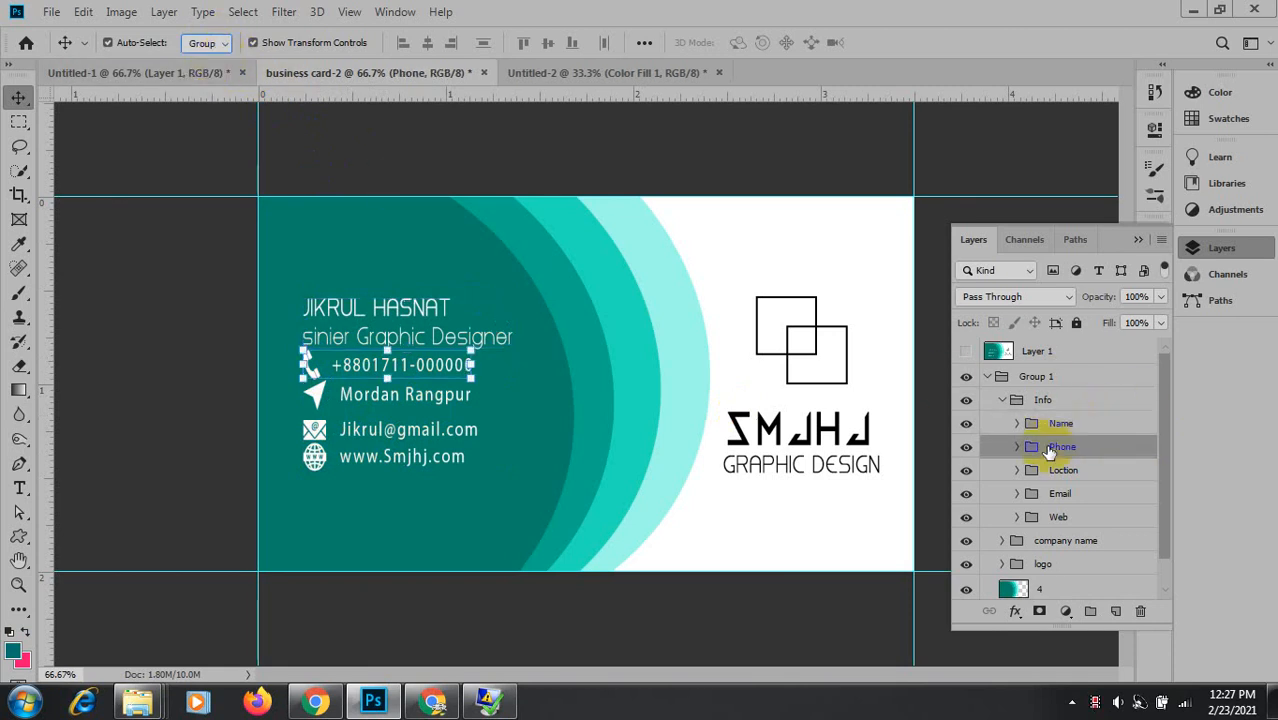
pyautogui.keyDown('shift'); pyautogui.click(1060, 518); pyautogui.keyUp('shift')
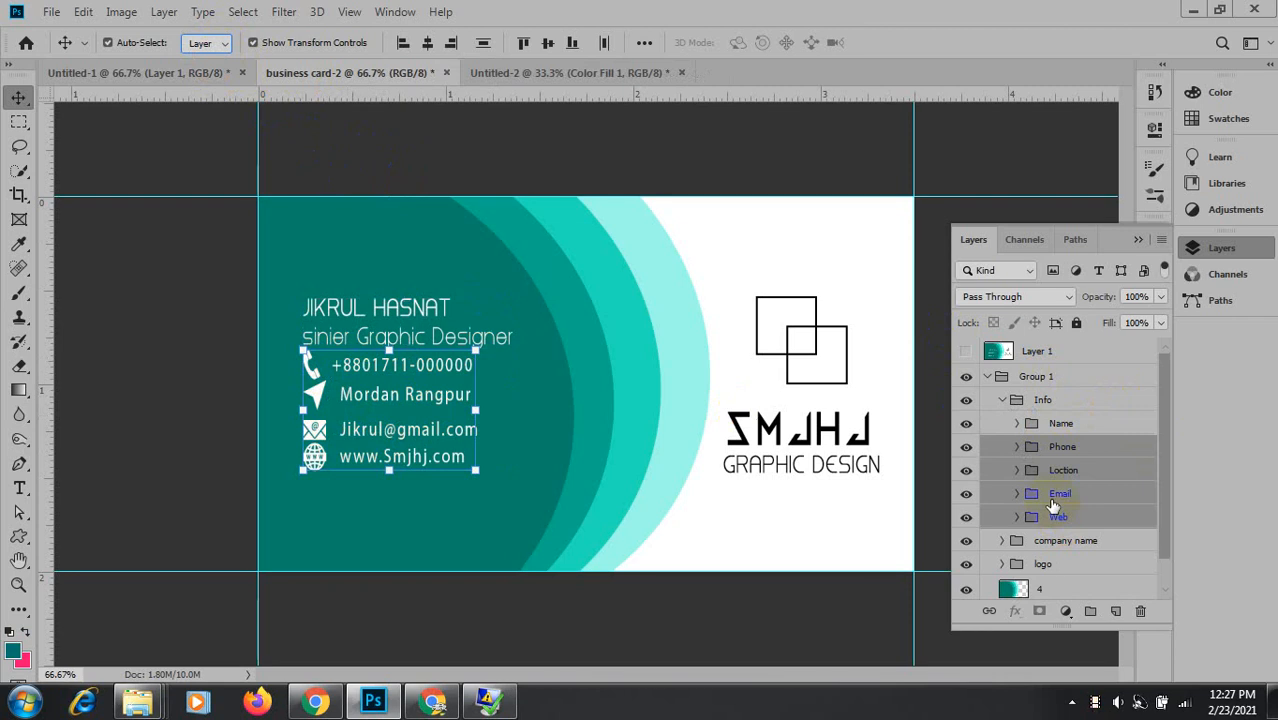
# Select the Phone through Web groups and nudge all four contact lines down.
pyautogui.click(226, 45)
pyautogui.click(202, 60)
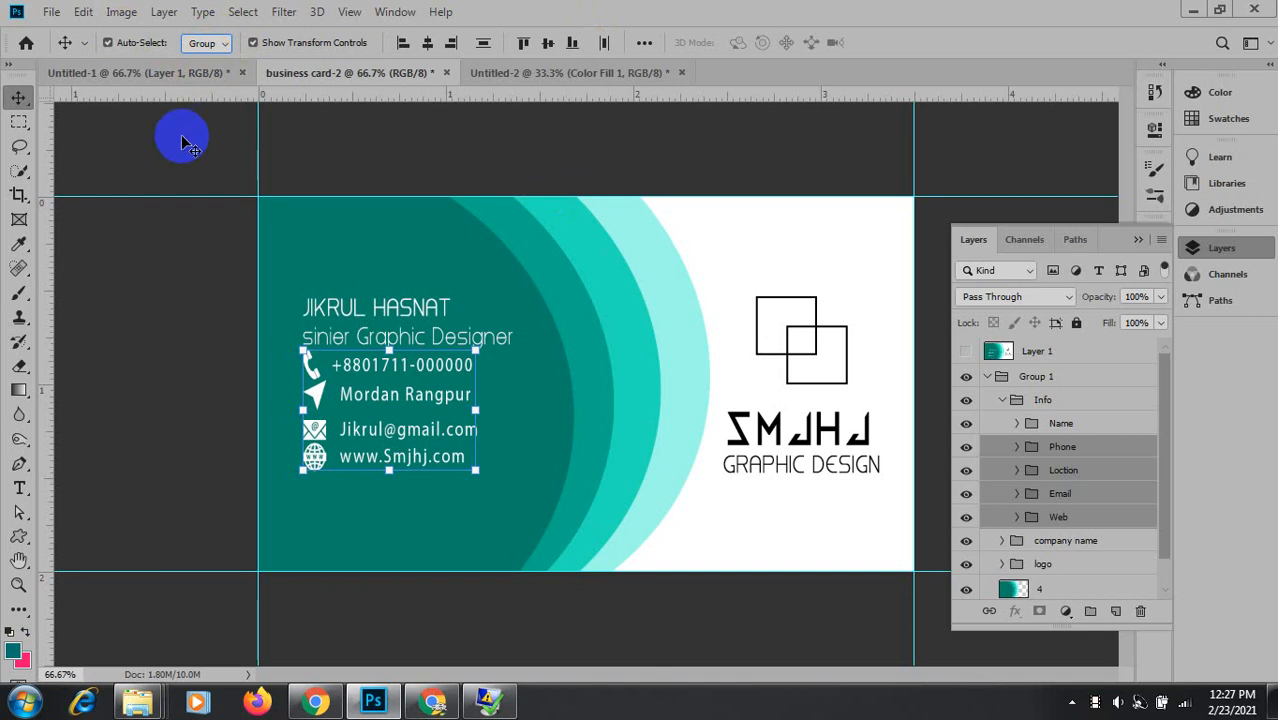
pyautogui.press('Down')
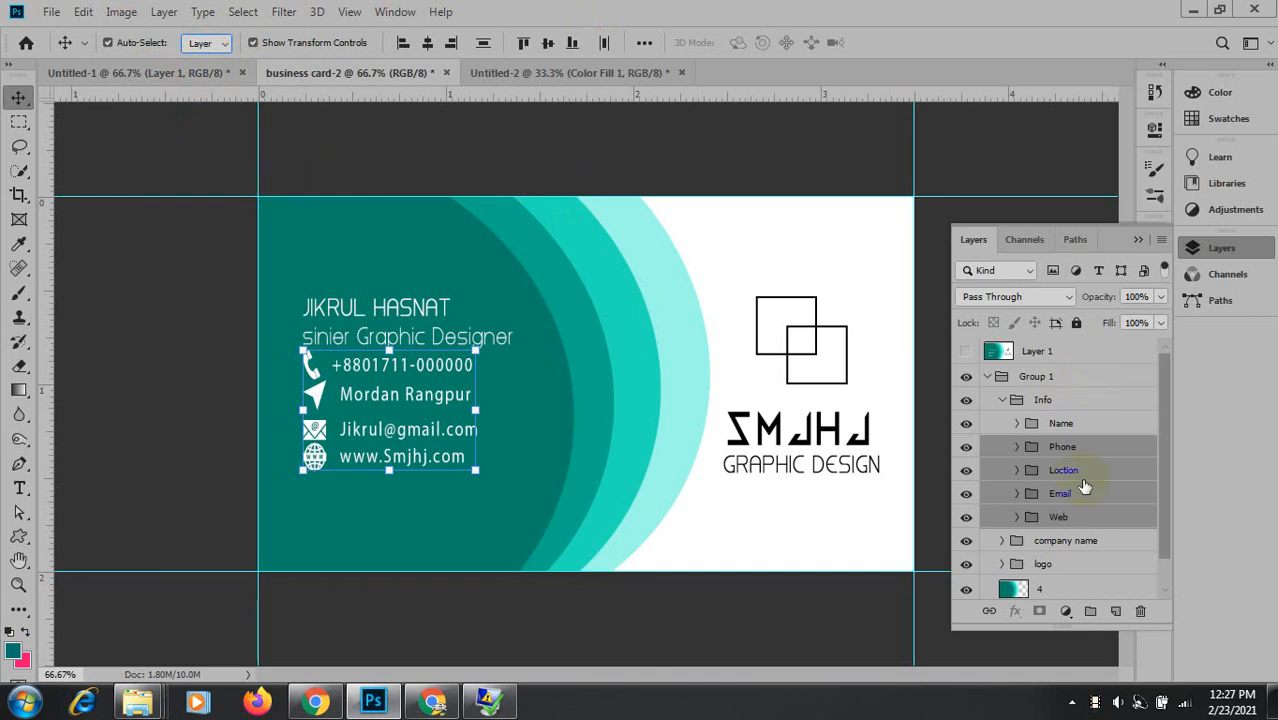
pyautogui.click(1064, 448)
pyautogui.keyDown('shift'); pyautogui.click(1062, 517); pyautogui.keyUp('shift')
pyautogui.moveTo(383, 362); pyautogui.dragTo(383, 365)
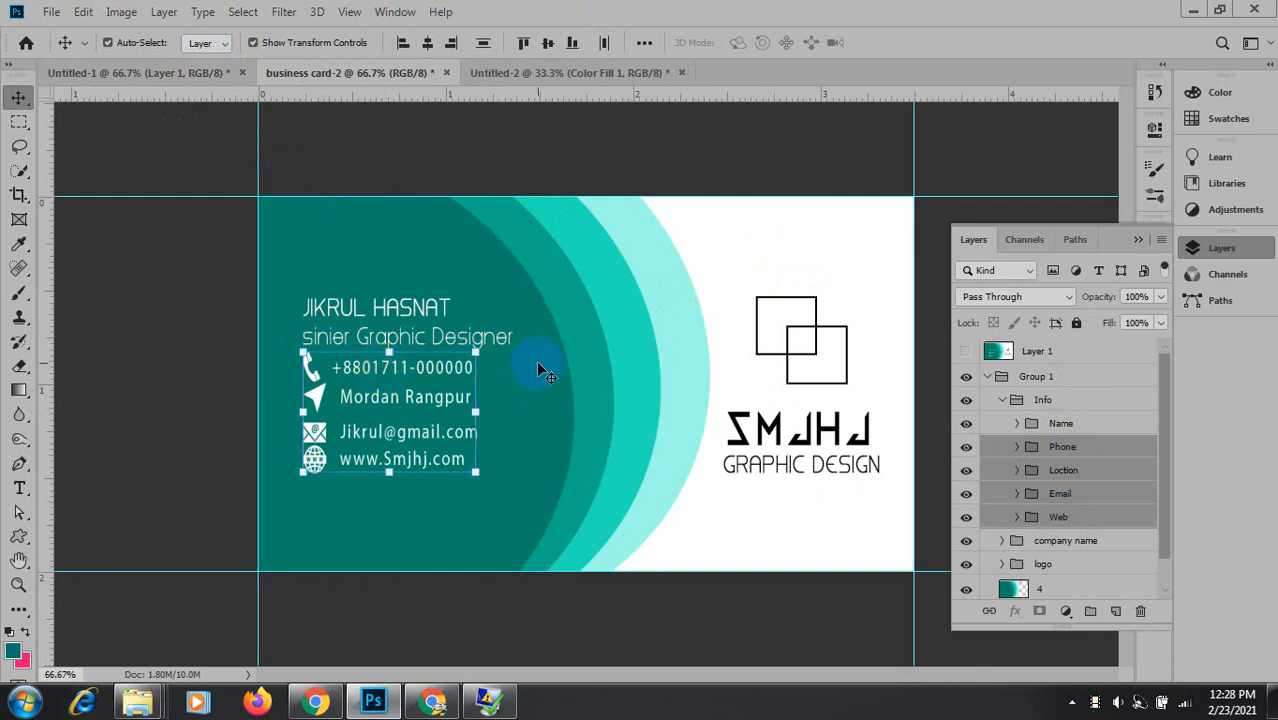
pyautogui.hotkey('shift', 'Down')
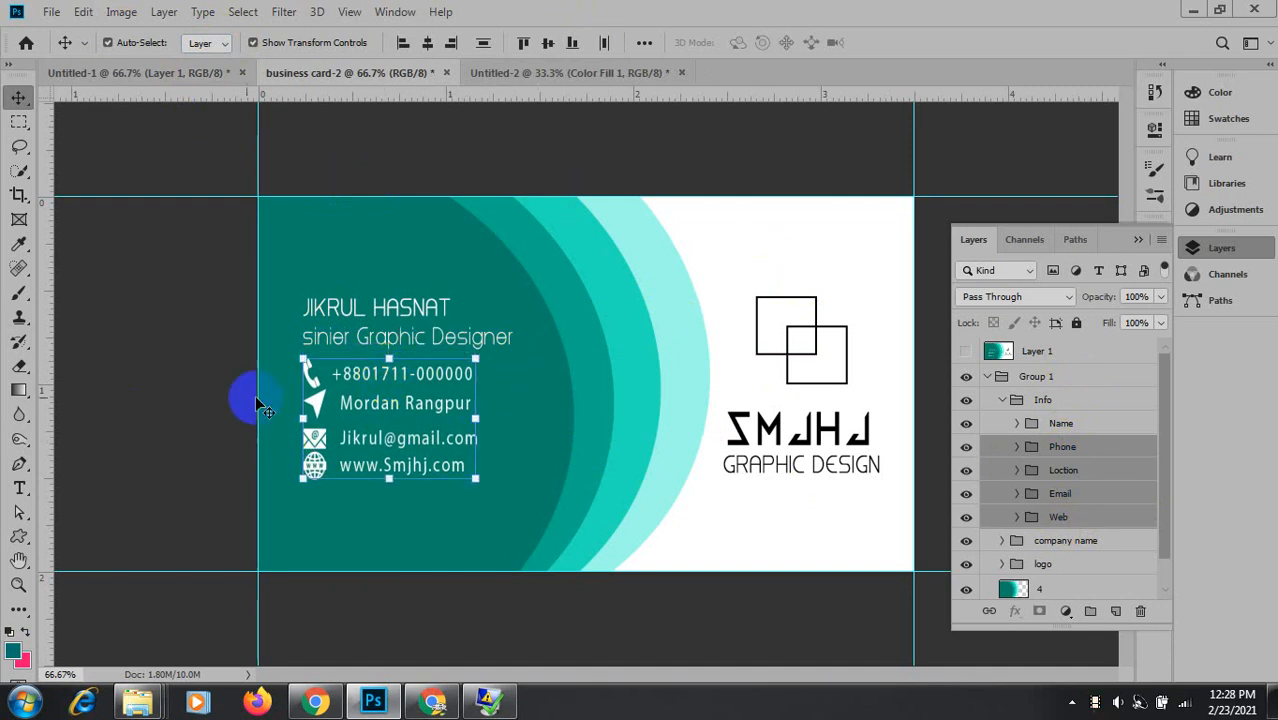
# Step the location, email and web lines progressively further down to widen their gaps.
pyautogui.keyDown('ctrl'); pyautogui.click(1062, 447); pyautogui.keyUp('ctrl')
pyautogui.hotkey('shift', 'Down')
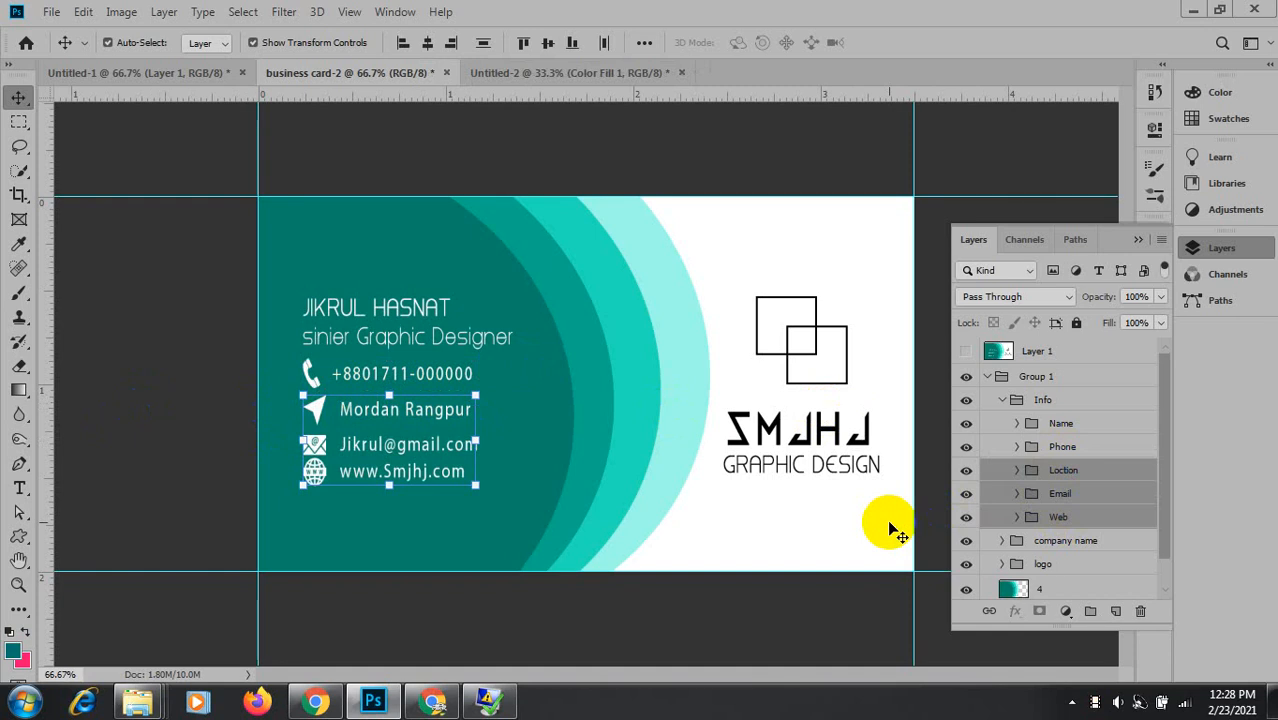
pyautogui.click(1058, 519)
pyautogui.keyDown('ctrl'); pyautogui.click(1062, 494); pyautogui.keyUp('ctrl')
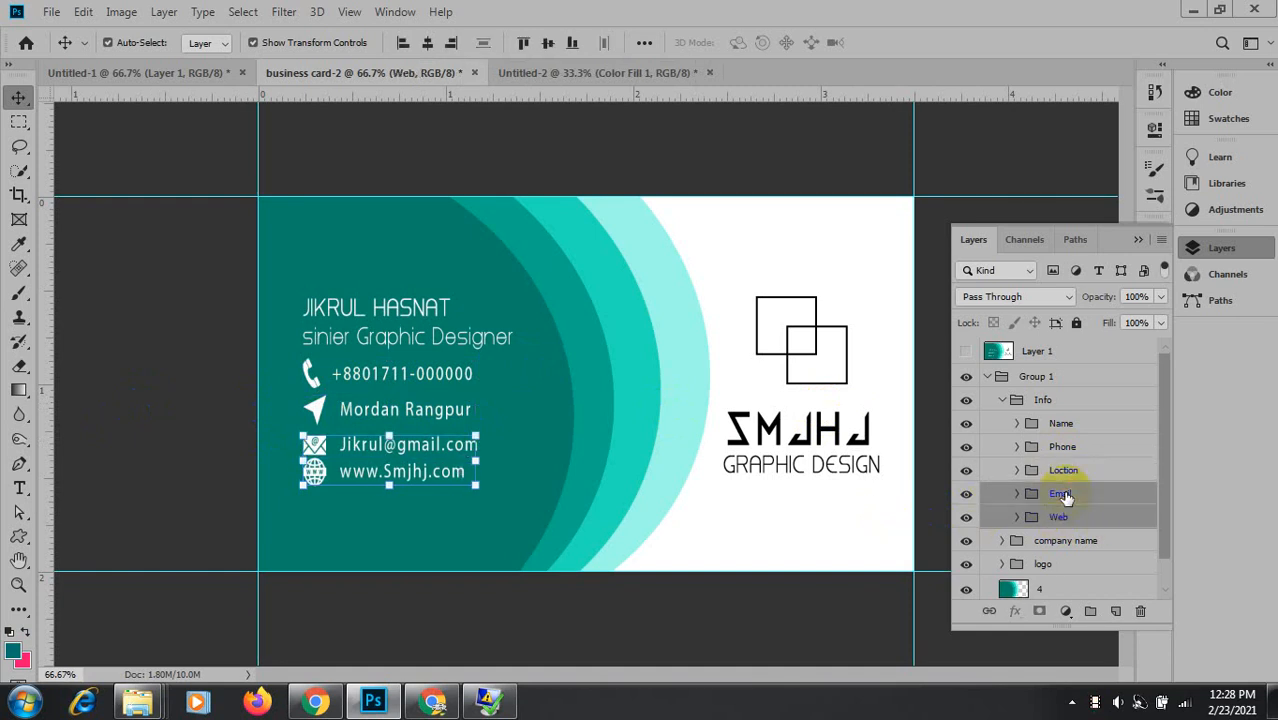
pyautogui.hotkey('shift', 'Down')
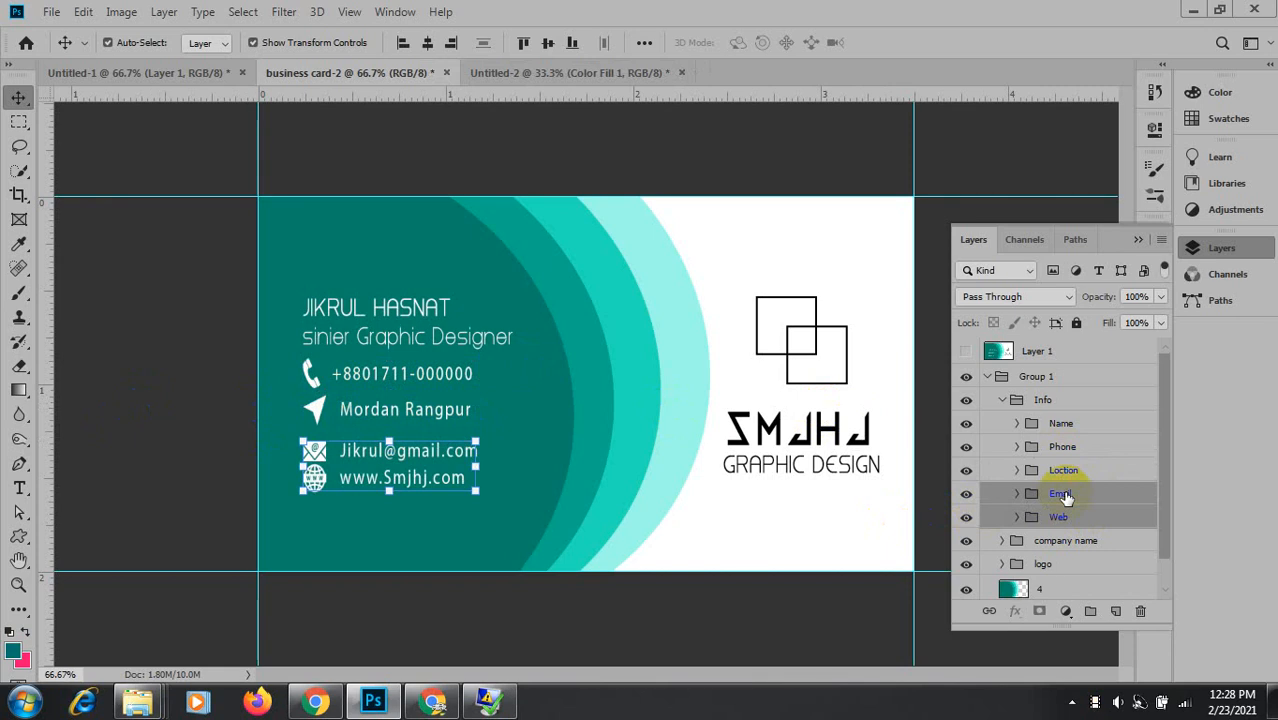
pyautogui.click(1056, 518)
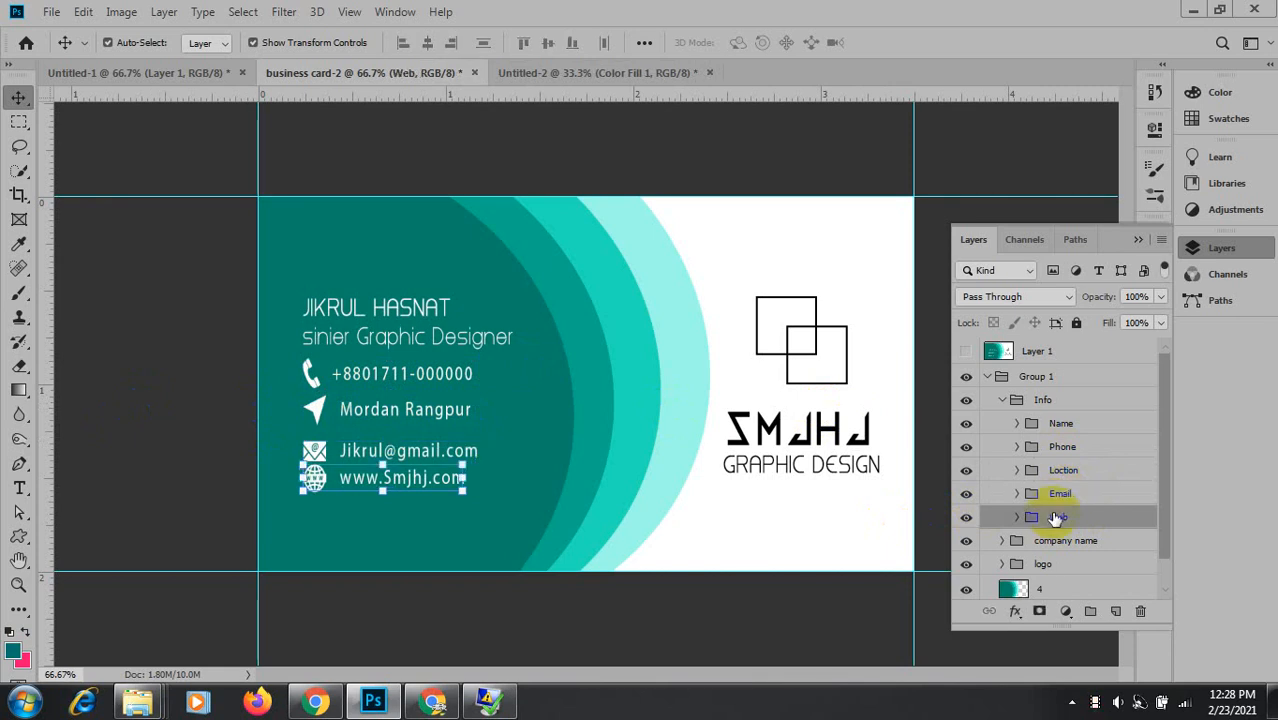
pyautogui.hotkey('shift', 'Down')
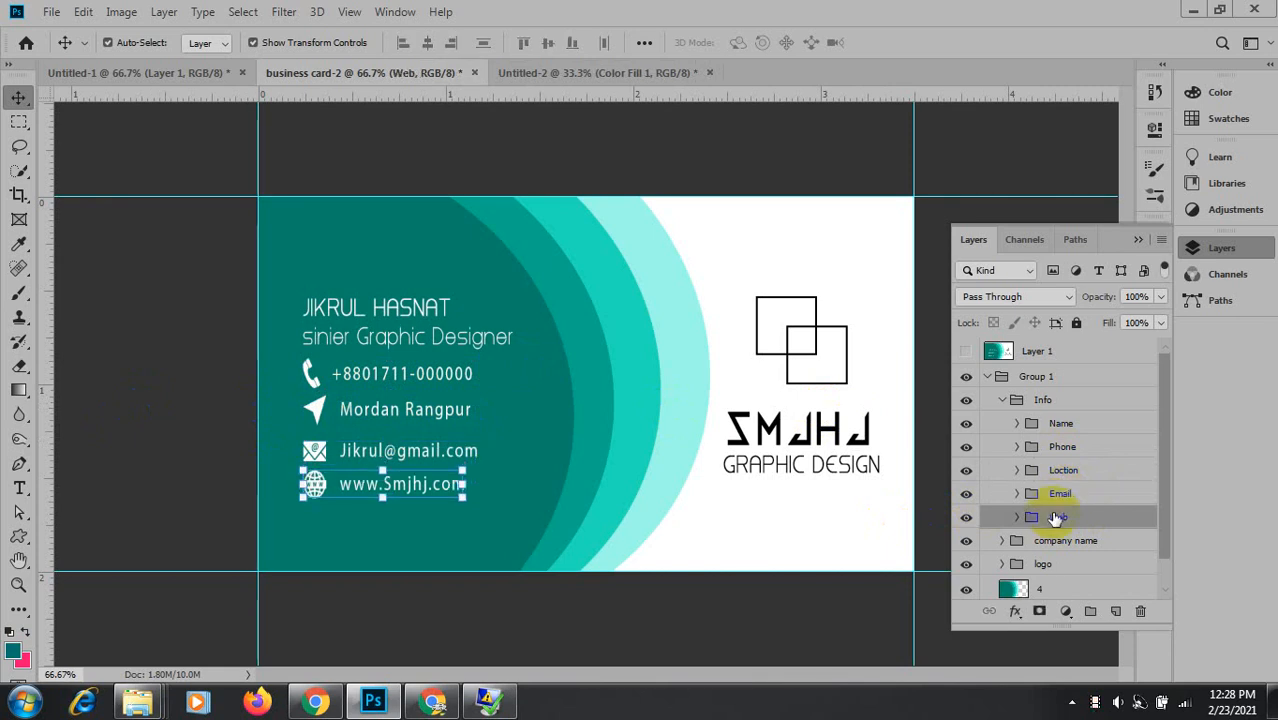
pyautogui.click(322, 555)
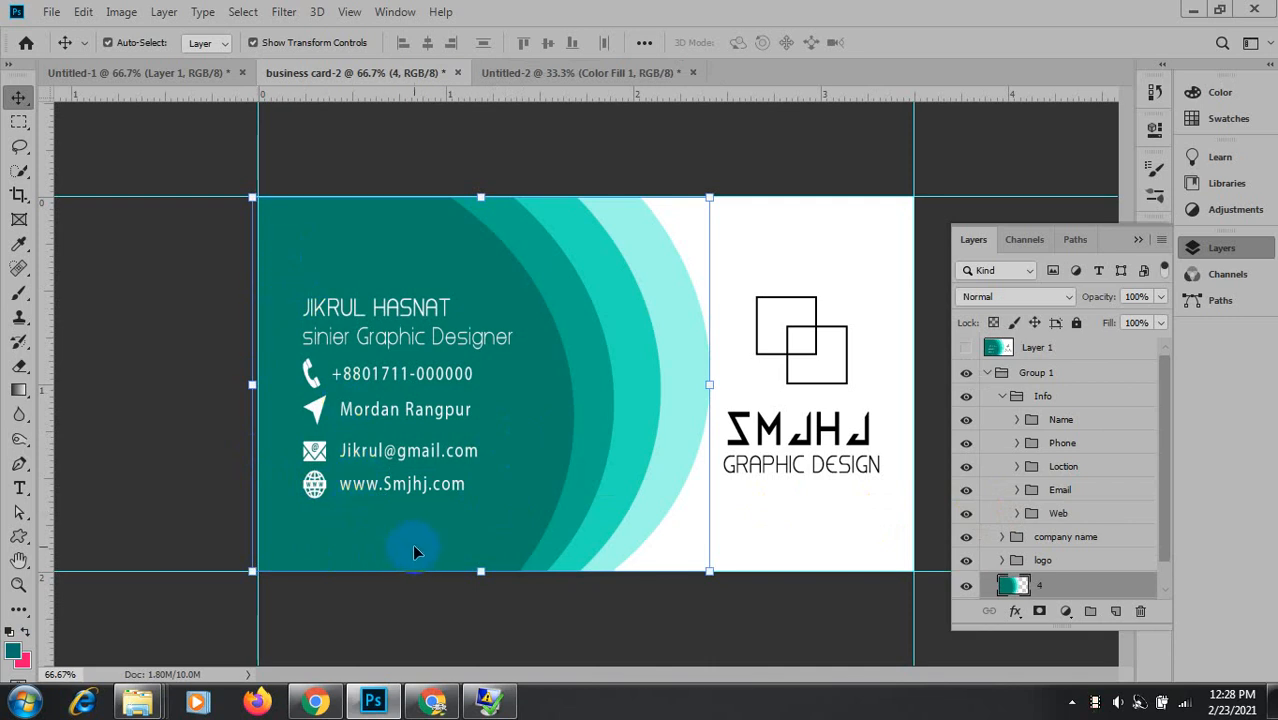
# Distribute the Phone, Location, Email and Web groups by vertical centres, then collapse Info.
pyautogui.click(399, 453)
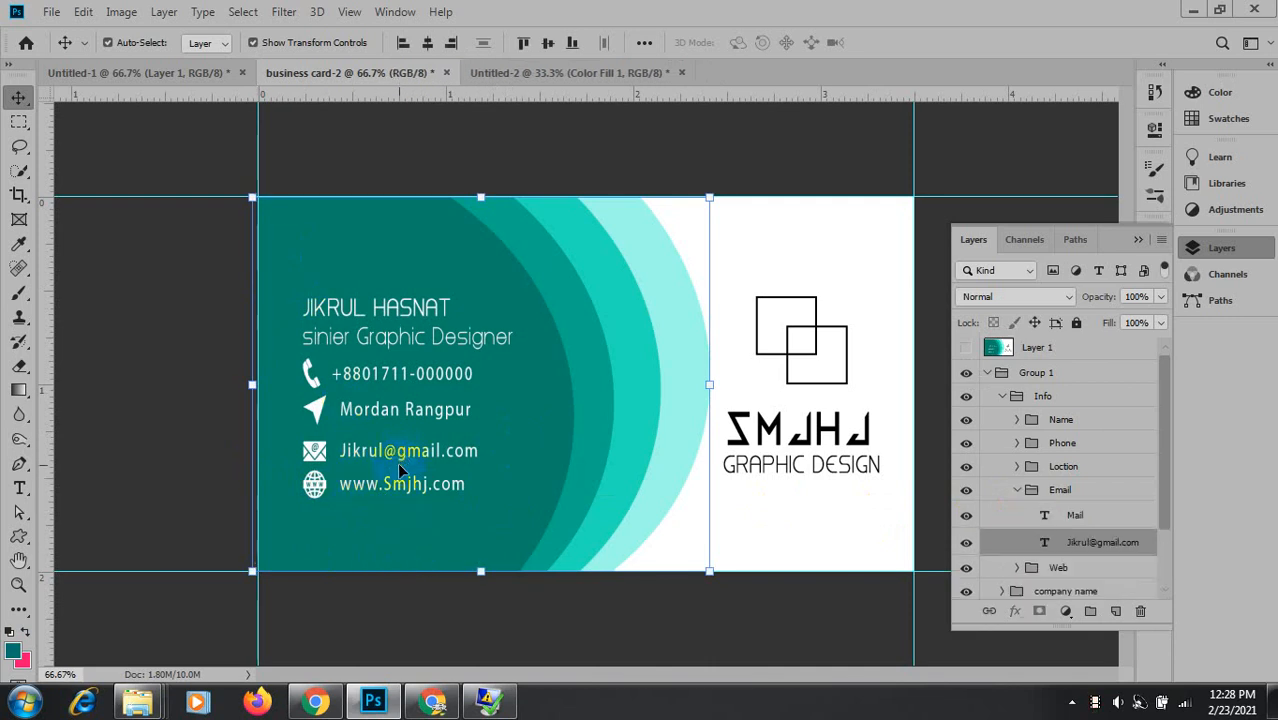
pyautogui.click(1055, 490)
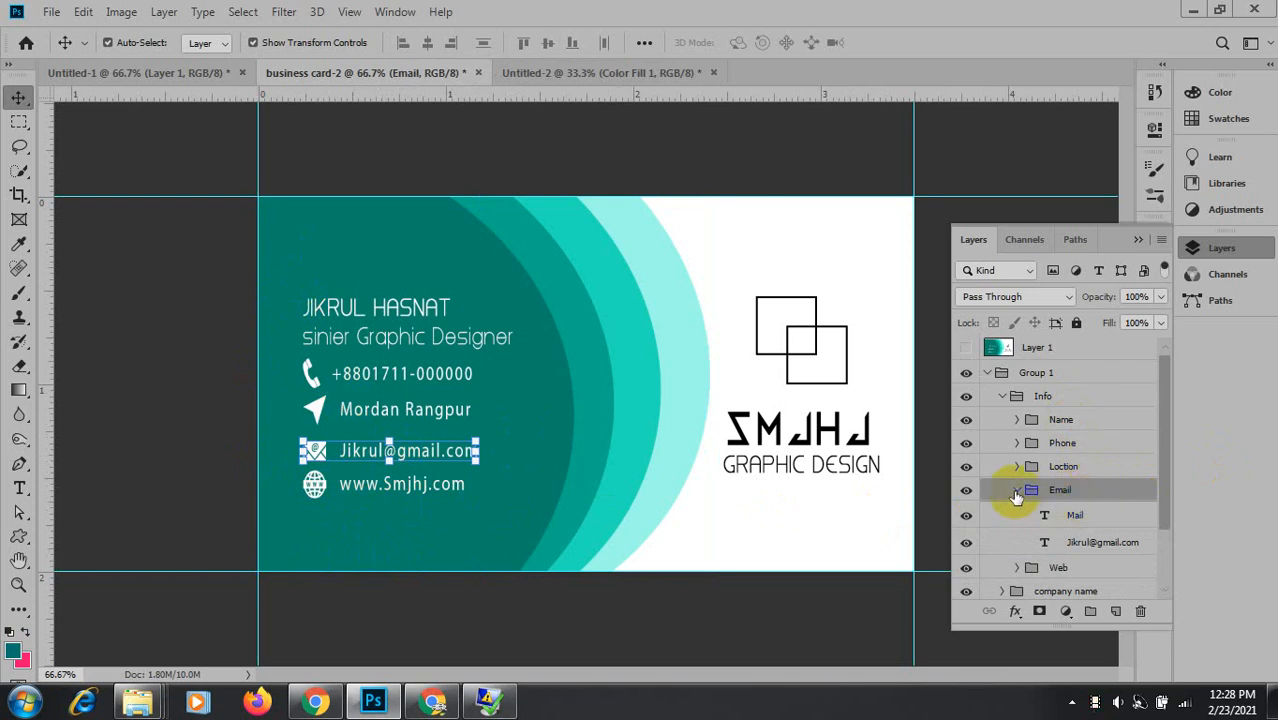
pyautogui.click(1017, 490)
pyautogui.click(1054, 514)
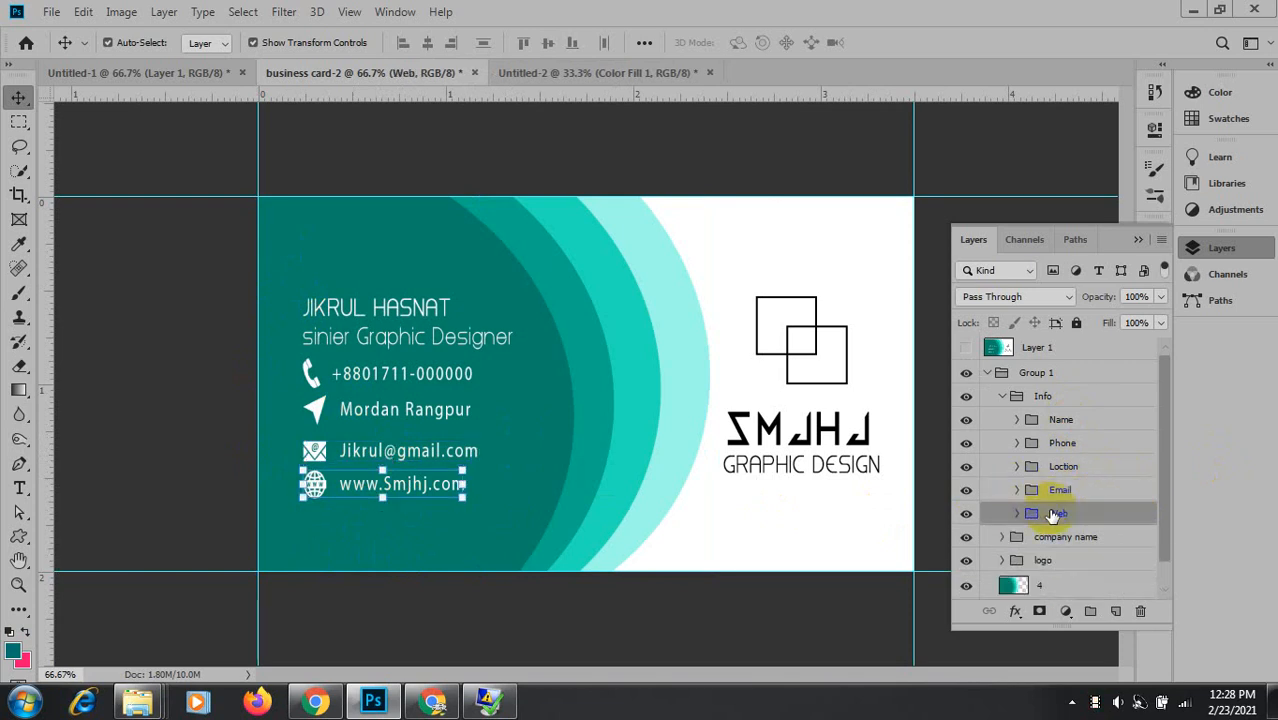
pyautogui.keyDown('shift'); pyautogui.click(1052, 440); pyautogui.keyUp('shift')
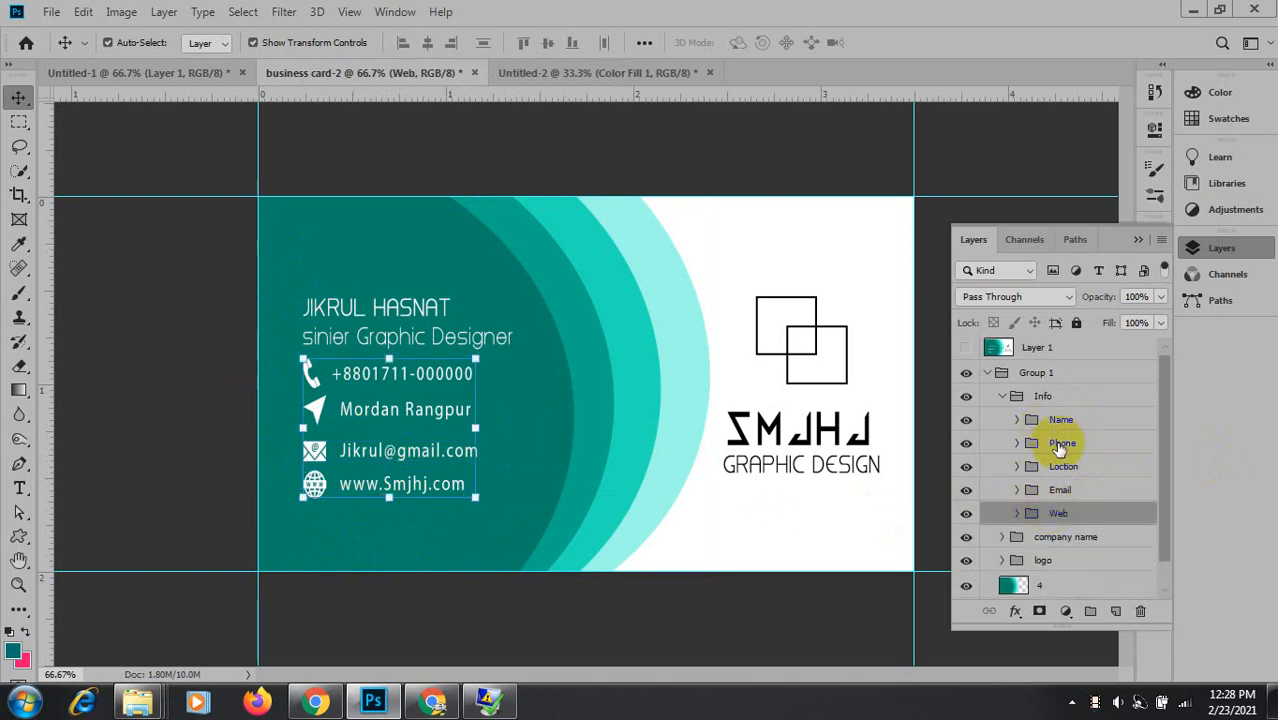
pyautogui.click(644, 42)
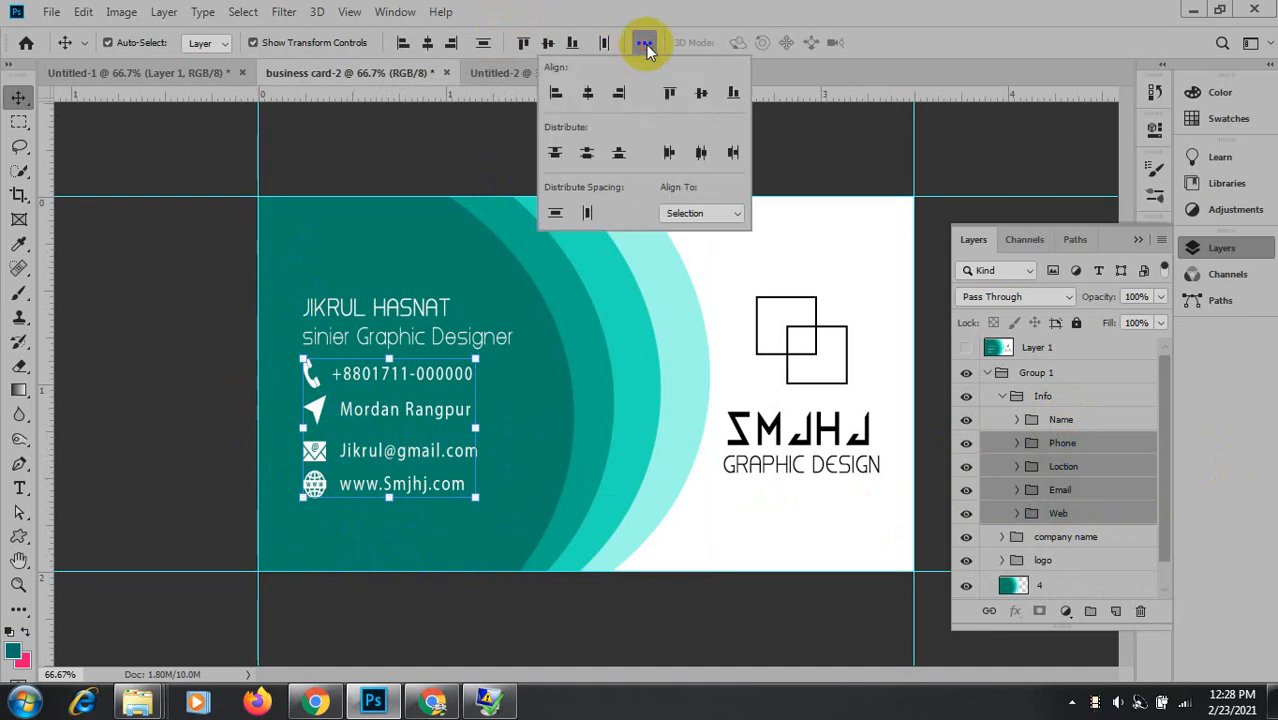
pyautogui.click(589, 156)
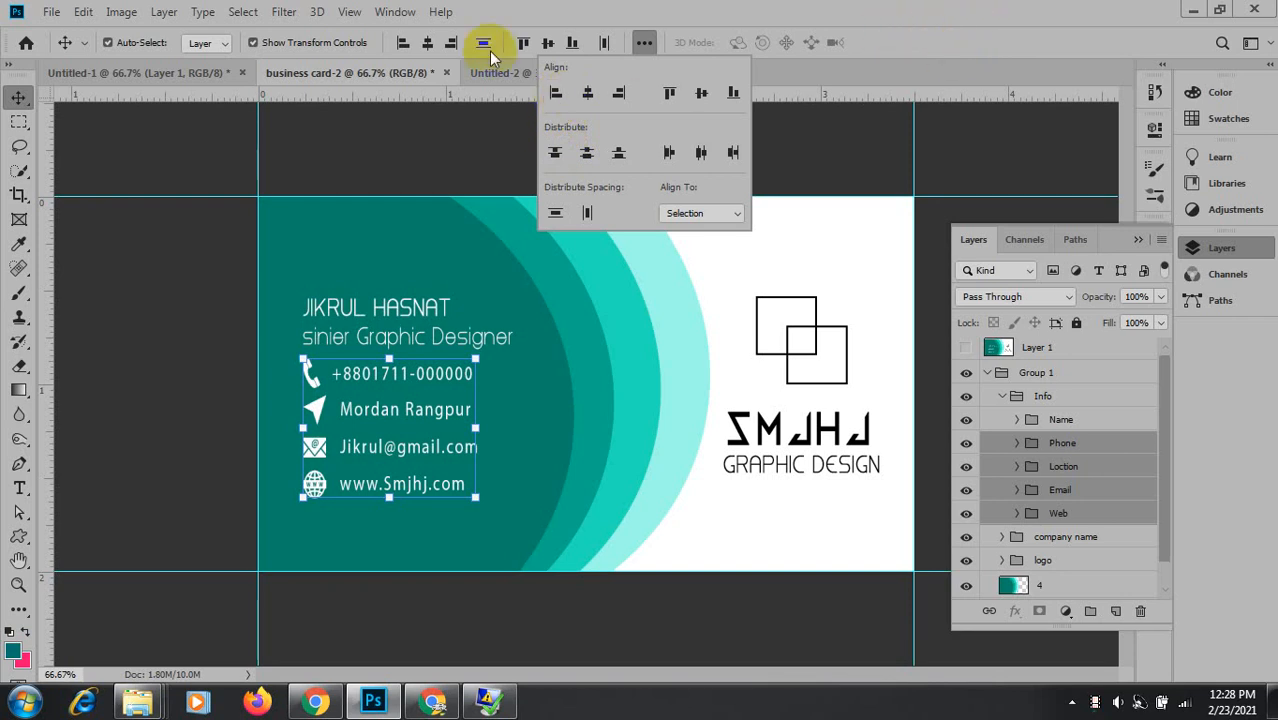
pyautogui.click(650, 42)
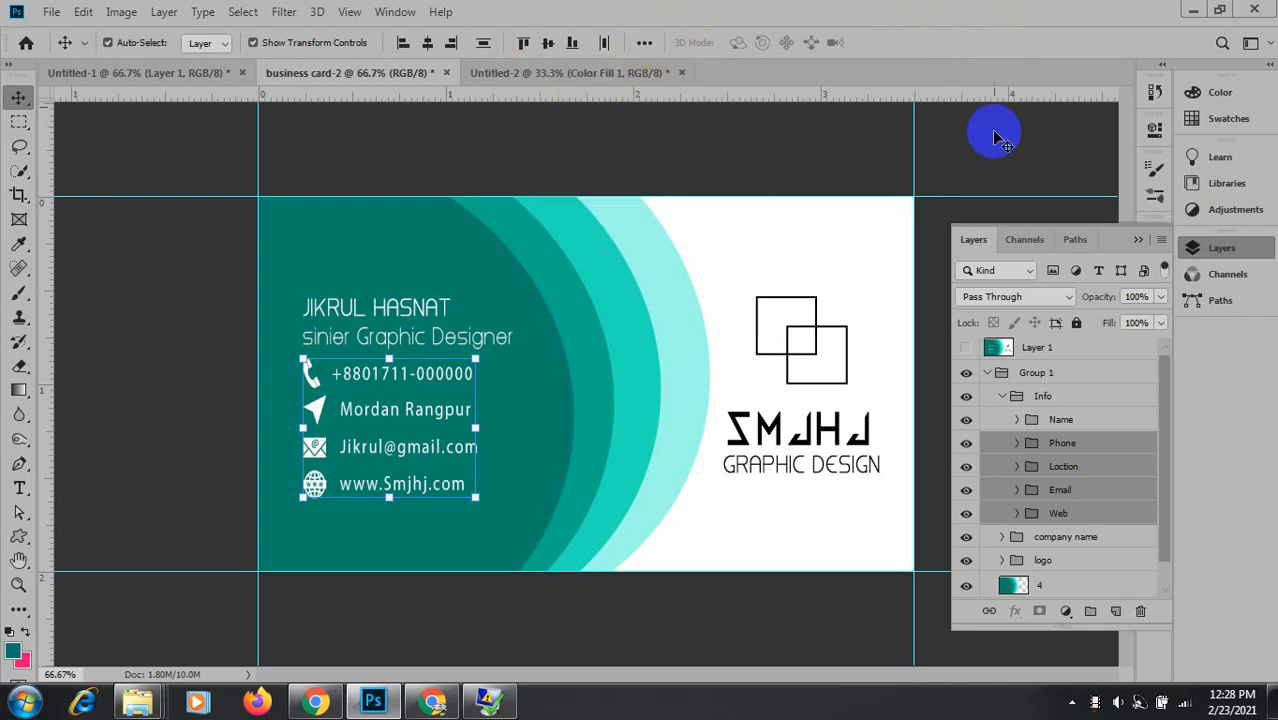
pyautogui.click(1003, 395)
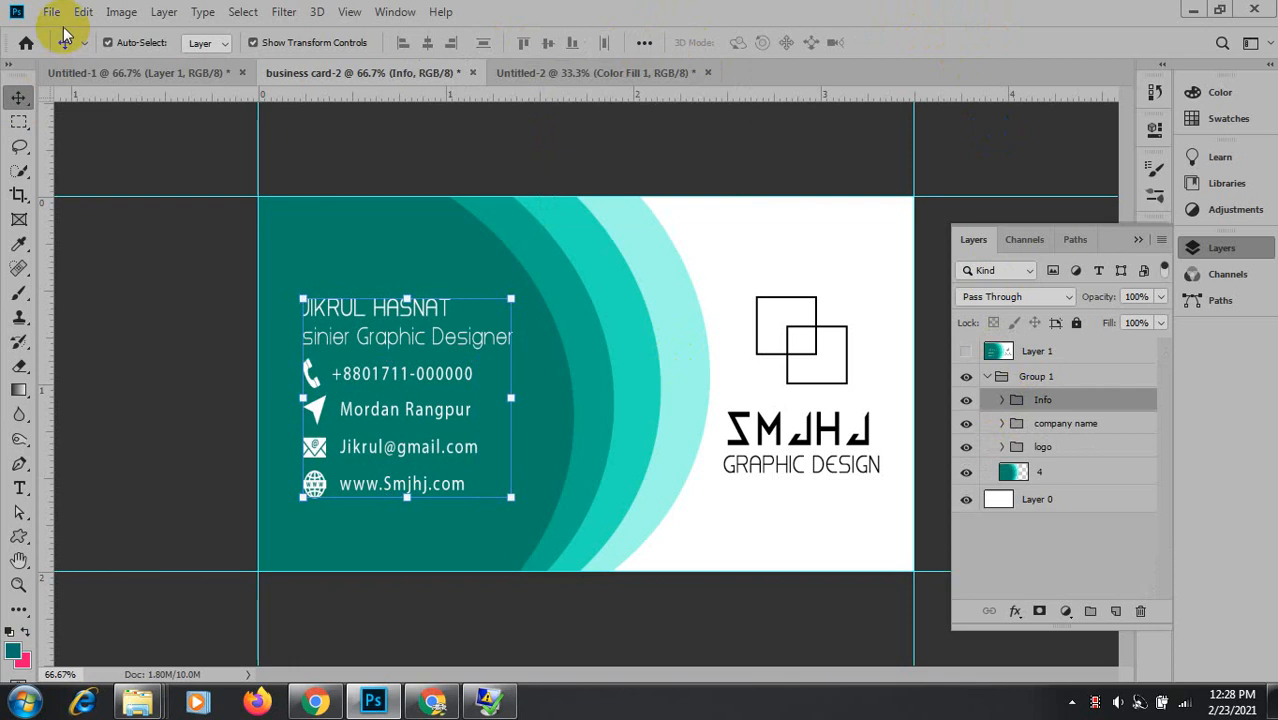
# Set Auto-Select to Group, deselect, and inspect the card at 100% before zooming back out.
pyautogui.click(220, 44)
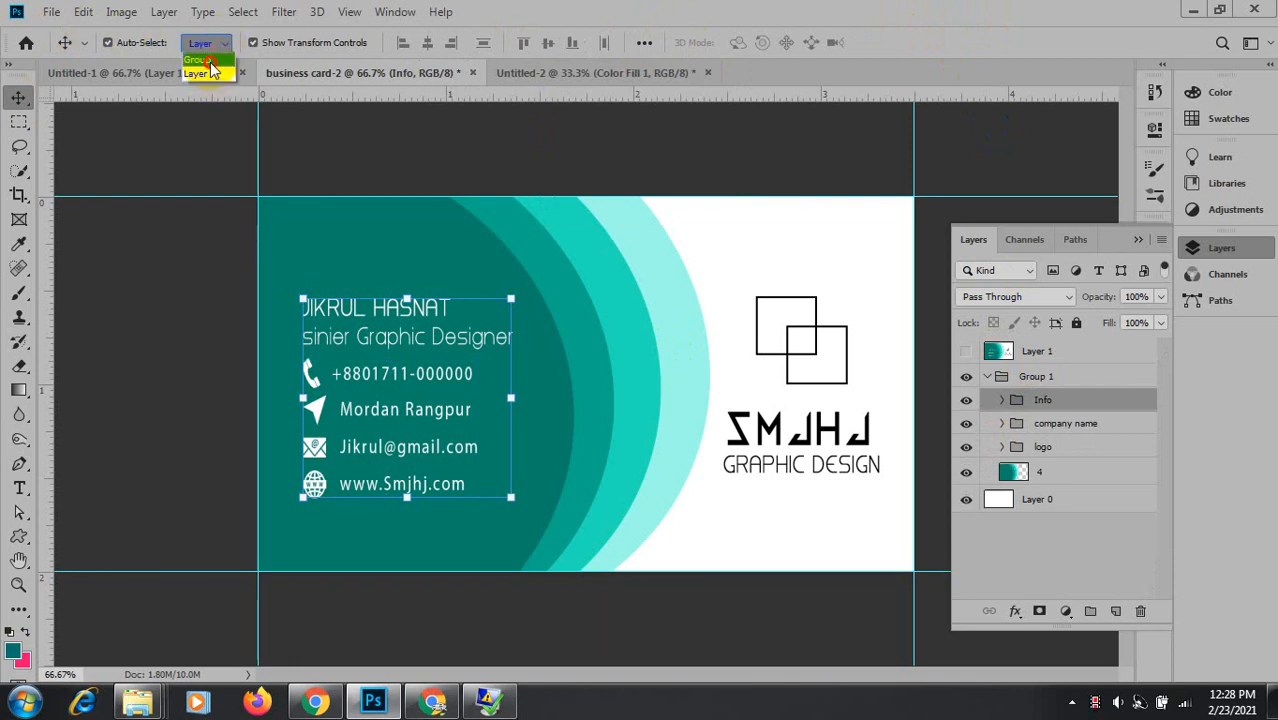
pyautogui.click(209, 59)
pyautogui.click(154, 306)
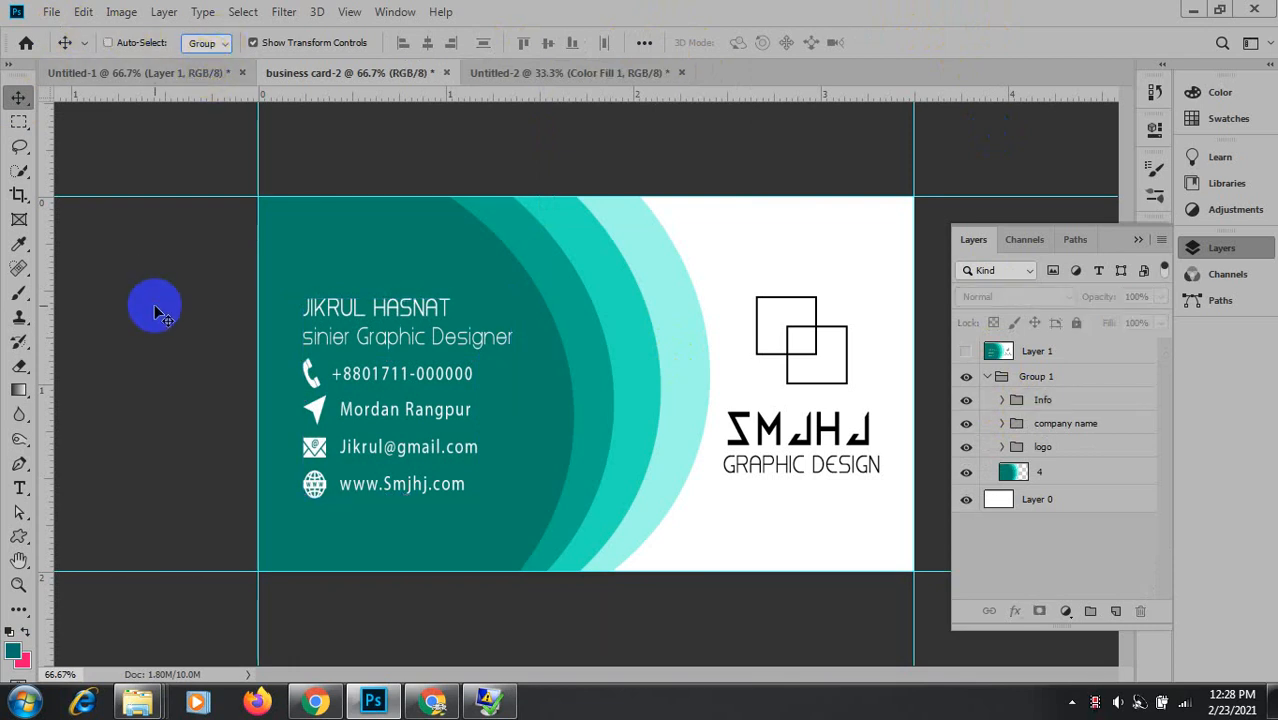
pyautogui.hotkey('ctrl', '+')
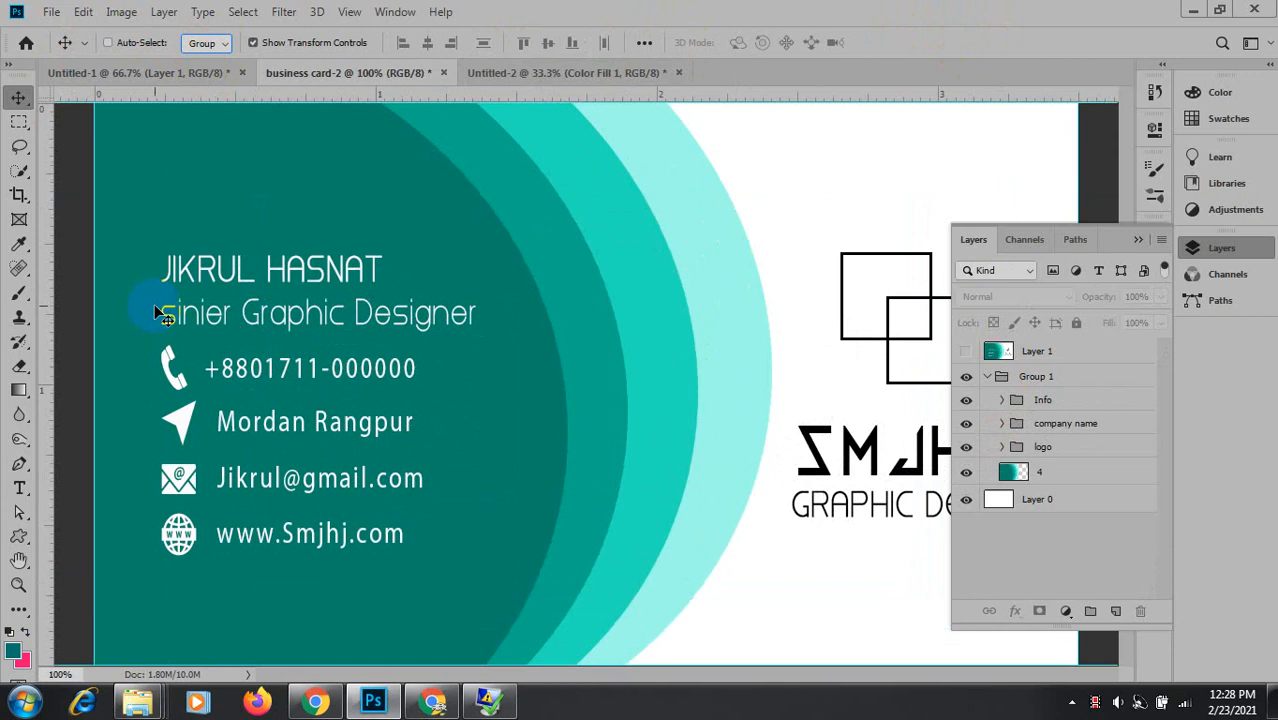
pyautogui.click(1137, 241)
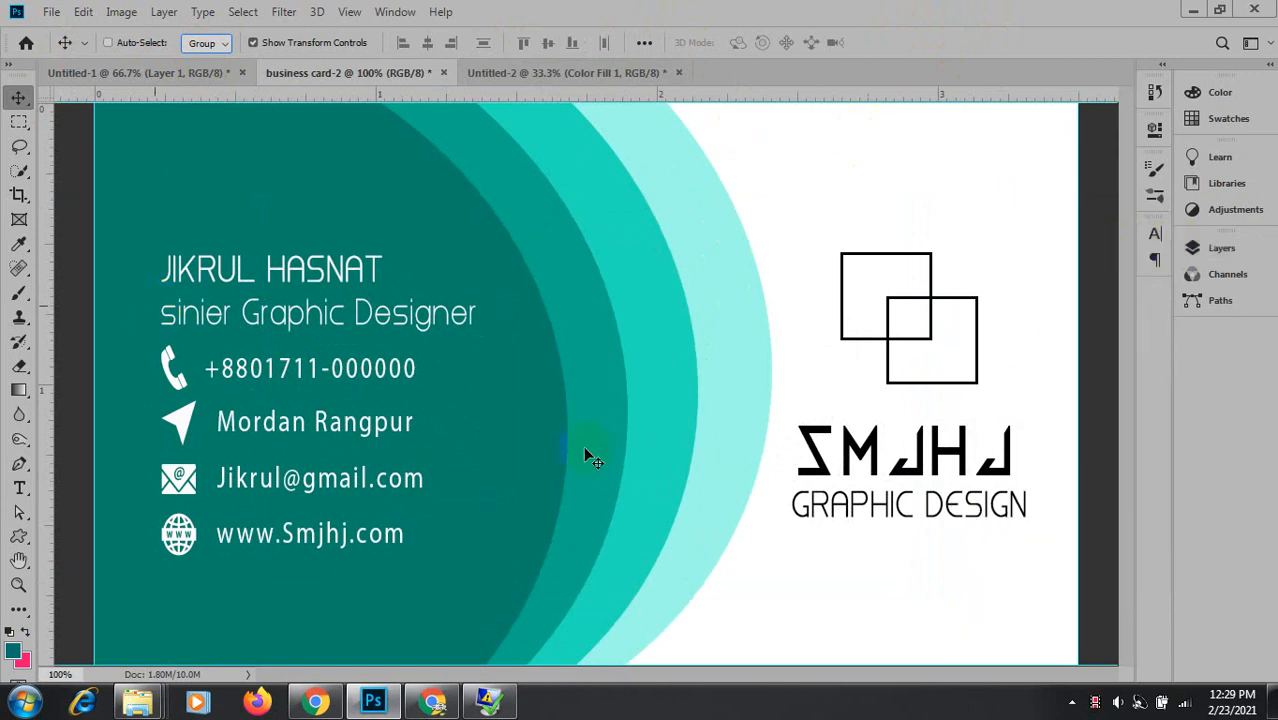
pyautogui.hotkey('ctrl', '-')
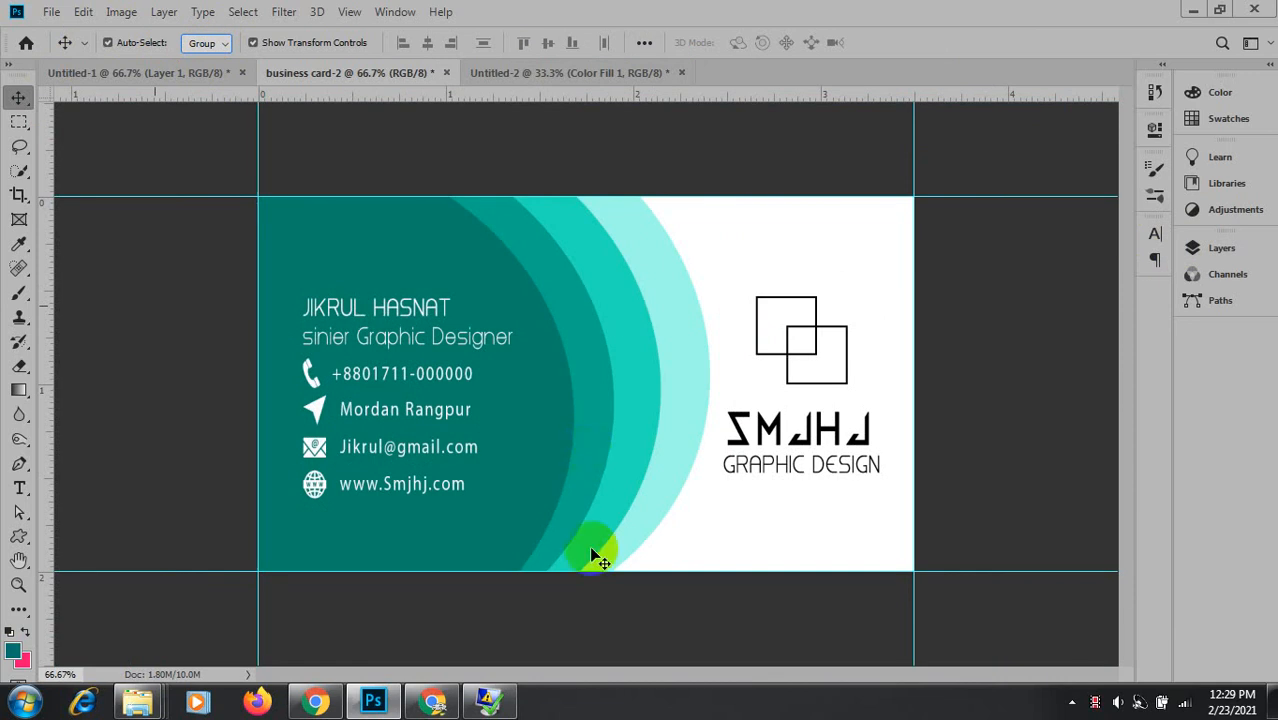
pyautogui.click(201, 75)
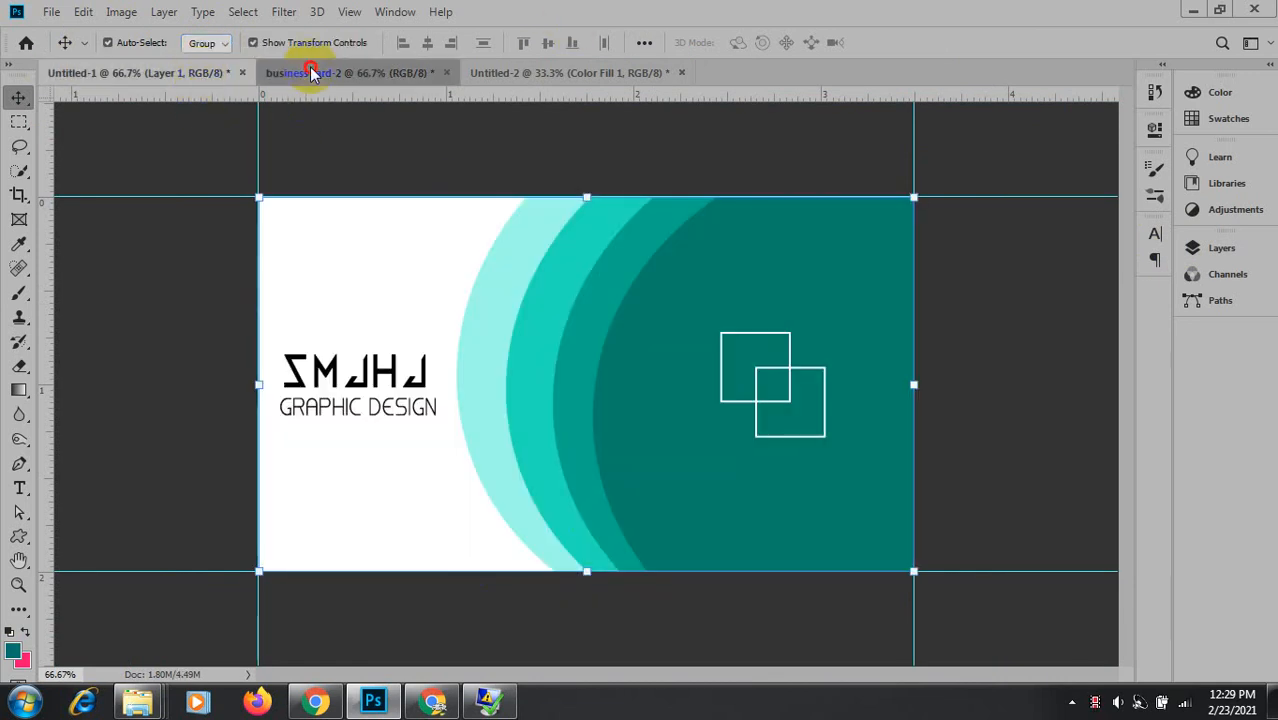
pyautogui.click(280, 74)
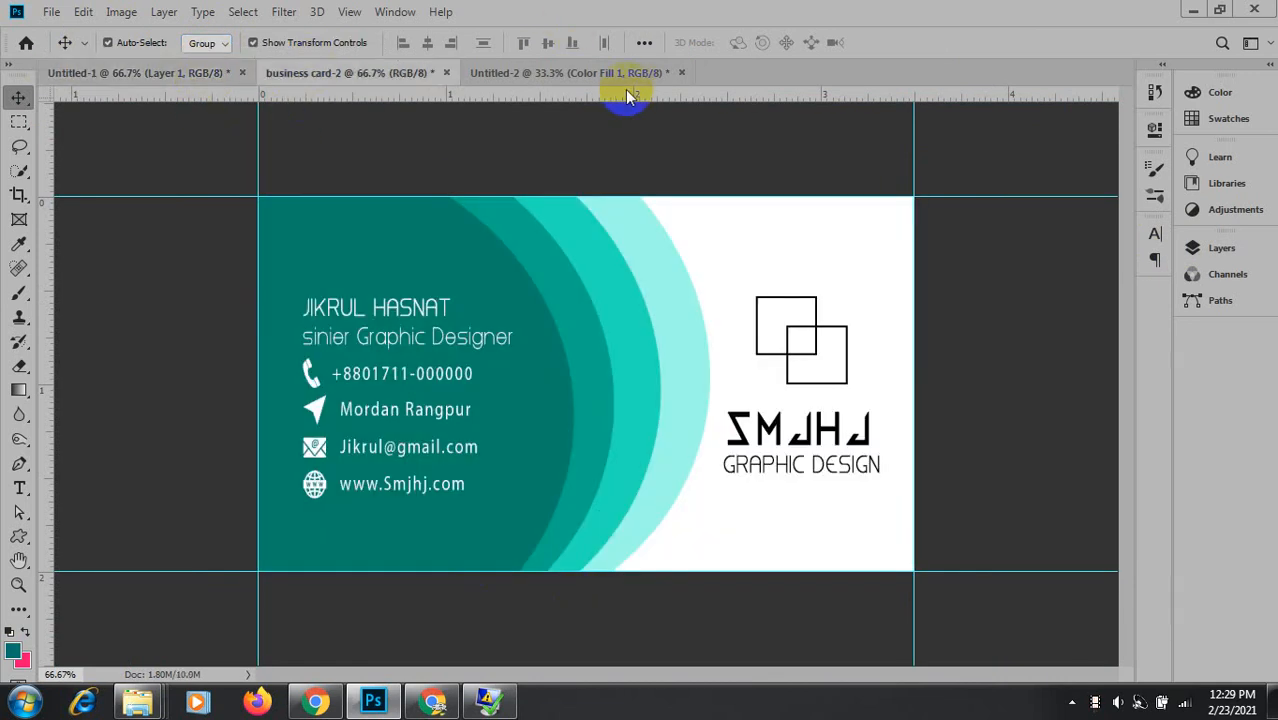
# Delete the unused Layer 1 from the Layers panel.
pyautogui.click(1224, 247)
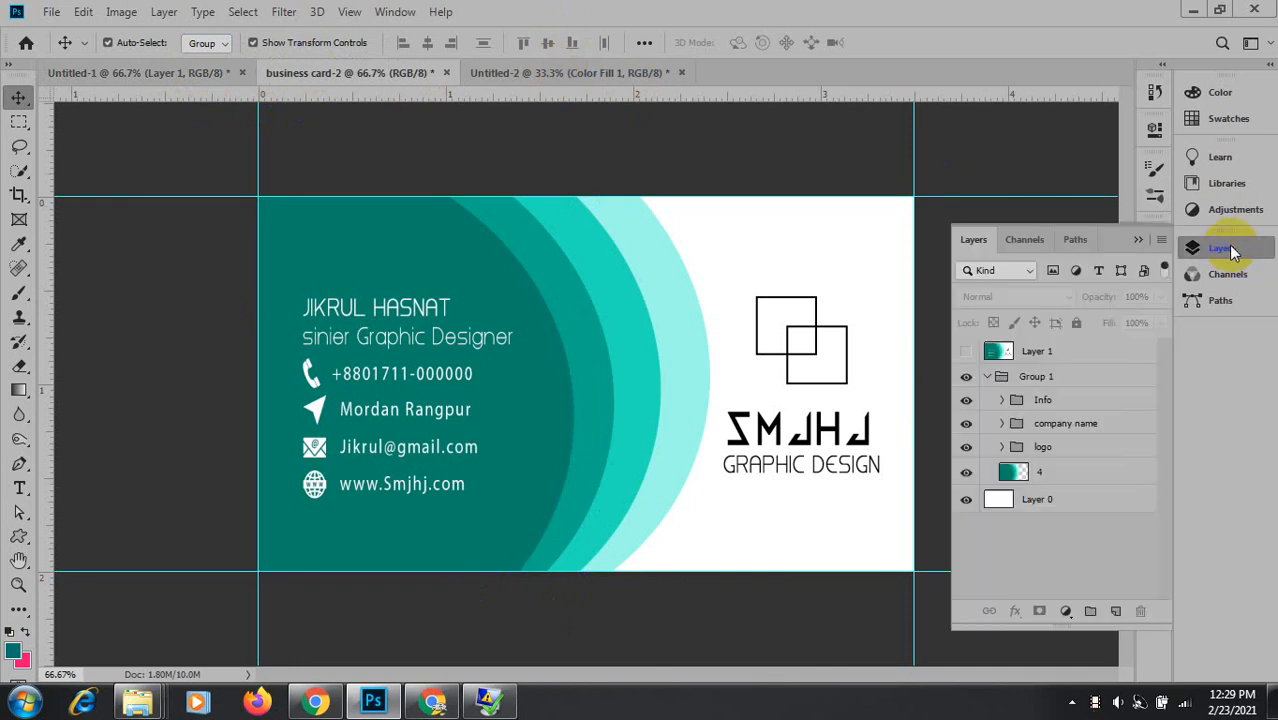
pyautogui.click(1035, 353)
pyautogui.click(1140, 611)
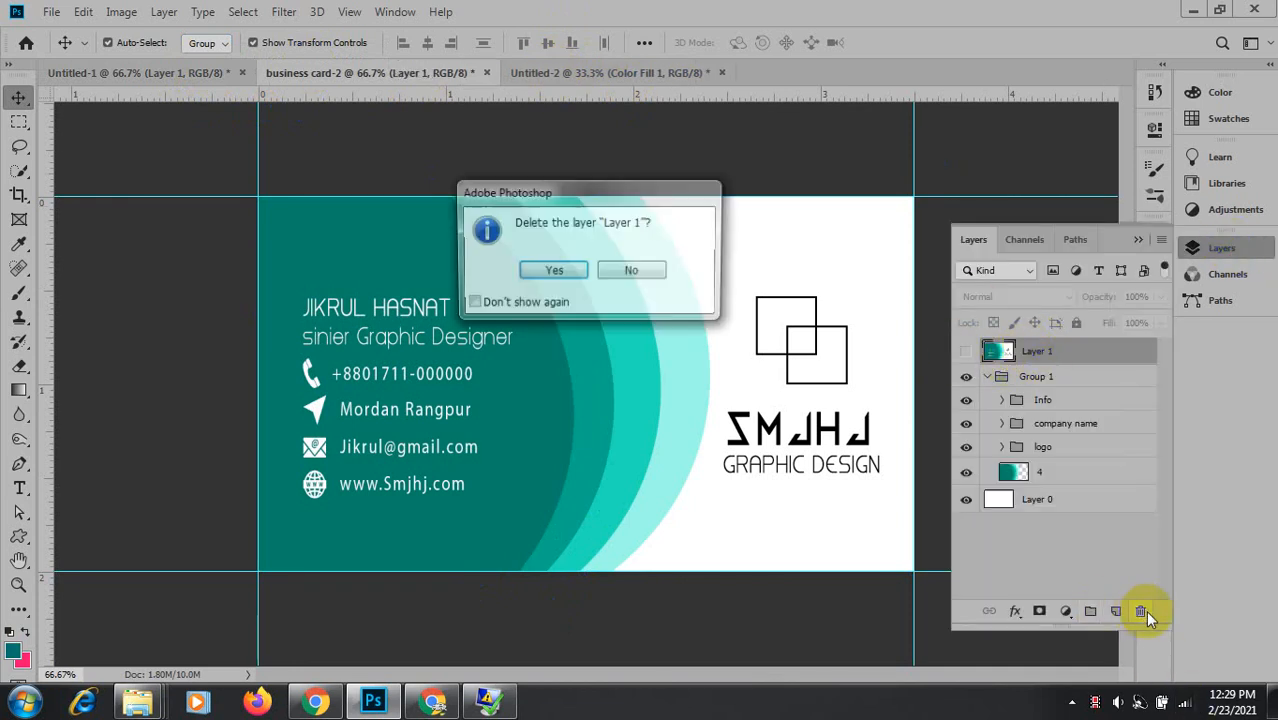
pyautogui.click(576, 271)
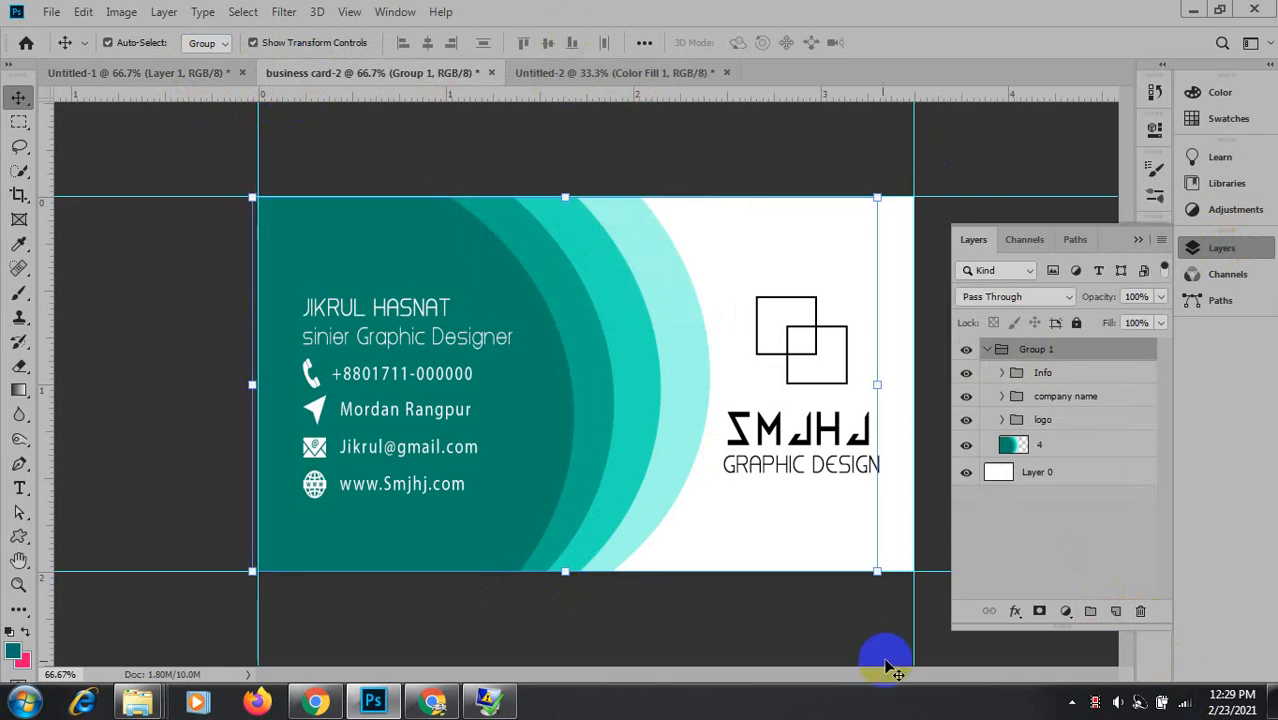